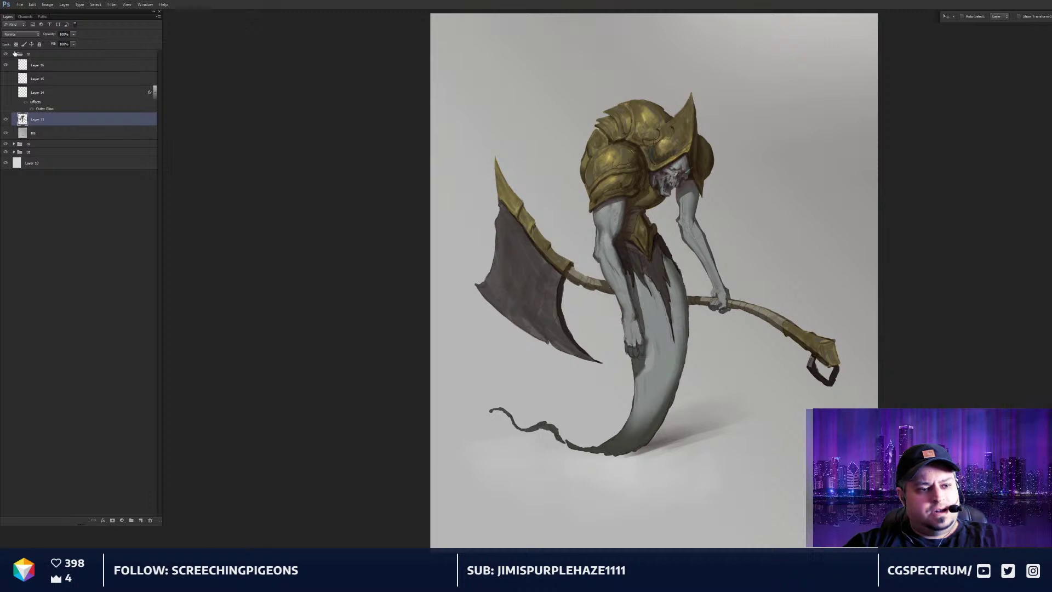
Collapse the top layer group and toggle the three groups' visibility to compare the sketch stage with the flat colour stage
click(14, 54)
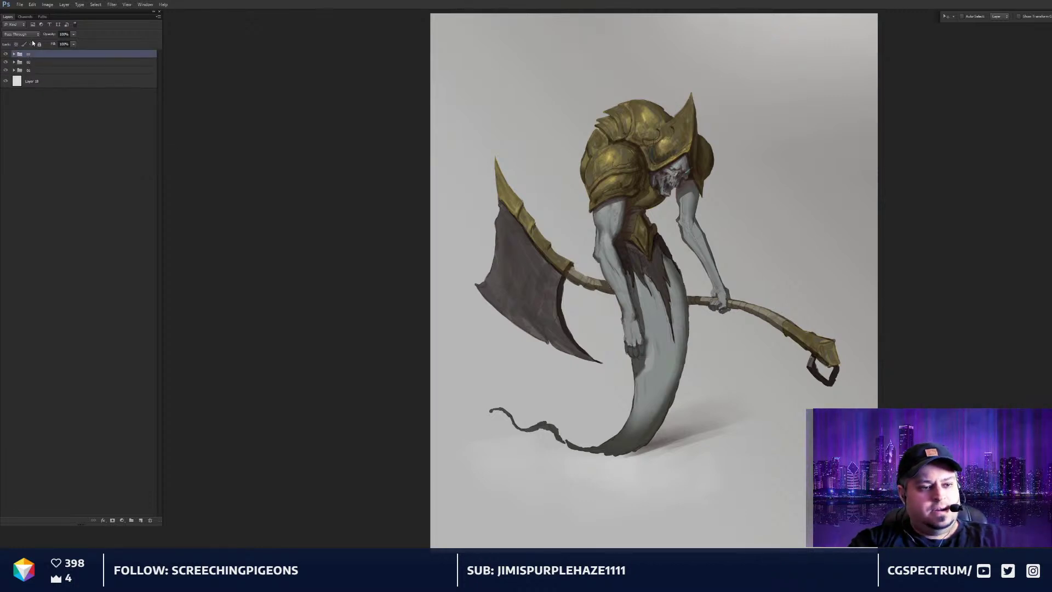
drag(5, 54, 6, 62)
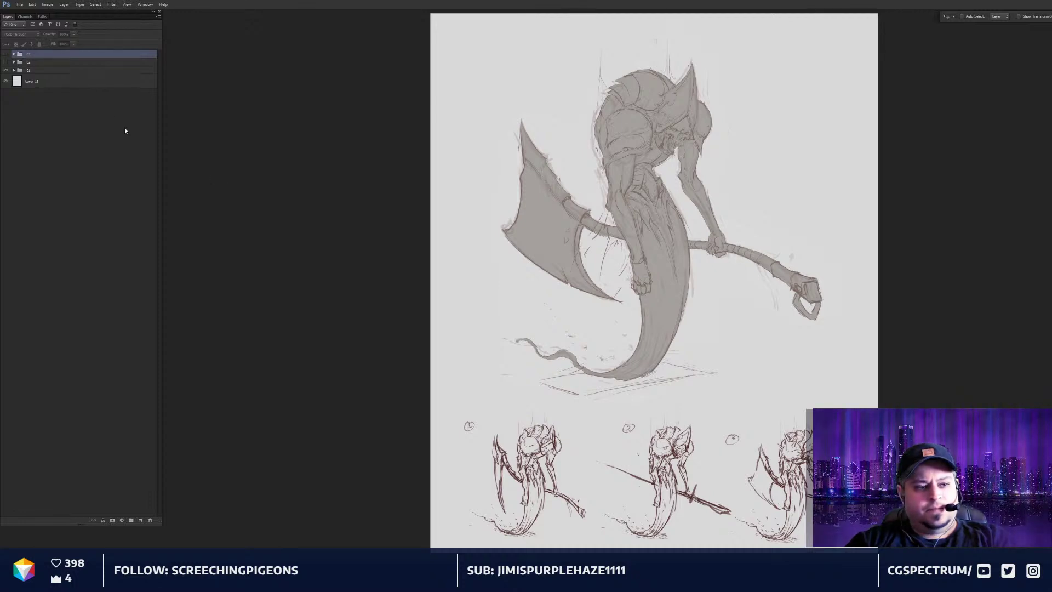
click(5, 62)
click(6, 70)
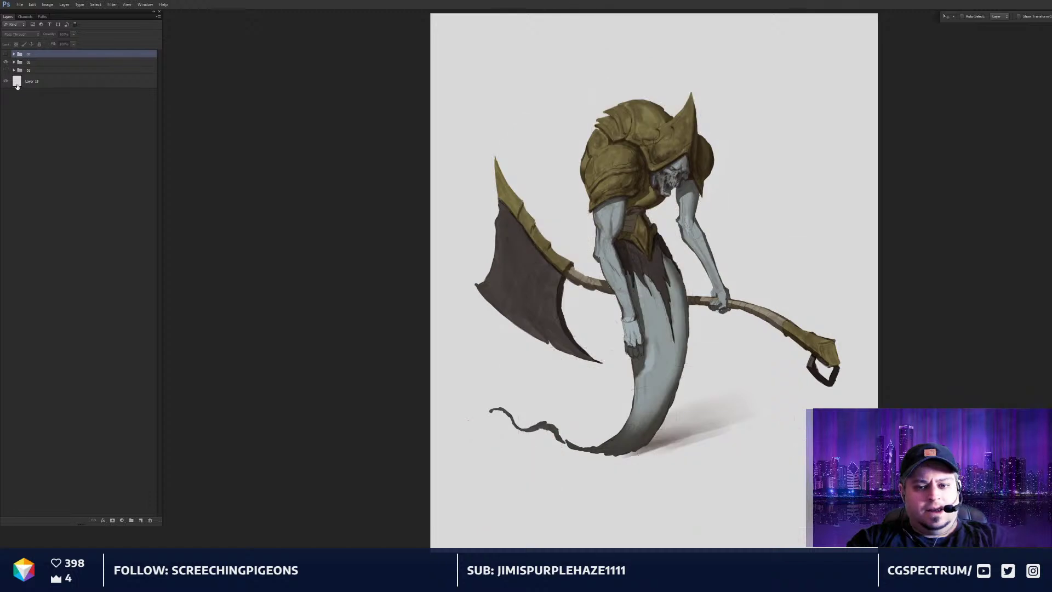
Expand the second layer group and hide its upper five layers, leaving only the monochrome painting of the figure
click(14, 63)
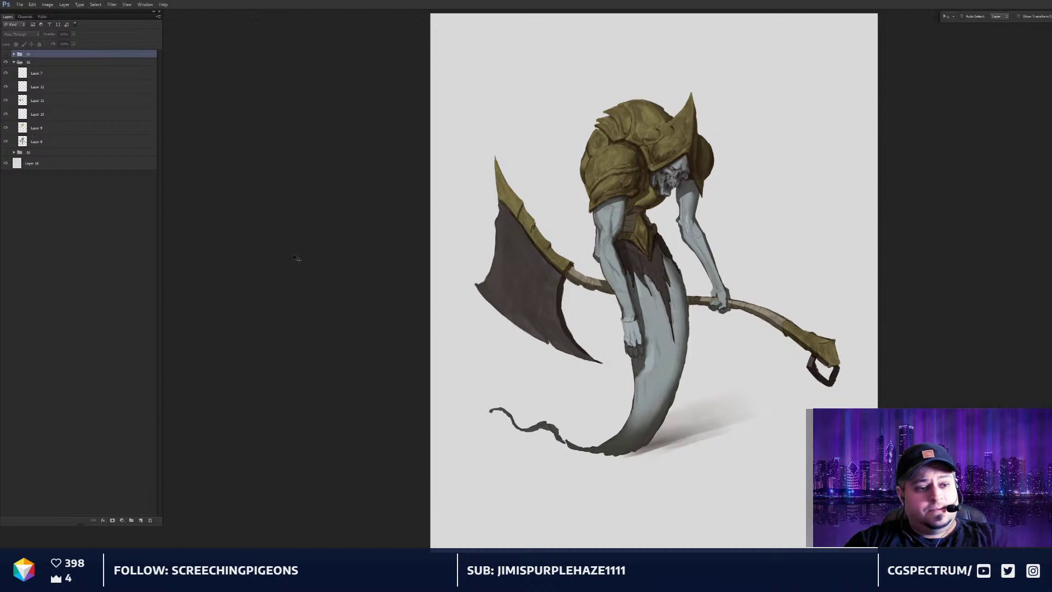
drag(5, 73, 6, 128)
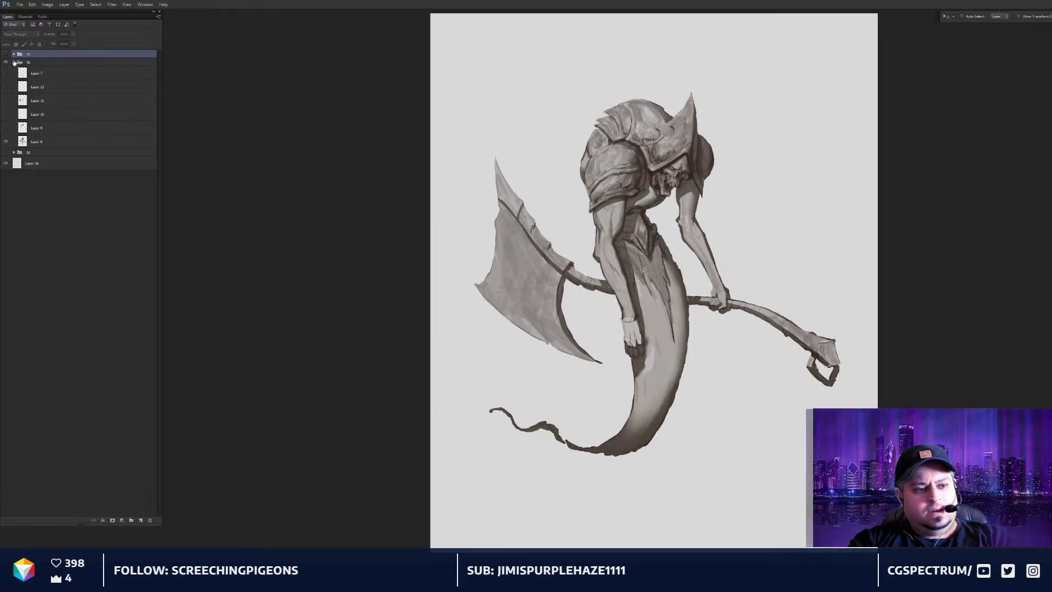
Hide the second layer group, show the top group again and select the character painting layer above the background inside it
click(14, 62)
click(5, 62)
click(5, 54)
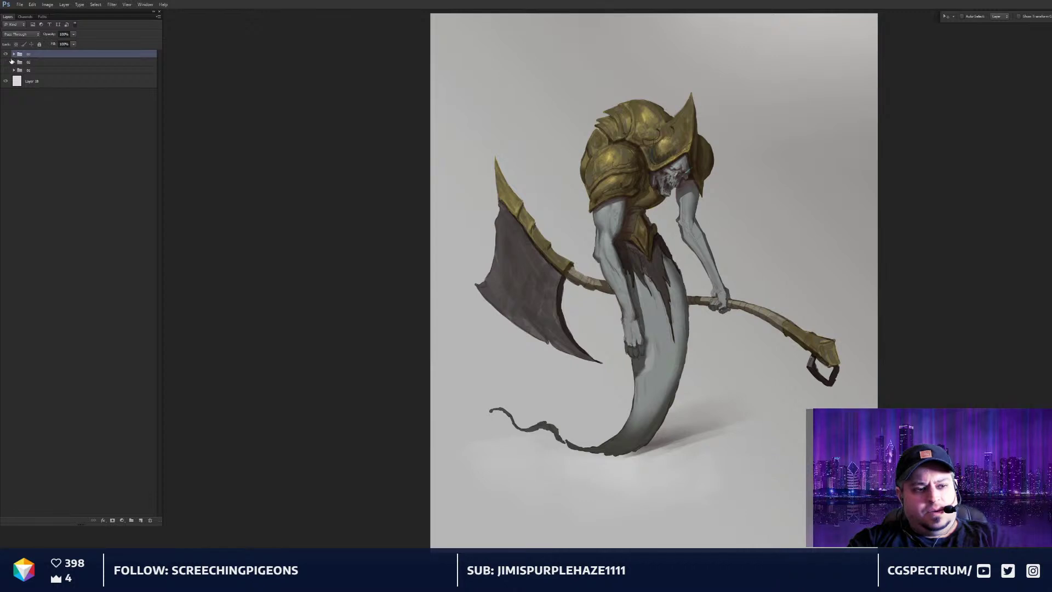
click(14, 54)
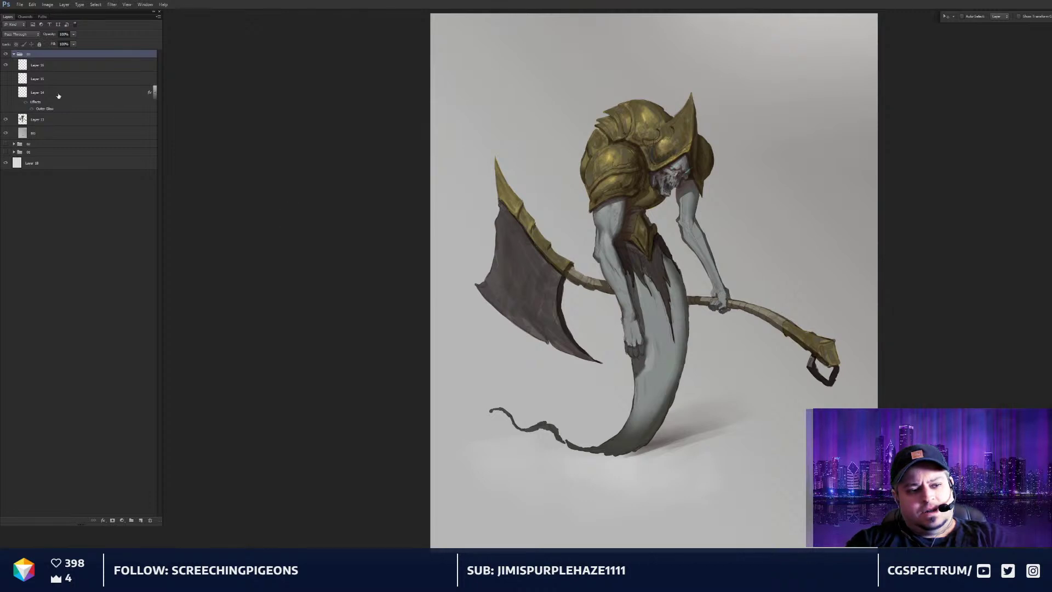
click(41, 121)
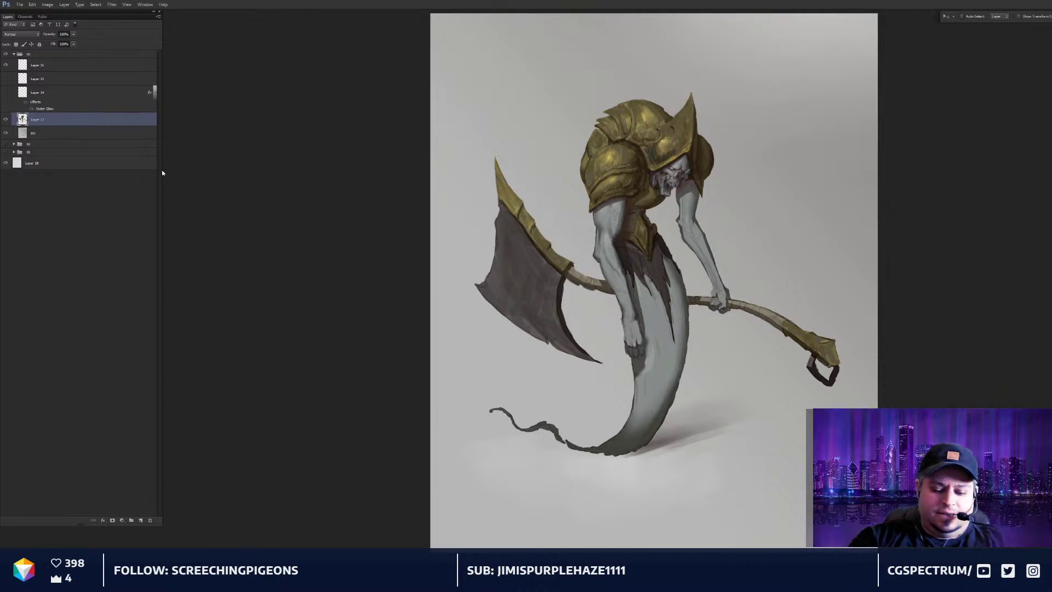
Examine the figure's torso, torn waistcloth and hanging hand up close
key(b)
drag(491, 247, 487, 244)
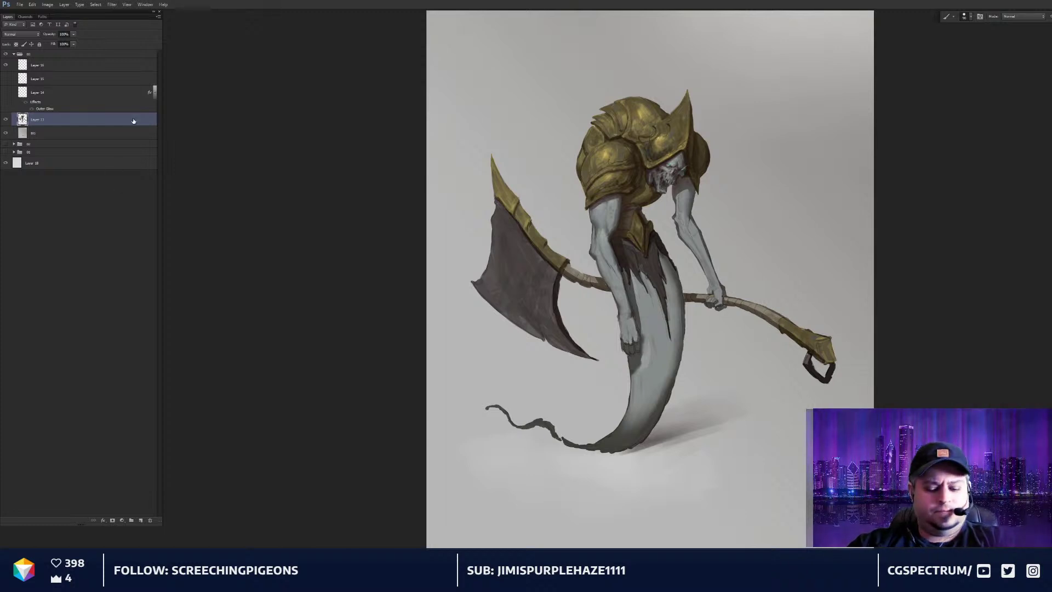
drag(705, 218, 717, 309)
key(ctrl+plus)
key(ctrl+plus)
drag(734, 387, 722, 292)
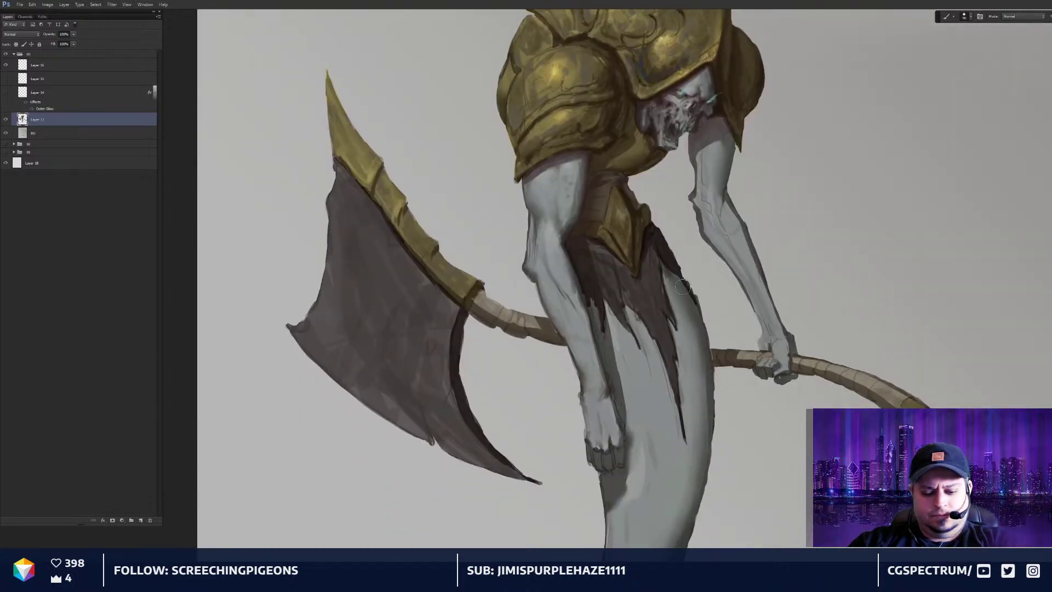
key(r)
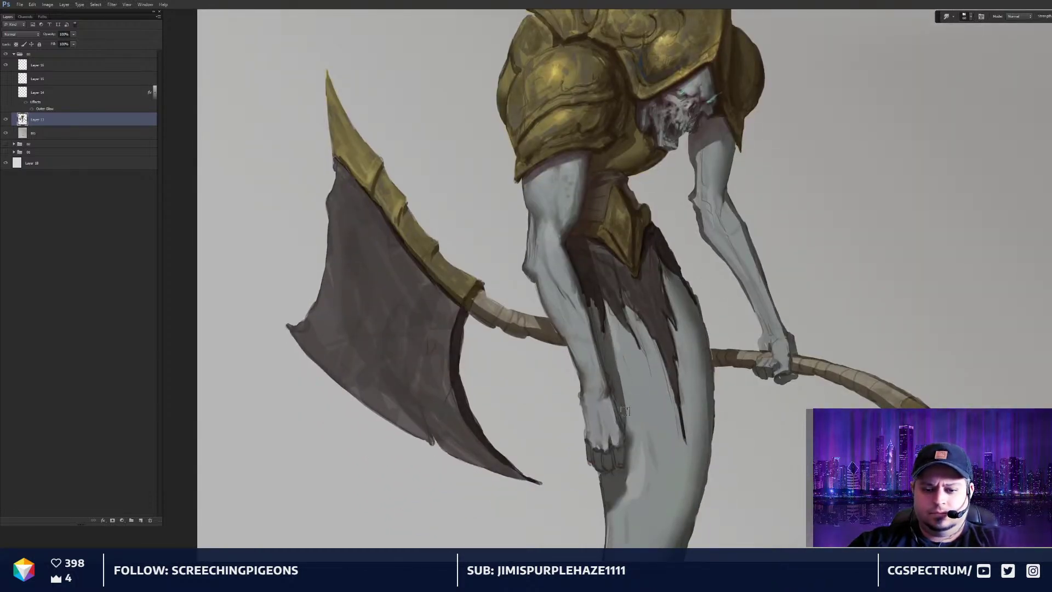
scroll(632, 477, down, 2)
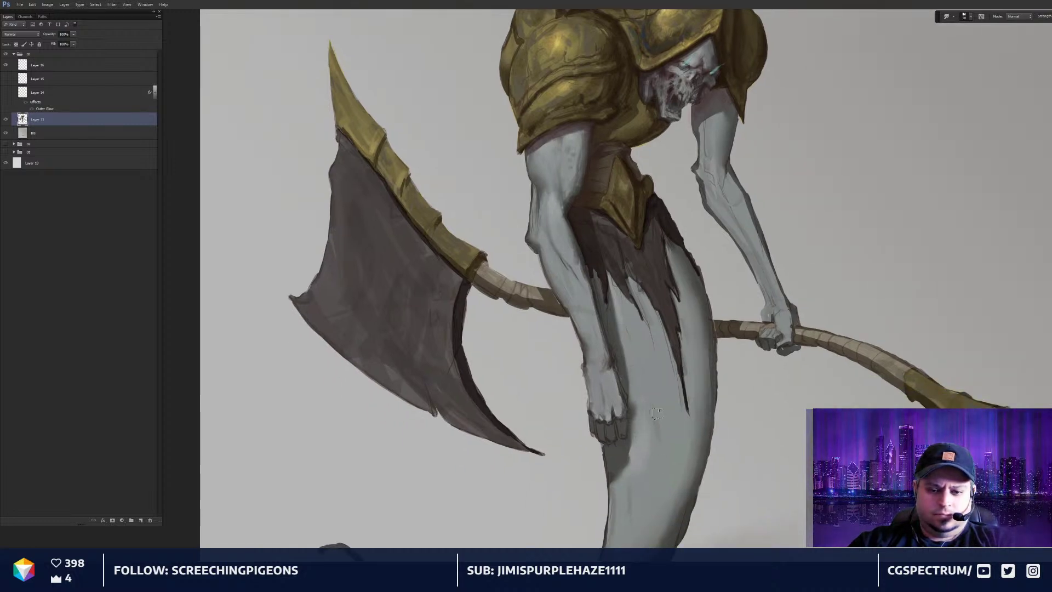
drag(623, 336, 625, 336)
key(bracketleft)
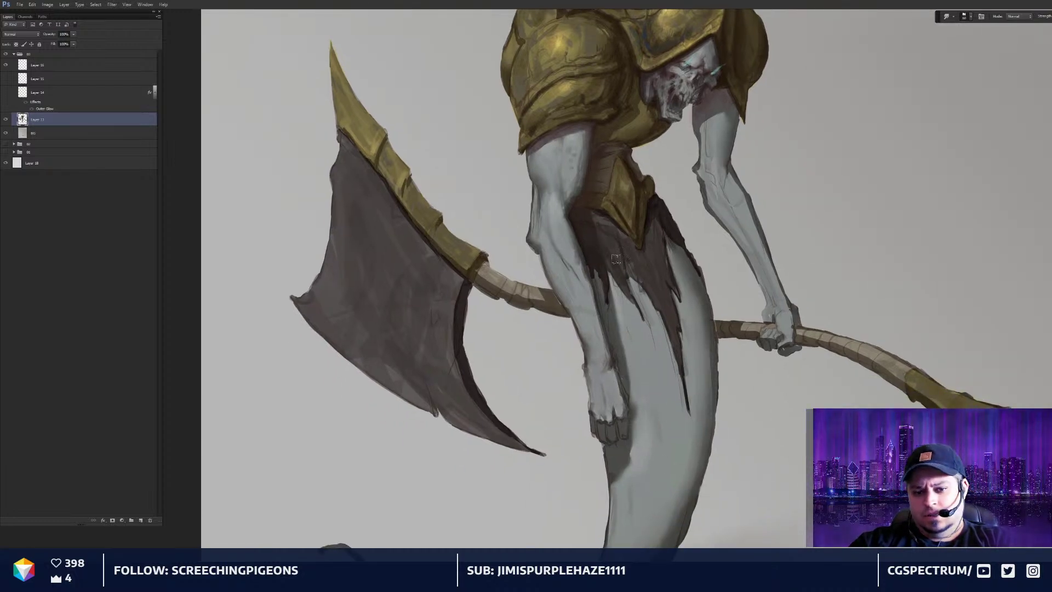
drag(598, 237, 613, 274)
Paint the first dark decay spots on the upper arm just below the large shoulder armour with a much smaller brush
key(b)
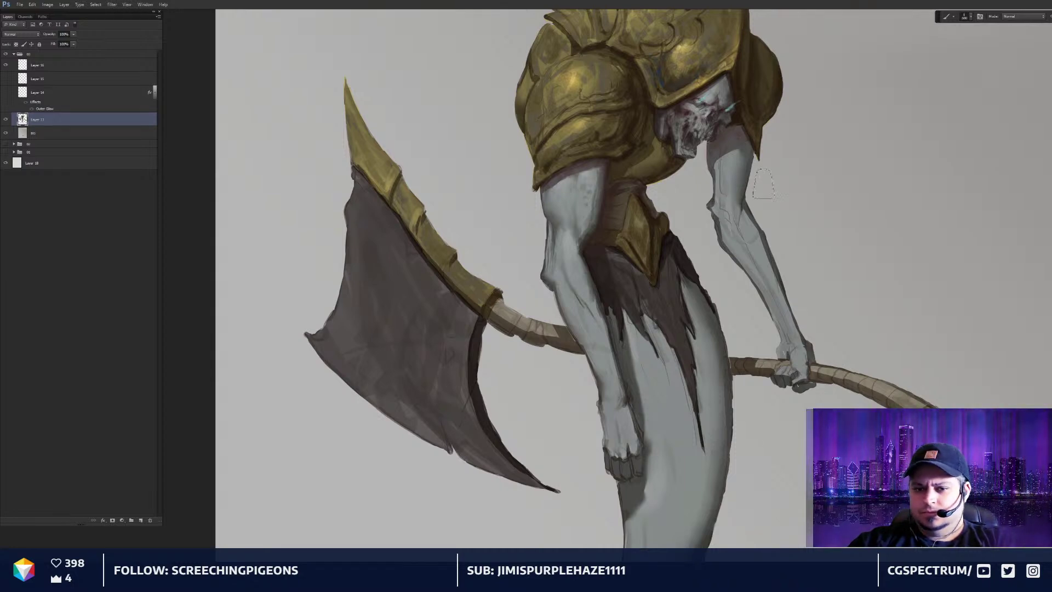
drag(736, 181, 758, 270)
key(ctrl+plus)
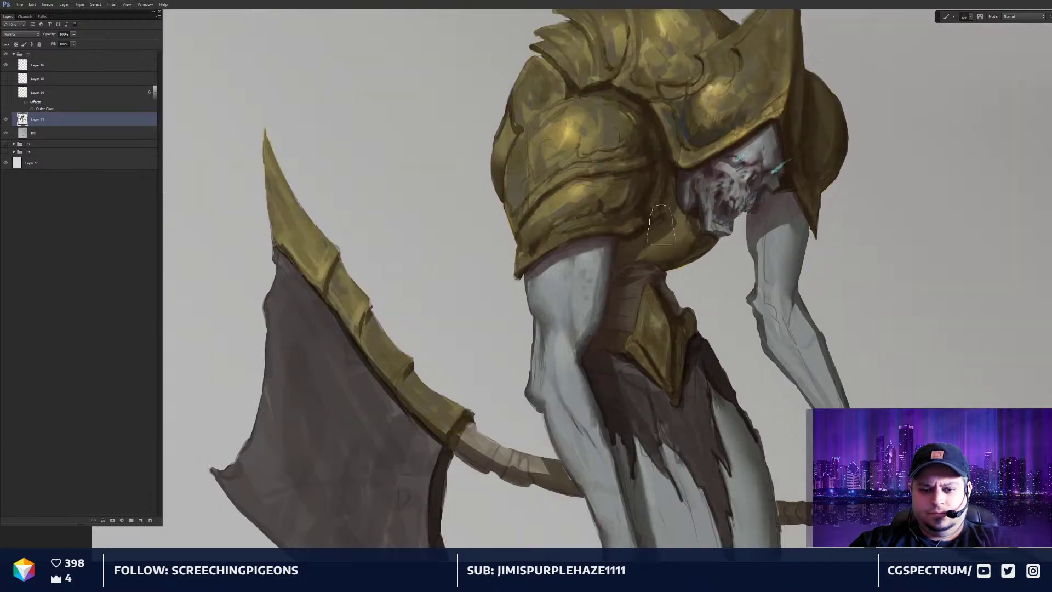
drag(659, 212, 663, 228)
key(bracketleft)
key(bracketleft)
key(bracketleft)
key(bracketleft)
key(bracketleft)
key(bracketleft)
key(bracketleft)
key(bracketleft)
key(bracketleft)
drag(737, 240, 739, 239)
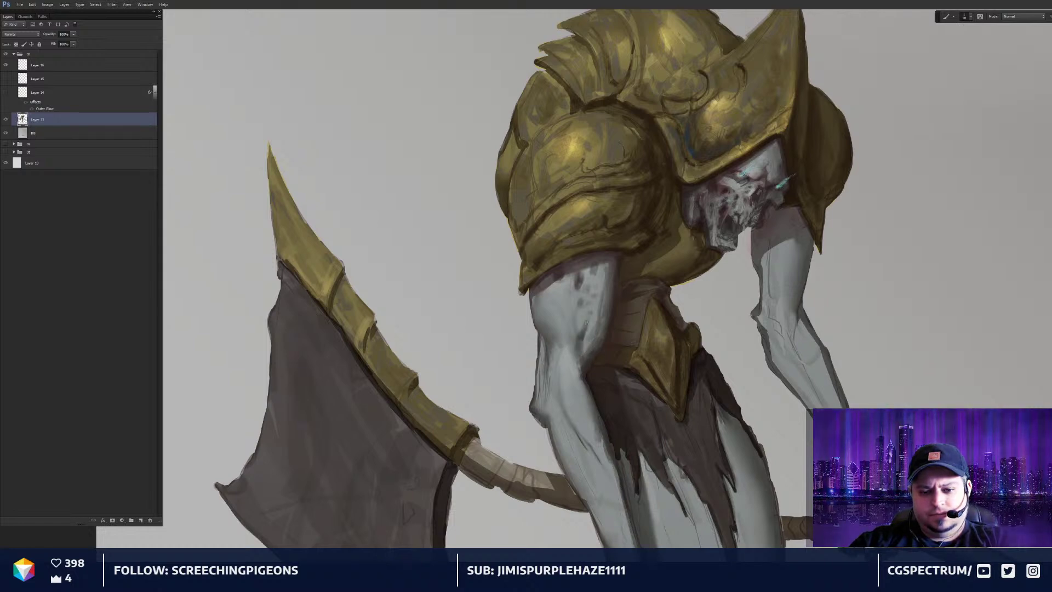
Extend and refine the dark mottling on the inner side of the upper arm and along the shoulder armour's edge
drag(627, 322, 537, 237)
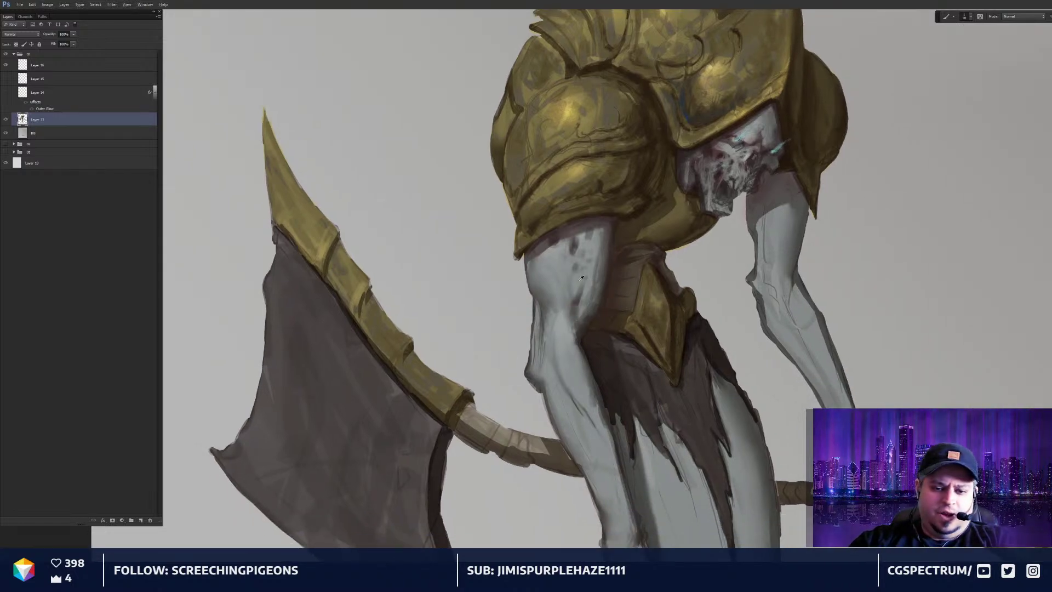
drag(584, 295, 583, 295)
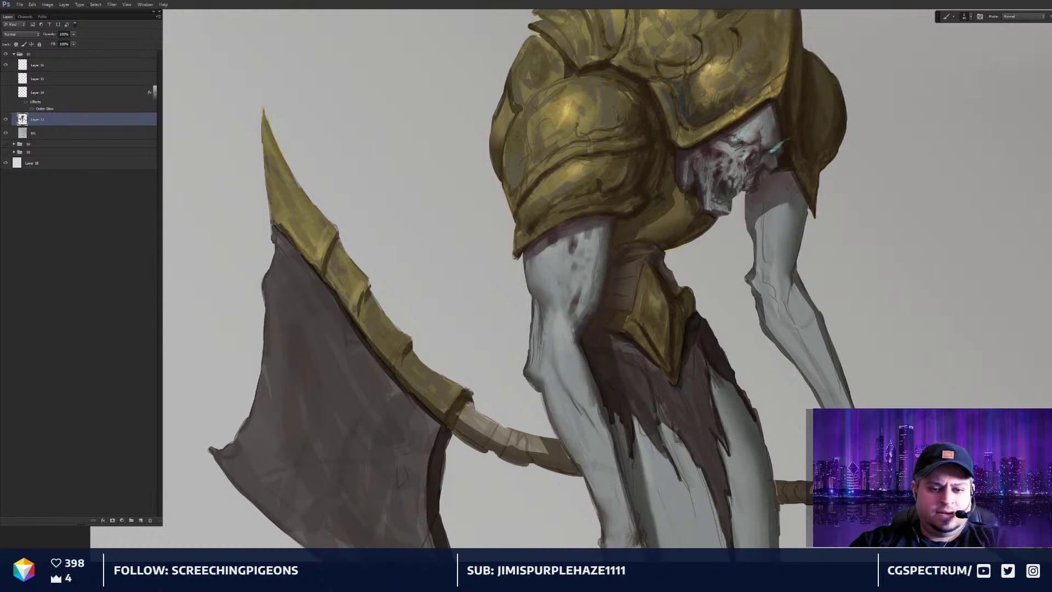
drag(604, 263, 602, 251)
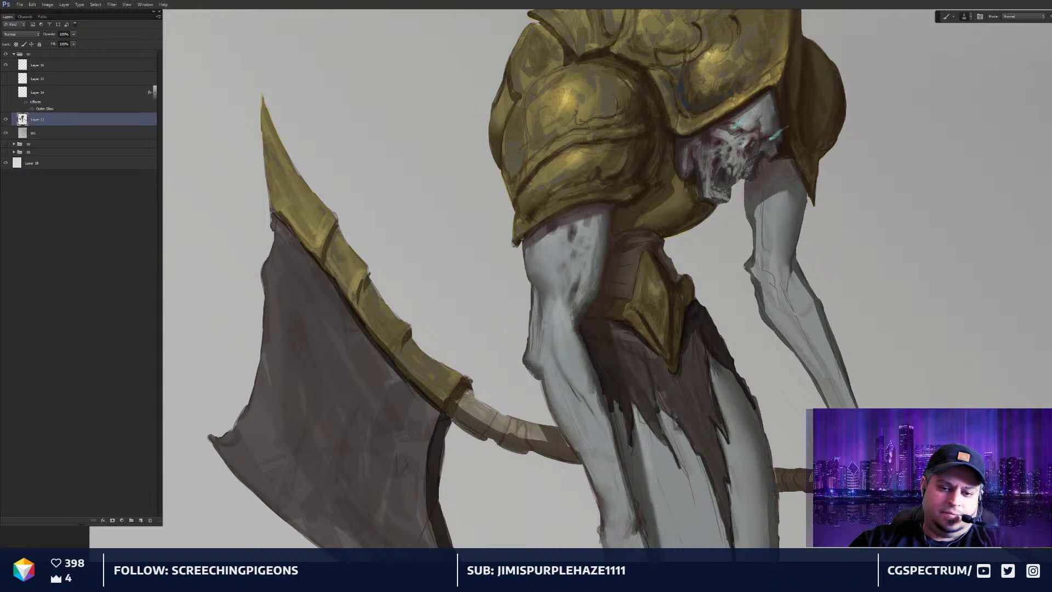
drag(613, 234, 612, 232)
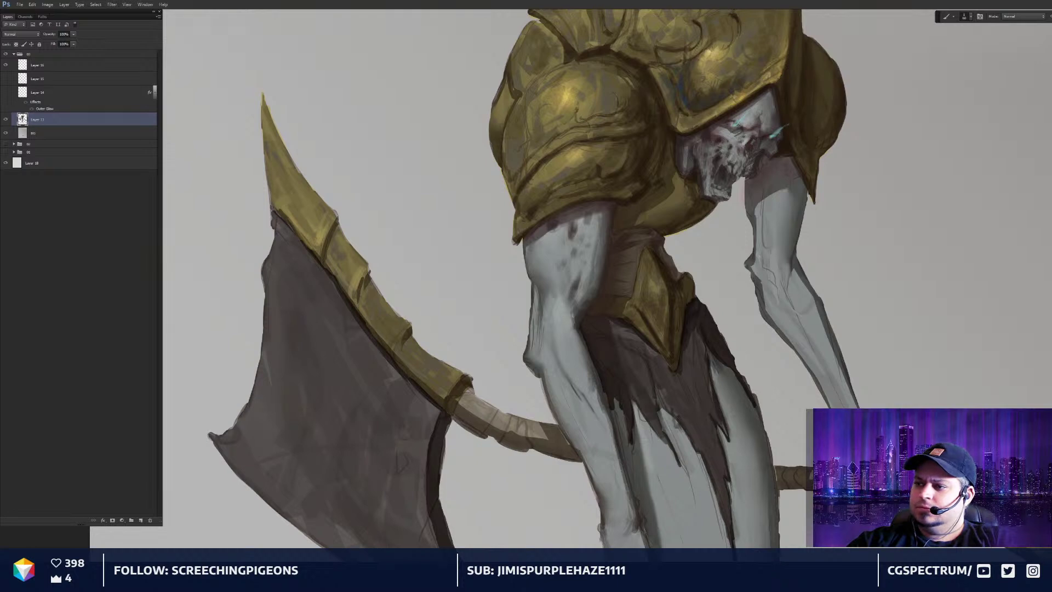
scroll(571, 248, down, 1)
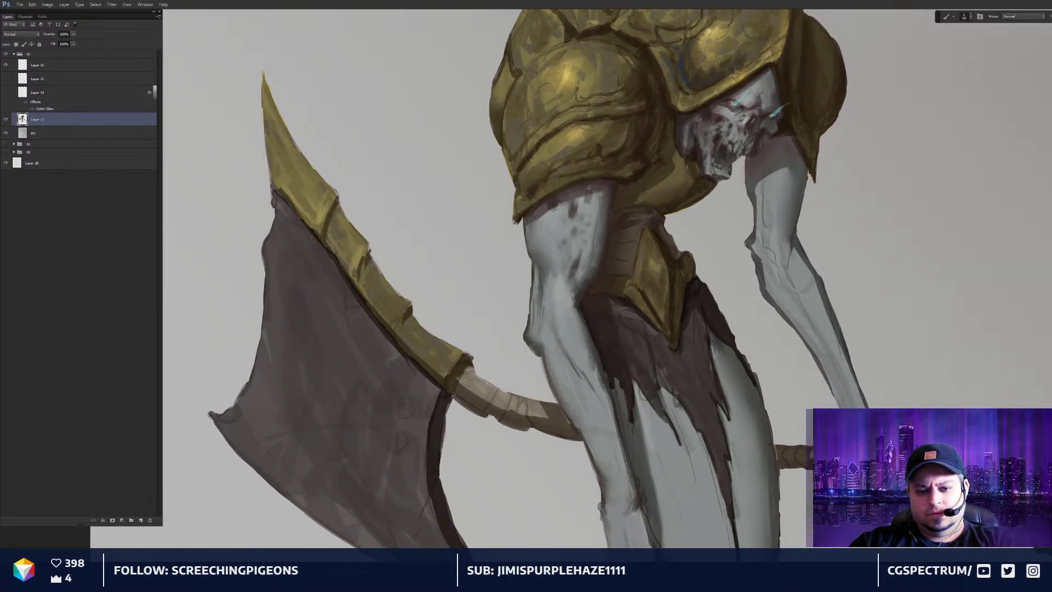
scroll(581, 287, down, 1)
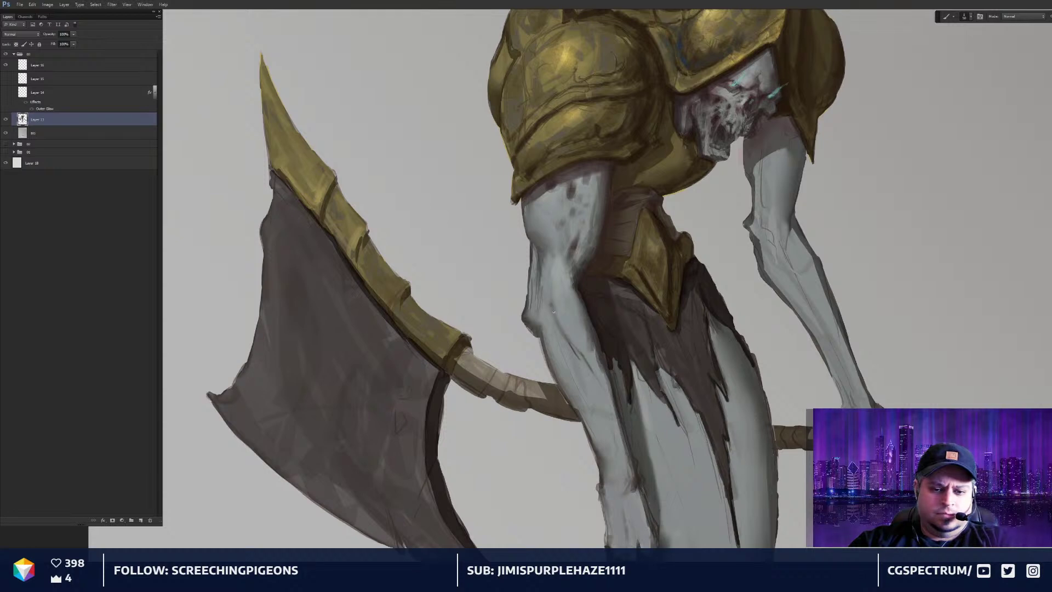
key(ctrl+minus)
key(ctrl+minus)
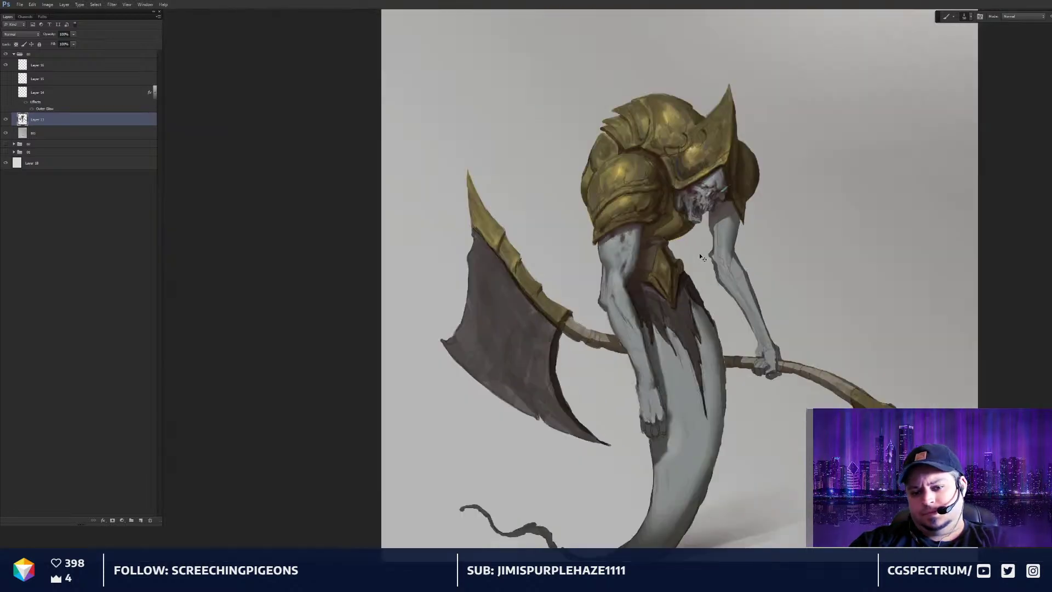
key(ctrl+plus)
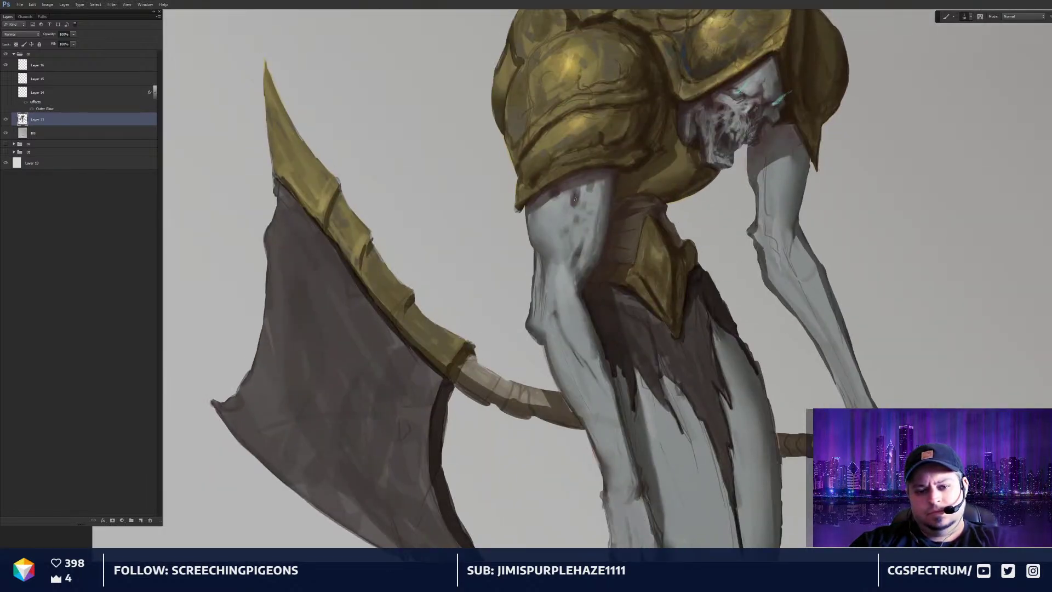
Add larger dark blotches to the outer upper arm and rework the streaks above the elbow with a slightly bigger brush
key(bracketright)
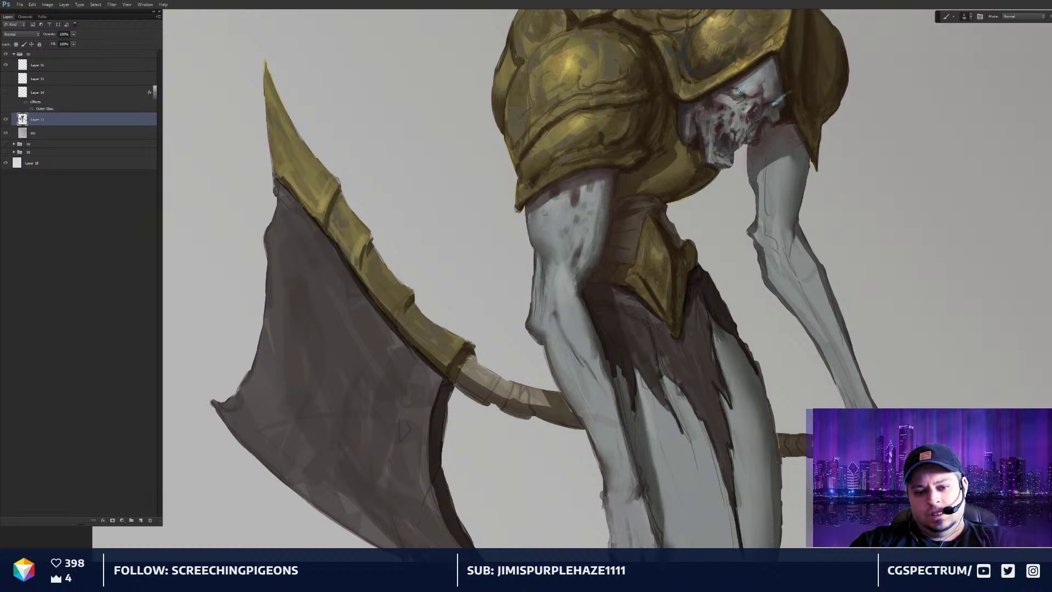
mouse_move(544, 208)
mouse_down()
mouse_move(545, 222)
mouse_move(546, 207)
mouse_up()
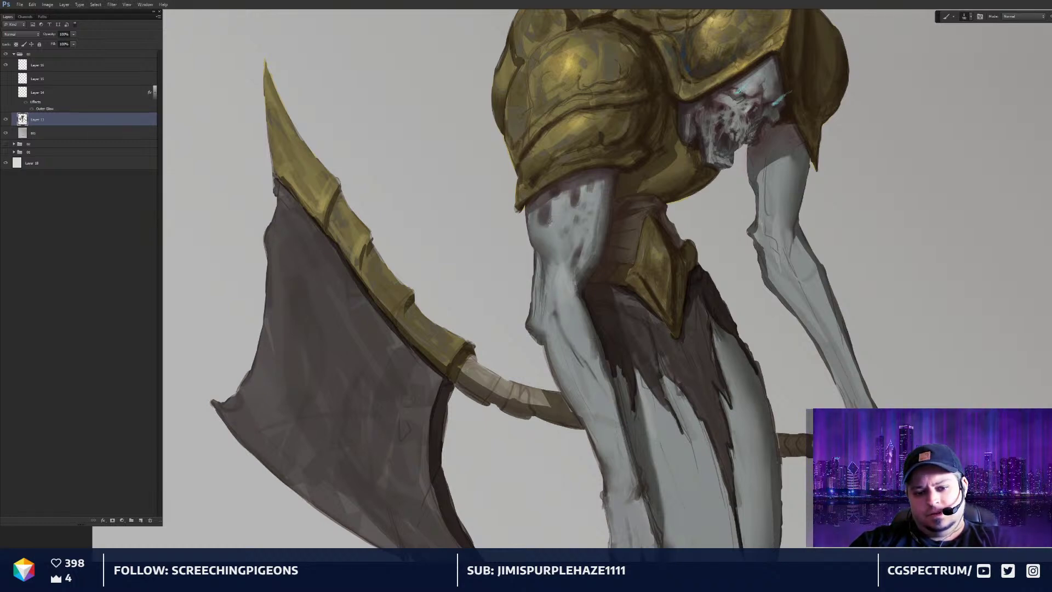
drag(610, 259, 611, 258)
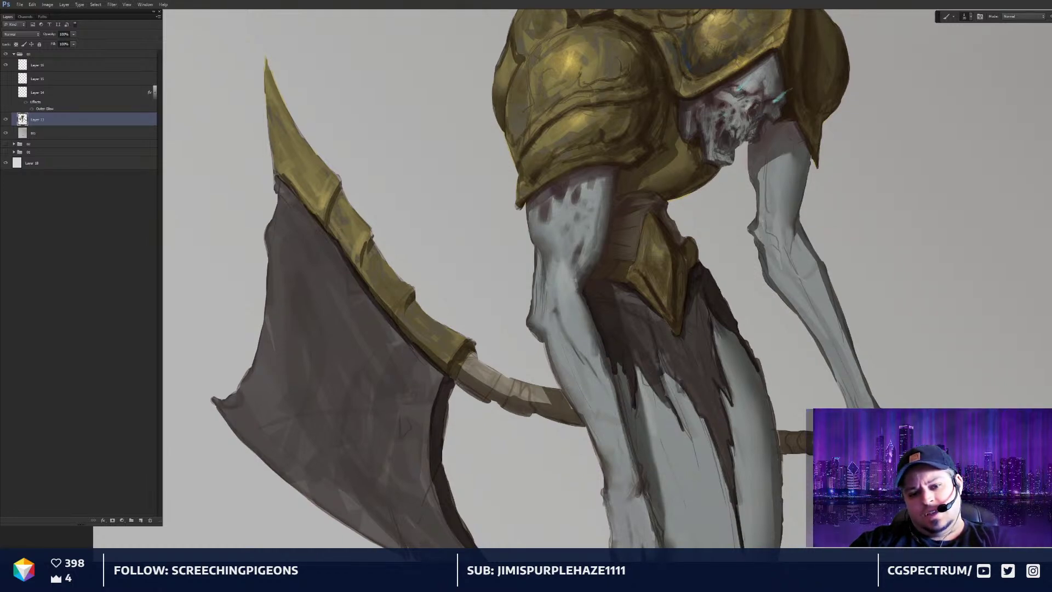
drag(591, 248, 593, 231)
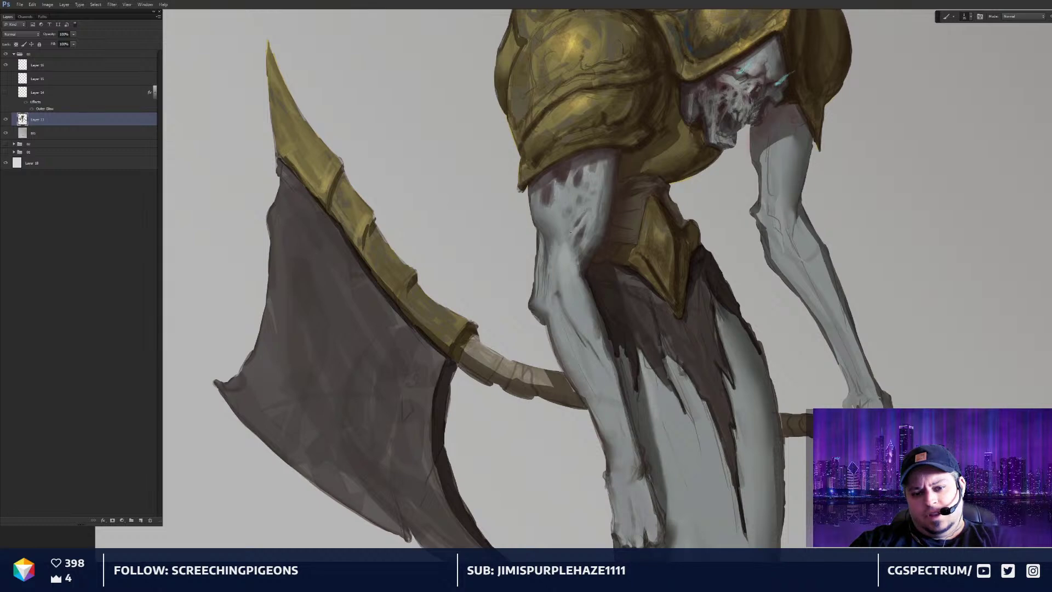
drag(587, 191, 590, 206)
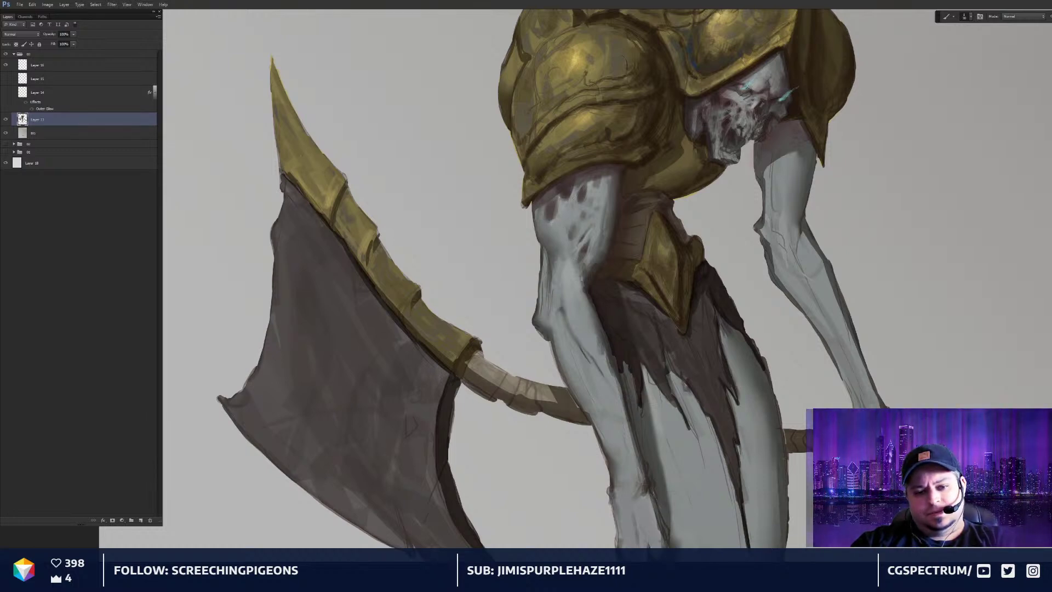
Check the mottled upper arm against the whole figure at different magnifications
key(ctrl+minus)
key(ctrl+minus)
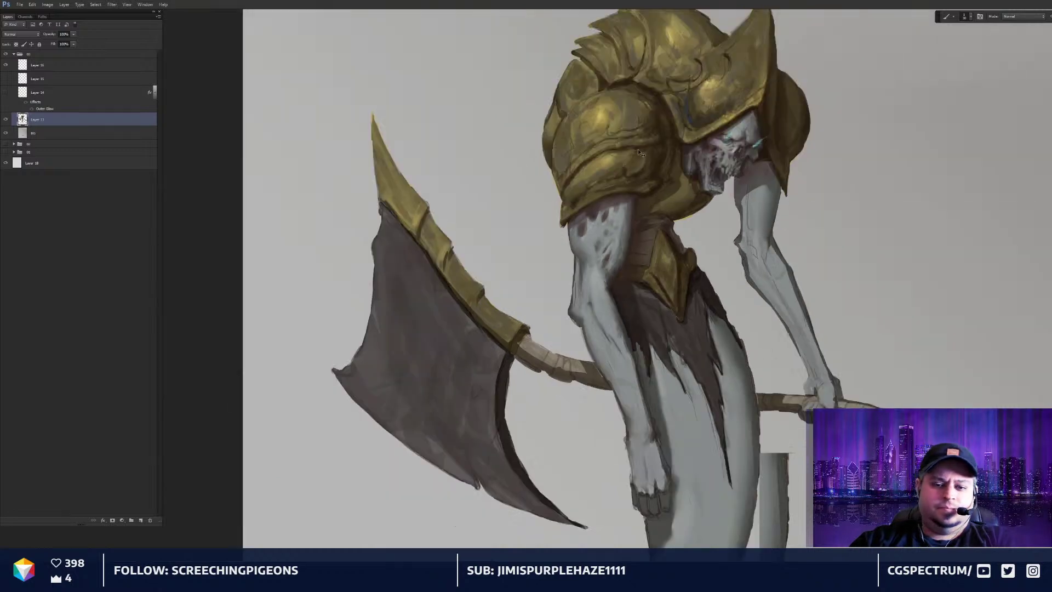
key(ctrl+plus)
key(ctrl+plus)
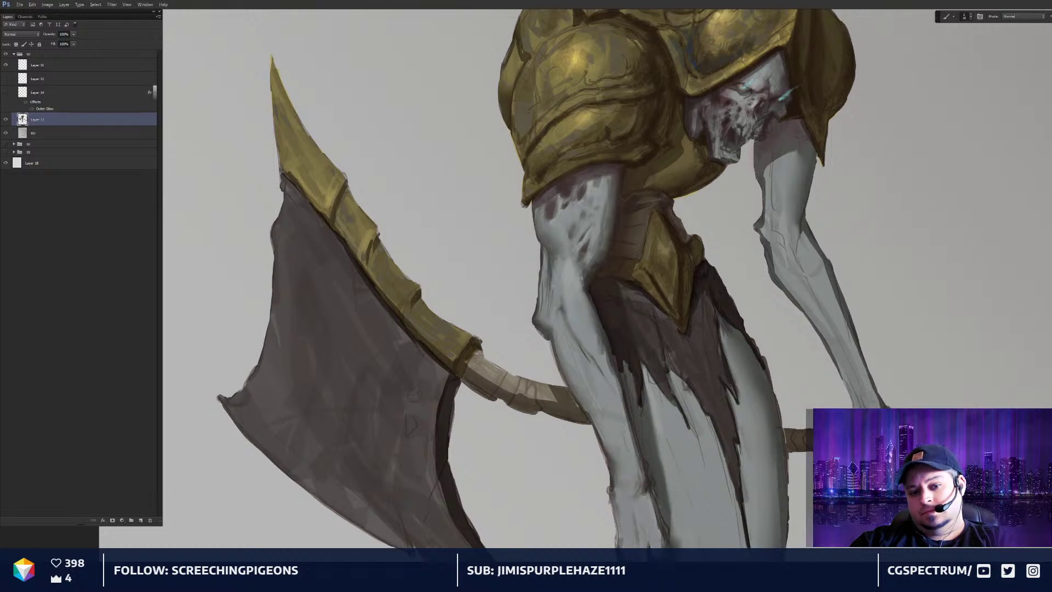
drag(652, 283, 620, 283)
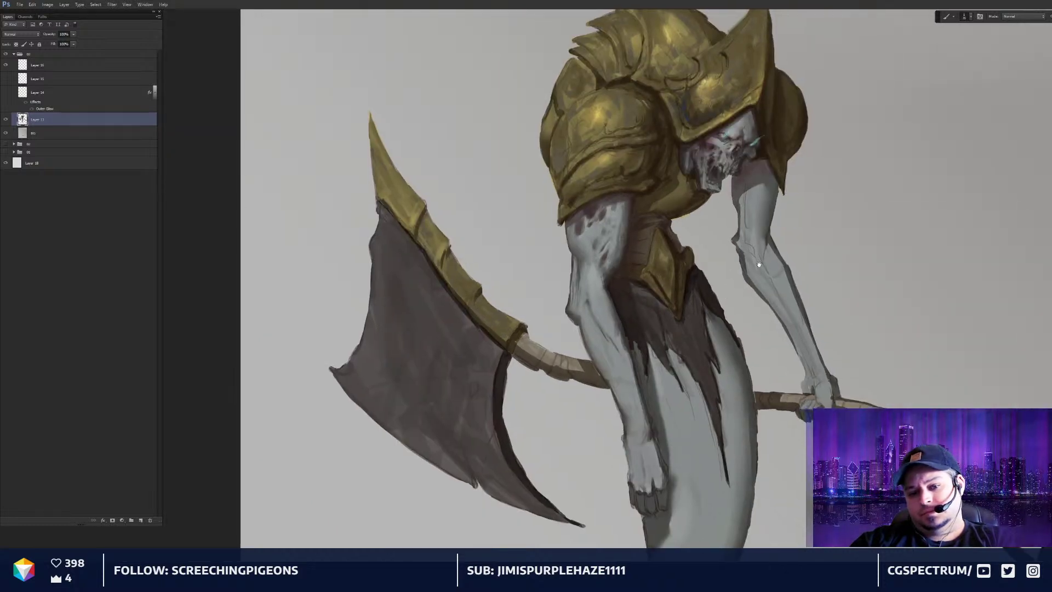
key(ctrl+minus)
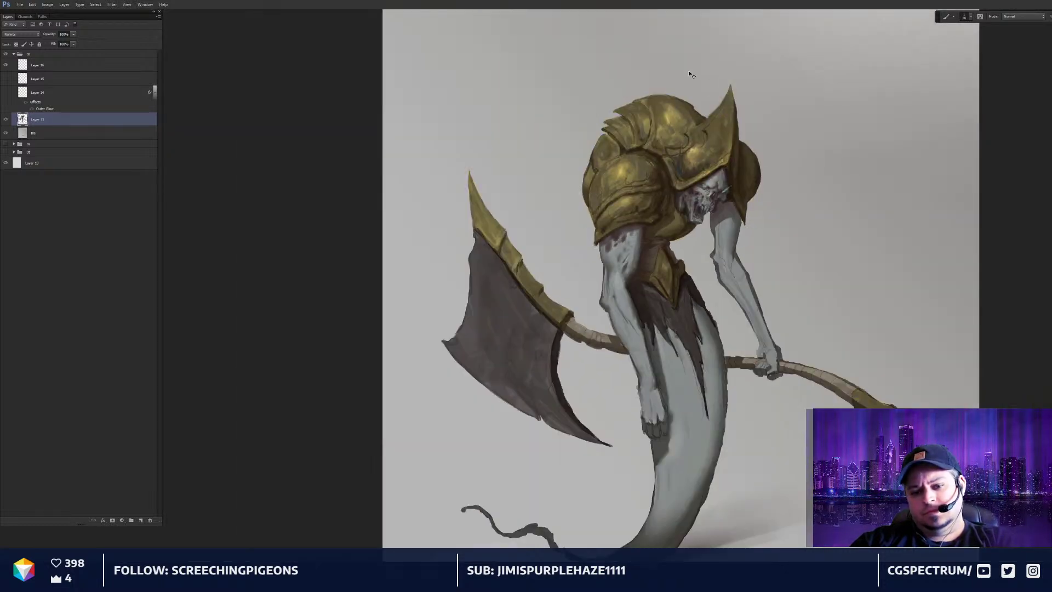
key(ctrl+plus)
key(ctrl+plus)
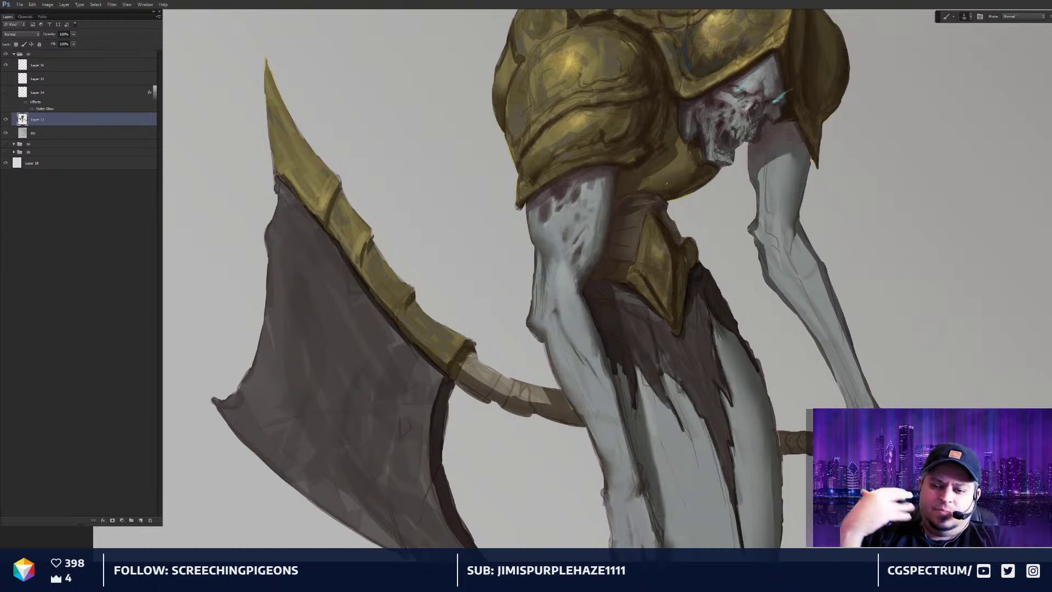
scroll(639, 206, up, 4)
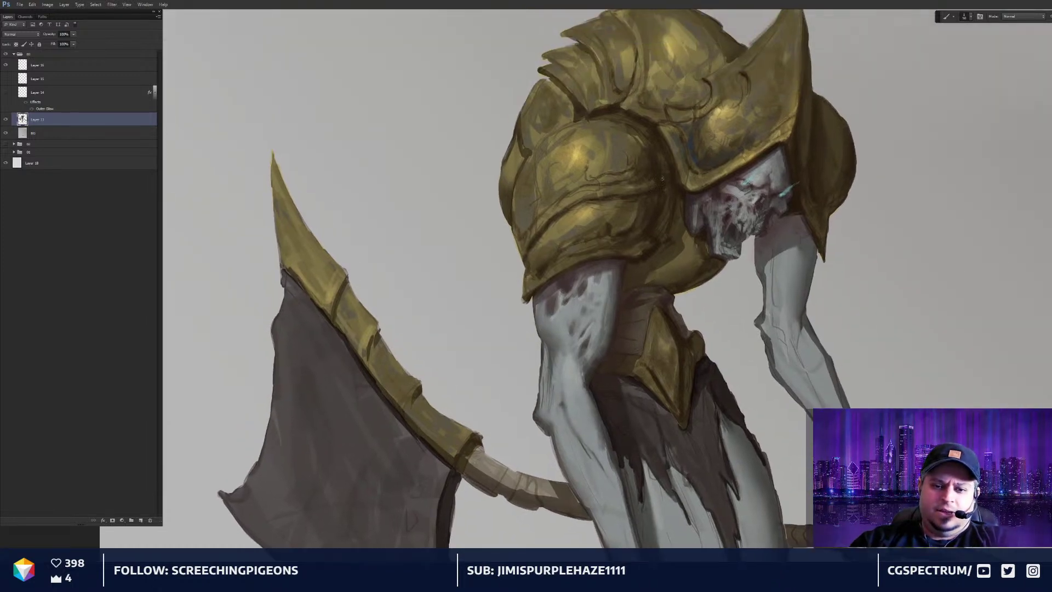
Paint and smudge the skin shading of the far upper arm just below the shoulder armour
scroll(667, 178, down, 5)
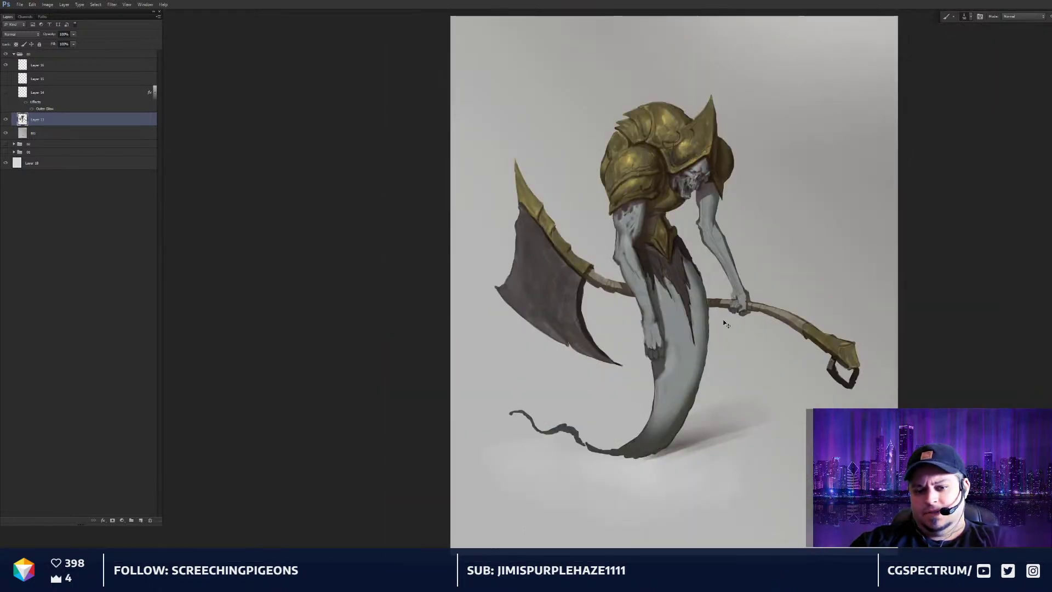
scroll(743, 322, down, 2)
key(ctrl+plus)
key(ctrl+plus)
key(ctrl+plus)
key(ctrl+plus)
mouse_move(681, 211)
mouse_down()
mouse_move(688, 237)
mouse_move(636, 346)
mouse_up()
key(ctrl+plus)
key(r)
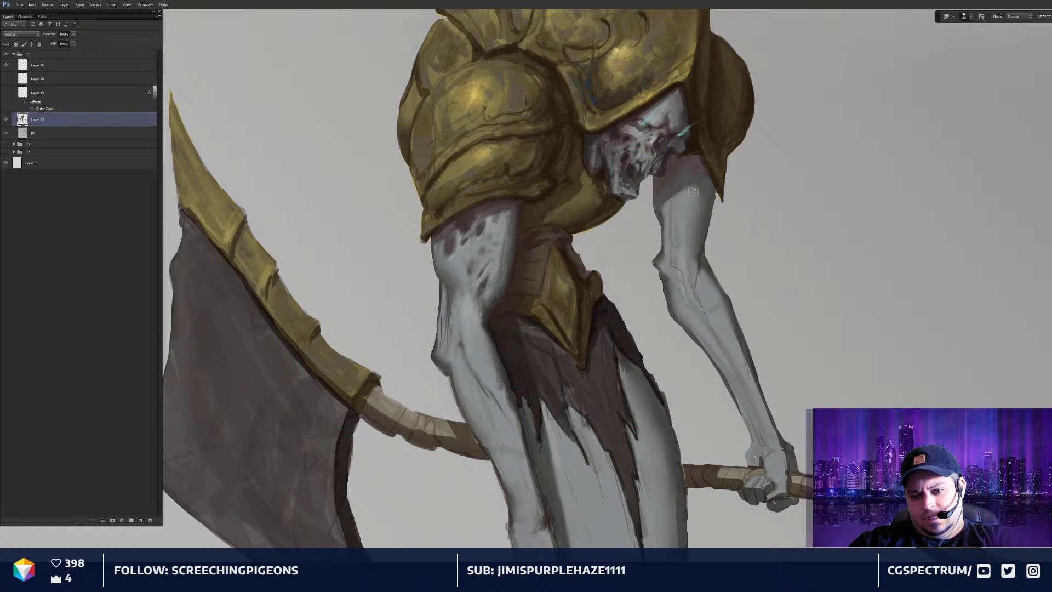
key(b)
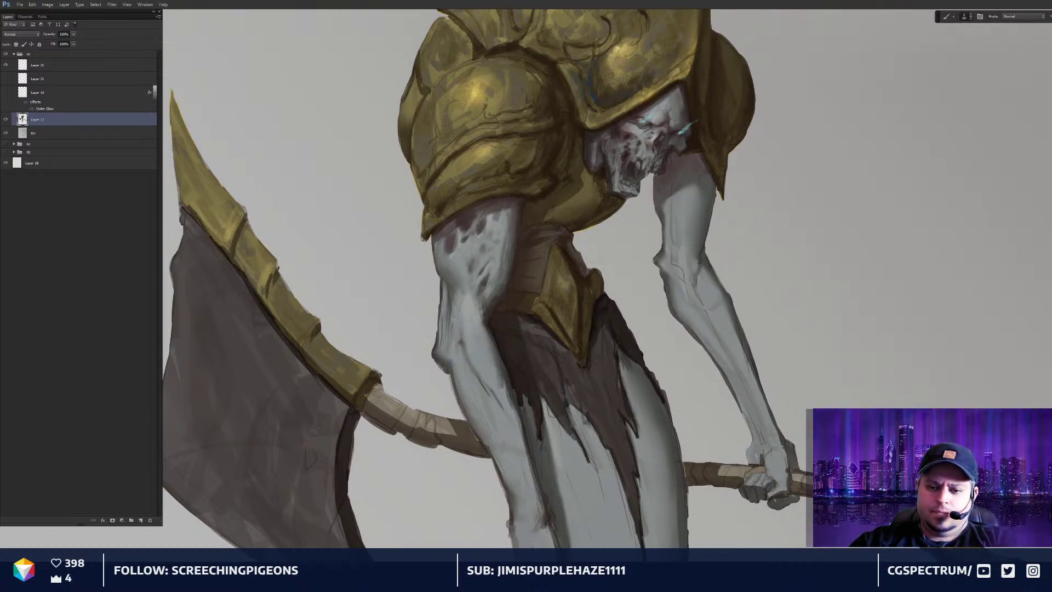
Blend the skin shading and soften the sketch lines on the far arm's elbow and forearm, alternating painting and smudging
mouse_move(707, 285)
mouse_down()
mouse_move(701, 279)
mouse_move(707, 294)
mouse_up()
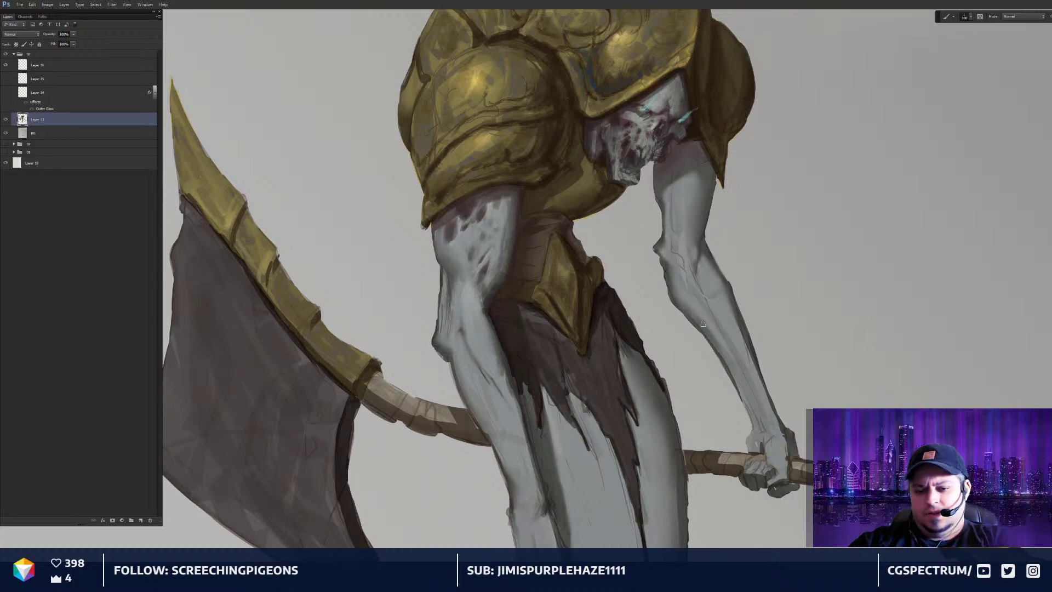
key(r)
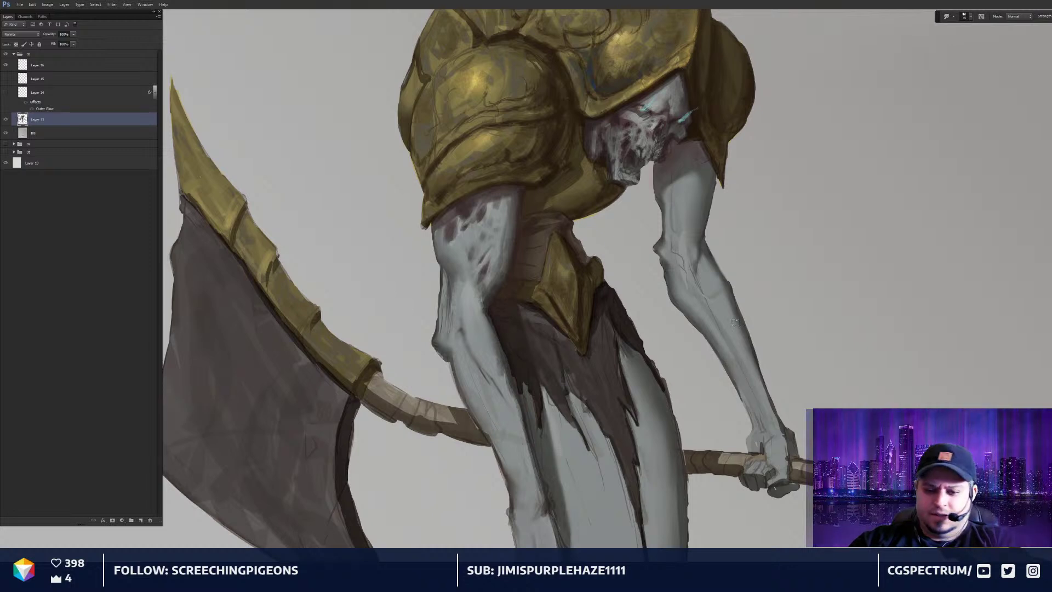
key(b)
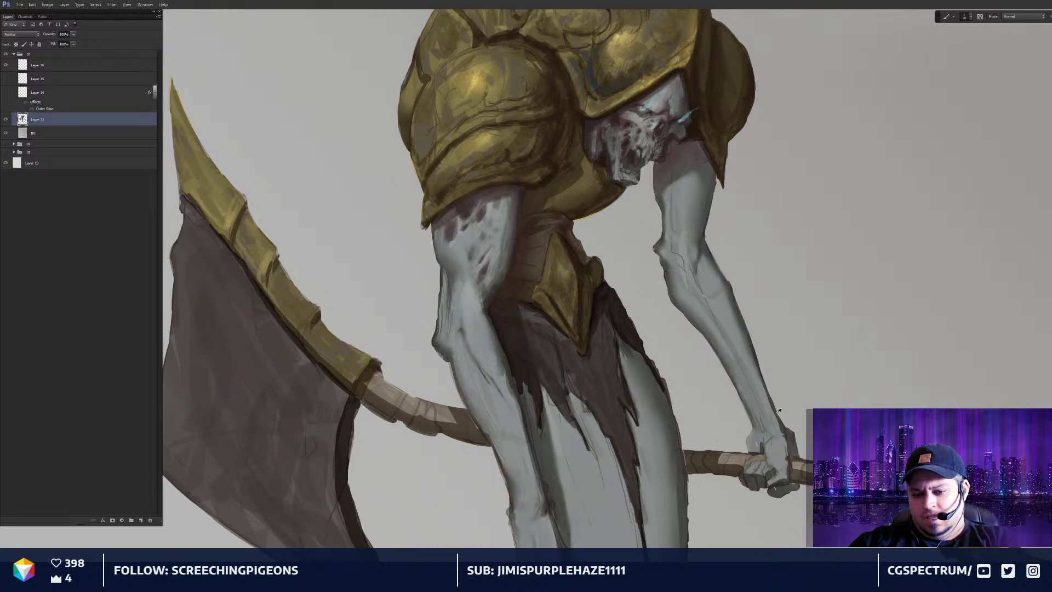
key(r)
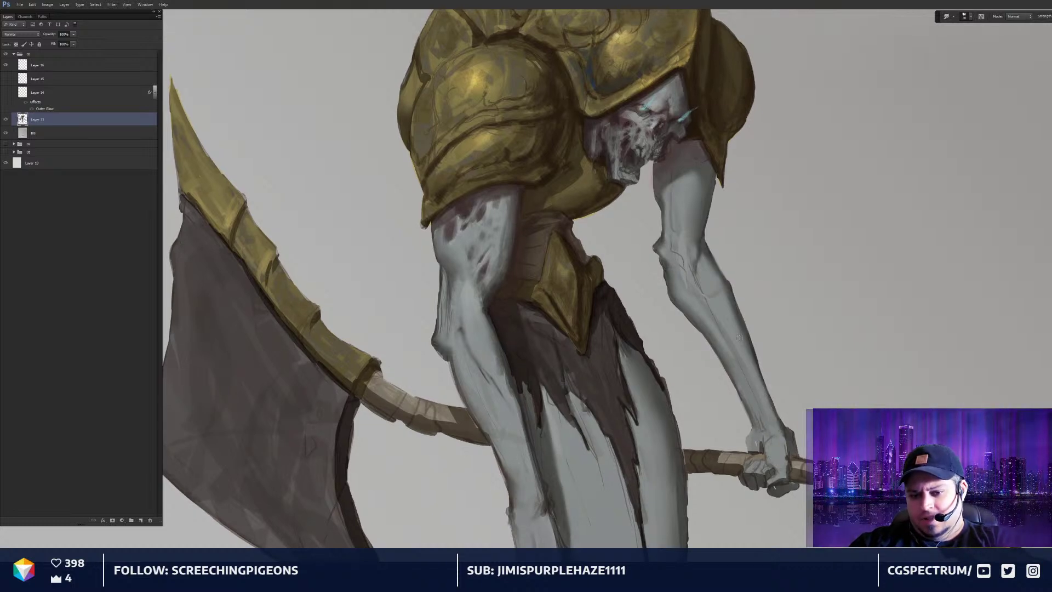
scroll(739, 337, down, 1)
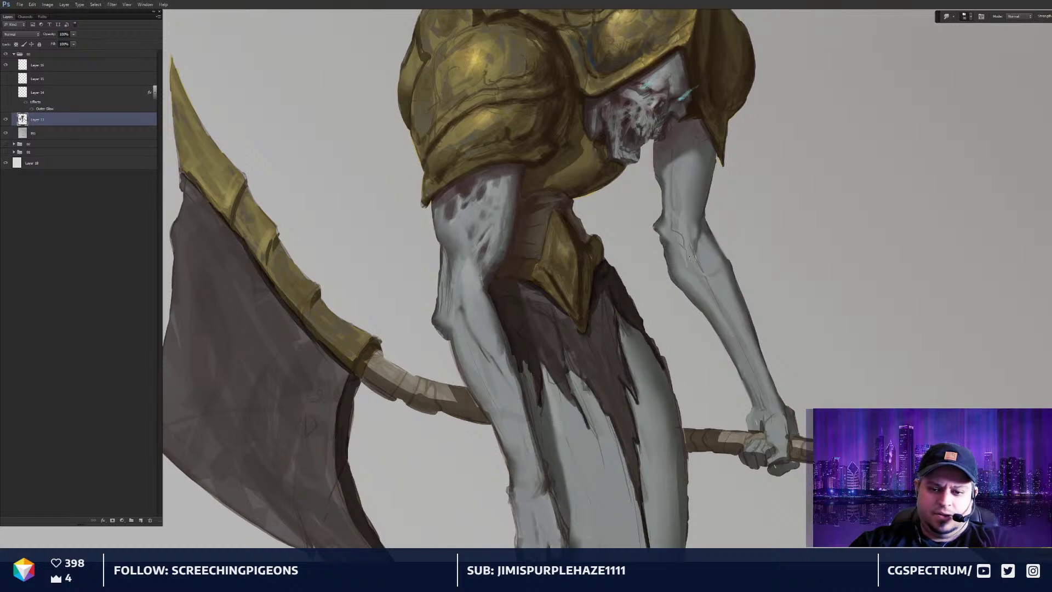
Paint dark decay spots and streaks on the far upper arm beneath the edge of the armour
key(b)
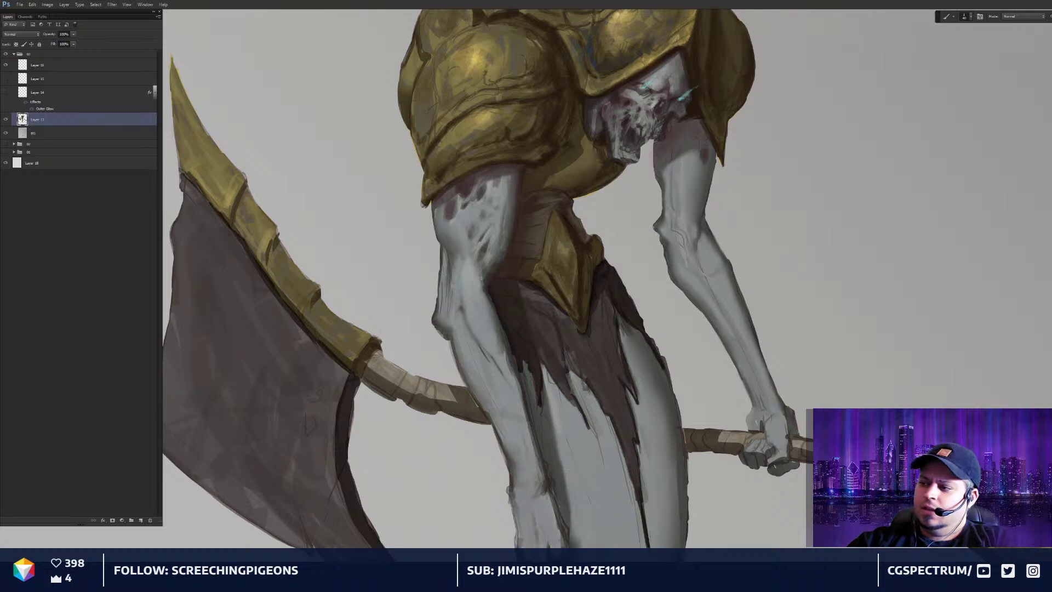
drag(1018, 294, 1026, 287)
drag(905, 280, 907, 263)
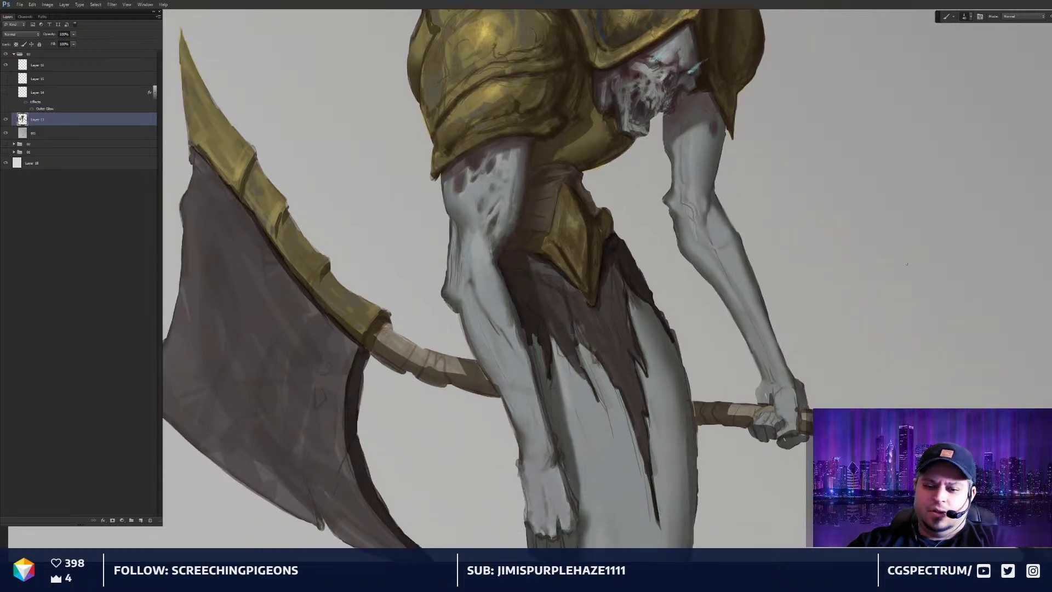
drag(685, 223, 681, 255)
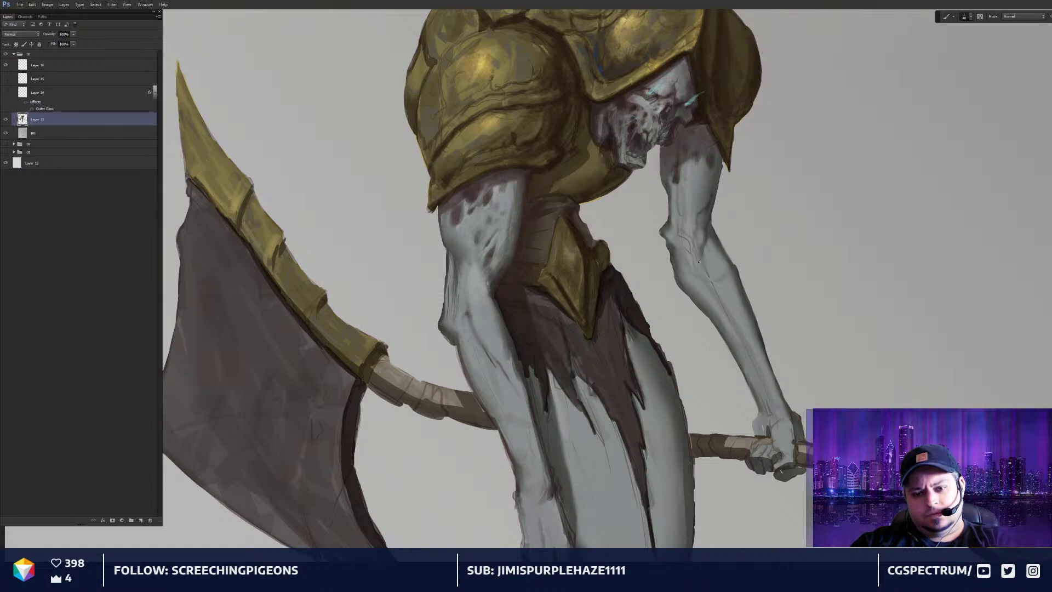
drag(671, 184, 684, 242)
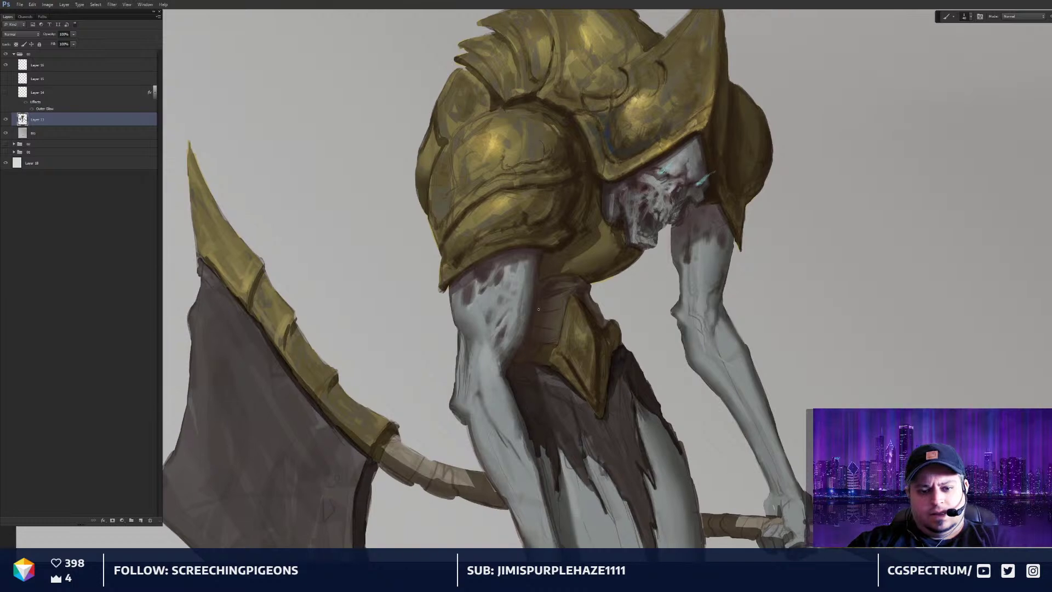
Check the whole figure, and smooth the shading around the near arm's elbow and forearm
scroll(608, 360, down, 4)
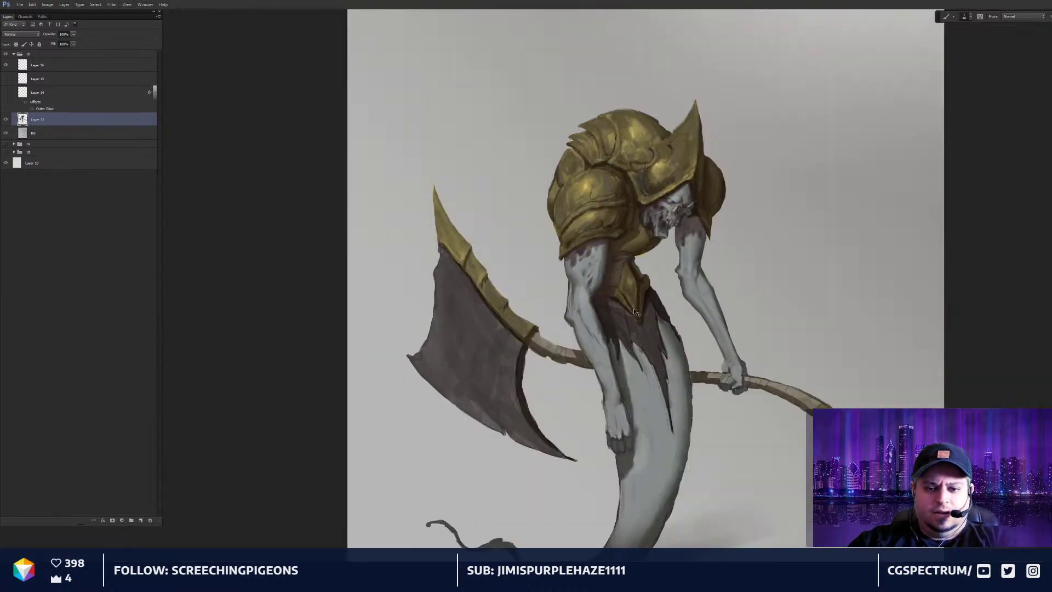
scroll(627, 281, up, 1)
drag(641, 304, 635, 281)
key(ctrl+plus)
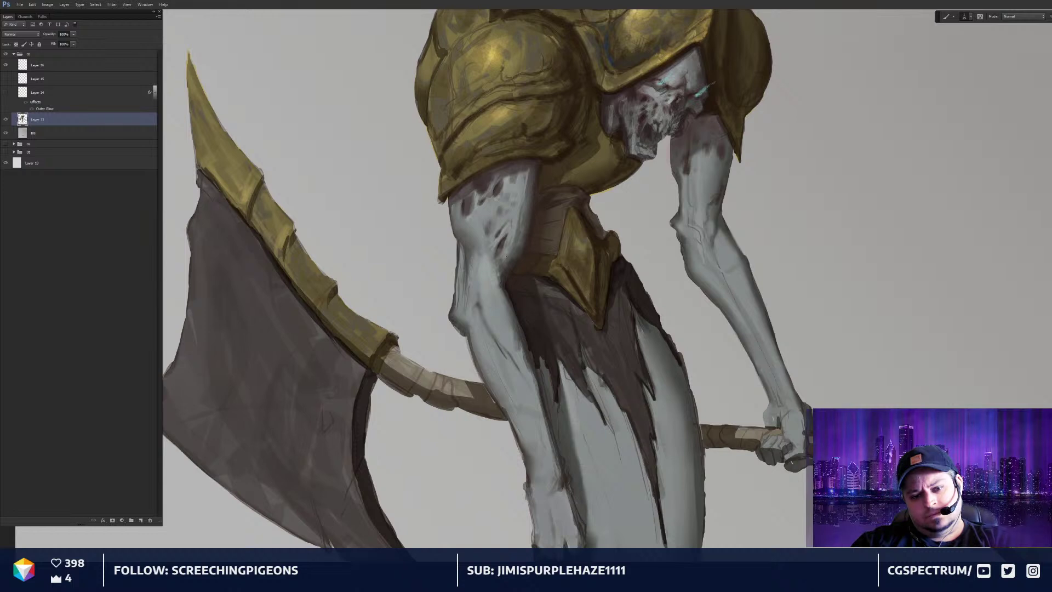
drag(484, 279, 485, 234)
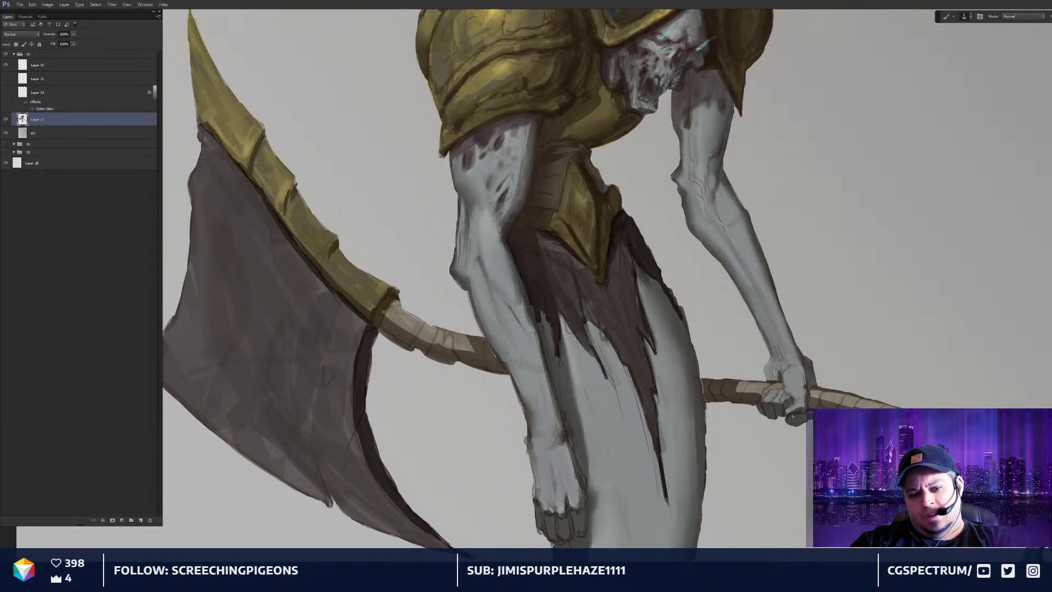
key(r)
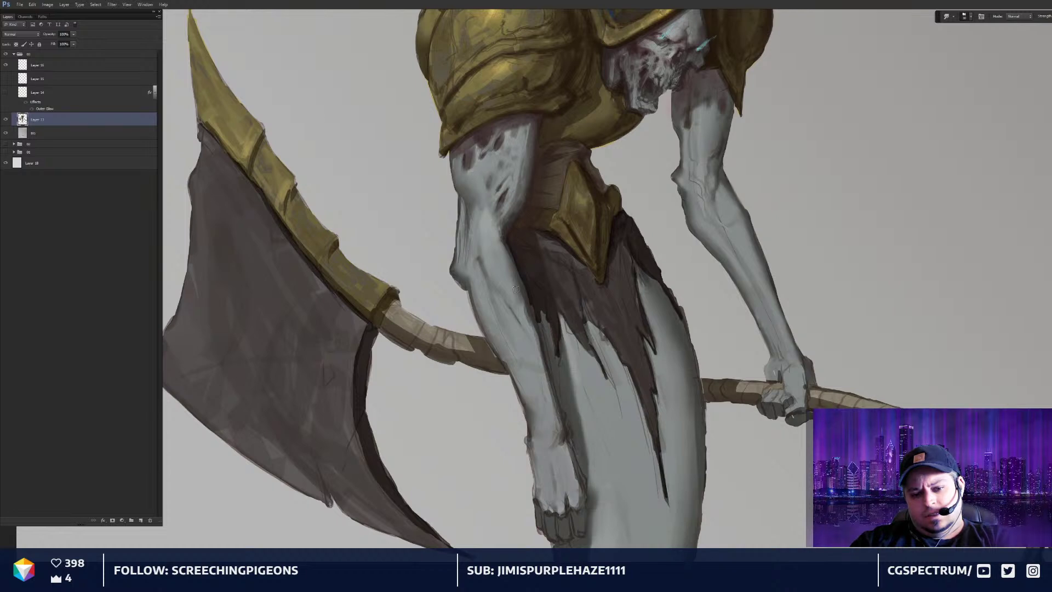
Try a bright highlight stroke between the decay spots on the near upper arm
key(ctrl+0)
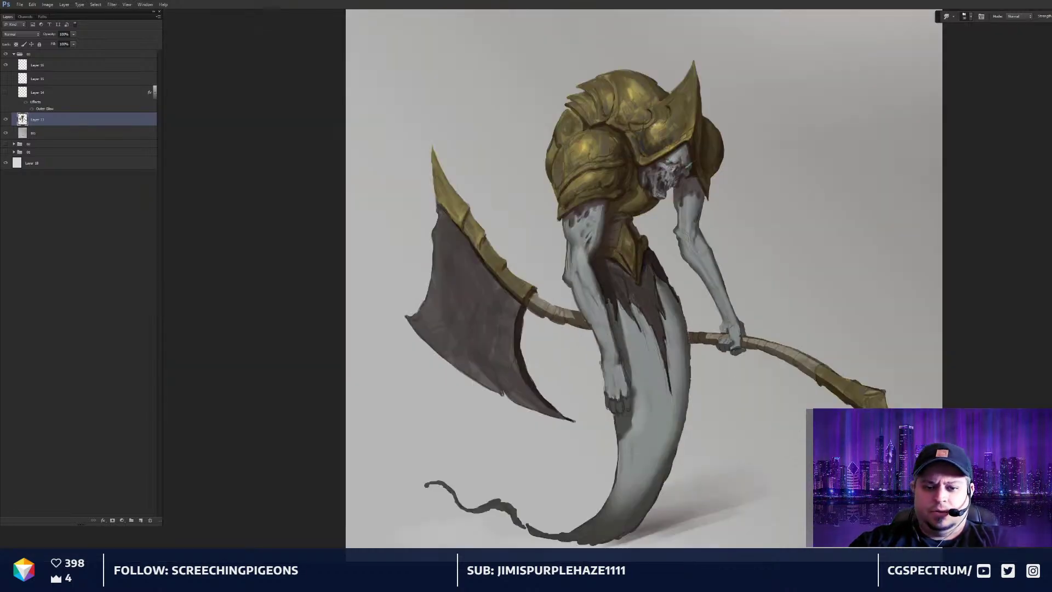
key(ctrl+plus)
key(ctrl+plus)
key(b)
drag(549, 263, 622, 272)
mouse_move(558, 189)
mouse_down()
mouse_move(582, 168)
mouse_move(560, 171)
mouse_up()
key(ctrl+alt+z)
key(ctrl+alt+z)
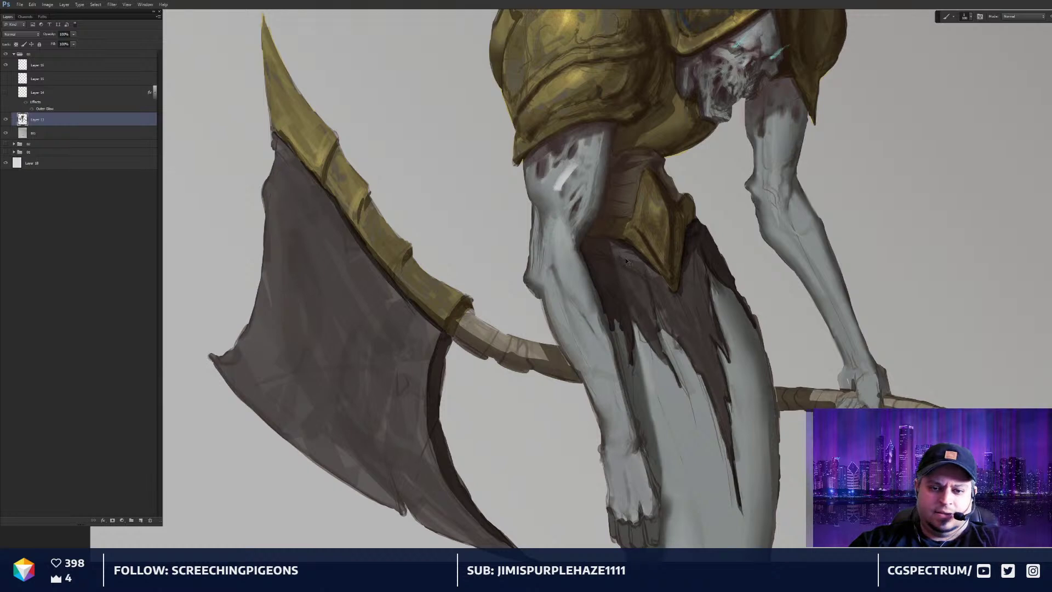
Refine the skin shading on the far arm's elbow and forearm
drag(620, 262, 626, 252)
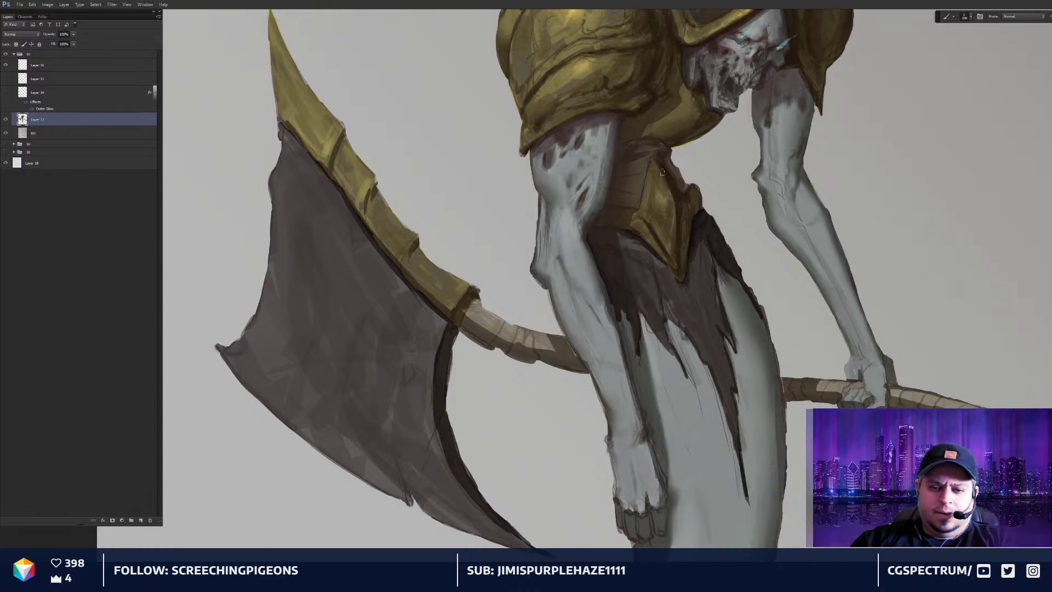
scroll(625, 214, up, 5)
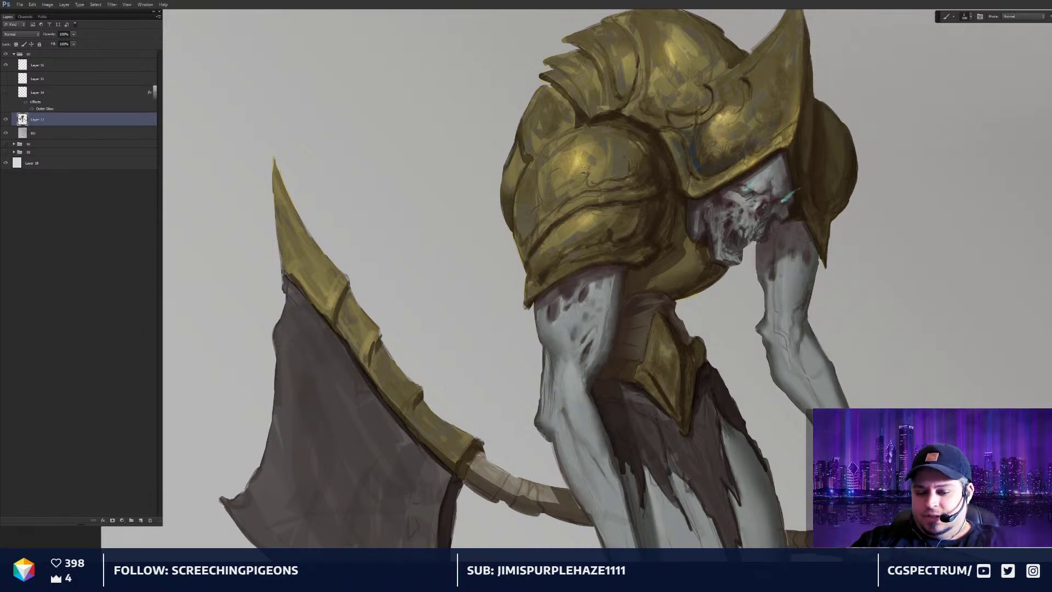
drag(702, 307, 708, 279)
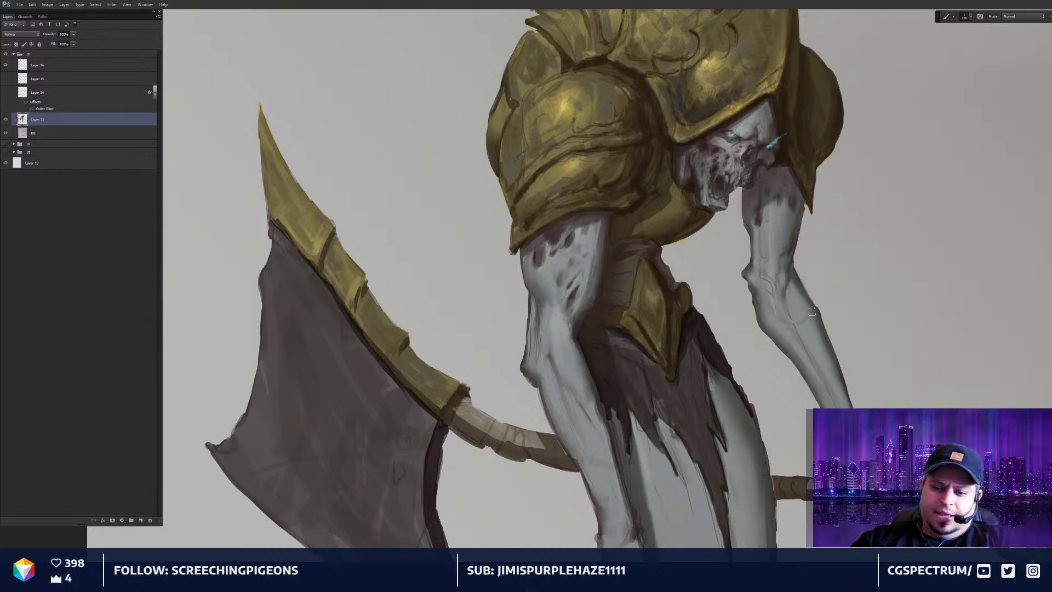
drag(825, 371, 806, 309)
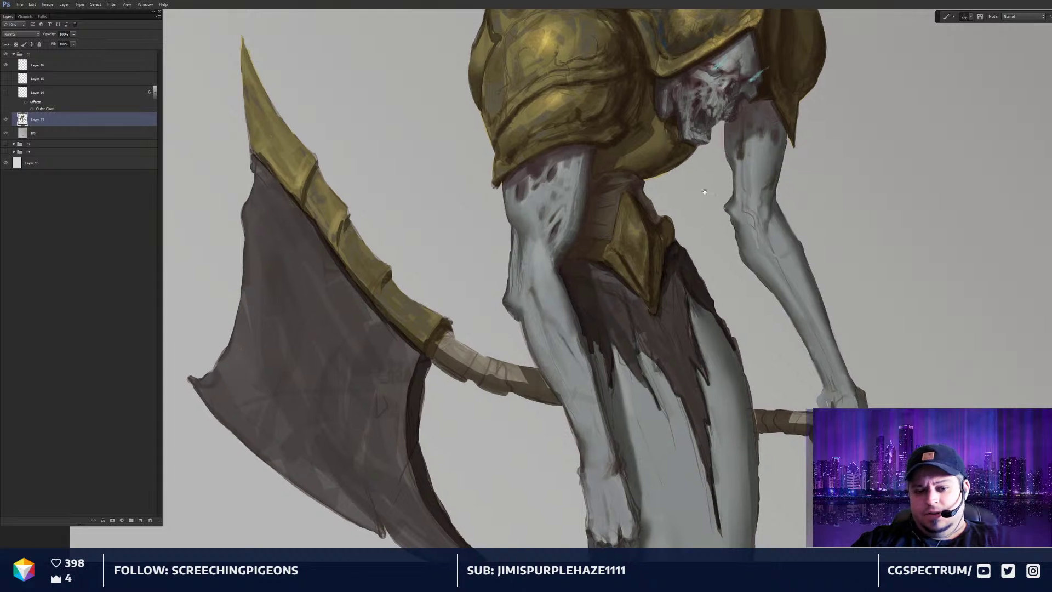
Paint and smudge softer shading along the near forearm below the elbow
drag(583, 291, 594, 273)
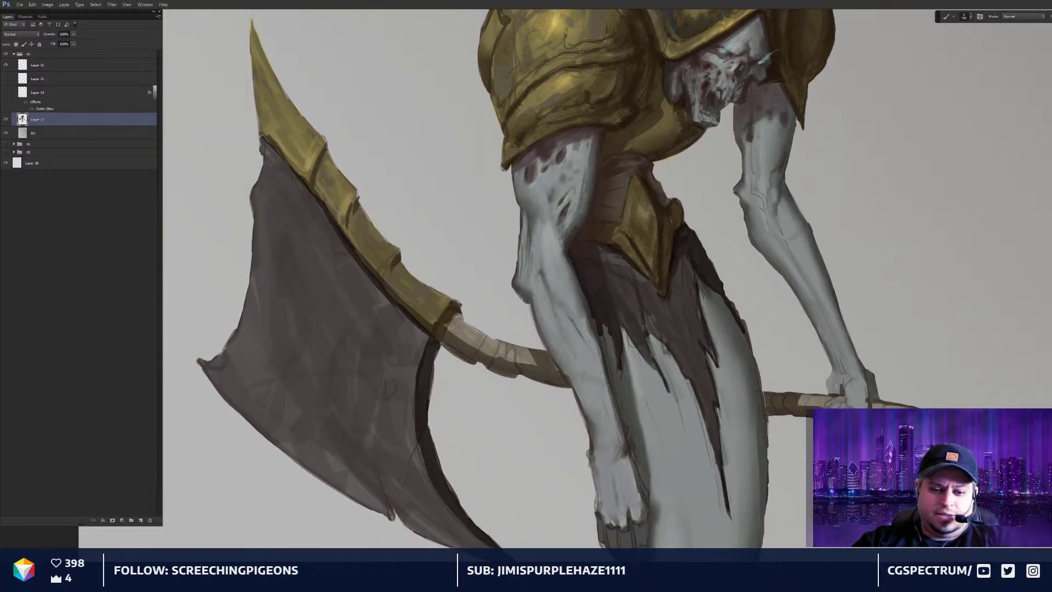
key(r)
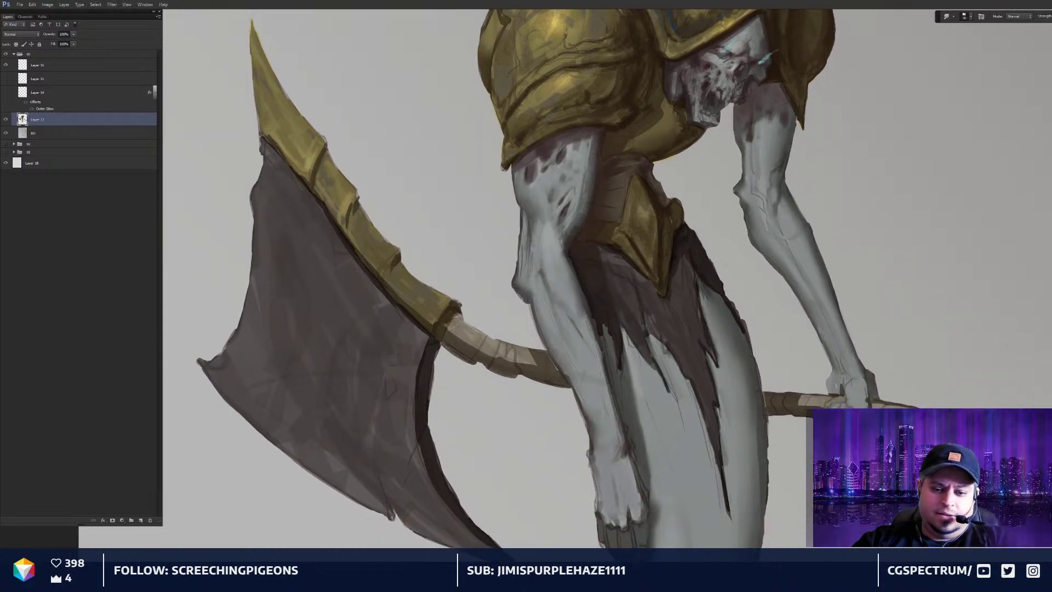
key(b)
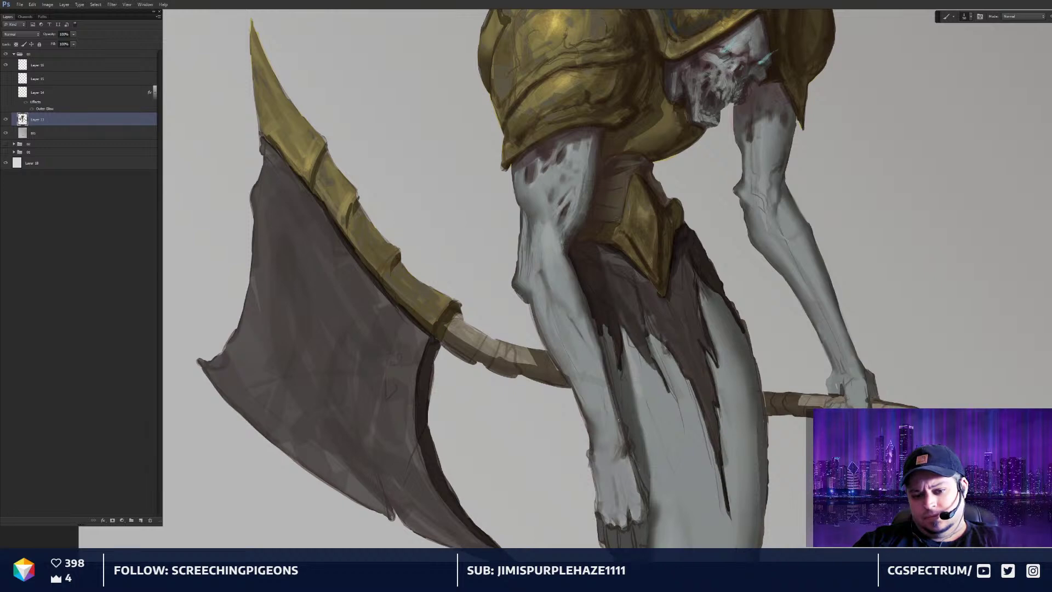
key(r)
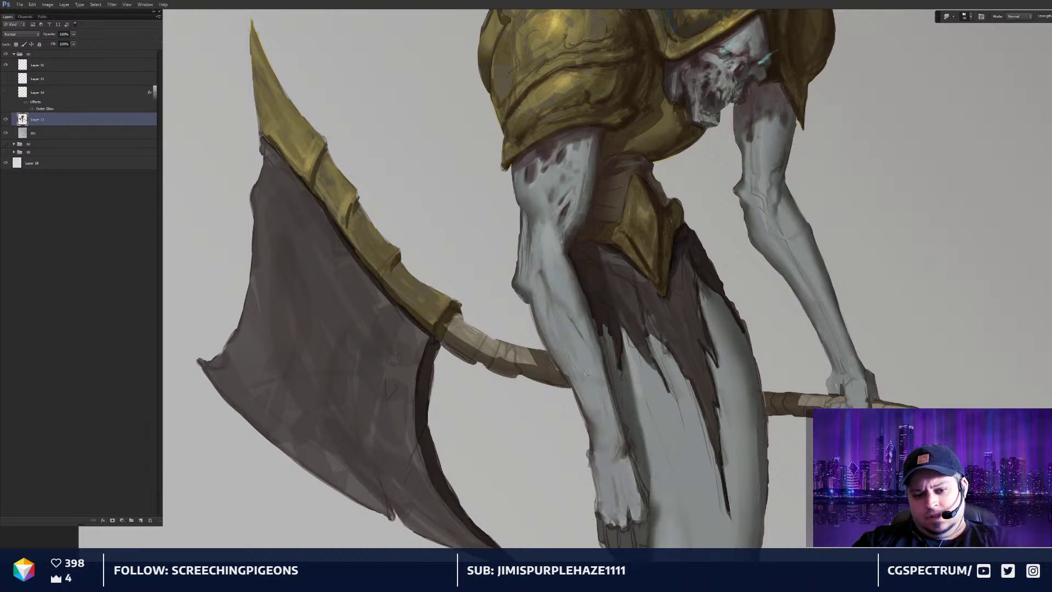
Lasso the dark ring at the end of the axe handle, then rotate it slightly and shift it with Free Transform
key(ctrl+minus)
key(ctrl+minus)
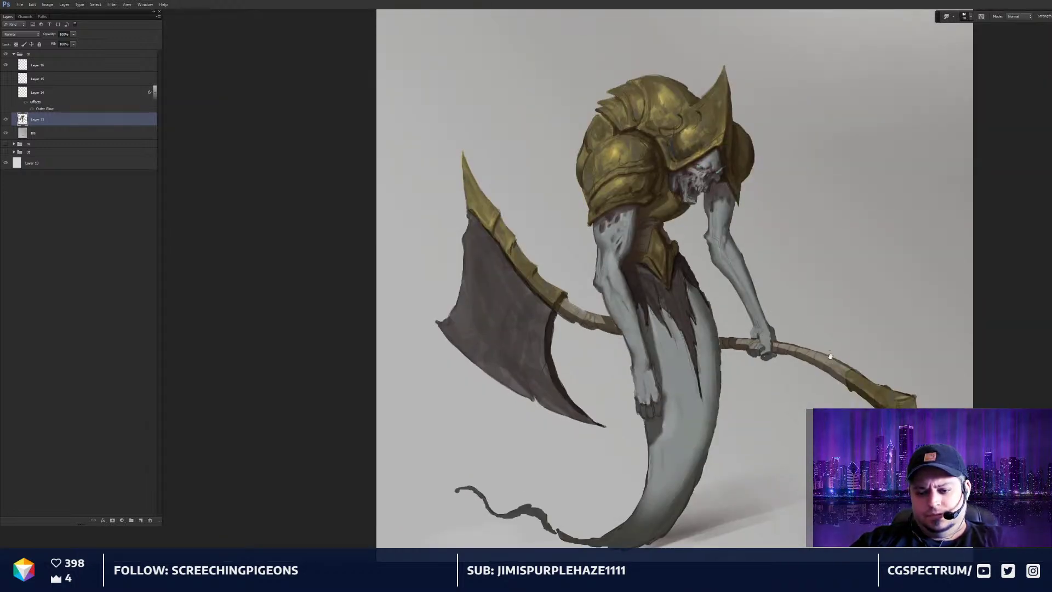
scroll(831, 356, up, 3)
key(l)
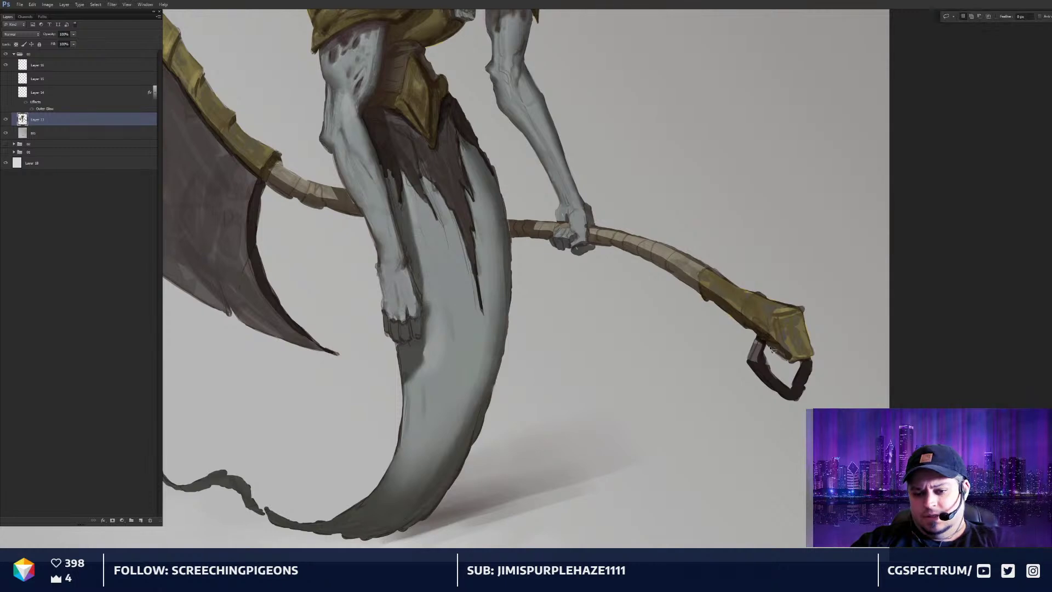
mouse_move(770, 351)
mouse_down()
mouse_move(759, 335)
mouse_move(792, 439)
mouse_move(823, 356)
mouse_move(790, 371)
mouse_move(747, 340)
mouse_move(755, 333)
mouse_up()
key(ctrl+t)
drag(834, 328, 847, 313)
drag(783, 367, 781, 374)
key(Return)
key(ctrl+d)
key(ctrl+0)
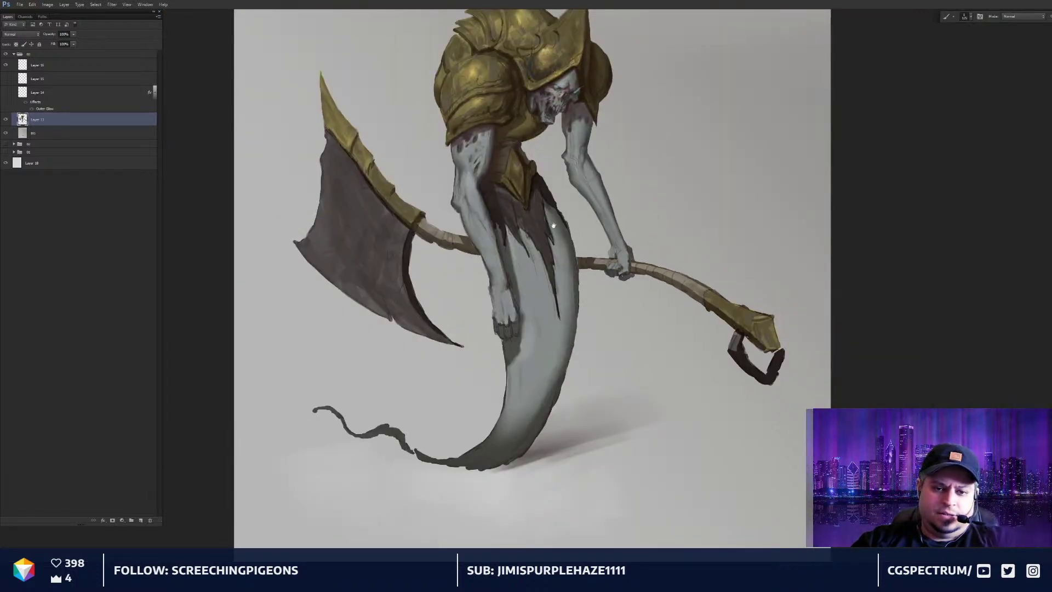
Paint the dark ring's missing end up behind the golden pommel with a much smaller brush and tidy where it joins
drag(519, 301, 535, 335)
drag(661, 399, 579, 338)
key(ctrl+plus)
key(ctrl+plus)
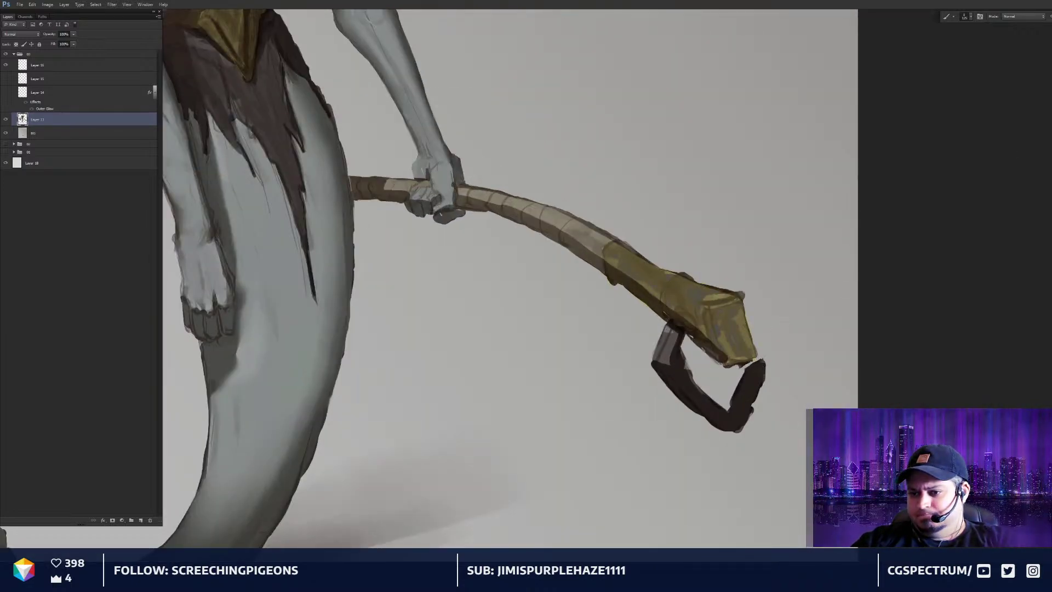
key(bracketleft)
key(bracketleft)
key(bracketleft)
key(bracketleft)
key(bracketleft)
key(bracketleft)
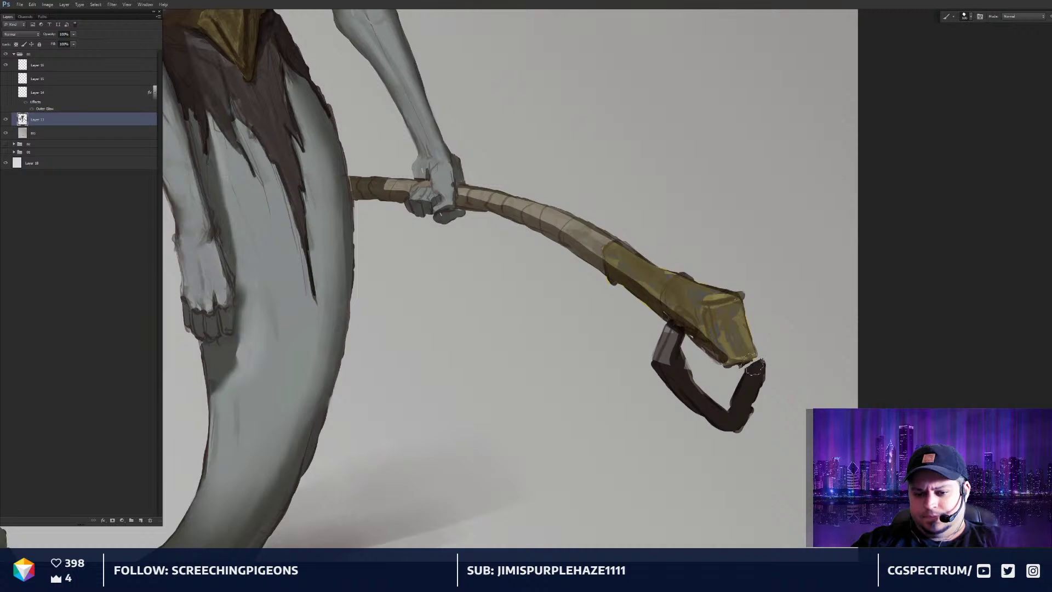
mouse_move(749, 366)
mouse_down()
mouse_move(768, 353)
mouse_move(750, 323)
mouse_move(766, 353)
mouse_up()
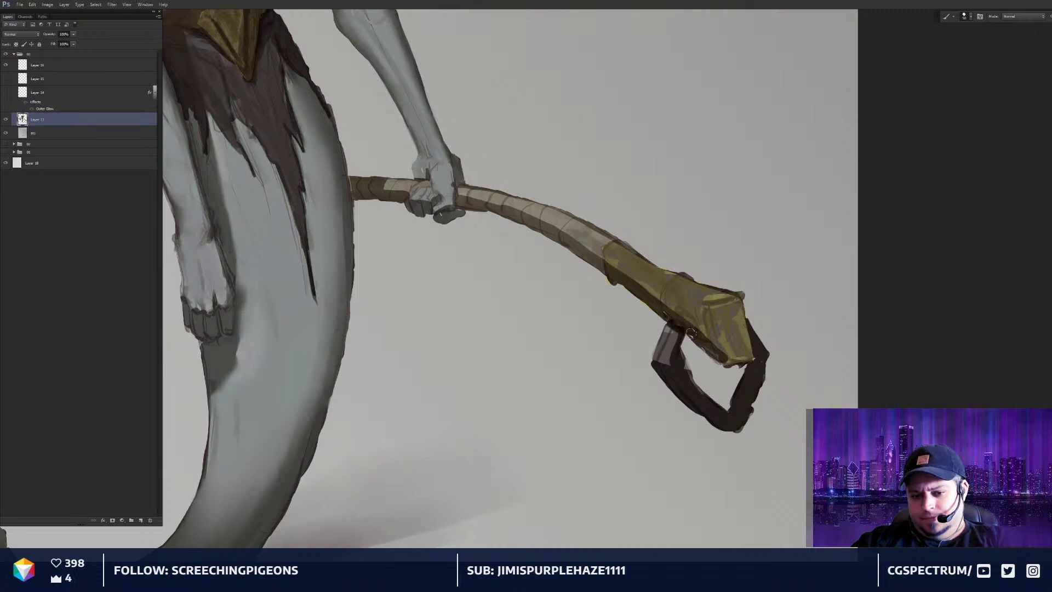
mouse_move(685, 335)
mouse_down()
mouse_move(682, 371)
mouse_move(701, 330)
mouse_move(694, 338)
mouse_move(697, 233)
mouse_move(757, 290)
mouse_move(792, 304)
mouse_up()
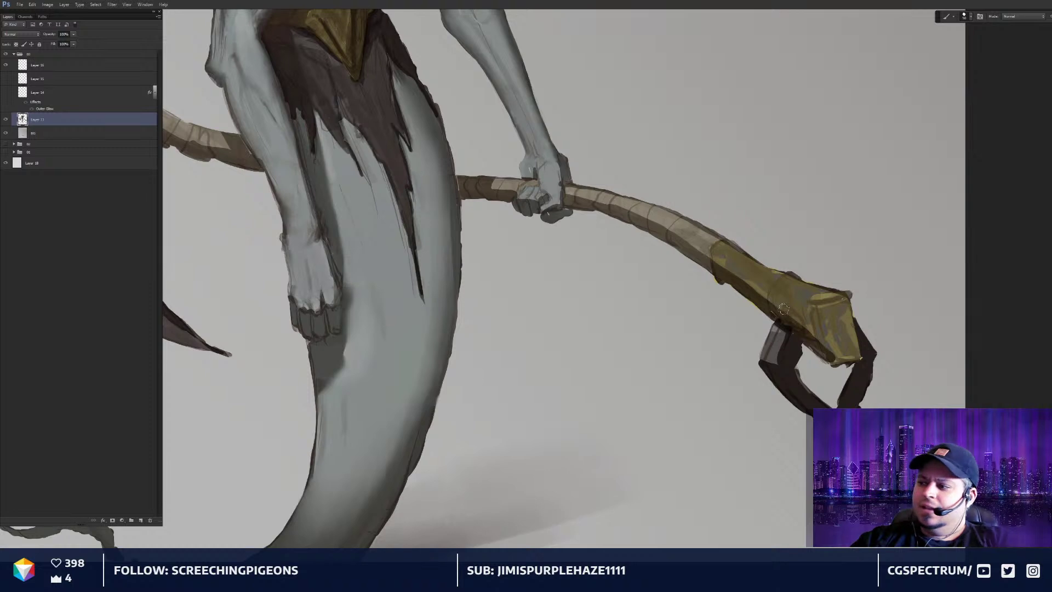
drag(783, 312, 815, 318)
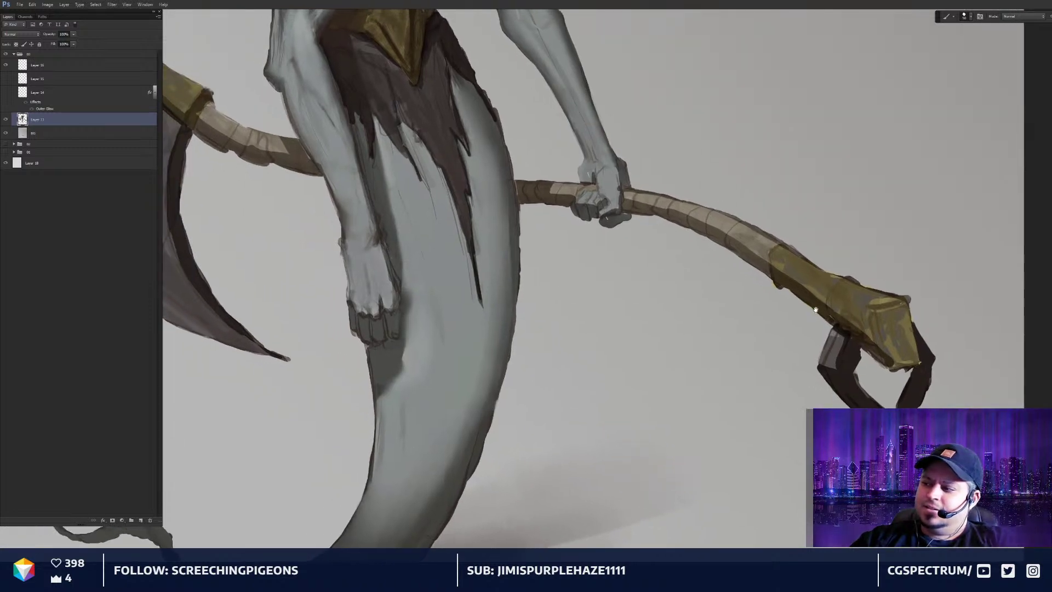
key(ctrl+0)
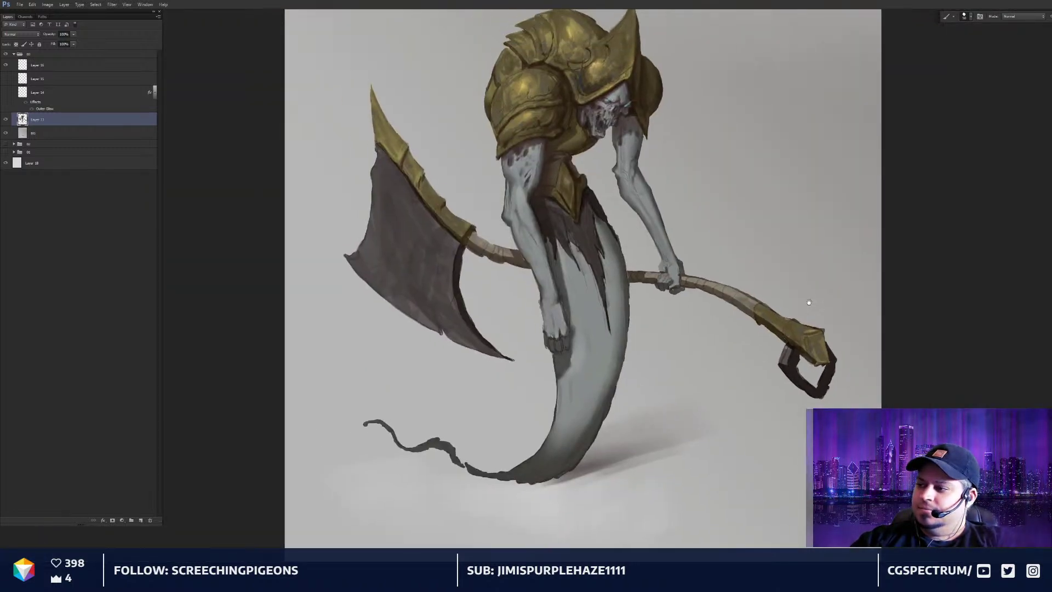
Dab the first dark decay spots onto the near forearm just below the elbow
drag(789, 307, 789, 315)
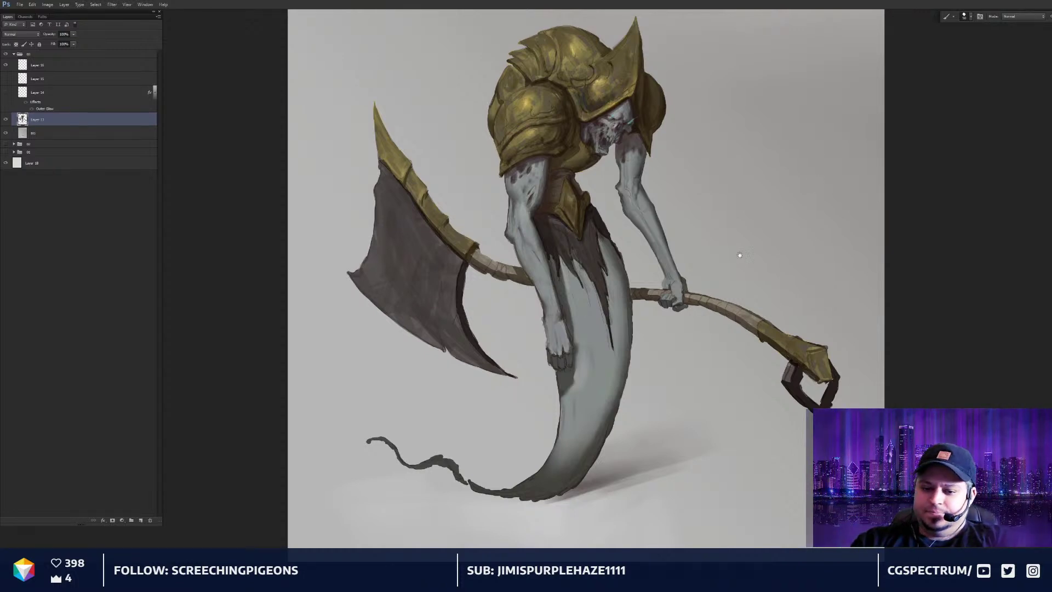
drag(740, 255, 742, 255)
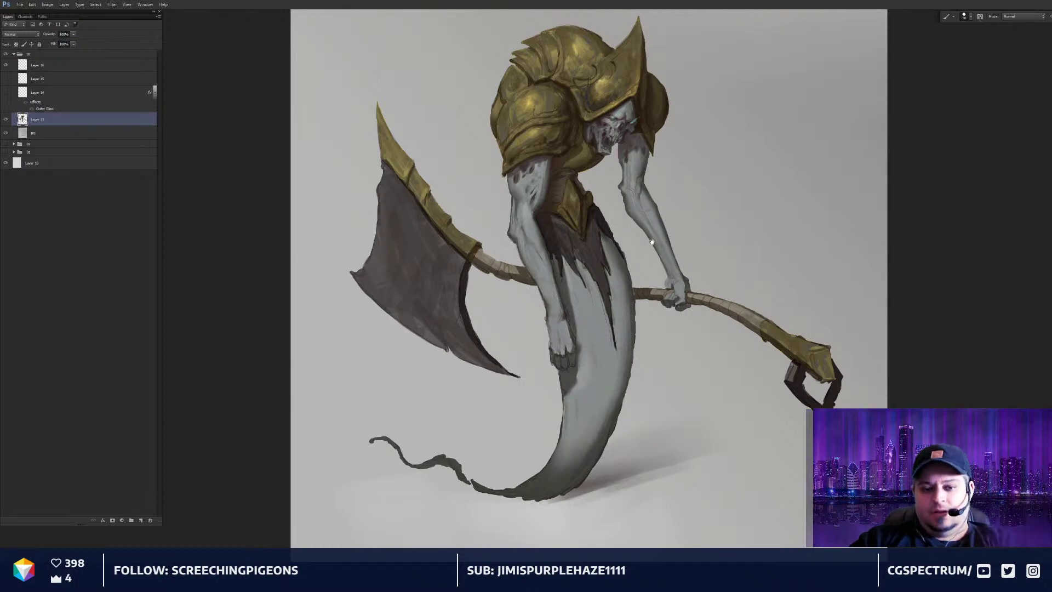
drag(642, 203, 686, 221)
key(ctrl+plus)
key(ctrl+plus)
drag(603, 231, 701, 342)
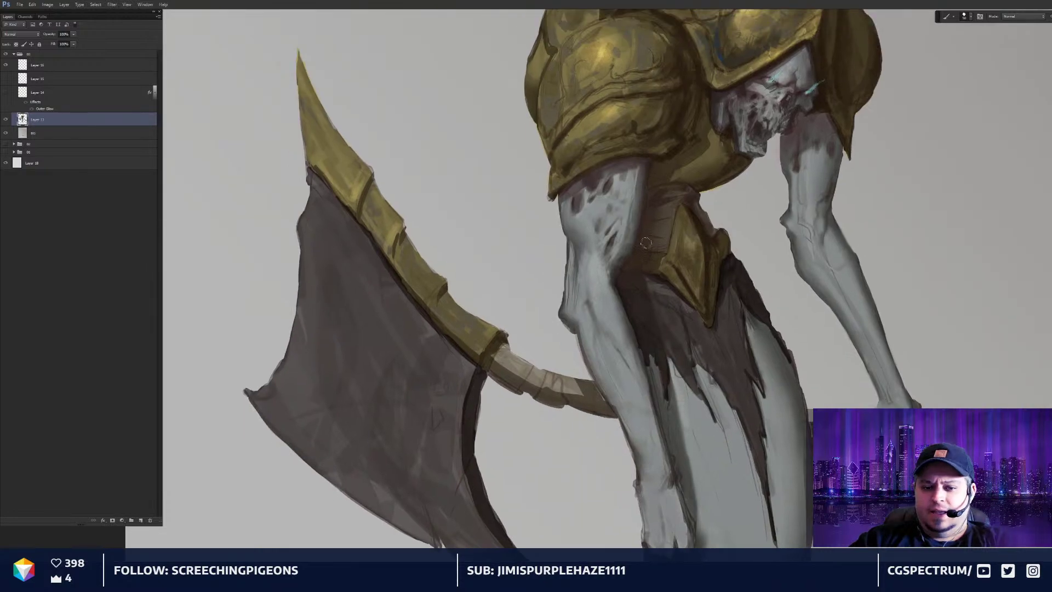
drag(660, 310, 665, 304)
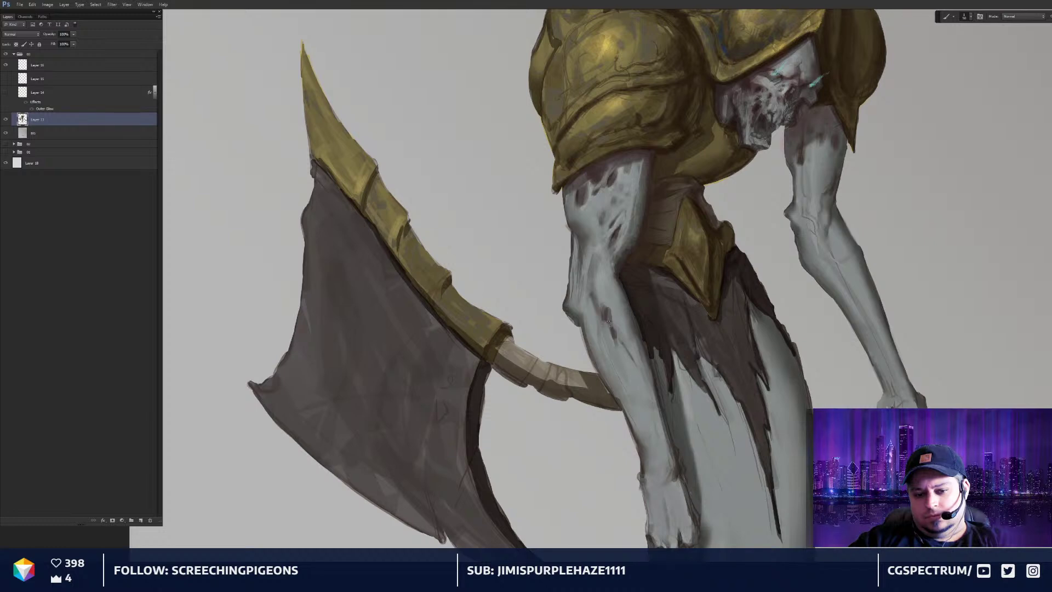
Paint dark decay spots around the near arm's elbow and a larger patch farther down the forearm
mouse_move(593, 295)
mouse_down()
mouse_move(586, 309)
mouse_move(587, 288)
mouse_up()
drag(589, 251, 578, 302)
mouse_move(587, 315)
mouse_down()
mouse_move(611, 359)
mouse_move(610, 320)
mouse_move(613, 347)
mouse_up()
key(ctrl+minus)
key(ctrl+plus)
mouse_move(611, 337)
mouse_down()
mouse_move(622, 359)
mouse_move(619, 346)
mouse_up()
drag(613, 332, 598, 284)
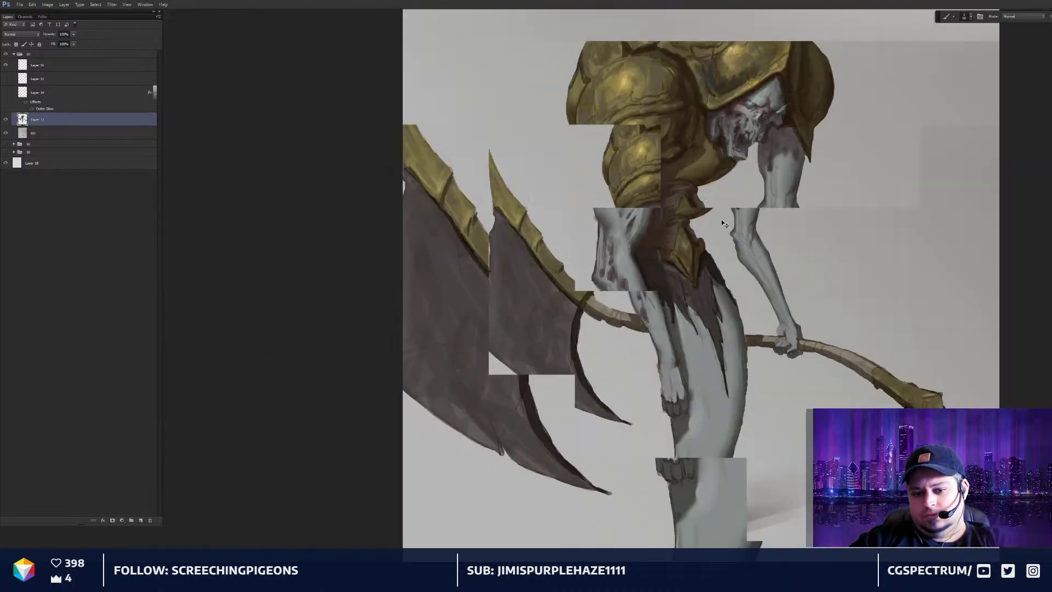
key(ctrl+0)
key(ctrl+plus)
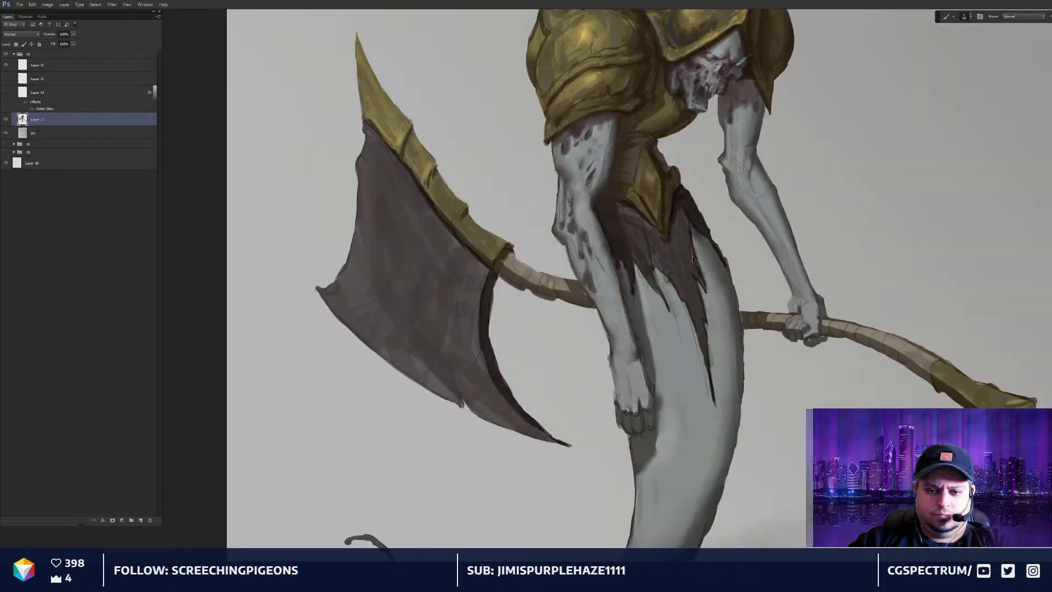
Refine the decay spots on the near upper arm and elbow, adding smaller marks between the larger ones
key(ctrl+plus)
key(ctrl+plus)
drag(709, 185, 684, 172)
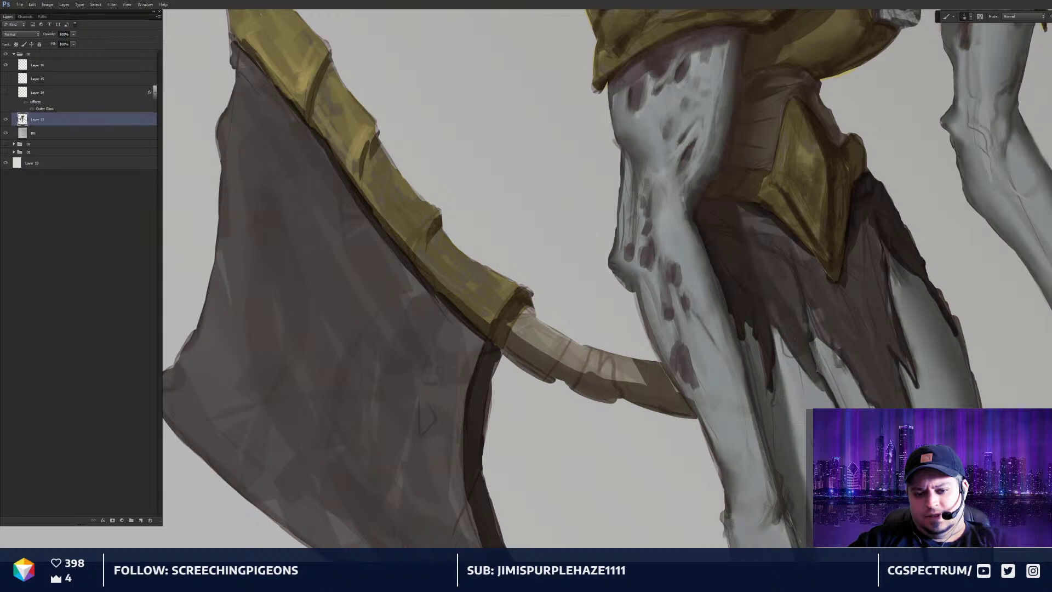
drag(722, 141, 716, 189)
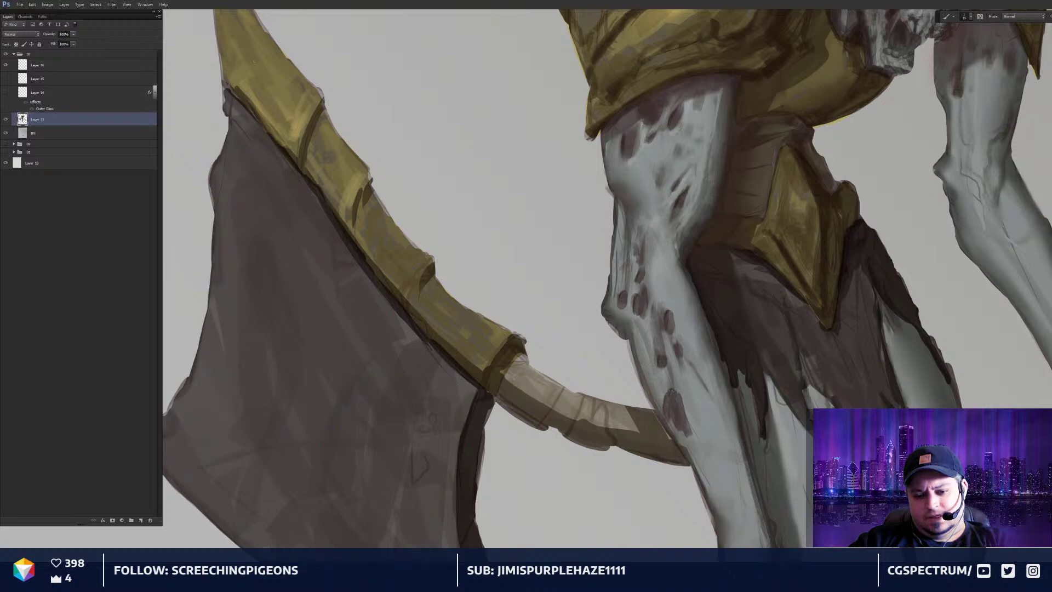
drag(658, 274, 655, 277)
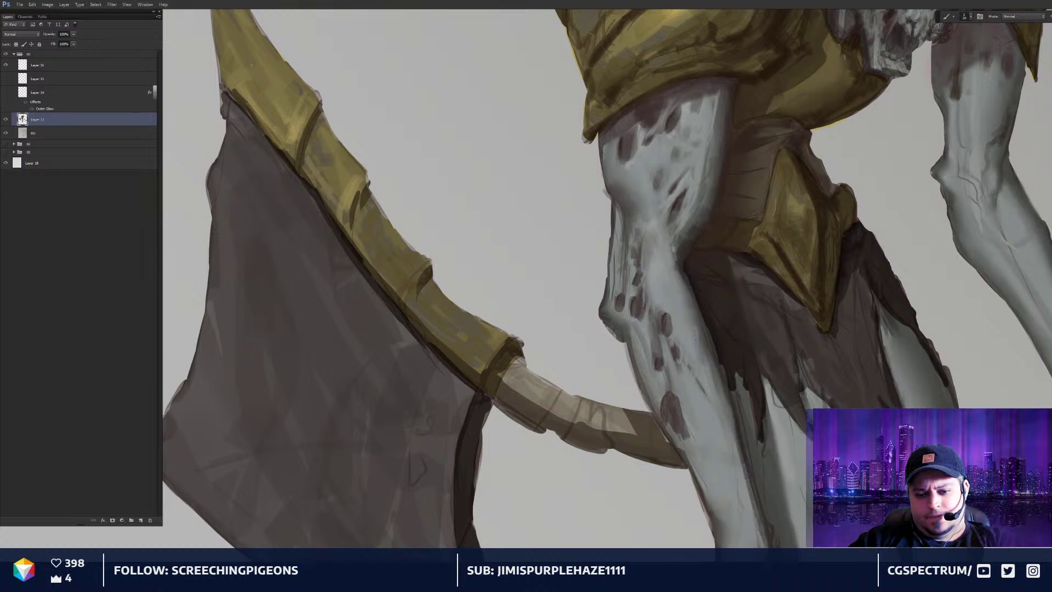
Paint thin sinew-like streaks down the near forearm from the large decay patch toward the wrist
drag(693, 338, 662, 278)
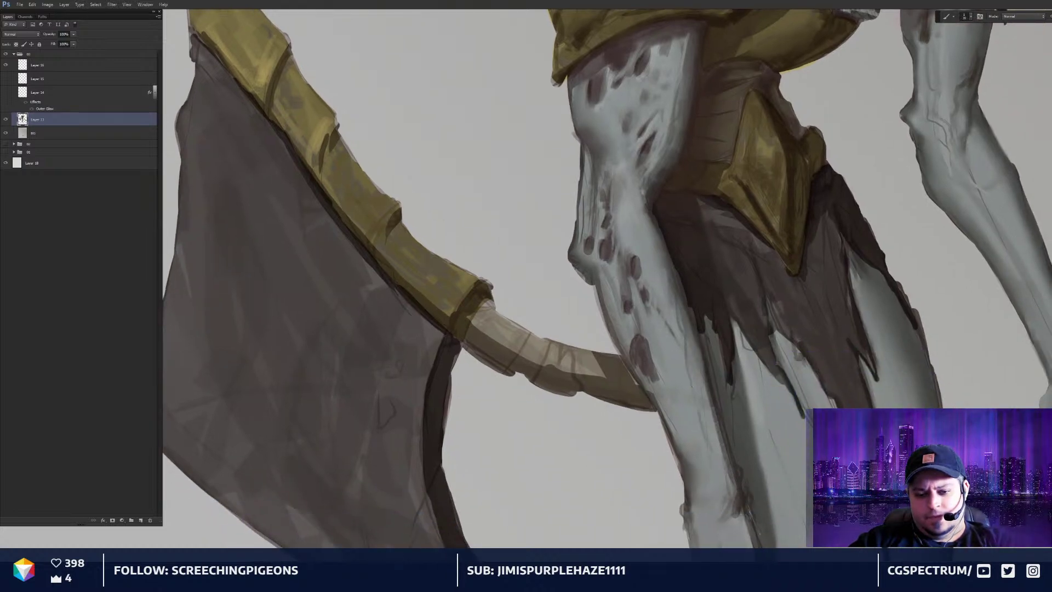
mouse_move(672, 389)
mouse_down()
mouse_move(716, 521)
mouse_move(706, 449)
mouse_move(718, 466)
mouse_up()
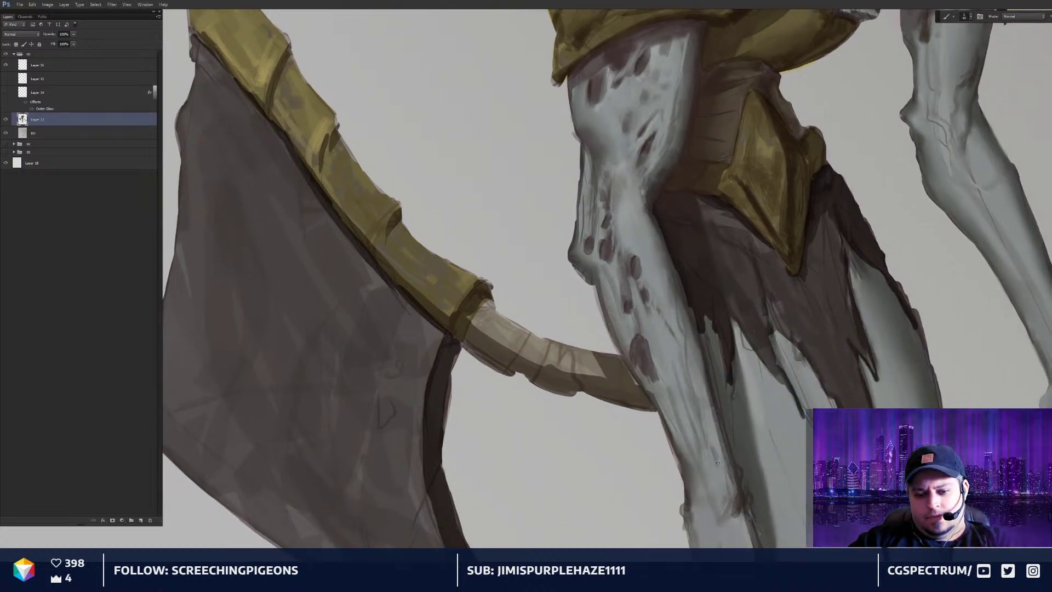
mouse_move(673, 336)
mouse_down()
mouse_move(717, 437)
mouse_move(704, 385)
mouse_up()
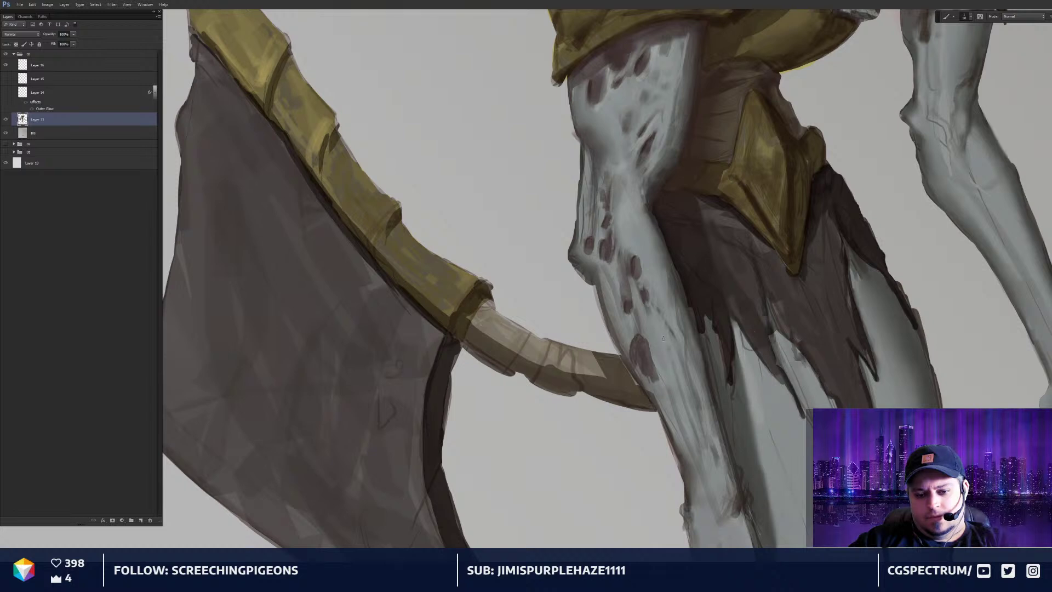
mouse_move(663, 338)
mouse_down()
mouse_move(677, 407)
mouse_move(665, 371)
mouse_up()
drag(678, 370, 685, 388)
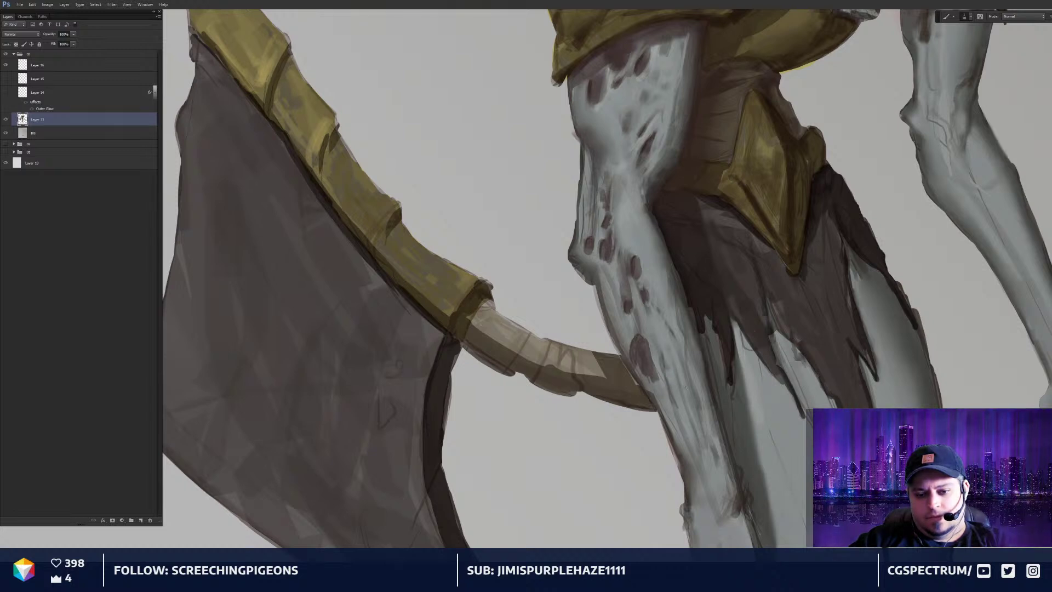
key(ctrl+minus)
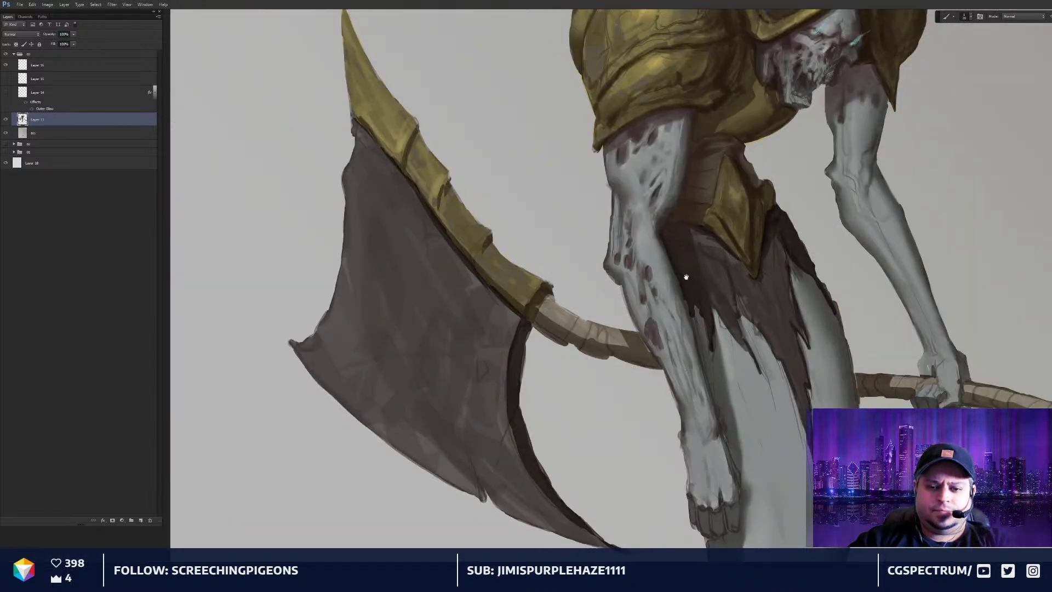
scroll(669, 276, up, 2)
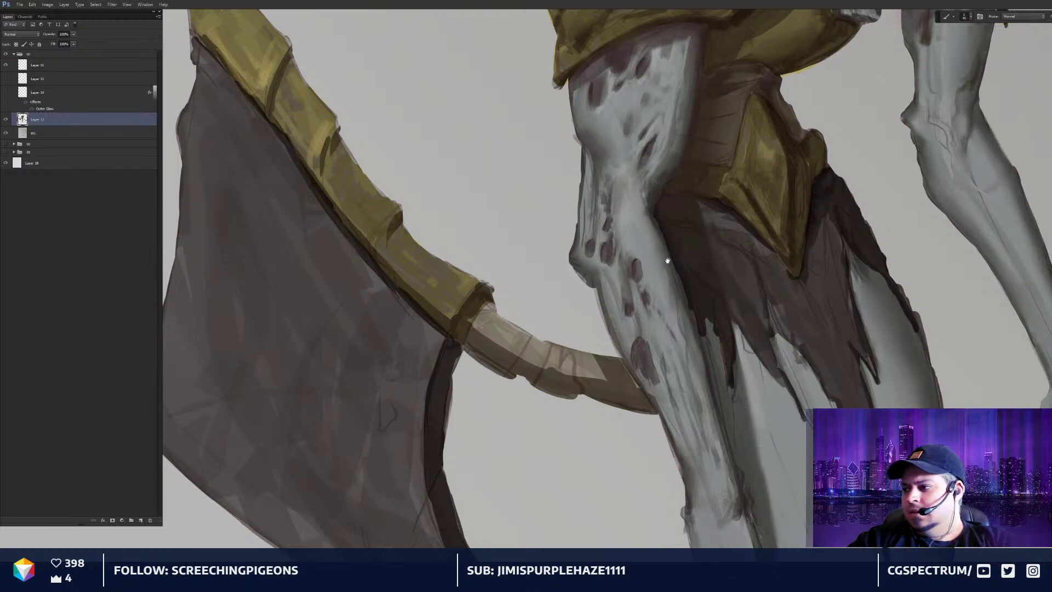
drag(667, 261, 701, 258)
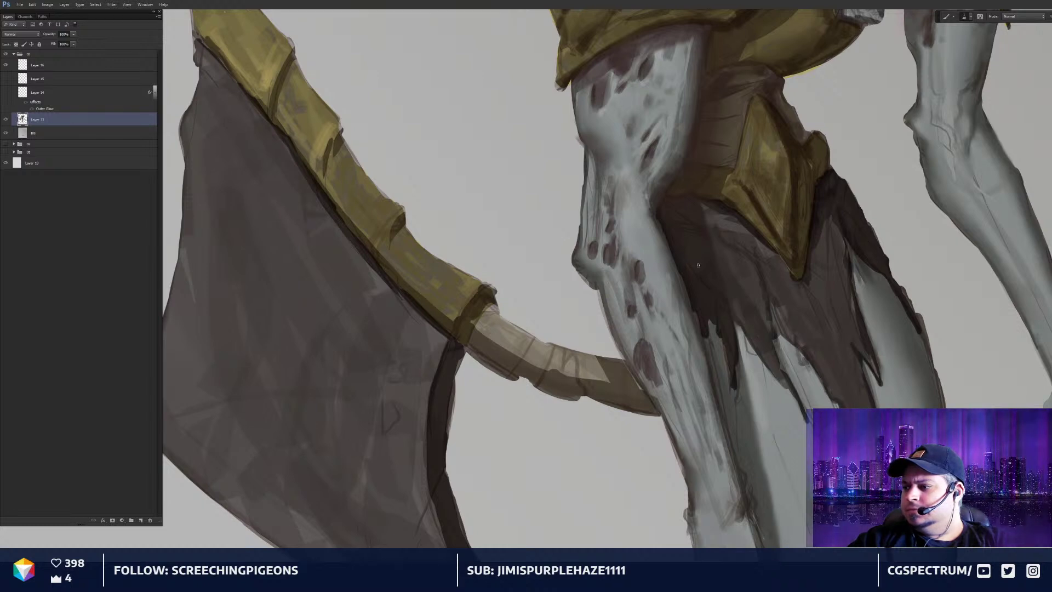
drag(700, 277, 686, 272)
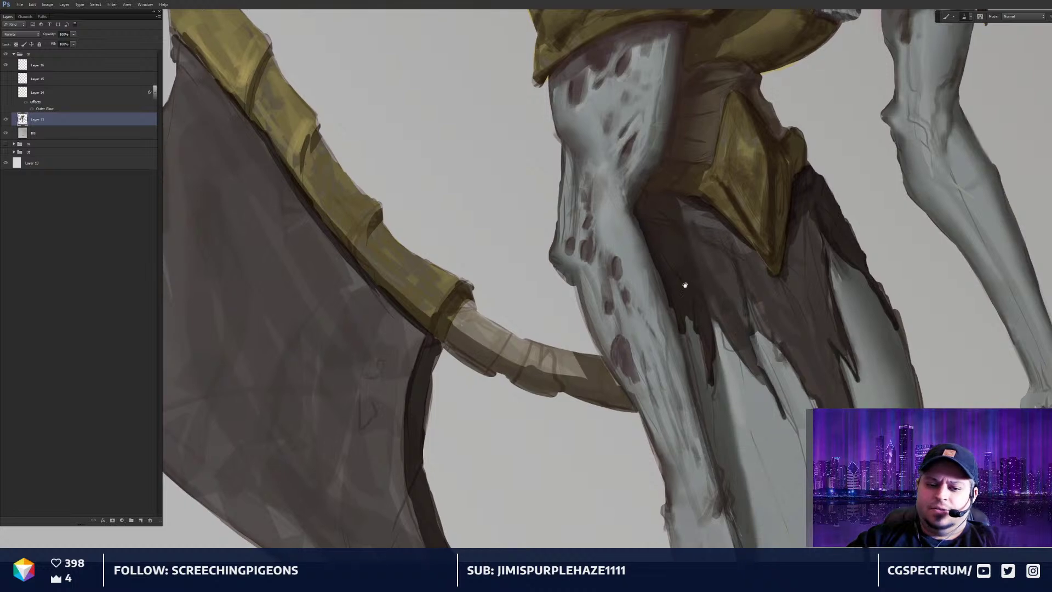
Clean up the near elbow's outer contour and the upper forearm edge below it
key(e)
drag(545, 251, 564, 286)
mouse_move(576, 284)
mouse_down()
mouse_move(583, 309)
mouse_move(619, 294)
mouse_move(602, 302)
mouse_move(612, 329)
mouse_move(610, 310)
mouse_up()
key(])
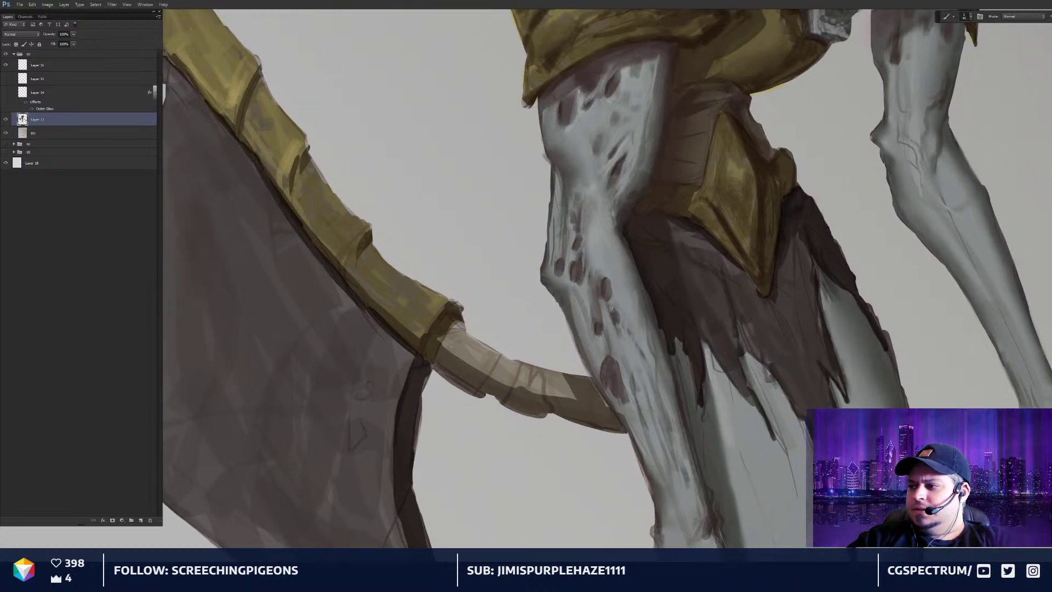
Refine the decayed skin texture along the near forearm's lower edge down to the wrist
scroll(611, 312, down, 5)
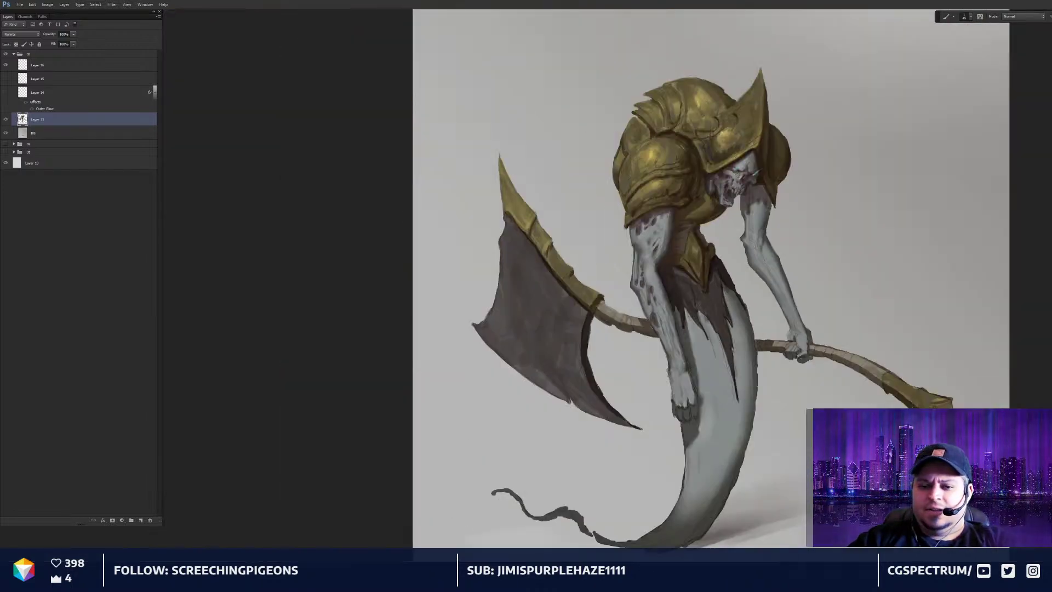
drag(710, 301, 695, 288)
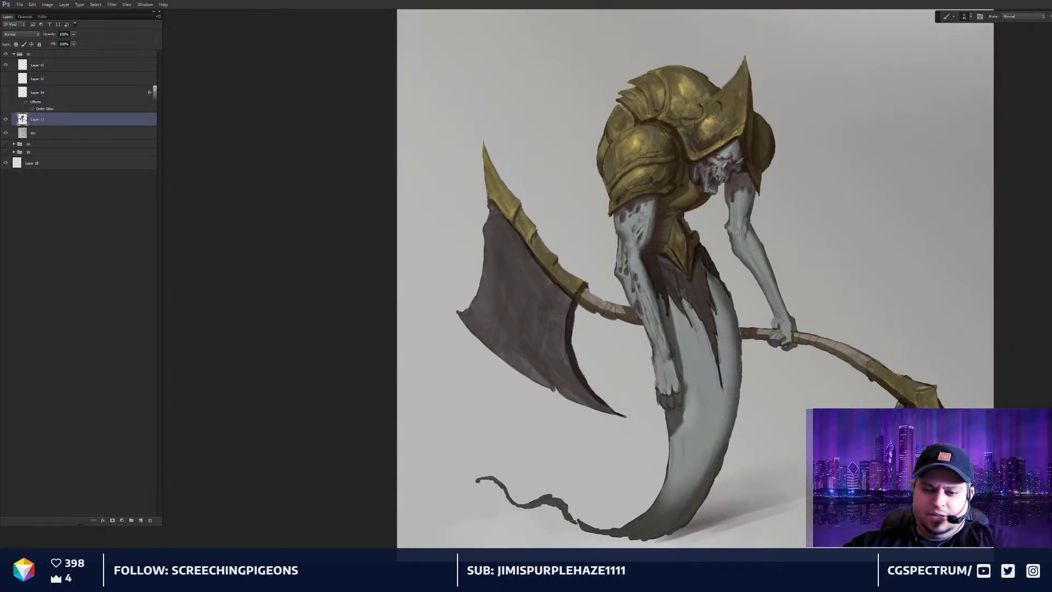
drag(653, 232, 651, 231)
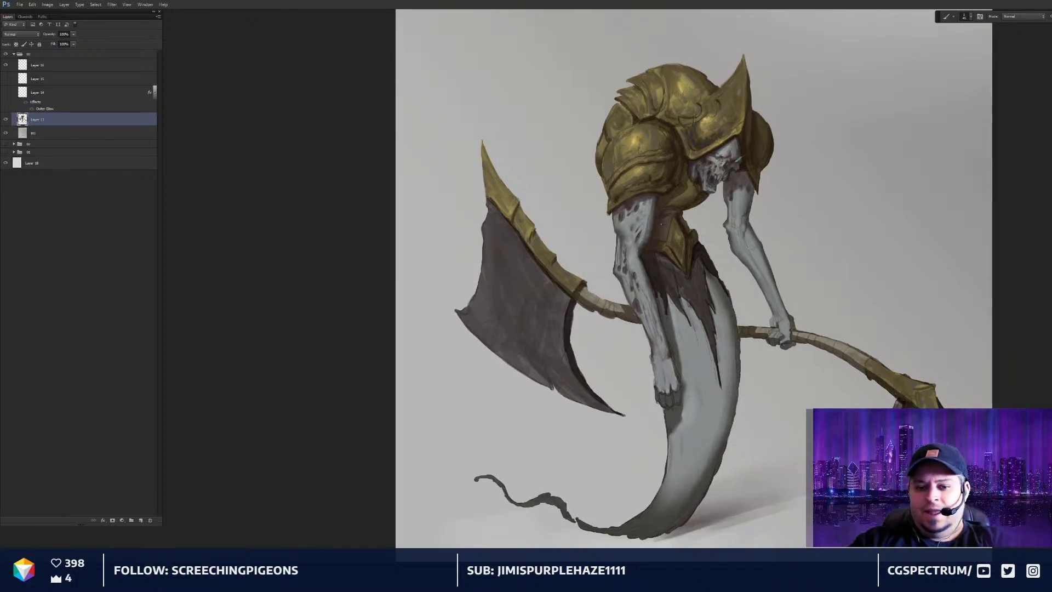
scroll(660, 224, up, 2)
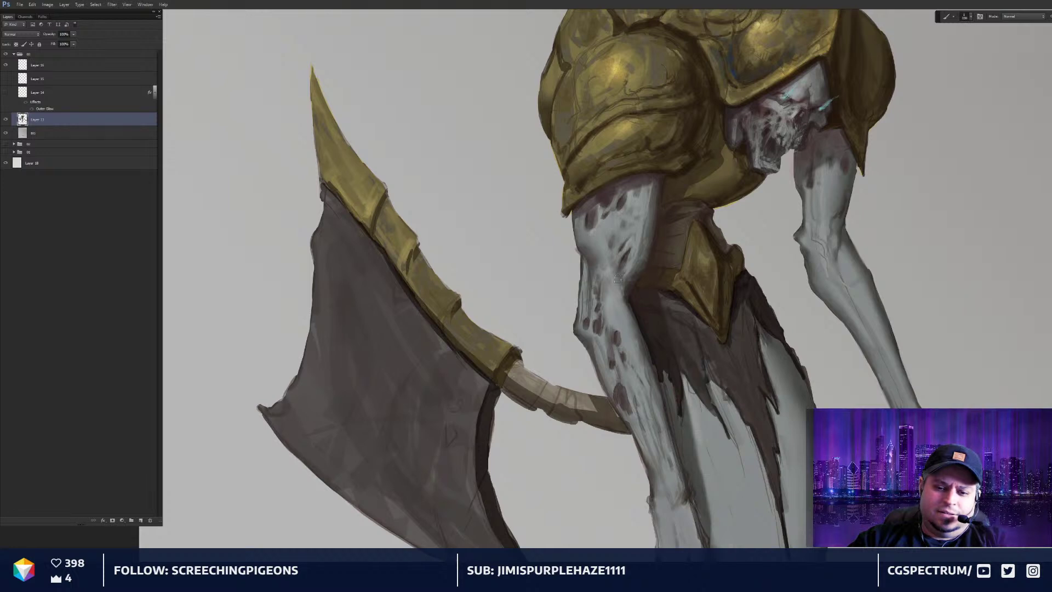
drag(626, 231, 625, 251)
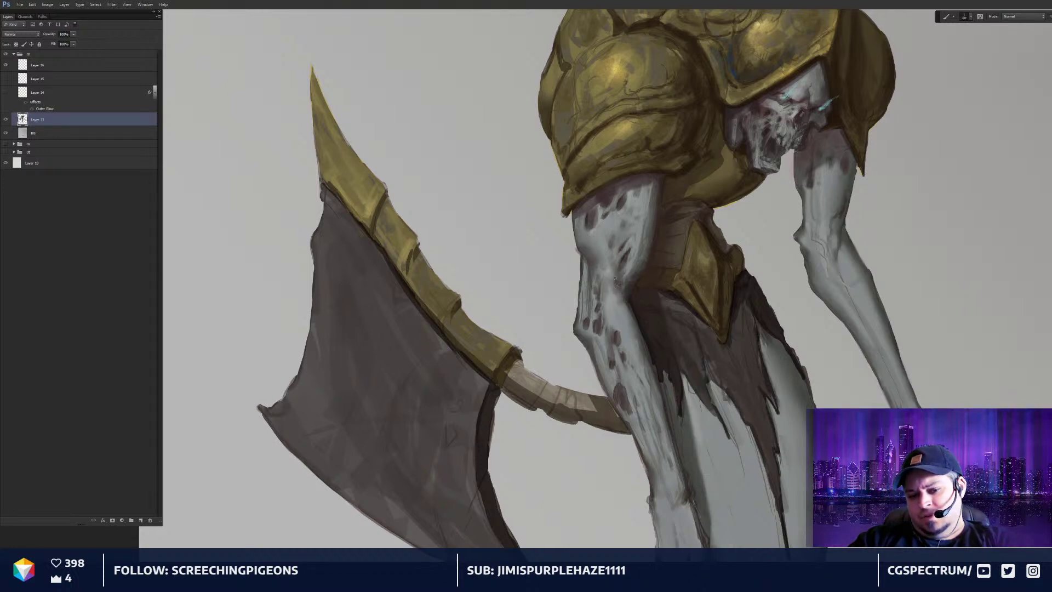
drag(613, 273, 611, 267)
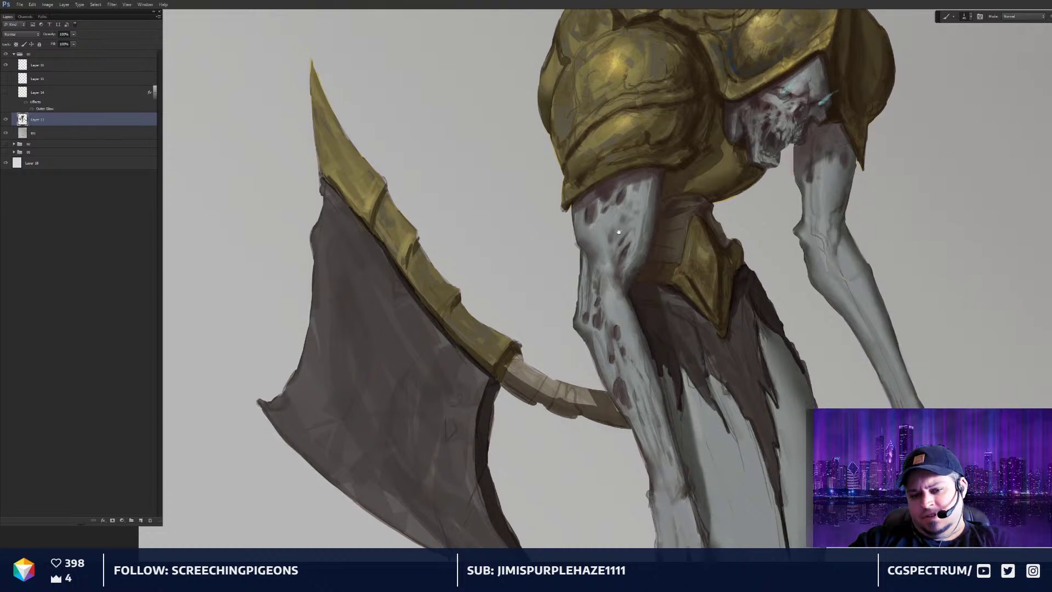
key(bracketright)
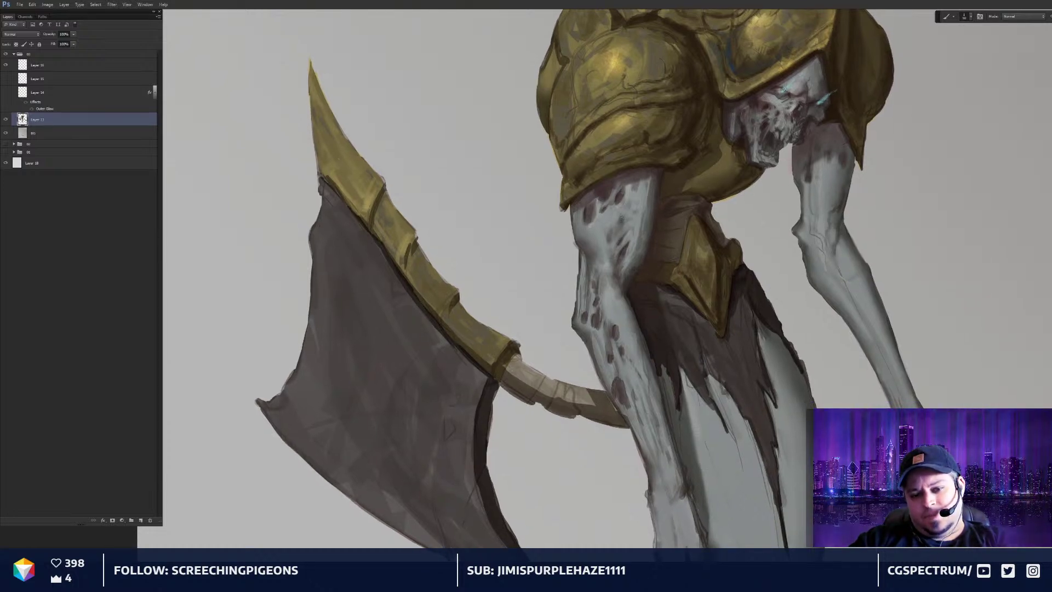
drag(633, 317, 617, 217)
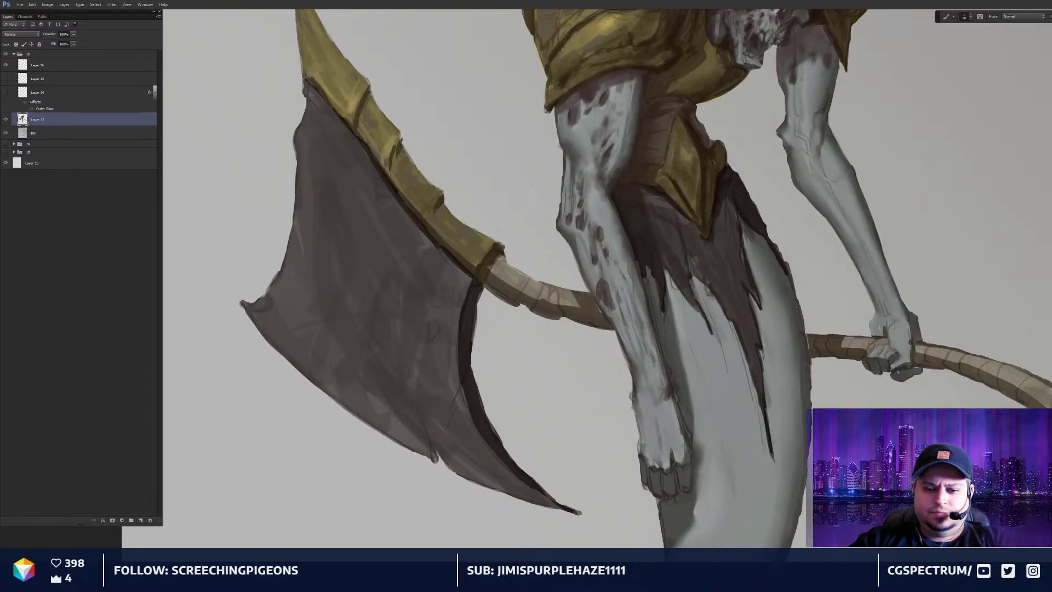
drag(645, 366, 648, 379)
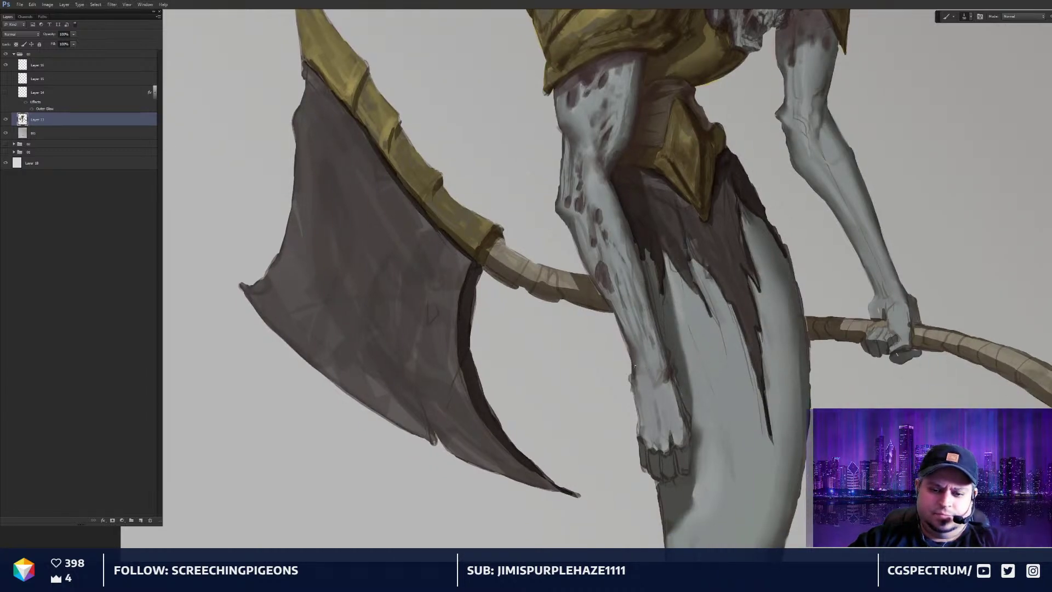
drag(670, 423, 654, 335)
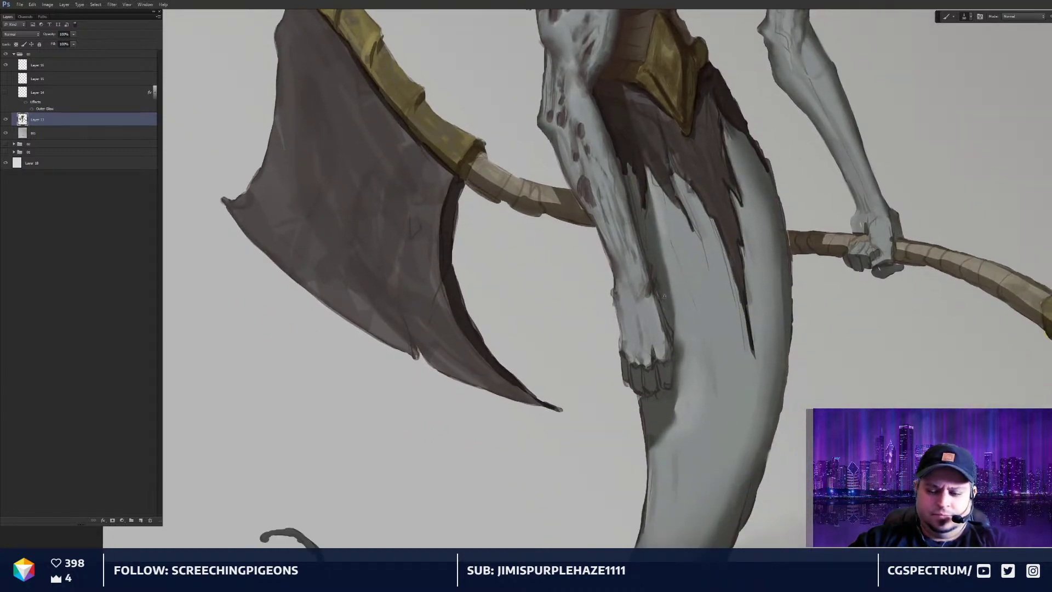
Paint small dark decay spots over the far arm's elbow and upper forearm
key(ctrl+minus)
key(ctrl+minus)
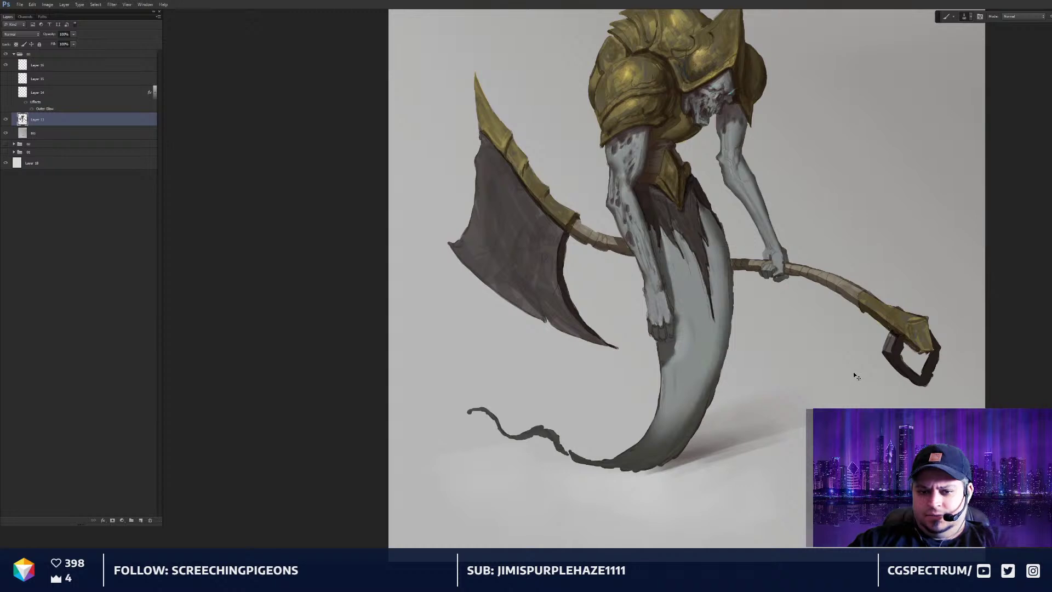
key(ctrl+minus)
key(ctrl+minus)
key(ctrl+plus)
key(ctrl+plus)
key(ctrl+plus)
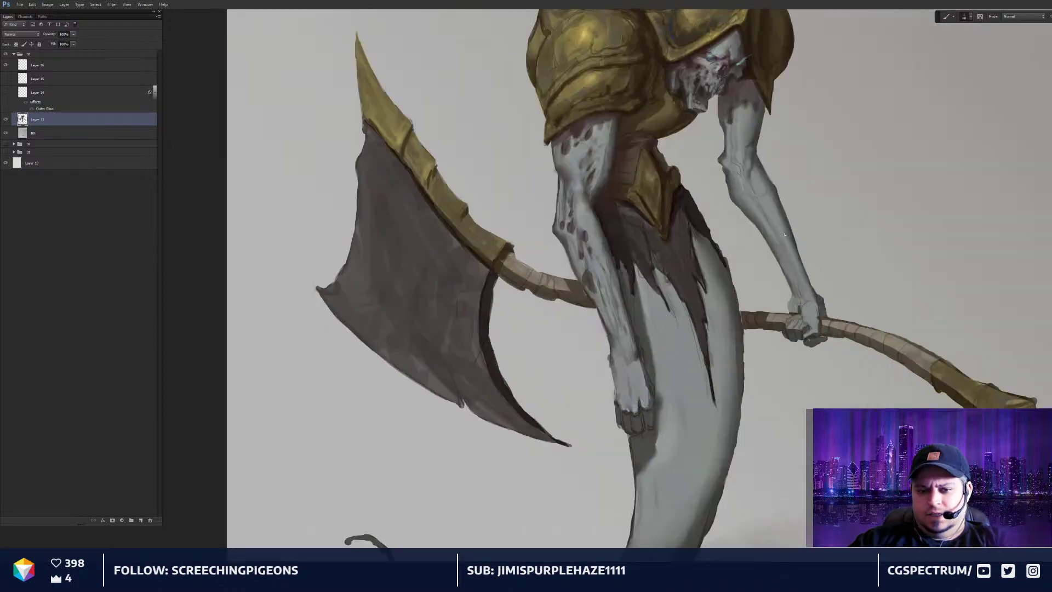
scroll(784, 235, down, 3)
scroll(538, 225, up, 4)
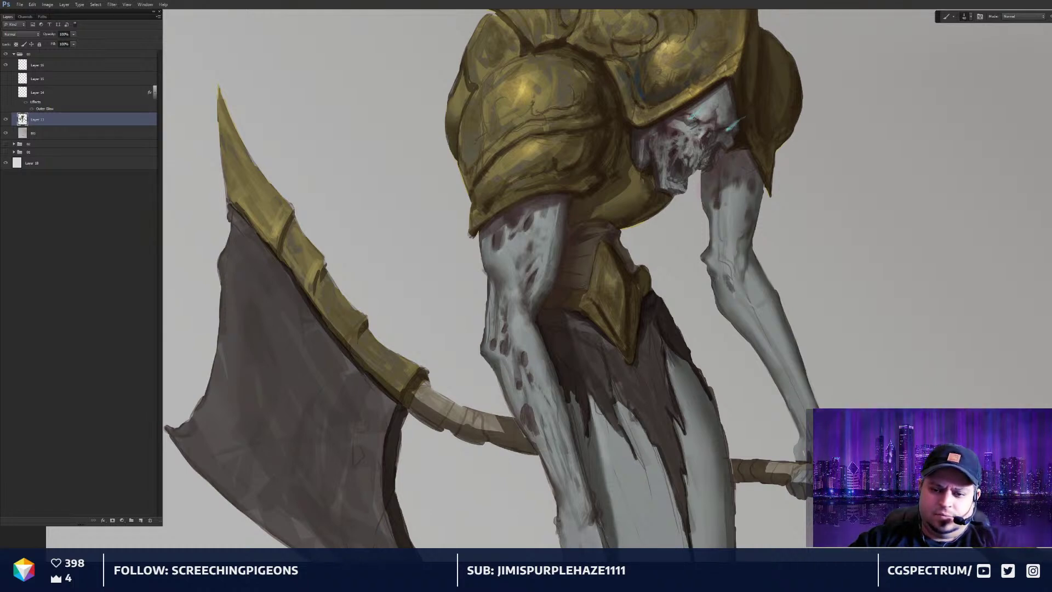
click(714, 263)
click(724, 280)
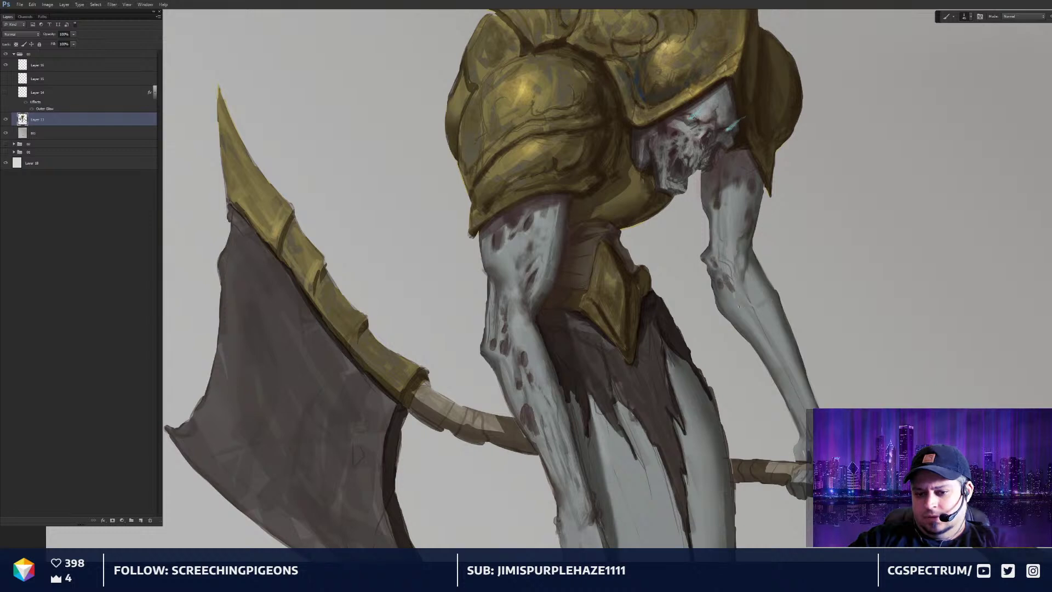
click(738, 305)
click(735, 299)
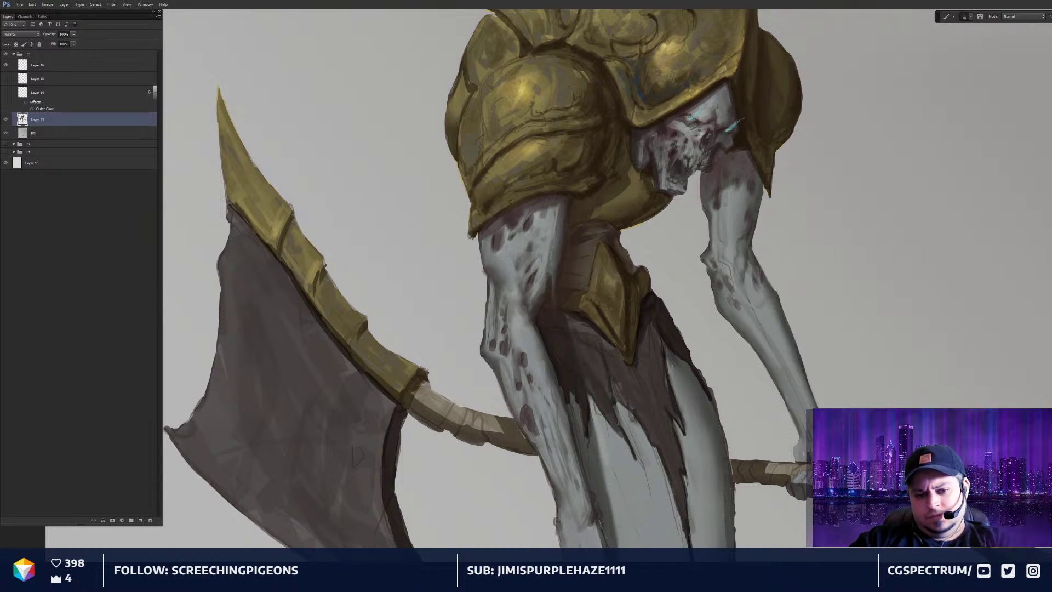
drag(525, 312, 542, 274)
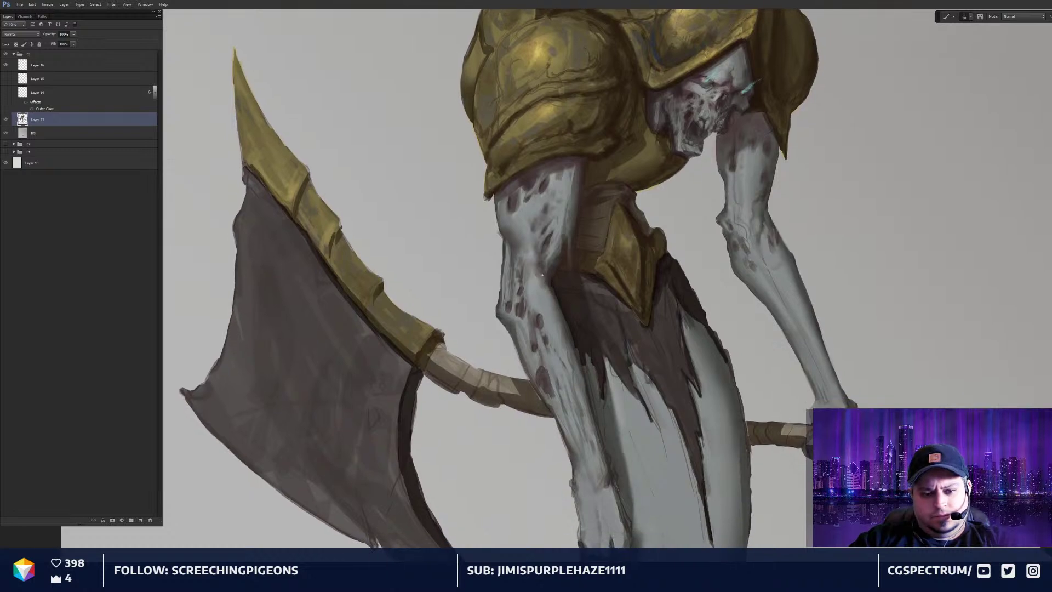
drag(549, 332, 583, 266)
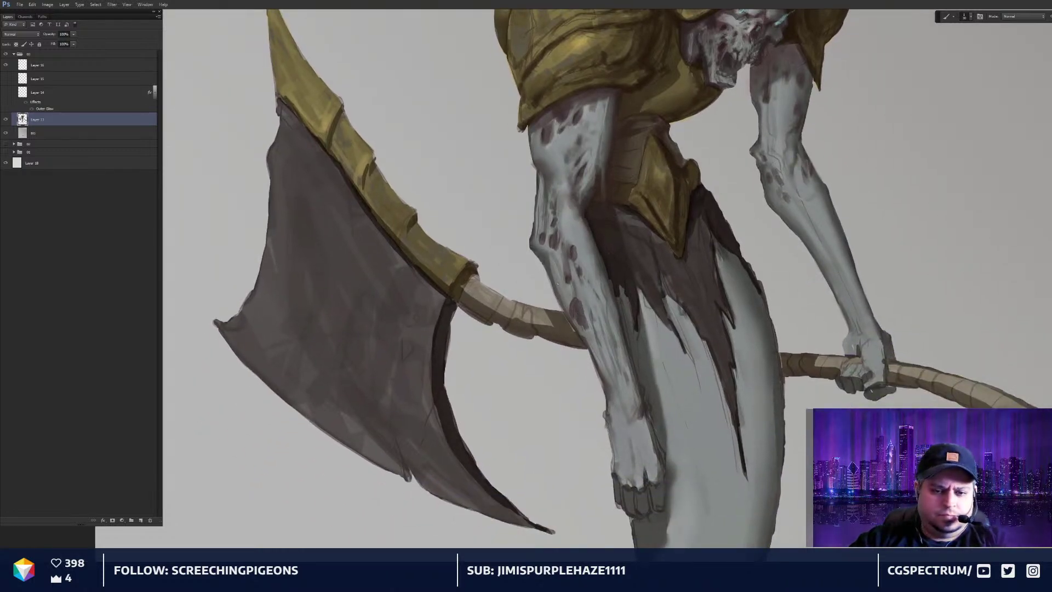
Paint a thin strand of rotting skin hanging from the near forearm's lower edge and deepen the decay streaks beside it
alt+click(575, 313)
mouse_move(587, 349)
mouse_down()
mouse_move(585, 325)
mouse_move(590, 400)
mouse_up()
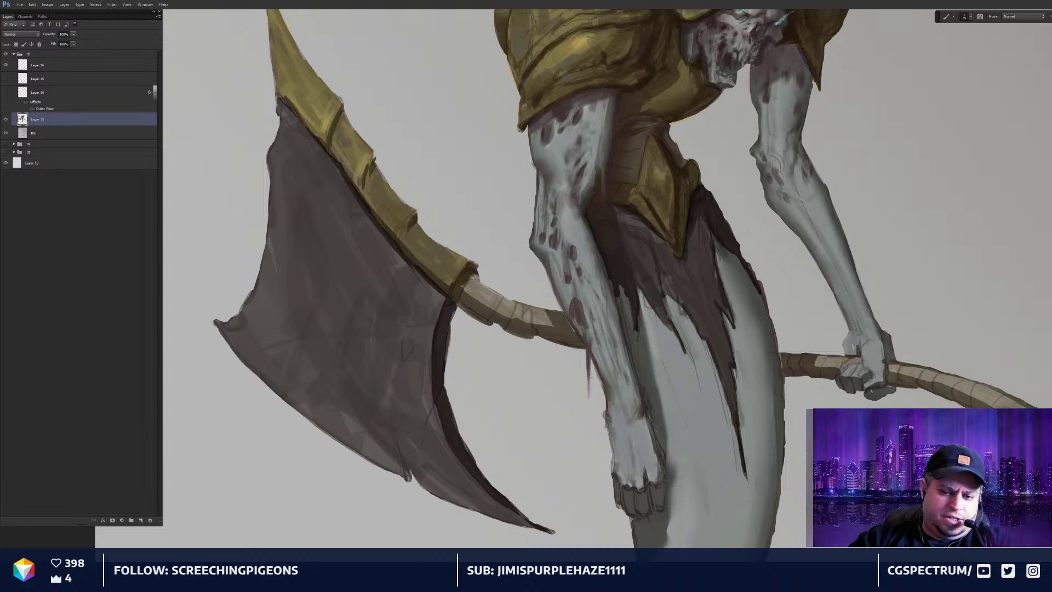
alt+click(595, 327)
drag(587, 335, 590, 367)
drag(588, 341, 589, 355)
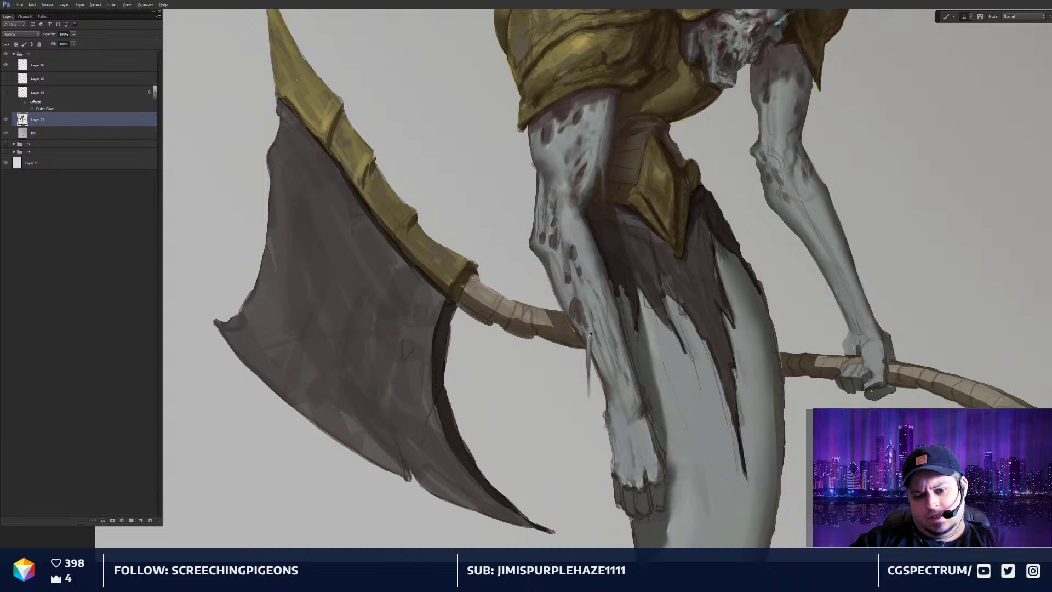
drag(575, 317, 583, 354)
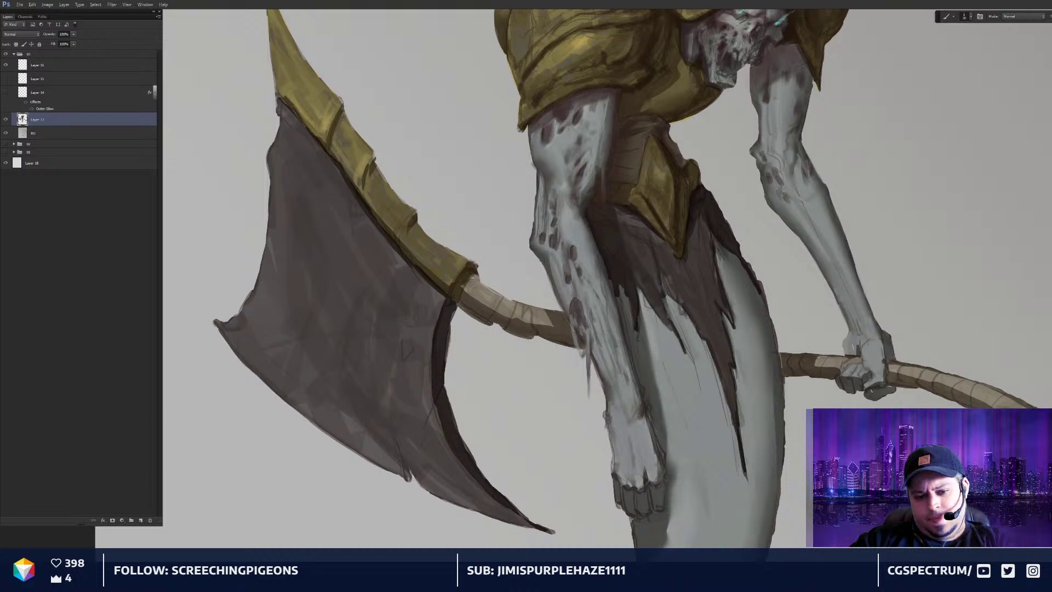
drag(601, 354, 606, 377)
drag(601, 335, 604, 357)
Review the decay marks on both arms against the whole figure
key(ctrl+minus)
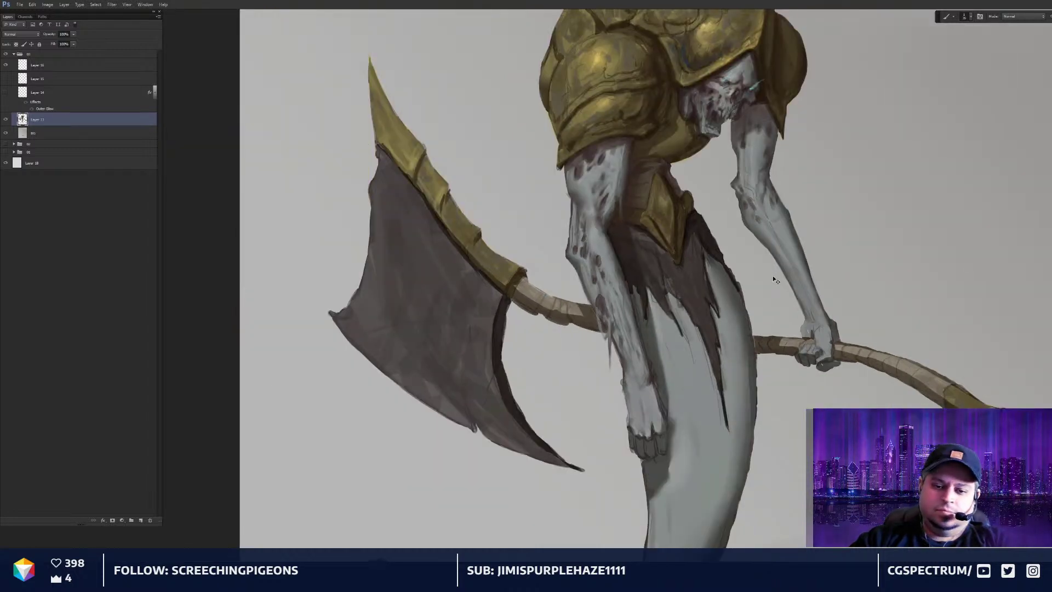
scroll(703, 178, up, 1)
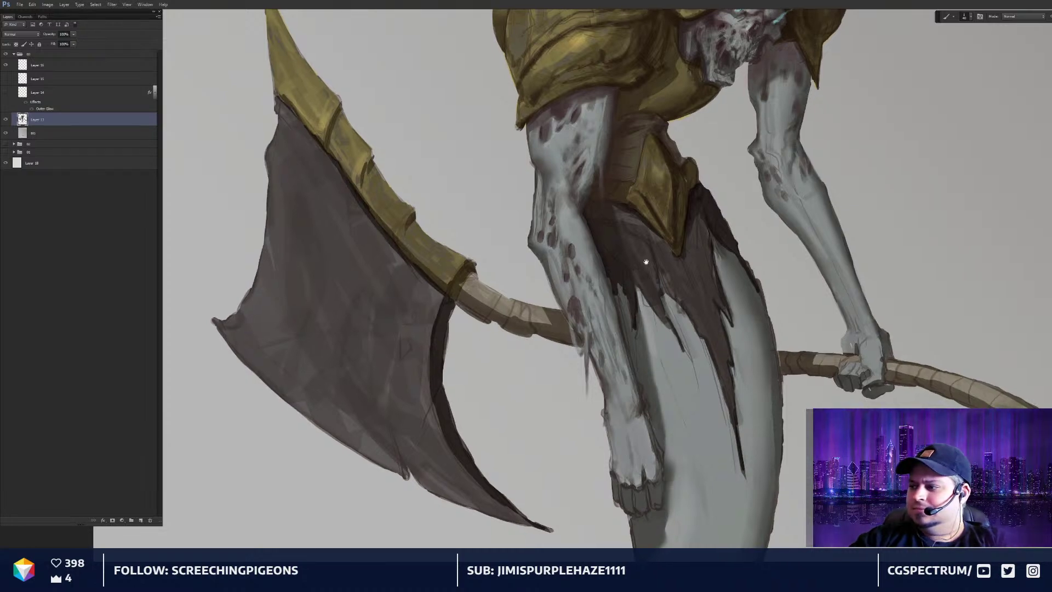
drag(668, 266, 614, 293)
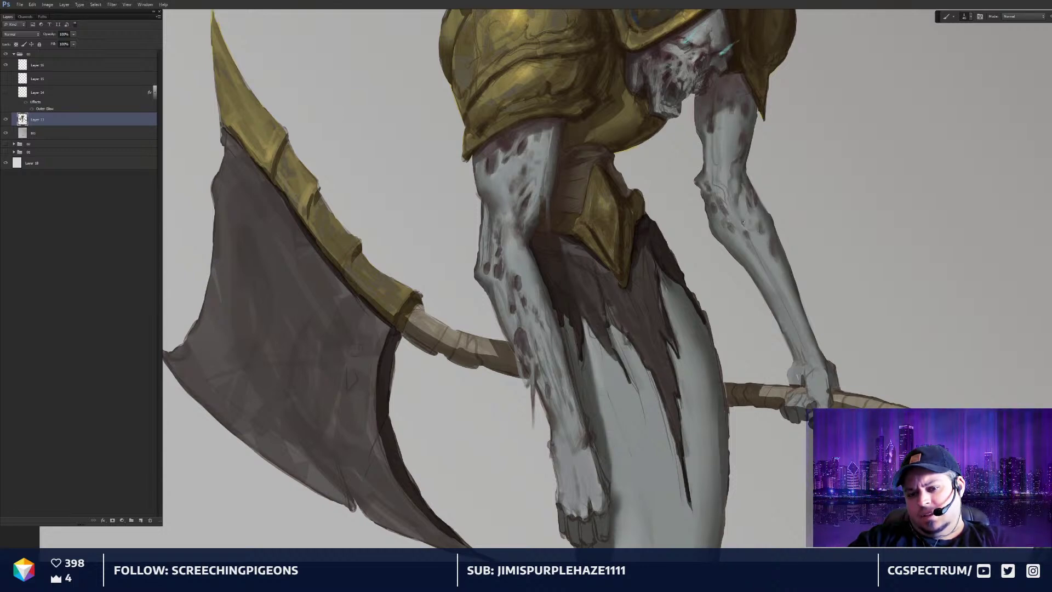
key(ctrl+minus)
key(ctrl+minus)
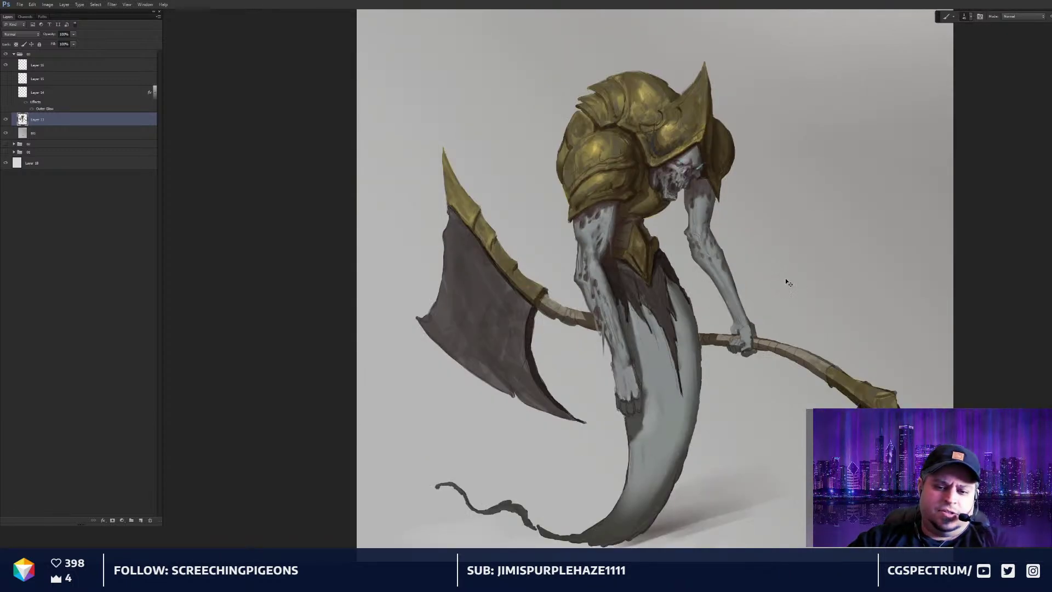
key(ctrl+minus)
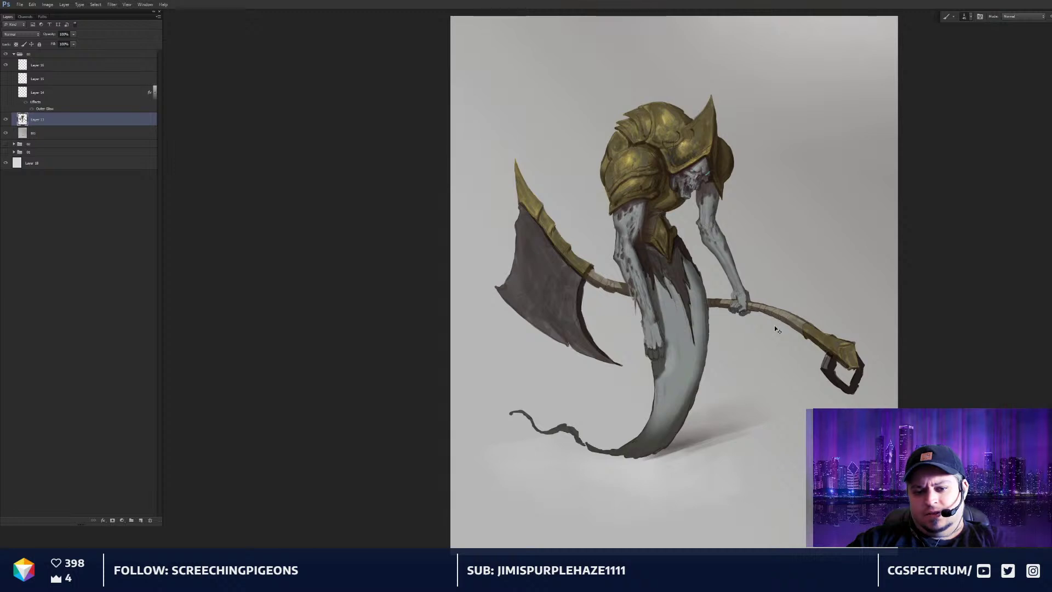
key(ctrl+minus)
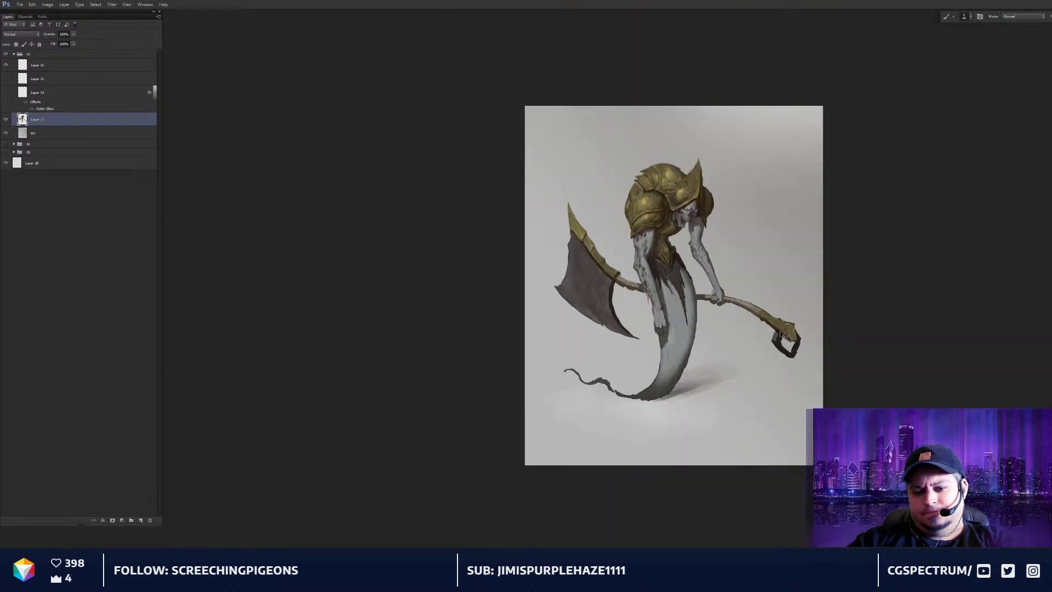
key(ctrl+plus)
key(ctrl+plus)
key(ctrl+plus)
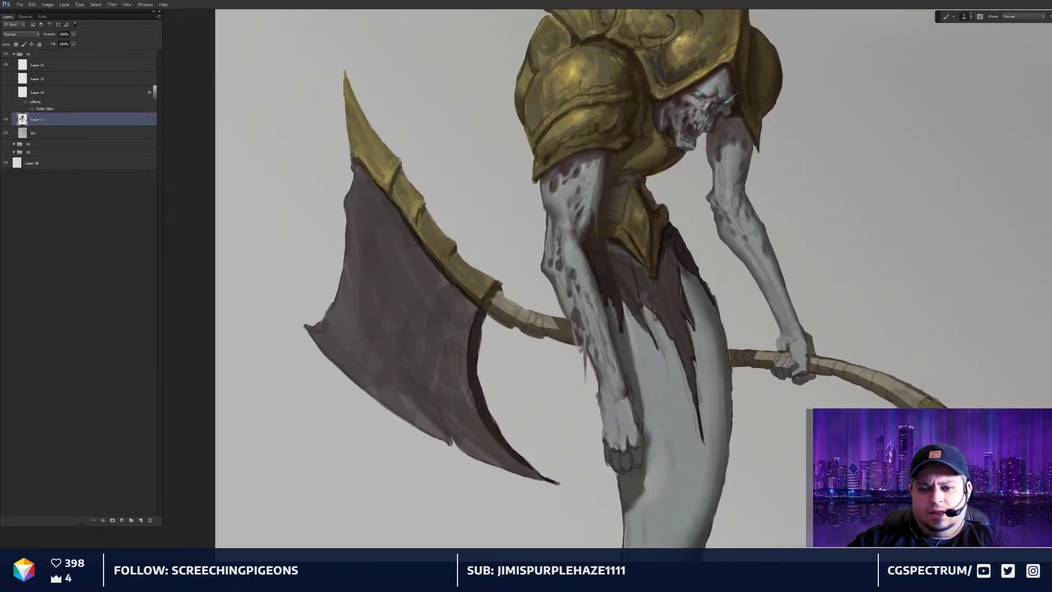
Extend the dark decay spots down the far arm's forearm toward the wrist
drag(722, 231, 720, 241)
key(ctrl+plus)
key(bracketright)
key(bracketright)
key(bracketright)
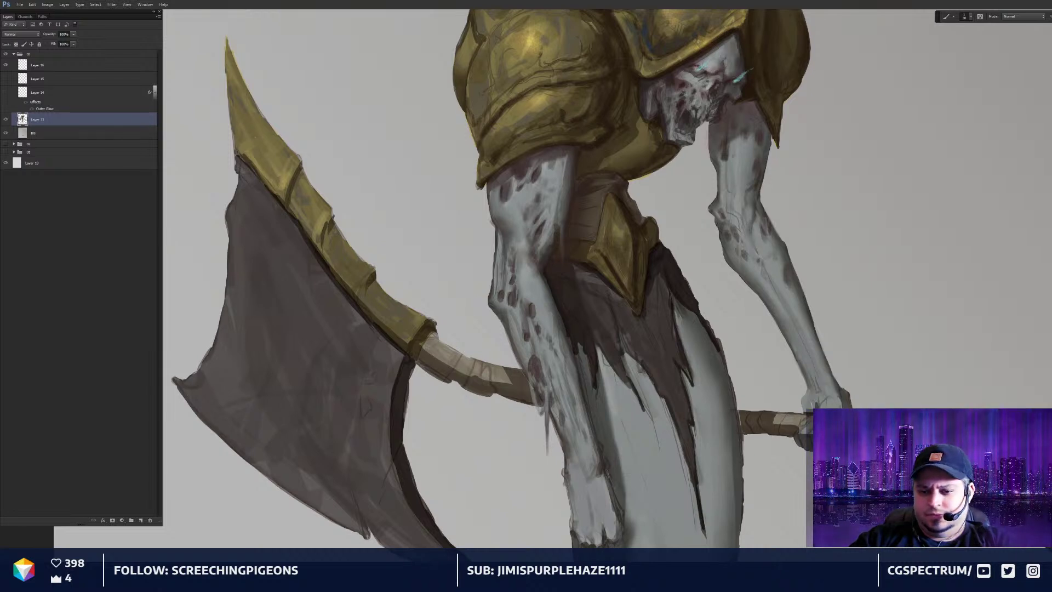
drag(769, 286, 738, 275)
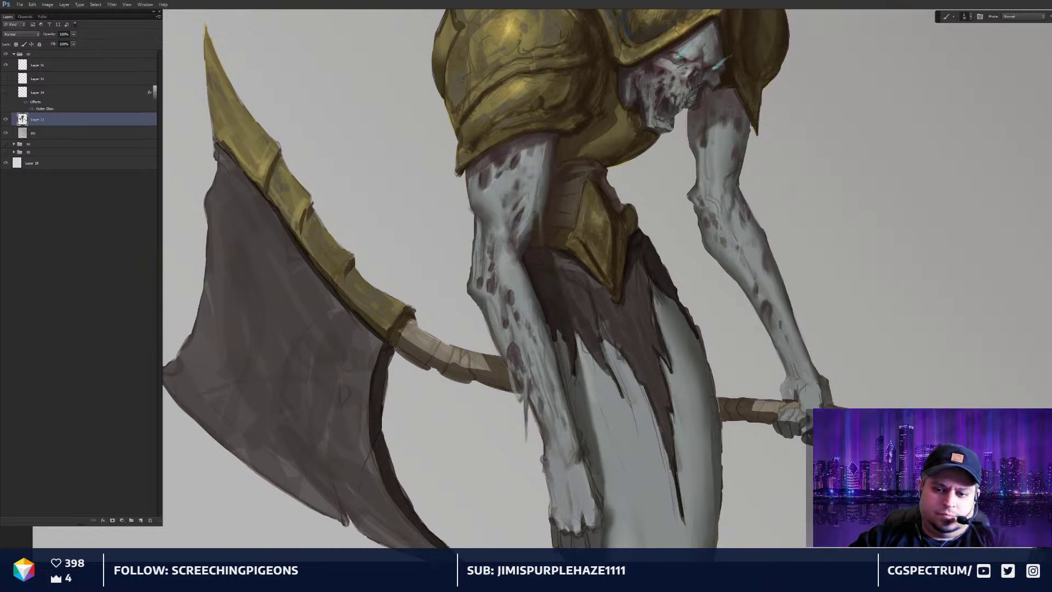
Brush soft reddish-brown vertical stains onto the pale lower body beneath the torn waist cloth
scroll(745, 269, down, 2)
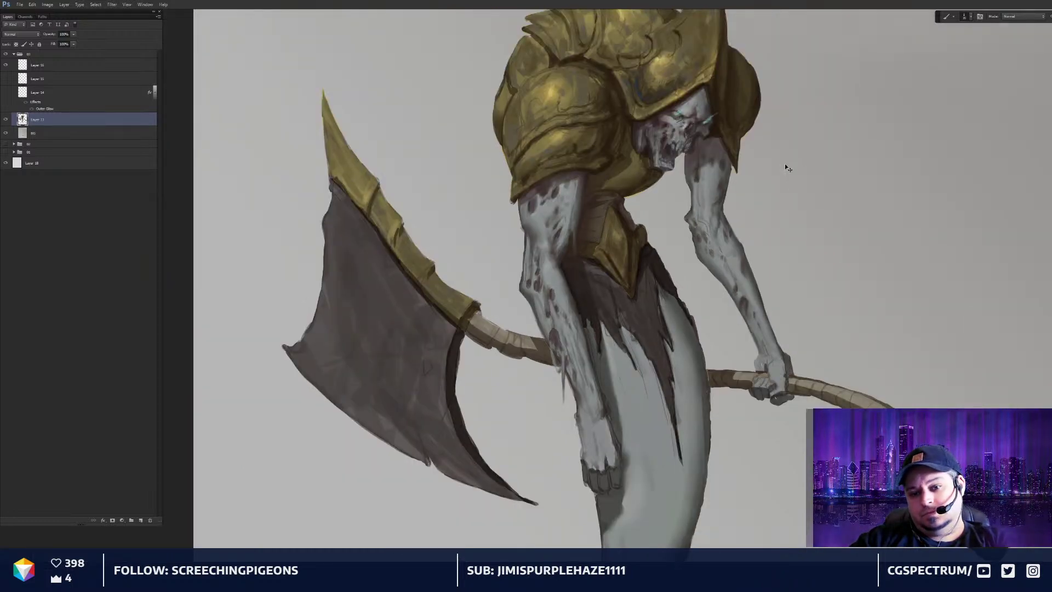
drag(771, 247, 809, 178)
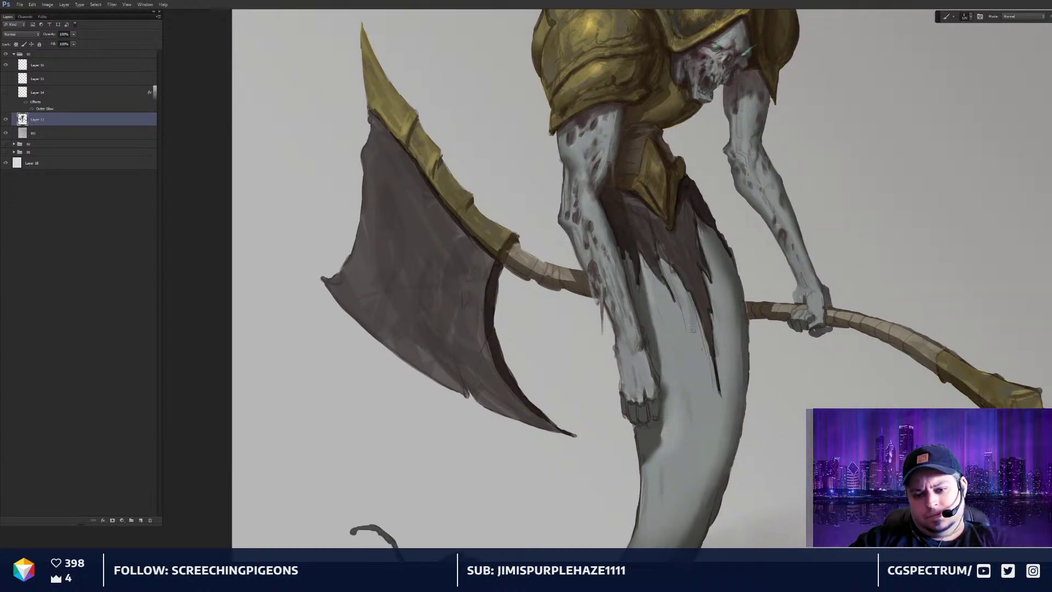
drag(689, 311, 688, 332)
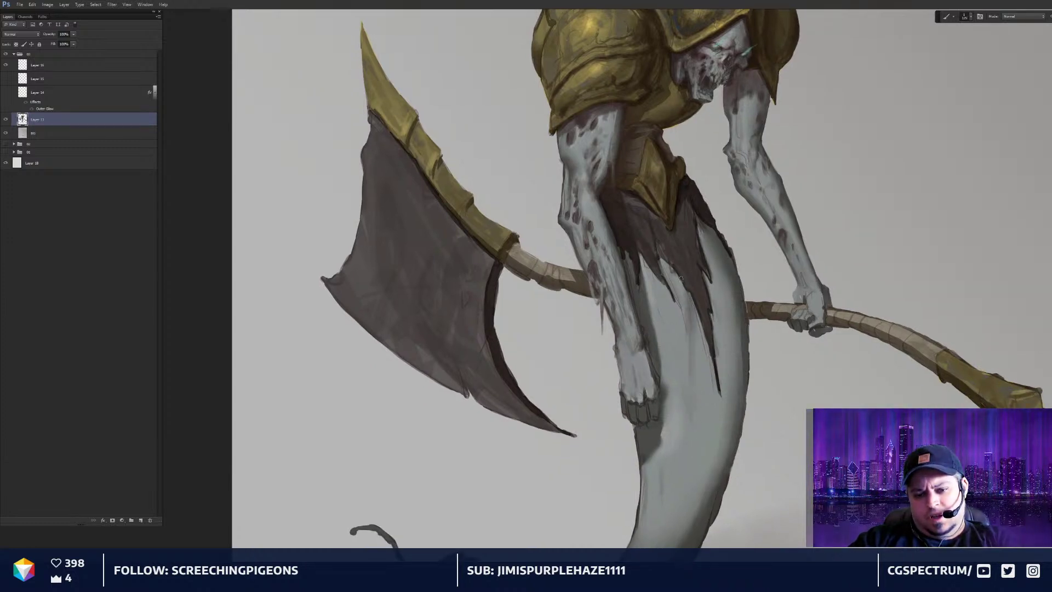
drag(680, 278, 696, 366)
key(bracketright)
key(bracketright)
key(bracketright)
key(bracketright)
key(bracketright)
mouse_move(685, 313)
mouse_down()
mouse_move(691, 353)
mouse_move(676, 370)
mouse_up()
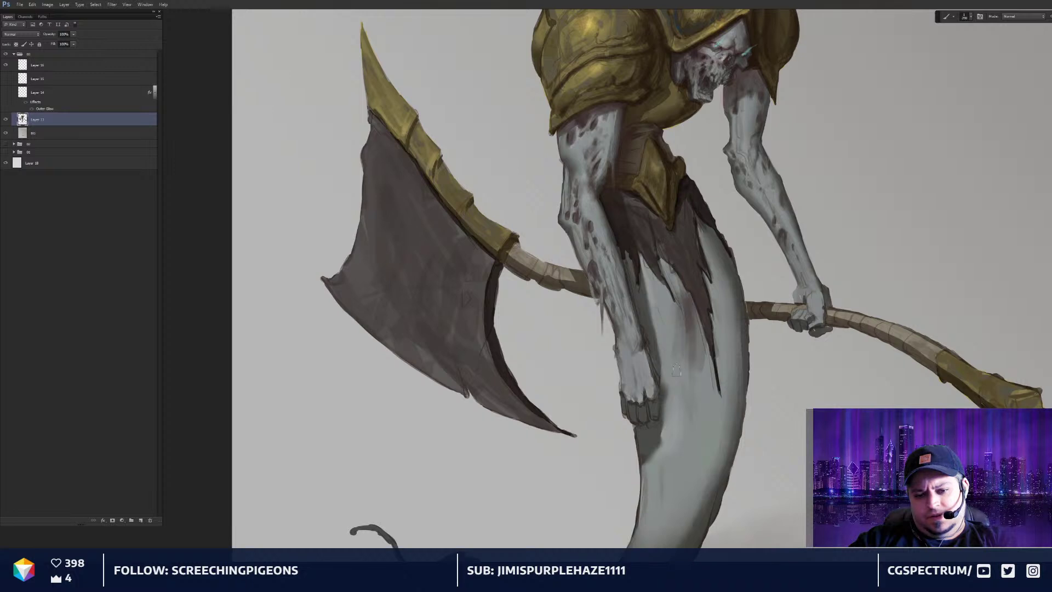
mouse_move(693, 309)
mouse_down()
mouse_move(688, 332)
mouse_move(688, 296)
mouse_move(685, 364)
mouse_up()
Extend the stain streaks across the lower body toward its outer edge and deepen the reddish tone beside the long cloth strip
key(bracketright)
key(bracketright)
key(bracketright)
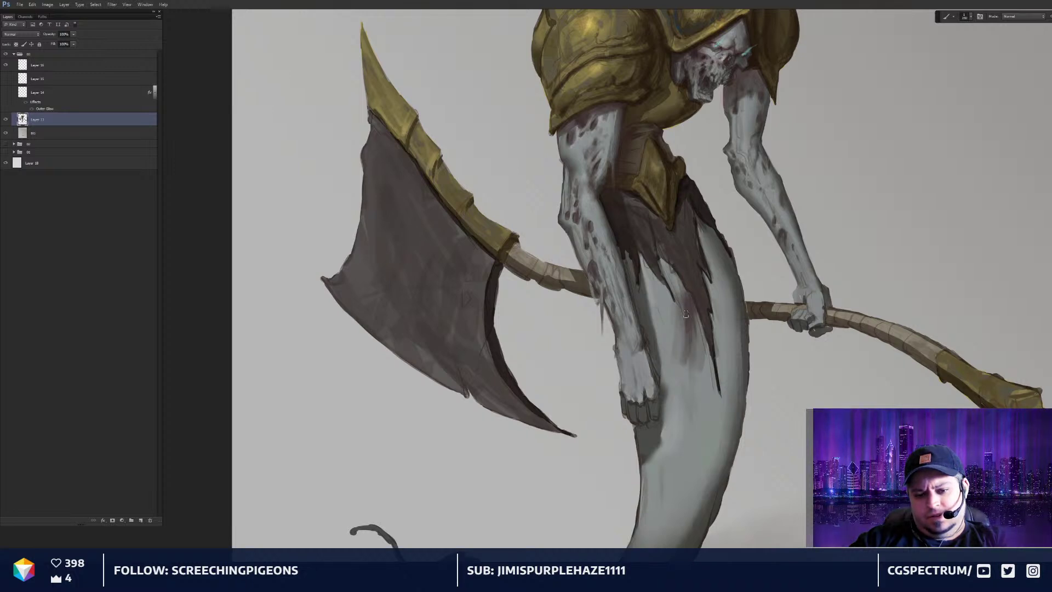
drag(682, 291, 686, 322)
drag(676, 365, 721, 372)
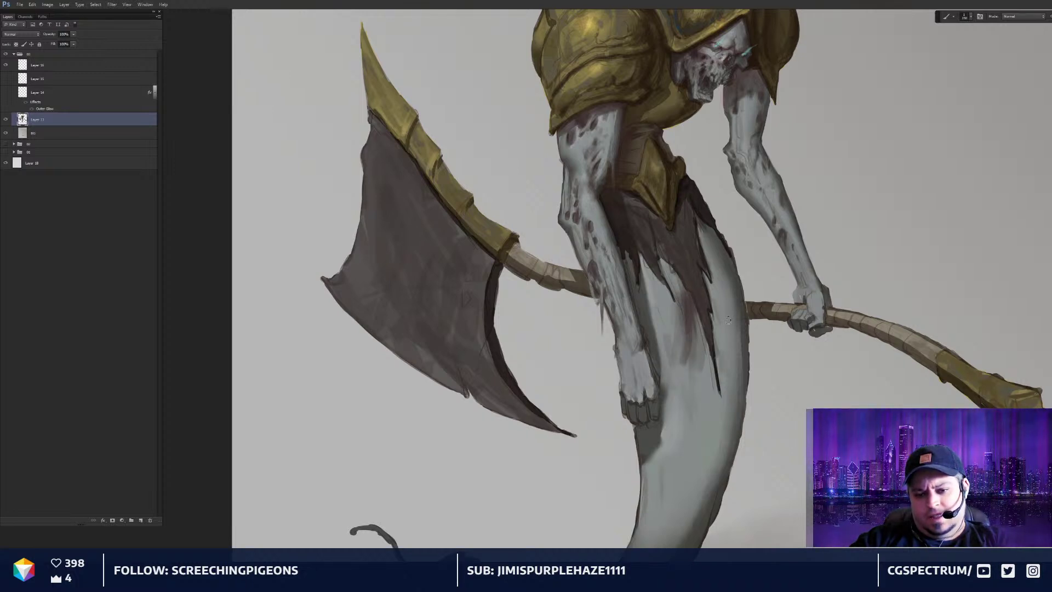
drag(734, 299, 727, 429)
mouse_move(737, 356)
mouse_down()
mouse_move(731, 433)
mouse_move(725, 423)
mouse_up()
mouse_move(700, 350)
mouse_down()
mouse_move(701, 422)
mouse_move(686, 446)
mouse_move(695, 369)
mouse_move(677, 389)
mouse_up()
key(bracketleft)
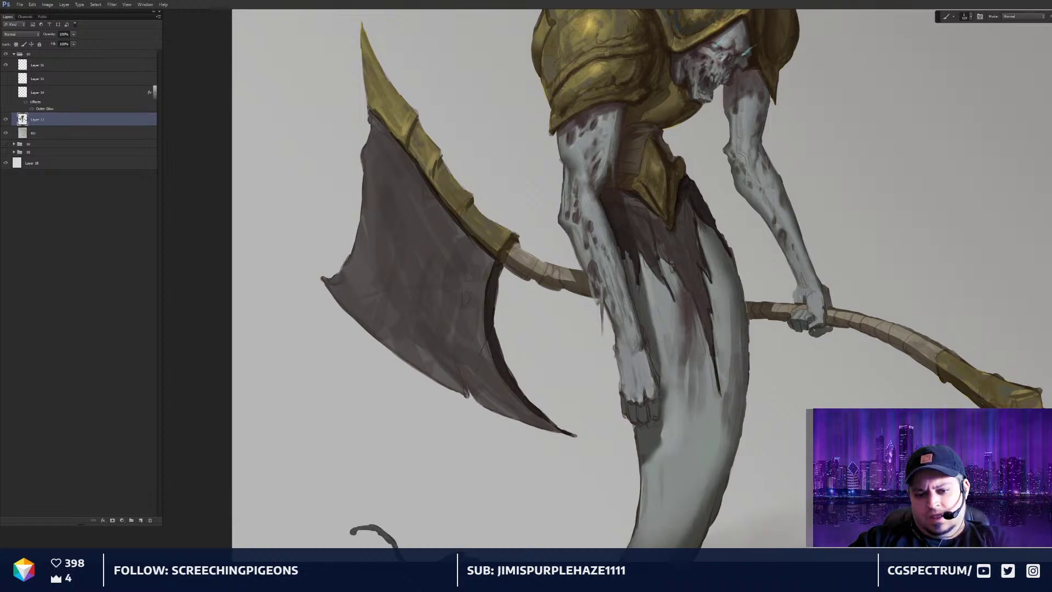
drag(691, 305, 692, 345)
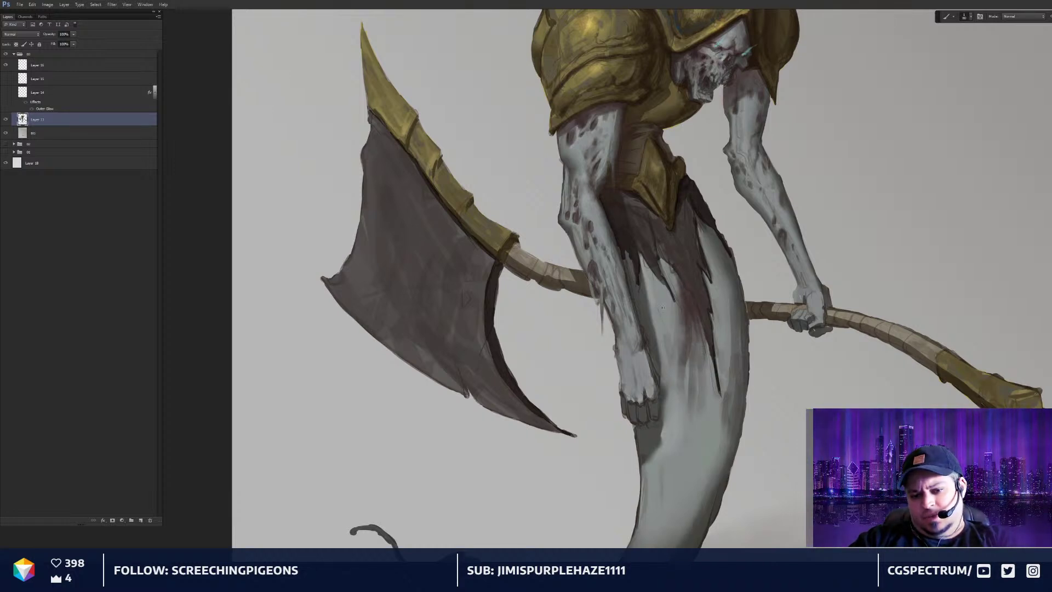
Paint small dark decay spots on the lower body between the near forearm and the reddish stain
mouse_move(653, 287)
mouse_down()
mouse_move(670, 329)
mouse_move(677, 290)
mouse_move(674, 327)
mouse_move(684, 348)
mouse_up()
key(bracketleft)
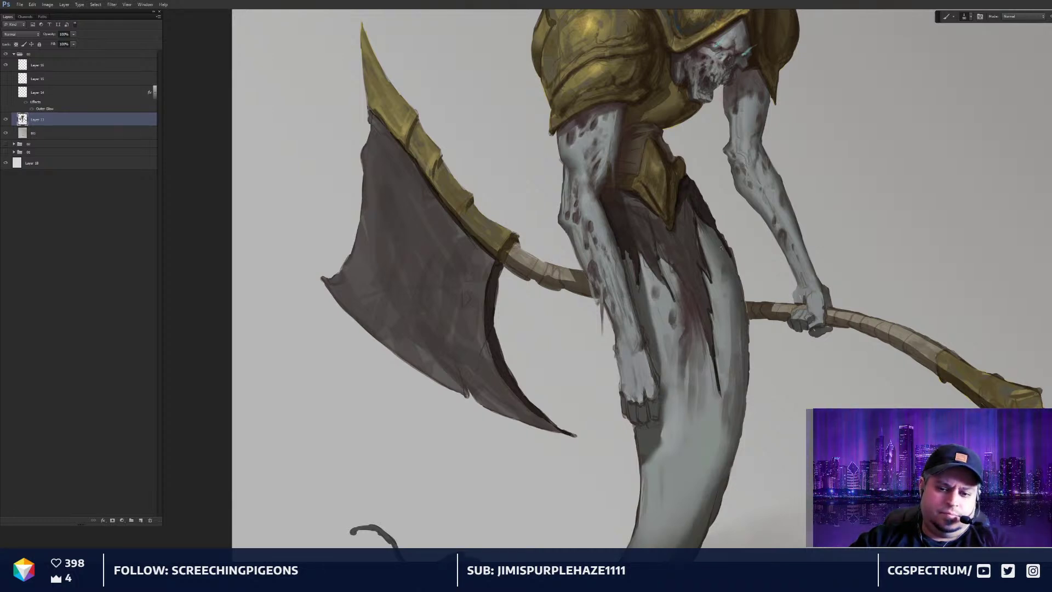
drag(690, 220, 689, 226)
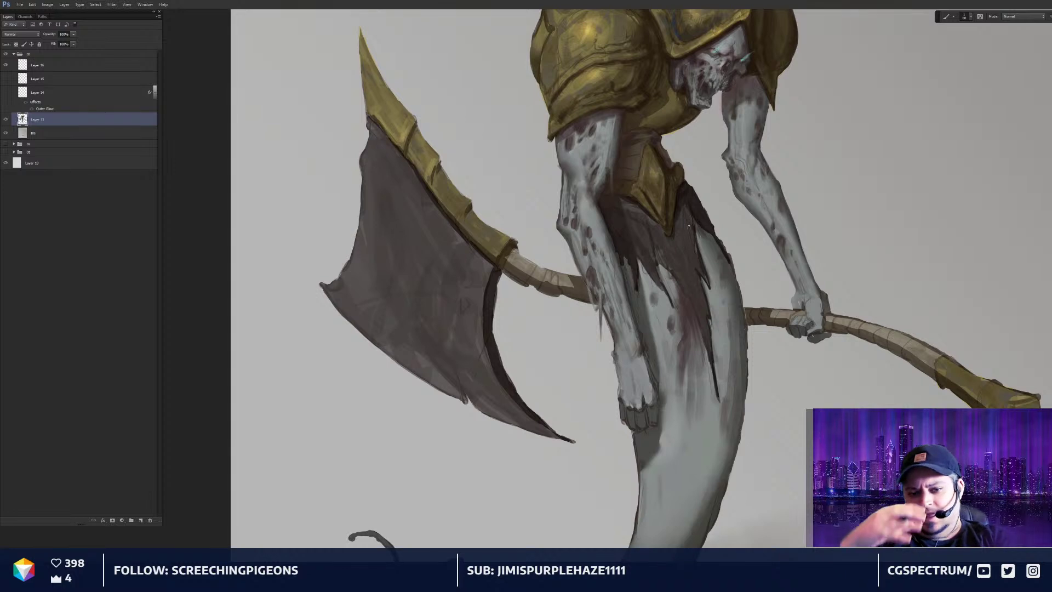
Review the full figure and compare the lower body's decay marks with the arms and armour
key(ctrl+0)
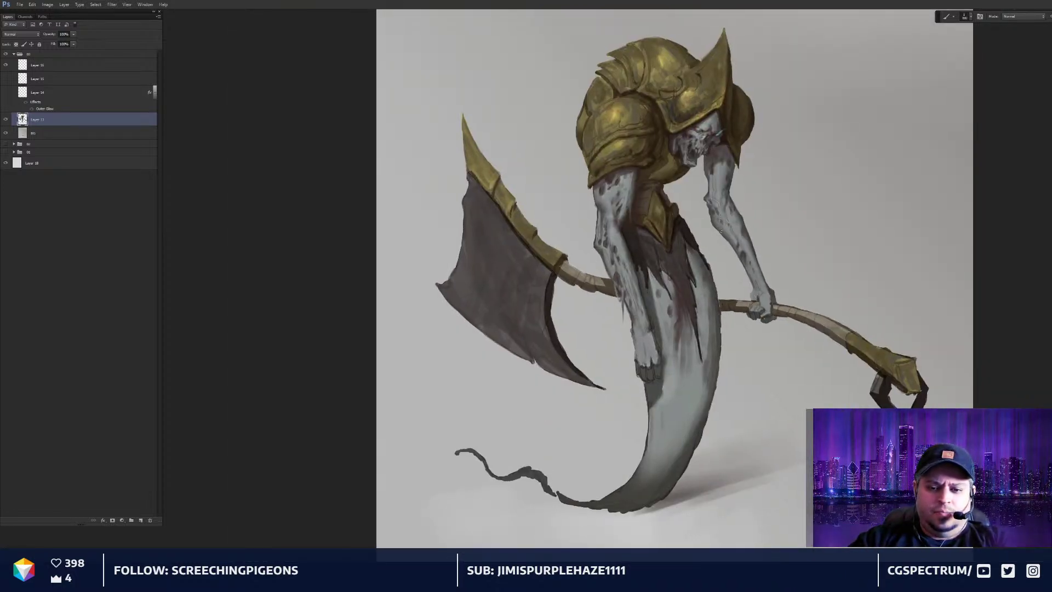
drag(718, 229, 711, 232)
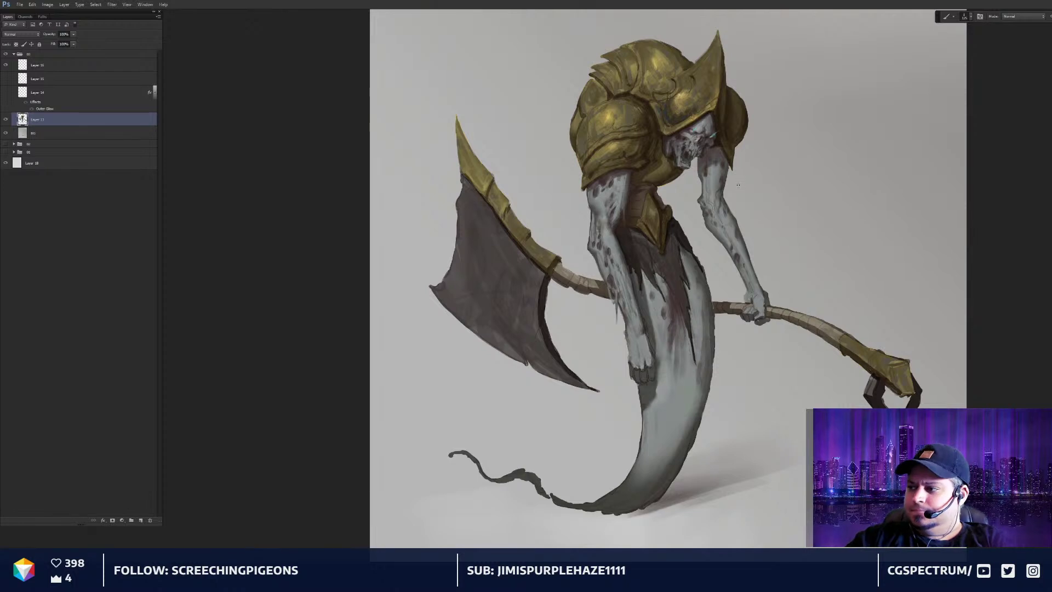
drag(725, 149, 713, 138)
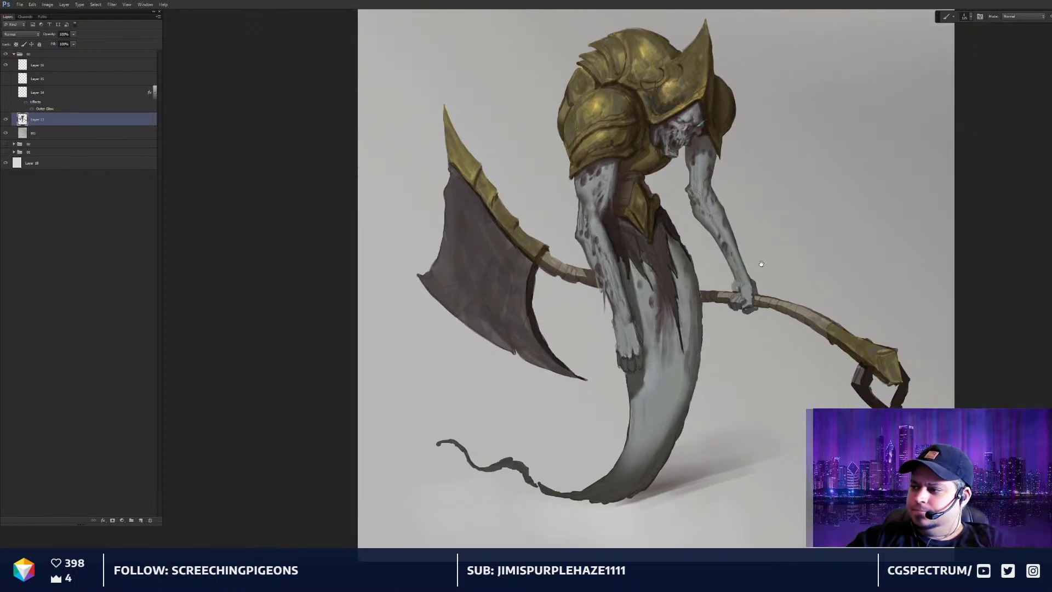
drag(747, 245, 739, 253)
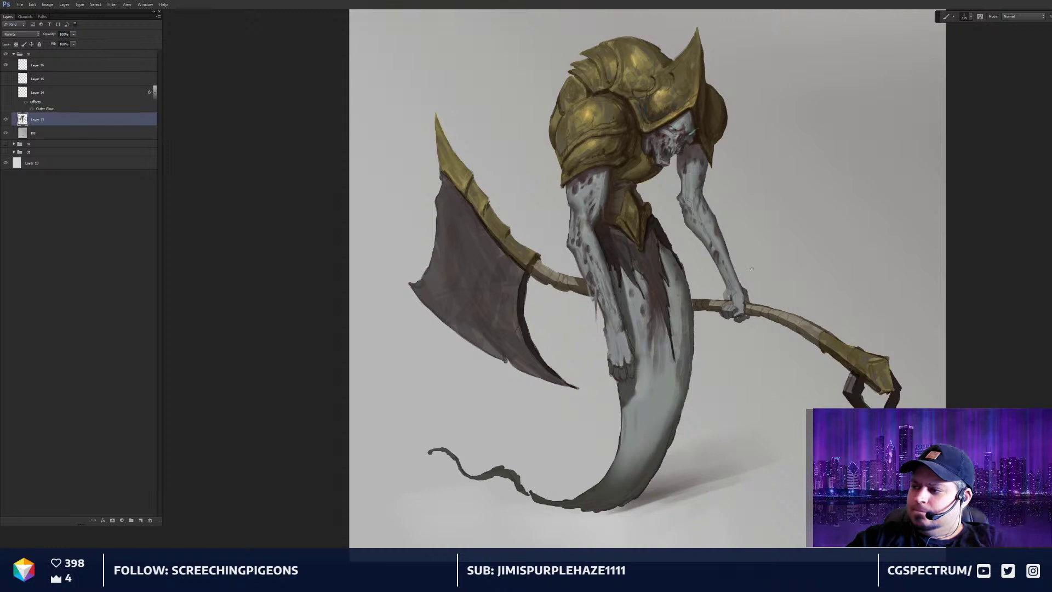
drag(751, 269, 716, 254)
key(ctrl+plus)
drag(693, 292, 717, 354)
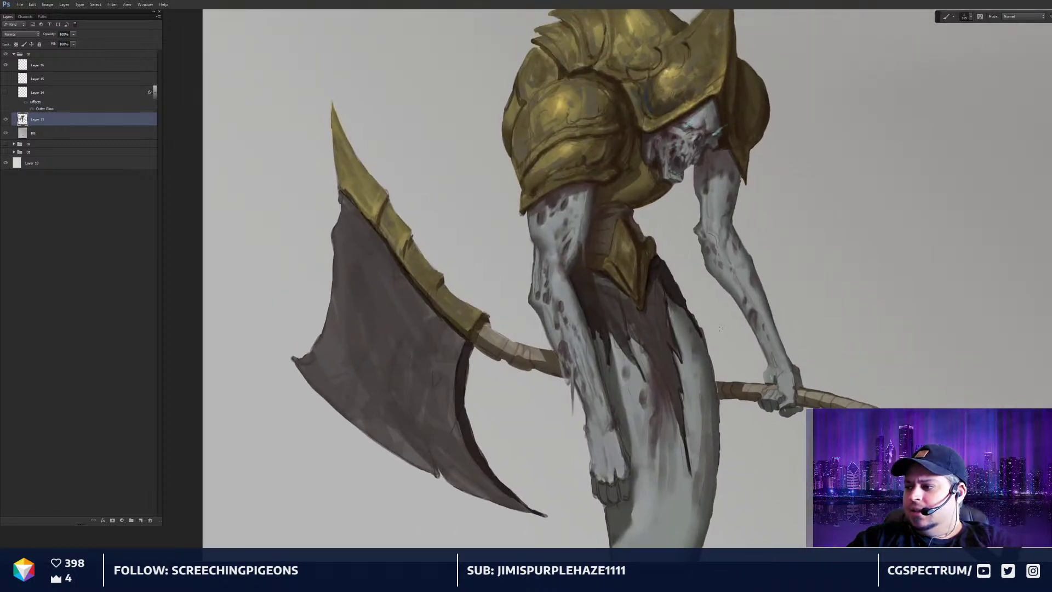
drag(661, 260, 689, 309)
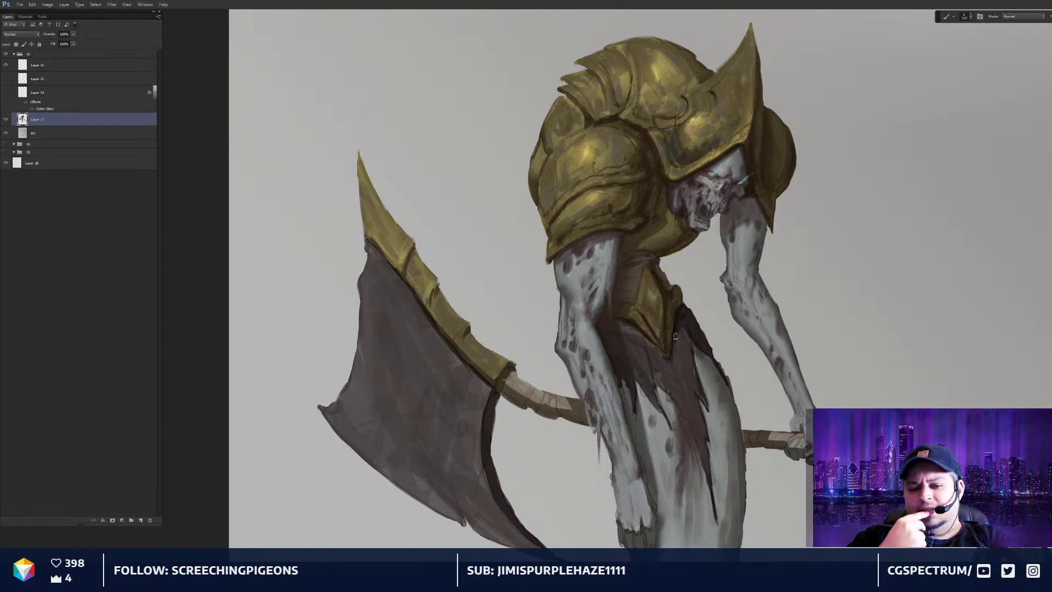
mouse_move(882, 154)
mouse_down()
mouse_move(913, 188)
mouse_move(888, 229)
mouse_move(931, 229)
mouse_move(909, 287)
mouse_move(949, 282)
mouse_up()
key(ctrl+z)
key(ctrl+z)
key(ctrl+z)
key(ctrl+z)
key([)
key([)
key([)
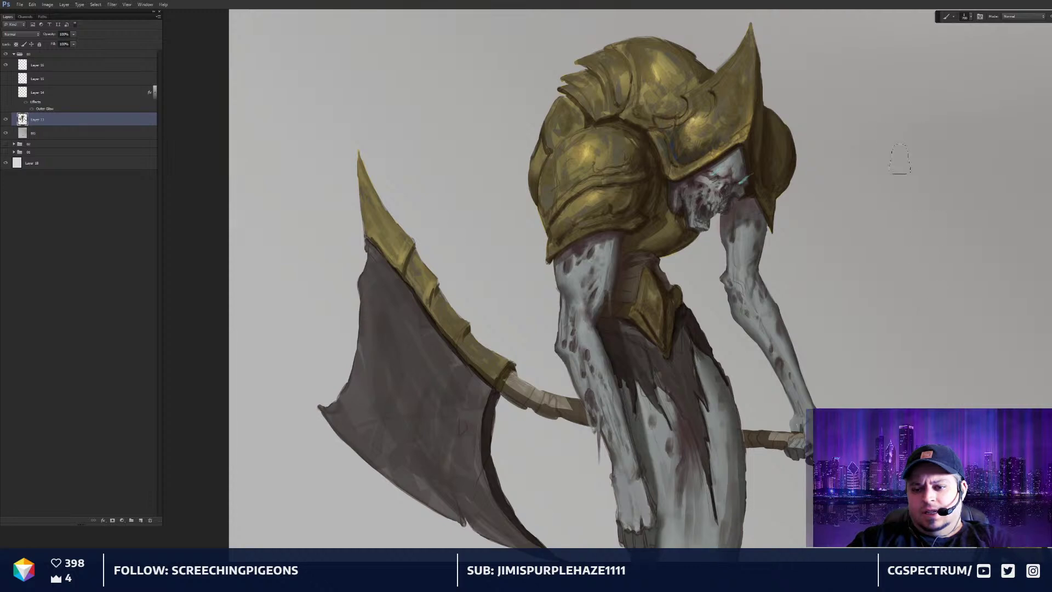
mouse_move(886, 104)
mouse_down()
mouse_move(859, 280)
mouse_move(894, 123)
mouse_up()
key(ctrl+z)
key(ctrl+z)
drag(886, 183, 933, 148)
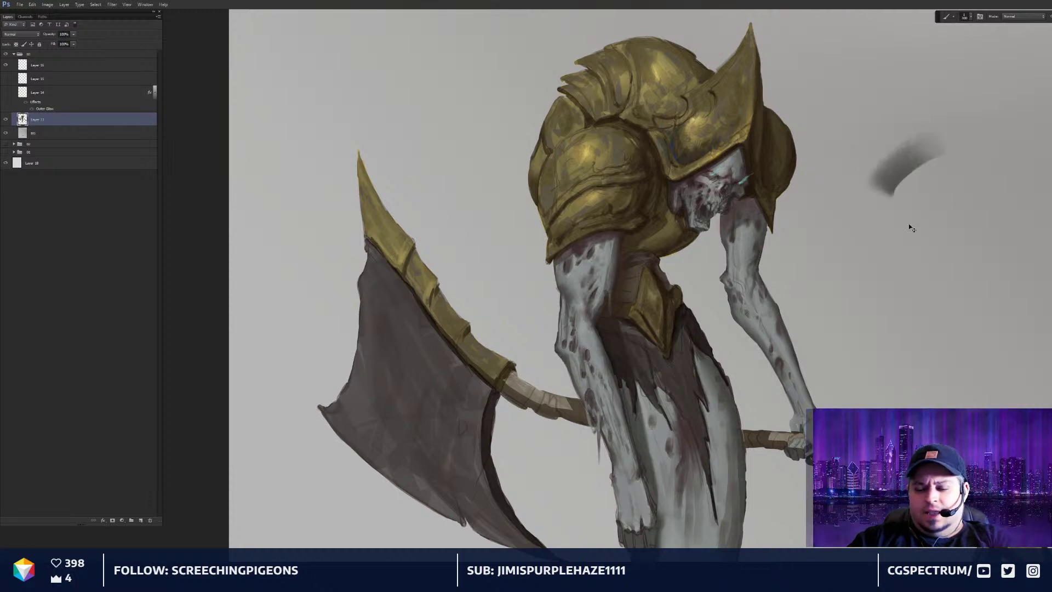
key(ctrl+z)
Paint a vertical grey brush sample on the empty background beside the figure and mark both of its edges with small arrows
drag(868, 243, 819, 241)
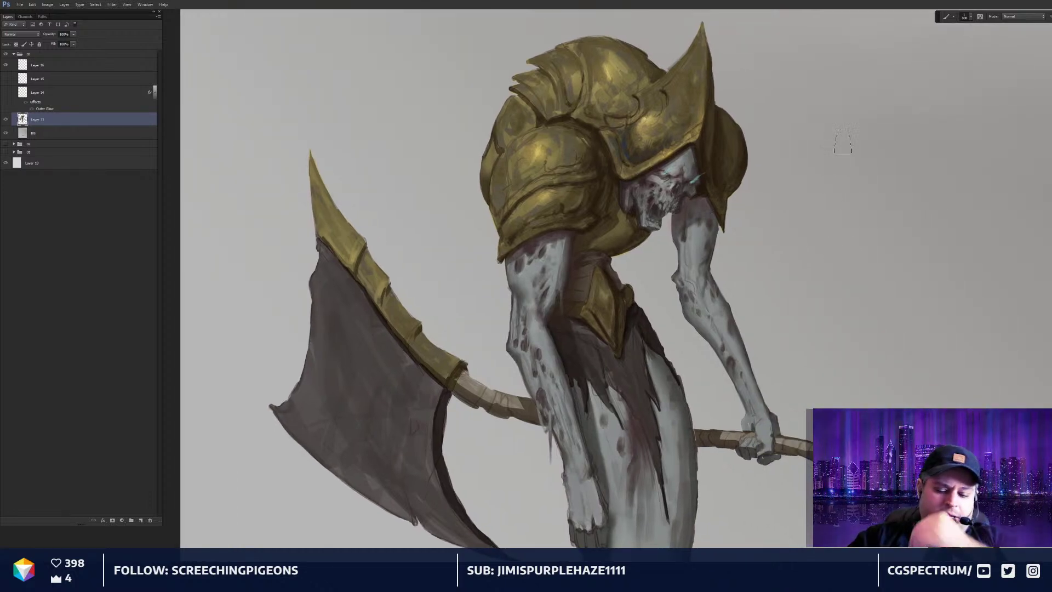
drag(850, 97, 855, 234)
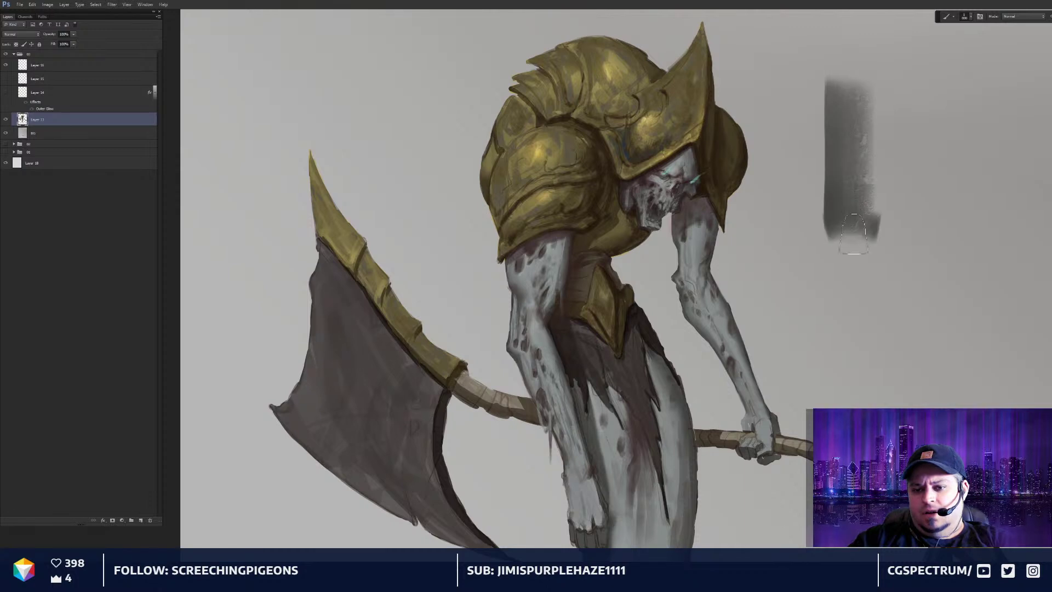
mouse_move(785, 165)
mouse_down()
mouse_move(814, 157)
mouse_move(807, 164)
mouse_up()
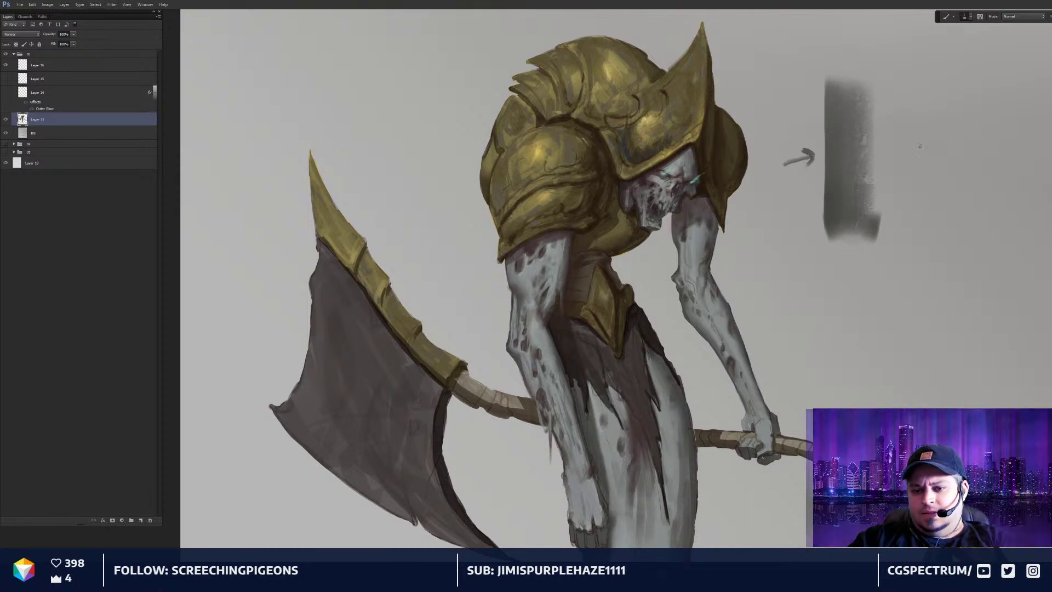
drag(921, 145, 887, 154)
drag(895, 144, 895, 161)
Paint a second grey sample stroke upward beside the first so its crisp and textured edges swap sides
drag(895, 384, 893, 247)
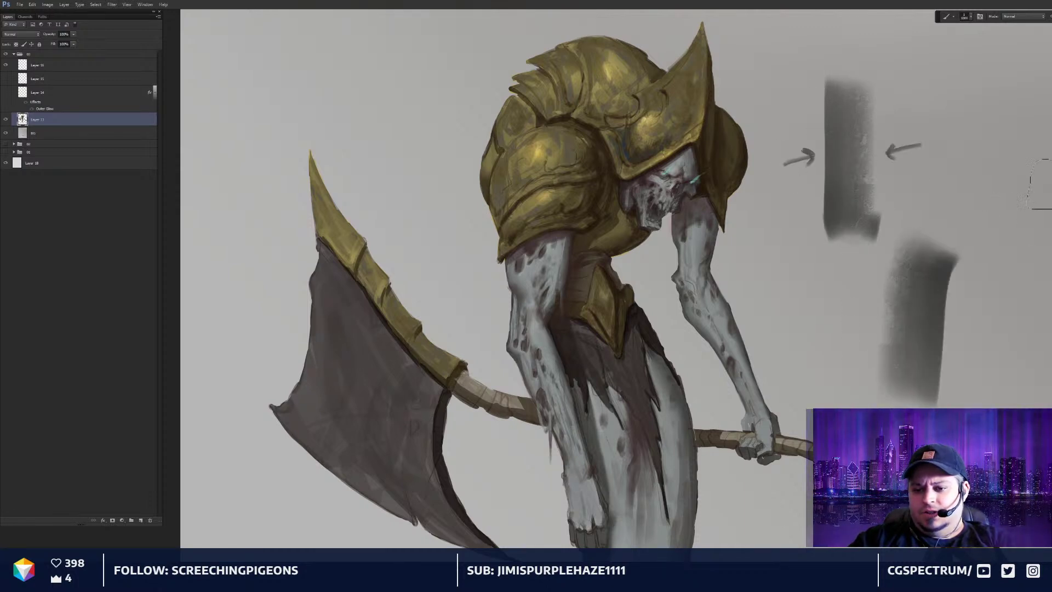
key(ctrl+z)
mouse_move(931, 406)
mouse_down()
mouse_move(937, 211)
mouse_move(926, 190)
mouse_up()
key([)
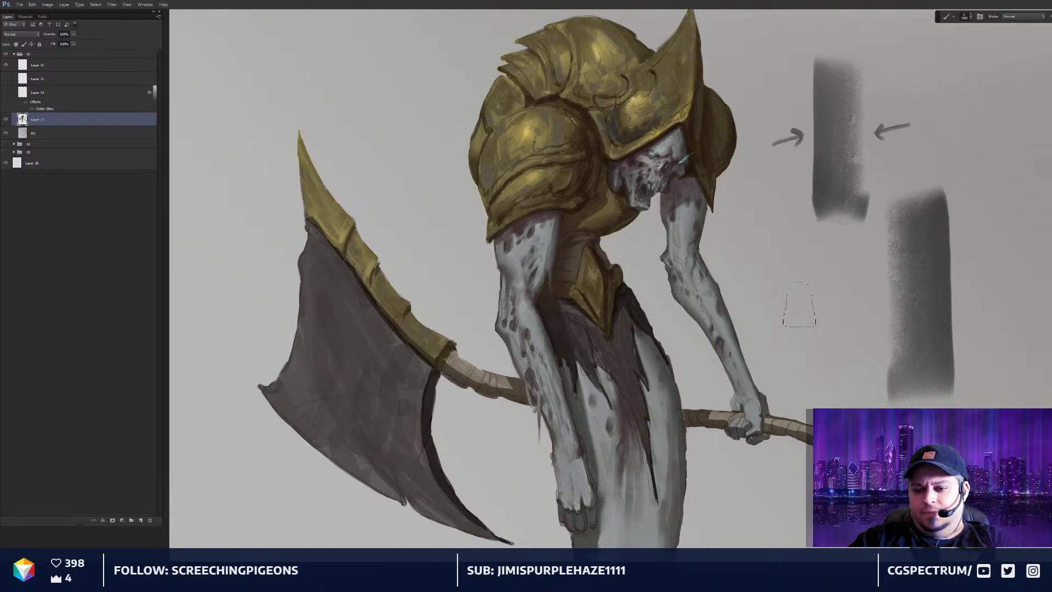
Draw small arrows around the two grey brush samples to point out their crisp and textured edges
drag(829, 294, 876, 288)
drag(868, 281, 859, 307)
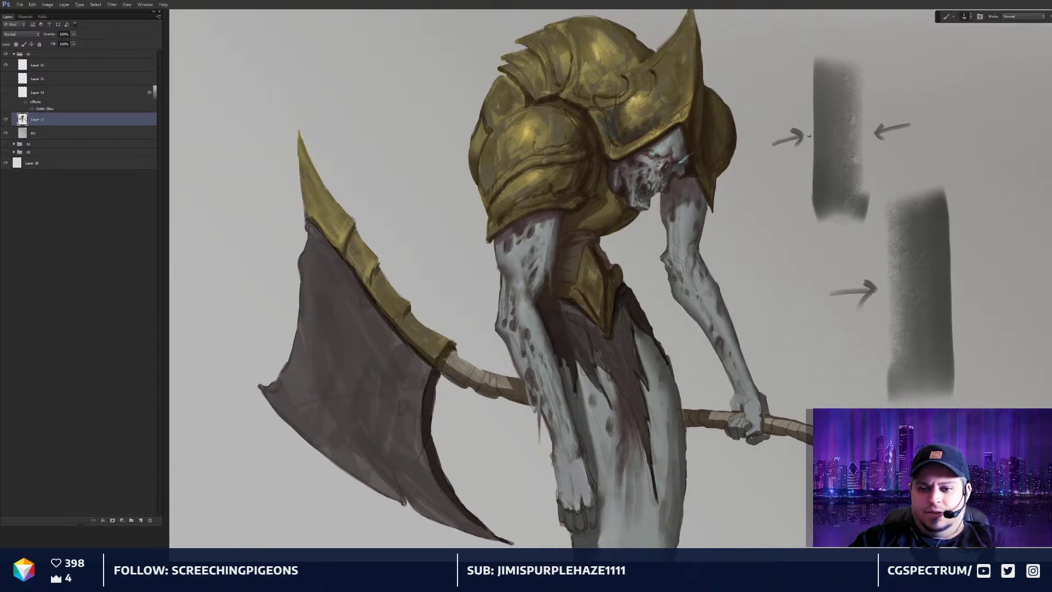
mouse_move(800, 109)
mouse_down()
mouse_move(813, 122)
mouse_move(804, 122)
mouse_up()
mouse_move(894, 114)
mouse_down()
mouse_move(889, 155)
mouse_move(884, 106)
mouse_up()
Undo the arrows and both grey brush samples to clear the empty background beside the figure
key(ctrl+z)
key(ctrl+z)
key(ctrl+z)
key(ctrl+z)
key(ctrl+z)
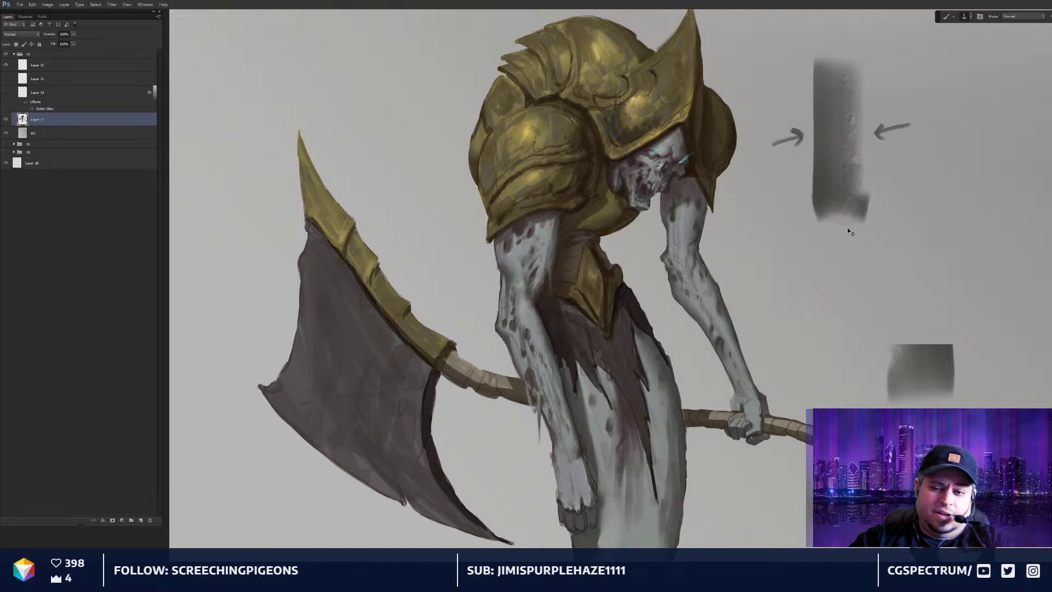
key(ctrl+alt+z)
key(ctrl+alt+z)
key(ctrl+alt+z)
key(ctrl+alt+z)
key(ctrl+alt+z)
key(ctrl+alt+z)
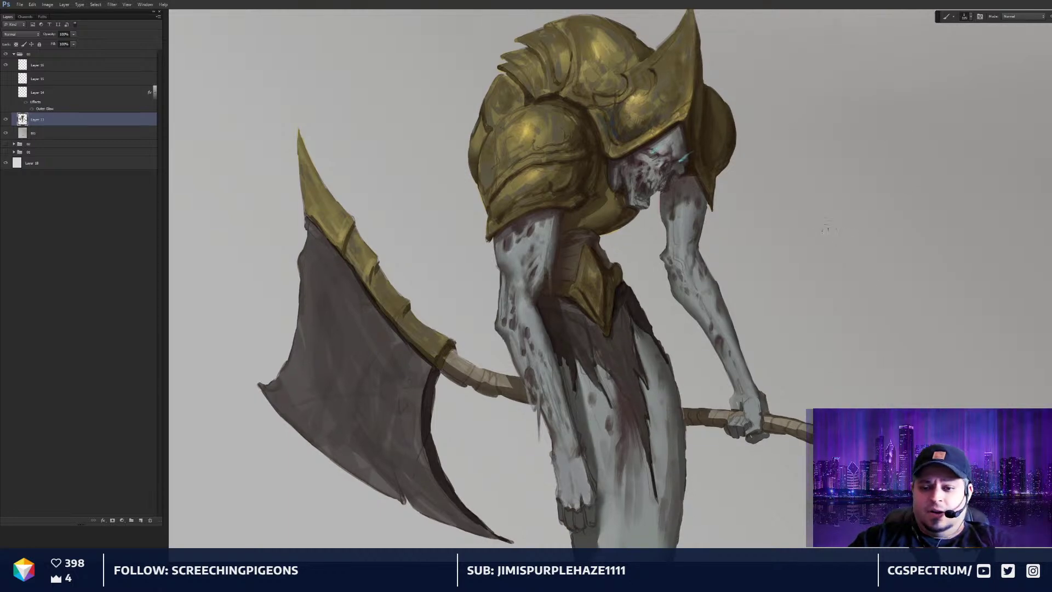
key(ctrl+alt+z)
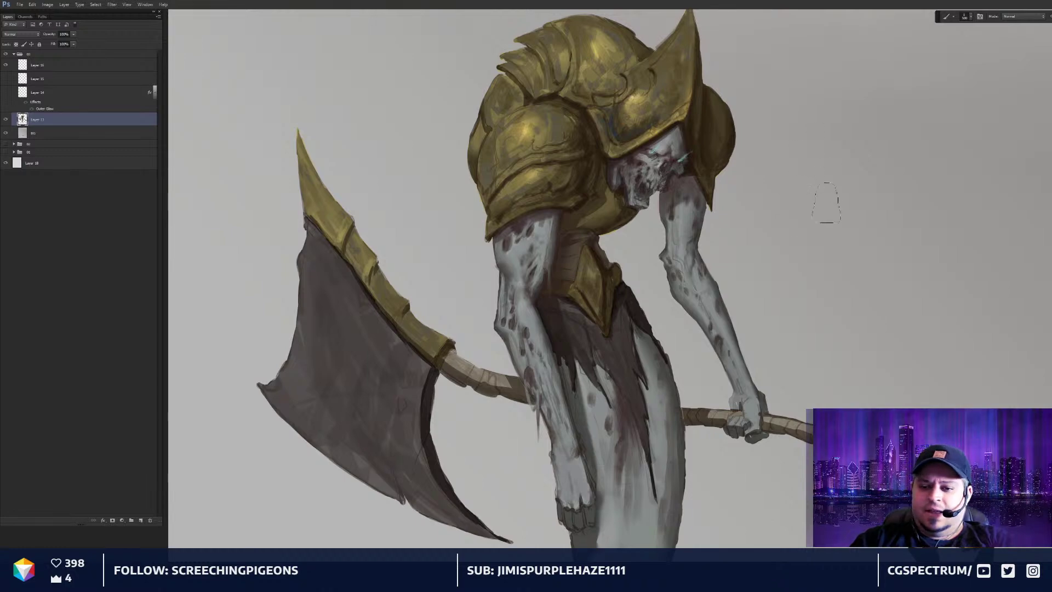
Try a resized brush with a test stroke on the empty background beside the helmet, and undo the stroke
drag(797, 233, 953, 138)
key(ctrl+plus)
key(ctrl+plus)
key(ctrl+plus)
key(ctrl+plus)
mouse_move(976, 187)
mouse_down()
mouse_move(709, 360)
mouse_move(775, 299)
mouse_up()
key(bracketleft)
key(bracketleft)
key(bracketleft)
key(bracketleft)
key(bracketleft)
key(bracketleft)
key(bracketleft)
scroll(755, 241, down, 10)
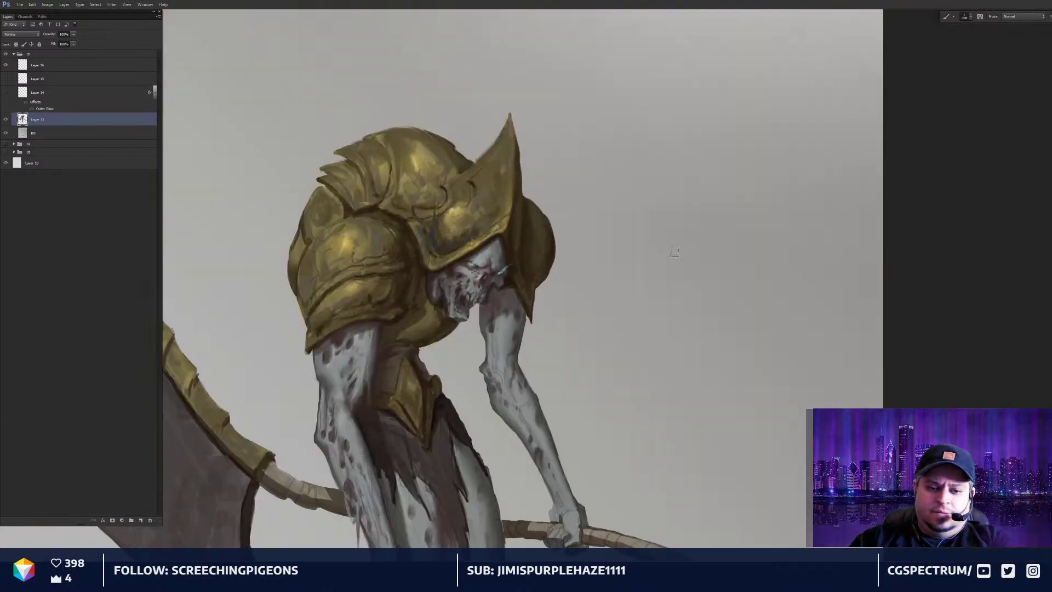
key(bracketright)
key(bracketright)
key(bracketright)
key(bracketright)
drag(678, 299, 767, 189)
key(ctrl+z)
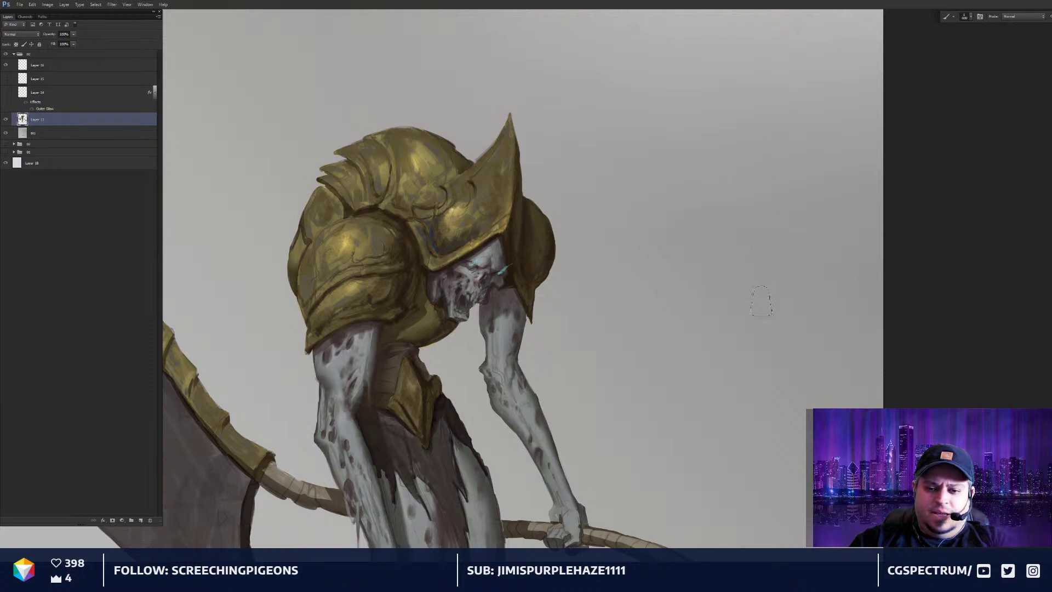
Paint a thick grey ring with a crisp outer edge and textured inner edge on the background, and undo it
mouse_move(662, 367)
mouse_down()
mouse_move(775, 305)
mouse_move(869, 300)
mouse_up()
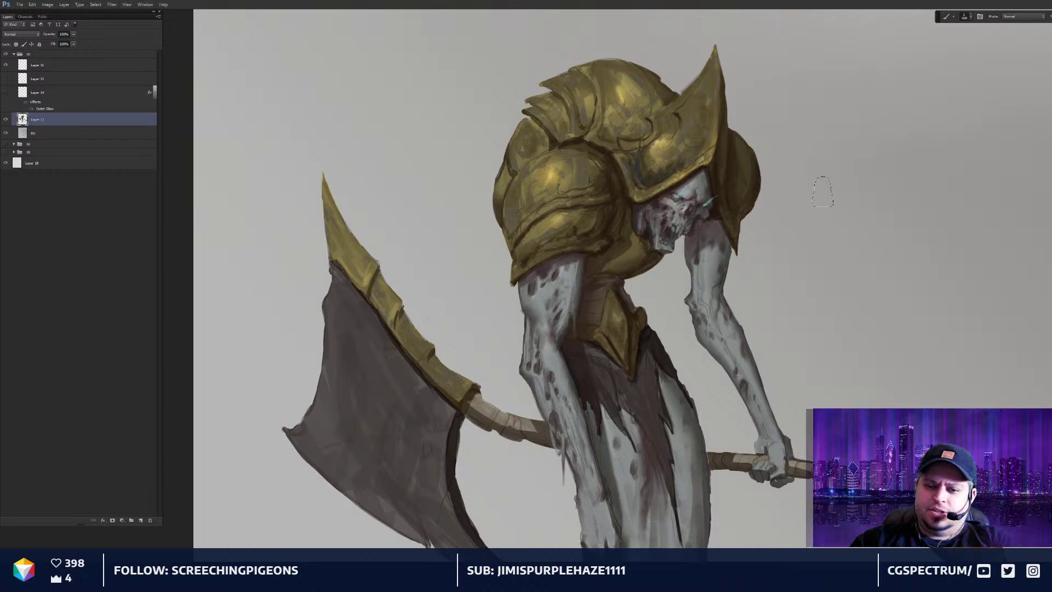
drag(822, 189, 783, 197)
mouse_move(869, 131)
mouse_down()
mouse_move(808, 189)
mouse_move(827, 266)
mouse_move(892, 264)
mouse_move(913, 180)
mouse_move(836, 164)
mouse_move(846, 279)
mouse_move(929, 180)
mouse_move(885, 128)
mouse_up()
key(ctrl+z)
key(r)
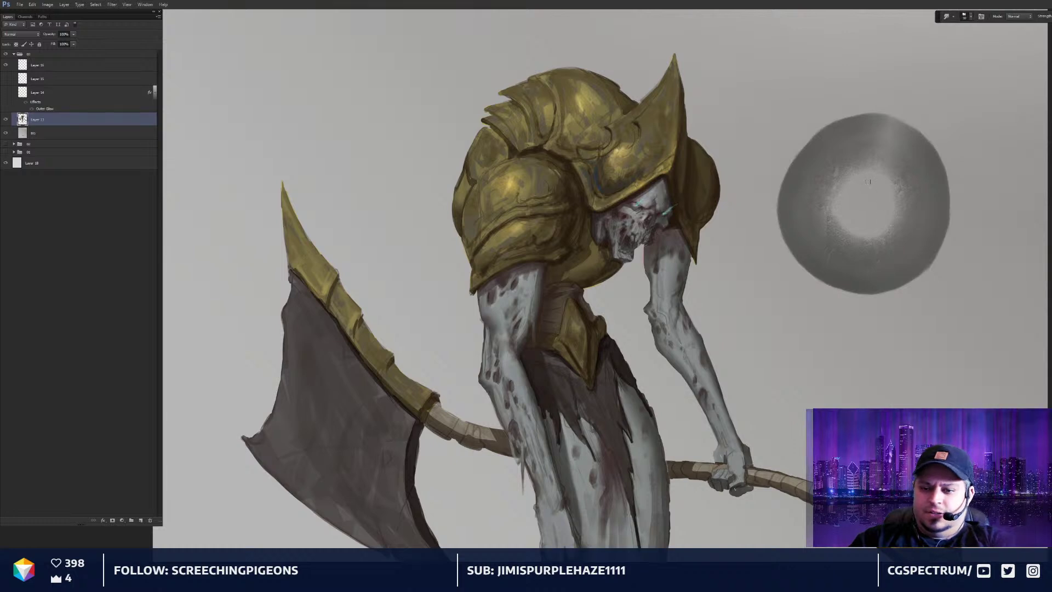
key(ctrl+z)
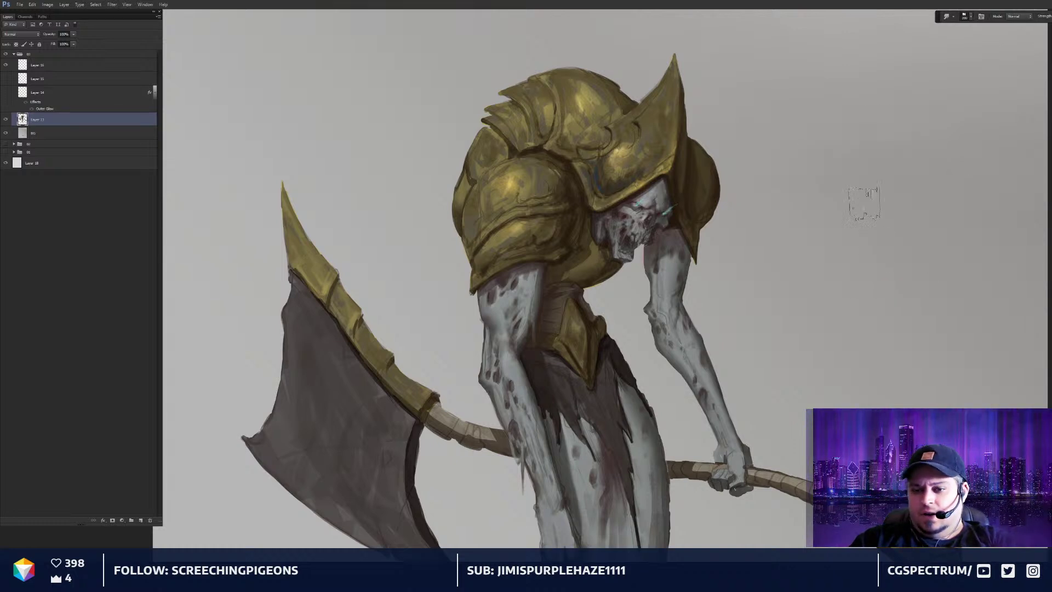
Paint a grey ring in the opposite direction with a textured outer edge and crisp inner edge, and undo it
key(b)
mouse_move(829, 159)
mouse_down()
mouse_move(905, 169)
mouse_move(910, 225)
mouse_move(866, 259)
mouse_move(821, 237)
mouse_move(814, 197)
mouse_move(909, 142)
mouse_up()
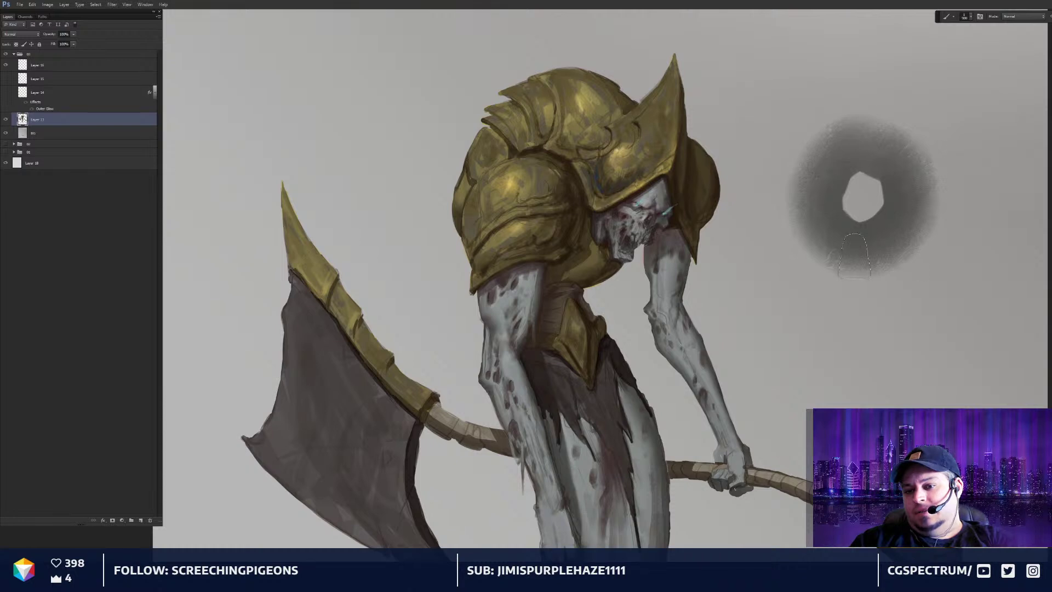
key(ctrl+alt+z)
key(ctrl+alt+z)
key(ctrl+alt+z)
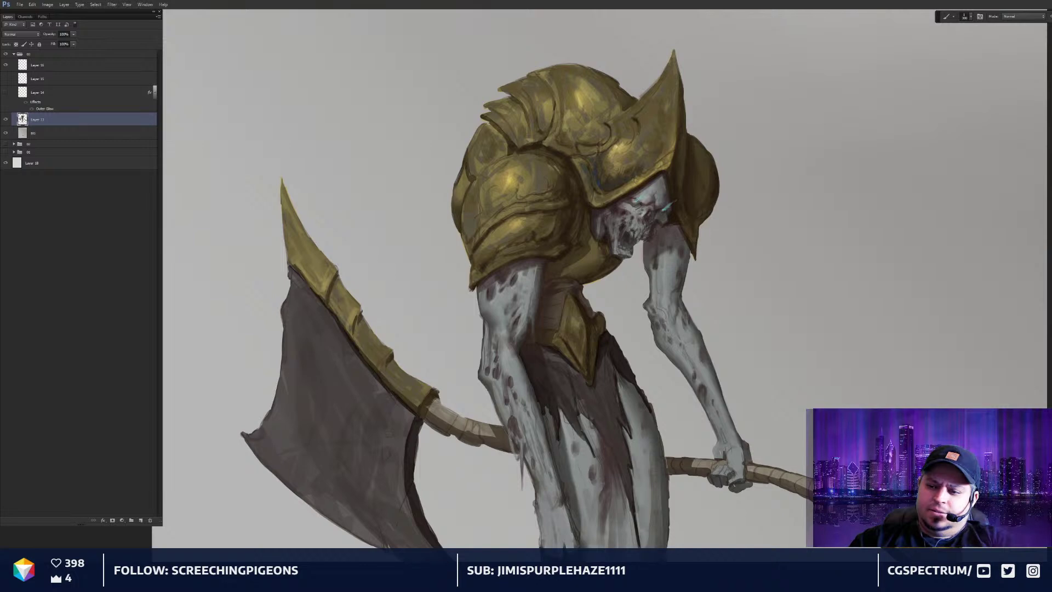
Paint a tapered dark stroke and several short chiselled marks on the background to show a flat brush
drag(771, 240, 865, 177)
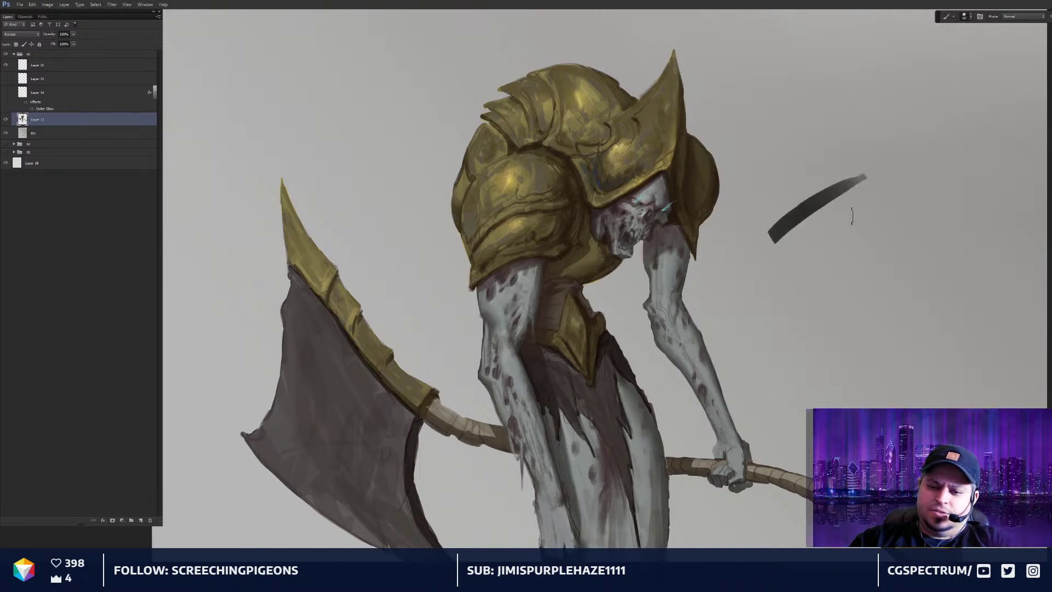
drag(817, 241, 839, 230)
drag(841, 233, 868, 226)
mouse_move(852, 248)
mouse_down()
mouse_move(841, 260)
mouse_move(849, 288)
mouse_up()
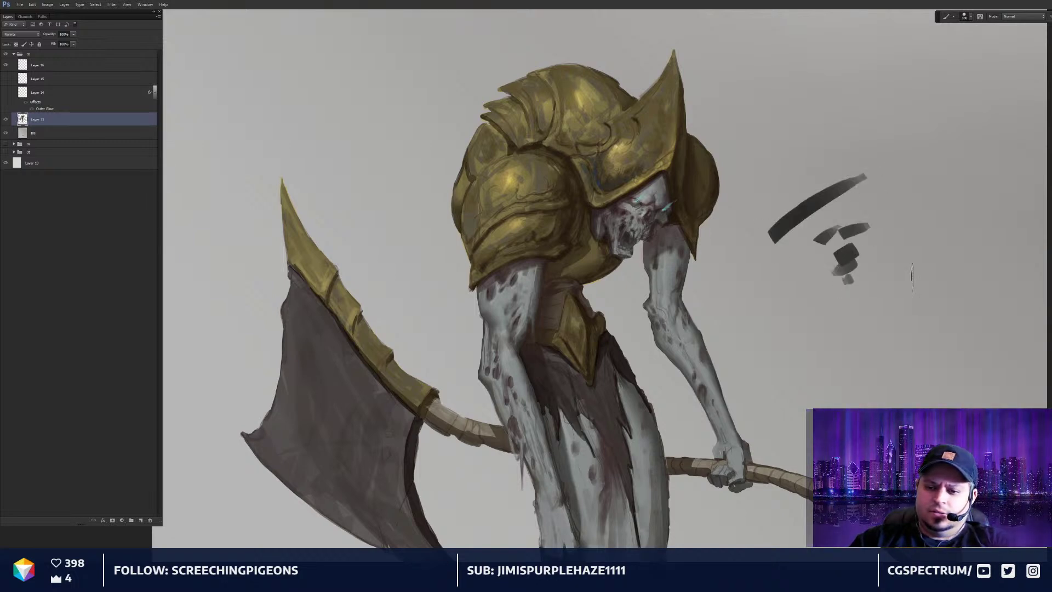
mouse_move(910, 262)
mouse_down()
mouse_move(861, 339)
mouse_move(952, 307)
mouse_move(907, 277)
mouse_move(911, 304)
mouse_up()
Sketch a rough oval head with facial guidelines, neck and shoulders on the background beside the figure
drag(886, 249, 893, 394)
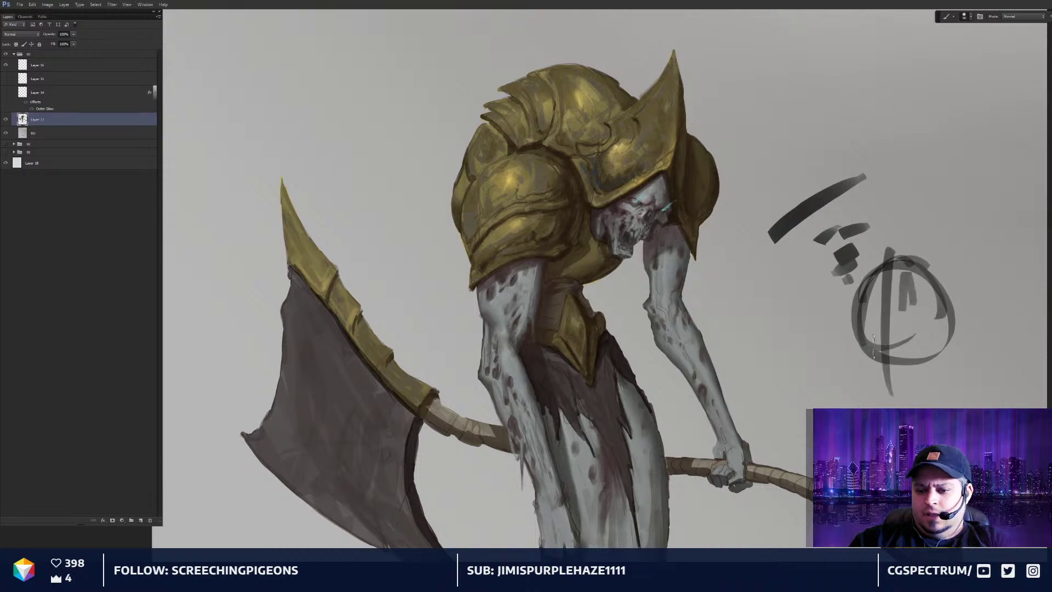
mouse_move(871, 293)
mouse_down()
mouse_move(861, 384)
mouse_move(895, 393)
mouse_move(941, 341)
mouse_move(899, 262)
mouse_move(863, 307)
mouse_move(877, 332)
mouse_move(958, 318)
mouse_up()
mouse_move(954, 315)
mouse_down()
mouse_move(923, 334)
mouse_move(932, 395)
mouse_move(887, 397)
mouse_move(927, 367)
mouse_move(942, 392)
mouse_move(981, 392)
mouse_up()
drag(833, 418, 868, 402)
drag(977, 393, 998, 388)
key([)
mouse_move(928, 315)
mouse_down()
mouse_move(914, 275)
mouse_move(889, 271)
mouse_move(907, 274)
mouse_move(881, 280)
mouse_move(894, 309)
mouse_up()
drag(896, 307, 899, 355)
mouse_move(932, 280)
mouse_down()
mouse_move(920, 248)
mouse_move(932, 313)
mouse_up()
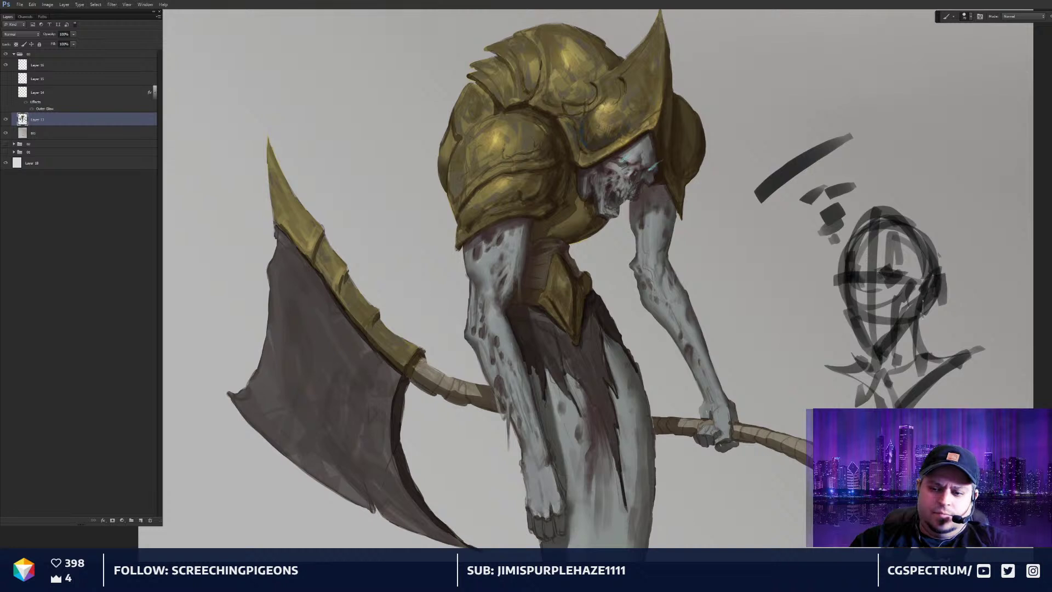
Add dark strokes around the sketched head for the face contour and long hair on both sides
drag(927, 247, 926, 282)
drag(864, 232, 852, 272)
drag(888, 208, 844, 285)
drag(843, 230, 830, 345)
drag(823, 335, 863, 364)
mouse_move(873, 207)
mouse_down()
mouse_move(848, 253)
mouse_move(916, 202)
mouse_up()
mouse_move(915, 211)
mouse_down()
mouse_move(941, 266)
mouse_move(939, 351)
mouse_up()
mouse_move(918, 301)
mouse_down()
mouse_move(962, 332)
mouse_move(924, 326)
mouse_up()
Erase the sketched head and the test strokes from the background using an enlarged eraser
key(e)
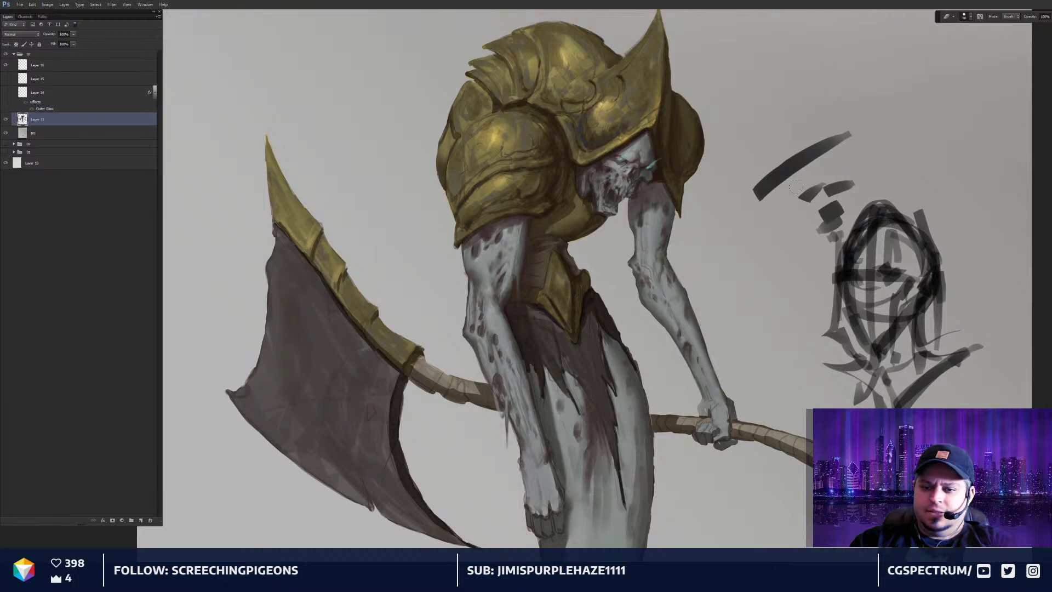
key(bracketright)
key(bracketright)
key(bracketright)
key(bracketright)
key(bracketright)
key(bracketright)
key(bracketright)
key(bracketright)
key(bracketright)
mouse_move(833, 148)
mouse_down()
mouse_move(776, 183)
mouse_move(855, 233)
mouse_move(863, 359)
mouse_move(889, 383)
mouse_up()
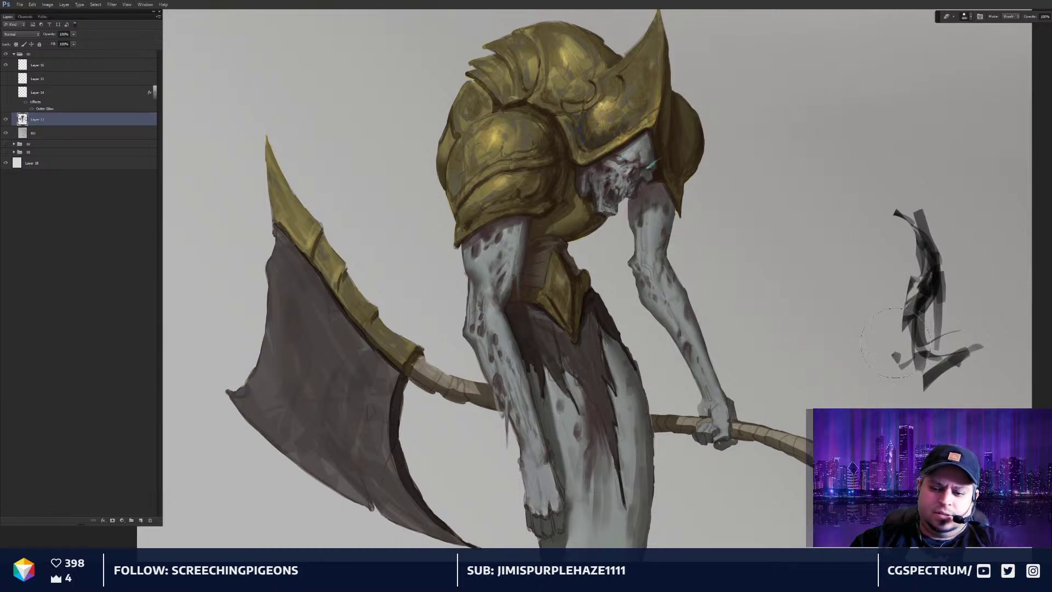
drag(896, 343, 958, 272)
Review the full figure and examine the skull face under the helmet up close
key(b)
drag(842, 294, 891, 265)
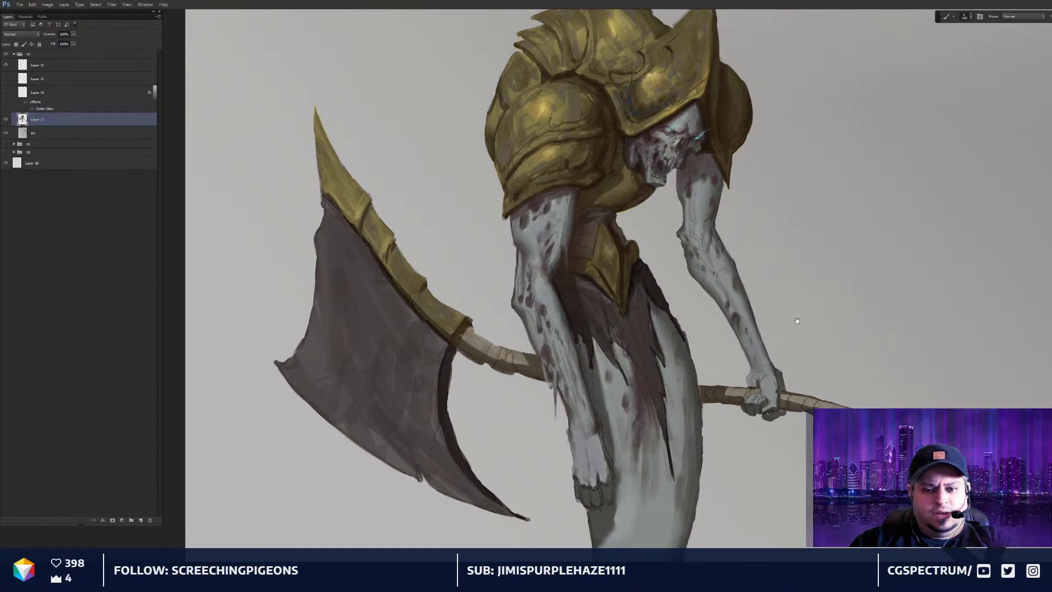
drag(797, 322, 815, 281)
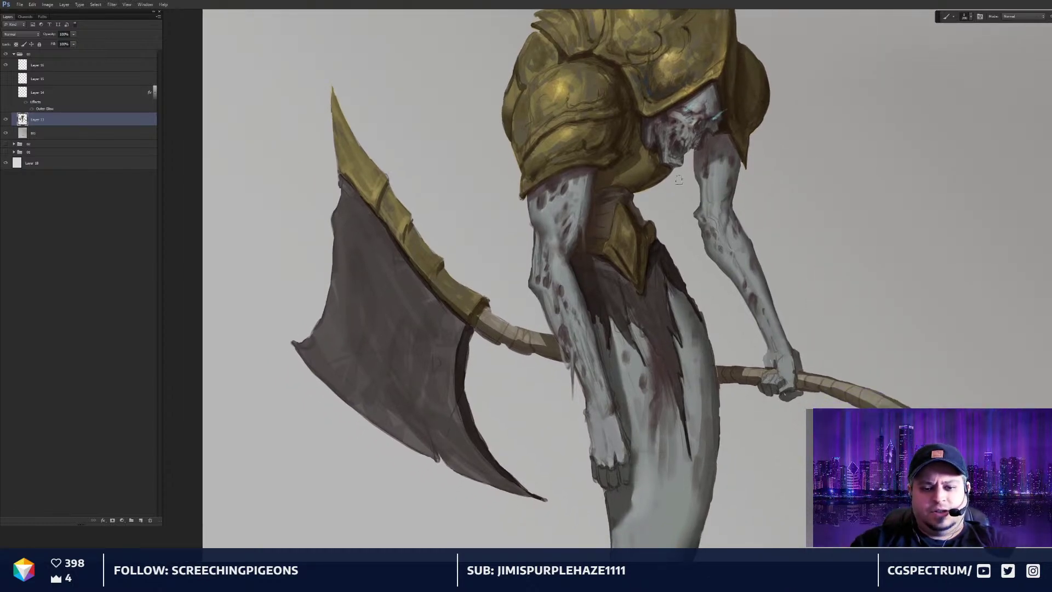
scroll(704, 333, down, 2)
drag(703, 355, 701, 352)
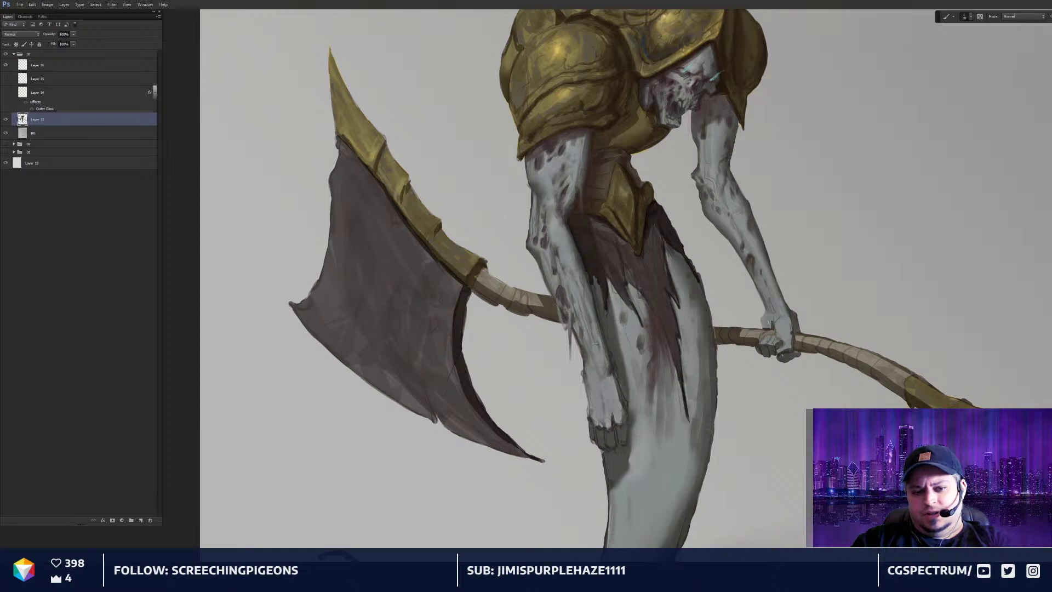
key(ctrl+0)
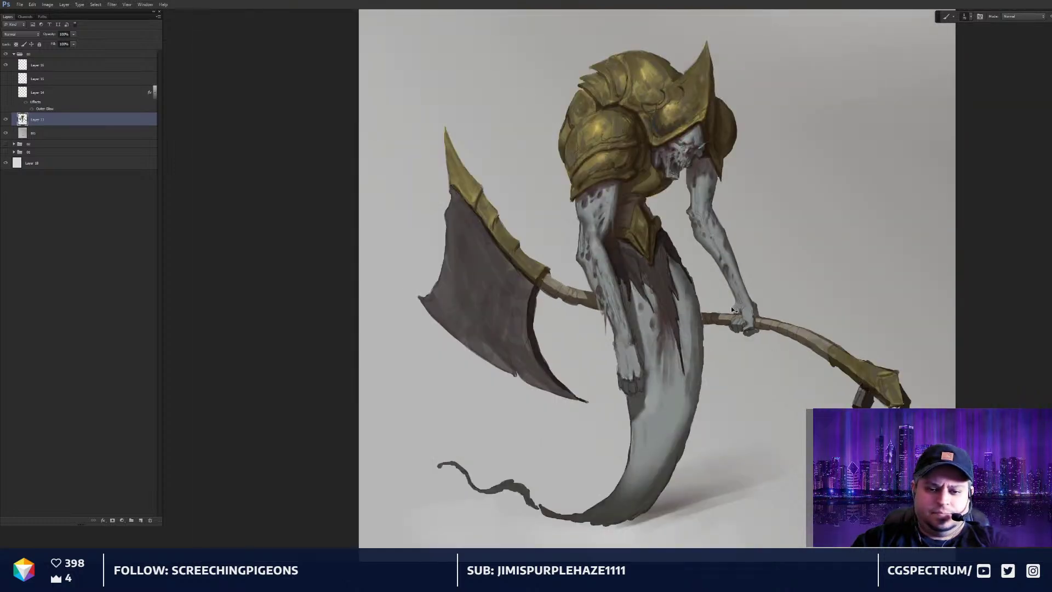
scroll(692, 278, up, 2)
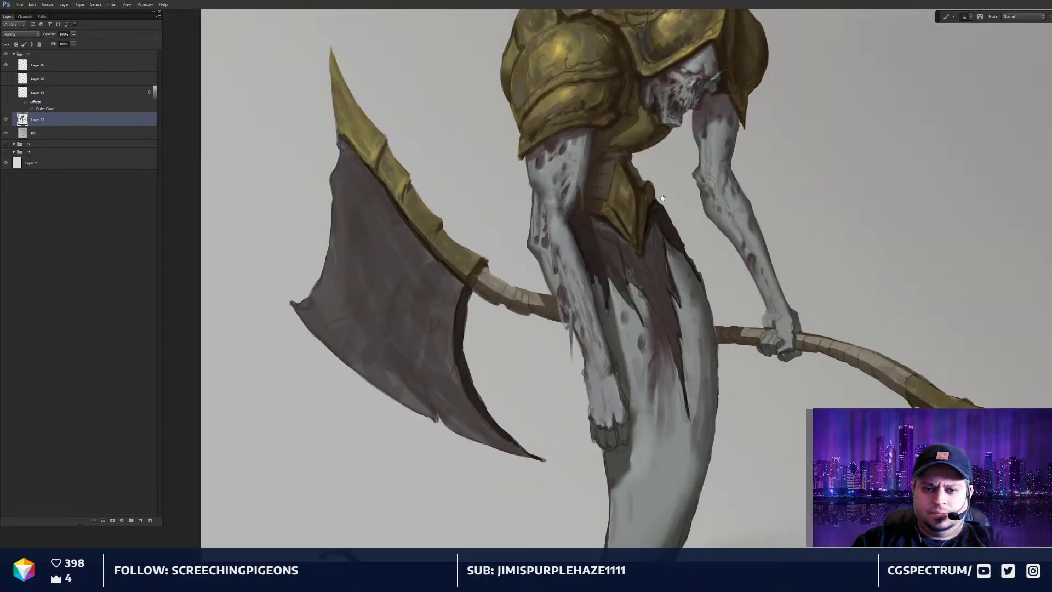
drag(647, 128, 654, 313)
key(ctrl+plus)
key(ctrl+plus)
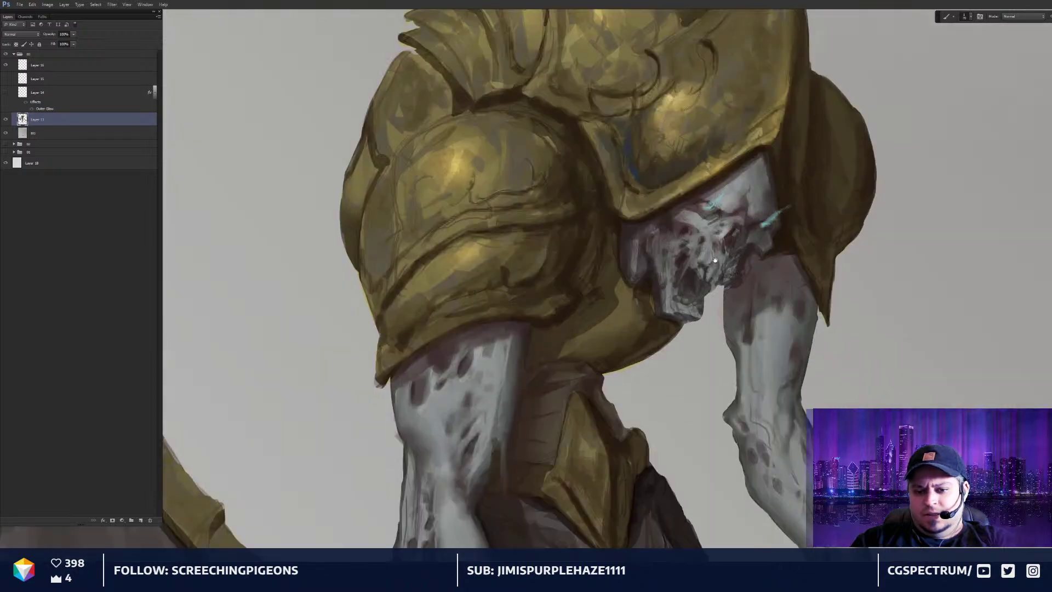
scroll(715, 260, up, 2)
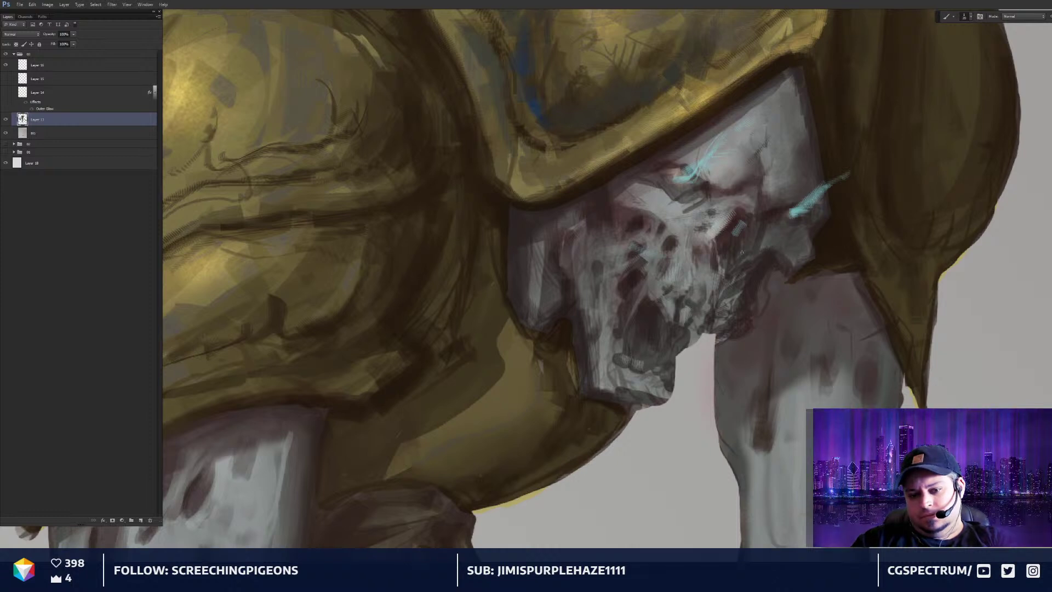
Hide the layer with the teal eye glow and darken the shadowed side of the face beneath the helmet rim
click(5, 64)
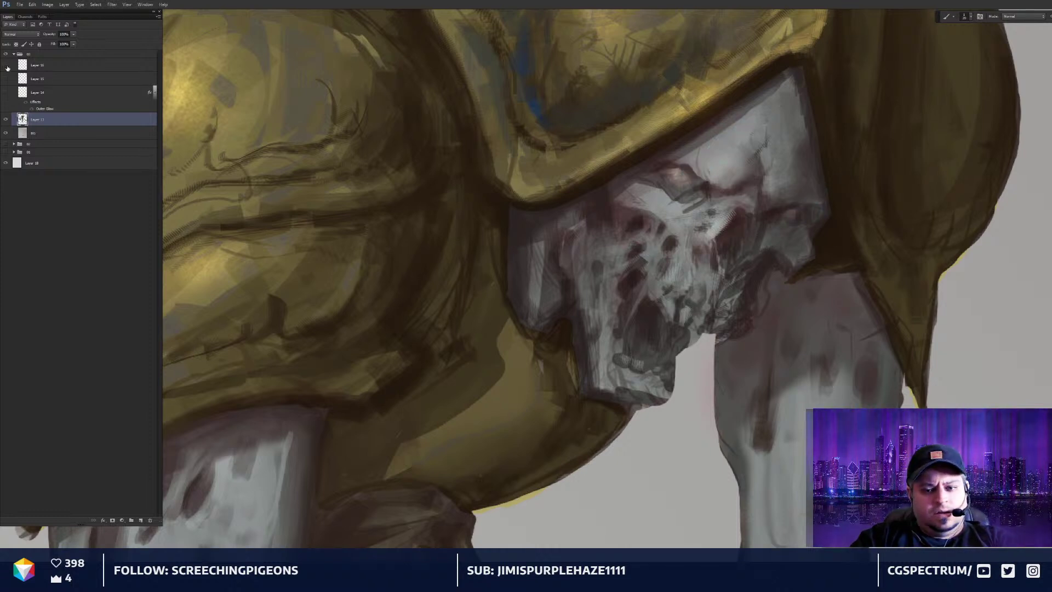
drag(643, 231, 648, 241)
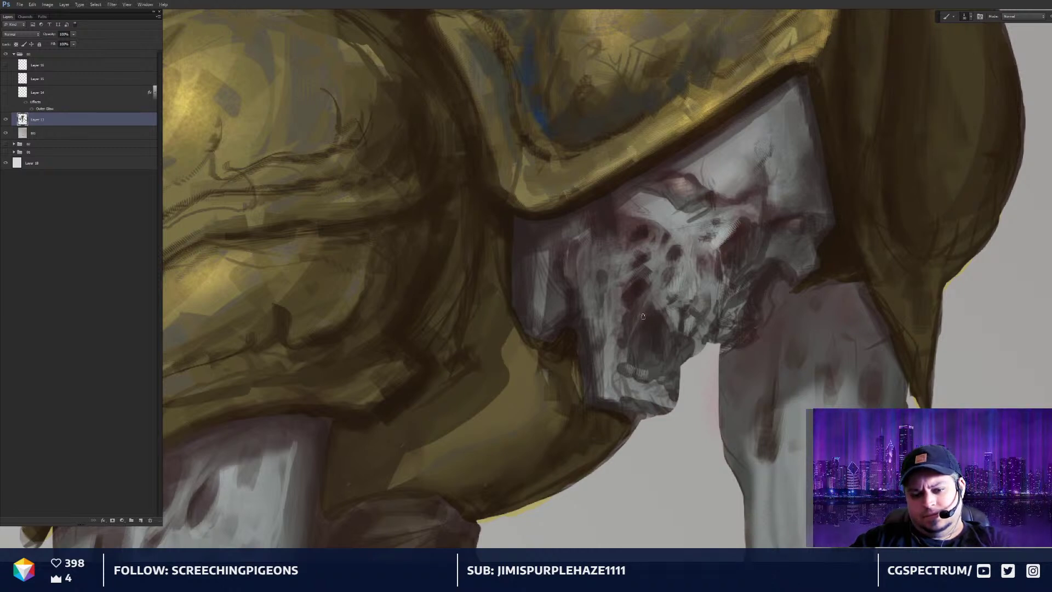
scroll(644, 316, down, 3)
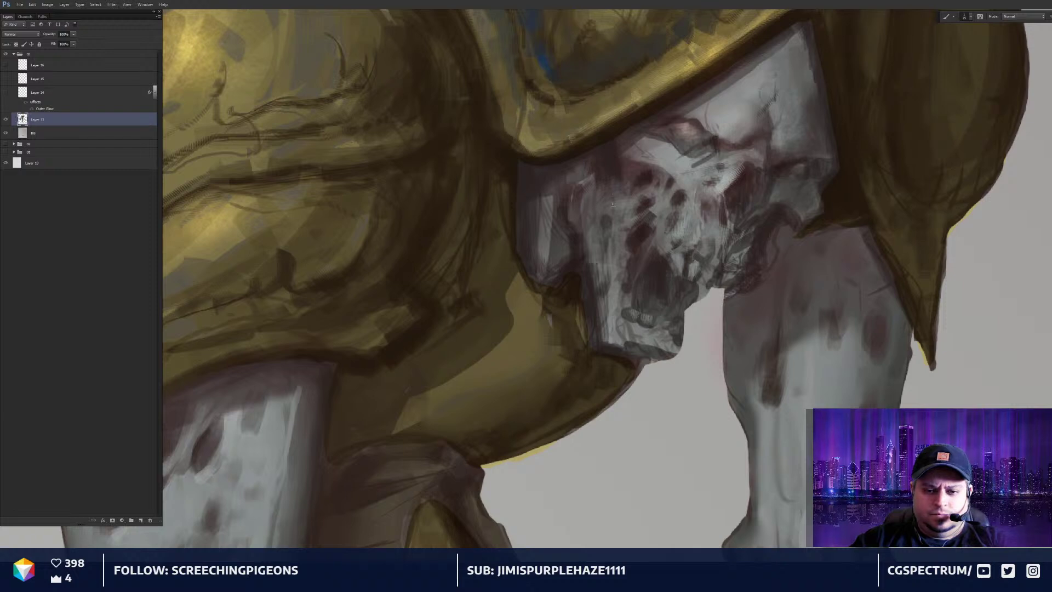
mouse_move(596, 246)
mouse_down()
mouse_move(607, 266)
mouse_move(574, 224)
mouse_up()
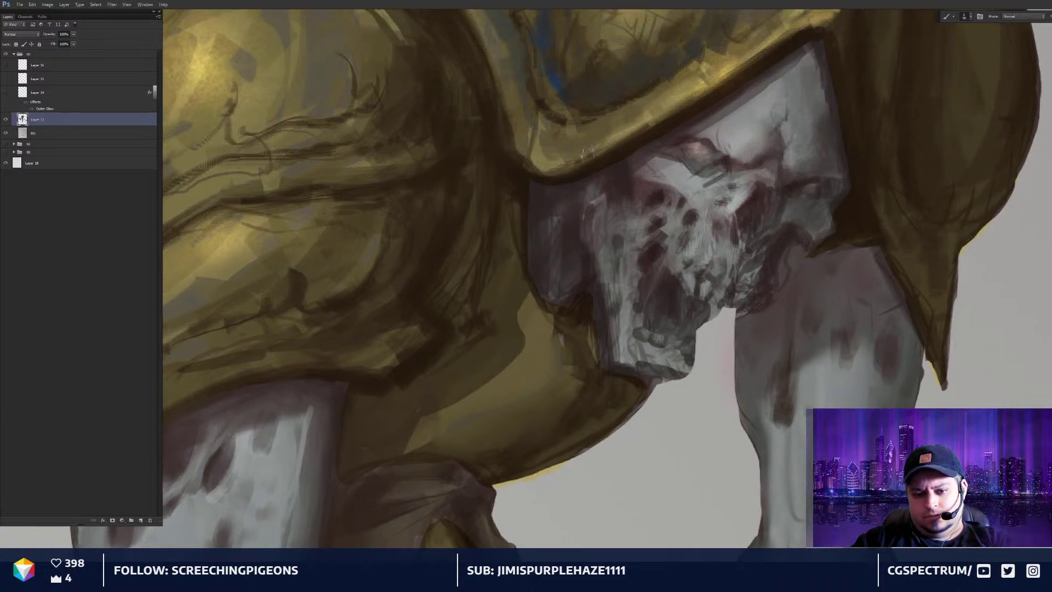
key(ctrl+minus)
key(ctrl+minus)
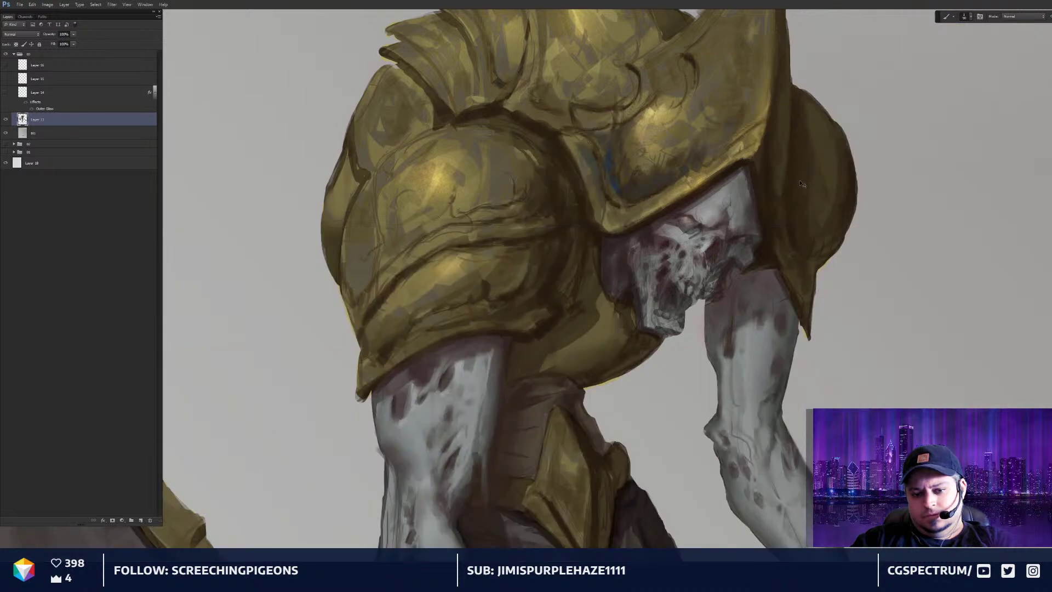
Refine the skull's forehead and temple with blended shading and dark crack lines beneath the helmet rim
key(ctrl+plus)
key(ctrl+plus)
mouse_move(696, 172)
mouse_down()
mouse_move(675, 240)
mouse_move(707, 250)
mouse_up()
key(r)
click(1049, 115)
key(b)
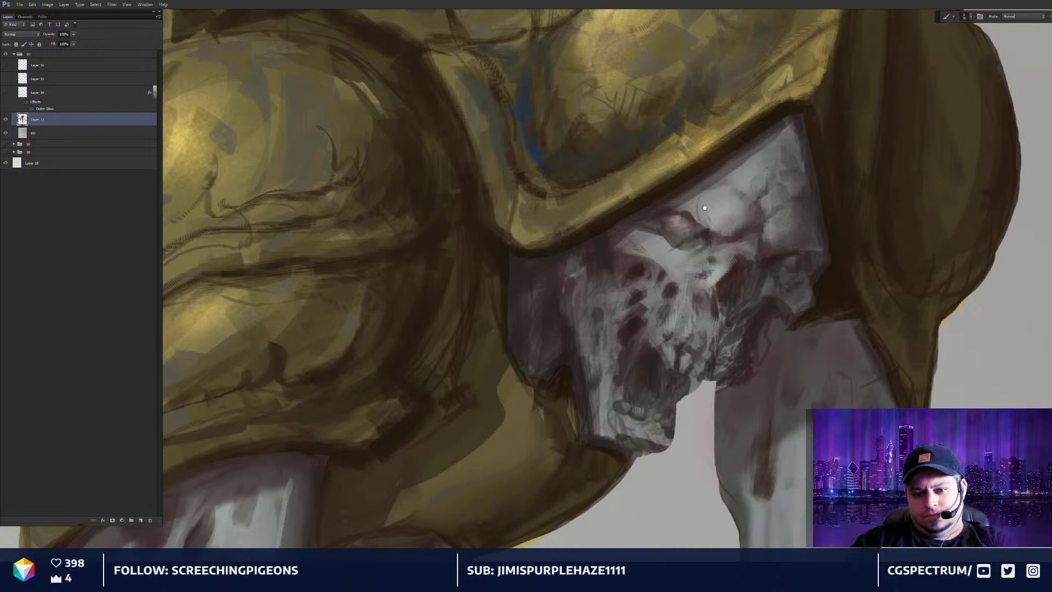
drag(705, 208, 672, 218)
drag(767, 201, 768, 200)
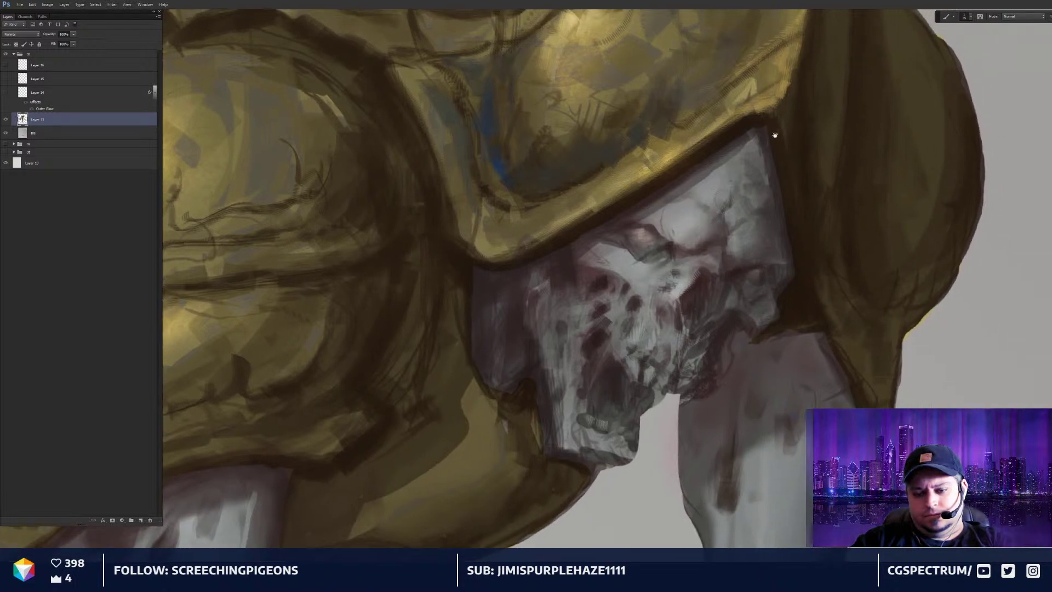
drag(771, 316, 789, 292)
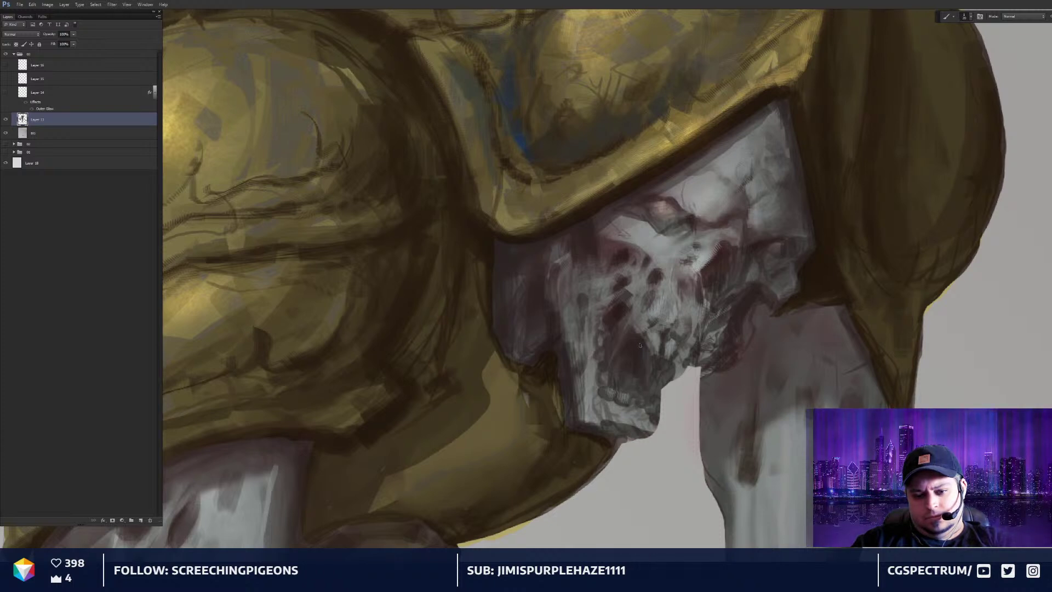
Define the lower teeth and paint the inside of the skull's mouth with a dark reddish tone
drag(621, 360, 671, 338)
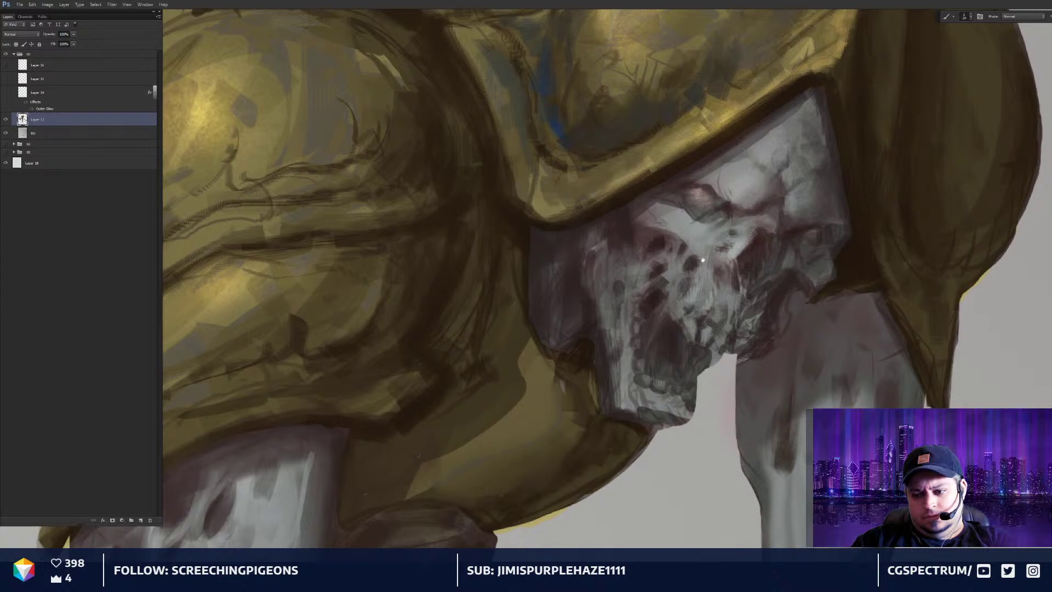
key(F6)
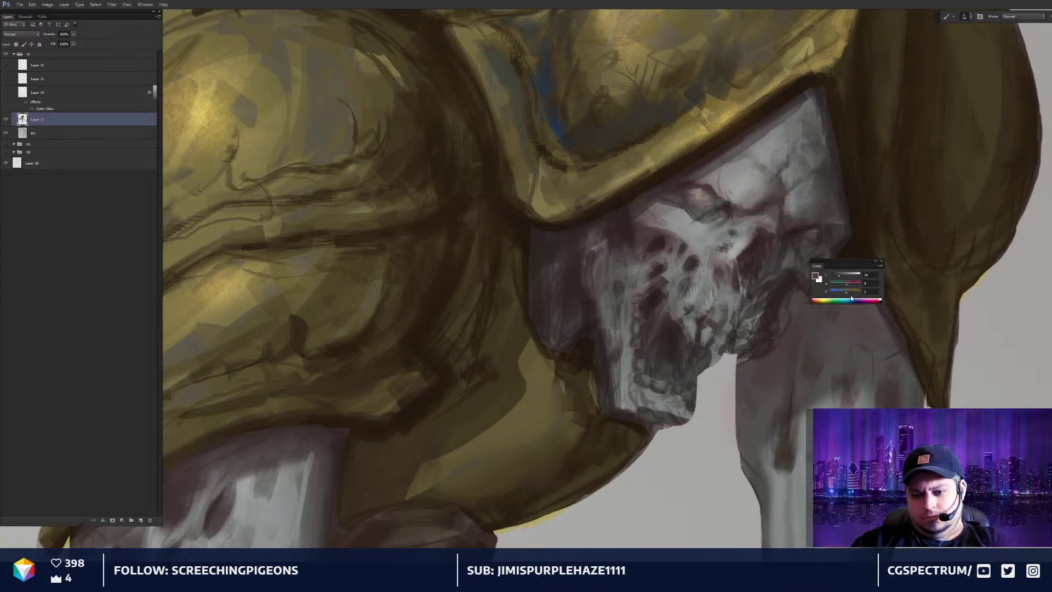
key(])
key(])
key(])
drag(662, 335, 666, 345)
alt+click(667, 338)
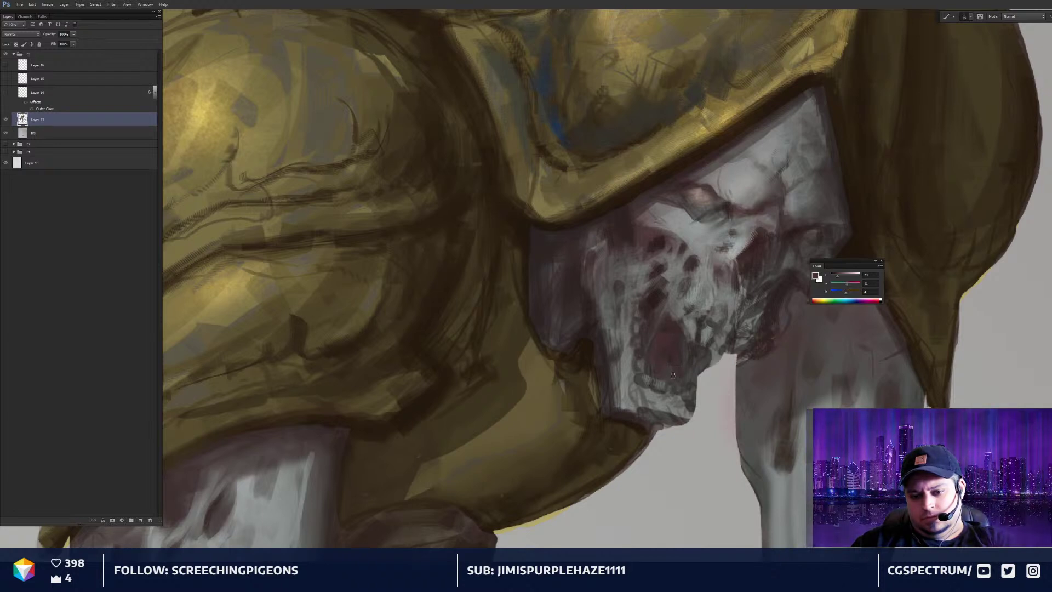
Deepen the dark reddish interior of the skull's mouth and refine the shading along the cheek and side of the face
alt+click(663, 257)
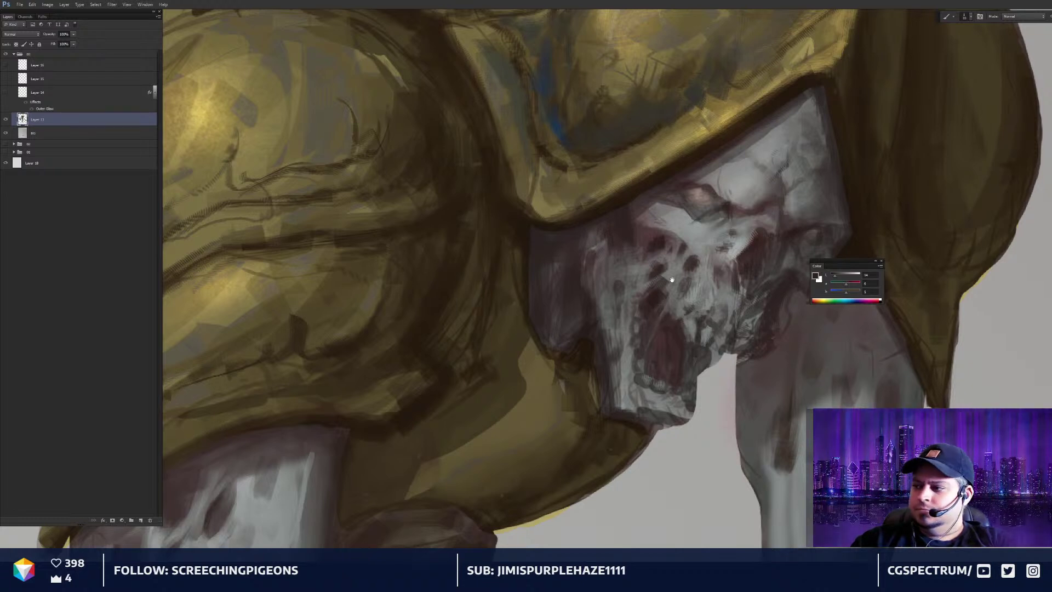
drag(719, 312, 719, 316)
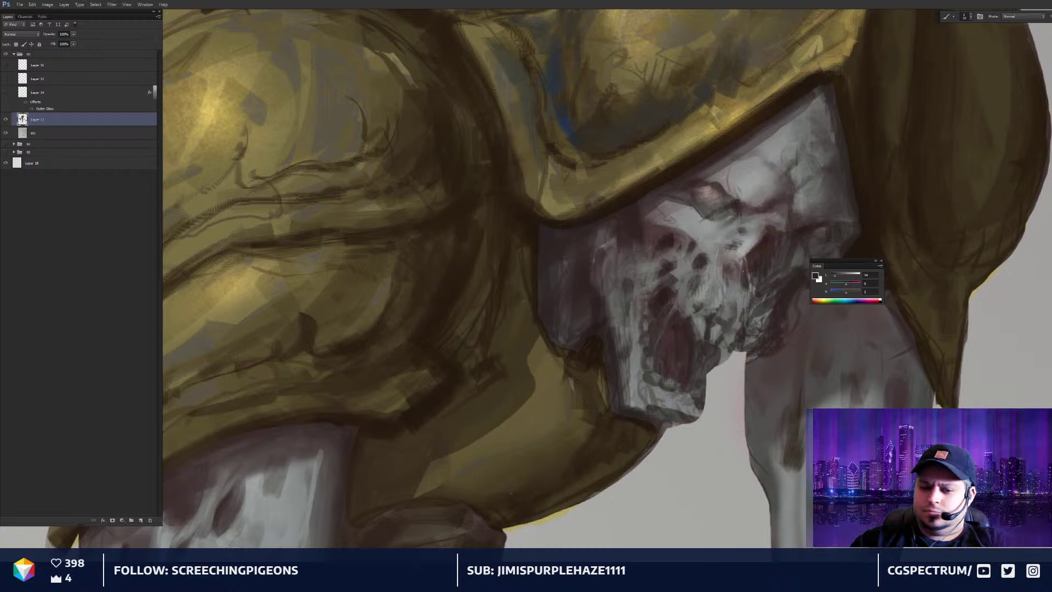
drag(646, 297, 654, 295)
key(])
key(])
key(])
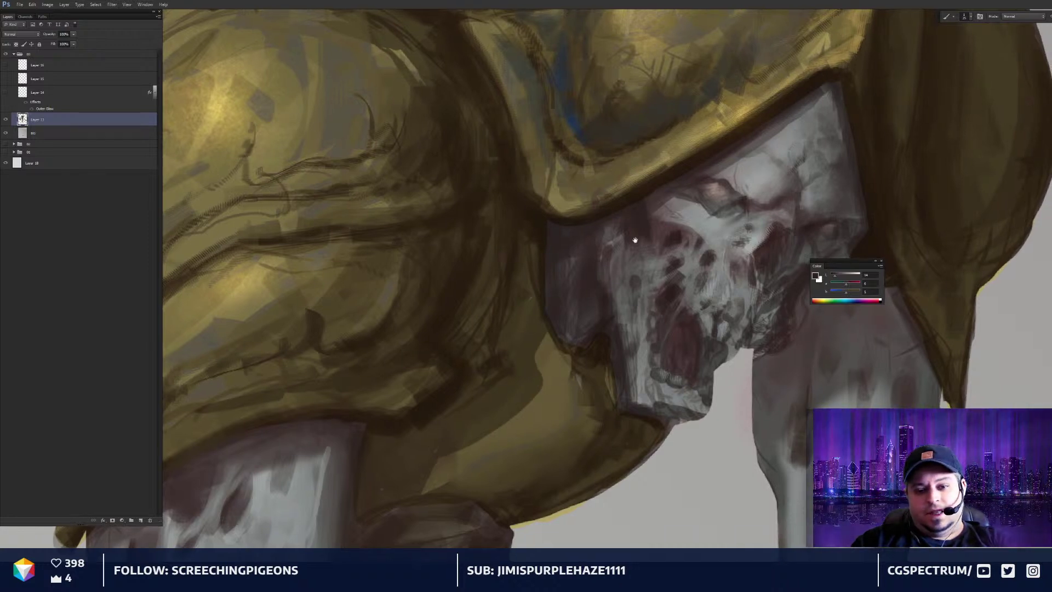
drag(665, 244, 605, 247)
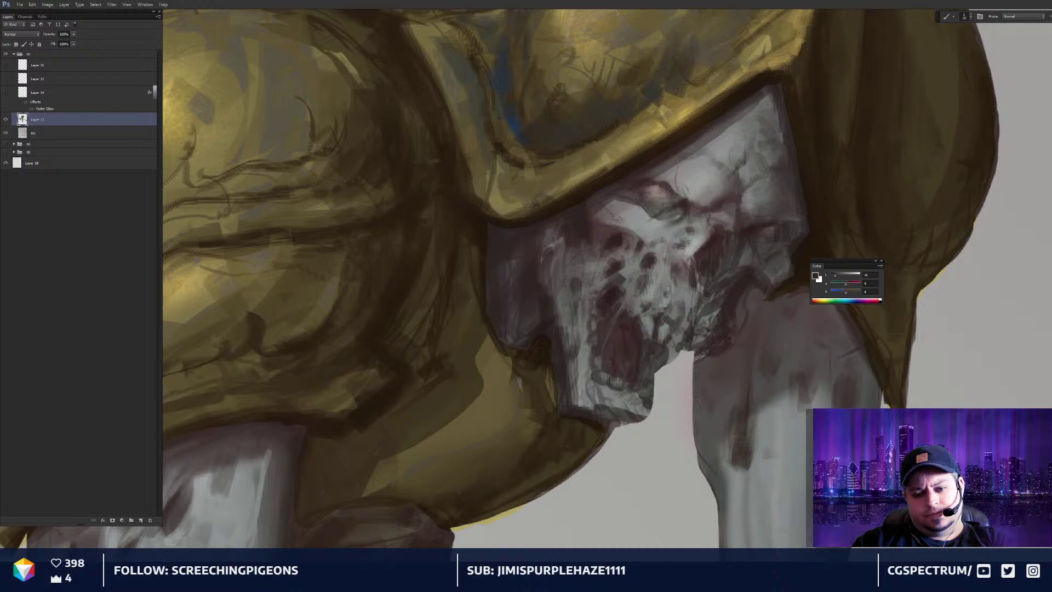
Paint a pale, bright eye in the skull's near socket and darken the rim around it
key(ctrl+minus)
key(ctrl+minus)
drag(654, 323, 652, 322)
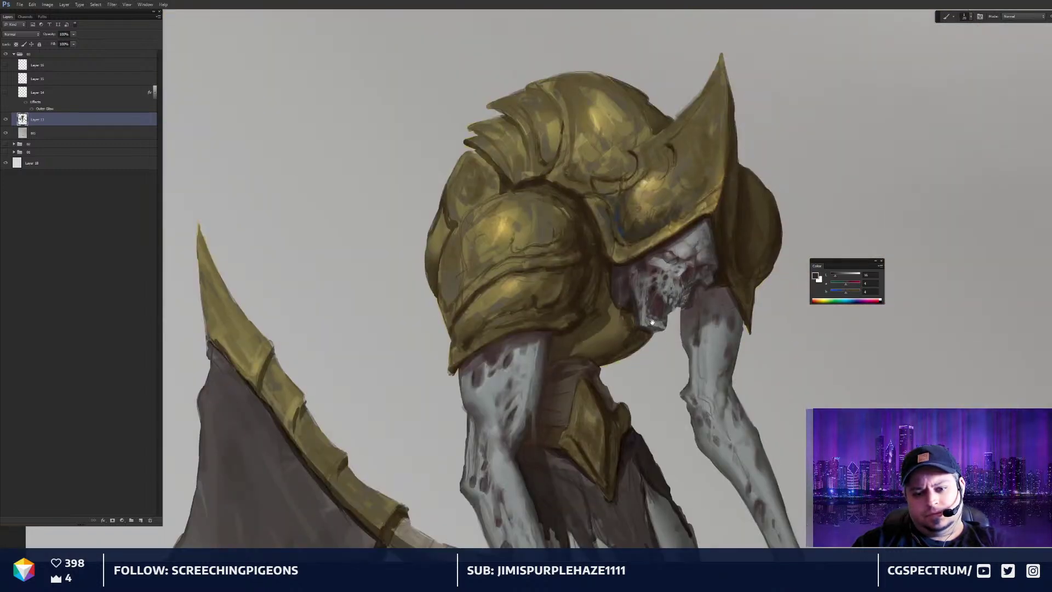
scroll(739, 314, up, 2)
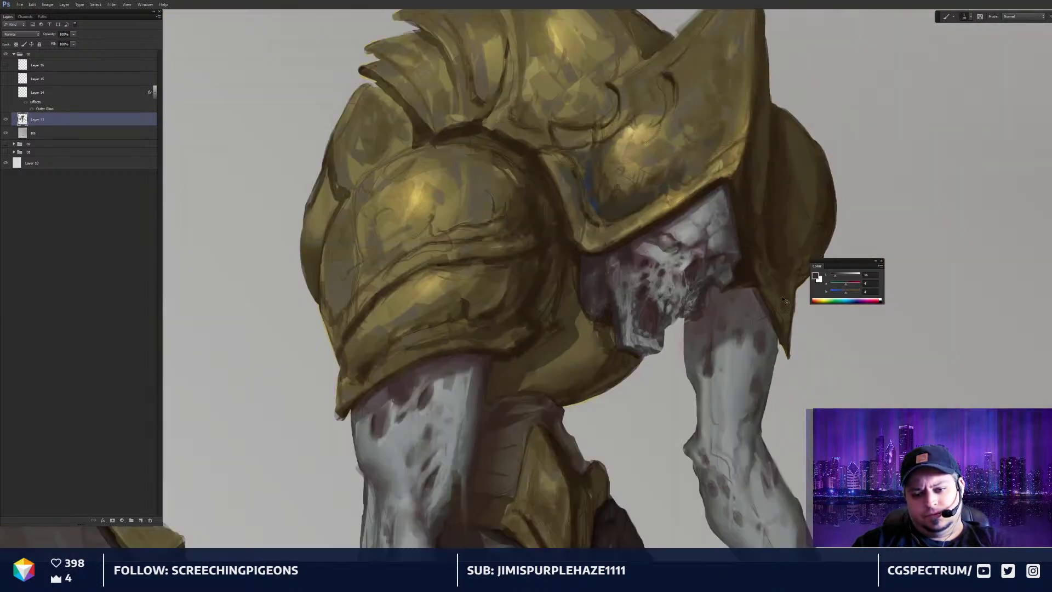
scroll(699, 218, up, 3)
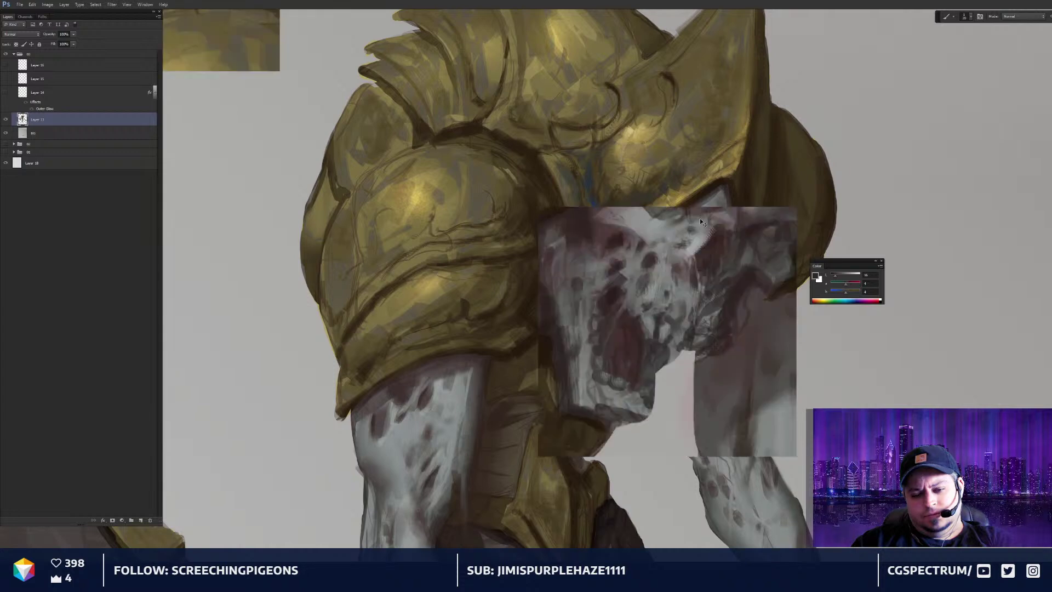
key(bracketright)
key(bracketright)
mouse_move(656, 177)
mouse_down()
mouse_move(684, 199)
mouse_move(669, 183)
mouse_move(694, 224)
mouse_move(676, 185)
mouse_move(712, 234)
mouse_move(690, 203)
mouse_move(729, 201)
mouse_move(686, 198)
mouse_up()
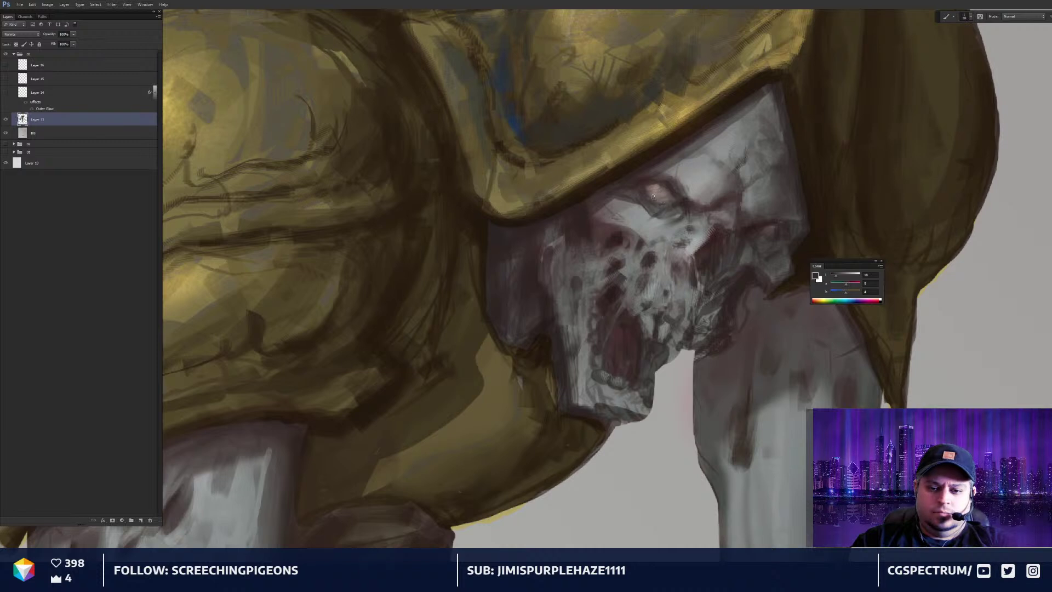
key(x)
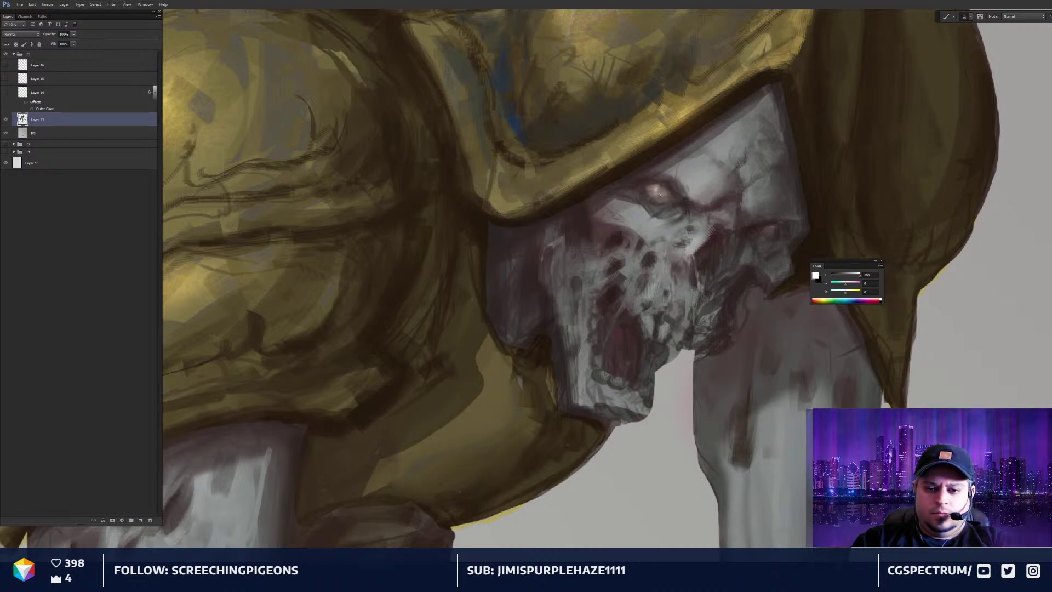
drag(678, 223, 679, 222)
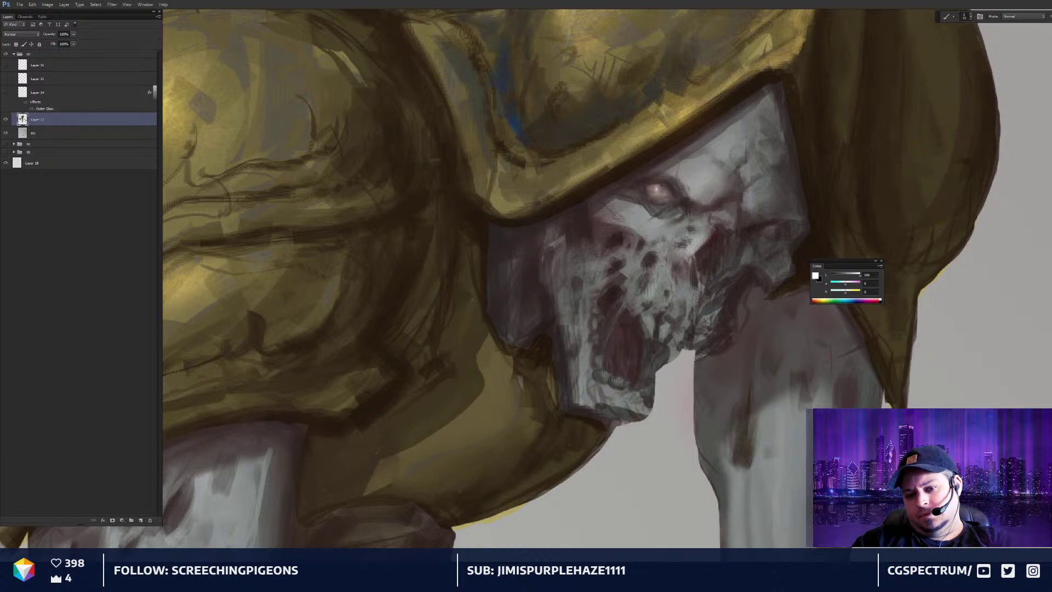
Smudge the paint around the teeth and clean up the lower edge of the jaw with sampled grey
key(r)
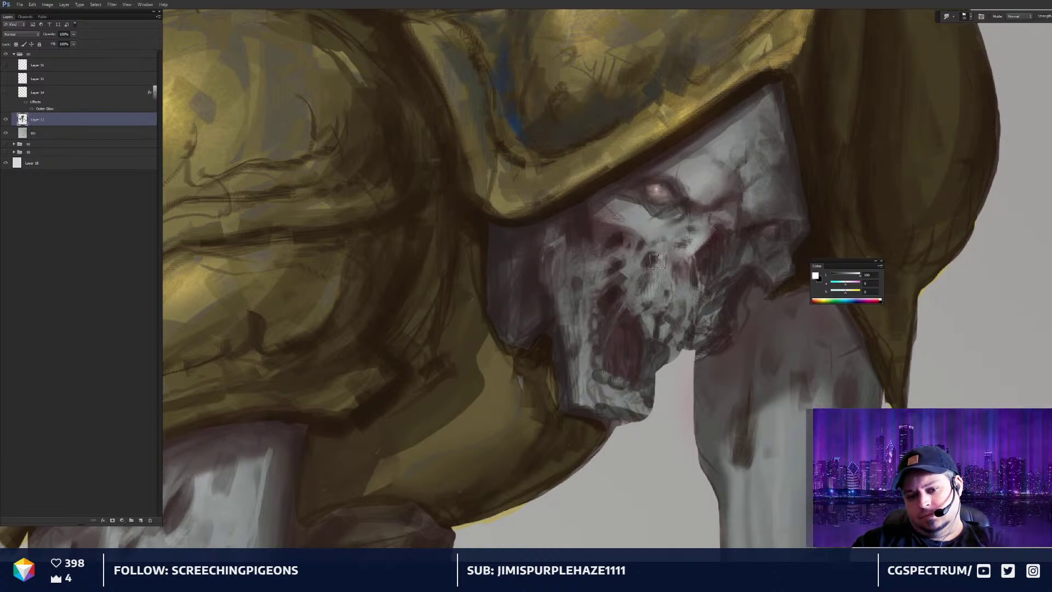
drag(719, 324, 723, 315)
key(b)
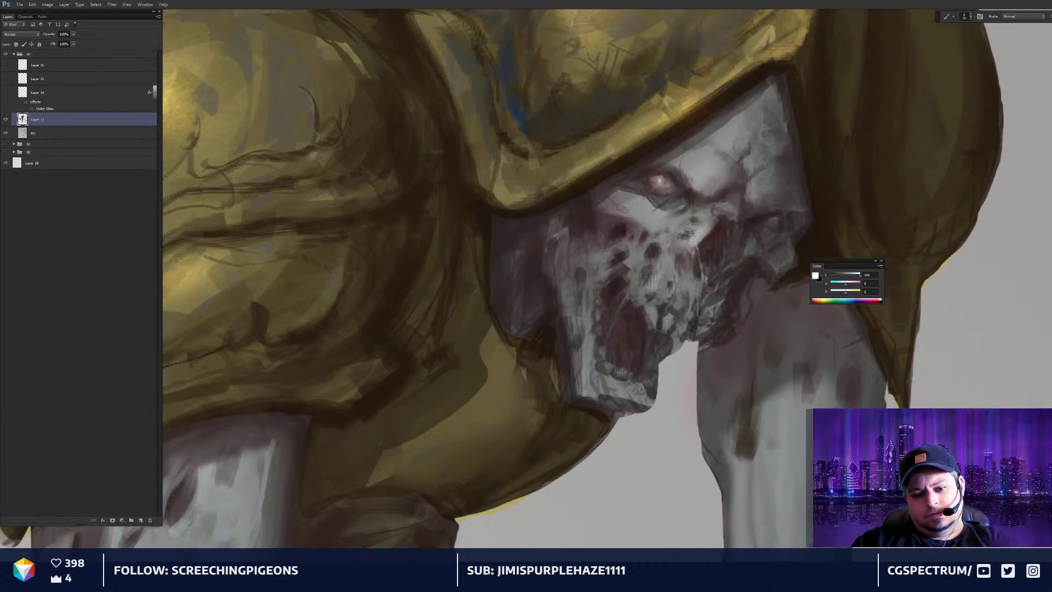
drag(640, 388, 681, 349)
alt+click(678, 349)
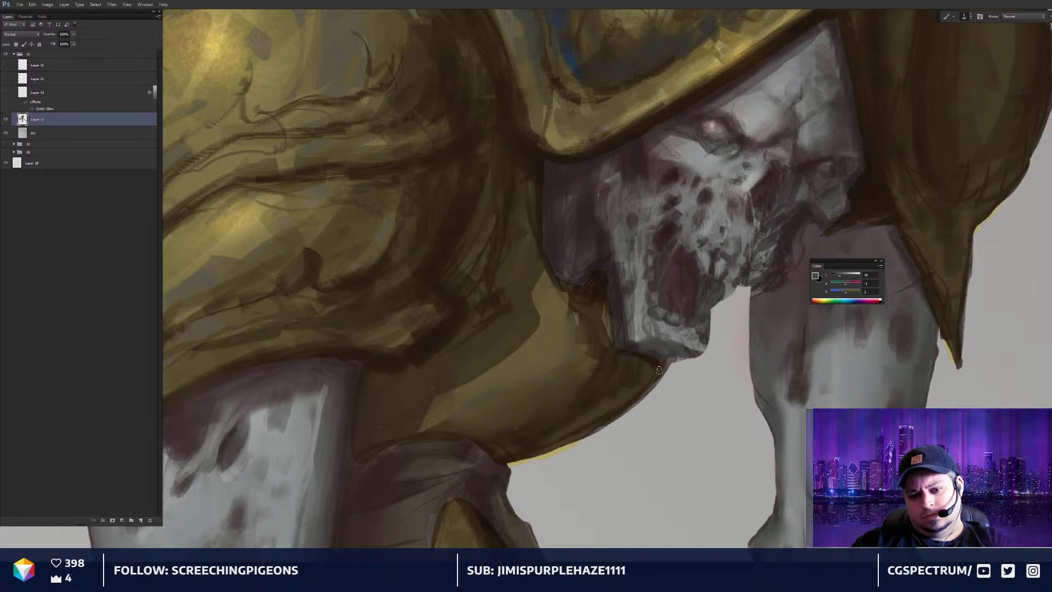
Darken the edge of the armour collar behind the jaw with sampled dark tones
alt+click(600, 306)
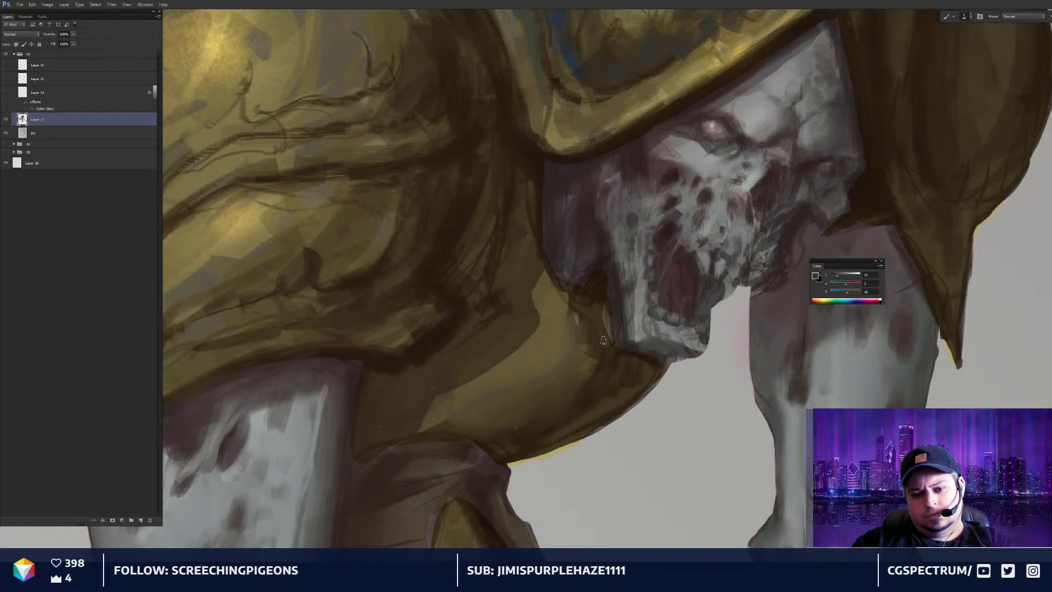
alt+click(597, 274)
drag(605, 324, 606, 313)
key(bracketright)
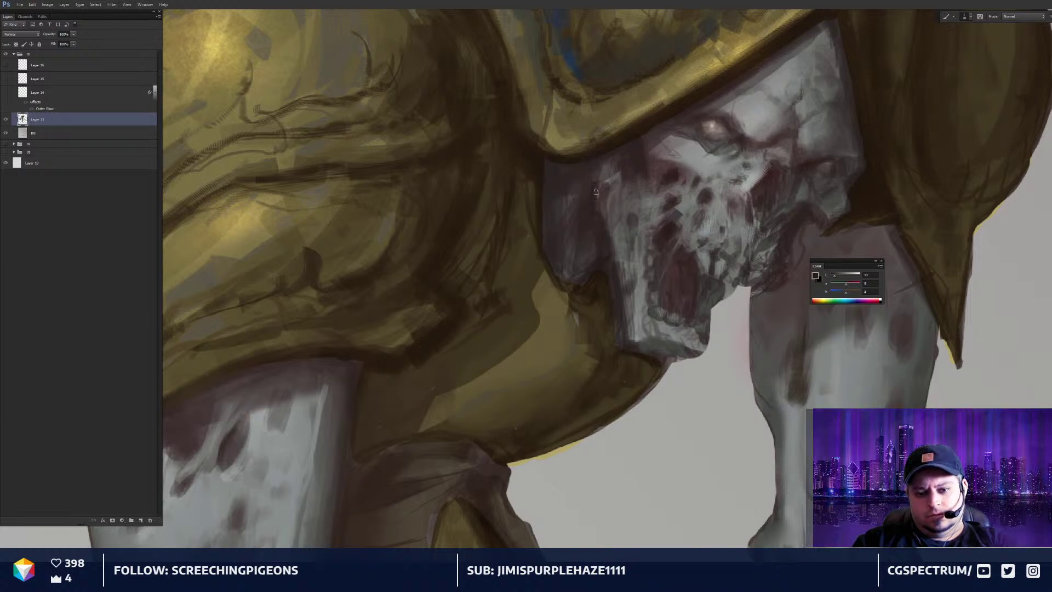
Paint dark dividing lines across the gold chest armour beneath the skull's jaw to split it into plates
scroll(596, 201, down, 6)
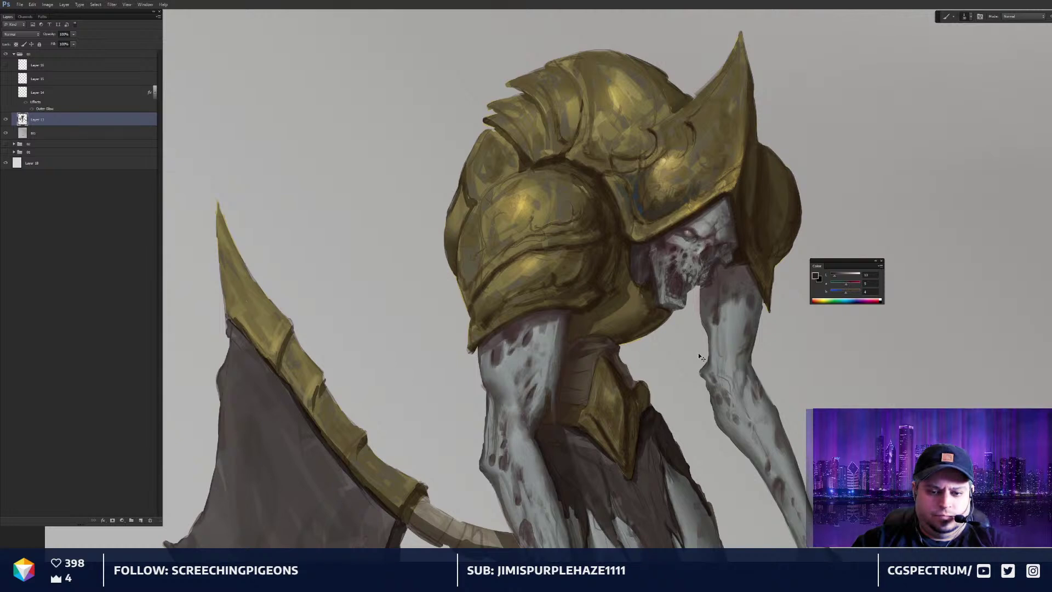
scroll(680, 296, up, 3)
alt+click(589, 165)
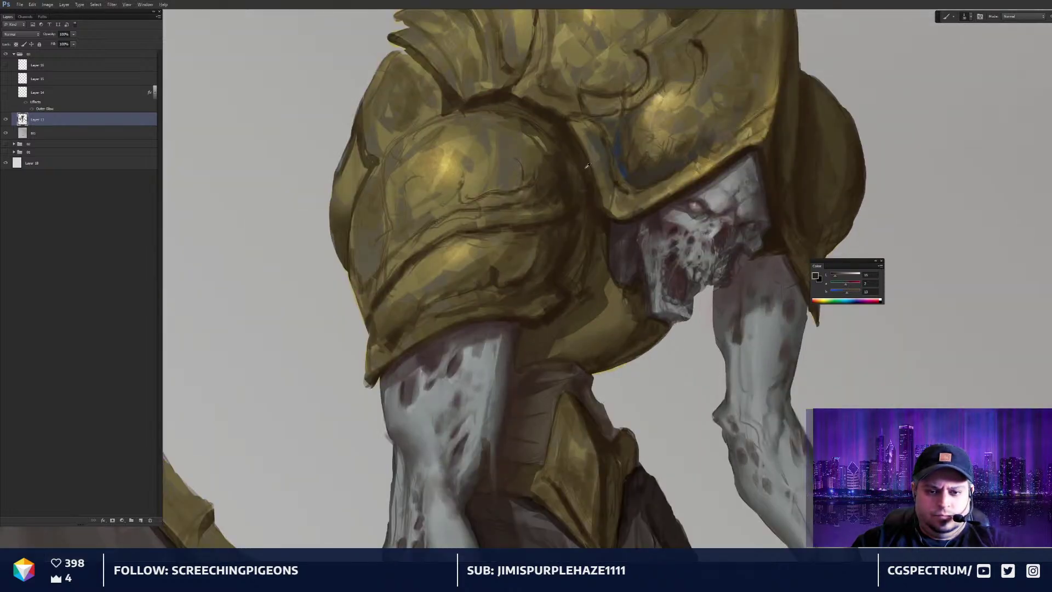
drag(625, 219, 674, 178)
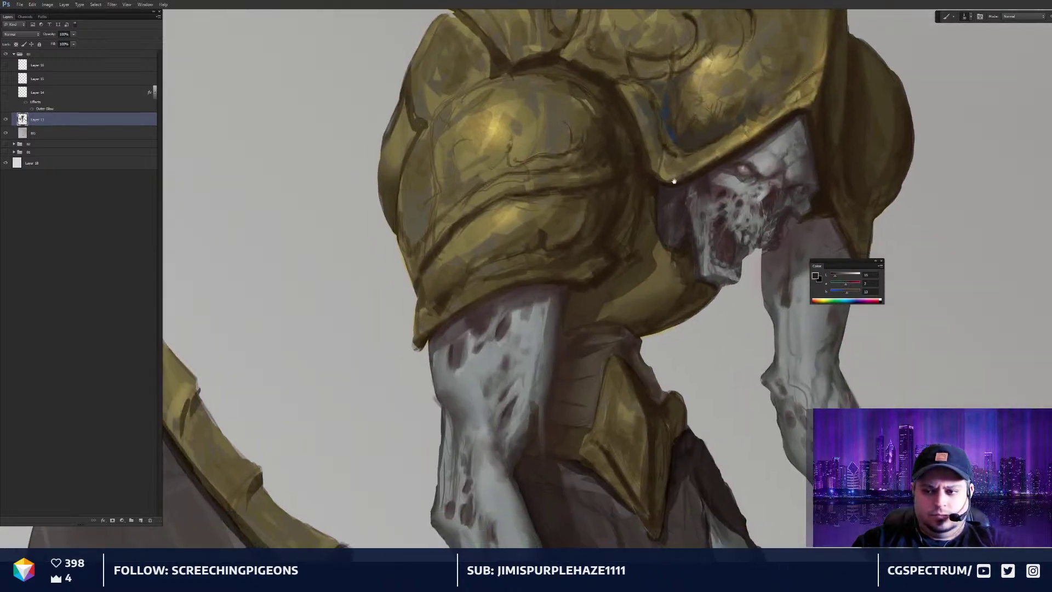
alt+click(790, 114)
key(bracketleft)
key(bracketleft)
key(bracketleft)
key(bracketleft)
key(bracketleft)
drag(629, 256, 644, 318)
mouse_move(597, 292)
mouse_down()
mouse_move(606, 323)
mouse_move(582, 324)
mouse_up()
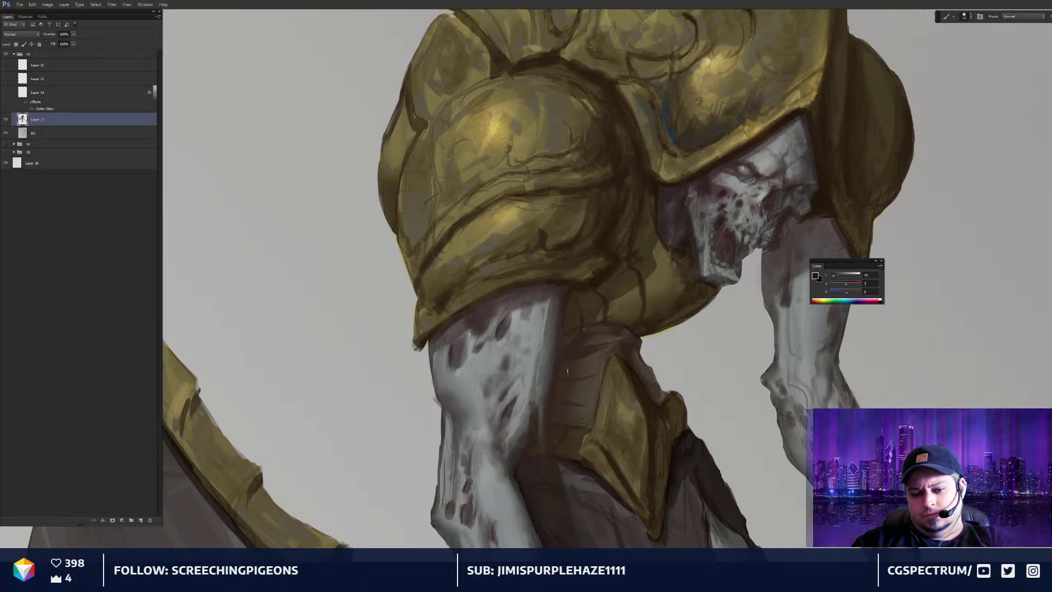
Add golden highlights beside the dividing lines on the chest armour and retouch the shadow next to the jaw
key(ctrl+minus)
key(ctrl+minus)
key(ctrl+plus)
key(ctrl+plus)
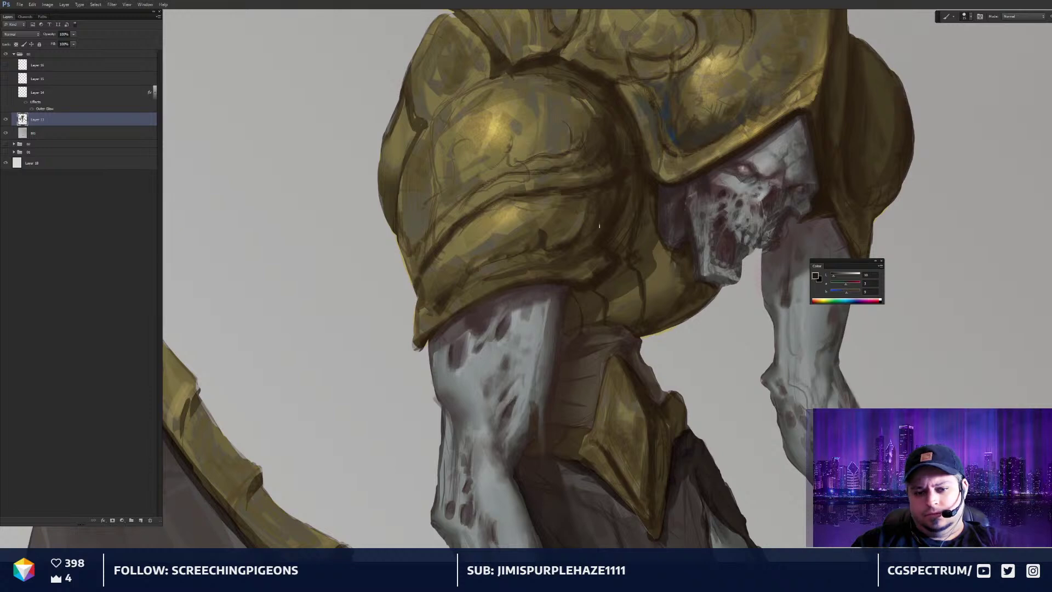
alt+click(721, 66)
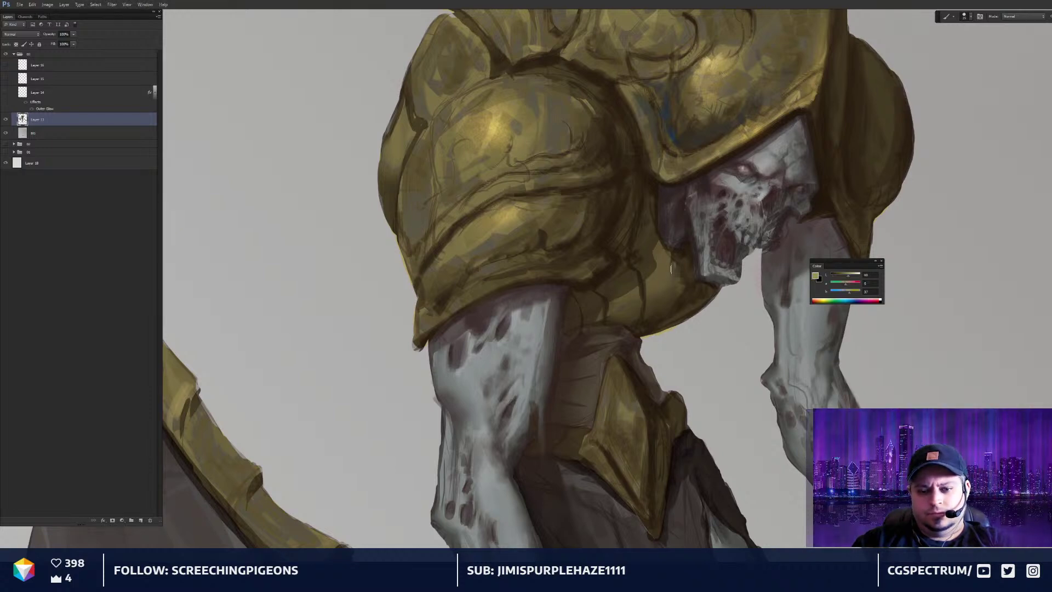
alt+click(667, 271)
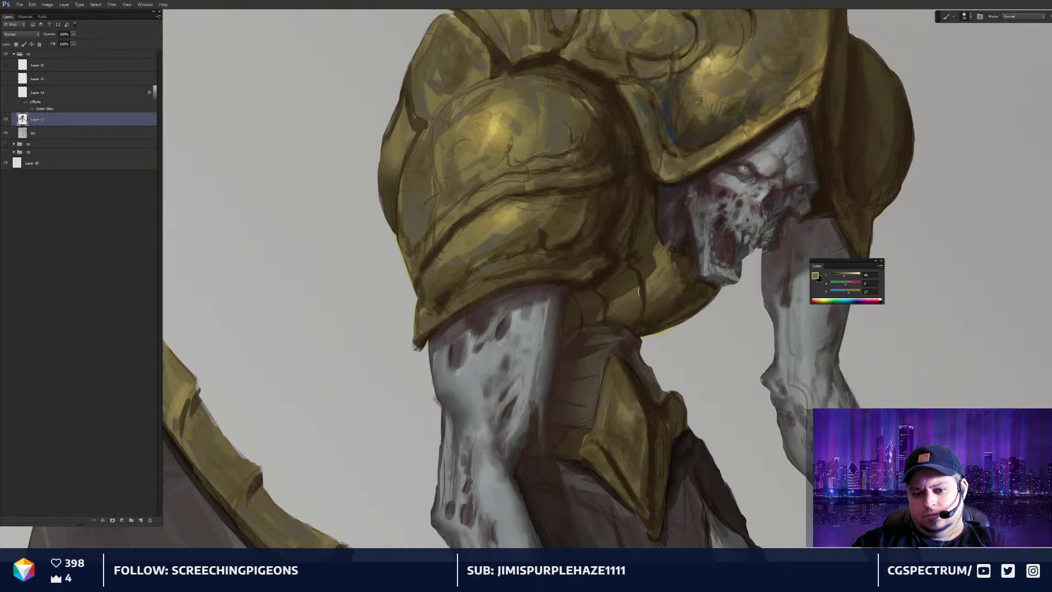
alt+click(675, 249)
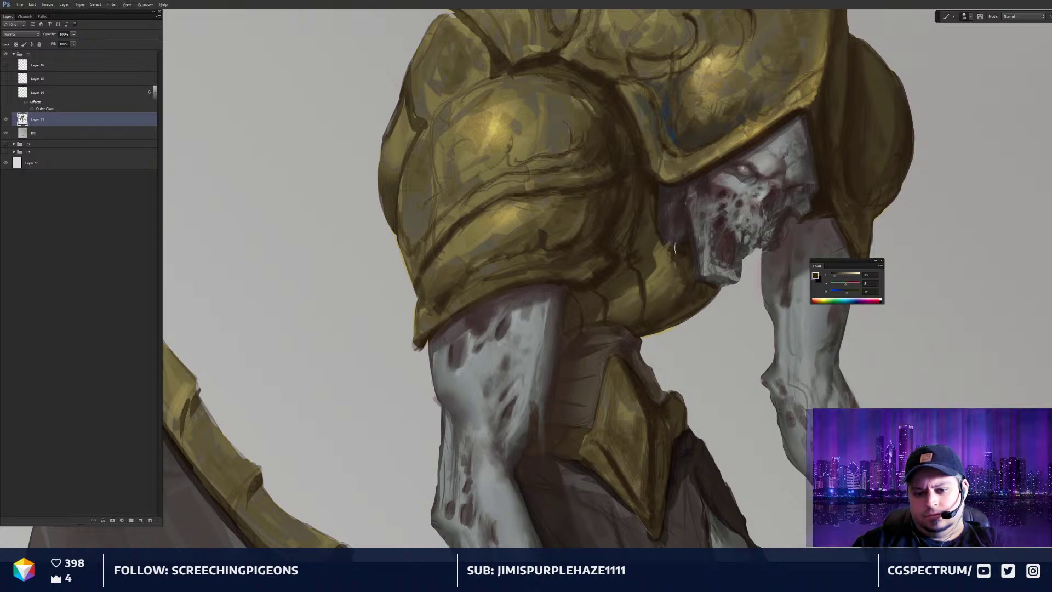
Paint a light gold highlight along the lower rim of the near shoulder armour
key(ctrl+minus)
key(ctrl+minus)
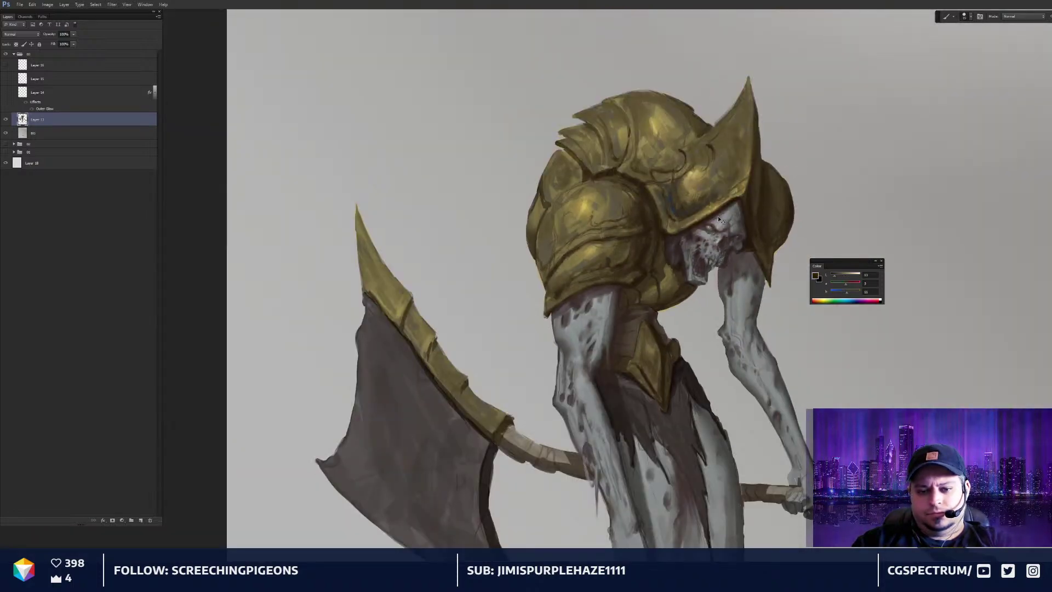
scroll(674, 293, up, 2)
alt+click(572, 251)
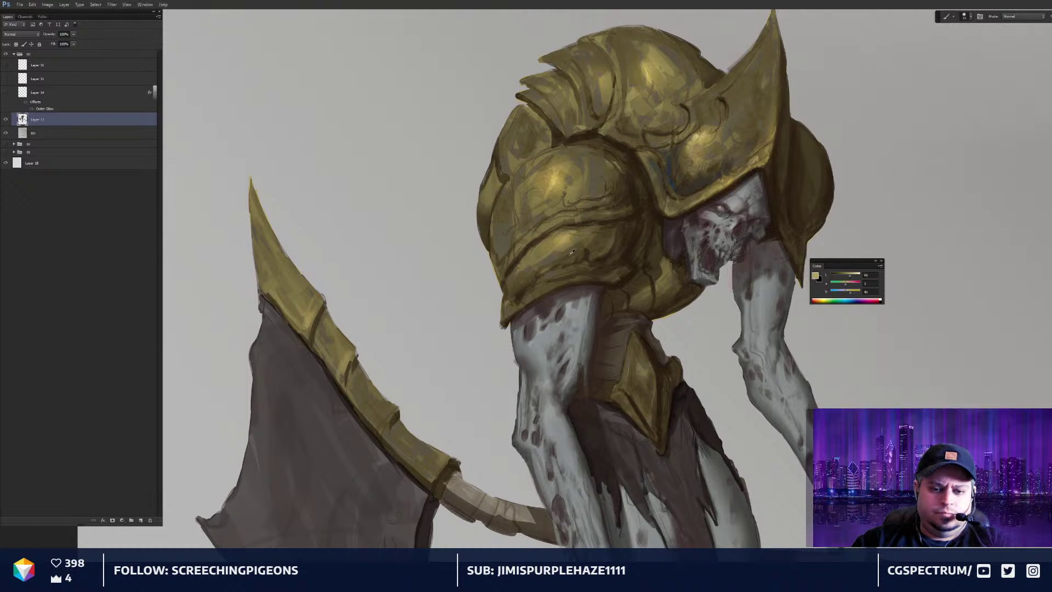
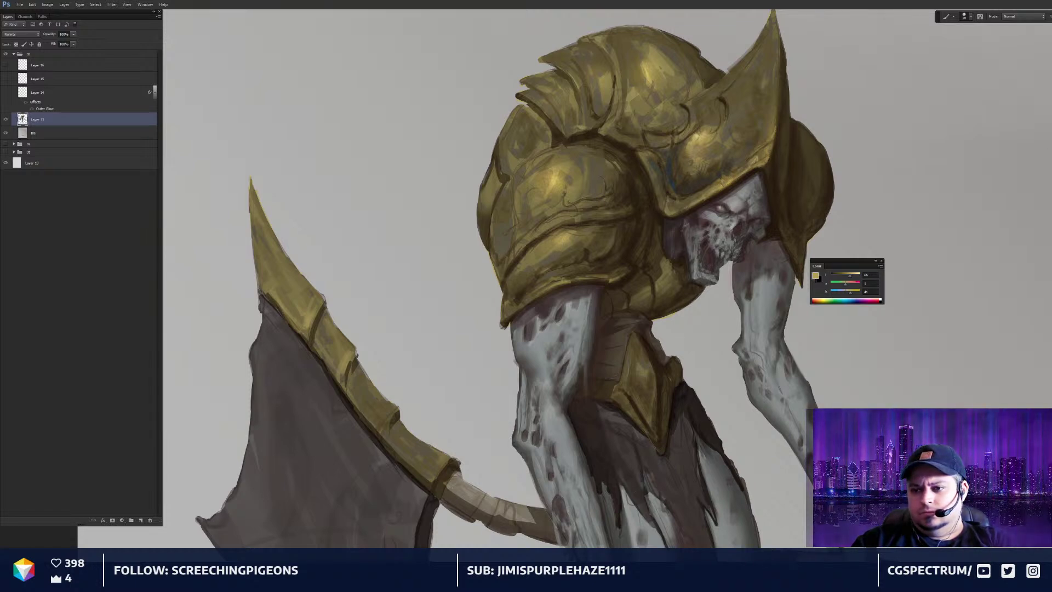
drag(684, 224, 681, 223)
Shade the outer edge and folds of the near shoulder armour with a sampled dark brown, varying the brush size
alt+click(632, 195)
key(bracketleft)
key(bracketleft)
key(bracketleft)
mouse_move(502, 200)
mouse_down()
mouse_move(492, 260)
mouse_move(504, 277)
mouse_move(507, 269)
mouse_move(508, 298)
mouse_up()
key(bracketleft)
key(bracketleft)
mouse_move(509, 188)
mouse_down()
mouse_move(493, 235)
mouse_move(516, 266)
mouse_move(515, 241)
mouse_move(534, 282)
mouse_move(531, 257)
mouse_move(600, 302)
mouse_move(487, 200)
mouse_move(488, 168)
mouse_move(489, 206)
mouse_up()
key(bracketright)
key(bracketright)
key(bracketright)
key(bracketright)
key(bracketright)
key(bracketright)
key(bracketleft)
key(bracketleft)
key(bracketleft)
key(bracketleft)
key(bracketleft)
key(bracketleft)
key(ctrl+minus)
key(ctrl+minus)
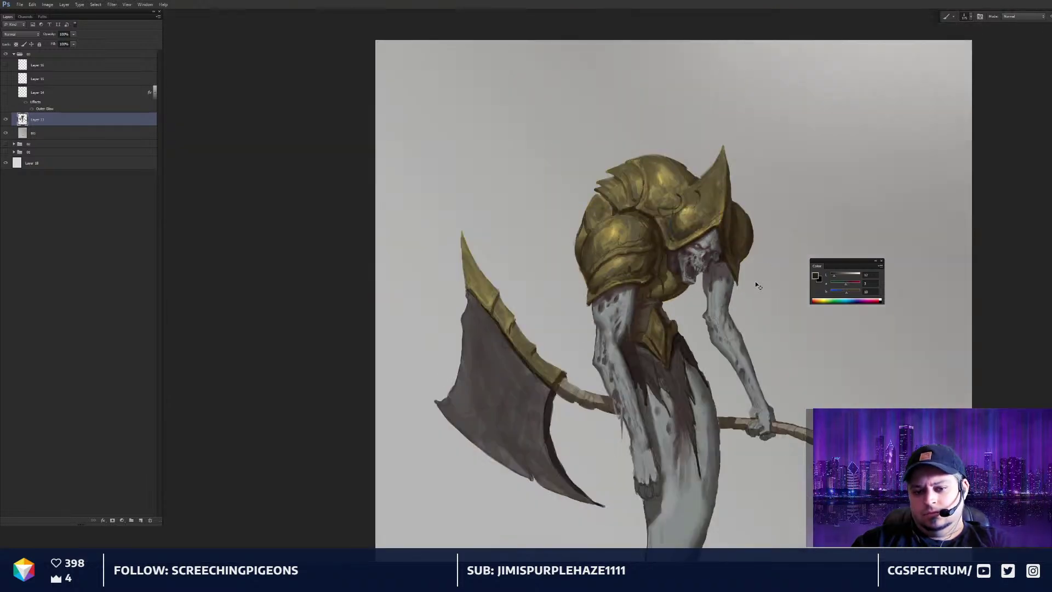
Paint a dark cast shadow across the top of the near upper arm, directly beneath the shoulder armour
key(ctrl+plus)
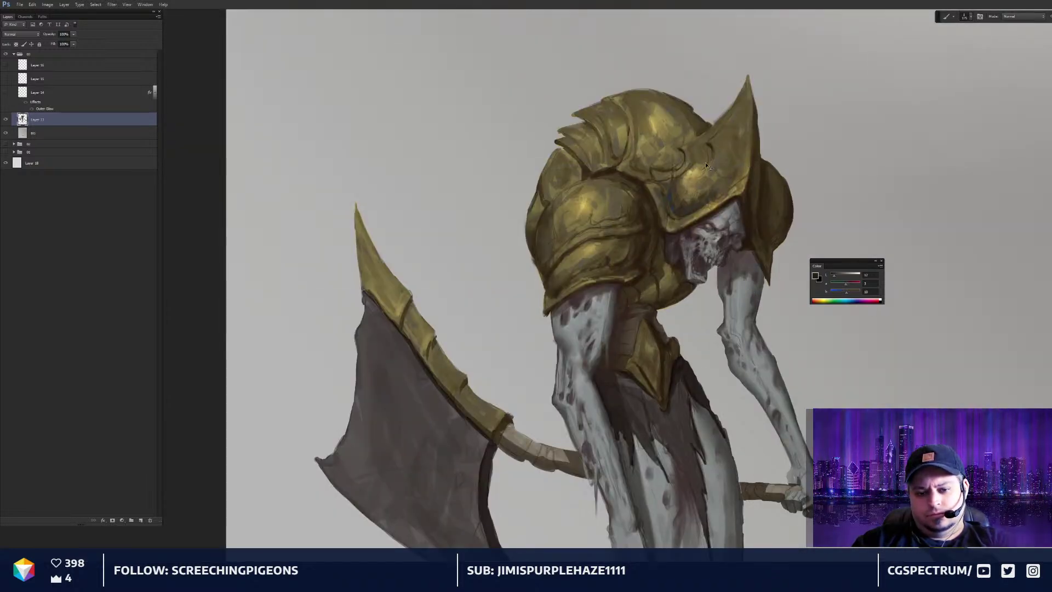
drag(672, 371, 671, 320)
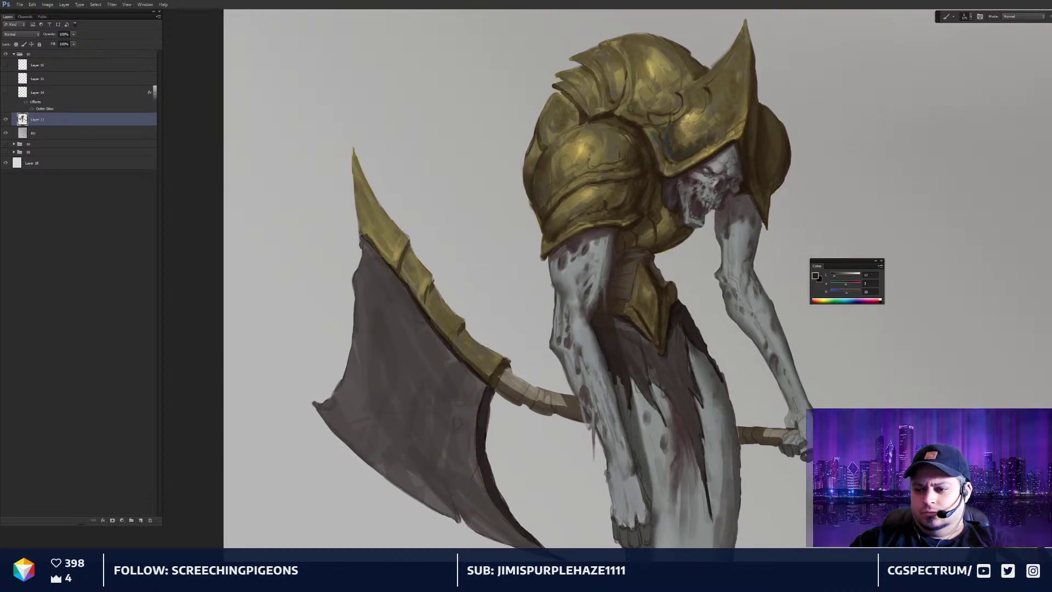
key(ctrl+plus)
alt+click(590, 314)
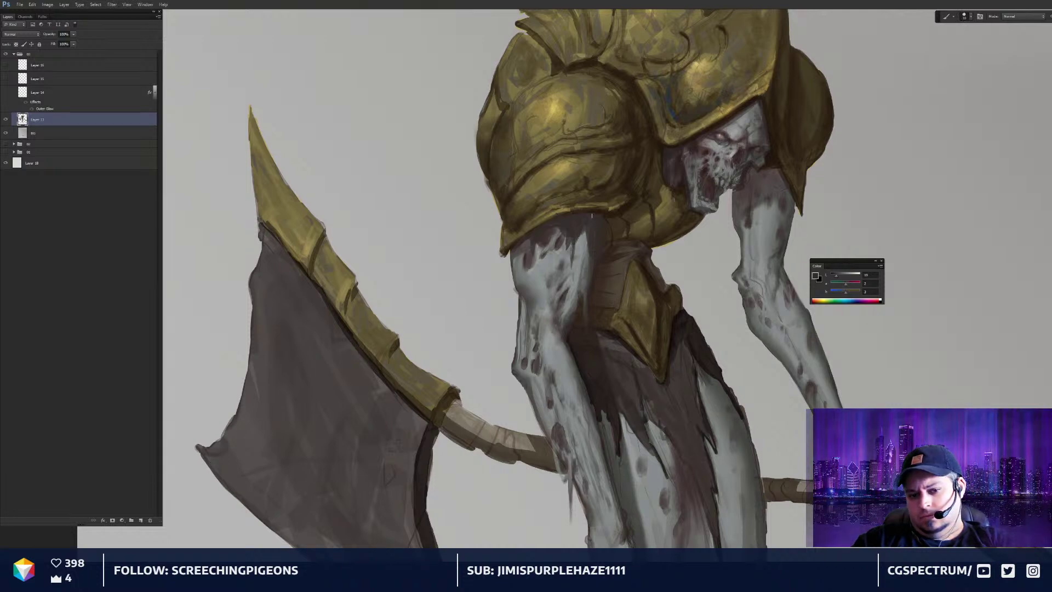
alt+click(626, 211)
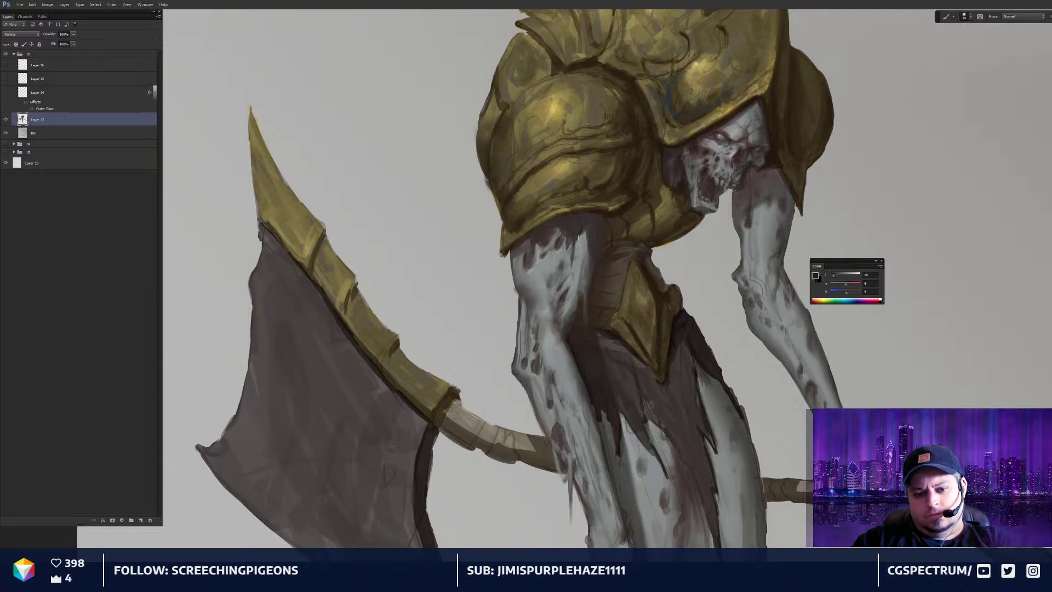
drag(578, 234, 576, 245)
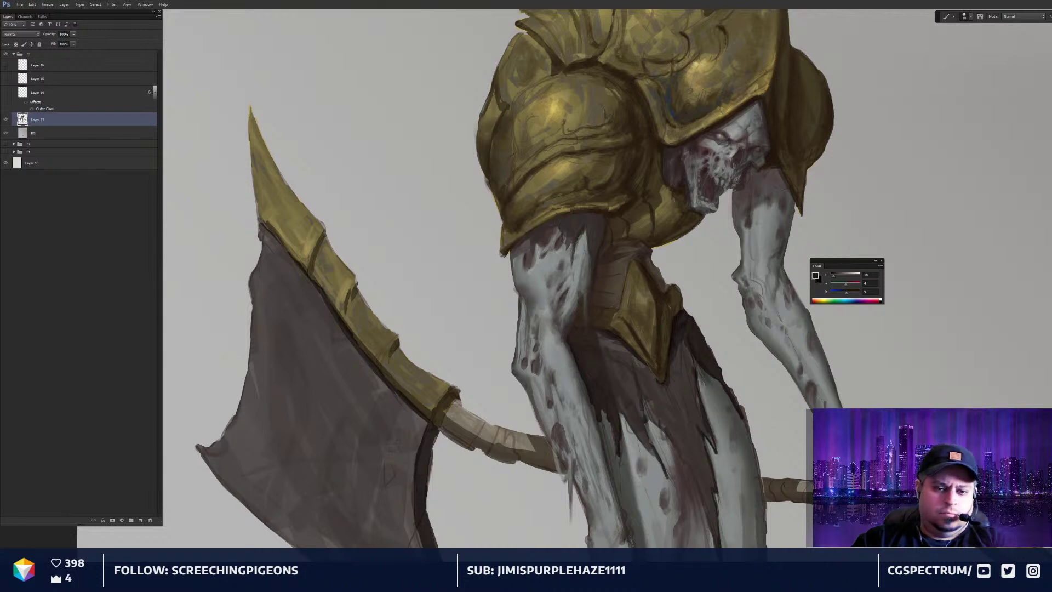
drag(541, 244, 536, 265)
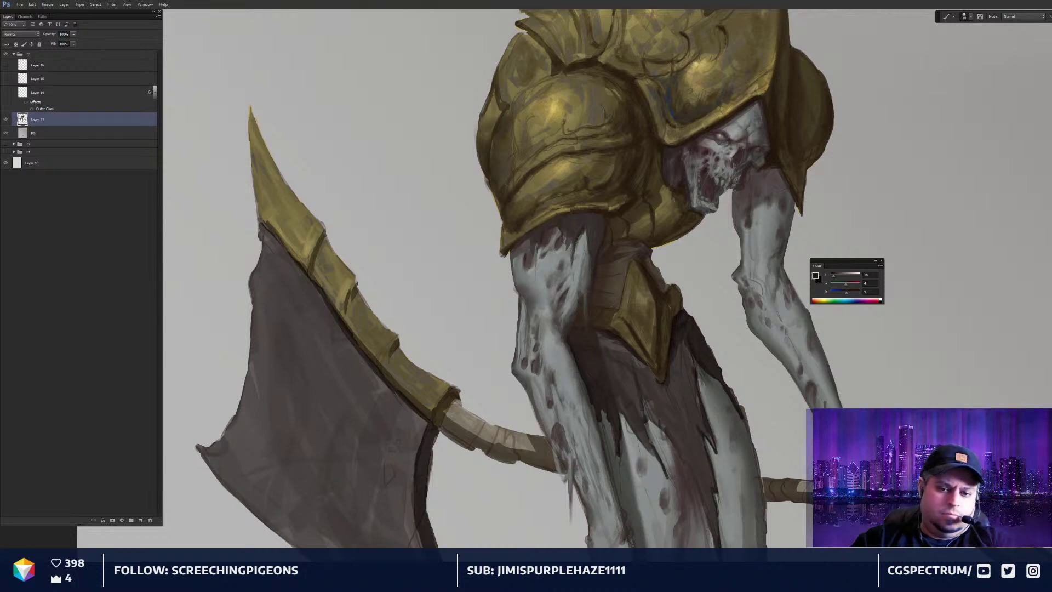
key(])
key(])
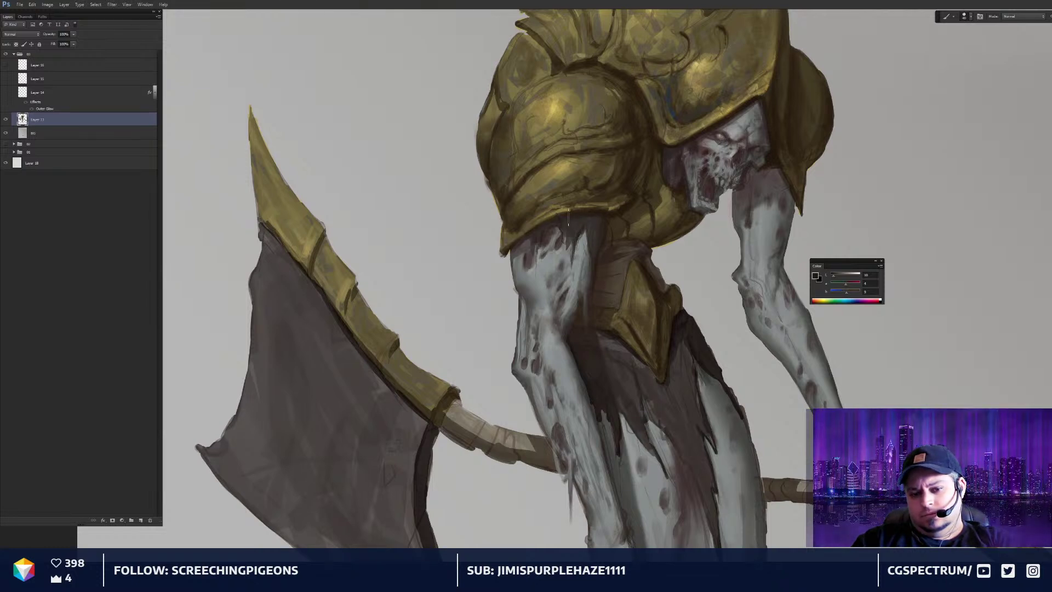
key(ctrl+0)
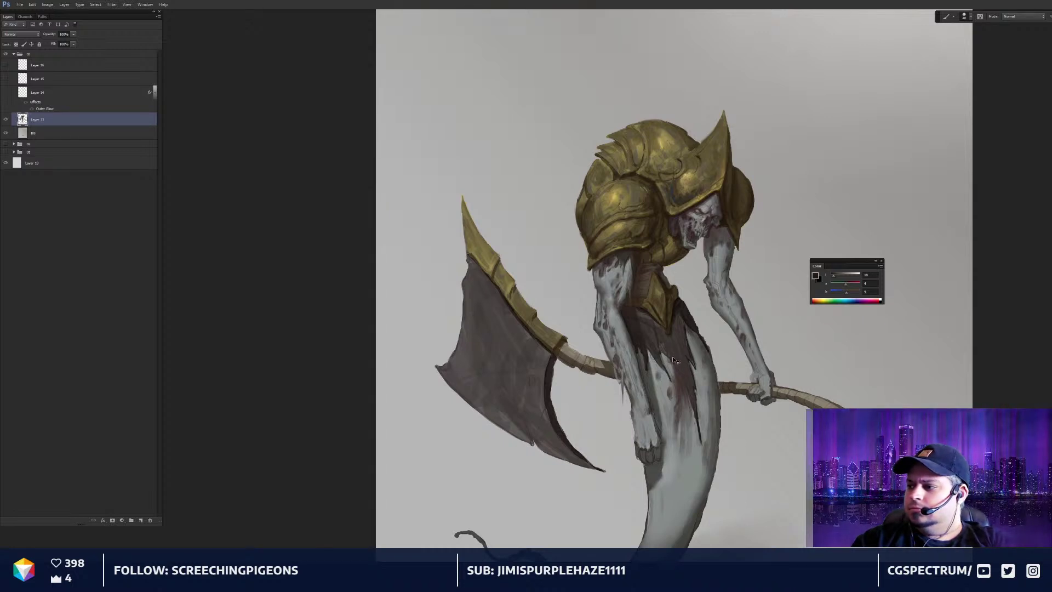
Paint a dark cast shadow on the top of the far upper arm beneath the shoulder armour, using sampled dark browns
key(ctrl+plus)
key(ctrl+plus)
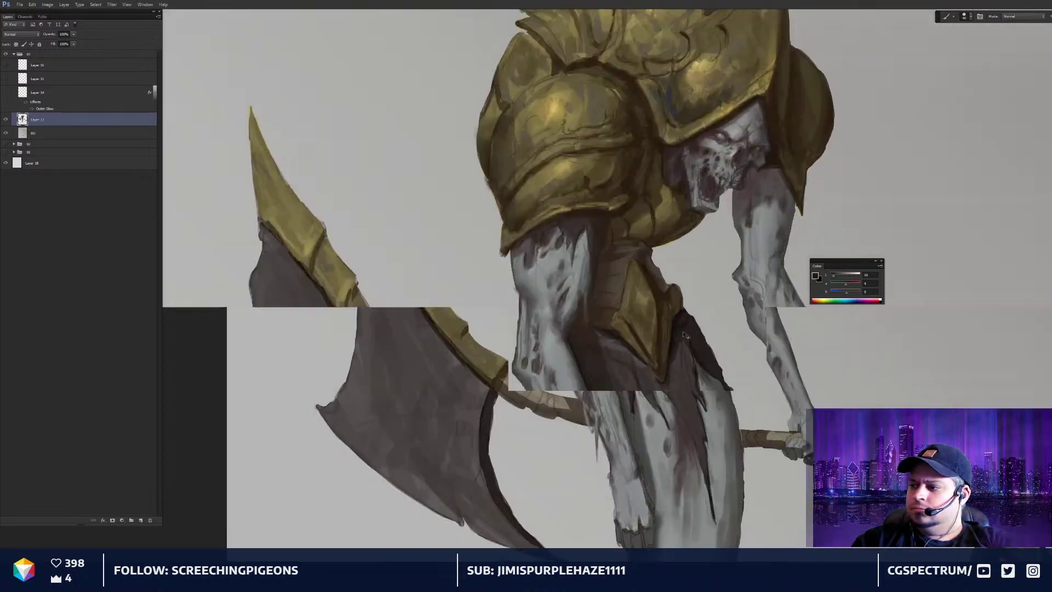
drag(695, 239, 651, 266)
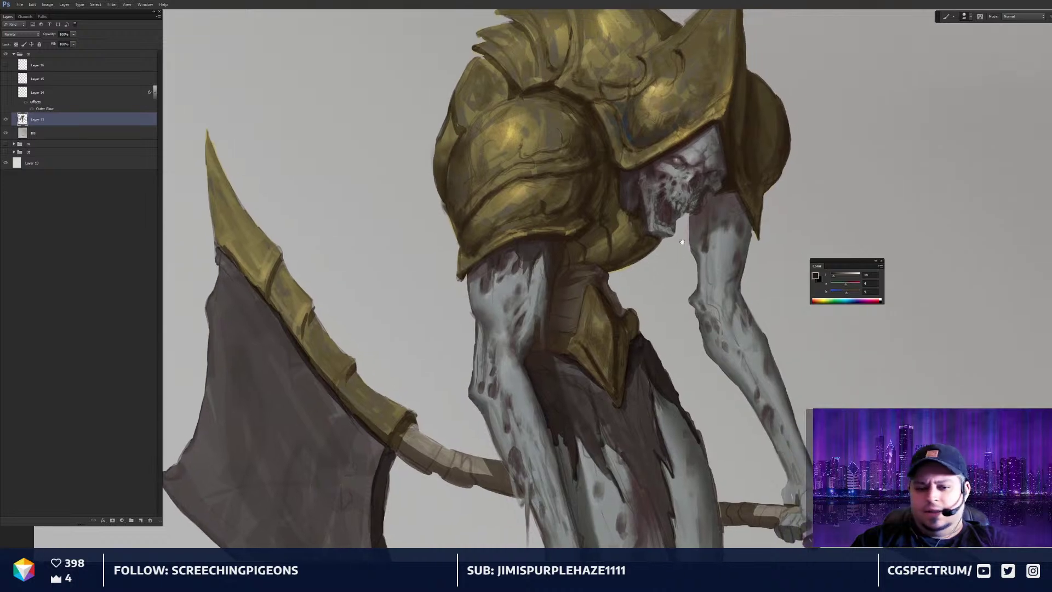
alt+click(527, 248)
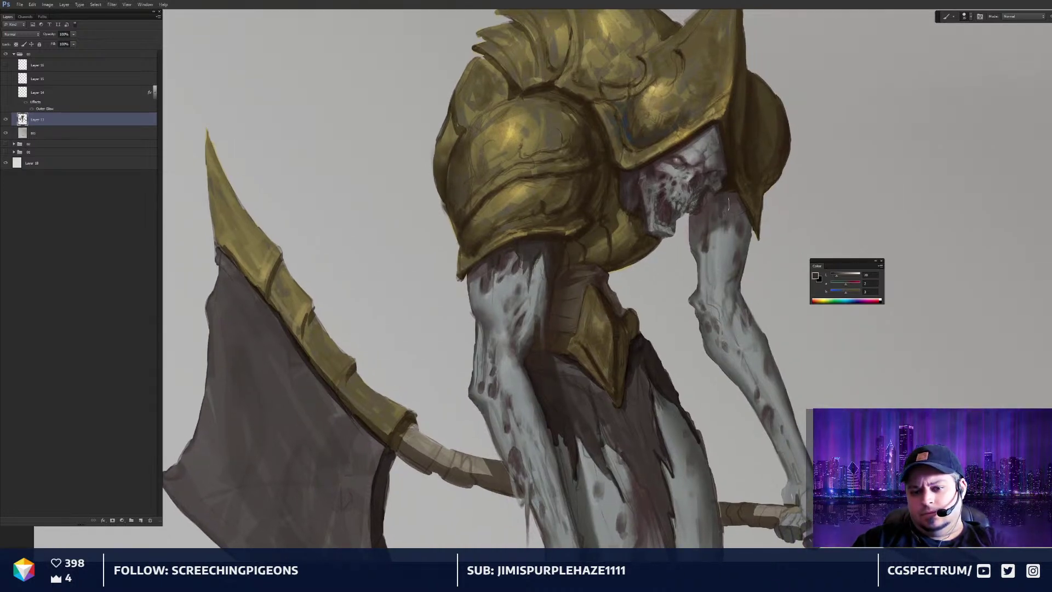
mouse_move(728, 206)
mouse_down()
mouse_move(748, 228)
mouse_move(743, 288)
mouse_up()
key(bracketleft)
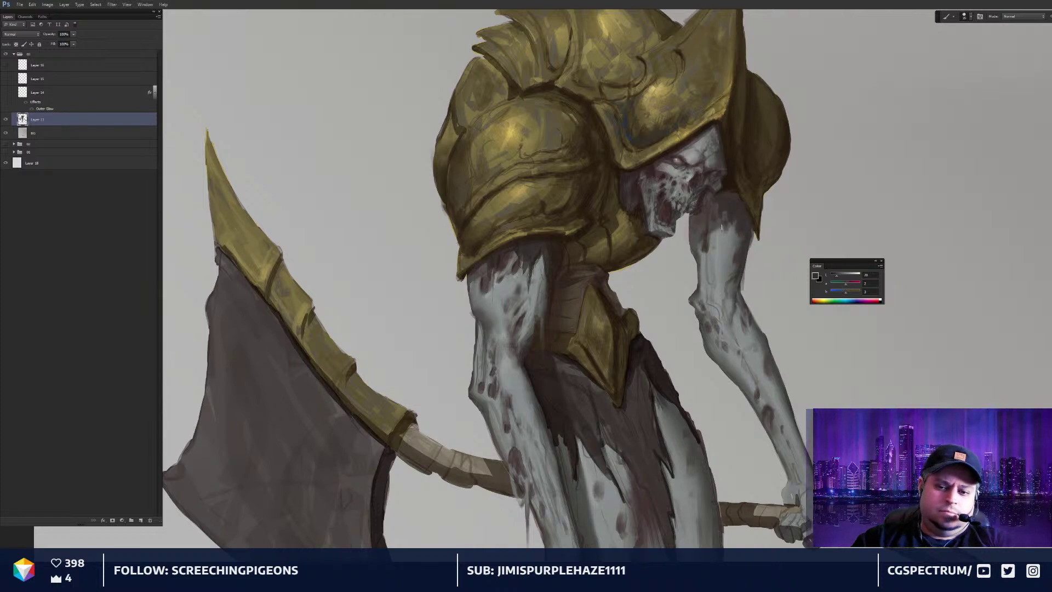
drag(722, 213, 719, 241)
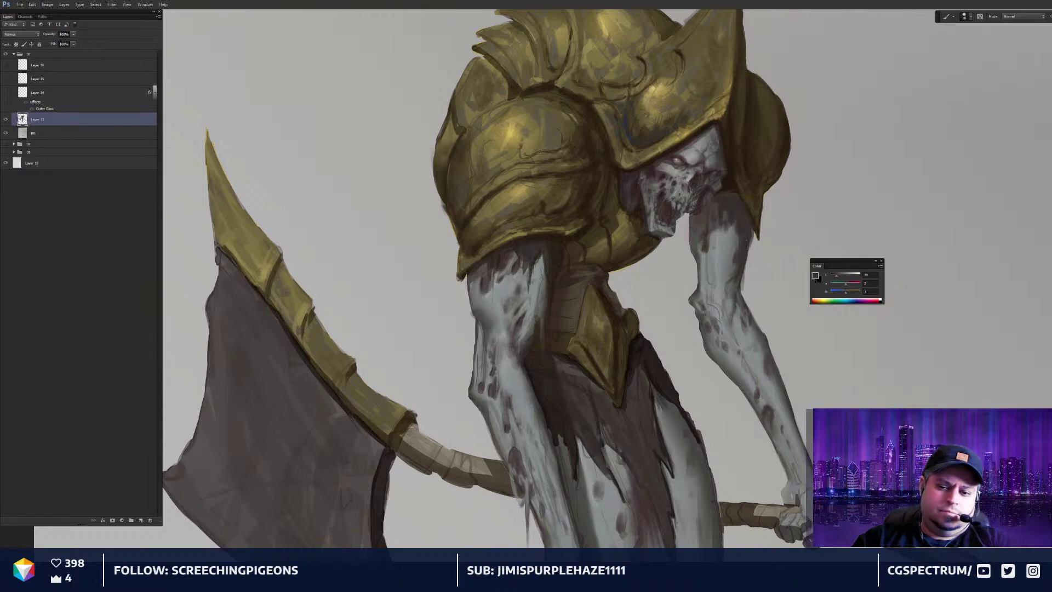
alt+click(567, 231)
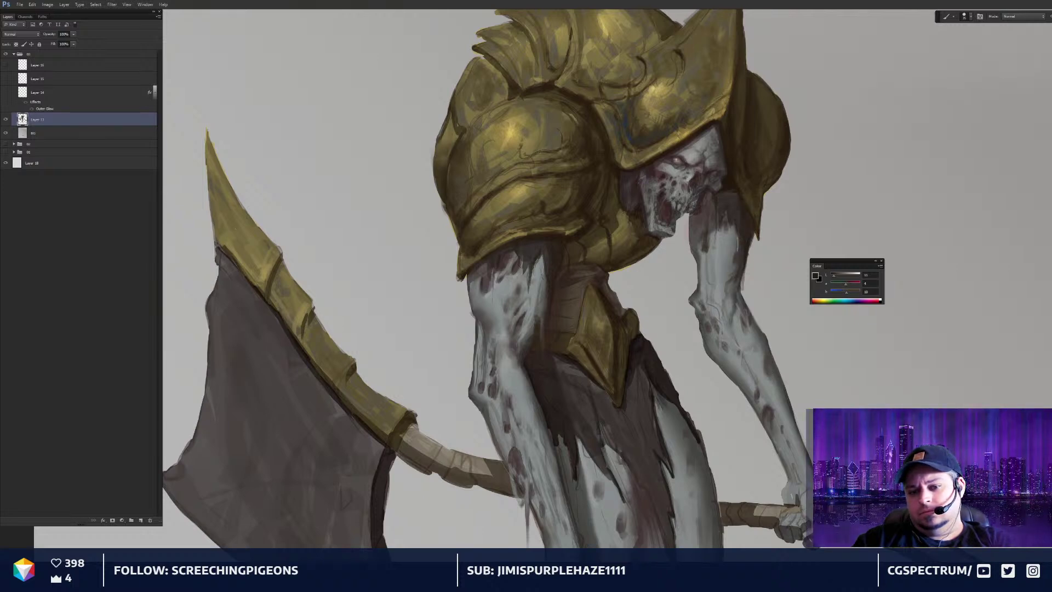
Paint thin dark crack lines on the weapon shaft just beyond the gripping hand, using a sampled brown and a smaller brush
key(ctrl+minus)
key(ctrl+minus)
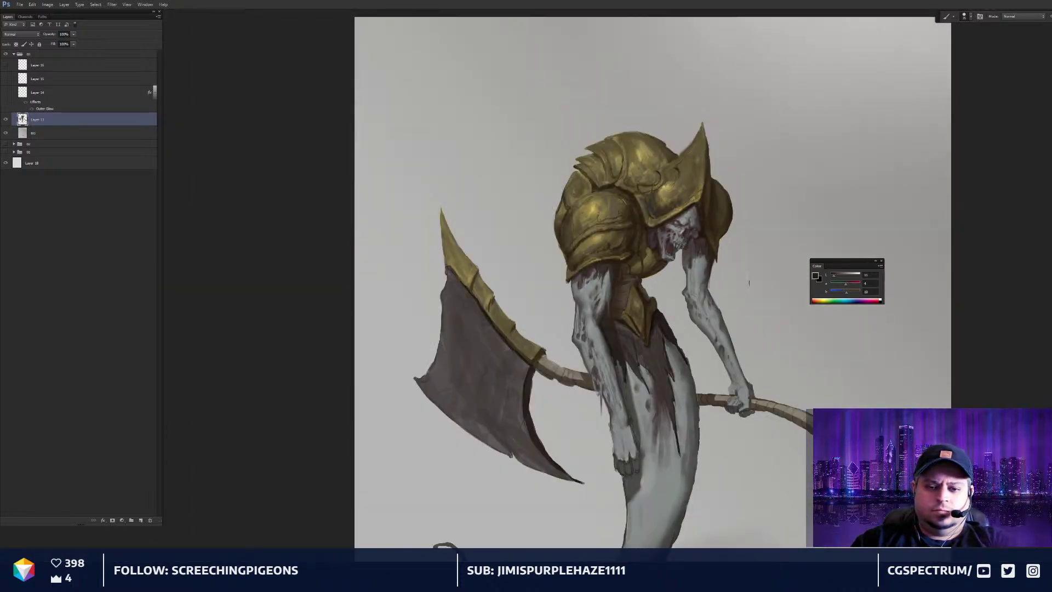
drag(720, 347, 723, 273)
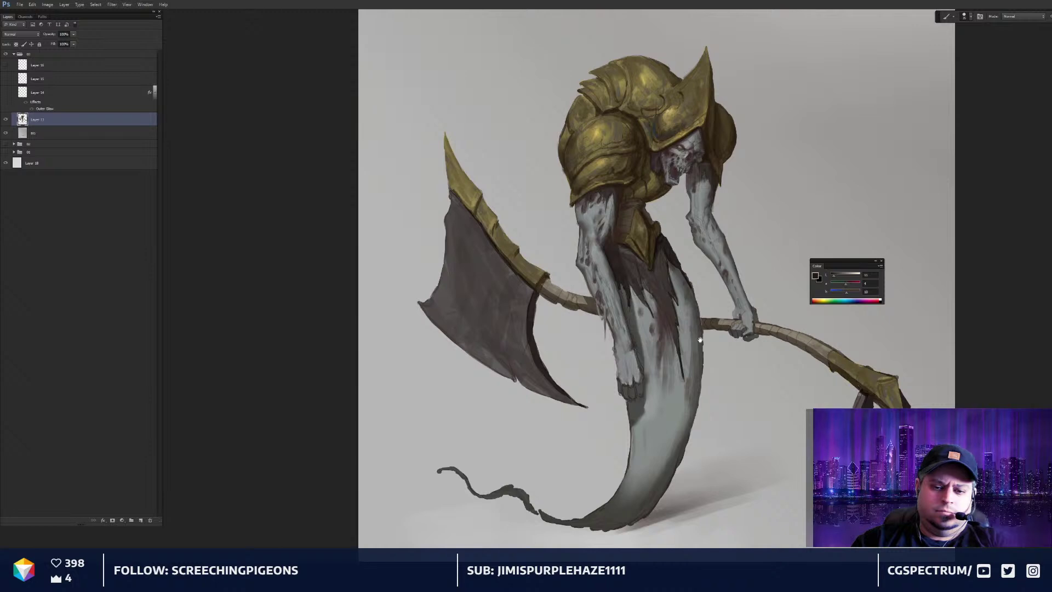
drag(745, 377, 576, 311)
key(ctrl+plus)
key(ctrl+plus)
key(ctrl+plus)
mouse_move(837, 244)
mouse_down()
mouse_move(675, 257)
mouse_move(661, 268)
mouse_up()
key(r)
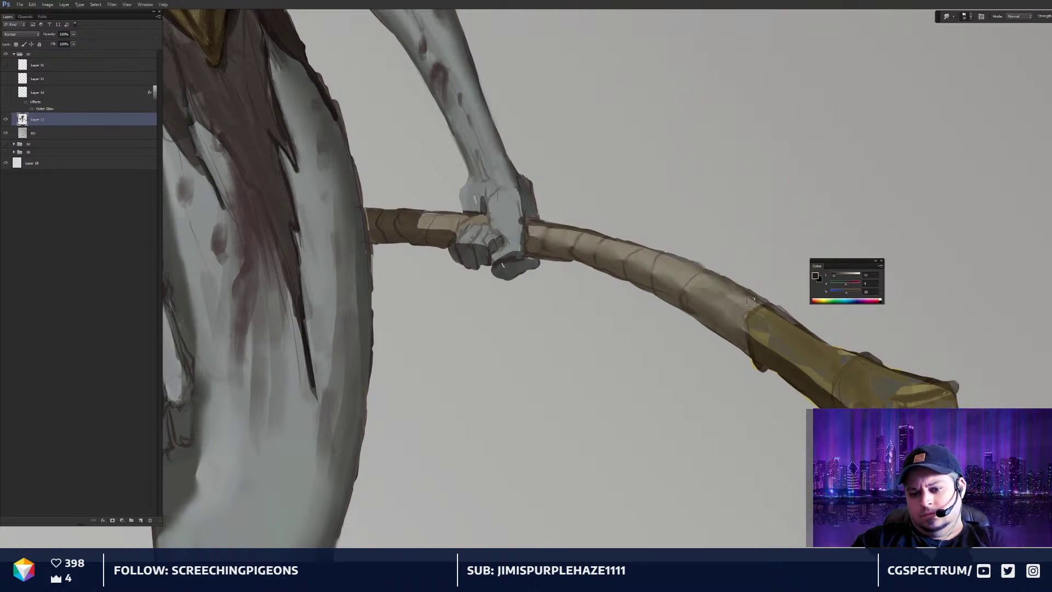
key(b)
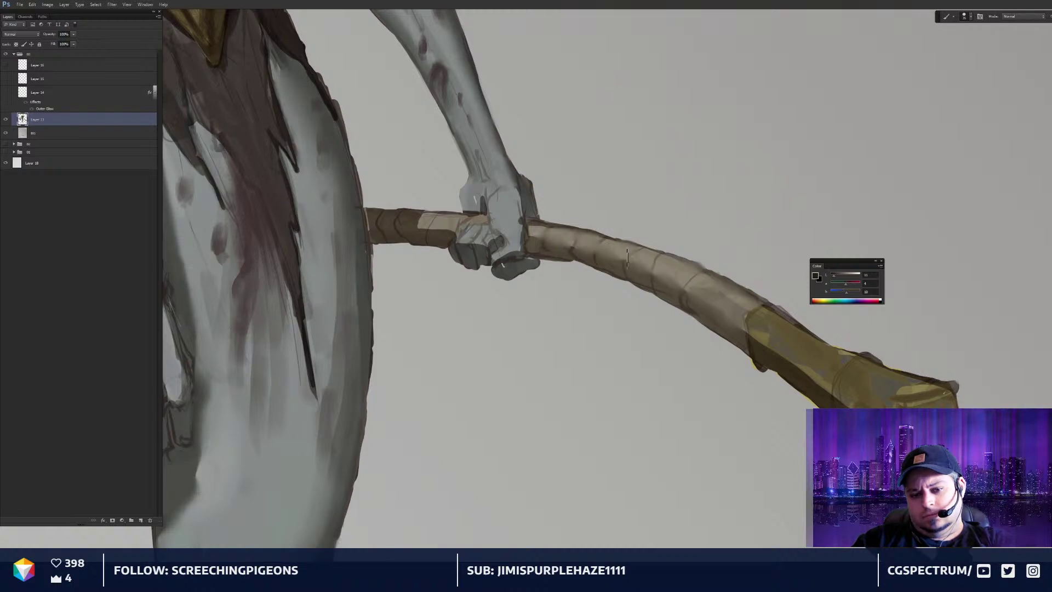
alt+click(571, 256)
key([)
key([)
key([)
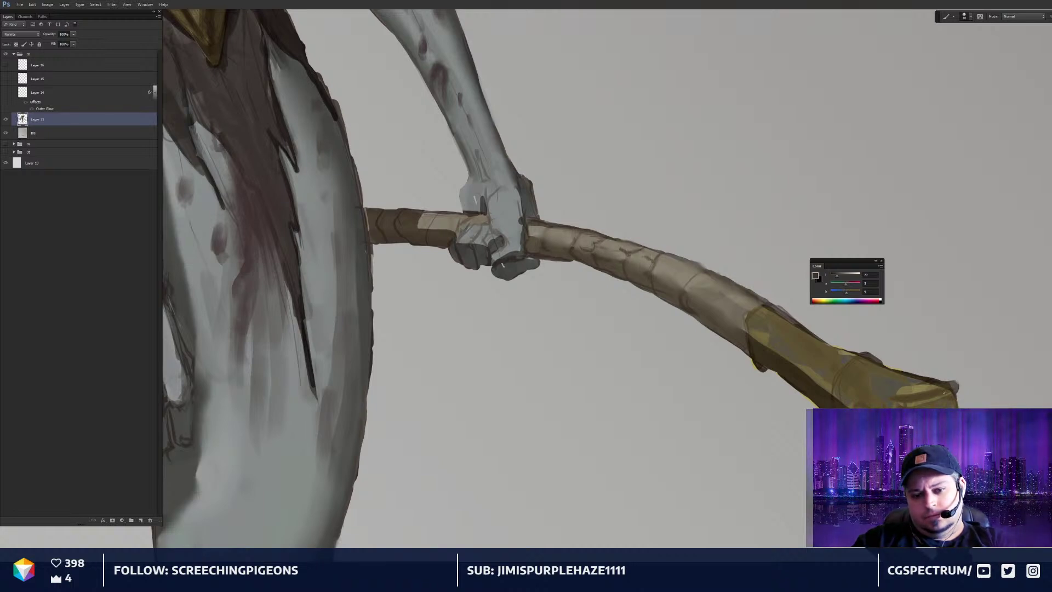
Continue the dark cracks and segment lines along the shaft up to the gold fitting and darken its lower edge
mouse_move(664, 296)
mouse_down()
mouse_move(706, 272)
mouse_move(690, 283)
mouse_move(695, 272)
mouse_move(656, 253)
mouse_move(692, 284)
mouse_up()
mouse_move(746, 321)
mouse_down()
mouse_move(736, 333)
mouse_move(745, 325)
mouse_move(702, 295)
mouse_move(743, 309)
mouse_up()
drag(749, 316, 760, 309)
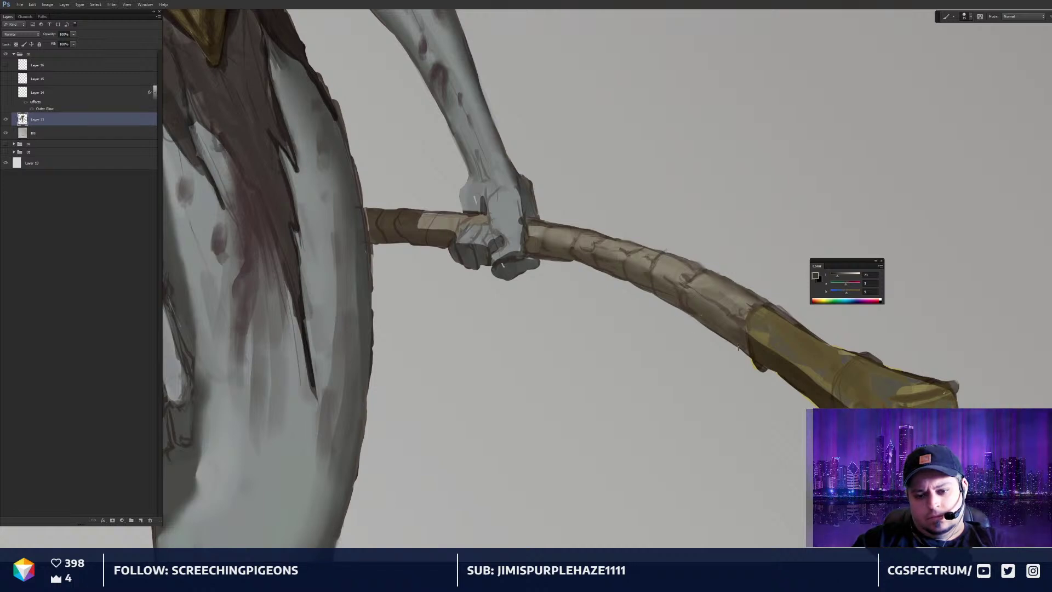
drag(705, 275, 725, 293)
drag(583, 274, 619, 281)
drag(582, 242, 596, 243)
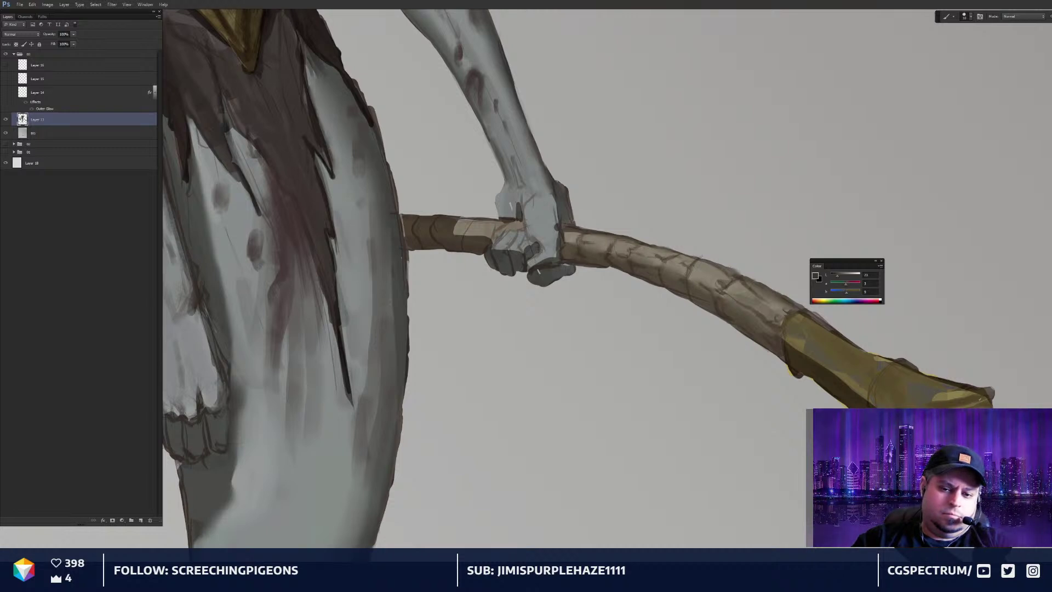
Smudge the pale patch on the shaft between the body and the gripping hand into the surrounding brown
key(r)
drag(474, 238, 450, 231)
key(b)
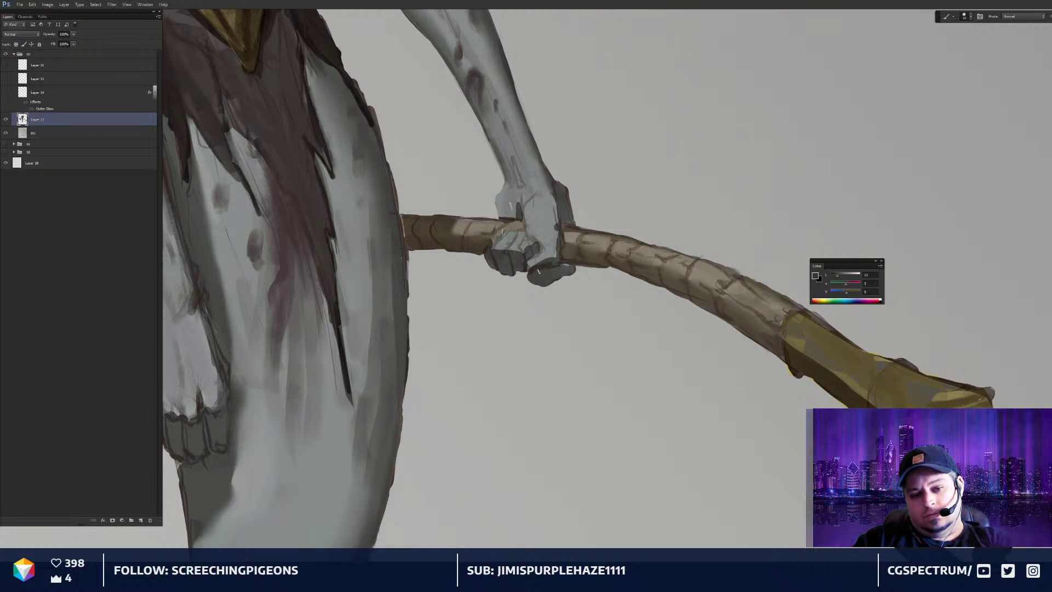
Smudge the outer wrist of the gripping hand into a smooth contour and erase the excess paint below the hand
key(r)
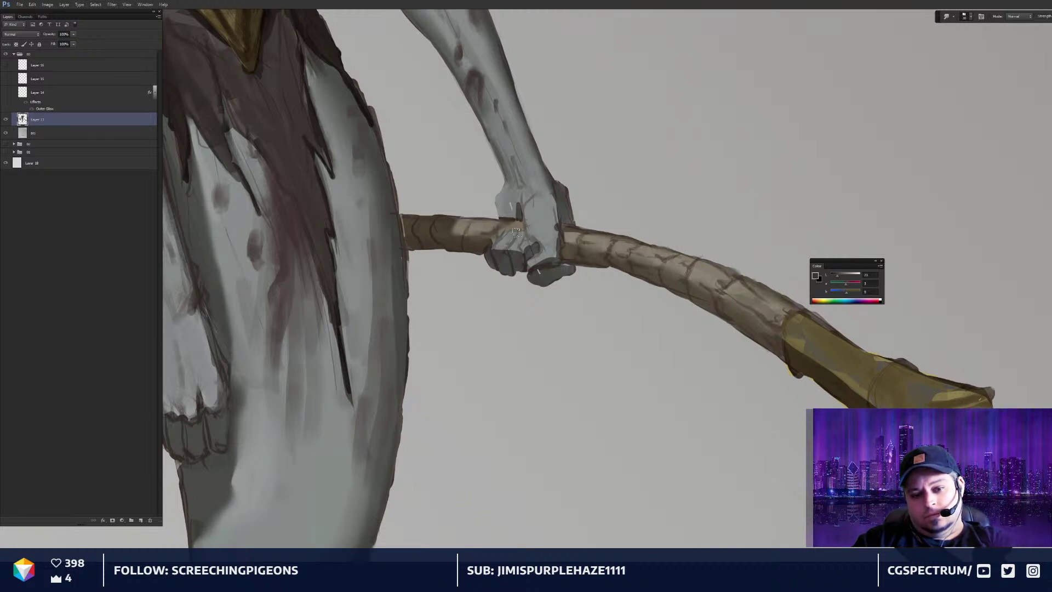
drag(550, 238, 571, 251)
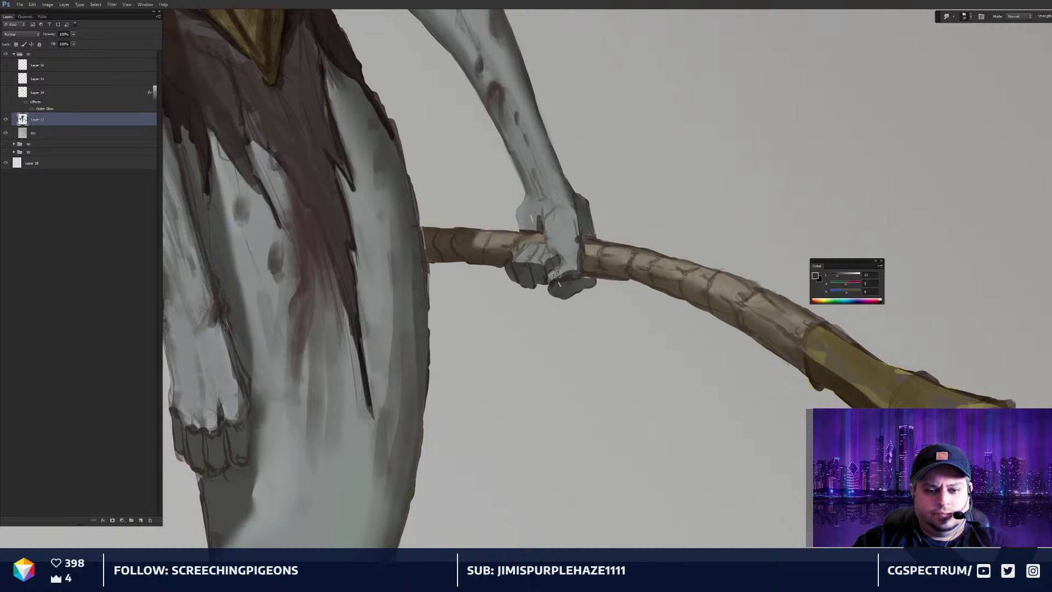
drag(558, 254, 635, 277)
key(bracketright)
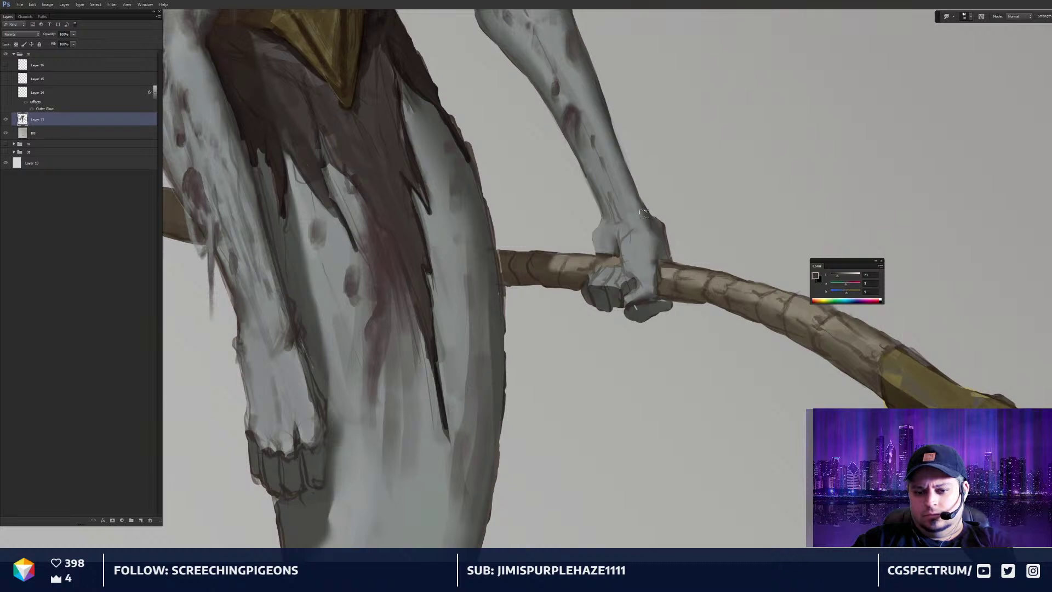
key(e)
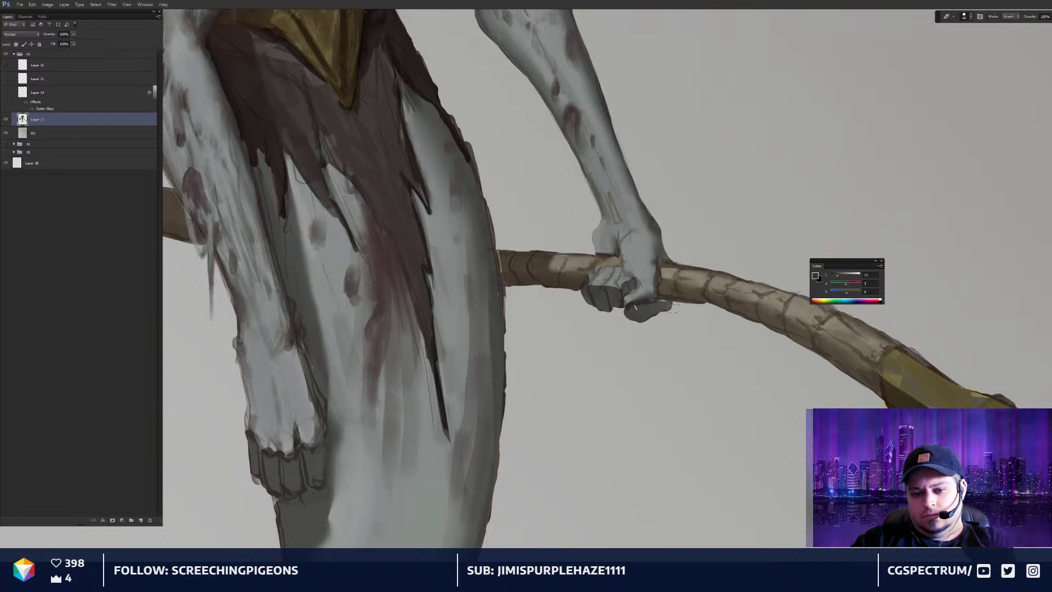
drag(672, 306, 638, 322)
key([)
key(b)
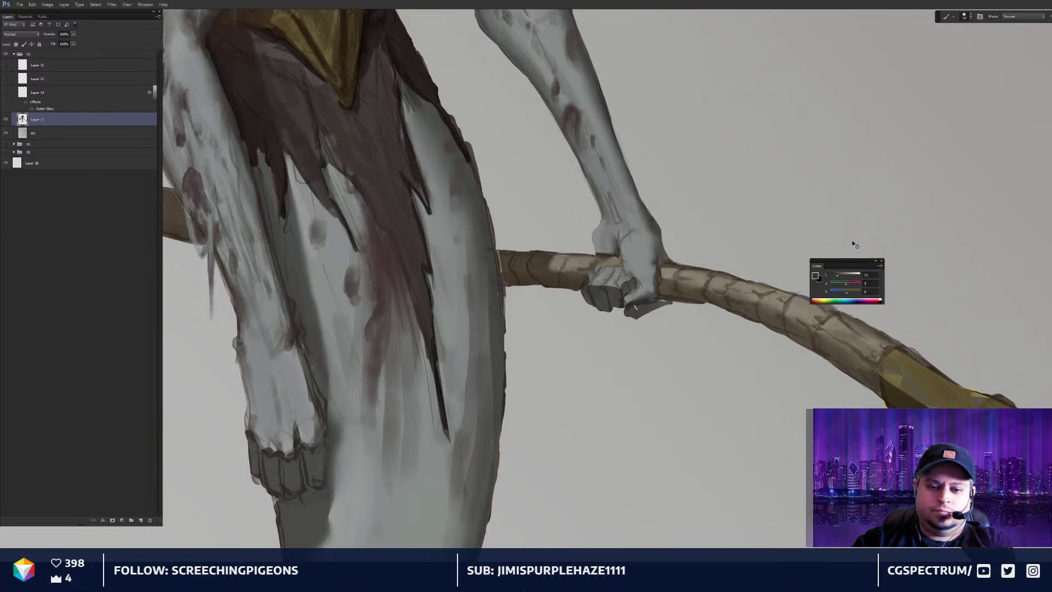
Repaint the undersides of the gripping fingers with a sampled dark grey and smudge their hard outlines
key(ctrl+minus)
key(ctrl+minus)
key(ctrl+plus)
key(ctrl+plus)
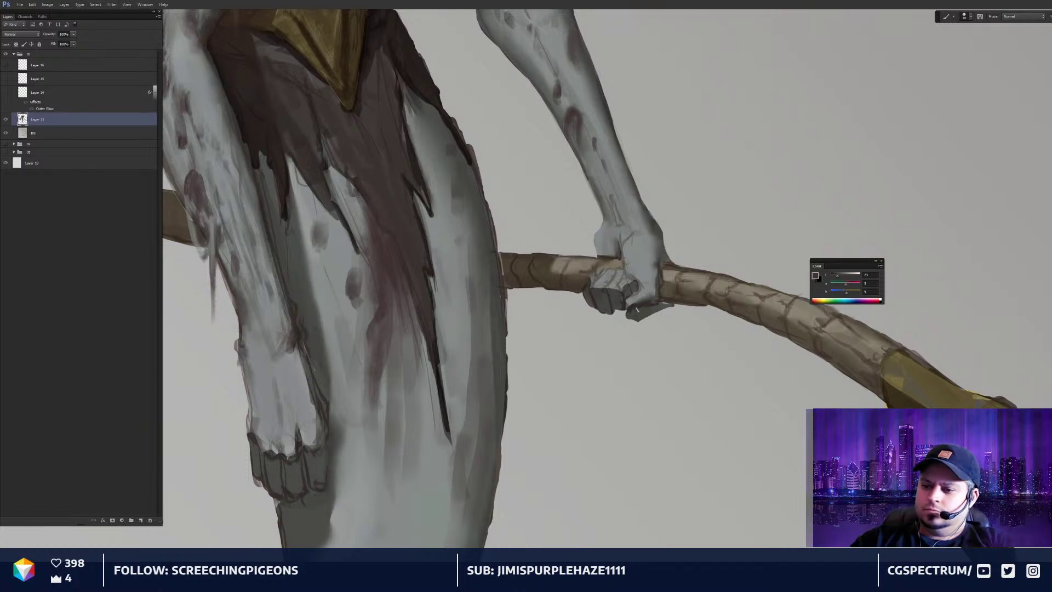
drag(694, 329, 725, 321)
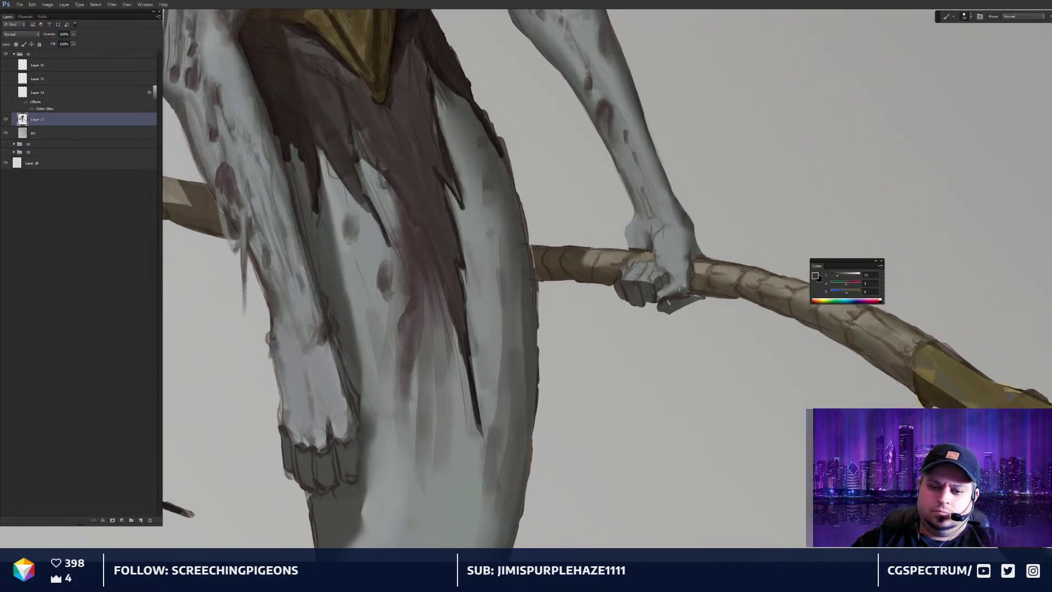
alt+click(651, 297)
drag(653, 298, 649, 301)
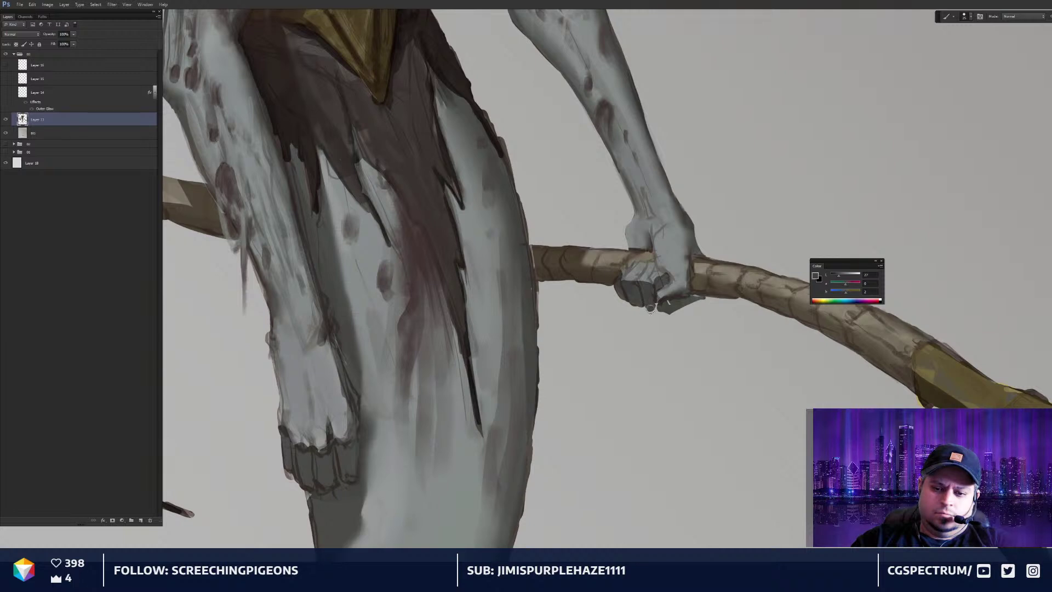
key(r)
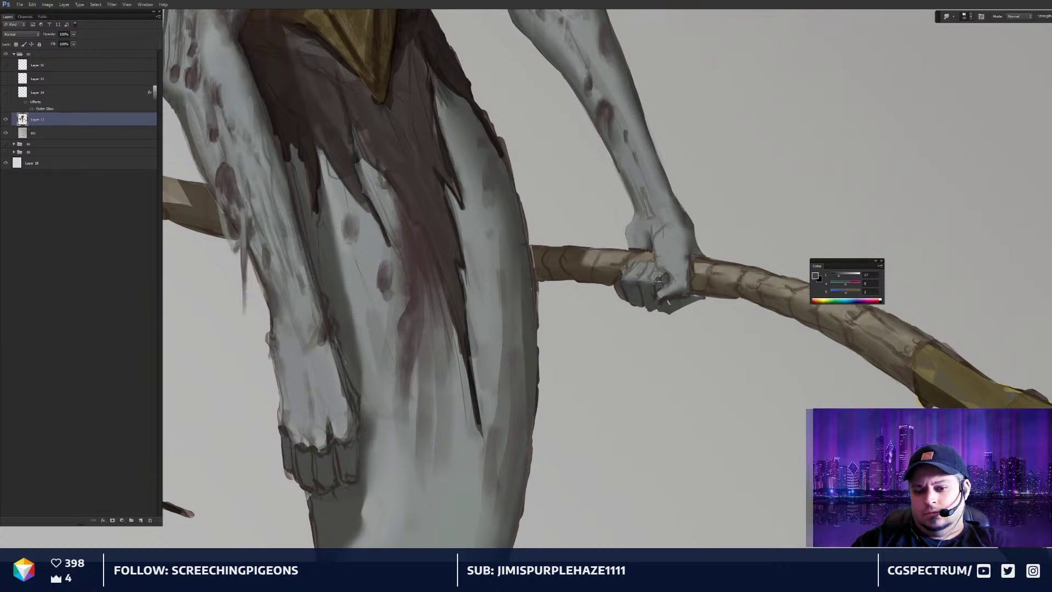
Refine the light and dark planes of the gripping fingers with greys sampled from the hand
key(b)
alt+click(652, 277)
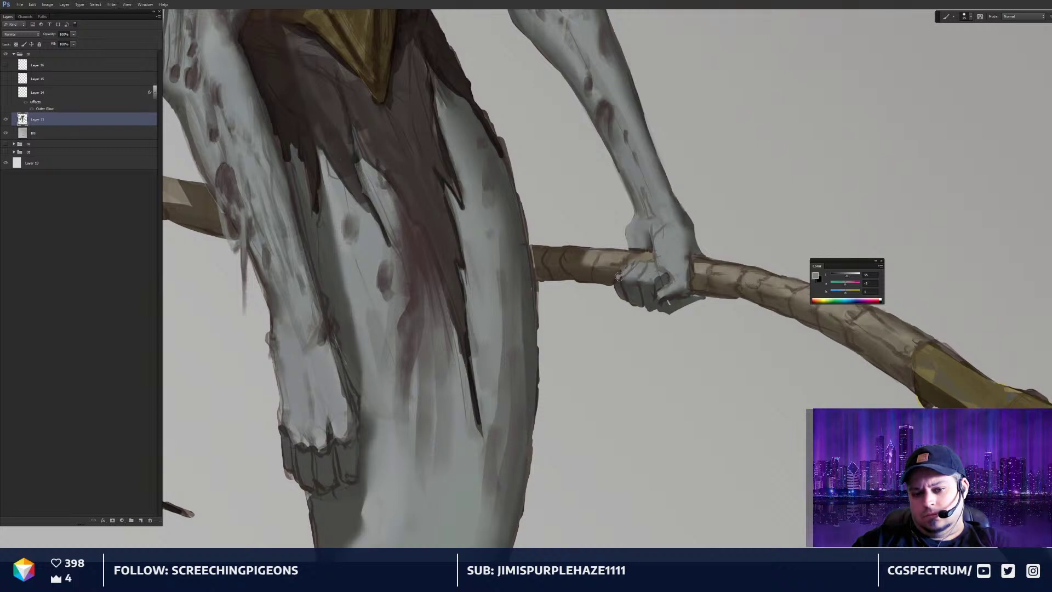
alt+click(659, 277)
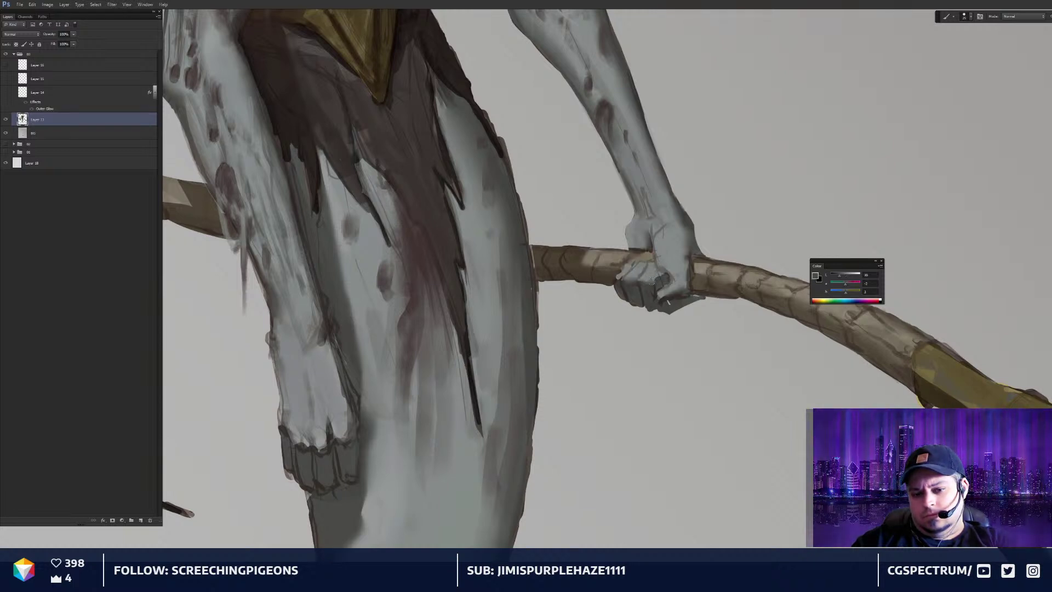
alt+click(659, 271)
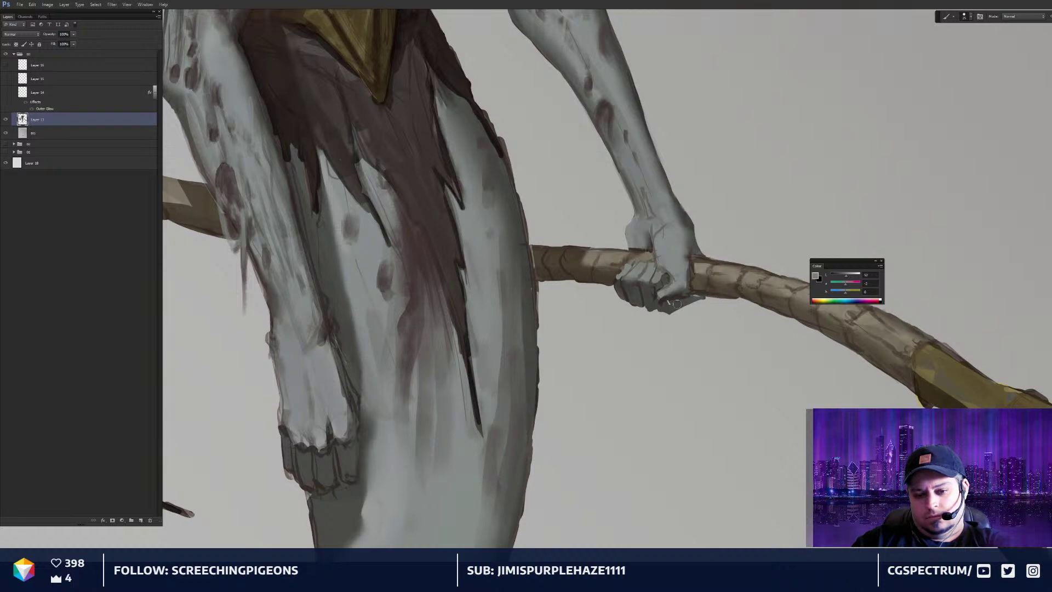
alt+click(665, 300)
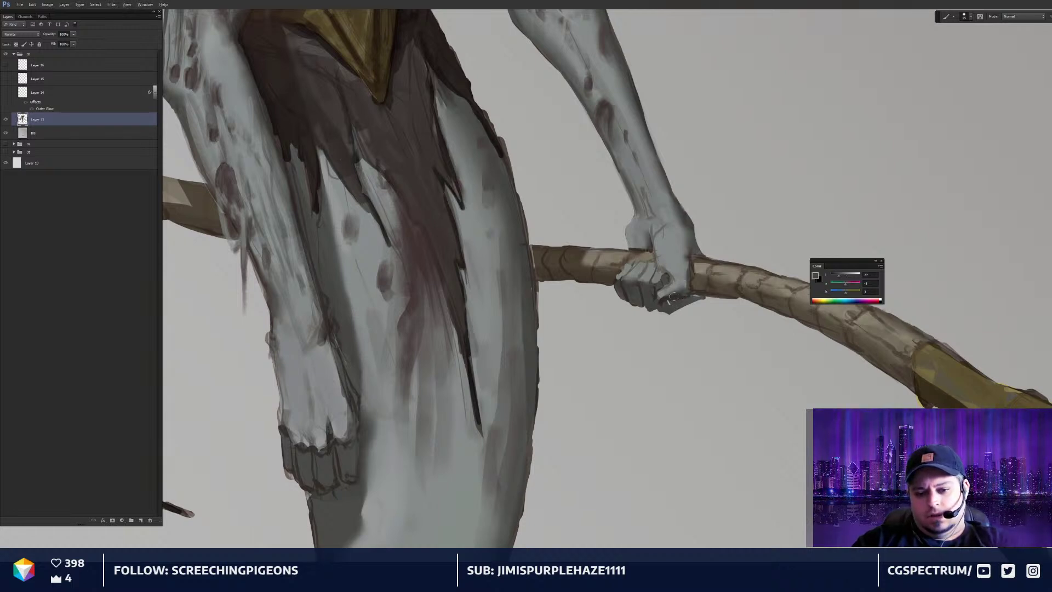
Paint dark gaps between the knuckles and a dark shadow beneath the thumb of the gripping hand, using sampled tones
mouse_move(660, 299)
mouse_down()
mouse_move(682, 288)
mouse_move(659, 286)
mouse_move(661, 259)
mouse_move(668, 266)
mouse_move(654, 275)
mouse_move(684, 288)
mouse_move(652, 285)
mouse_move(655, 268)
mouse_move(675, 262)
mouse_move(655, 237)
mouse_up()
alt+click(676, 260)
alt+click(648, 245)
key(bracketleft)
alt+click(662, 267)
alt+click(692, 292)
mouse_move(659, 283)
mouse_down()
mouse_move(685, 282)
mouse_move(654, 285)
mouse_move(653, 266)
mouse_move(623, 265)
mouse_move(634, 257)
mouse_up()
alt+click(670, 266)
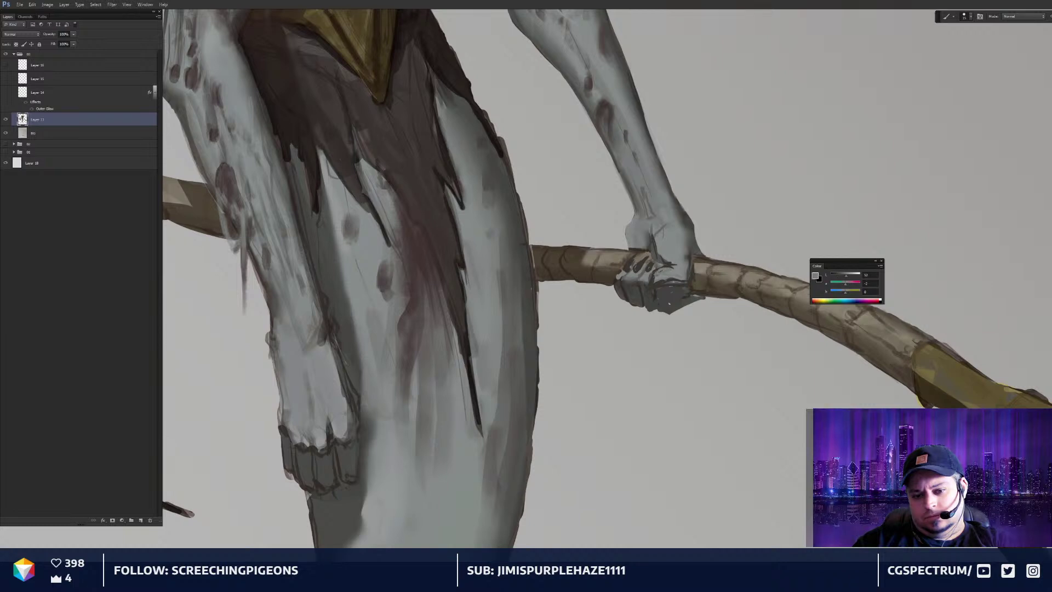
Shade the inner edge of the gripping hand's wrist with a sampled mid grey and soften the transition
key(ctrl+minus)
key(ctrl+minus)
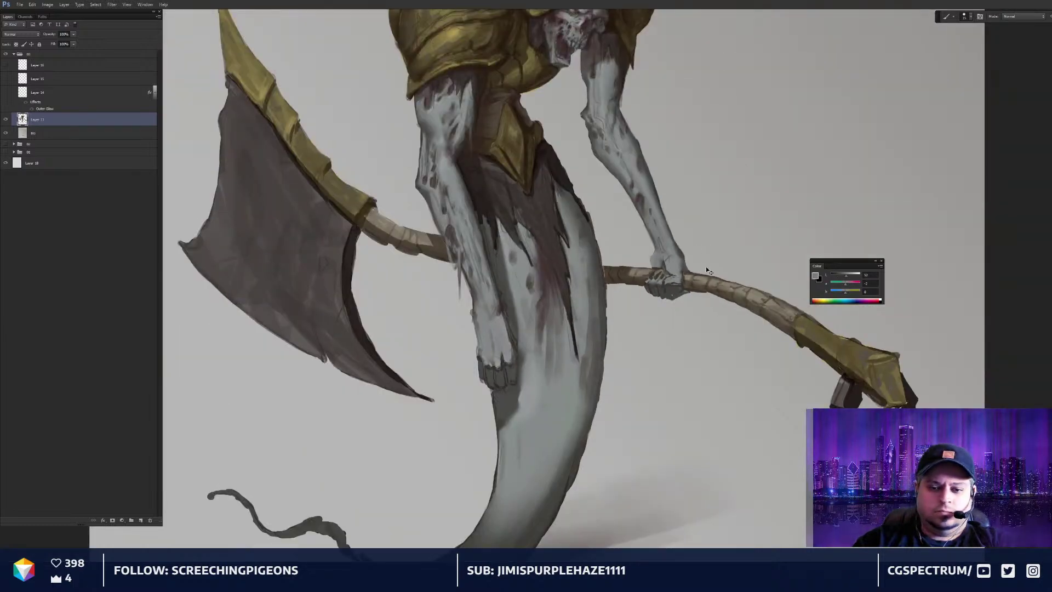
key(ctrl+plus)
key(ctrl+plus)
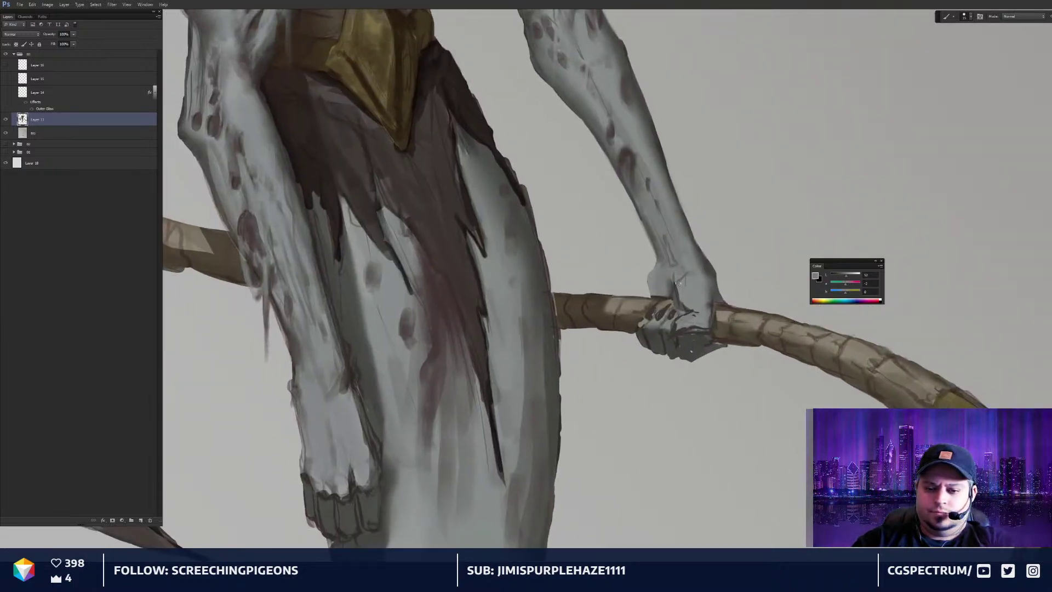
alt+click(677, 303)
drag(652, 298, 656, 263)
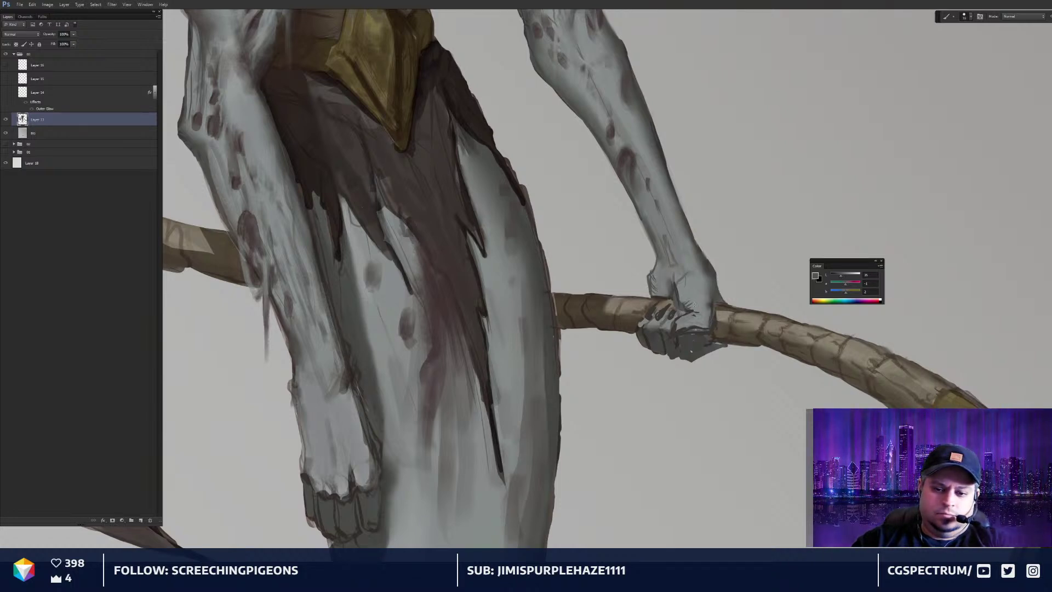
key(r)
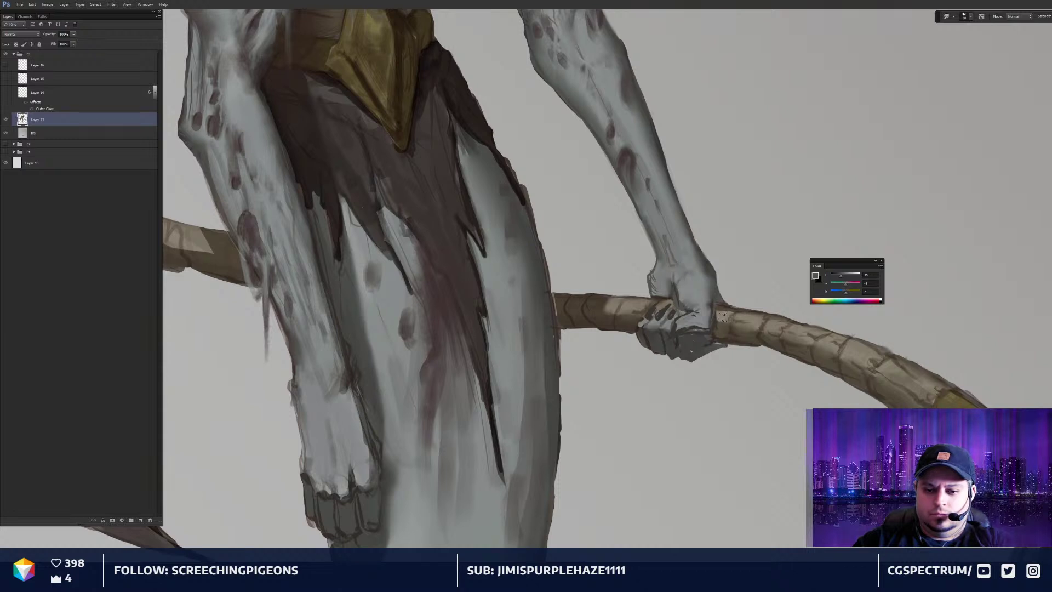
Paint dark tendon lines along the far wrist with a sampled dark grey and blend them into the skin
key(b)
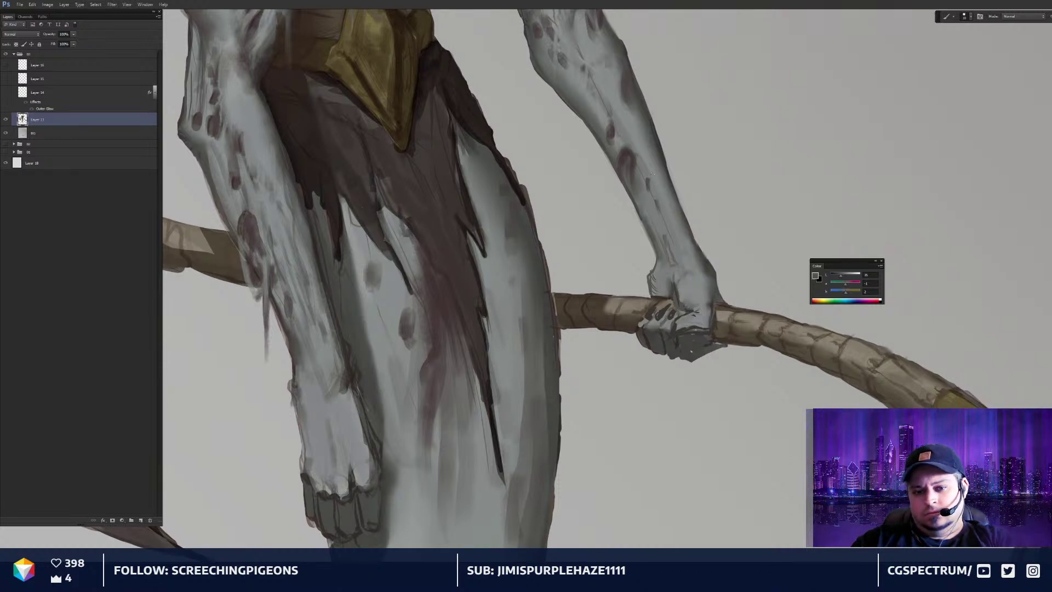
alt+click(670, 314)
mouse_move(679, 268)
mouse_down()
mouse_move(635, 153)
mouse_move(663, 248)
mouse_up()
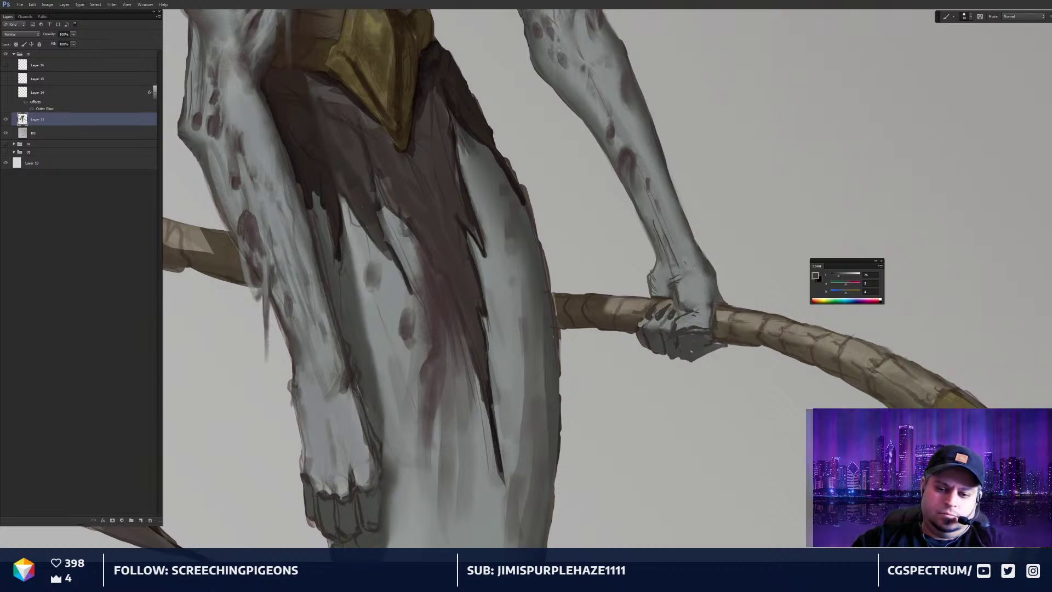
key(r)
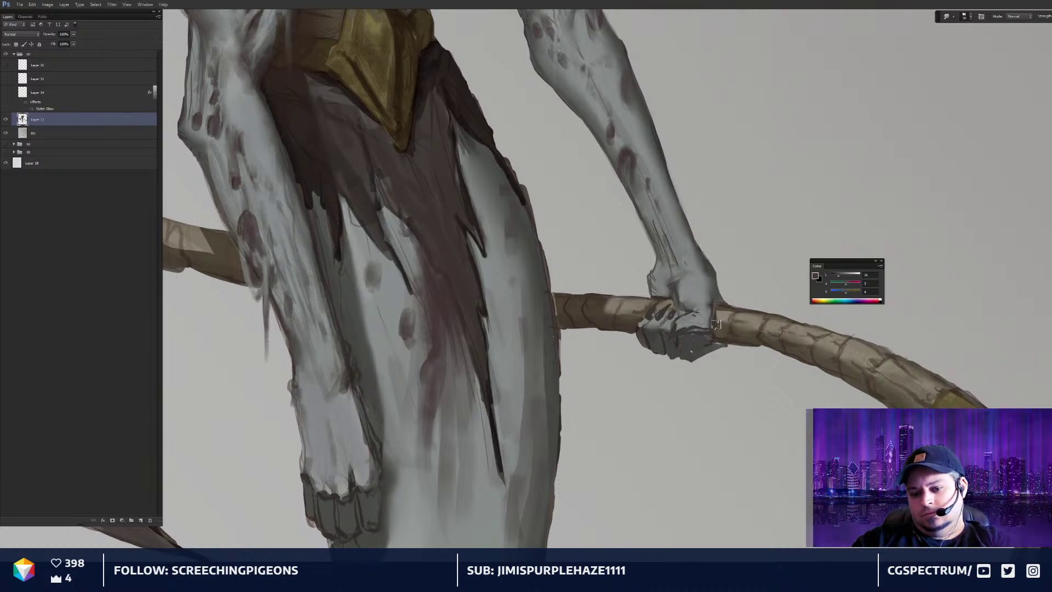
Darken the underside of the gripping fingers with a dark grey sampled from the hand, and erase the stroke spilling below them
key(b)
alt+click(688, 330)
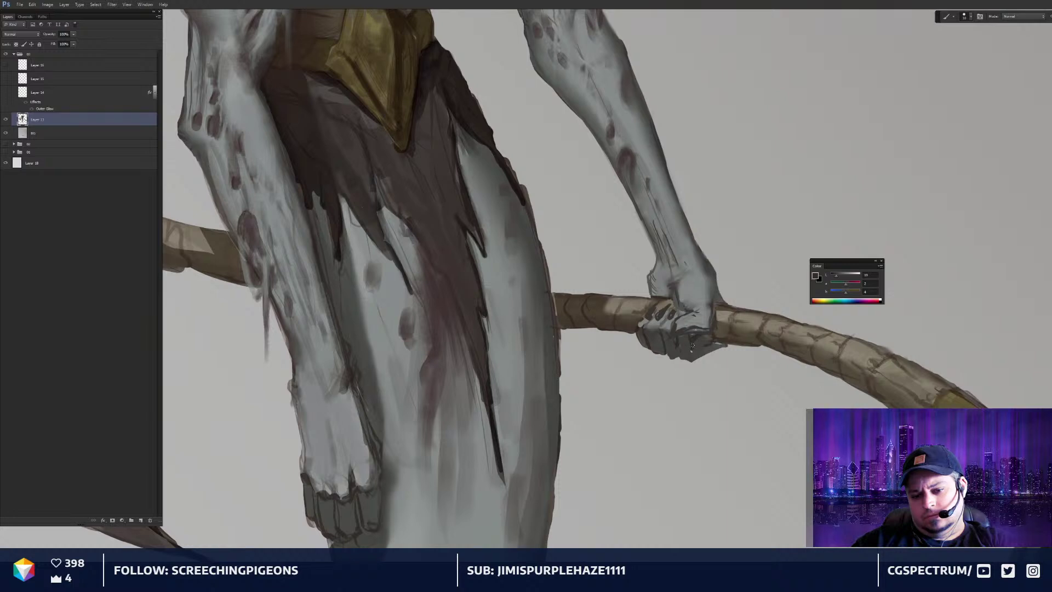
drag(724, 345, 702, 355)
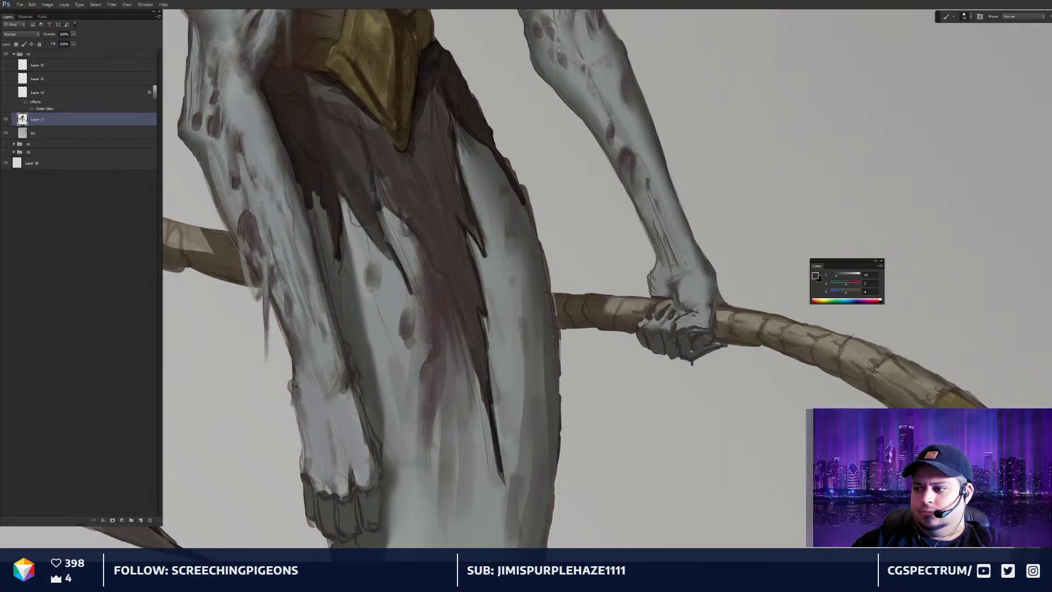
drag(737, 305, 739, 303)
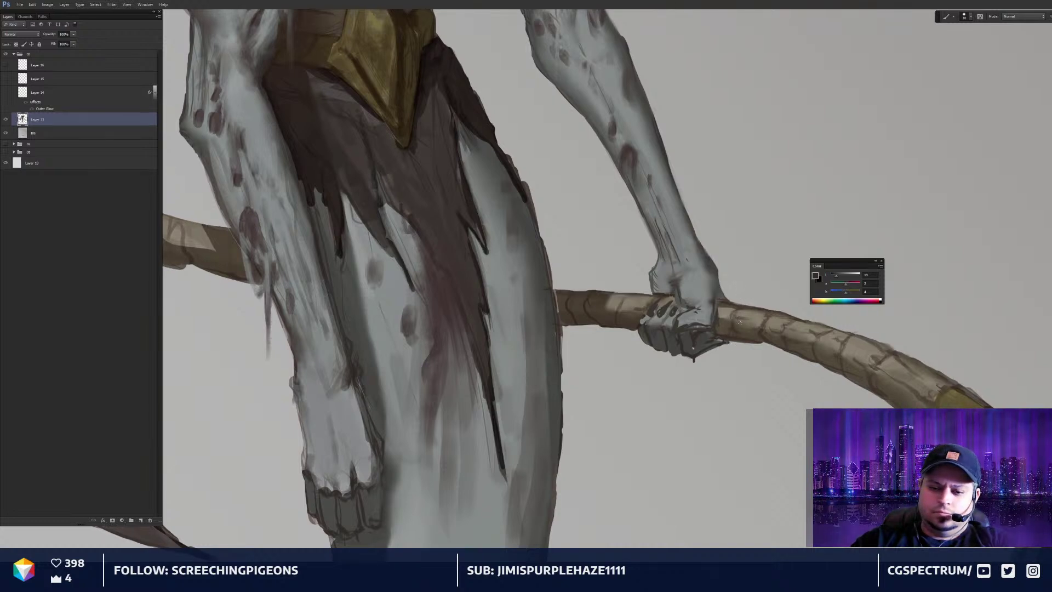
key(e)
drag(694, 364, 708, 360)
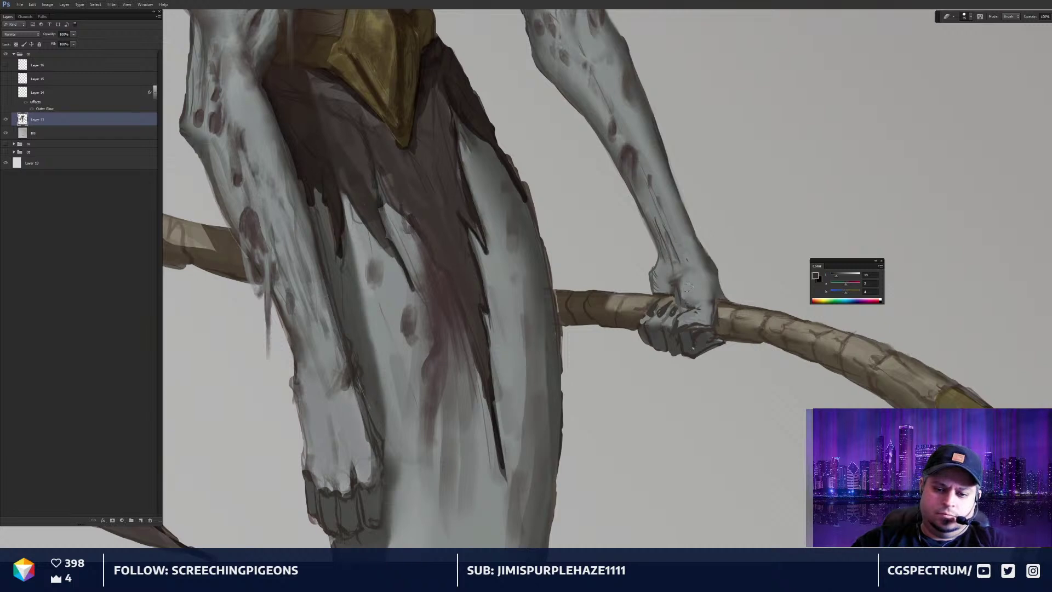
Touch up the knuckles of the gripping hand with light and dark greys sampled nearby
key(b)
alt+click(647, 320)
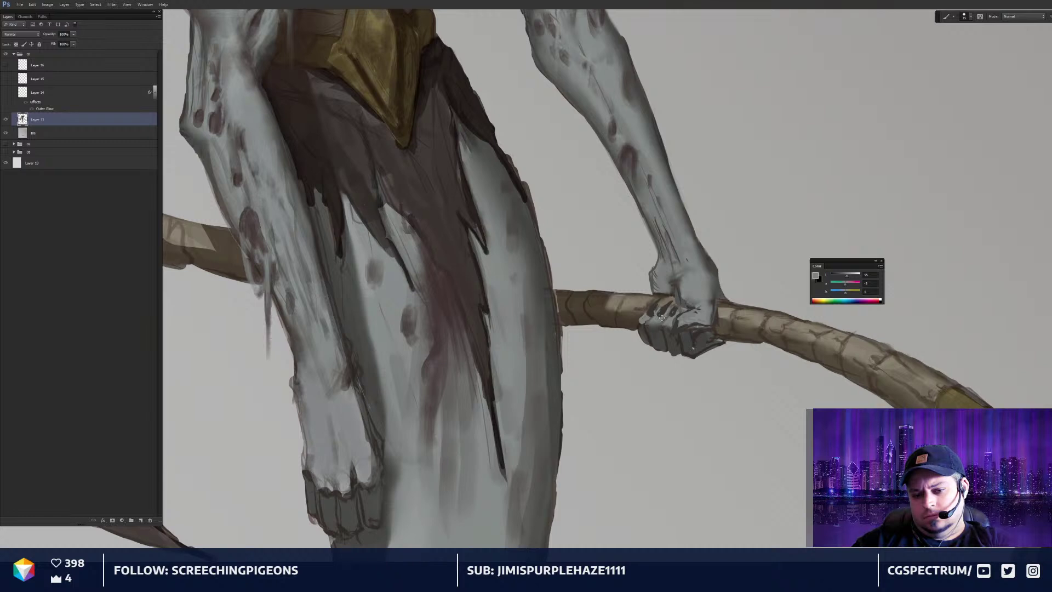
alt+click(678, 308)
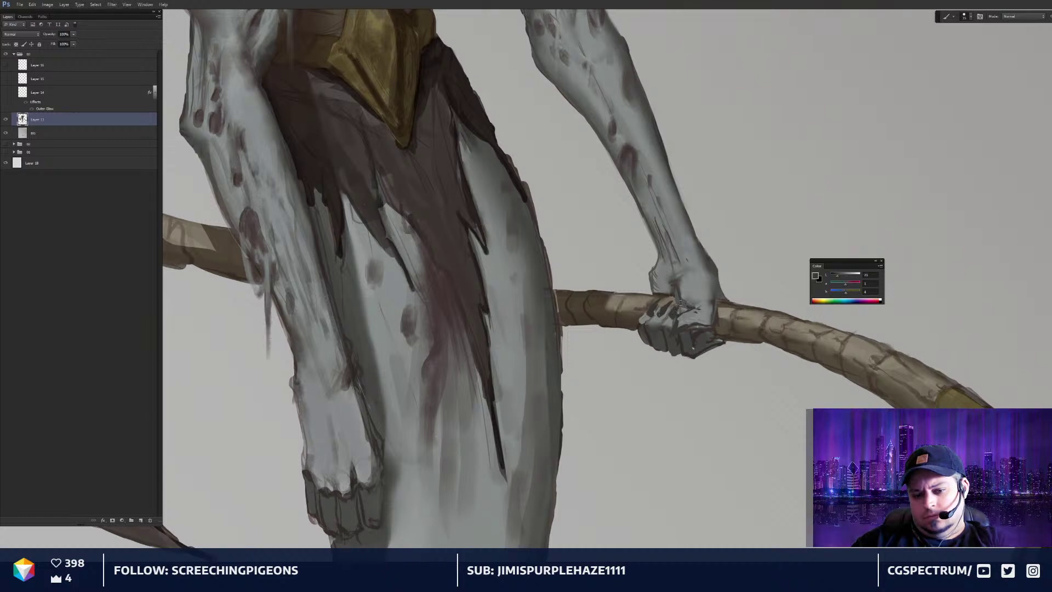
Paint dark bevel lines inside the diamond-shaped gold waist plate with sampled dark browns
scroll(715, 290, down, 2)
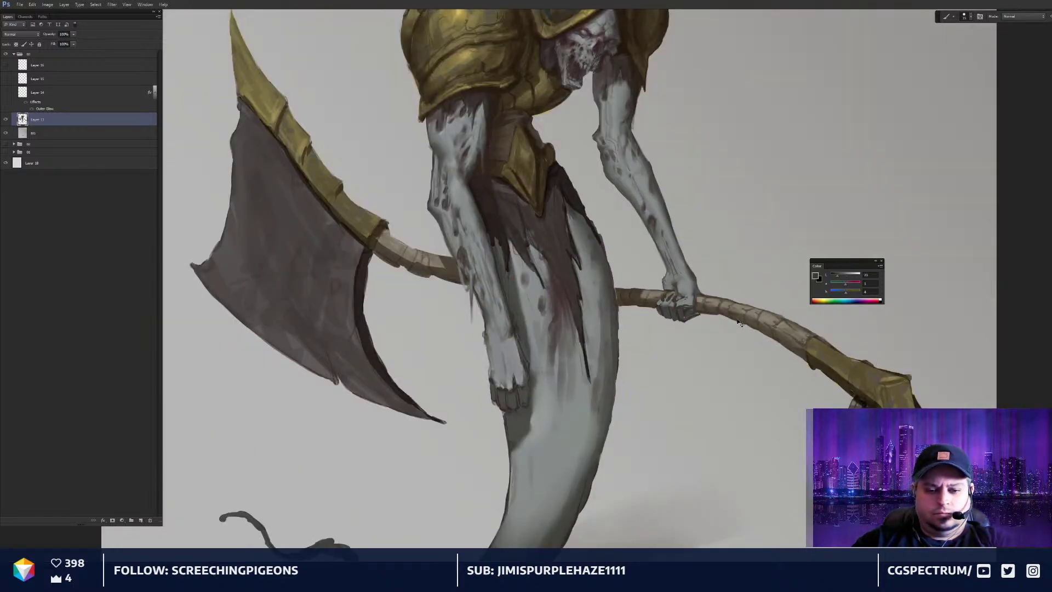
drag(693, 392, 696, 394)
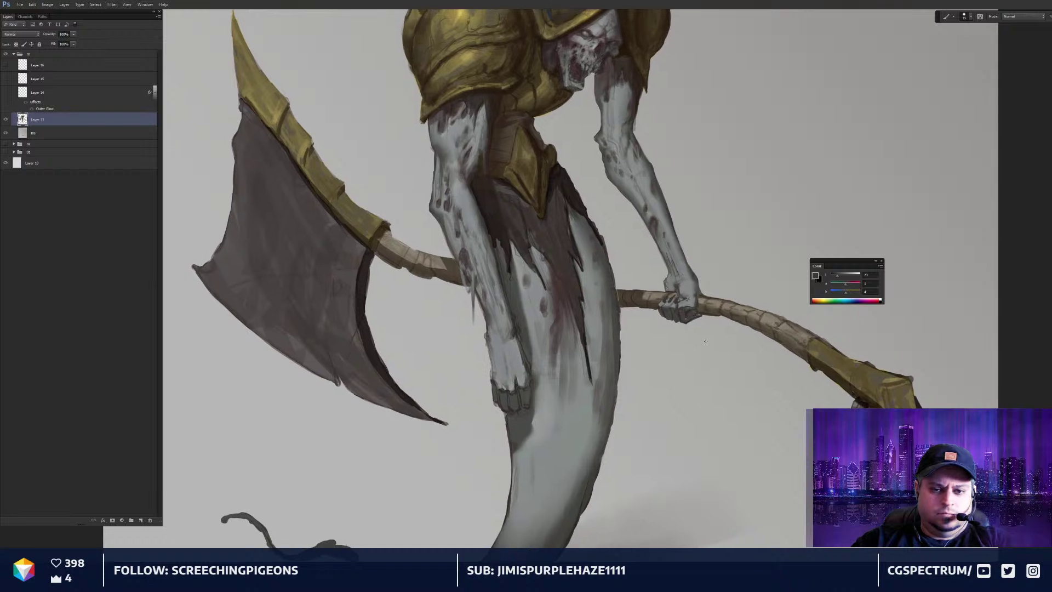
scroll(689, 276, up, 3)
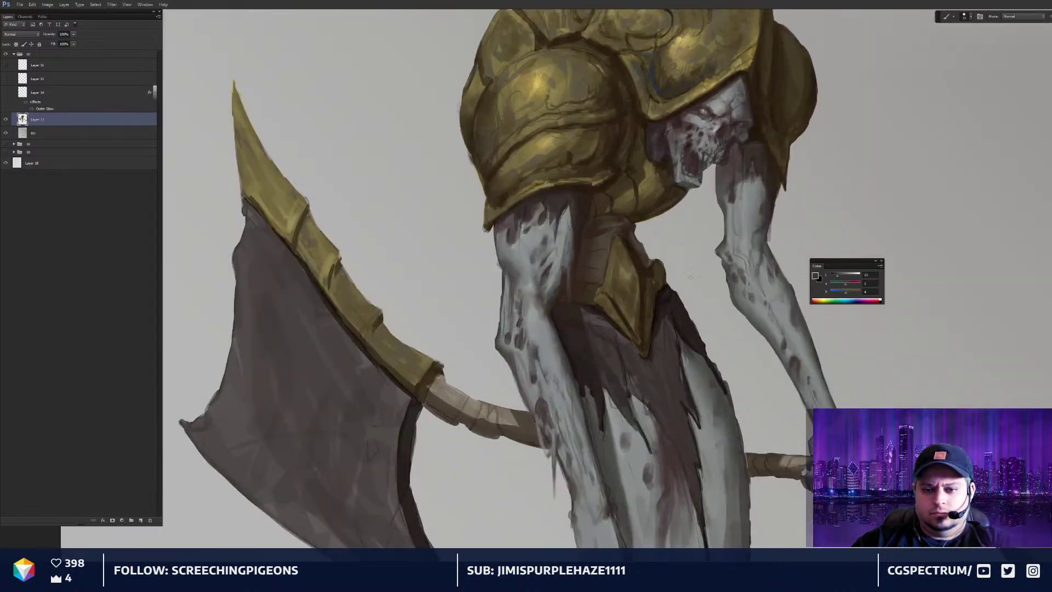
alt+click(632, 247)
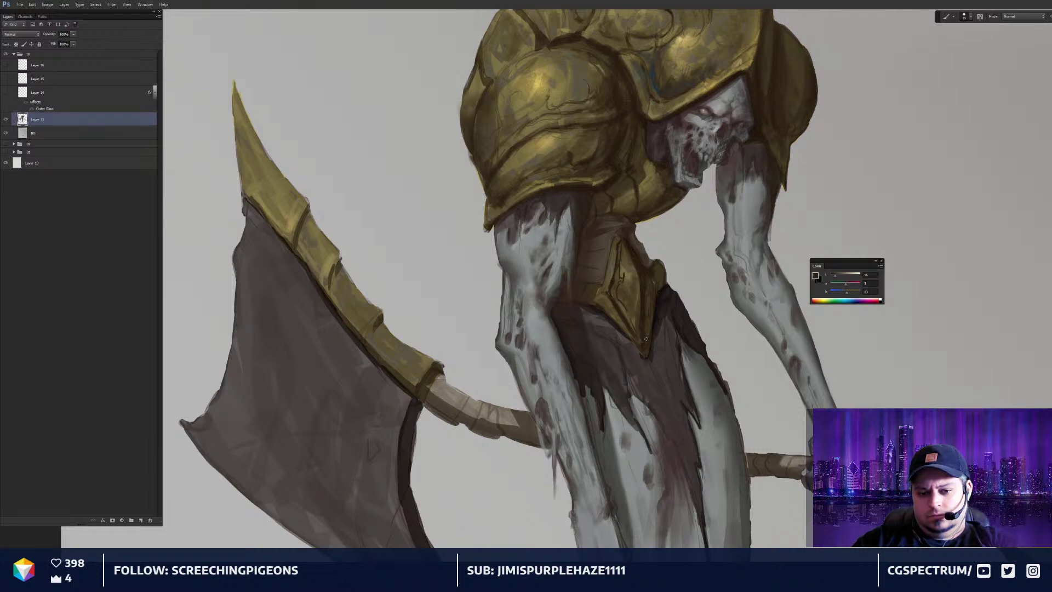
key(r)
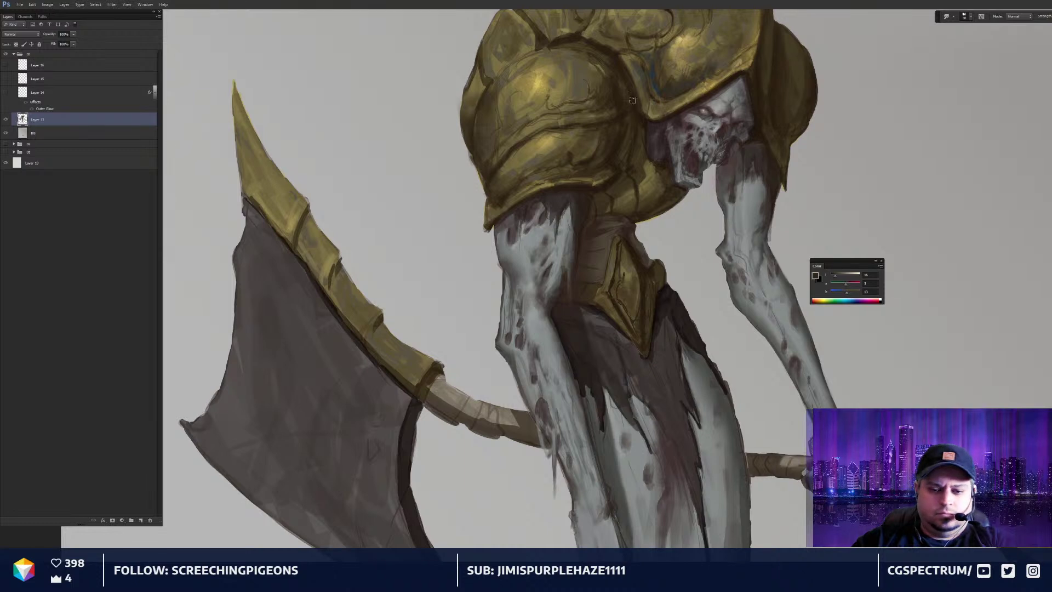
scroll(645, 266, up, 1)
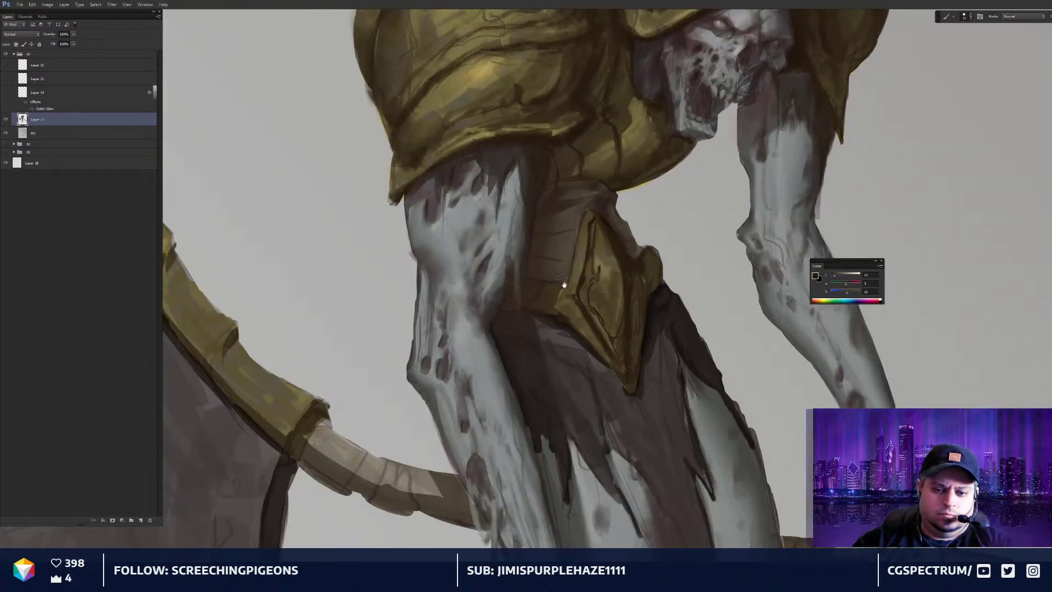
key(b)
alt+click(599, 284)
mouse_move(564, 284)
mouse_down()
mouse_move(621, 281)
mouse_move(613, 301)
mouse_up()
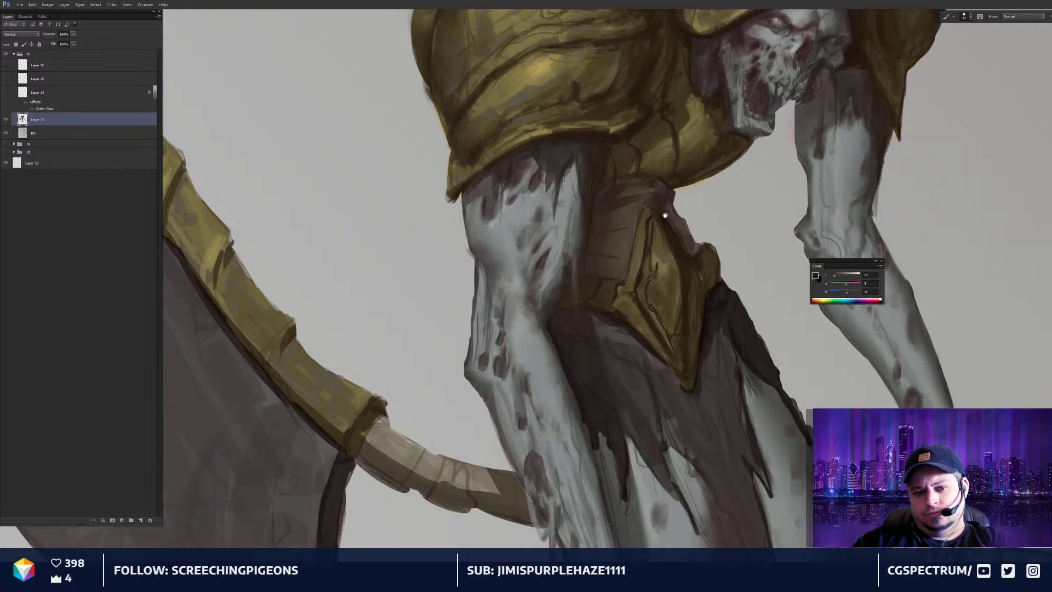
Sample a light gold from the shoulder armour and paint highlights on the waist plate with a smaller brush
drag(665, 215, 1042, 214)
alt+click(564, 125)
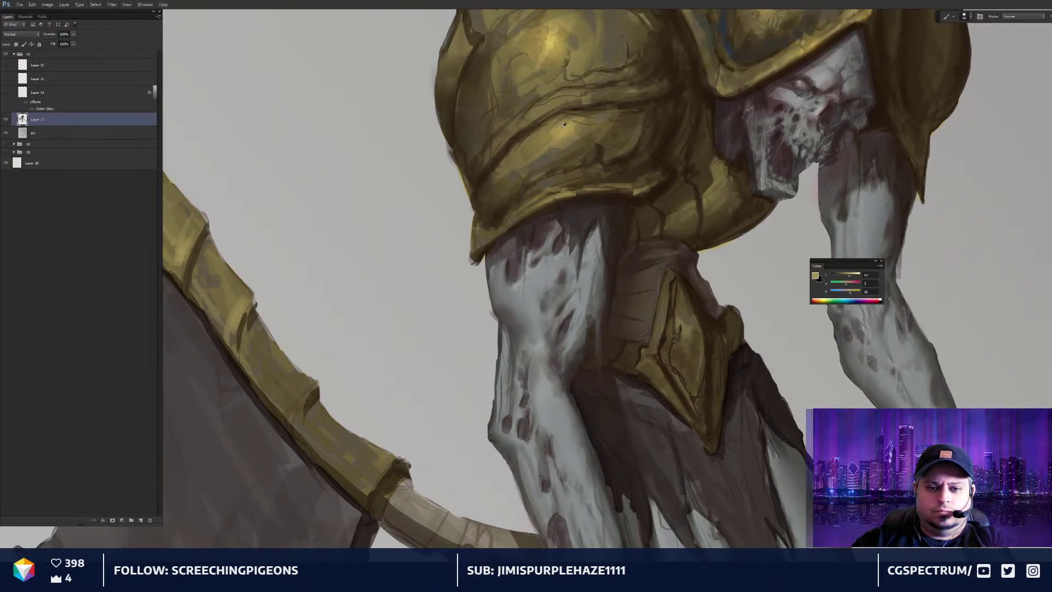
drag(631, 201, 630, 200)
key(bracketleft)
key(bracketleft)
key(bracketleft)
key(bracketleft)
key(bracketleft)
key(bracketleft)
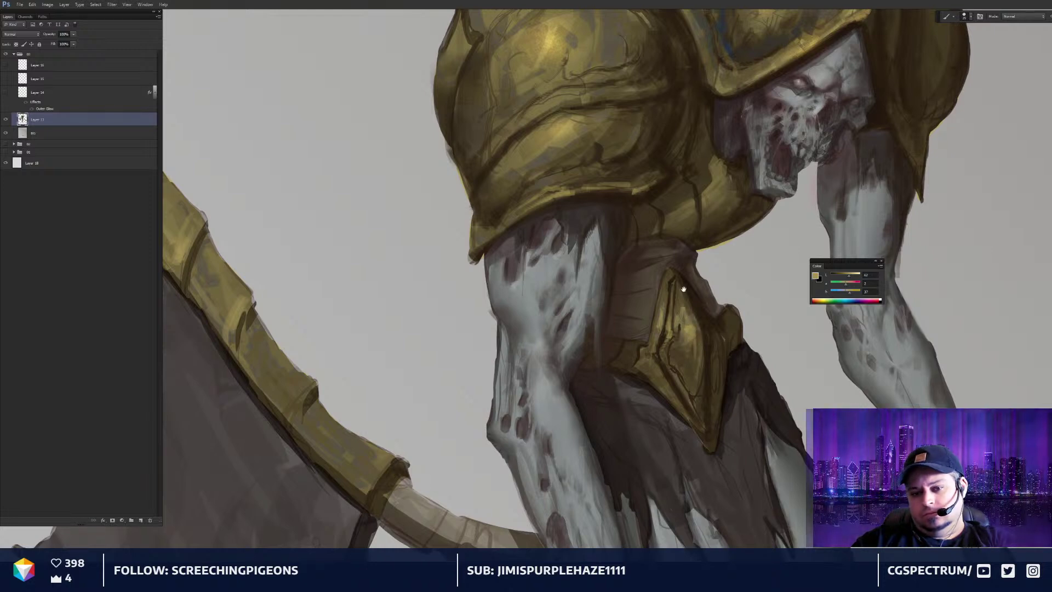
Shade the centre facet of the waist plate with sampled dark greys and muted golds, using a smaller brush
drag(679, 290, 631, 165)
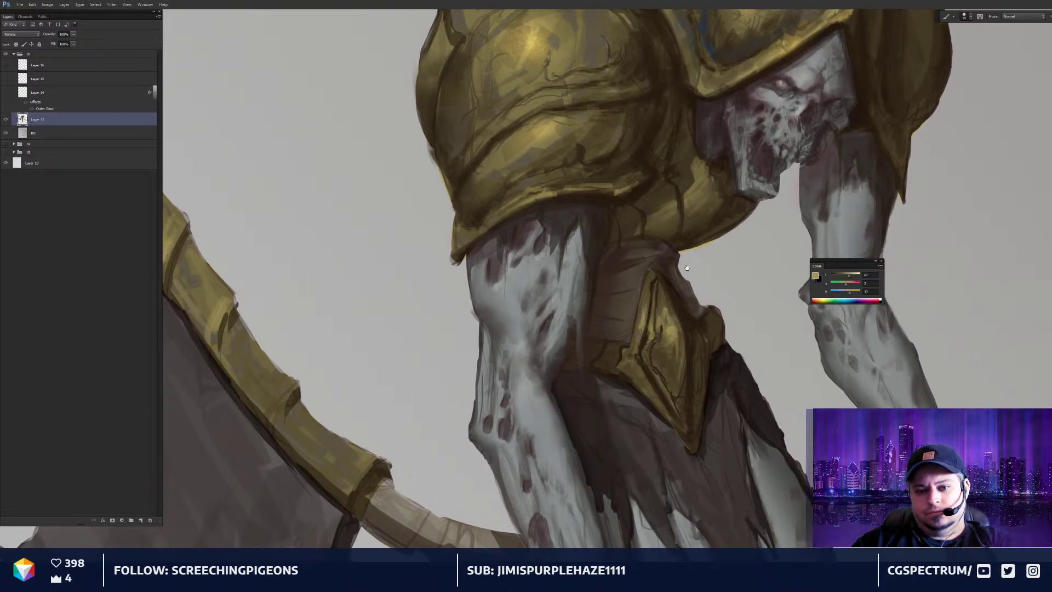
alt+click(669, 380)
key([)
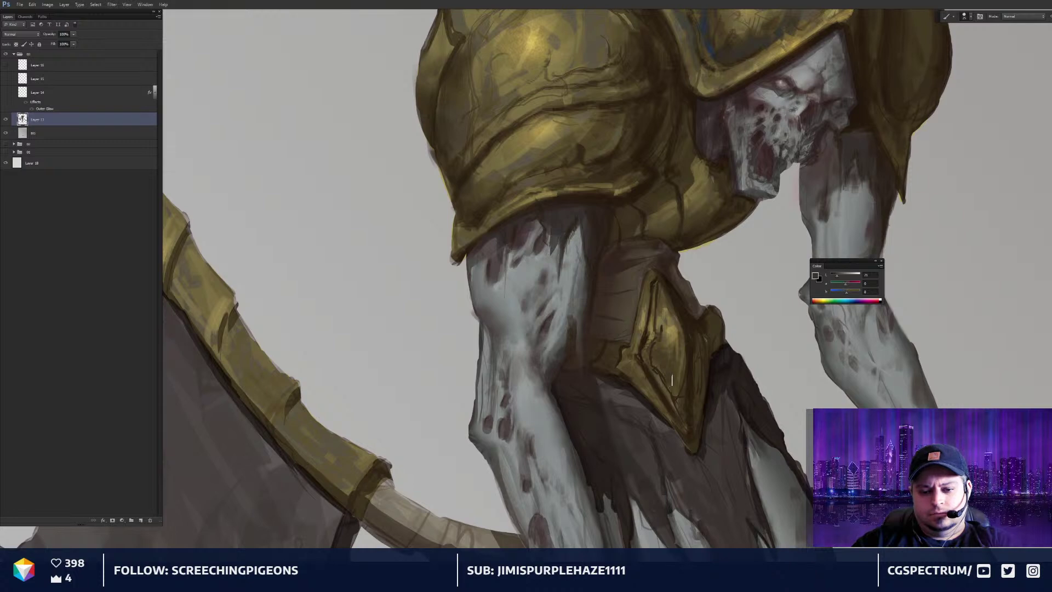
mouse_move(670, 381)
mouse_down()
mouse_move(675, 390)
mouse_move(681, 362)
mouse_up()
alt+click(675, 367)
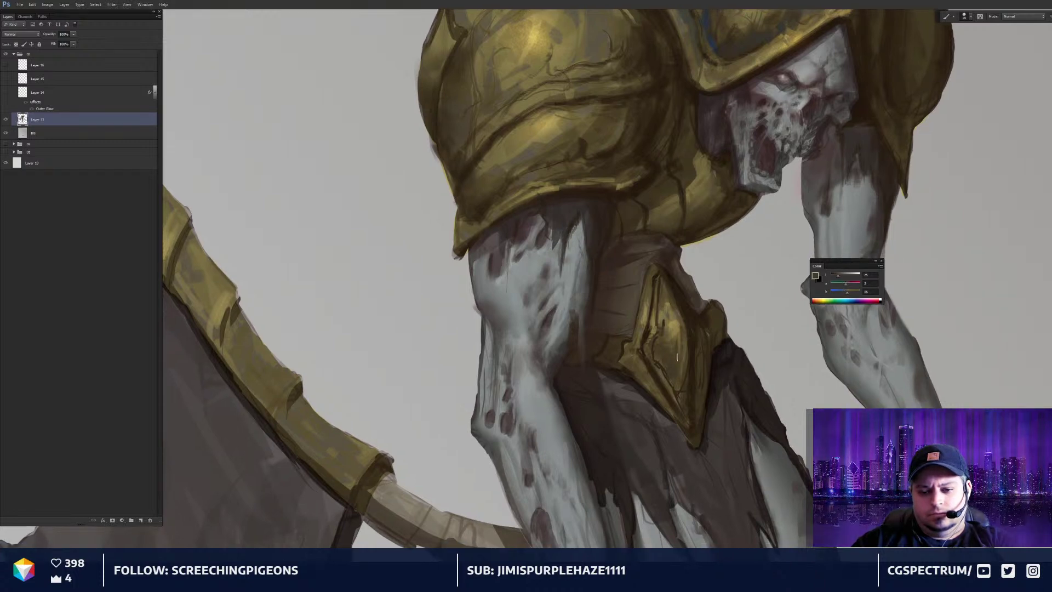
drag(677, 129, 679, 137)
alt+click(599, 52)
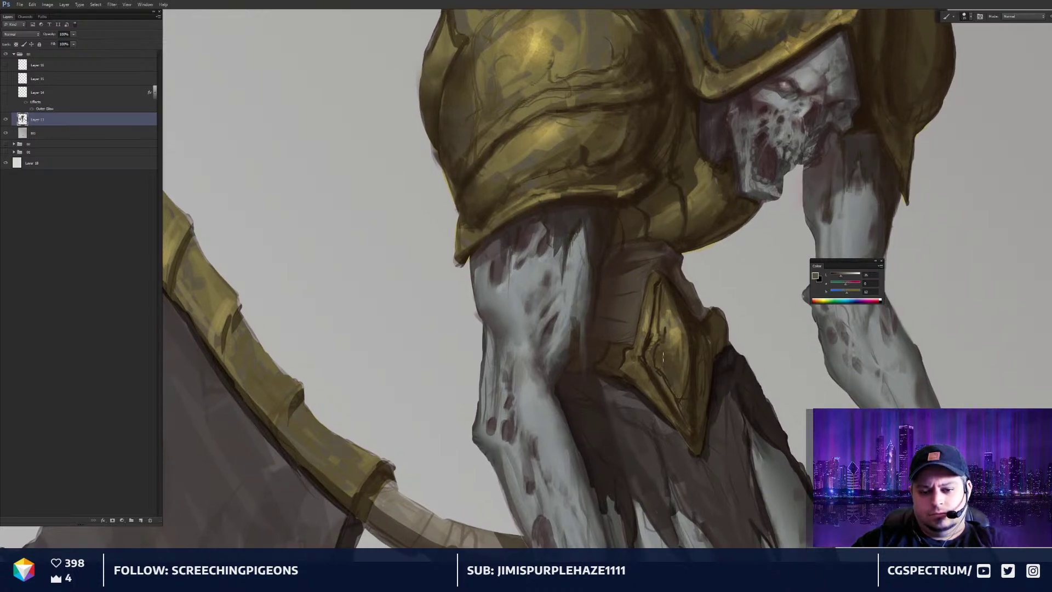
alt+click(680, 383)
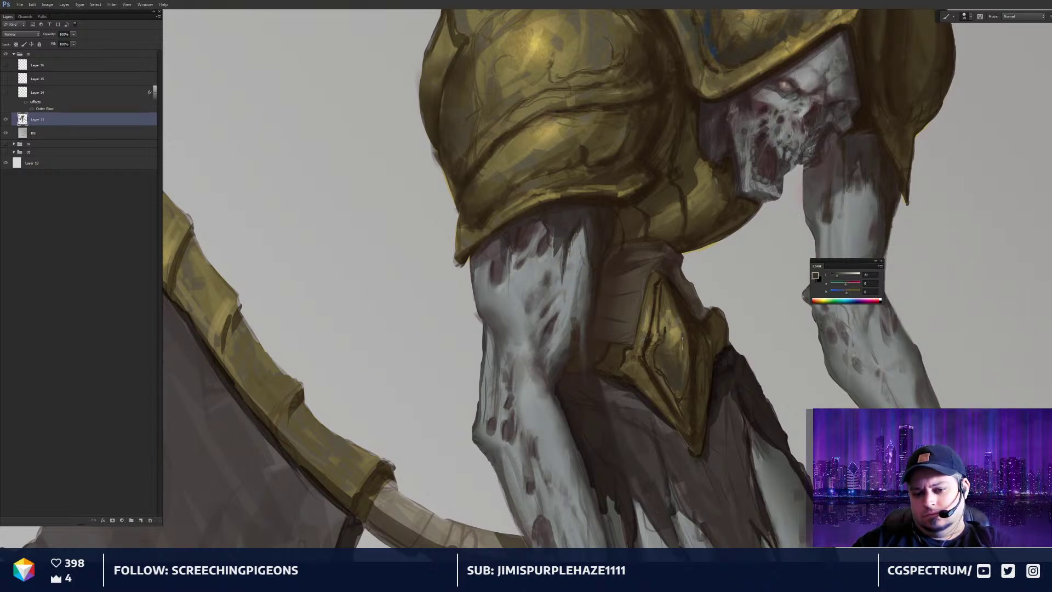
drag(640, 153, 639, 151)
key(bracketleft)
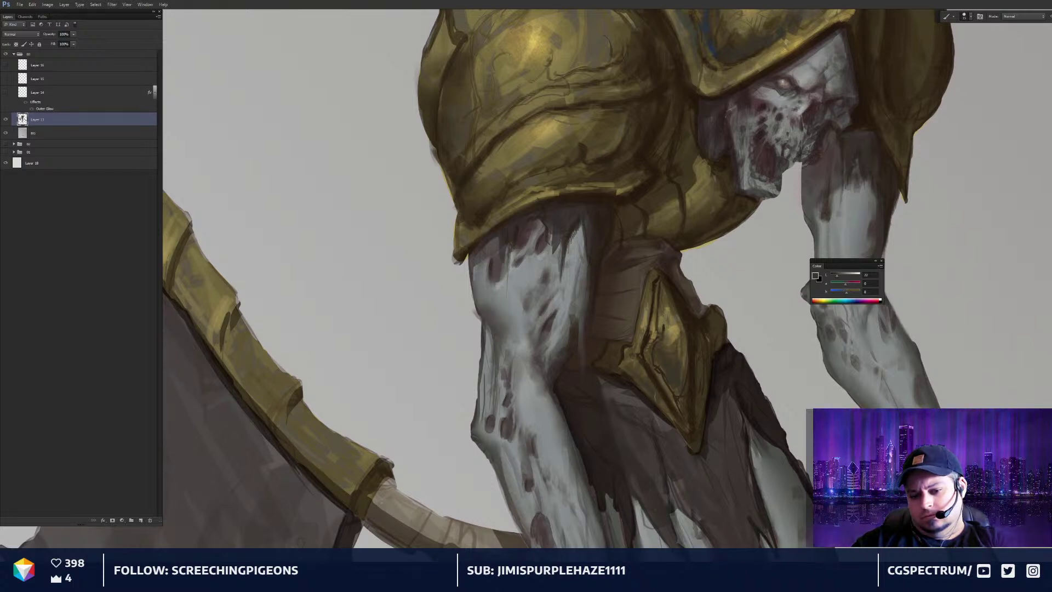
Add muted grey patches to the waist plate's centre facet, making the sampled gold tone less yellow
key(ctrl+minus)
key(ctrl+minus)
key(ctrl+plus)
key(ctrl+plus)
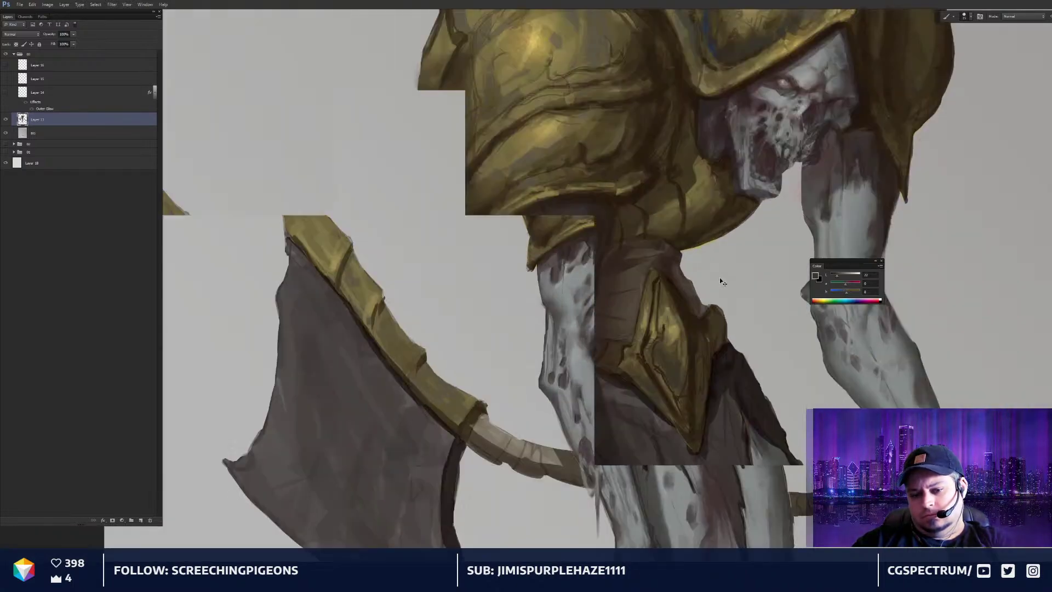
drag(688, 329, 685, 325)
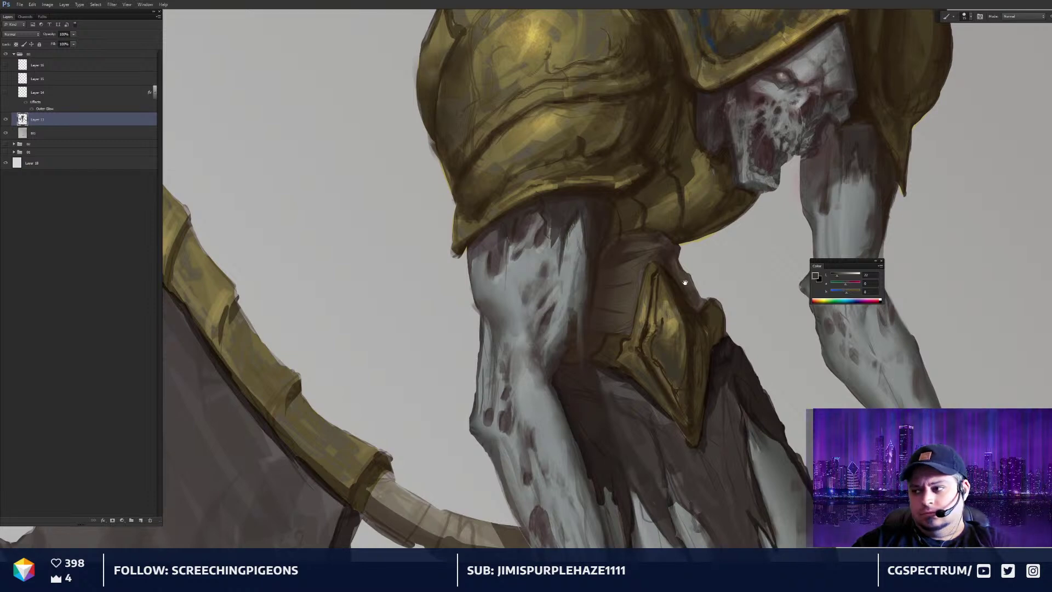
mouse_move(687, 285)
mouse_down()
mouse_move(700, 268)
mouse_move(701, 292)
mouse_up()
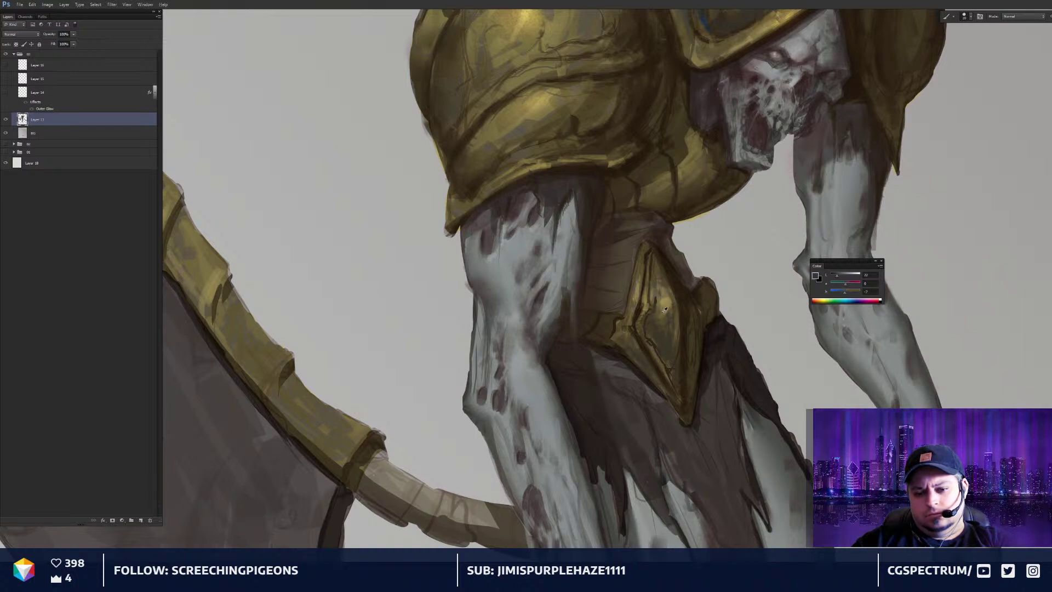
alt+click(665, 311)
click(849, 295)
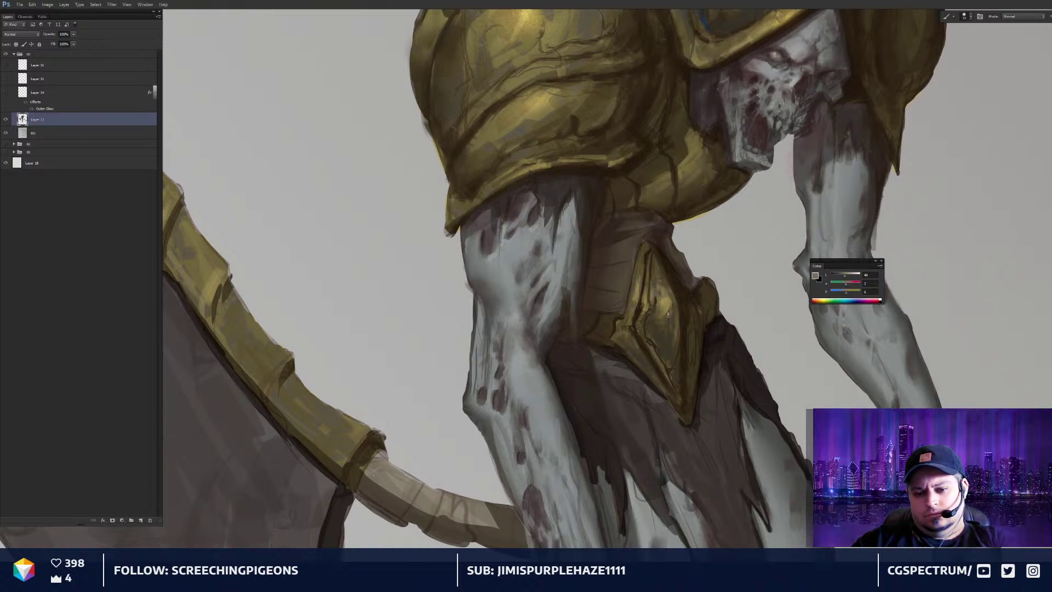
drag(653, 315, 652, 326)
alt+click(656, 324)
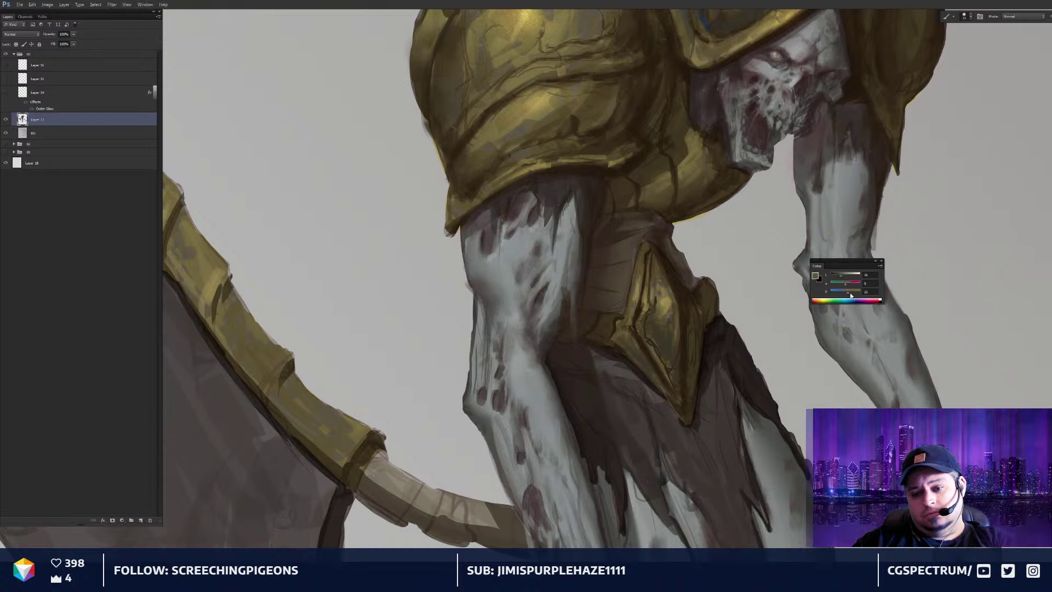
drag(850, 295, 846, 294)
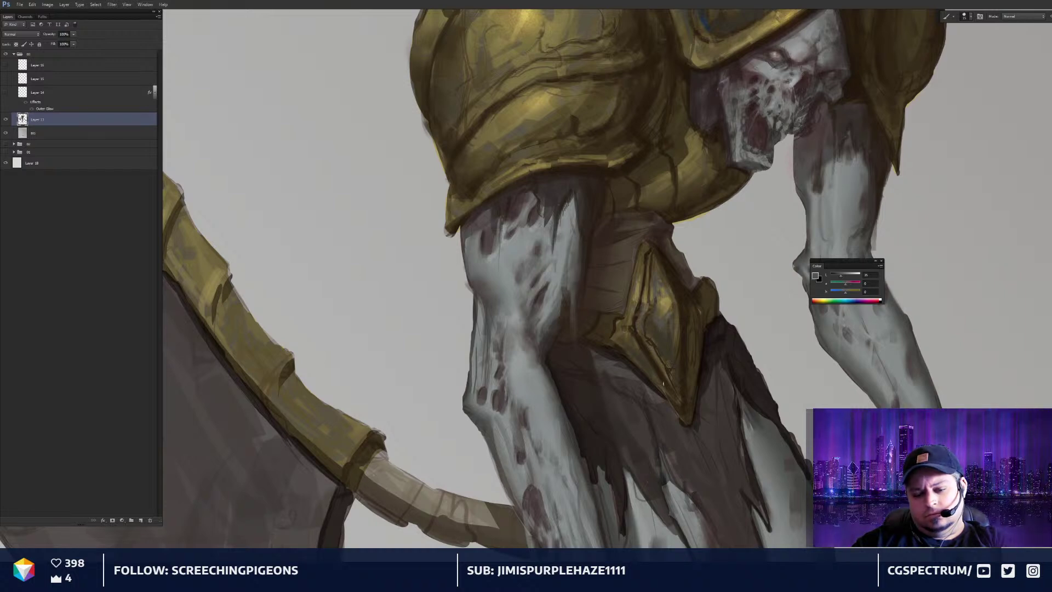
Refine the ridge on the near side of the waist plate with sampled light gold and dark brown
key(ctrl+minus)
key(ctrl+minus)
key(ctrl+minus)
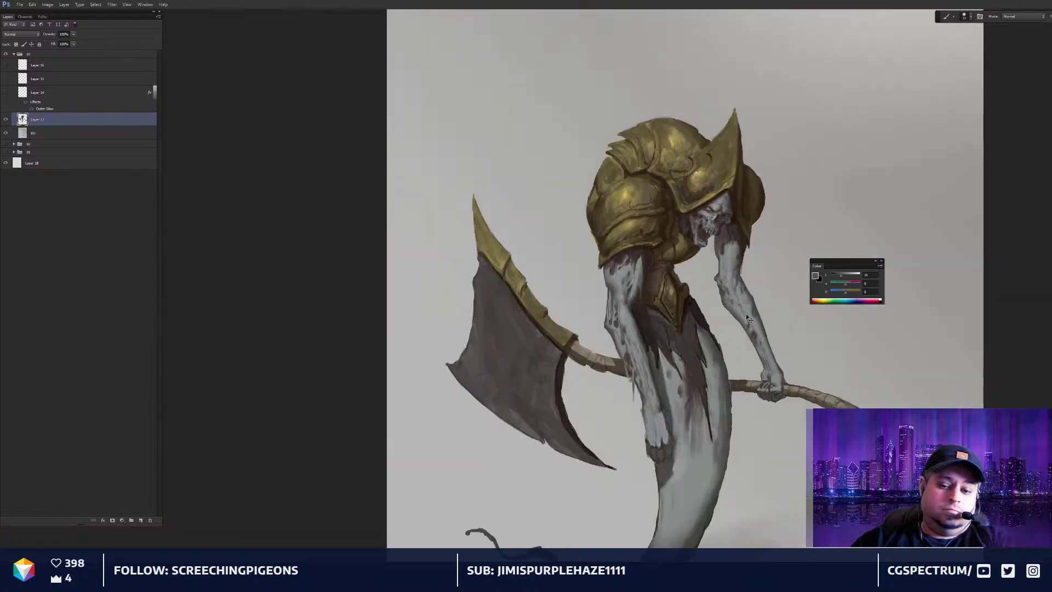
scroll(746, 318, up, 3)
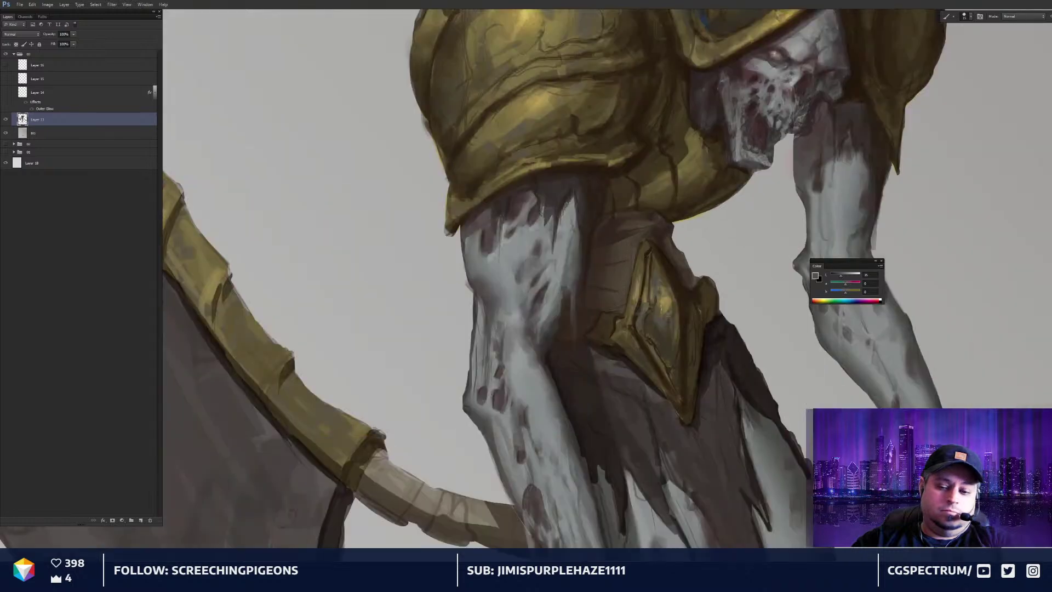
alt+click(641, 324)
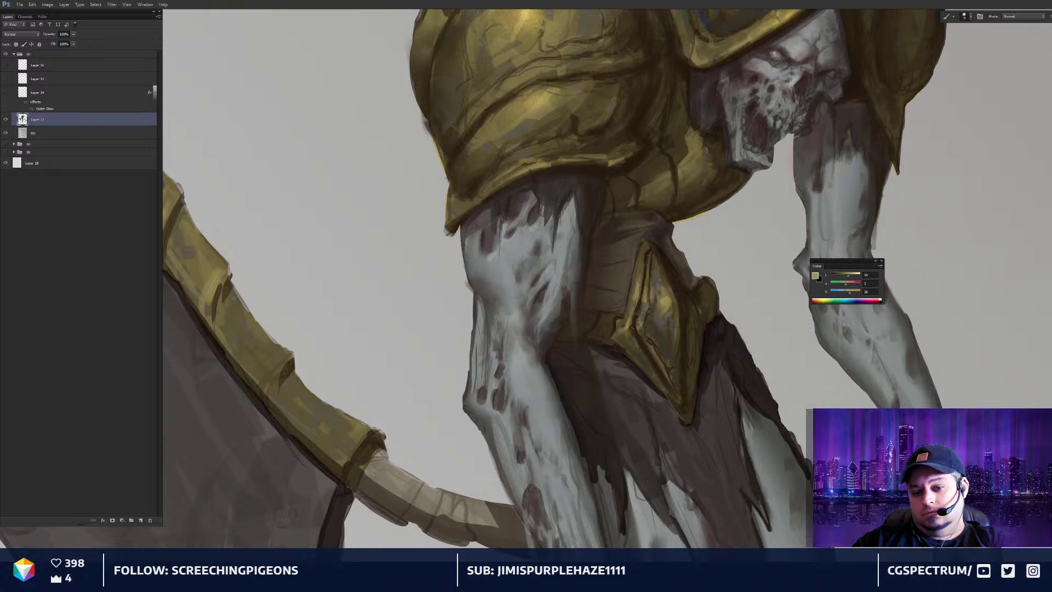
drag(643, 313, 636, 321)
alt+click(635, 328)
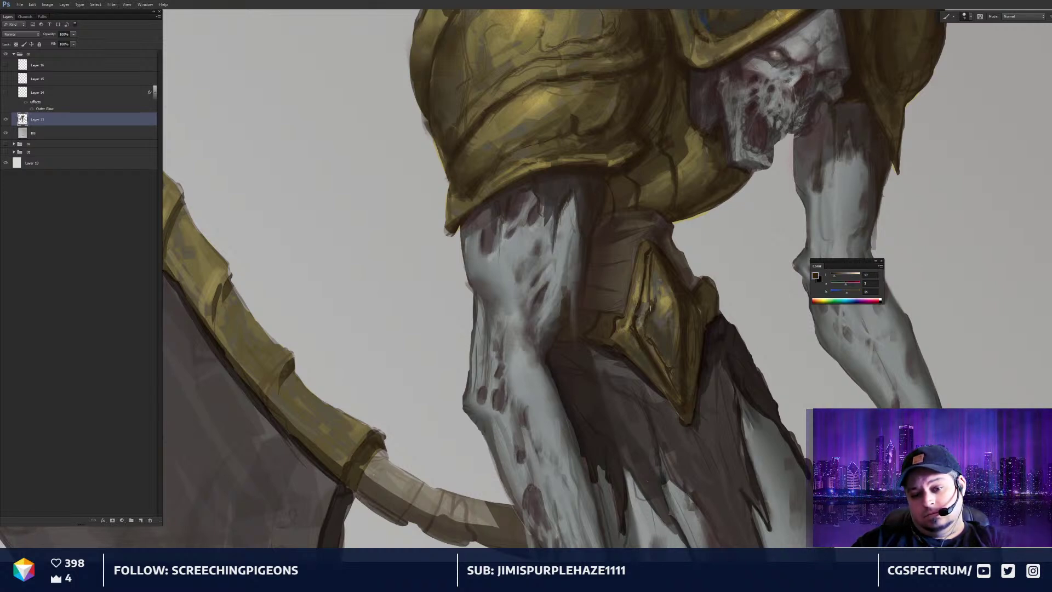
Deepen the shading around the waist plate and its side clasp with sampled dark browns and greys
key(ctrl+minus)
key(ctrl+minus)
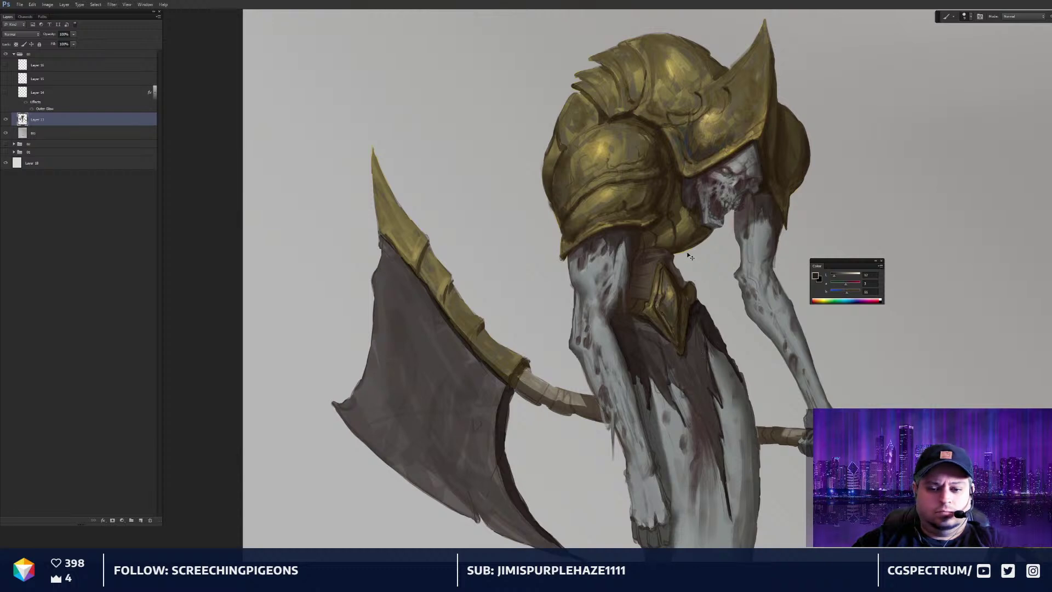
key(ctrl+plus)
key(ctrl+plus)
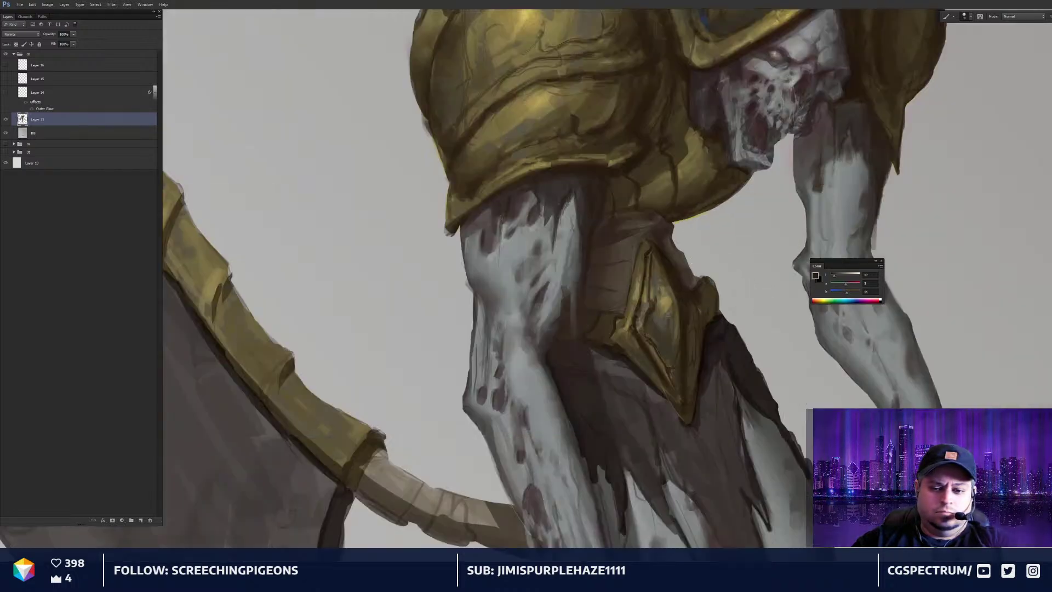
alt+click(611, 306)
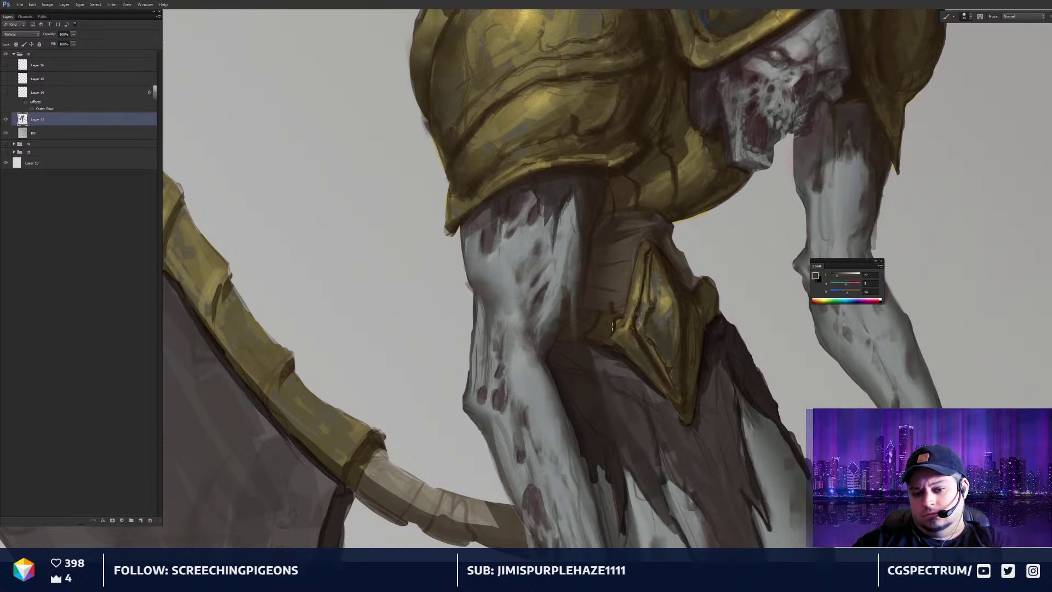
alt+click(692, 283)
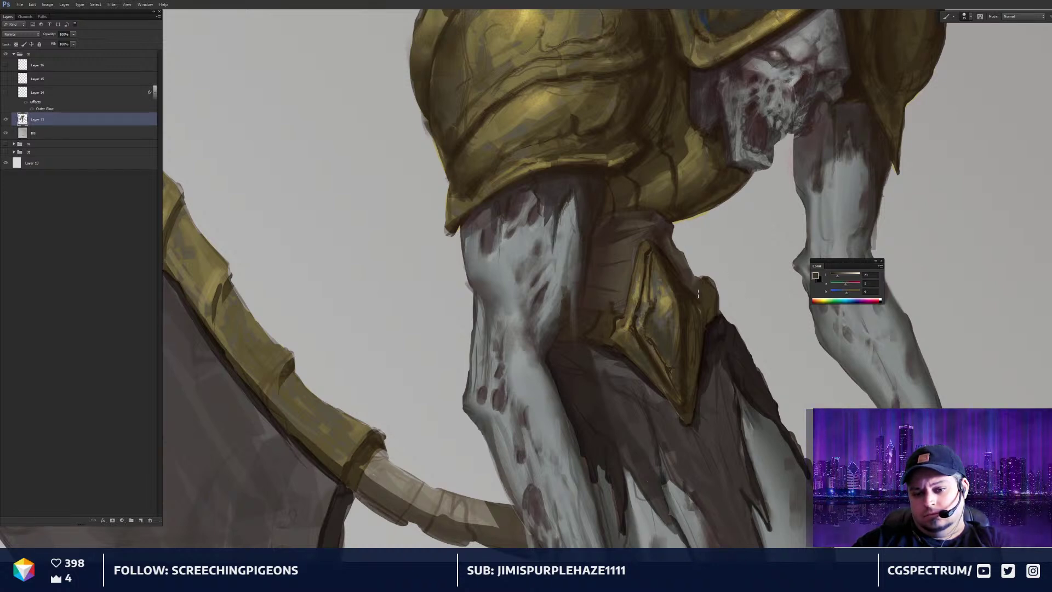
alt+click(628, 341)
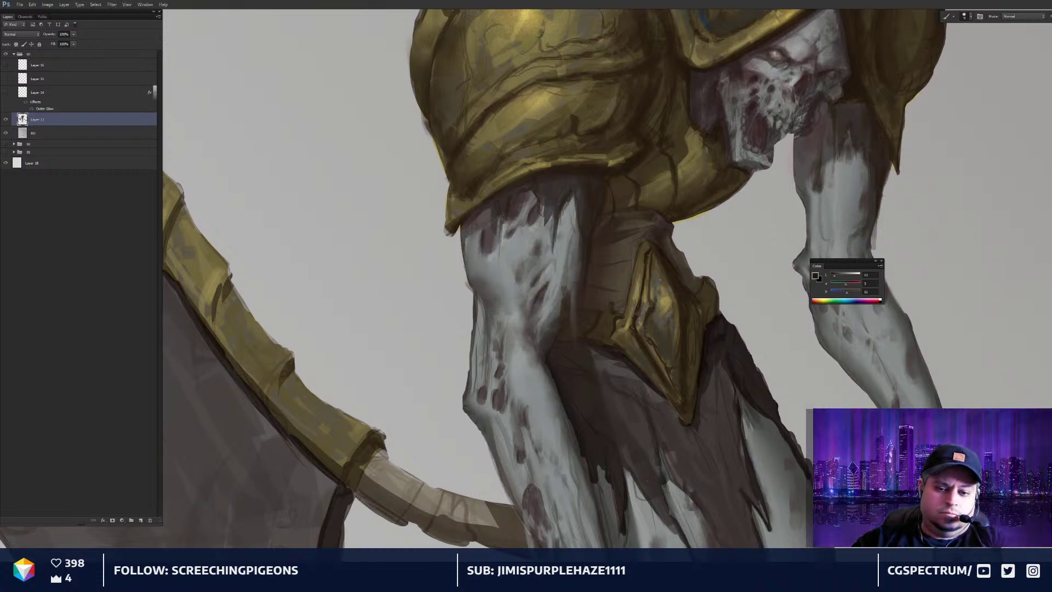
drag(693, 272, 715, 288)
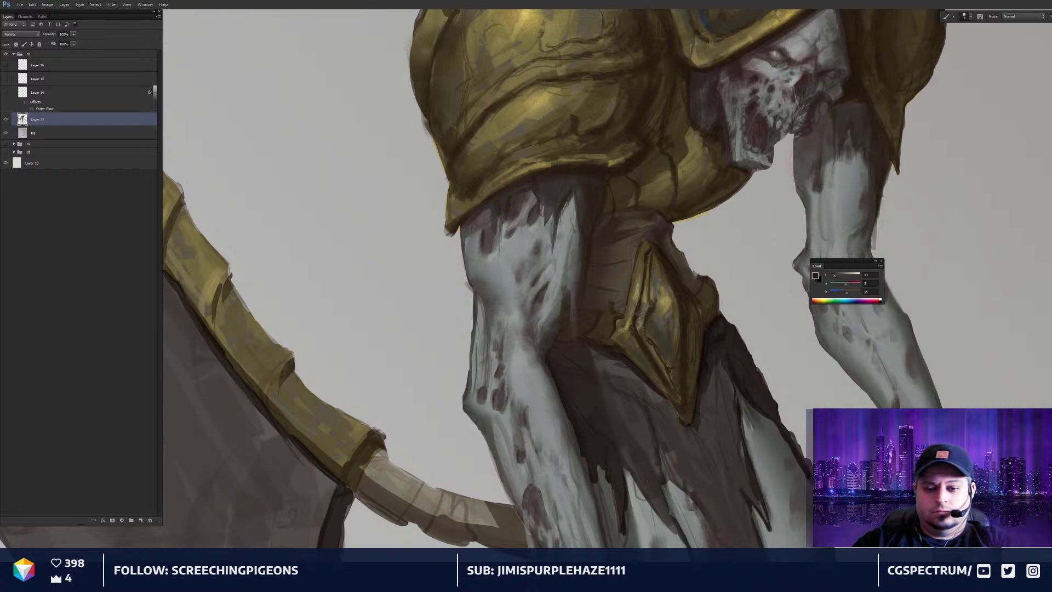
mouse_move(672, 317)
mouse_down()
mouse_move(656, 332)
mouse_move(655, 319)
mouse_up()
key(ctrl+plus)
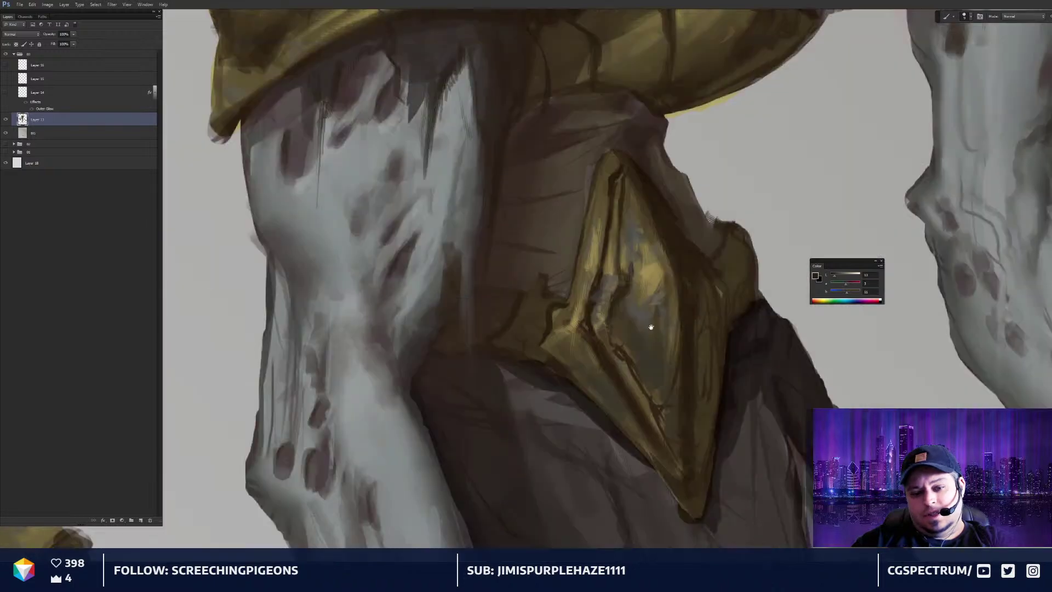
scroll(630, 356, down, 6)
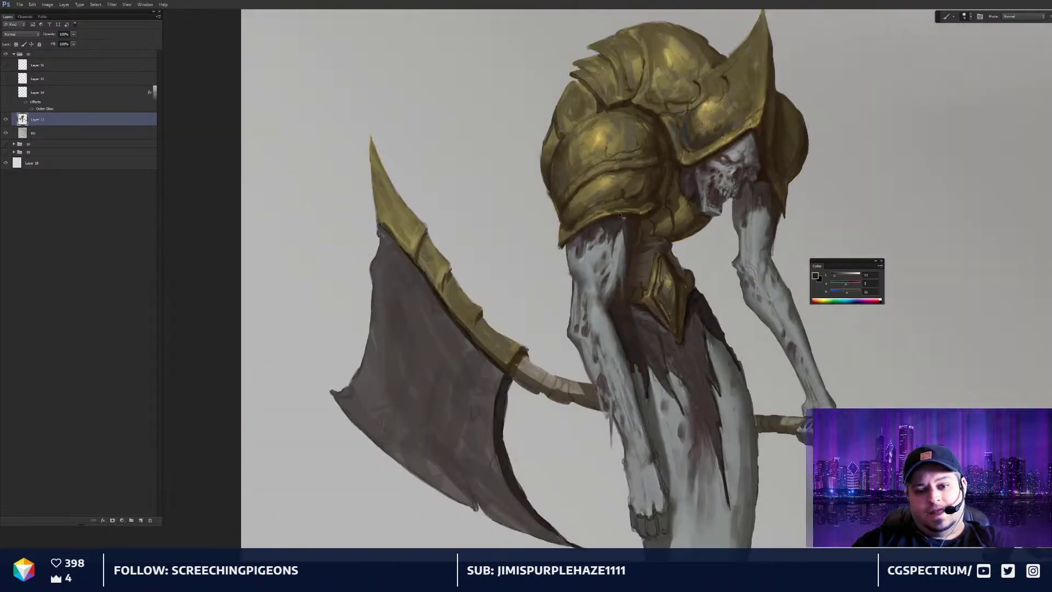
Refine the helmet's lower side rim beside the shoulder with sampled muted gold and grey tones, using a larger brush
scroll(672, 126, up, 5)
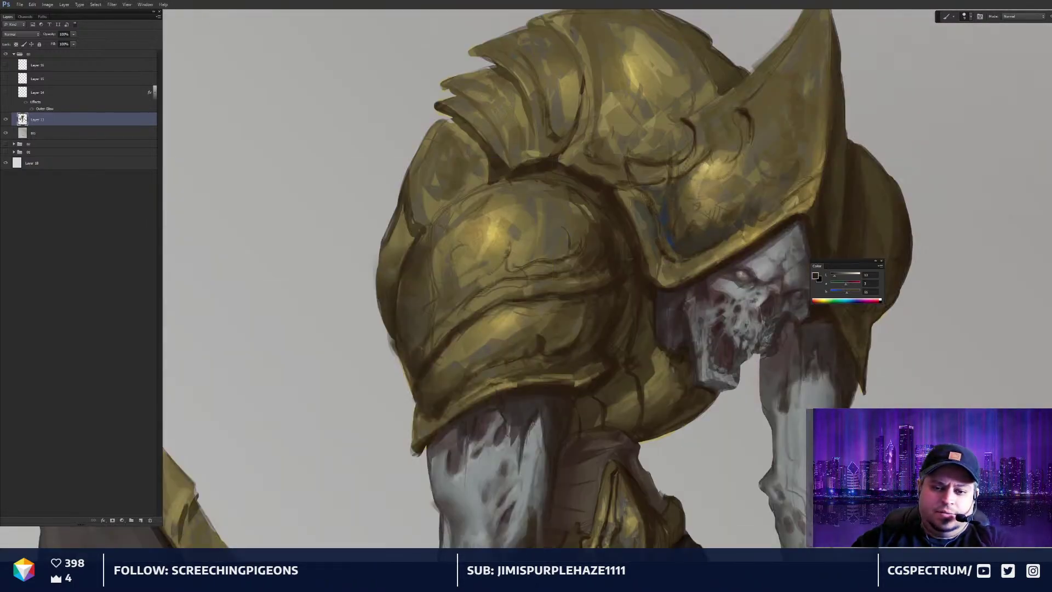
alt+click(630, 202)
key(bracketright)
drag(631, 196, 640, 211)
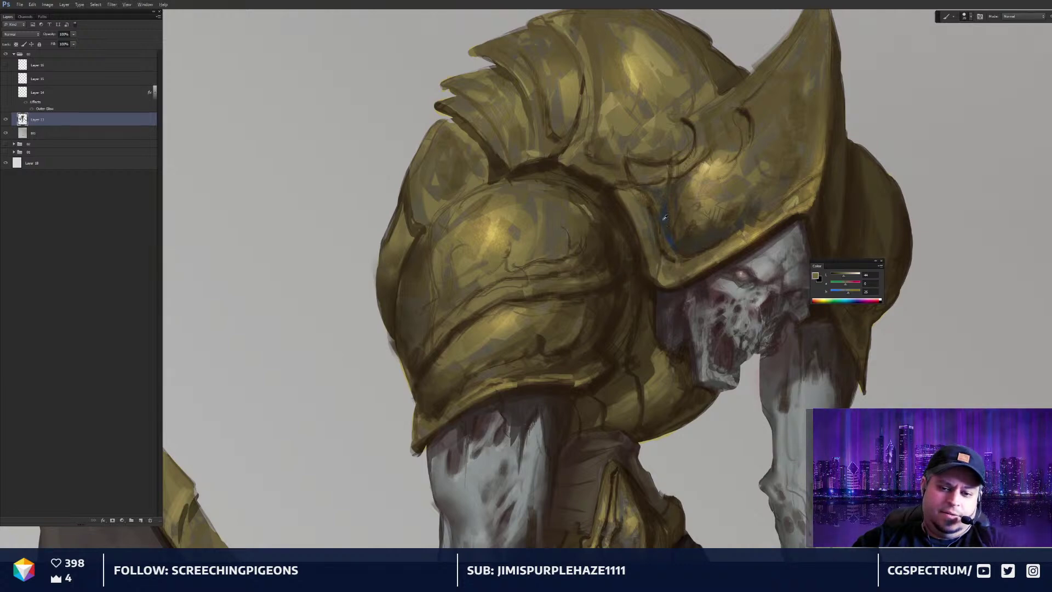
alt+click(641, 221)
alt+click(649, 243)
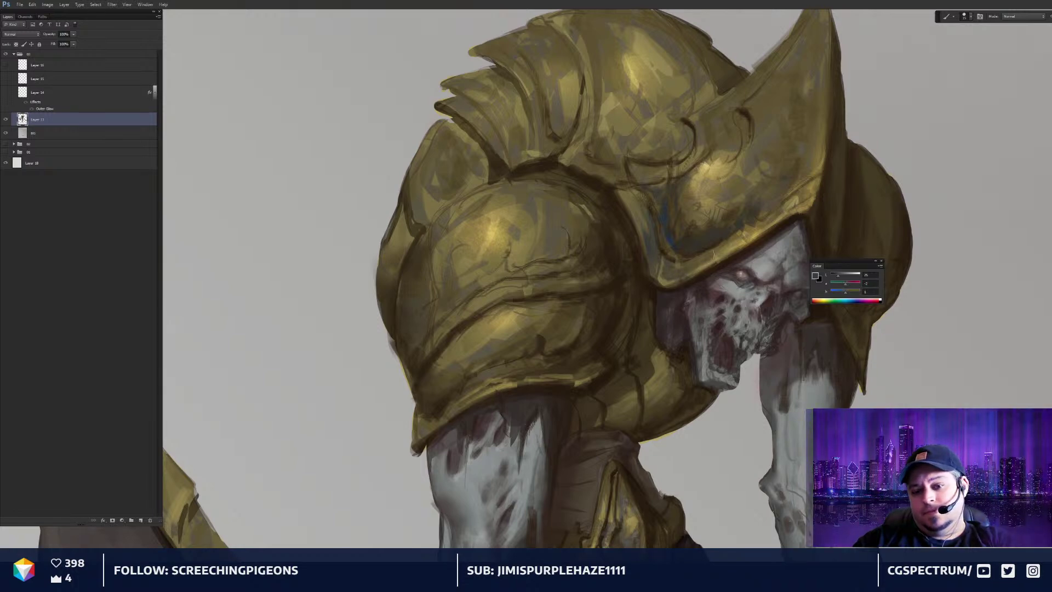
Sample the pale gold highlight on the helmet and paint bright edges along its ornamental trim and side rim
alt+click(711, 166)
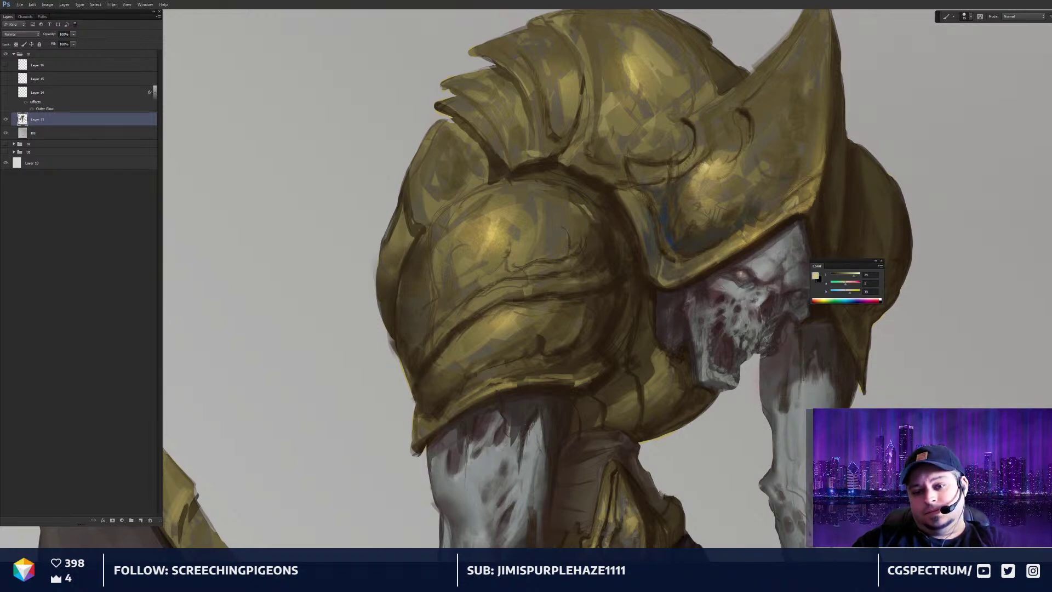
mouse_move(635, 167)
mouse_down()
mouse_move(690, 156)
mouse_move(690, 119)
mouse_move(732, 92)
mouse_up()
drag(618, 188, 640, 227)
key(bracketright)
key(bracketright)
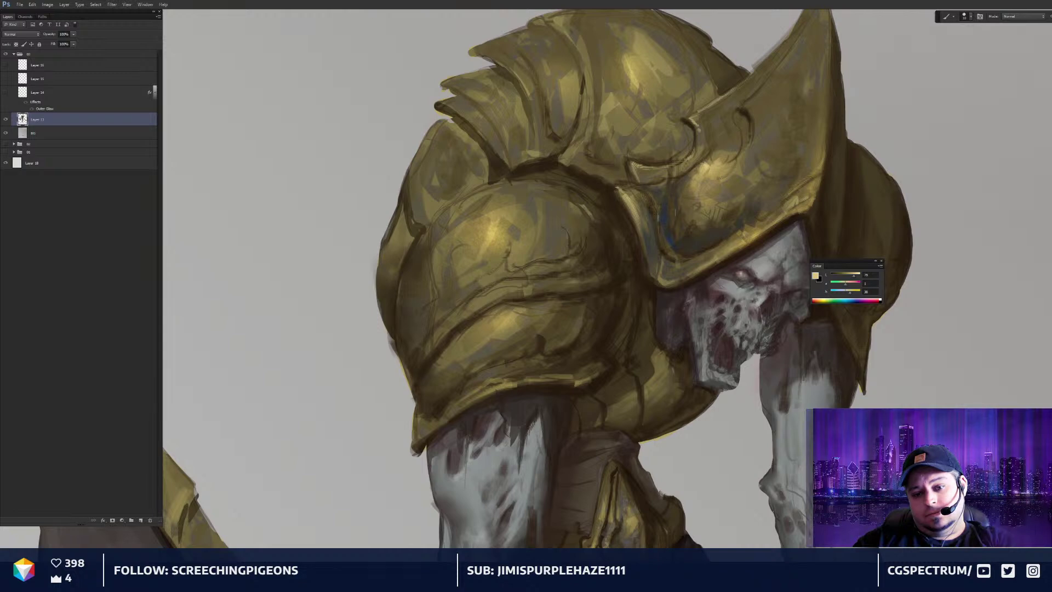
key(ctrl+minus)
key(ctrl+minus)
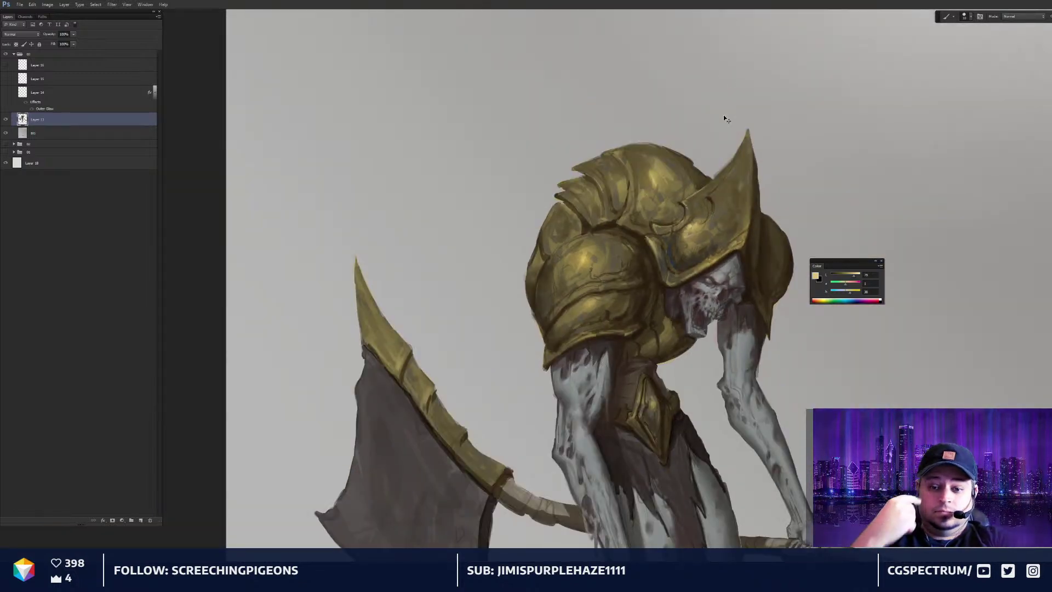
Sample a dark brown near the skull and paint contour lines along the helmet's crest and curved ornament
key(ctrl+plus)
key(ctrl+plus)
drag(737, 147, 705, 279)
alt+click(745, 321)
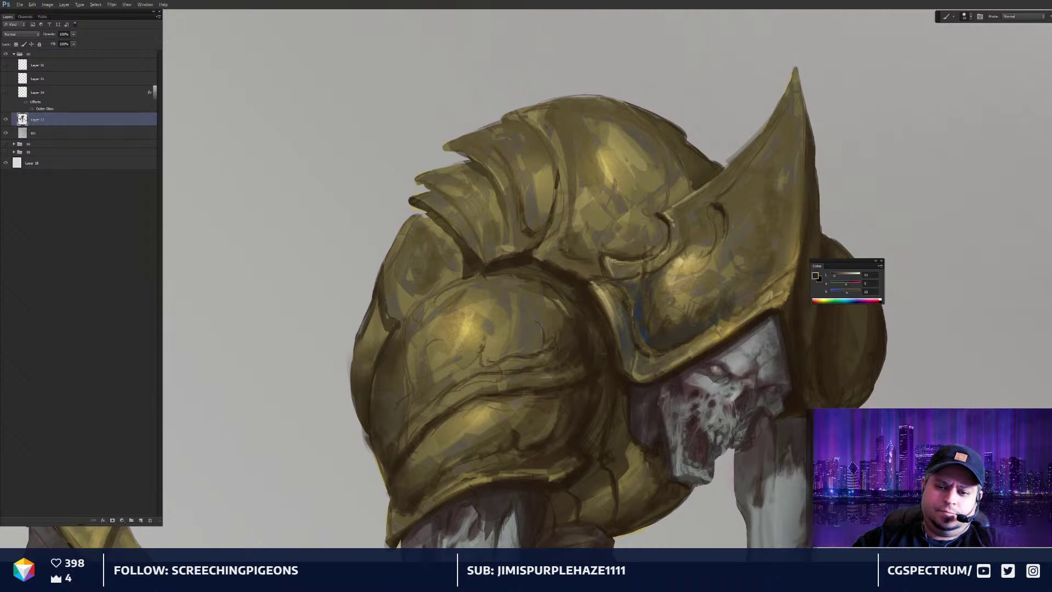
drag(737, 199, 771, 148)
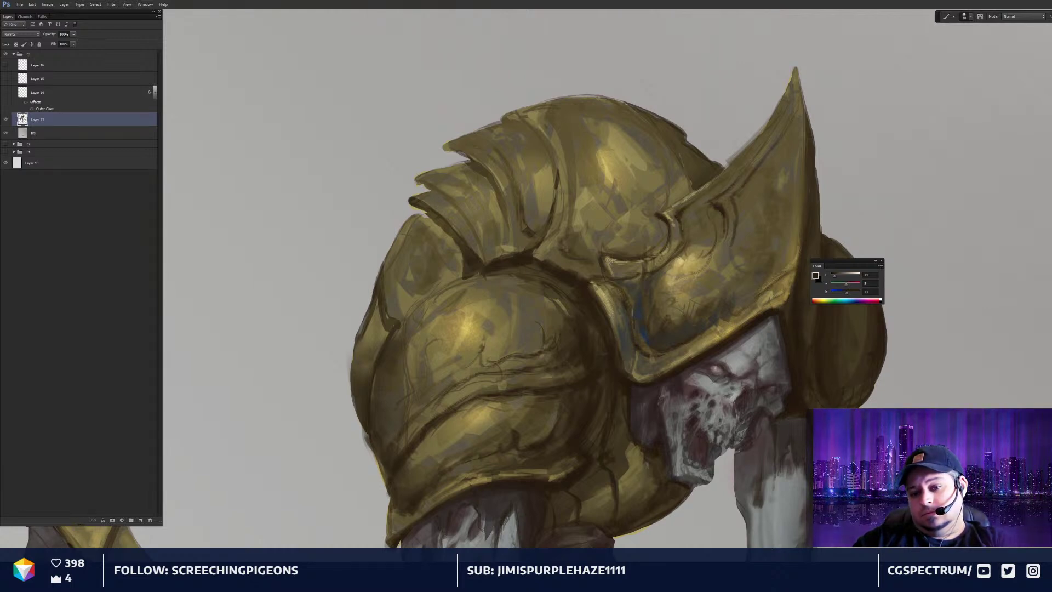
mouse_move(723, 230)
mouse_down()
mouse_move(709, 253)
mouse_move(673, 248)
mouse_move(713, 248)
mouse_up()
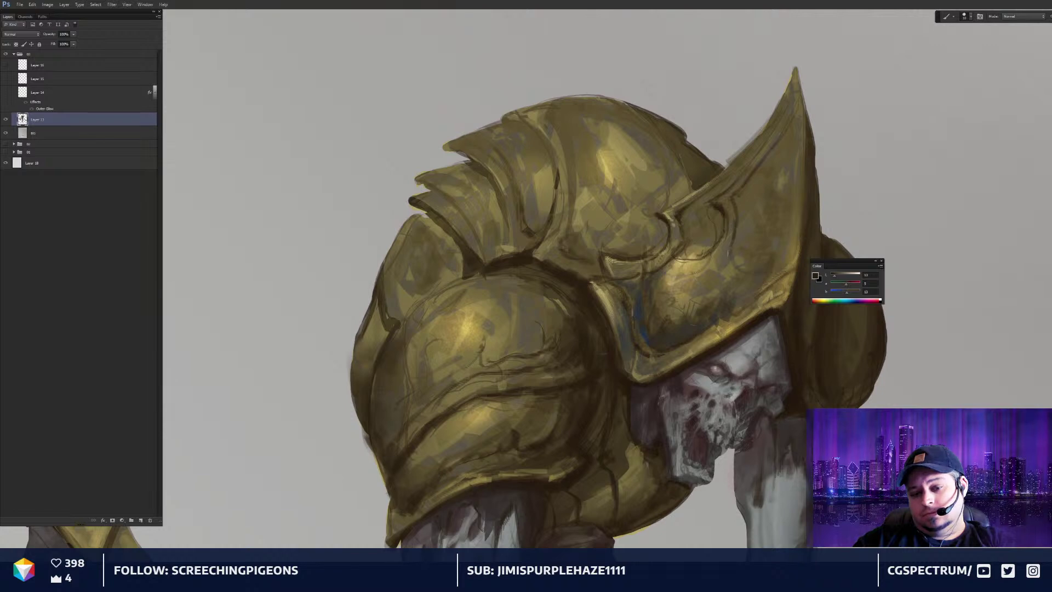
Shade and blend the rounded bulge on the helmet's side, alternating between Smudge and Brush
key(r)
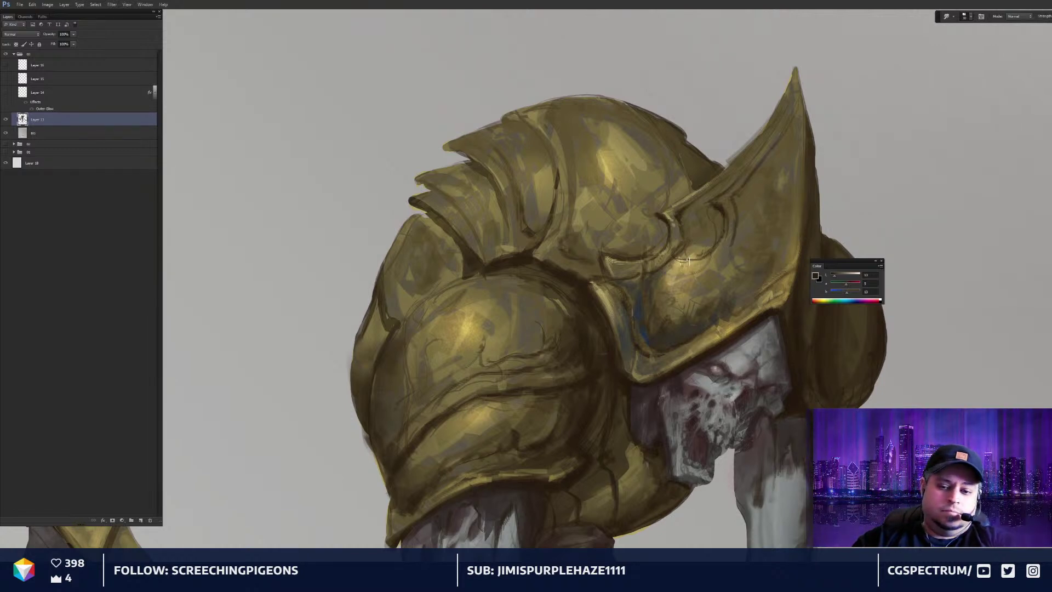
key(b)
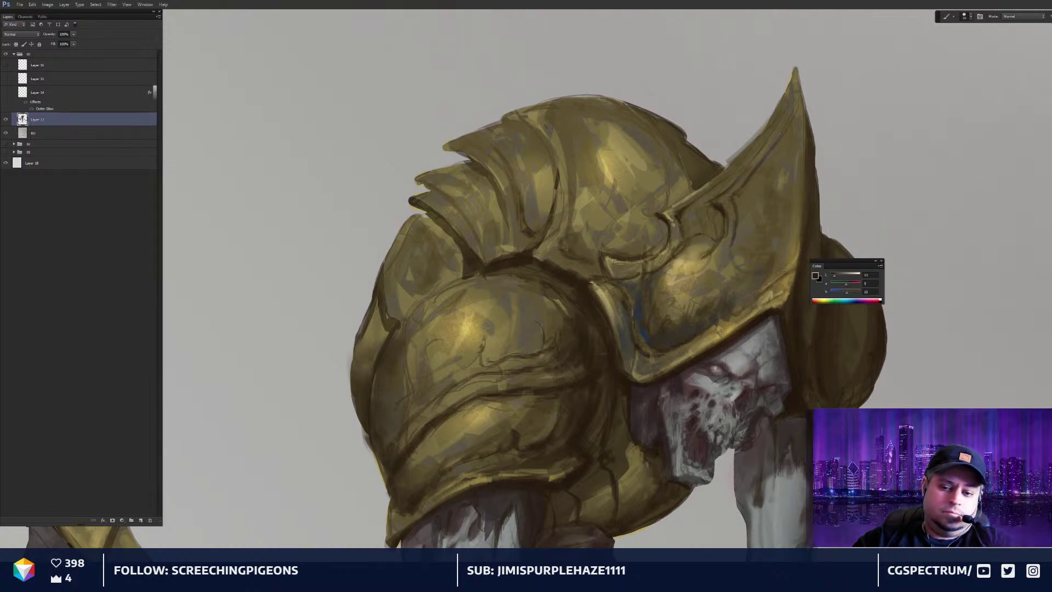
key(r)
key(b)
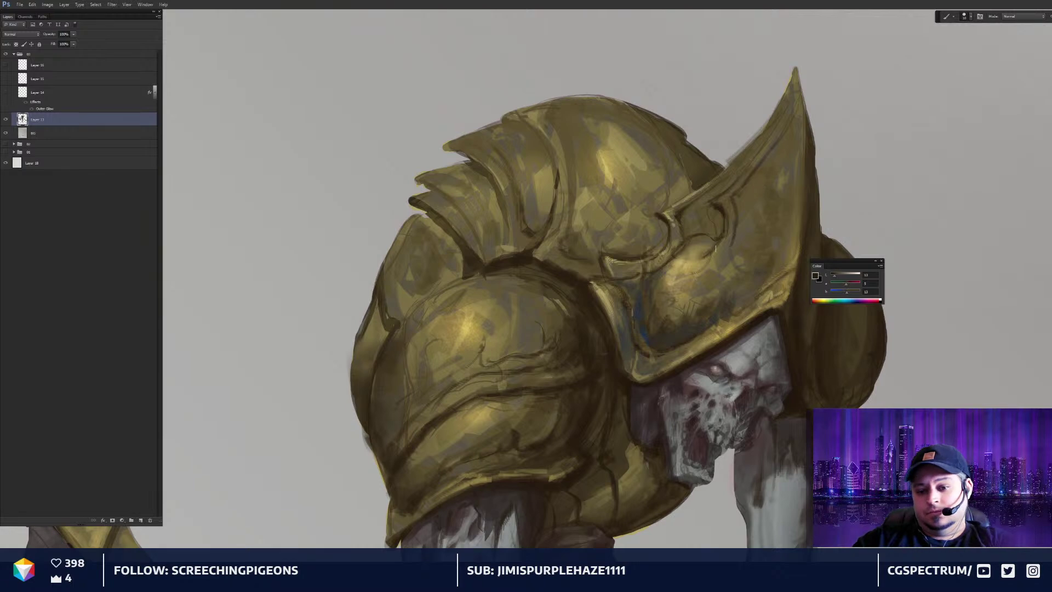
key(r)
key(b)
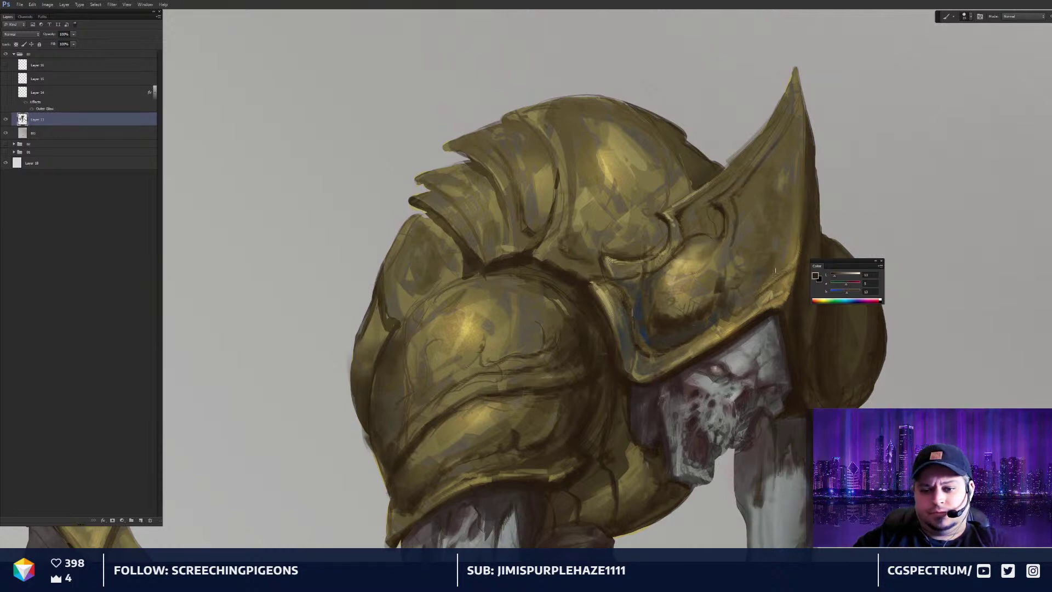
Sample a light gold from the helmet's bulge and highlight the edge of the curved ornament on the crest
alt+click(688, 259)
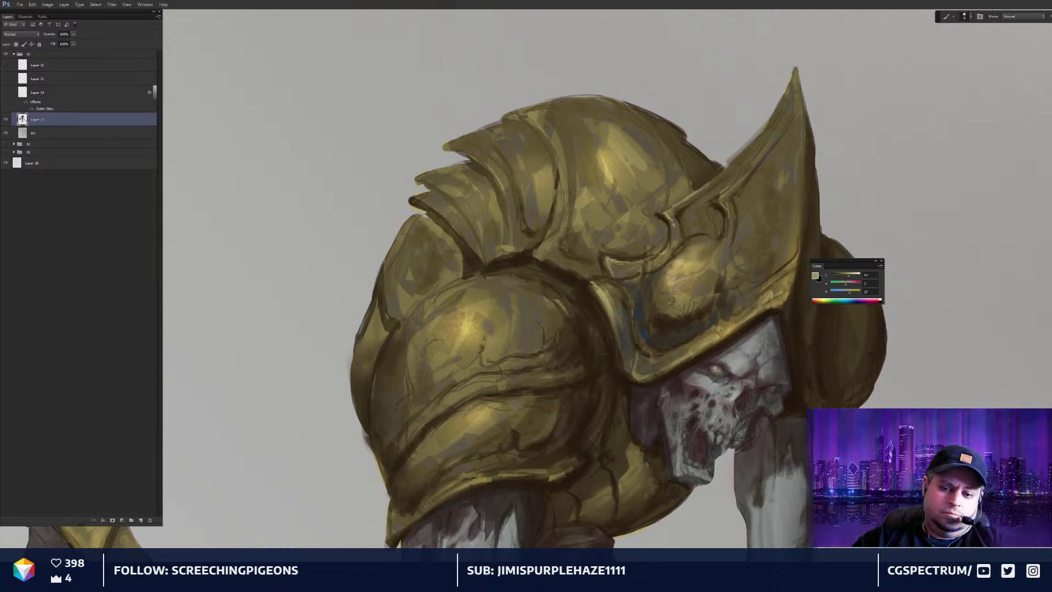
key(ctrl+minus)
key(ctrl+minus)
key(ctrl+plus)
key(ctrl+plus)
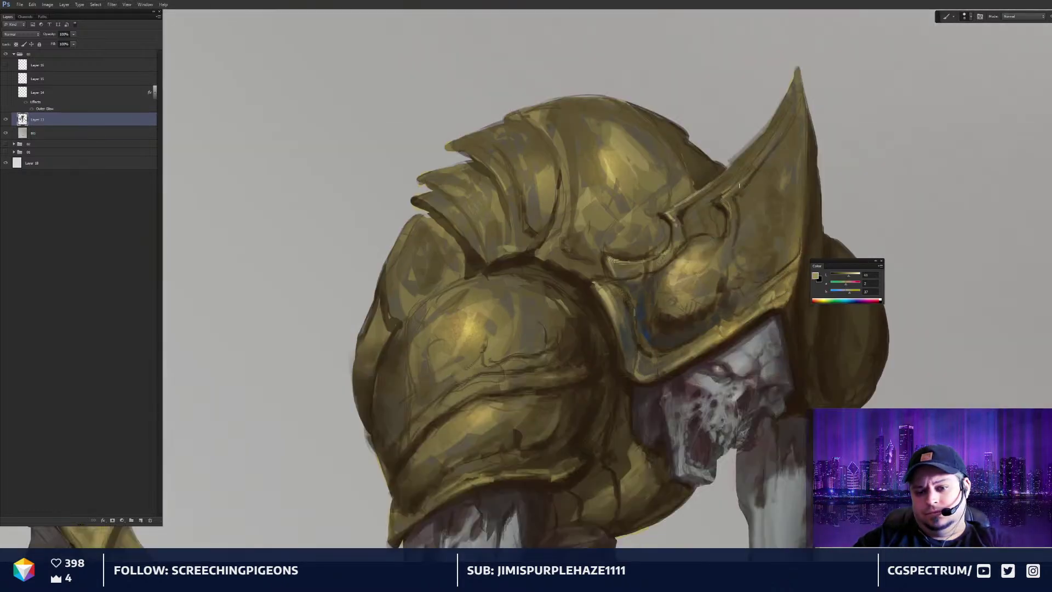
Add fine muted gold detail to the helmet's ornament and lower crest with a smaller brush and a sampled tone
key(bracketleft)
key(bracketleft)
alt+click(734, 210)
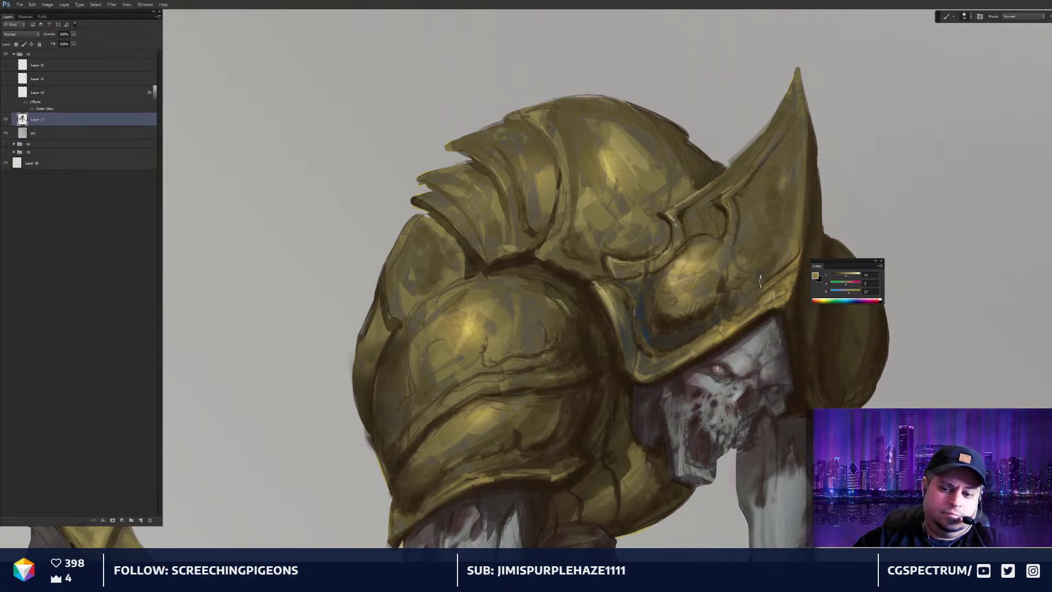
key(ctrl+minus)
key(ctrl+minus)
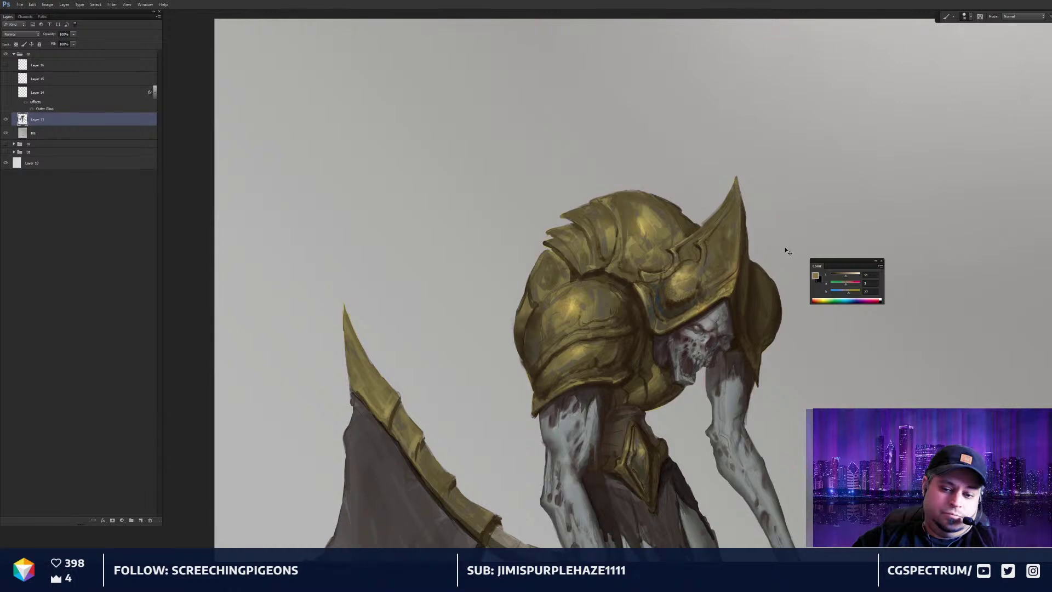
key(ctrl+plus)
key(ctrl+plus)
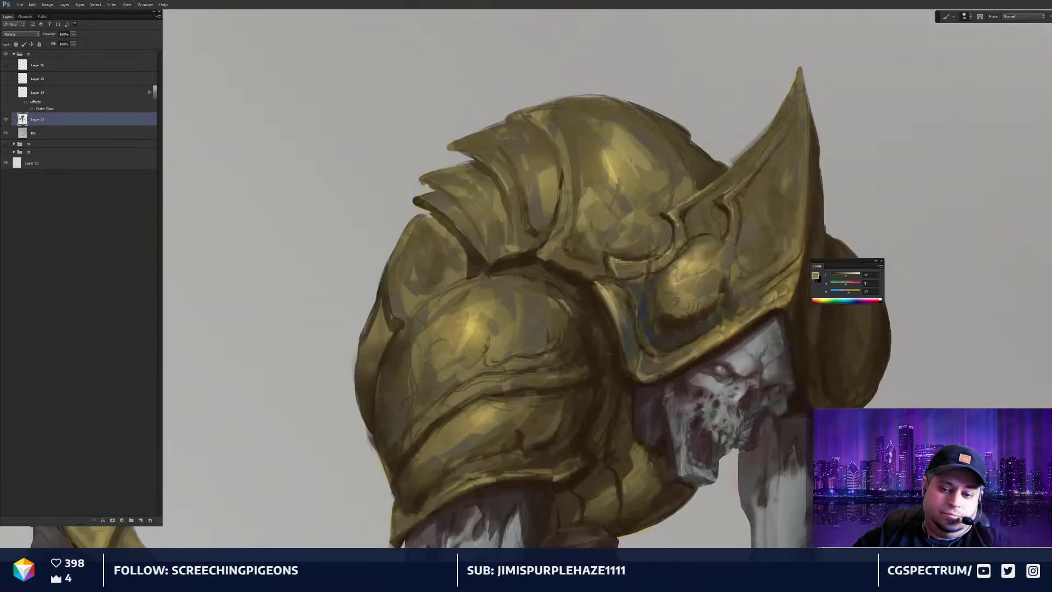
Sample a dark brown from the helmet trim and deepen the gaps between the overlapping back plates
drag(621, 267, 626, 266)
alt+click(622, 269)
key(bracketleft)
key(bracketright)
drag(567, 250, 587, 163)
mouse_move(580, 213)
mouse_down()
mouse_move(569, 249)
mouse_move(554, 248)
mouse_move(495, 149)
mouse_up()
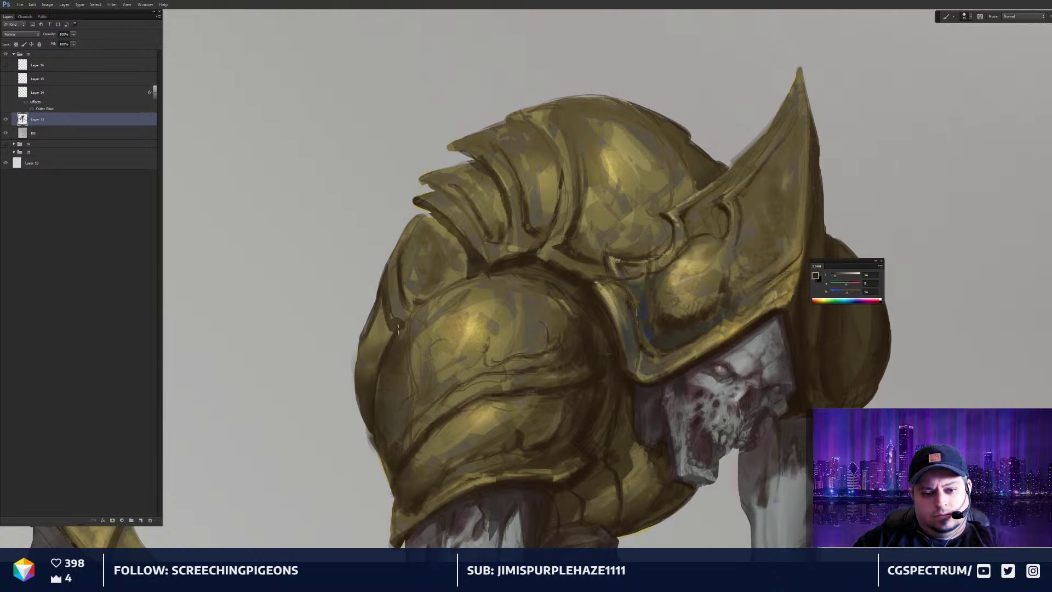
Darken the seam above the shoulder armour, then lasso the plates behind it and shade them with a sampled dark brown
drag(407, 319, 474, 278)
mouse_move(401, 342)
mouse_down()
mouse_move(489, 304)
mouse_move(446, 353)
mouse_move(519, 259)
mouse_move(545, 169)
mouse_move(471, 241)
mouse_move(446, 299)
mouse_up()
key(l)
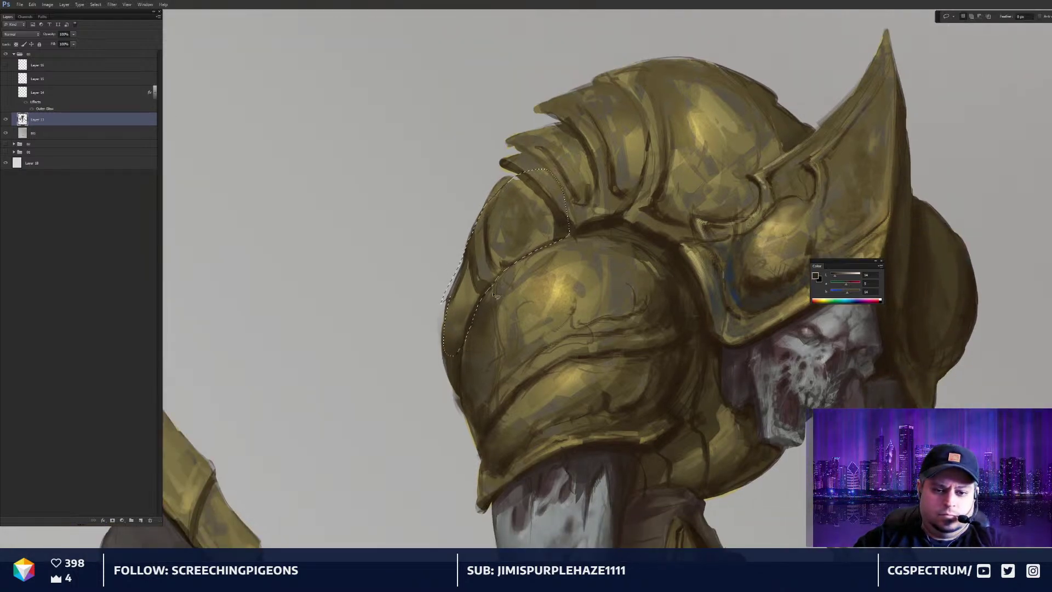
key(b)
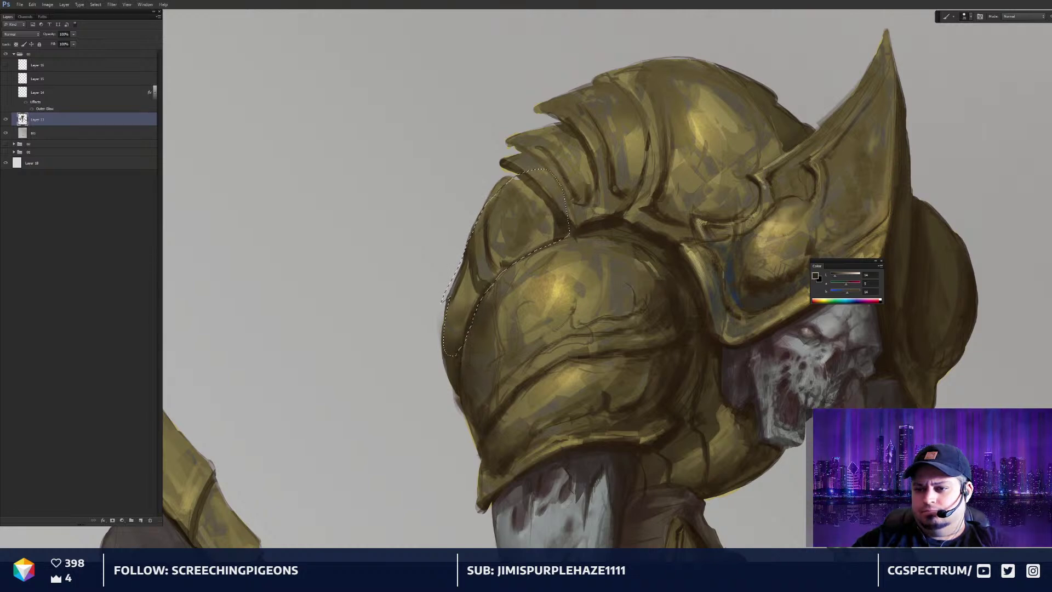
alt+click(613, 224)
key(ctrl+h)
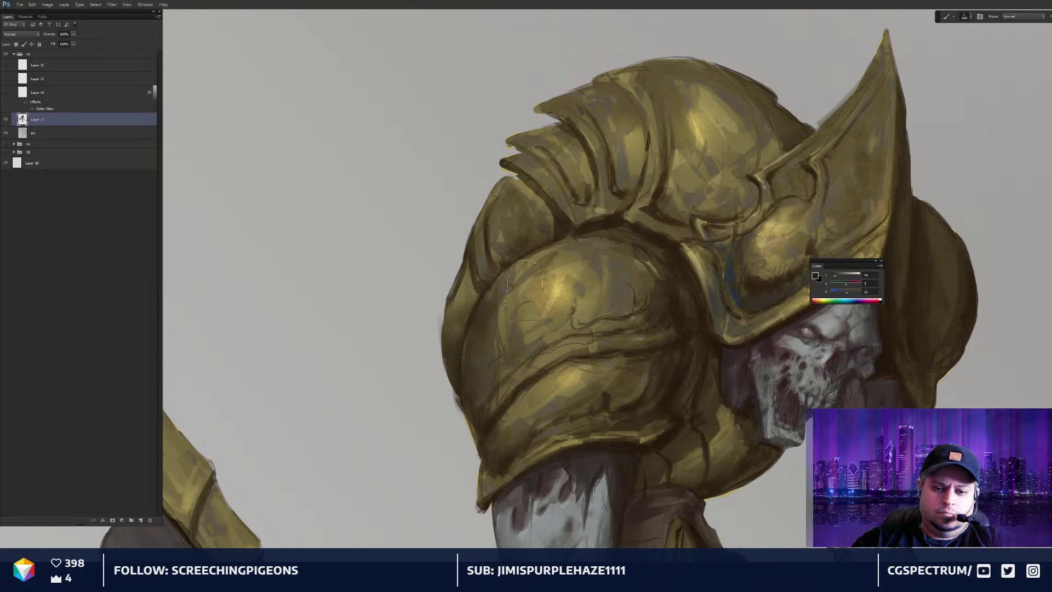
key(ctrl+minus)
key(ctrl+minus)
key(ctrl+minus)
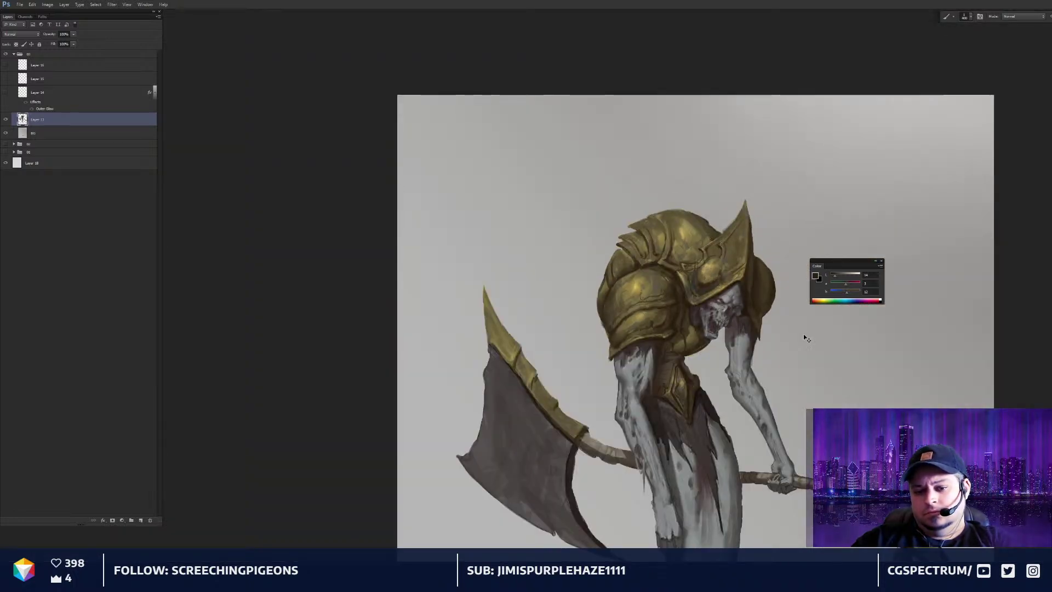
key(ctrl+plus)
key(ctrl+plus)
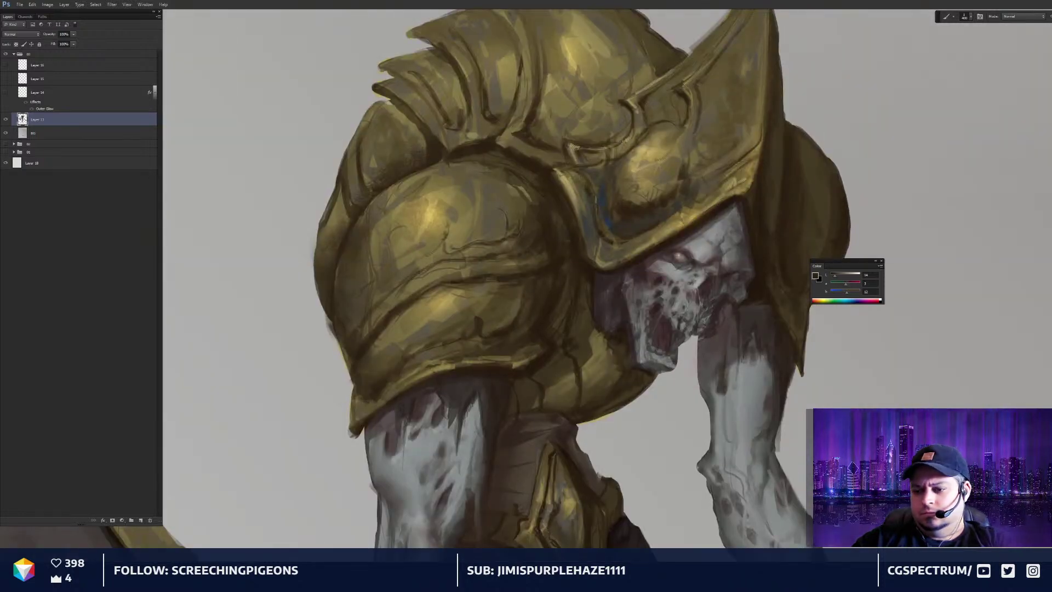
Tint the skull around the eye with saturated red, using a larger brush in Soft Light mode
key(F2)
key(bracketright)
key(bracketright)
key(bracketright)
key(bracketright)
key(bracketright)
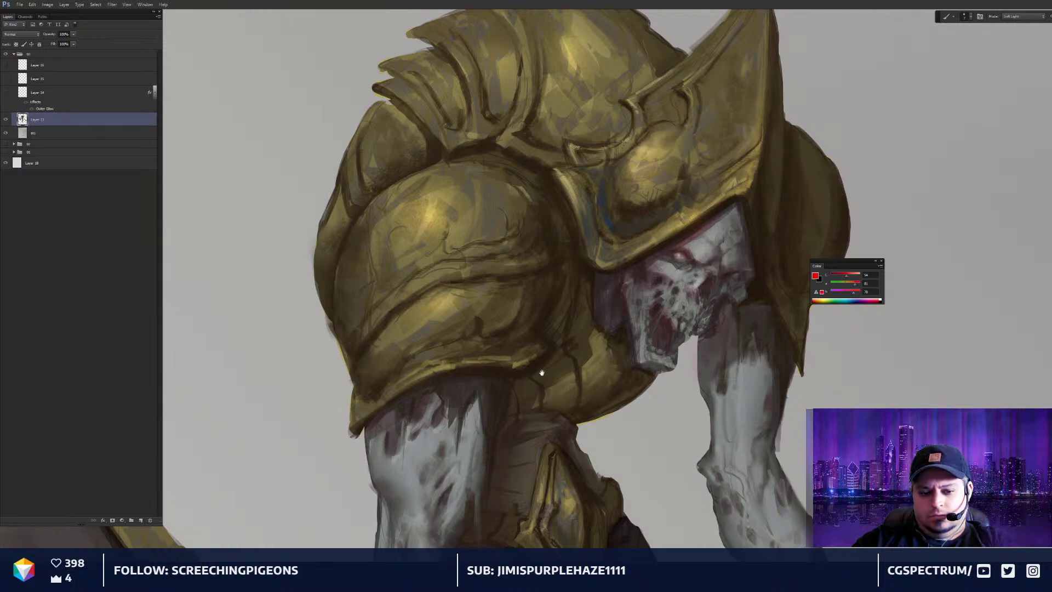
drag(541, 369, 717, 208)
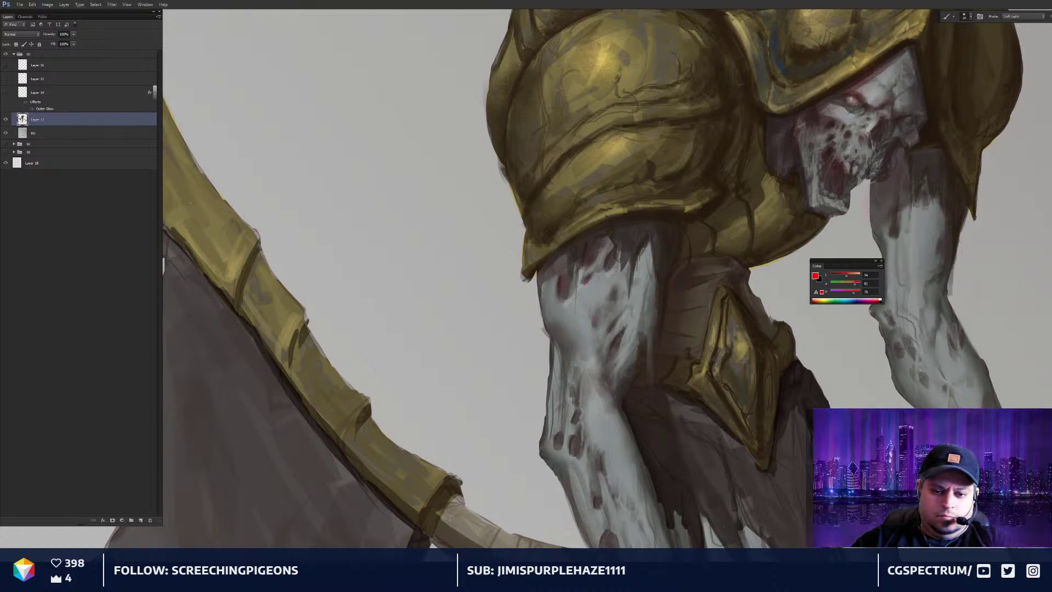
key(ctrl+minus)
key(ctrl+minus)
key(ctrl+minus)
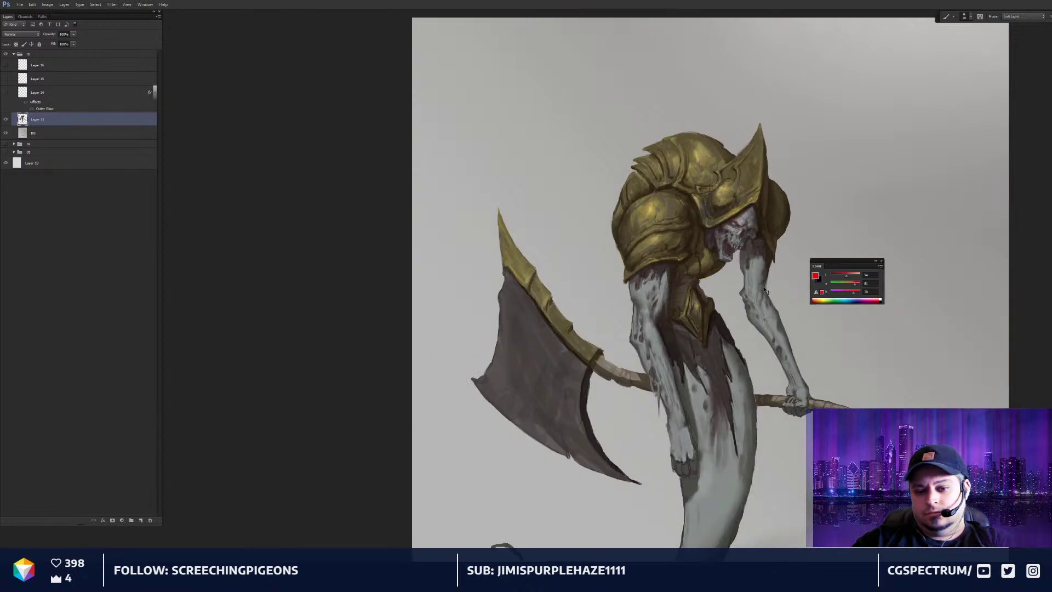
Switch the brush back to Normal mode and, at a smaller size, clean up the outer edge behind the shoulder with sampled gold tones
key(ctrl+plus)
key(ctrl+plus)
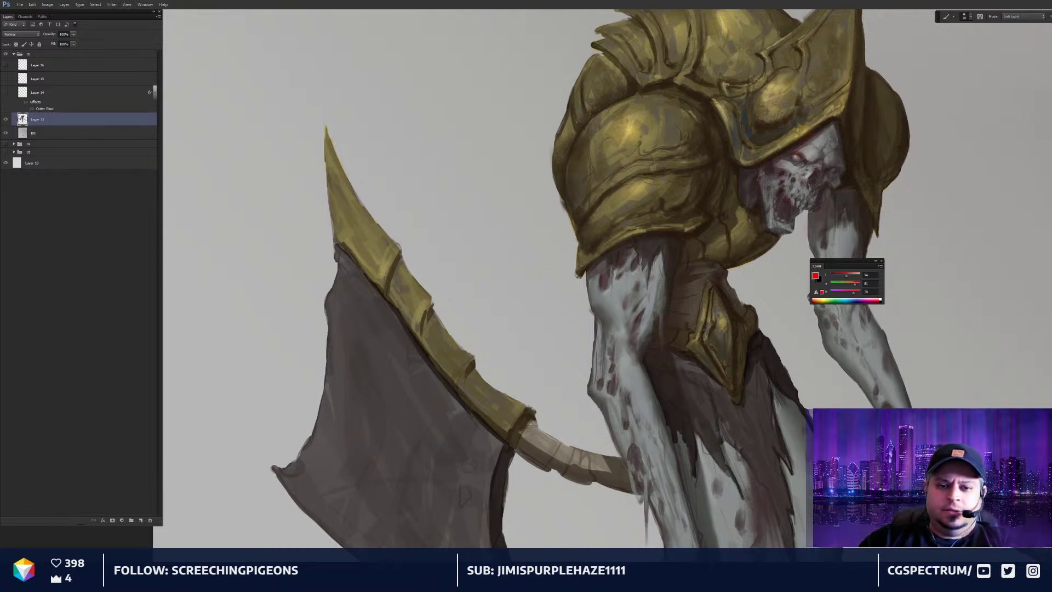
drag(712, 188, 746, 293)
key(ctrl+plus)
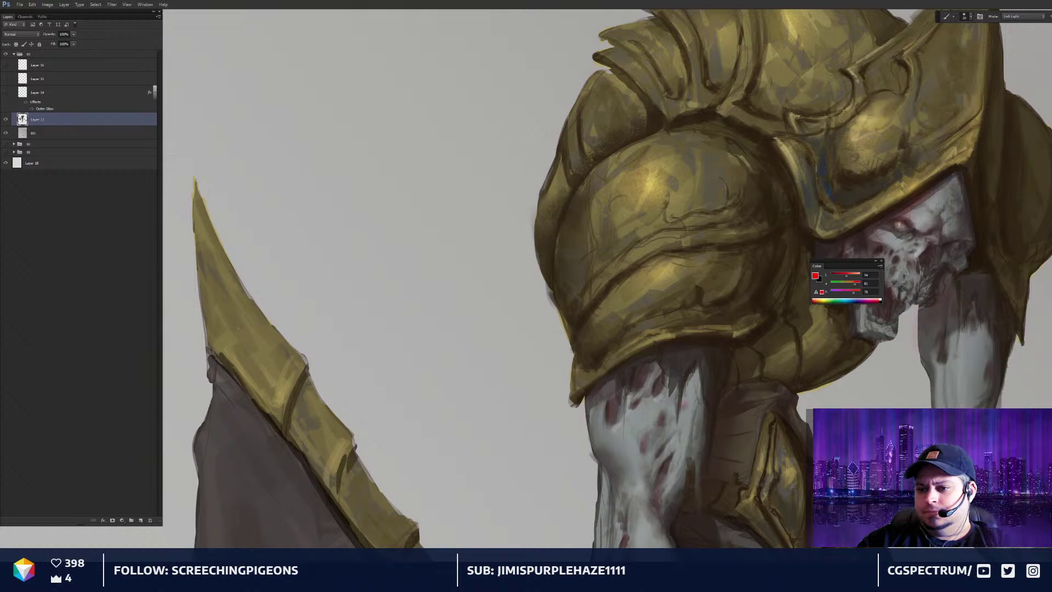
alt+click(565, 181)
key(shift+alt+n)
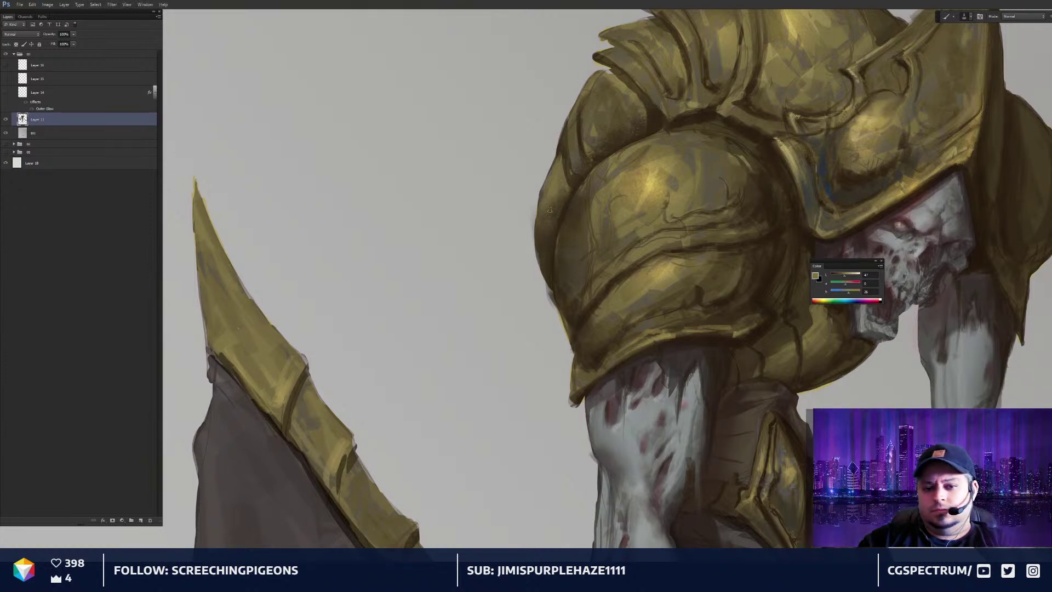
key([)
key([)
alt+click(558, 153)
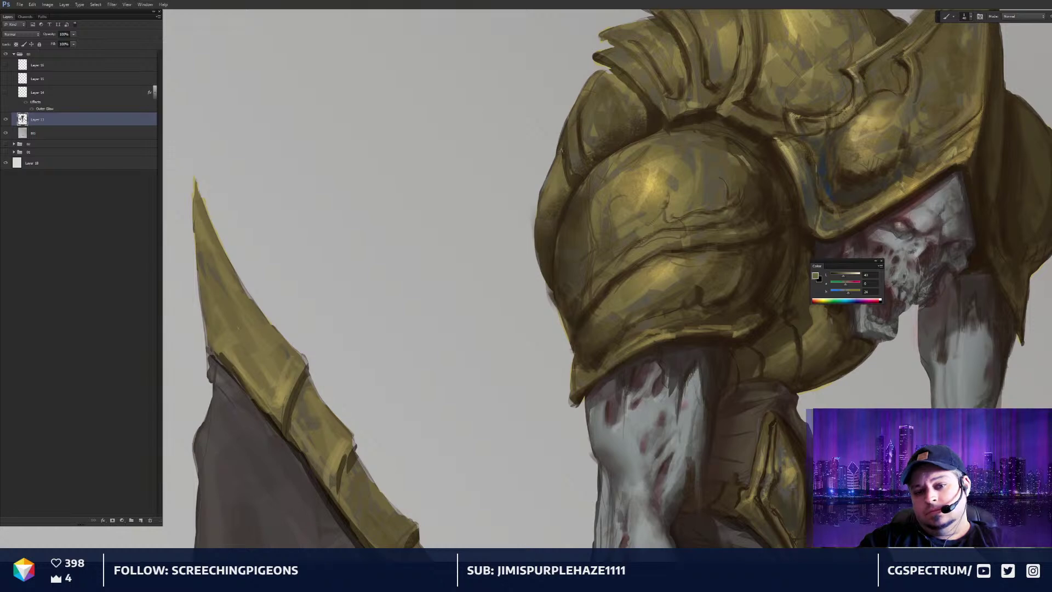
key(e)
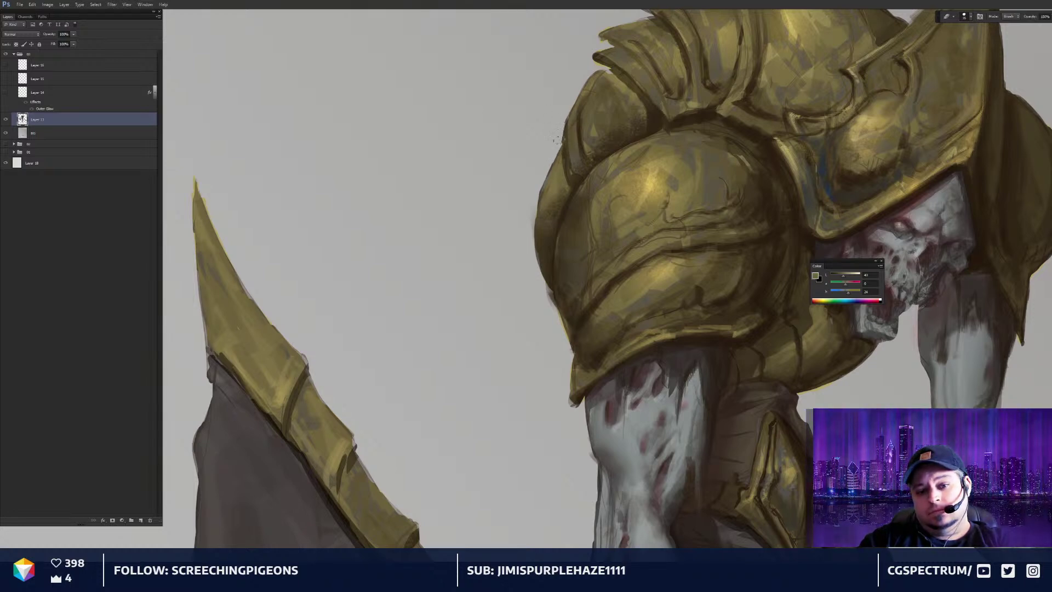
key(b)
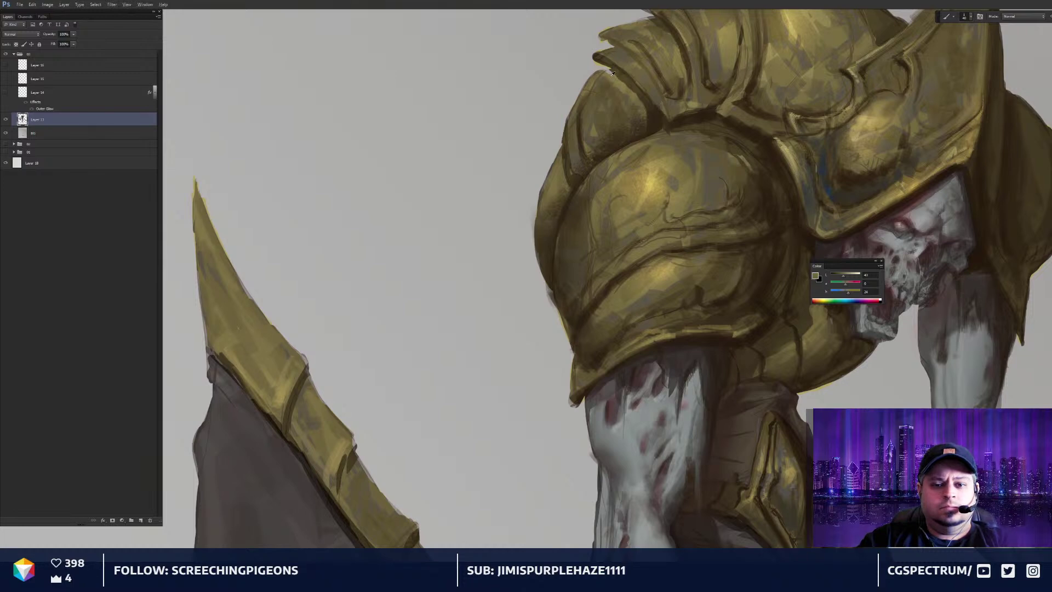
Paint light gold highlights along the outer rims of the plates behind the shoulder using tones sampled from the armour
alt+click(611, 76)
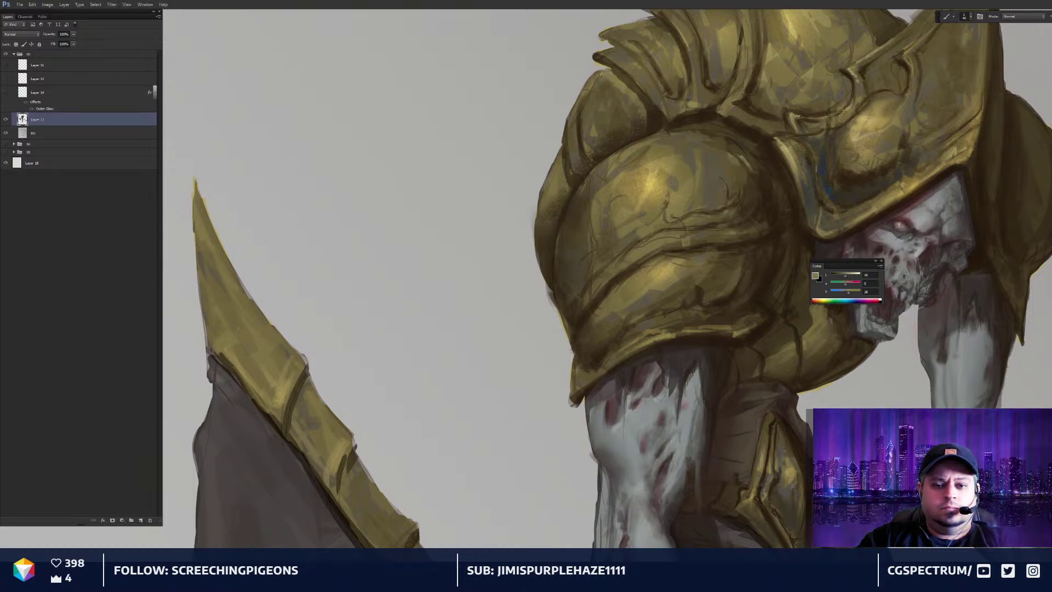
alt+click(582, 107)
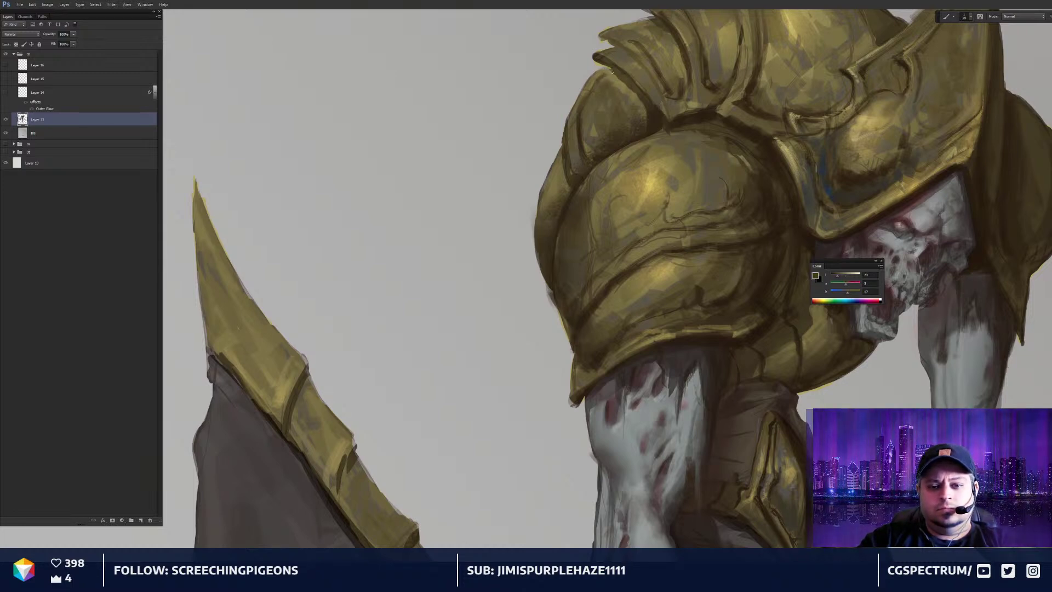
alt+click(650, 183)
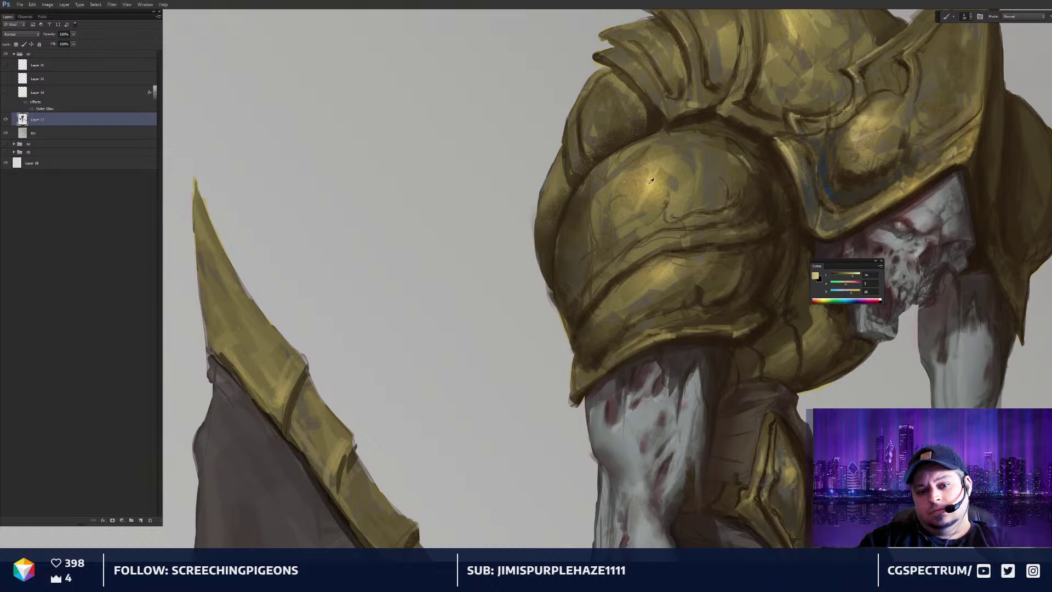
mouse_move(587, 92)
mouse_down()
mouse_move(578, 159)
mouse_move(544, 227)
mouse_up()
Darken the gap beneath the lowest spiked back plate with a larger brush and a sampled dark brown
key(bracketright)
alt+click(599, 208)
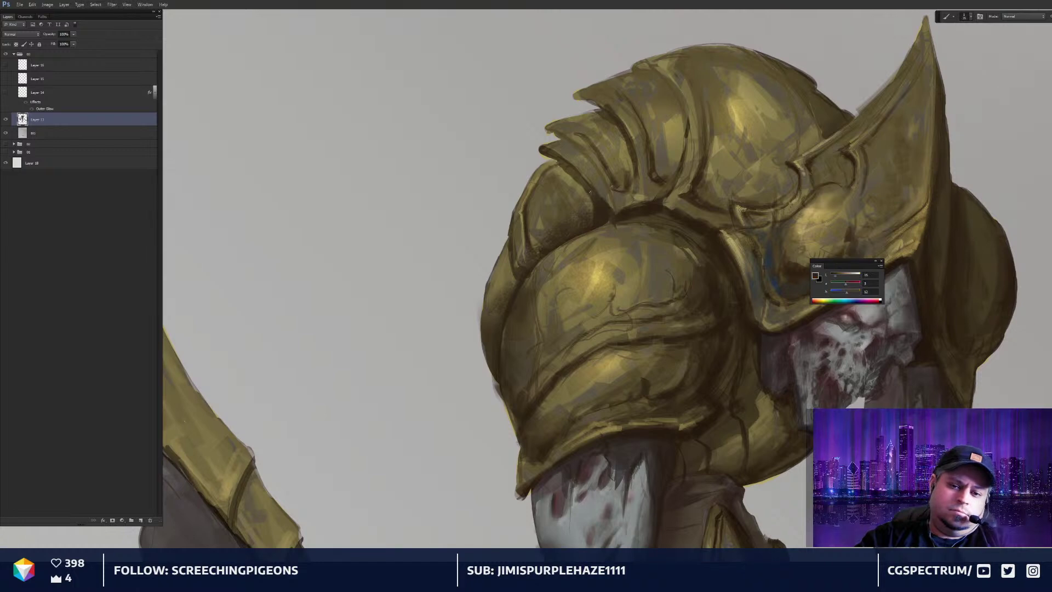
drag(558, 156, 588, 184)
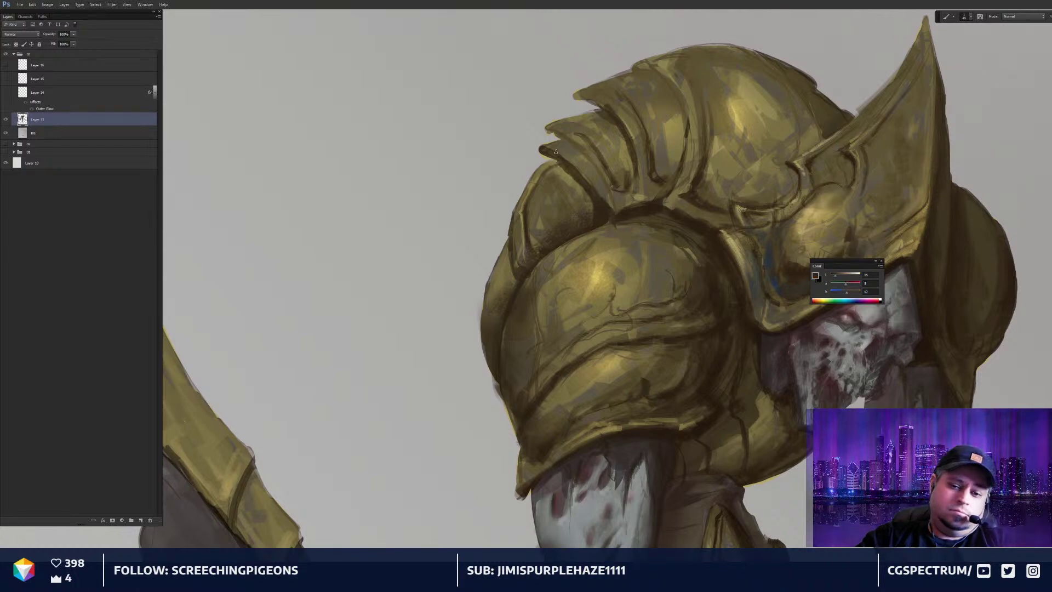
Refine the faces and rims of the spiked back plates with a smaller brush and sampled brown and light gold tones
alt+click(627, 127)
key([)
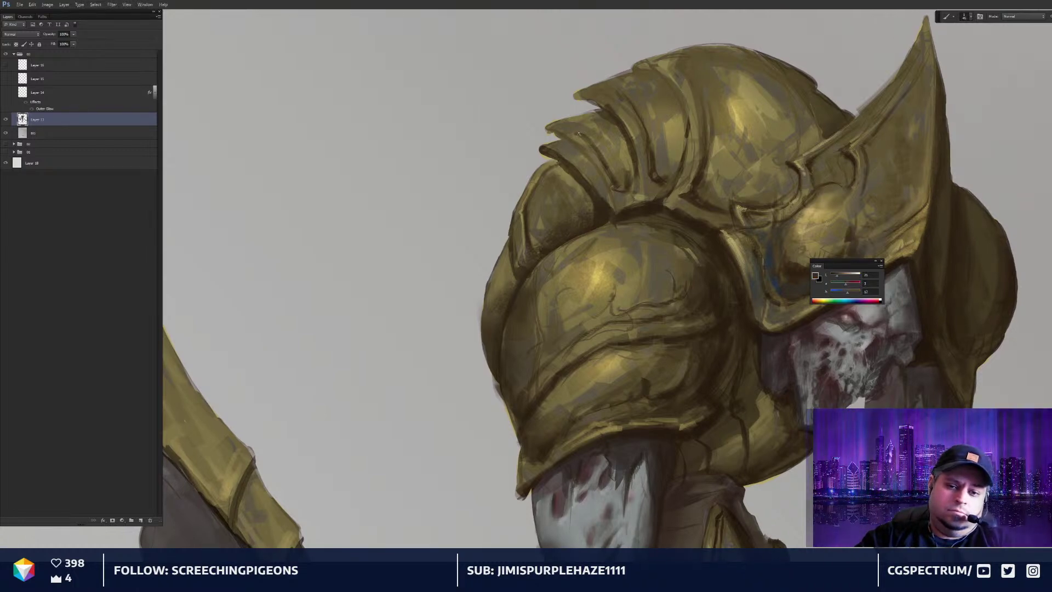
mouse_move(581, 129)
mouse_down()
mouse_move(571, 135)
mouse_move(595, 122)
mouse_up()
alt+click(565, 143)
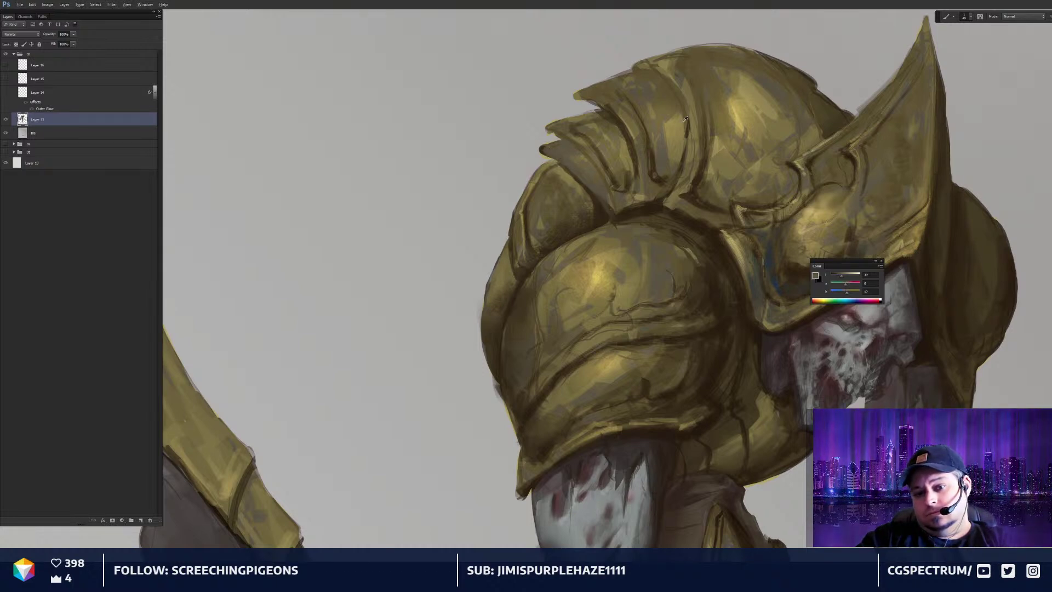
alt+click(734, 112)
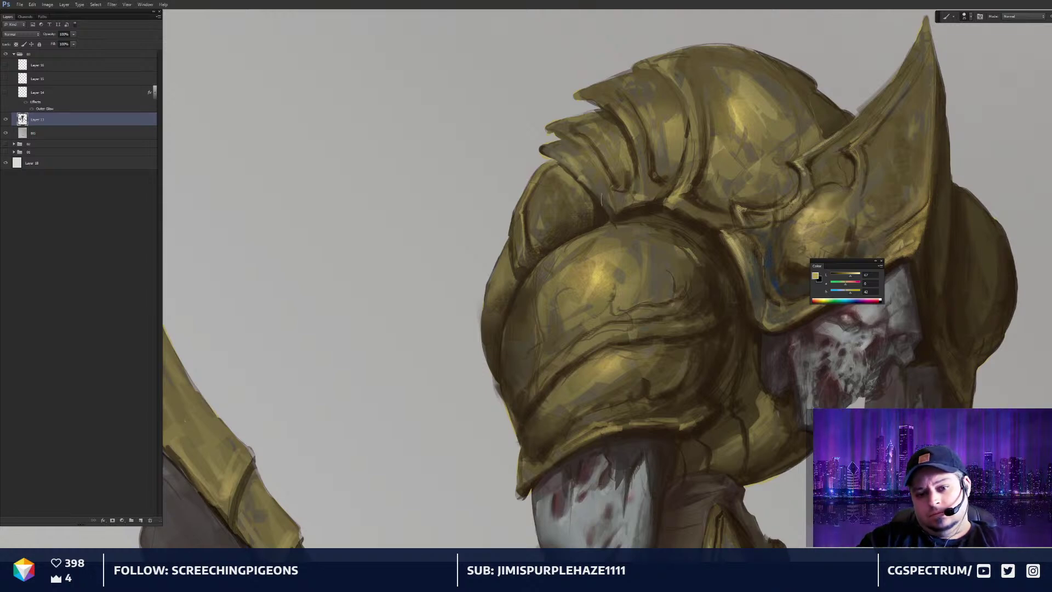
Deepen the seams between the back plates and the top edge of the shoulder armour with a sampled dark brown
alt+click(628, 212)
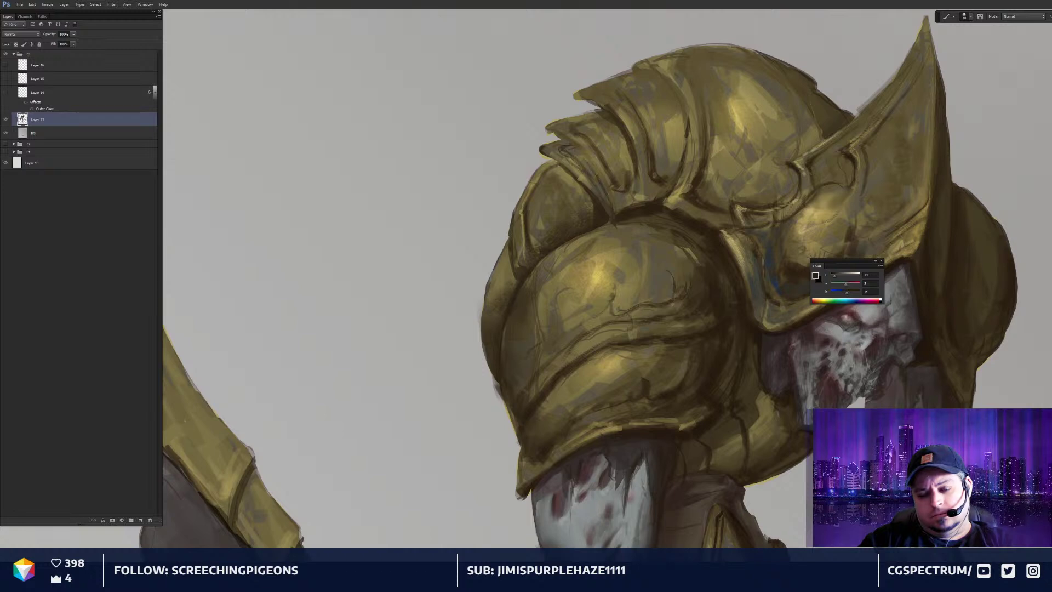
scroll(626, 214, down, 3)
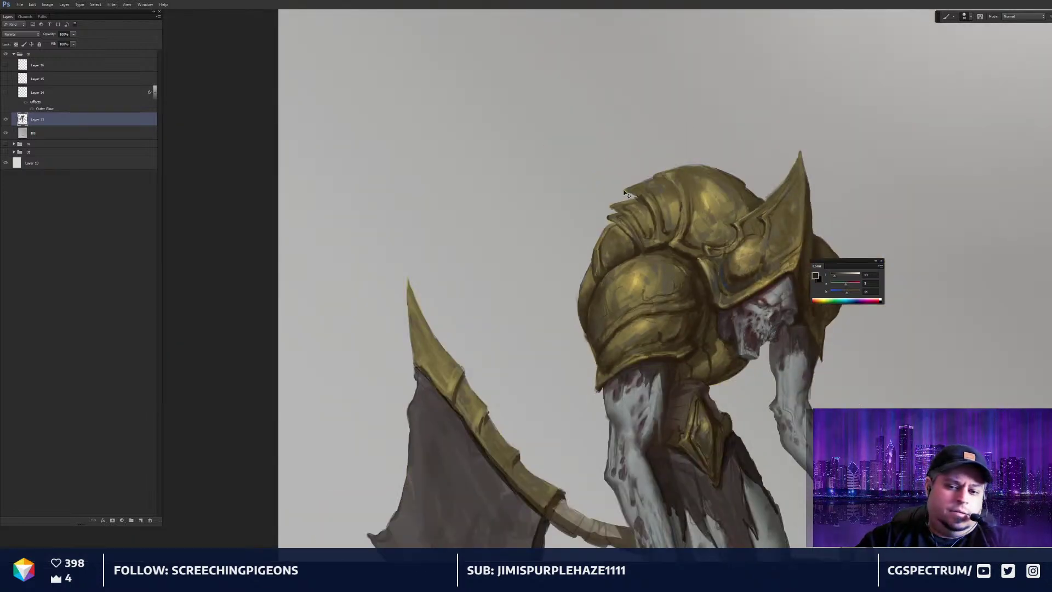
scroll(667, 188, up, 3)
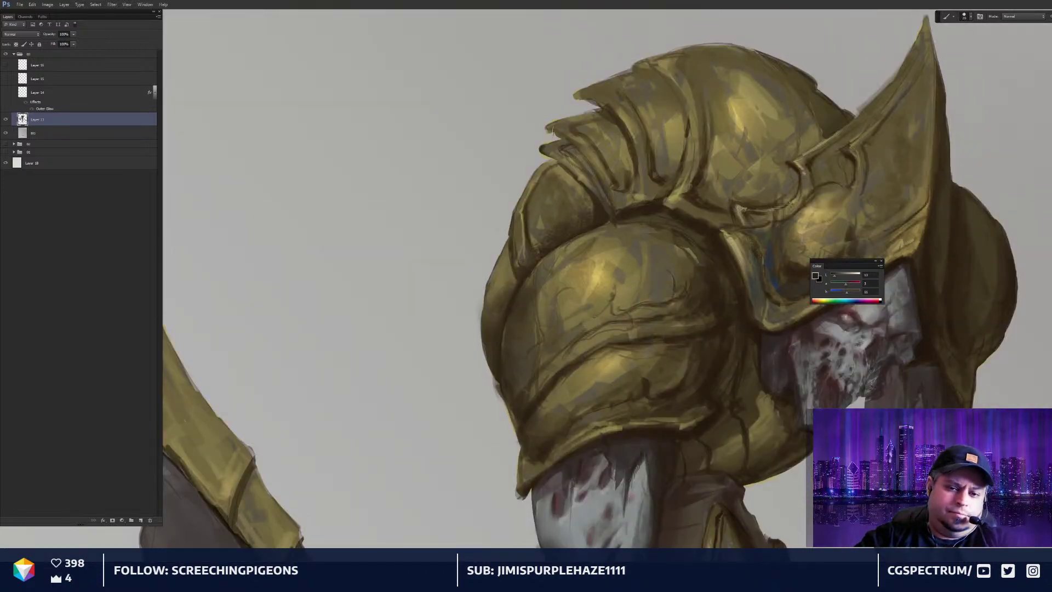
mouse_move(548, 127)
mouse_down()
mouse_move(614, 211)
mouse_move(632, 211)
mouse_move(639, 178)
mouse_up()
key(bracketleft)
key(ctrl+minus)
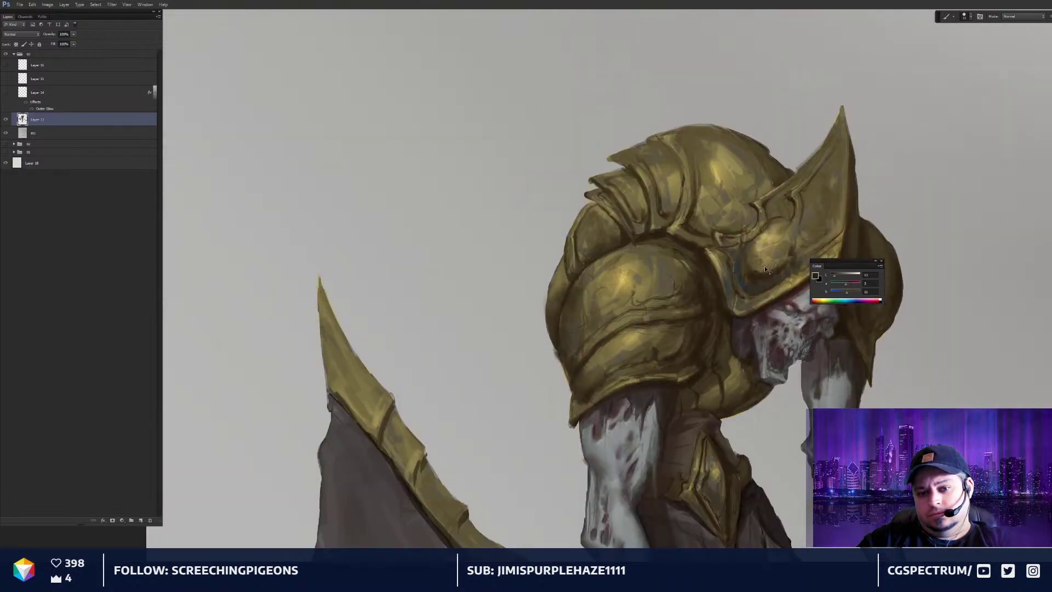
key(ctrl+plus)
drag(651, 65, 690, 156)
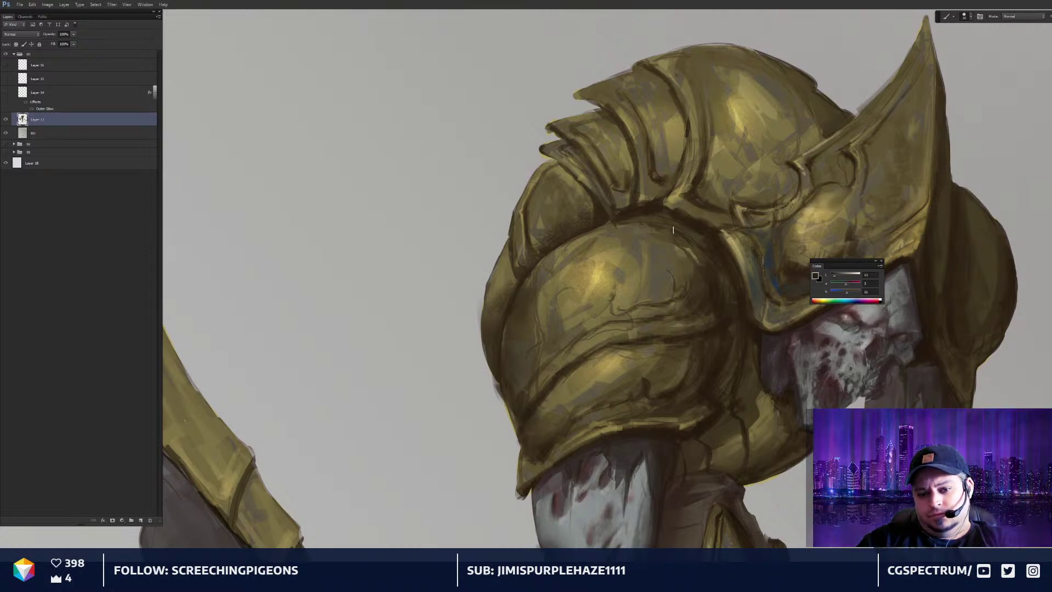
drag(637, 220, 683, 236)
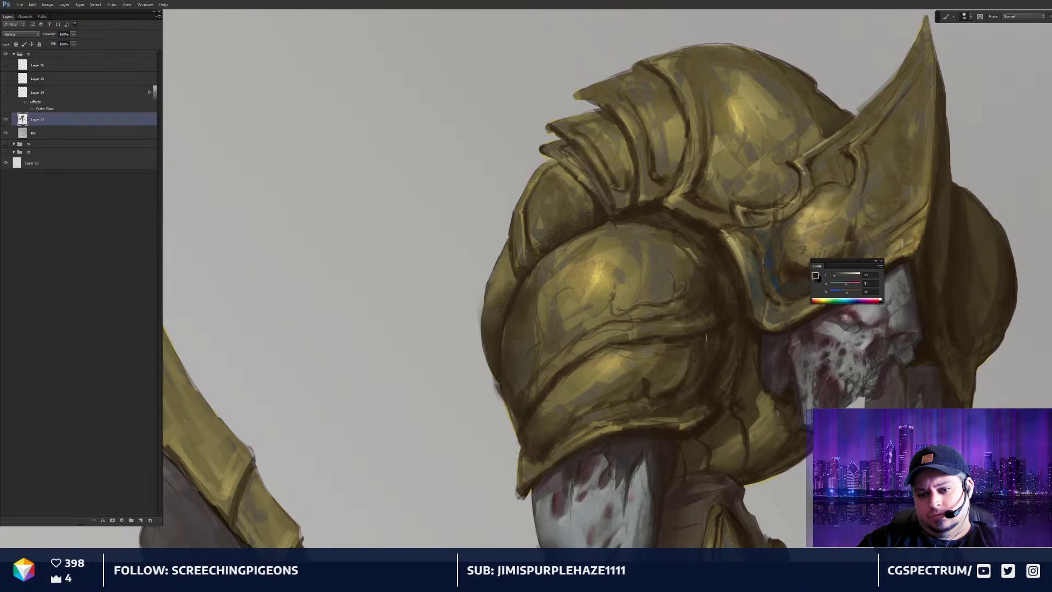
Move the colour panel clear of the figure and shade the far upper arm with a sampled dark grey
drag(695, 293, 561, 256)
drag(857, 260, 927, 260)
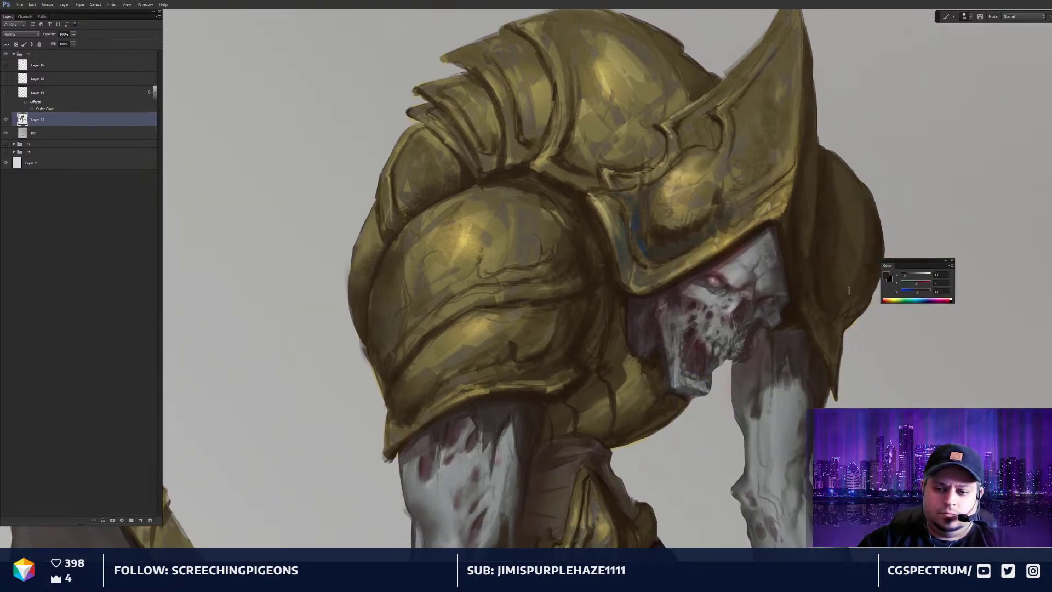
drag(638, 404, 676, 238)
alt+click(792, 202)
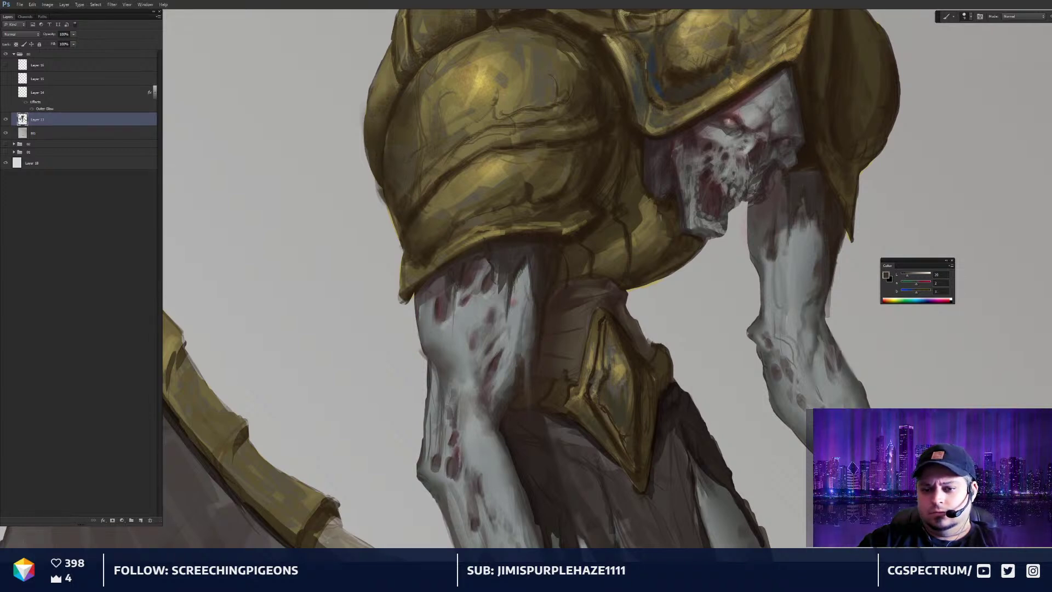
drag(768, 261, 766, 259)
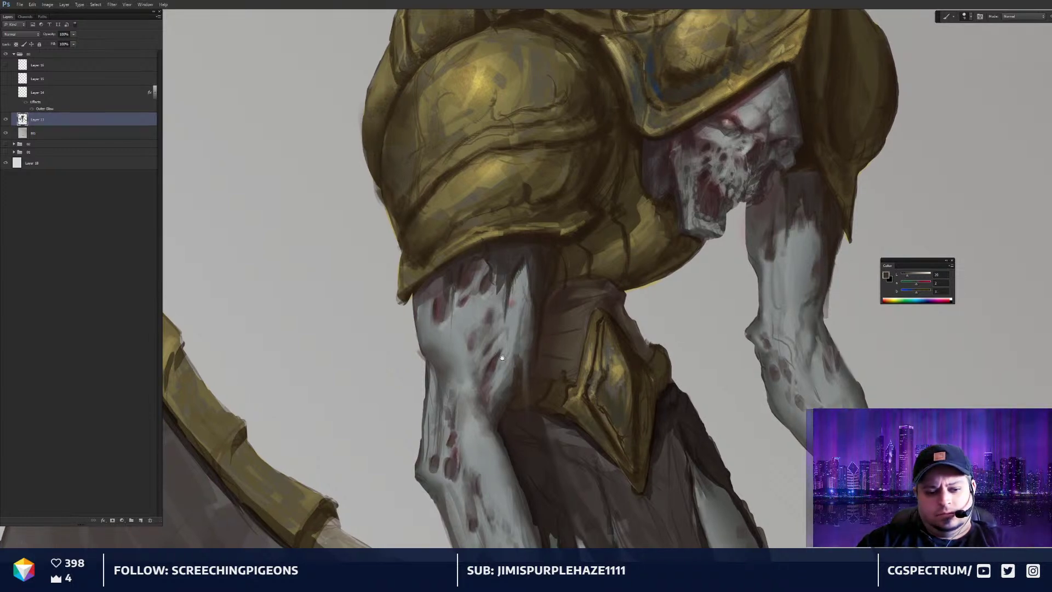
drag(548, 319, 555, 320)
Touch up the helmet's lower rim and the shoulder armour highlight with dark and light gold tones sampled from the armour
key(ctrl+minus)
key(ctrl+minus)
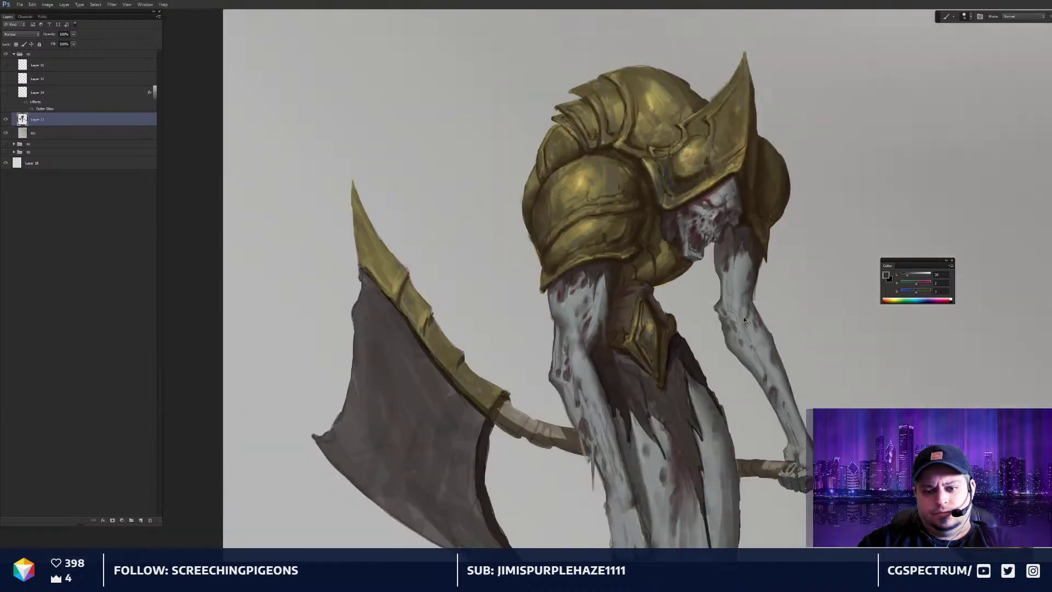
key(ctrl+minus)
key(ctrl+minus)
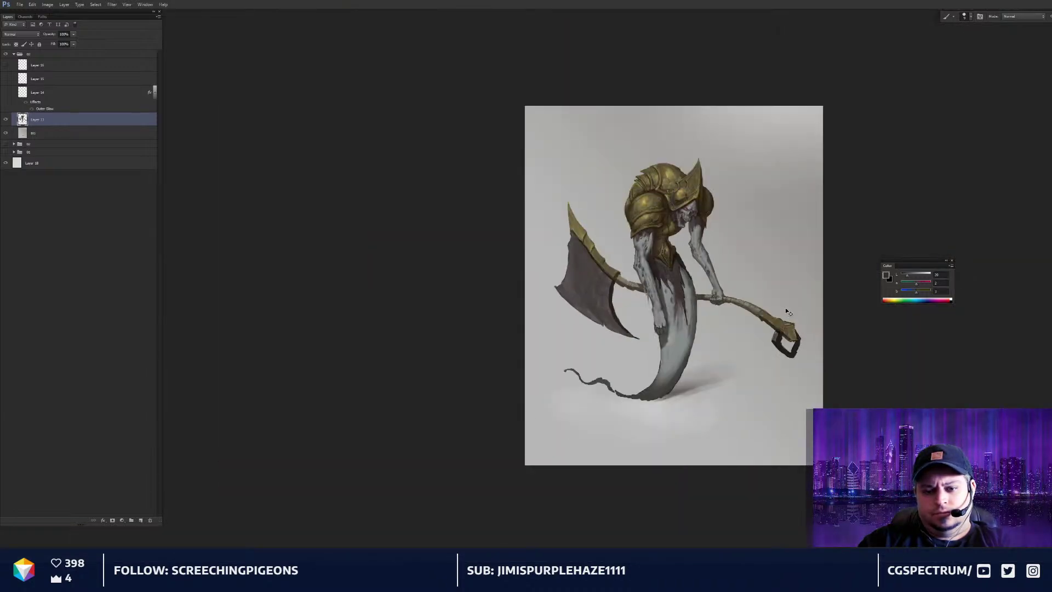
key(ctrl+0)
key(ctrl+plus)
key(ctrl+plus)
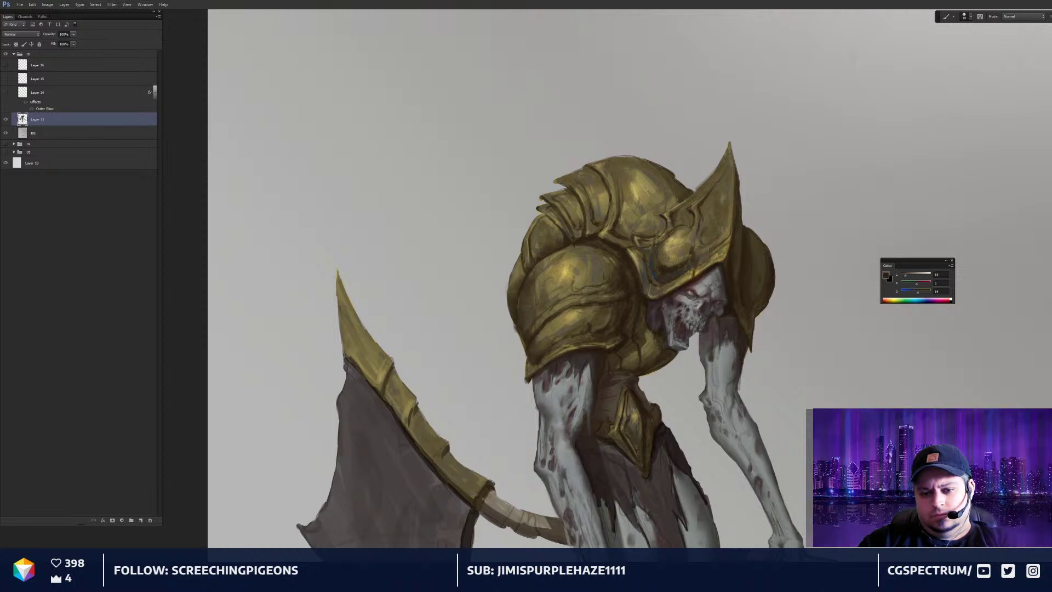
alt+click(681, 240)
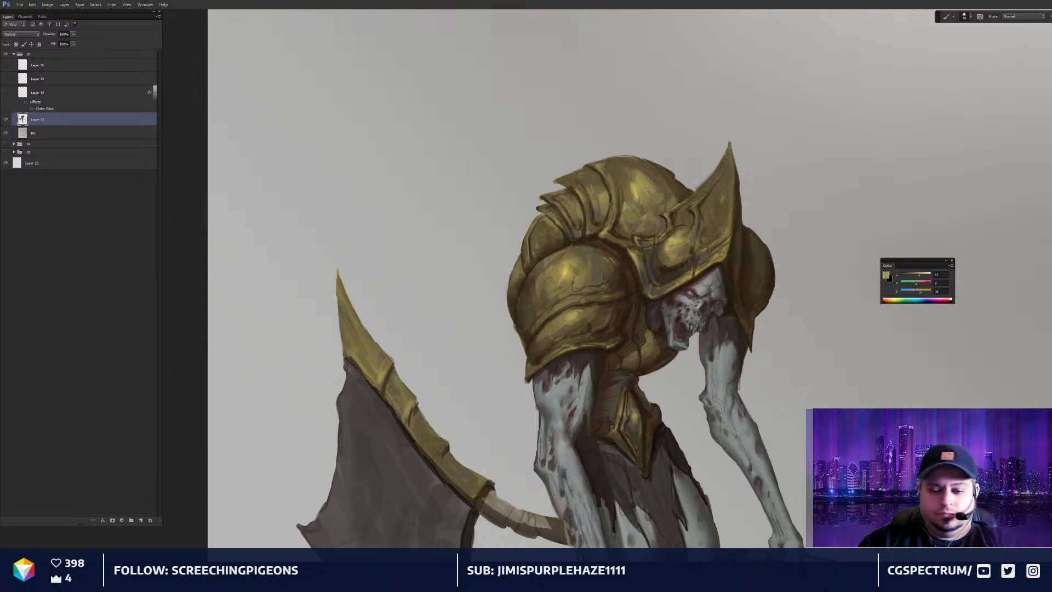
scroll(521, 270, down, 1)
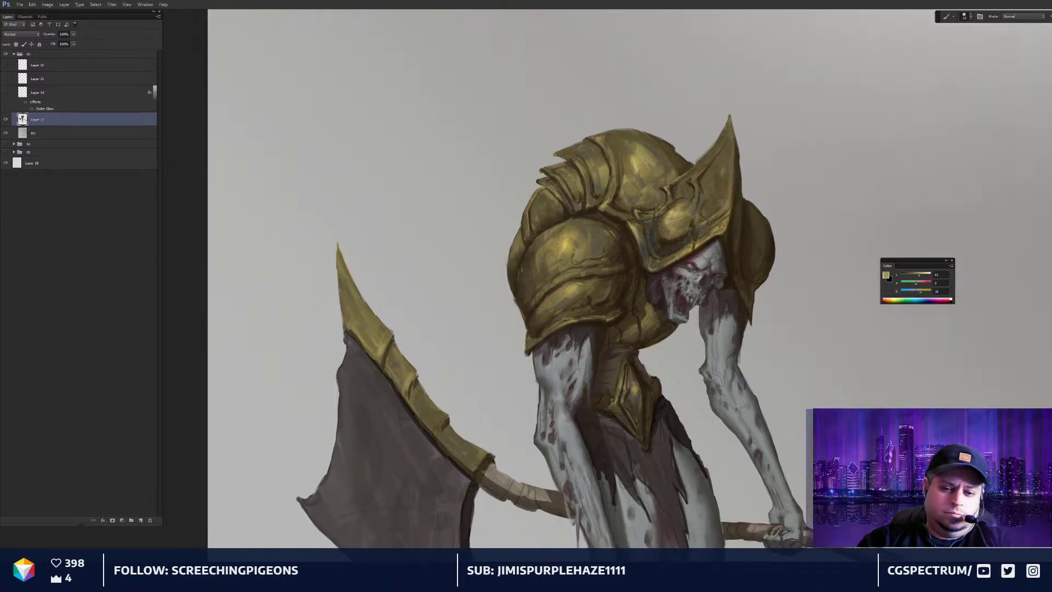
alt+click(563, 248)
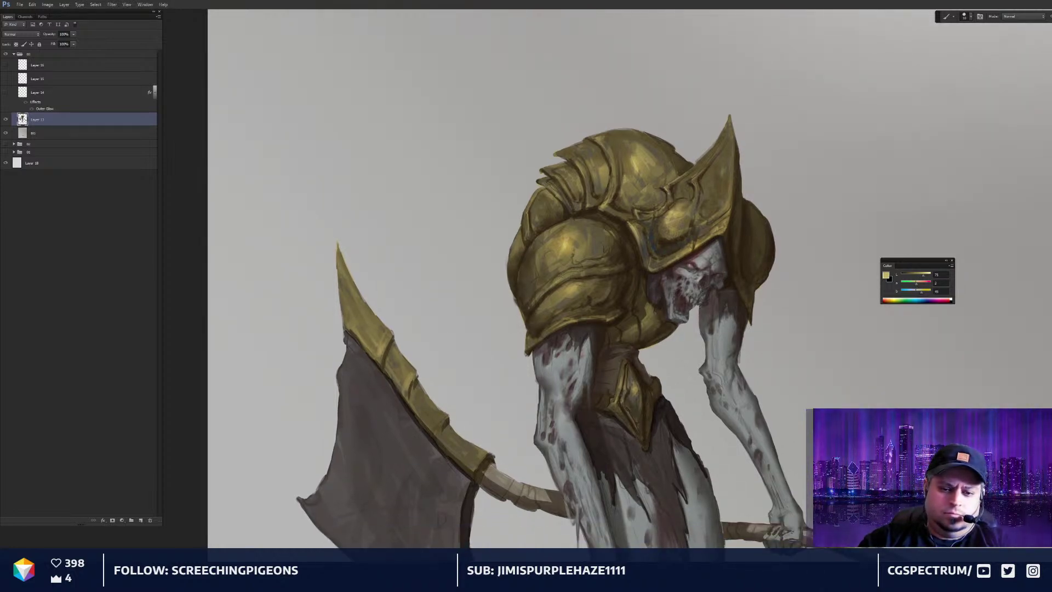
Extend the lower outer corners of the shoulder armour into small dark points with a larger brush and a sampled dark brown
alt+click(524, 313)
key(bracketright)
mouse_move(518, 321)
mouse_down()
mouse_move(525, 317)
mouse_move(521, 356)
mouse_up()
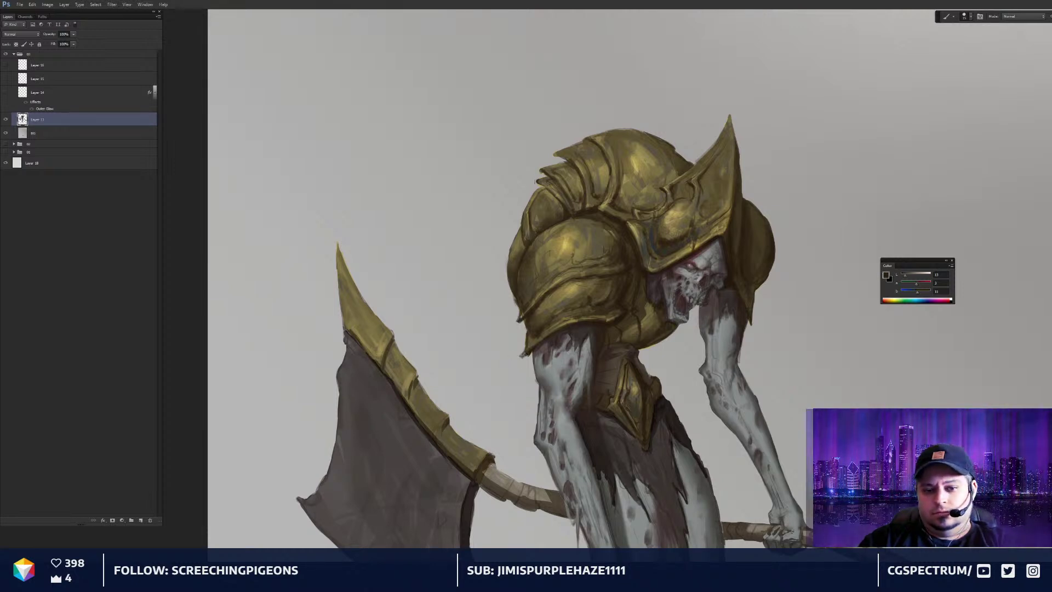
Repaint the plates behind the shoulder as one smoother curved surface with sampled olive gold tones
alt+click(540, 197)
drag(540, 196, 527, 222)
alt+click(541, 200)
key(bracketleft)
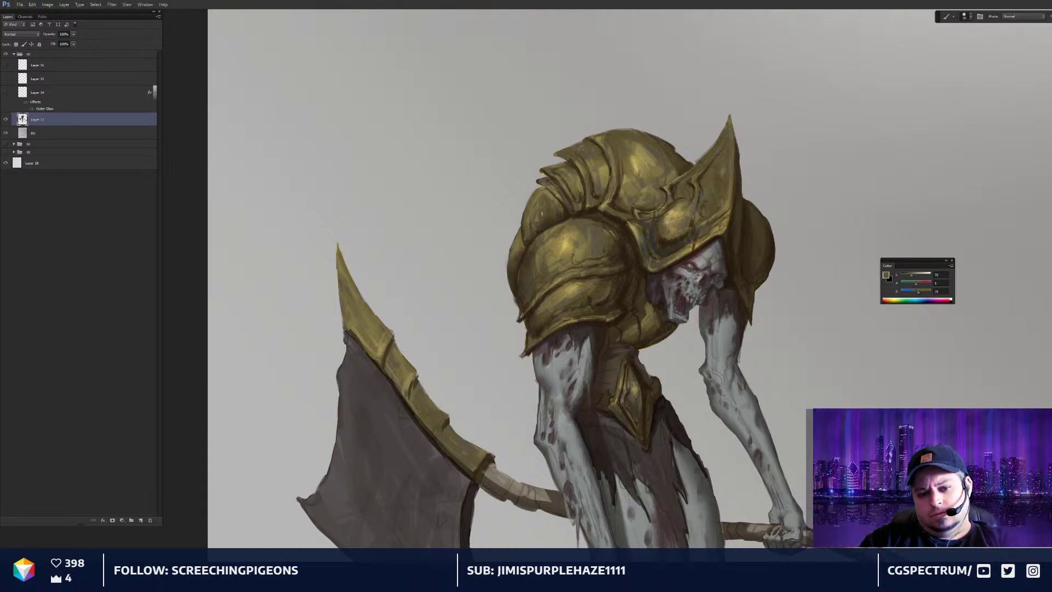
alt+click(541, 222)
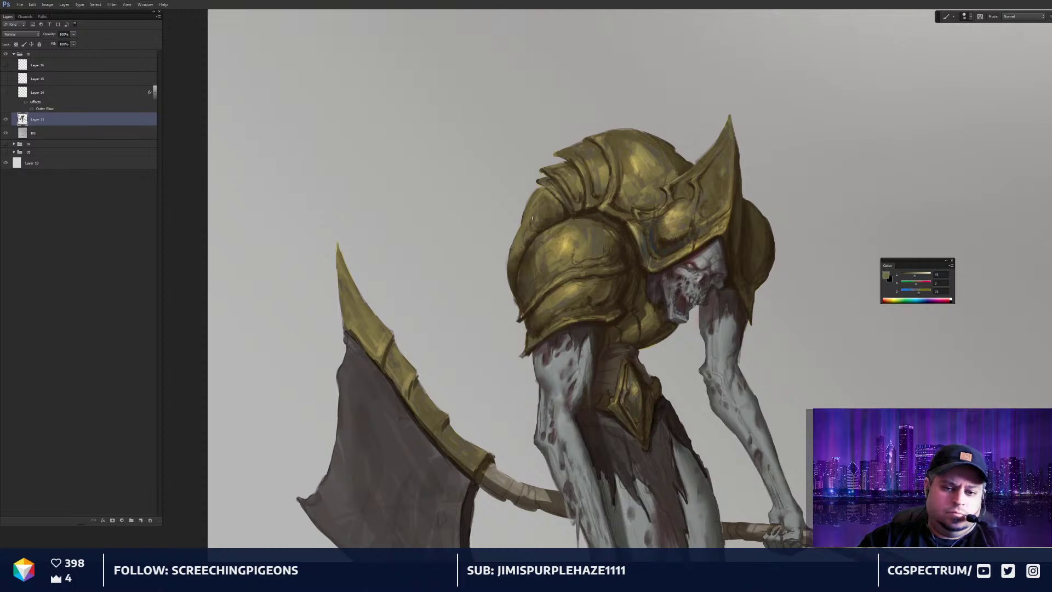
drag(525, 206, 515, 234)
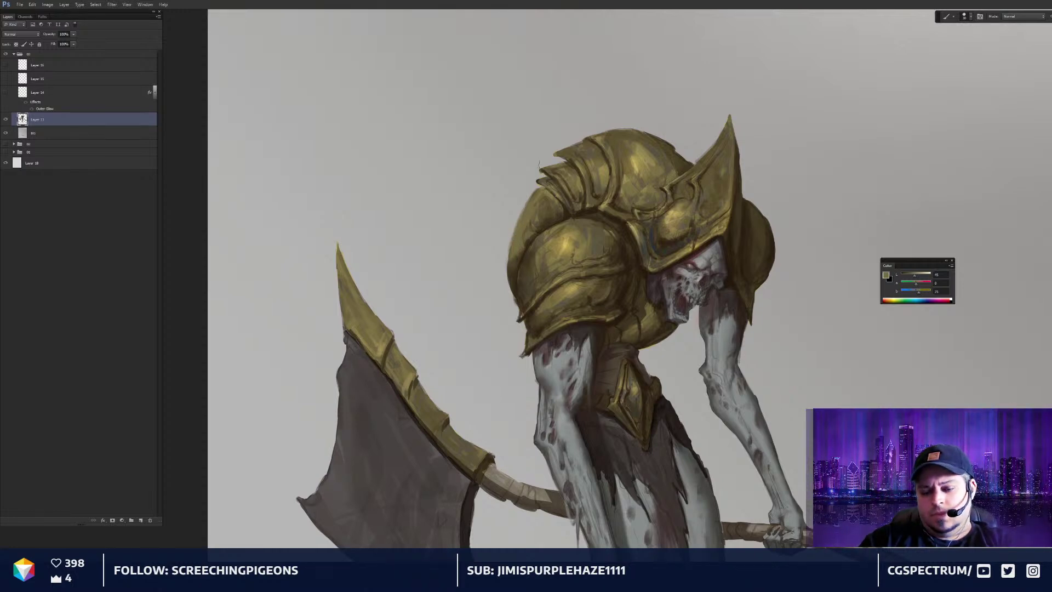
Touch up the side edge of the helmet beside the skull with olive and darker gold tones sampled from the armour
key(ctrl+0)
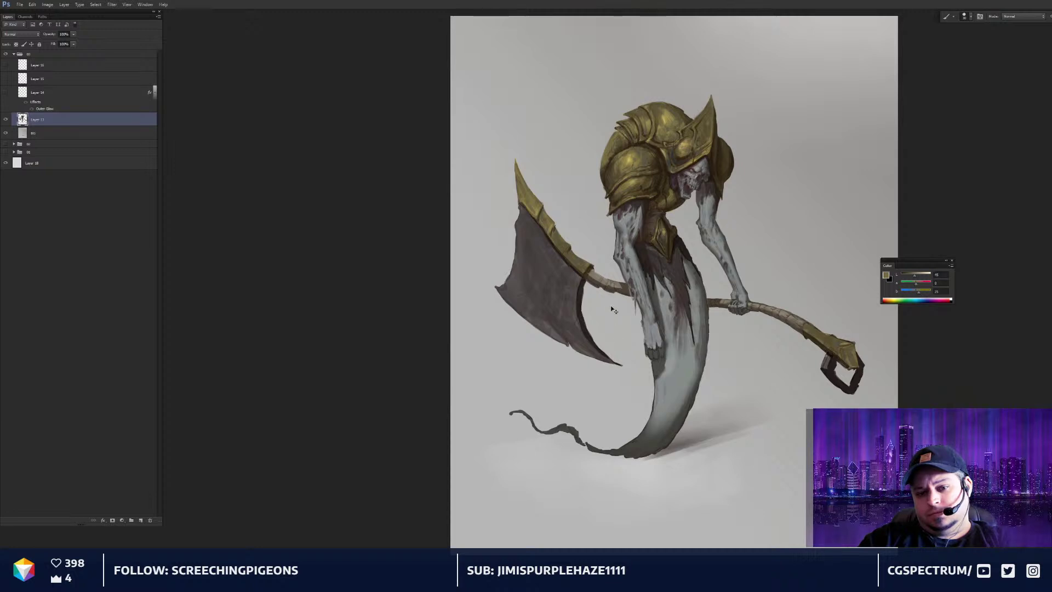
key(ctrl+plus)
key(ctrl+plus)
drag(550, 83, 569, 323)
key(ctrl+plus)
alt+click(675, 173)
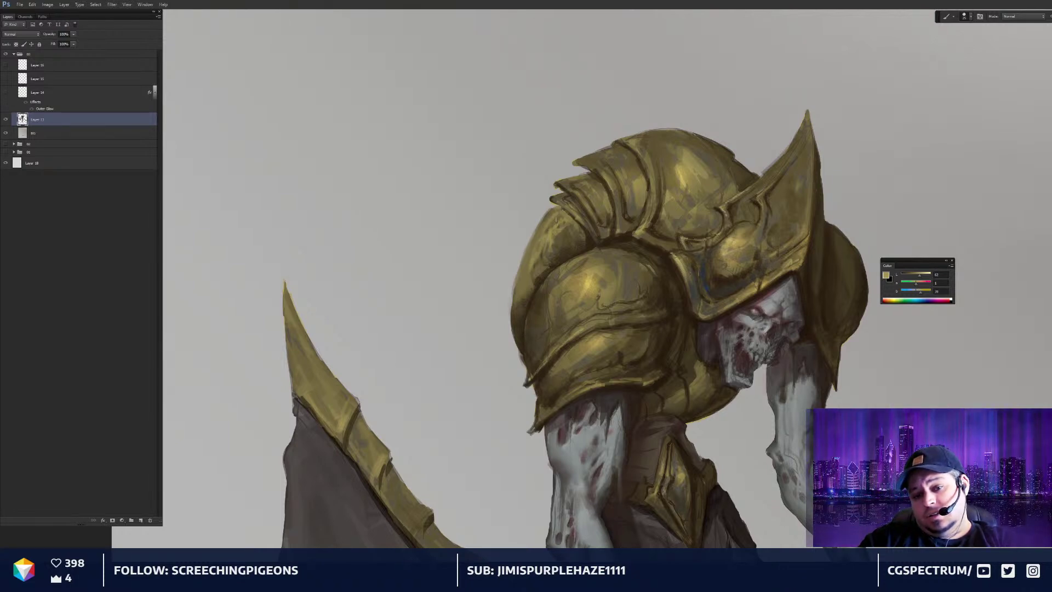
key(ctrl+minus)
key(ctrl+minus)
key(ctrl+plus)
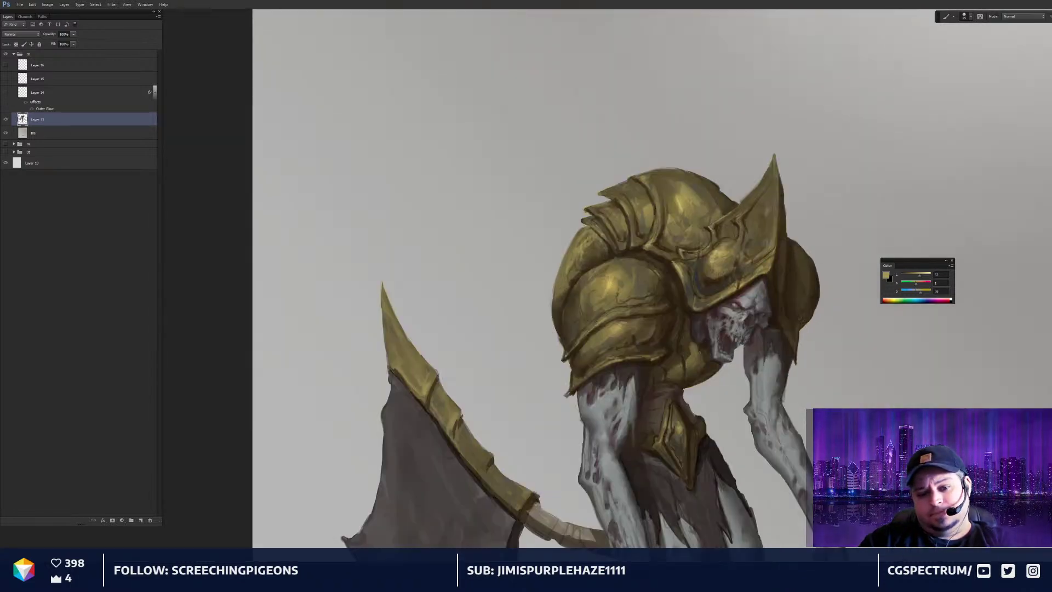
alt+click(594, 253)
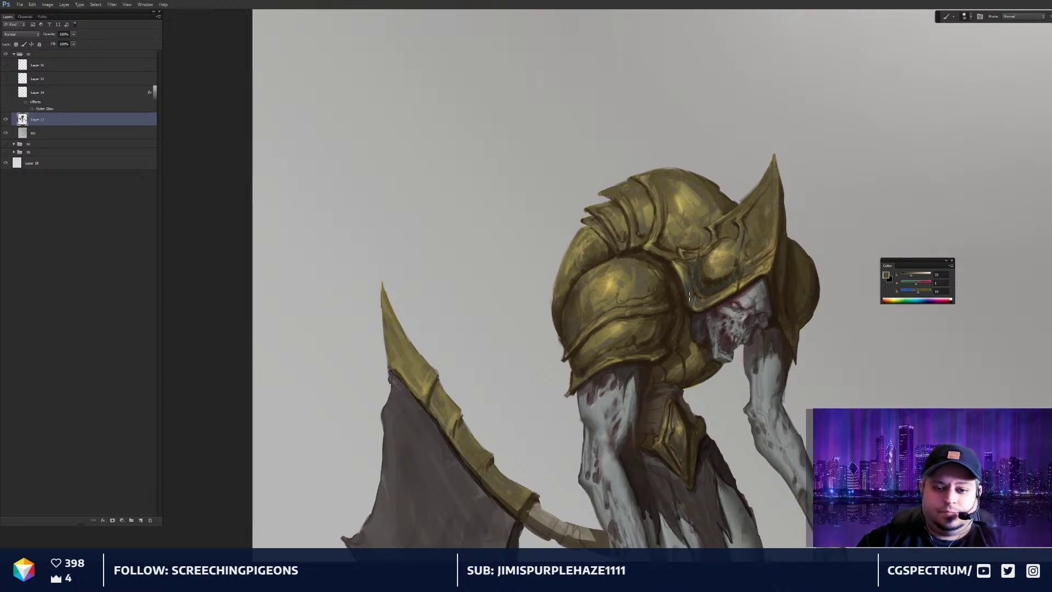
drag(696, 332, 695, 329)
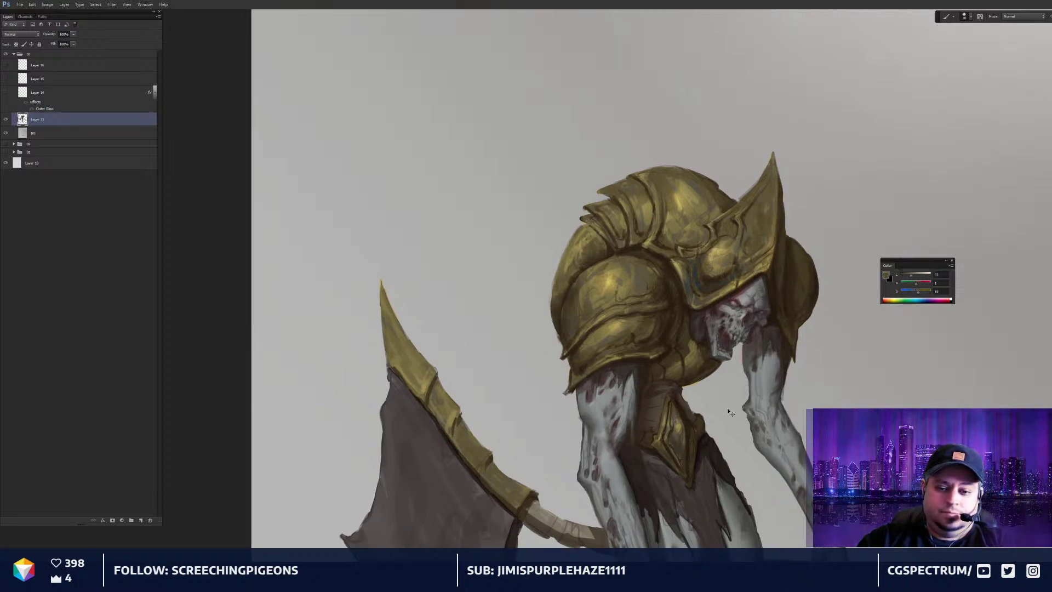
Paint light gold highlights along the lower ends of the overlapping back plates with a smaller brush and a sampled gold
key(ctrl+0)
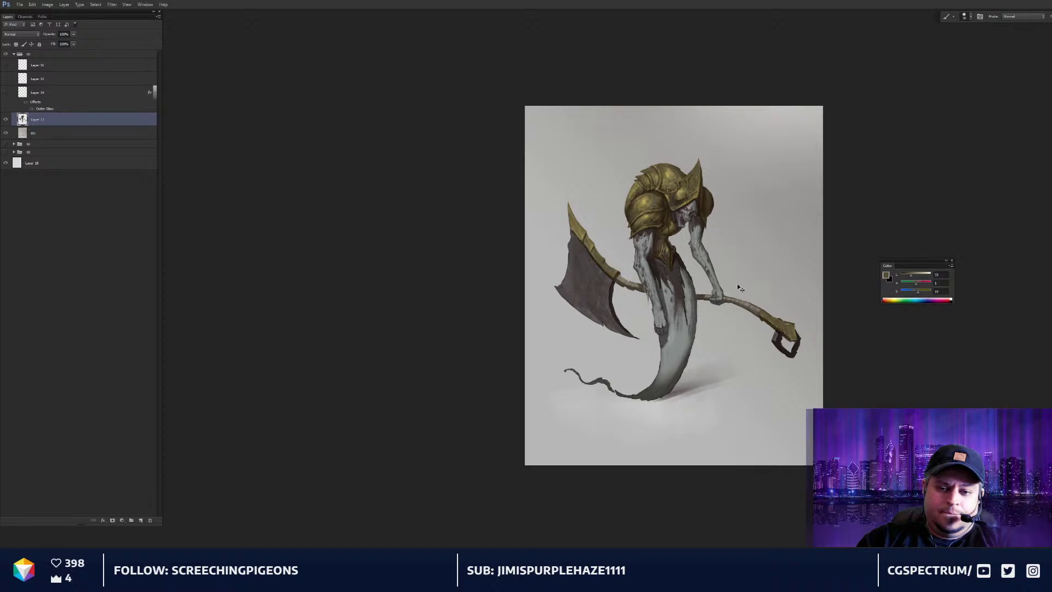
key(ctrl+plus)
key(ctrl+plus)
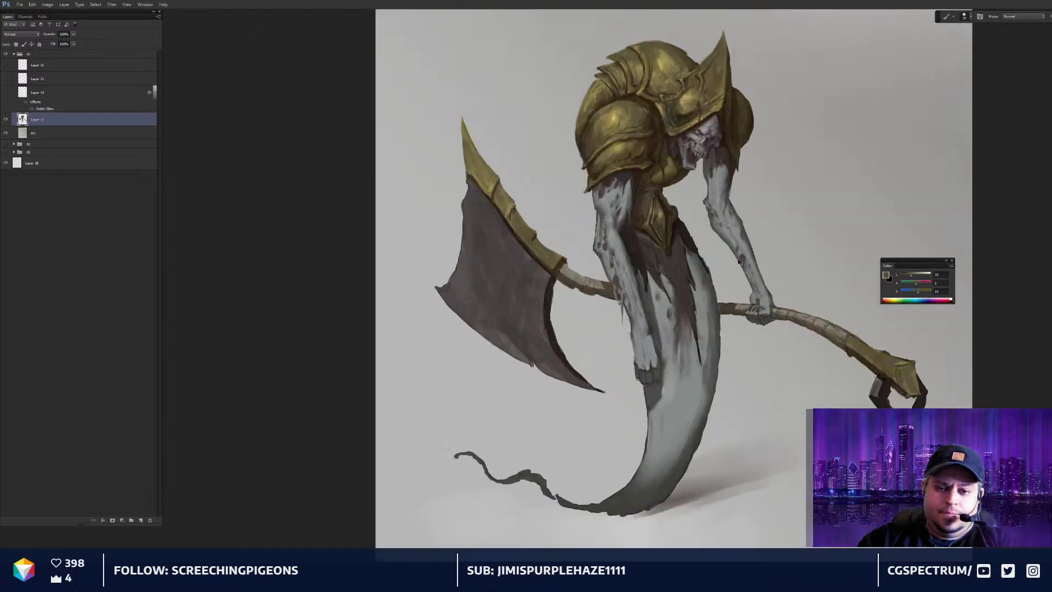
drag(701, 215, 706, 368)
key(ctrl+plus)
key(ctrl+plus)
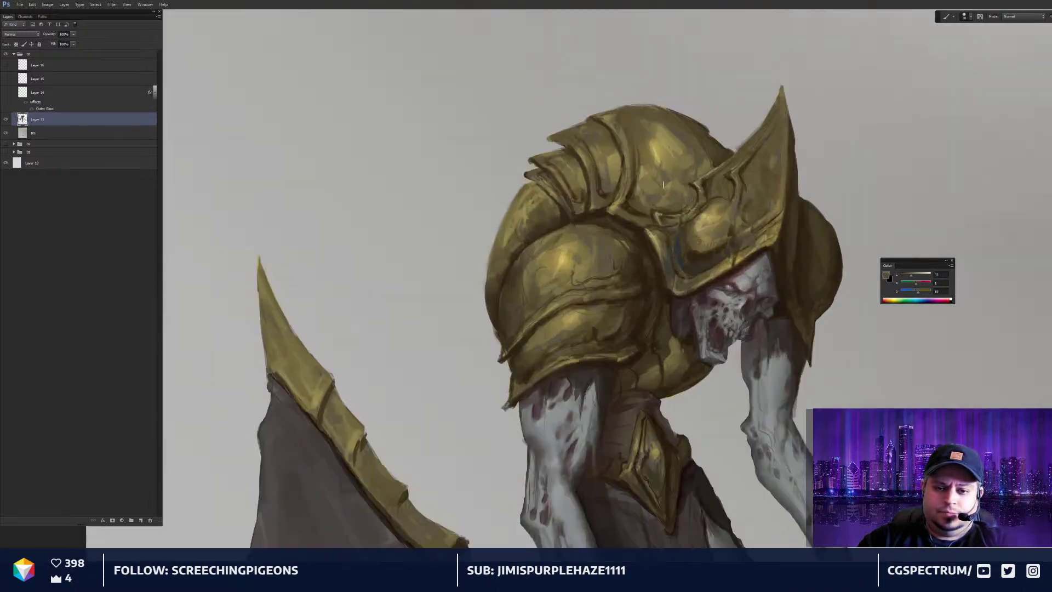
alt+click(658, 155)
key([)
mouse_move(612, 211)
mouse_down()
mouse_move(621, 197)
mouse_move(594, 194)
mouse_move(597, 179)
mouse_move(573, 190)
mouse_up()
key([)
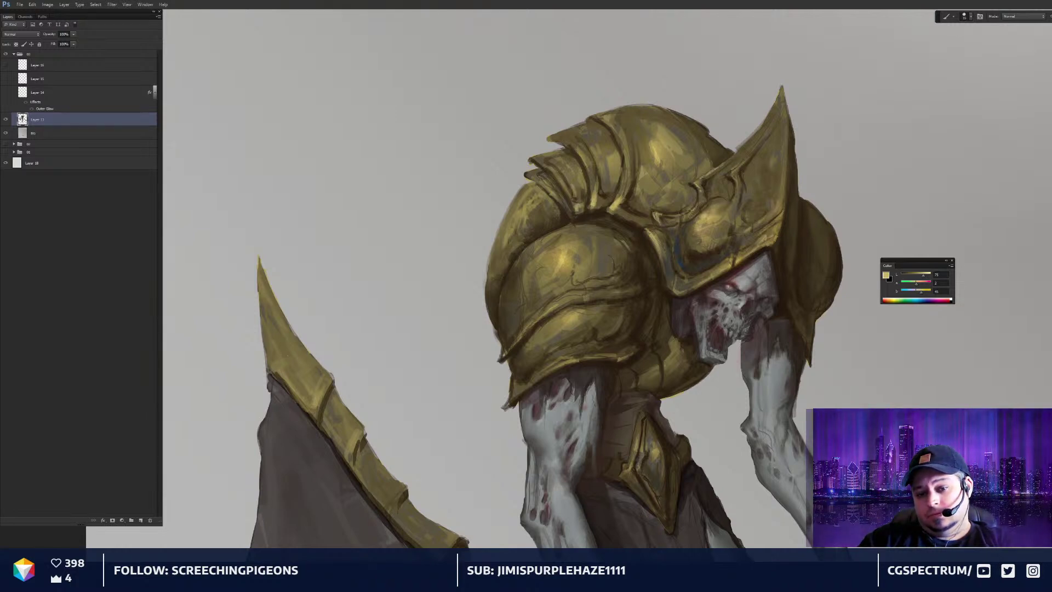
Brighten the chest plate below the skull with a sampled gold and deepen its shadows with a sampled dark brown
key(ctrl+minus)
key(ctrl+minus)
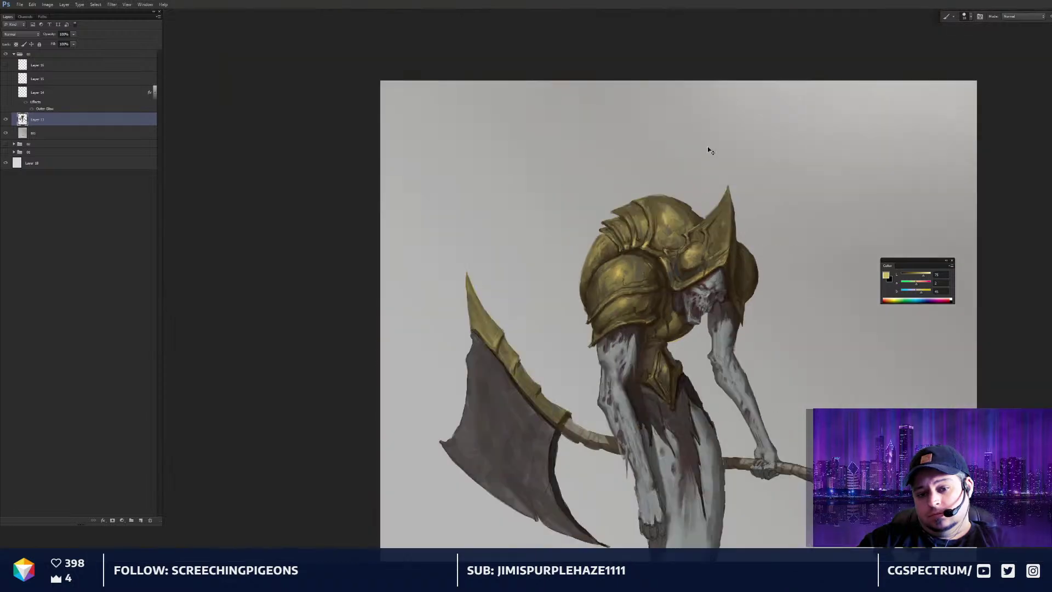
scroll(673, 286, up, 3)
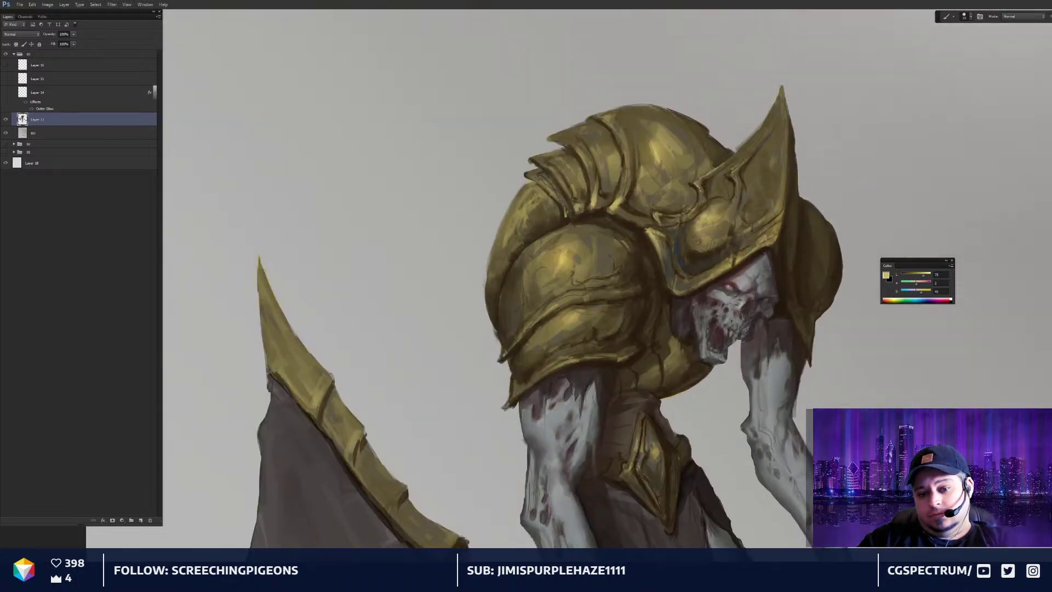
scroll(709, 226, down, 3)
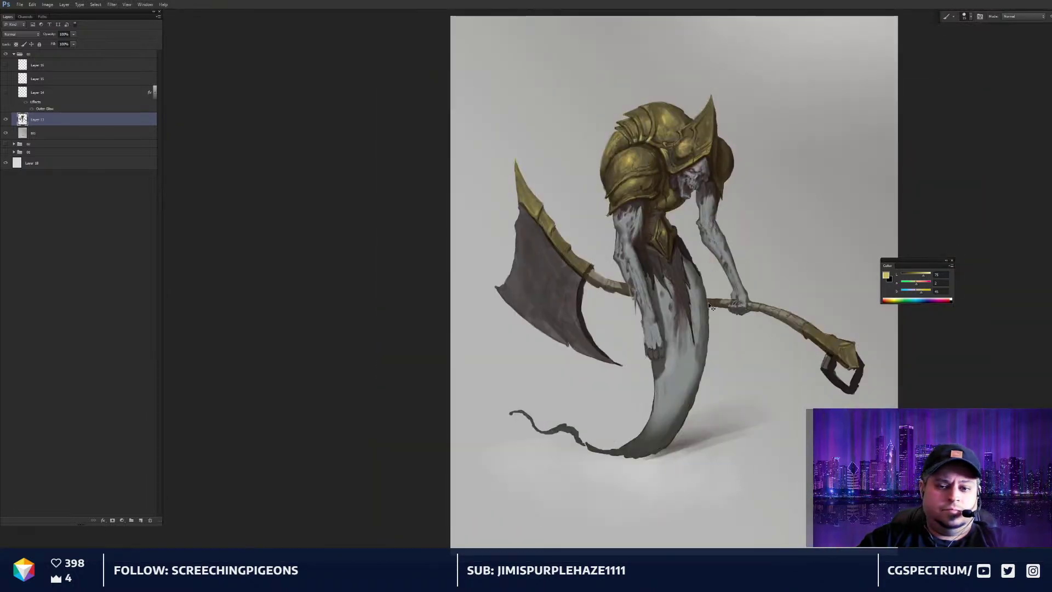
scroll(708, 303, down, 2)
scroll(680, 274, up, 3)
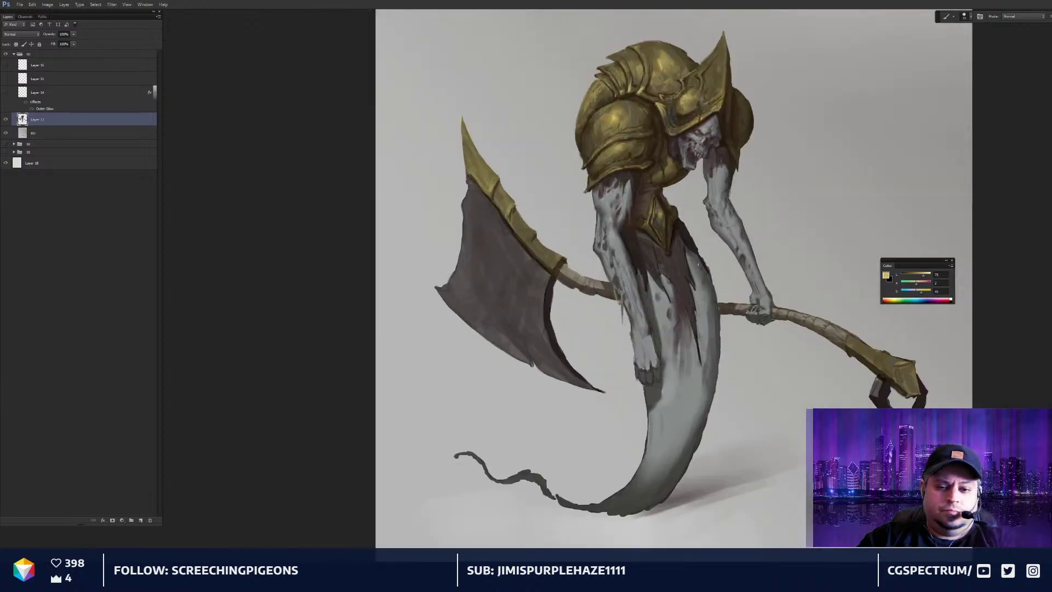
scroll(687, 254, up, 3)
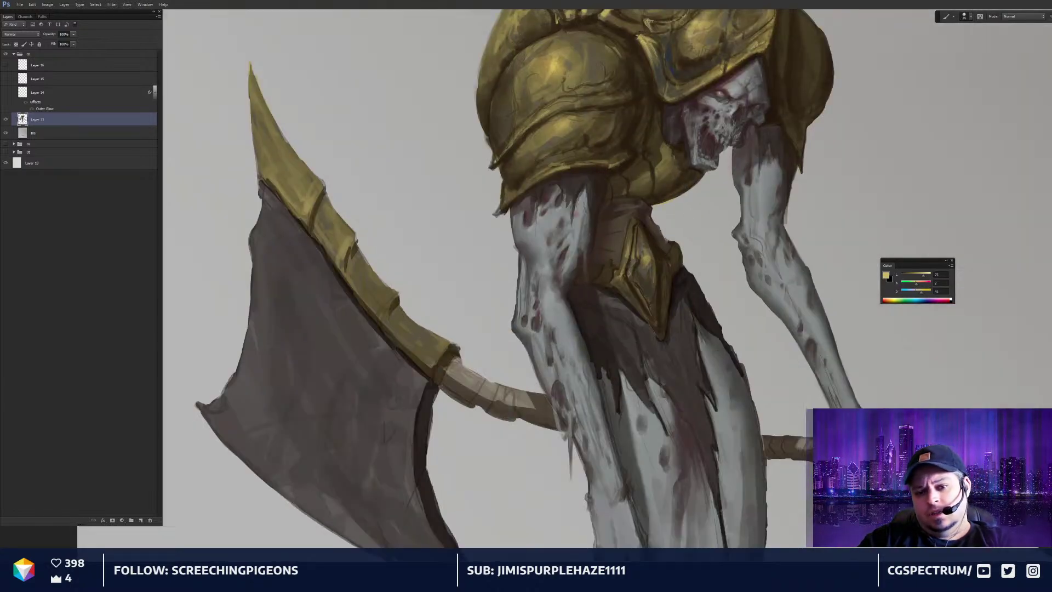
alt+click(666, 170)
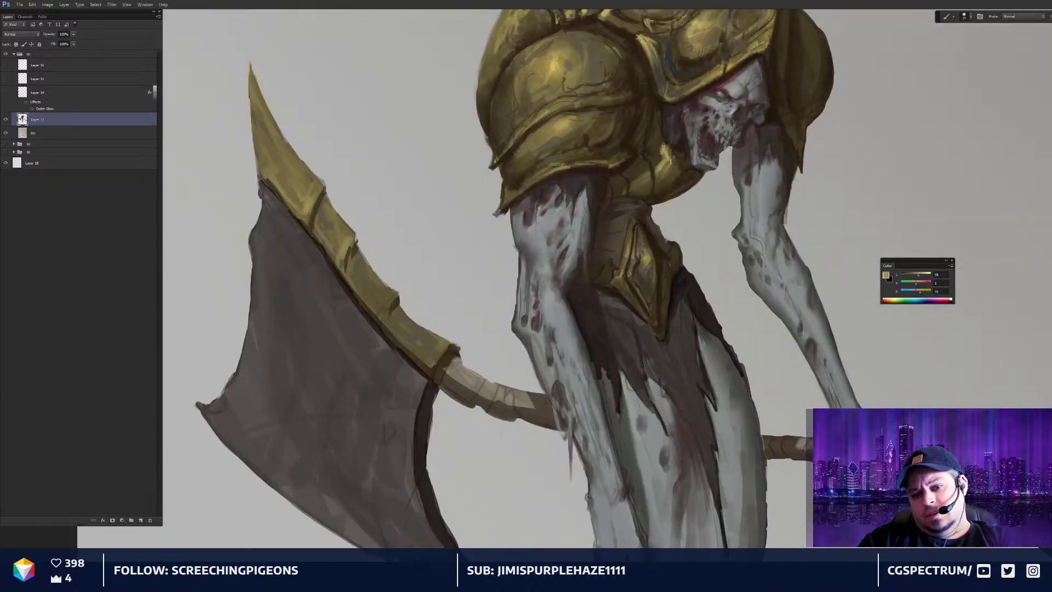
scroll(712, 159, down, 3)
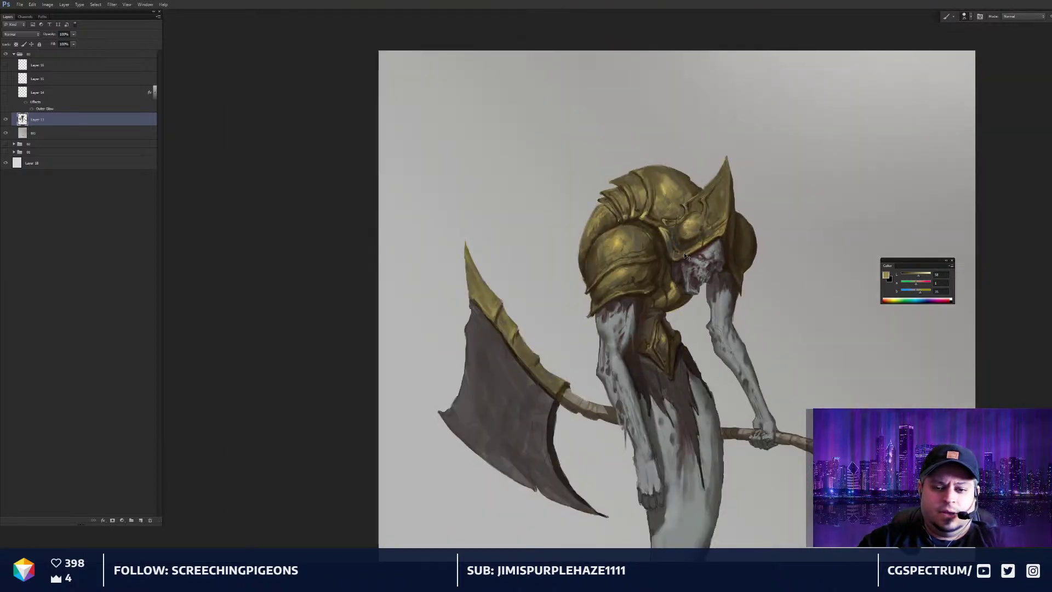
scroll(676, 285, up, 3)
alt+click(671, 310)
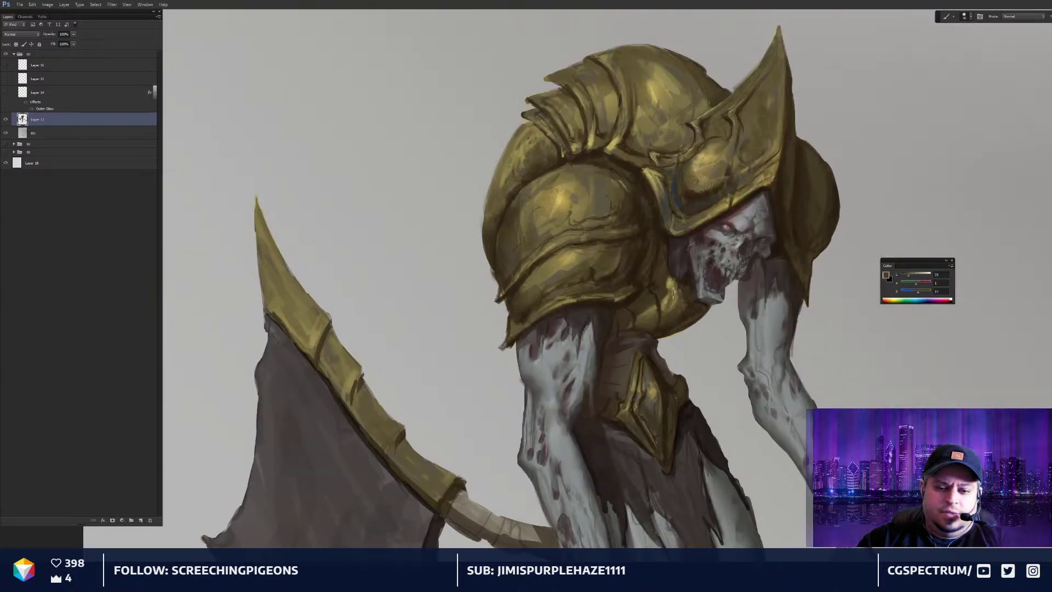
Add a new layer and sketch a bright green circle around the upper body with a small radiating light source above it
scroll(680, 282, down, 2)
key(ctrl+shift+n)
key(Return)
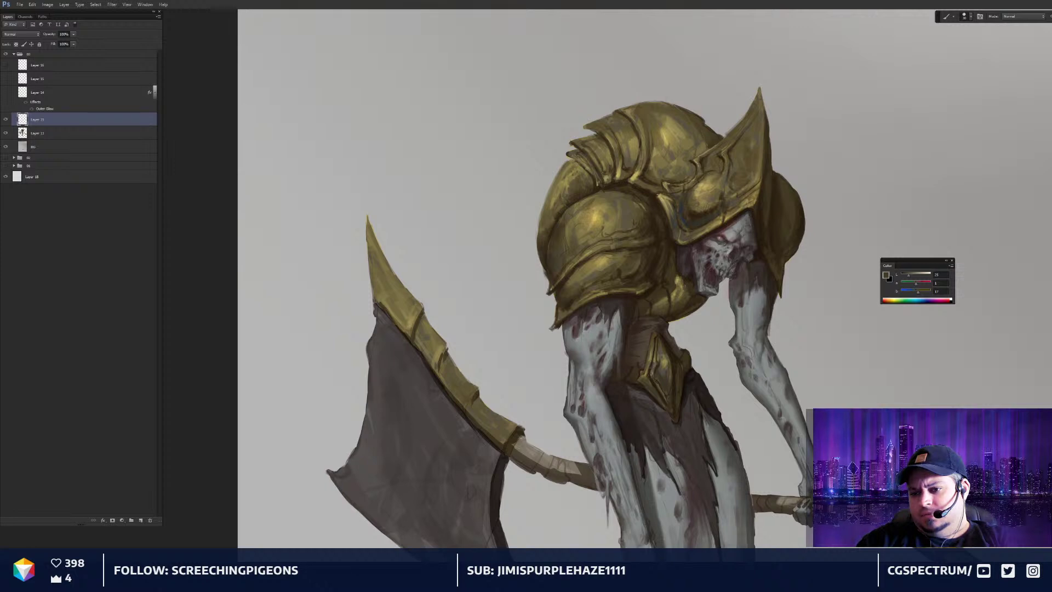
drag(885, 300, 906, 301)
key(bracketleft)
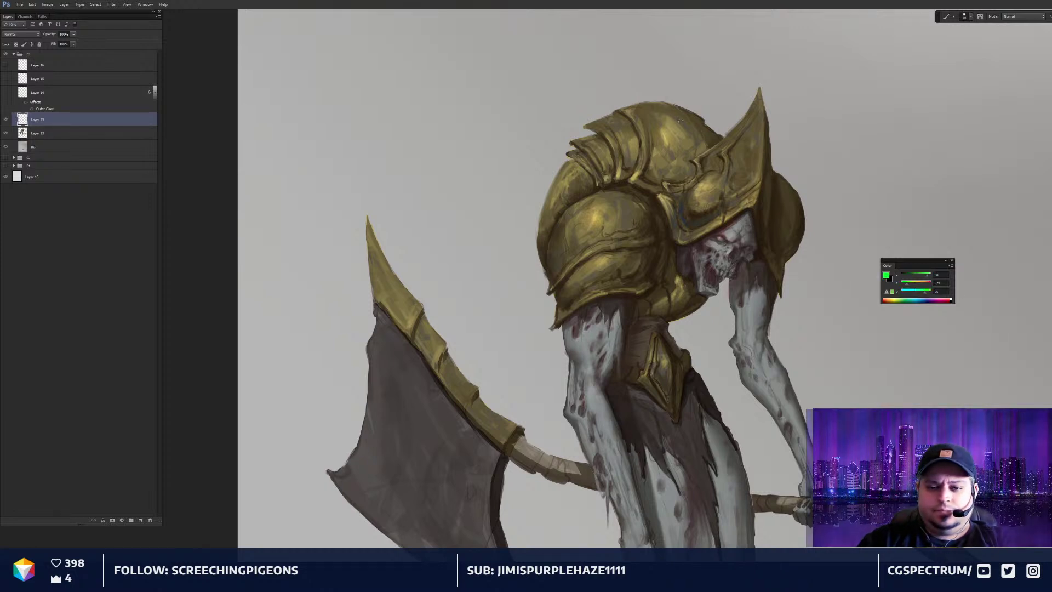
mouse_move(719, 128)
mouse_down()
mouse_move(661, 102)
mouse_move(599, 116)
mouse_move(546, 171)
mouse_move(533, 255)
mouse_move(557, 310)
mouse_move(629, 346)
mouse_move(694, 341)
mouse_move(758, 303)
mouse_move(784, 234)
mouse_move(718, 122)
mouse_up()
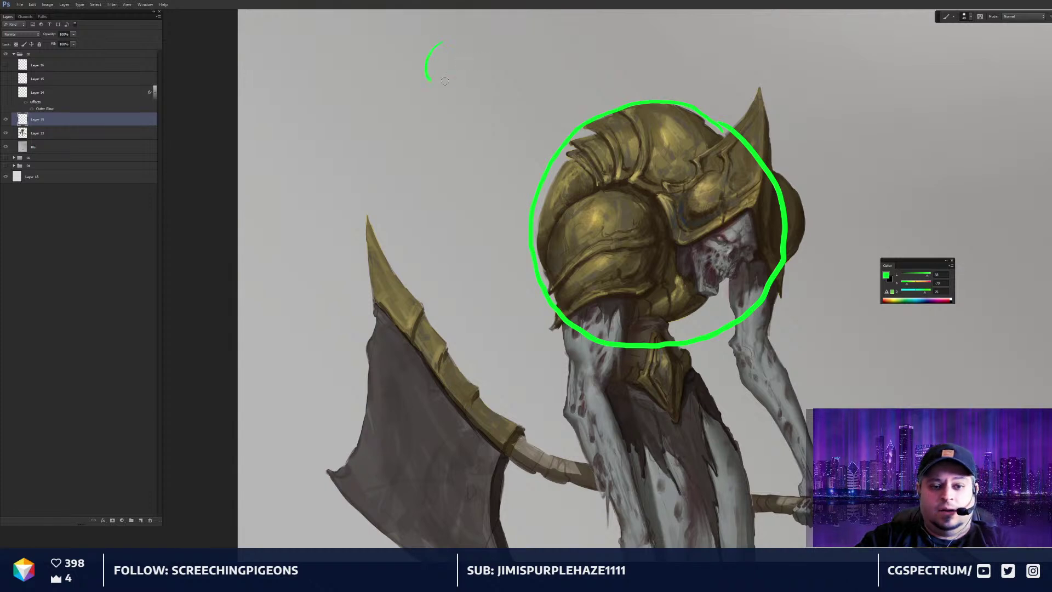
drag(491, 81, 501, 75)
drag(489, 52, 512, 48)
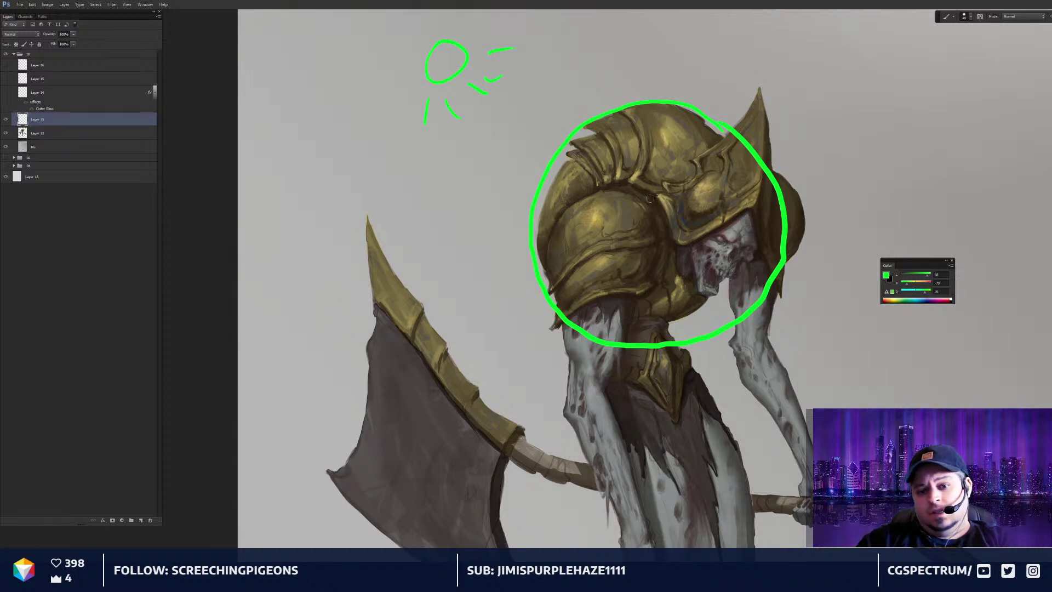
Mark the highlight spot with radiating strokes inside the green circle and draw the curved shadow boundary across its lower side
mouse_move(633, 178)
mouse_down()
mouse_move(616, 173)
mouse_move(631, 189)
mouse_move(643, 150)
mouse_up()
mouse_move(635, 174)
mouse_down()
mouse_move(664, 165)
mouse_move(681, 195)
mouse_up()
drag(636, 202, 642, 232)
mouse_move(616, 198)
mouse_down()
mouse_move(588, 224)
mouse_move(582, 201)
mouse_up()
drag(605, 167, 594, 158)
mouse_move(546, 255)
mouse_down()
mouse_move(751, 214)
mouse_move(732, 134)
mouse_up()
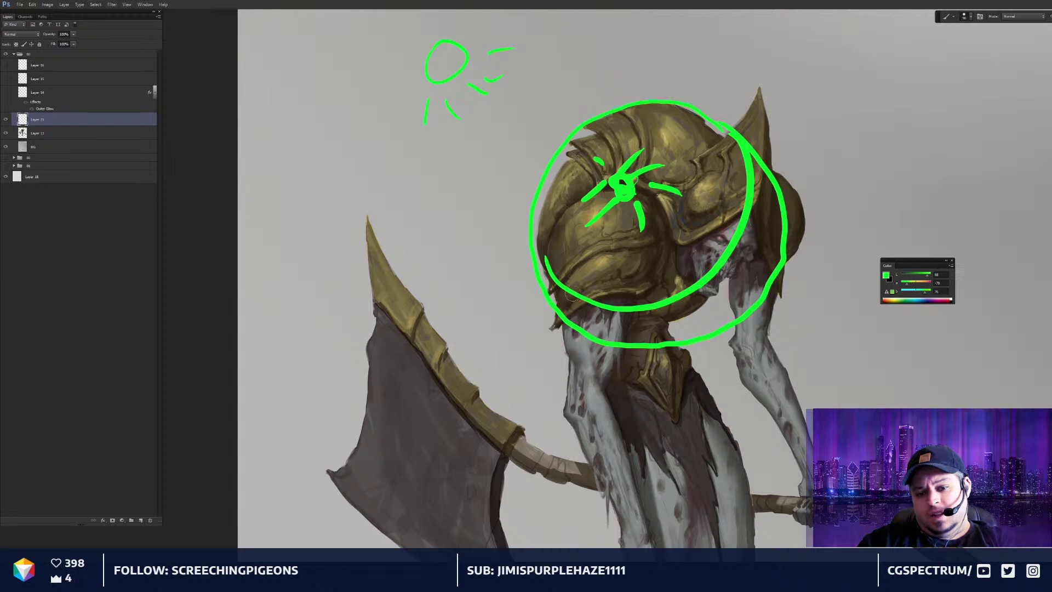
Hatch the shadow zone between the green boundary curve and the circle's edge, and hide the lighting diagram layer
drag(572, 295, 592, 353)
drag(630, 312, 685, 355)
drag(671, 303, 694, 356)
mouse_move(703, 291)
mouse_down()
mouse_move(764, 281)
mouse_move(771, 234)
mouse_up()
drag(751, 210, 772, 192)
click(742, 170)
drag(539, 257, 535, 256)
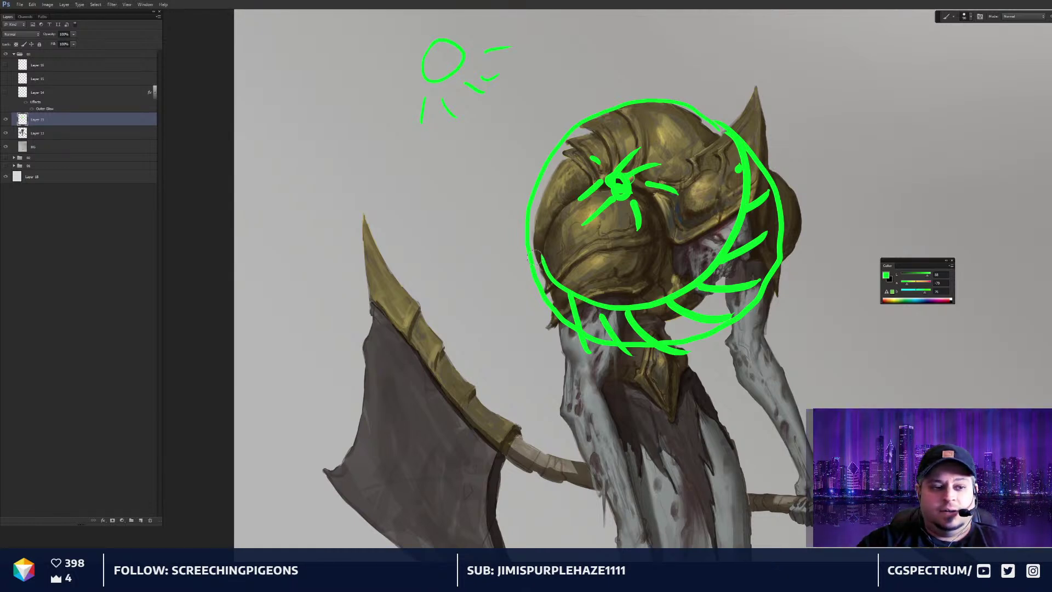
click(5, 120)
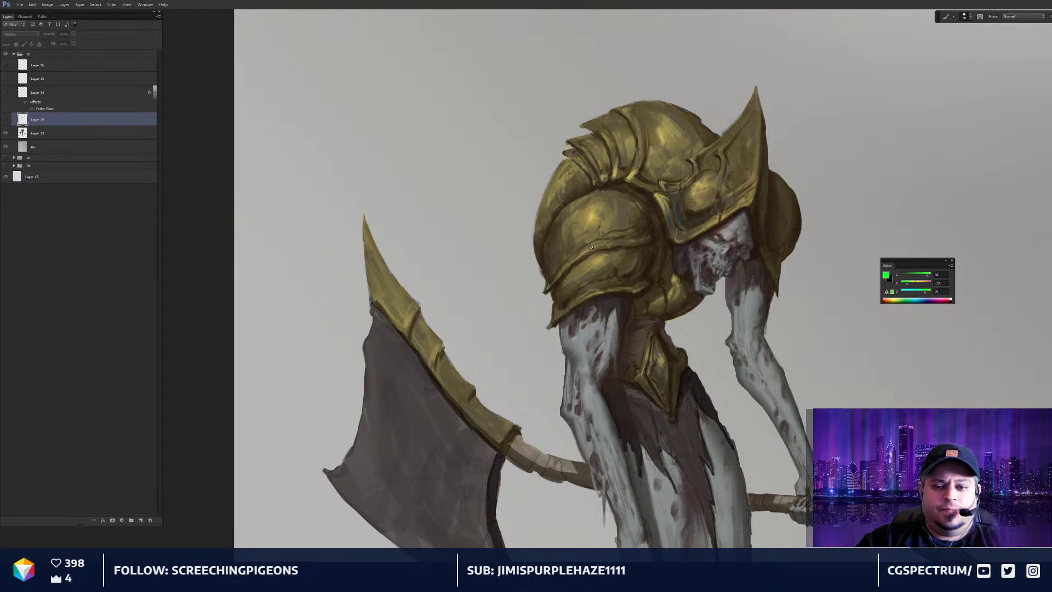
On the painted figure layer, darken the area between the skull and the far shoulder armour with sampled near-black tones
click(73, 135)
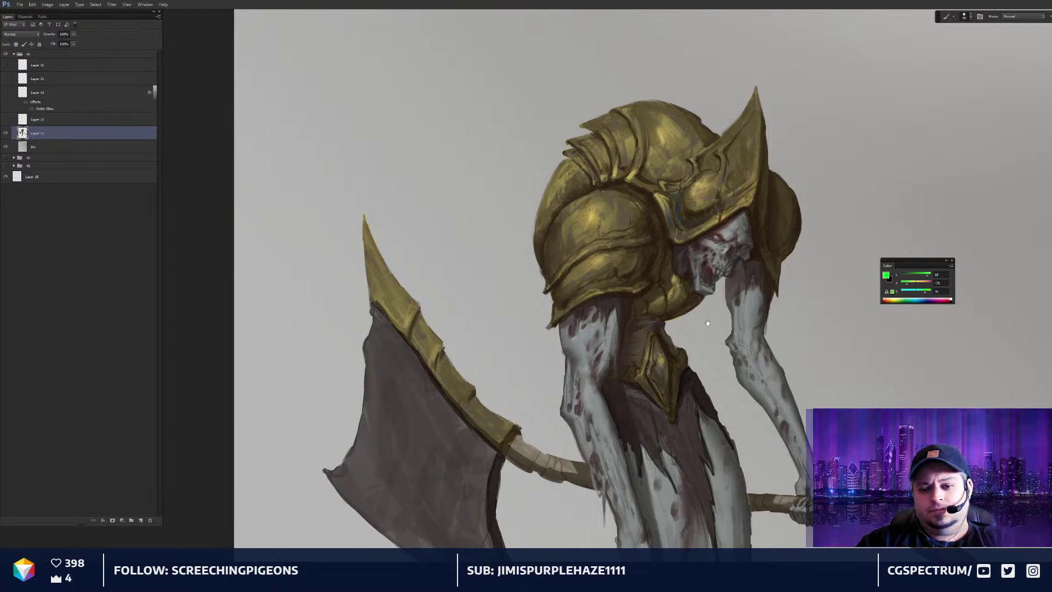
drag(714, 445, 679, 311)
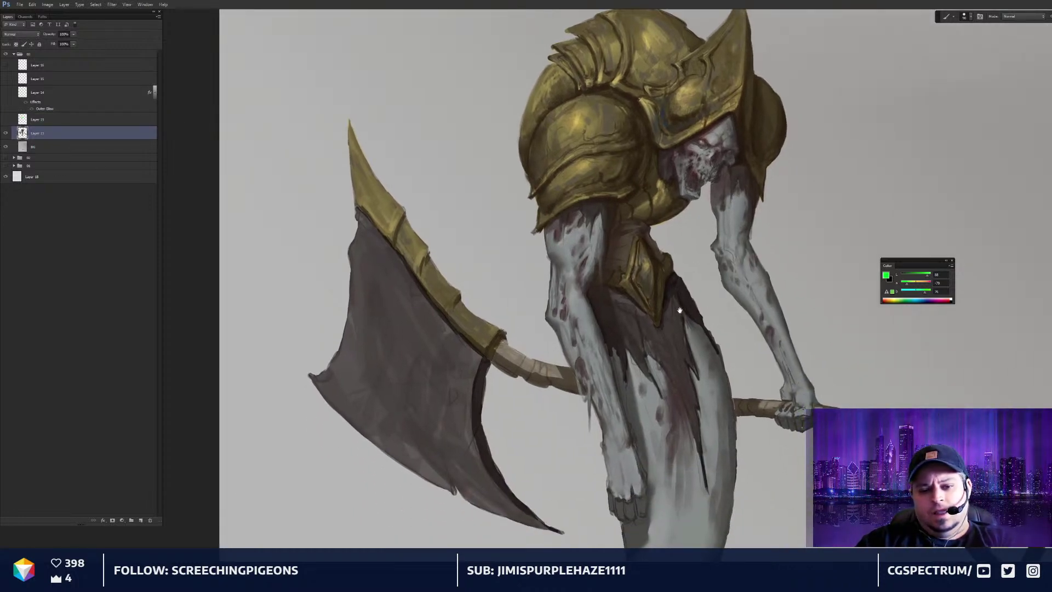
drag(650, 454, 627, 327)
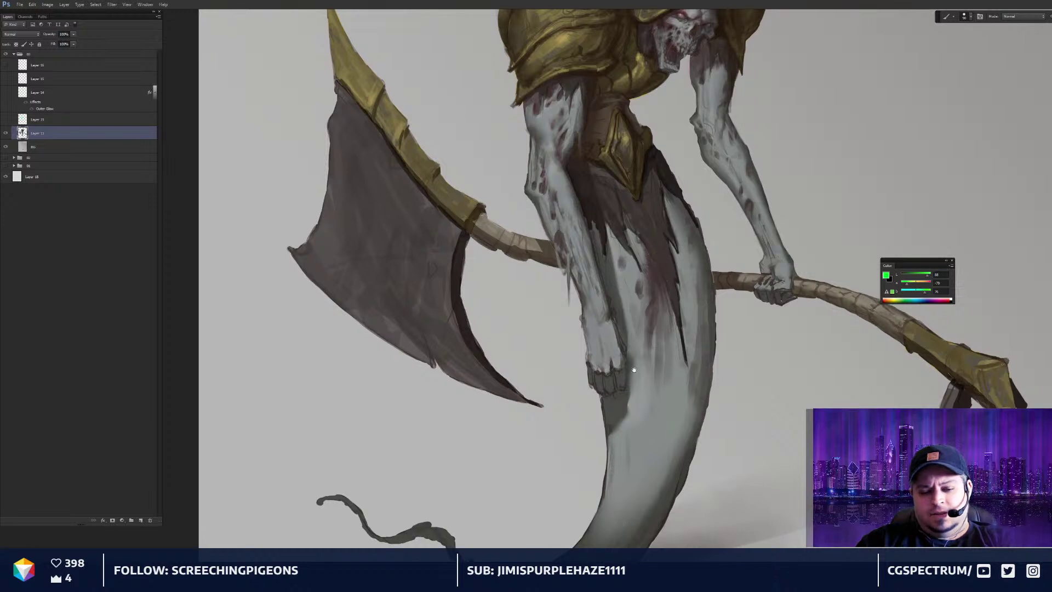
drag(632, 369, 630, 488)
drag(680, 258, 685, 327)
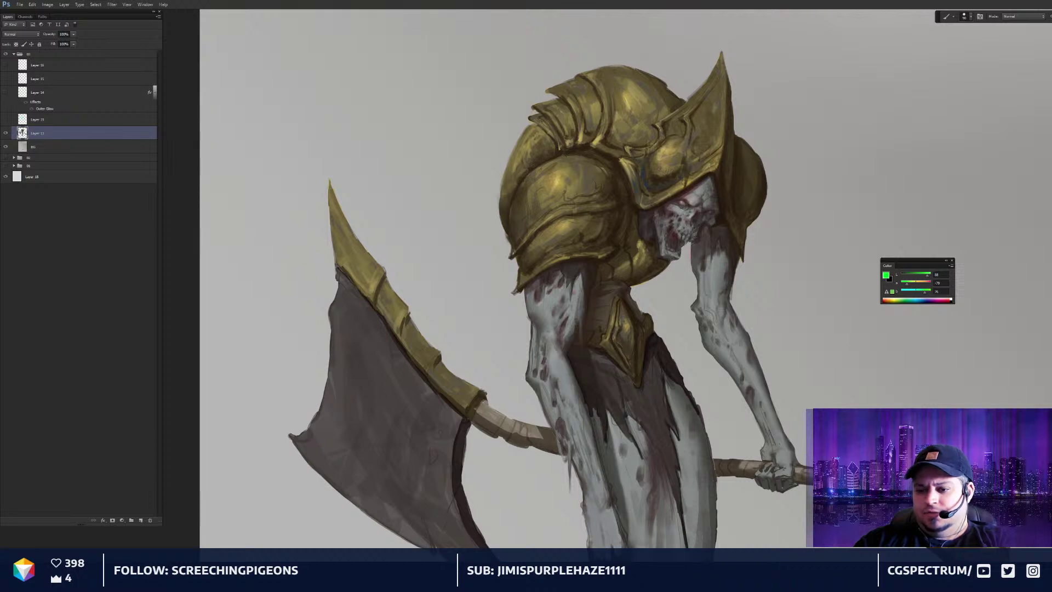
drag(717, 175, 674, 231)
key(ctrl+plus)
key(ctrl+plus)
key(d)
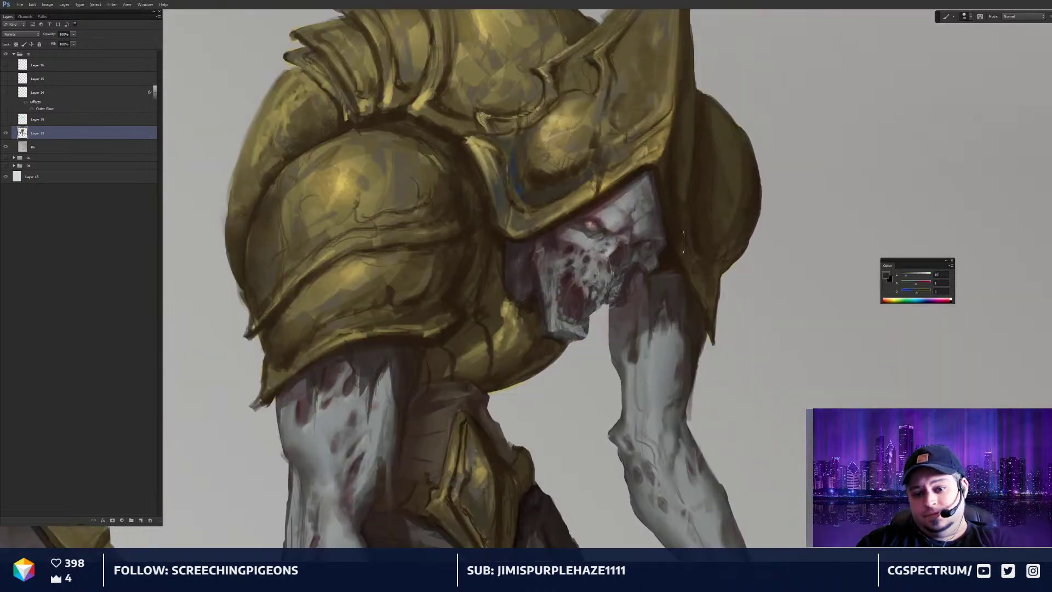
alt+click(670, 249)
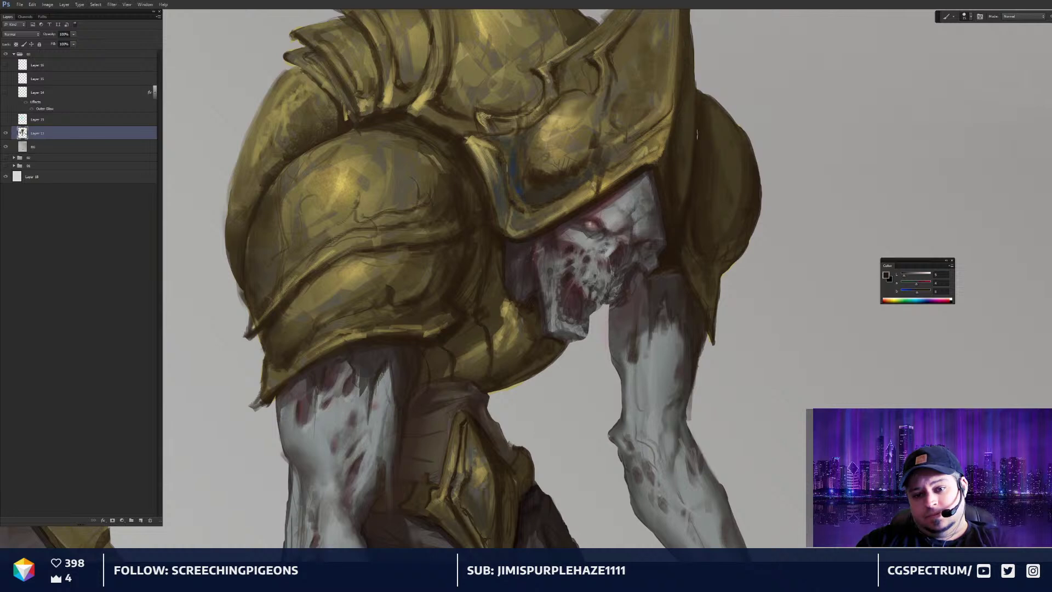
key(ctrl+minus)
key(ctrl+minus)
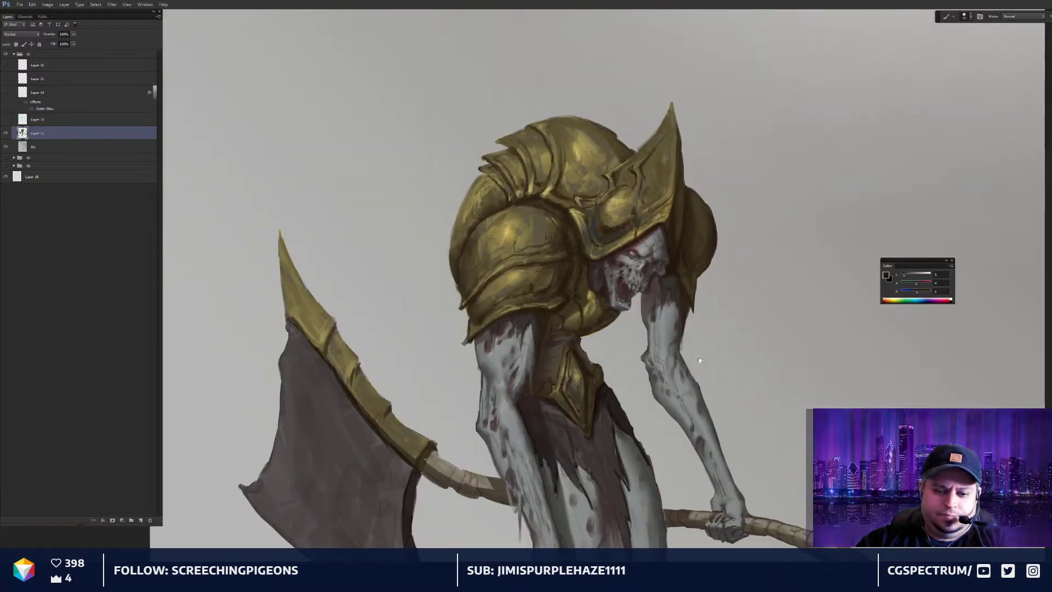
Refine the back of the near hand and its wrist with a grey sampled from the arm
drag(700, 360, 818, 175)
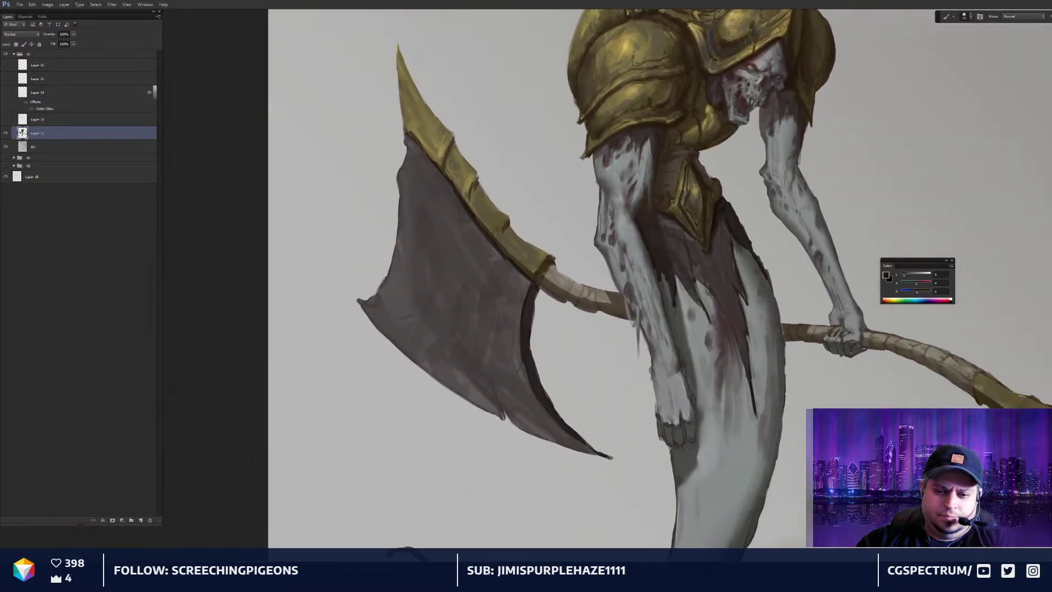
scroll(635, 259, up, 2)
alt+click(616, 243)
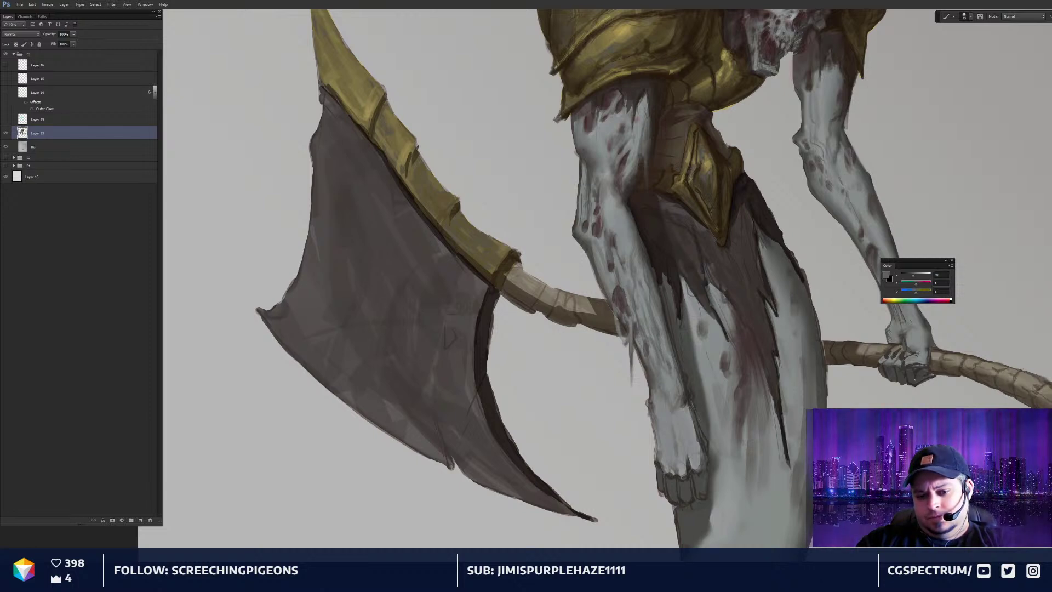
mouse_move(664, 409)
mouse_down()
mouse_move(656, 298)
mouse_move(679, 328)
mouse_move(644, 363)
mouse_up()
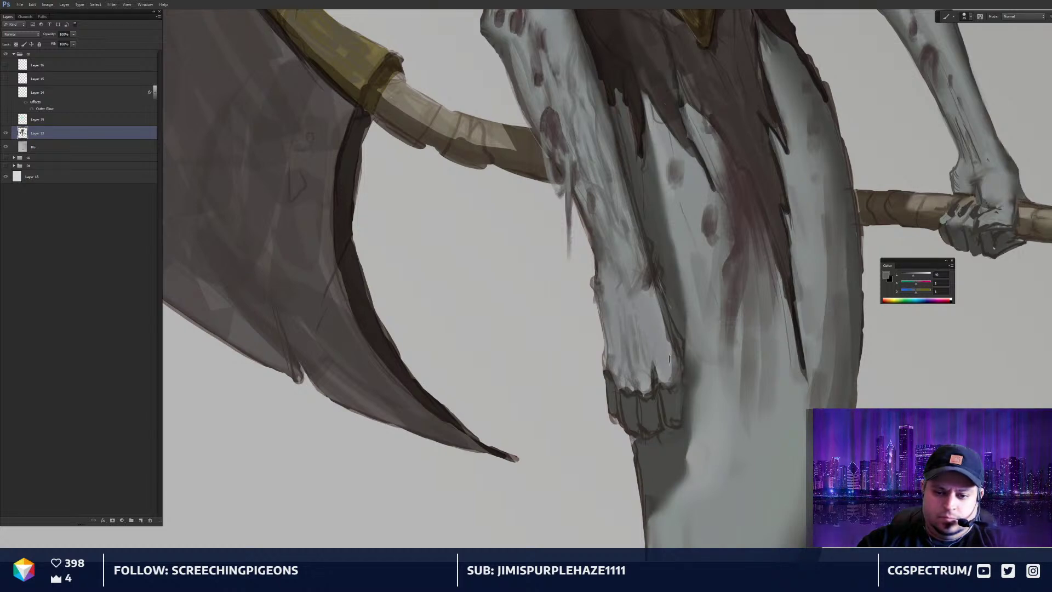
Paint sampled grey shading between the tendons on the back of the hanging hand and around its wrist
drag(669, 359, 635, 282)
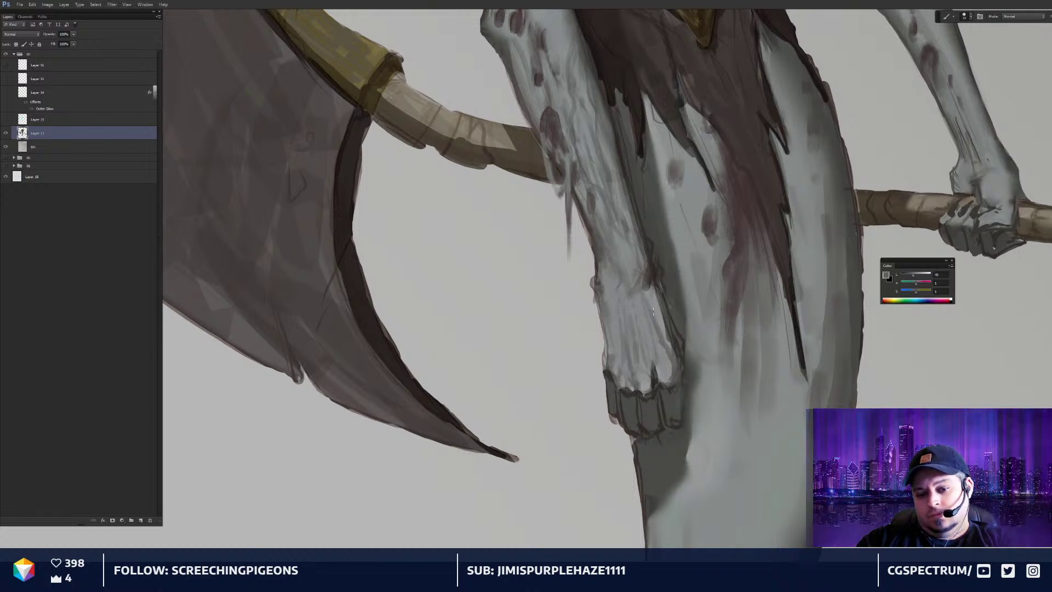
drag(650, 308, 662, 339)
alt+click(672, 376)
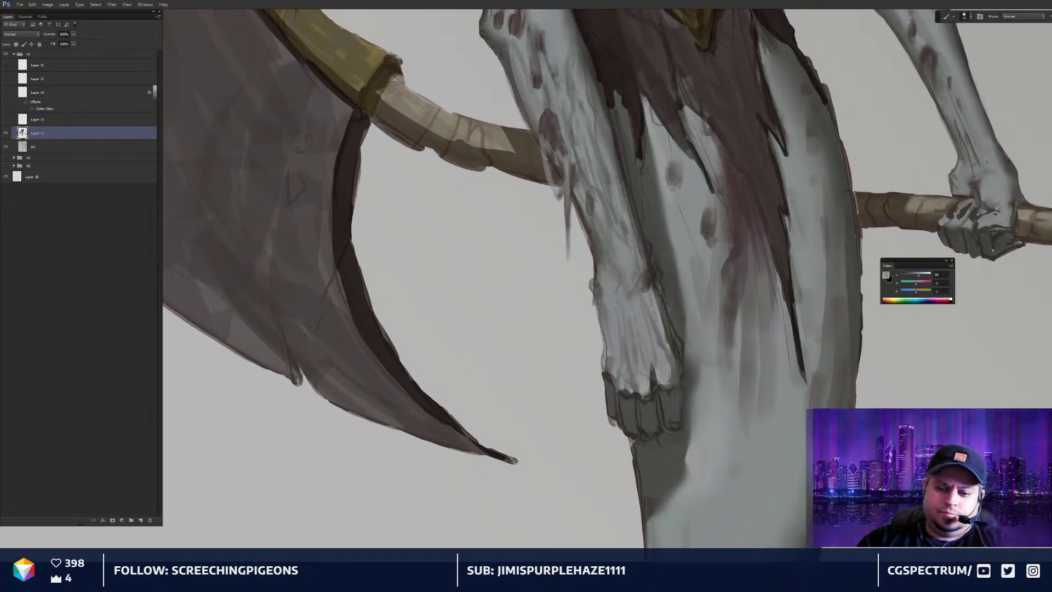
alt+click(593, 234)
drag(622, 243, 623, 247)
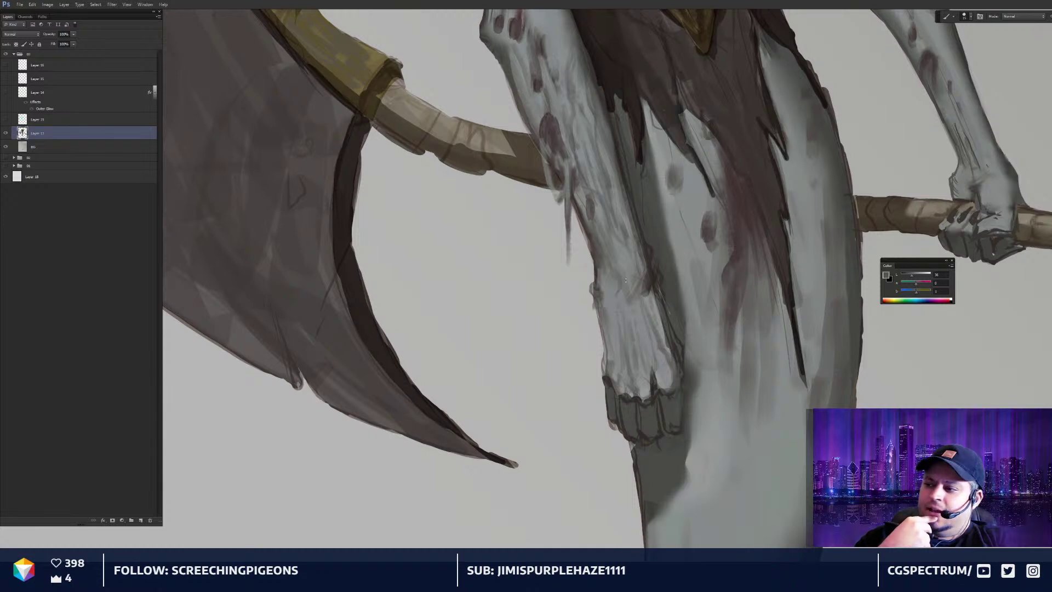
Smudge the paint on the wrapped axe shaft between the gold trim and the forearm to blend its tones
key(ctrl+0)
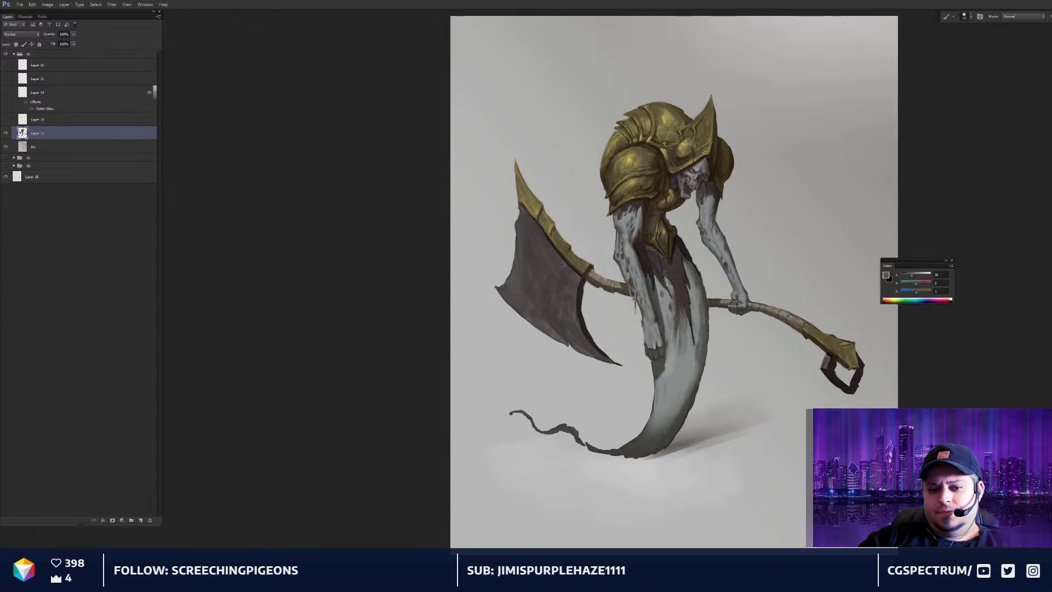
key(ctrl+plus)
key(ctrl+plus)
drag(734, 317, 730, 314)
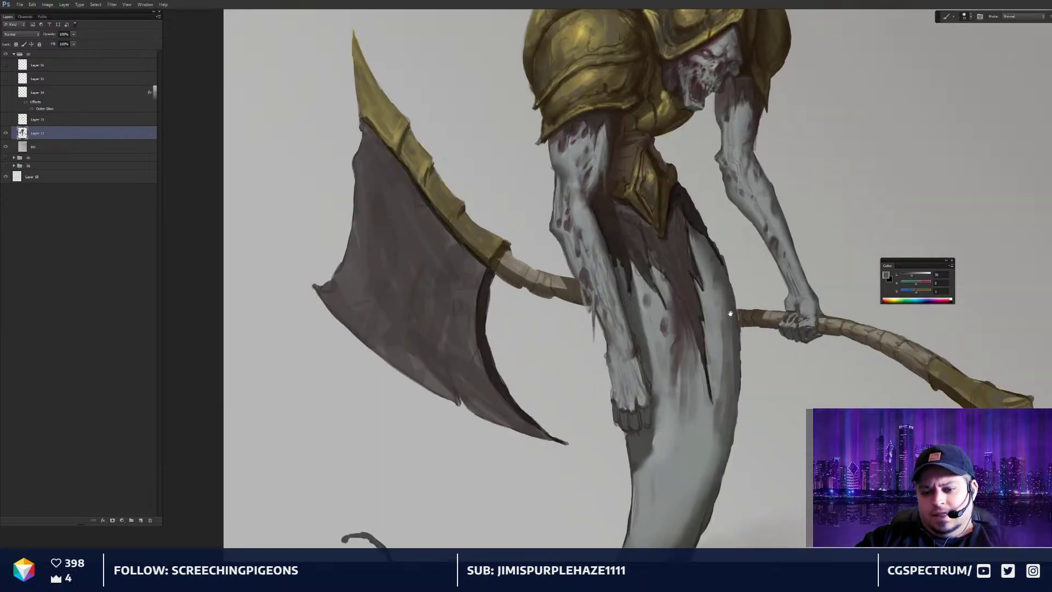
key(ctrl+plus)
drag(552, 292, 653, 306)
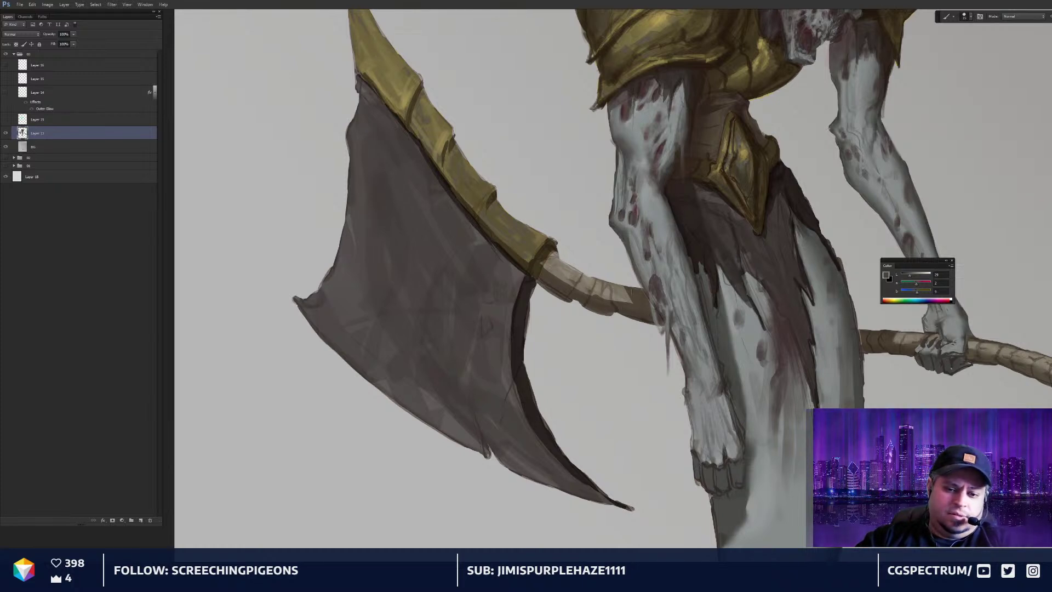
key(r)
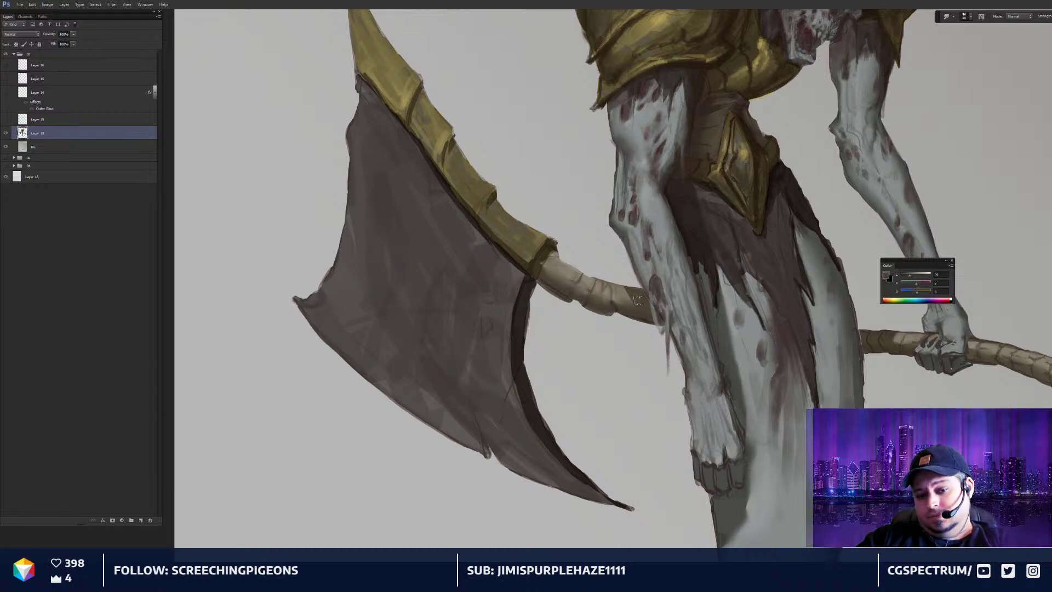
drag(718, 345, 757, 430)
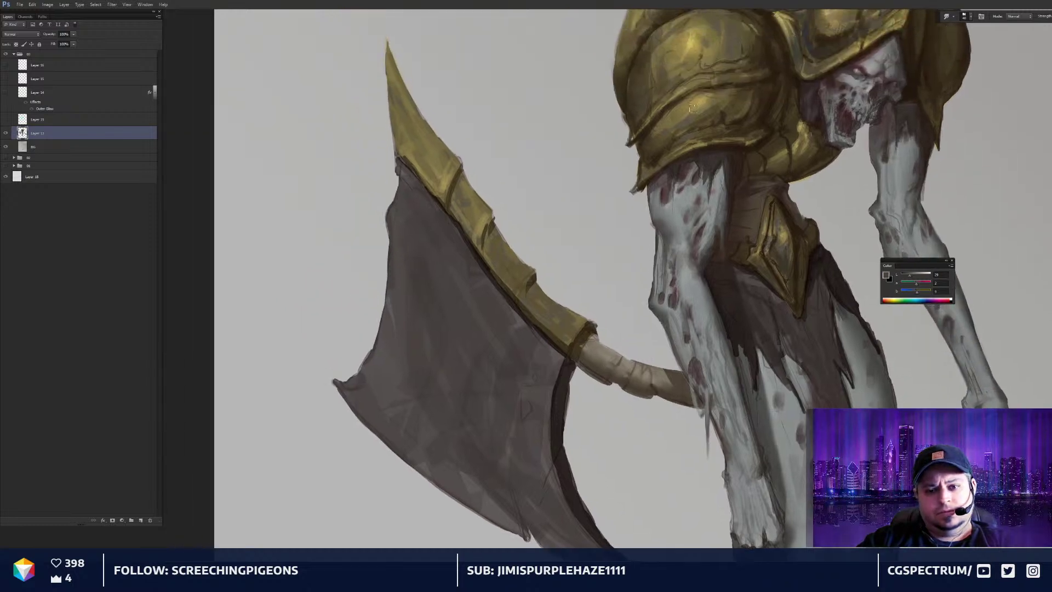
Paint light gold highlights along the lower segments of the axe's gold trim
alt+click(693, 43)
mouse_move(581, 325)
mouse_down()
mouse_move(568, 345)
mouse_move(552, 335)
mouse_move(567, 344)
mouse_up()
alt+click(576, 333)
mouse_move(567, 322)
mouse_down()
mouse_move(561, 337)
mouse_move(533, 318)
mouse_move(552, 319)
mouse_up()
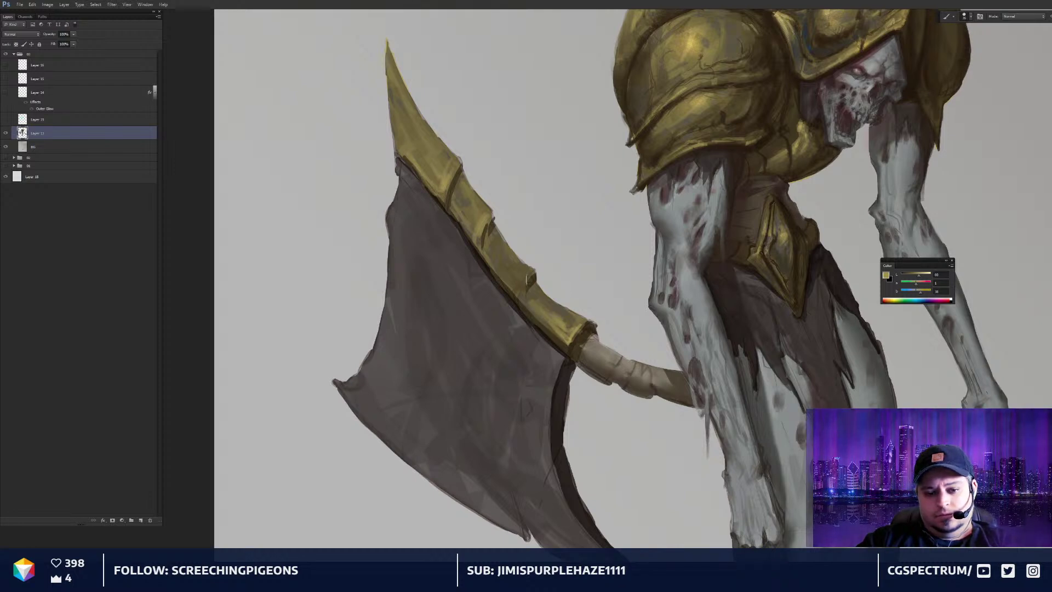
key(bracketleft)
mouse_move(530, 272)
mouse_down()
mouse_move(516, 289)
mouse_move(498, 271)
mouse_move(522, 282)
mouse_move(499, 291)
mouse_up()
drag(510, 256, 491, 277)
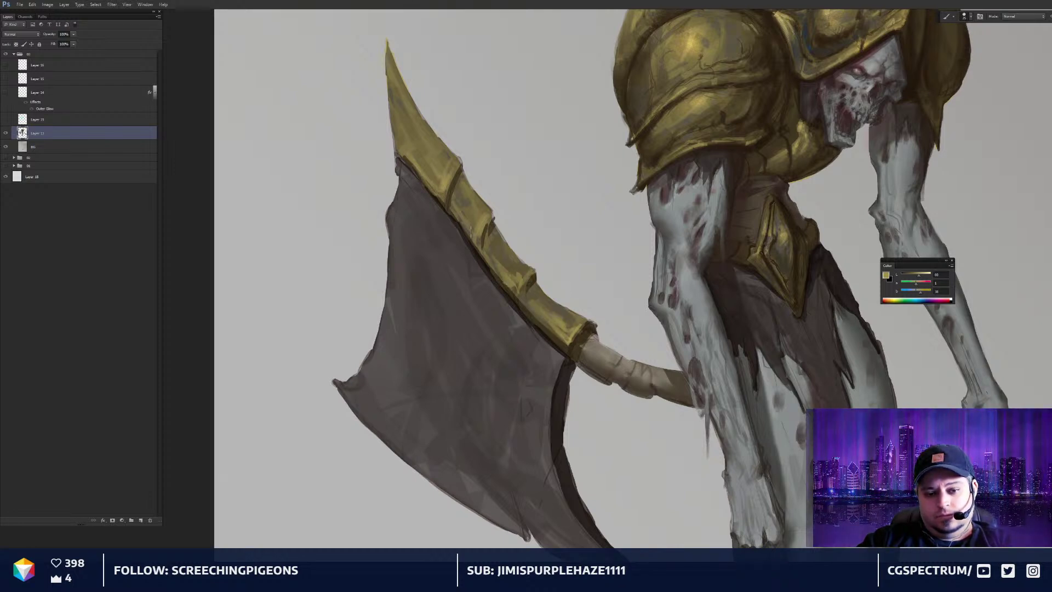
Sample a dark brown from the trim and paint thin shadow lines at the base of the axe's top spike
drag(478, 240, 529, 270)
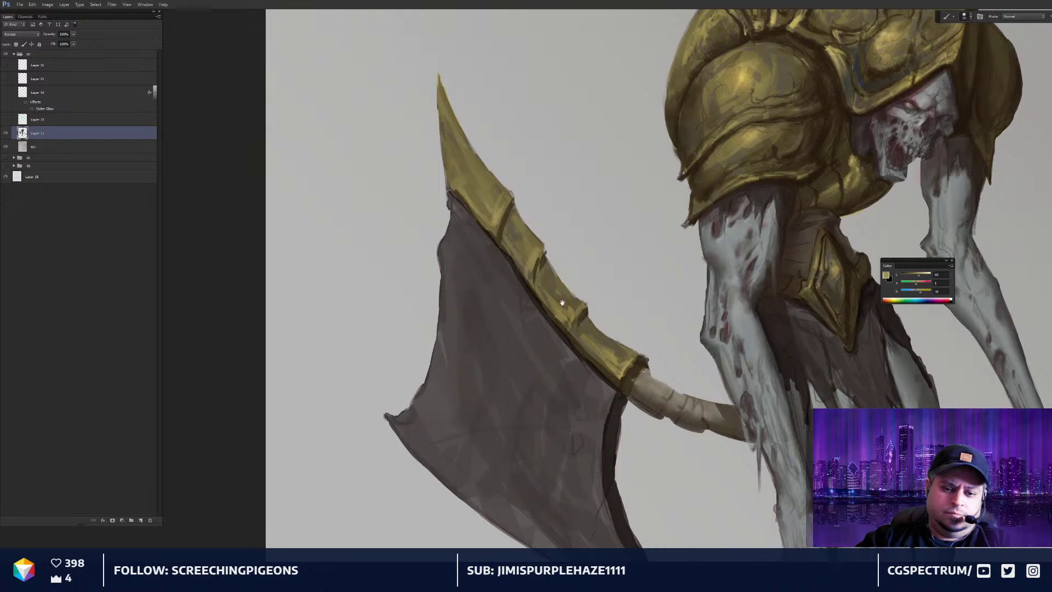
drag(558, 296, 572, 346)
alt+click(554, 346)
key([)
key([)
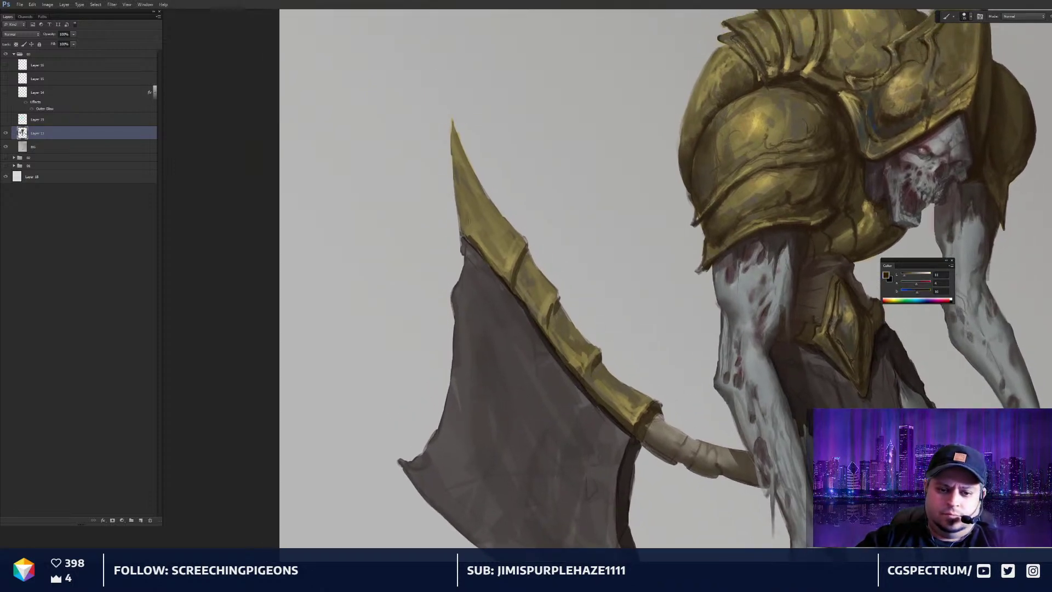
mouse_move(470, 227)
mouse_down()
mouse_move(508, 267)
mouse_move(519, 236)
mouse_move(494, 255)
mouse_move(463, 220)
mouse_up()
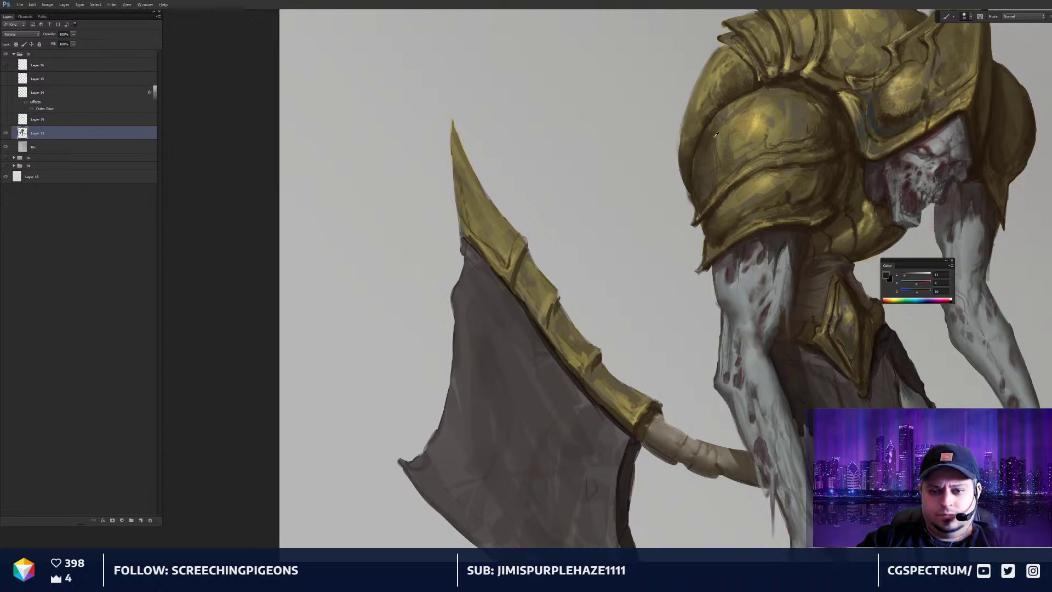
Load the figure layer's silhouette as a selection and darken the axe's gold top spike with sampled shadow strokes
alt+click(465, 193)
key(])
key(])
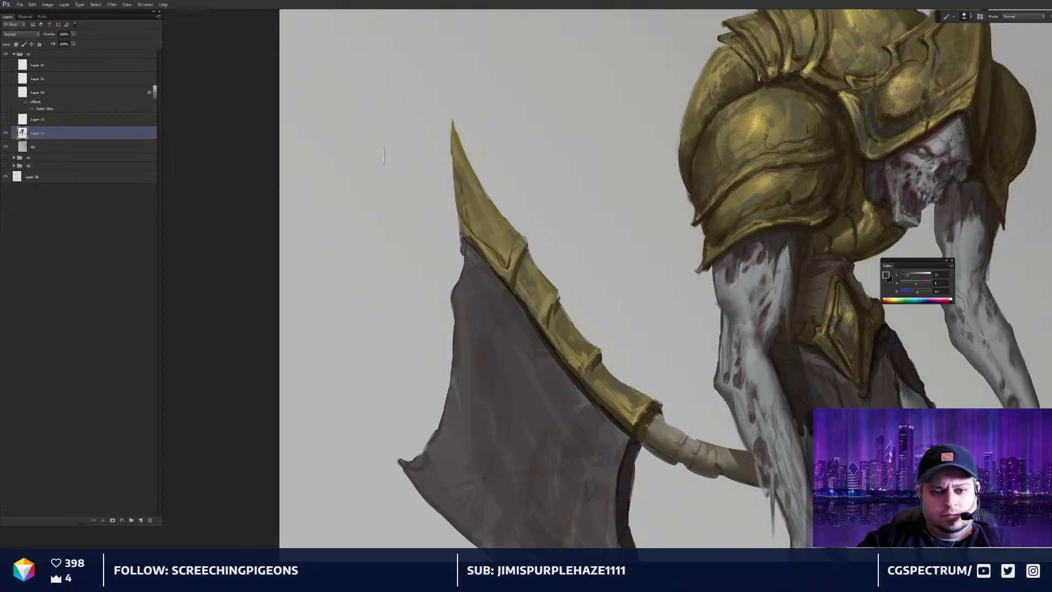
ctrl+click(23, 135)
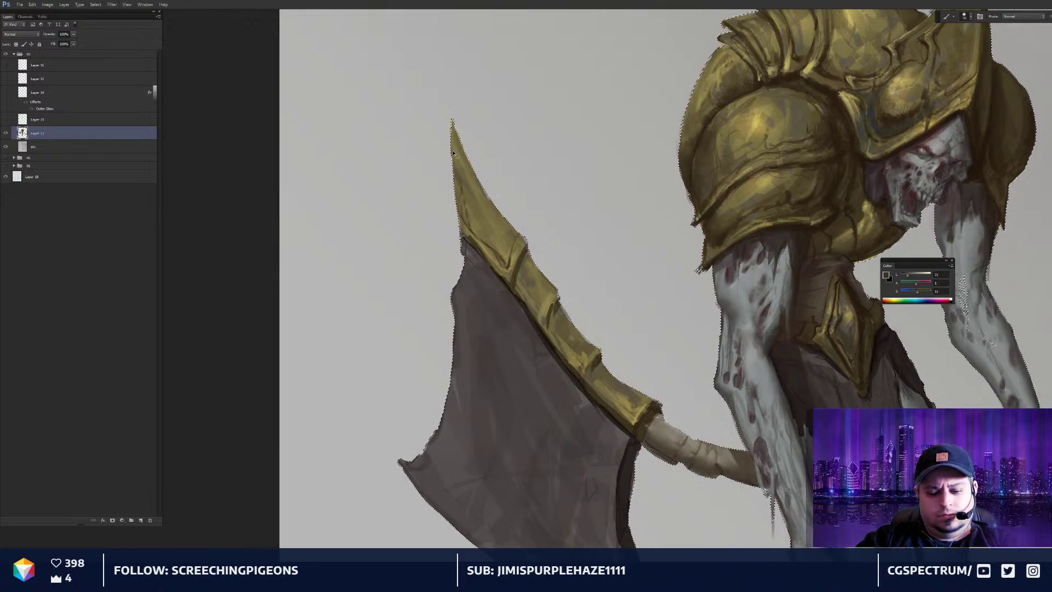
drag(457, 159, 461, 178)
key([)
key([)
drag(455, 136, 487, 202)
drag(462, 158, 506, 236)
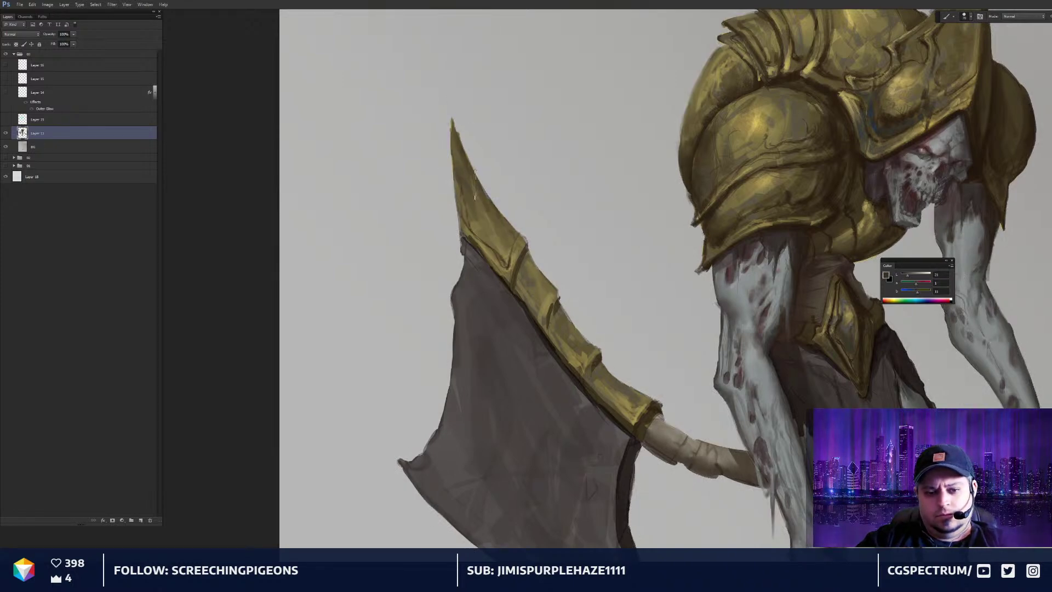
drag(464, 183, 492, 250)
key(ctrl+minus)
key(ctrl+minus)
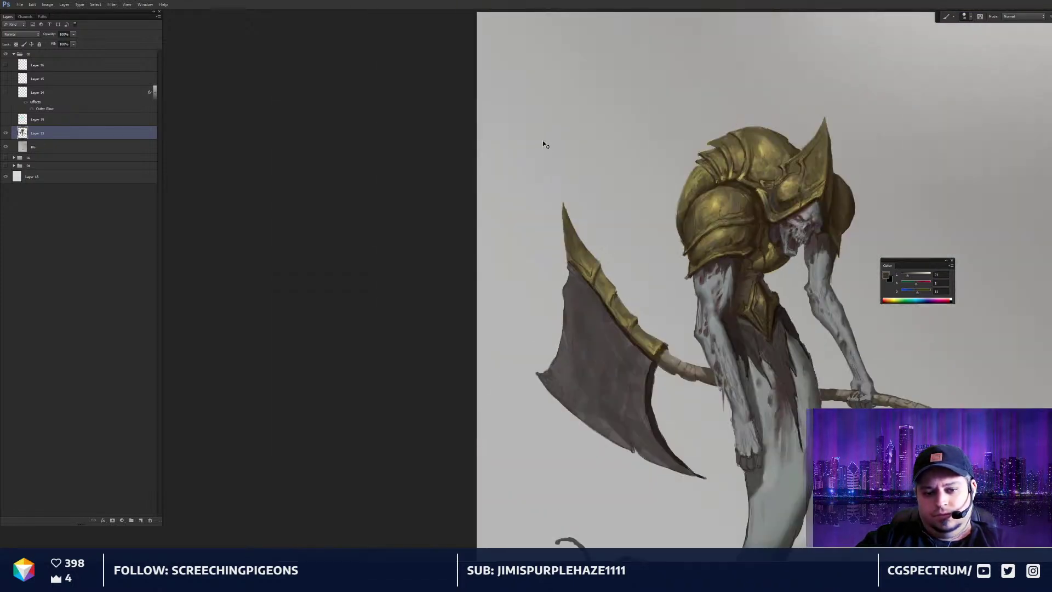
Shade the outer side of the gold trim segments below the spike with a larger dark brush
key(ctrl+plus)
key(ctrl+plus)
key(])
key(])
key(])
key(])
drag(526, 245, 540, 283)
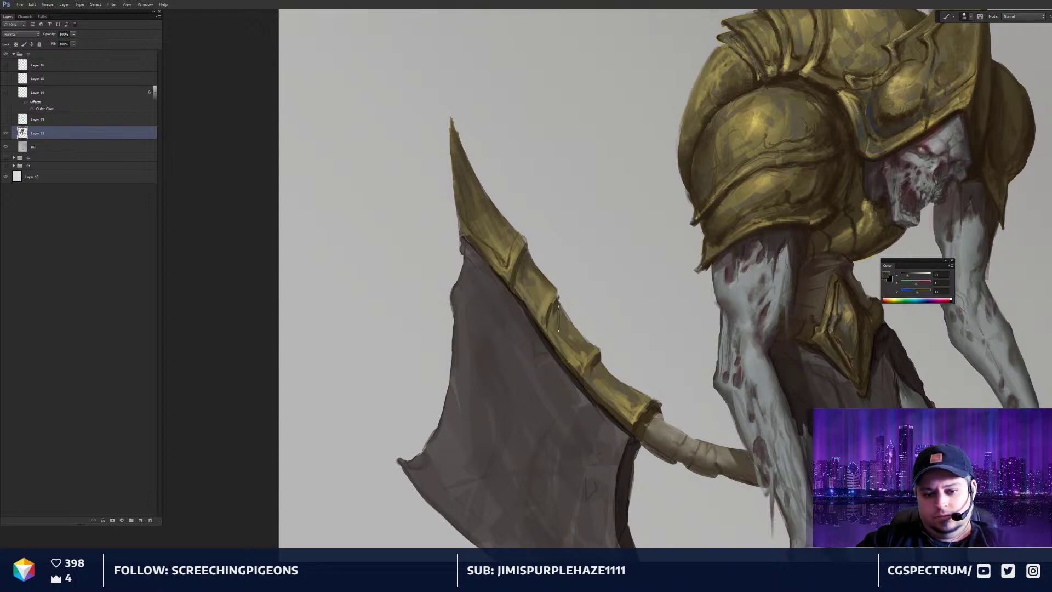
drag(558, 312, 580, 327)
drag(600, 363, 620, 384)
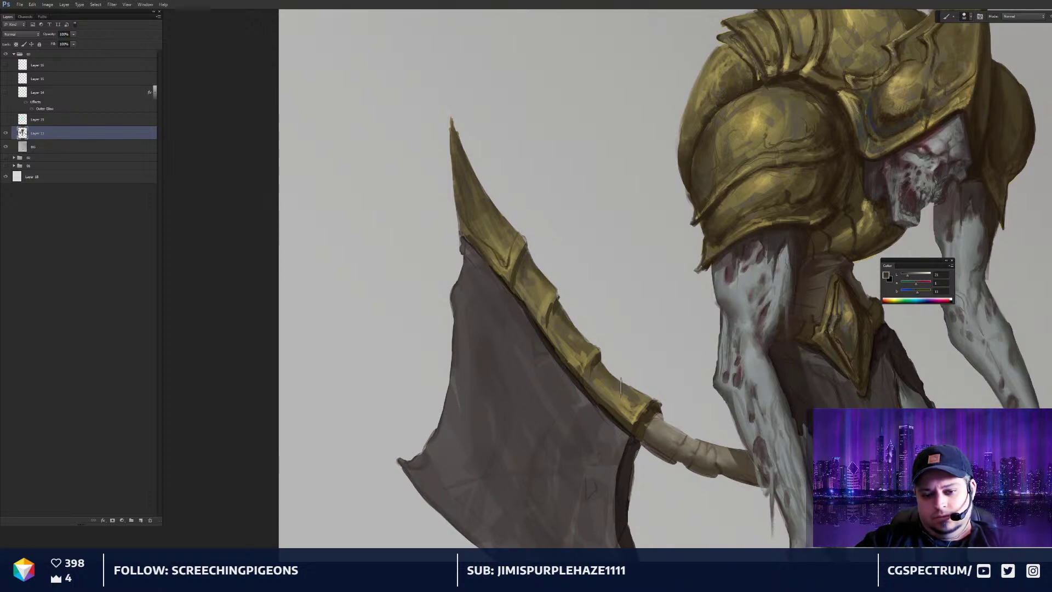
key(ctrl+minus)
key(ctrl+minus)
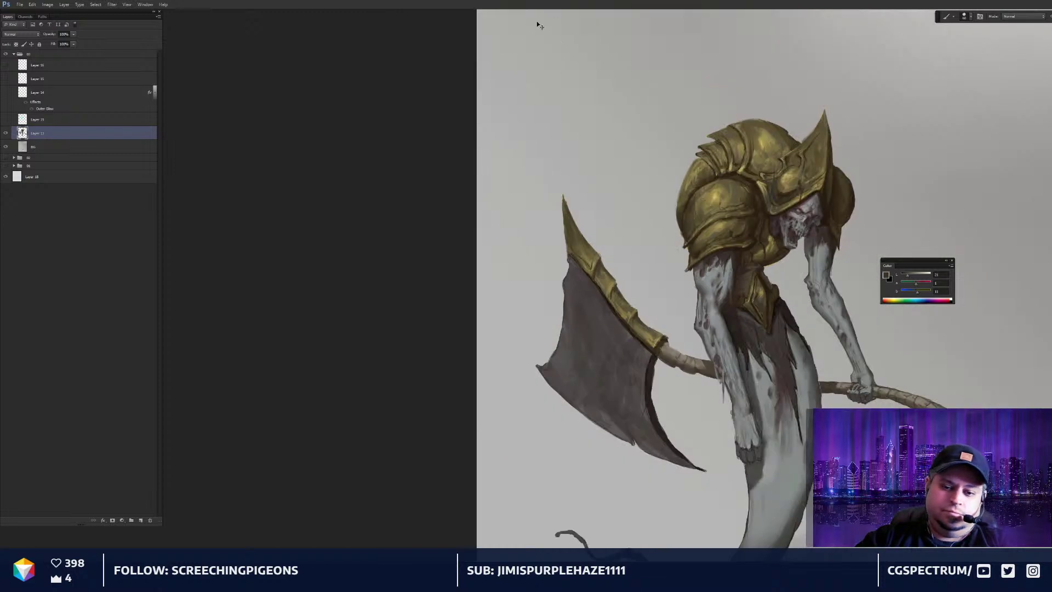
Sample a bright gold from the armour and paint highlight details on the second segment of the axe's trim
key(ctrl+minus)
key(ctrl+plus)
drag(536, 227, 610, 287)
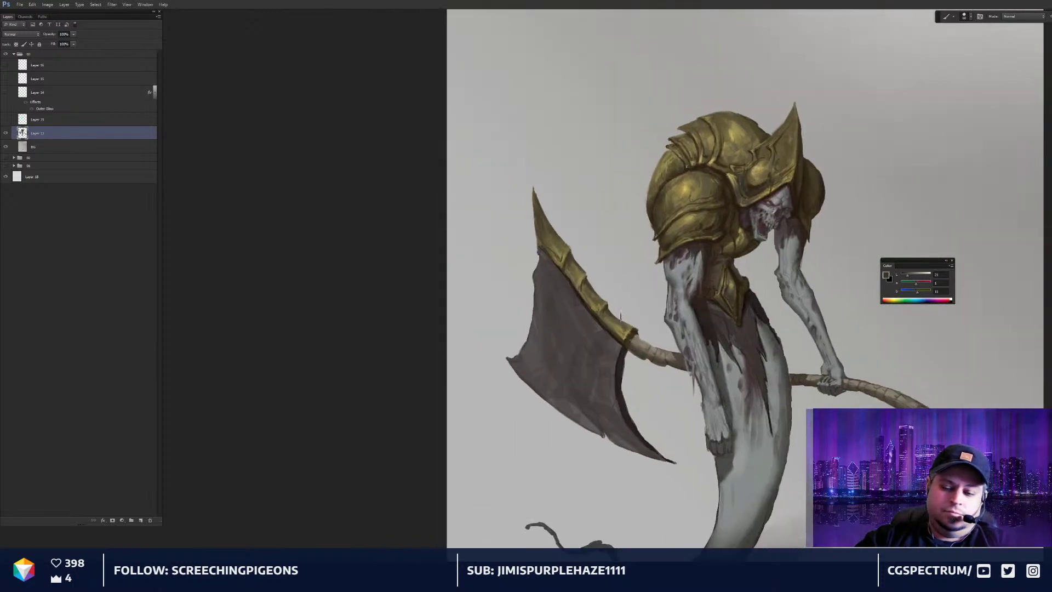
key(ctrl+plus)
drag(627, 192, 687, 192)
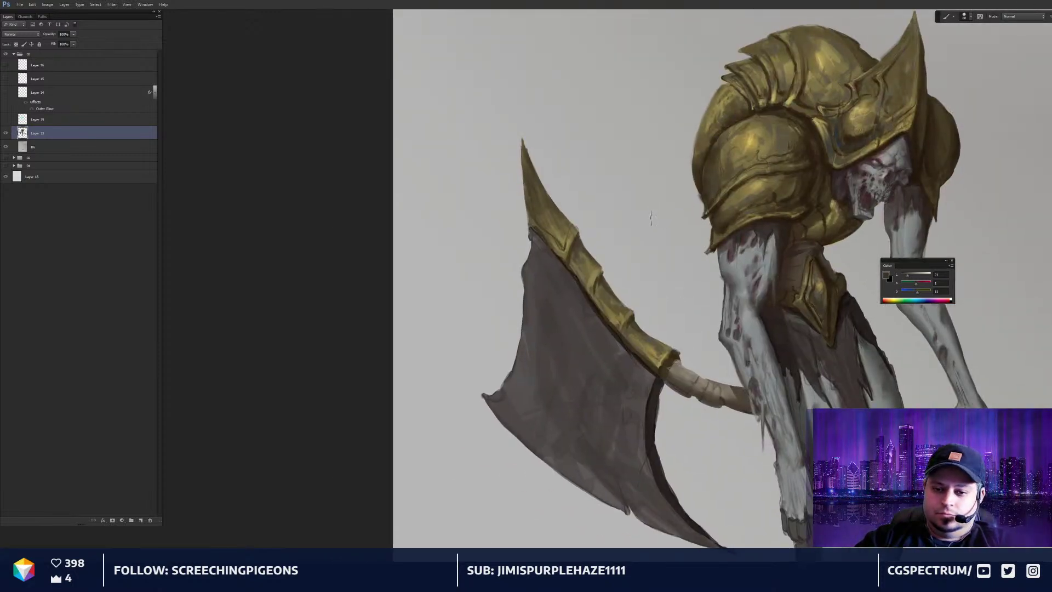
drag(651, 242, 643, 254)
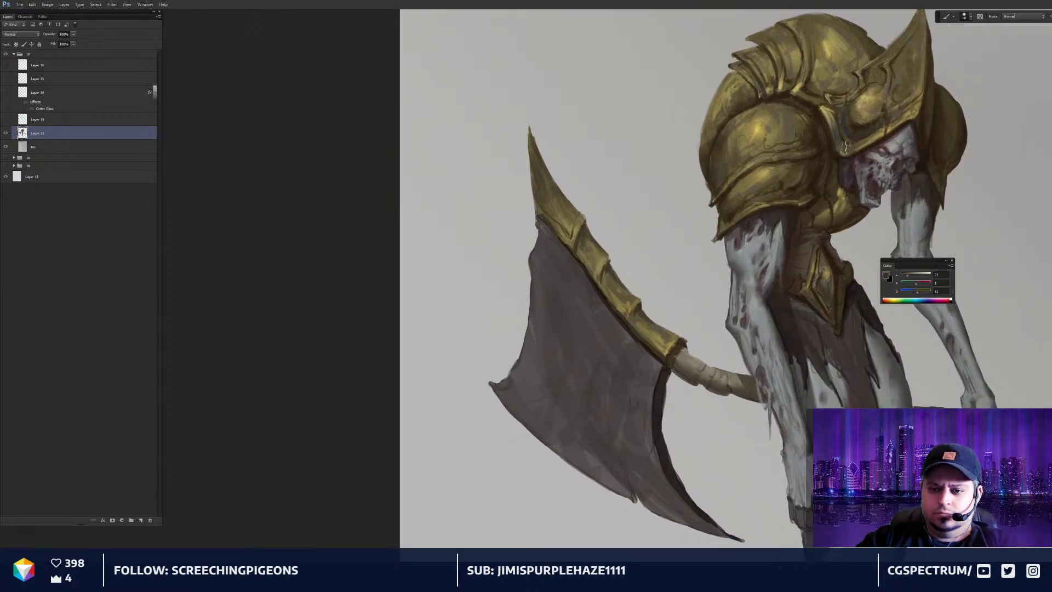
alt+click(829, 115)
drag(709, 197, 709, 195)
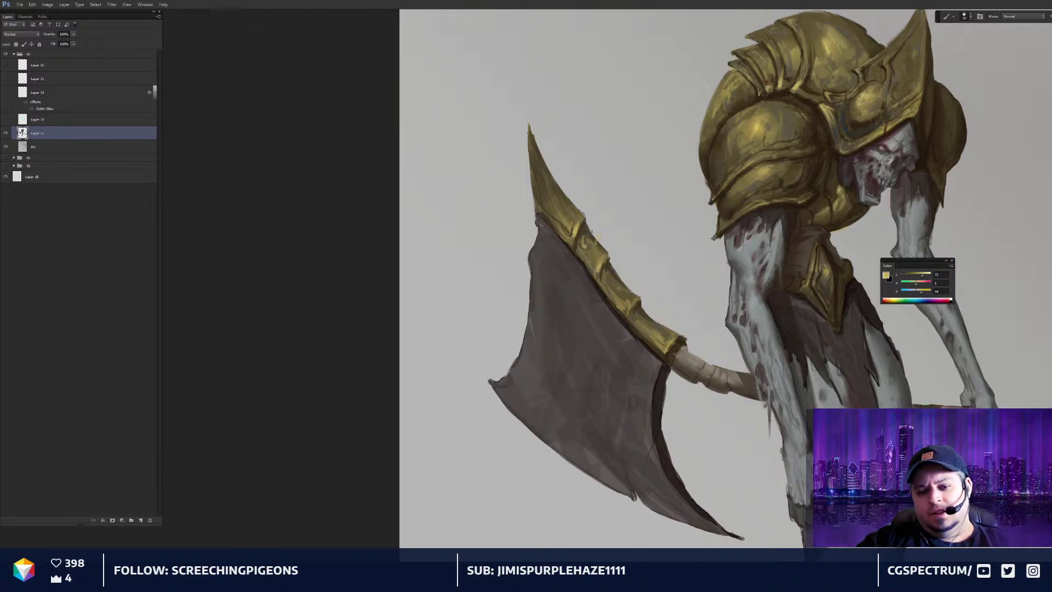
drag(466, 286, 476, 288)
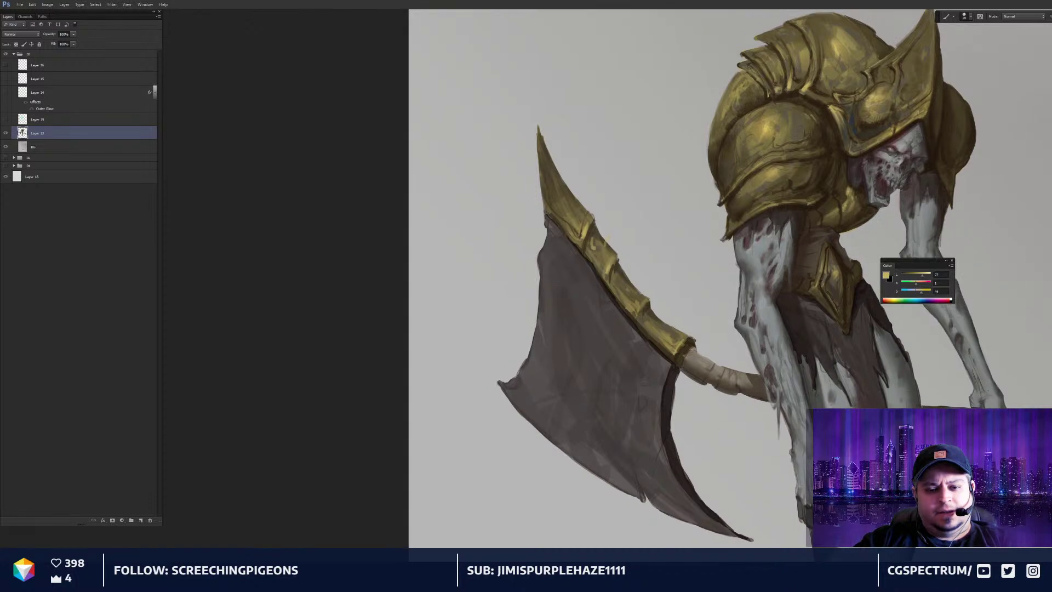
Refine the second trim segment with a sampled dark gold and erase the stray paint outside its outer edge
ctrl+click(554, 293)
drag(570, 233, 563, 235)
alt+click(555, 234)
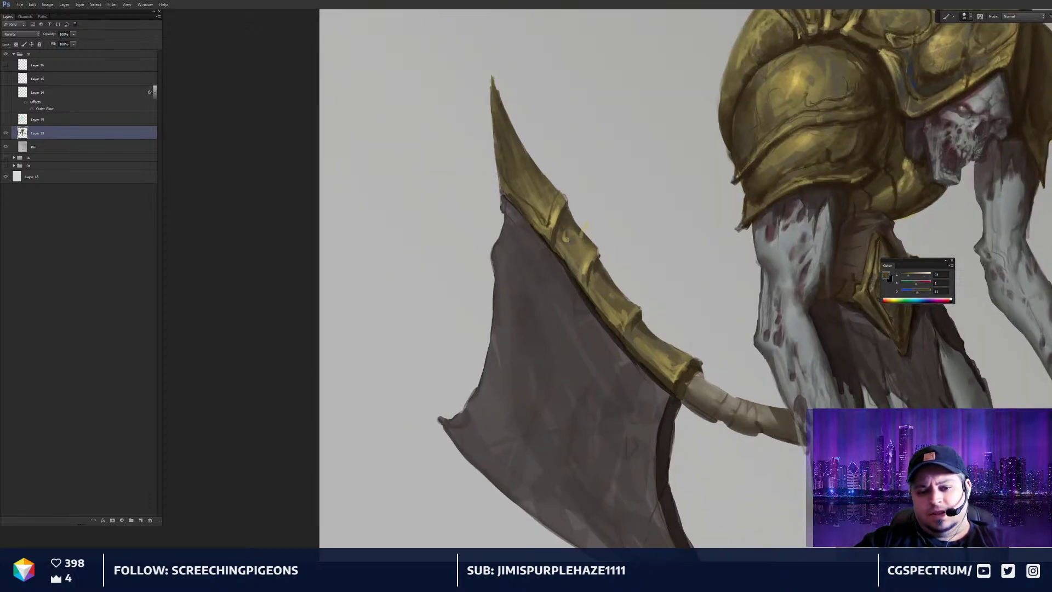
key(e)
drag(622, 252, 623, 226)
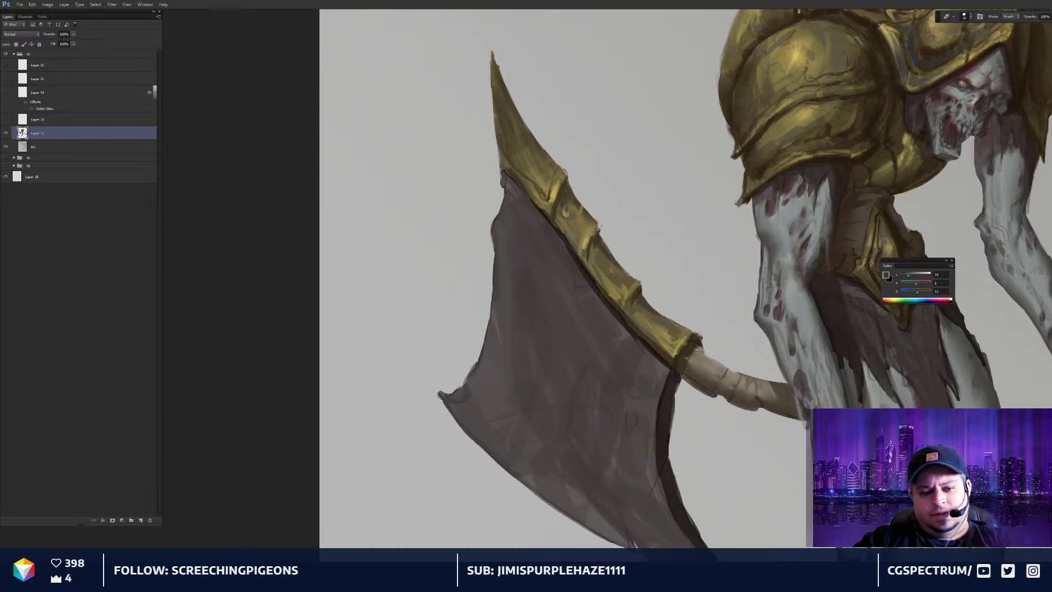
Sample a light gold from the trim and brush highlights onto its middle segments
key(b)
alt+click(590, 238)
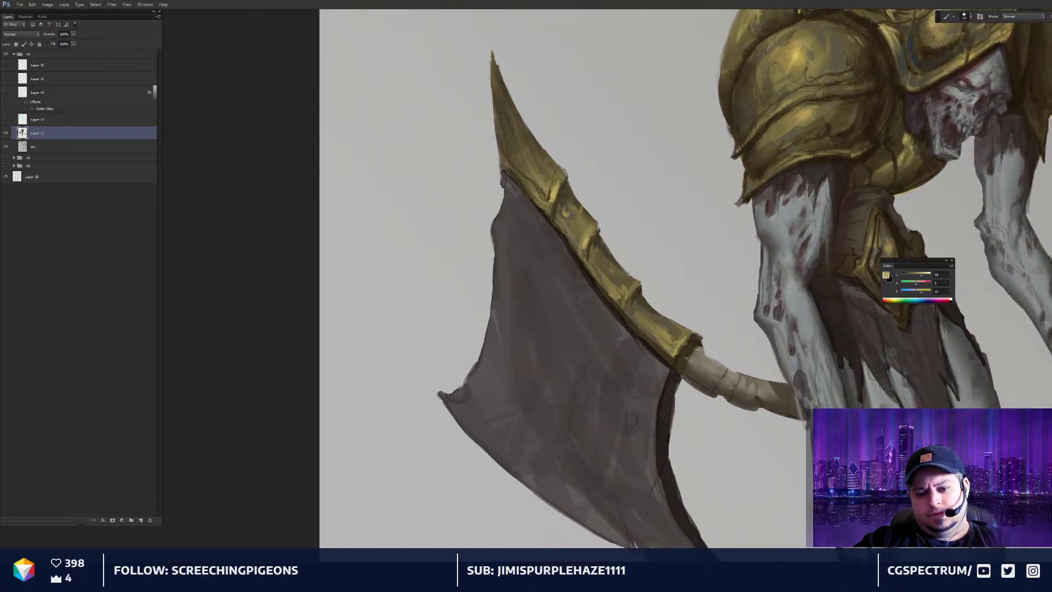
drag(605, 228, 588, 203)
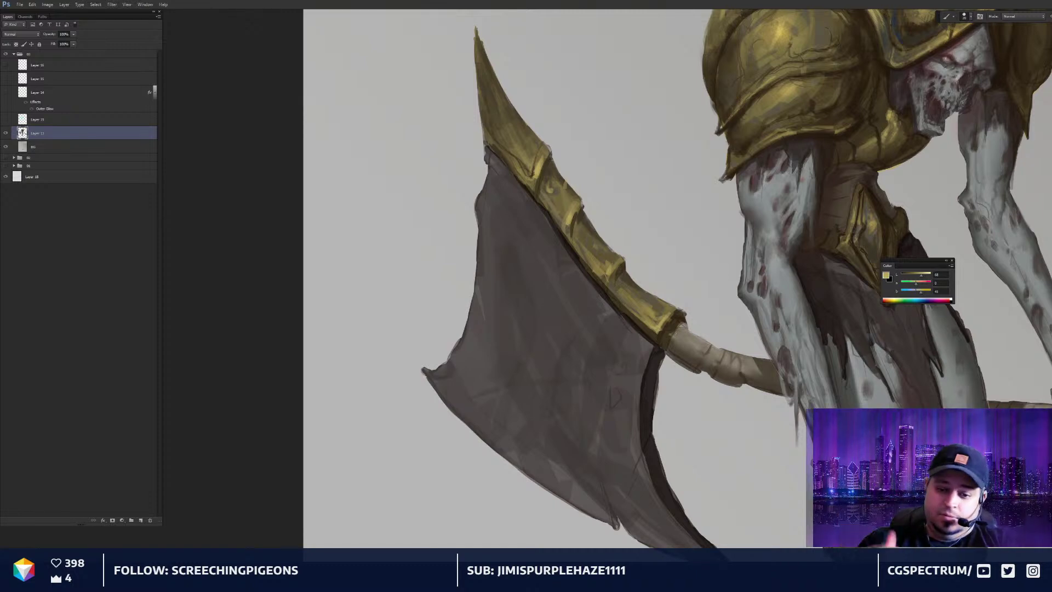
drag(599, 242, 596, 245)
Sample darker golds and deepen the shading along the trim segments and around the base of the spike
alt+click(669, 325)
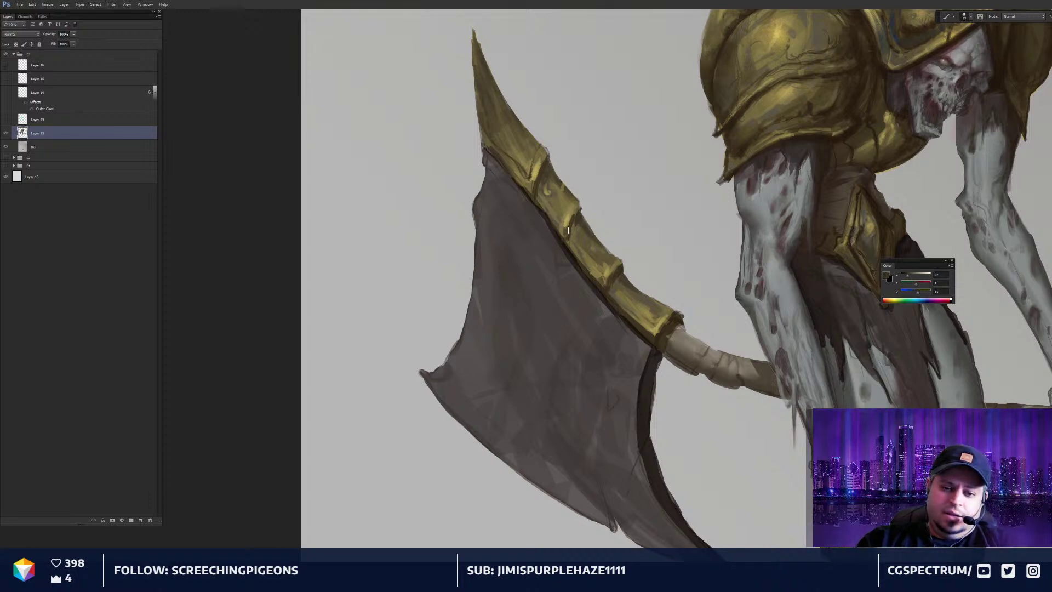
drag(582, 233, 582, 243)
drag(464, 158, 476, 175)
alt+click(499, 167)
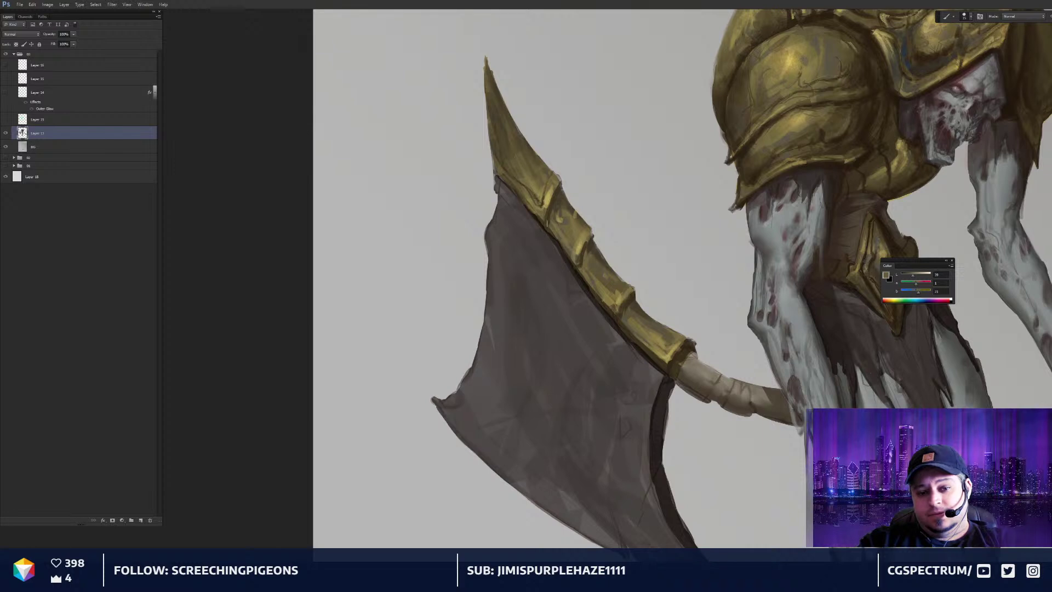
alt+click(502, 174)
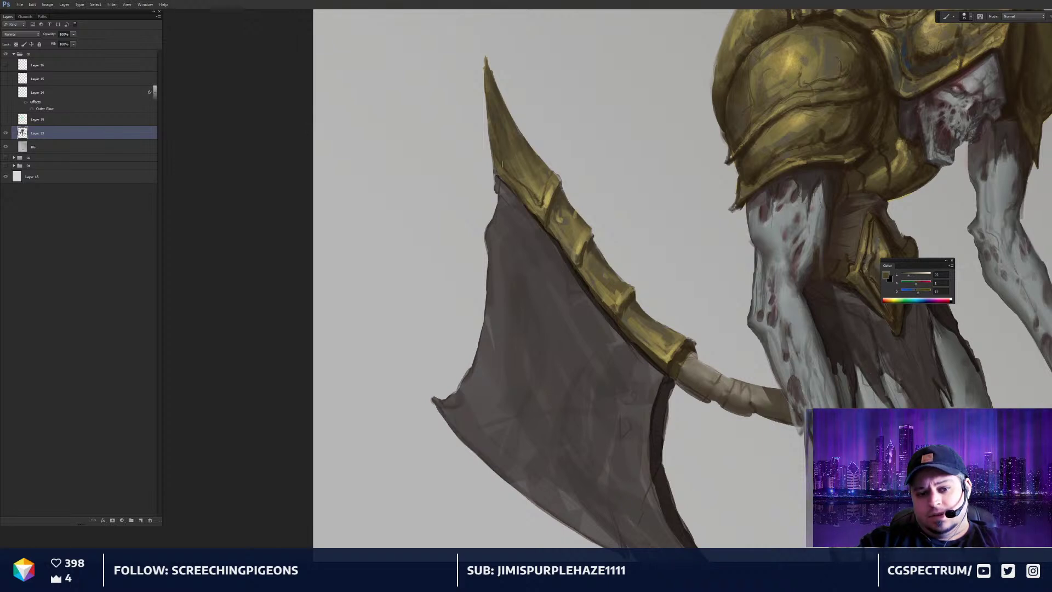
Sample golds and dark tones from the axe trim and refine the shading and edges of its two lowest segments
alt+click(592, 240)
alt+click(624, 311)
drag(636, 318, 615, 286)
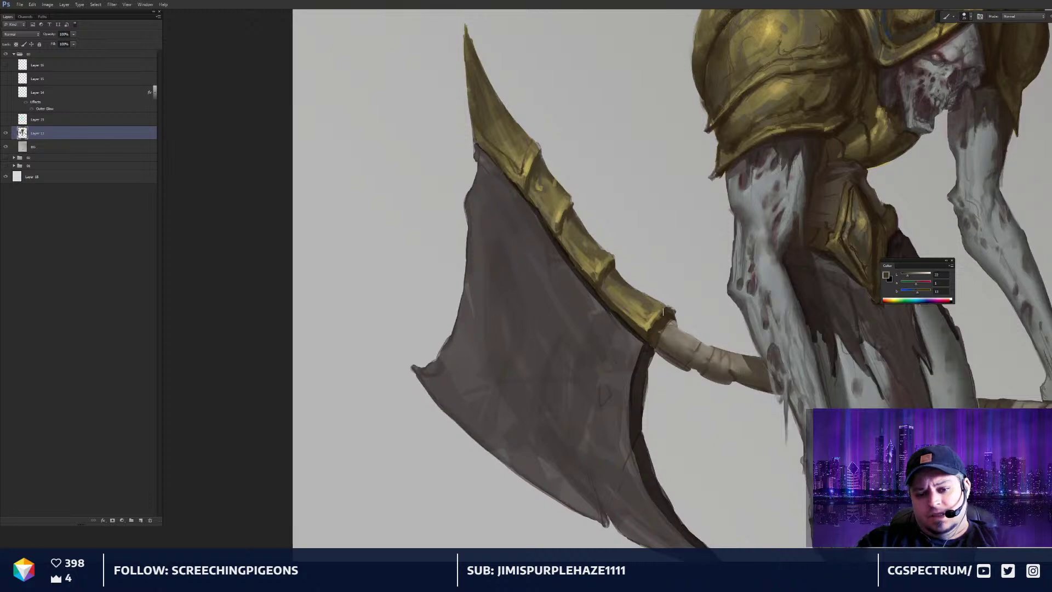
alt+click(654, 306)
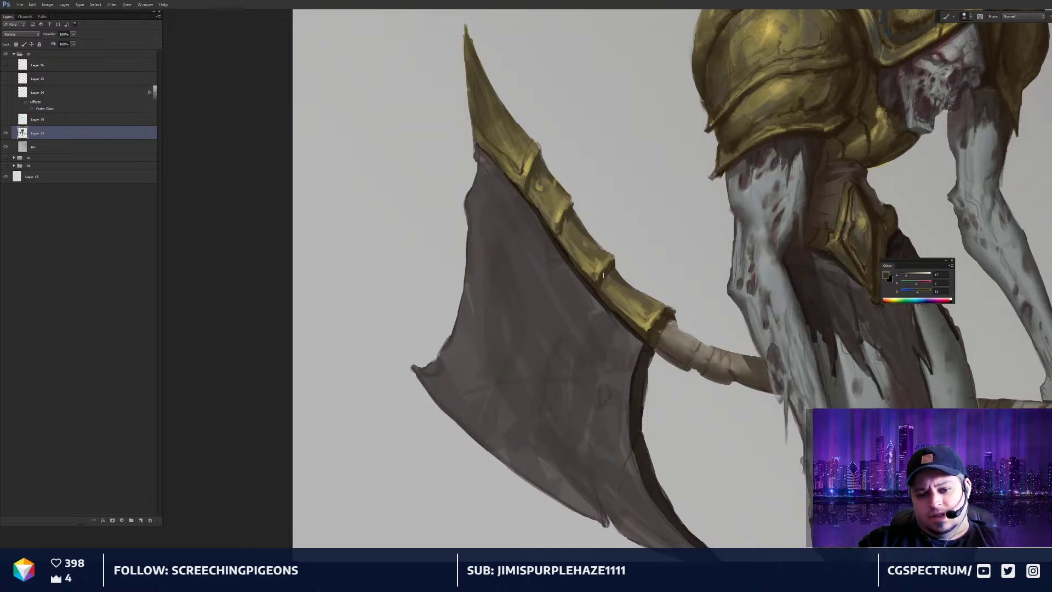
drag(610, 294, 608, 293)
key([)
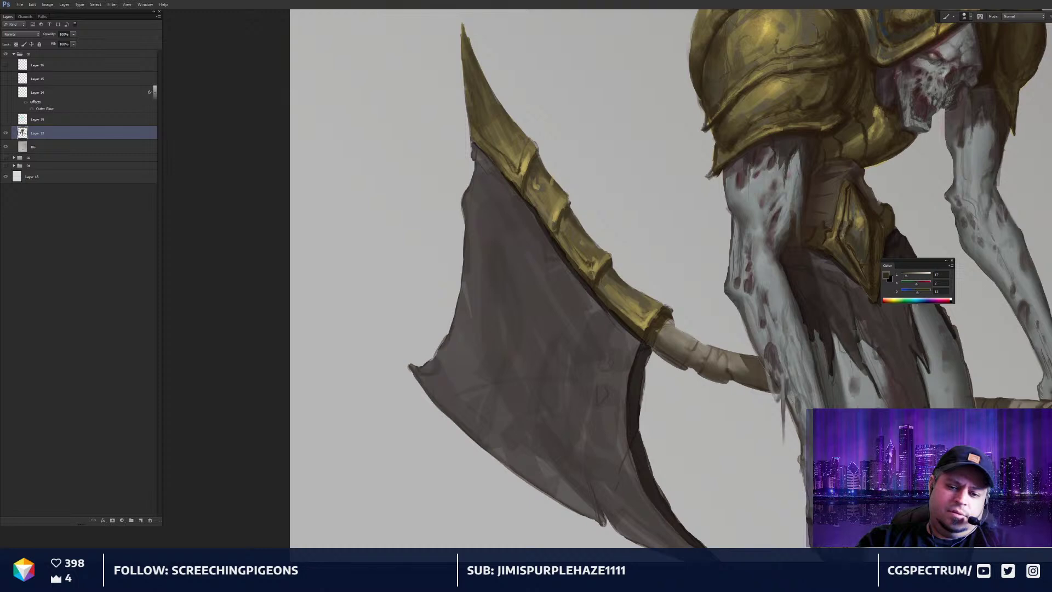
drag(619, 298, 634, 317)
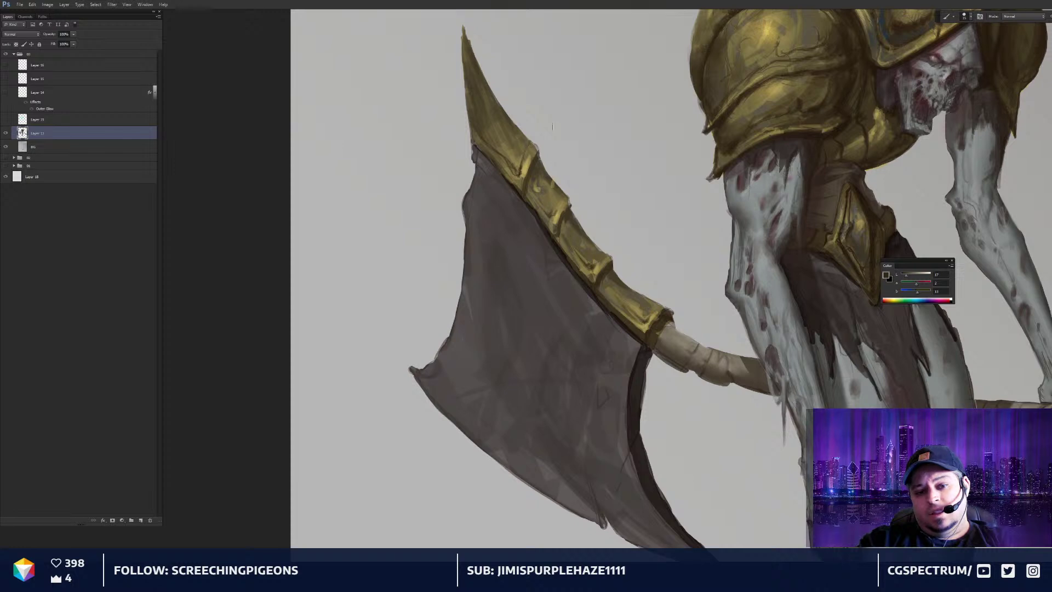
Blend the paint on the middle segments of the axe's gold trim with the Smudge tool
key(ctrl+minus)
key(ctrl+minus)
key(ctrl+minus)
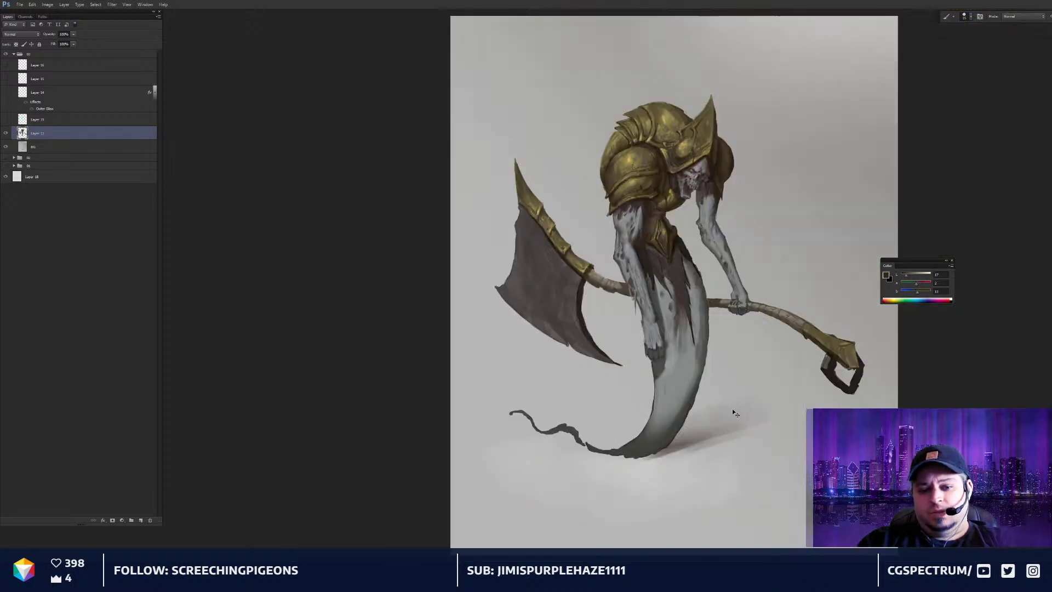
key(ctrl+plus)
mouse_move(579, 260)
mouse_down()
mouse_move(633, 284)
mouse_move(686, 287)
mouse_move(662, 298)
mouse_up()
key(ctrl+plus)
key(ctrl+plus)
key(r)
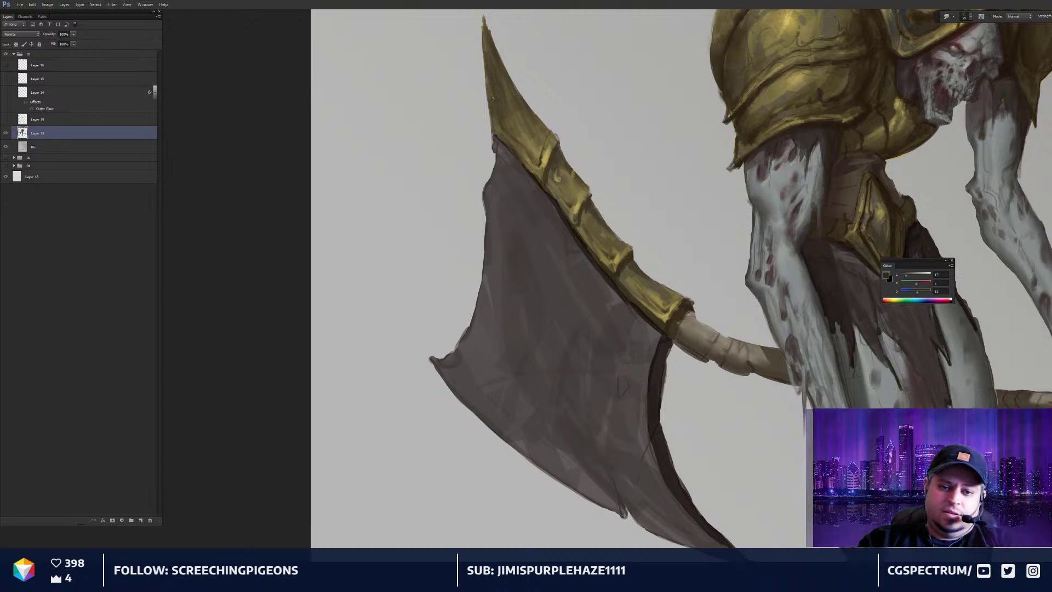
drag(618, 248, 617, 249)
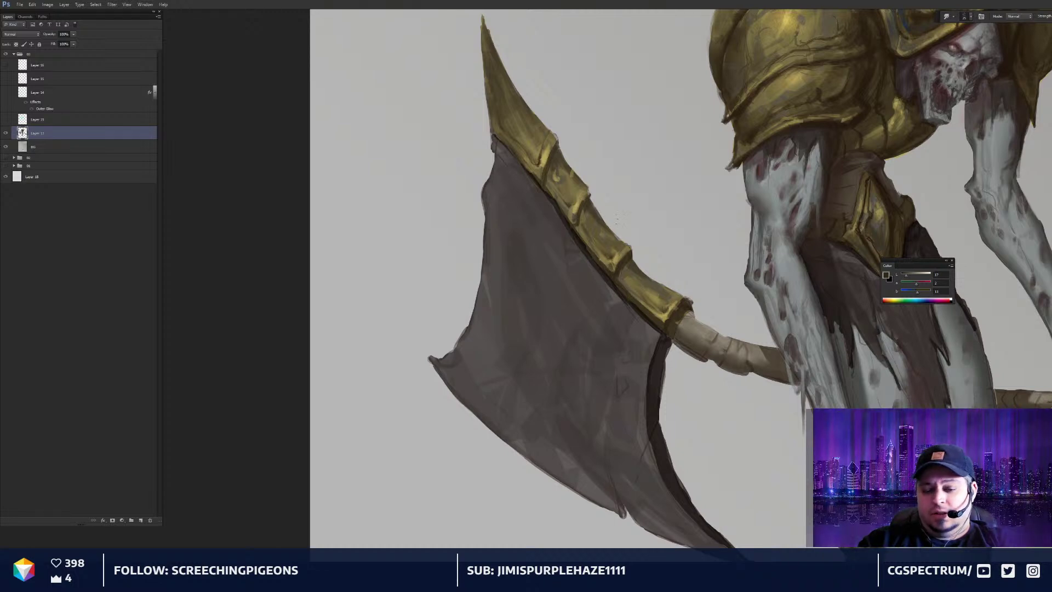
Examine the whole figure and axe to judge the overall balance of the painting
key(ctrl+minus)
key(ctrl+minus)
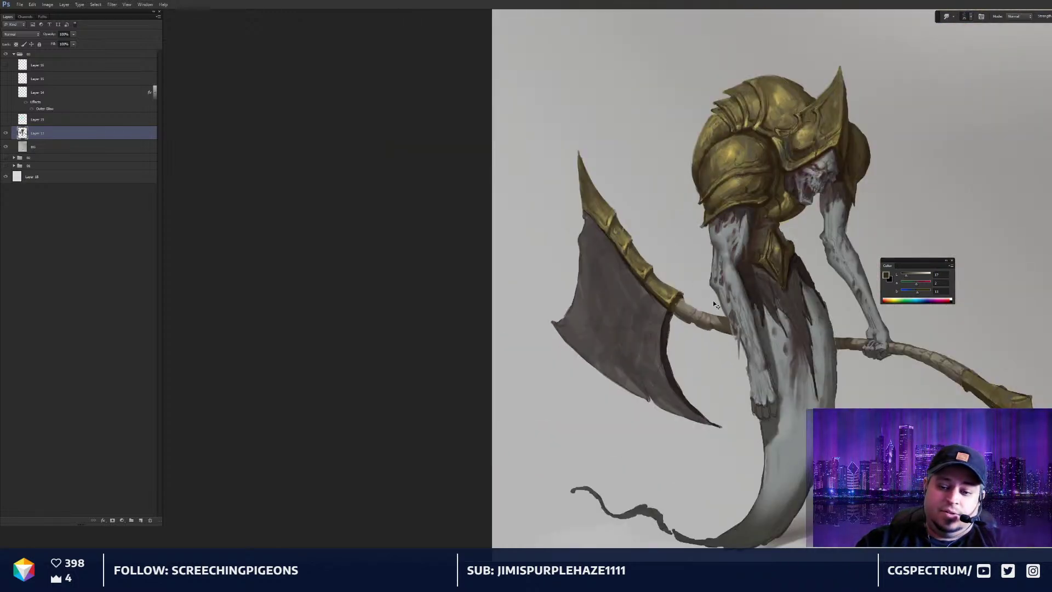
key(ctrl+0)
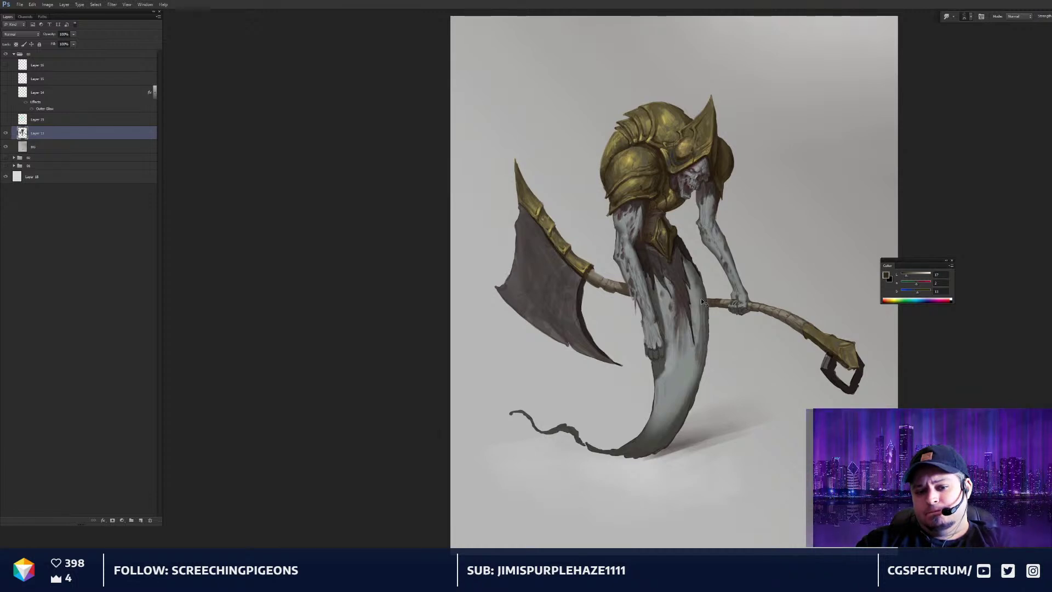
key(ctrl+plus)
key(b)
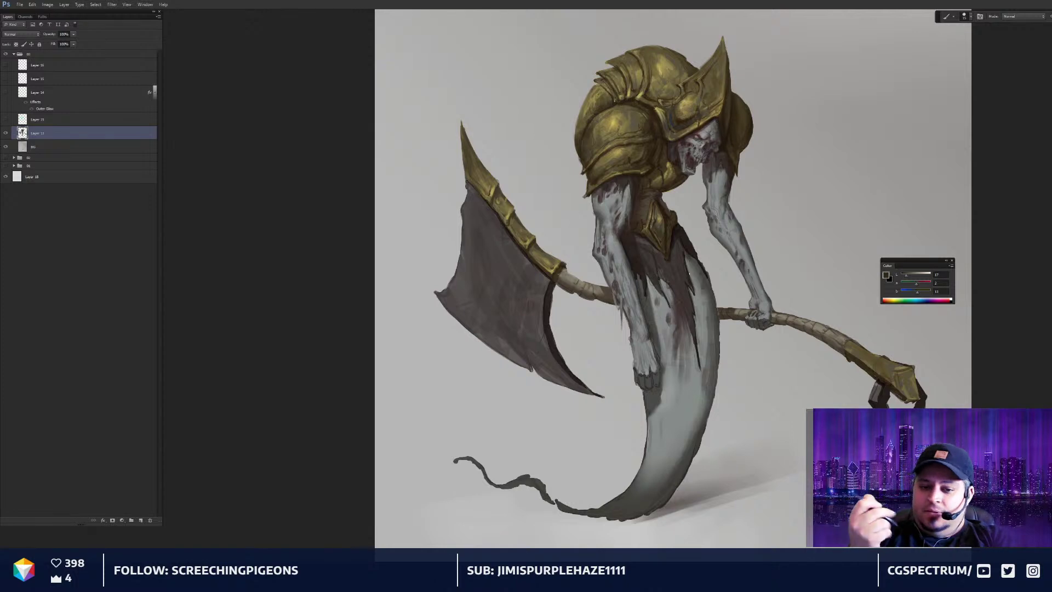
drag(685, 301, 682, 292)
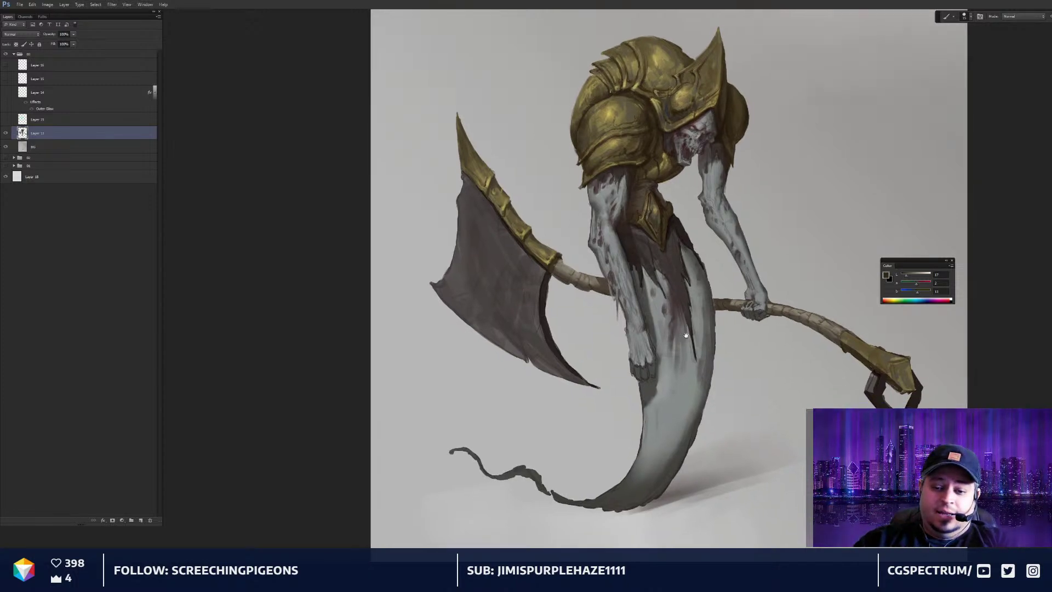
drag(686, 331, 680, 310)
drag(692, 372, 690, 372)
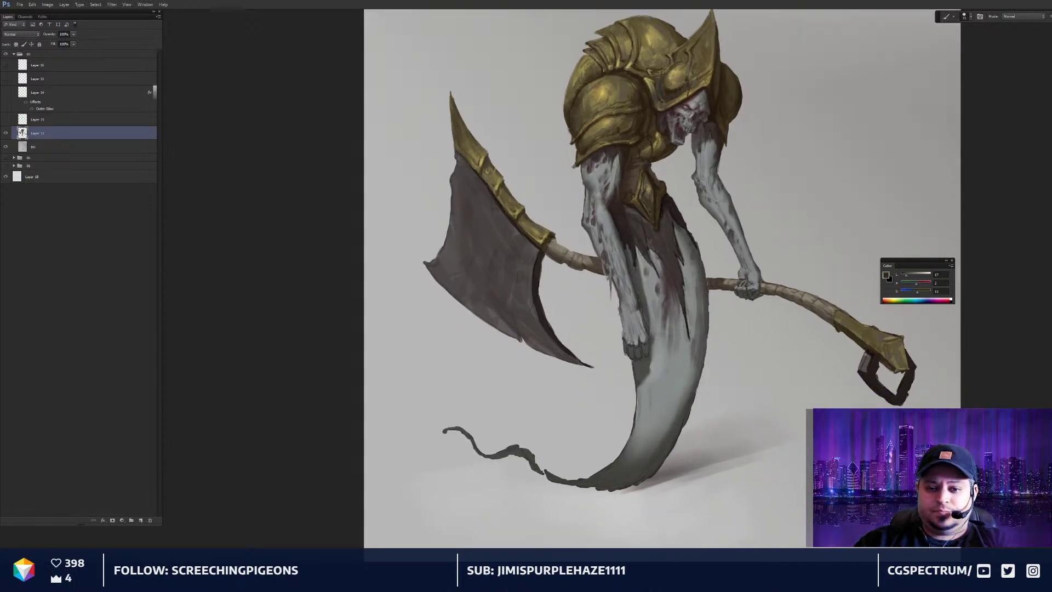
Sample skin greys and a near-black from the figure and darken the fingers of the hanging hand below the knuckles
scroll(700, 300, up, 3)
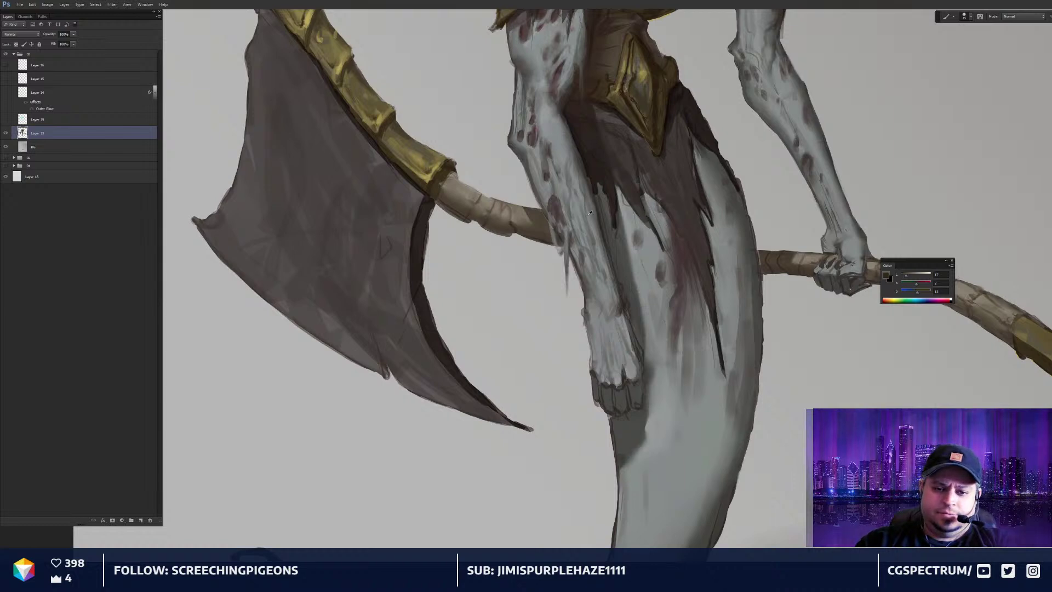
alt+click(536, 116)
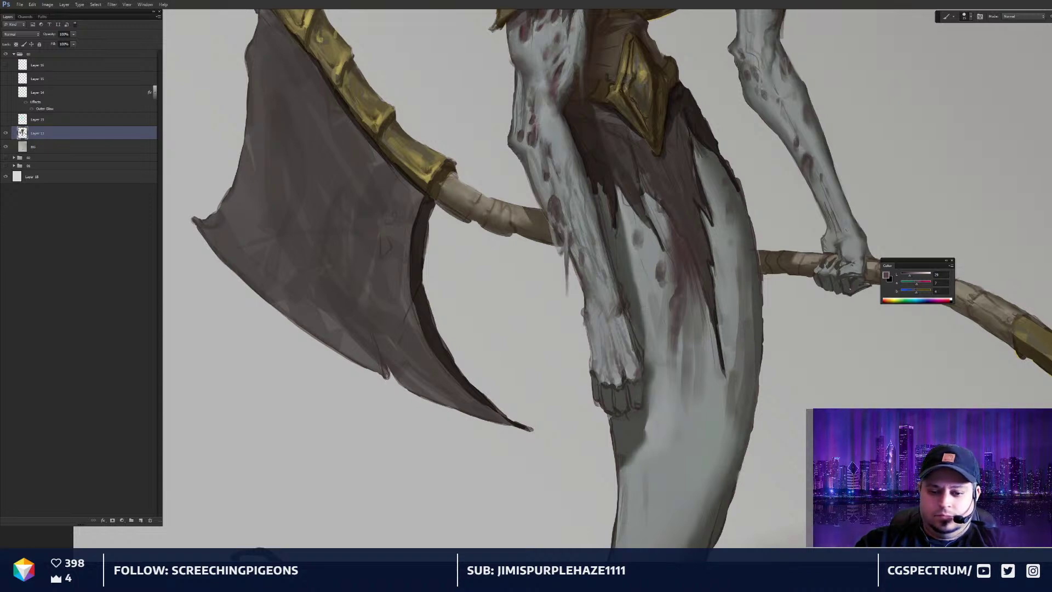
alt+click(610, 382)
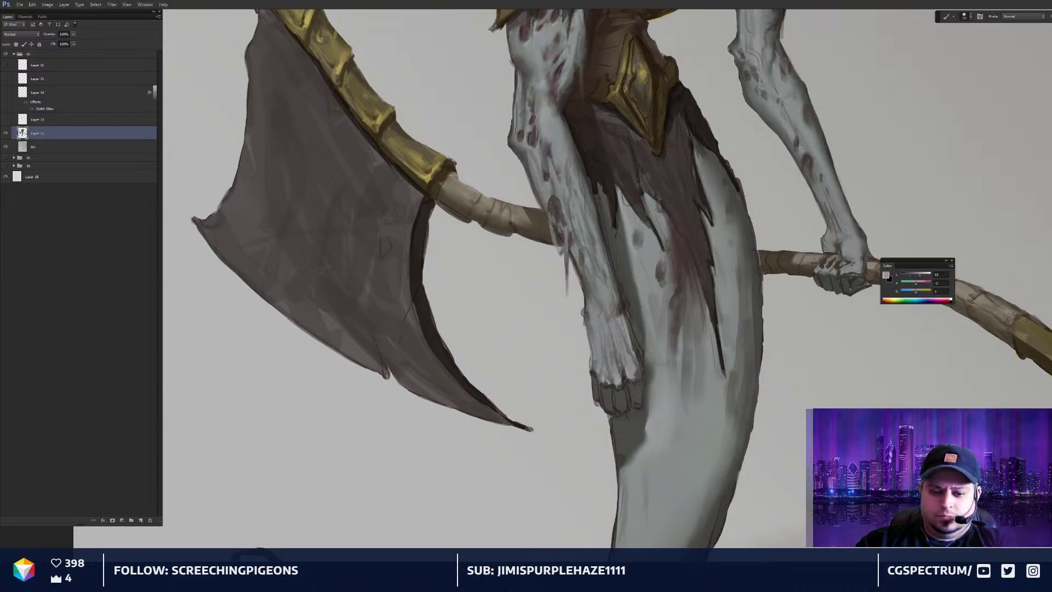
key(bracketright)
key(bracketright)
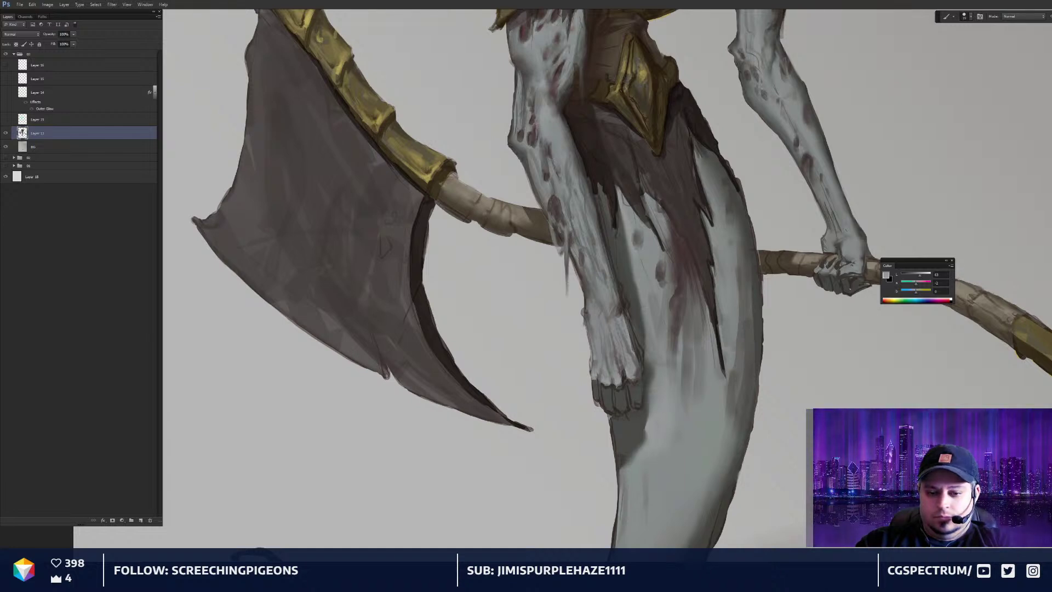
alt+click(594, 382)
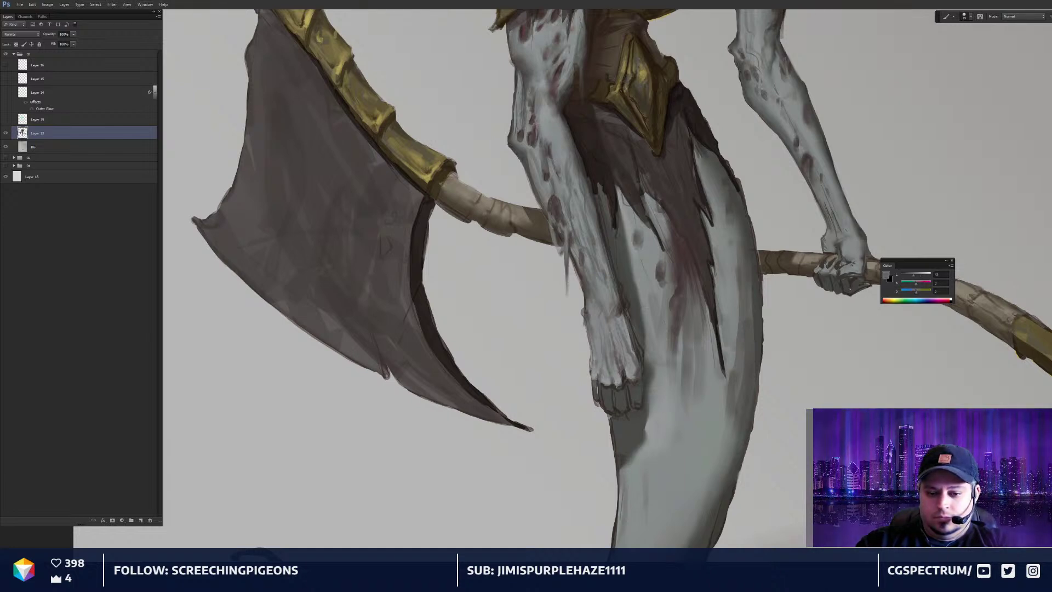
alt+click(585, 131)
alt+click(584, 143)
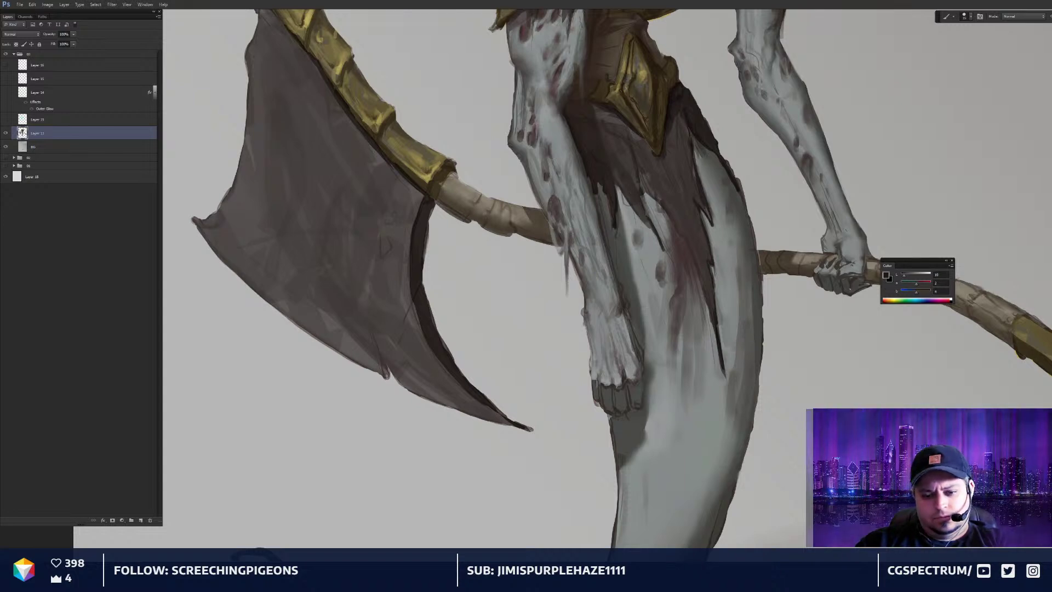
mouse_move(598, 386)
mouse_down()
mouse_move(608, 408)
mouse_move(633, 378)
mouse_move(640, 392)
mouse_up()
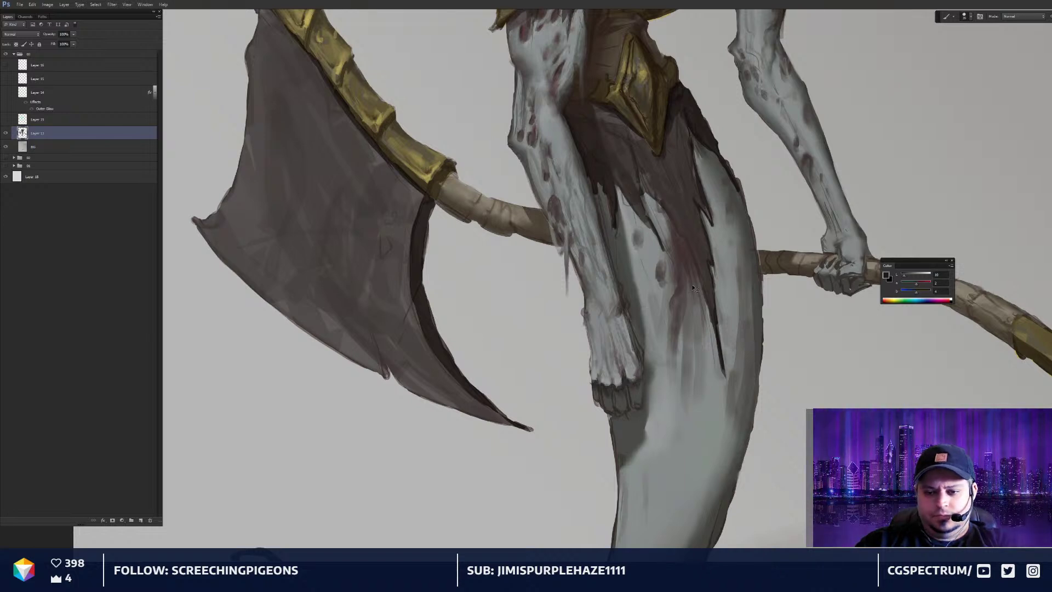
Sample a skin grey and a near-black, and refine the fingers of the hand gripping the shaft
drag(784, 310, 696, 329)
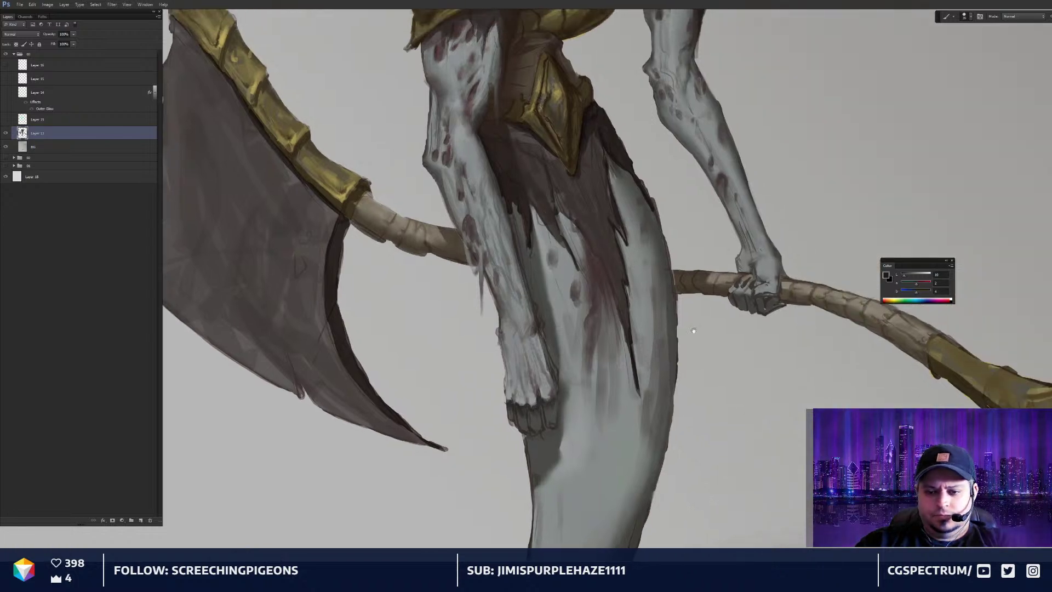
alt+click(757, 293)
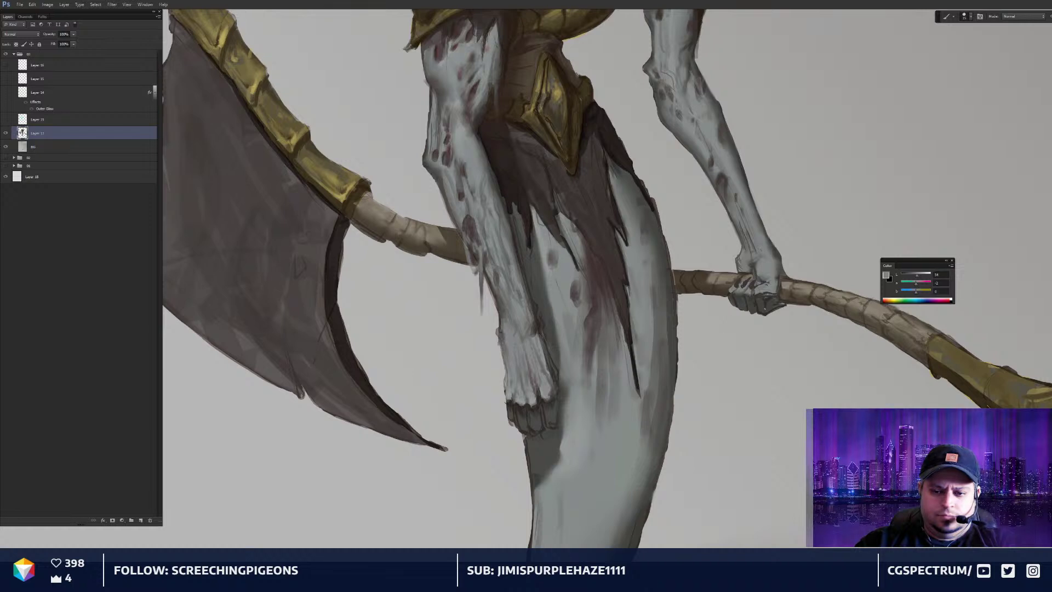
alt+click(621, 155)
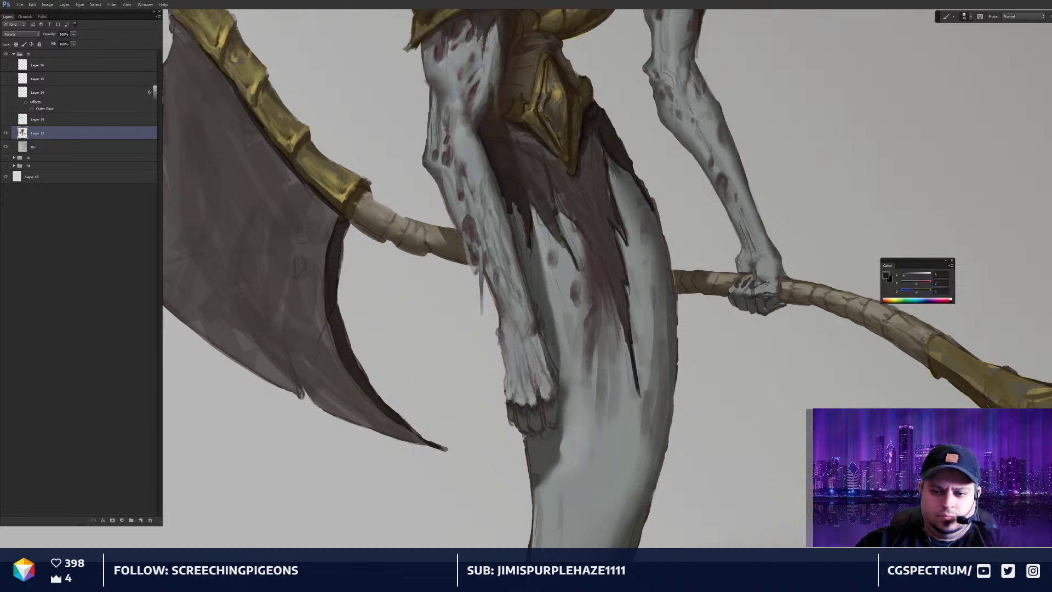
key(r)
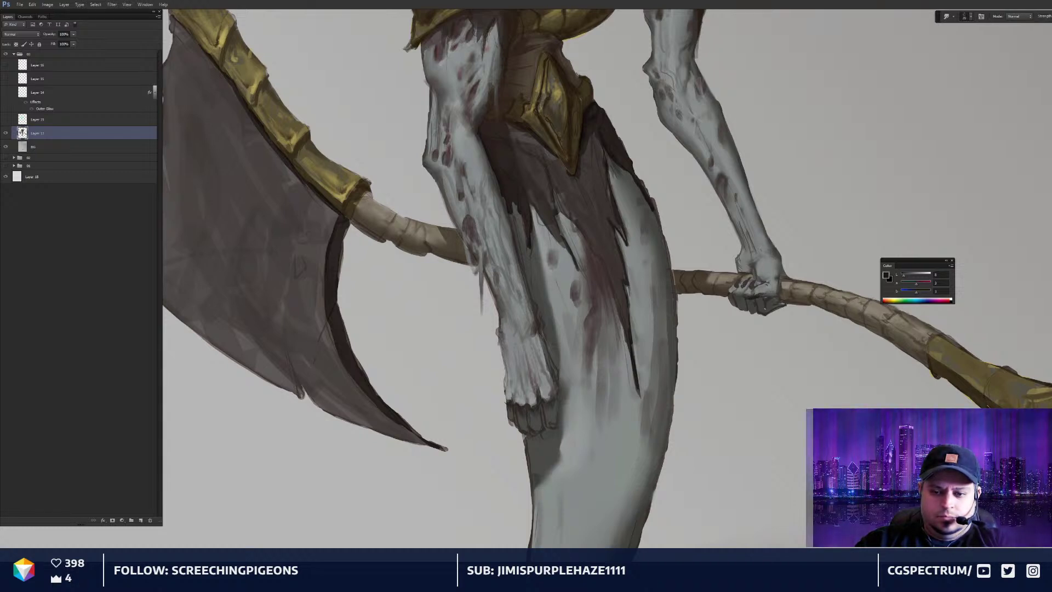
Sample a purplish brown from the arm and brush rot spots onto the back of the hanging hand
drag(647, 313, 681, 303)
key(b)
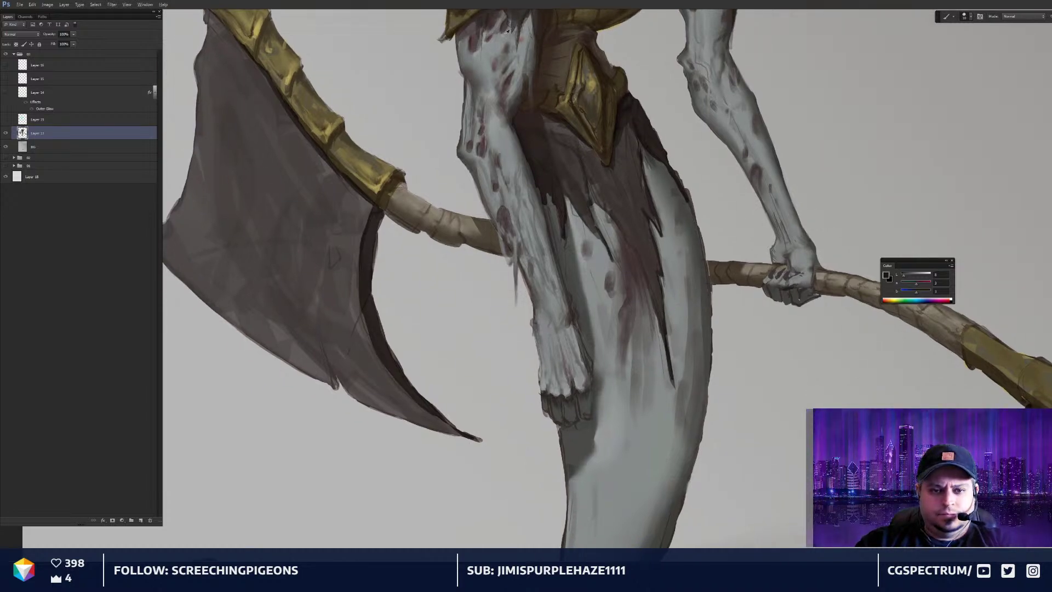
alt+click(516, 111)
drag(550, 216, 550, 214)
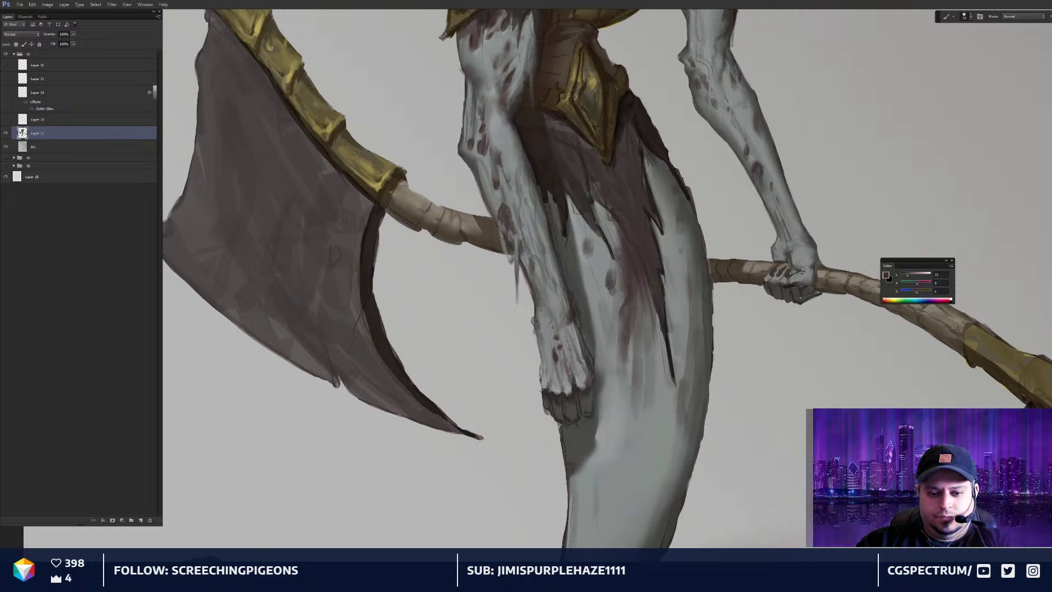
drag(549, 381, 545, 348)
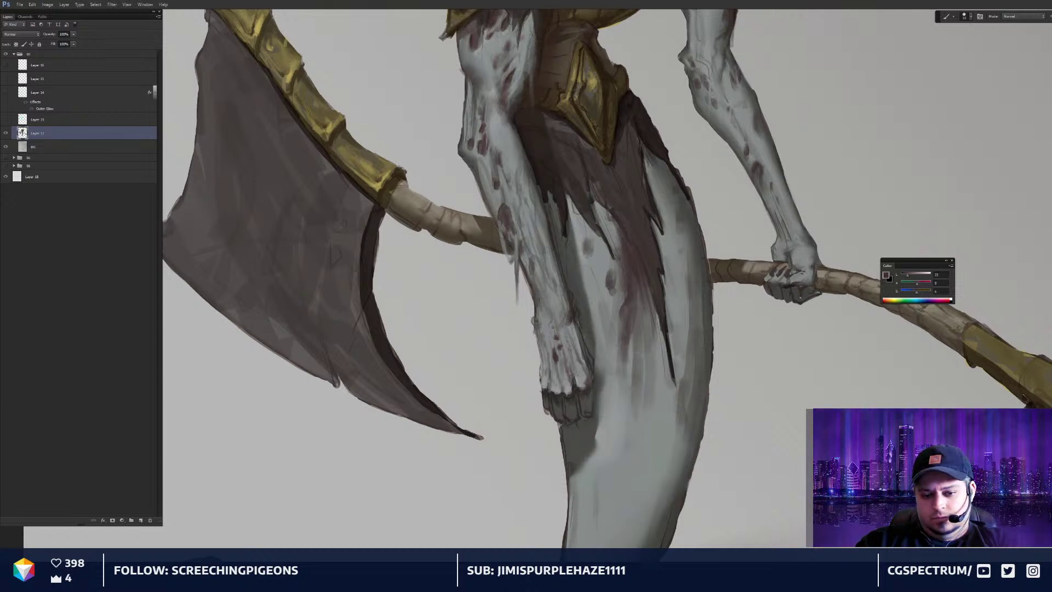
alt+click(576, 325)
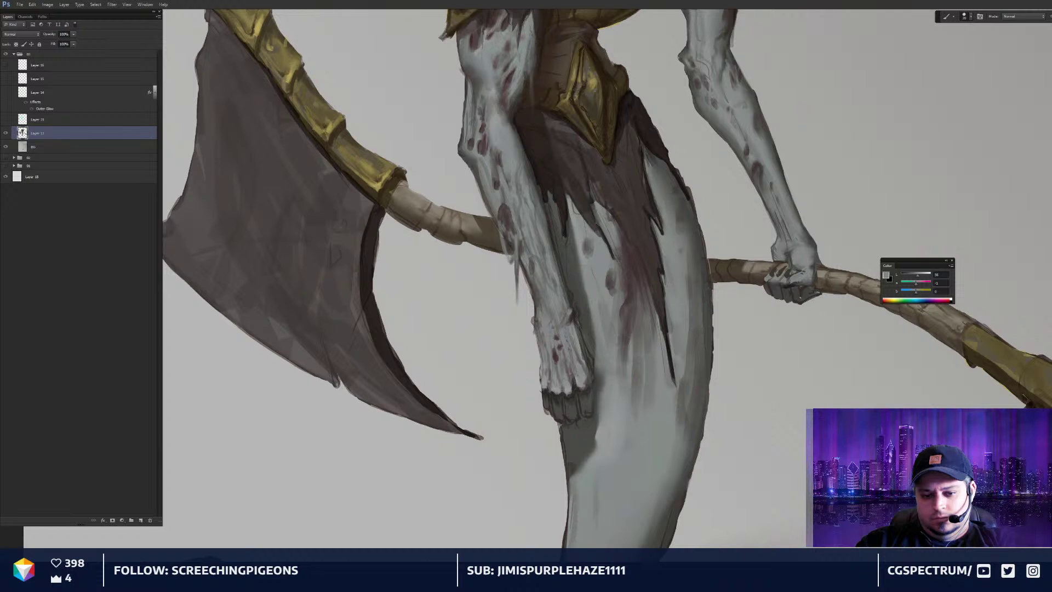
scroll(632, 300, down, 2)
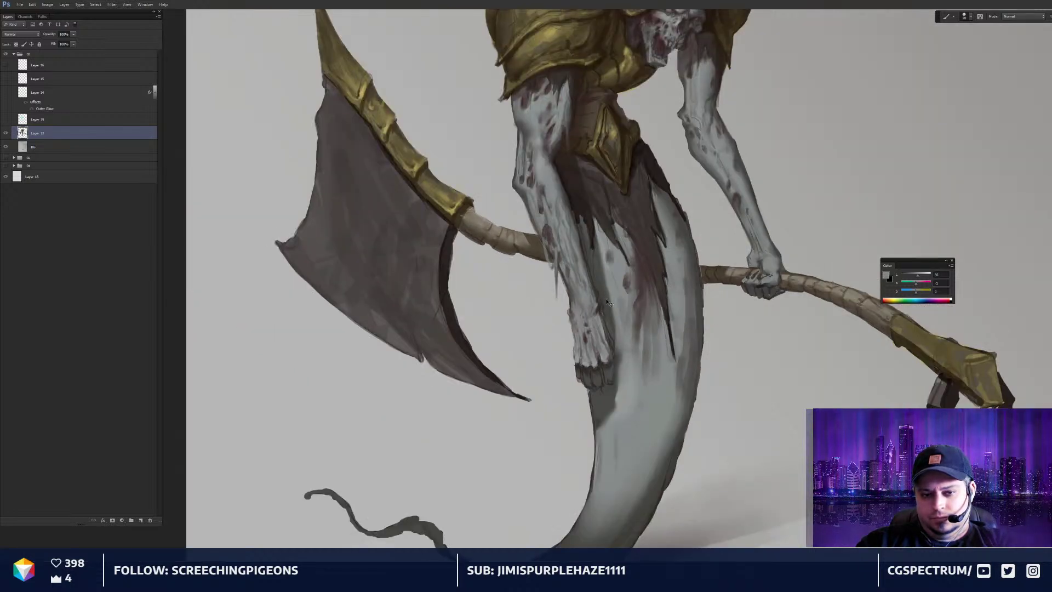
Sample greys and dark tones from the hanging hand and refine the shading of its fingers, adjusting the brush size
drag(643, 260, 651, 304)
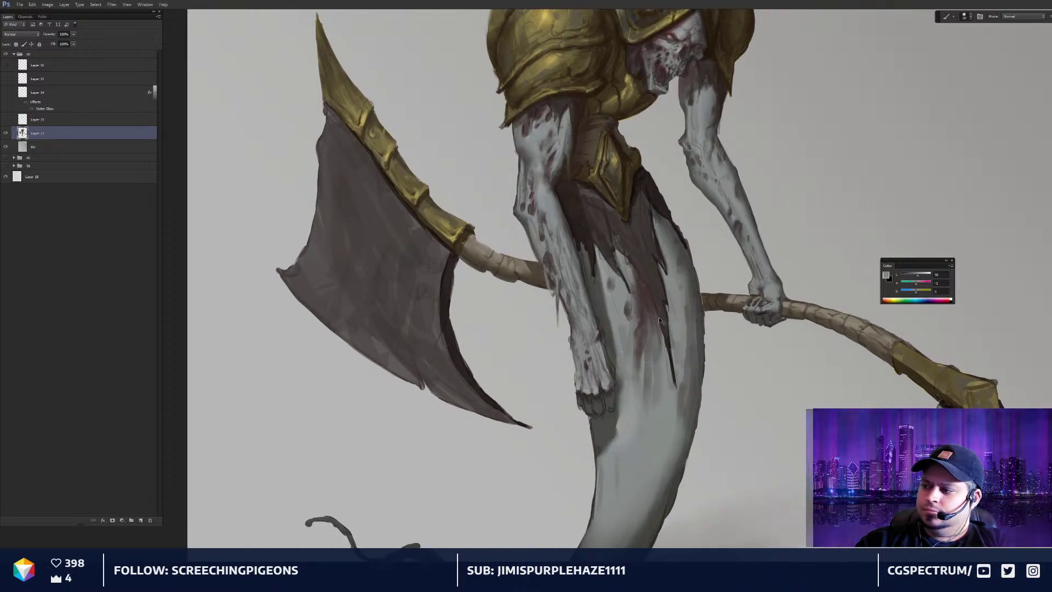
drag(656, 309, 666, 254)
ctrl+click(666, 254)
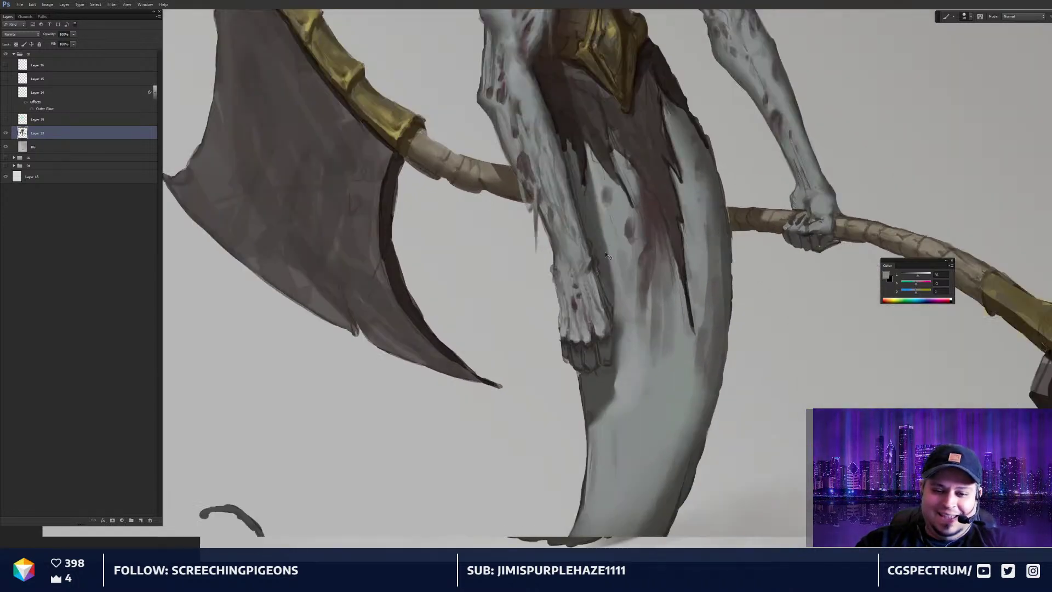
alt+click(577, 340)
alt+click(578, 341)
key([)
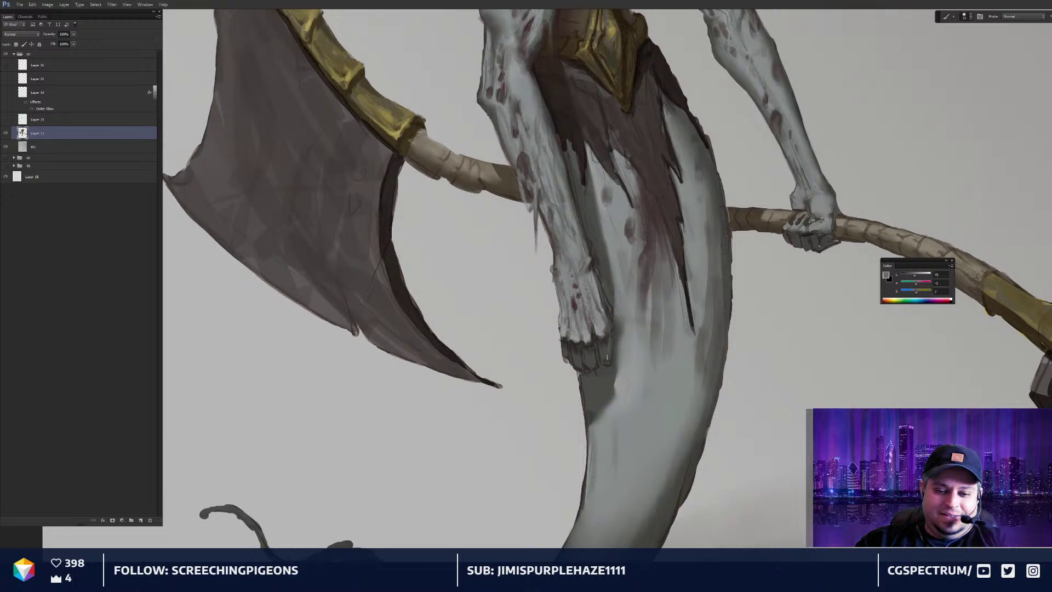
alt+click(571, 342)
key(])
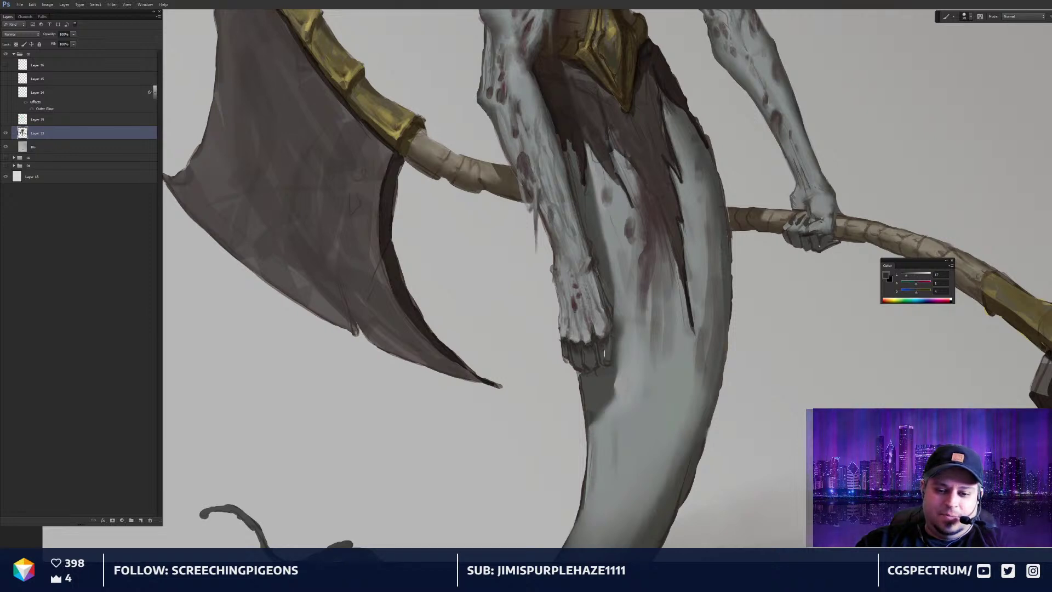
alt+click(608, 340)
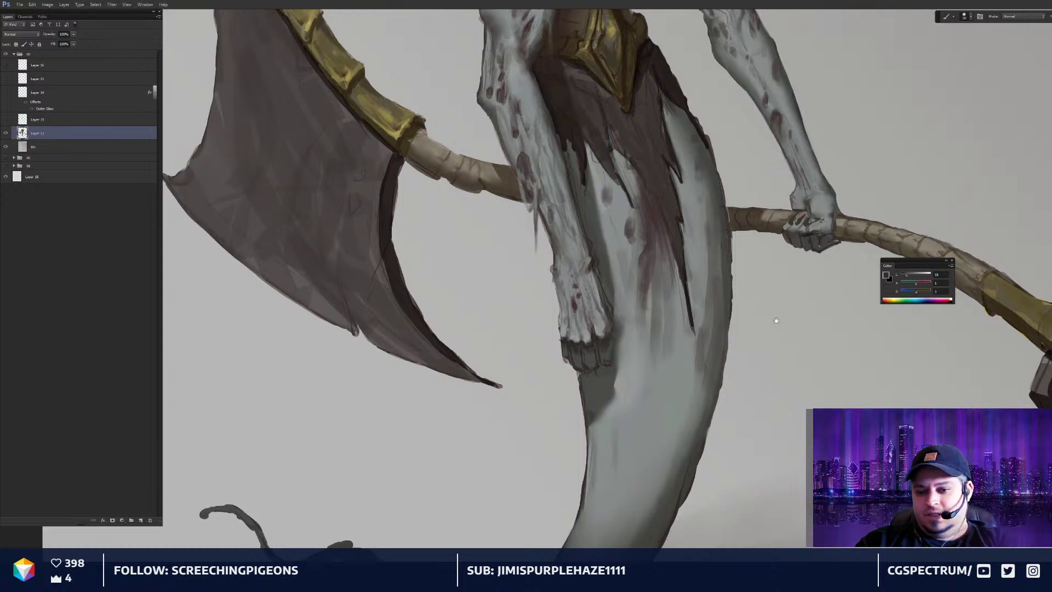
Sample greys from the gripping hand and a dark tone near the axe's gold collar, and touch up the hand and shaft
drag(776, 320, 721, 390)
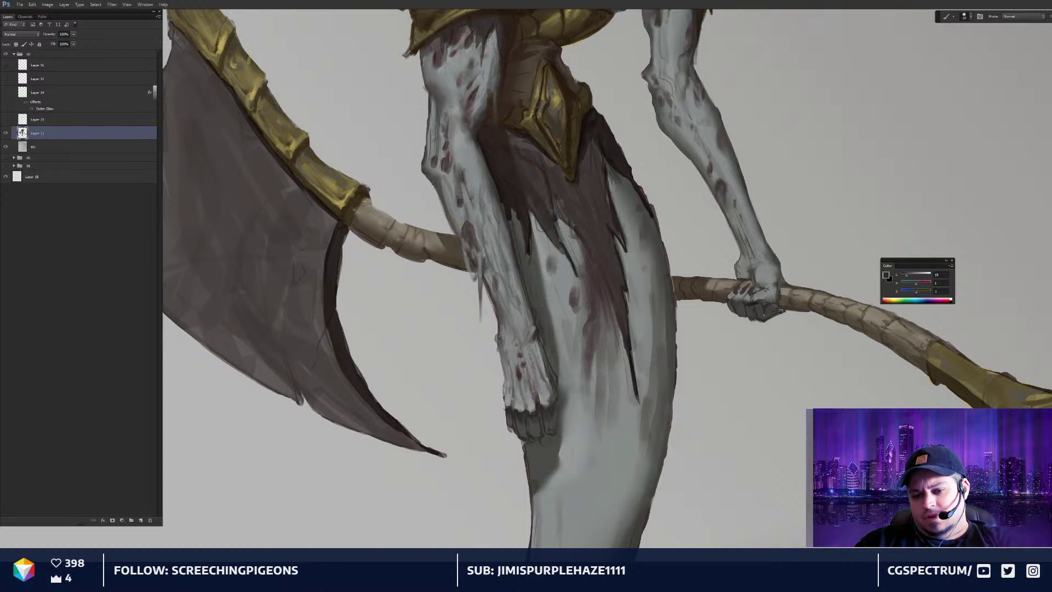
alt+click(788, 301)
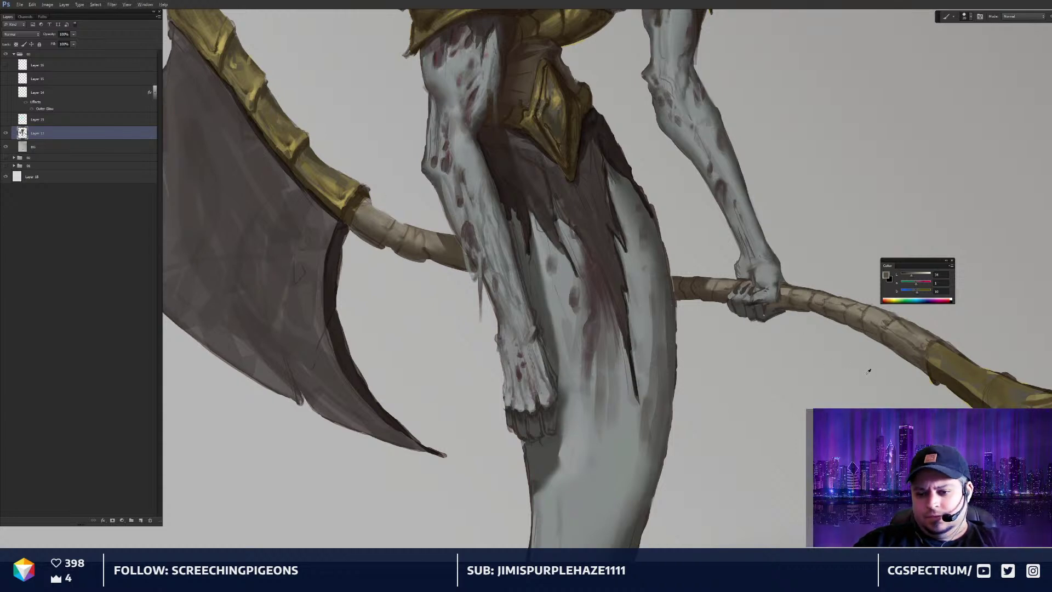
alt+click(757, 298)
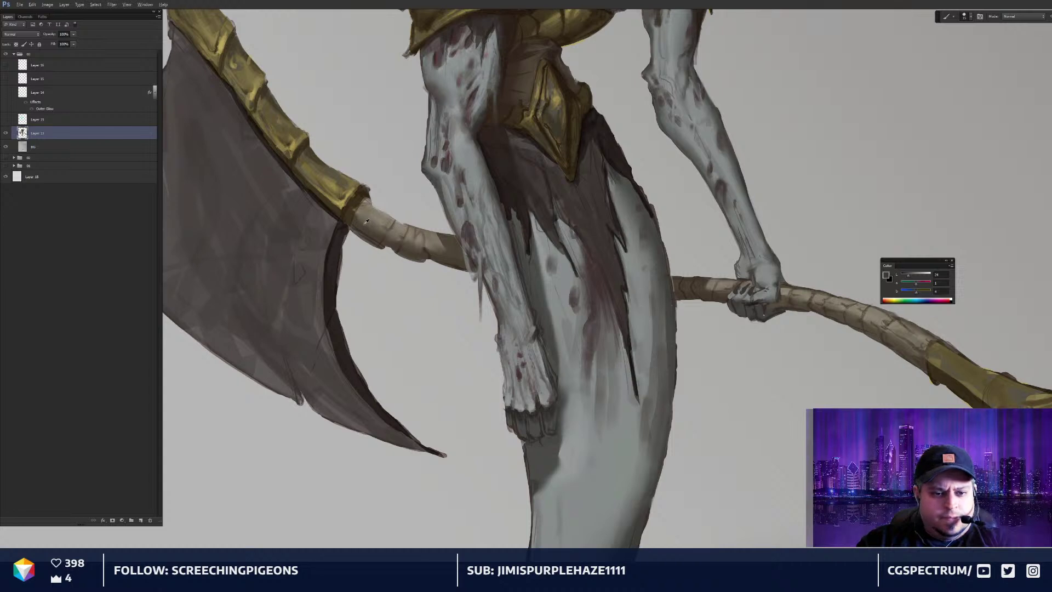
alt+click(370, 195)
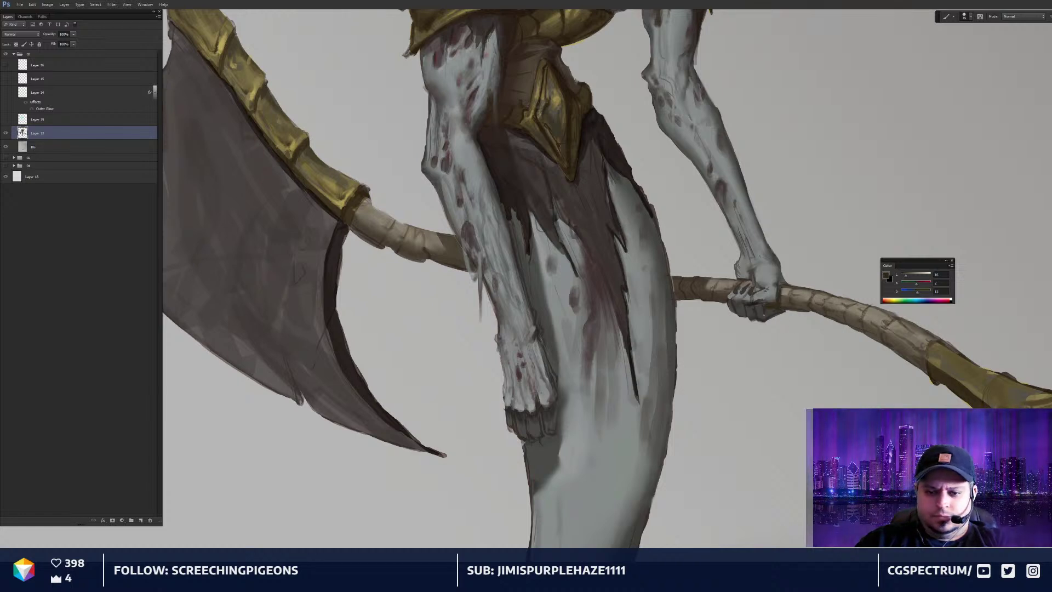
Examine the two hands, the torn cloth and the whole figure at close and full view
drag(719, 310, 755, 310)
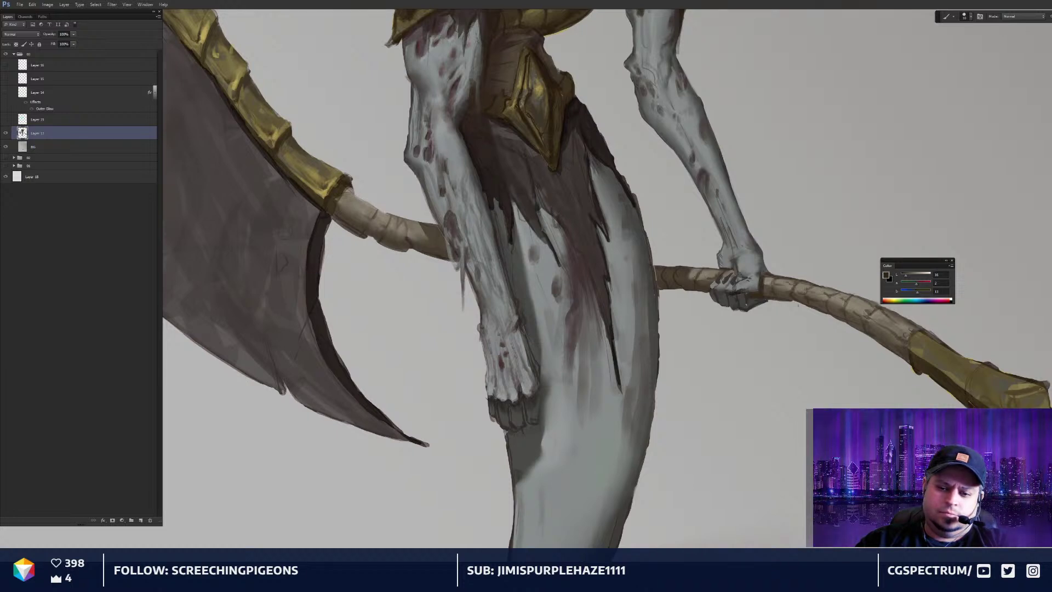
drag(602, 314, 609, 318)
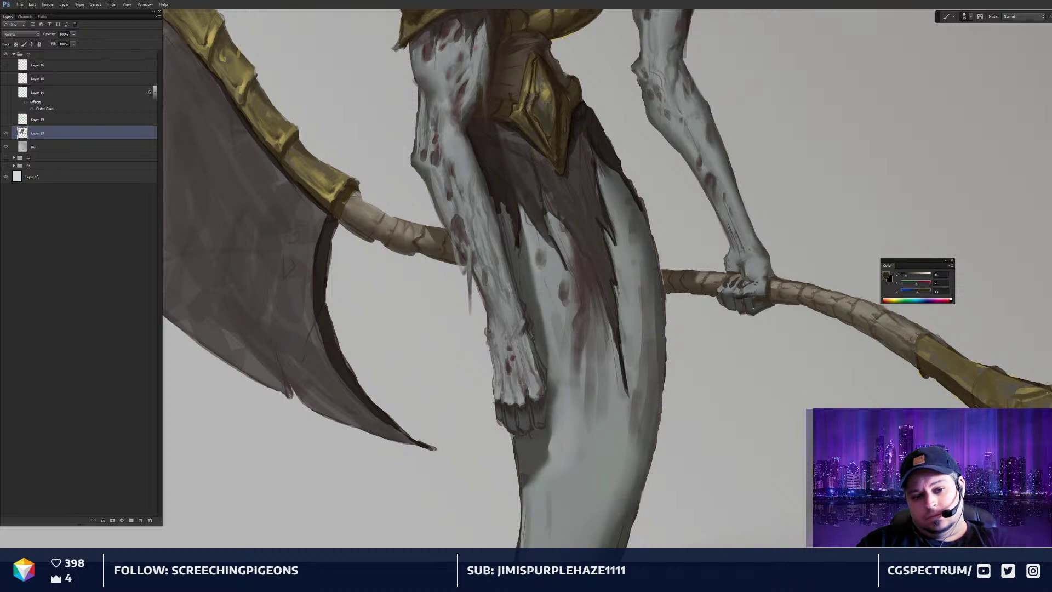
key(ctrl+minus)
key(ctrl+plus)
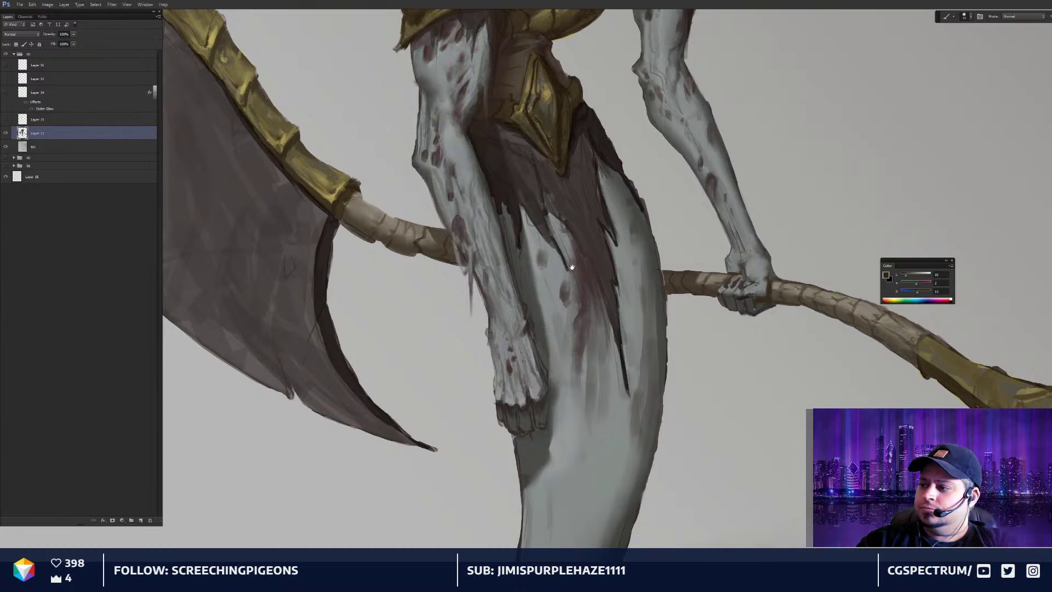
mouse_move(566, 268)
mouse_down()
mouse_move(578, 273)
mouse_move(565, 268)
mouse_up()
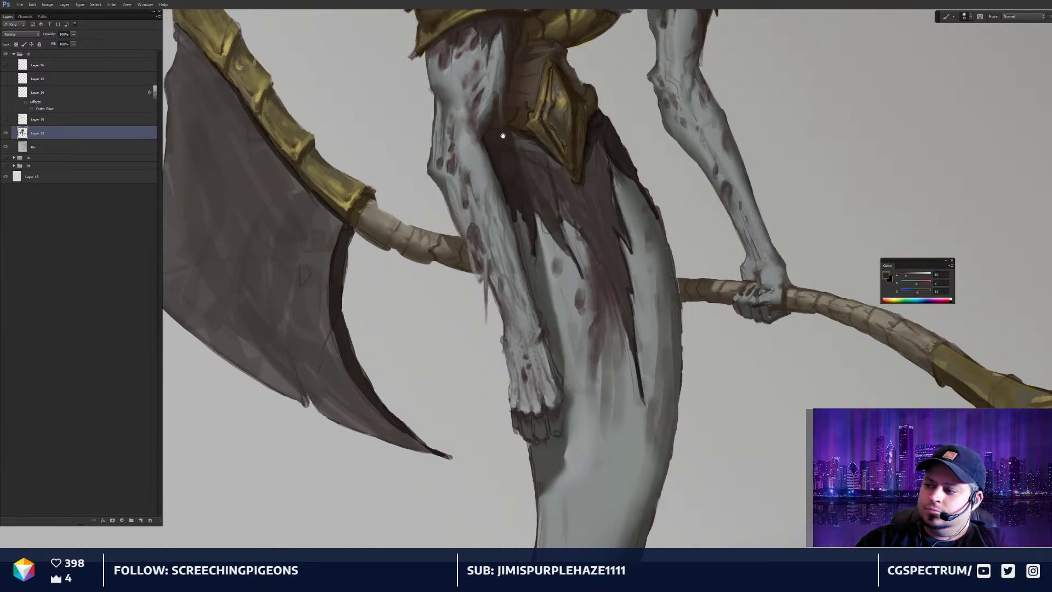
key(ctrl+0)
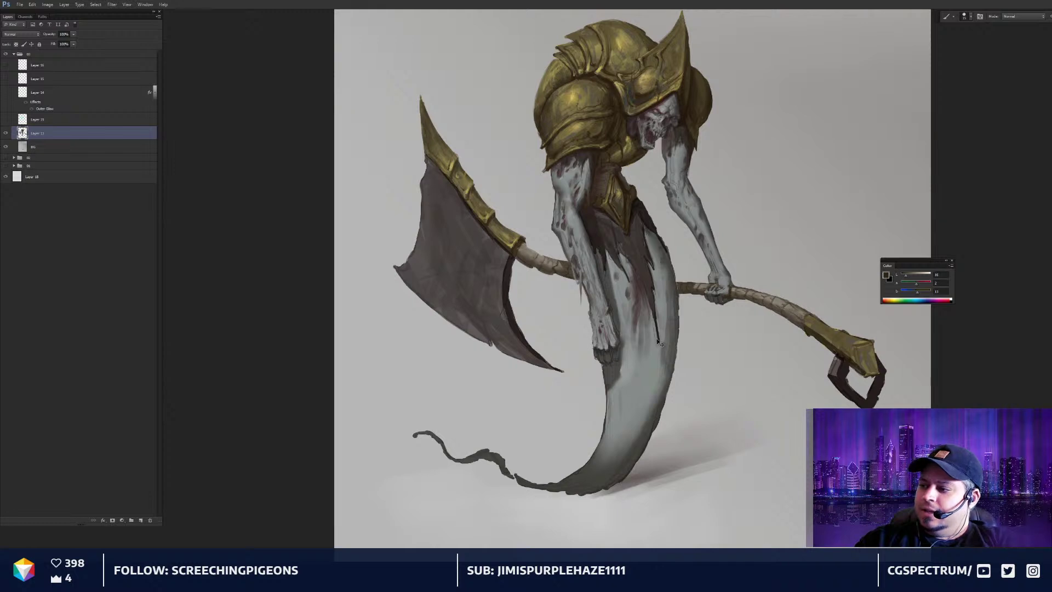
scroll(651, 340, up, 3)
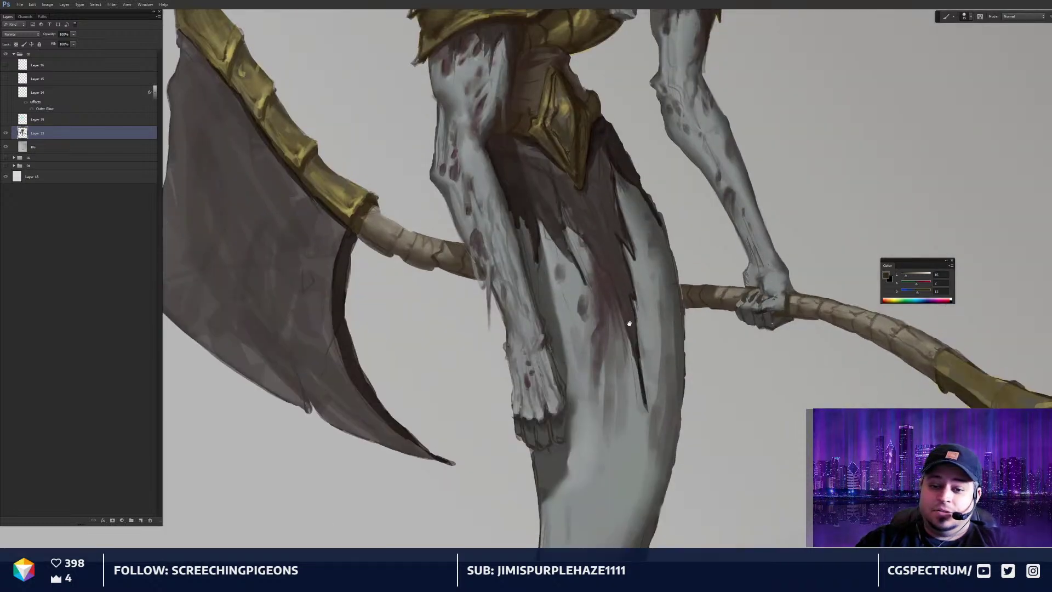
Erase stray paint along the right edge of the lower body and repaint the edge where the shaft passes behind it
scroll(650, 321, up, 1)
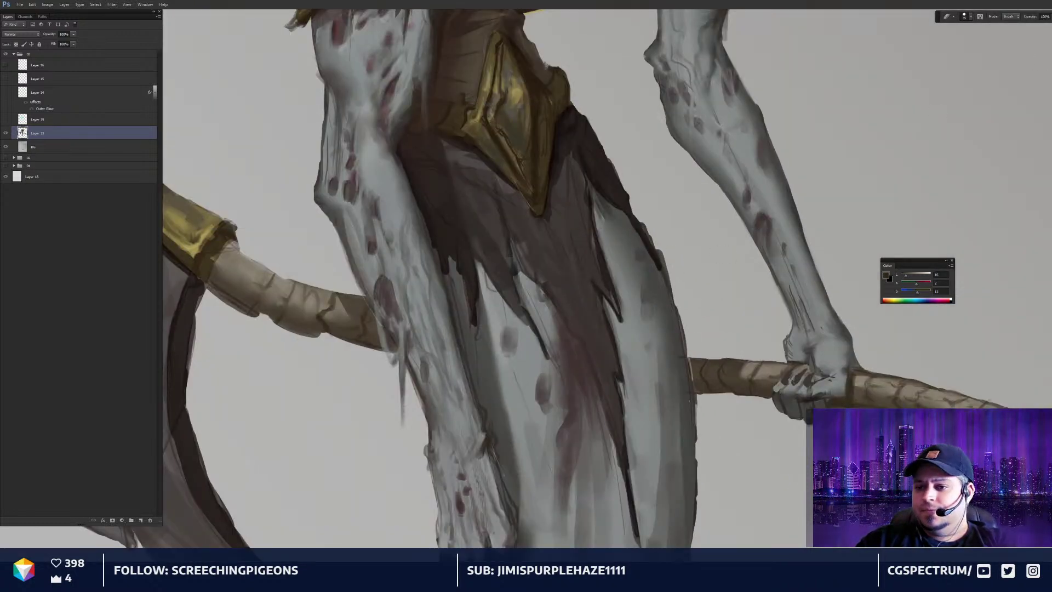
mouse_move(646, 217)
mouse_down()
mouse_move(681, 296)
mouse_move(666, 266)
mouse_move(687, 347)
mouse_move(681, 325)
mouse_move(690, 346)
mouse_up()
drag(683, 298, 699, 221)
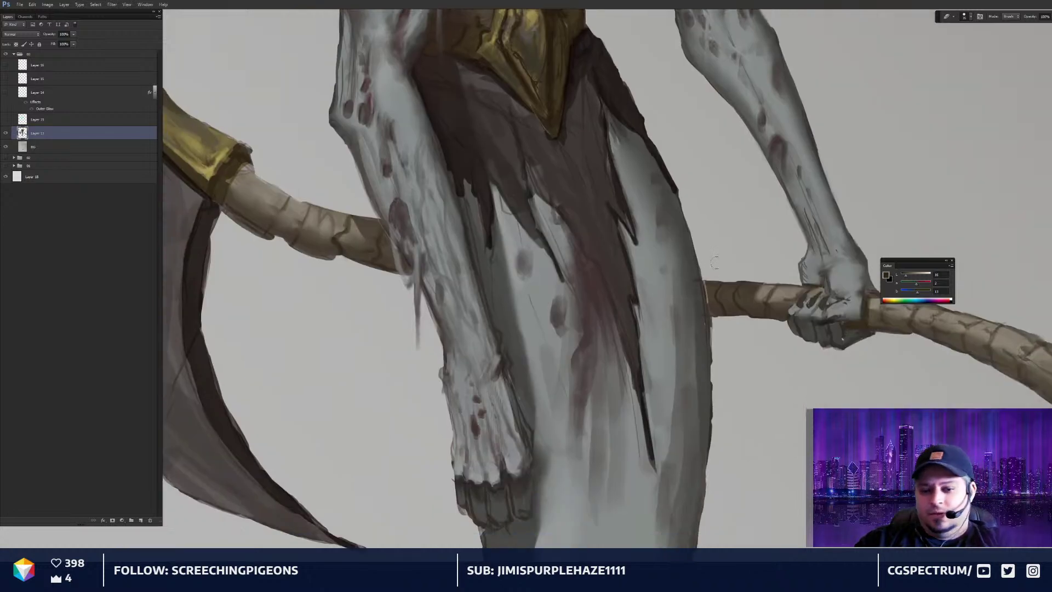
key(b)
alt+click(713, 293)
drag(708, 284, 708, 301)
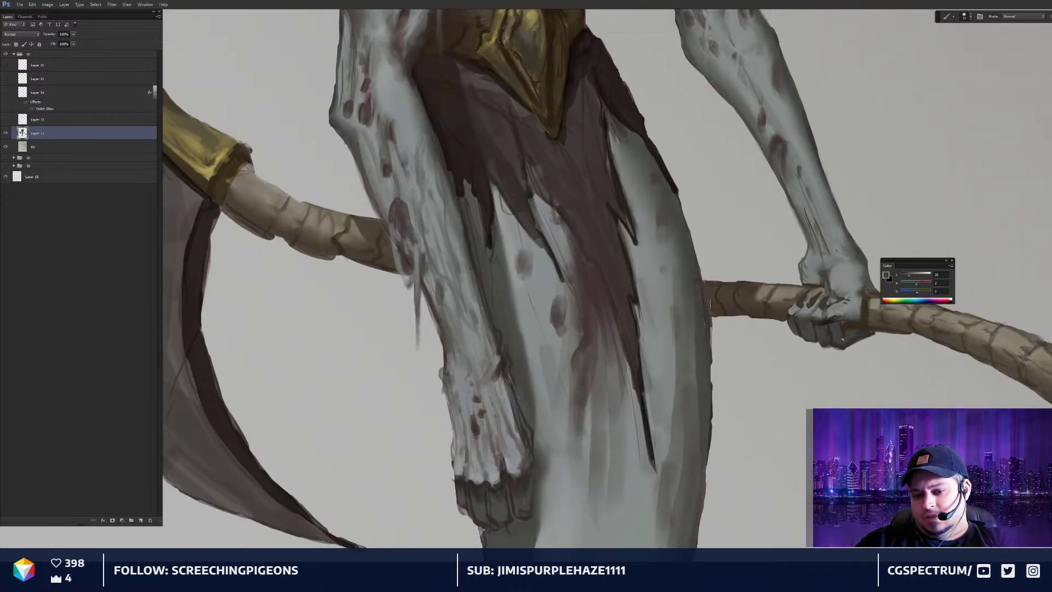
Sample a dark tone from the torn cloth and refine its ragged edge over the lower body with a smaller brush
drag(700, 366, 634, 328)
drag(563, 320, 566, 355)
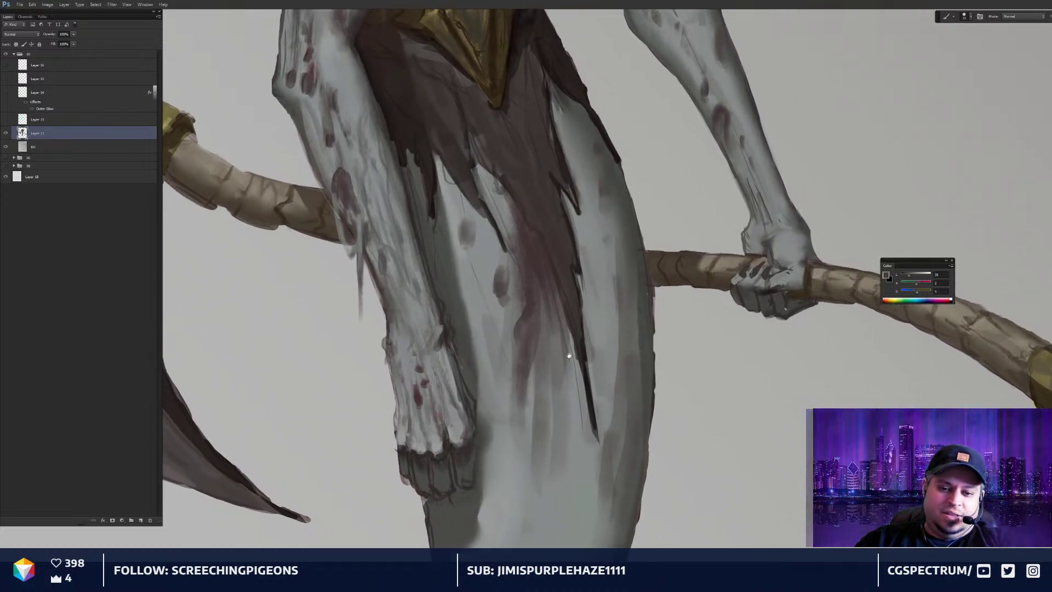
alt+click(563, 249)
key([)
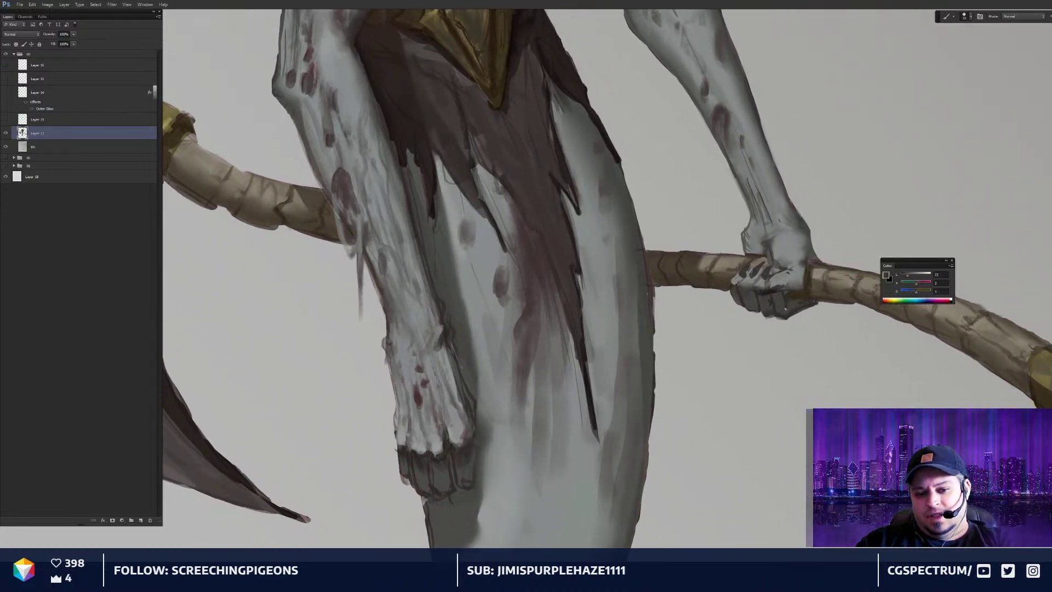
drag(574, 259, 570, 232)
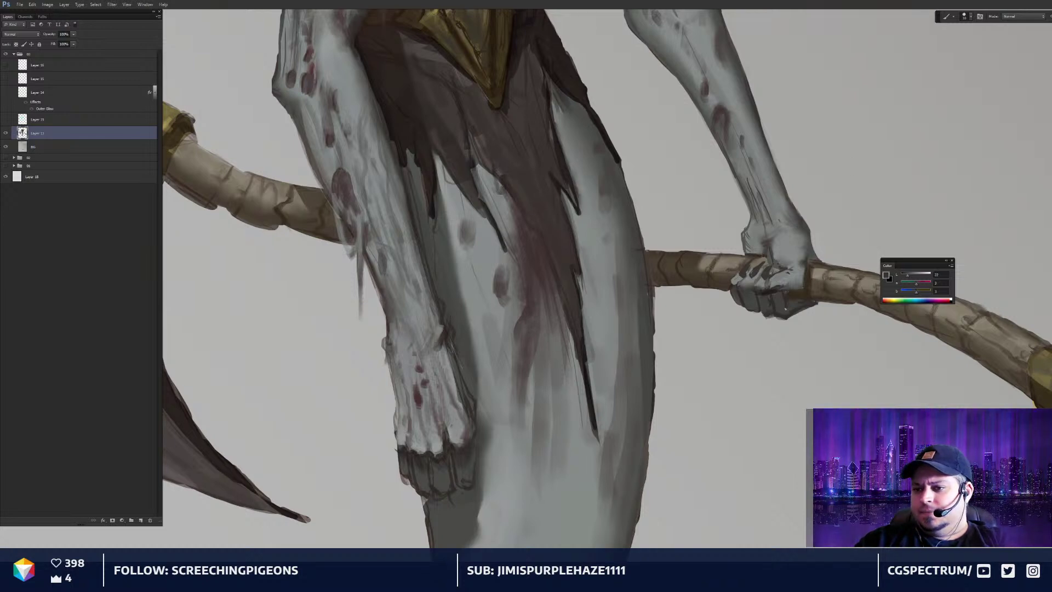
drag(796, 252, 810, 261)
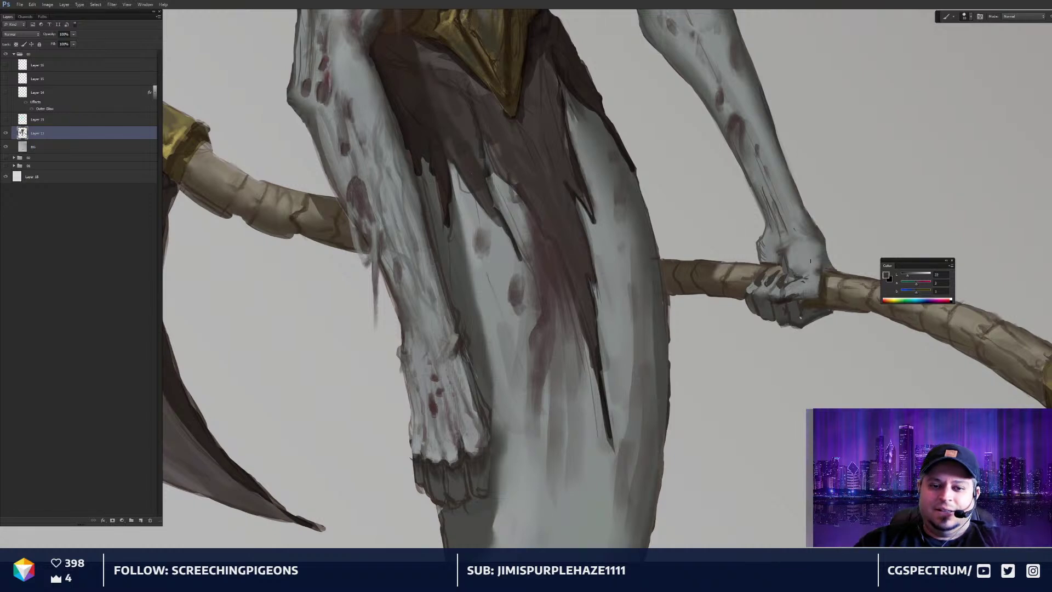
Sample a near-black and darken the folds and long torn strip of the cloth below the belt buckle
scroll(811, 261, down, 5)
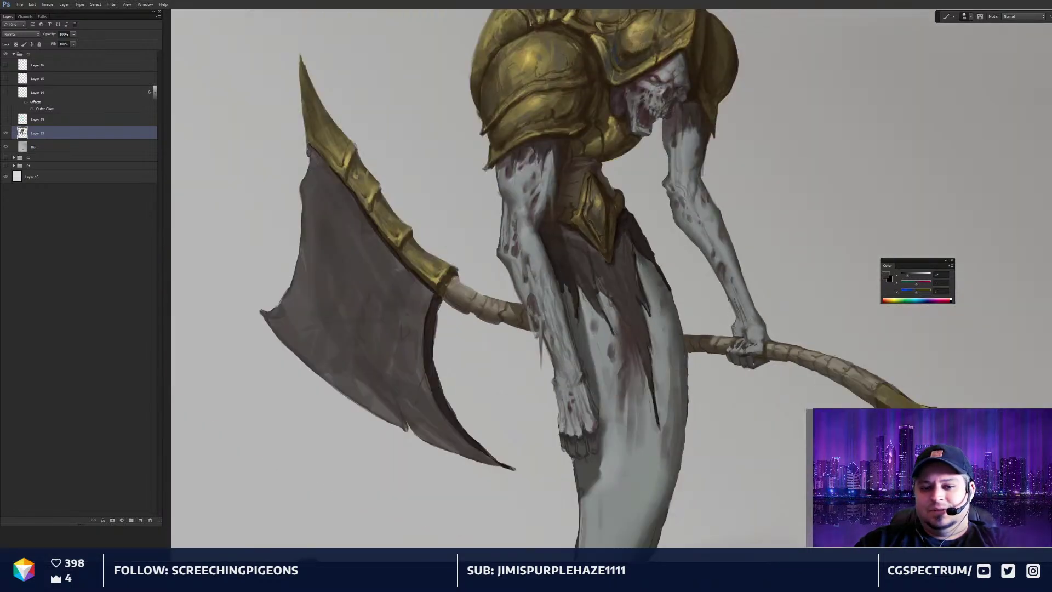
mouse_move(695, 299)
mouse_down()
mouse_move(726, 326)
mouse_move(727, 355)
mouse_move(730, 322)
mouse_move(734, 329)
mouse_up()
scroll(769, 316, down, 3)
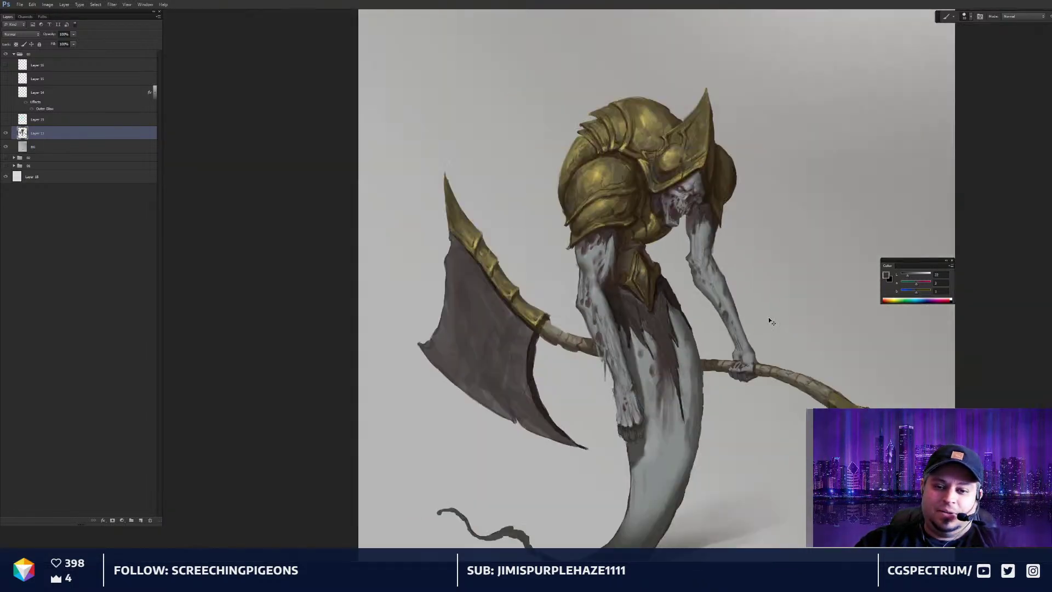
scroll(763, 336, up, 3)
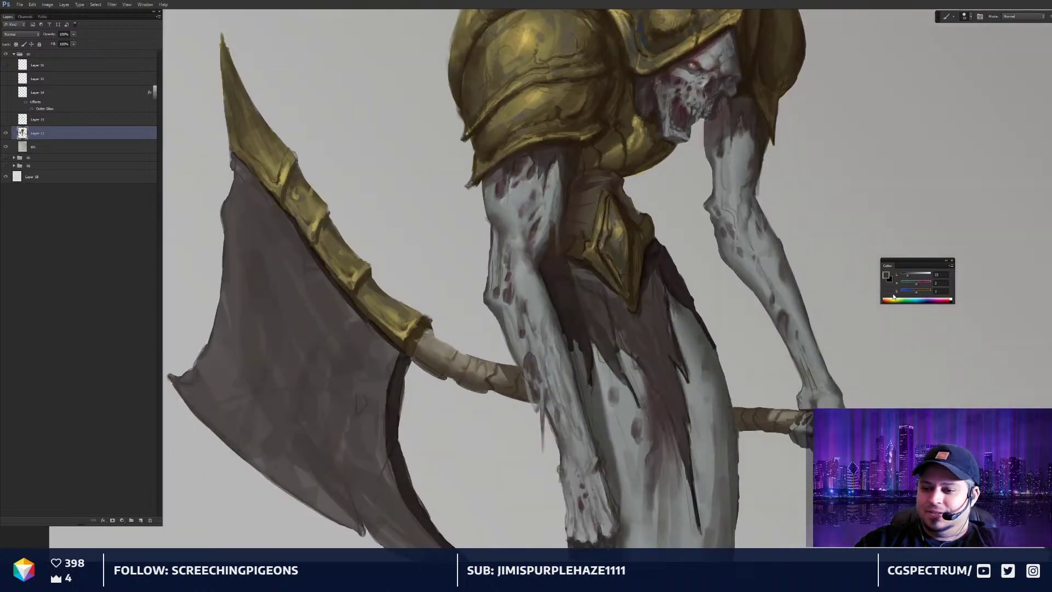
drag(806, 323, 786, 278)
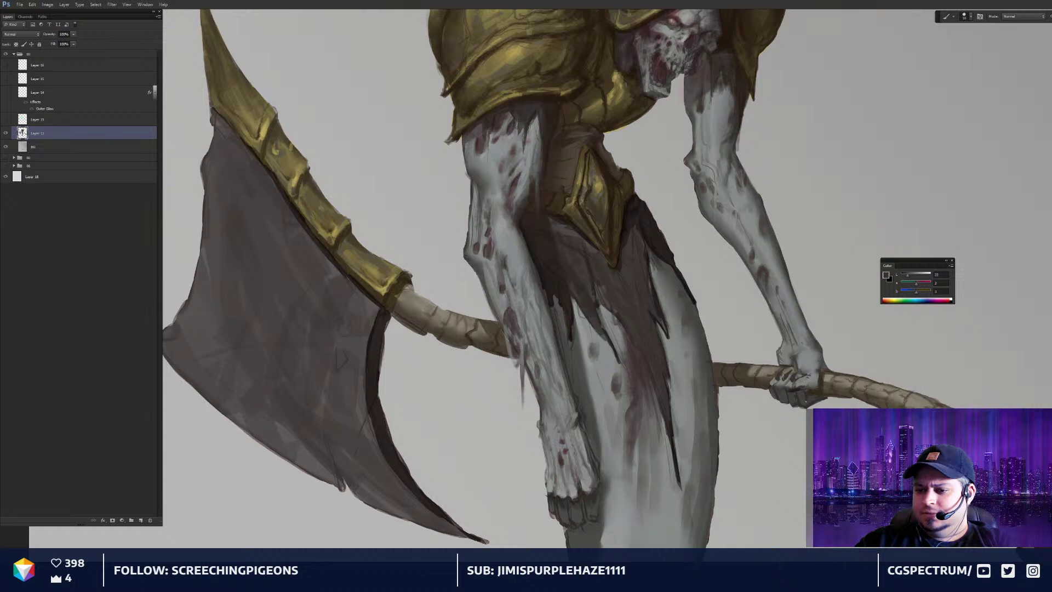
scroll(652, 315, up, 2)
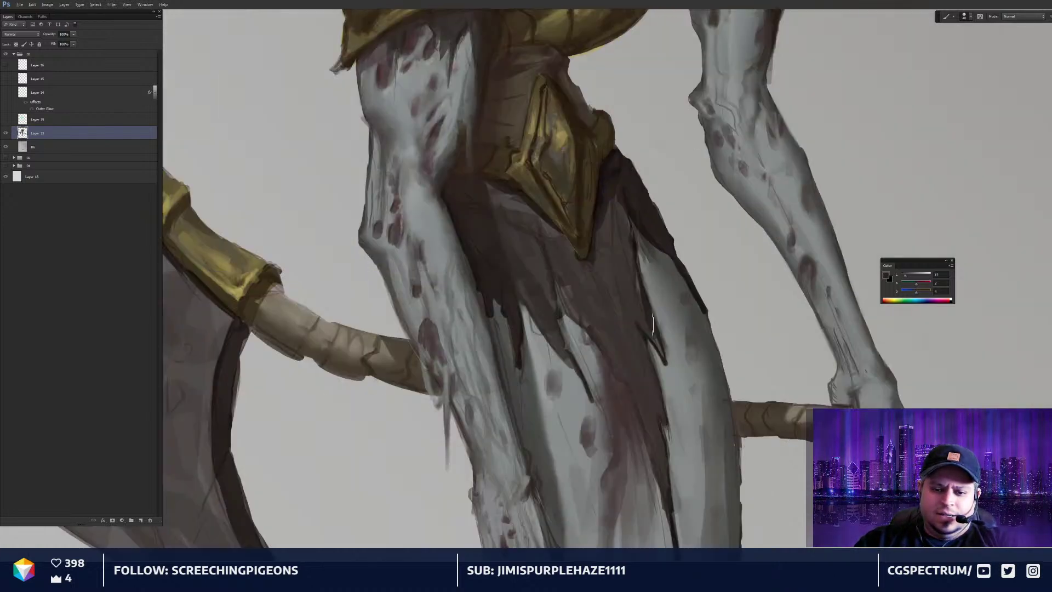
scroll(653, 324, down, 1)
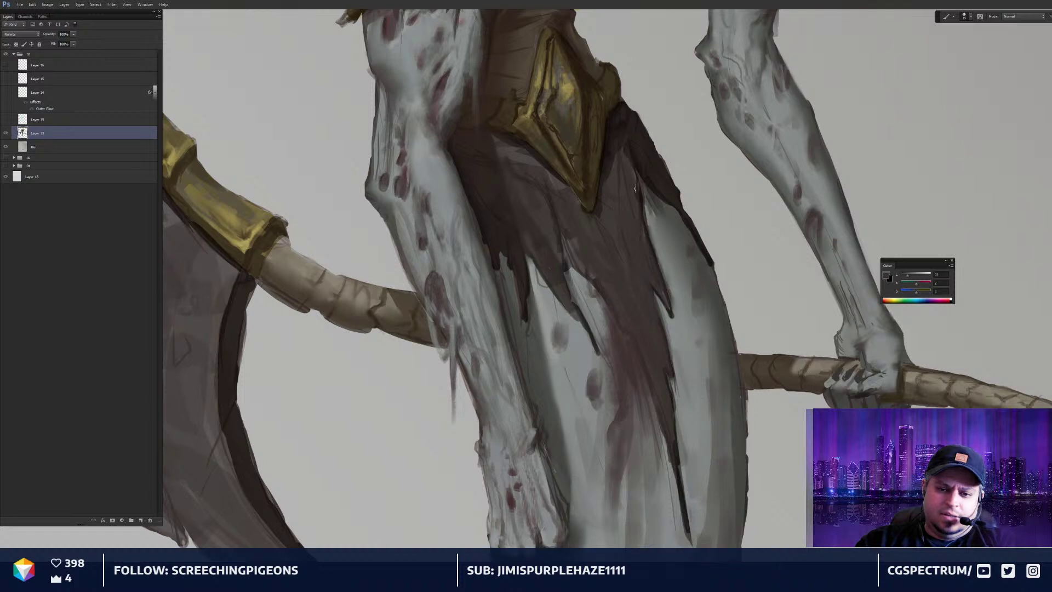
alt+click(649, 177)
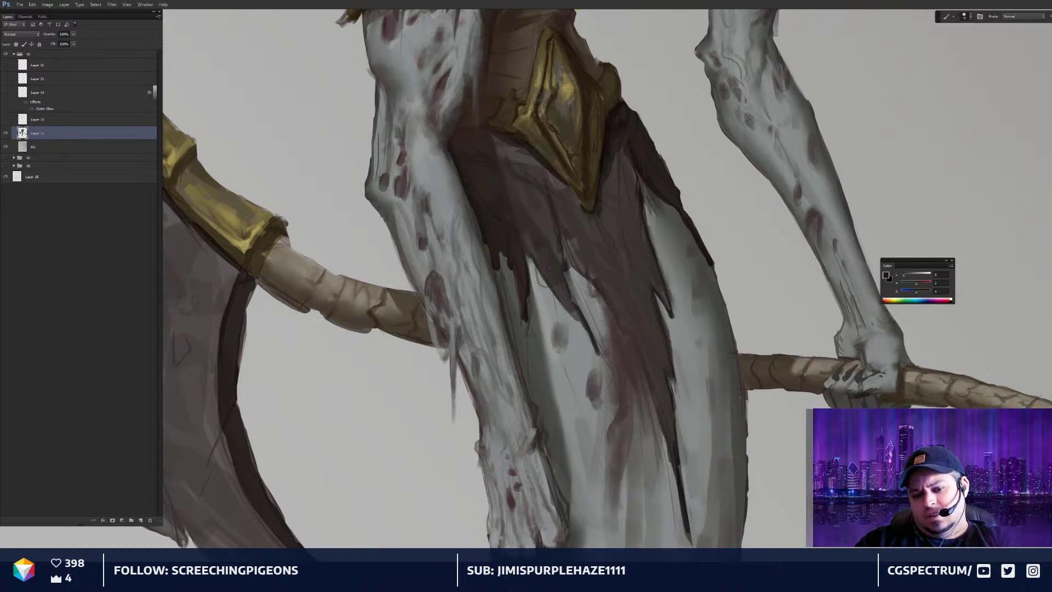
drag(669, 378, 678, 425)
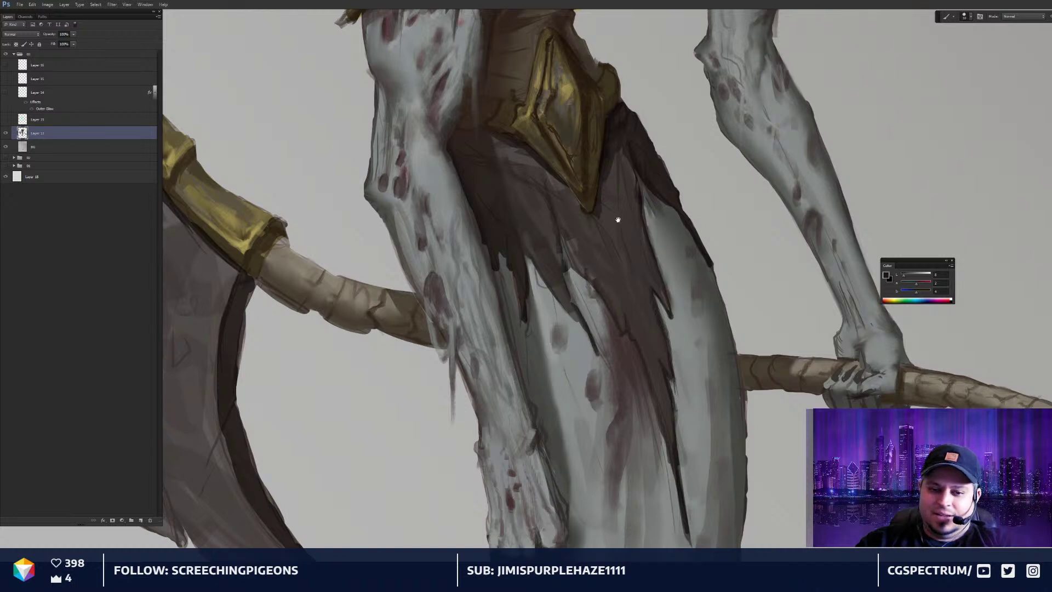
Sample a brown and a near-black from the cloth and paint dark folds and tears down its middle with a larger brush
drag(618, 219, 623, 225)
alt+click(519, 177)
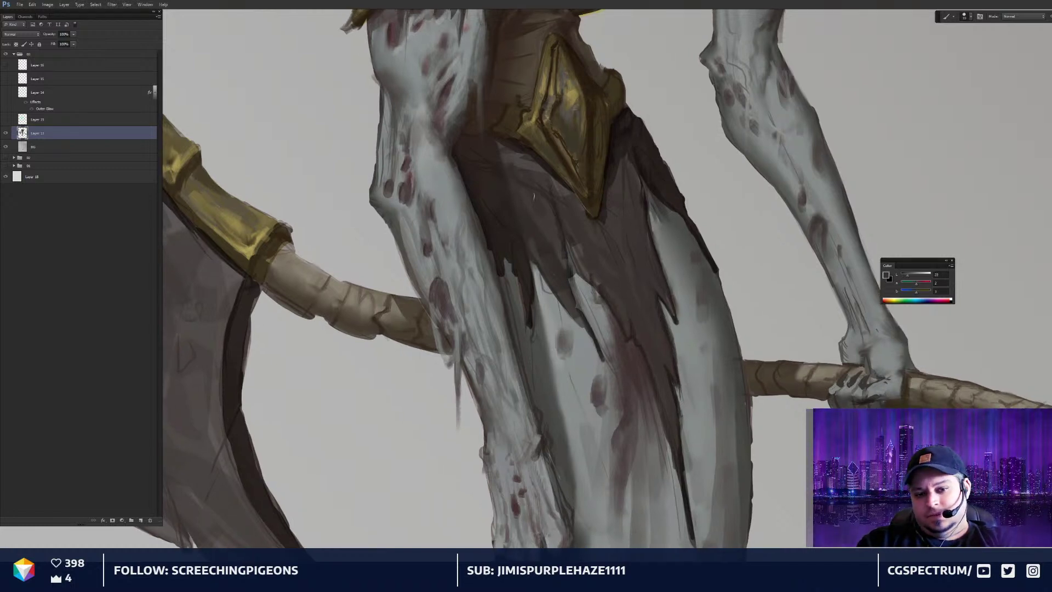
alt+click(582, 202)
key(bracketright)
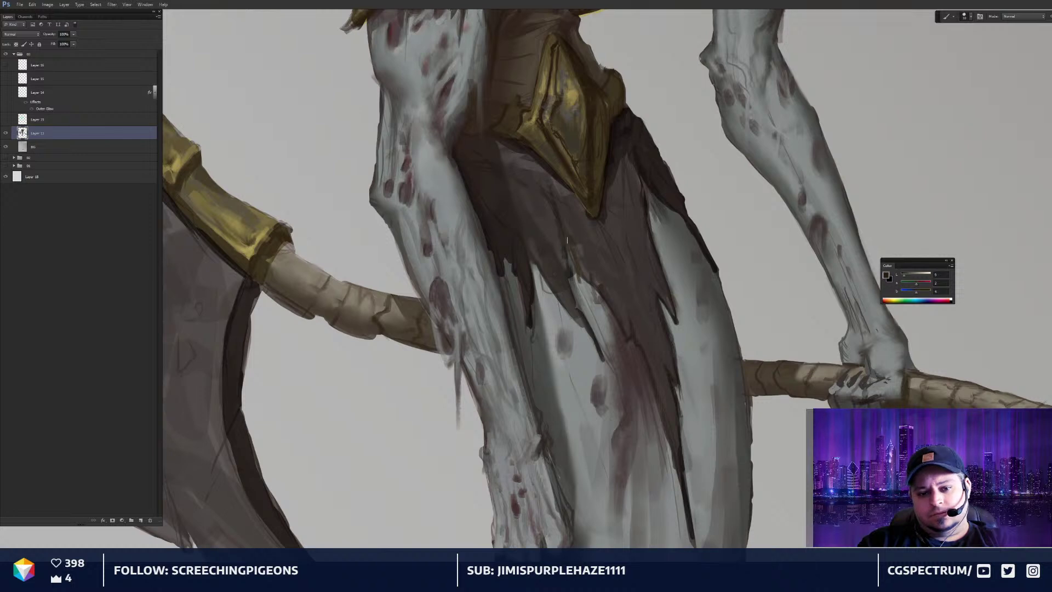
mouse_move(568, 240)
mouse_down()
mouse_move(595, 288)
mouse_move(596, 259)
mouse_move(625, 332)
mouse_up()
key(ctrl+minus)
key(ctrl+minus)
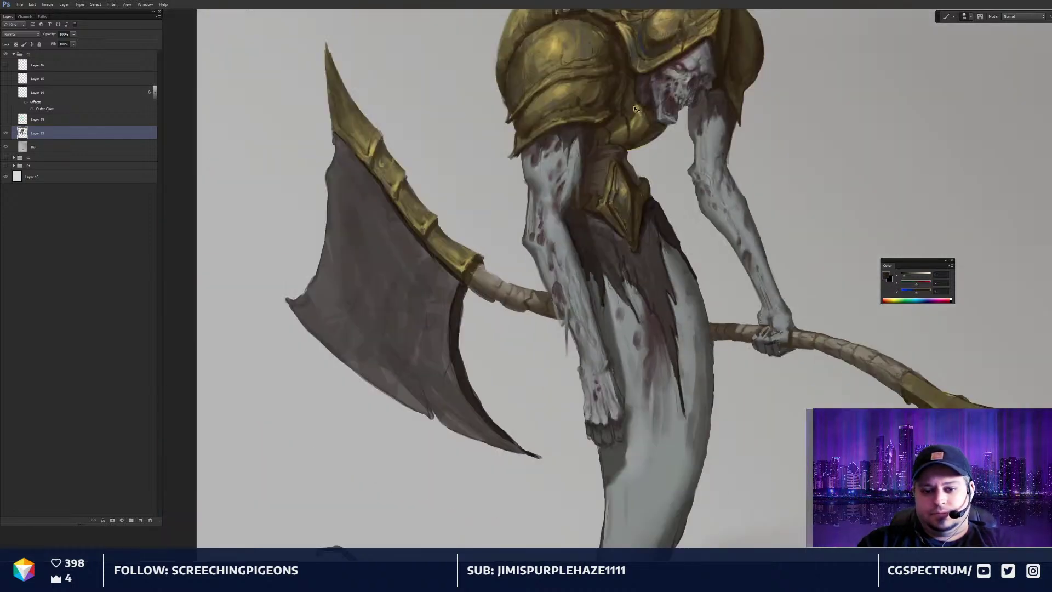
key(ctrl+plus)
key(ctrl+plus)
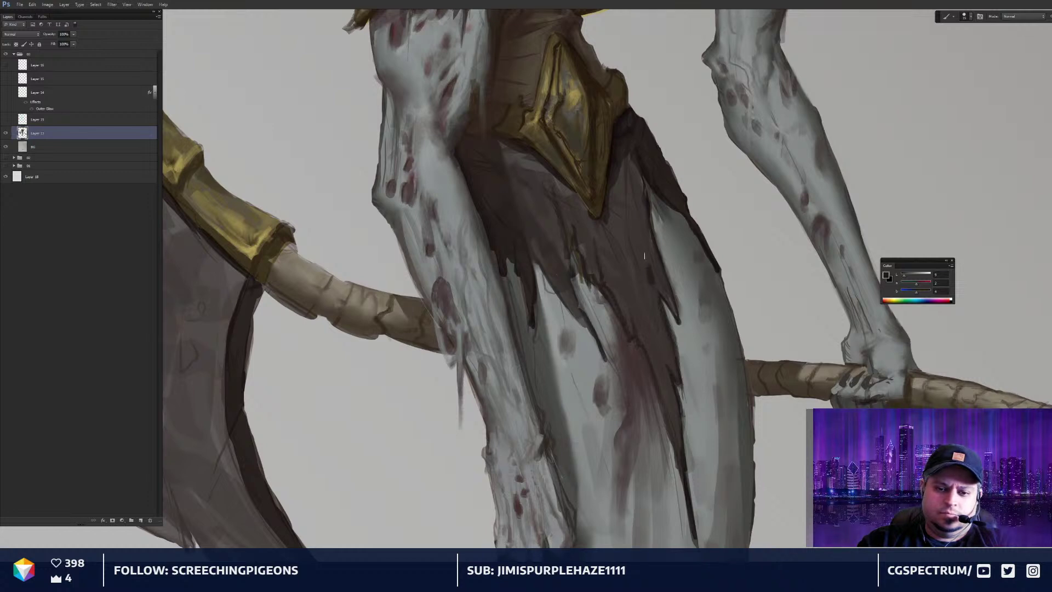
Examine the cloth shading and the overall figure at several magnifications, up to the full canvas
key(ctrl+minus)
key(ctrl+minus)
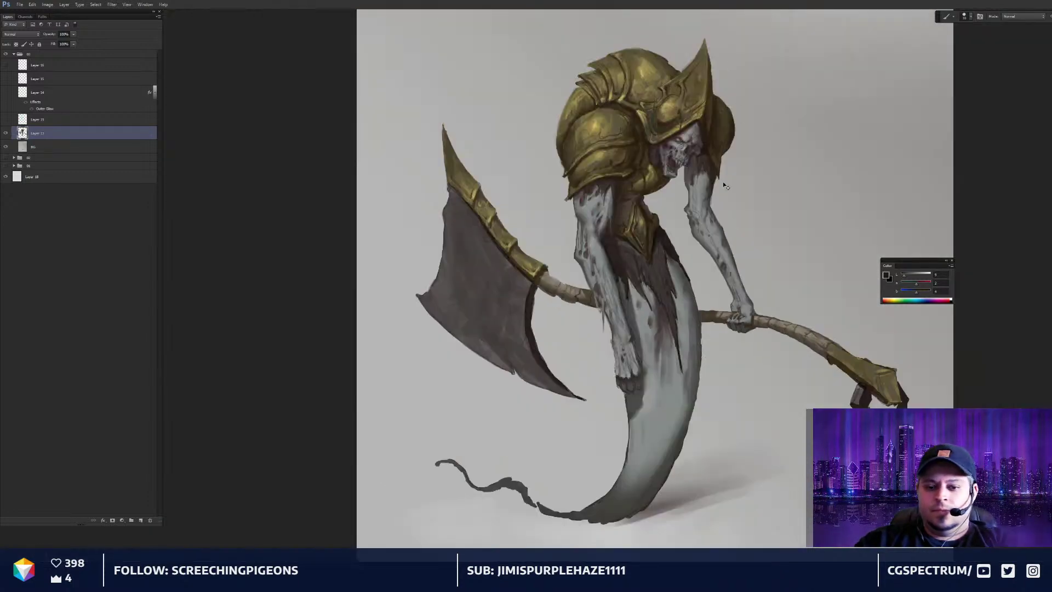
key(ctrl+plus)
key(ctrl+plus)
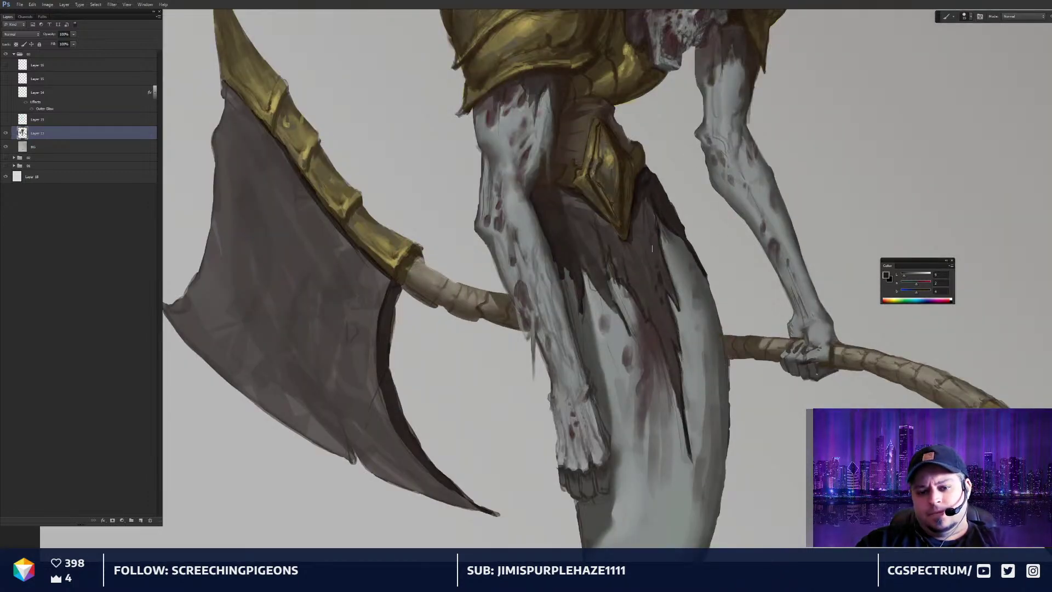
scroll(646, 224, up, 2)
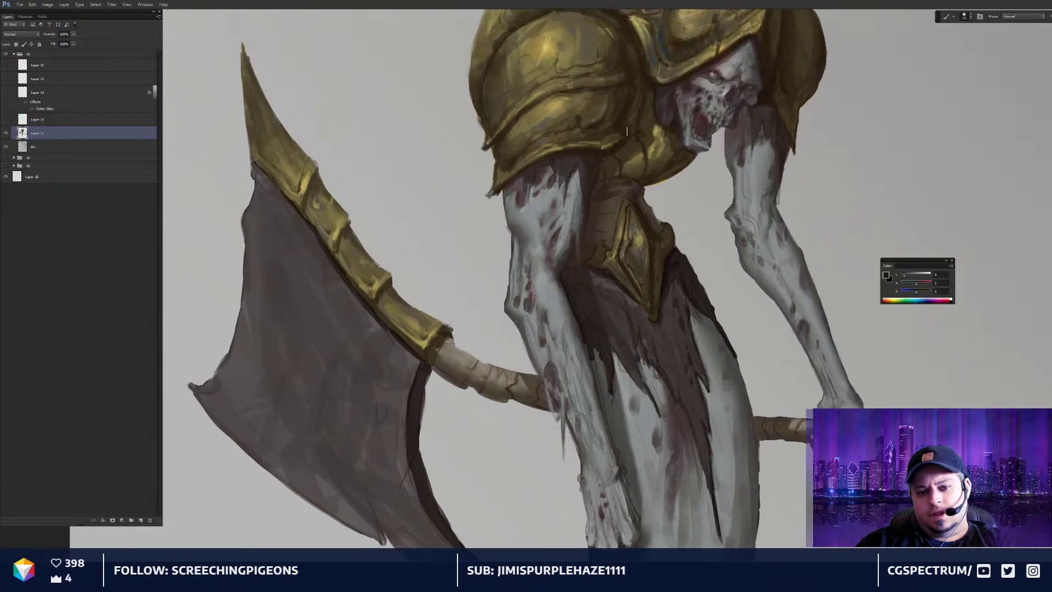
drag(571, 324, 609, 259)
key(ctrl+minus)
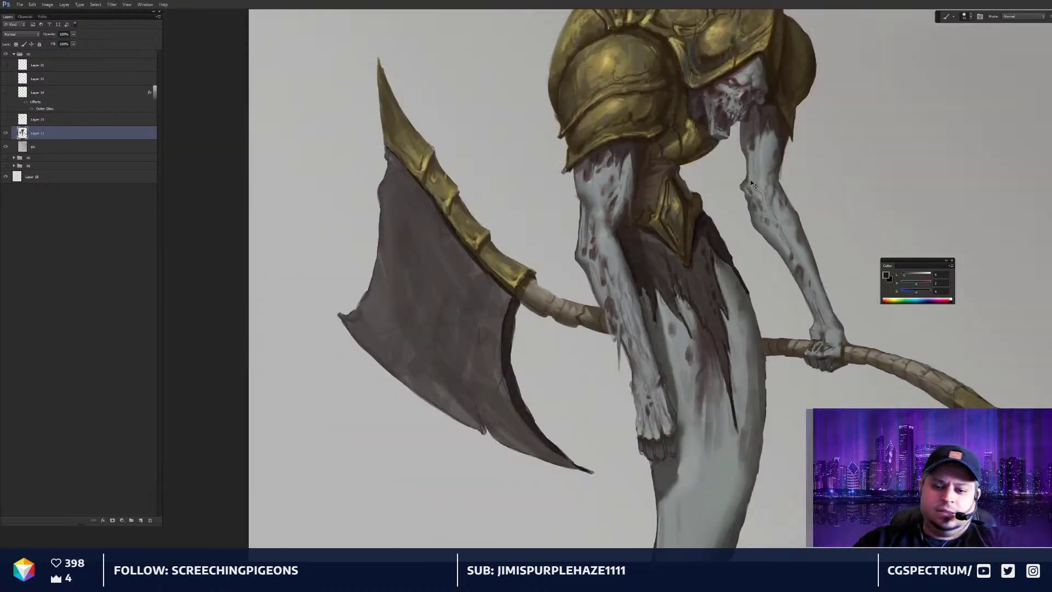
key(ctrl+minus)
key(ctrl+minus)
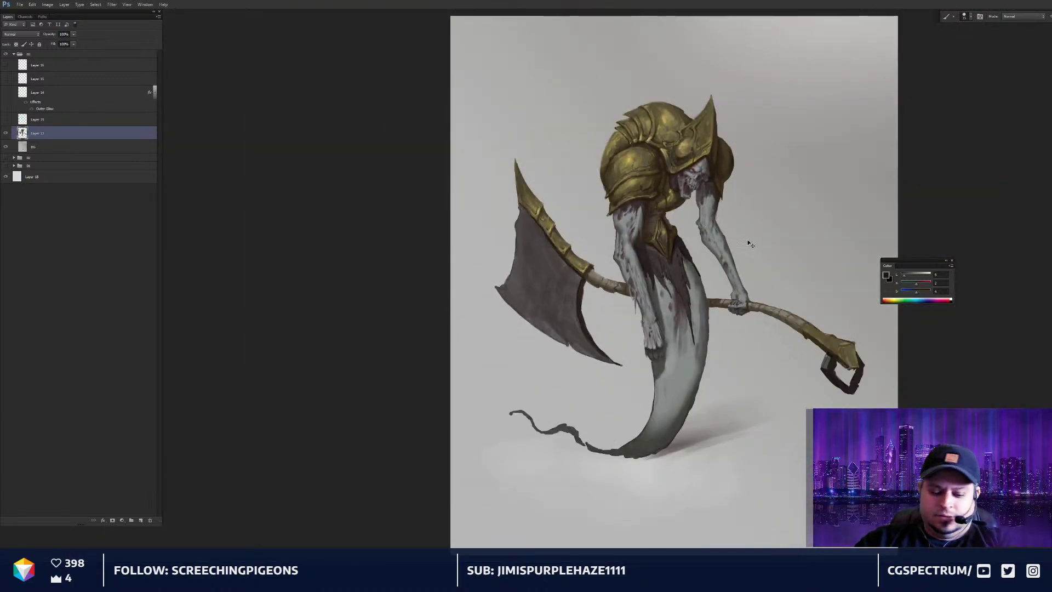
drag(741, 243, 736, 244)
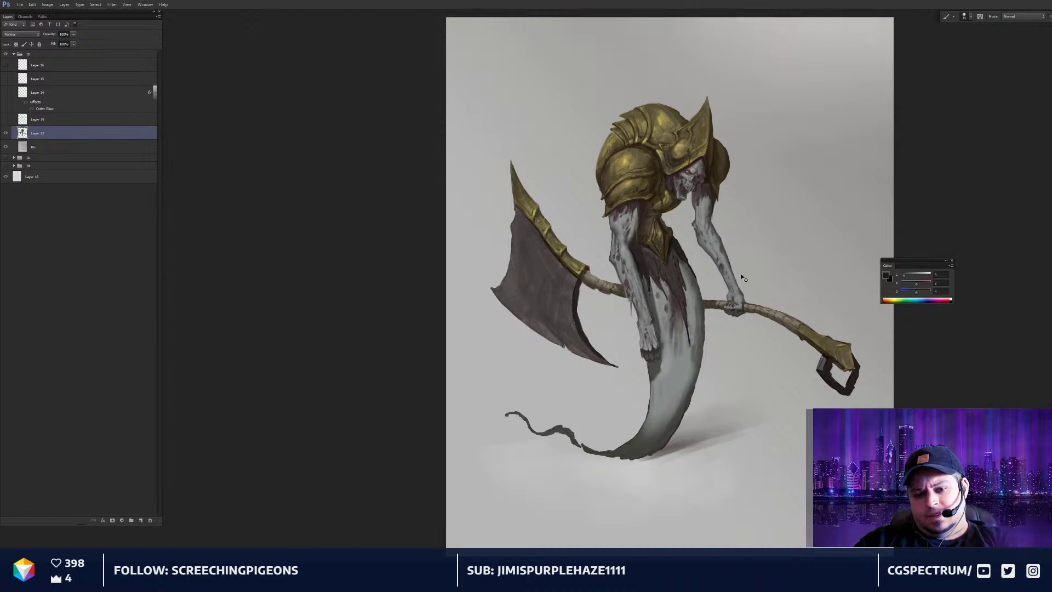
Sample a grey from the hanging arm and touch up its upper arm and the forearm's inner edge with a smaller brush
key(ctrl+plus)
key(ctrl+plus)
key(ctrl+plus)
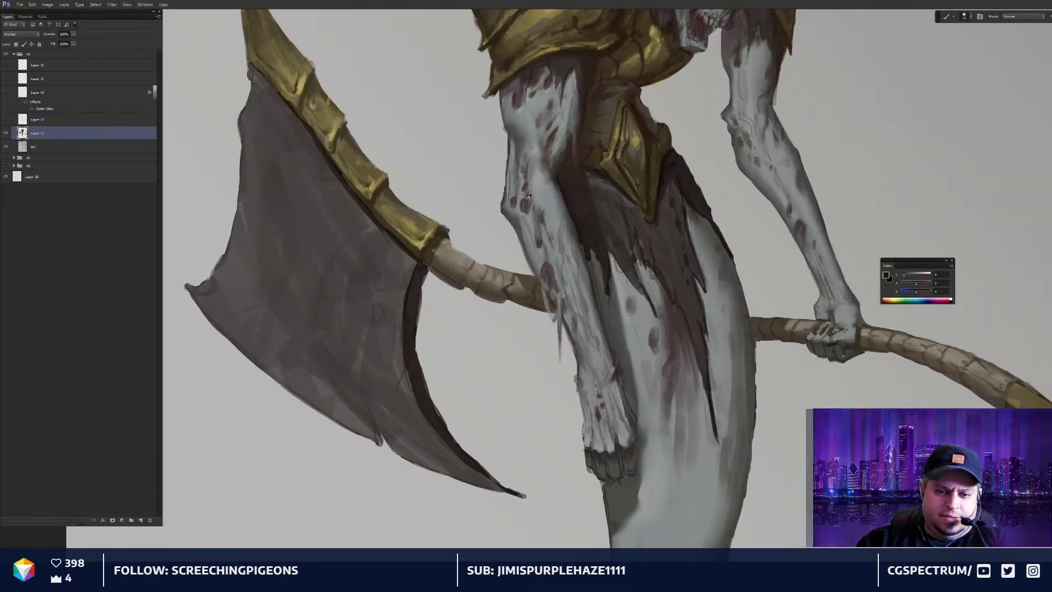
alt+click(550, 93)
drag(551, 93, 550, 88)
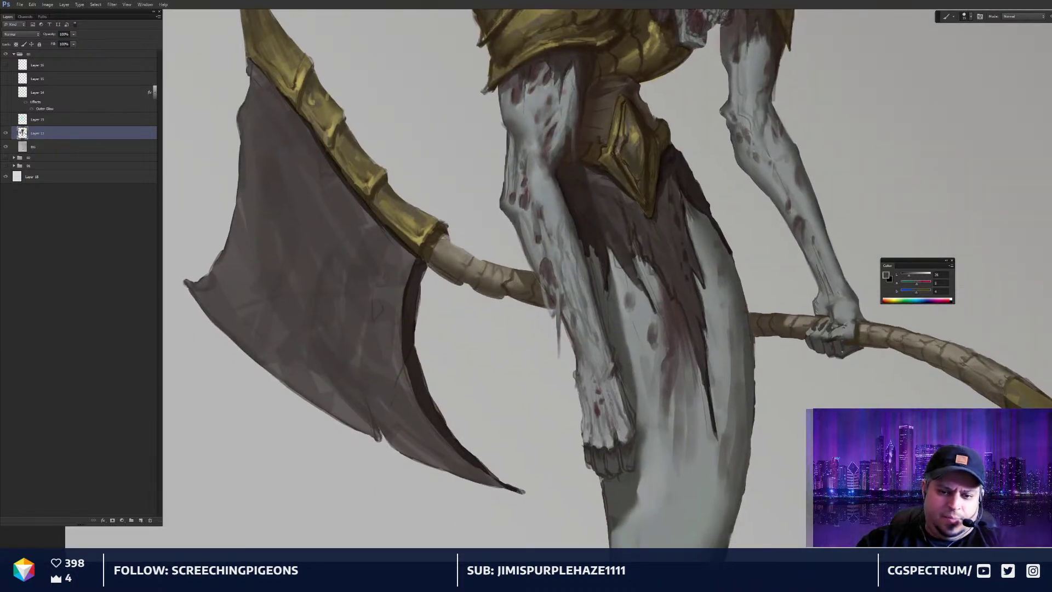
key(bracketleft)
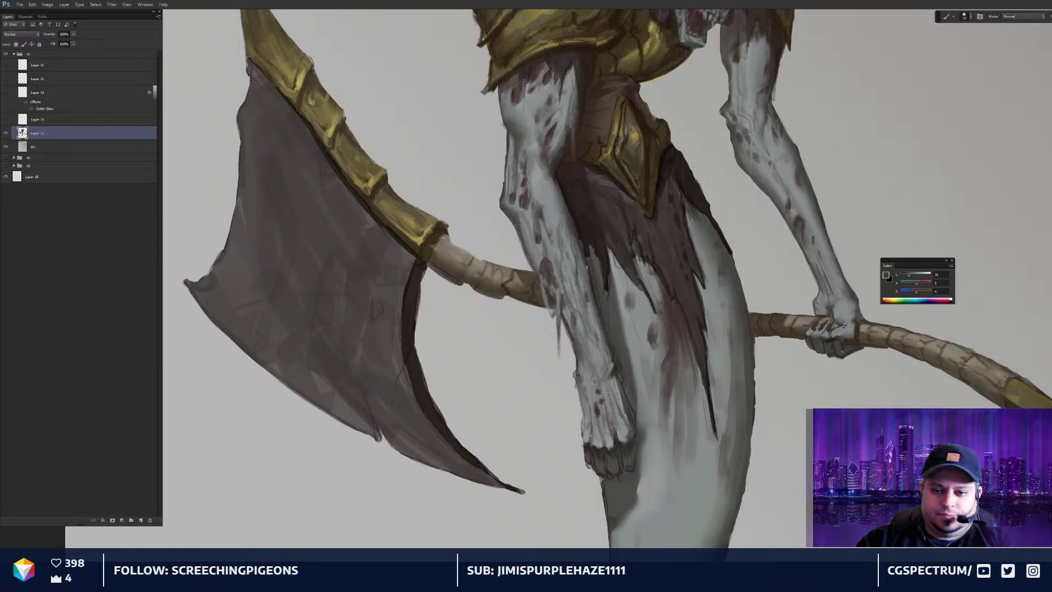
drag(581, 236, 584, 240)
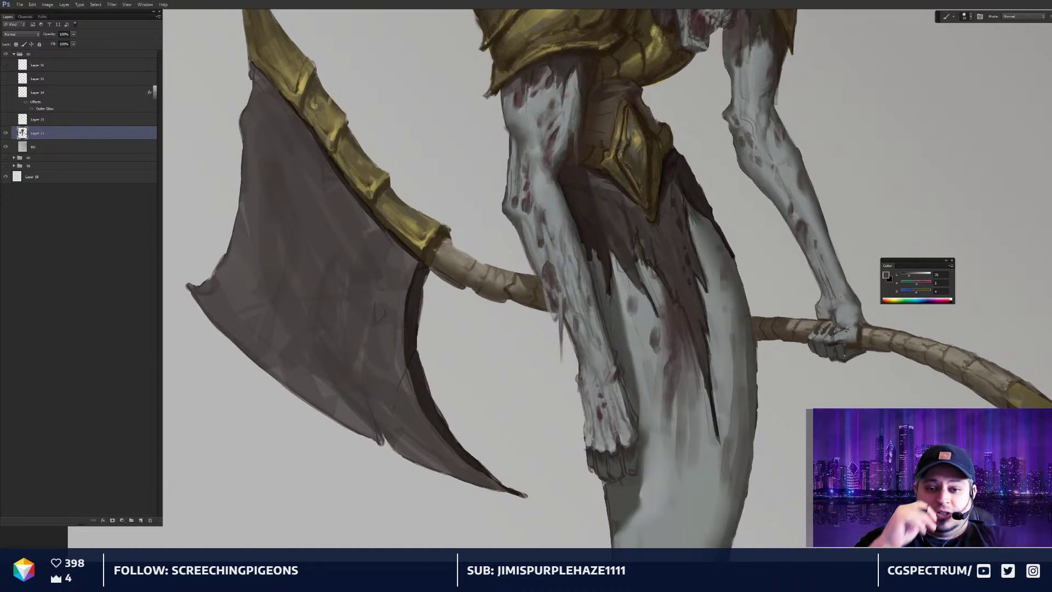
Sample a gold from the shoulder armour and paint highlights on the gold cap at the shaft's end with a larger brush
key(ctrl+minus)
key(ctrl+minus)
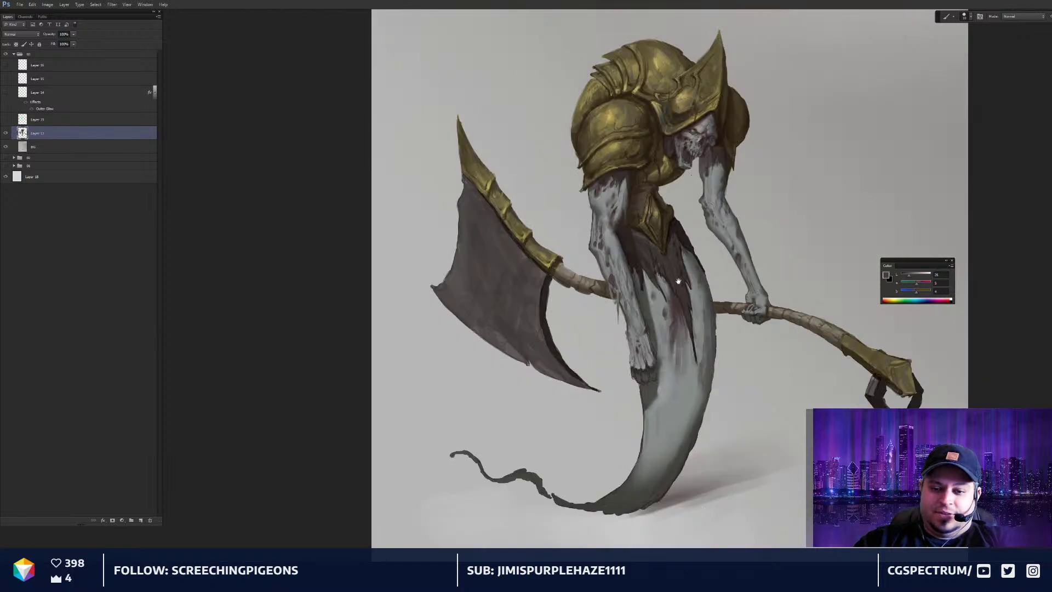
drag(679, 283, 667, 294)
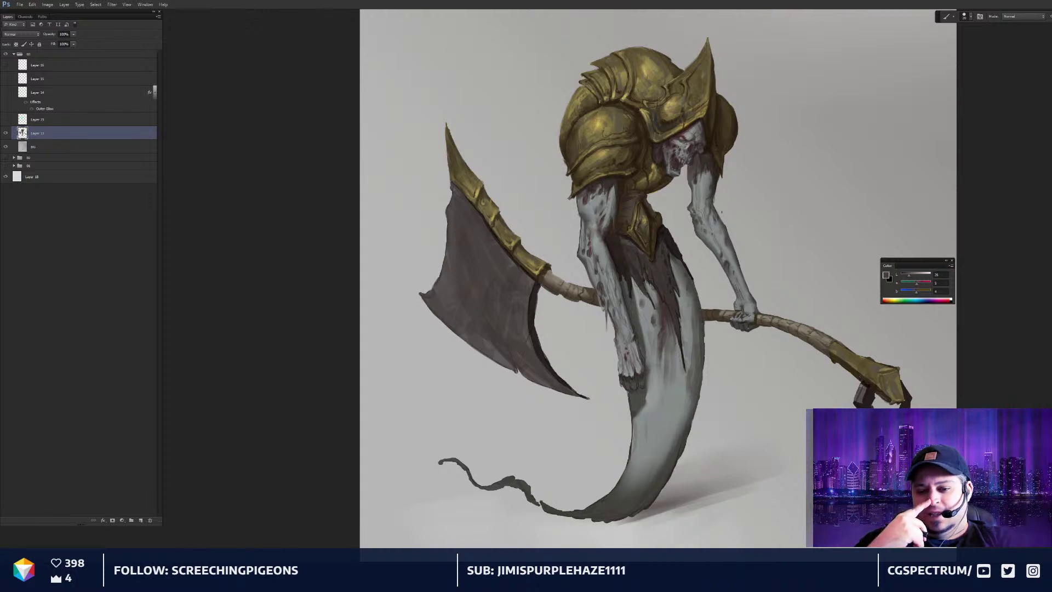
drag(677, 304, 662, 306)
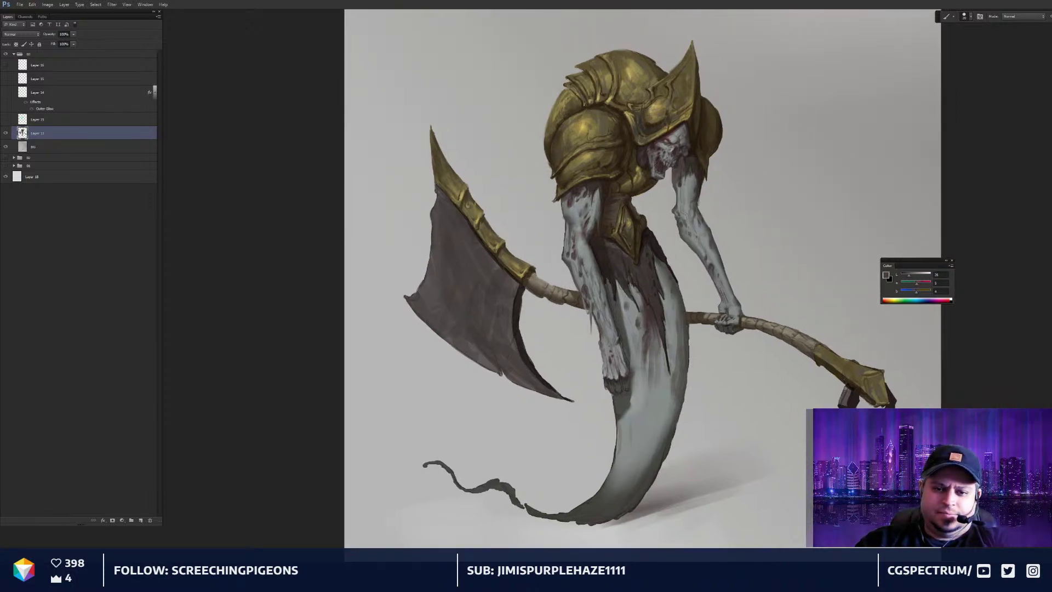
alt+click(630, 76)
alt+click(632, 76)
drag(756, 290, 581, 233)
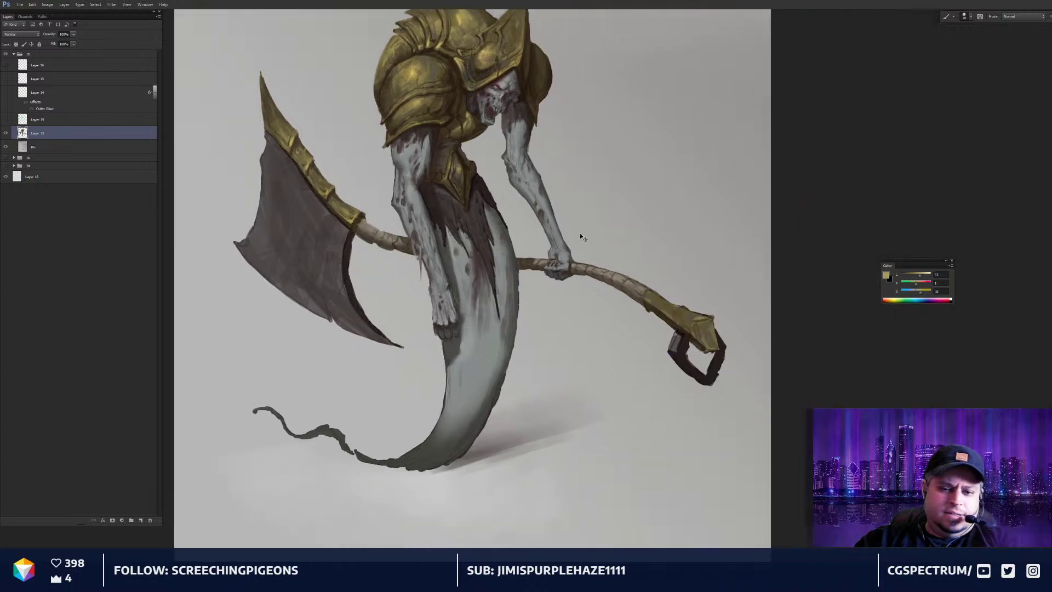
key(ctrl+plus)
key(ctrl+plus)
key(ctrl+plus)
drag(660, 241, 628, 173)
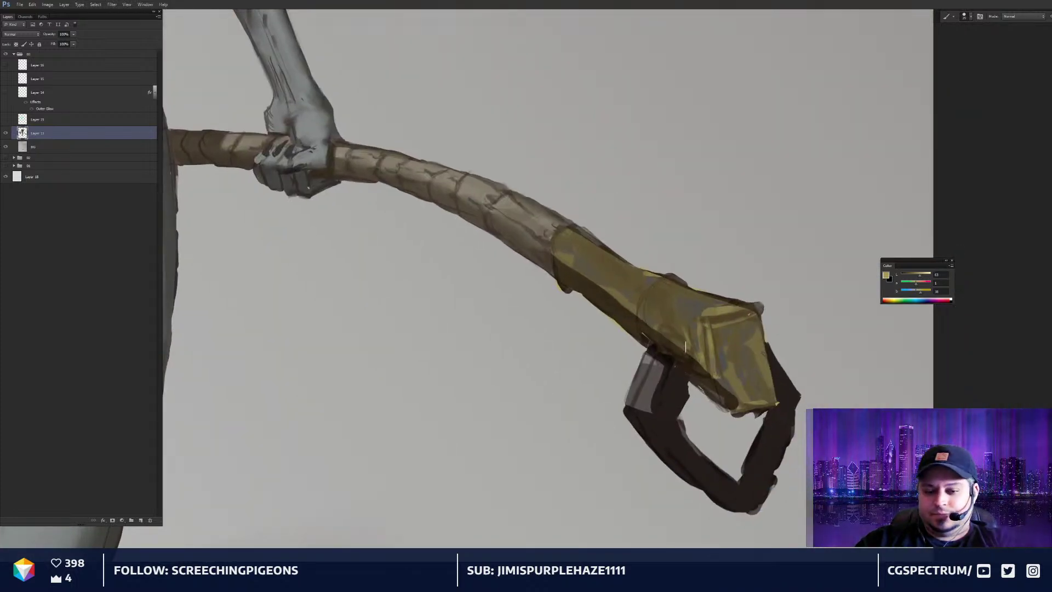
key(bracketright)
key(bracketright)
mouse_move(669, 341)
mouse_down()
mouse_move(685, 352)
mouse_move(678, 312)
mouse_up()
mouse_move(672, 319)
mouse_down()
mouse_move(653, 300)
mouse_move(699, 321)
mouse_up()
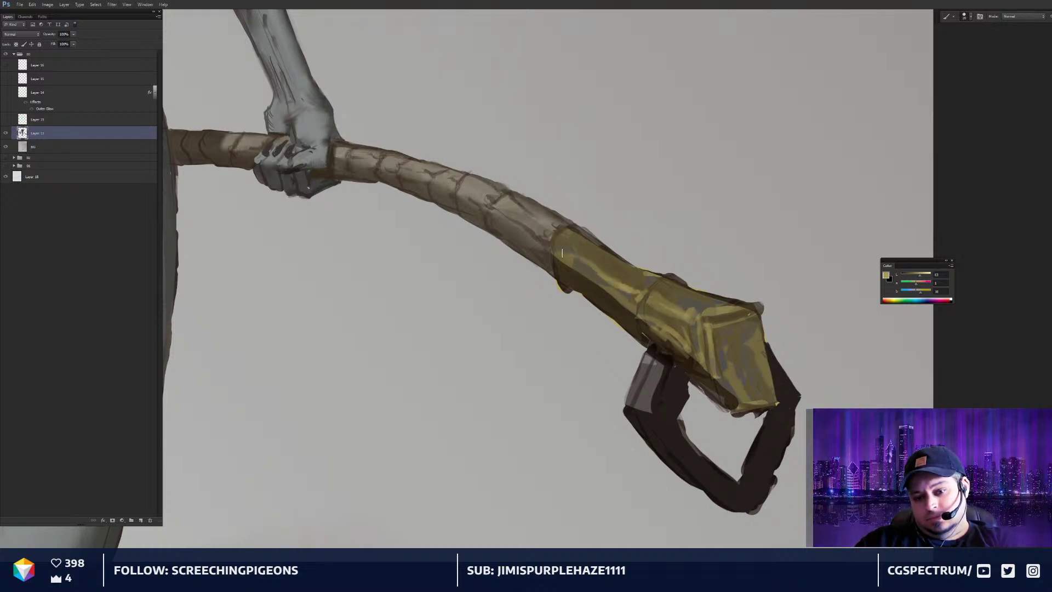
Sample dark and mid golds from the shaft's end cap and fill its end facet and lower edge with a larger brush
drag(680, 318, 665, 291)
alt+click(687, 350)
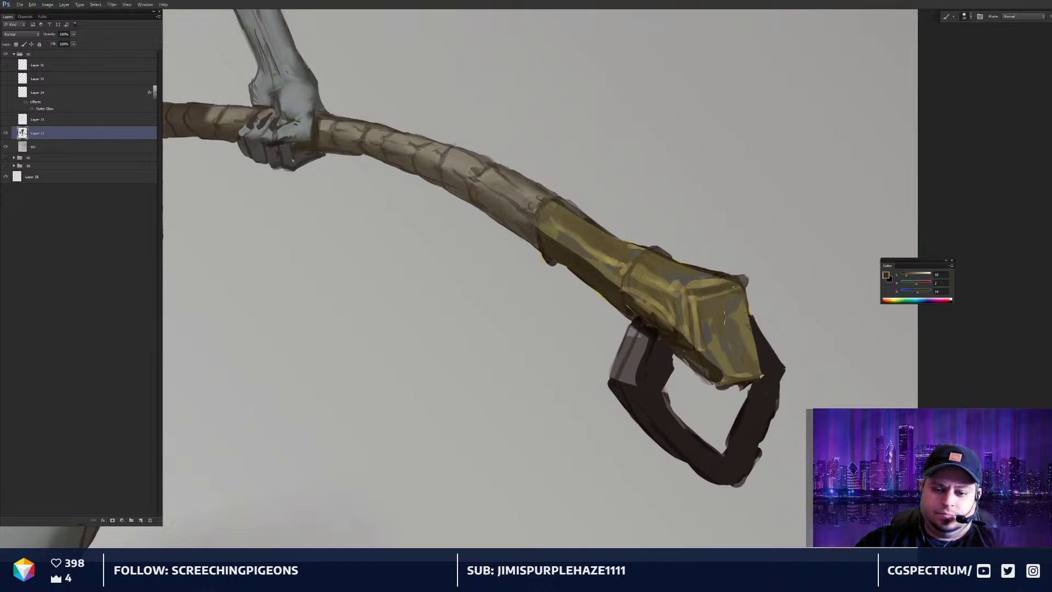
key(bracketright)
key(bracketright)
mouse_move(738, 300)
mouse_down()
mouse_move(704, 305)
mouse_move(718, 362)
mouse_move(720, 337)
mouse_move(745, 375)
mouse_move(712, 374)
mouse_move(736, 361)
mouse_up()
alt+click(731, 304)
key(bracketright)
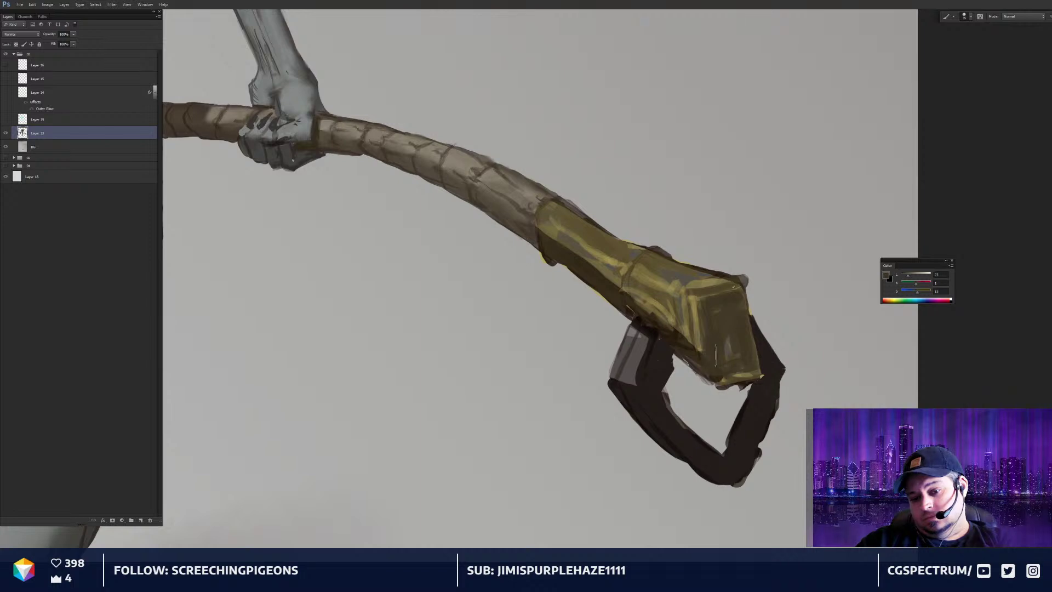
alt+click(703, 352)
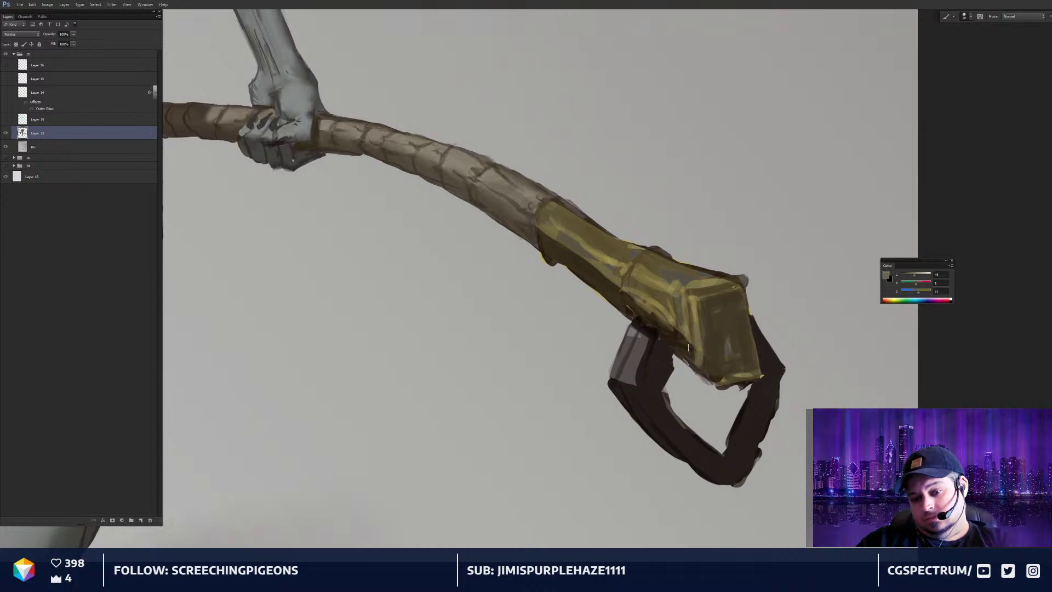
drag(685, 343, 675, 329)
Smudge the shading along the underside of the gold end cap, and sample a near-black from its lower edge with the brush
key(r)
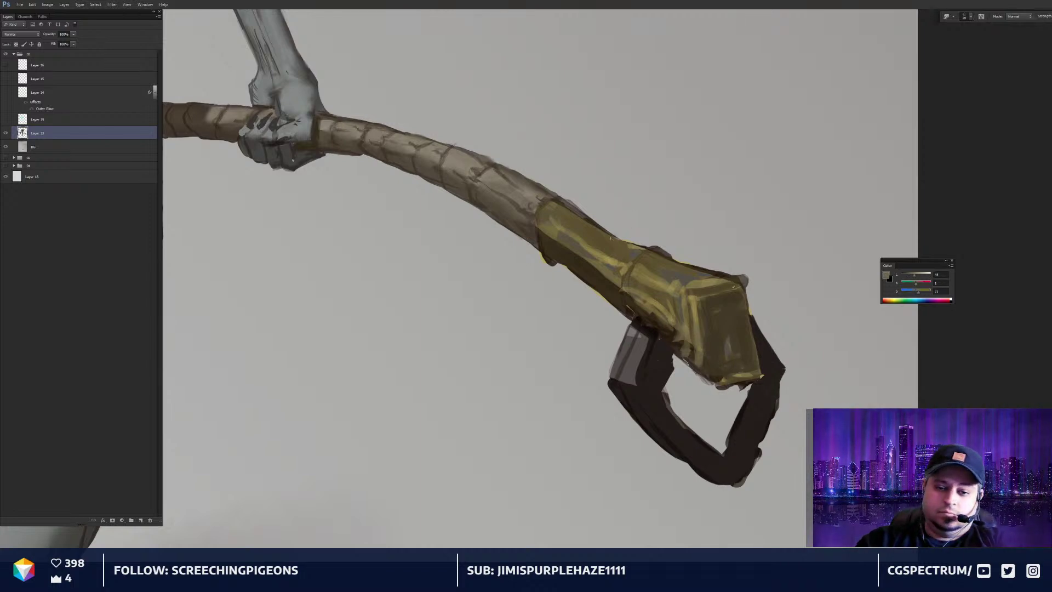
key(bracketright)
drag(543, 231, 550, 245)
drag(549, 238, 573, 264)
drag(572, 253, 606, 284)
drag(607, 280, 662, 330)
mouse_move(662, 320)
mouse_down()
mouse_move(681, 346)
mouse_move(624, 287)
mouse_up()
key(bracketleft)
key(b)
alt+click(653, 321)
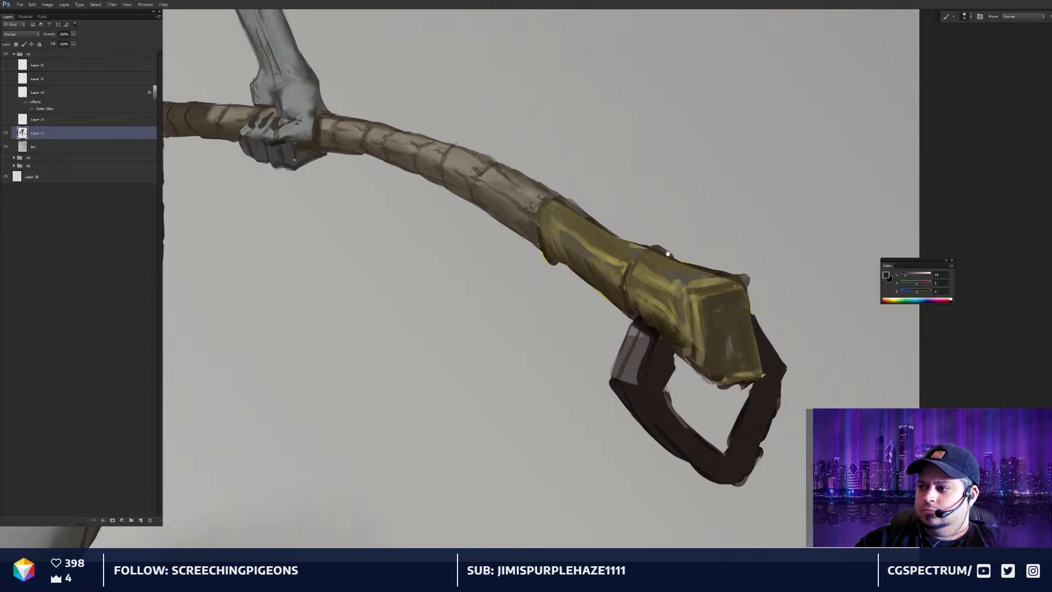
drag(667, 253, 676, 255)
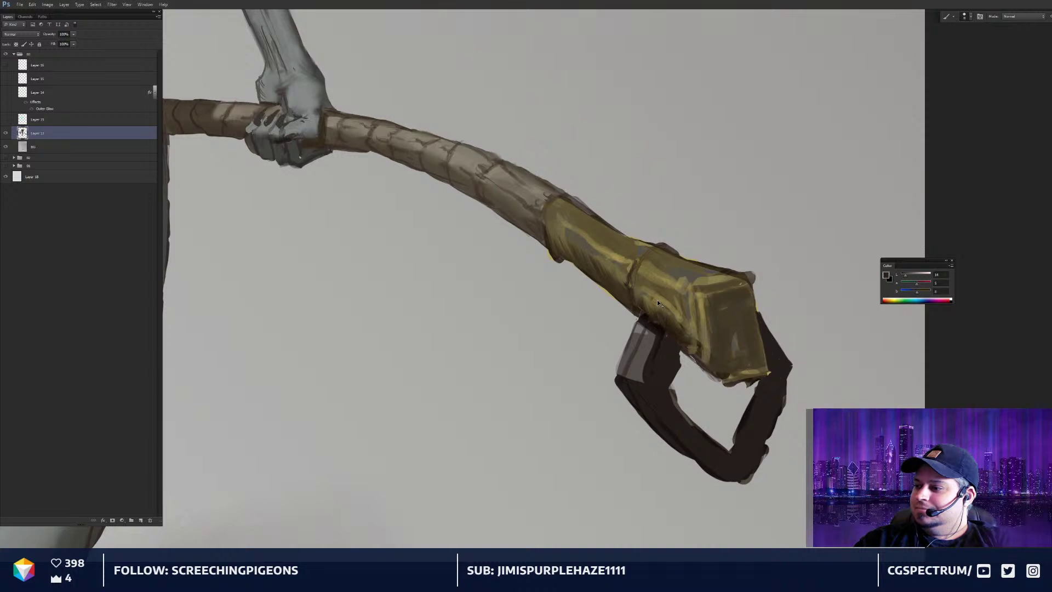
Examine the whole figure and its weapon at full-canvas view
key(ctrl+0)
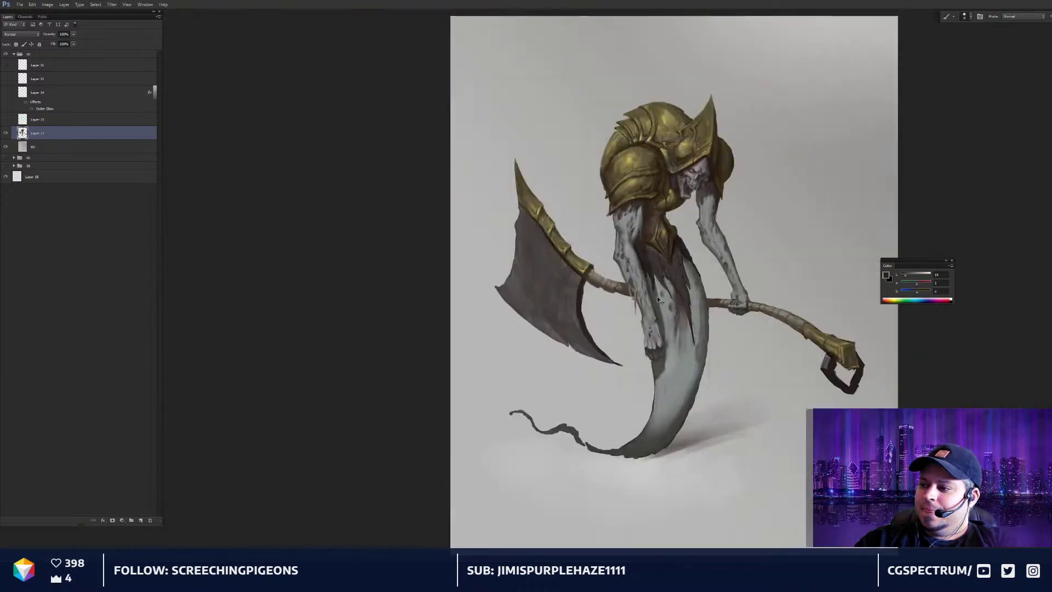
drag(680, 307, 660, 289)
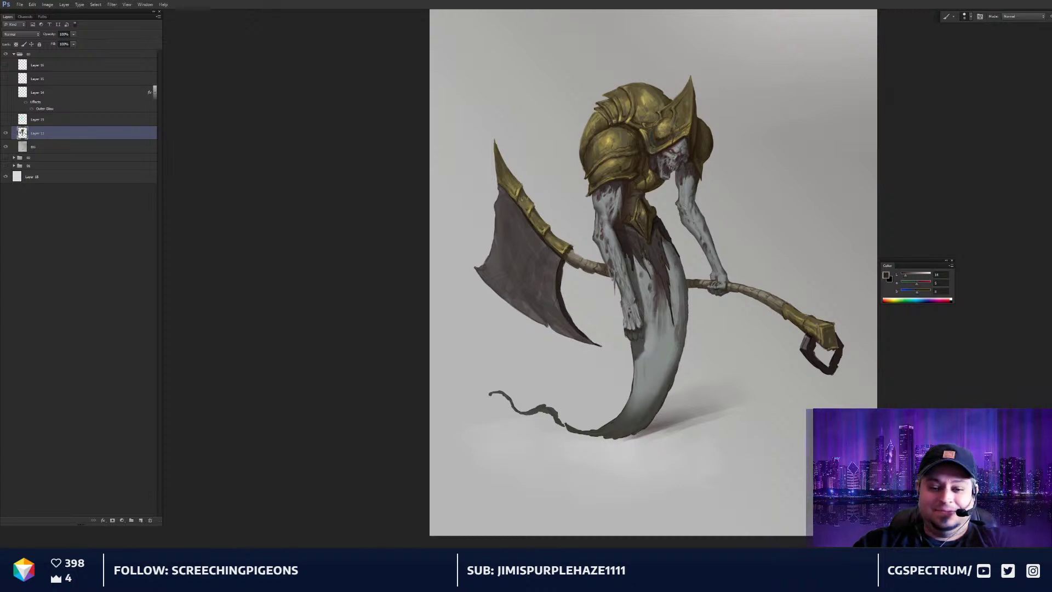
drag(570, 217, 568, 219)
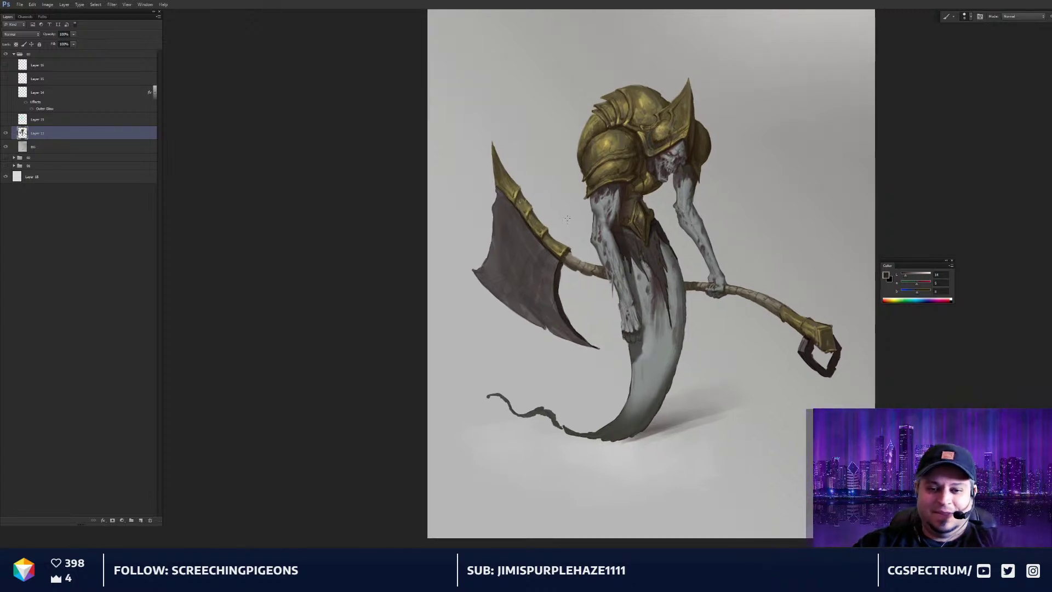
drag(665, 268, 682, 294)
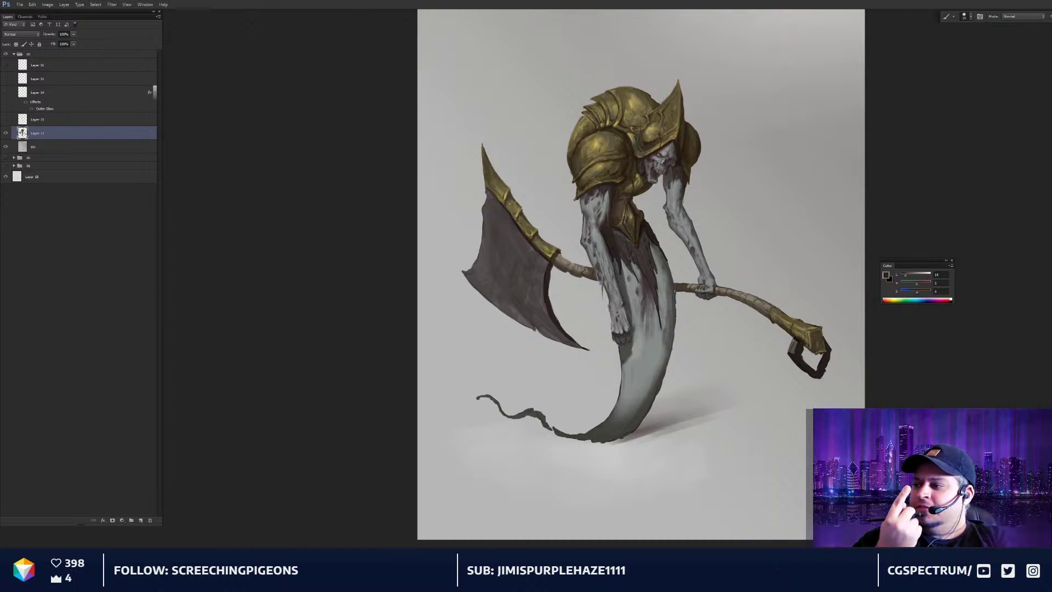
drag(561, 267, 561, 274)
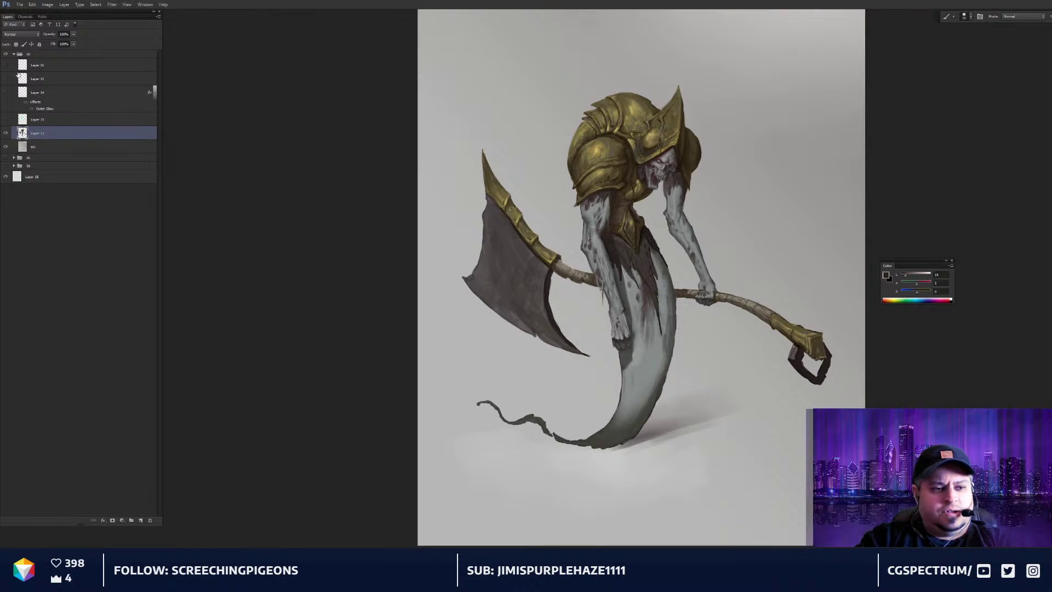
Collapse and hide the rendered painting's layer group and show the sketch group to review the line drawing and thumbnails
click(14, 53)
click(5, 53)
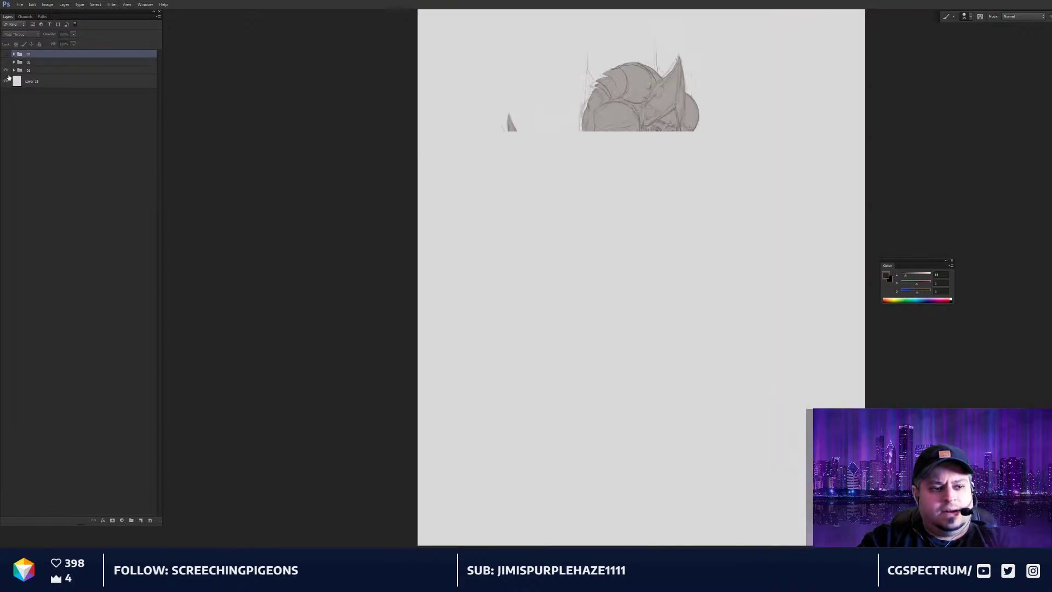
drag(452, 292, 448, 292)
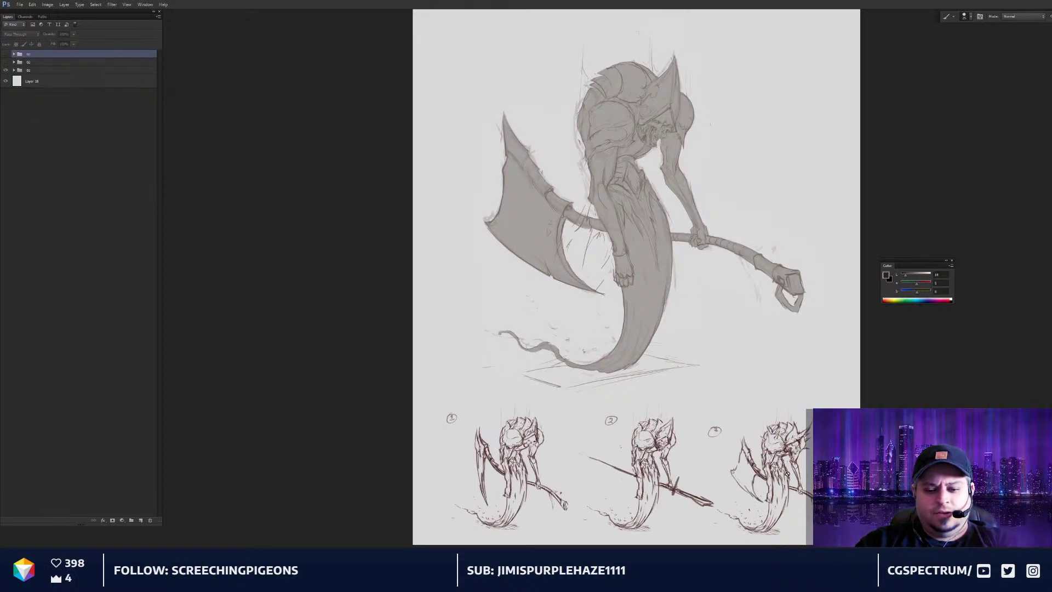
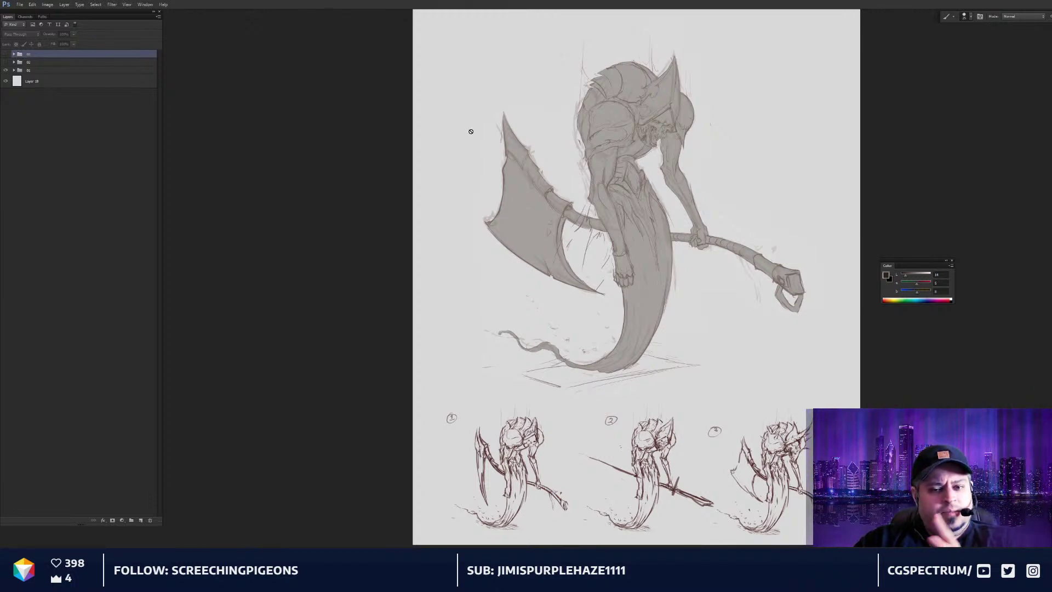
Swap the sketch group for the greyscale group and reveal its colour and shadow layers one by one up to Layer 7
click(6, 70)
click(5, 62)
click(14, 62)
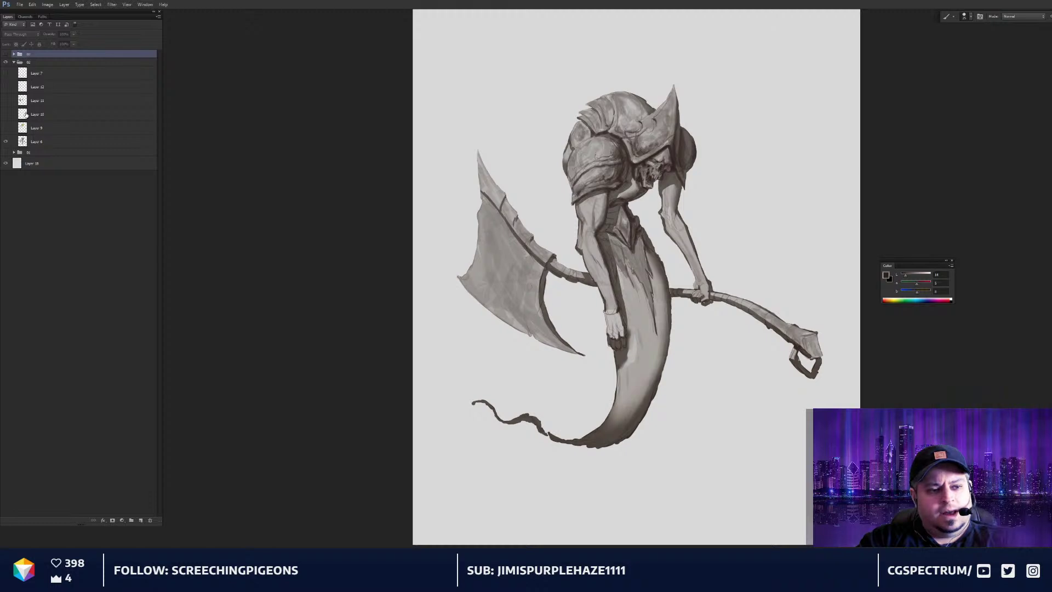
click(8, 133)
click(11, 133)
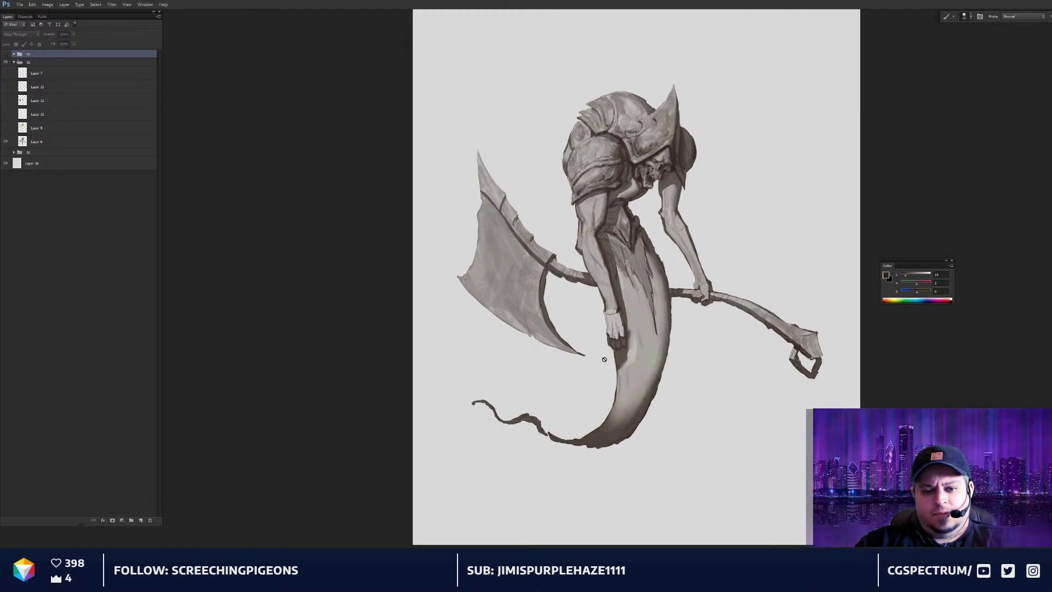
click(5, 128)
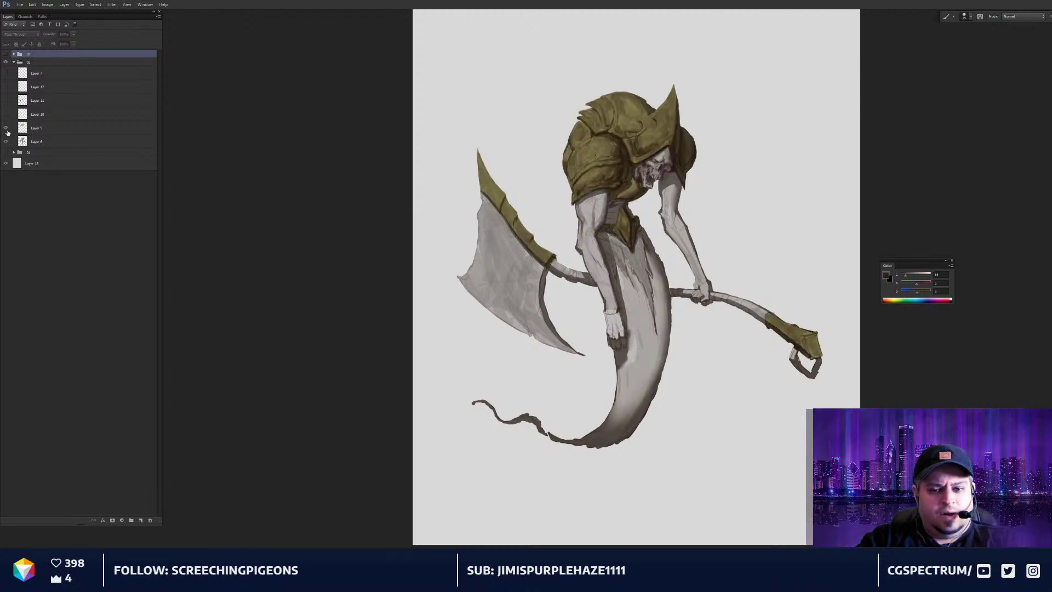
click(6, 114)
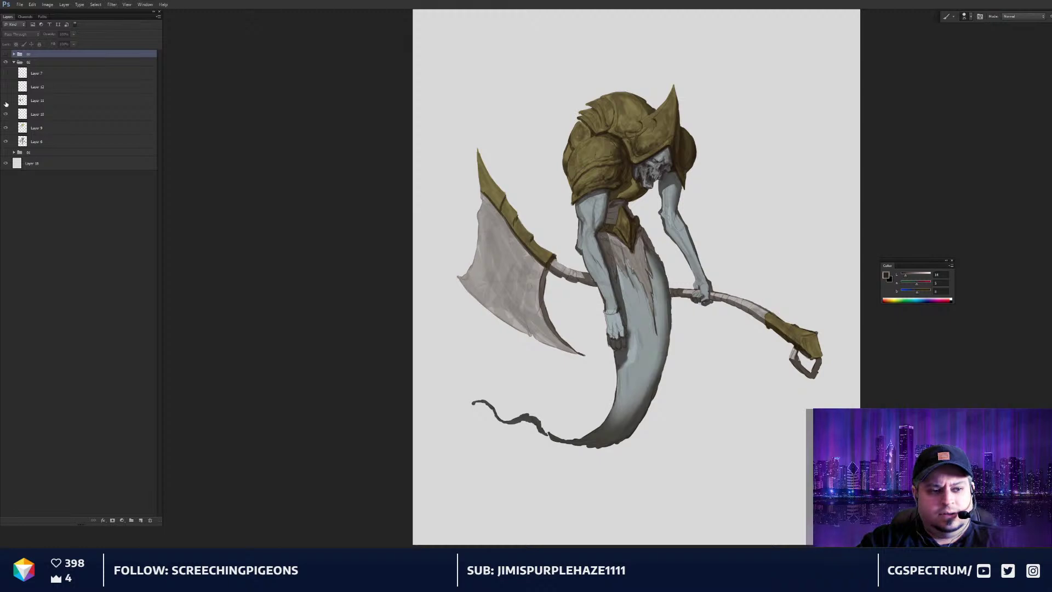
click(5, 102)
click(6, 86)
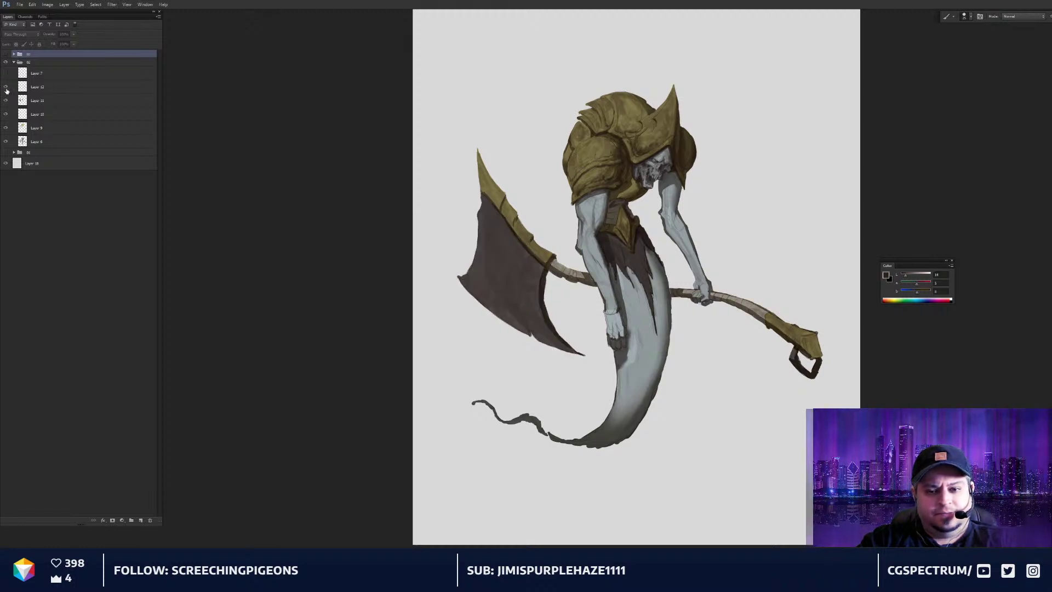
click(5, 73)
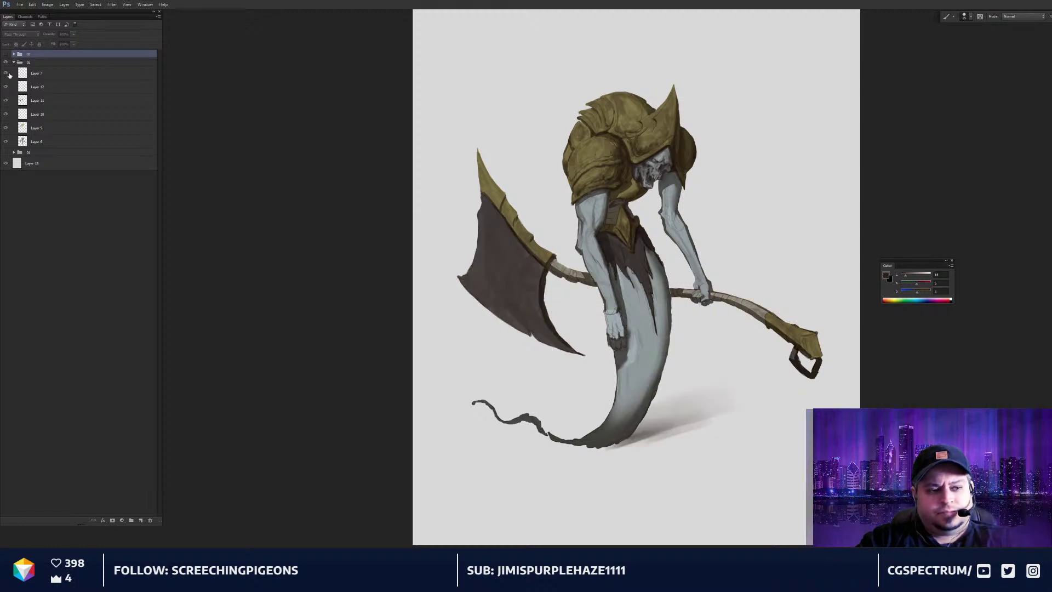
Collapse the earlier colour group, show and expand the rendered painting's group, and select its figure layer
click(14, 62)
click(5, 54)
click(14, 54)
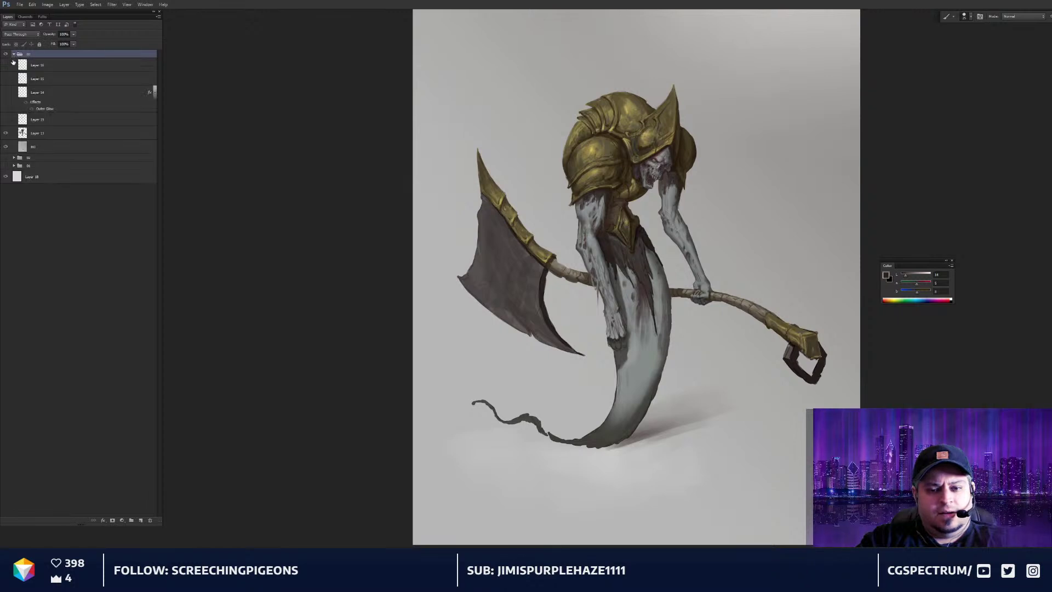
click(31, 133)
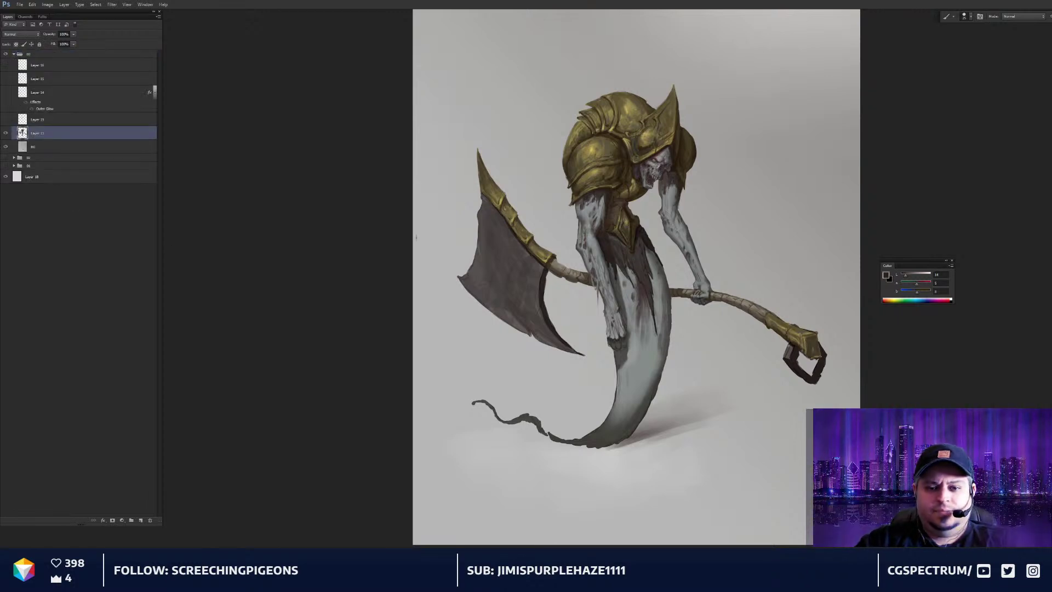
Examine the creature's torso, arms, torn waist cloth and axe up close, then compare them with the whole figure
key(ctrl+plus)
key(ctrl+plus)
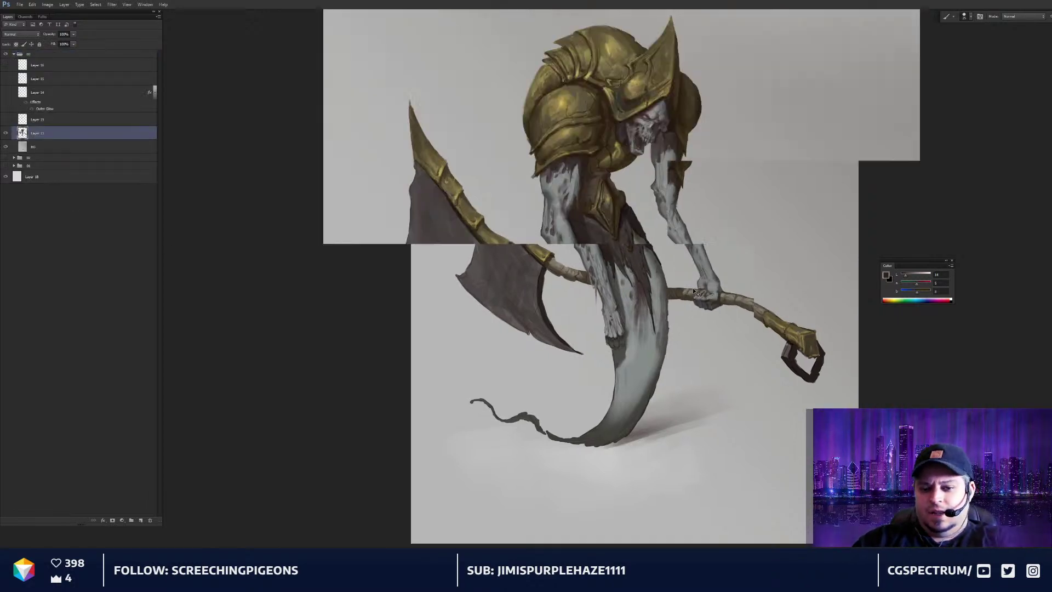
drag(653, 323, 664, 318)
scroll(654, 312, up, 2)
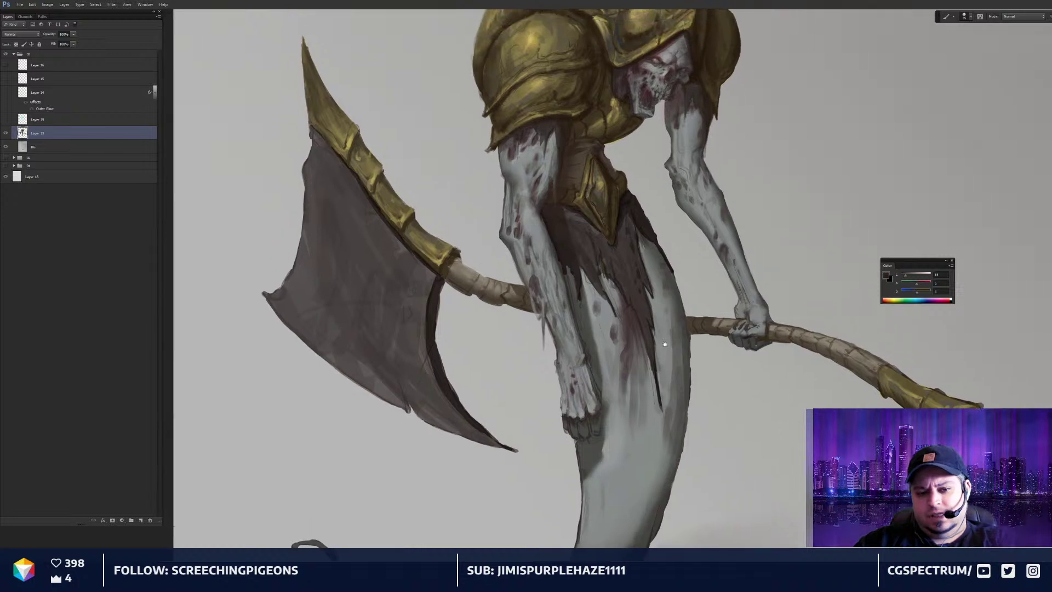
scroll(680, 292, up, 1)
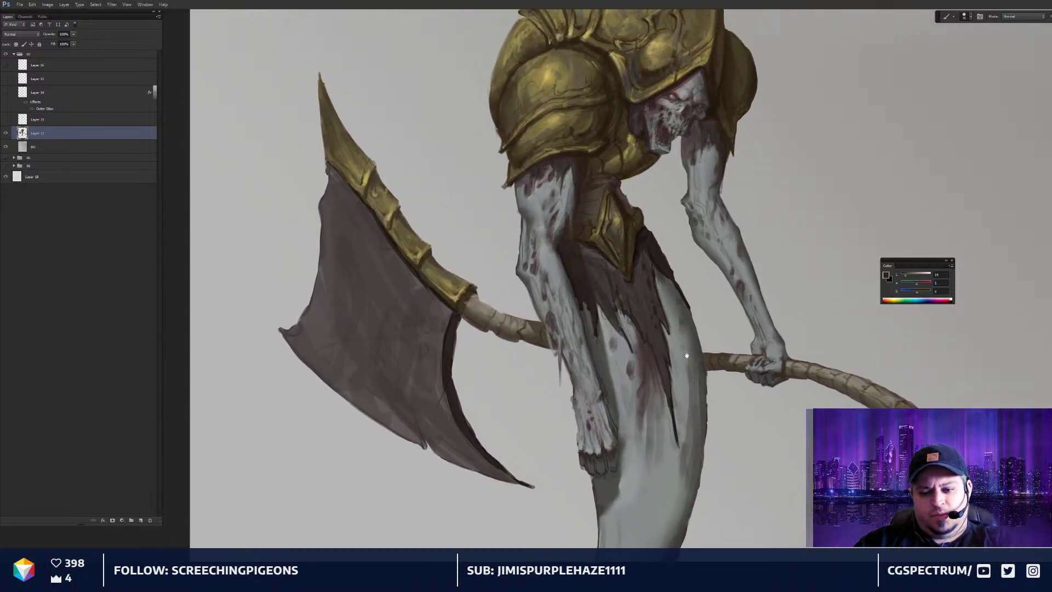
scroll(626, 290, up, 1)
key(ctrl+0)
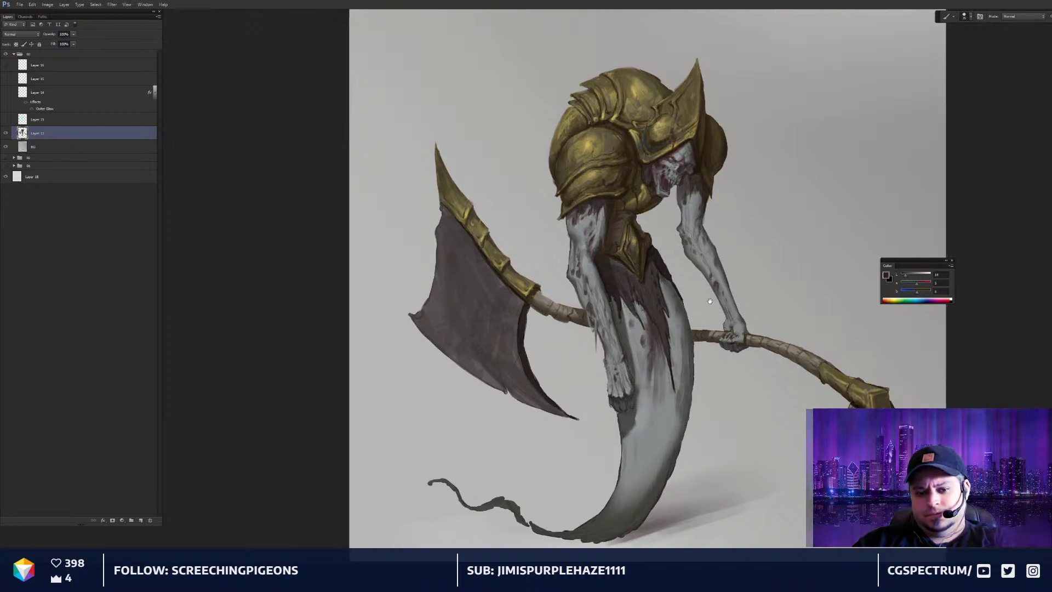
Place the colour picker beside the waist and tint the torn cloth under the gold plate with muted olive and blue strokes
key(ctrl+plus)
scroll(681, 311, up, 3)
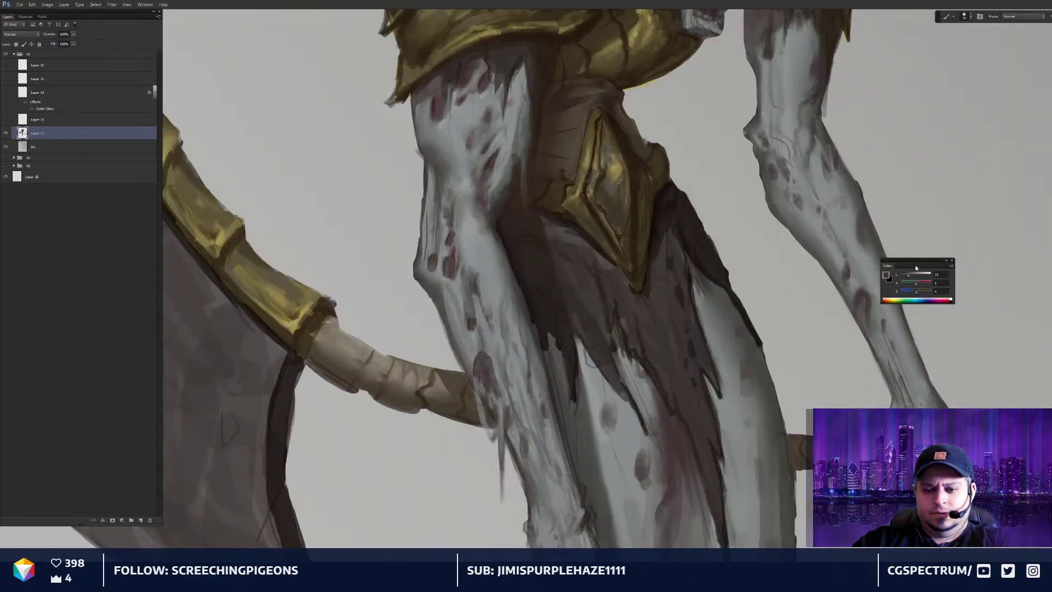
drag(910, 261, 773, 286)
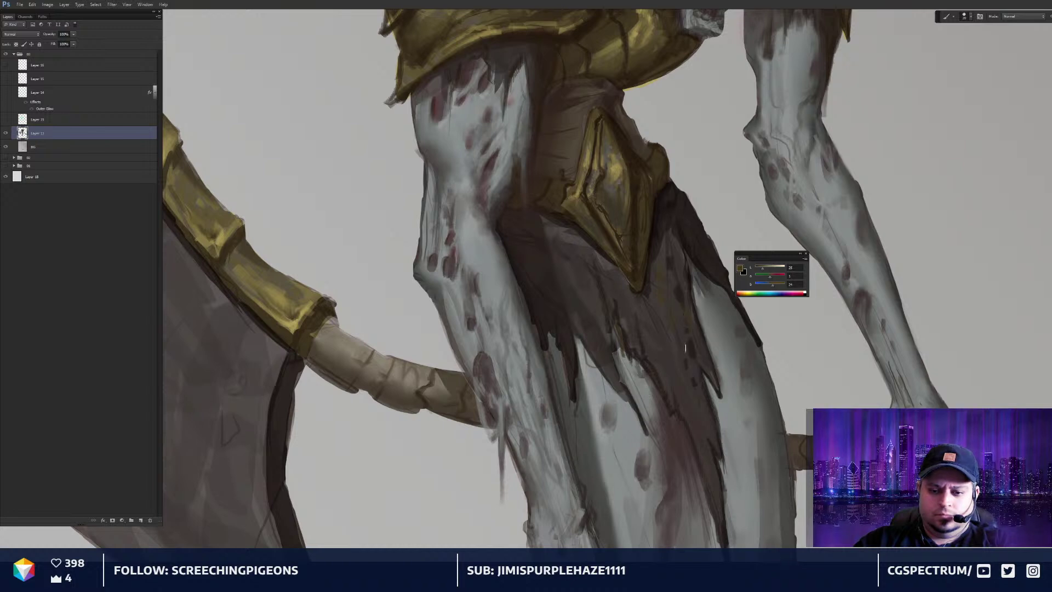
click(774, 294)
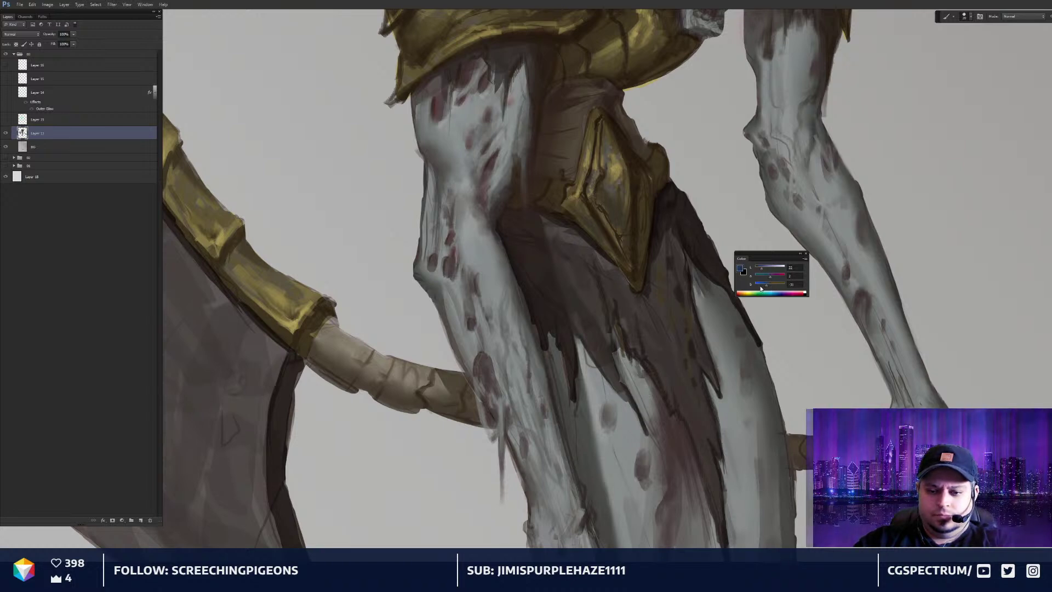
alt+click(616, 293)
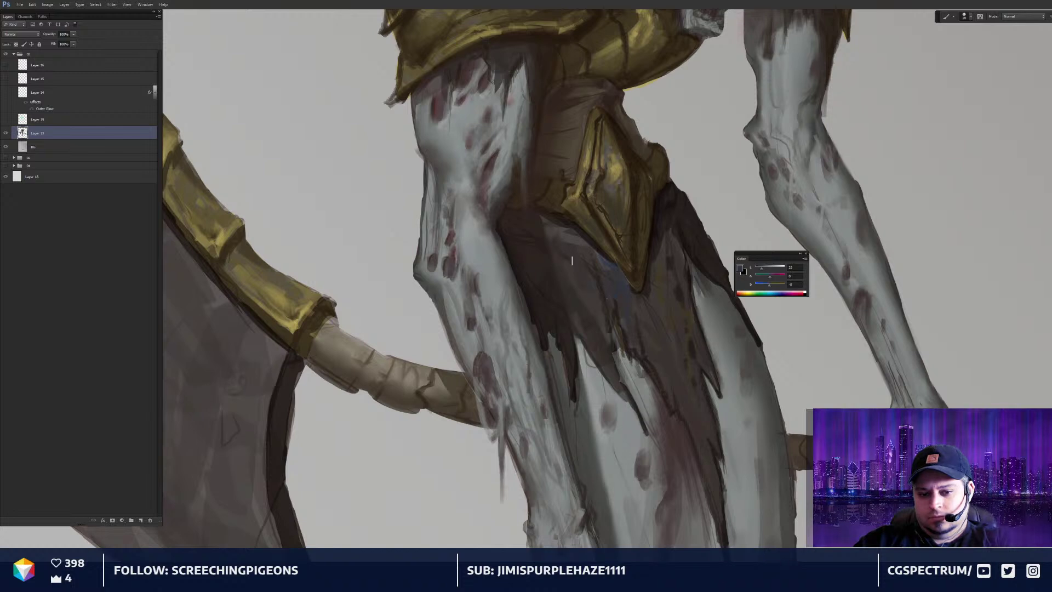
Sample nearby tones to refine the cloth's upper edge and darken the segment lines of the wrapped waist
drag(580, 265, 602, 305)
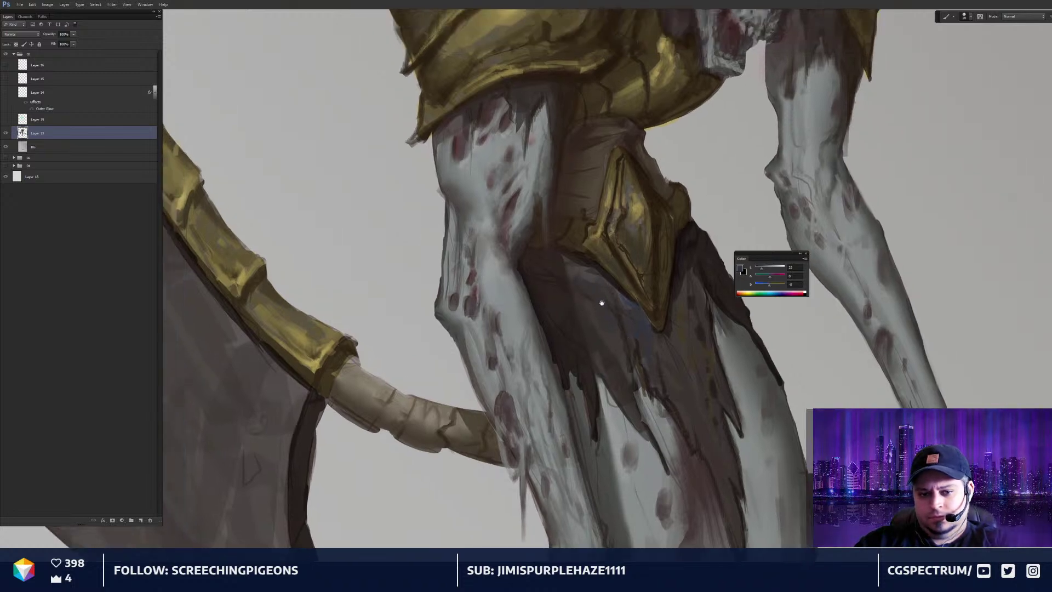
alt+click(573, 276)
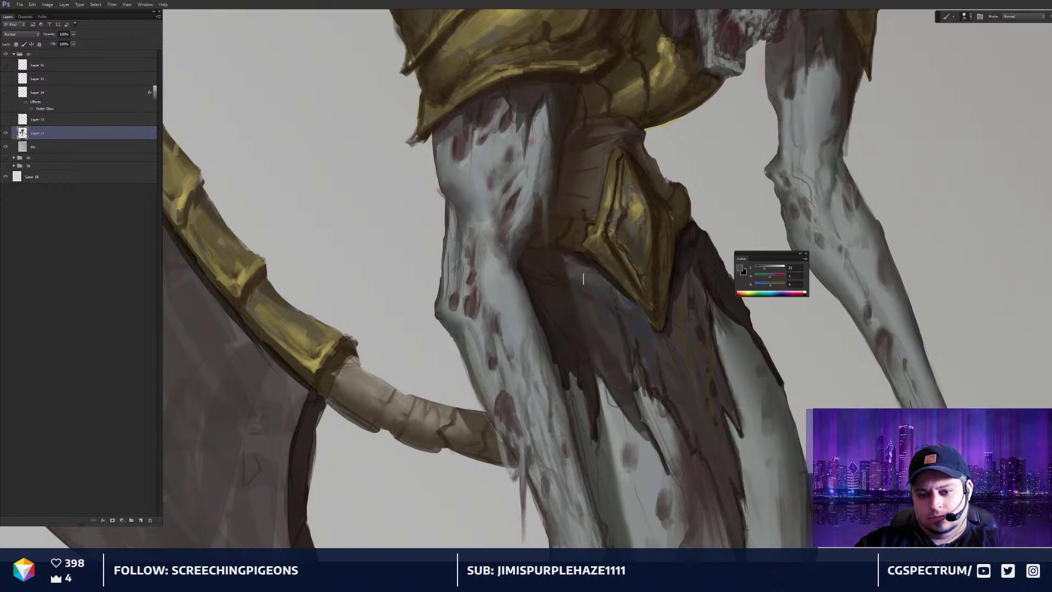
alt+click(687, 252)
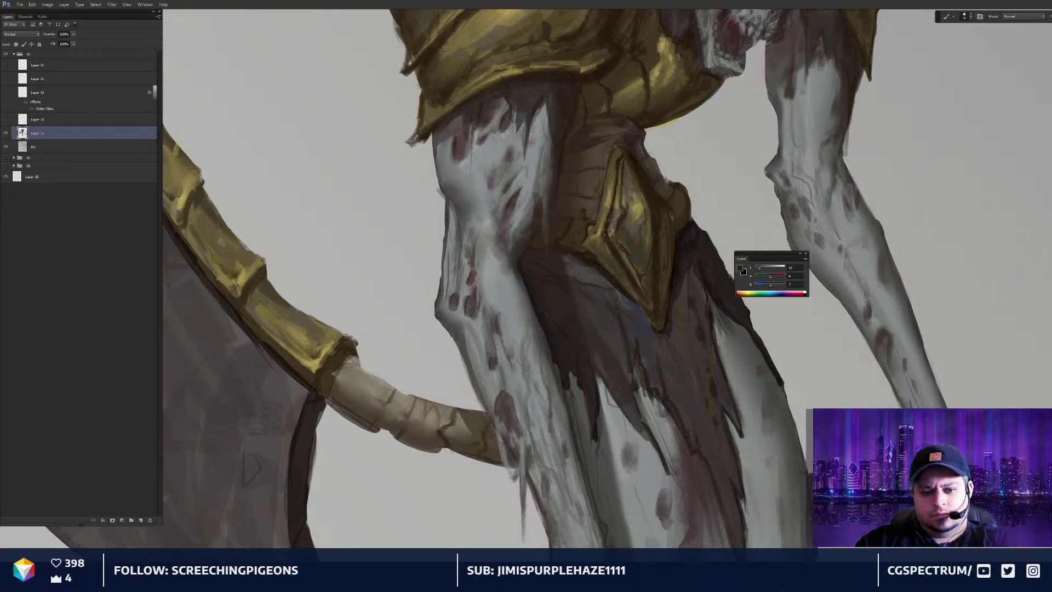
alt+click(610, 125)
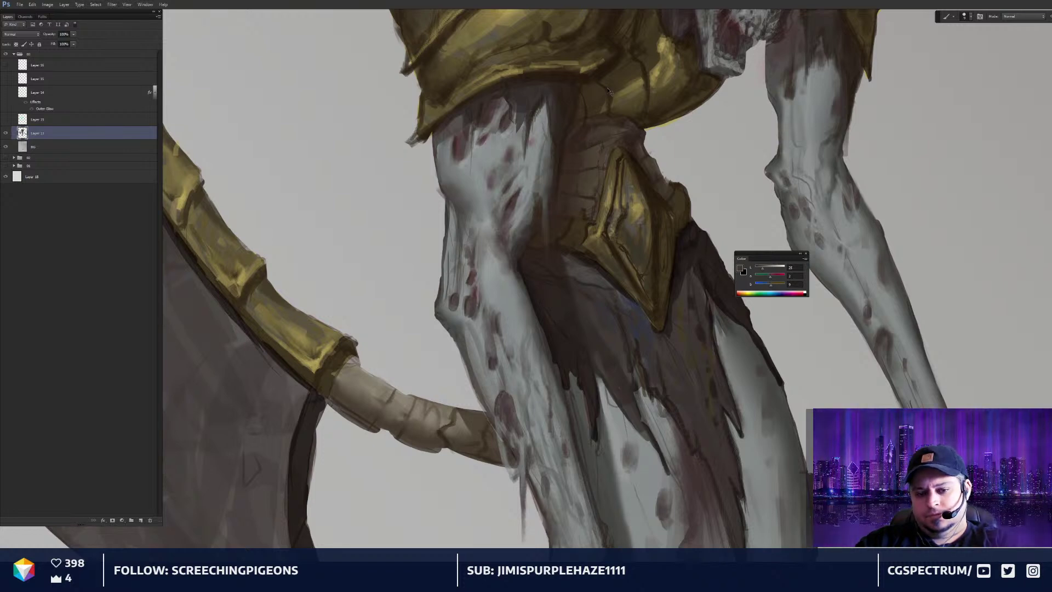
Examine the repainted waist and cloth in relation to the armour, skull face and axe at several magnifications
key(ctrl+minus)
key(ctrl+minus)
key(ctrl+plus)
drag(646, 257, 647, 264)
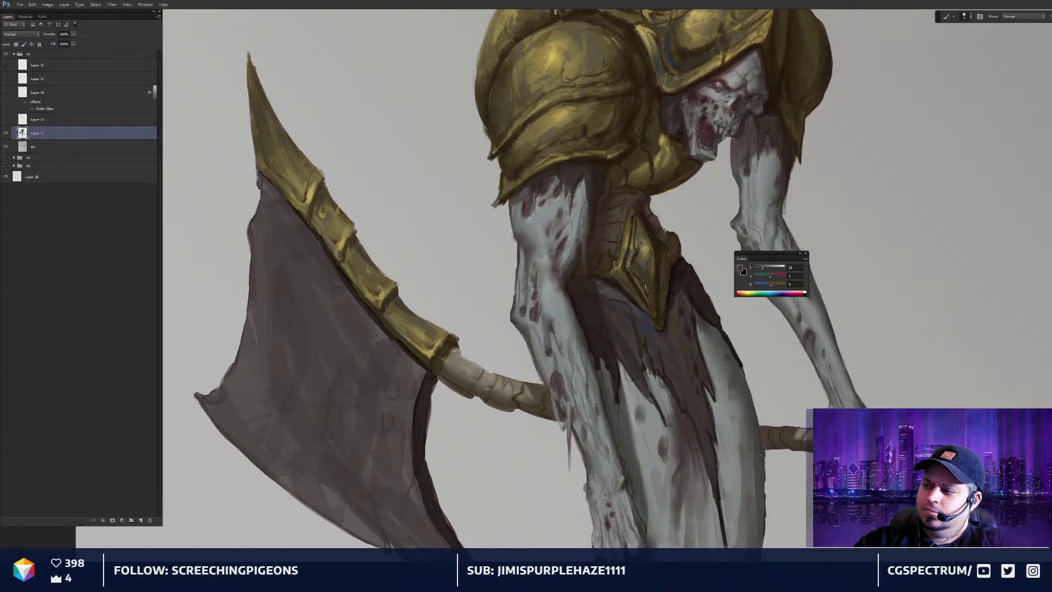
drag(640, 267, 626, 277)
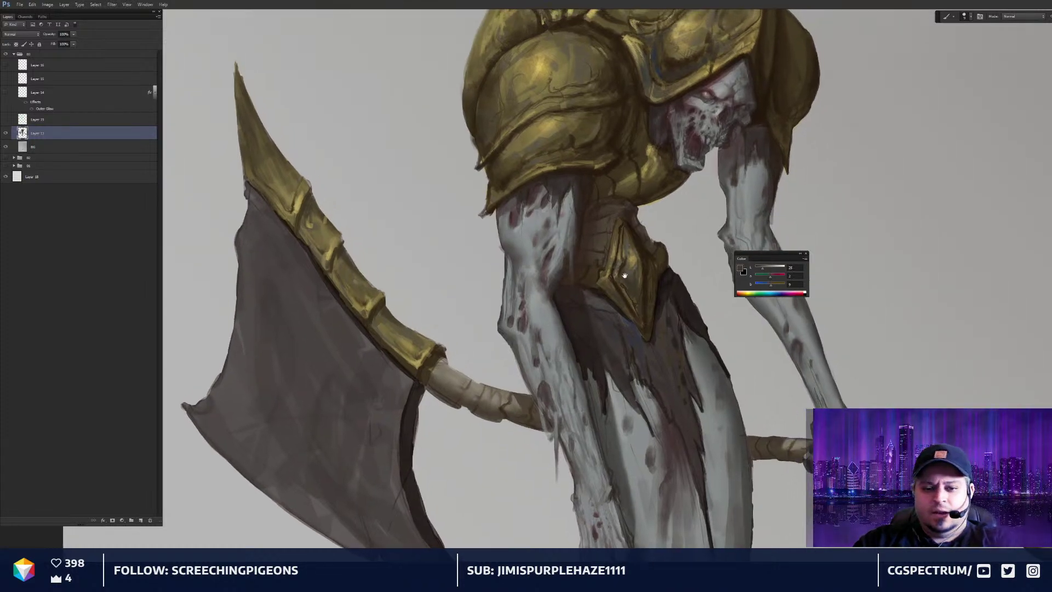
key(ctrl+plus)
drag(630, 236, 643, 308)
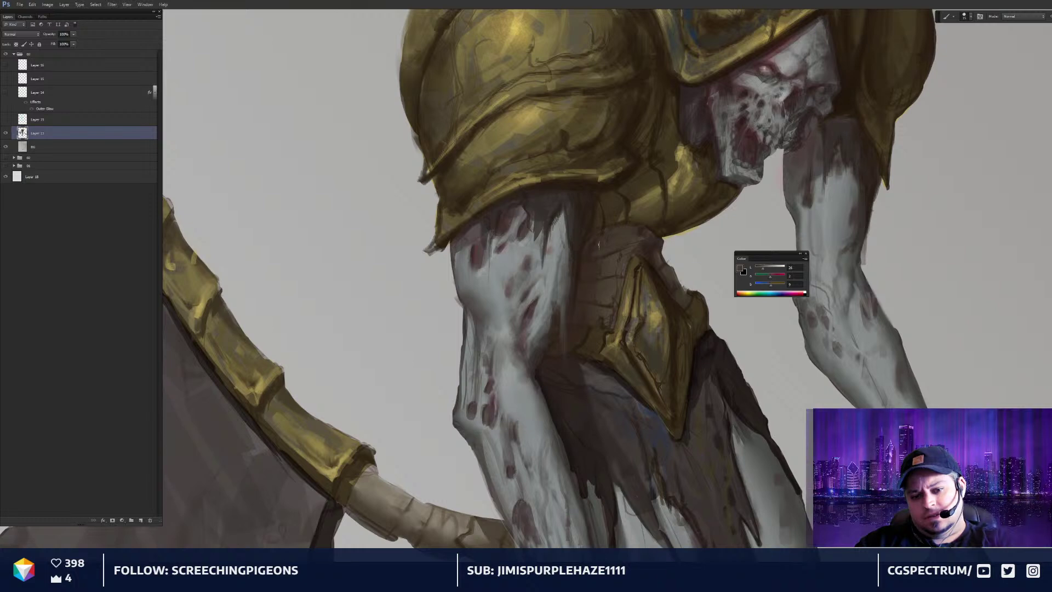
scroll(692, 294, down, 2)
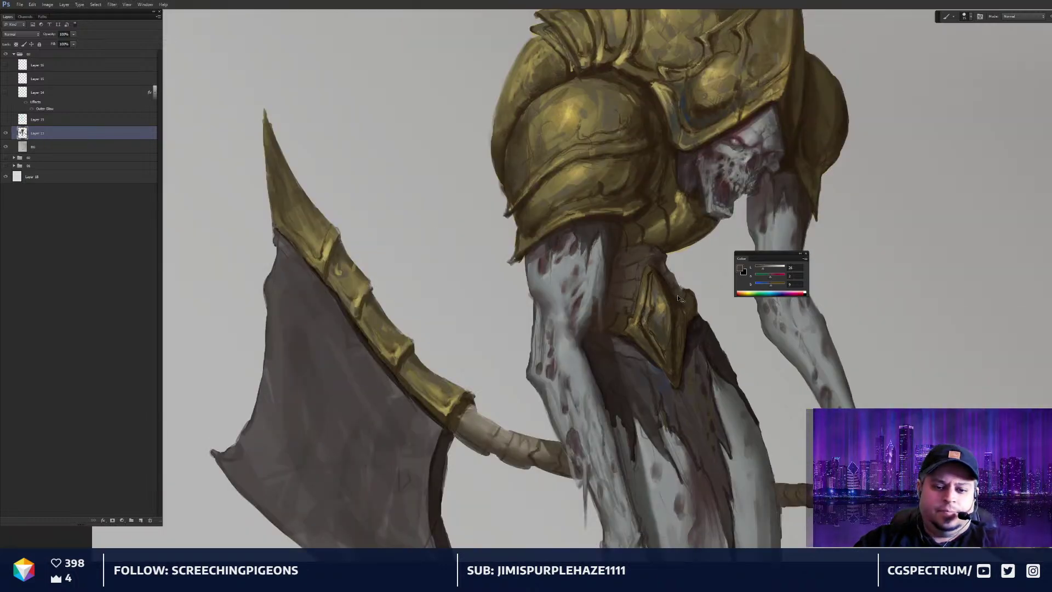
drag(655, 326, 628, 178)
scroll(628, 178, up, 2)
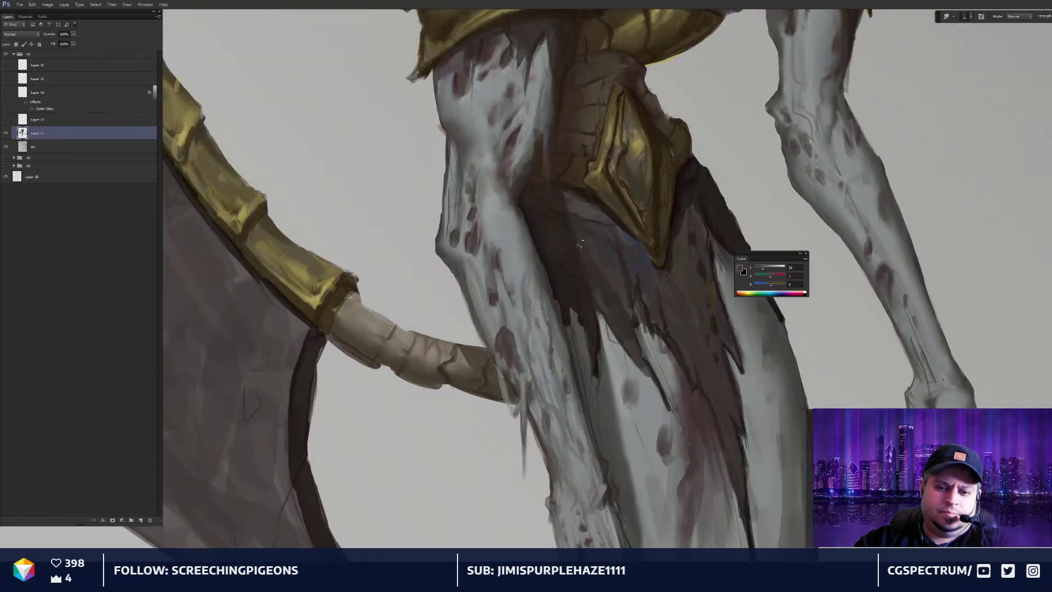
Blend the top of the torn cloth below the gold waist plate with the Smudge tool and return to the Brush
key(r)
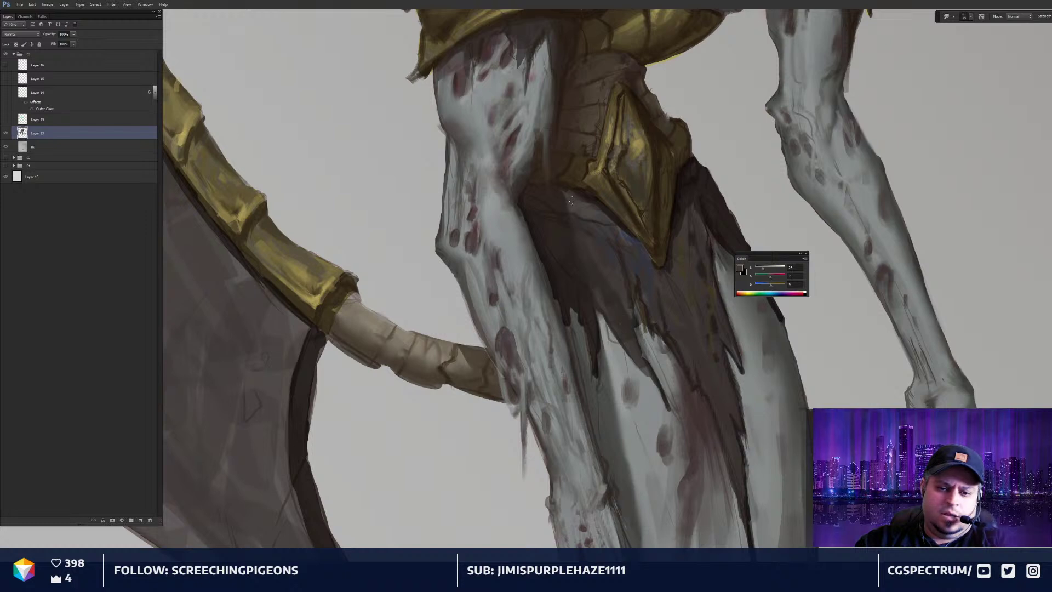
drag(609, 252, 652, 385)
key(b)
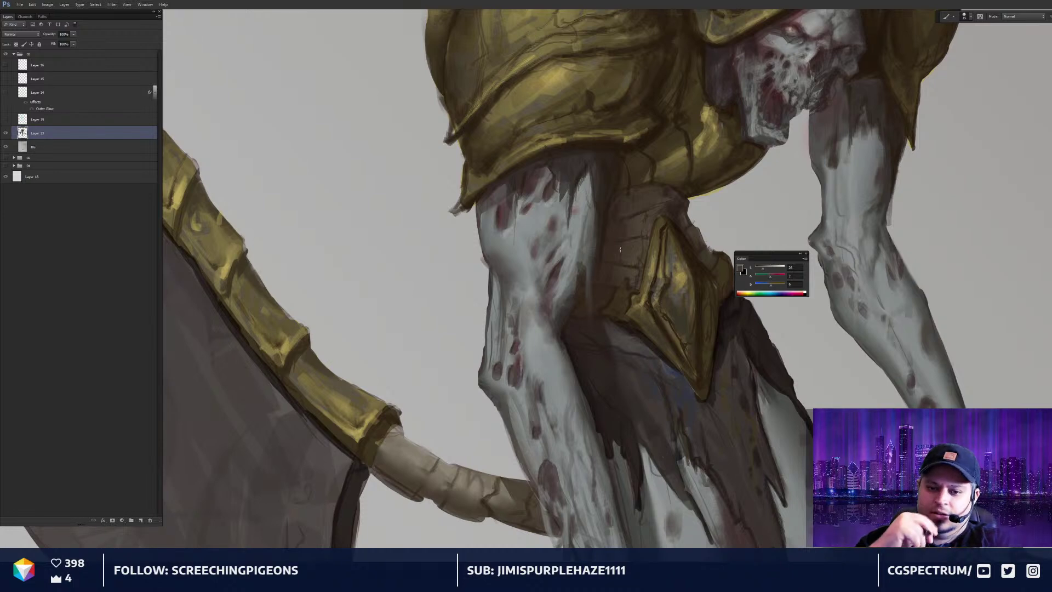
Sample a bright gold from the chest armour and touch up the gold plates, checking them against the figure
scroll(620, 249, down, 2)
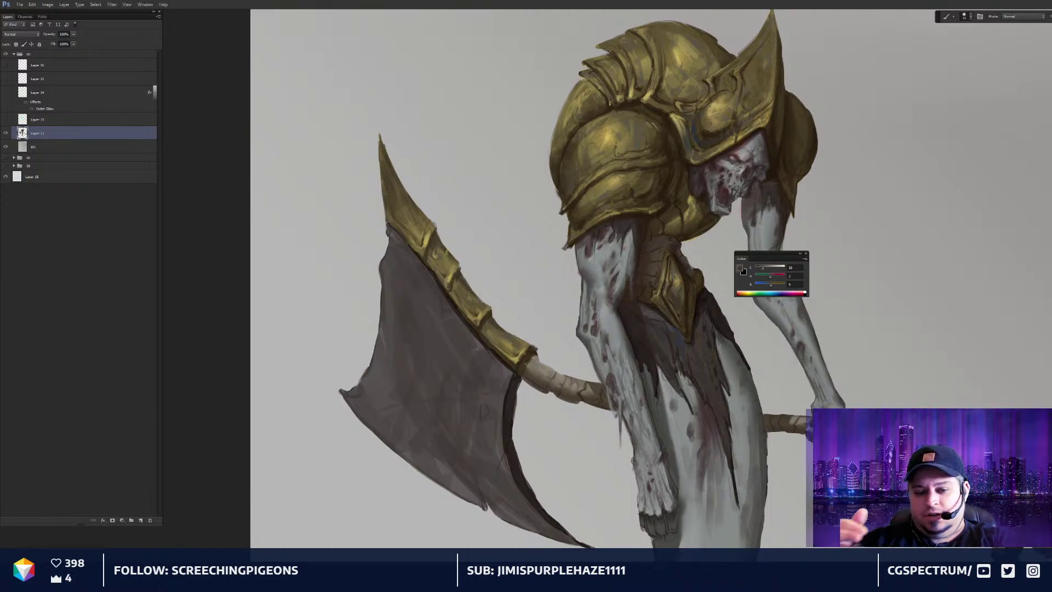
scroll(682, 217, up, 5)
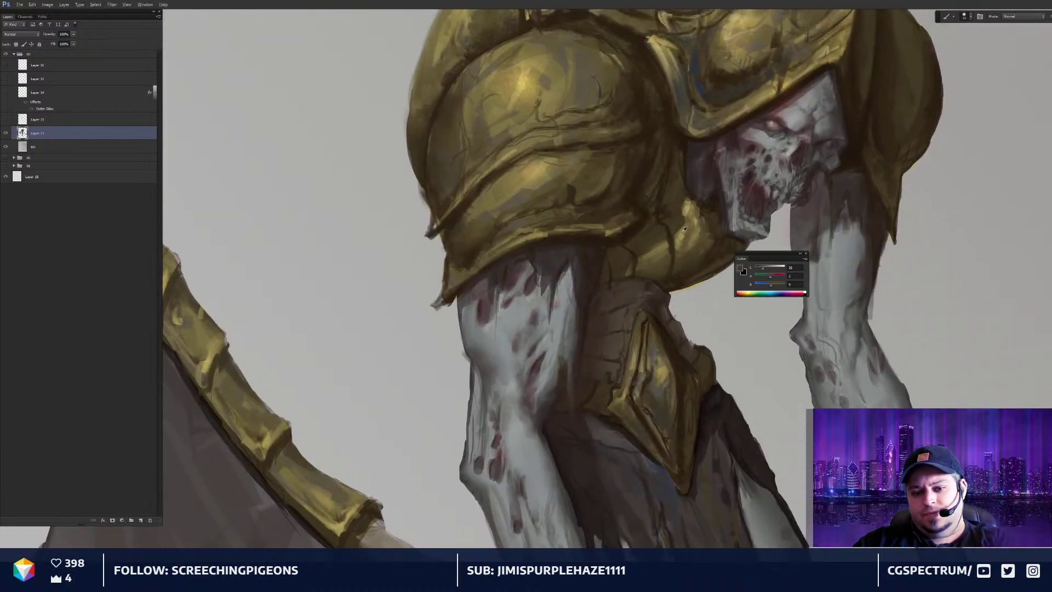
alt+click(684, 229)
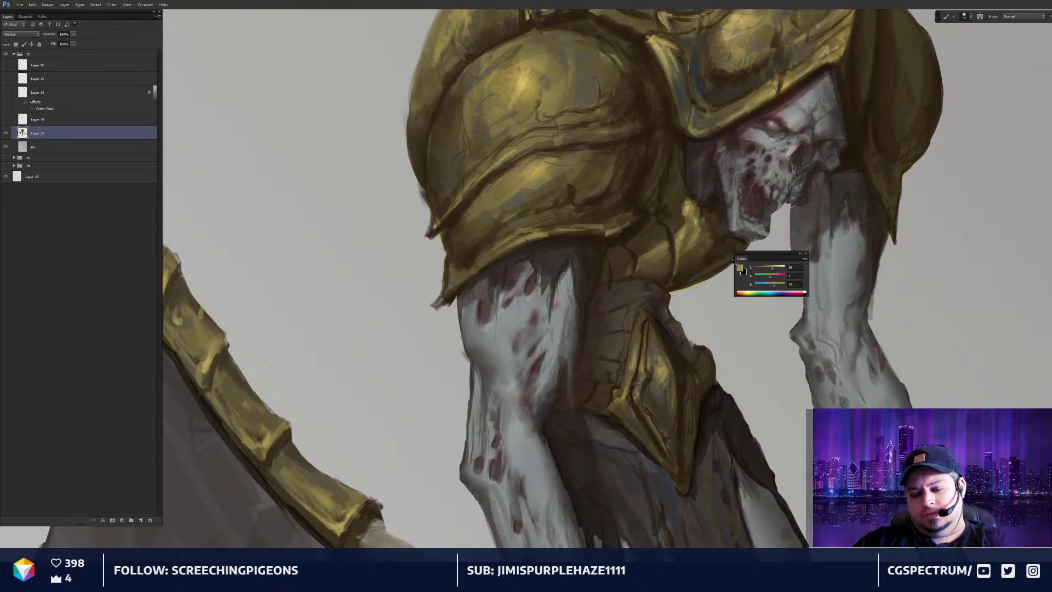
scroll(754, 307, down, 3)
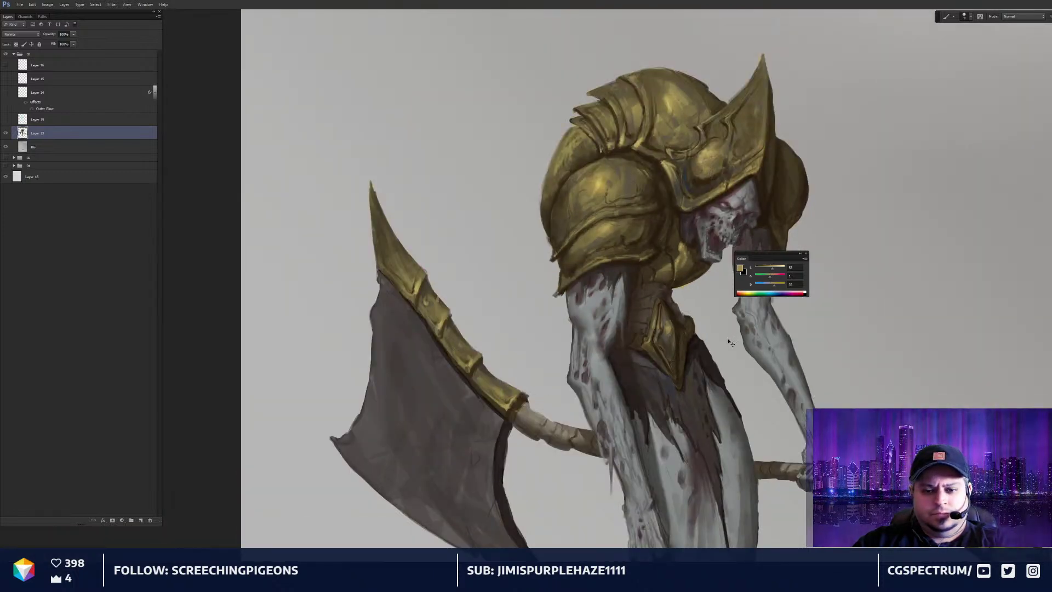
scroll(722, 336, down, 2)
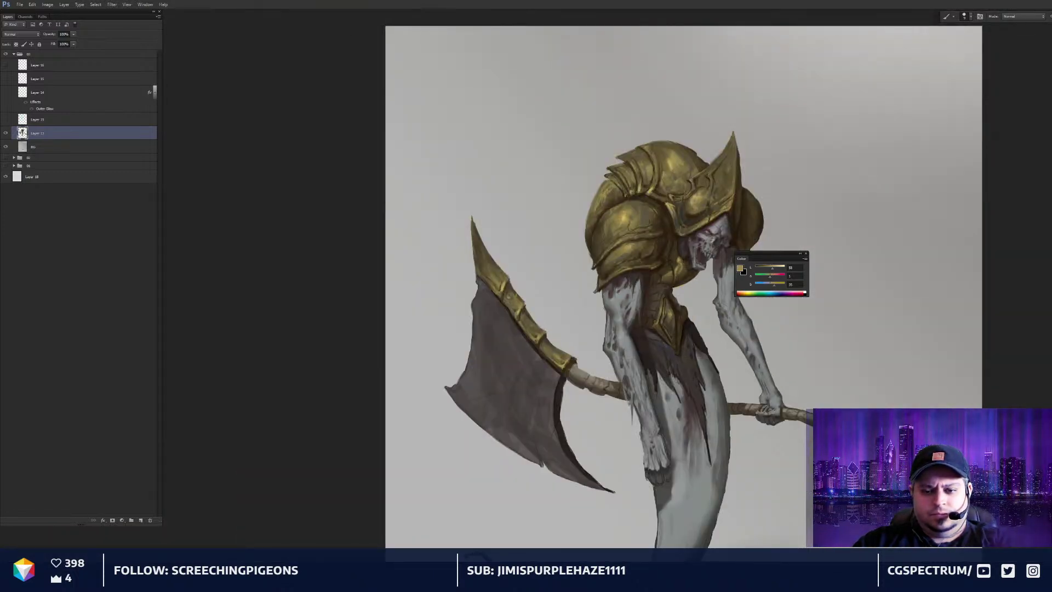
Move the colour picker clear of the figure and paint sampled dark greys into the torn cloth below the waist plate
drag(775, 253, 875, 232)
scroll(765, 307, up, 4)
drag(707, 382, 737, 247)
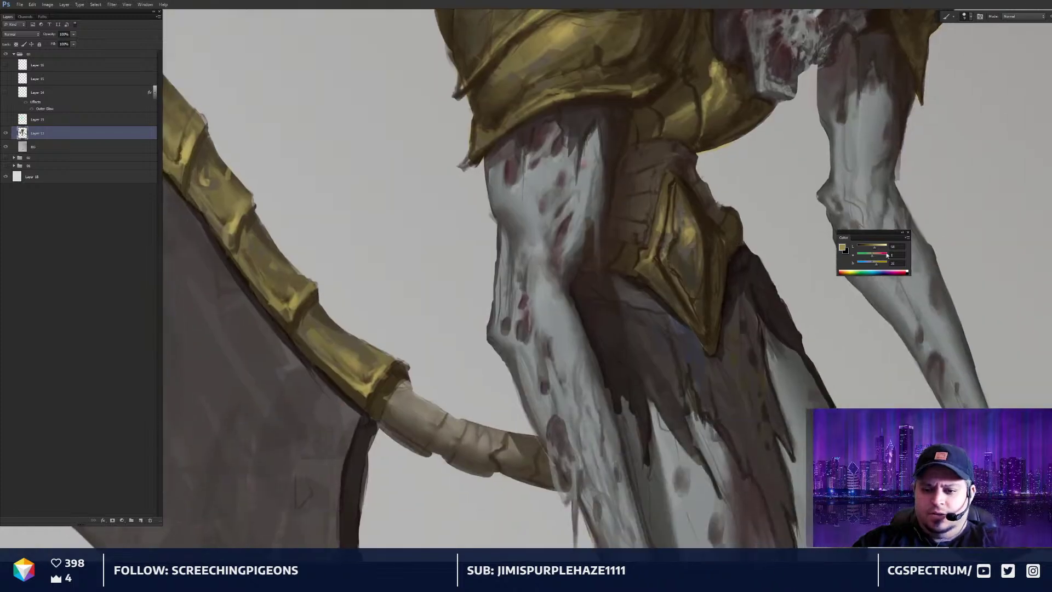
drag(892, 231, 850, 236)
drag(720, 405, 679, 323)
alt+click(660, 277)
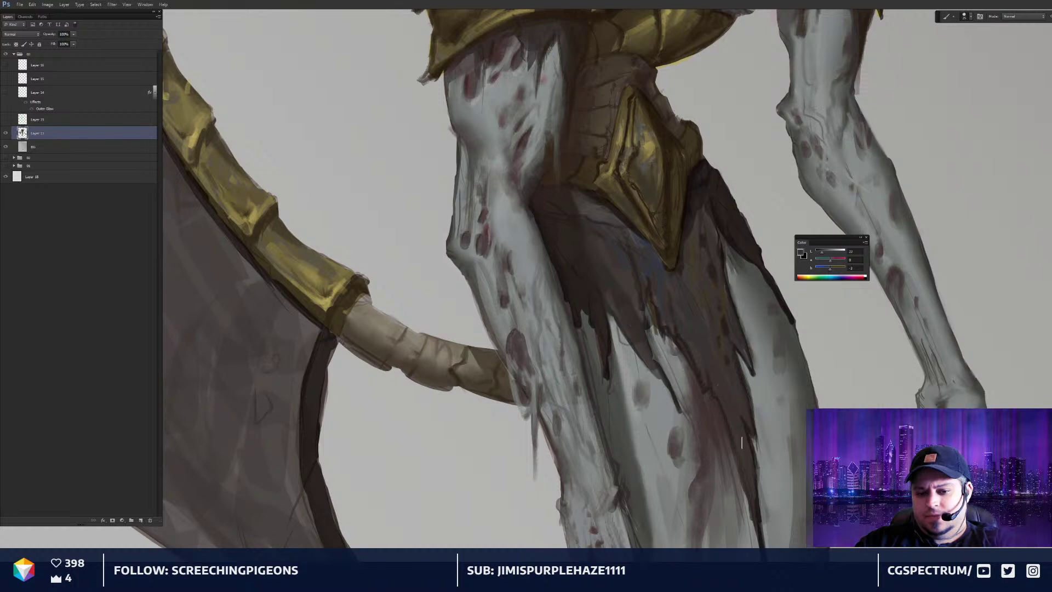
alt+click(634, 274)
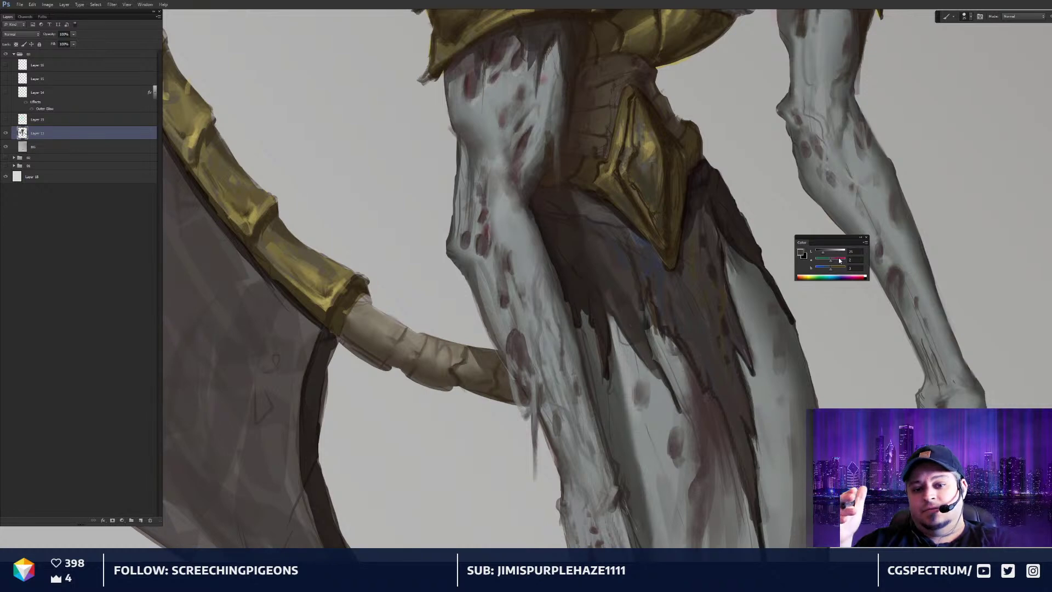
Deepen the shadow along the right side of the diamond-shaped gold waist plate with sampled dark tones
drag(637, 180, 640, 214)
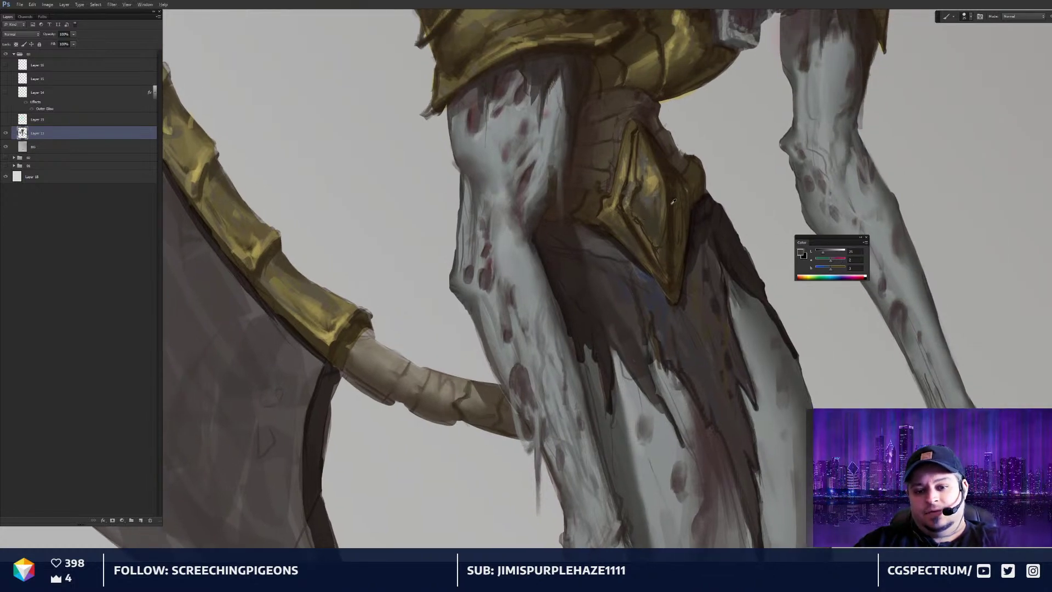
alt+click(672, 201)
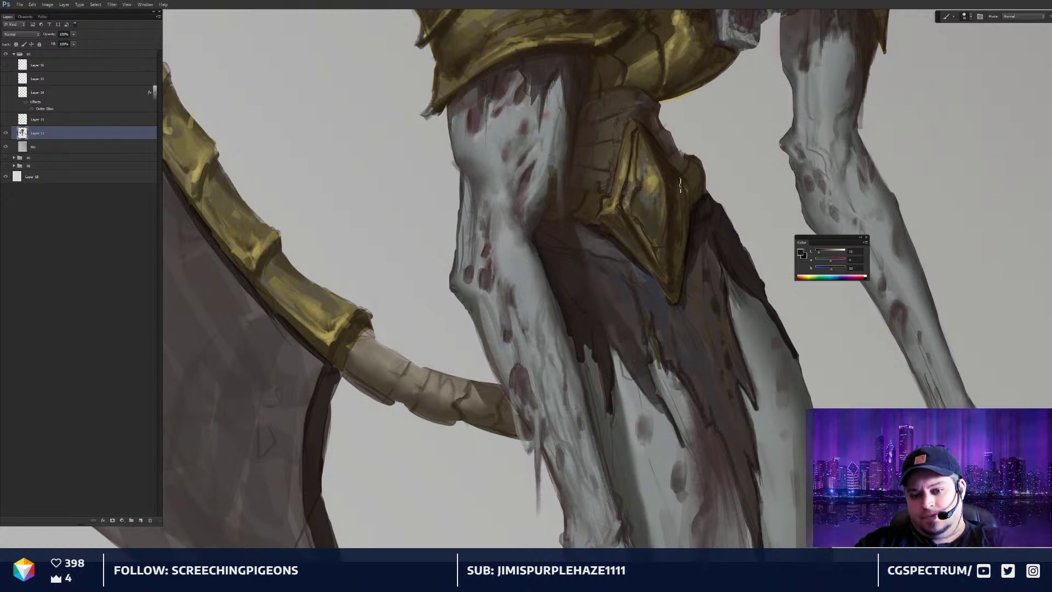
drag(670, 269, 659, 330)
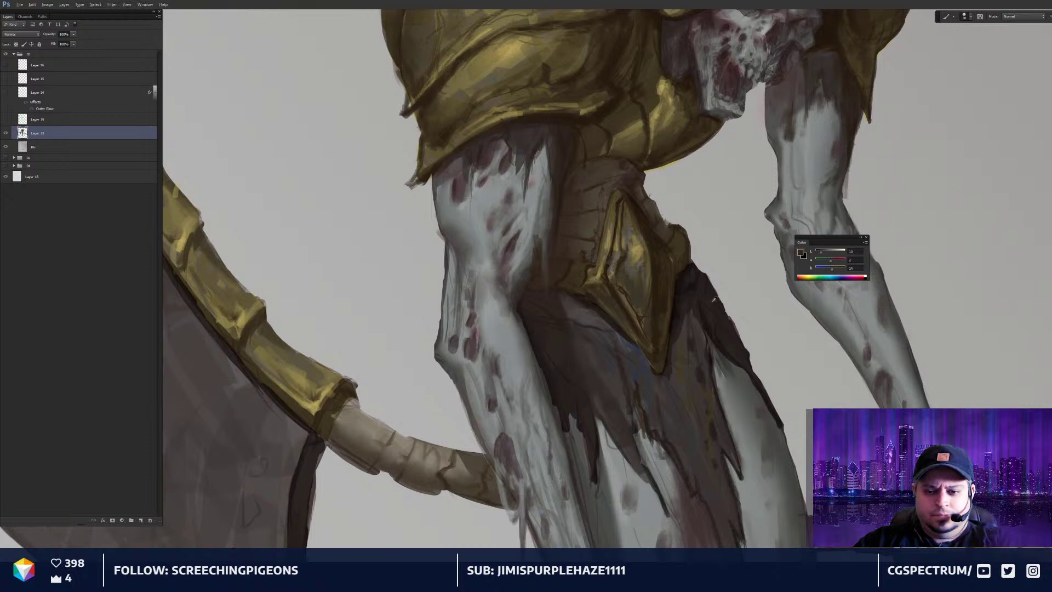
alt+click(665, 302)
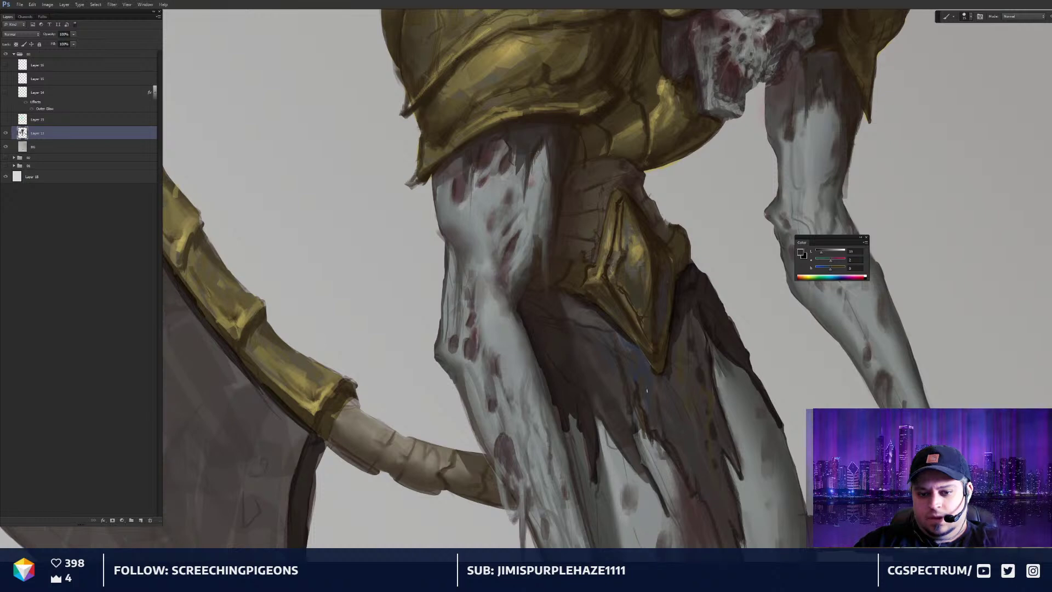
Refine the waist plate's shaded right facet down to its tip with a smaller brush and a sampled dark colour
scroll(667, 285, up, 2)
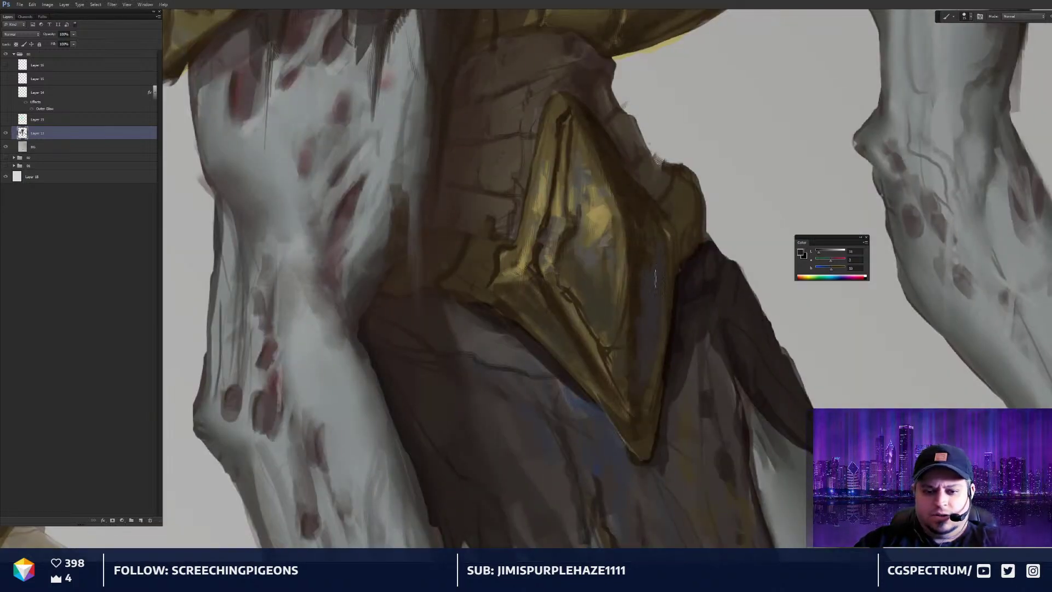
alt+click(662, 332)
key(bracketleft)
drag(661, 335, 652, 384)
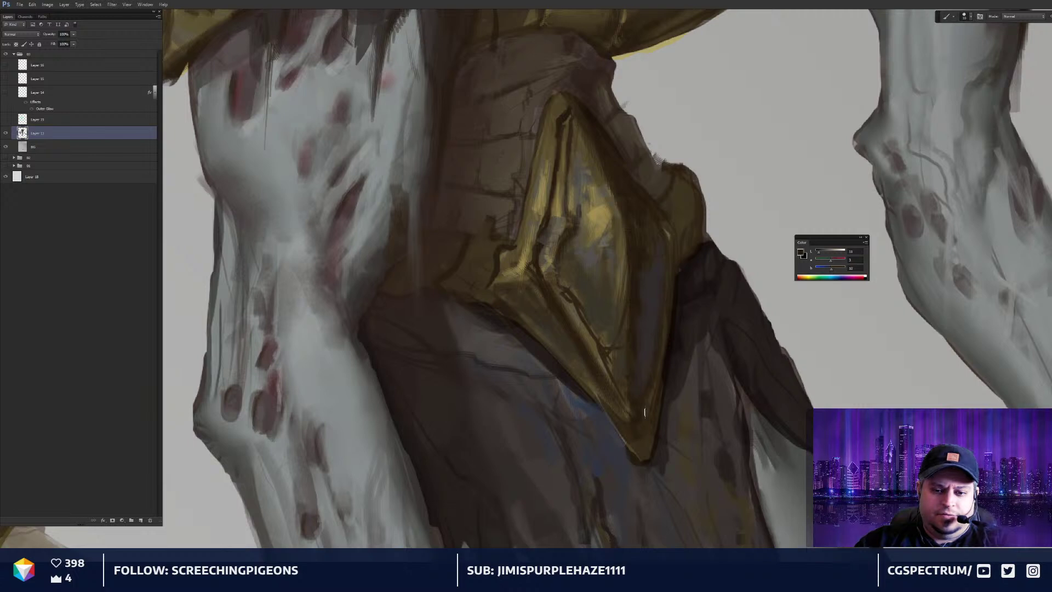
scroll(673, 356, down, 2)
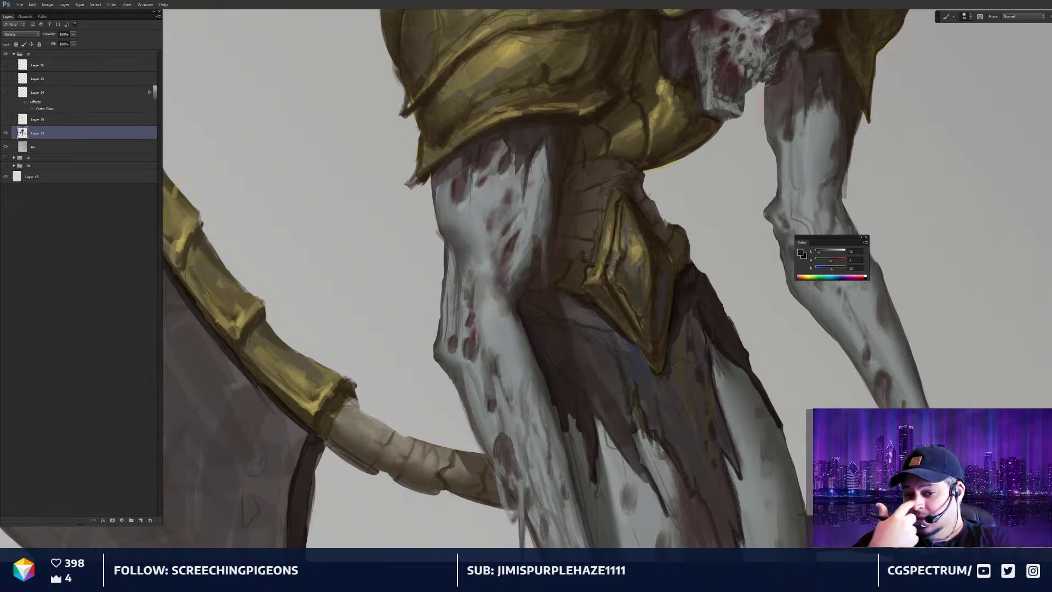
drag(632, 252, 670, 317)
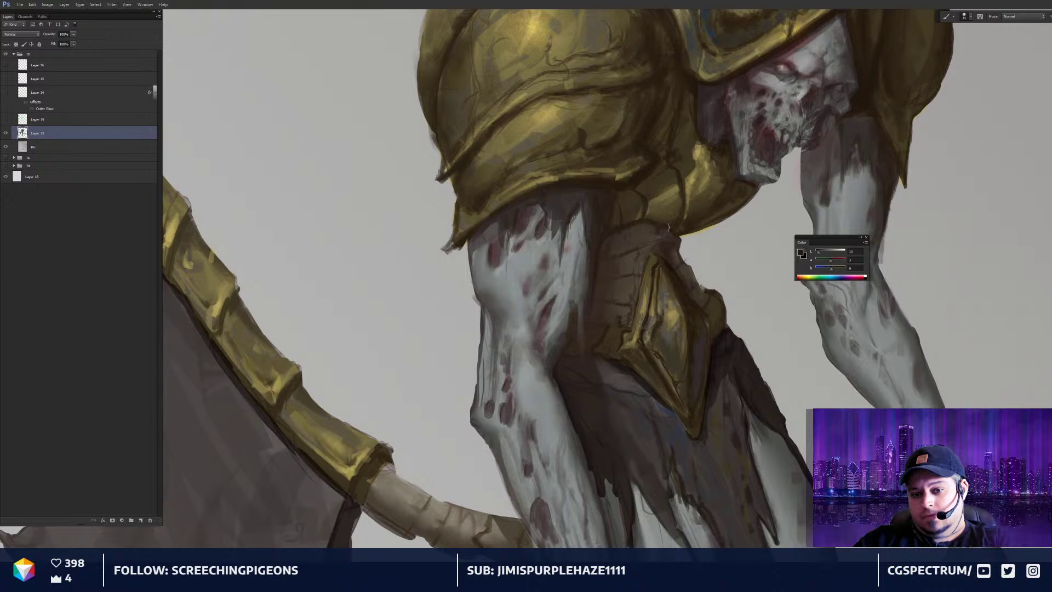
Examine the waist plate, torn cloth and armour at several magnifications and against the whole figure
scroll(727, 266, down, 3)
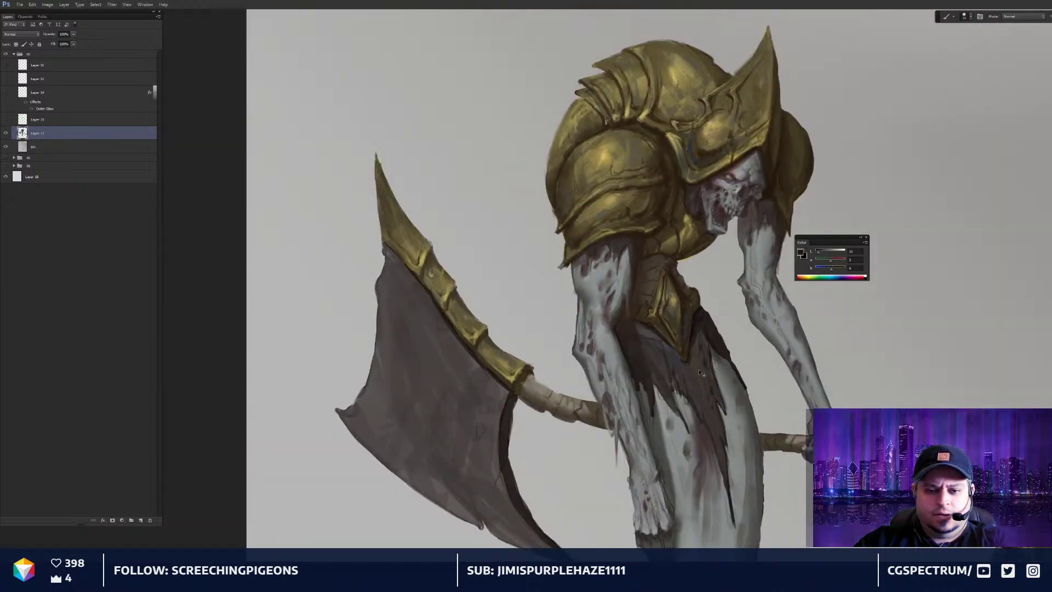
scroll(702, 303, up, 2)
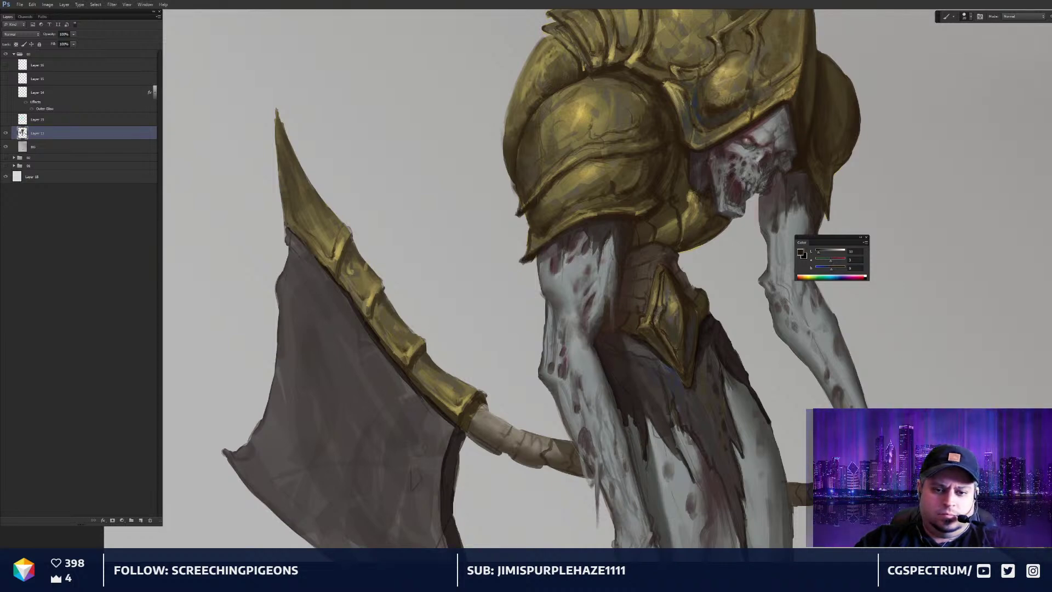
scroll(560, 177, up, 3)
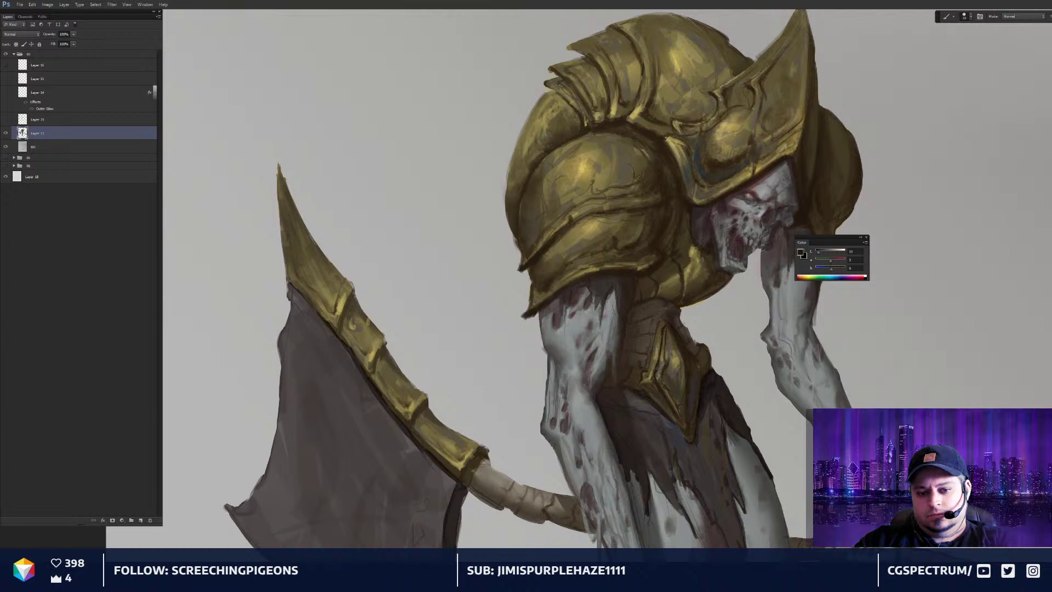
key(ctrl+minus)
drag(729, 419, 672, 222)
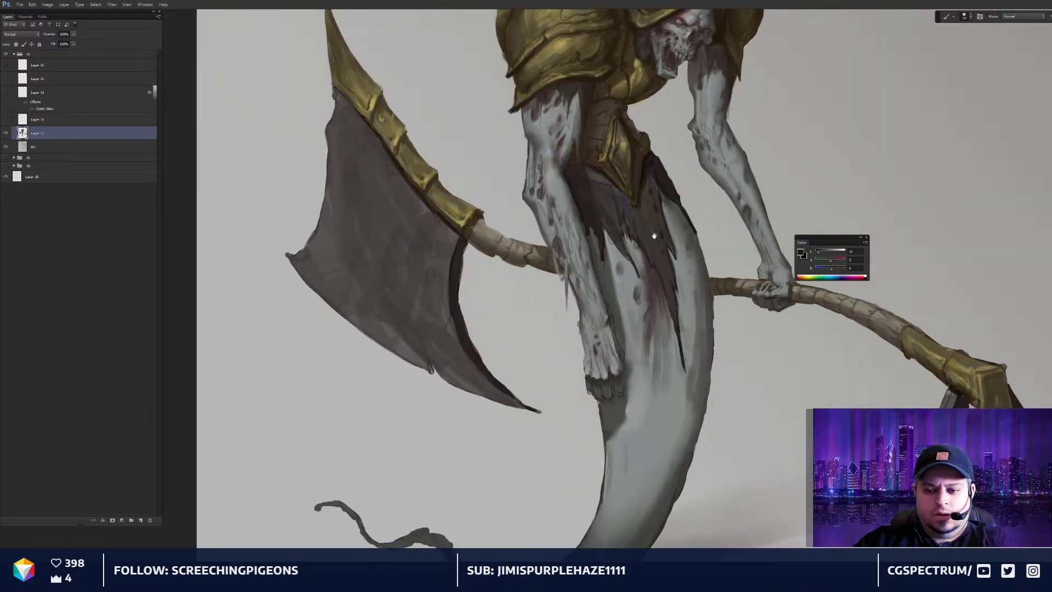
scroll(676, 358, down, 3)
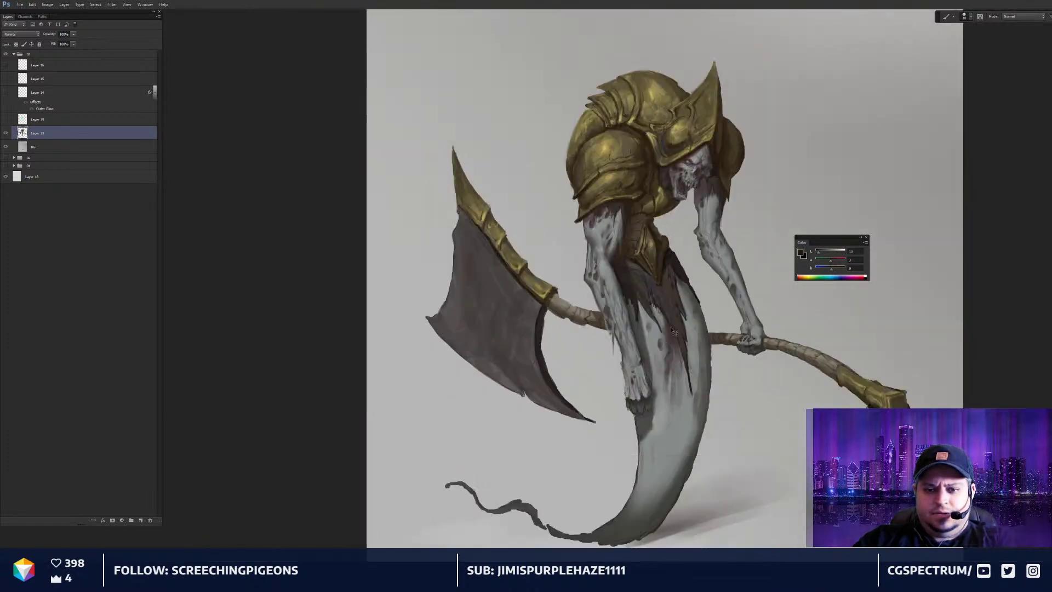
drag(656, 344, 655, 344)
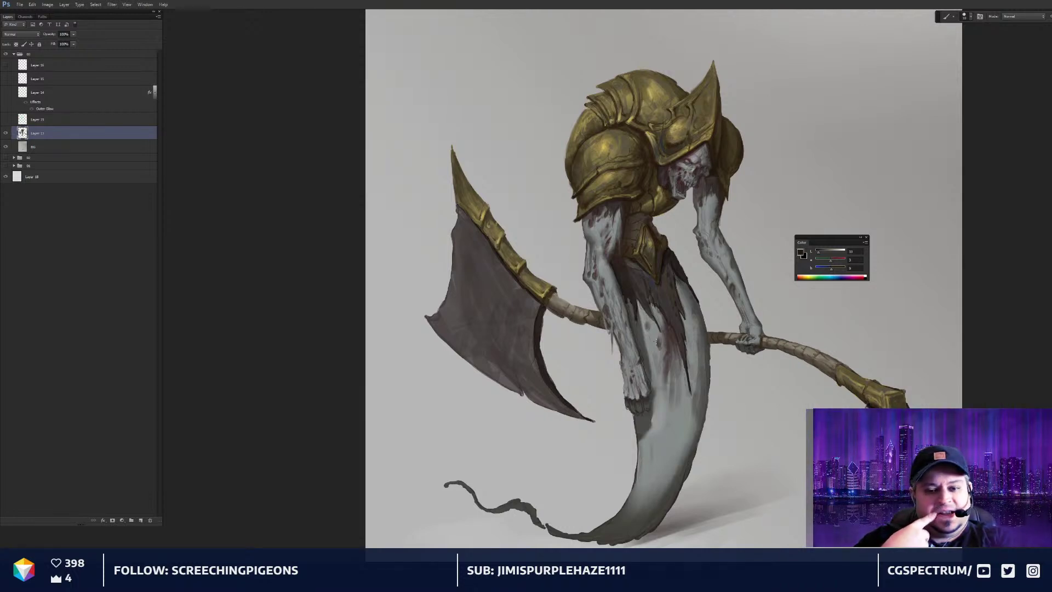
Sketch a dark inner border line along the axe blade's edges, including its concave left side, and check it against the figure
scroll(579, 292, up, 2)
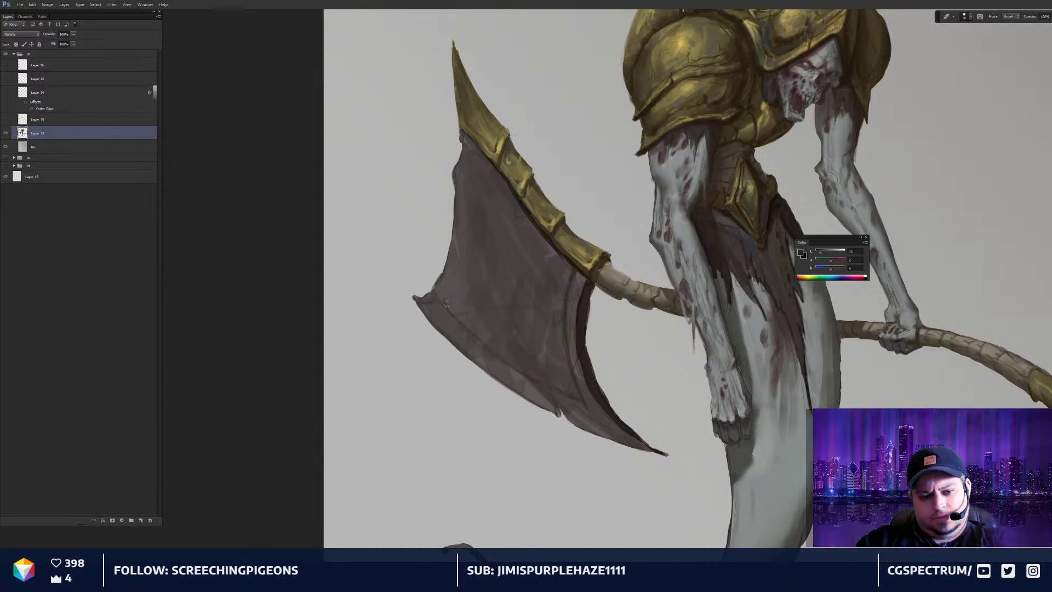
key(r)
key(b)
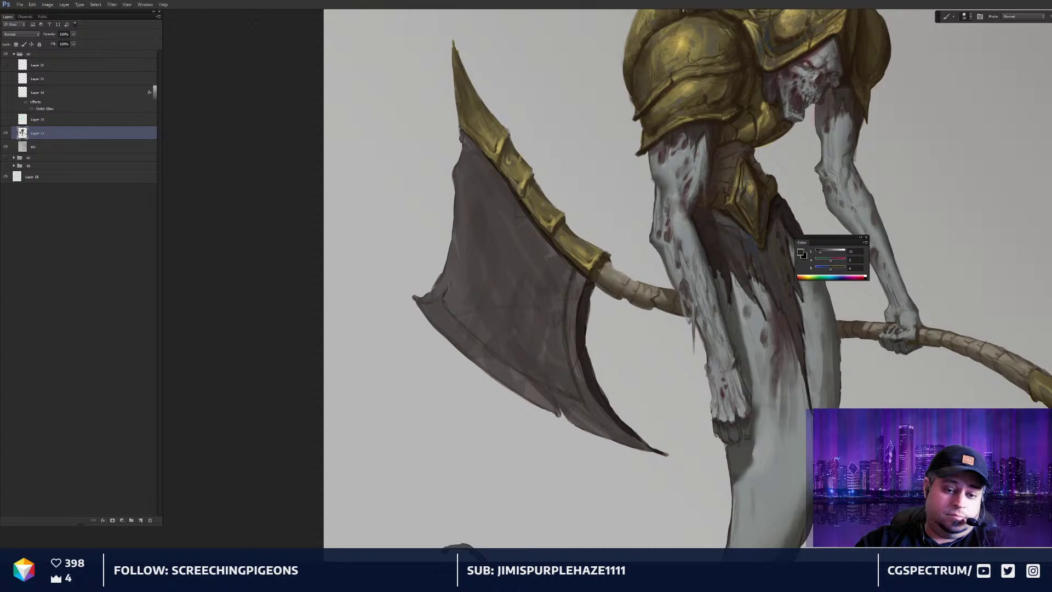
mouse_move(446, 290)
mouse_down()
mouse_move(467, 189)
mouse_move(462, 215)
mouse_up()
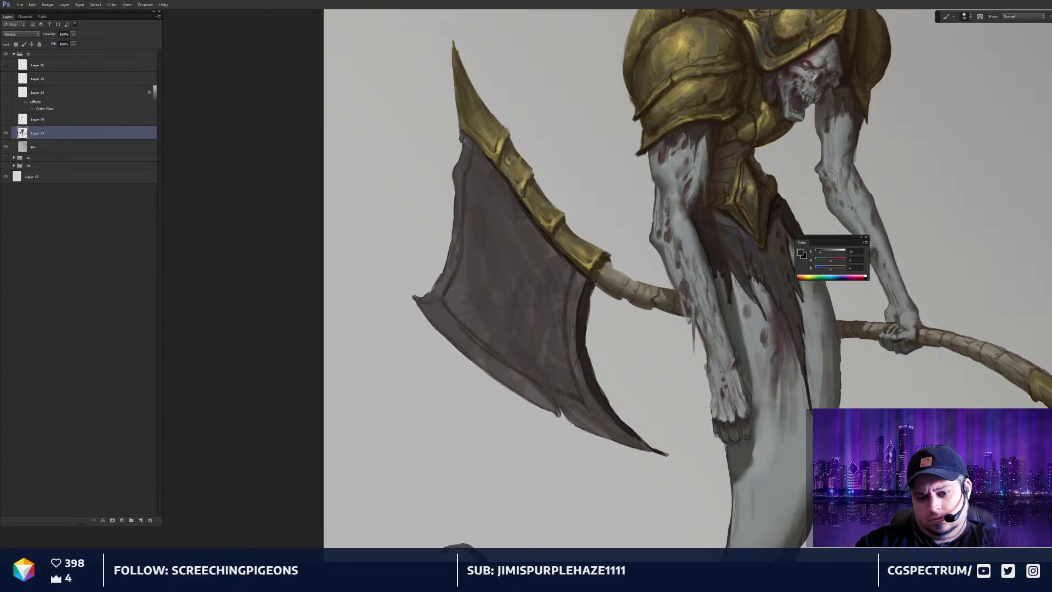
key(ctrl+minus)
key(ctrl+minus)
key(ctrl+minus)
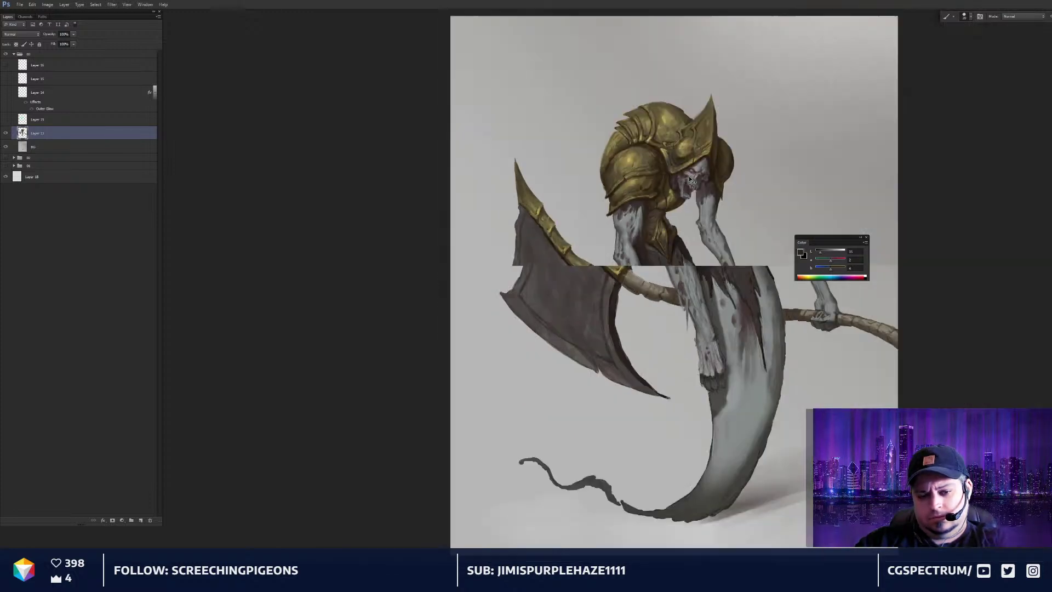
Sketch a dark ornament inside the axe blade with a curved central rib, a rounded left curl and a cusped right arch
key(ctrl+plus)
key(ctrl+plus)
key(ctrl+plus)
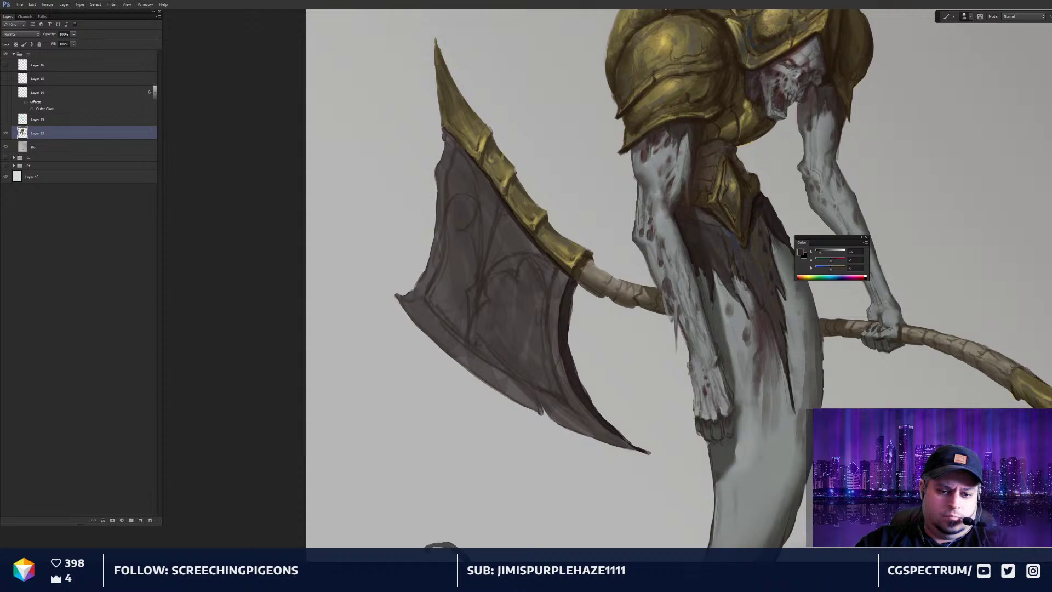
key(ctrl+minus)
key(ctrl+minus)
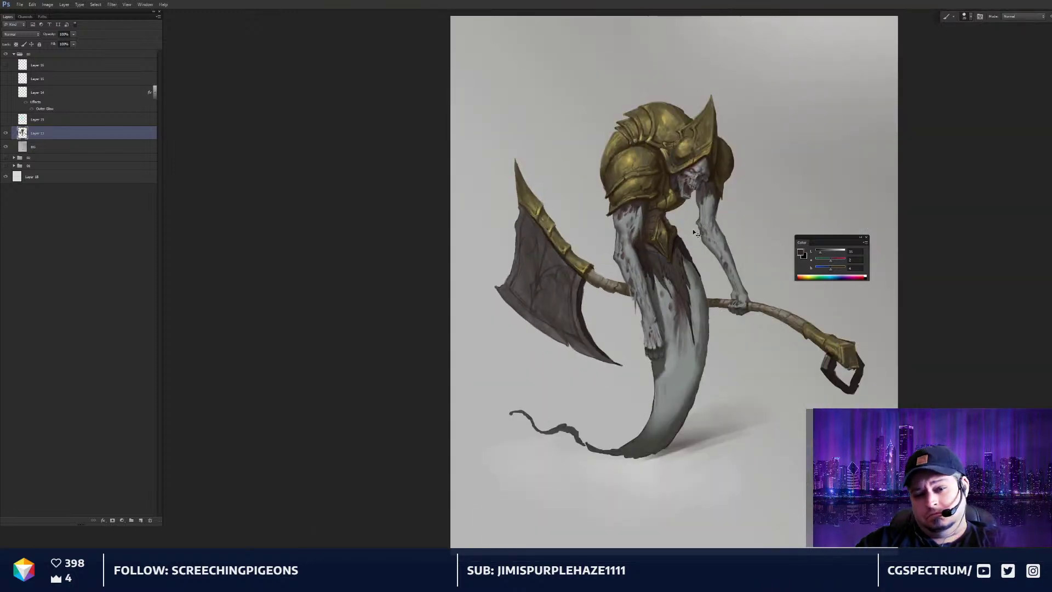
Sample a light grey from the background and paint a thin highlight along the blade ornament's central rib
key(ctrl+plus)
key(ctrl+plus)
mouse_move(441, 226)
mouse_down()
mouse_move(634, 278)
mouse_move(611, 266)
mouse_up()
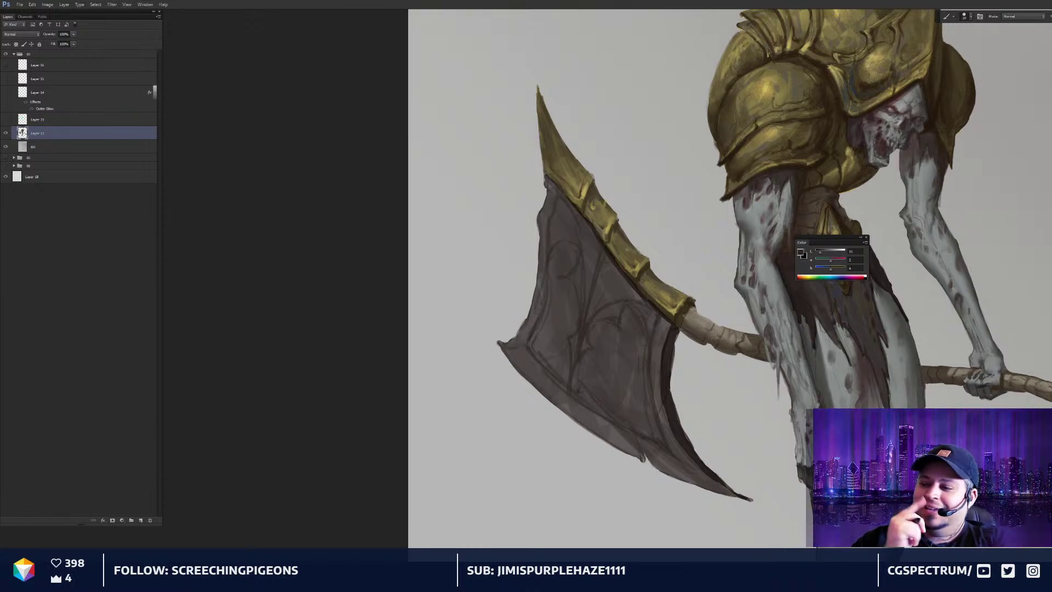
drag(645, 269, 669, 239)
key(ctrl+plus)
drag(661, 289, 658, 292)
alt+click(640, 176)
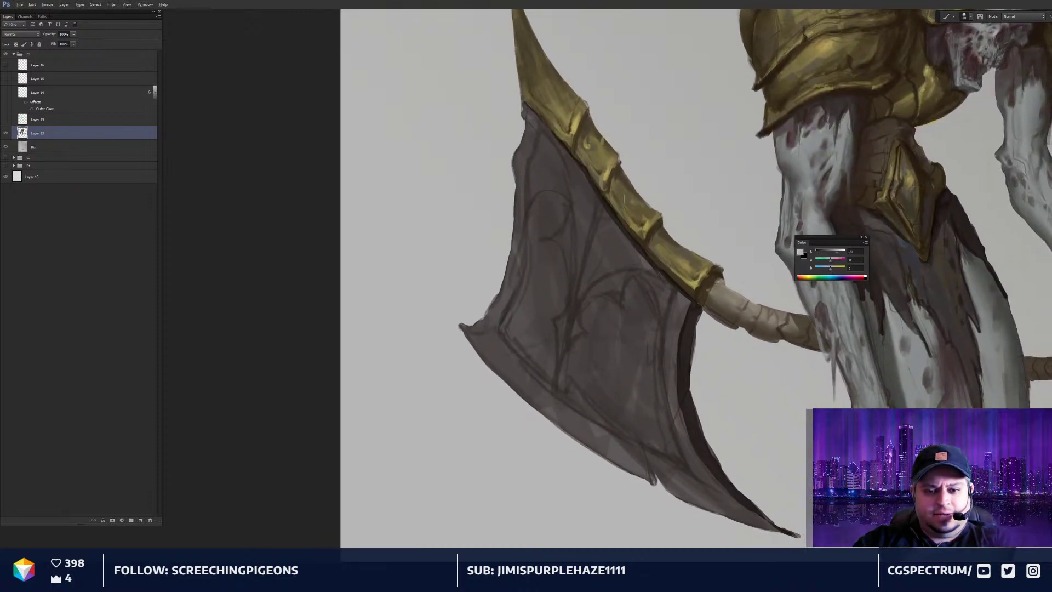
drag(588, 240, 573, 290)
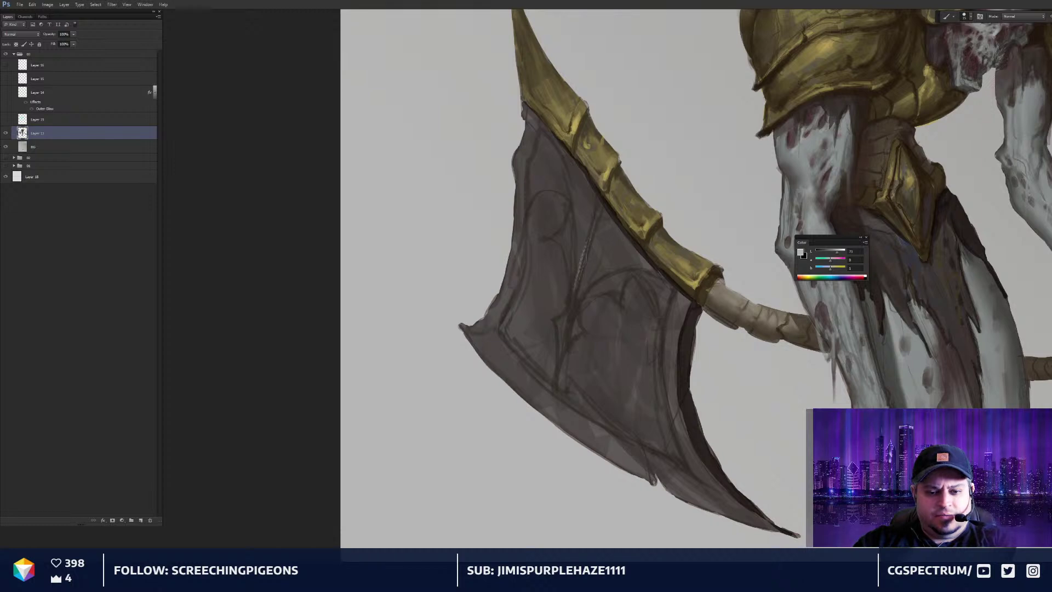
Broaden the highlight on the central rib's upper part with a sampled mid grey and a larger brush
alt+click(584, 260)
key(bracketright)
key(bracketright)
mouse_move(593, 221)
mouse_down()
mouse_move(578, 275)
mouse_move(582, 247)
mouse_up()
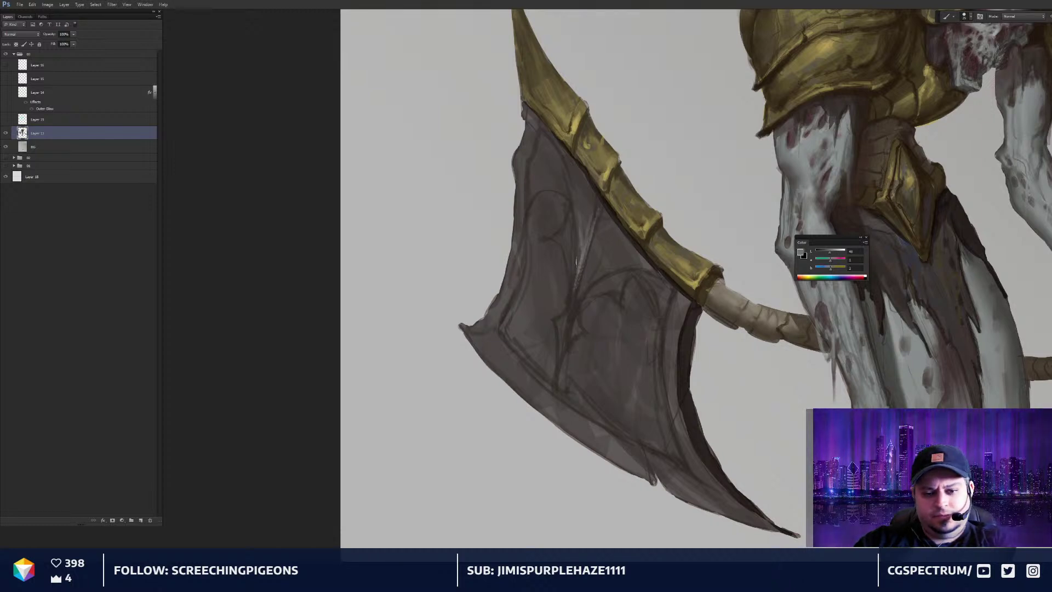
mouse_move(580, 199)
mouse_down()
mouse_move(583, 240)
mouse_move(588, 185)
mouse_move(565, 158)
mouse_up()
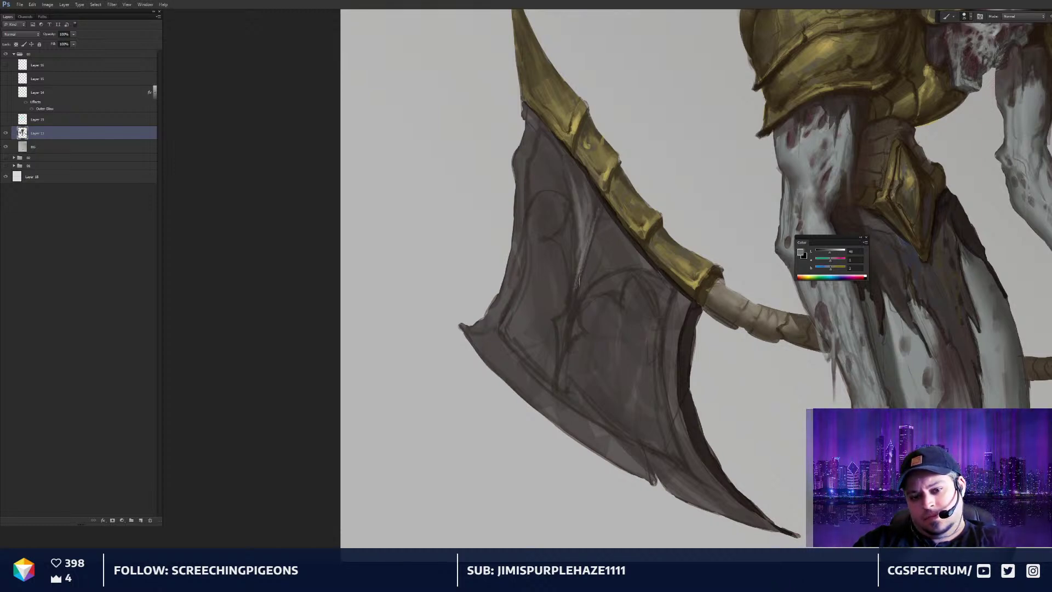
Extend the grey highlight down the central rib to its pointed lower spur with a smaller brush
key(bracketleft)
key(bracketleft)
drag(568, 310, 560, 339)
drag(575, 289, 559, 364)
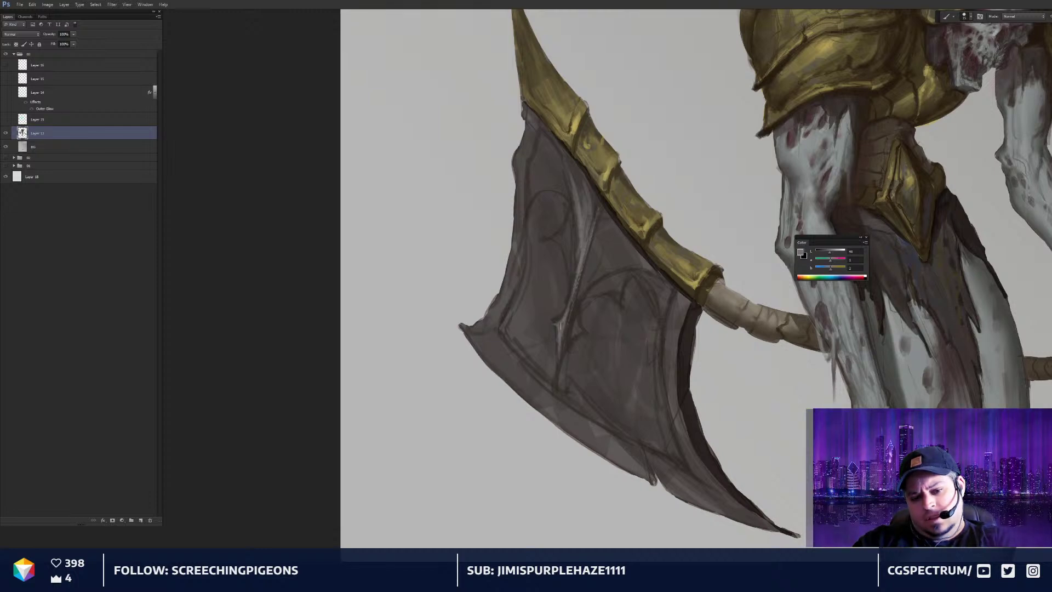
drag(564, 314, 556, 323)
drag(571, 287, 564, 313)
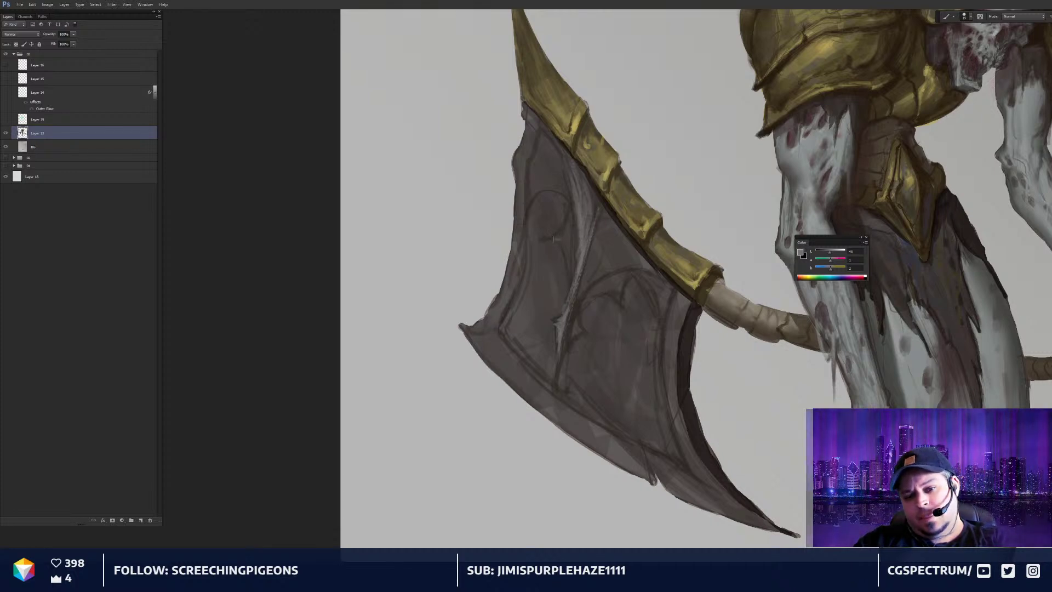
Try a light grey highlight with a sampled dark lower edge on the hooked end of the blade's left curl
drag(550, 240, 563, 238)
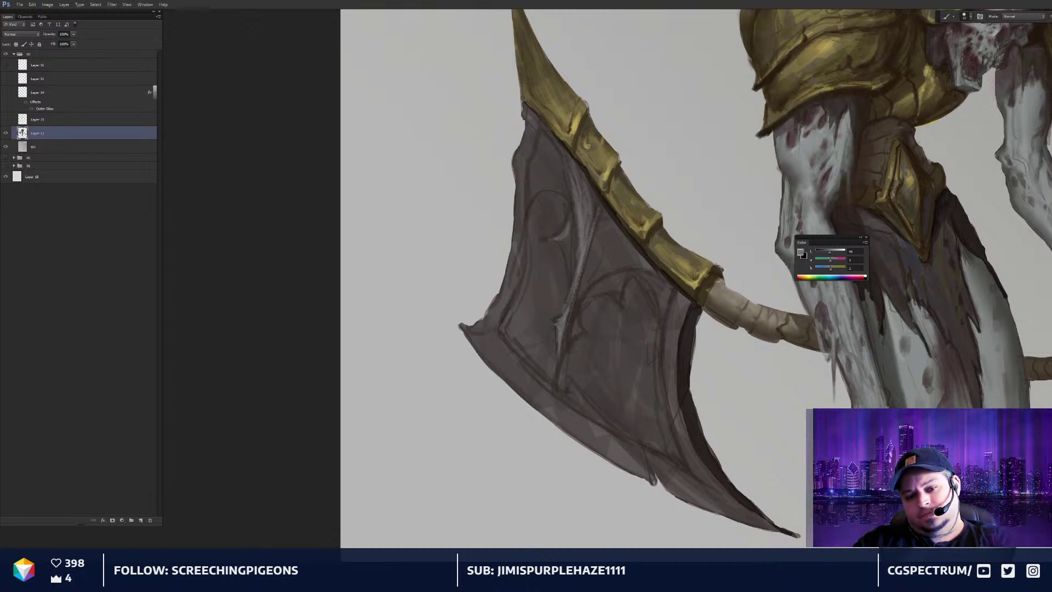
drag(553, 238, 567, 224)
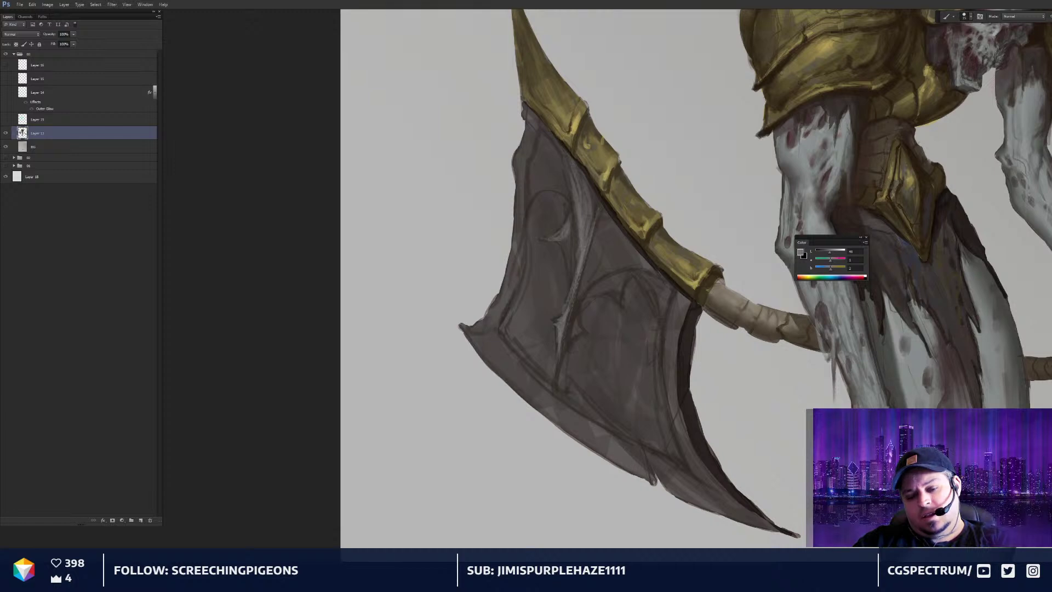
alt+click(695, 318)
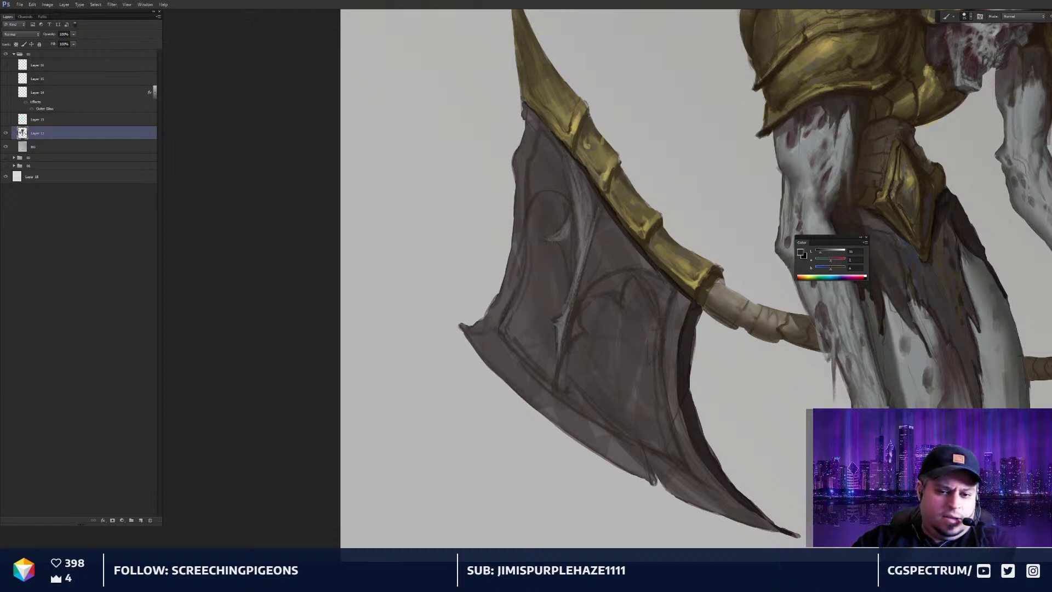
drag(550, 241, 565, 239)
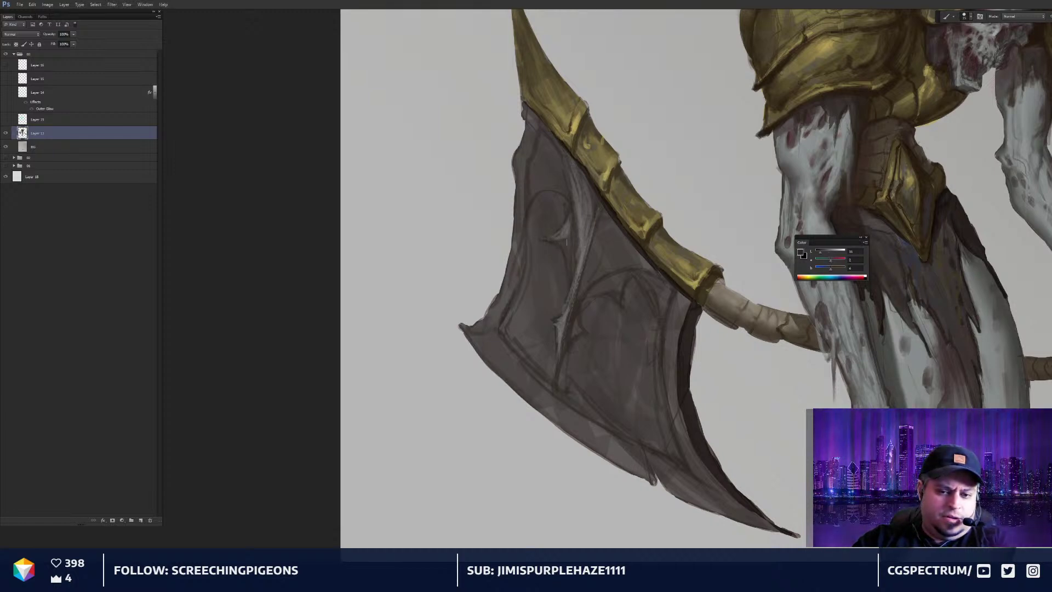
Model the cusp of the blade's right arch with sampled greys and a slightly larger brush
alt+click(620, 297)
key(bracketright)
drag(613, 287, 615, 299)
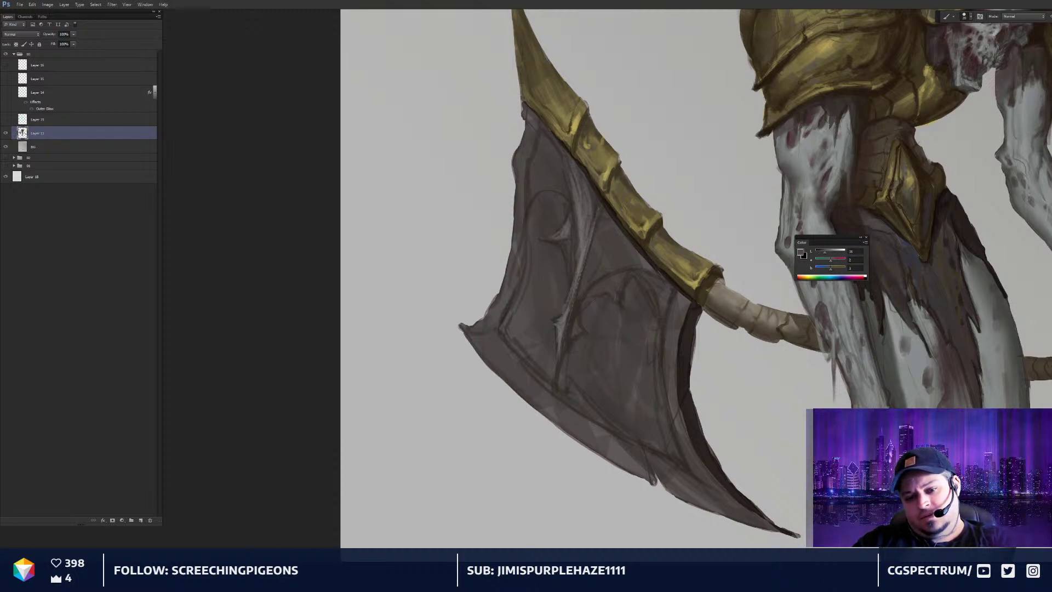
alt+click(624, 304)
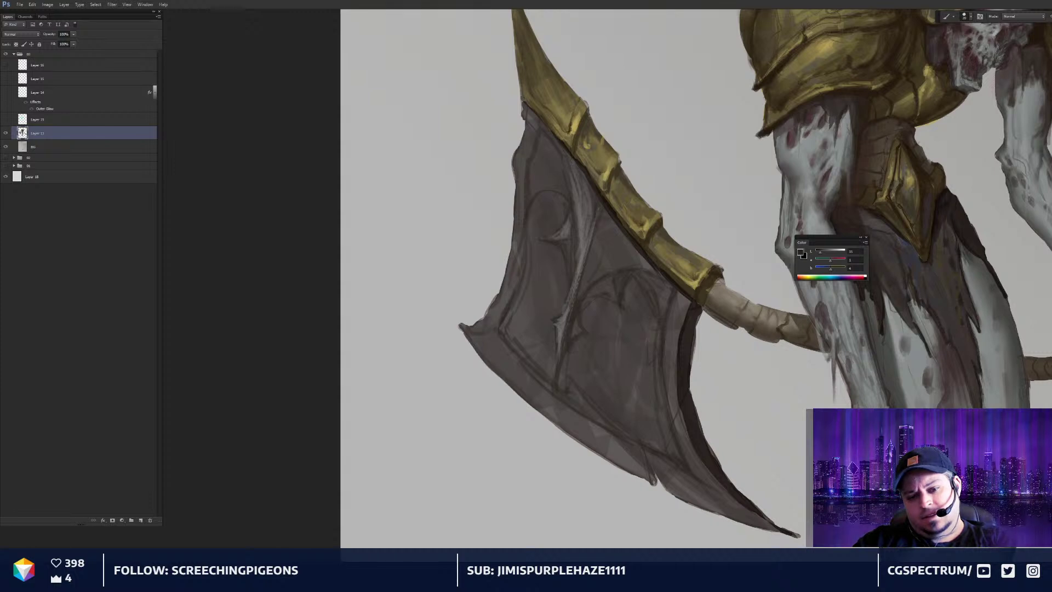
alt+click(582, 228)
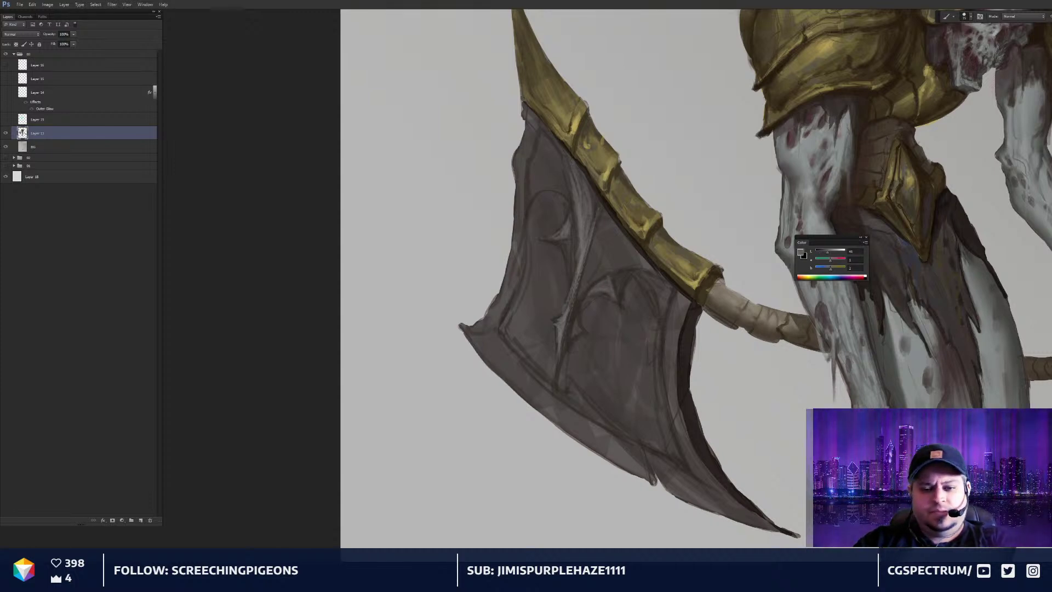
Paint over the left curl and its hooked end with a larger brush and a sampled blade grey
key(ctrl+minus)
key(ctrl+equal)
drag(595, 272, 607, 278)
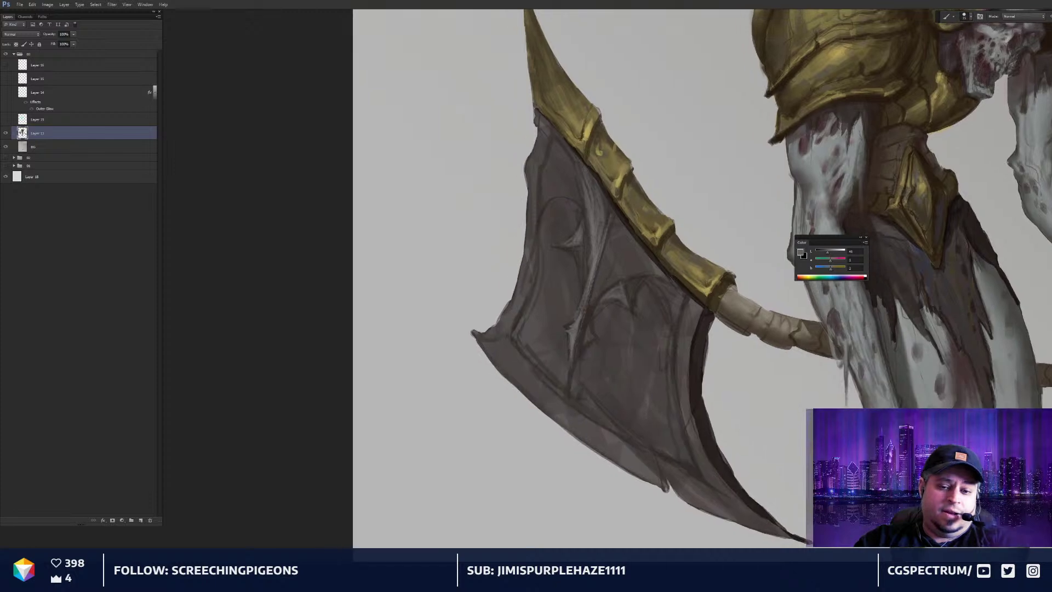
alt+click(571, 216)
key(])
key(])
key(])
key(])
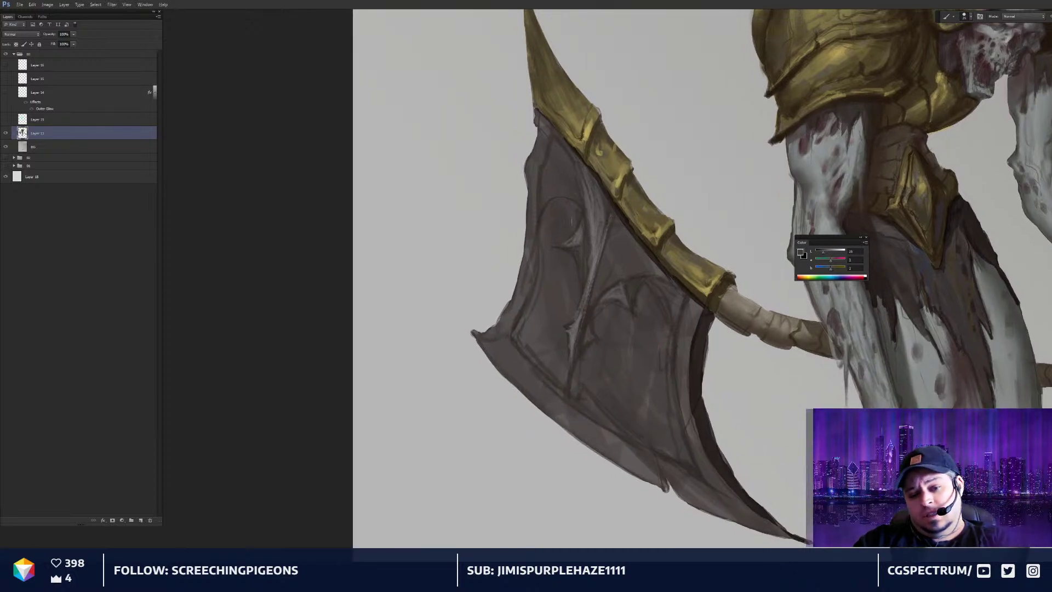
mouse_move(570, 202)
mouse_down()
mouse_move(570, 239)
mouse_move(580, 235)
mouse_up()
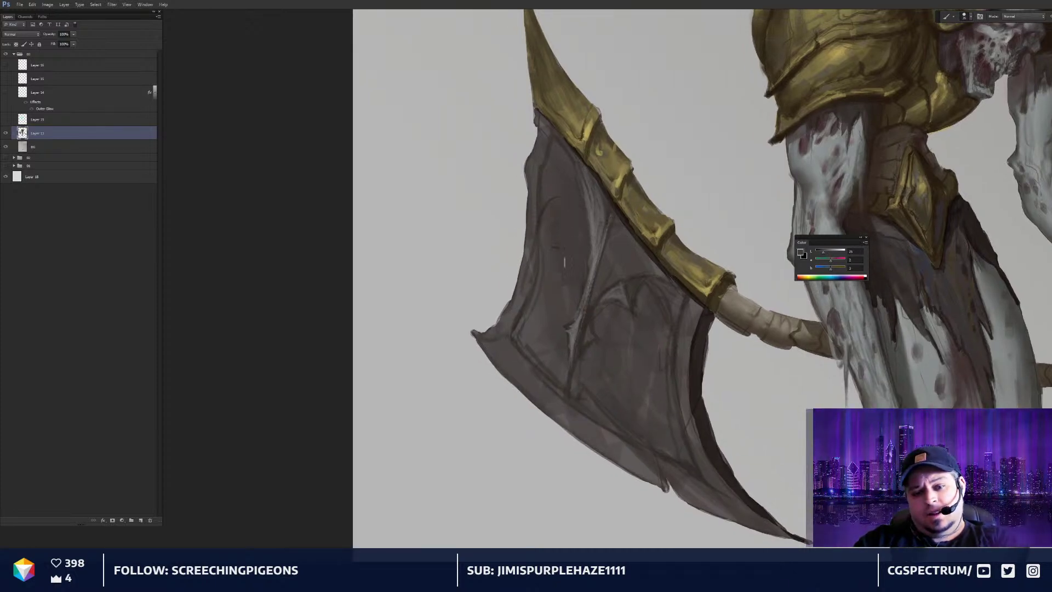
Redraw the left curl as a longer arch with a lower hooked cusp, using a smaller brush and sampled dark and light greys
alt+click(589, 289)
key([)
key([)
key([)
key([)
key([)
key([)
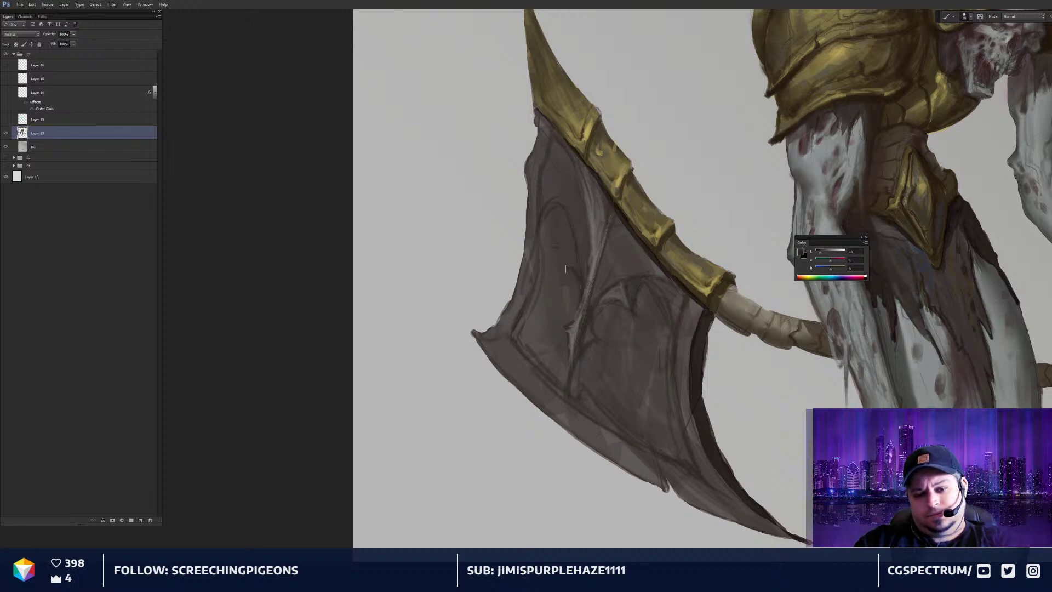
alt+click(594, 282)
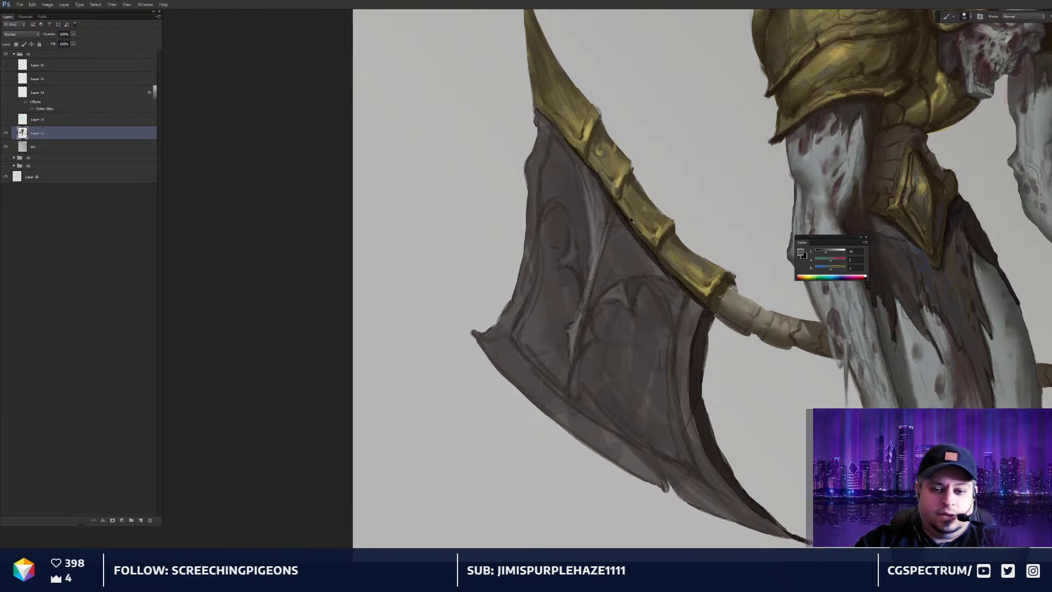
key(ctrl+minus)
key(ctrl+minus)
key(ctrl+plus)
key(ctrl+plus)
Darken the blade area between the central rib and the gold edge with a larger brush and a sampled dark tone
key(bracketright)
key(bracketright)
key(bracketright)
key(bracketright)
key(bracketright)
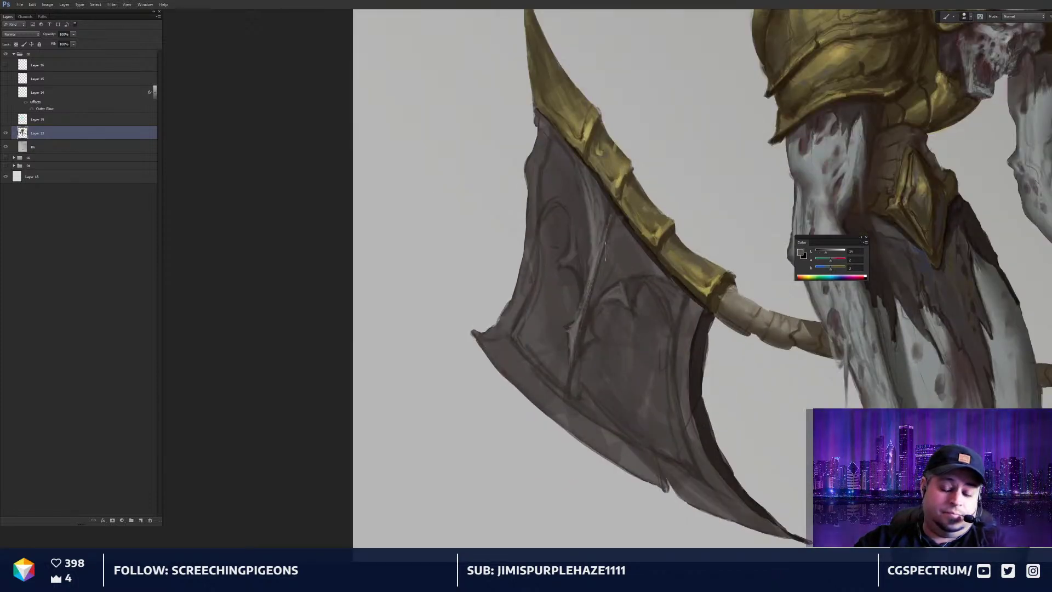
alt+click(703, 326)
drag(610, 231, 595, 272)
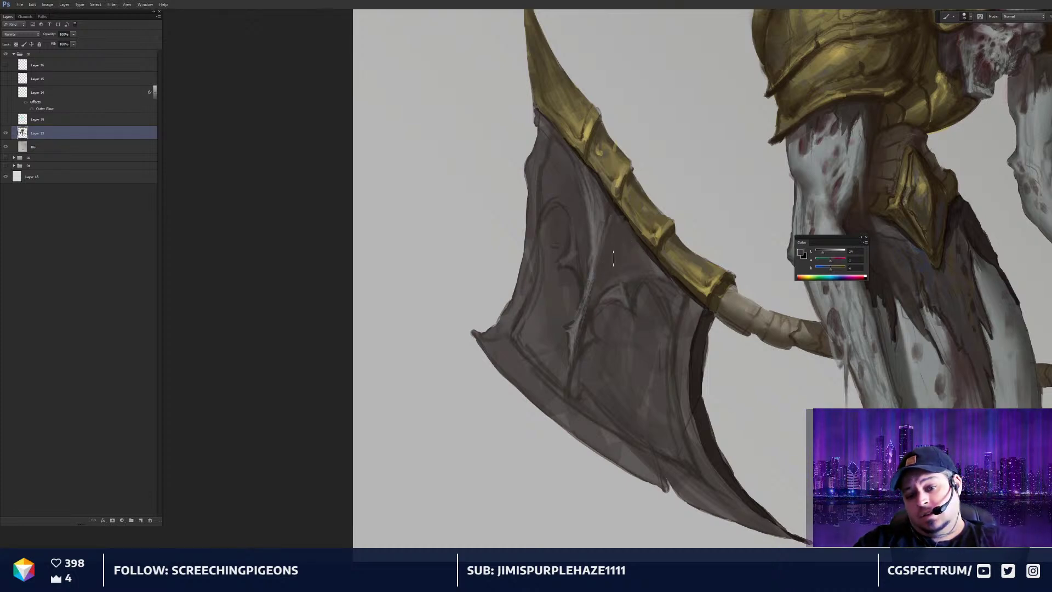
key(ctrl+0)
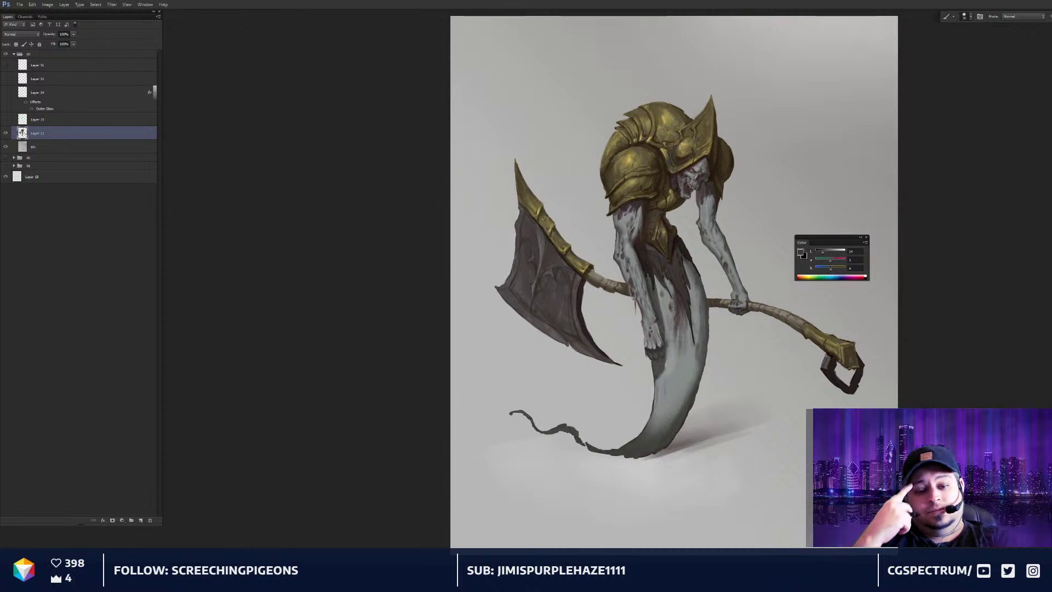
scroll(535, 228, up, 5)
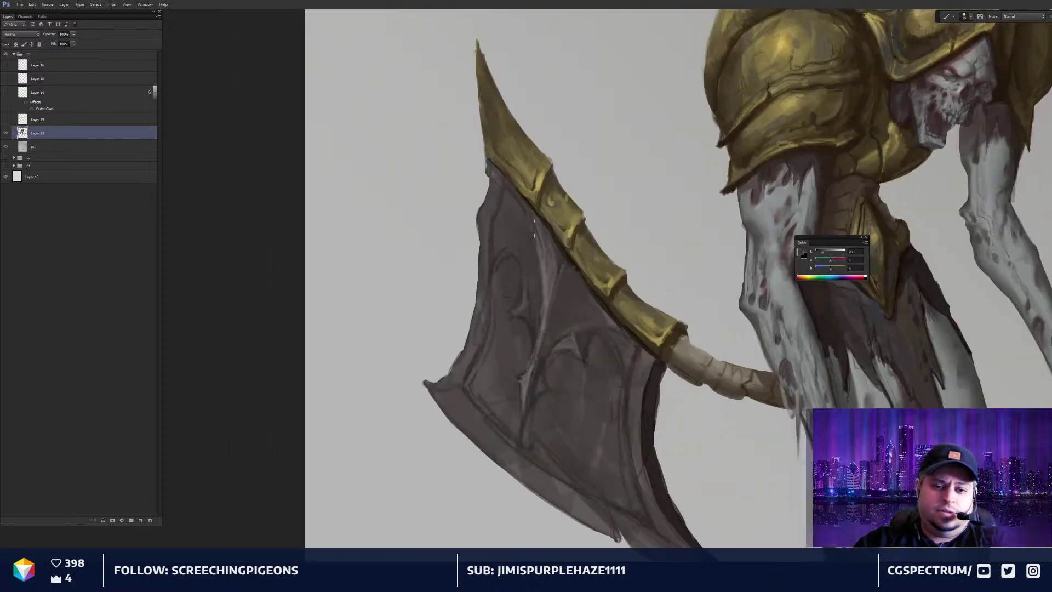
Touch up the blade's left arch and central rib with sampled dark and light greys
drag(579, 250, 584, 242)
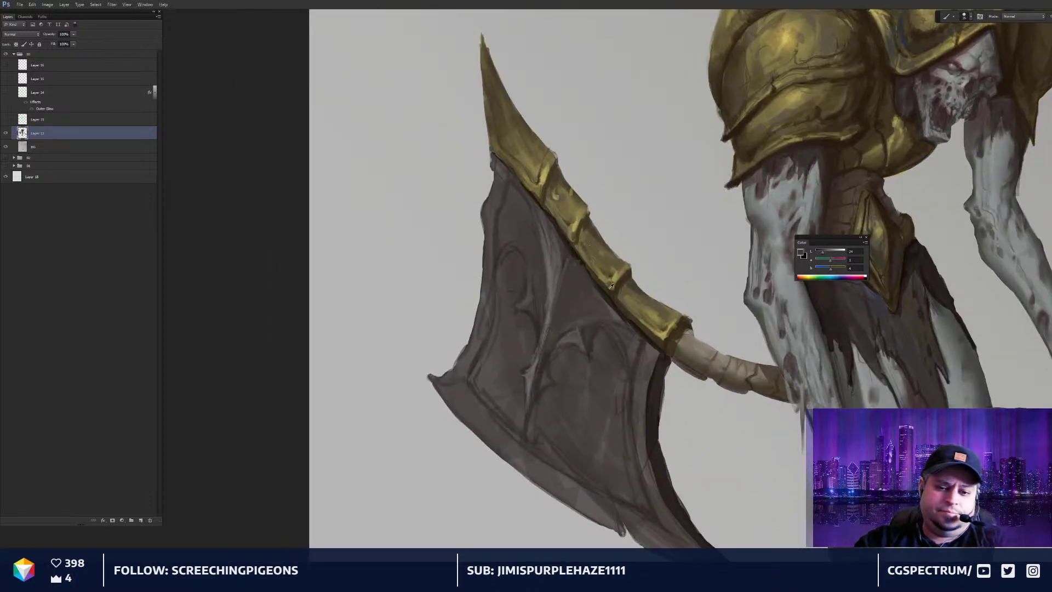
scroll(651, 354, down, 1)
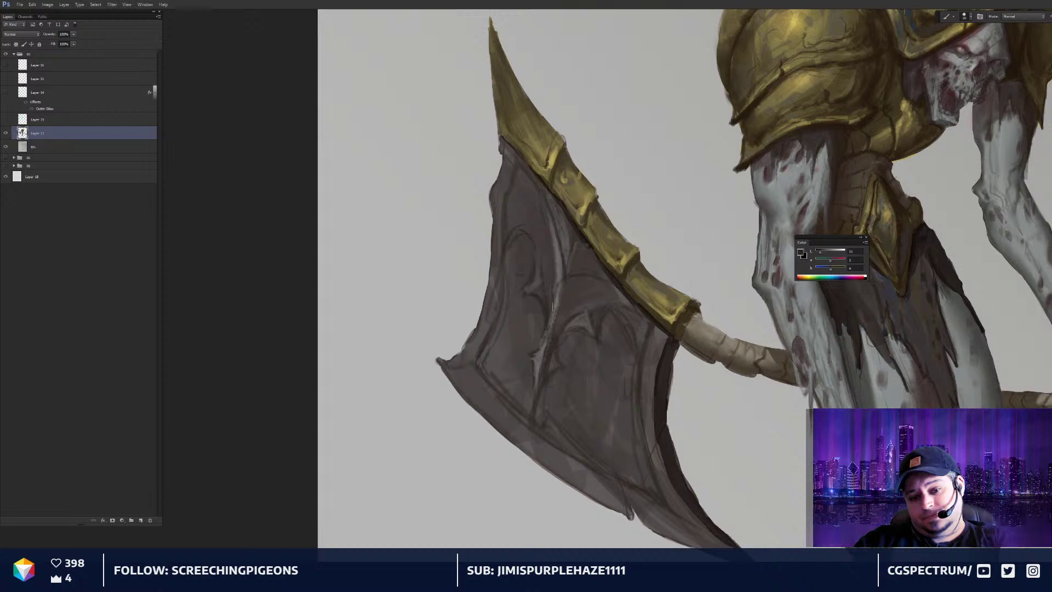
alt+click(557, 264)
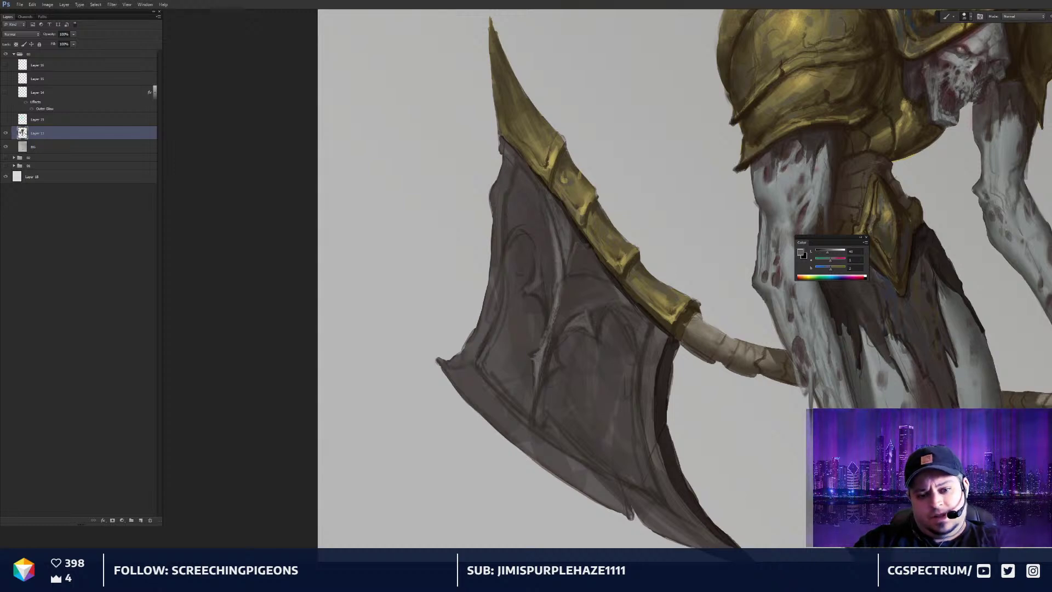
key(ctrl+0)
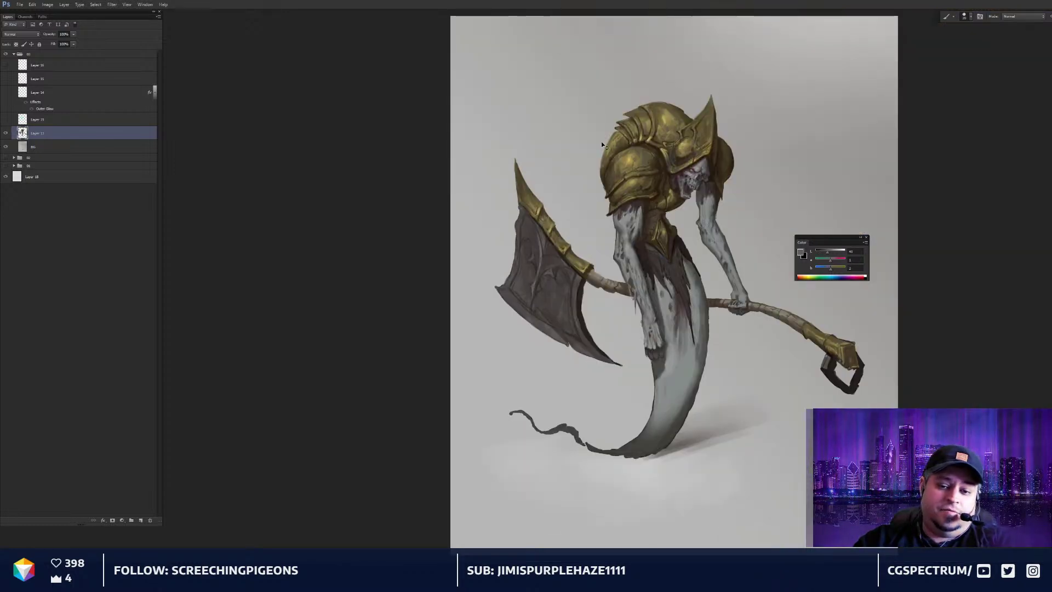
Tint the recessed panels between the blade's arches and border with a sampled grey shifted towards blue
key(ctrl+plus)
key(ctrl+plus)
drag(460, 241, 635, 268)
key(ctrl+plus)
alt+click(652, 270)
drag(830, 272, 826, 271)
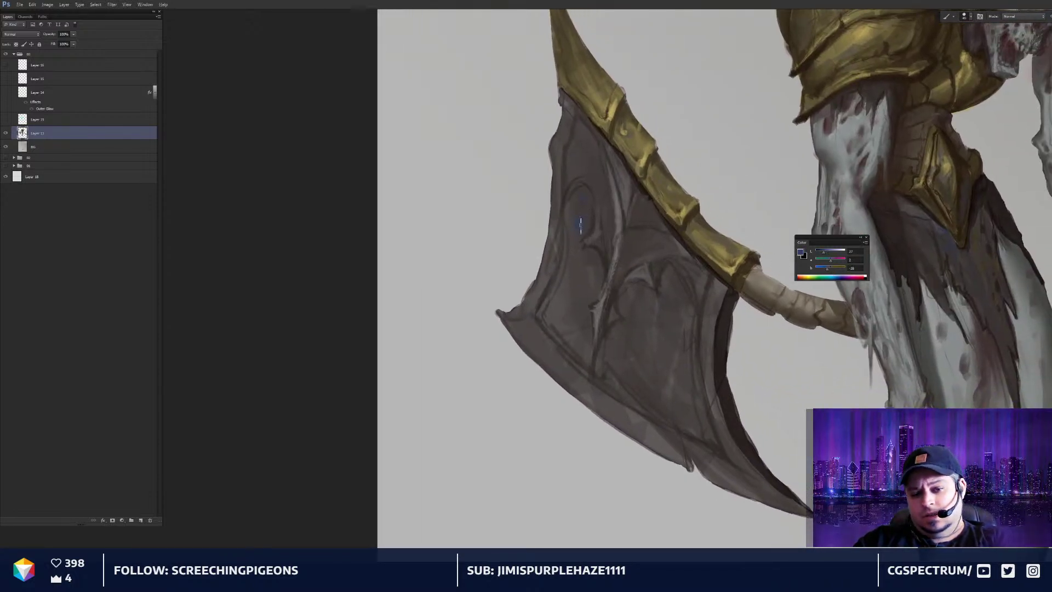
key(r)
key(b)
alt+click(578, 202)
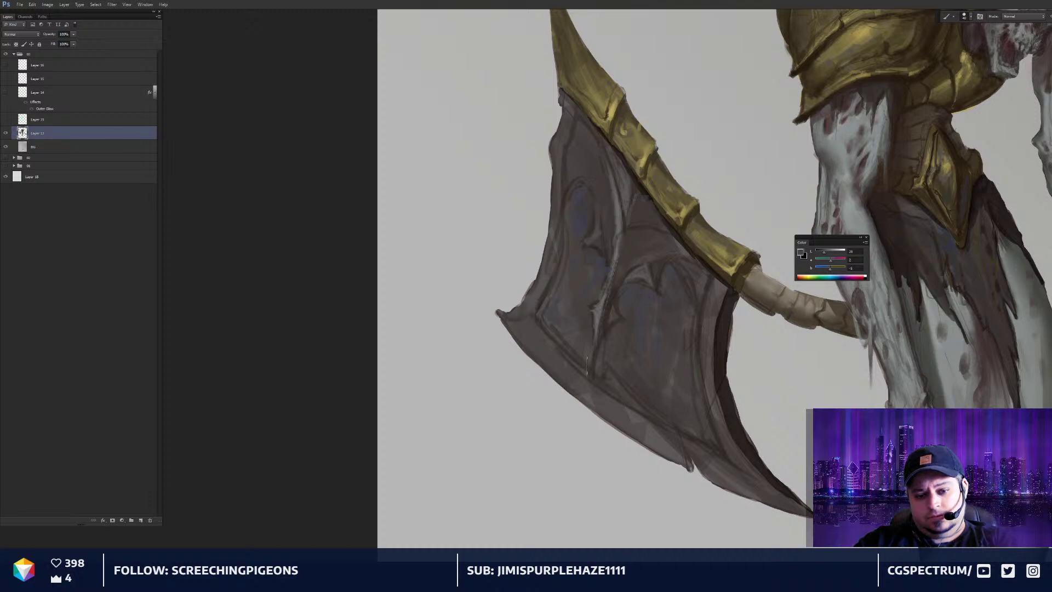
Highlight the inner border line along the blade's cutting edge with a smaller brush and a sampled lighter grey
key(ctrl+minus)
key(ctrl+plus)
key(bracketleft)
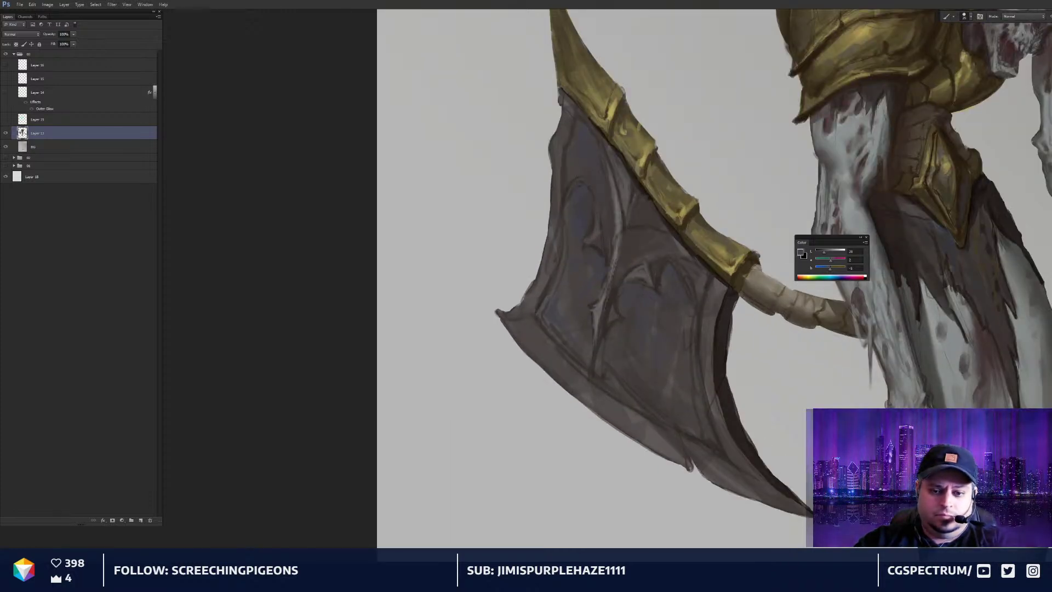
drag(674, 317, 669, 308)
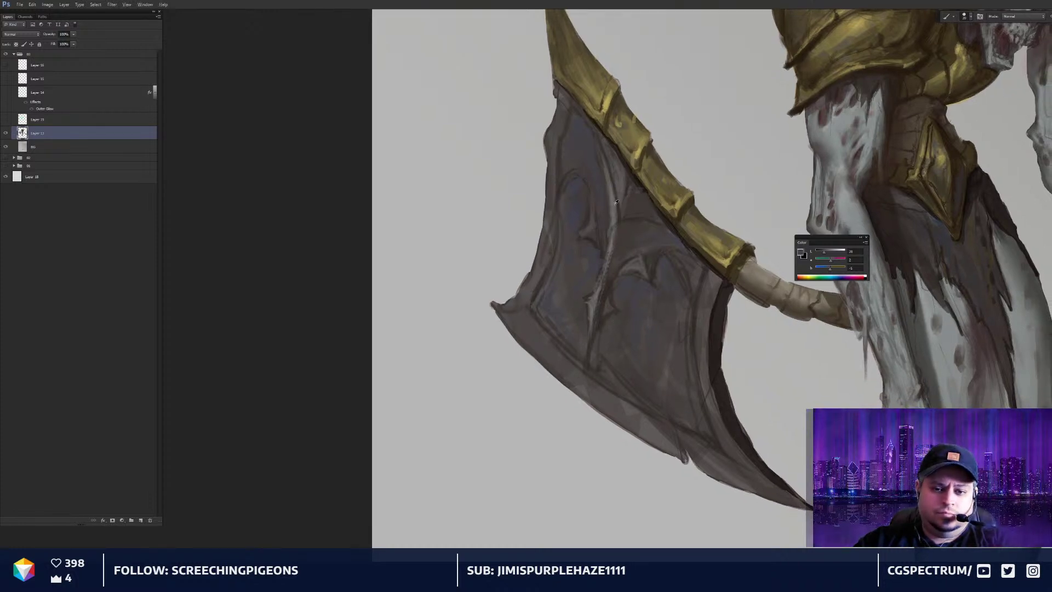
alt+click(568, 355)
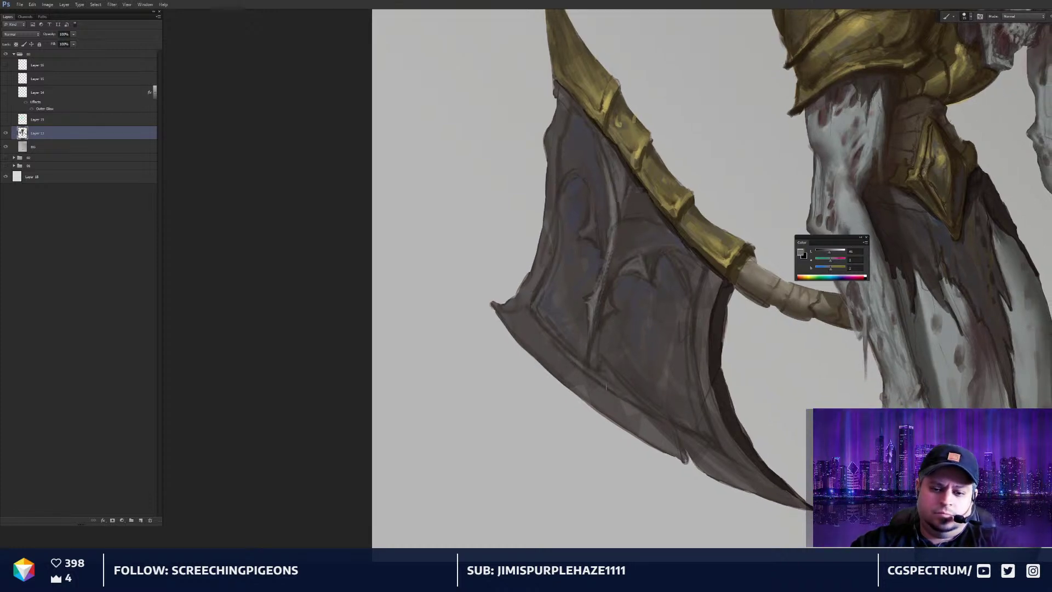
drag(574, 362, 717, 449)
drag(619, 388, 728, 454)
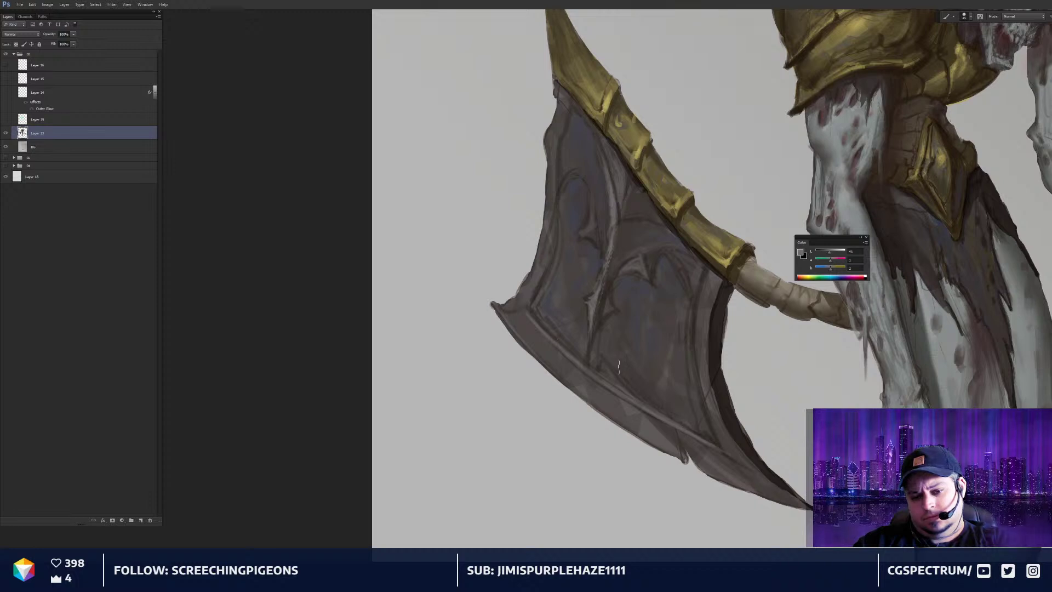
Examine the whole painting in normal and mirrored view, moving the colour controls clear of the canvas
scroll(622, 366, down, 5)
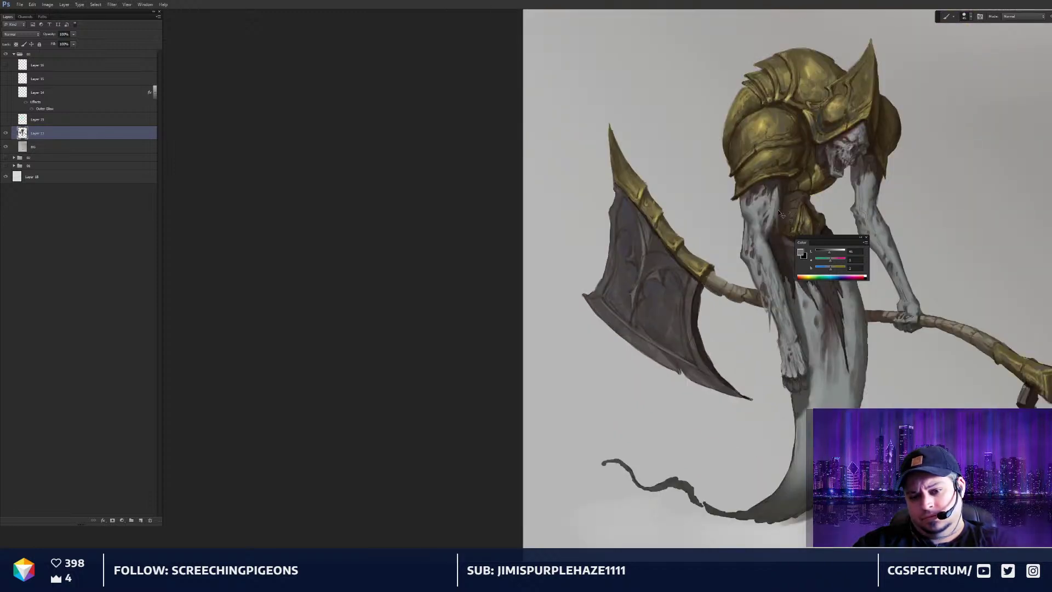
scroll(778, 209, up, 3)
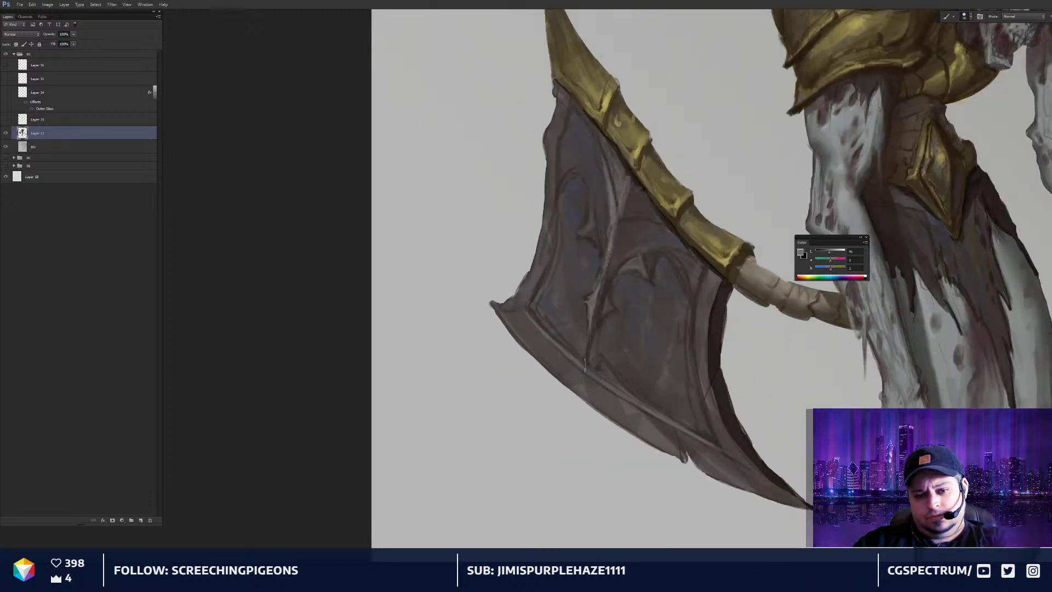
scroll(731, 257, down, 2)
key(ctrl+minus)
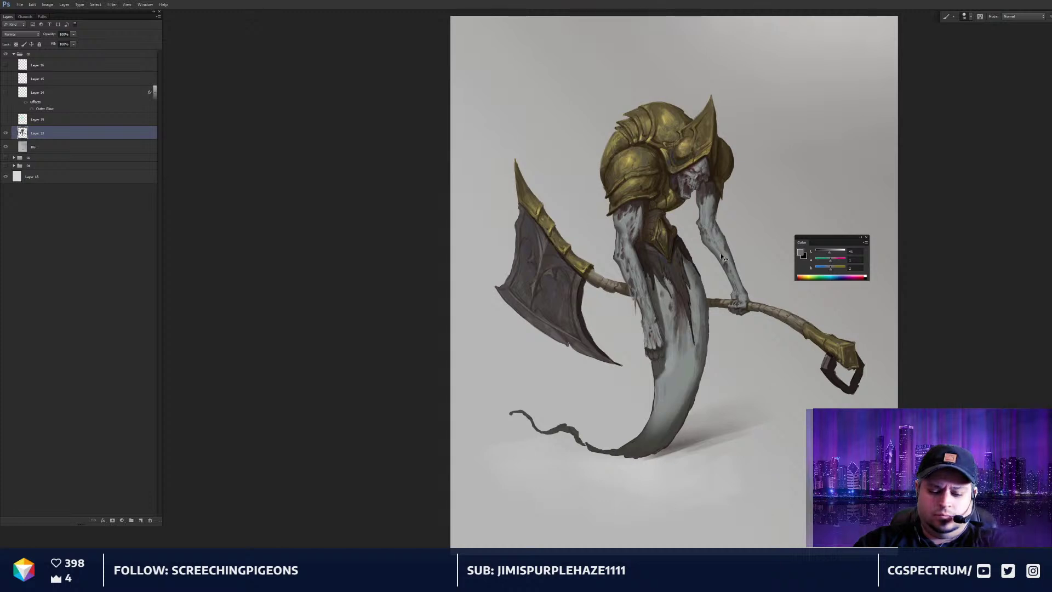
key(ctrl+shift+h)
drag(844, 240, 991, 208)
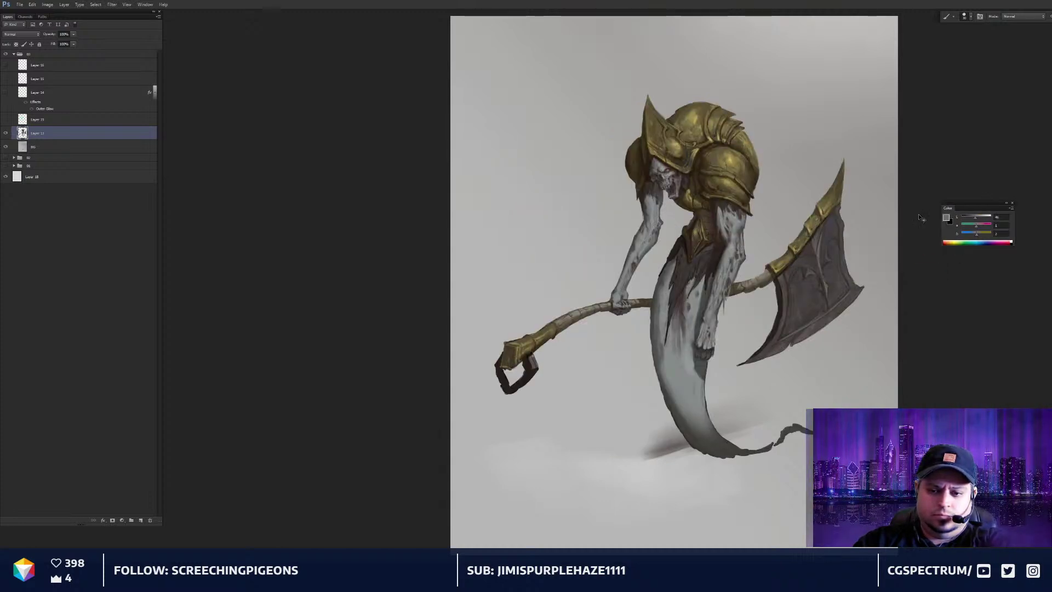
key(ctrl+shift+h)
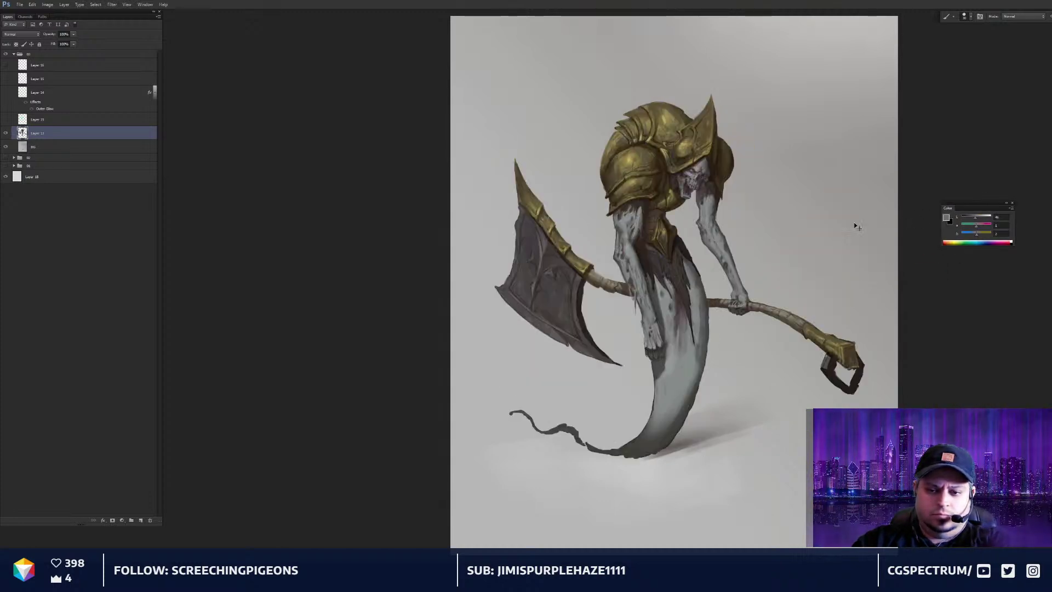
Darken the blade's lower tip and rear edge with a sampled dark tone
scroll(587, 213, up, 3)
scroll(587, 213, up, 2)
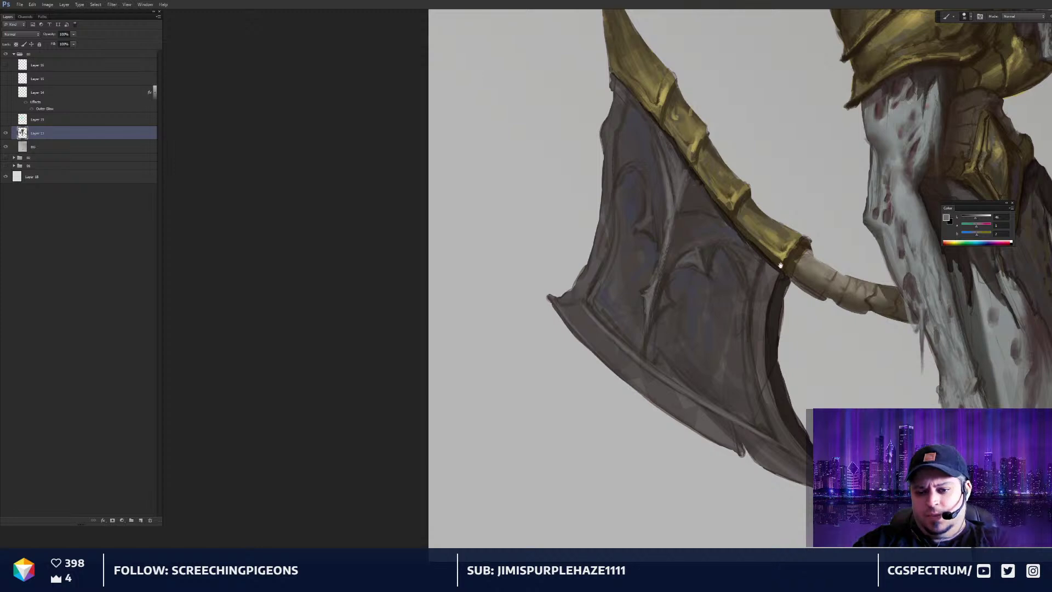
scroll(717, 247, up, 2)
alt+click(880, 81)
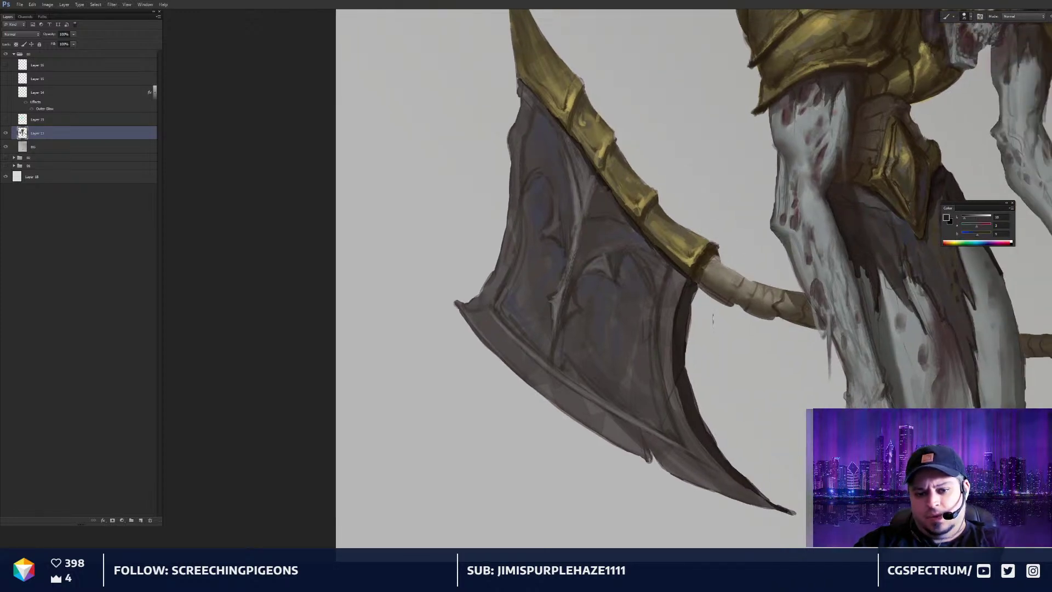
drag(640, 197, 642, 198)
drag(564, 230, 576, 248)
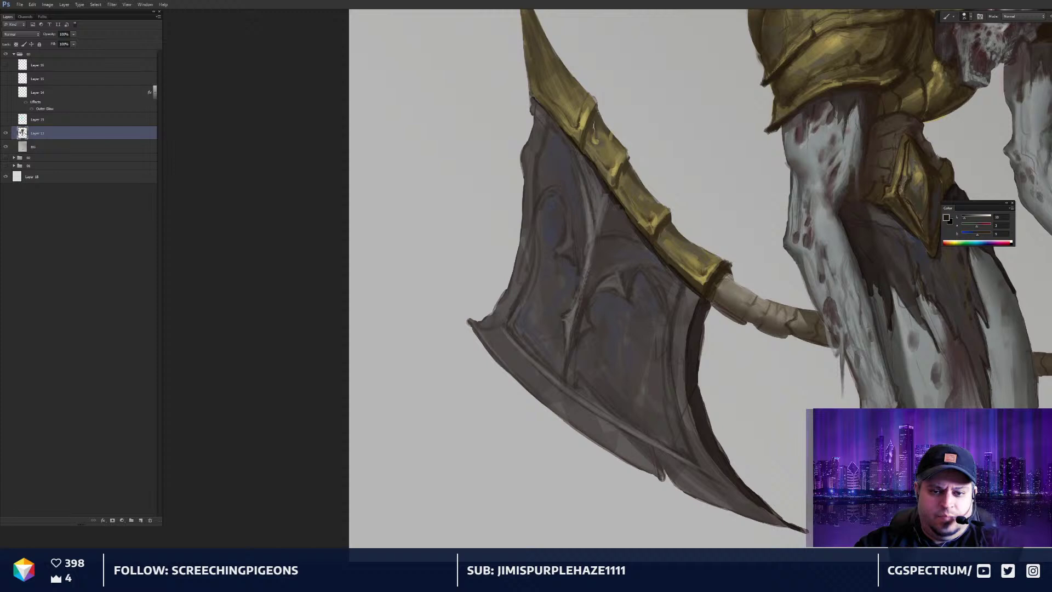
Lighten the raised borders along the blade's left and right sides with sampled greys
alt+click(593, 159)
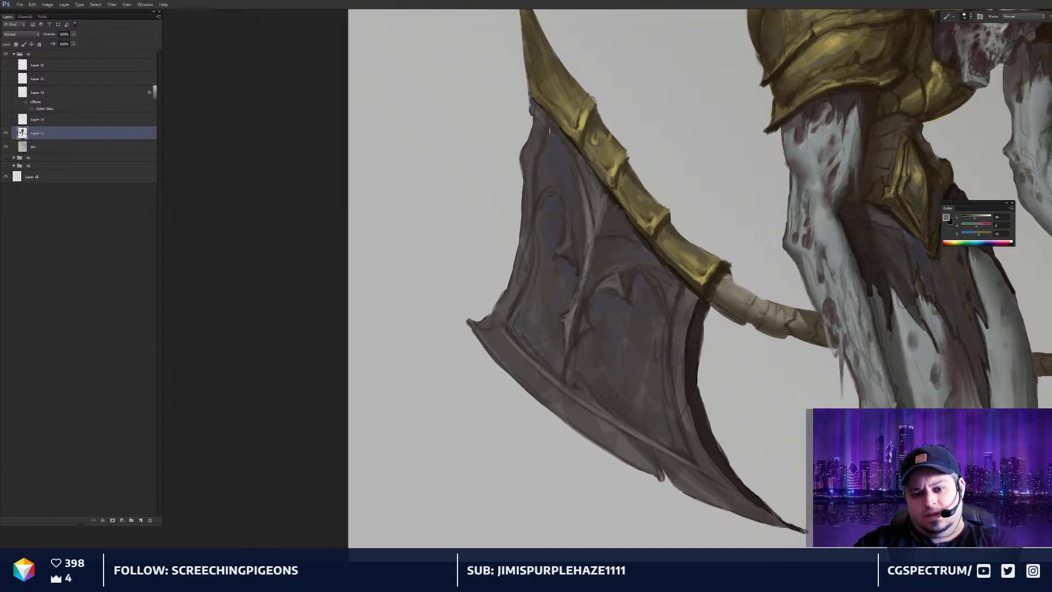
drag(636, 324, 663, 321)
alt+click(663, 329)
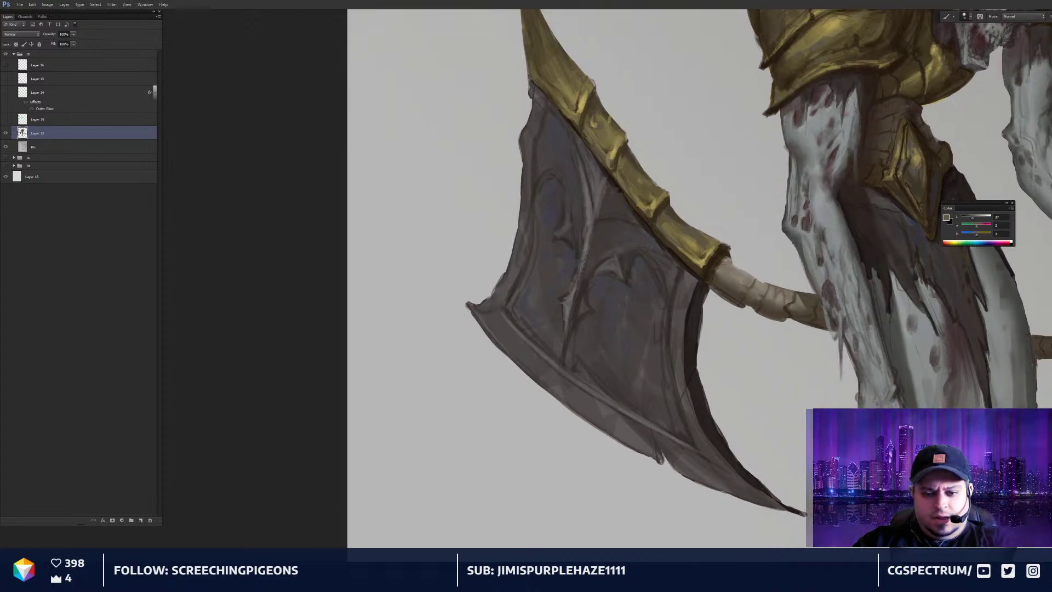
alt+click(592, 210)
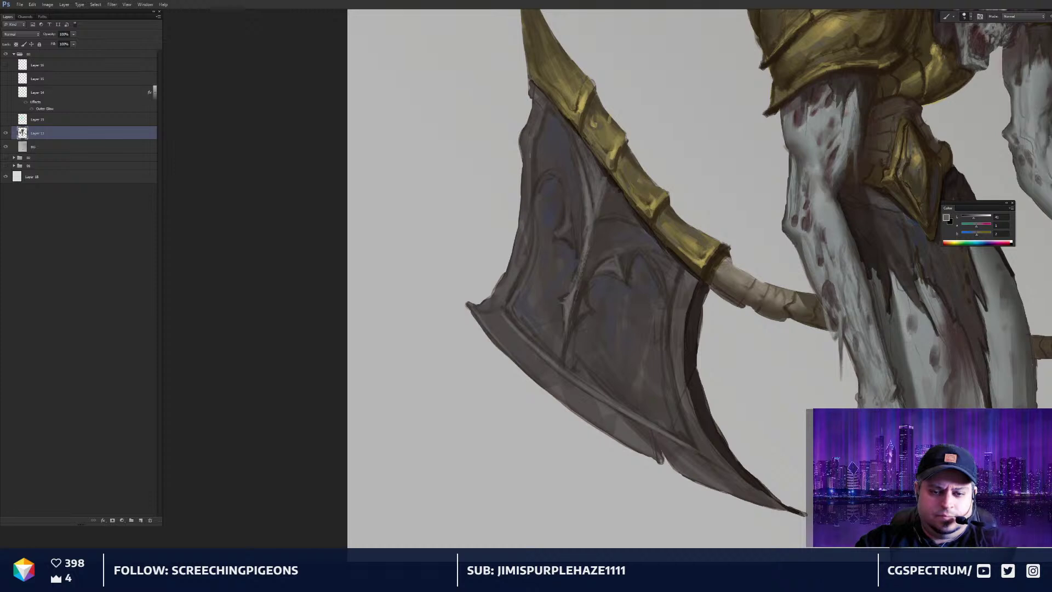
drag(533, 155, 530, 246)
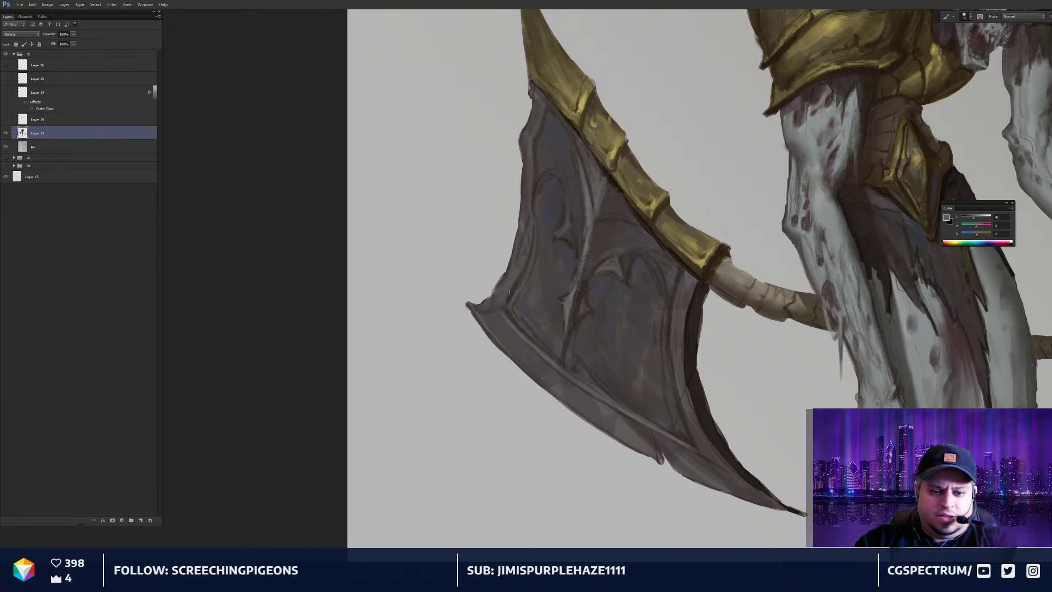
alt+click(592, 205)
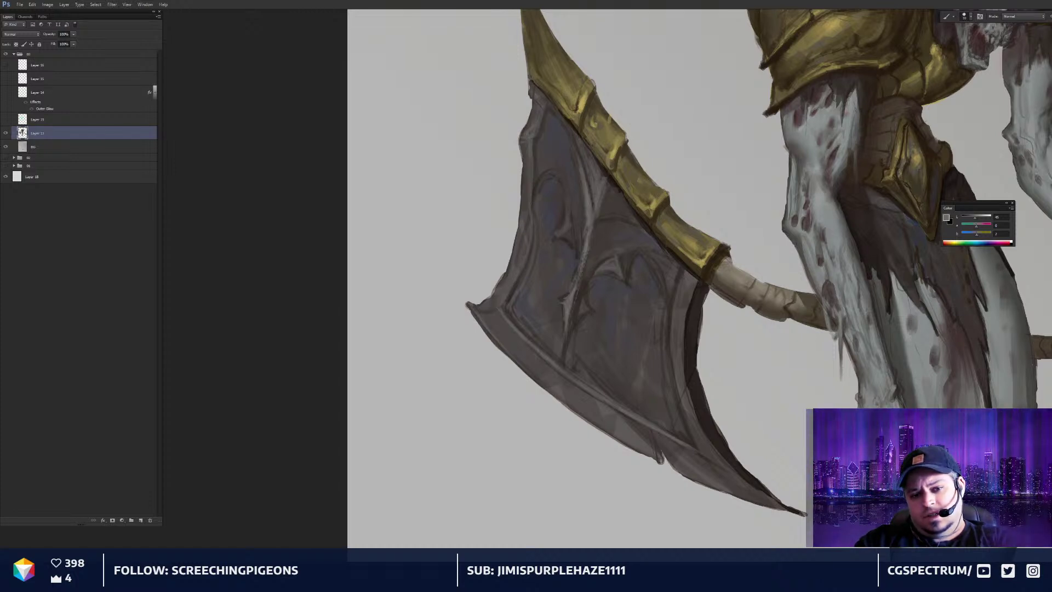
drag(676, 231, 675, 226)
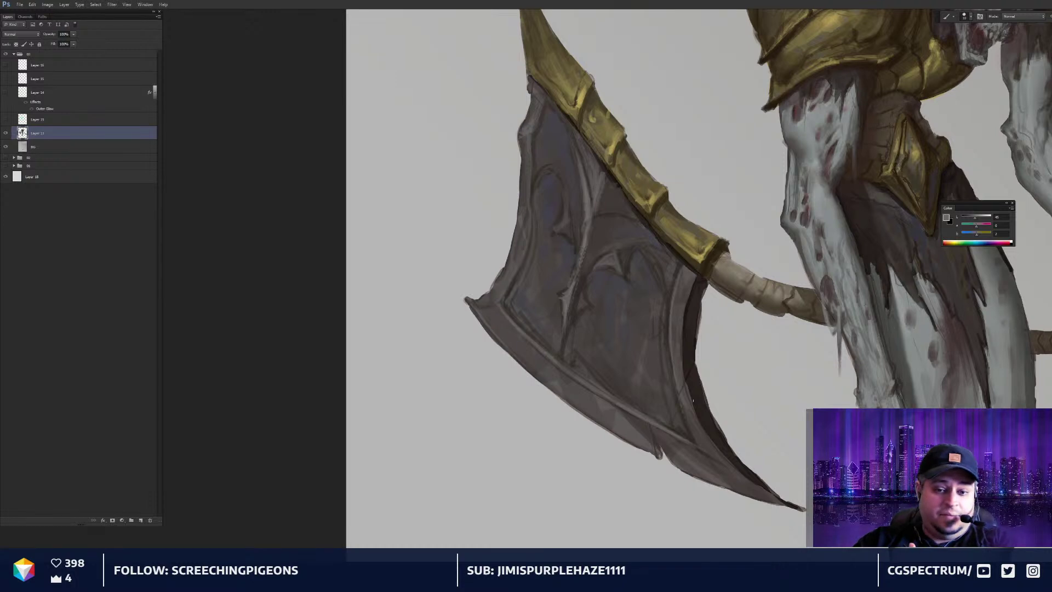
drag(553, 267, 553, 265)
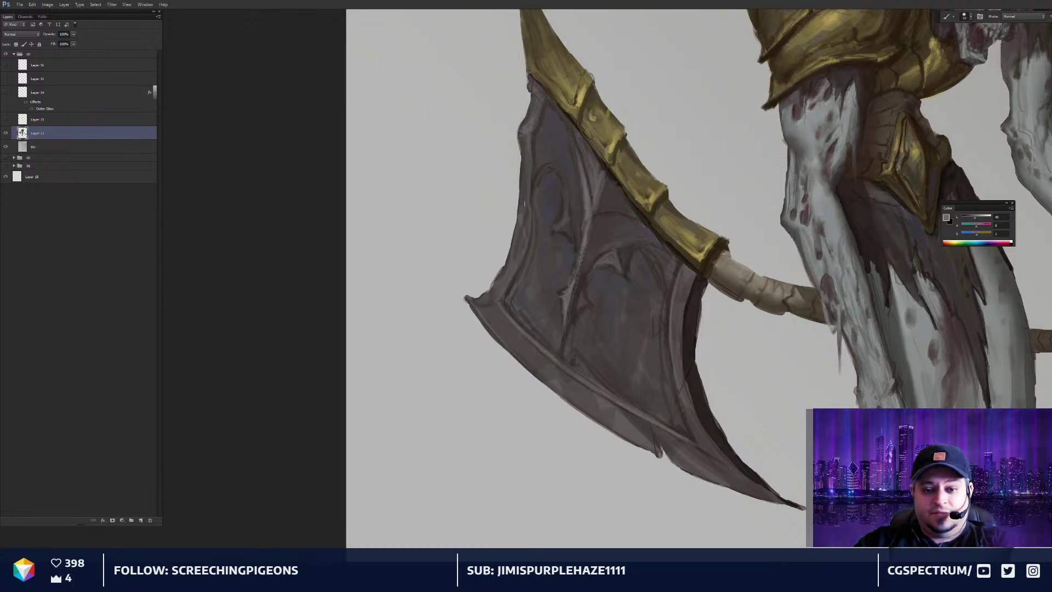
Sharpen the arches and hooked cusps on the blade with sampled dark and light greys and a smaller brush
alt+click(686, 282)
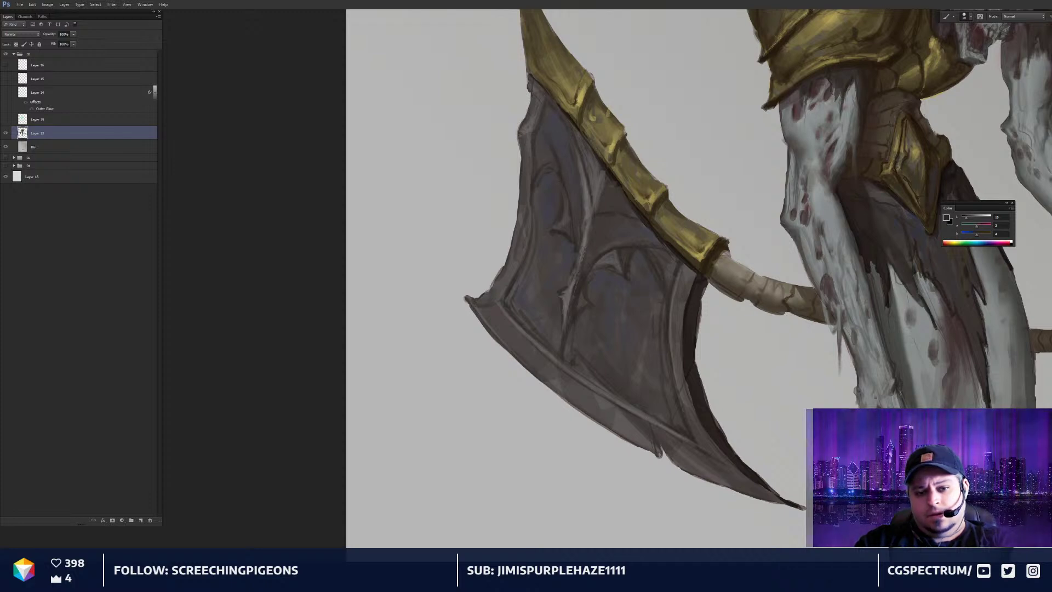
key(ctrl+minus)
key(ctrl+plus)
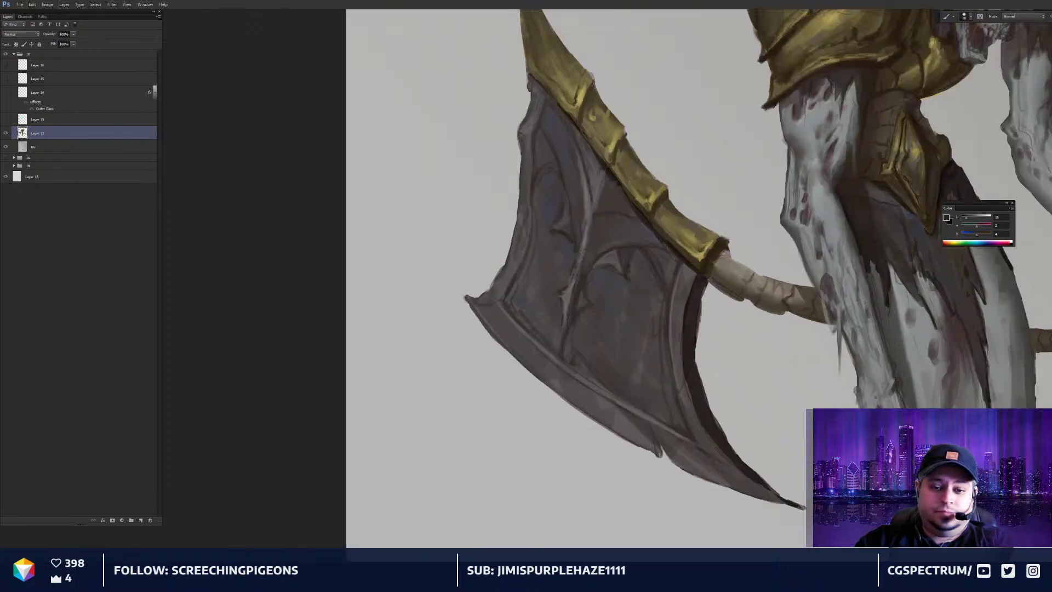
alt+click(588, 188)
key(bracketleft)
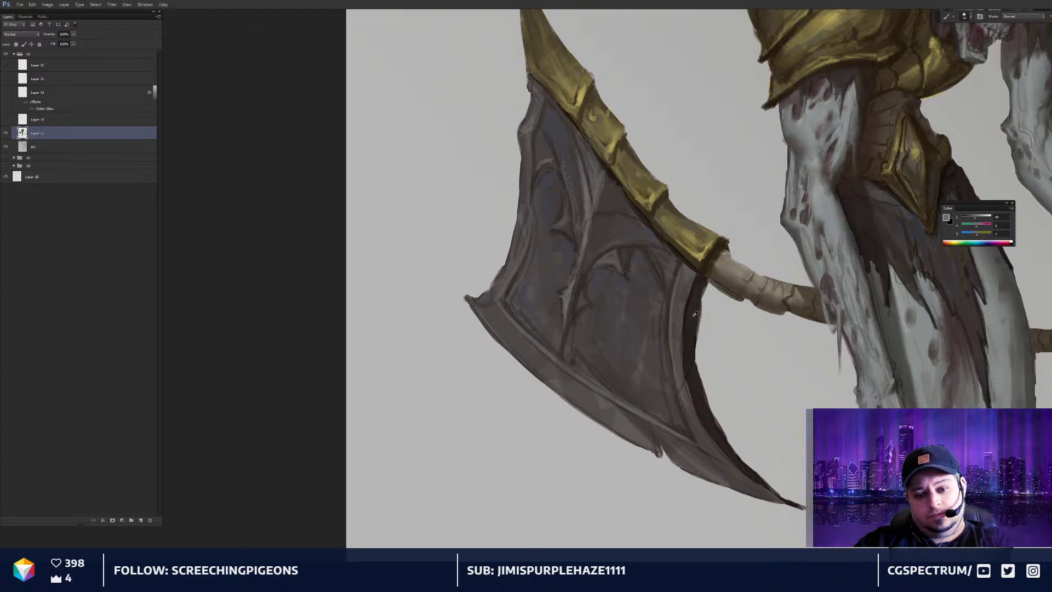
alt+click(633, 254)
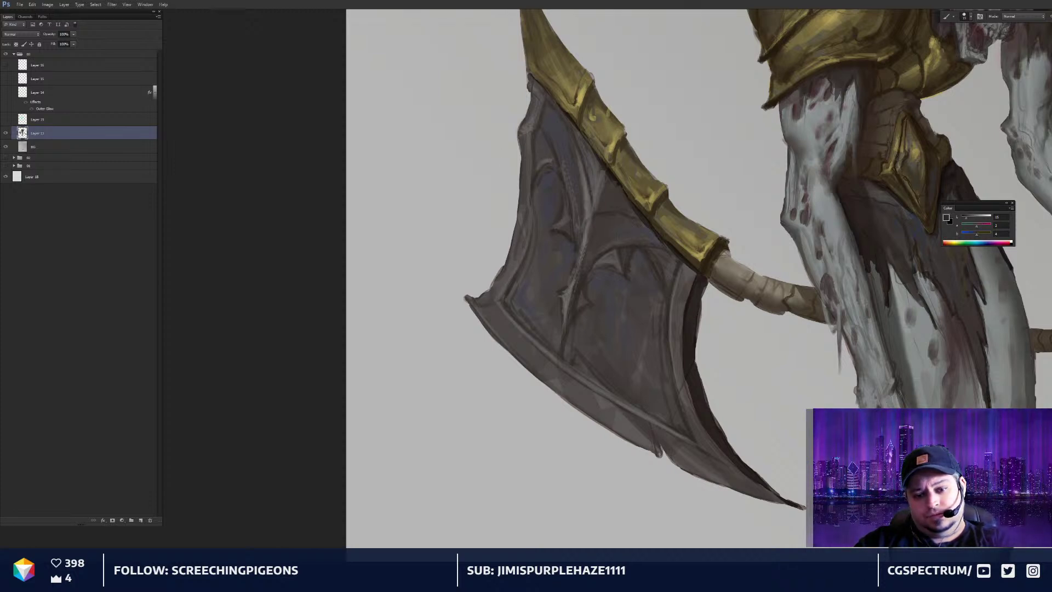
Clean up the contour of the blade's dark rear edge, alternating between the Eraser and the Brush
scroll(653, 300, down, 1)
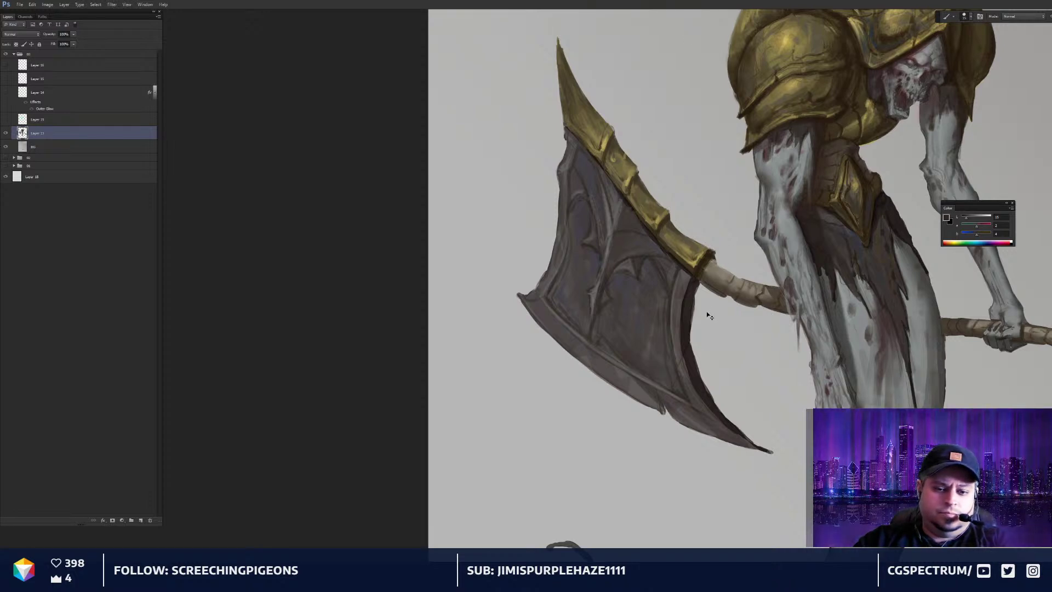
scroll(691, 342, up, 2)
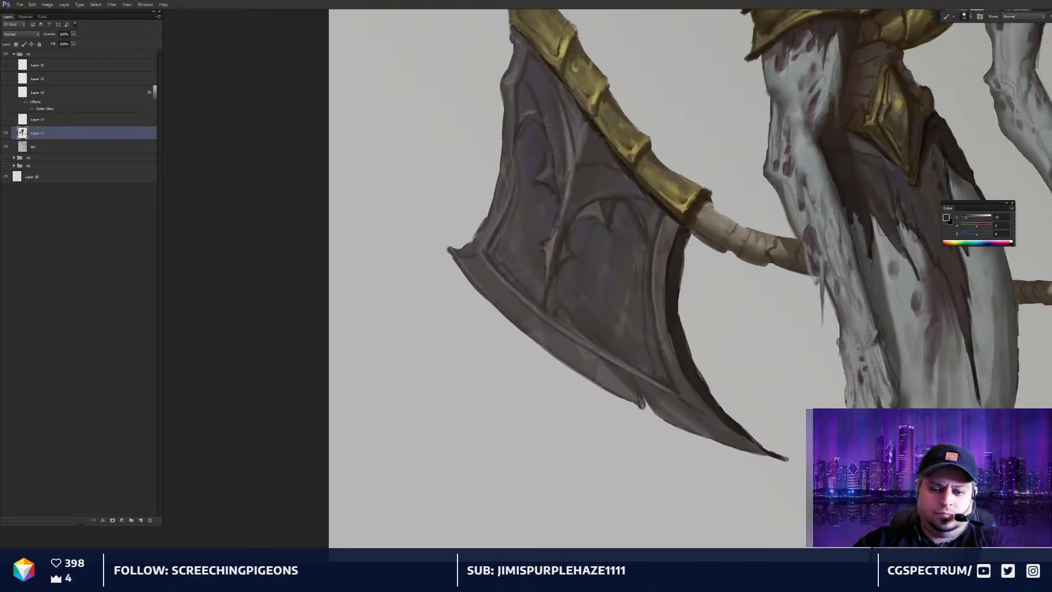
key(e)
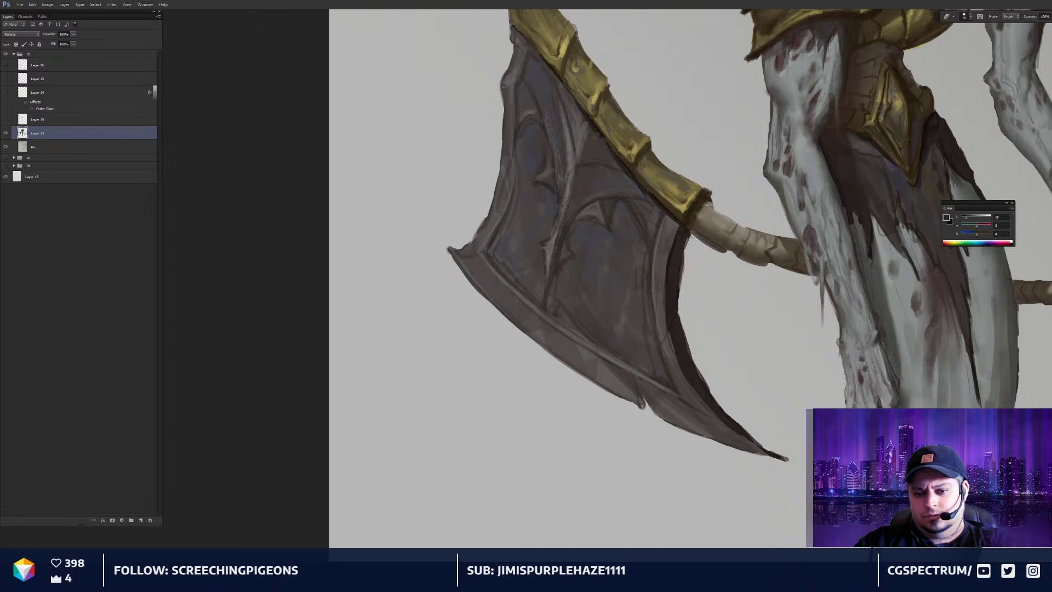
key(b)
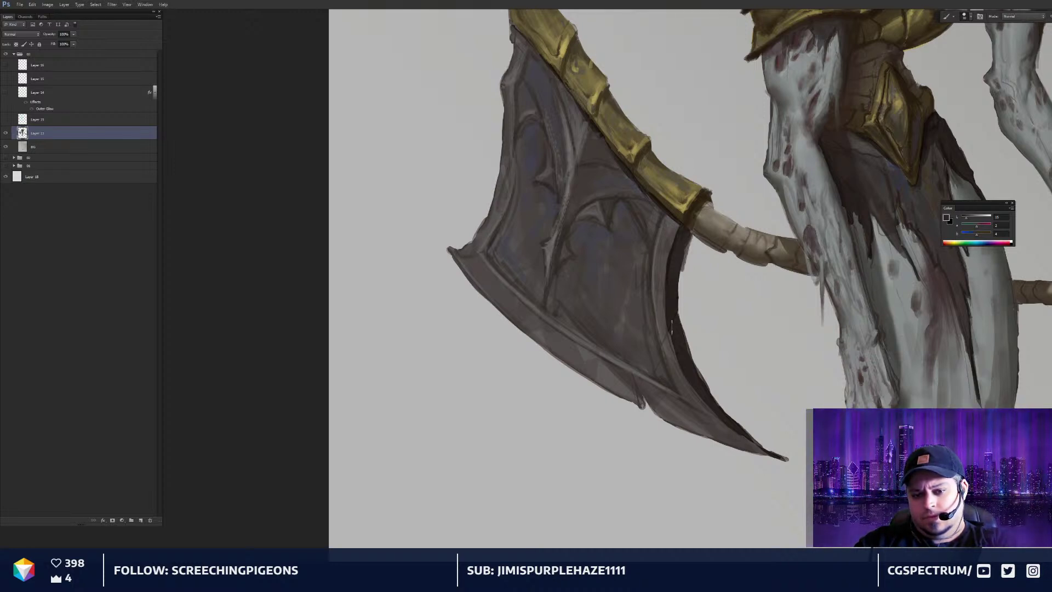
key(e)
drag(690, 253, 696, 235)
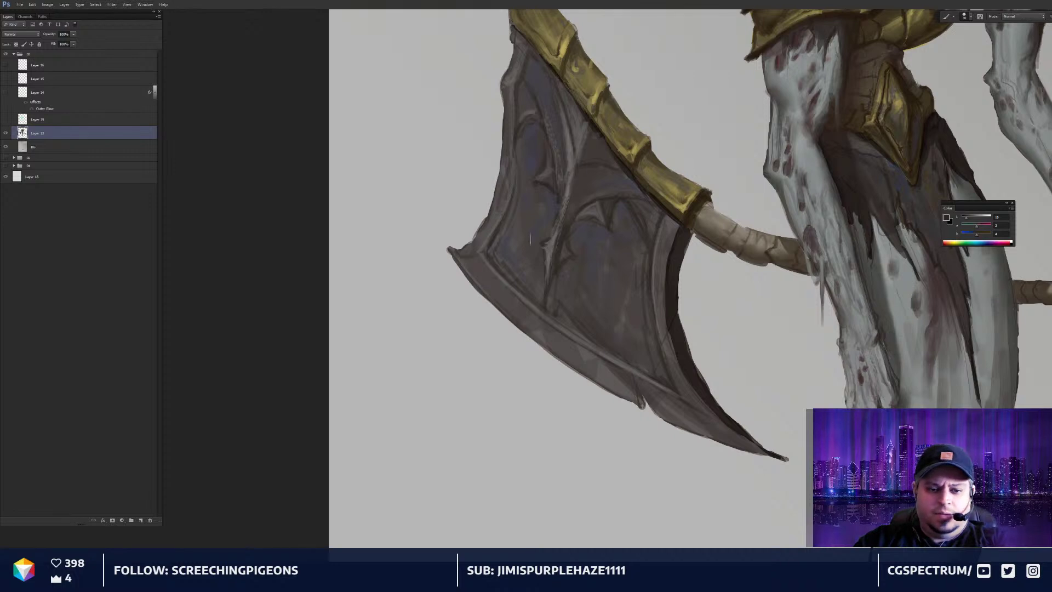
mouse_move(467, 240)
mouse_down()
mouse_move(496, 183)
mouse_move(563, 245)
mouse_up()
key(b)
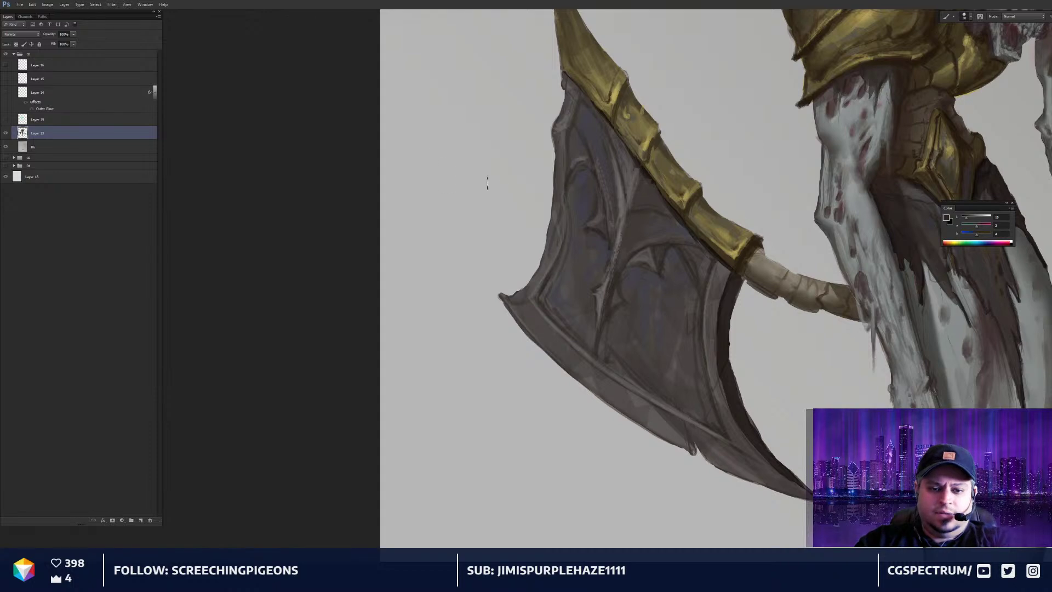
Refine the blade's concave front edge and the central rib with sampled dark and lighter greys
alt+click(559, 197)
drag(551, 257, 546, 273)
drag(548, 237, 542, 258)
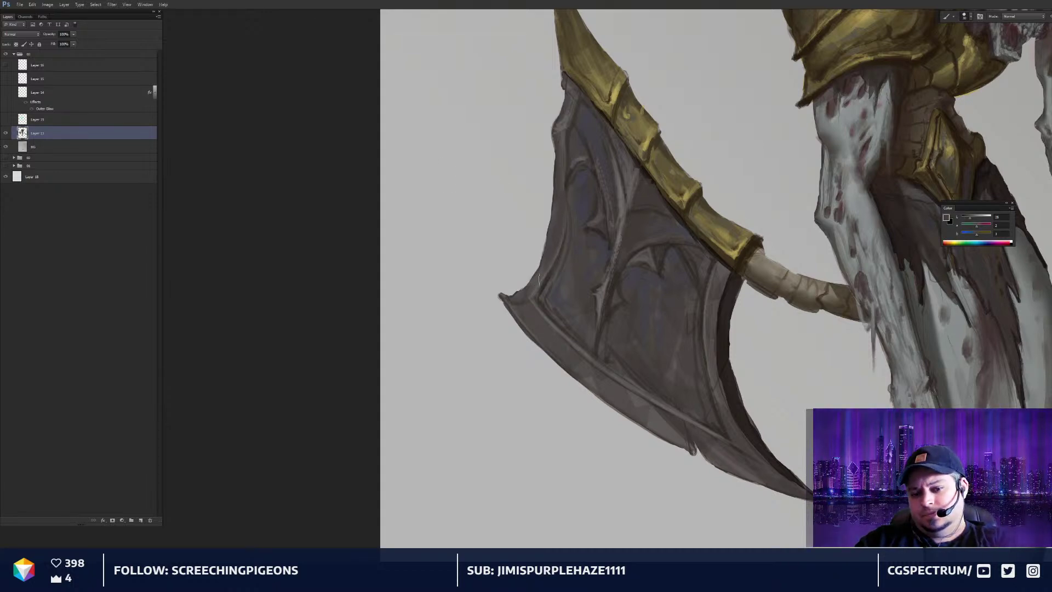
alt+click(616, 200)
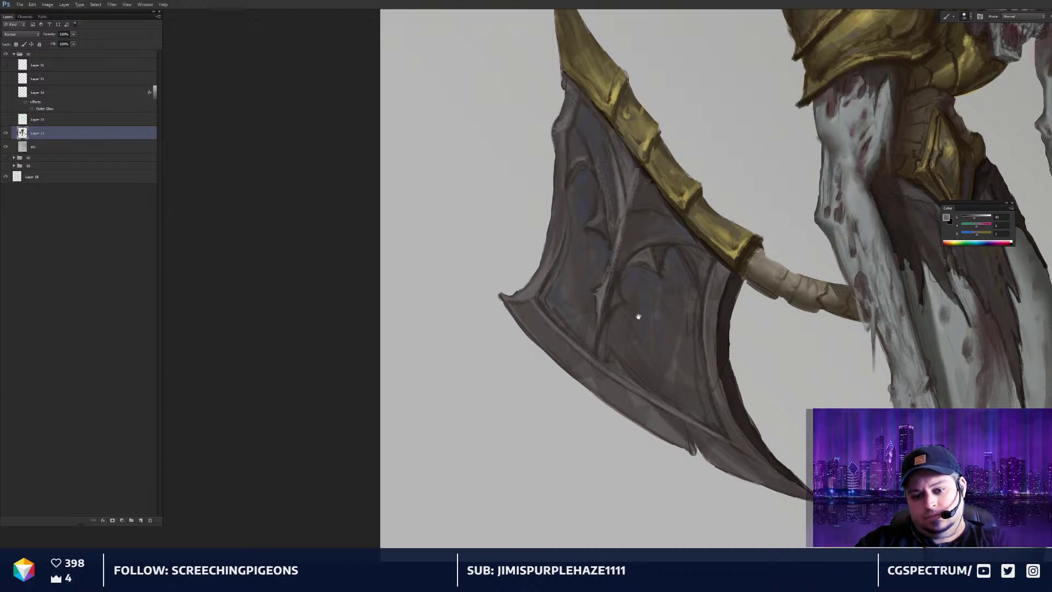
Trim the outer contour of the blade's dark rear edge with the Eraser, then return to the Brush
drag(639, 313, 592, 275)
drag(600, 334, 568, 302)
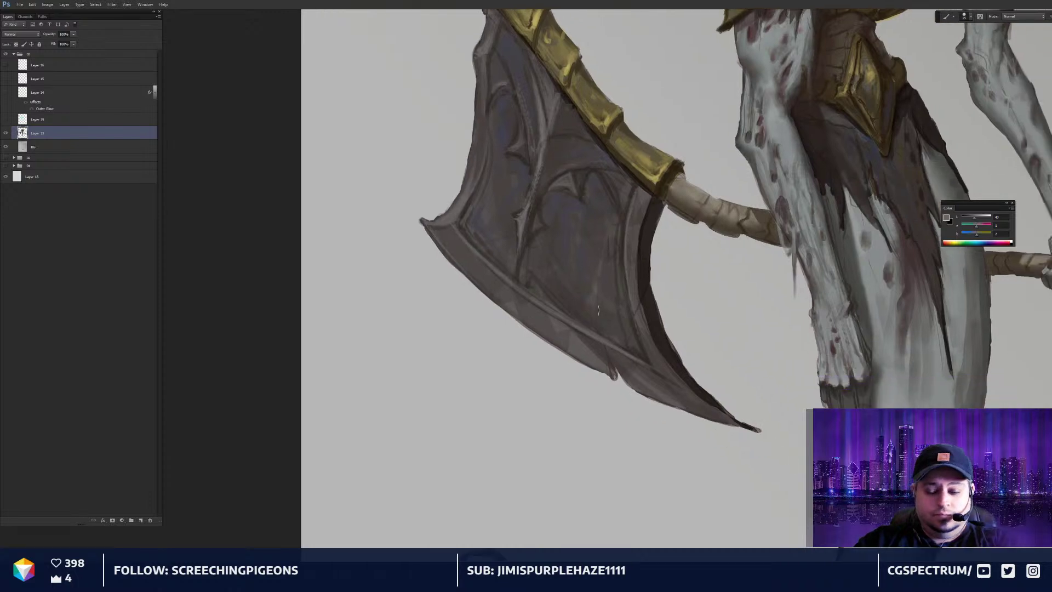
key(e)
mouse_move(658, 299)
mouse_down()
mouse_move(673, 341)
mouse_move(657, 310)
mouse_move(711, 390)
mouse_up()
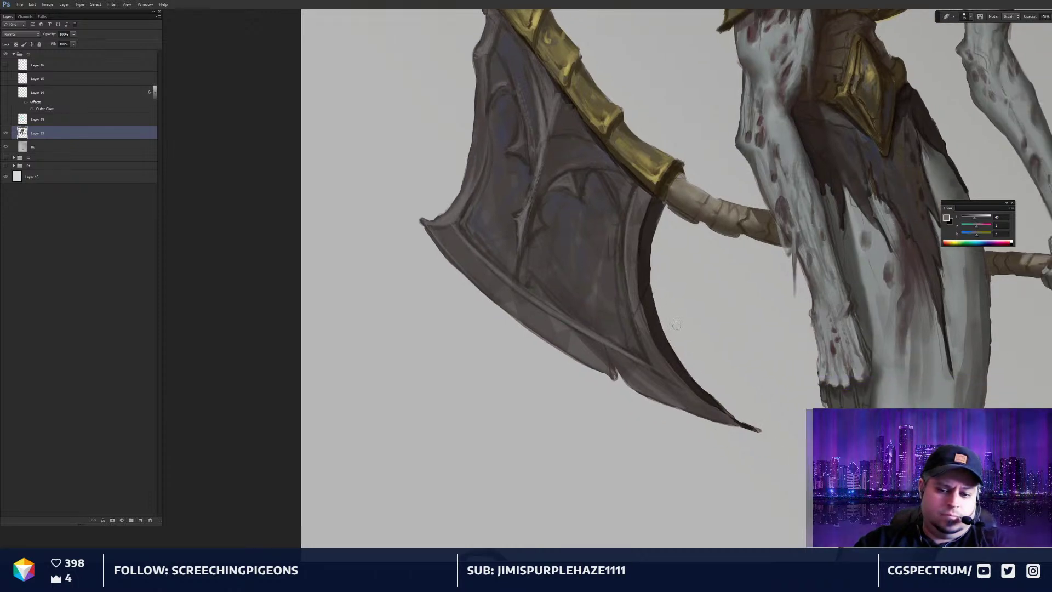
key(b)
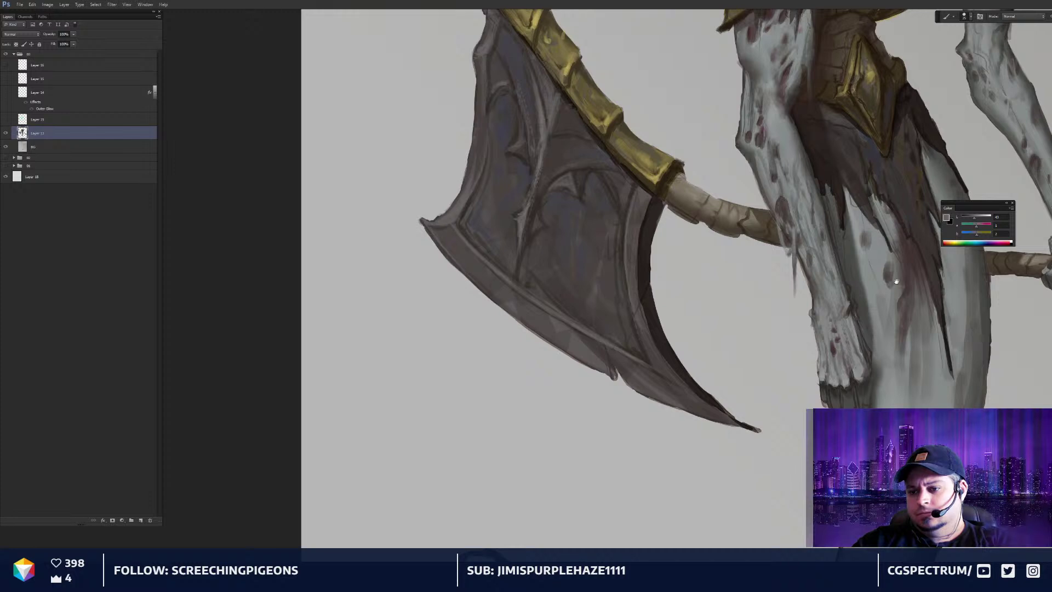
drag(707, 351, 693, 344)
drag(953, 247, 908, 243)
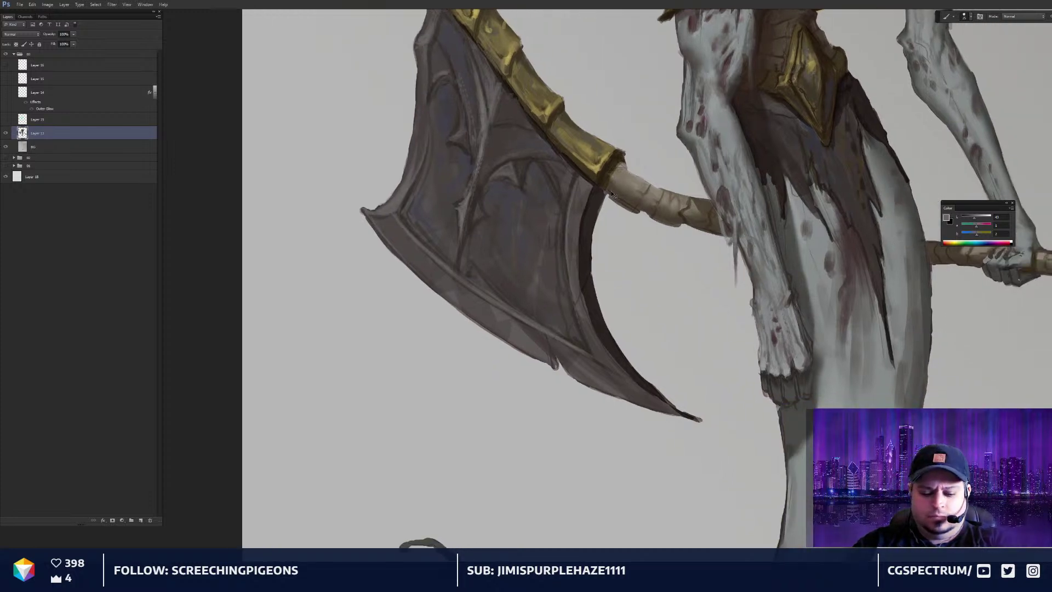
Even out the rear edge with a sampled dark tone and erase the lower tip into a clean point
drag(615, 195, 613, 191)
alt+click(598, 315)
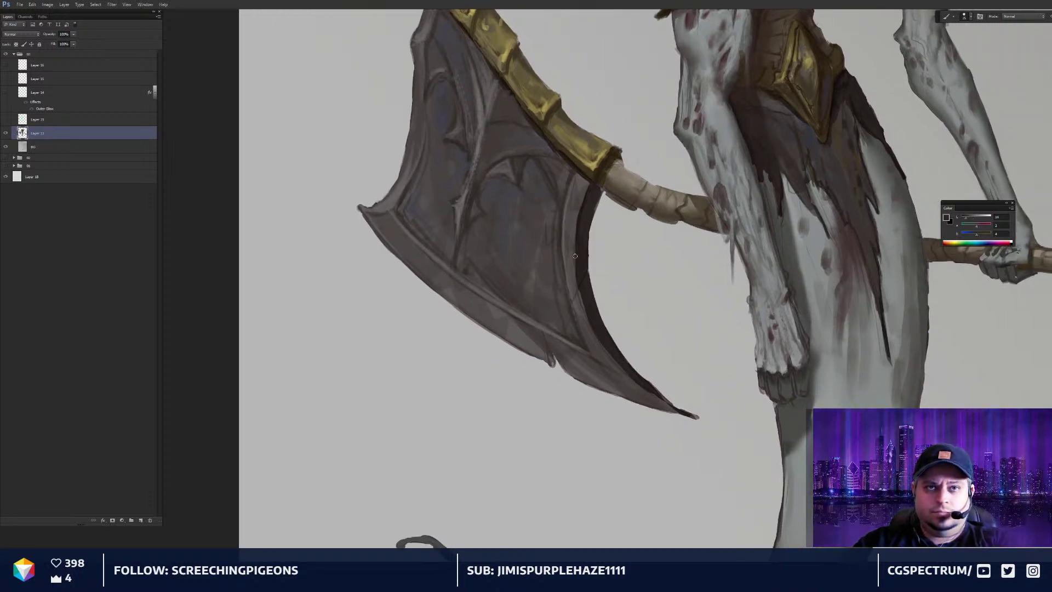
drag(583, 293, 588, 314)
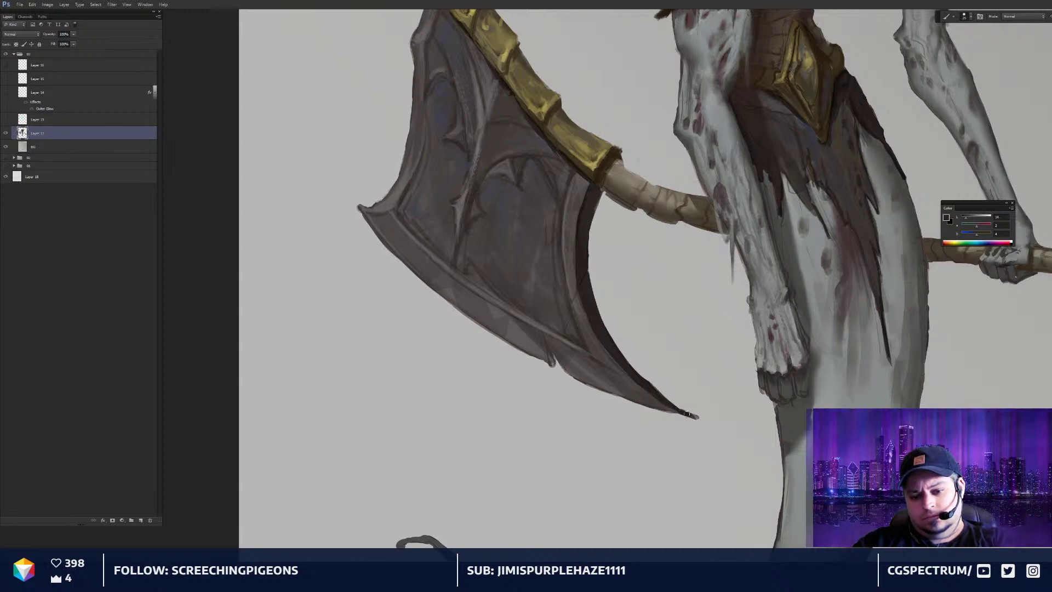
key(e)
mouse_move(656, 377)
mouse_down()
mouse_move(699, 418)
mouse_move(687, 410)
mouse_up()
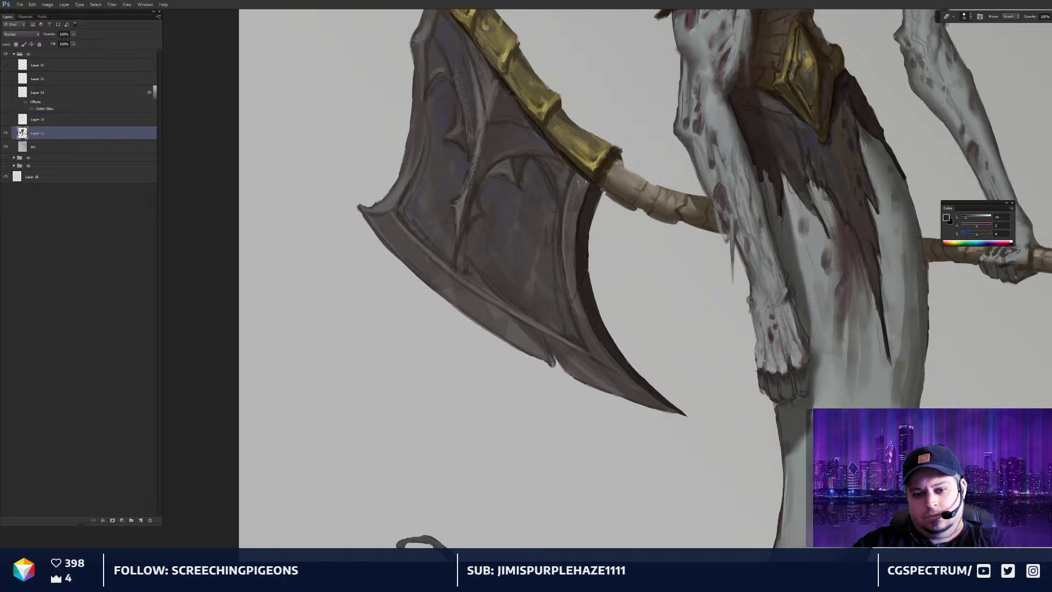
key(ctrl+minus)
key(ctrl+minus)
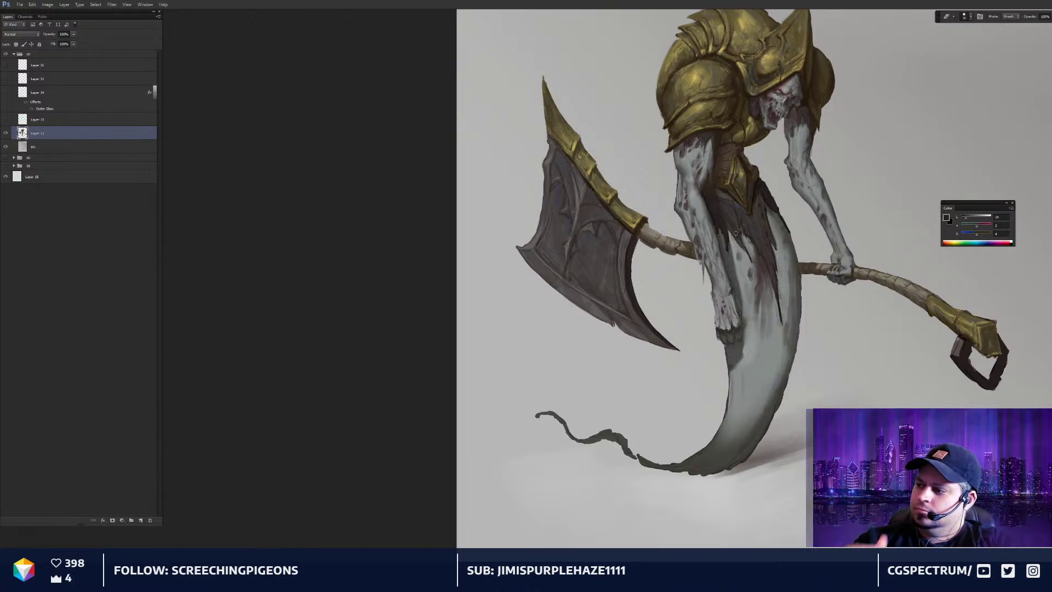
Define the small arch between the central rib and the golden haft with sampled light and dark greys
key(ctrl+plus)
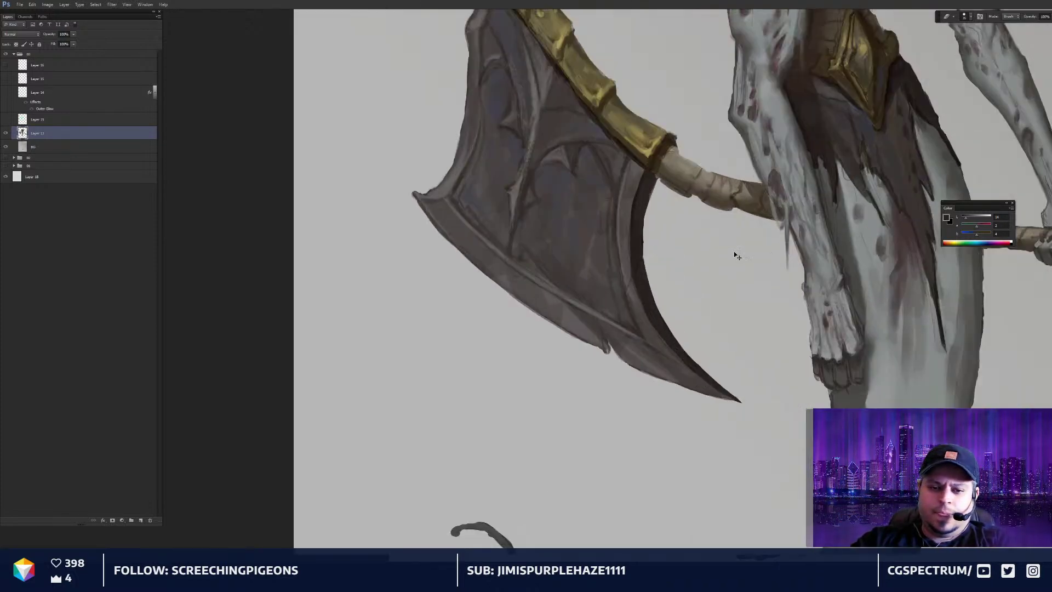
key(b)
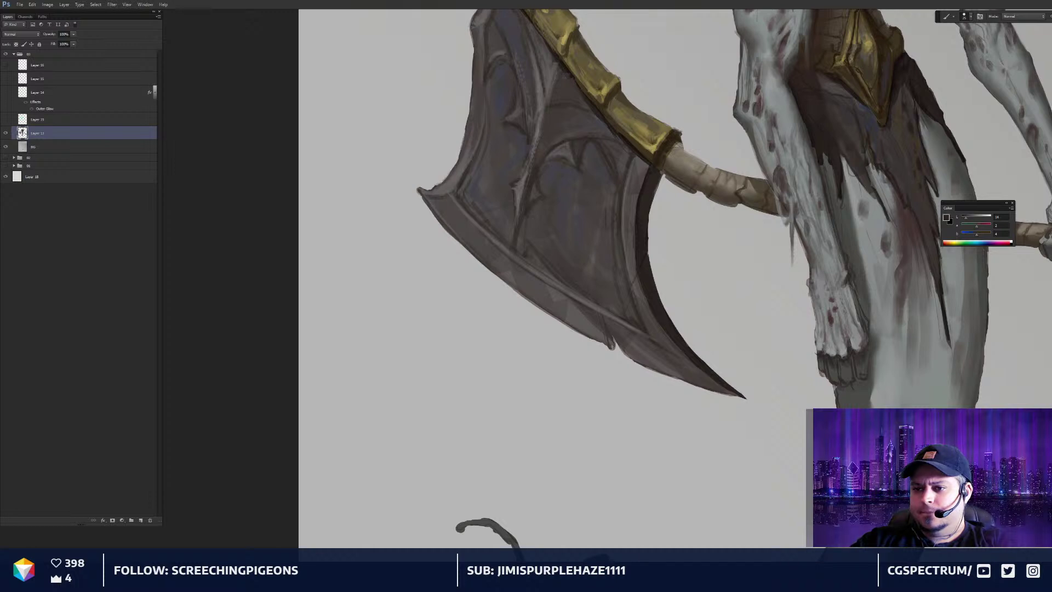
alt+click(453, 187)
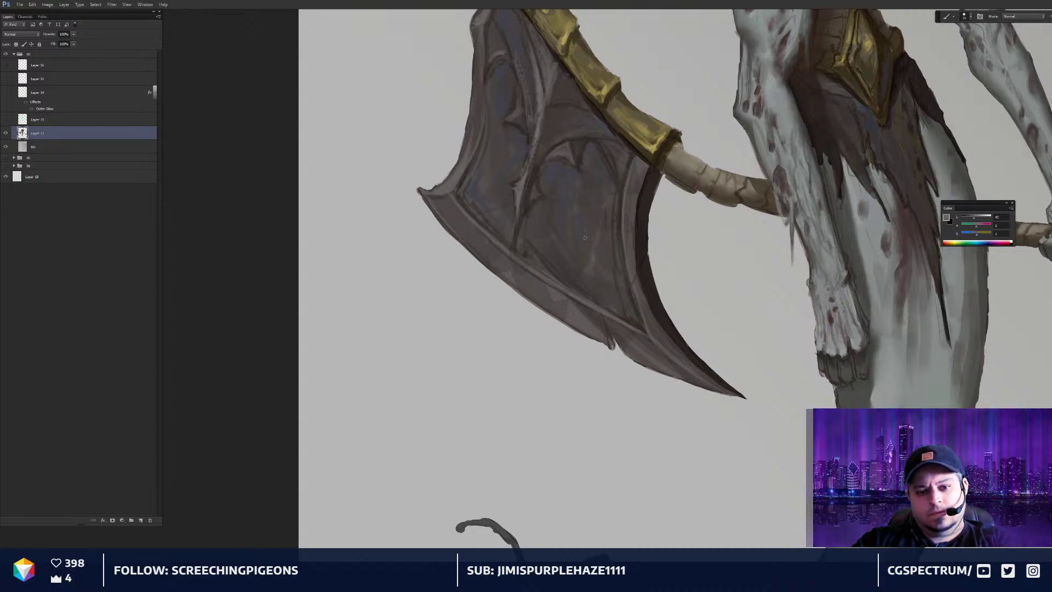
drag(584, 234, 636, 327)
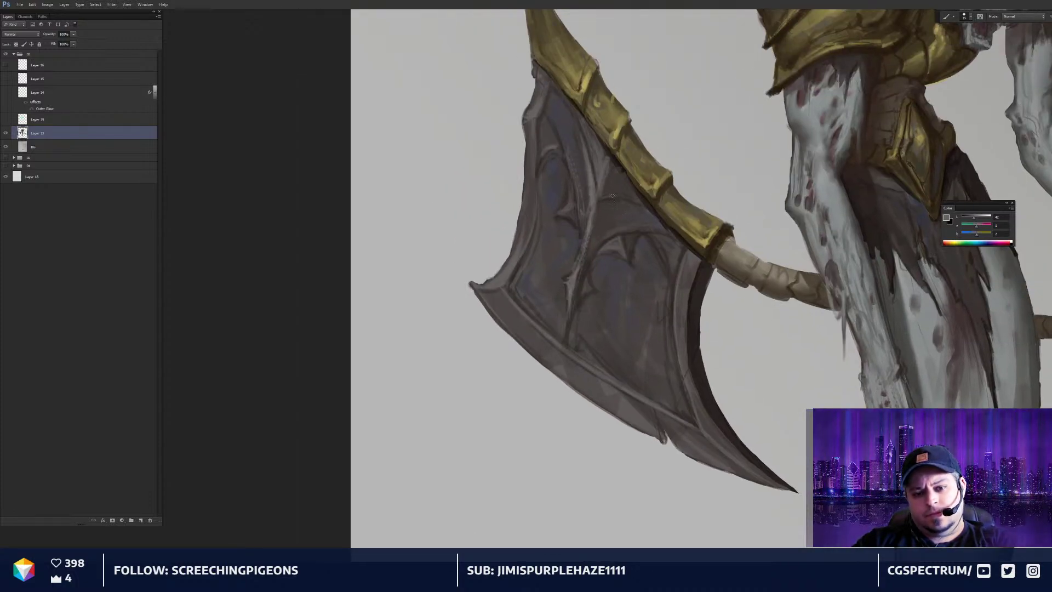
alt+click(630, 232)
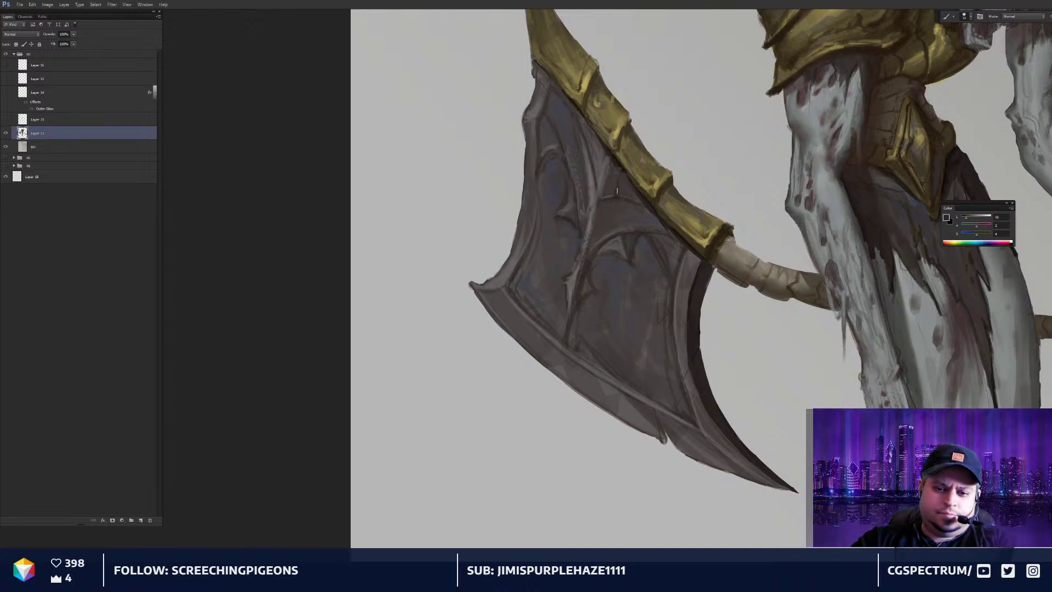
drag(672, 277, 702, 316)
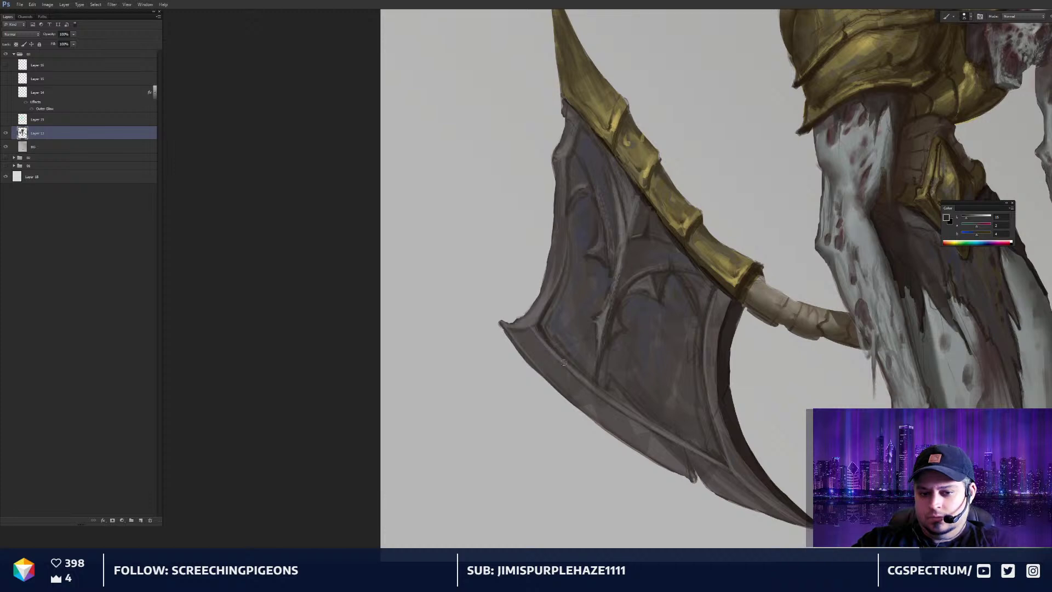
Move the Color panel close to the blade and tint the cutting edge's front corner with a sampled bluish grey
drag(659, 327, 657, 249)
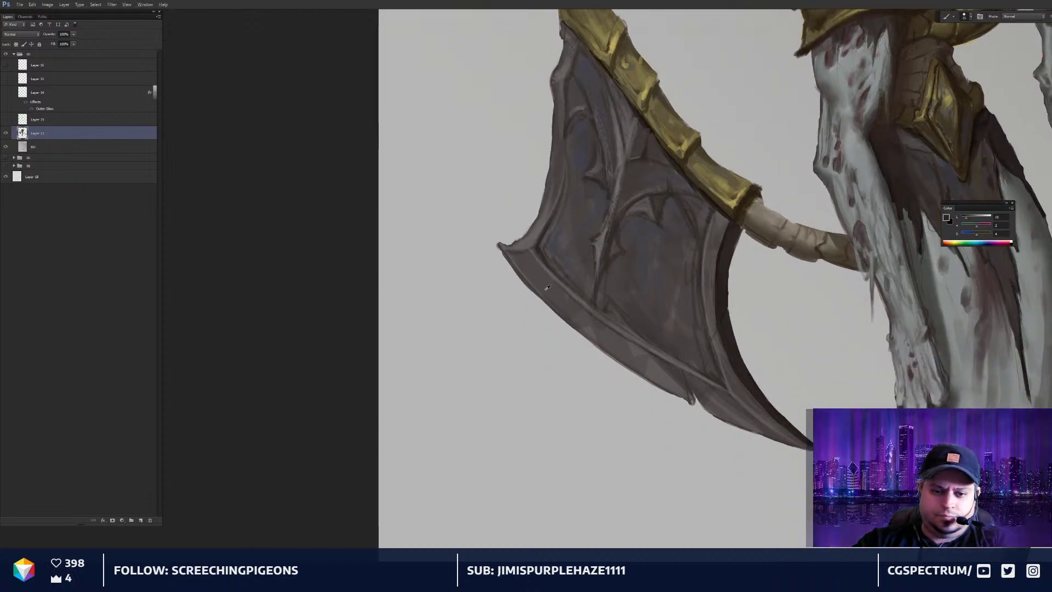
alt+click(656, 250)
drag(966, 206, 660, 239)
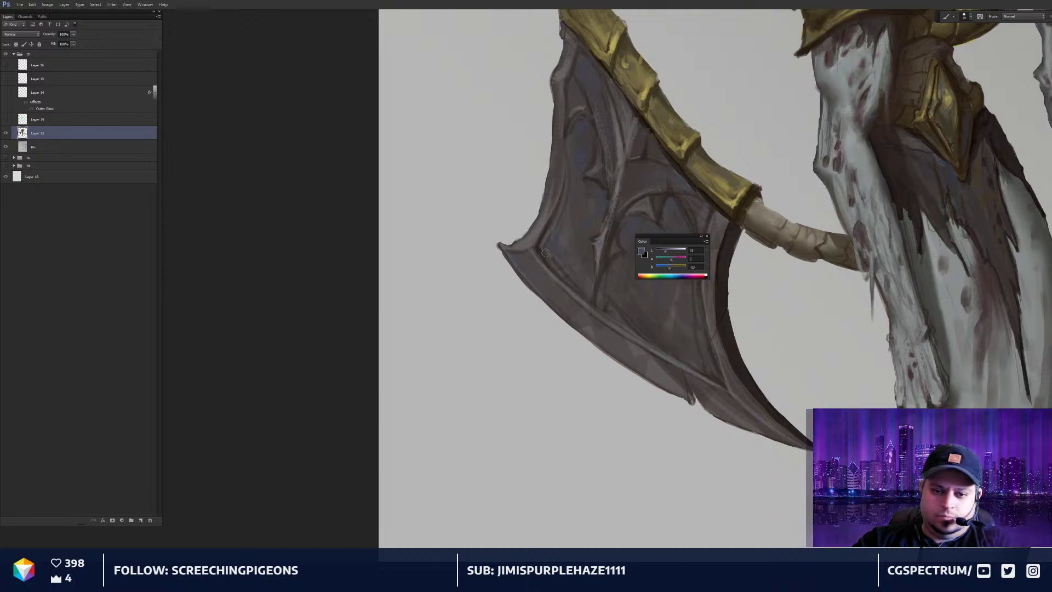
drag(580, 222, 673, 267)
Darken the line along the front part of the cutting edge's raised rim with a sampled dark tone
alt+click(620, 264)
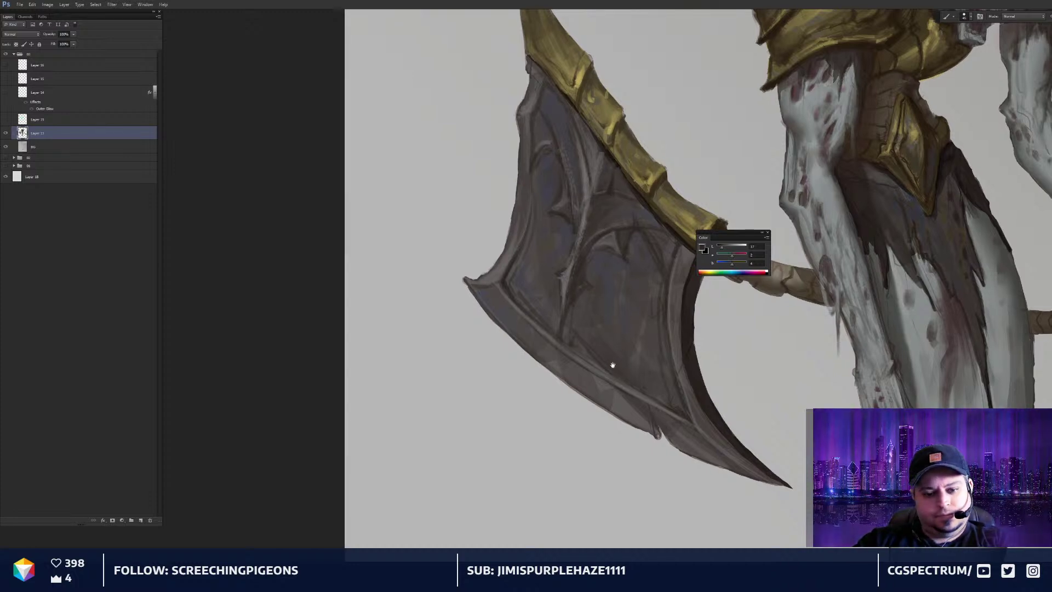
key(r)
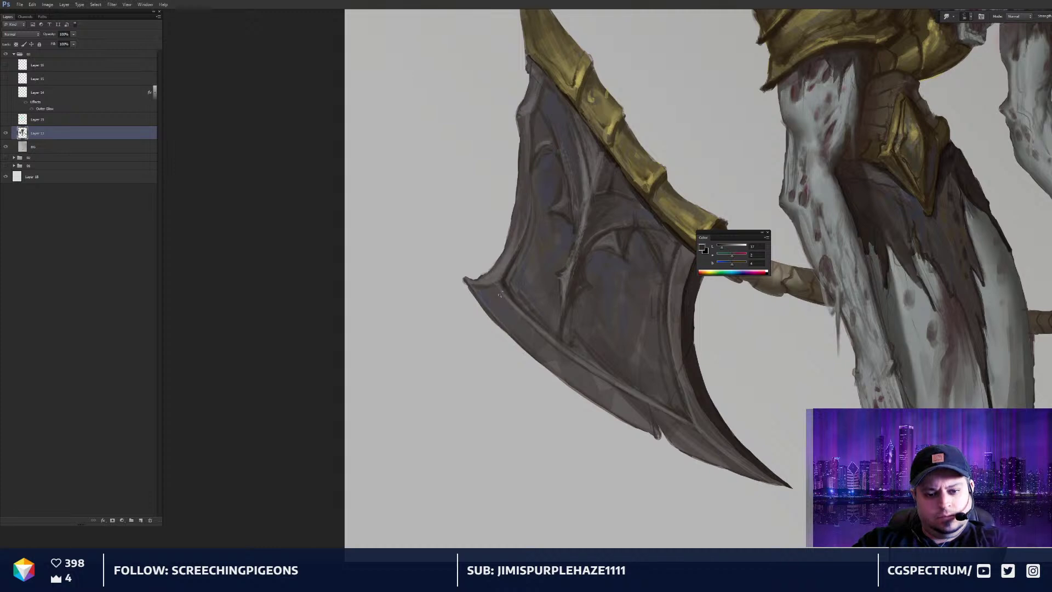
key(b)
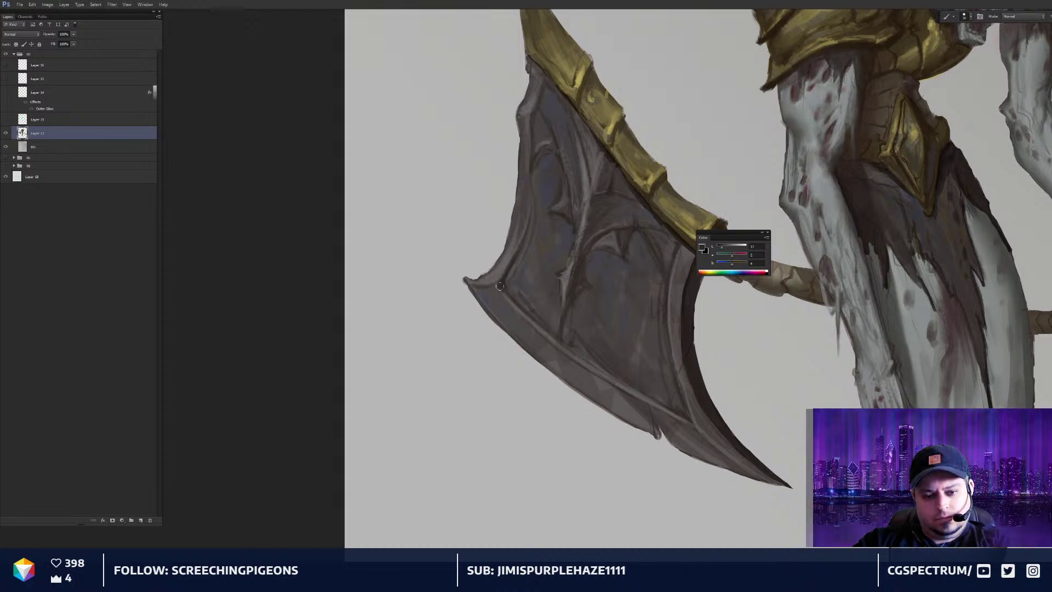
drag(501, 286, 554, 341)
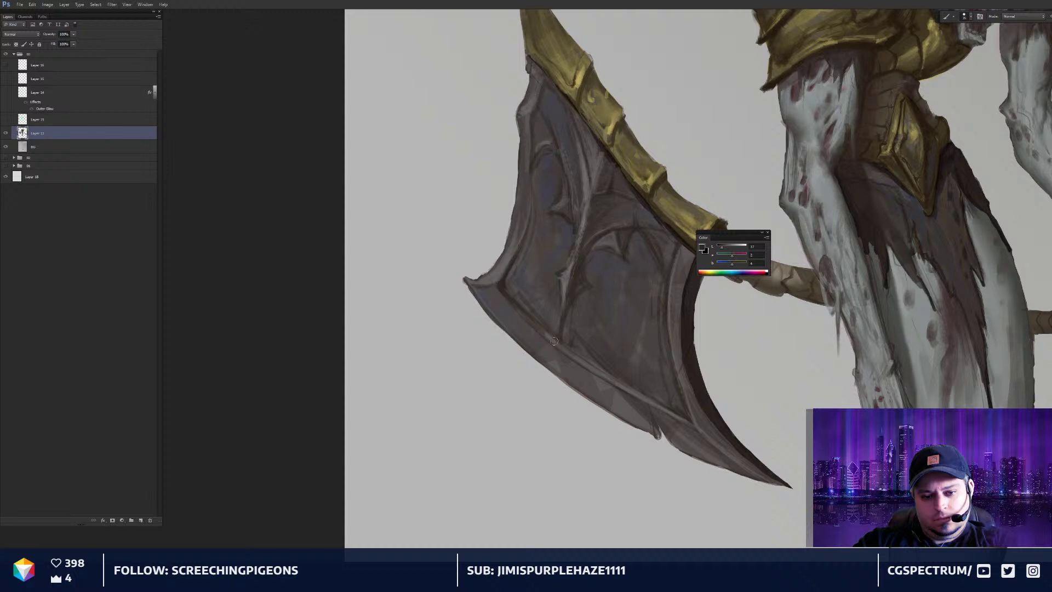
Add a thin highlight along the front part of the raised rim with a sampled grey and a smaller brush
alt+click(527, 297)
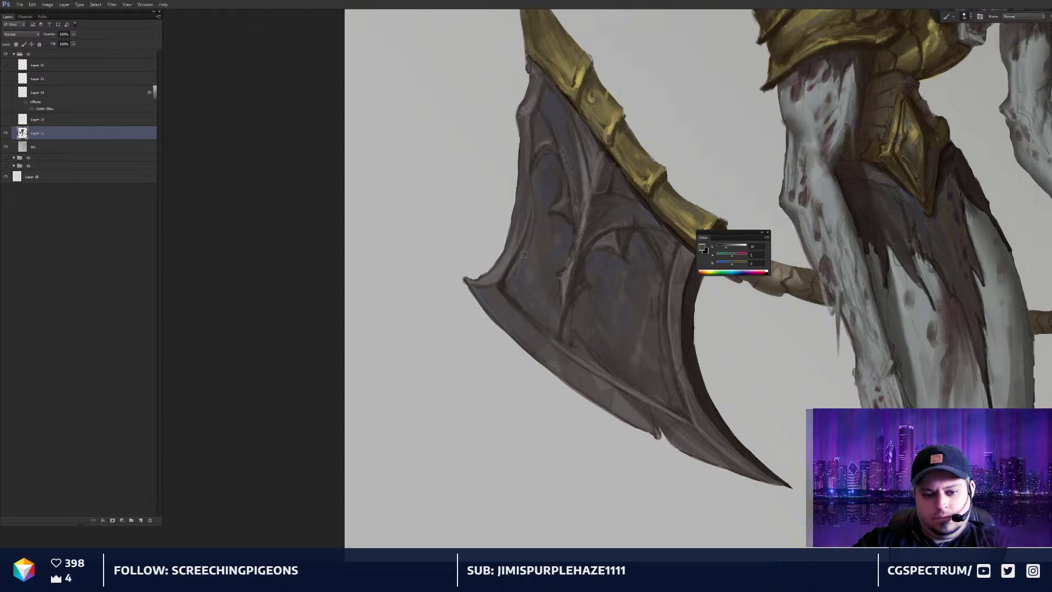
alt+click(599, 372)
key(bracketleft)
key(bracketleft)
drag(498, 286, 523, 316)
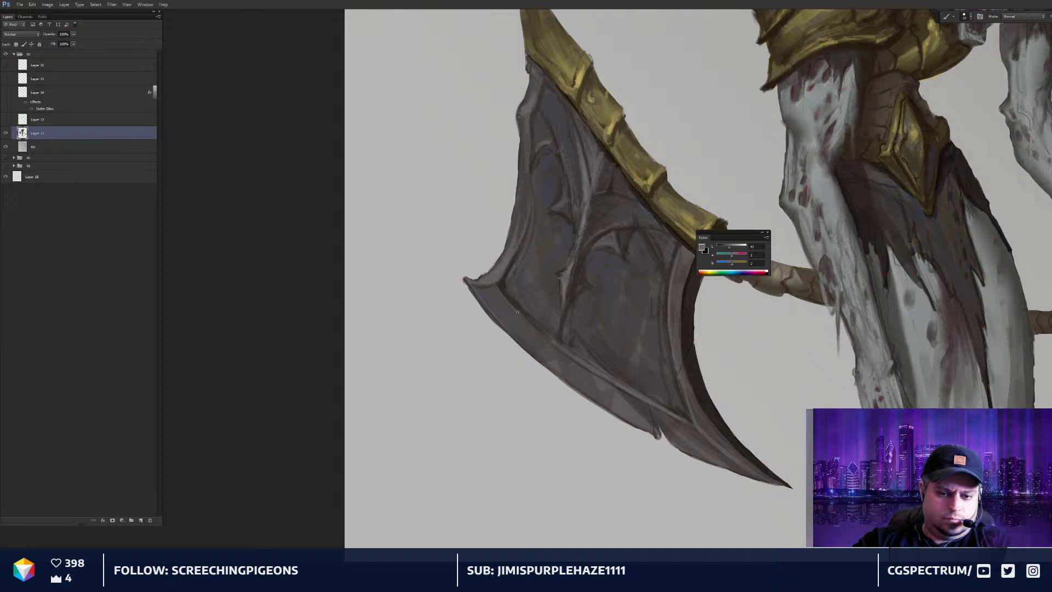
Sharpen the notch in the cutting edge with a sampled dark tone and the Eraser, and soften the blade paint with the Smudge tool
drag(651, 382, 648, 368)
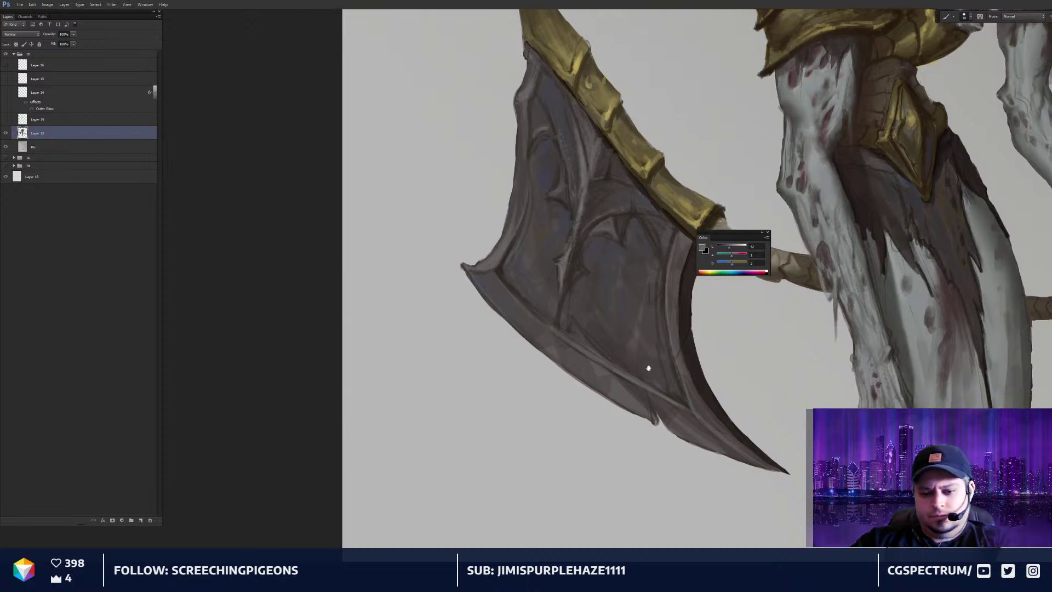
alt+click(679, 352)
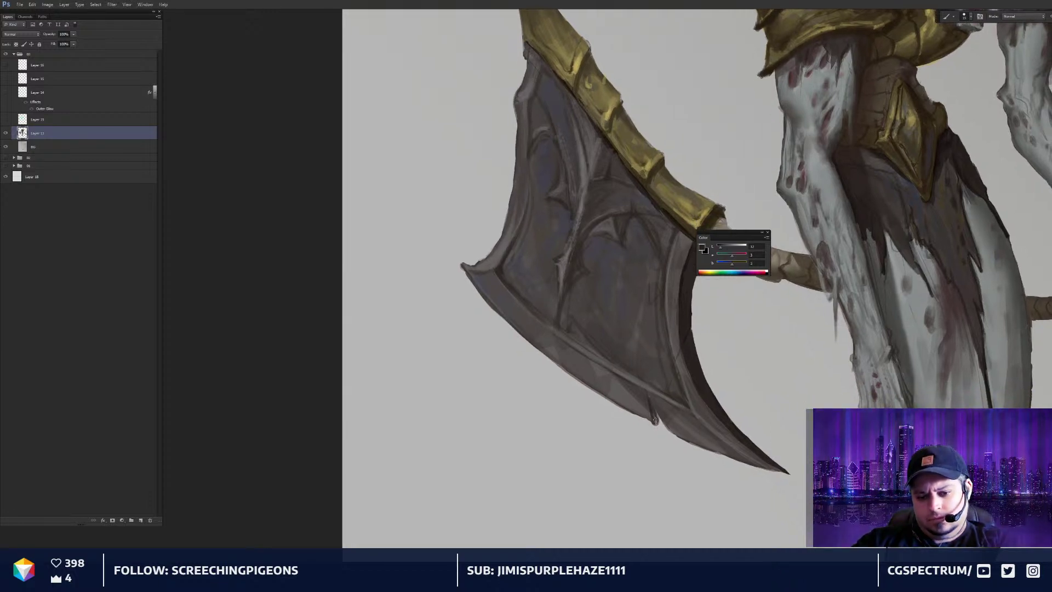
key(e)
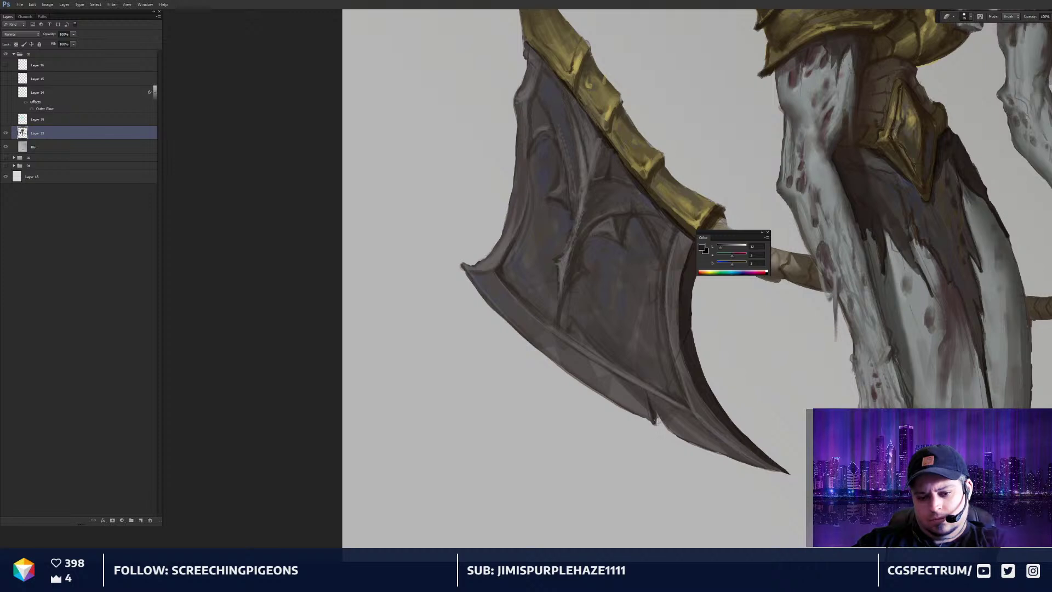
key(r)
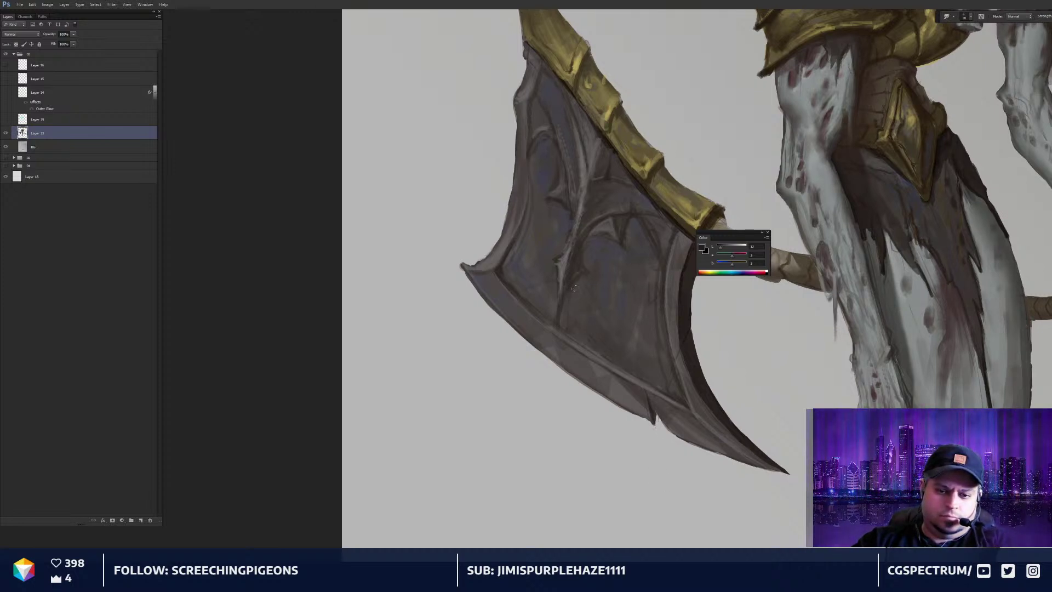
mouse_move(599, 264)
mouse_down()
mouse_move(611, 268)
mouse_move(613, 253)
mouse_up()
key(b)
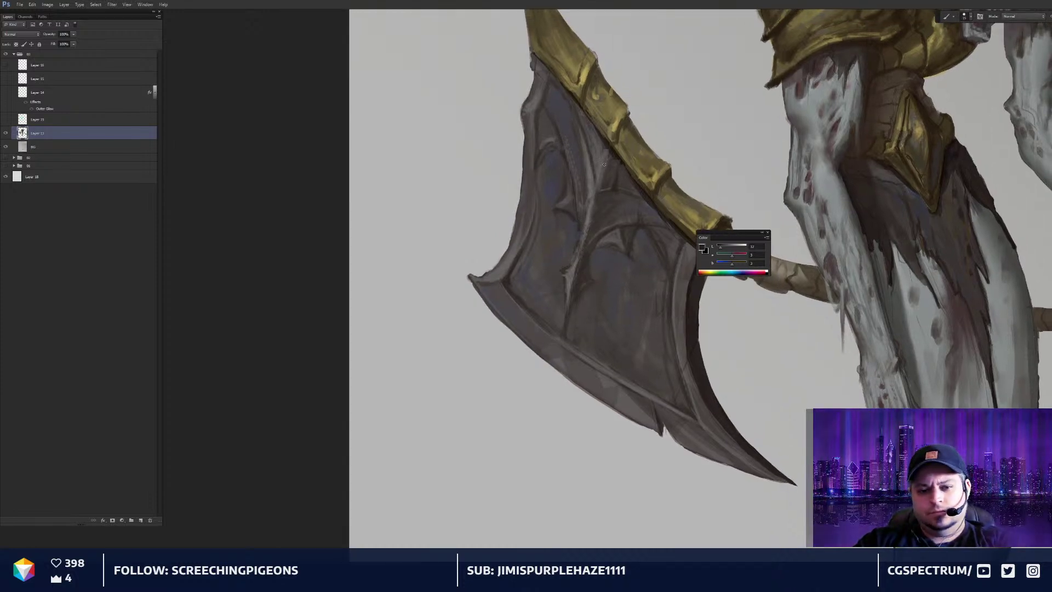
Clean up the outer contour of the golden haft and its spike with a sampled gold tone and the Eraser
drag(627, 206, 607, 256)
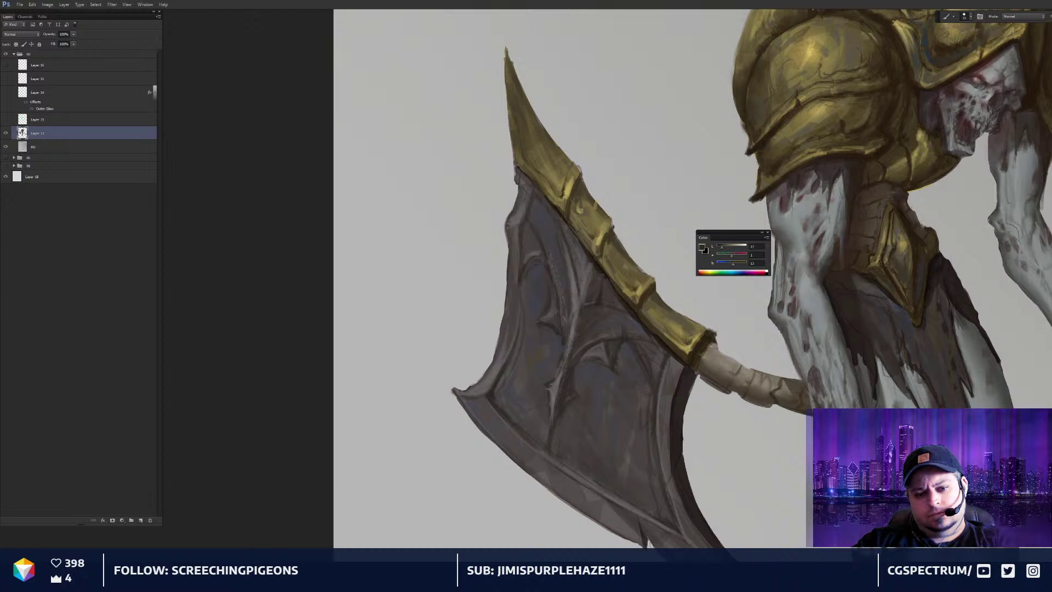
drag(630, 258, 612, 261)
alt+click(607, 253)
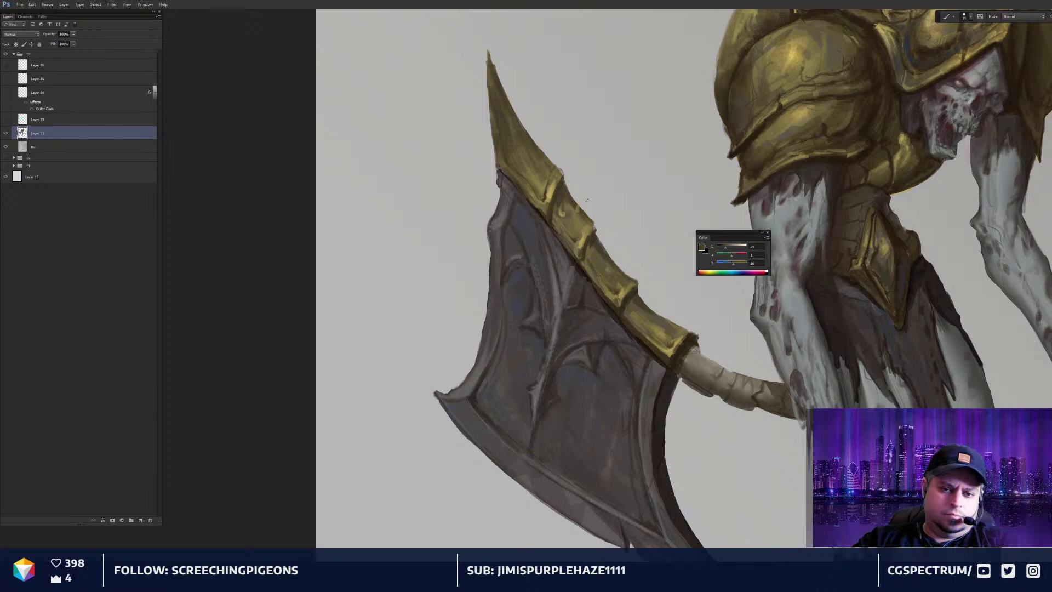
drag(573, 215, 596, 294)
key(e)
drag(516, 139, 523, 158)
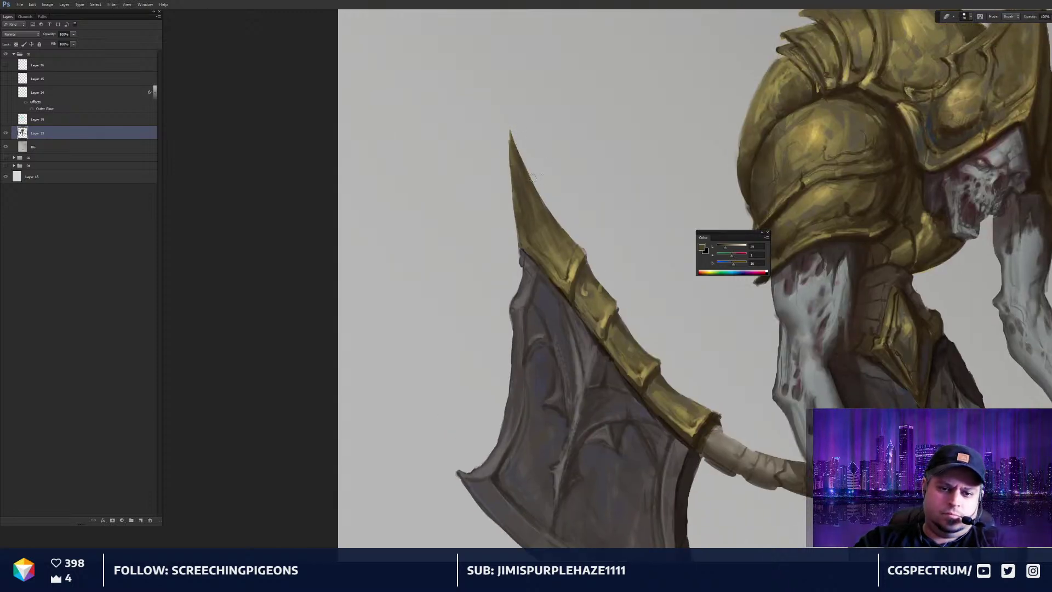
Bring the whole painting into view, move the Color panel off the canvas and switch back to the Brush
key(ctrl+minus)
scroll(594, 335, down, 1)
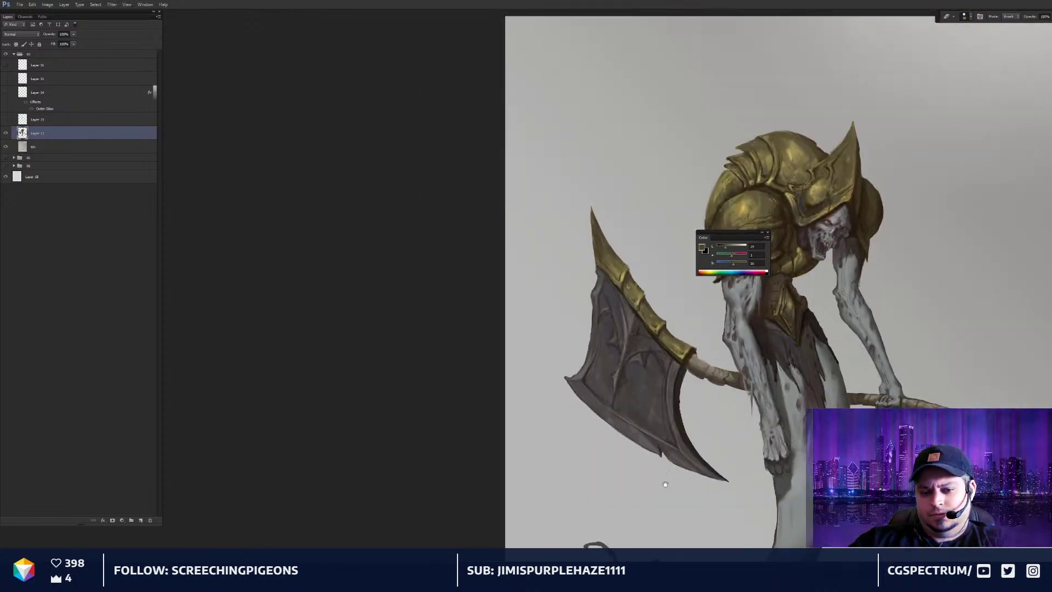
drag(664, 483, 645, 423)
scroll(645, 423, down, 3)
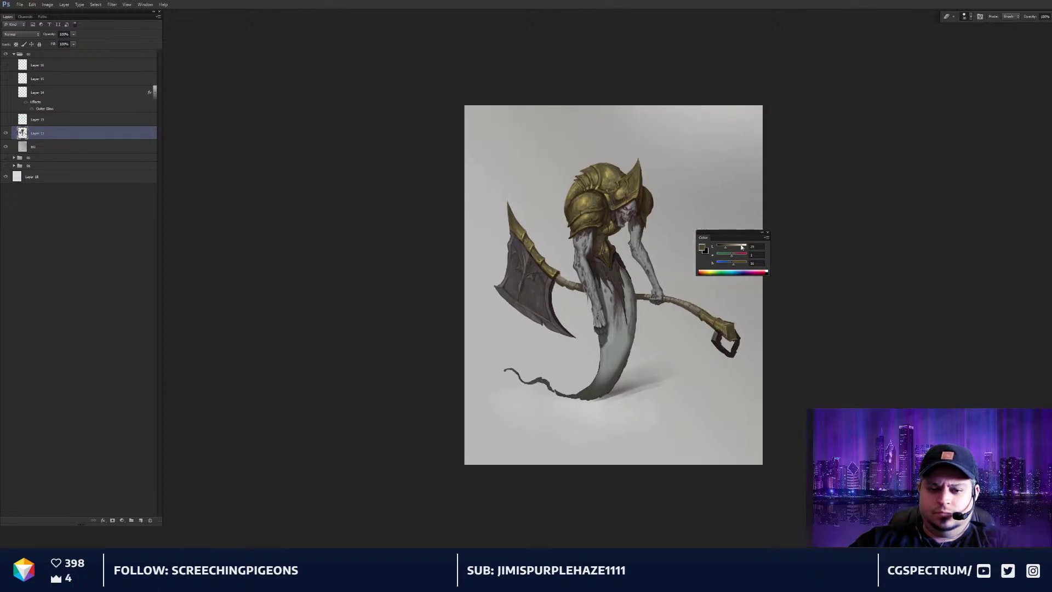
drag(735, 231, 855, 221)
key(b)
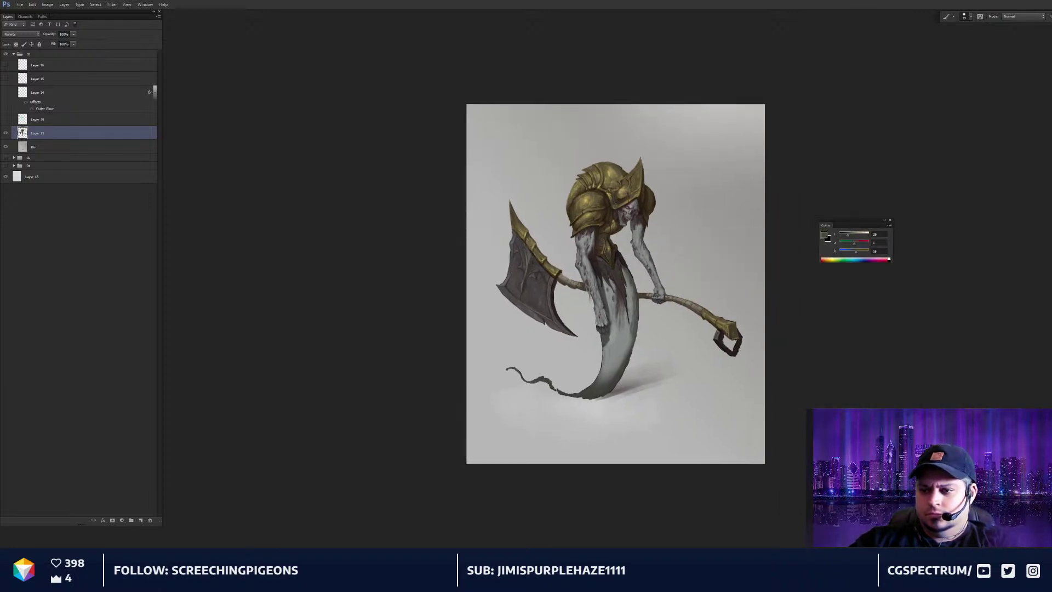
Touch up the axe blade's face and rear rim with greys sampled from the blade
key(period)
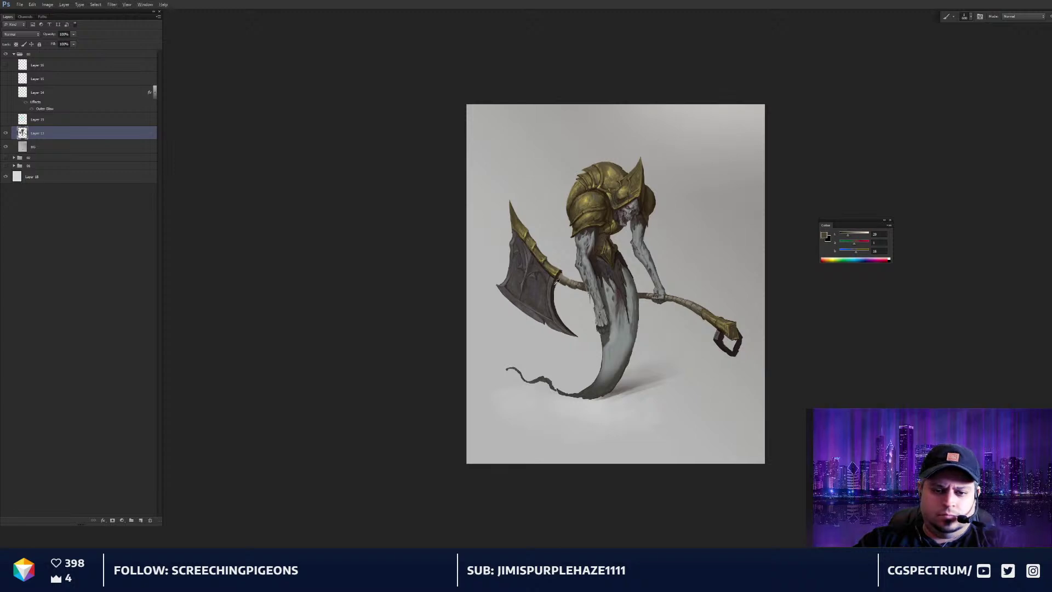
alt+click(555, 281)
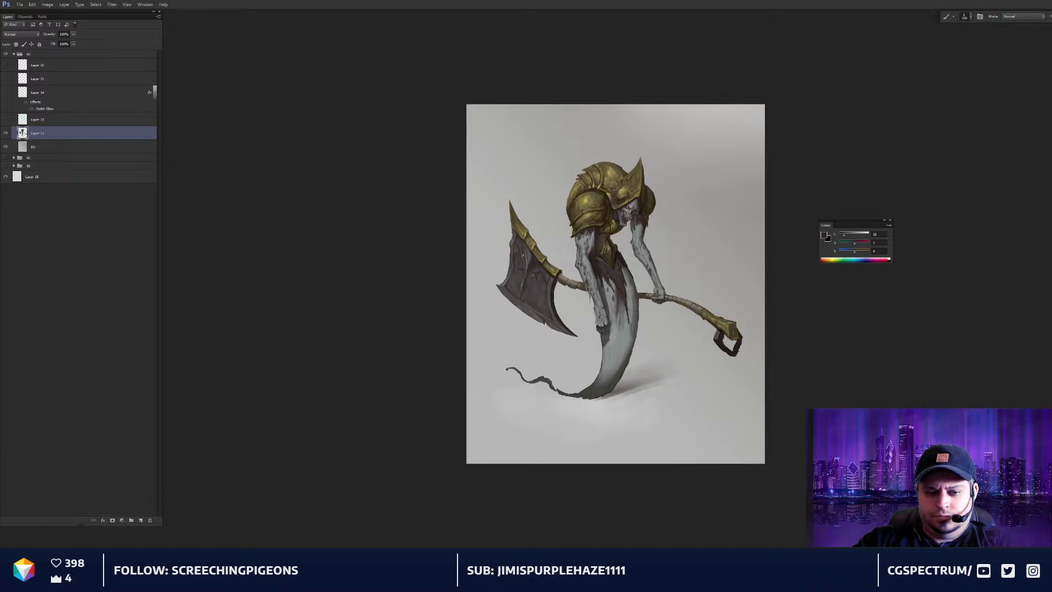
alt+click(531, 255)
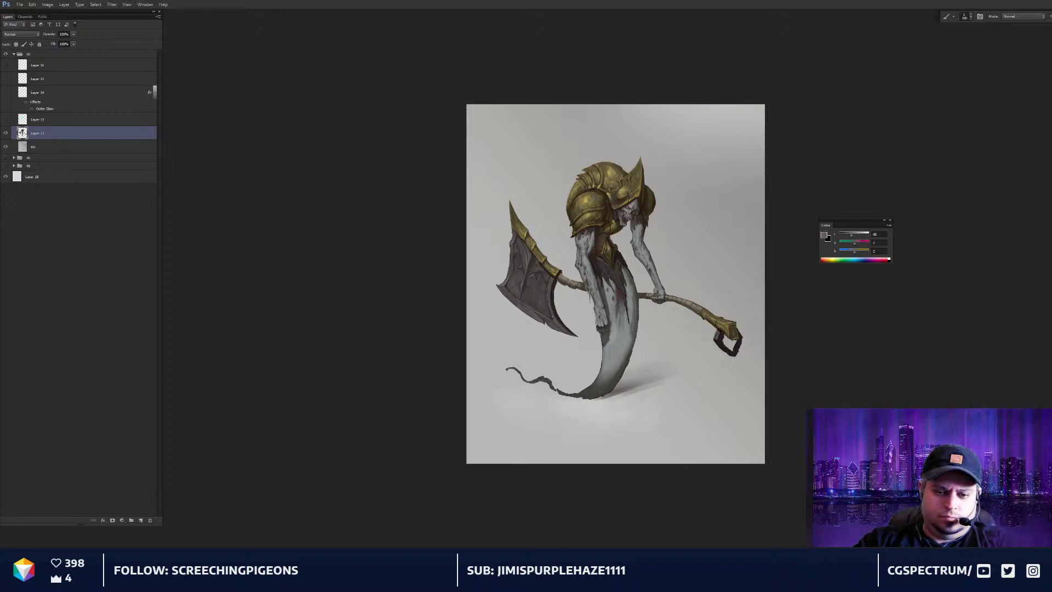
alt+click(563, 317)
key(])
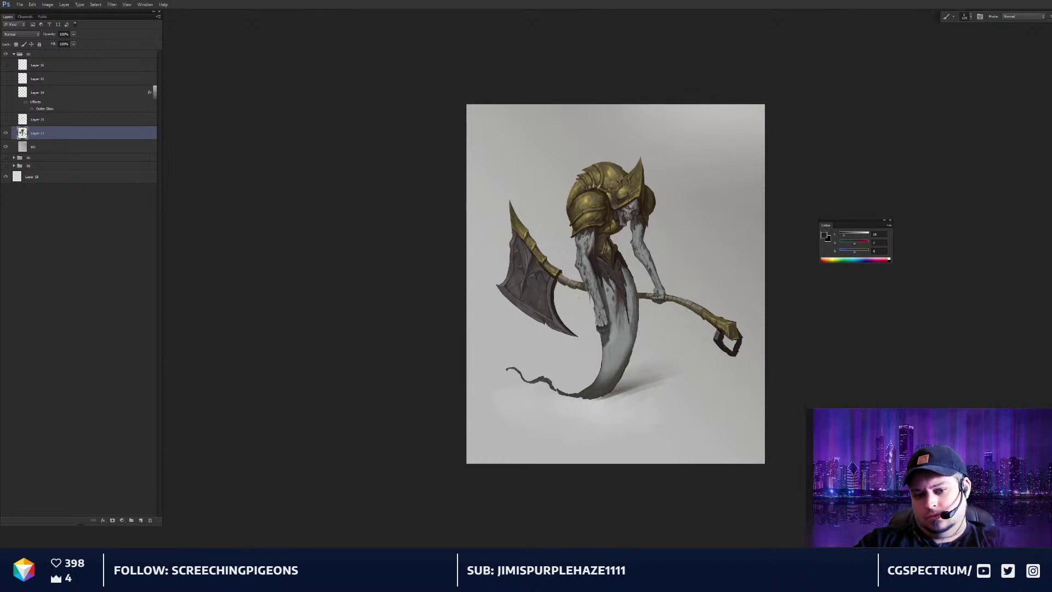
drag(579, 297, 588, 300)
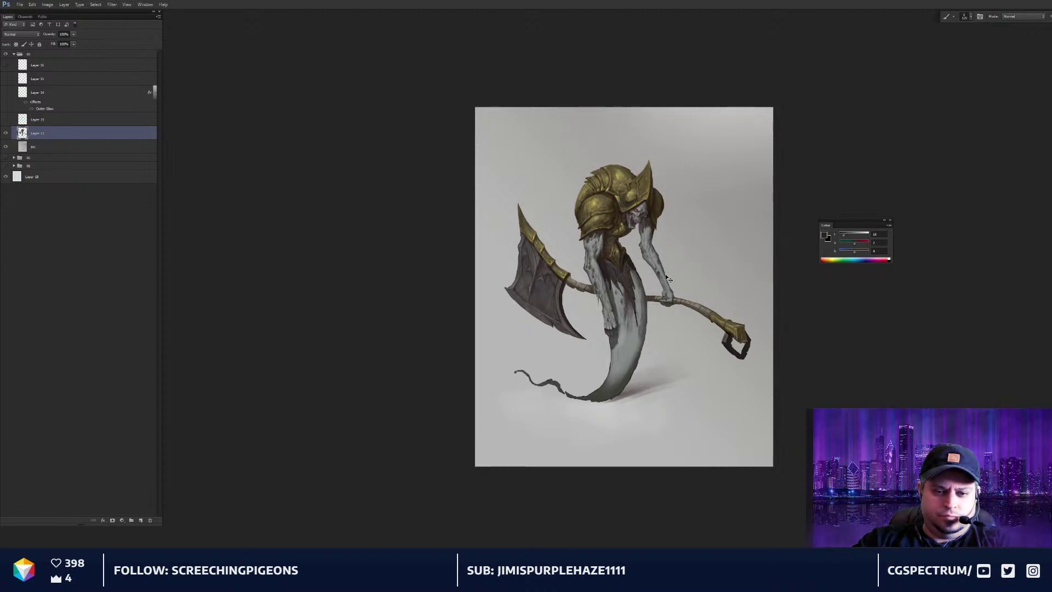
Deepen the shading on the upper blade beneath the golden haft with sampled dark tones
scroll(662, 277, up, 2)
scroll(455, 184, up, 3)
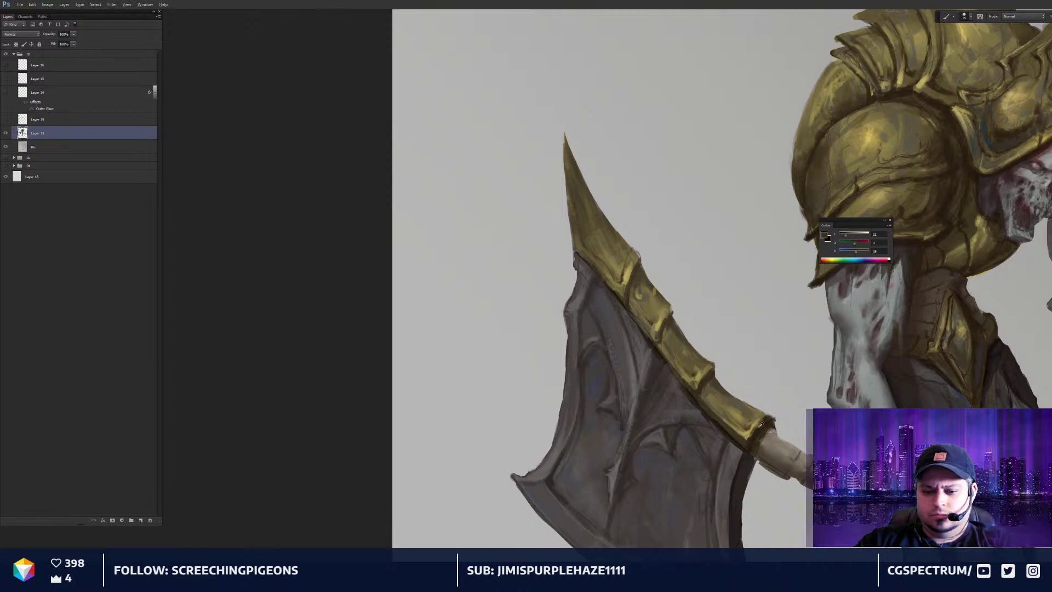
alt+click(760, 426)
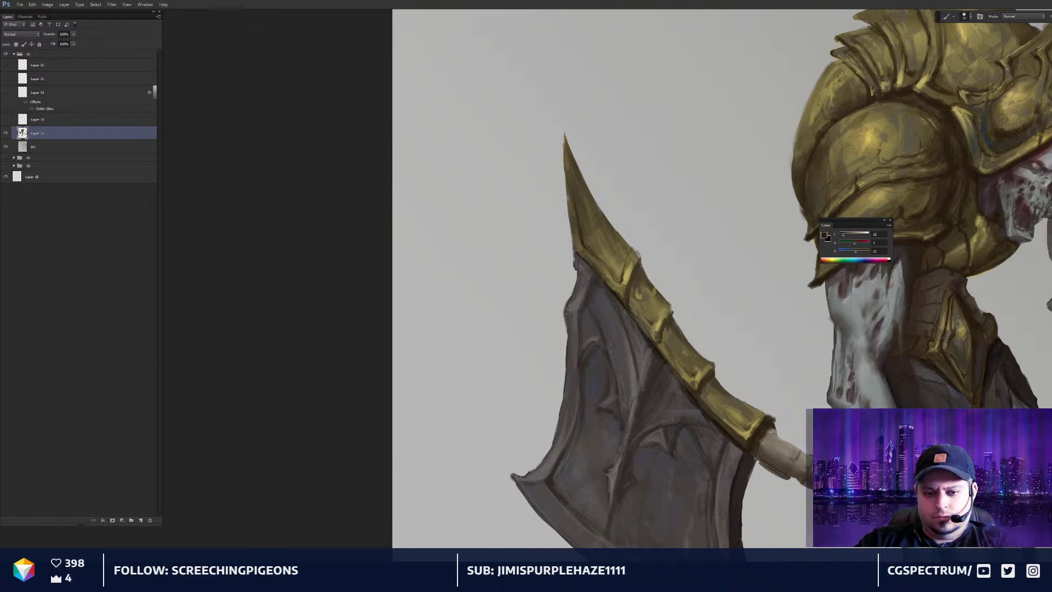
drag(635, 360, 615, 298)
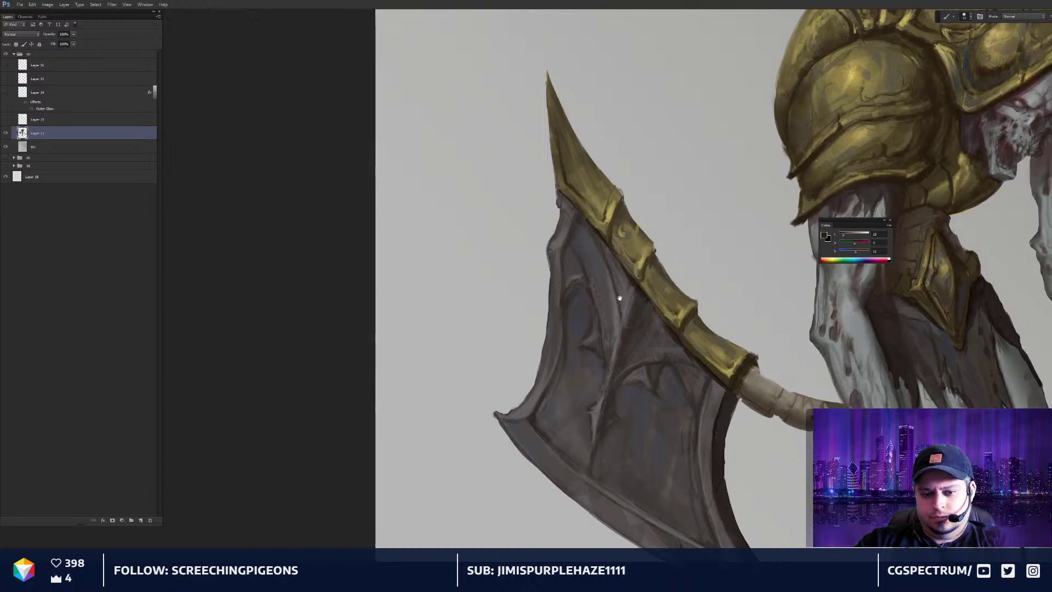
alt+click(701, 359)
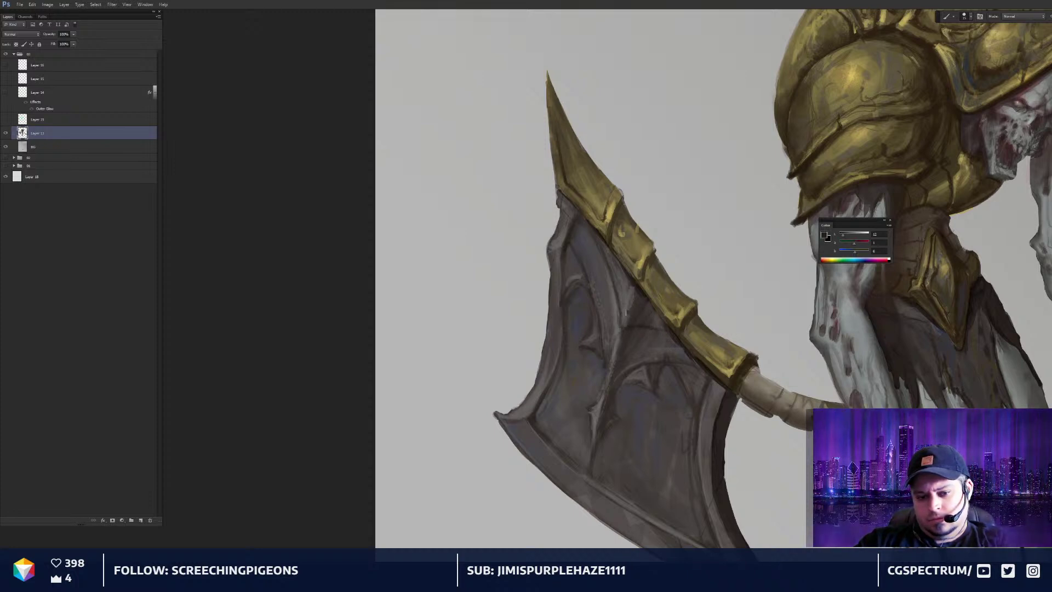
drag(643, 410, 635, 319)
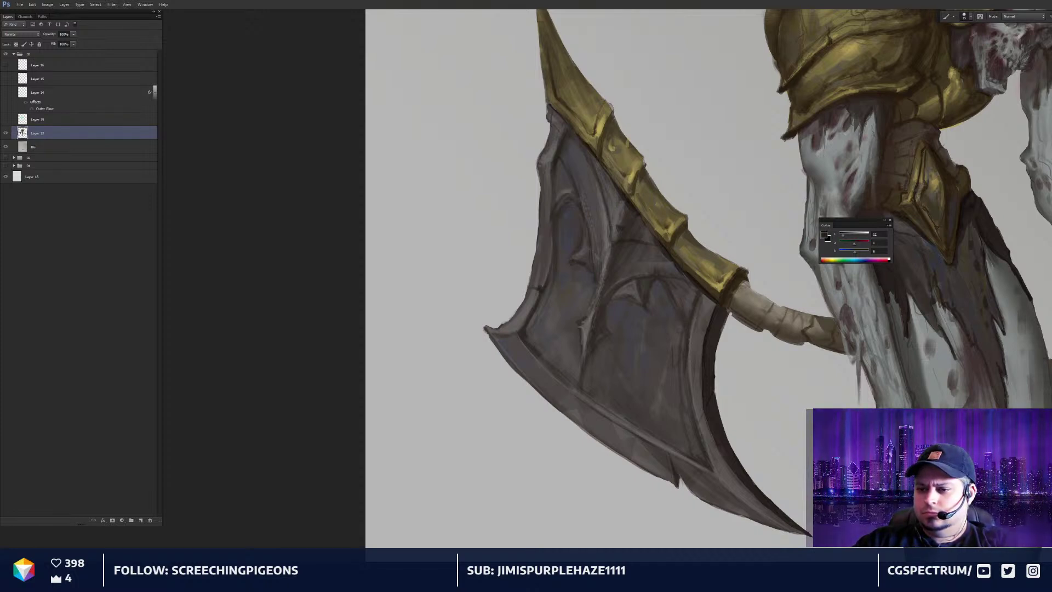
Set the brush to white in Color Dodge mode and add highlights to the blade's central ridge and front rim
key(x)
key(shift+alt+d)
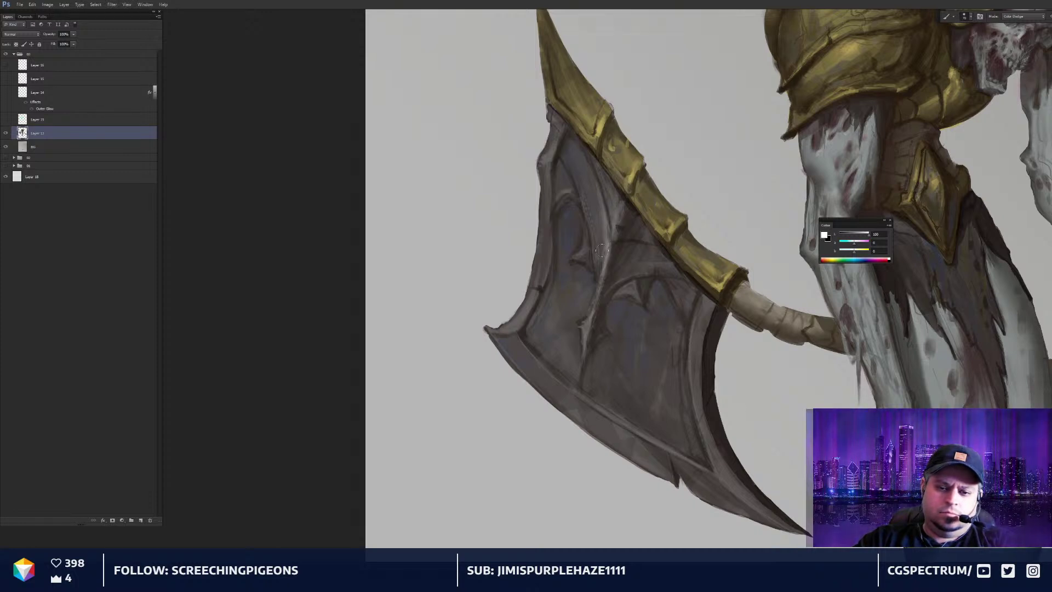
key(ctrl+minus)
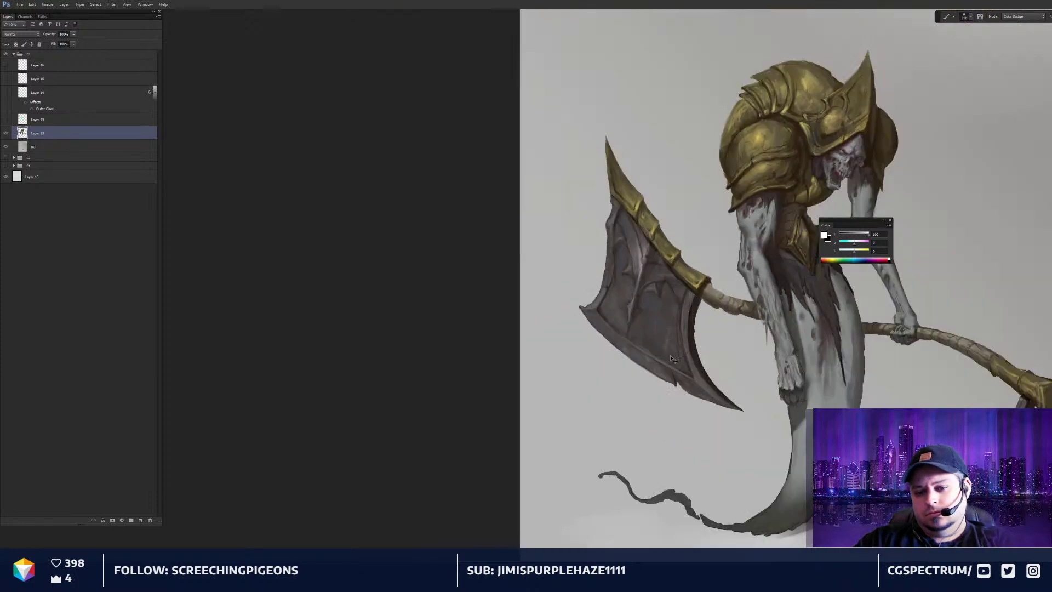
key(ctrl+plus)
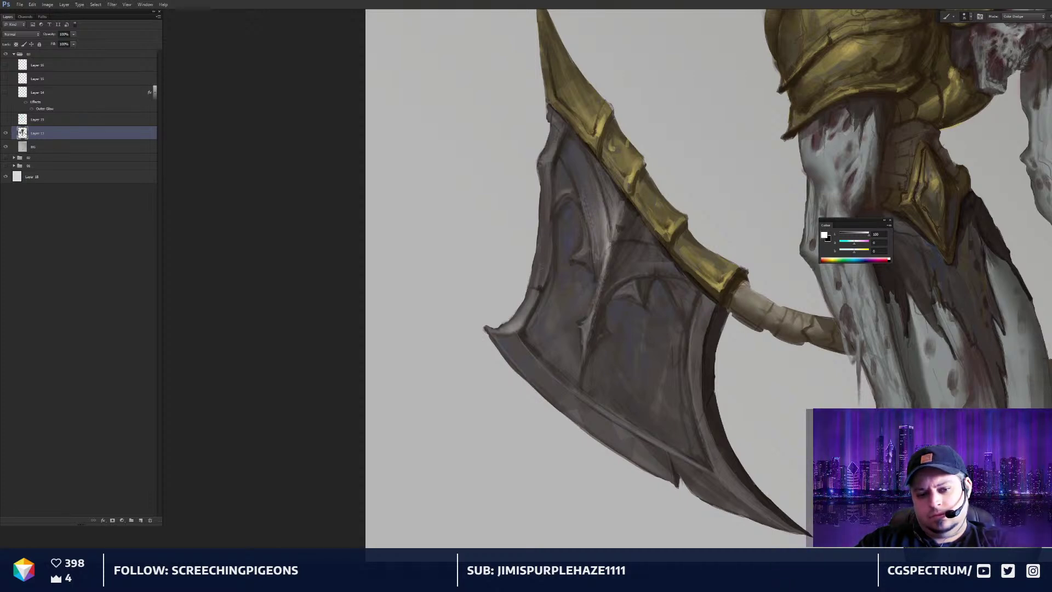
key(ctrl+minus)
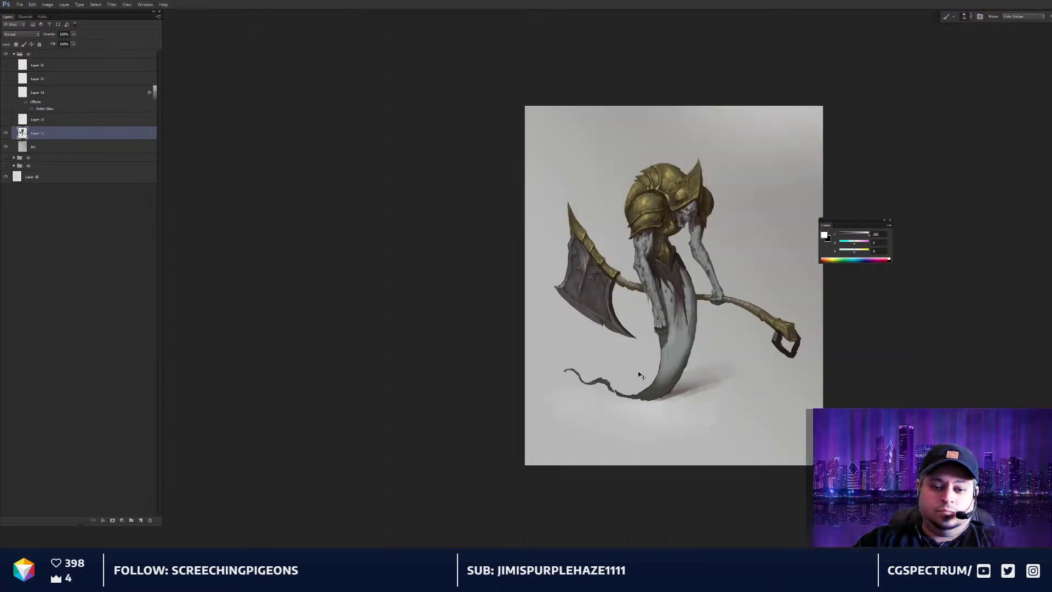
key(ctrl+plus)
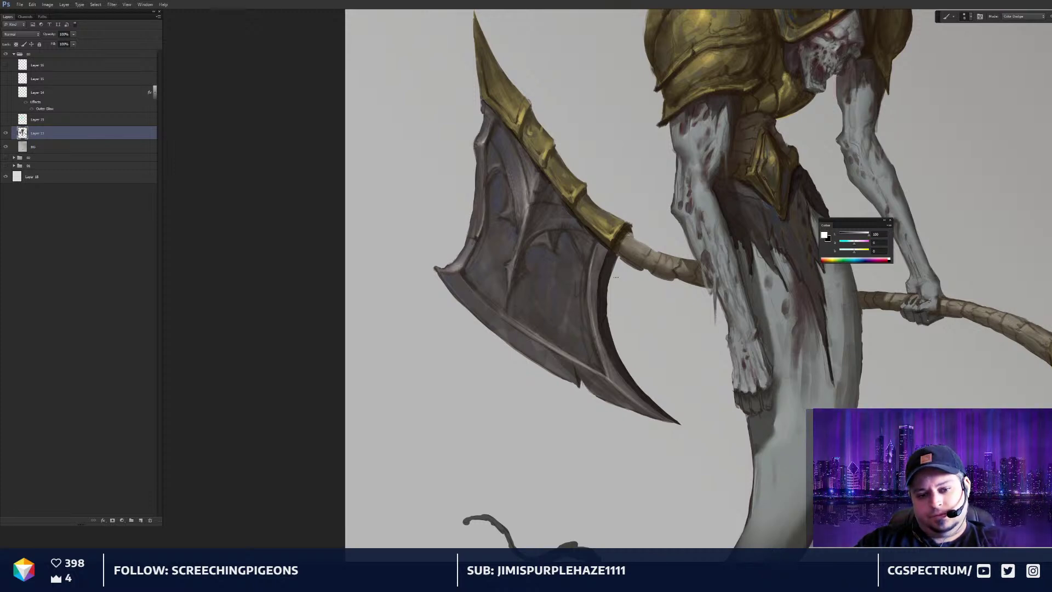
Load the creature layer's outline as a selection and brighten the blade's ridges within it using the Color Dodge brush
ctrl+click(22, 133)
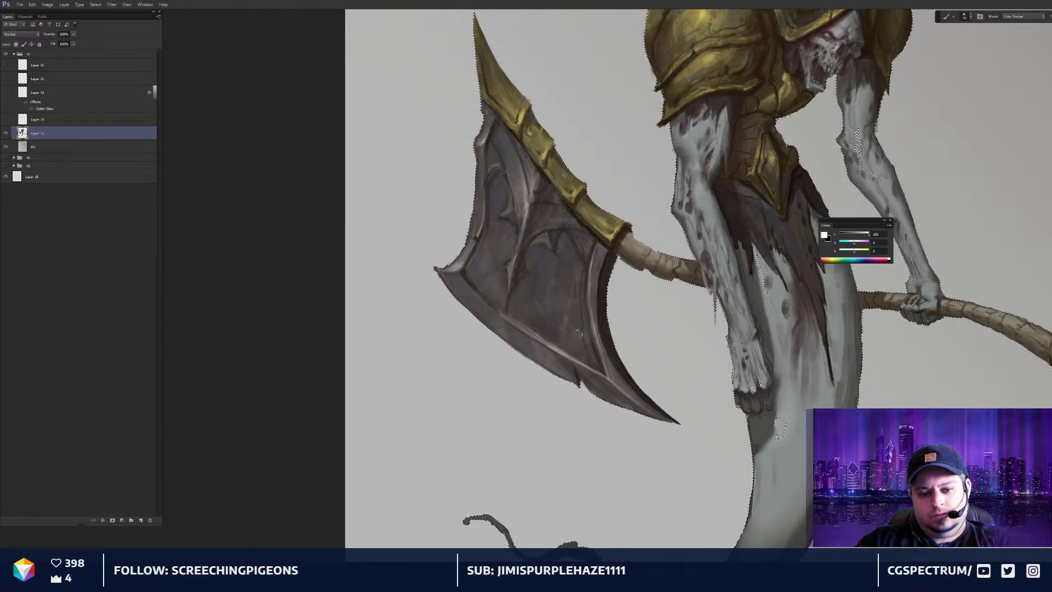
key(ctrl+0)
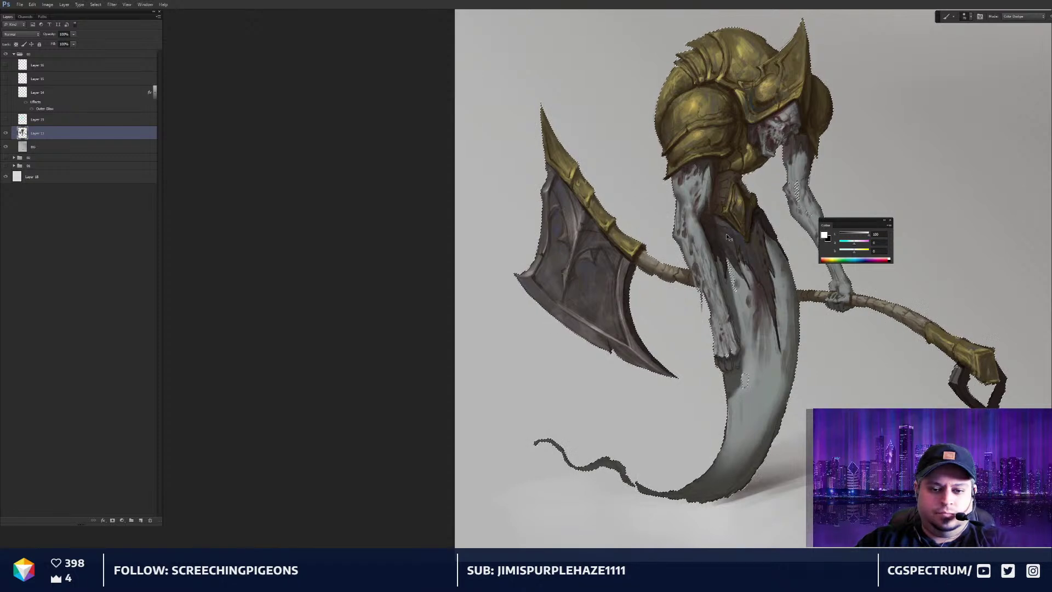
key(ctrl+plus)
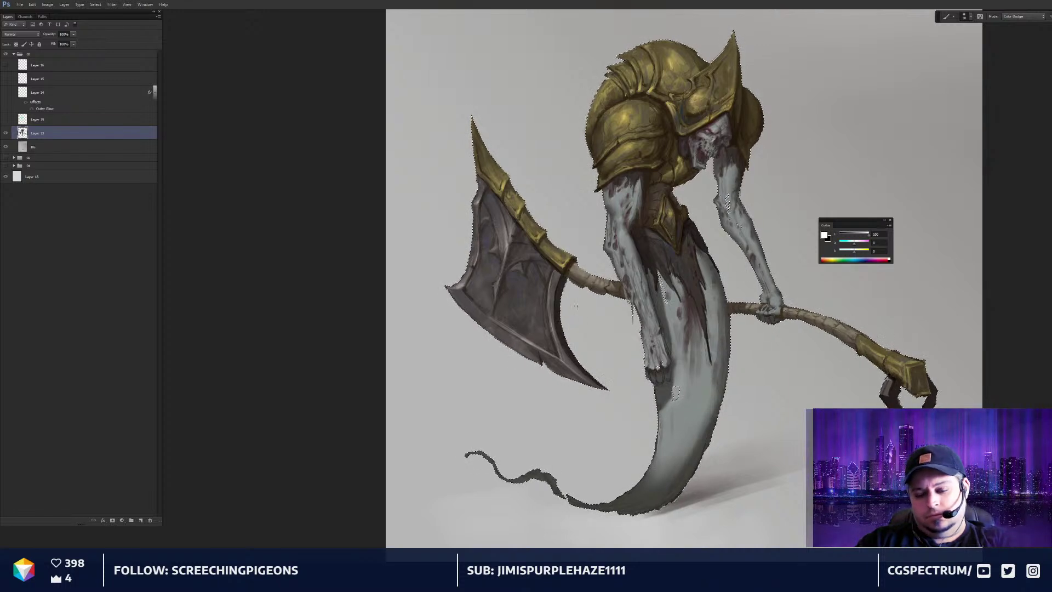
drag(591, 264, 668, 282)
key(bracketleft)
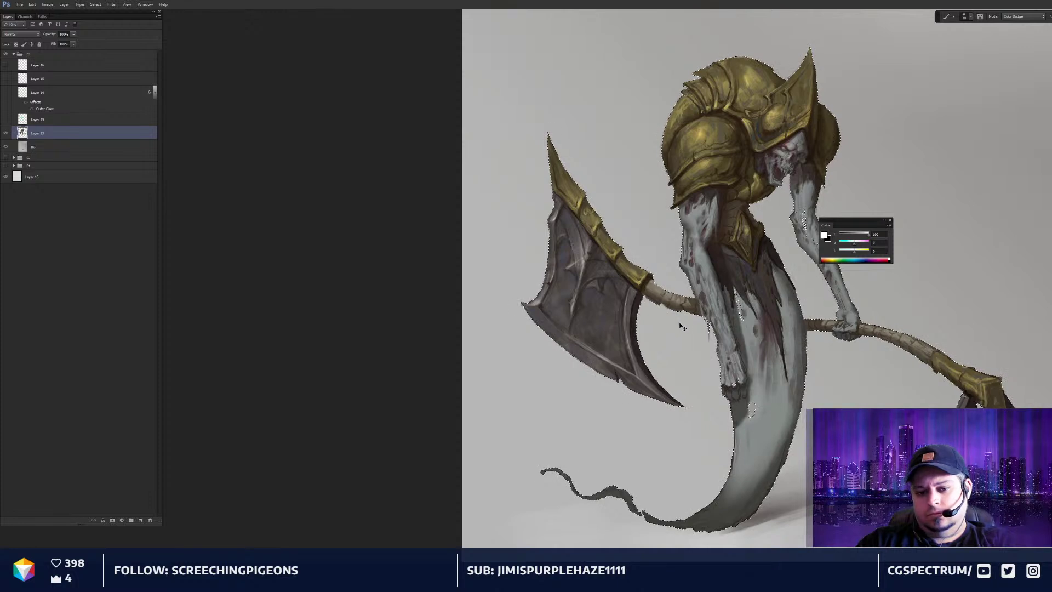
key(ctrl+0)
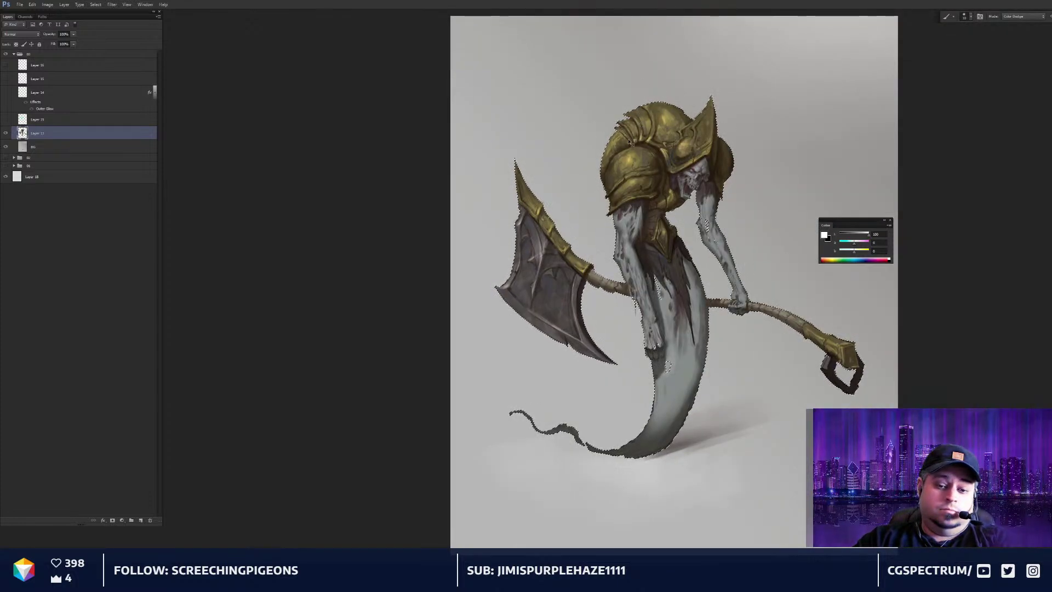
Enlarge the brush considerably and dodge a bright sheen along the rim of the blade's cutting edge
key(ctrl+plus)
key(bracketright)
key(bracketright)
key(bracketright)
key(bracketright)
key(bracketright)
key(bracketright)
key(bracketright)
key(bracketright)
key(bracketright)
key(bracketright)
key(bracketright)
key(bracketright)
key(bracketright)
key(bracketright)
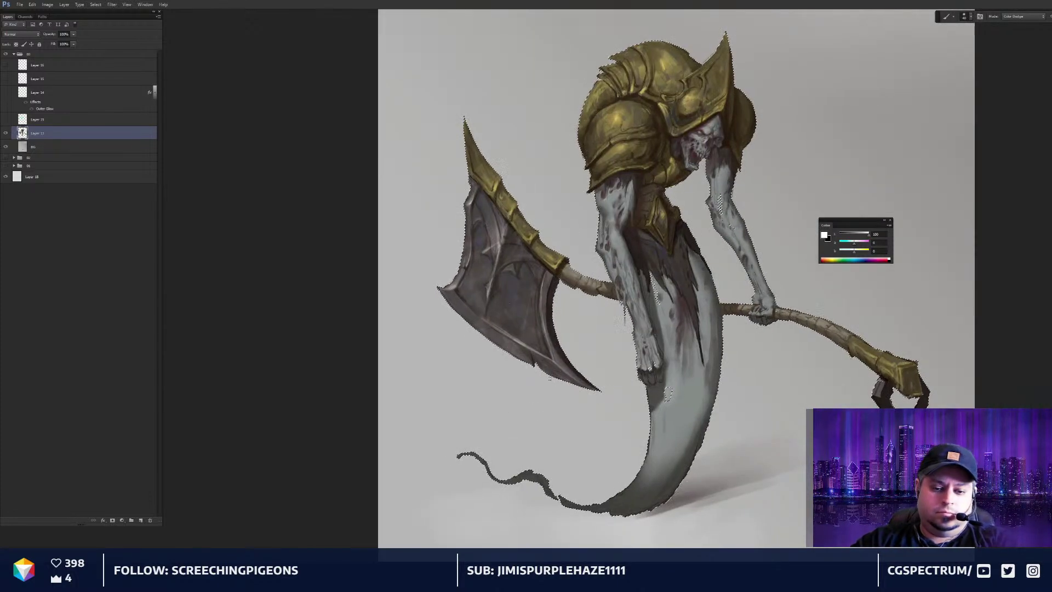
drag(476, 313, 583, 395)
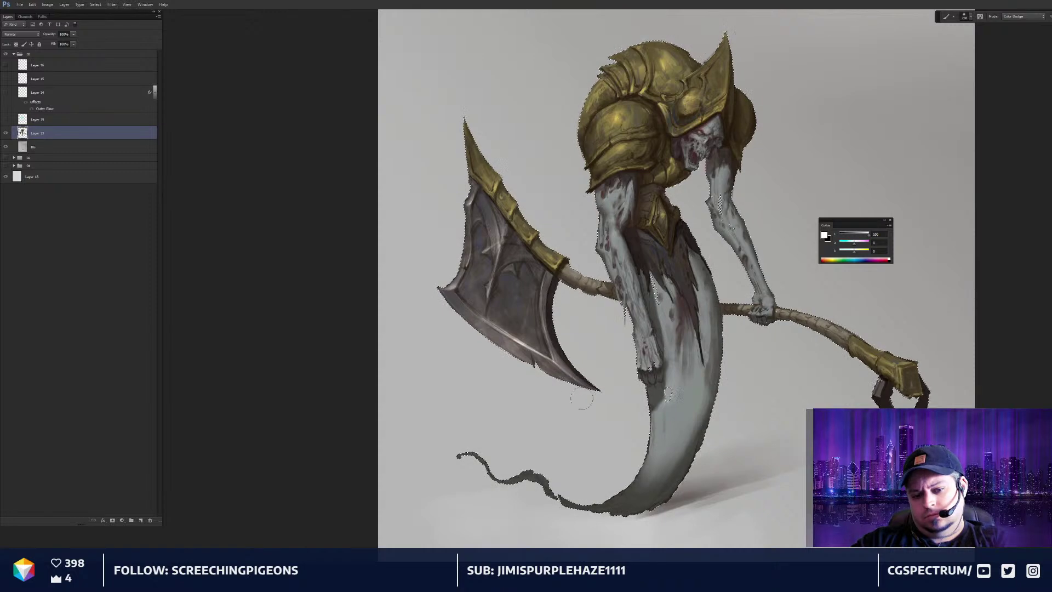
key(ctrl+minus)
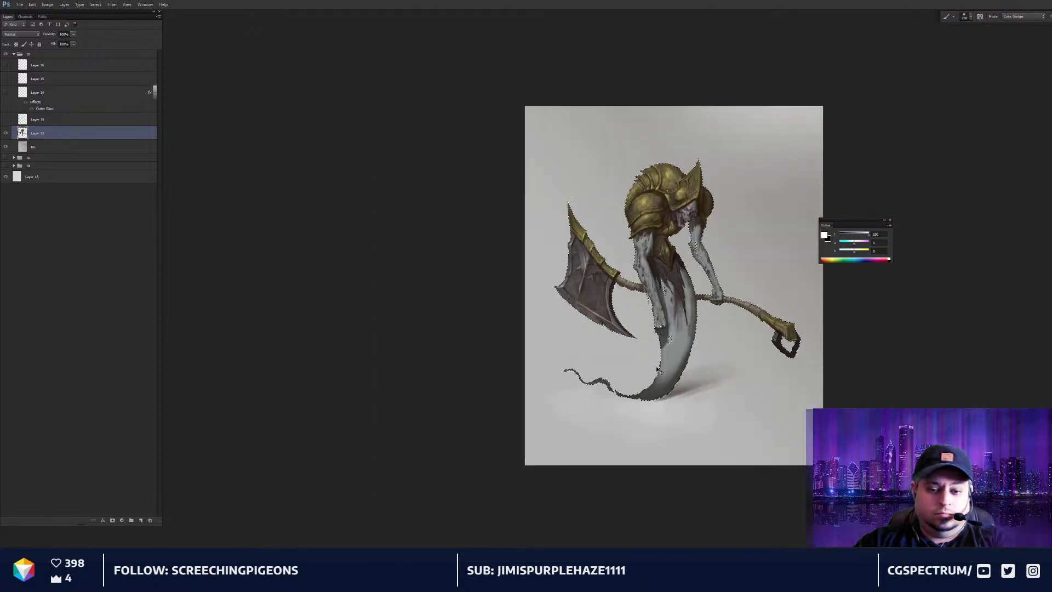
Try Color Dodge glow strokes across the lower blade face with a larger brush, and undo them
key(ctrl+plus)
key(ctrl+plus)
drag(540, 294, 335, 464)
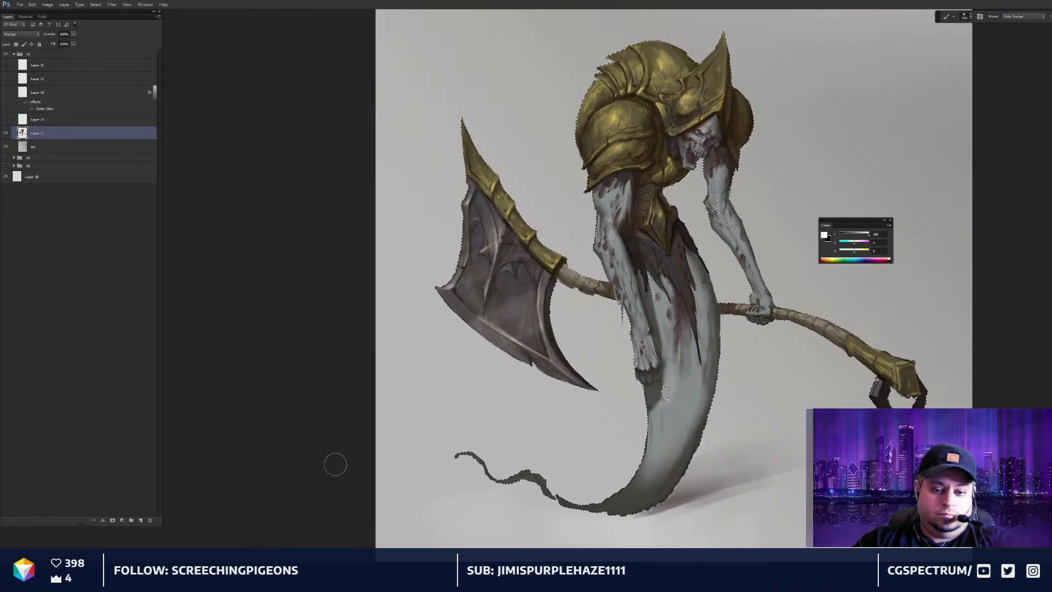
key(ctrl+z)
key(bracketright)
key(bracketright)
key(bracketright)
drag(526, 296, 439, 336)
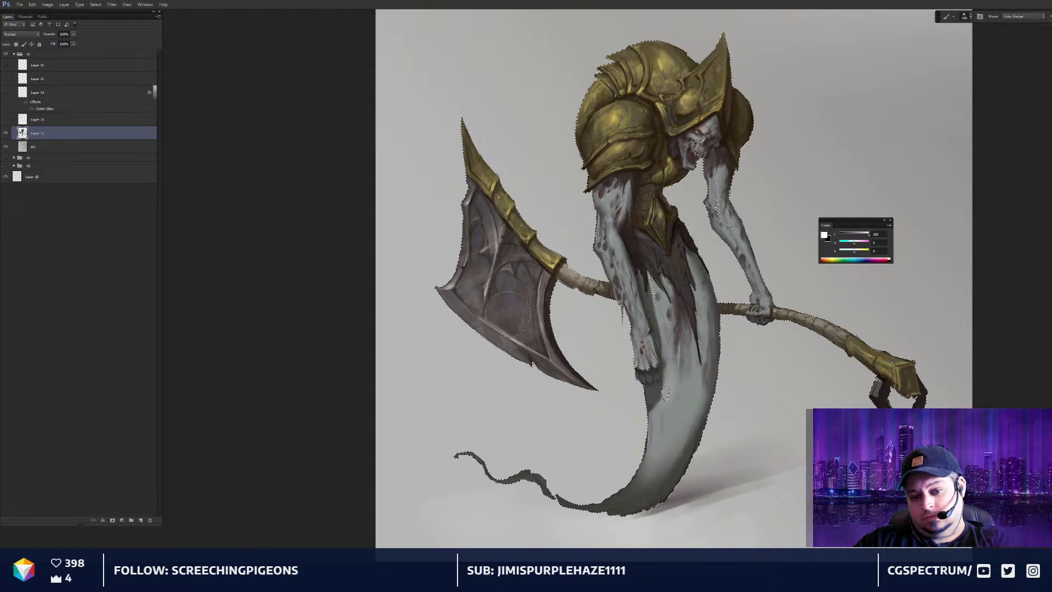
drag(536, 299, 463, 343)
key(ctrl+alt+z)
key(ctrl+alt+z)
Brush a broad, soft Color Dodge glow over the lower blade face and cutting-edge rim, and clear the selection
drag(536, 308, 463, 352)
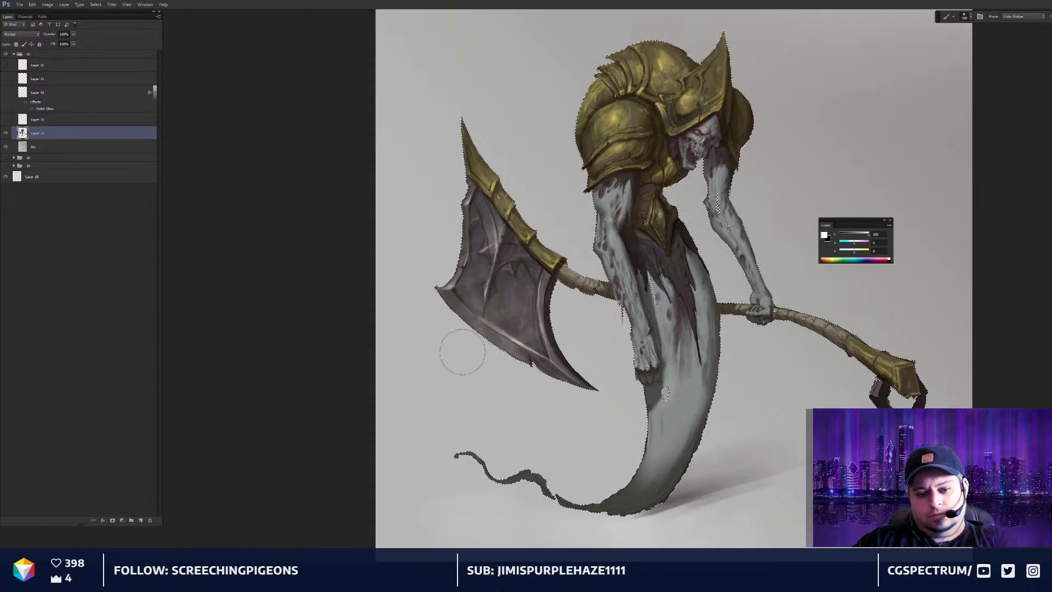
mouse_move(503, 325)
mouse_down()
mouse_move(479, 338)
mouse_move(570, 386)
mouse_up()
key(ctrl+minus)
key(ctrl+minus)
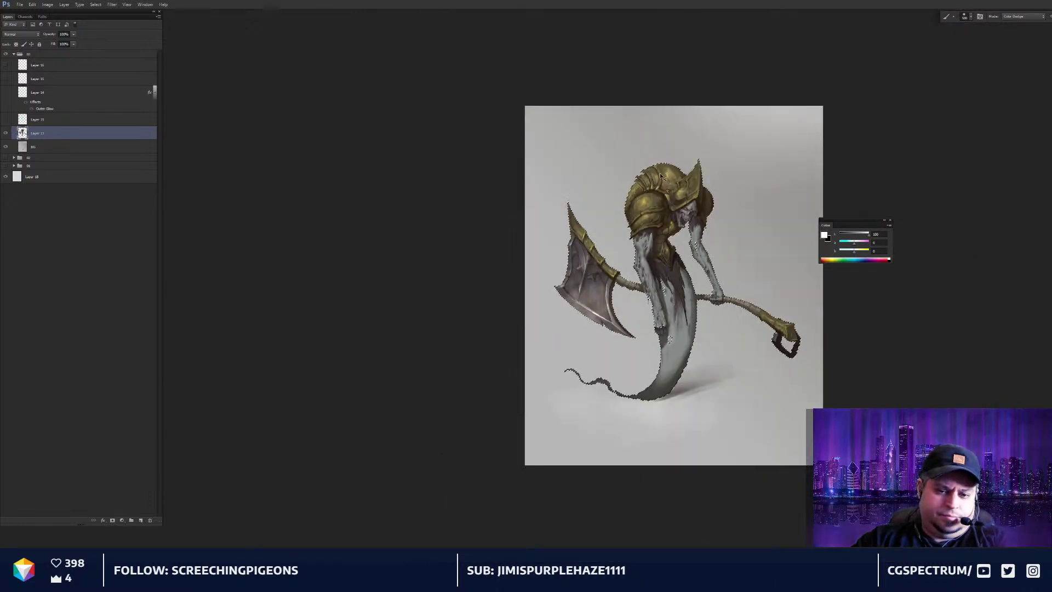
key(ctrl+plus)
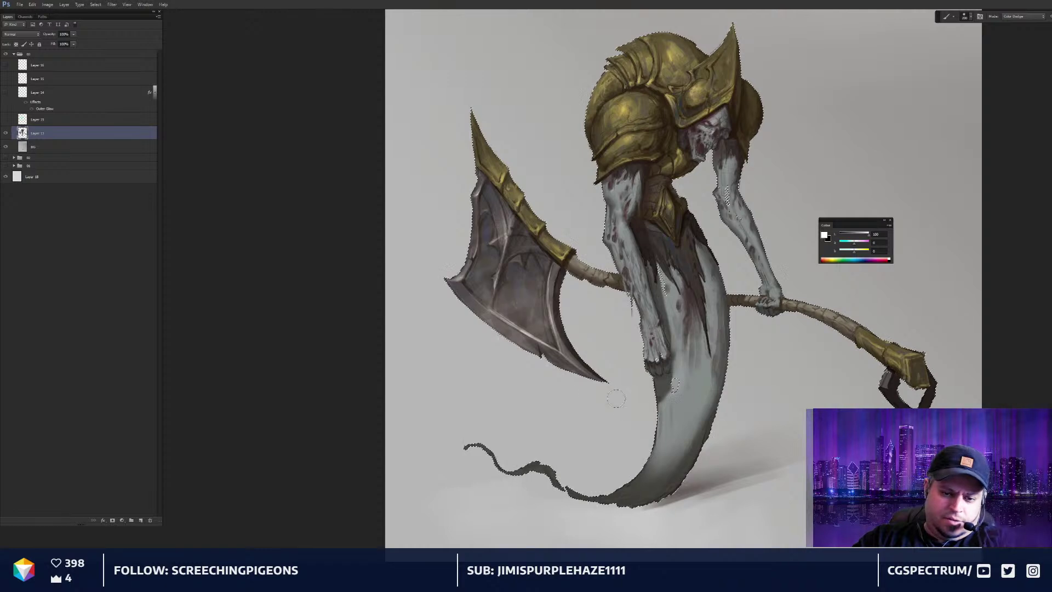
key(ctrl+minus)
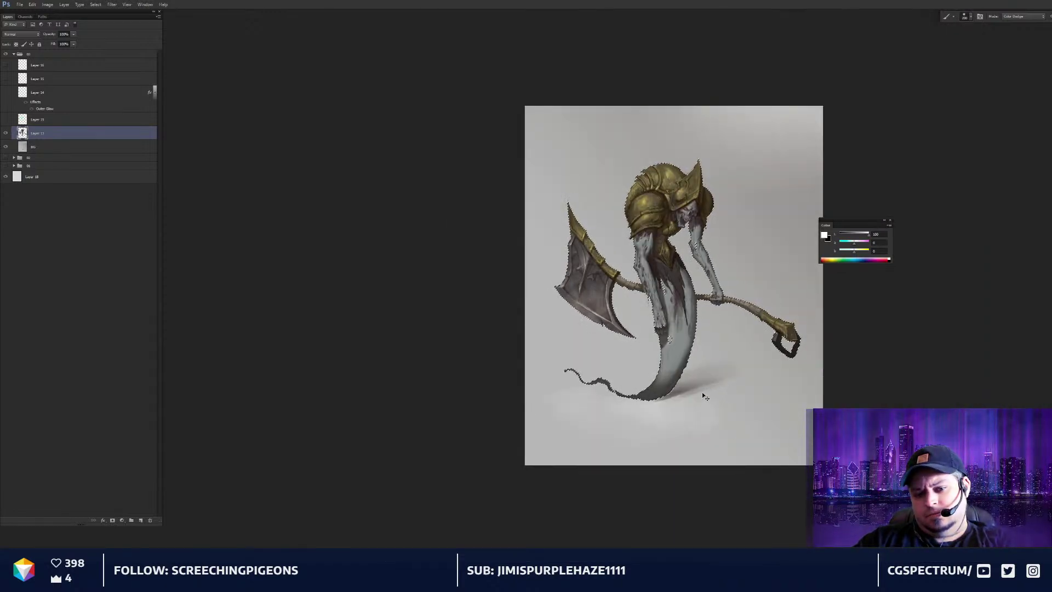
key(ctrl+plus)
key(ctrl+d)
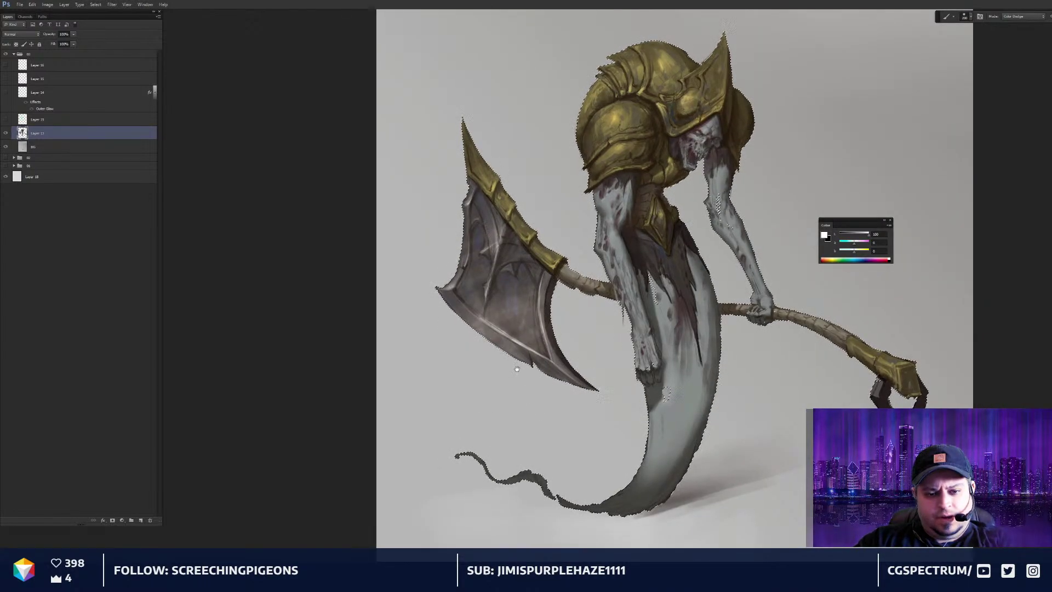
drag(607, 329, 662, 326)
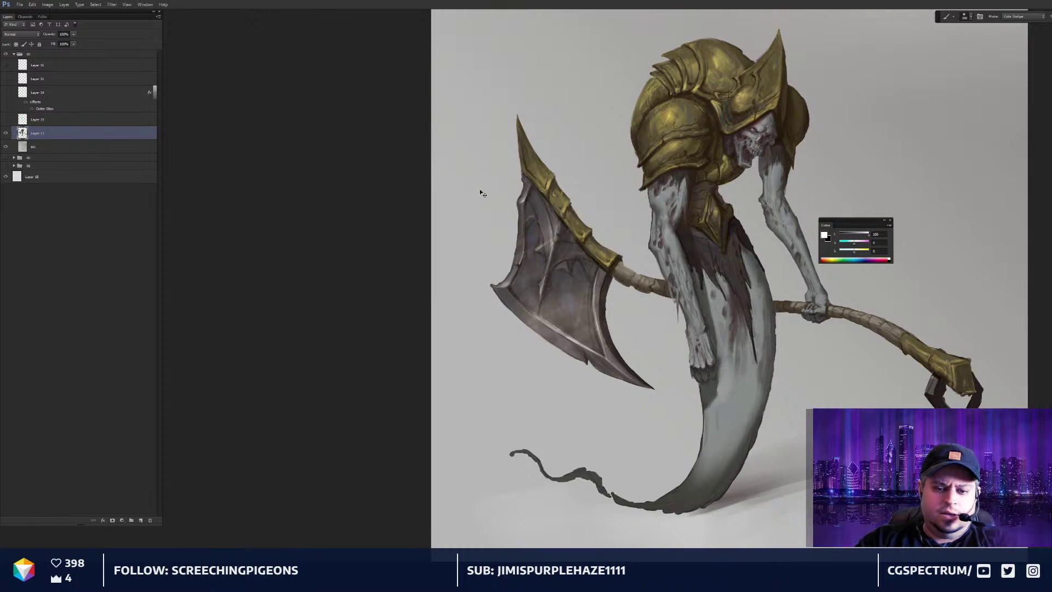
Switch the brush back to Normal mode and refine the blade's inner edge and lower face with sampled dark greys
key(ctrl+plus)
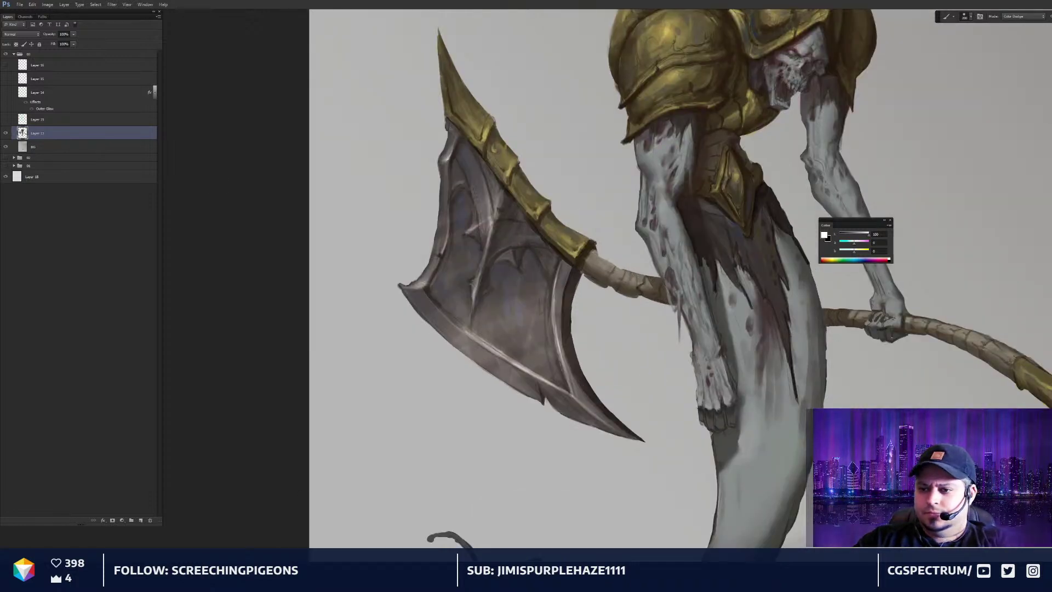
key(F2)
alt+click(570, 292)
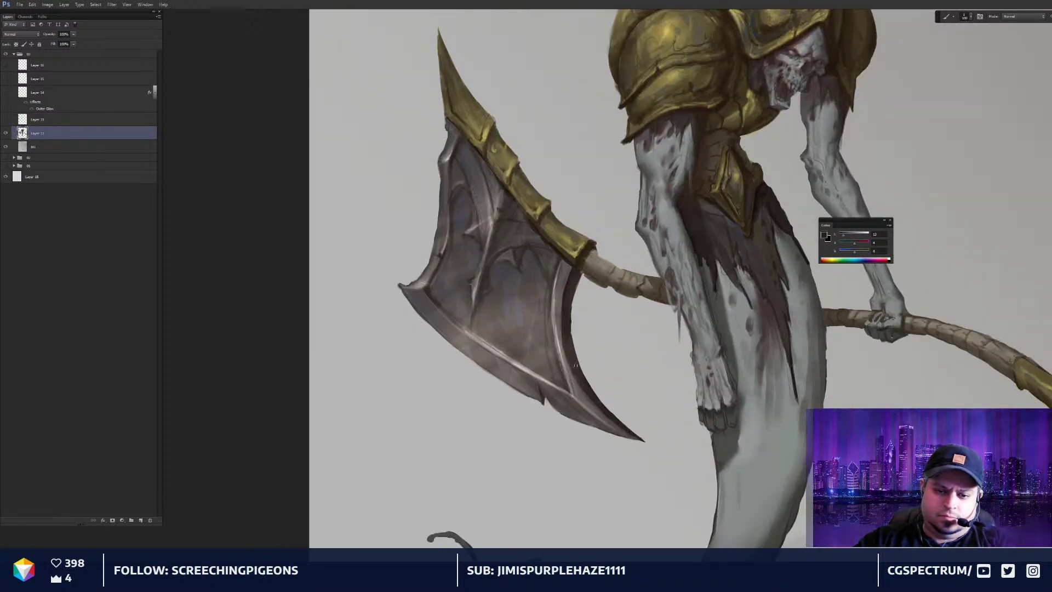
alt+click(542, 290)
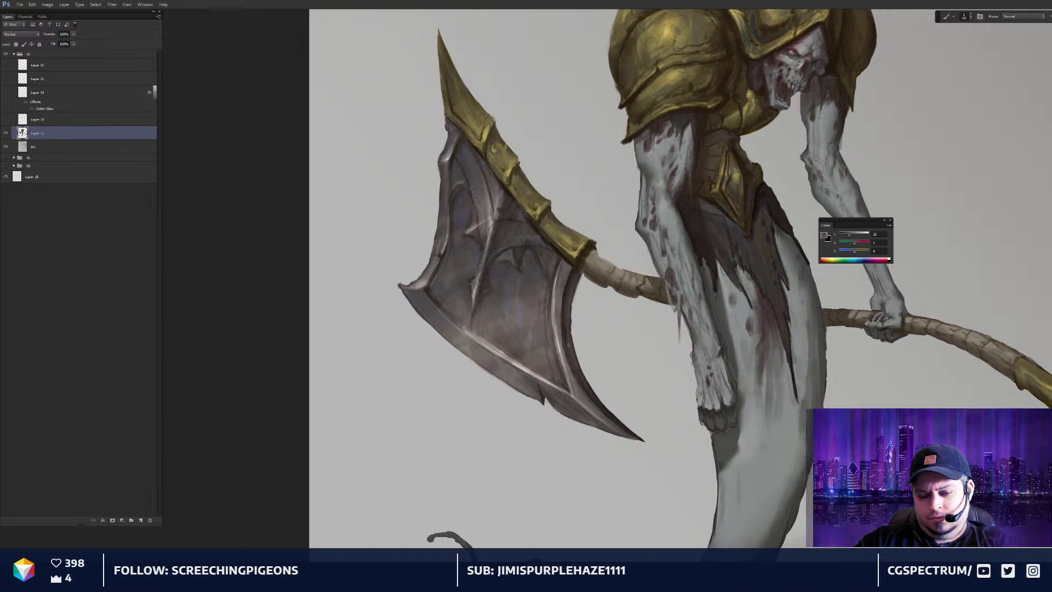
drag(550, 322, 629, 348)
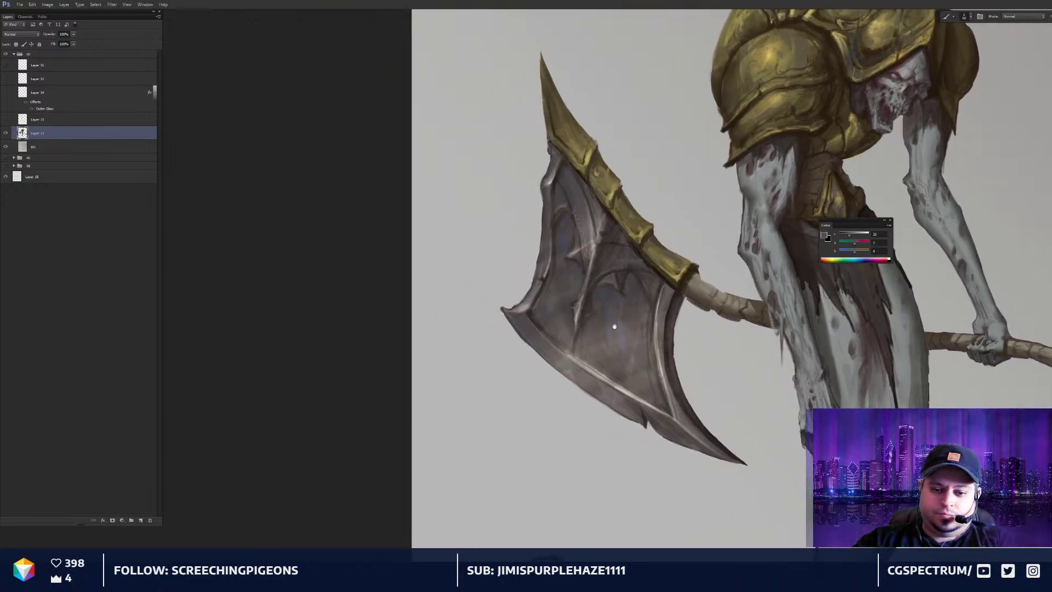
Darken the grey and shade the blade's lower face above the cutting-edge rim, reducing the brush size for finer strokes
click(845, 234)
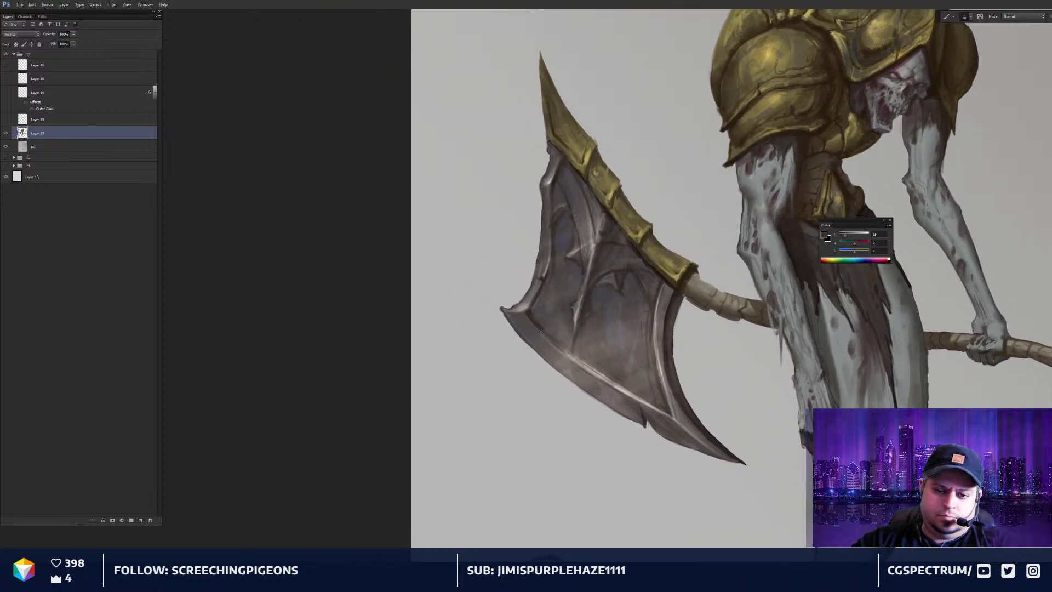
drag(542, 335, 614, 384)
drag(553, 338, 597, 370)
key(bracketleft)
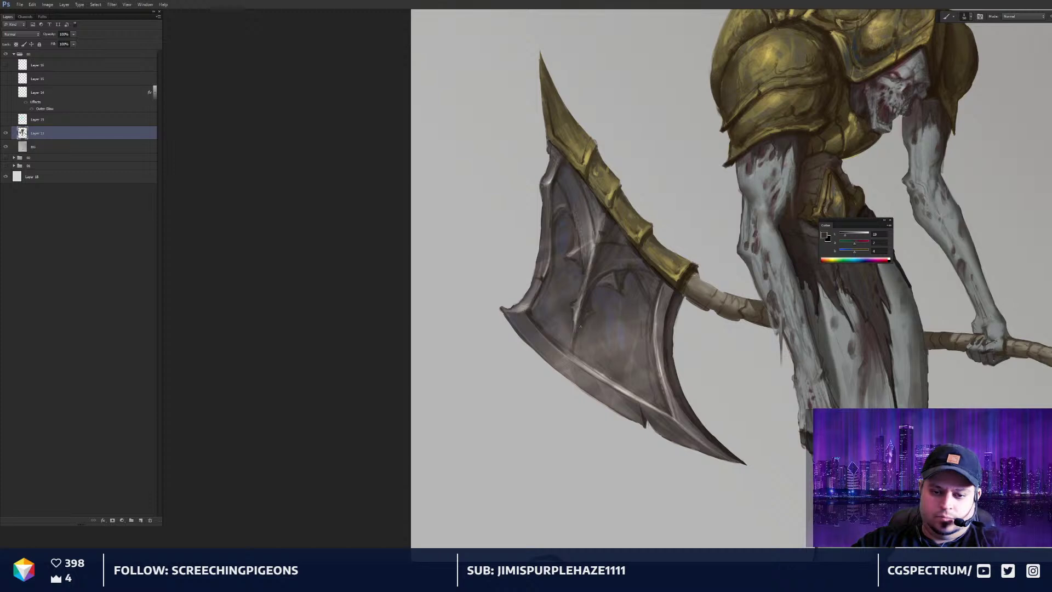
mouse_move(663, 302)
mouse_down()
mouse_move(668, 287)
mouse_move(669, 302)
mouse_move(658, 298)
mouse_up()
alt+click(657, 291)
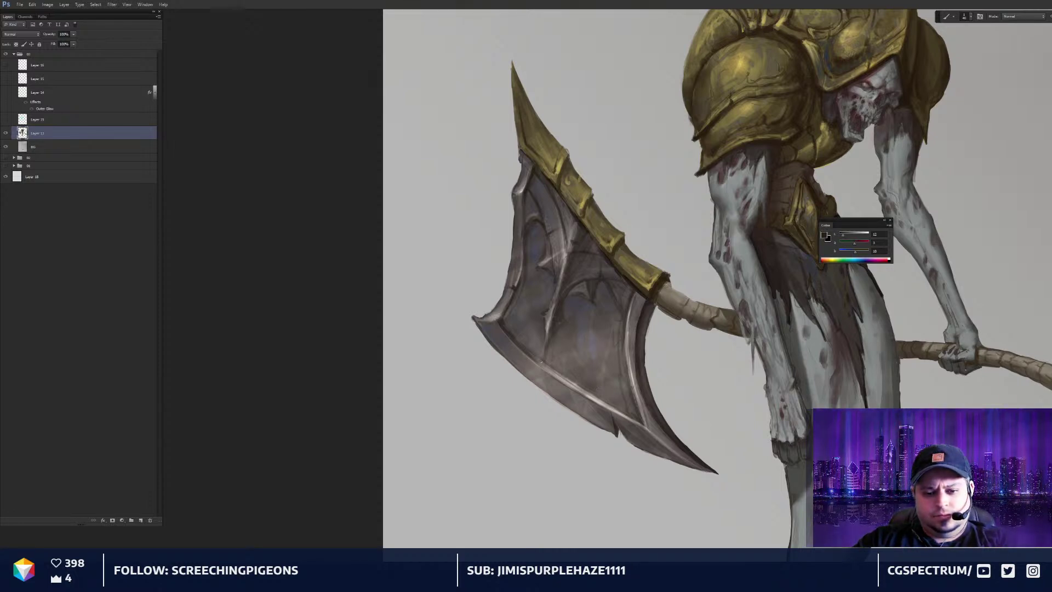
Blend the shading around the blade's central spike and outer rim with light and dark tones sampled from the blade
alt+click(567, 375)
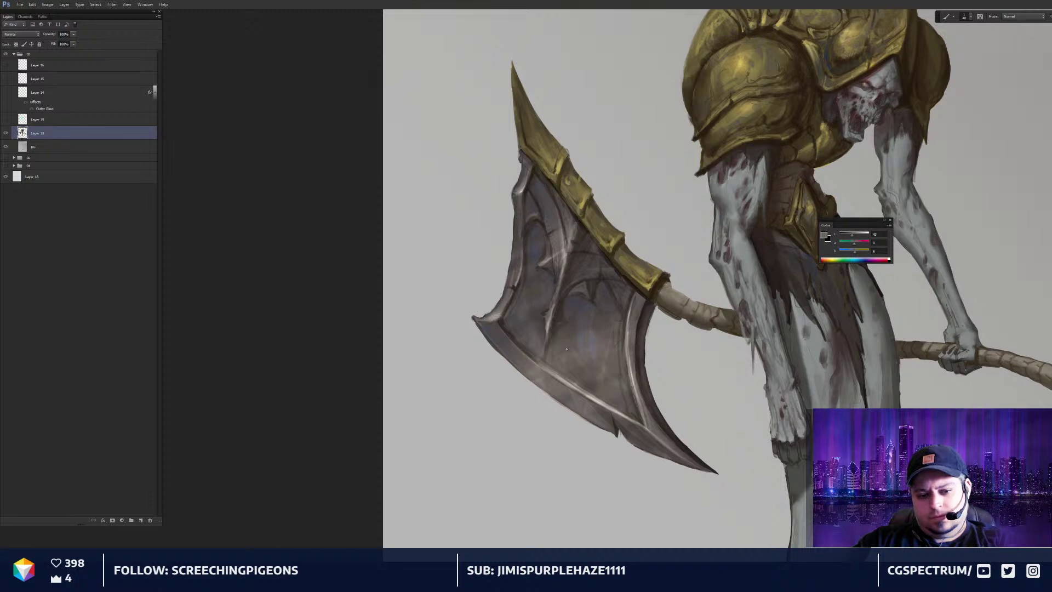
alt+click(527, 188)
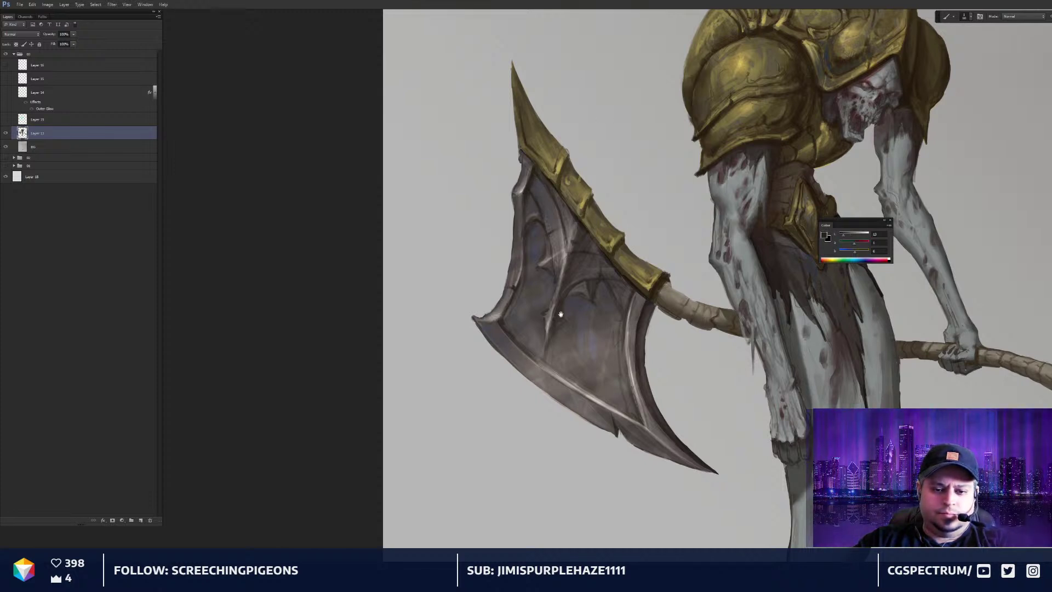
drag(563, 314, 565, 311)
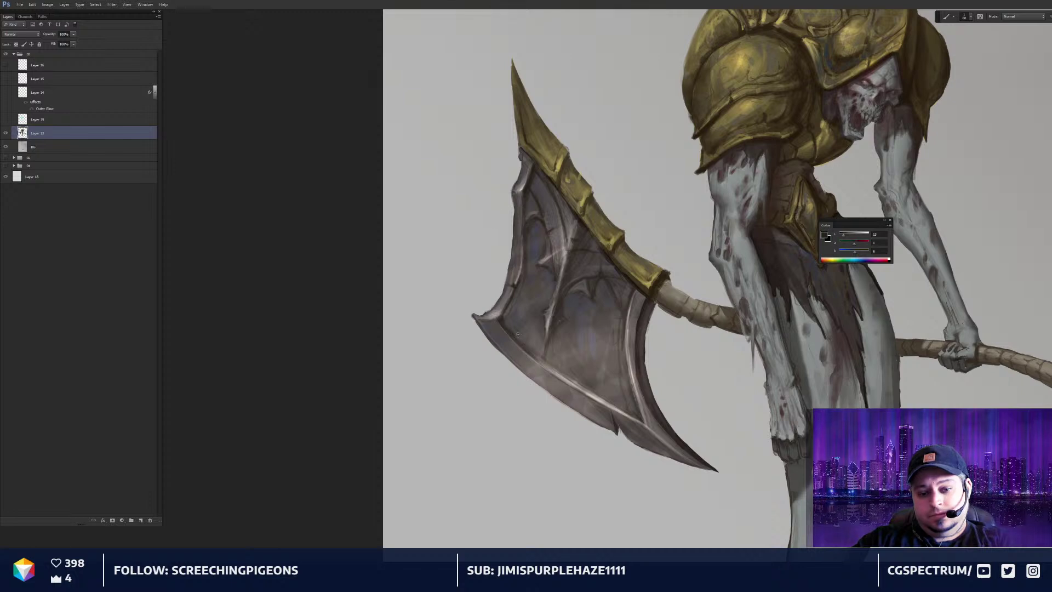
alt+click(495, 312)
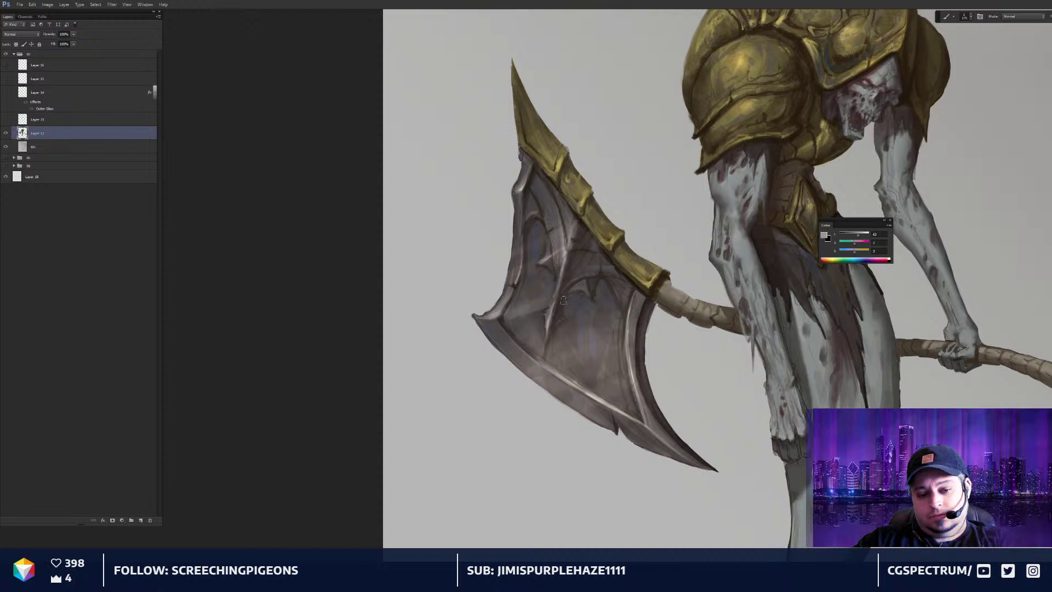
alt+click(518, 320)
key(ctrl+minus)
key(ctrl+minus)
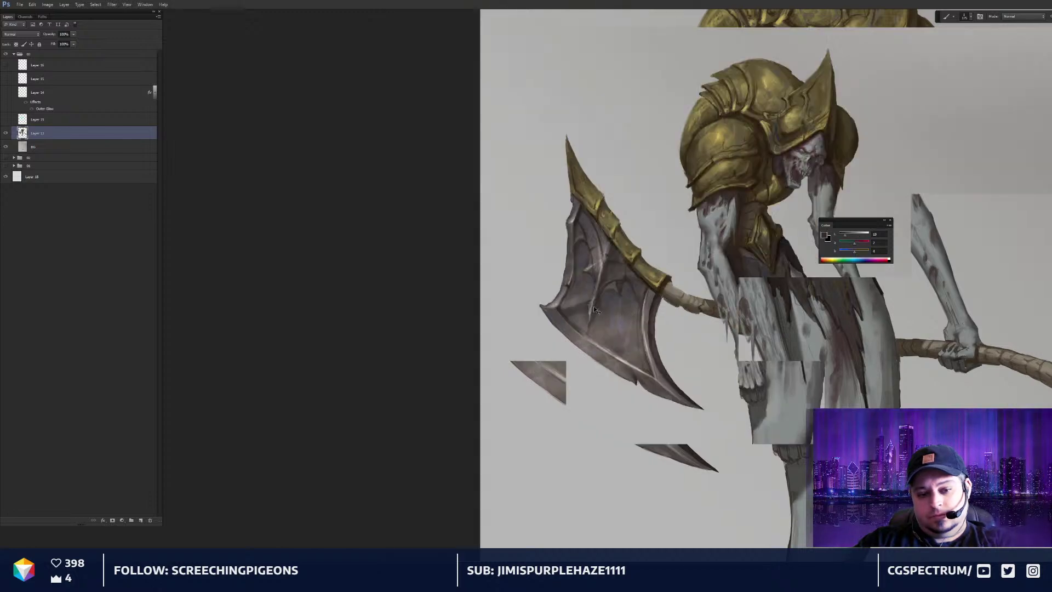
key(ctrl+plus)
key(ctrl+plus)
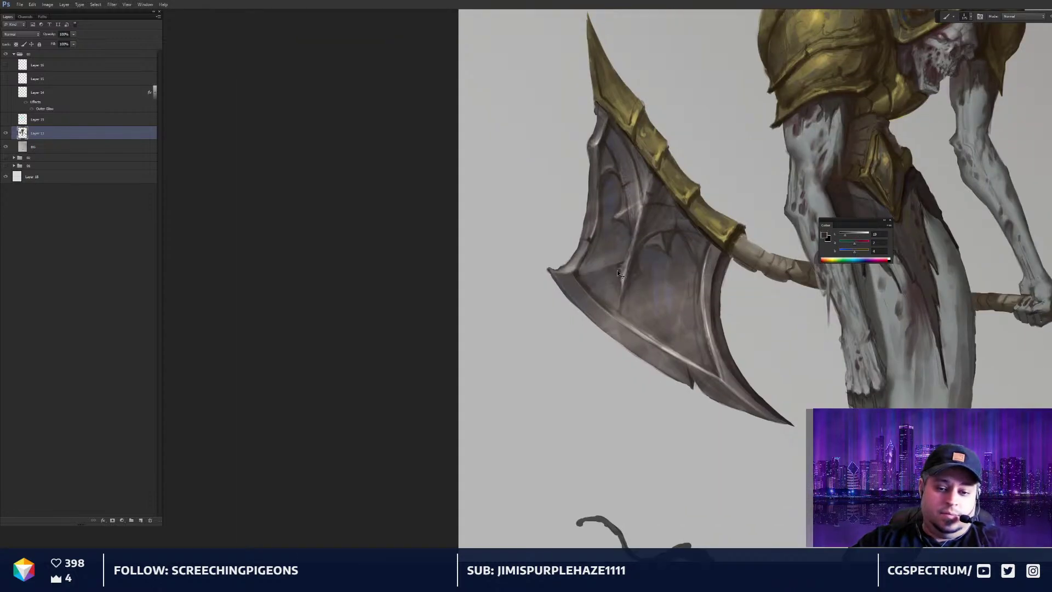
key(ctrl+minus)
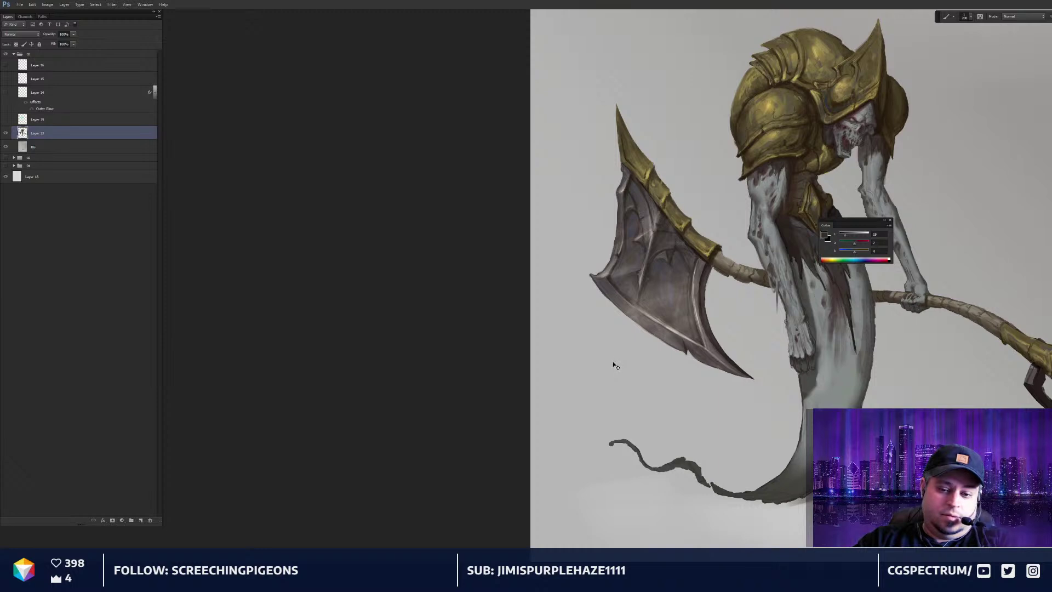
key(ctrl+plus)
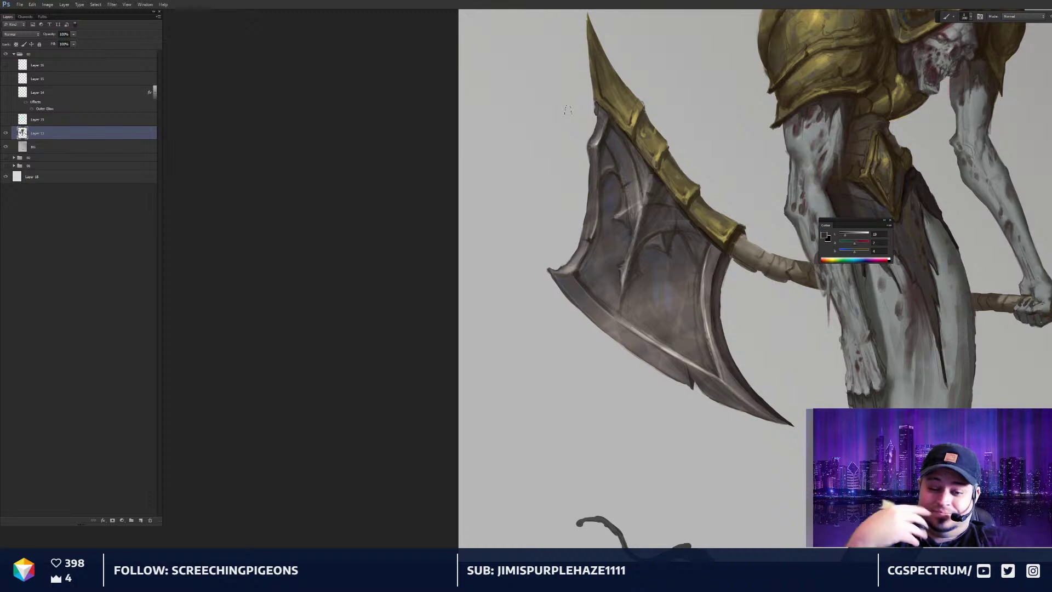
Touch up the gold binding's edges along the blade with sampled dark tones, and tidy the blade's outline with the Eraser
drag(647, 224, 656, 256)
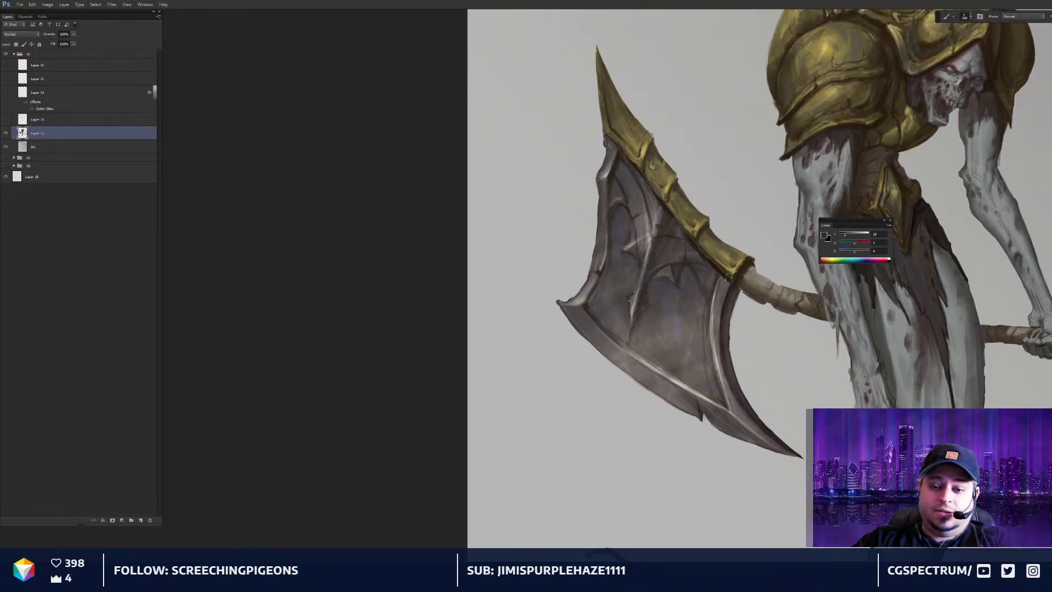
alt+click(742, 273)
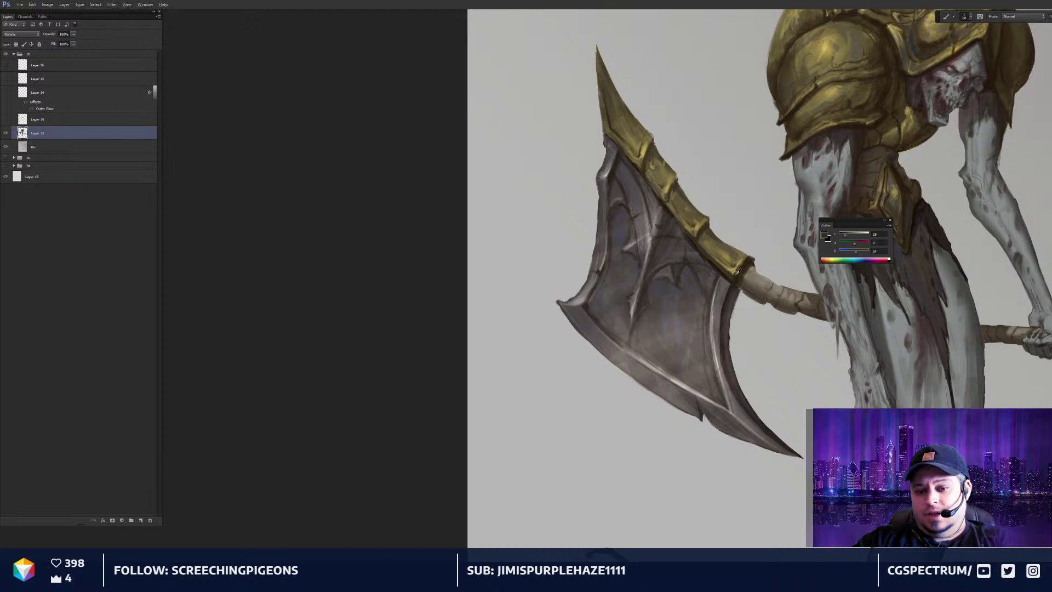
alt+click(738, 273)
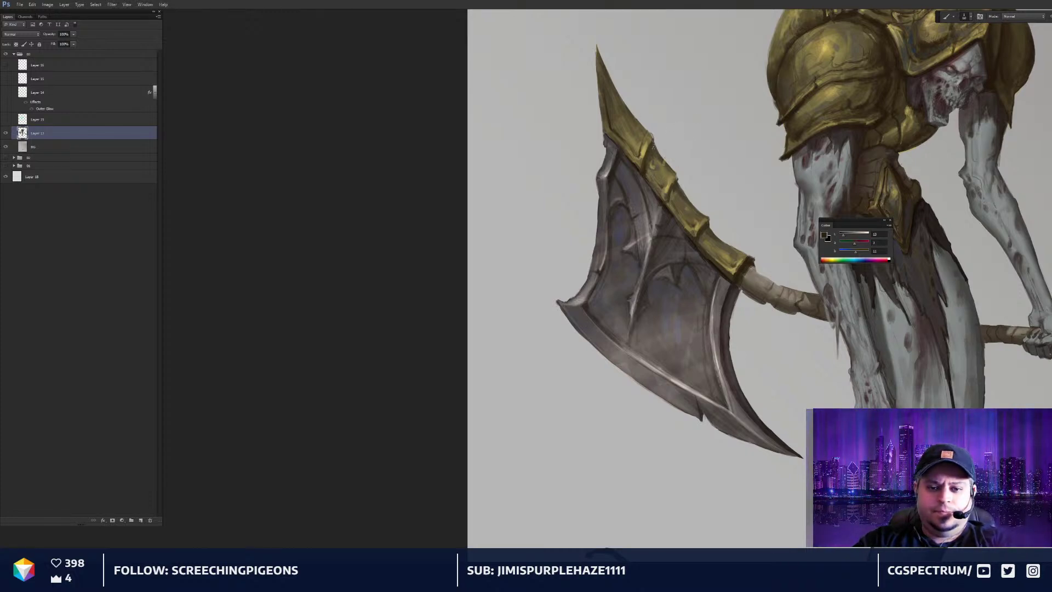
alt+click(654, 143)
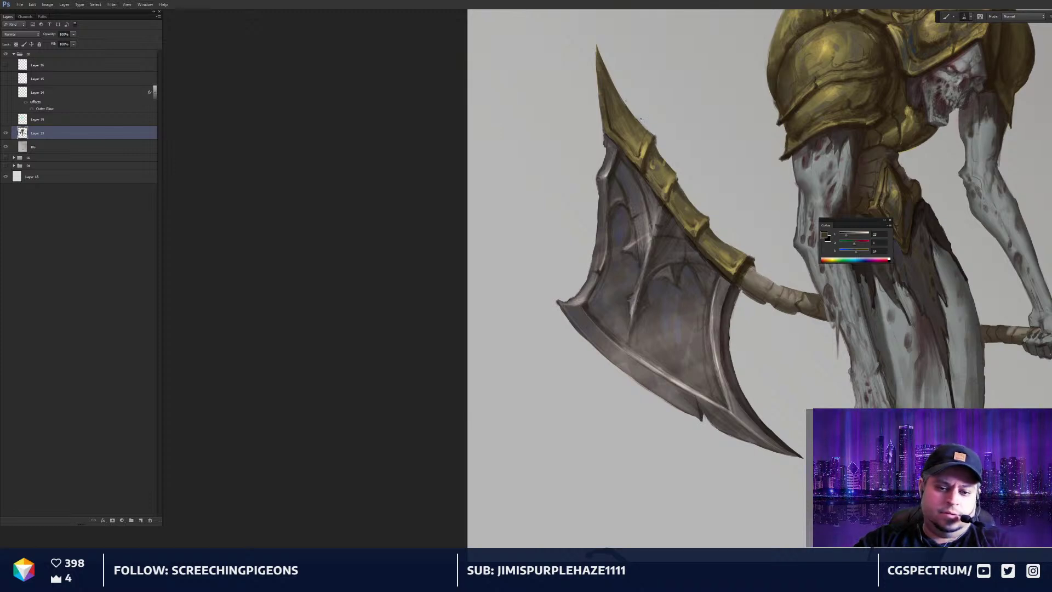
key(e)
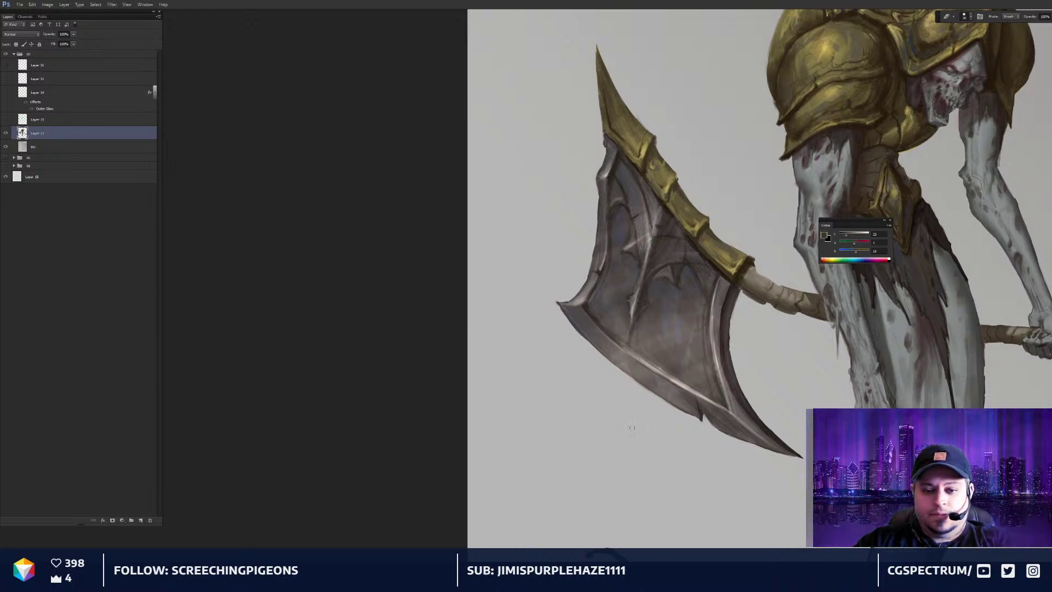
drag(623, 401, 611, 397)
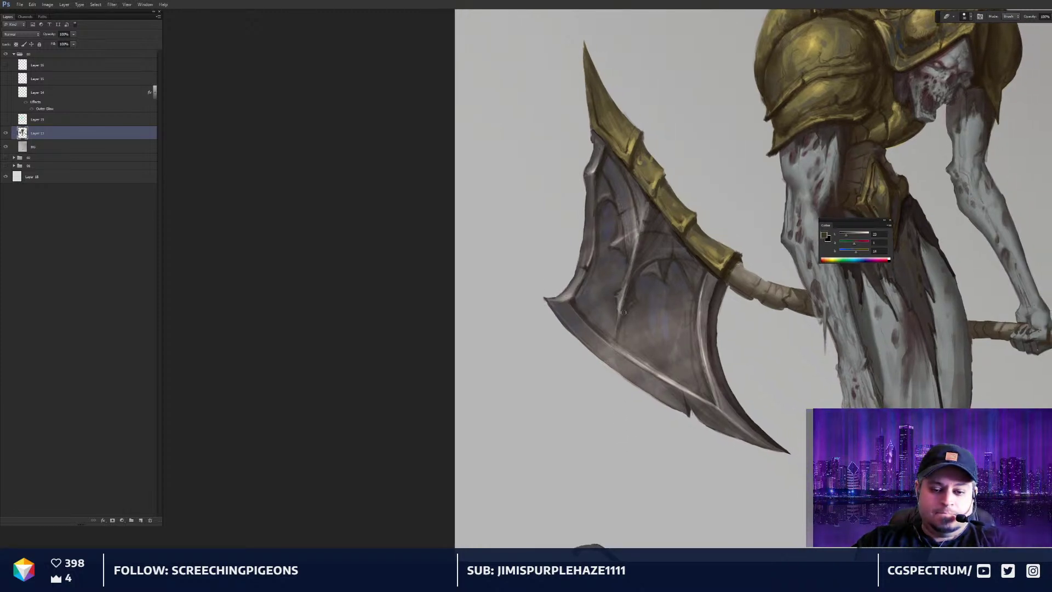
Return to the brush and hatch fine dark crossing lines over the panels of the blade's face
key(b)
key(d)
key(ctrl+plus)
alt+click(737, 285)
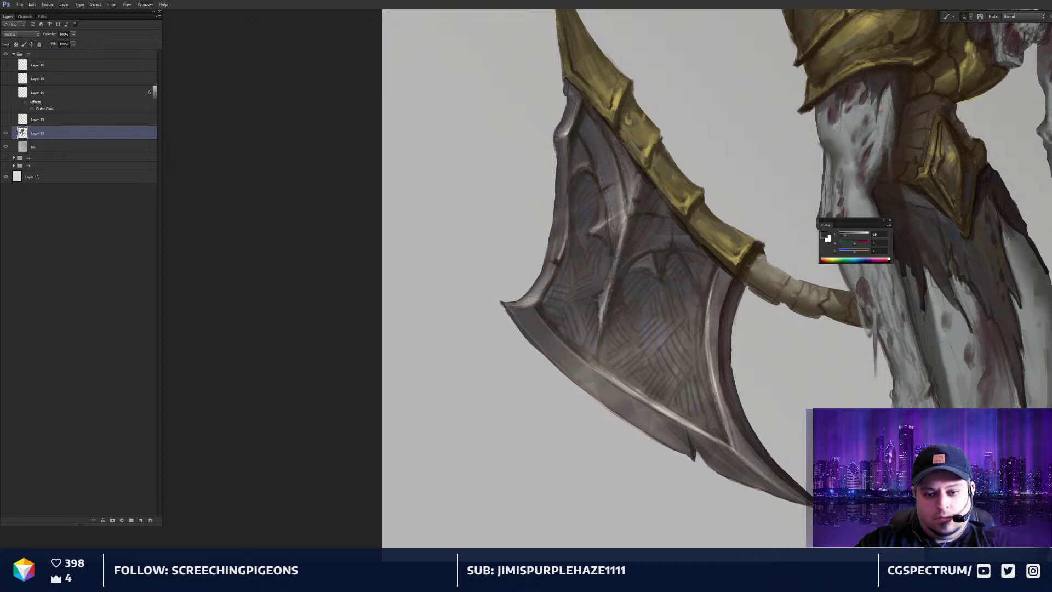
Examine the hatched blade against the whole figure and in close-up
key(ctrl+minus)
key(ctrl+minus)
drag(789, 249, 678, 258)
key(ctrl+minus)
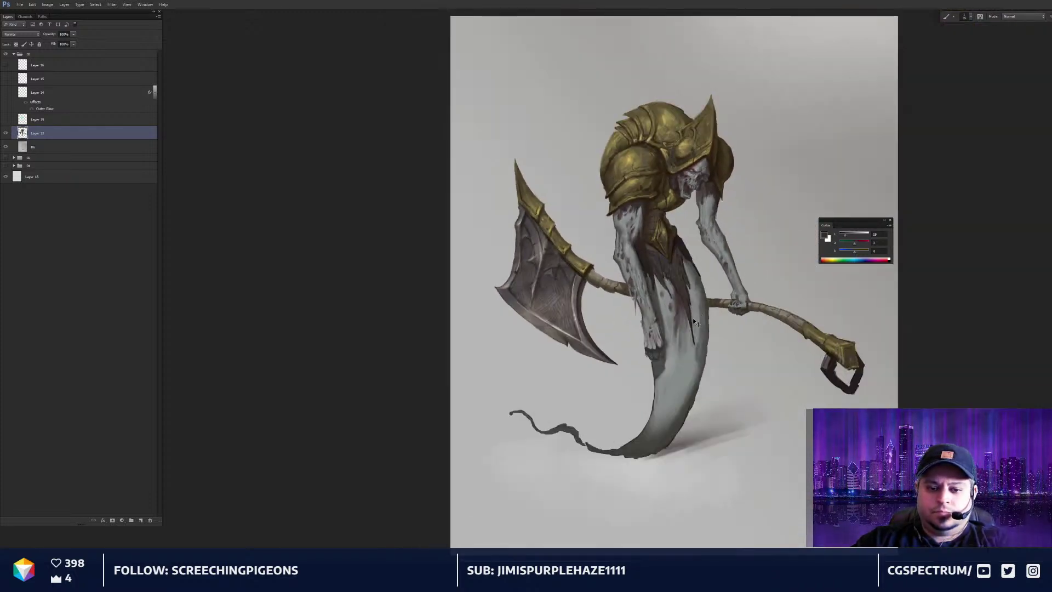
ctrl+click(667, 330)
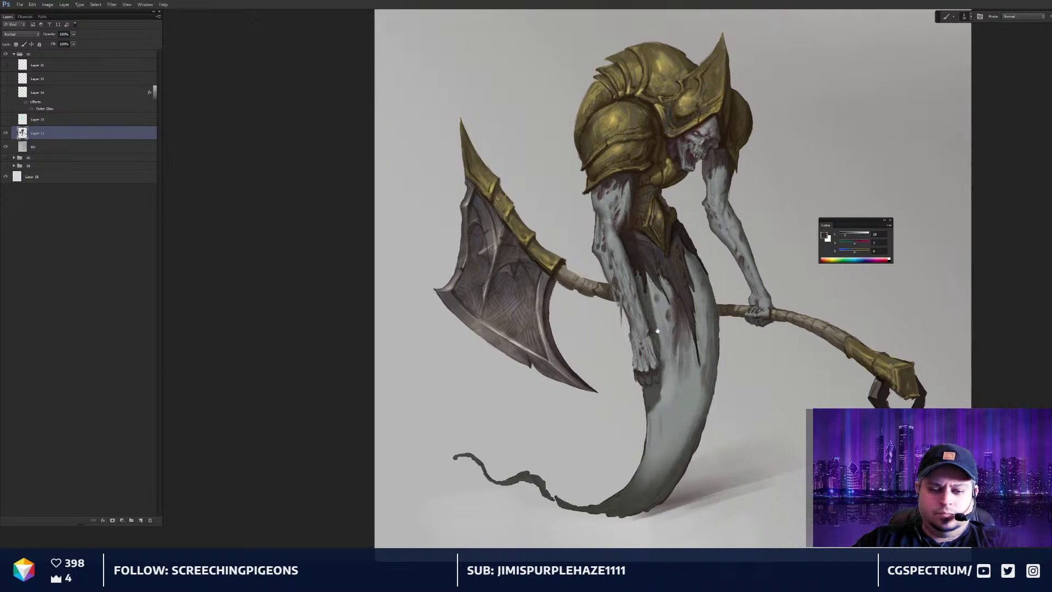
drag(669, 332, 799, 337)
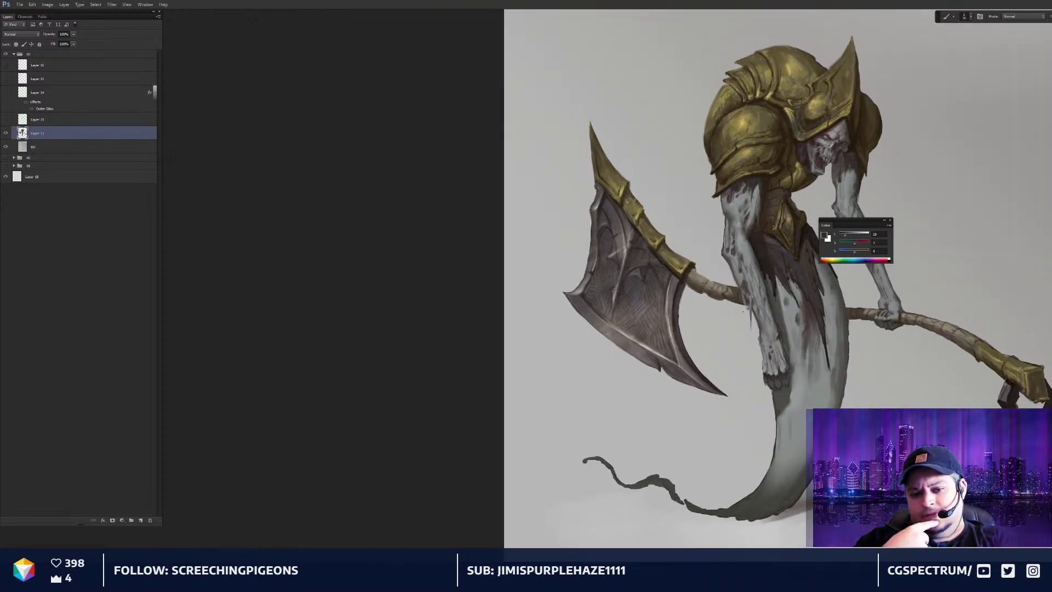
key(ctrl+0)
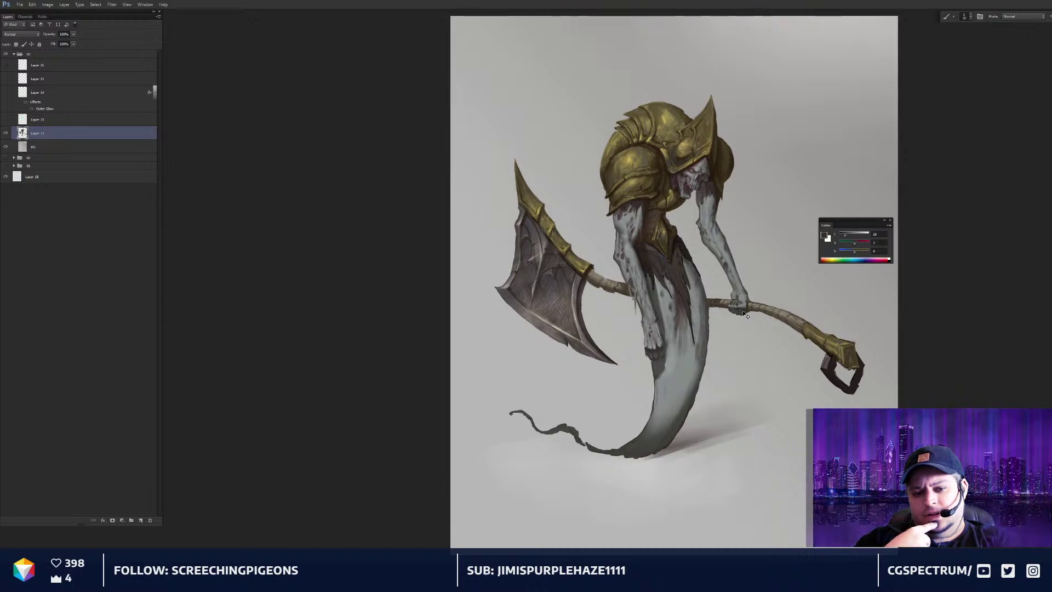
key(ctrl+plus)
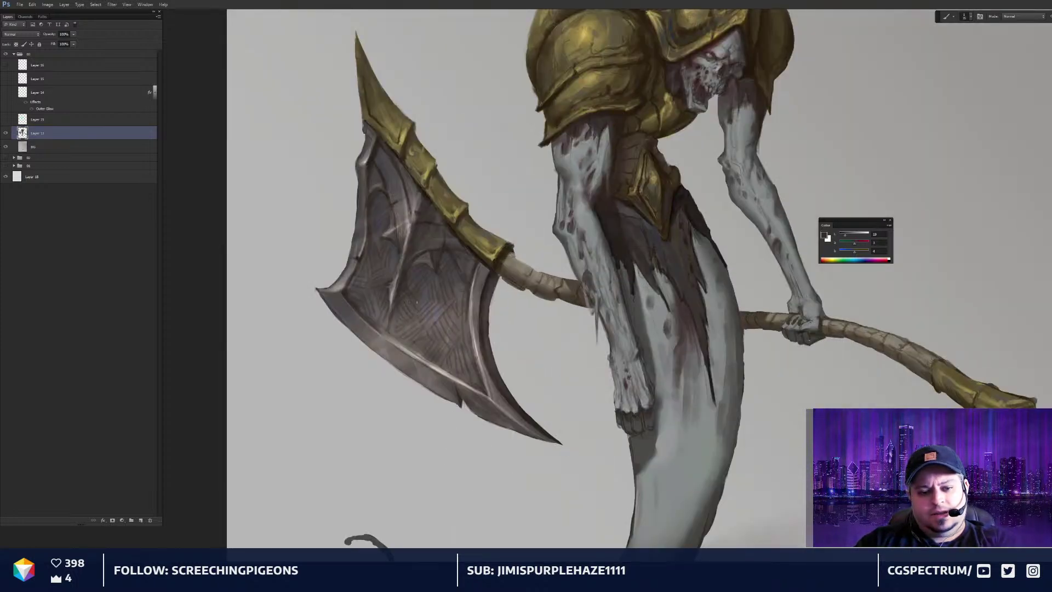
Sample the rim's grey, shift it towards olive brown and tint the outer end of the blade's cutting-edge rim
drag(436, 309, 450, 326)
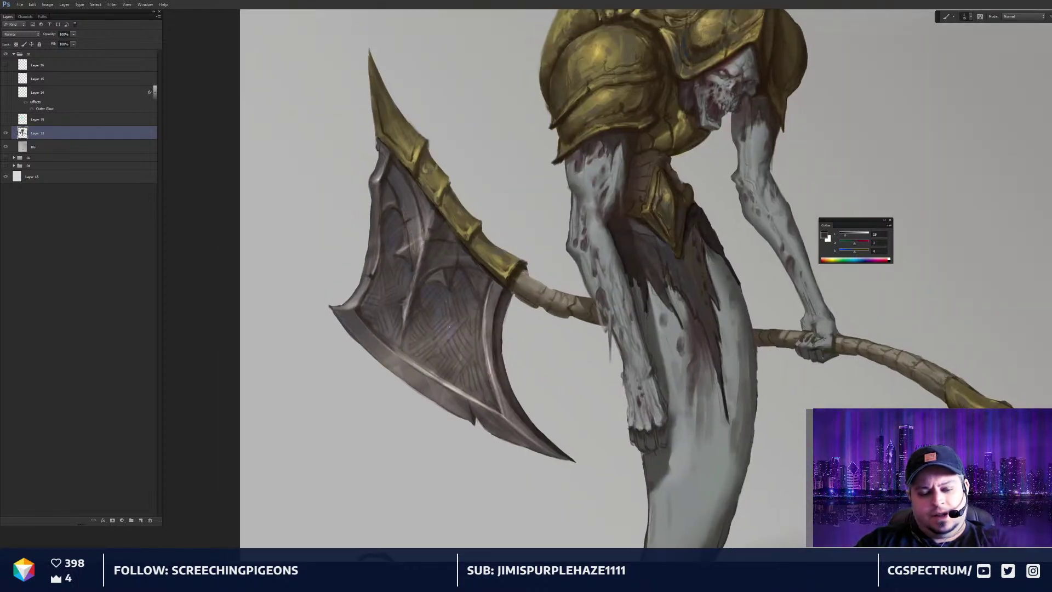
drag(362, 331, 576, 267)
key(ctrl+plus)
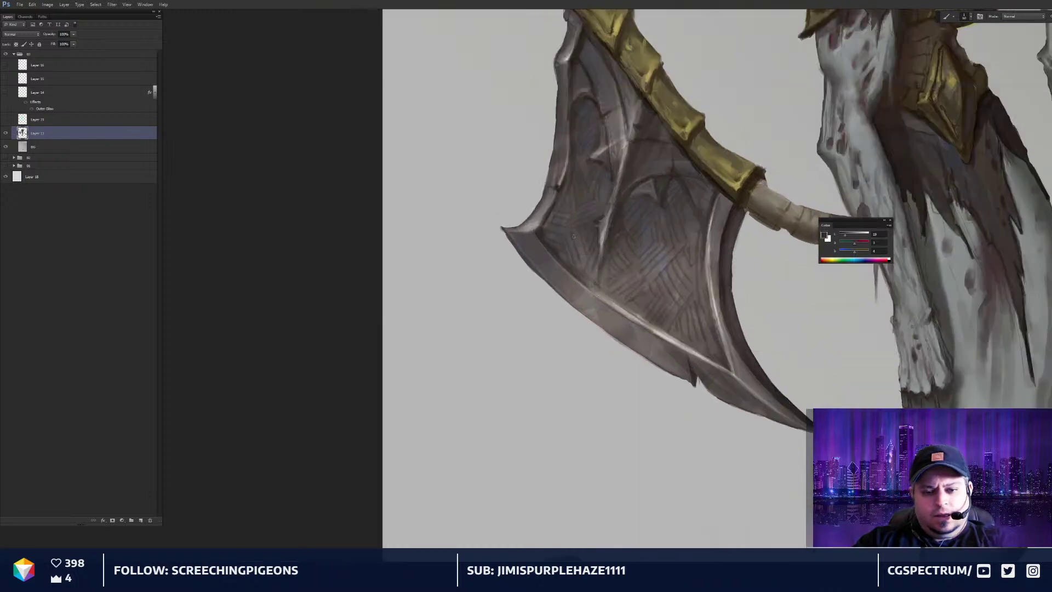
alt+click(550, 270)
drag(855, 253, 858, 253)
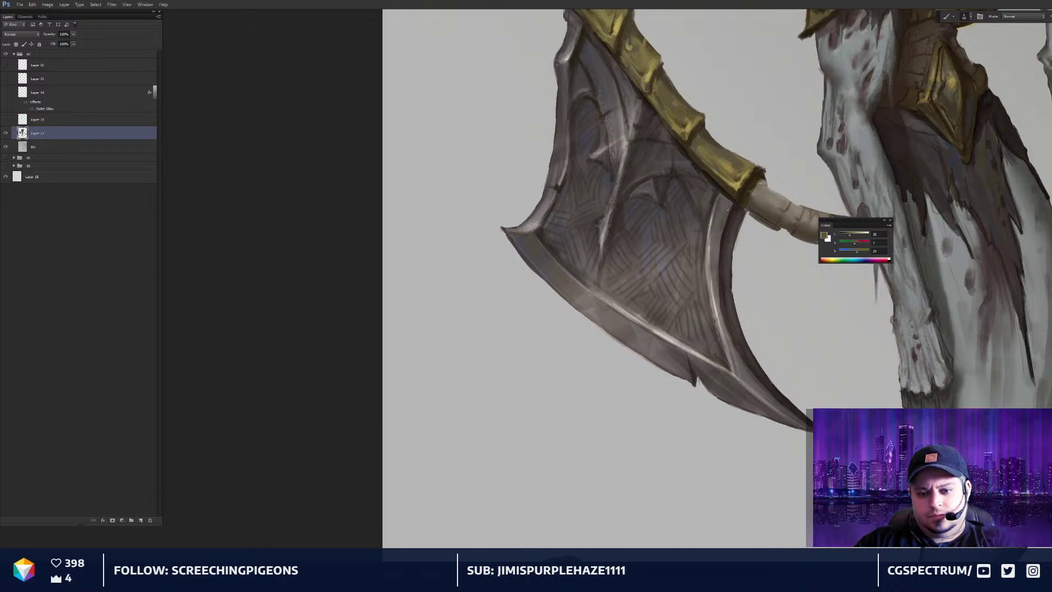
drag(854, 253, 856, 254)
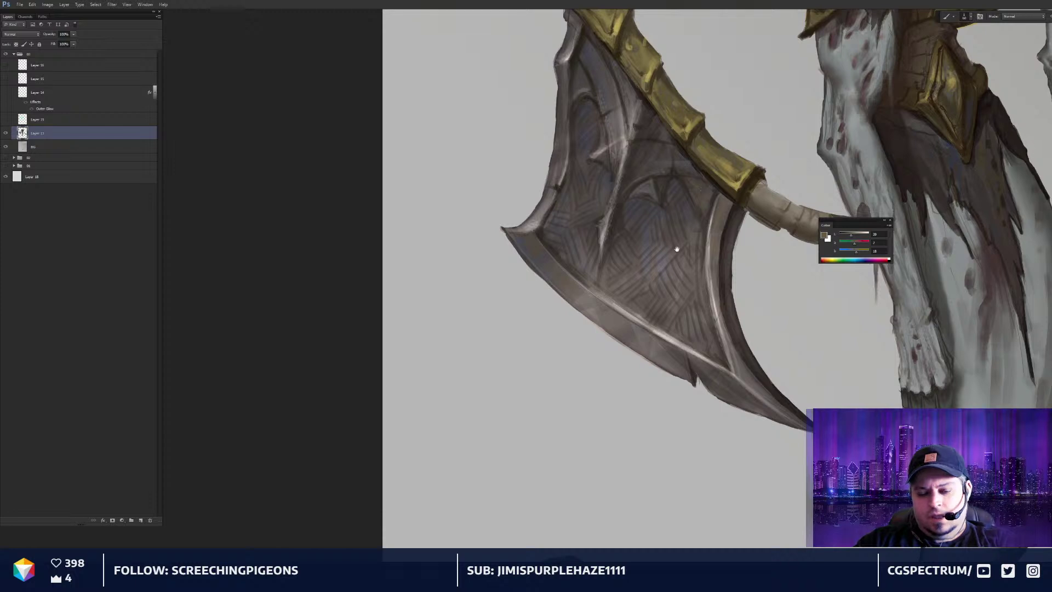
drag(678, 239, 709, 271)
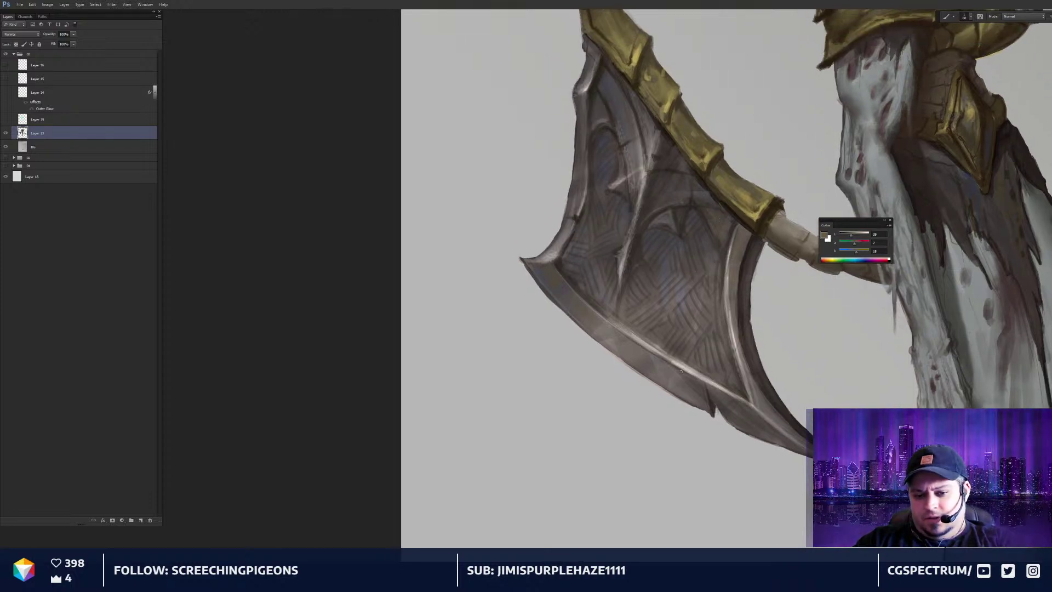
Mix a warmer reddish brown and work it with sampled rim tones along the blade's cutting-edge rim
click(840, 260)
click(857, 244)
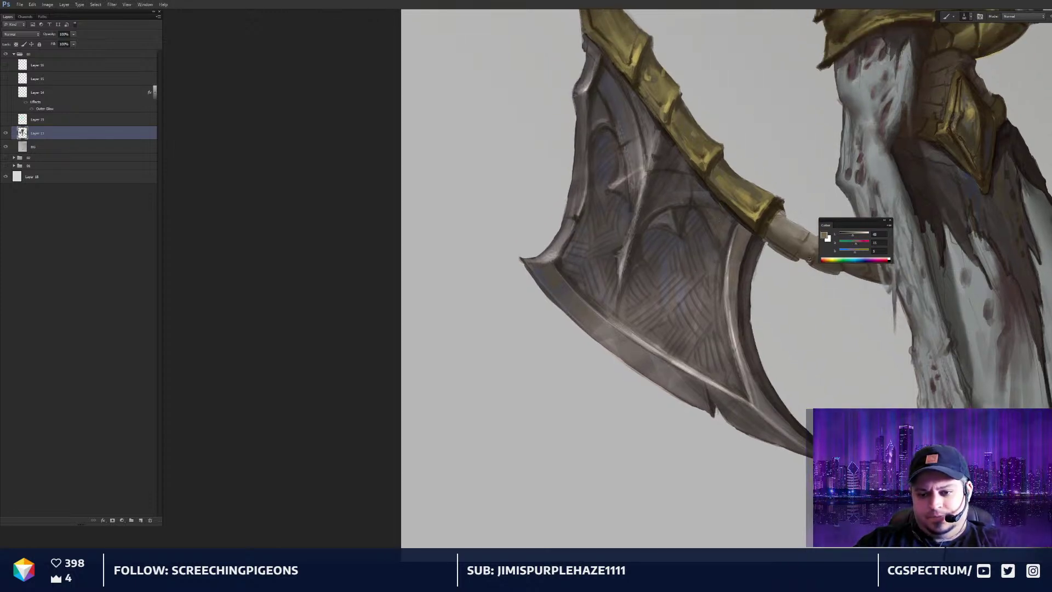
alt+click(629, 360)
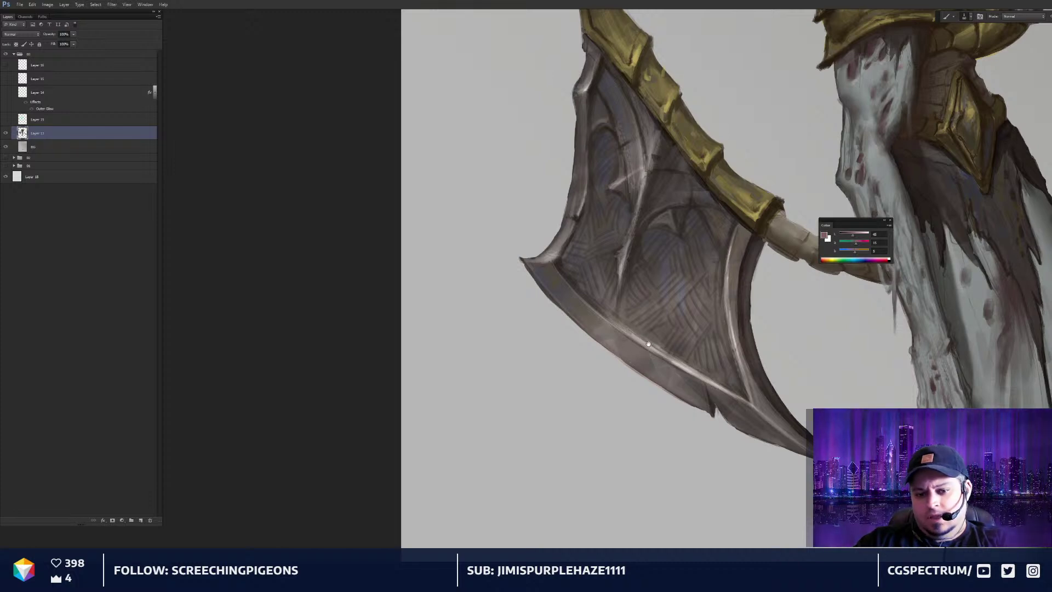
drag(649, 344, 624, 325)
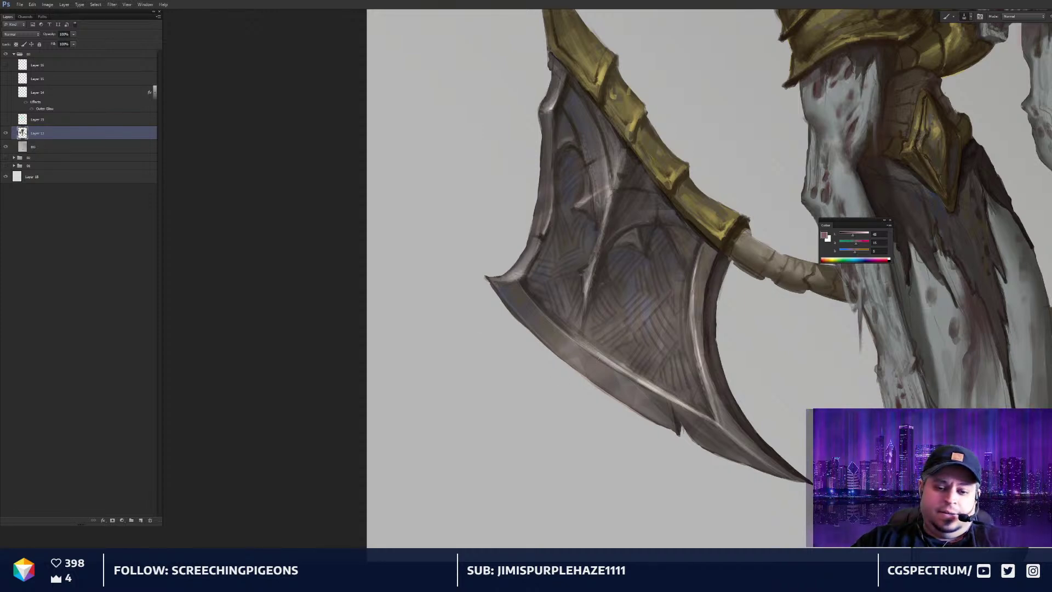
Mix a muted grey-brown paint colour and shift it slightly towards red for the blade's cutting-edge rim
key(v)
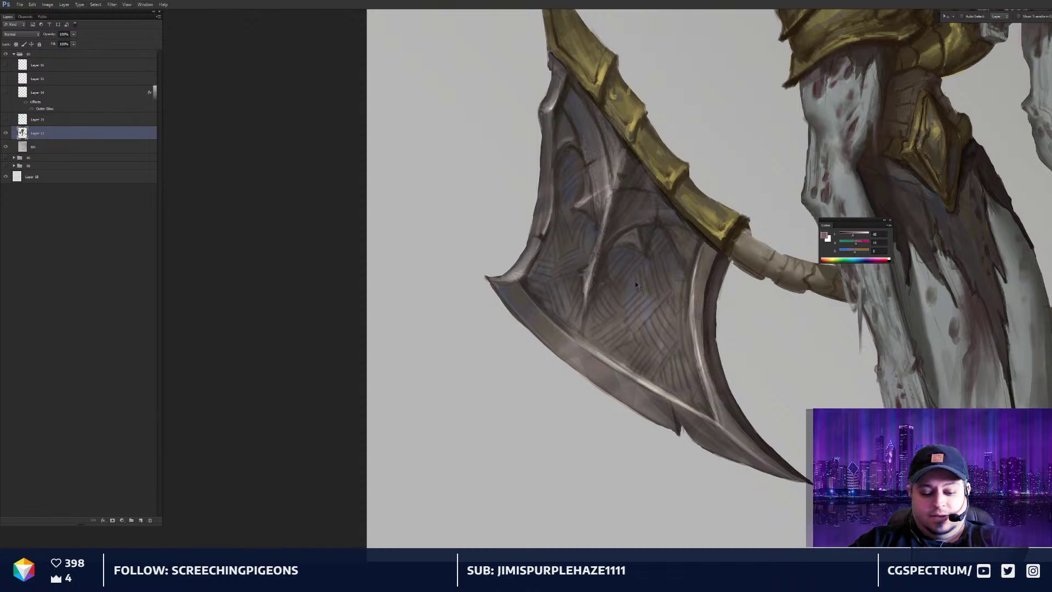
drag(589, 368, 588, 370)
key(b)
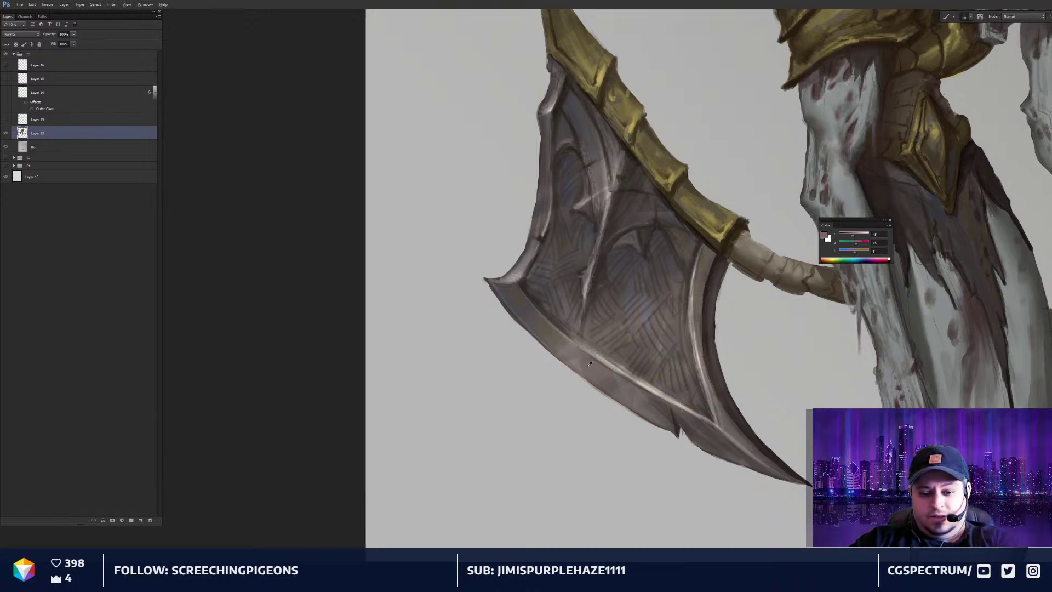
key(n)
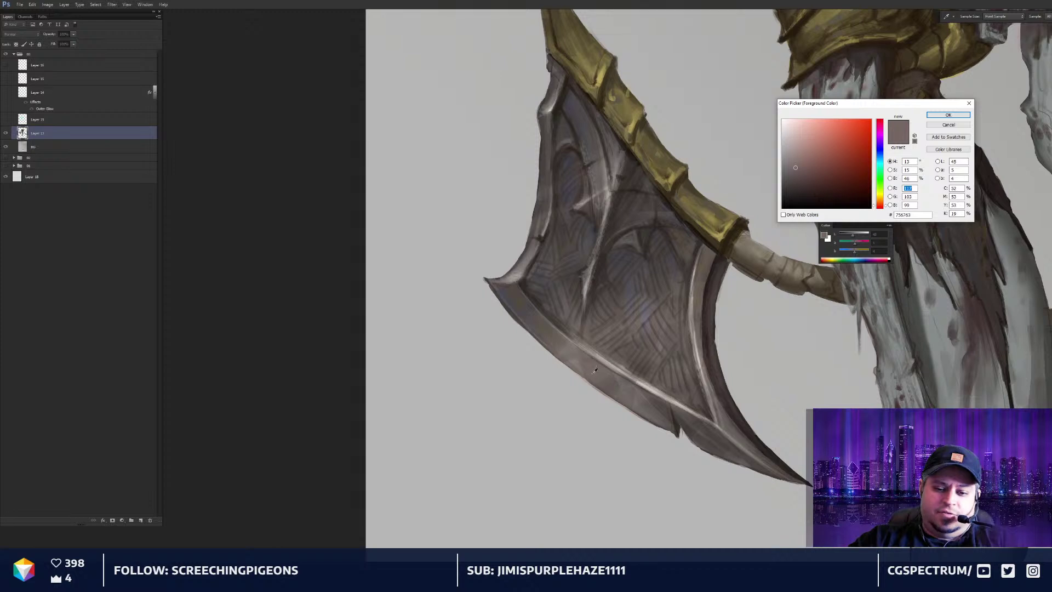
key(Return)
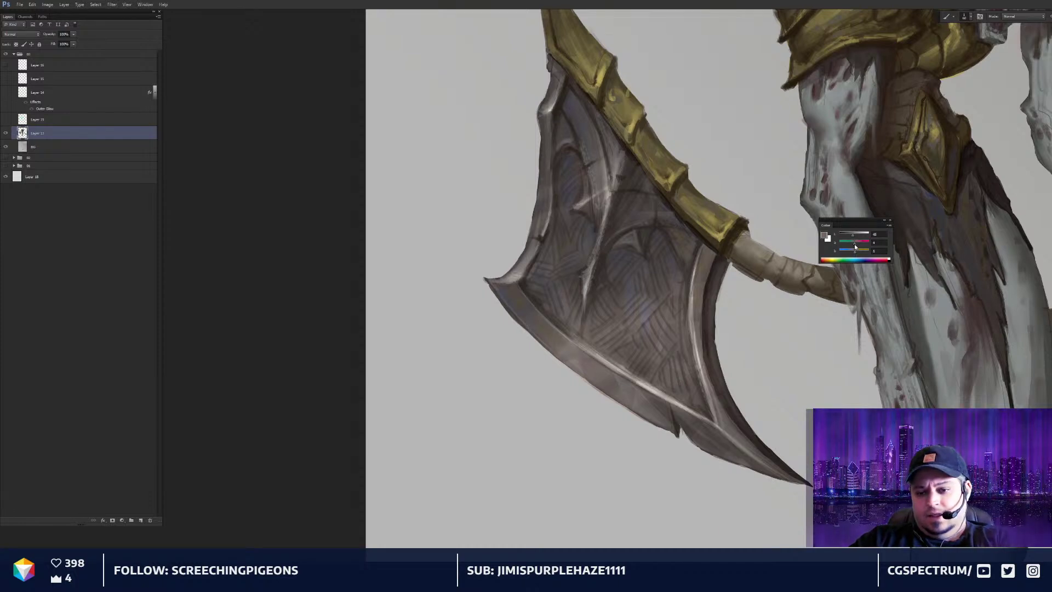
drag(854, 243, 858, 246)
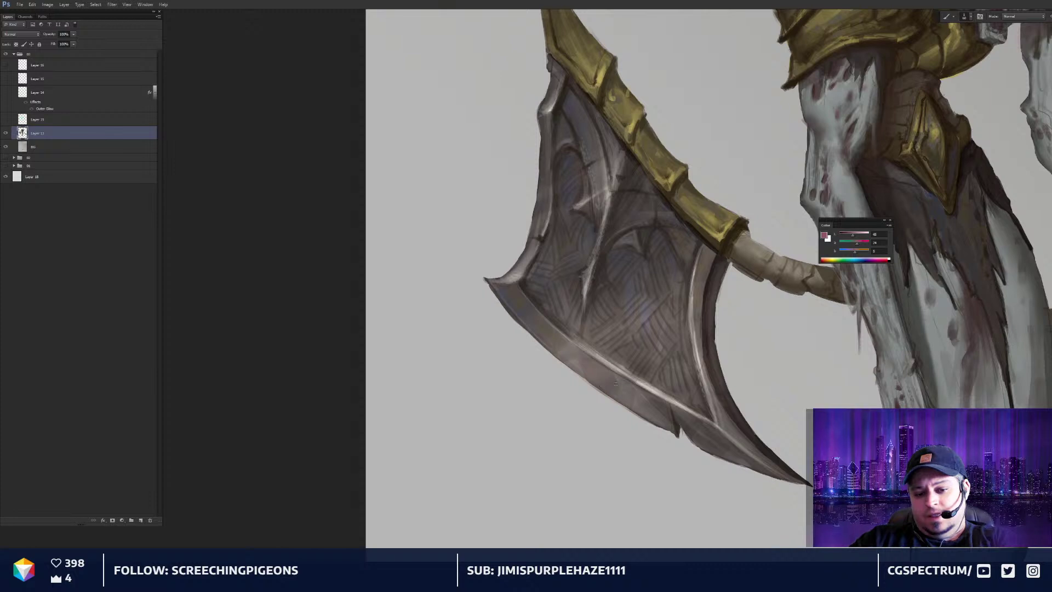
Examine the tinted blade against the whole figure and in close-up
key(ctrl+minus)
key(ctrl+minus)
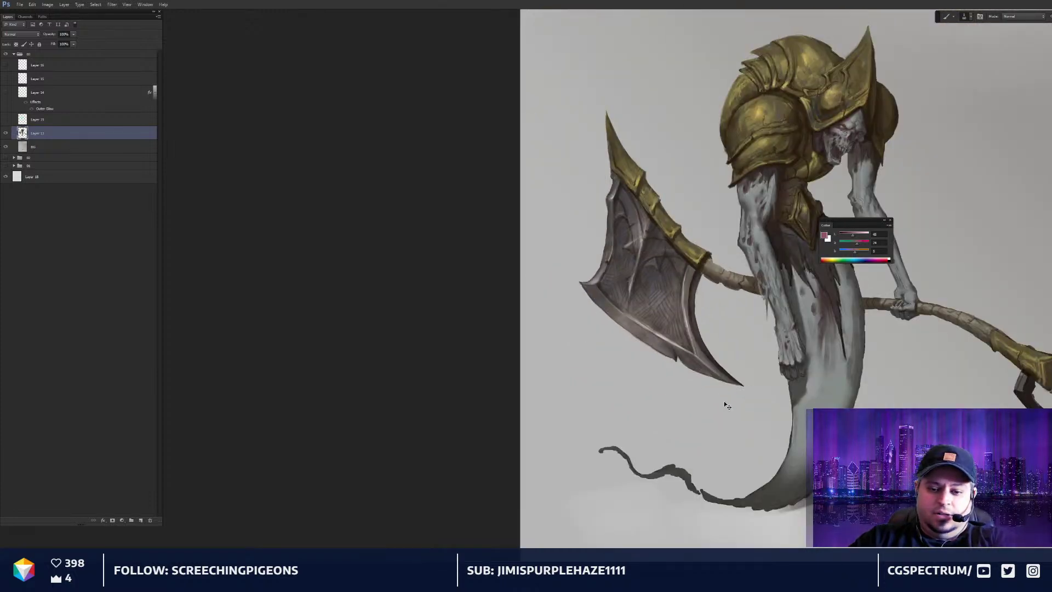
key(ctrl+plus)
scroll(735, 403, up, 3)
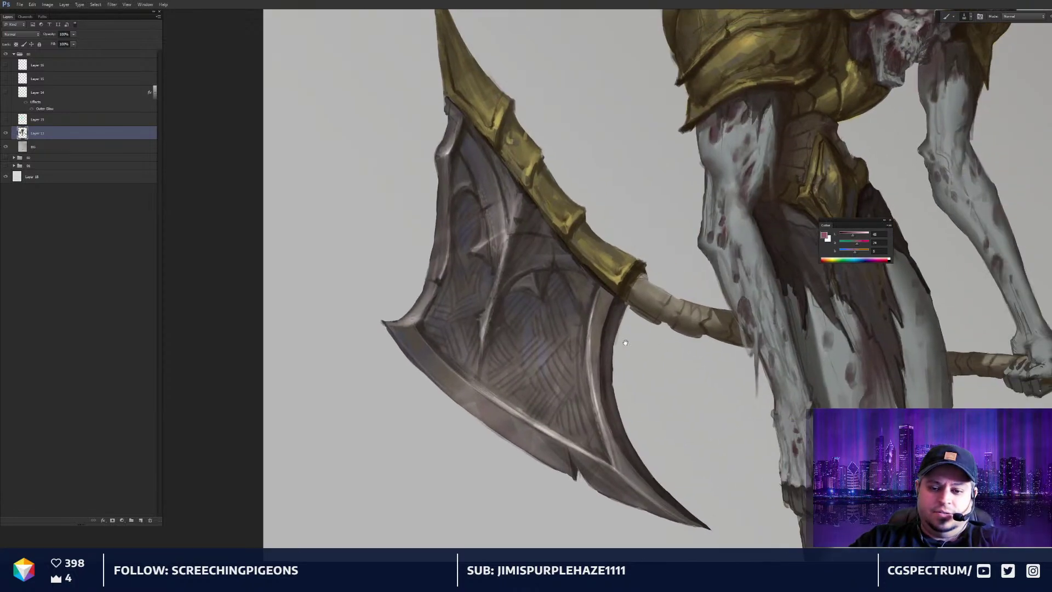
scroll(630, 268, down, 4)
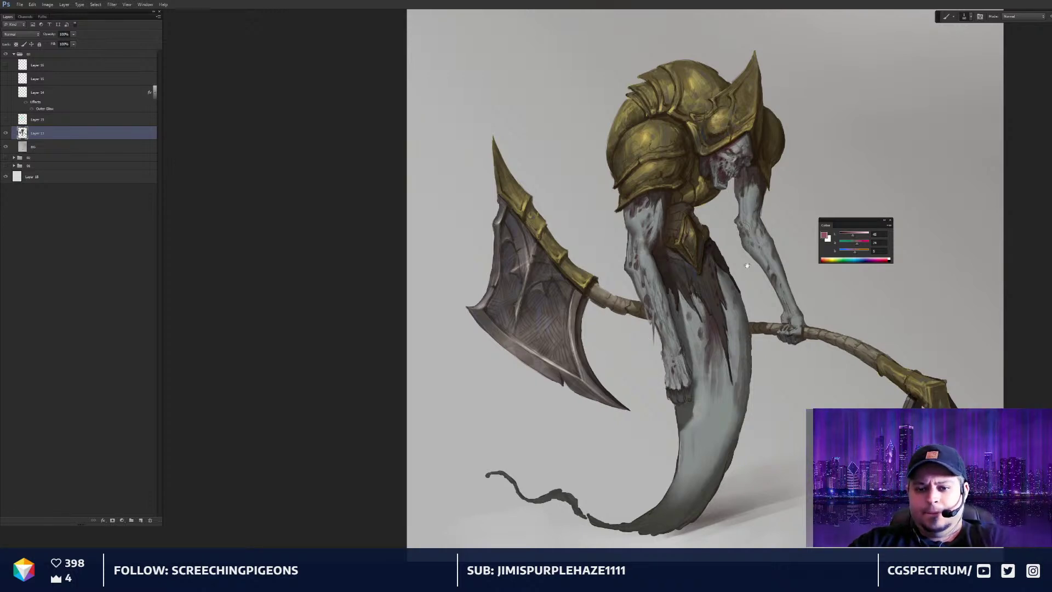
drag(750, 272, 748, 271)
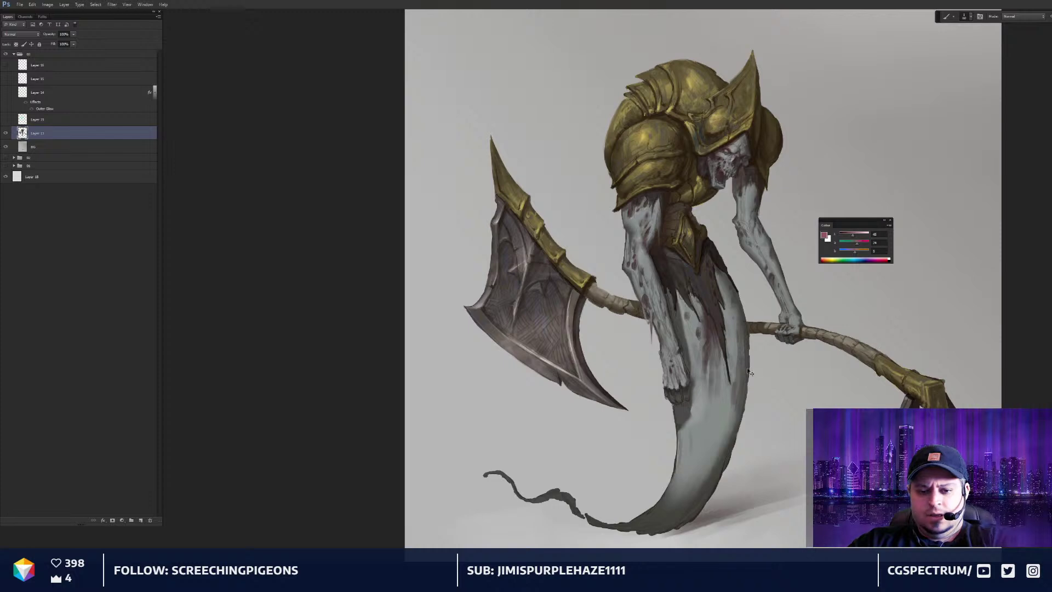
key(ctrl+minus)
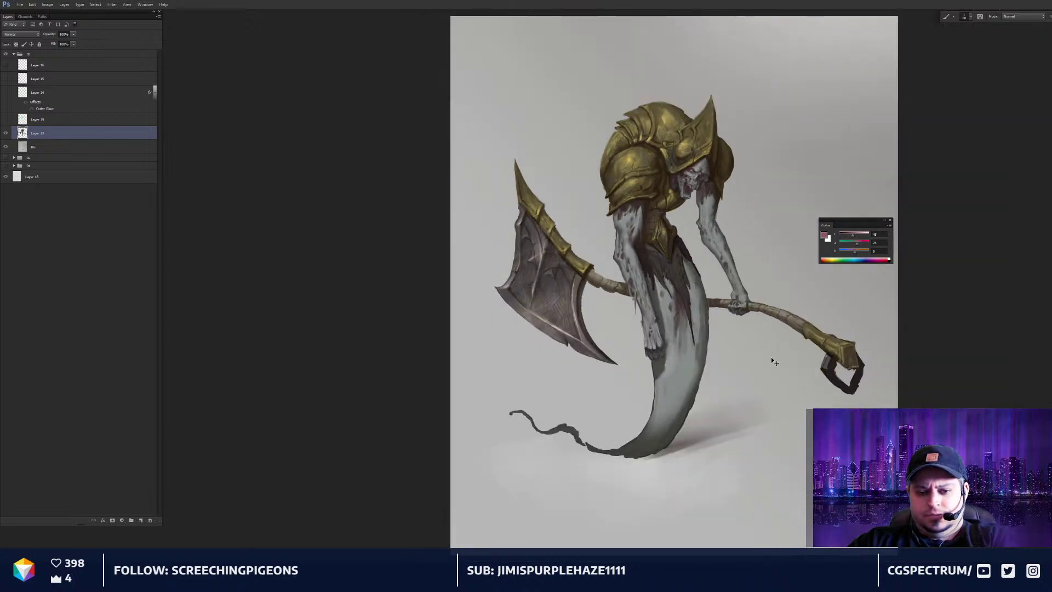
key(ctrl+plus)
key(ctrl+plus)
Sample a darker grey-brown from the blade and shade along its inner concave rim
alt+click(476, 276)
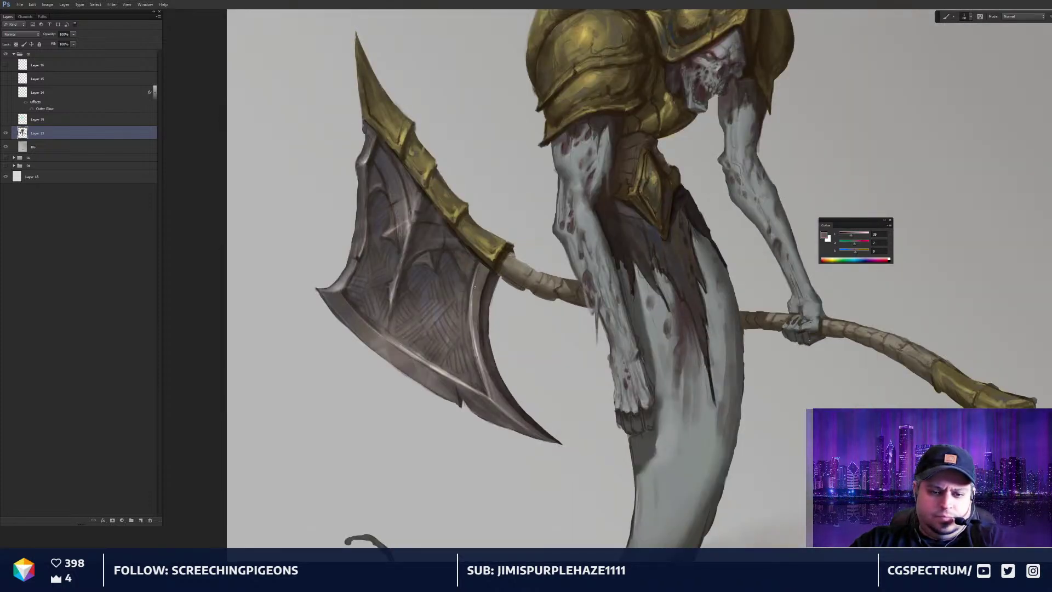
drag(475, 340, 487, 378)
key(ctrl+minus)
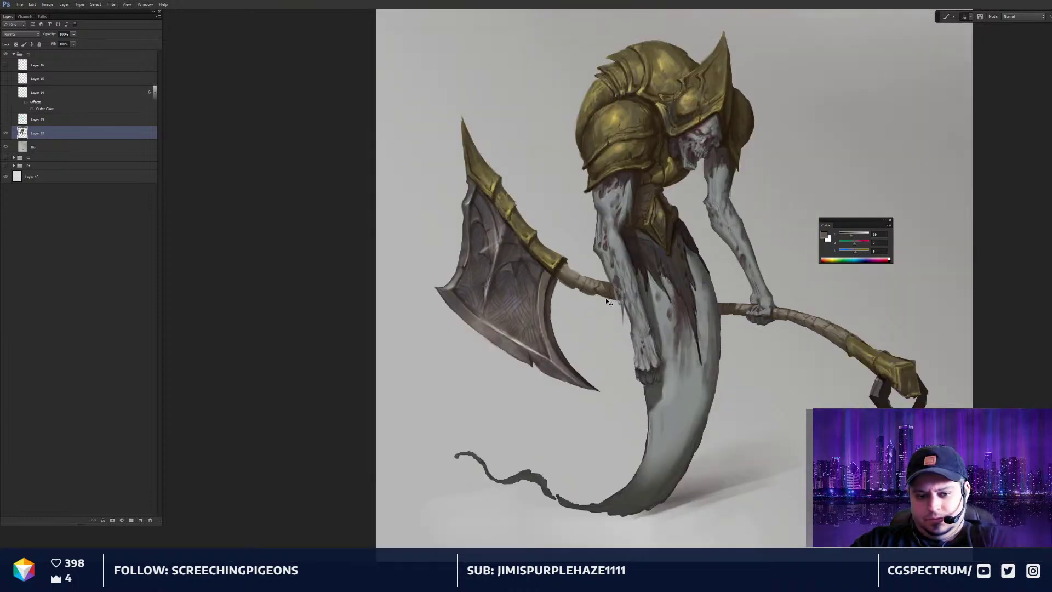
key(ctrl+plus)
drag(478, 281, 647, 309)
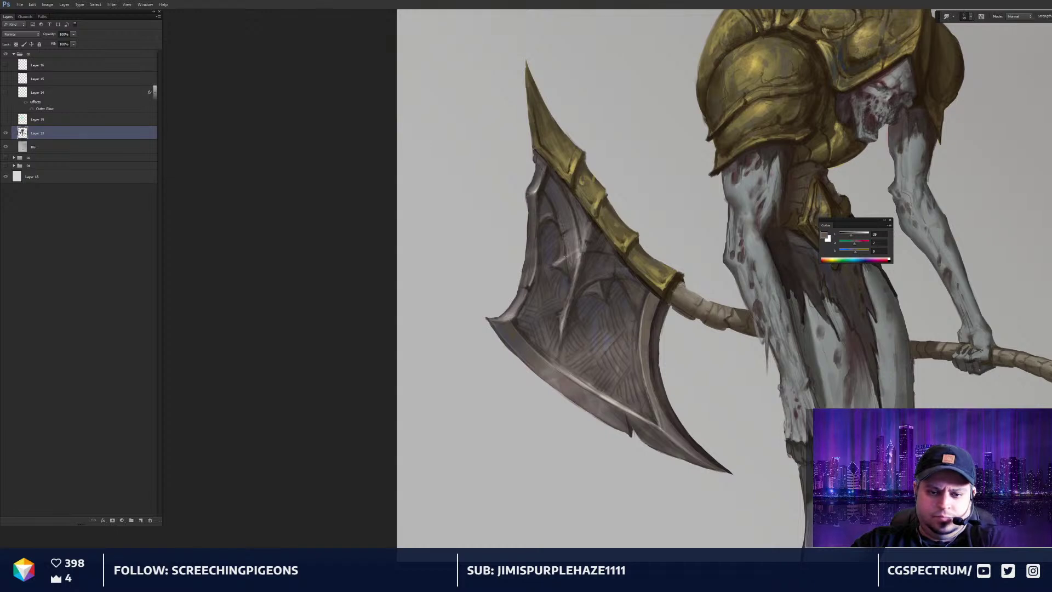
key(b)
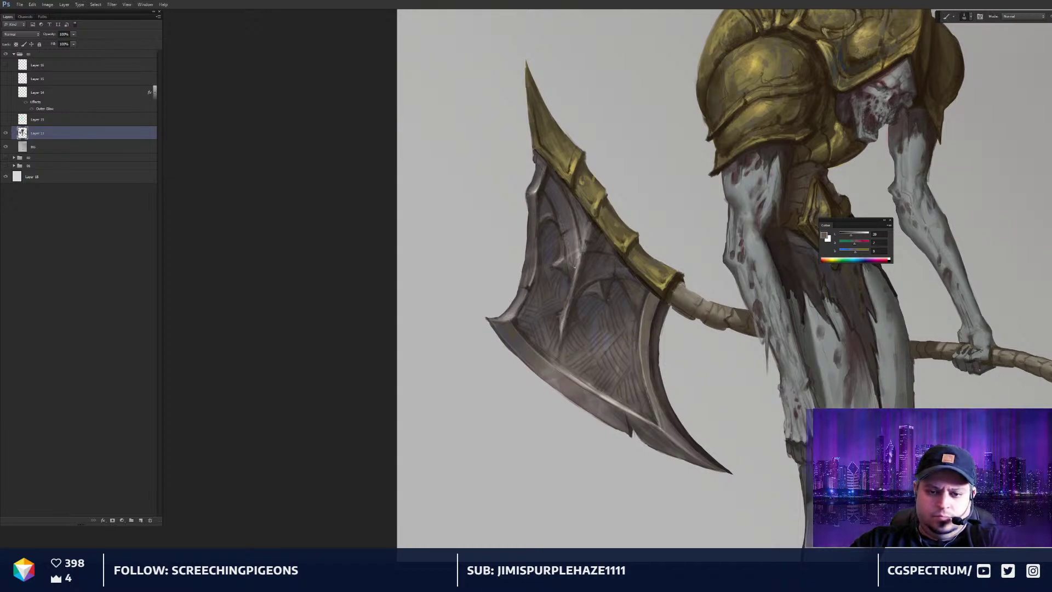
Alternate sampled light and dark greys to sharpen the raised ribs and spikes on the blade's upper face
alt+click(566, 257)
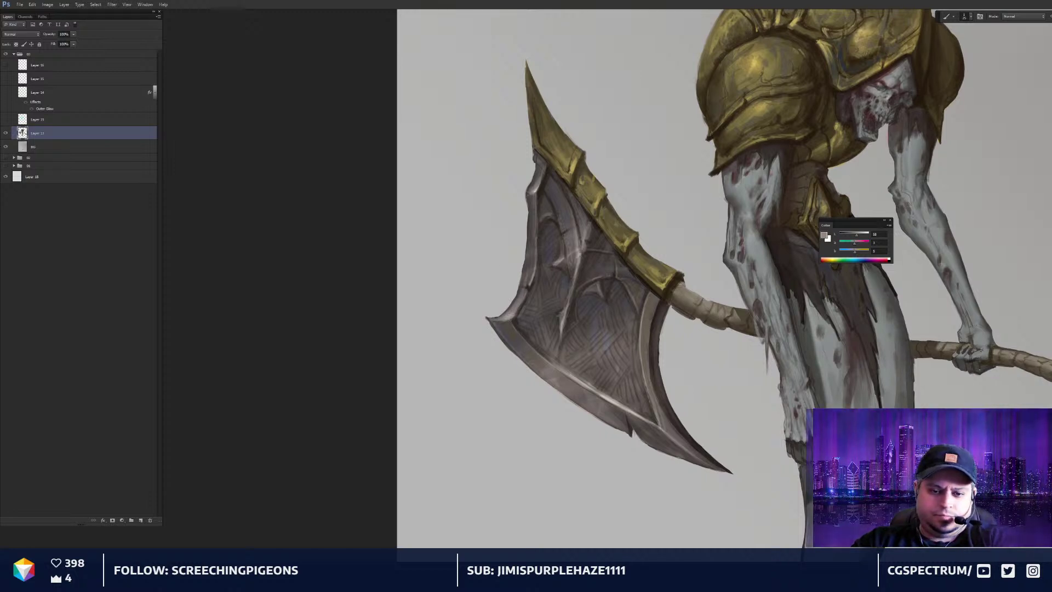
key(ctrl+plus)
drag(531, 242, 592, 264)
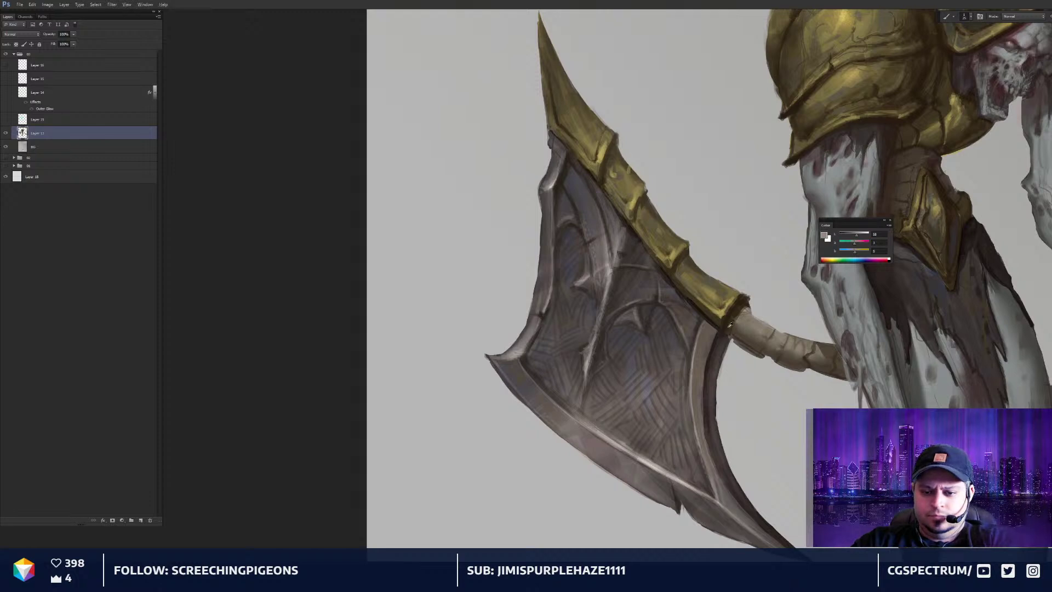
alt+click(628, 299)
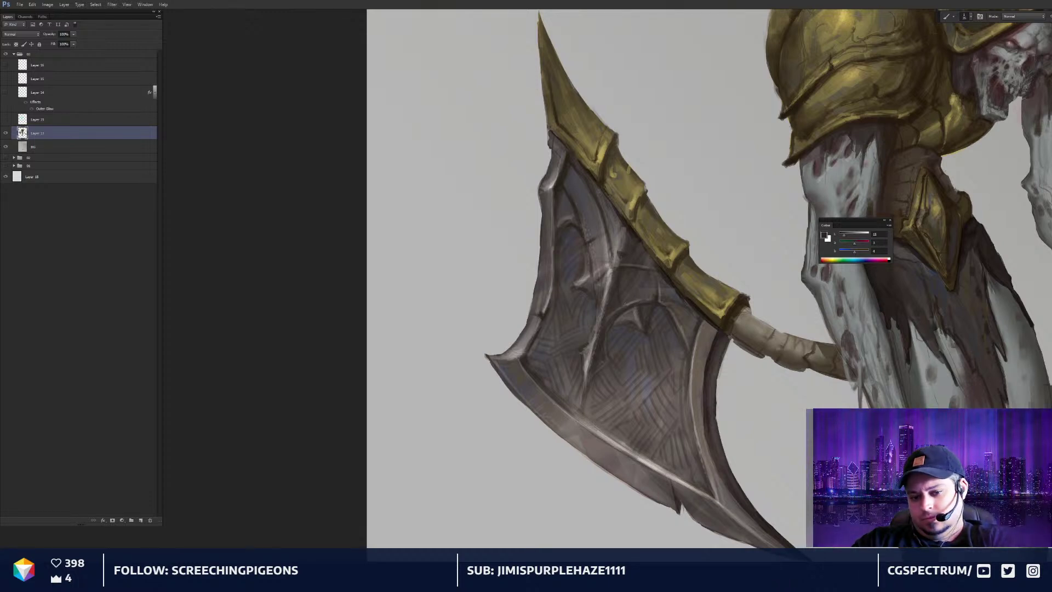
alt+click(599, 282)
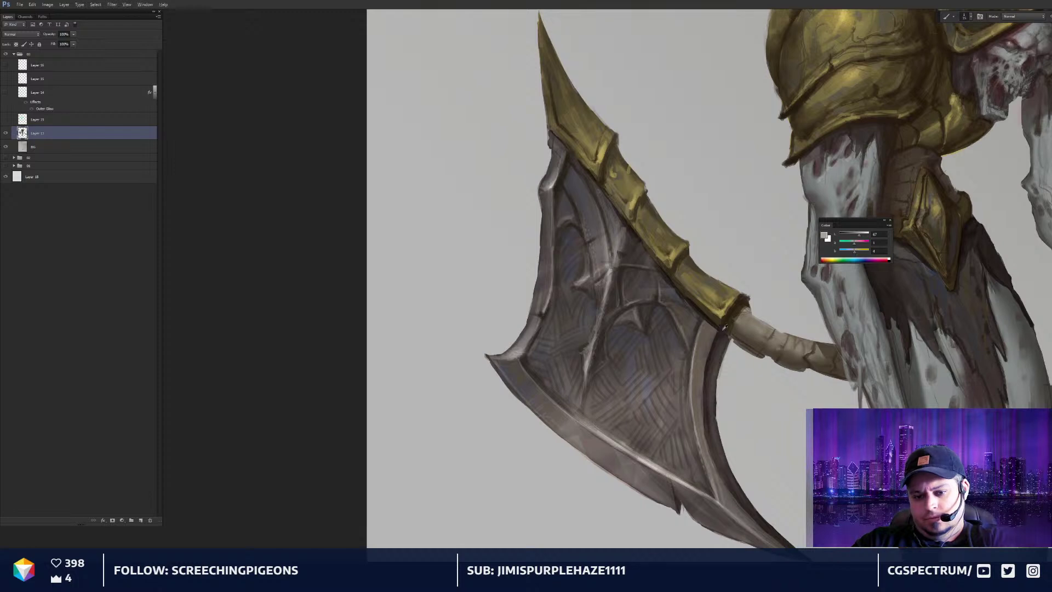
alt+click(605, 213)
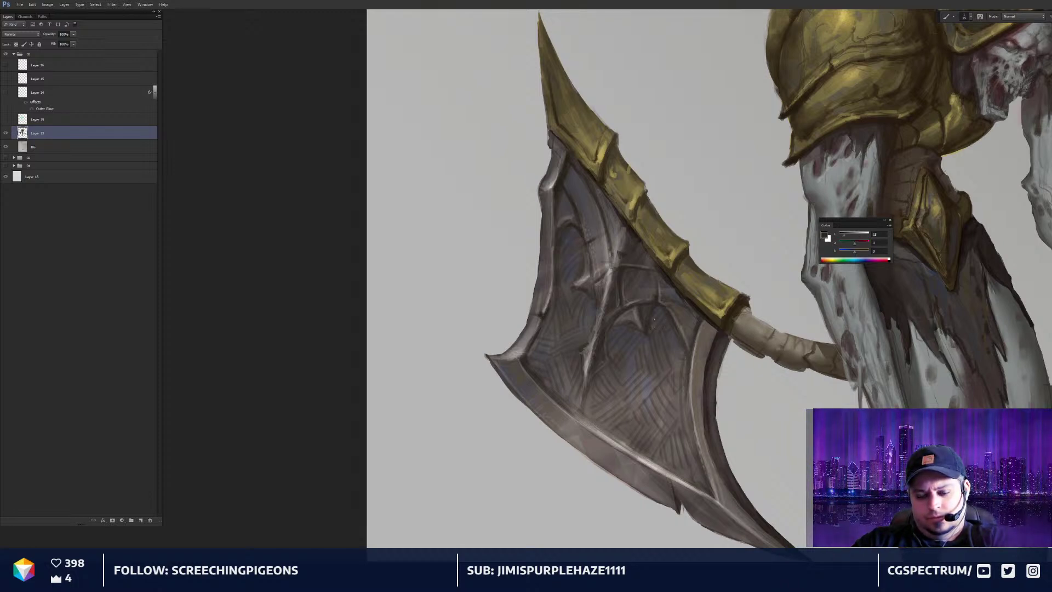
Enlarge the brush, sample the dark crease tone and deepen the inner edge of the blade's outer rim
drag(572, 371, 571, 371)
key(])
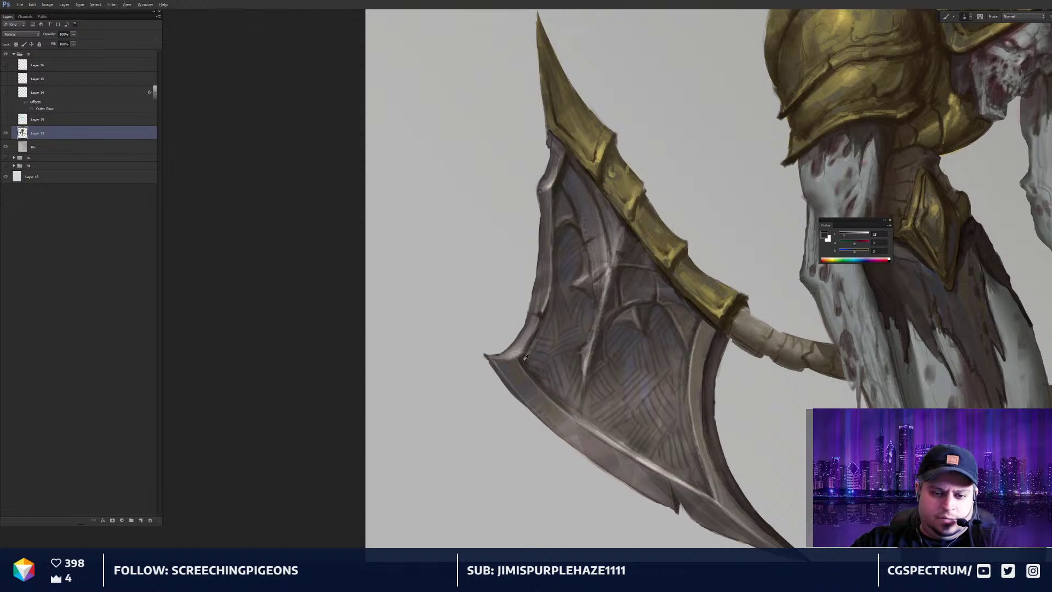
alt+click(524, 359)
key(])
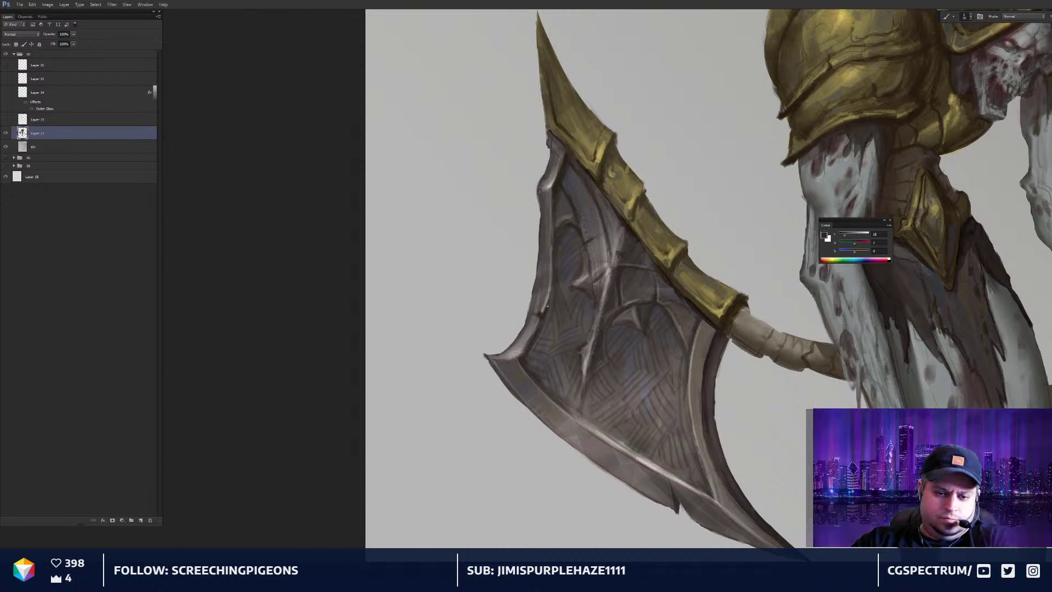
key(ctrl+minus)
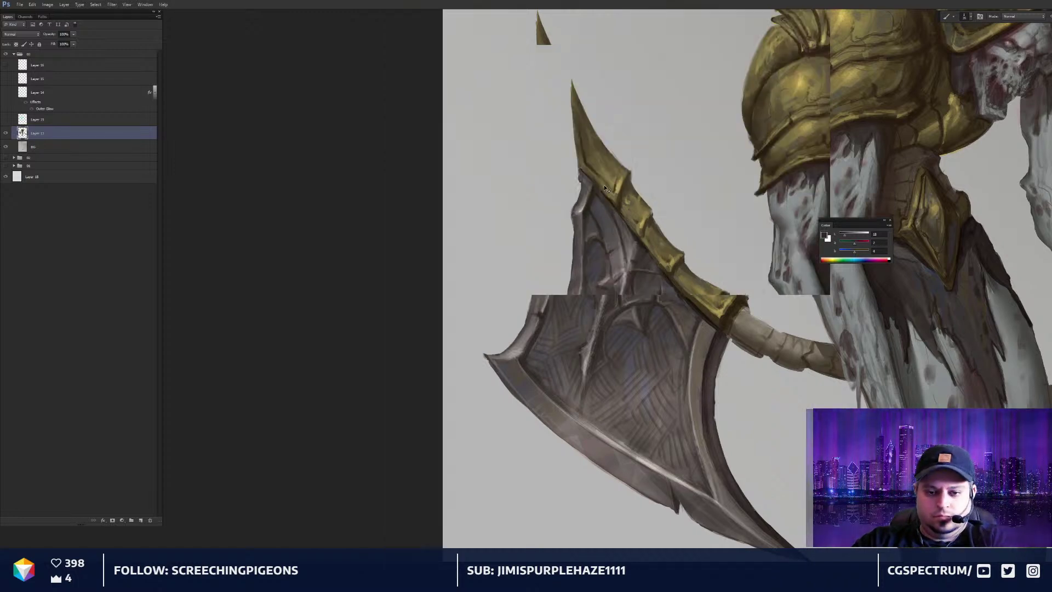
key(ctrl+plus)
Sample an olive brown and tint the blade panels and inner rim next to the gold haft
alt+click(684, 307)
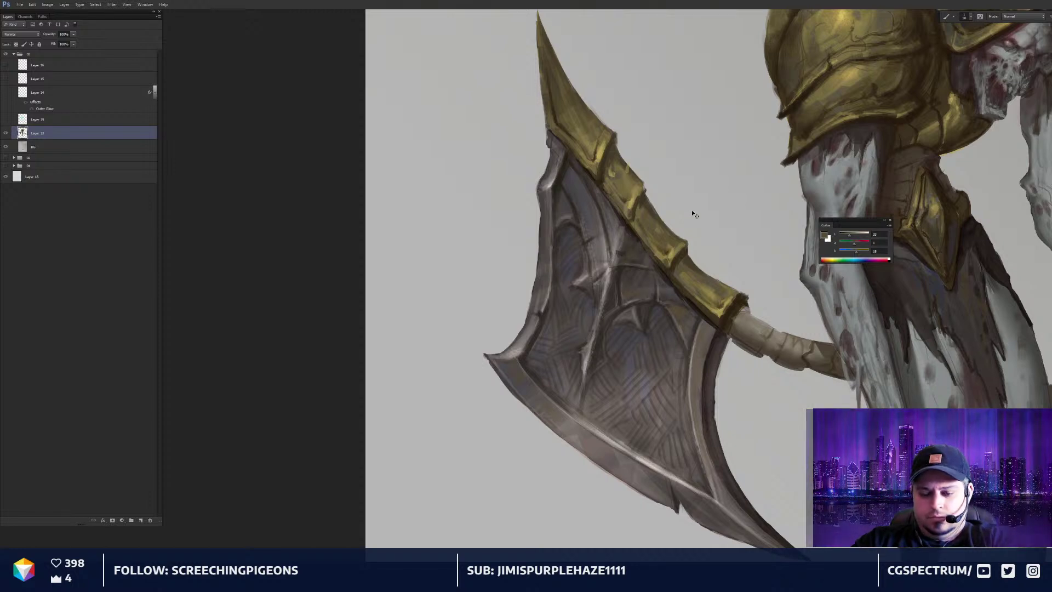
key(ctrl+minus)
key(ctrl+minus)
key(ctrl+plus)
key(ctrl+plus)
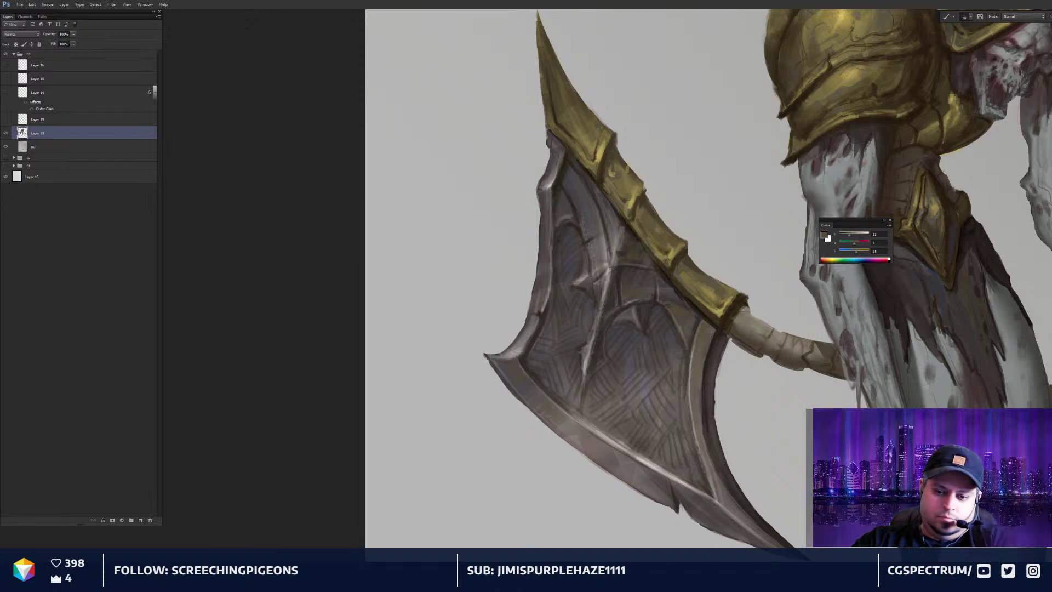
scroll(712, 266, down, 3)
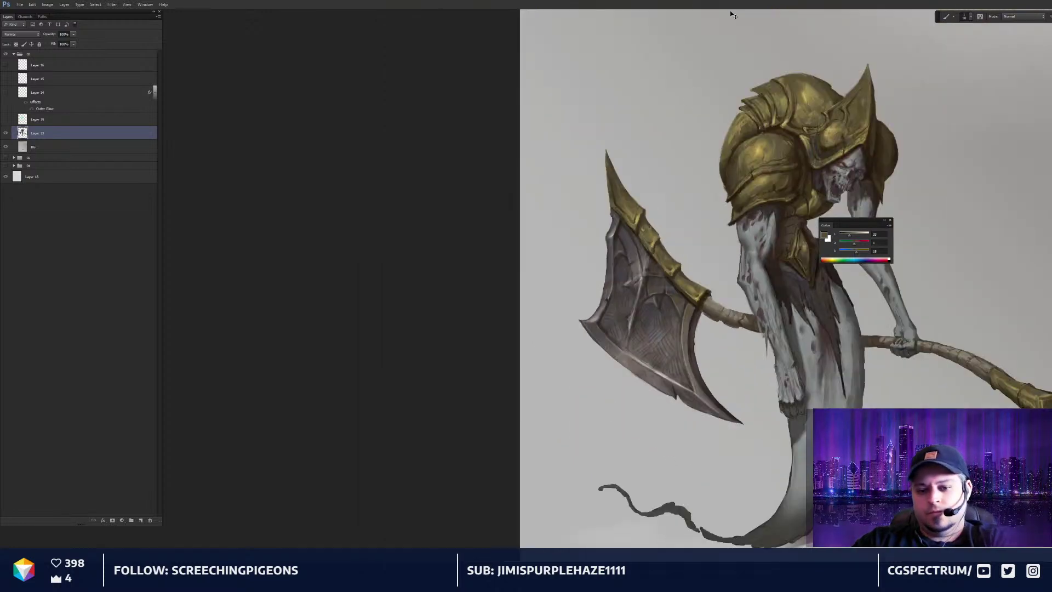
scroll(709, 213, up, 3)
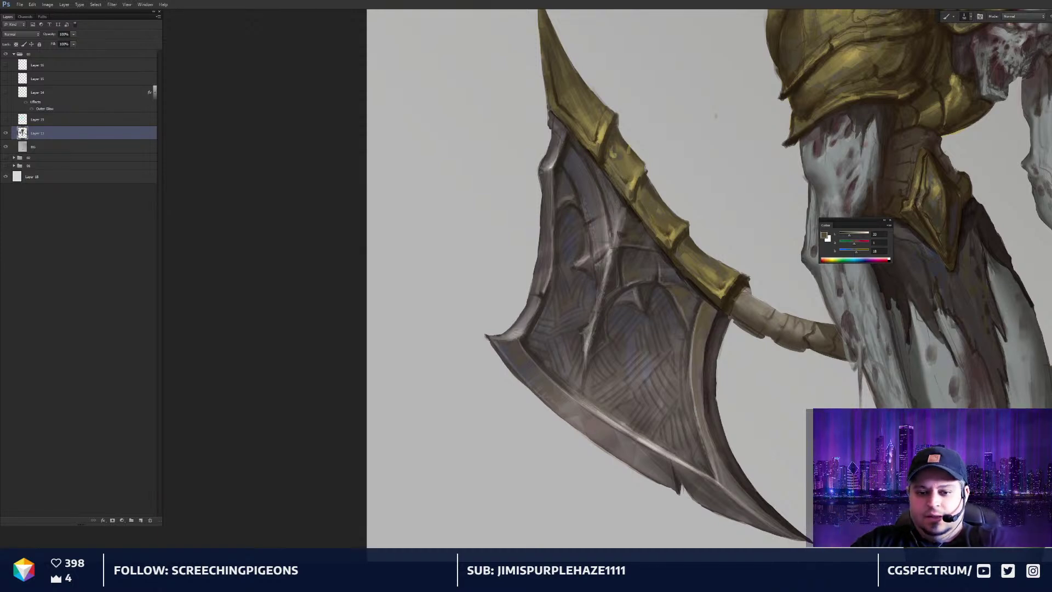
Examine the olive-tinted blade in close-up and beside the figure
drag(585, 193, 603, 209)
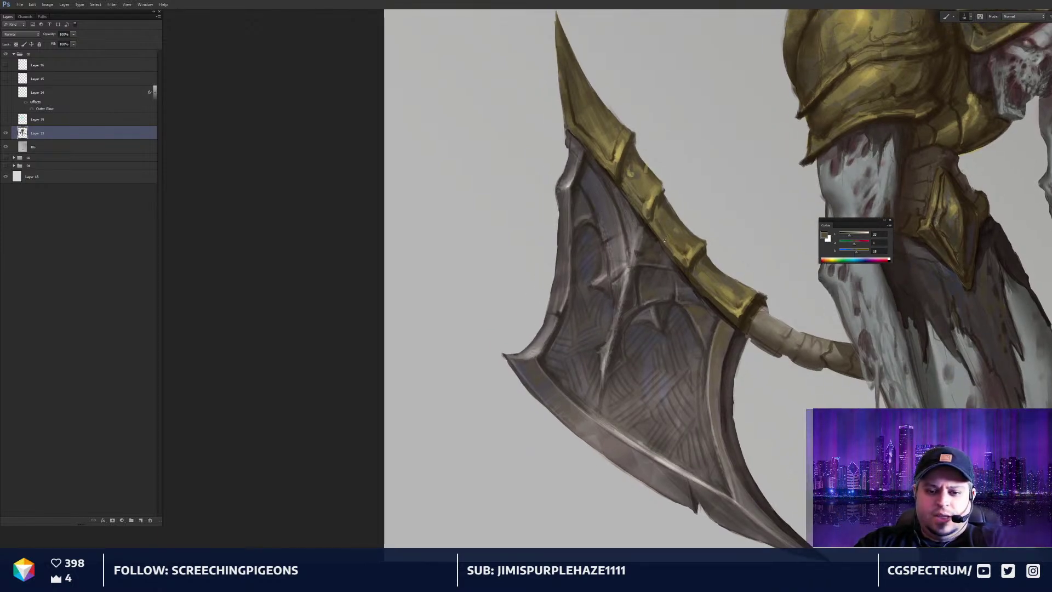
drag(665, 263, 663, 266)
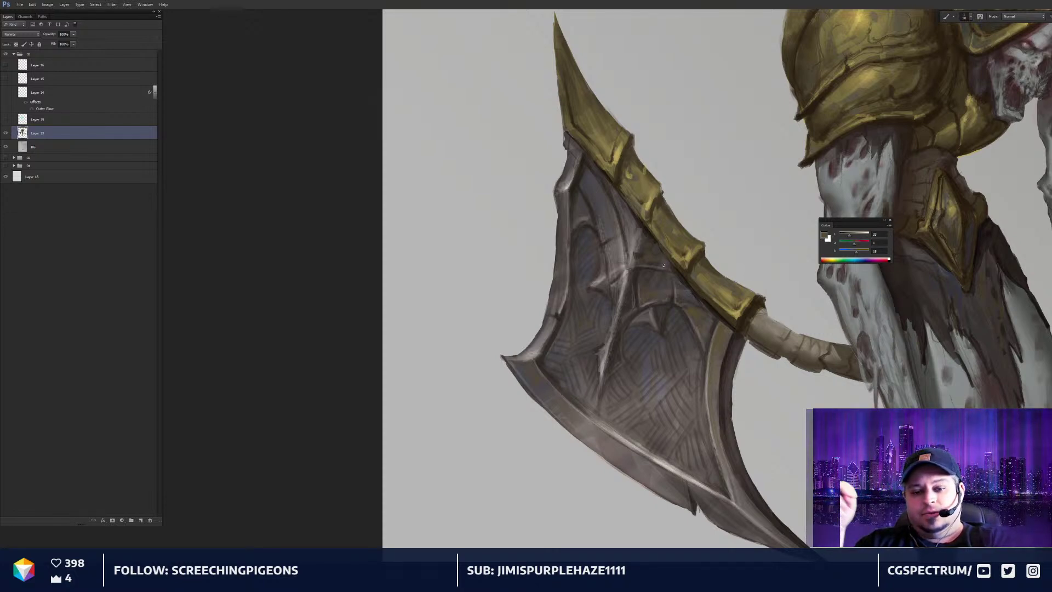
drag(663, 266, 631, 266)
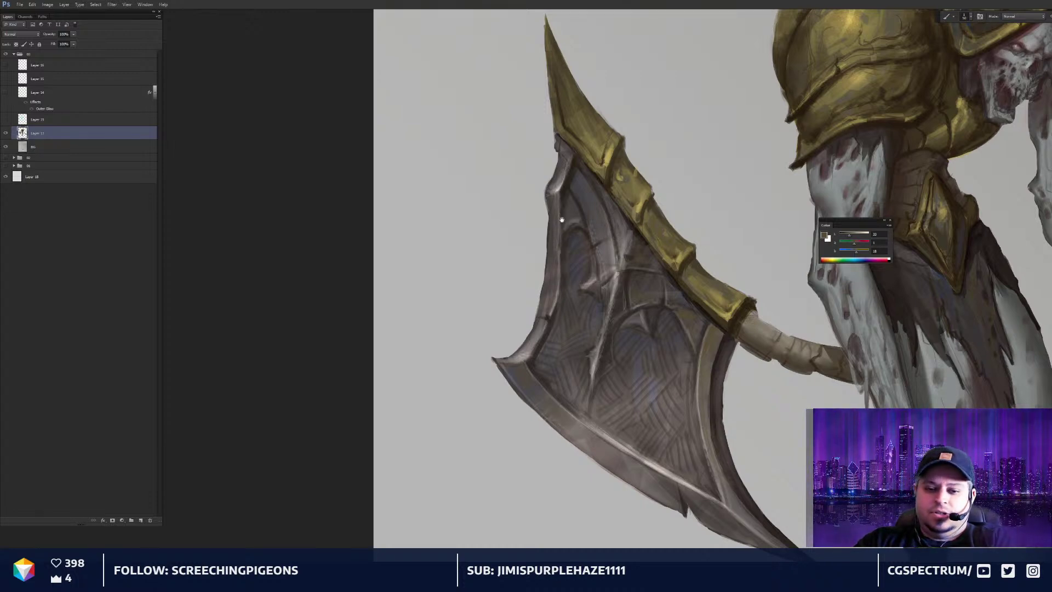
drag(562, 221, 561, 223)
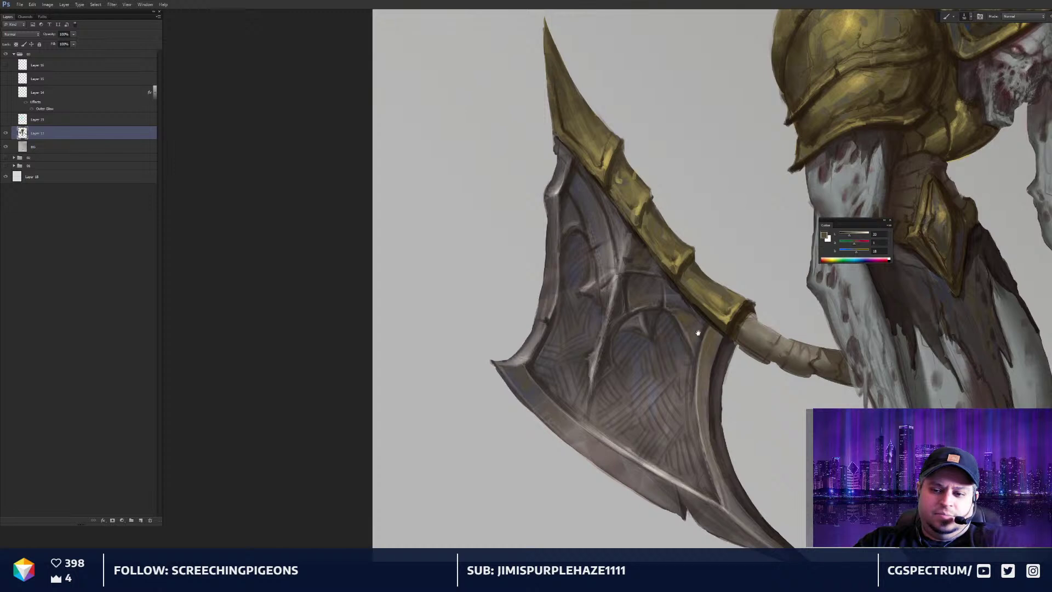
drag(698, 333, 639, 321)
key(ctrl+minus)
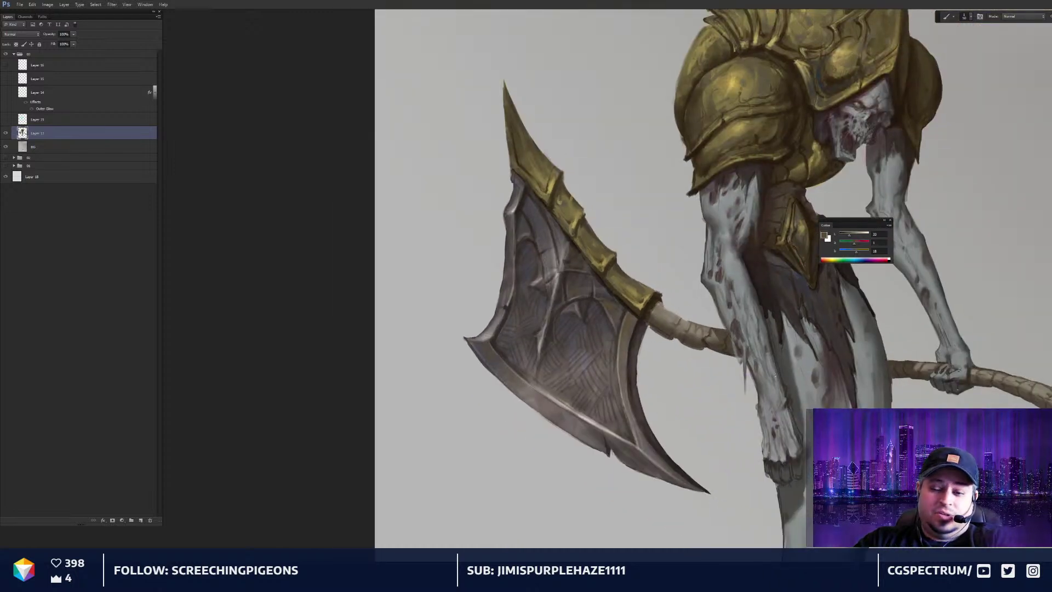
drag(699, 373, 794, 416)
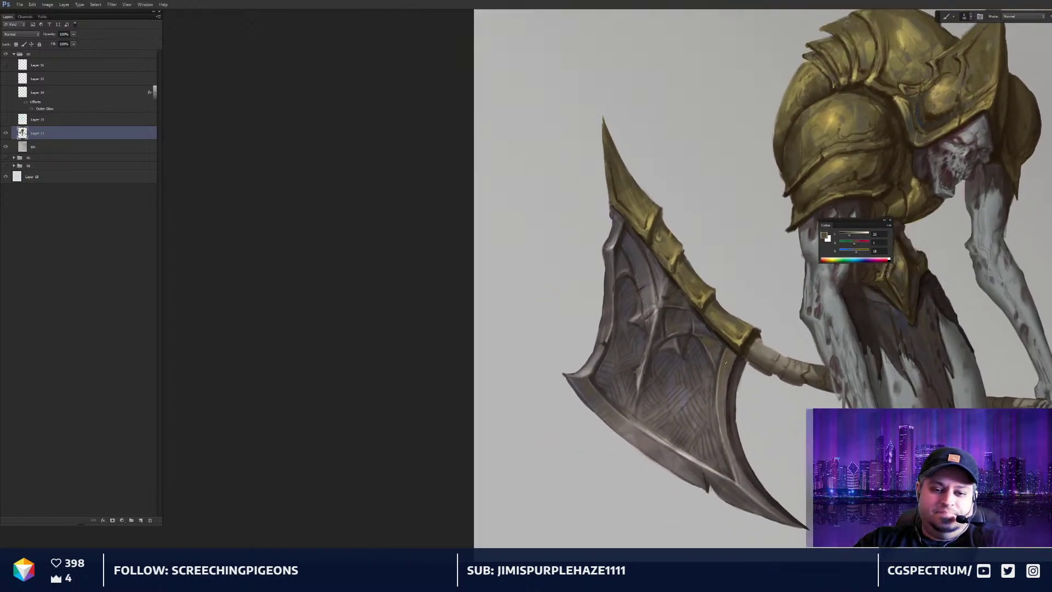
key(ctrl+plus)
Clean the outline where the blade meets the gold spike and darken that corner with a sampled dark brown
key(e)
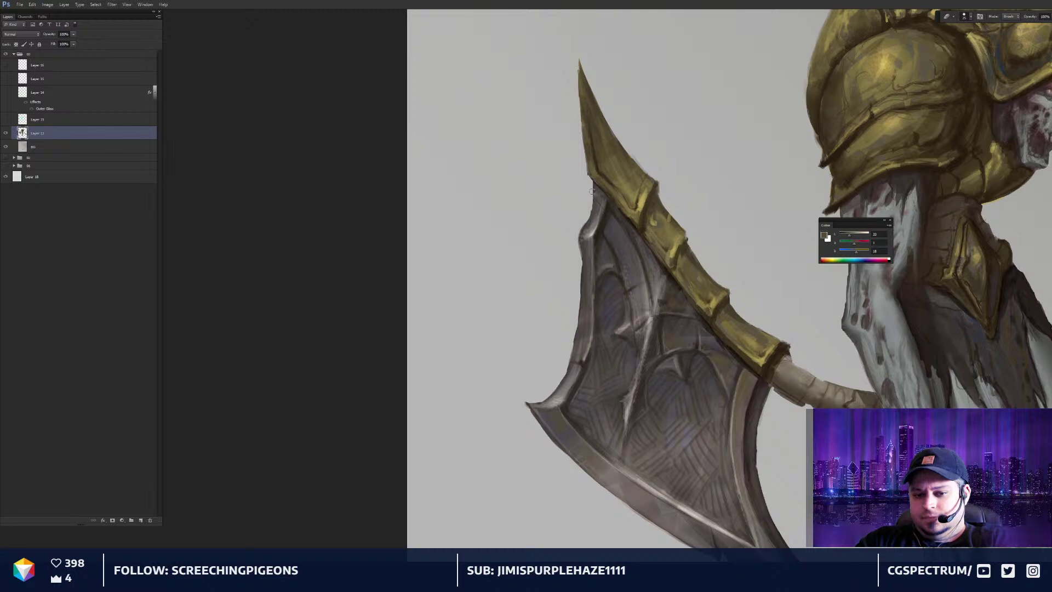
key(b)
alt+click(642, 224)
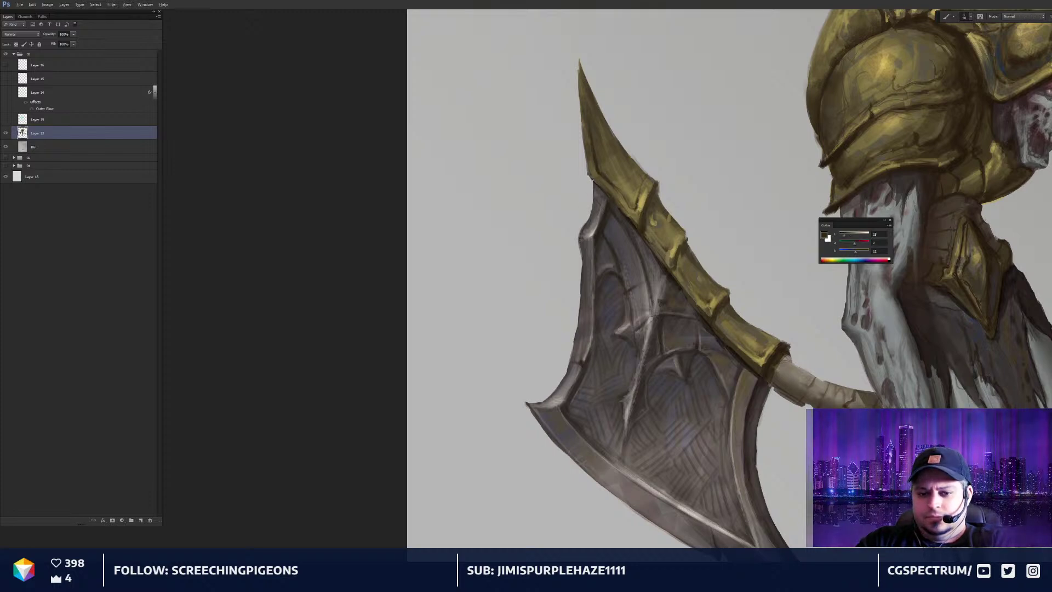
drag(589, 176, 599, 187)
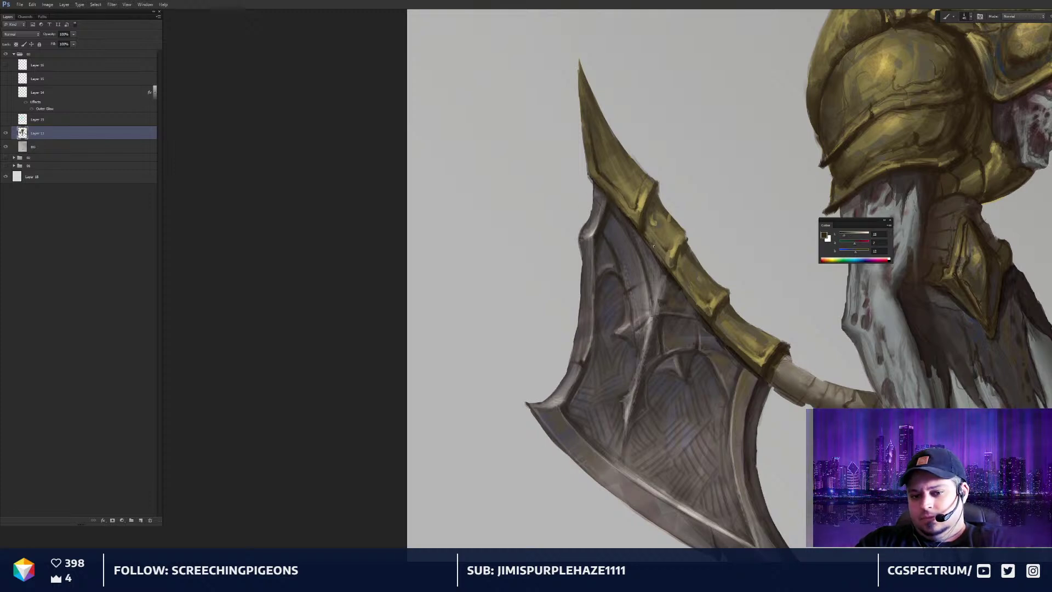
Sample a mid grey and use a smaller brush to lighten the rib where it meets the gold haft
drag(661, 287, 636, 259)
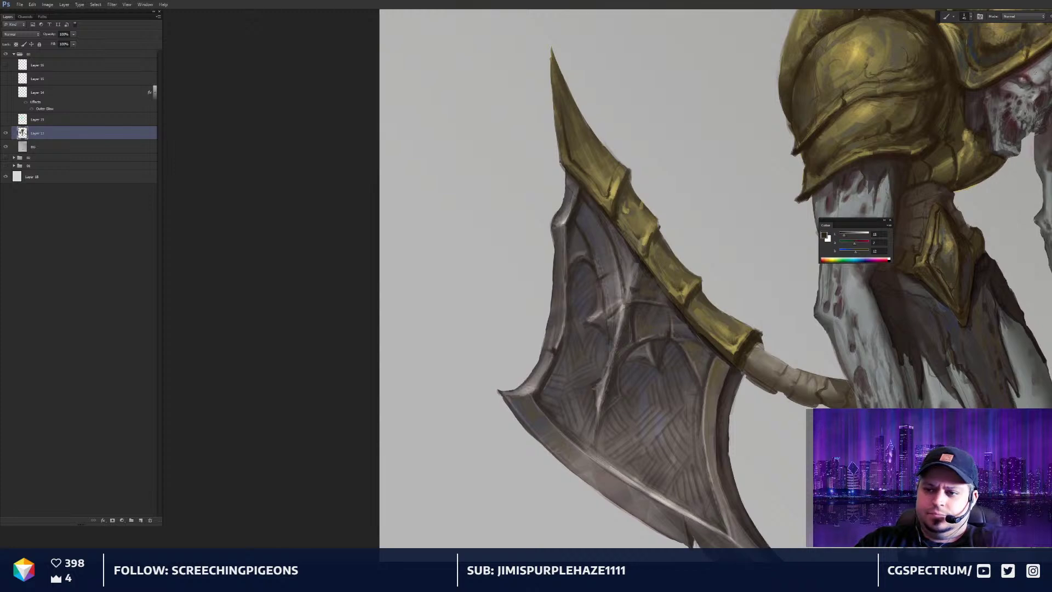
key(ctrl+plus)
alt+click(604, 302)
key(bracketleft)
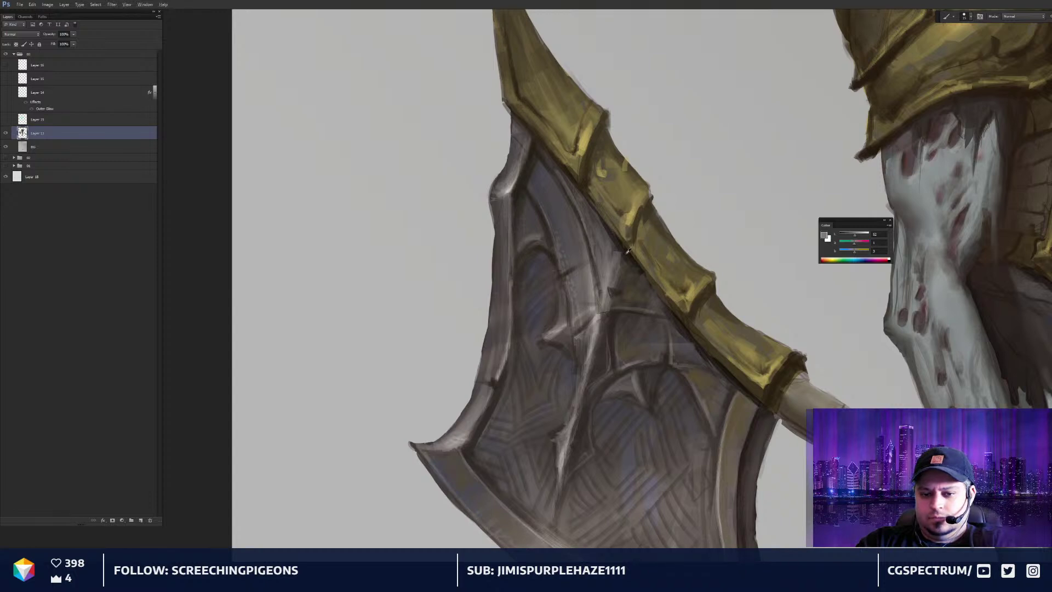
Reset the paint colour to black and darken the creases around the central spike and its curved rib
key(d)
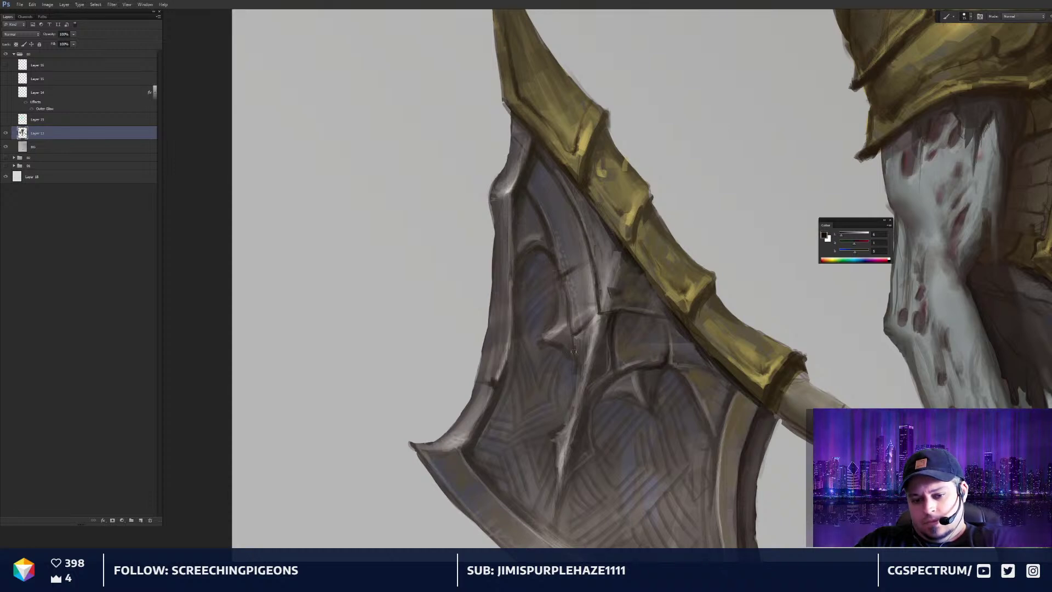
drag(563, 278, 551, 249)
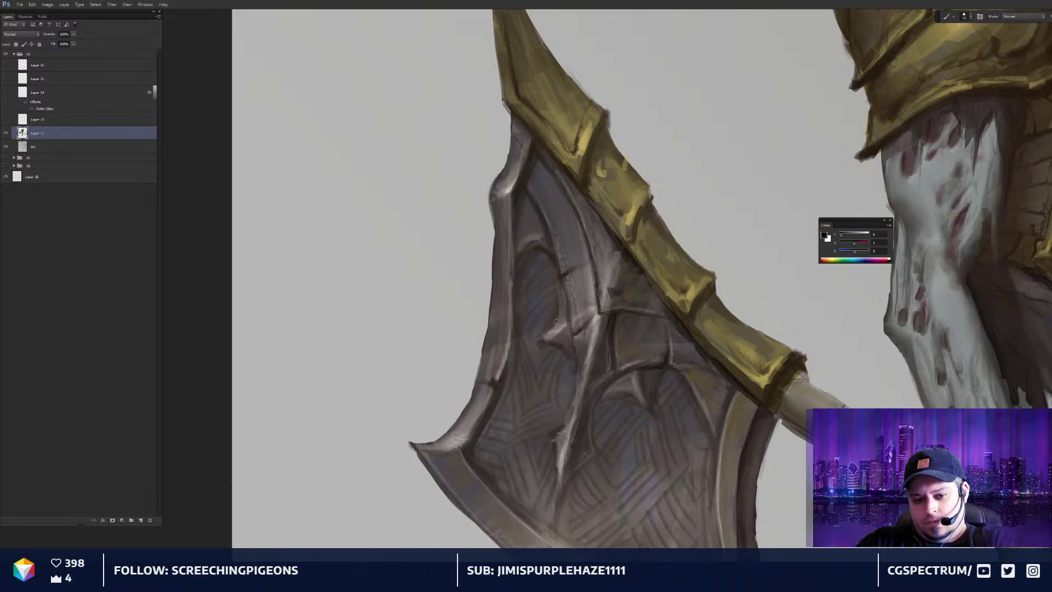
drag(545, 342, 568, 350)
key(ctrl+minus)
key(ctrl+minus)
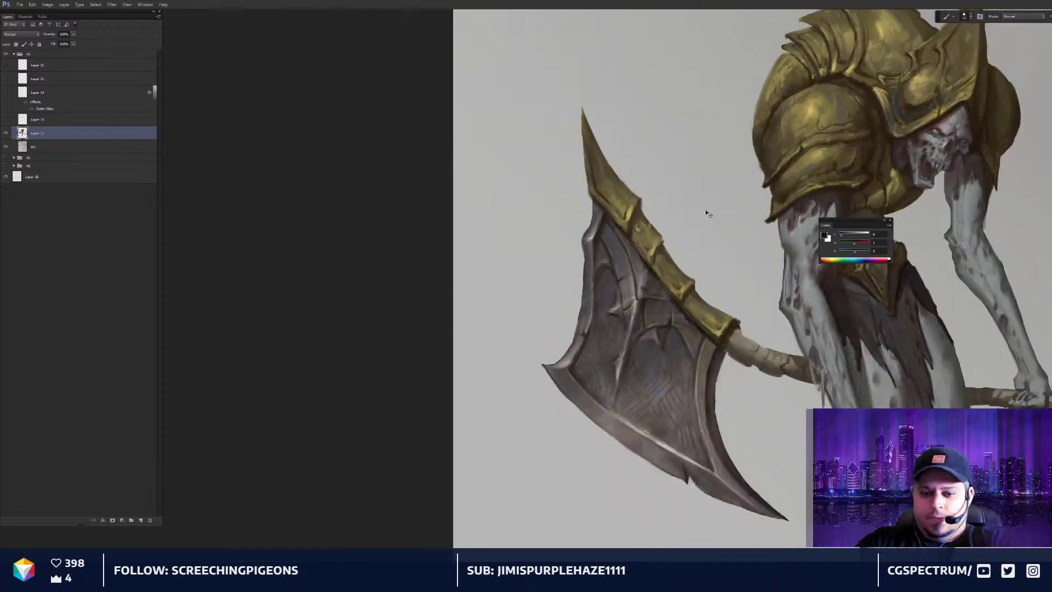
Sample dark greys from the axe blade and shade its engraved recess beside the gold trim
scroll(686, 227, down, 2)
scroll(664, 305, up, 4)
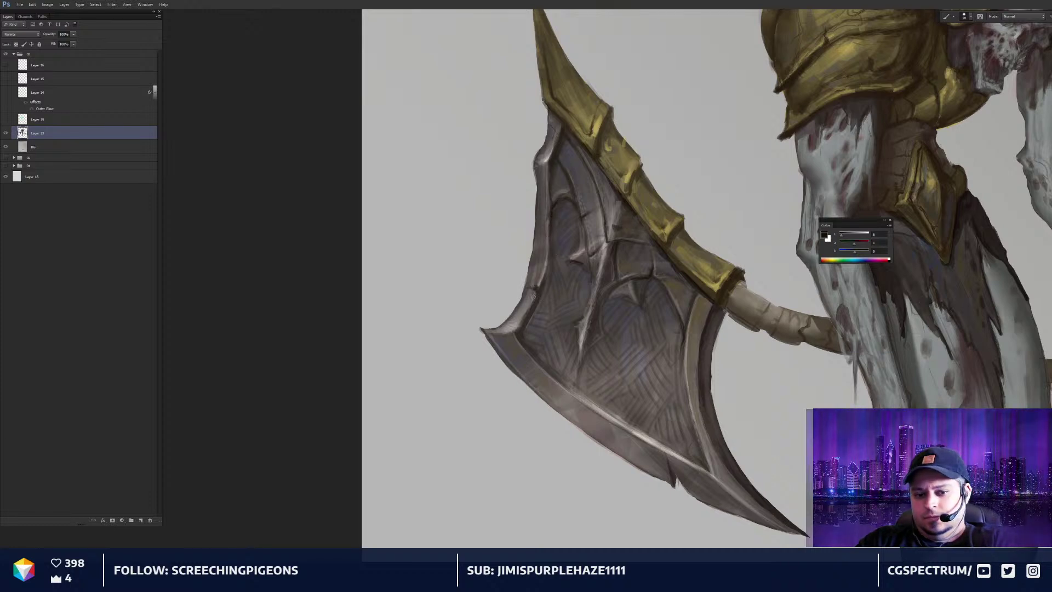
key(ctrl+minus)
key(ctrl+minus)
key(ctrl+minus)
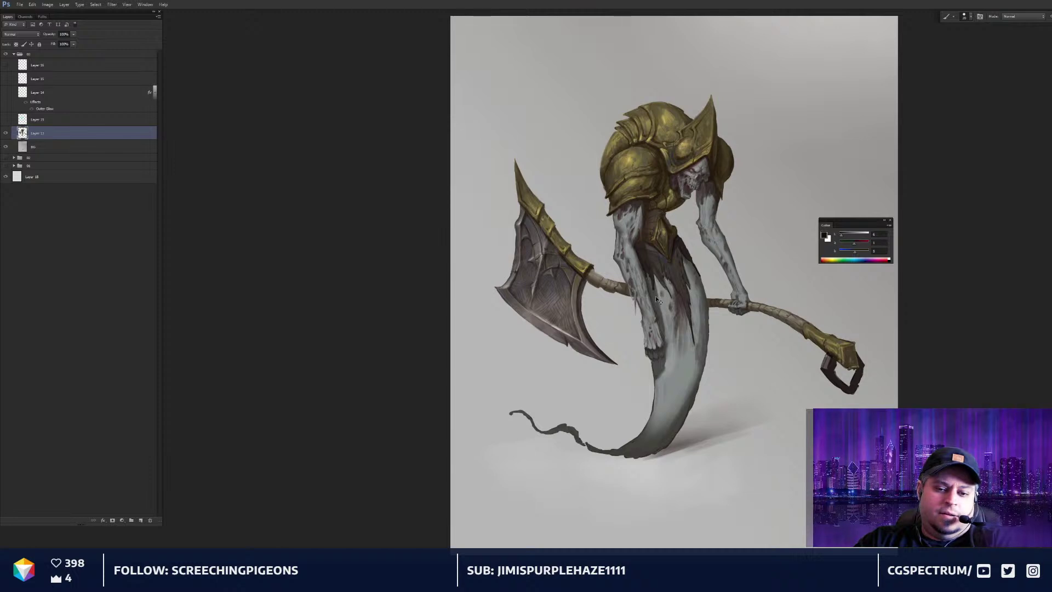
key(ctrl+plus)
key(ctrl+plus)
drag(655, 296, 933, 319)
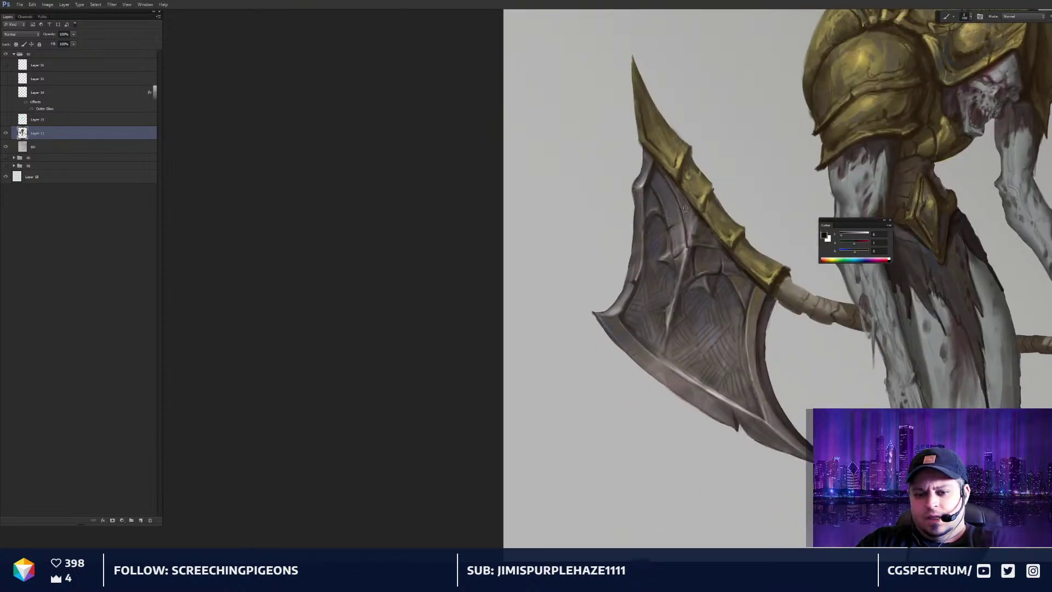
alt+click(698, 267)
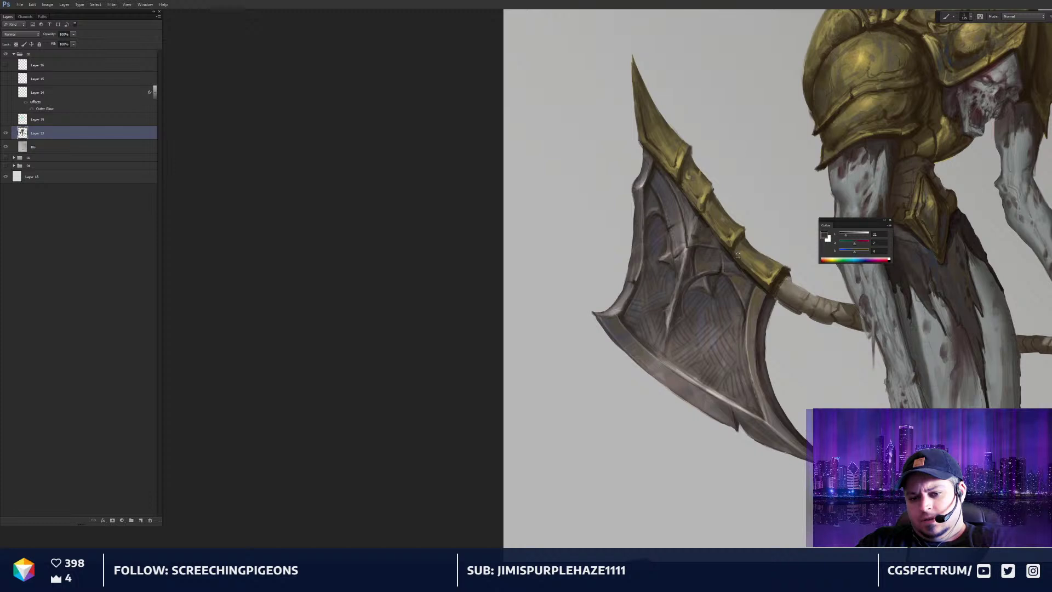
alt+click(722, 271)
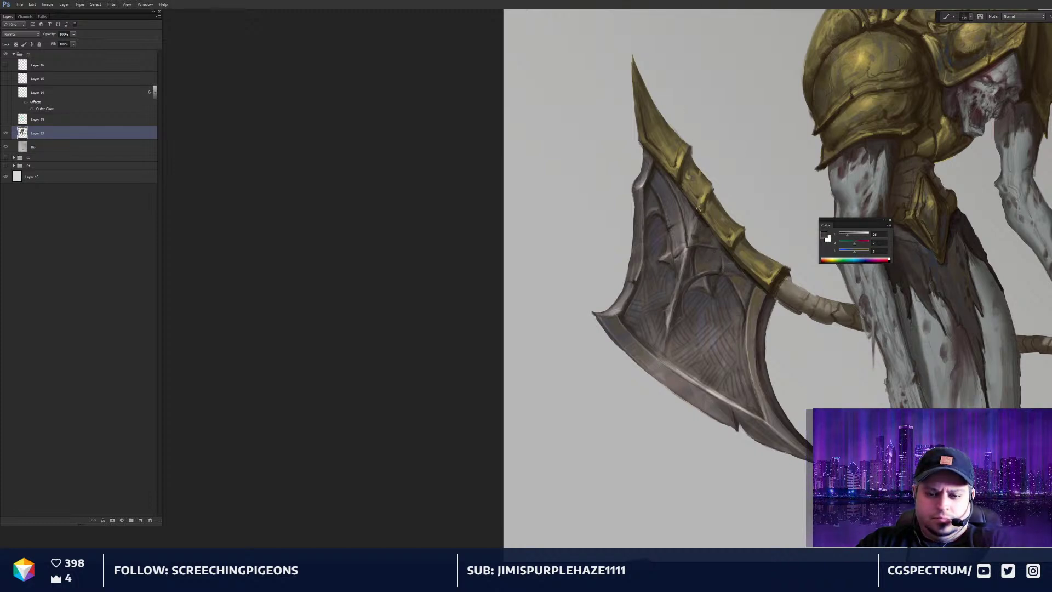
alt+click(654, 347)
alt+click(652, 349)
key([)
drag(658, 354, 690, 378)
key(ctrl+alt+z)
key(ctrl+alt+z)
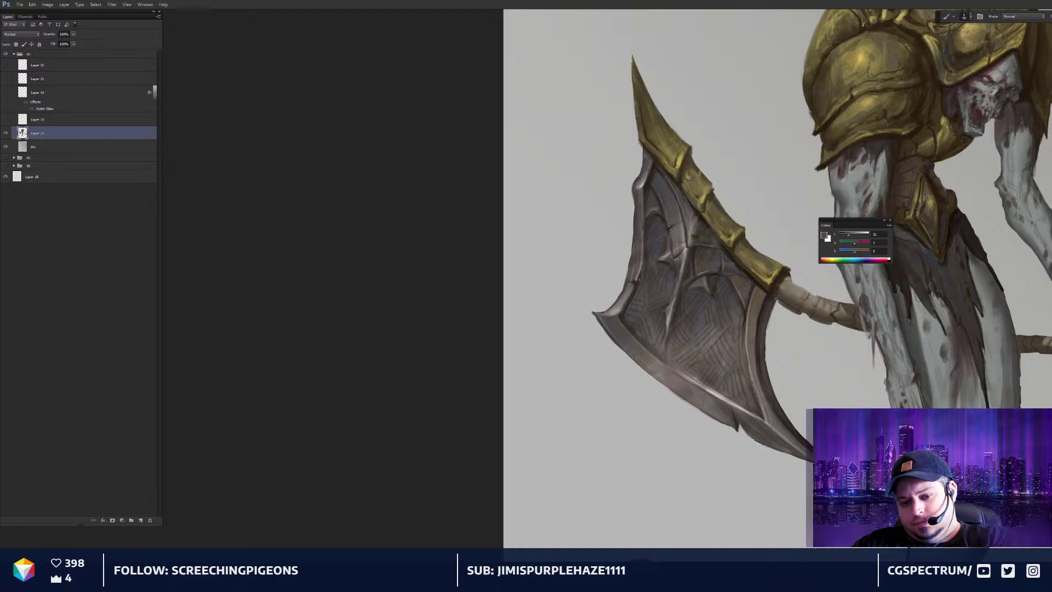
Sample a light grey from the blade's central spike and brush highlights along the raised spikes
drag(686, 324, 683, 324)
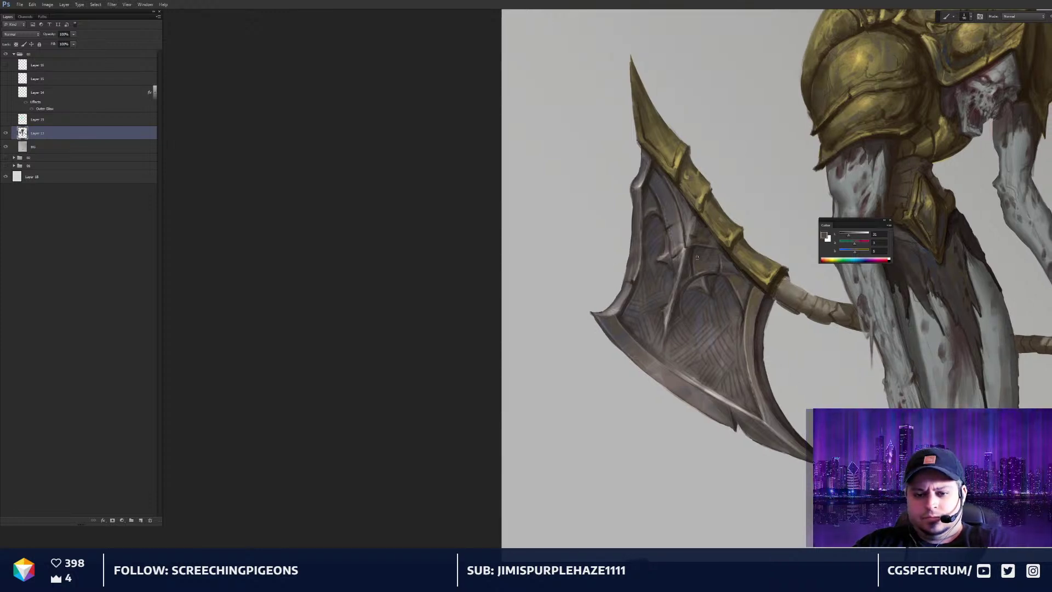
alt+click(671, 305)
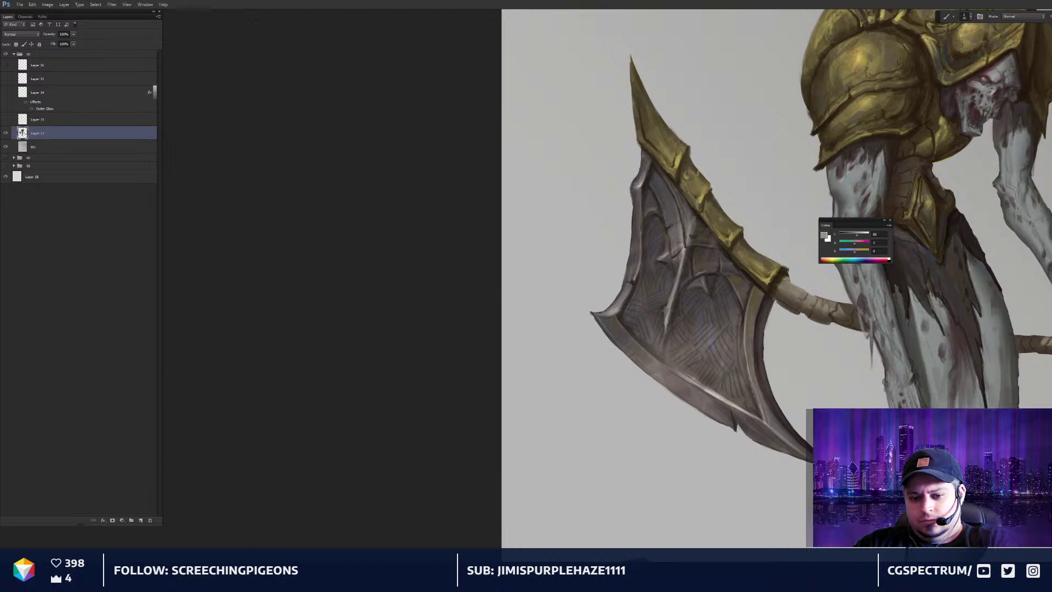
mouse_move(695, 316)
mouse_down()
mouse_move(651, 329)
mouse_move(658, 311)
mouse_move(649, 334)
mouse_up()
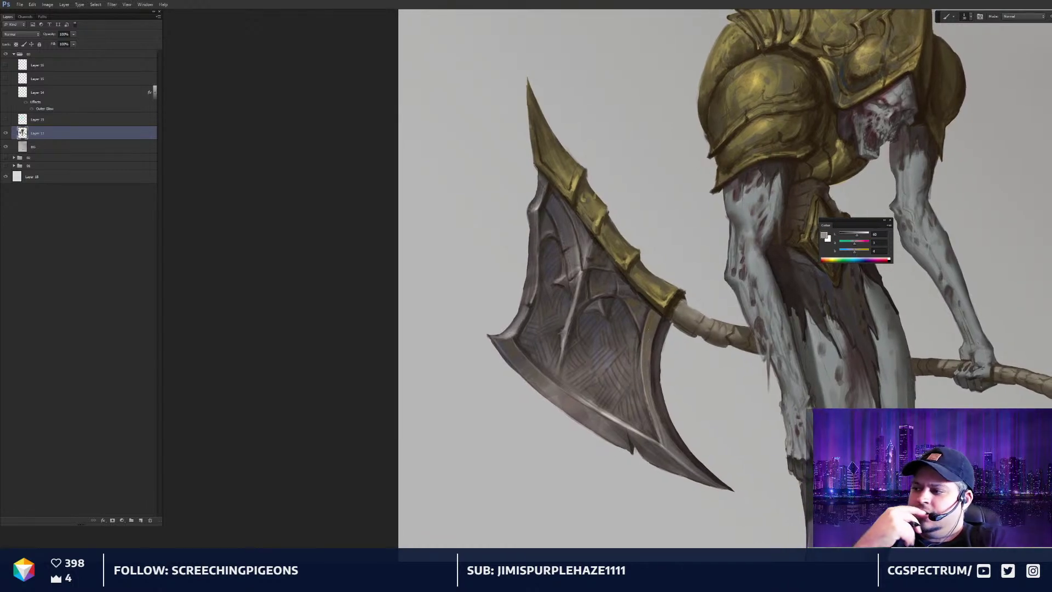
drag(633, 241, 610, 243)
drag(660, 286, 652, 287)
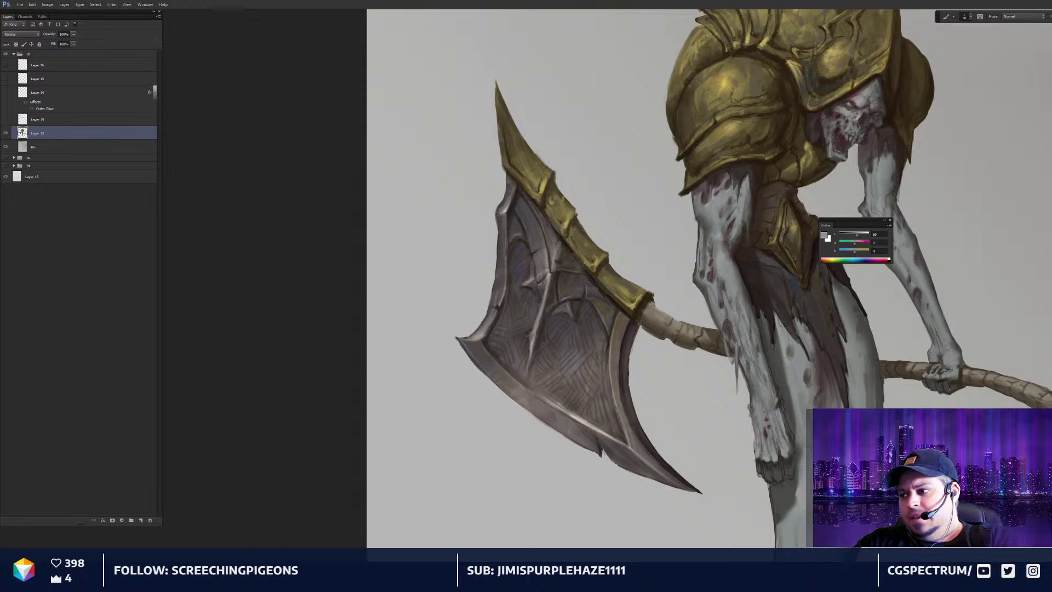
drag(708, 301, 683, 316)
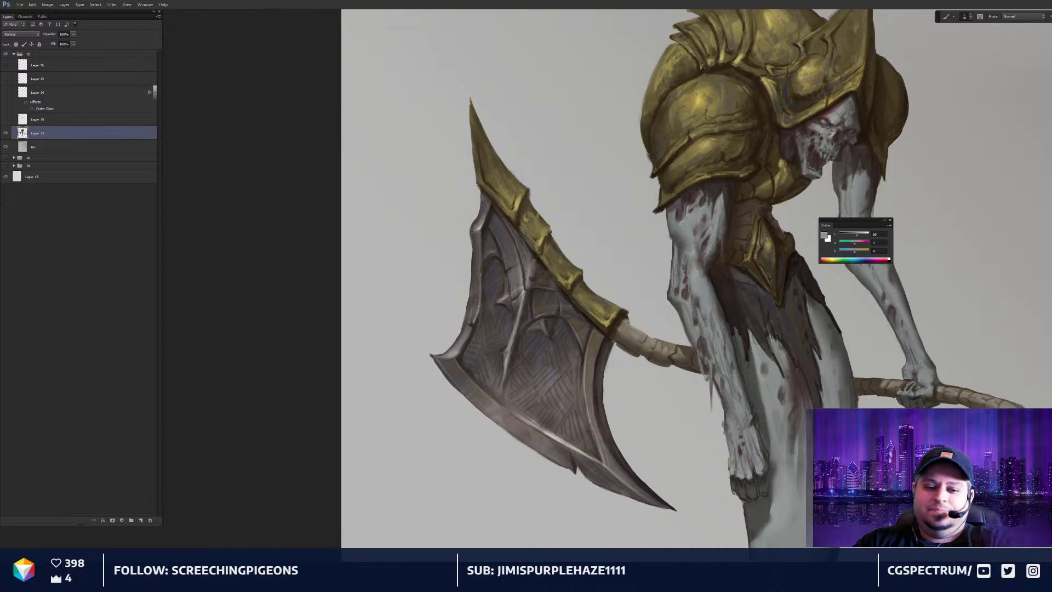
drag(822, 205, 819, 203)
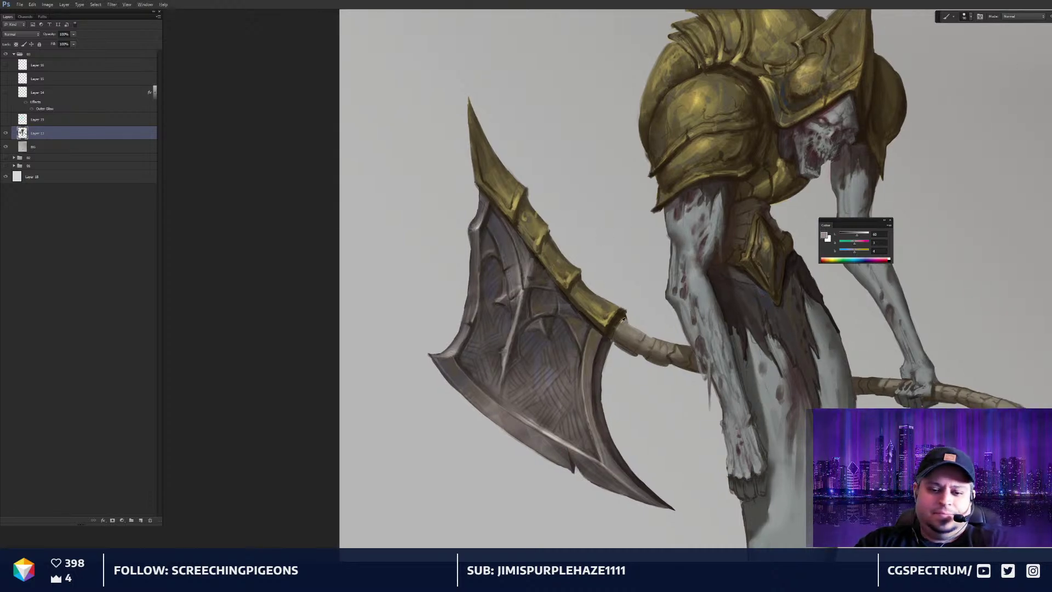
Sample a dark tone beside the gold trim and paint a thin shadow along the trim's lower edge with a much smaller brush
alt+click(536, 254)
key(bracketleft)
key(bracketleft)
key(bracketleft)
key(bracketleft)
key(bracketleft)
key(bracketleft)
key(bracketleft)
key(bracketleft)
key(bracketleft)
mouse_move(524, 226)
mouse_down()
mouse_move(550, 230)
mouse_move(548, 264)
mouse_move(547, 255)
mouse_move(607, 317)
mouse_up()
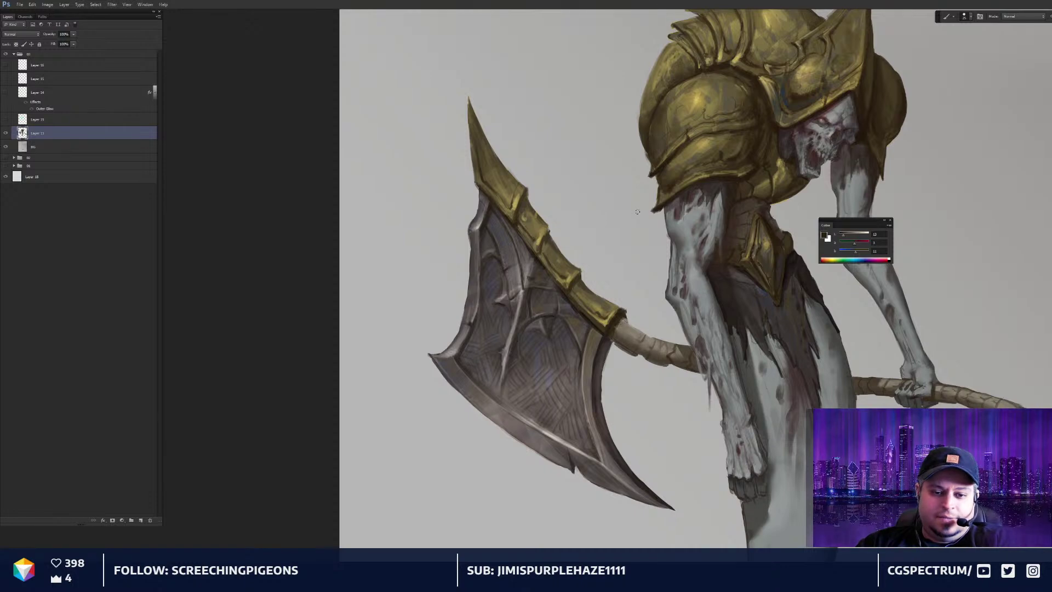
Refine the blade's upper outer rim with a sampled brownish grey and a lighter, cooler grey mixed in the colour sliders
drag(519, 245, 577, 243)
key(ctrl+plus)
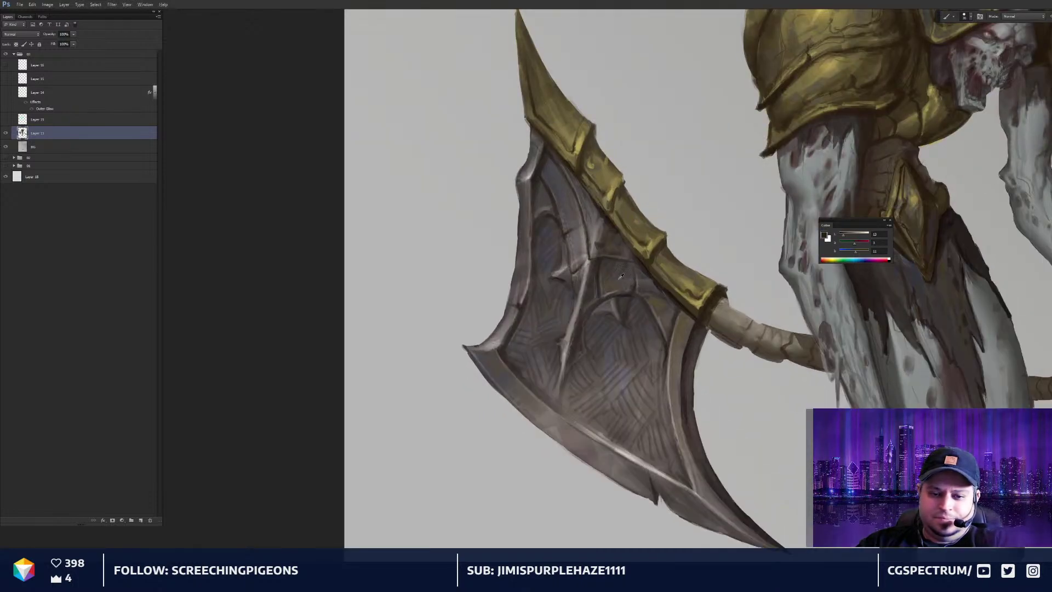
drag(528, 193, 587, 234)
alt+click(584, 236)
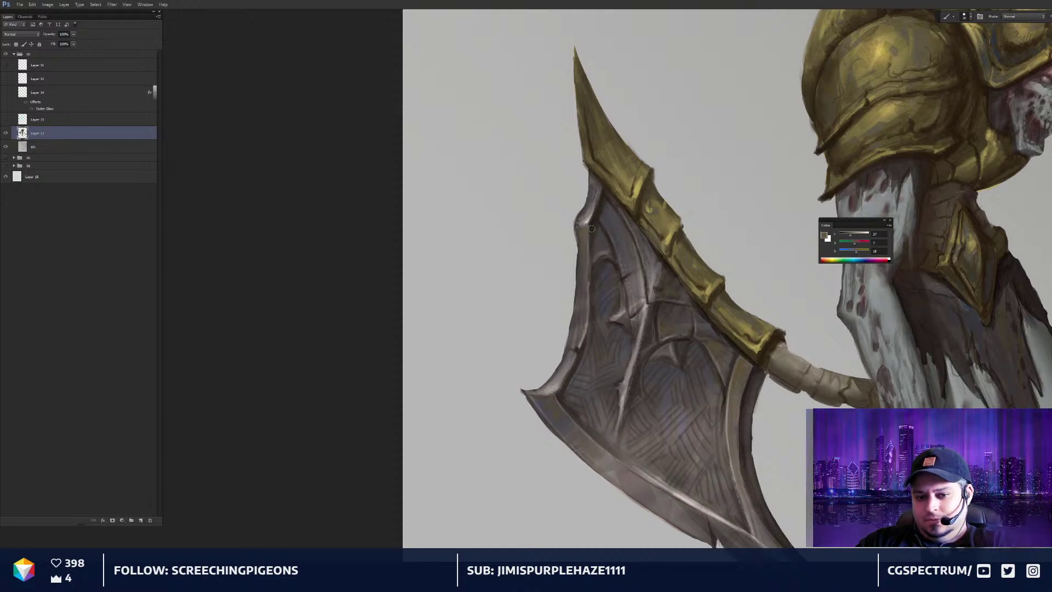
drag(606, 314, 619, 278)
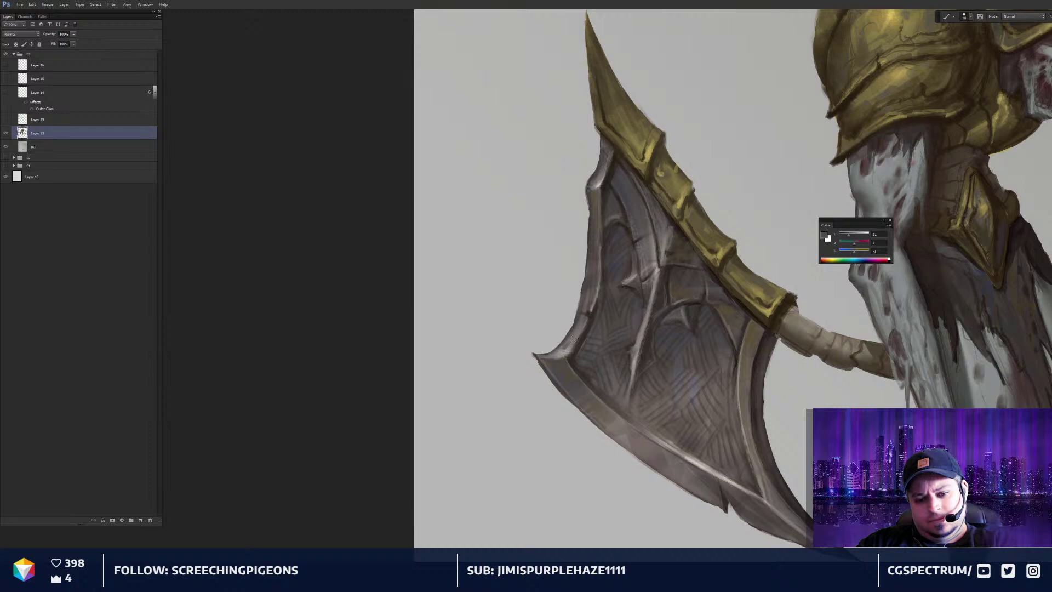
click(843, 256)
drag(855, 252, 853, 253)
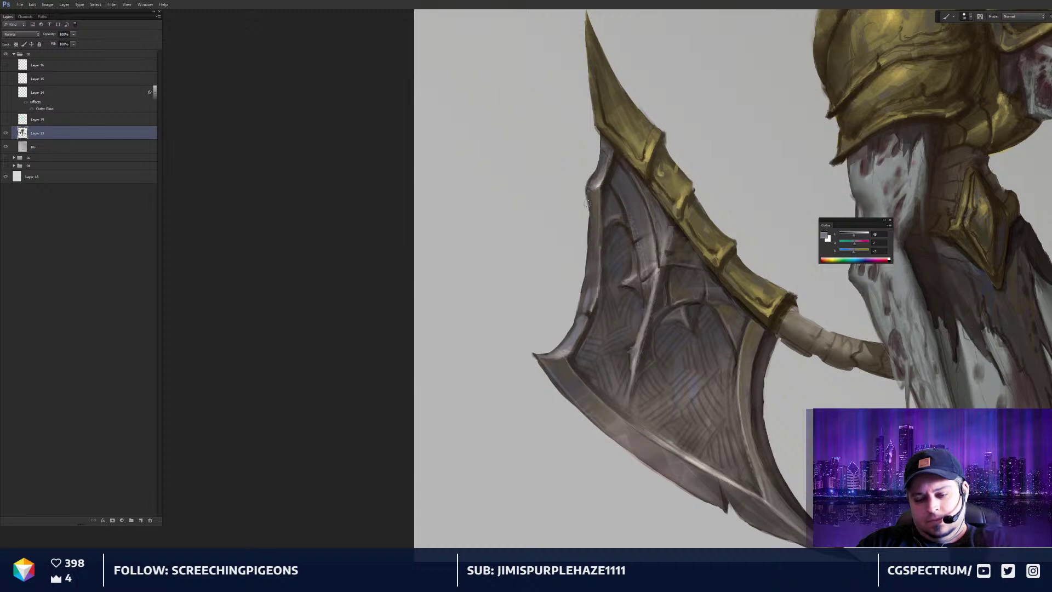
Sample dark browns and deepen the shading on the axe shaft between the gold collar and the forearm
drag(746, 287, 580, 351)
alt+click(704, 137)
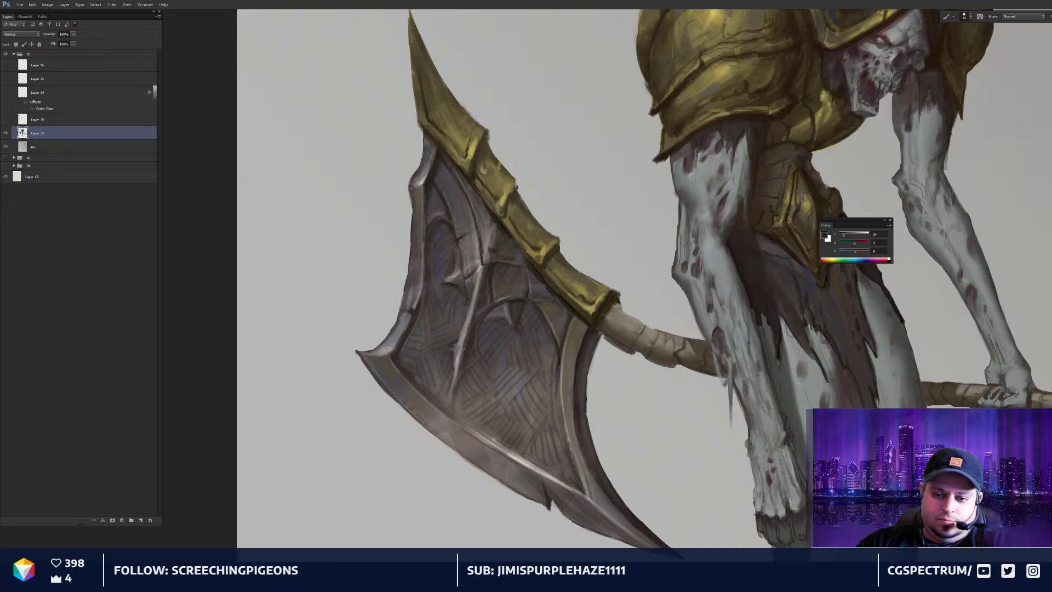
drag(761, 376, 753, 365)
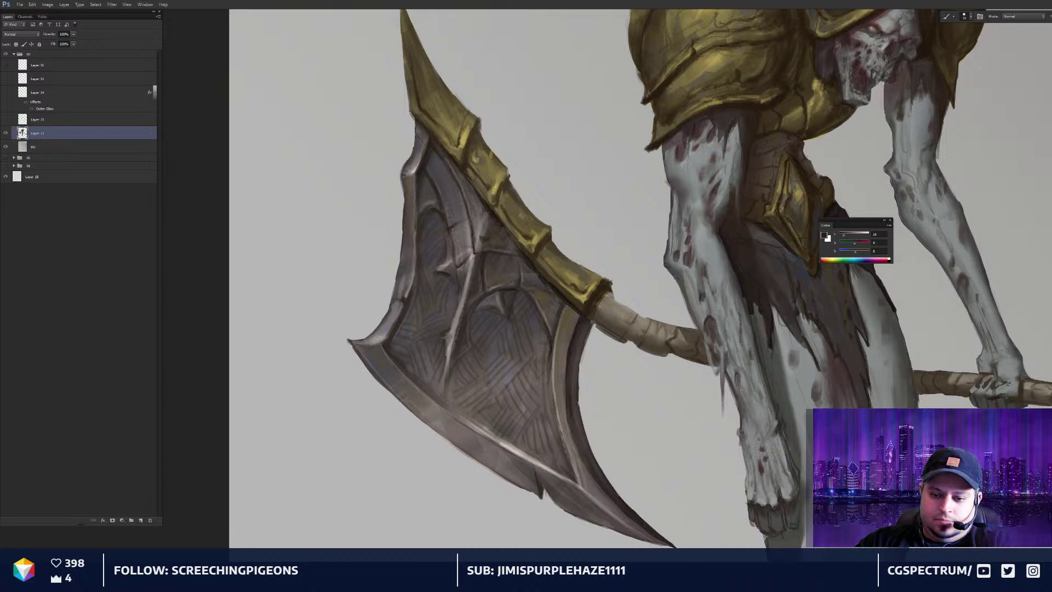
alt+click(671, 333)
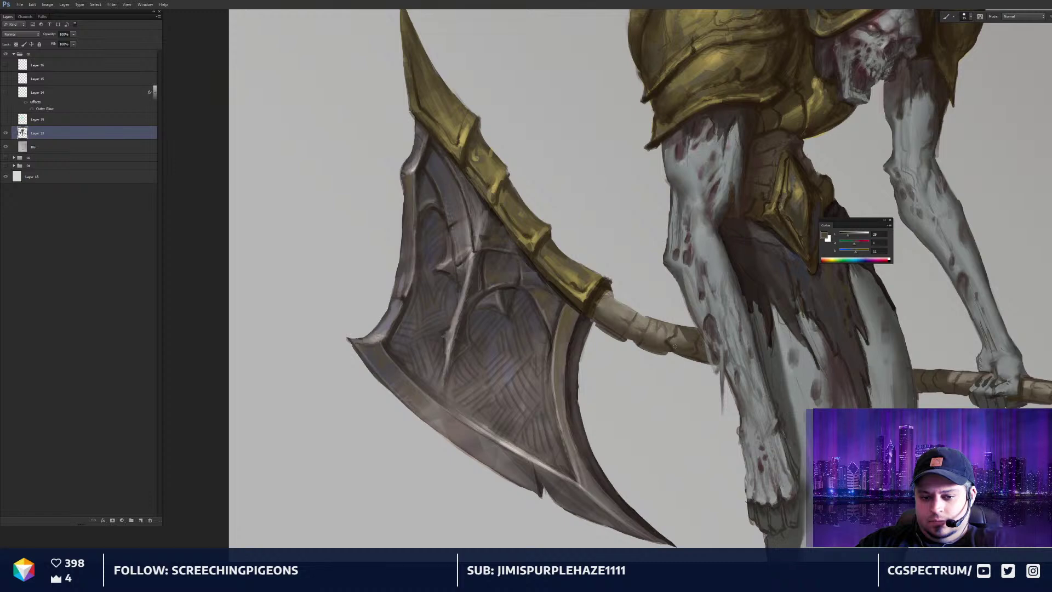
alt+click(666, 340)
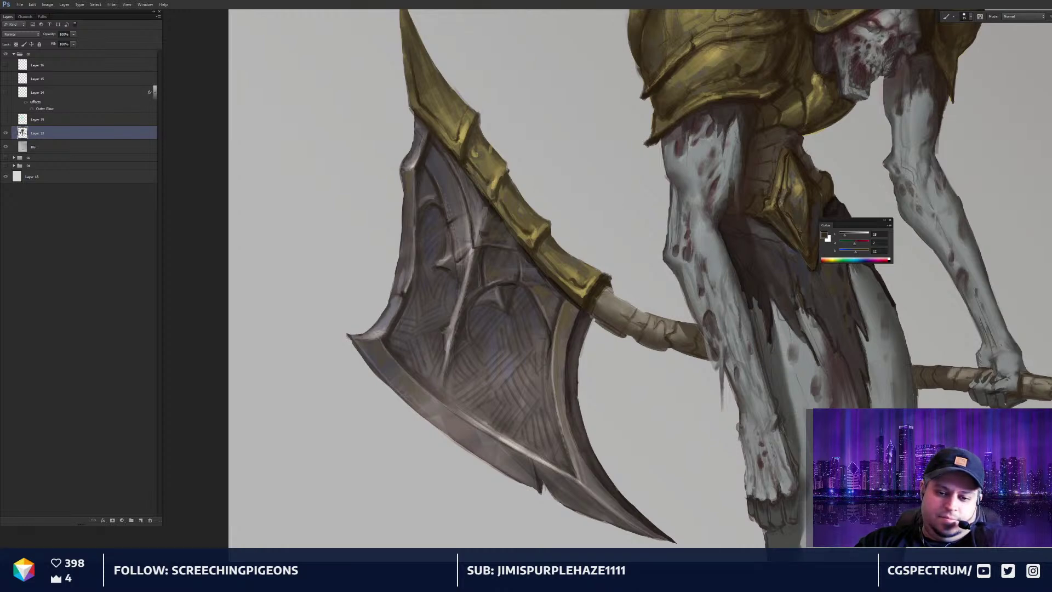
Add highlights to the shaft beyond the gripping hand with a sampled light beige and white as the foreground colour
drag(716, 357, 516, 331)
drag(616, 372, 528, 348)
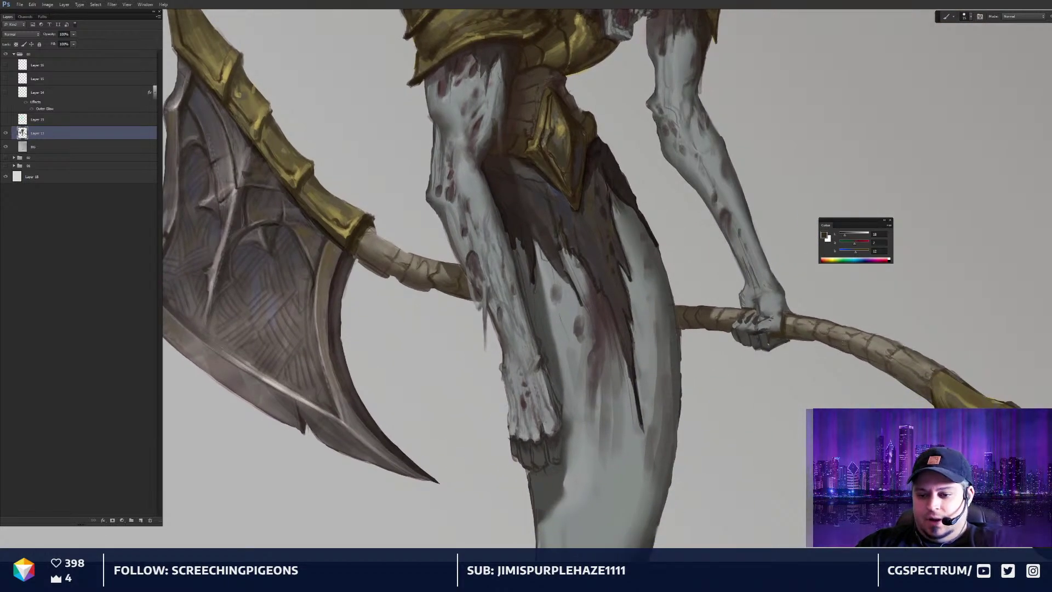
alt+click(882, 349)
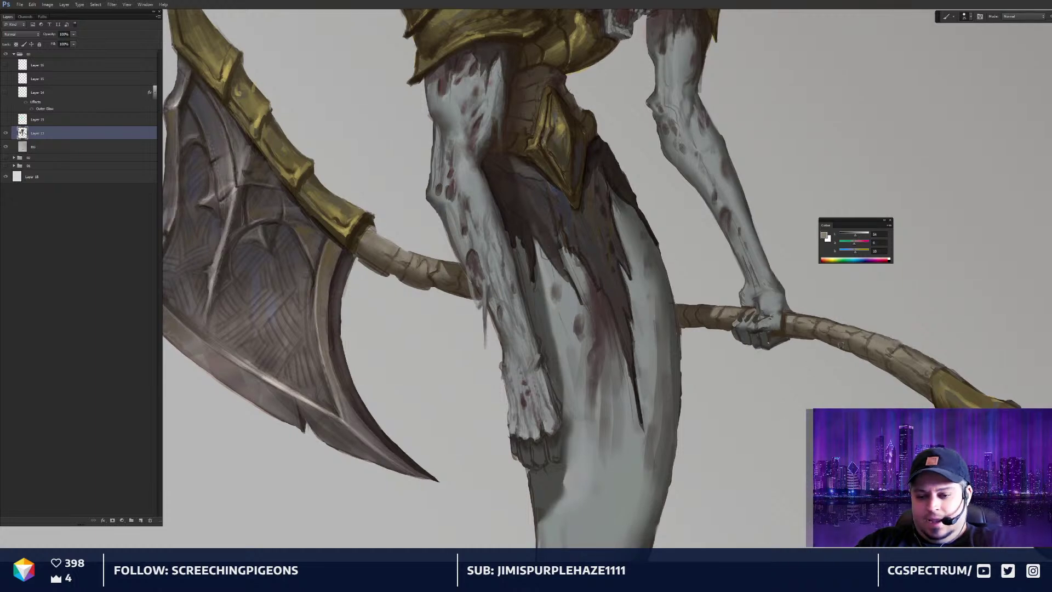
key(d)
key(x)
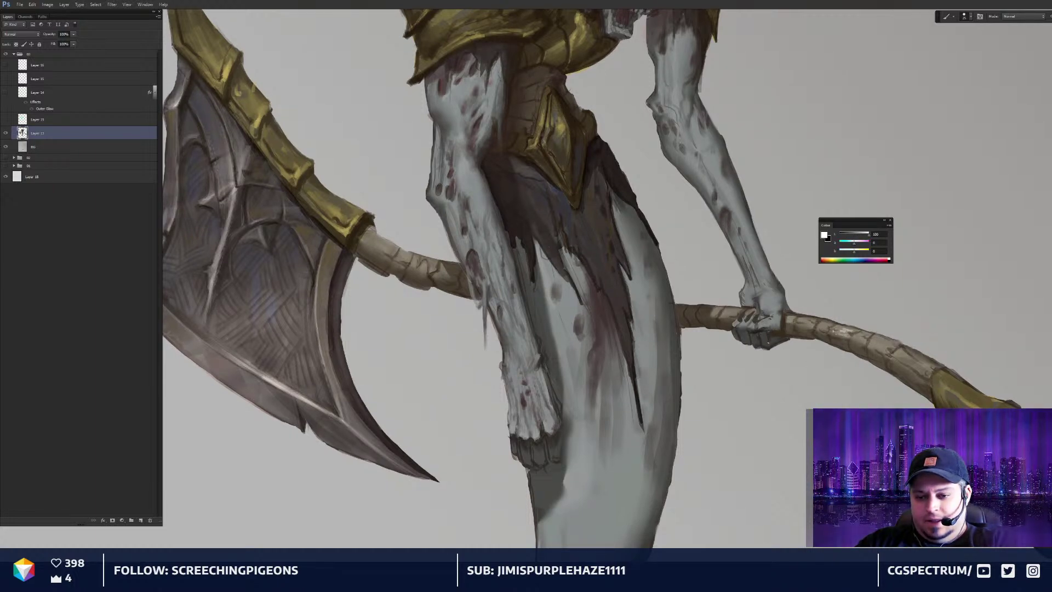
Examine the whole figure at full view and at reduced size to judge the axe against the character
key(ctrl+0)
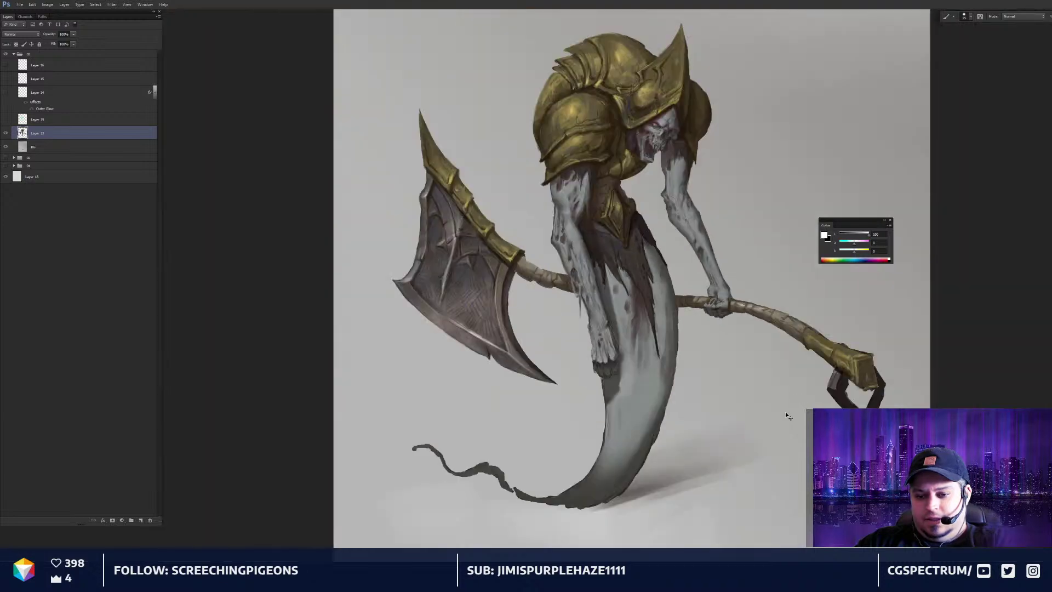
key(ctrl+plus)
key(ctrl+plus)
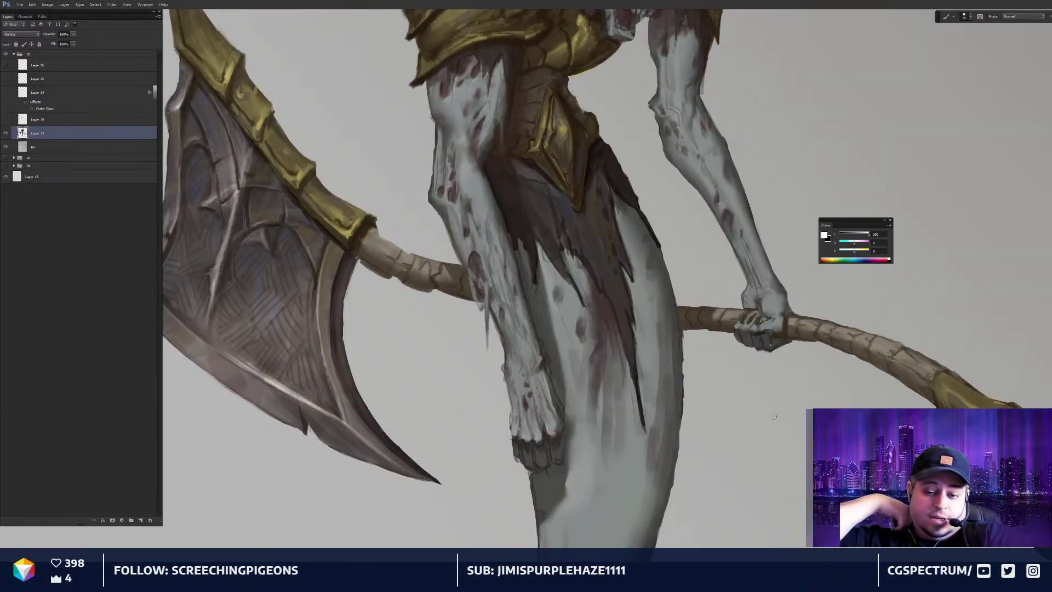
key(ctrl+0)
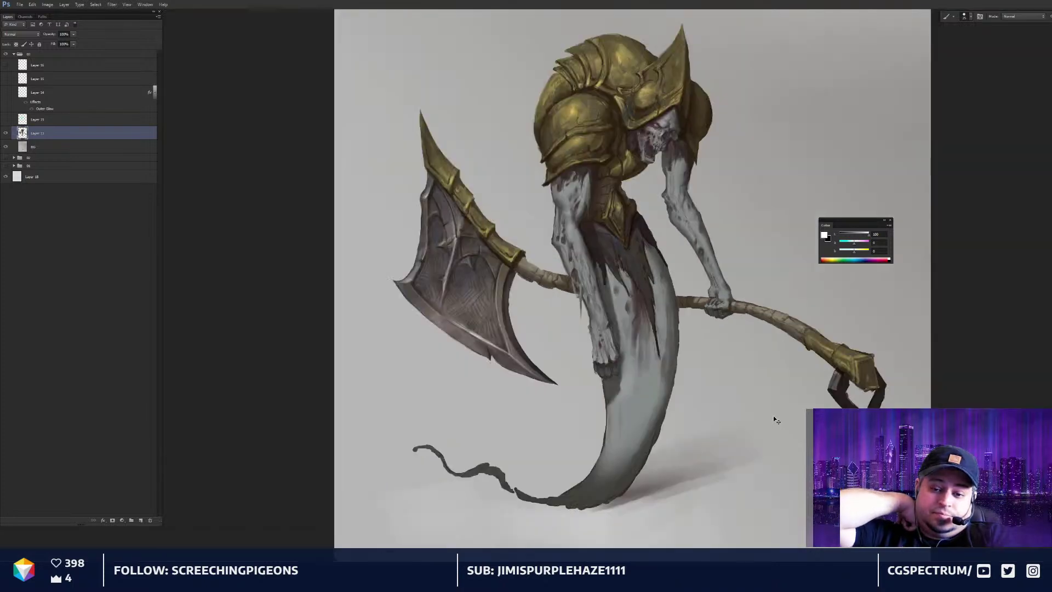
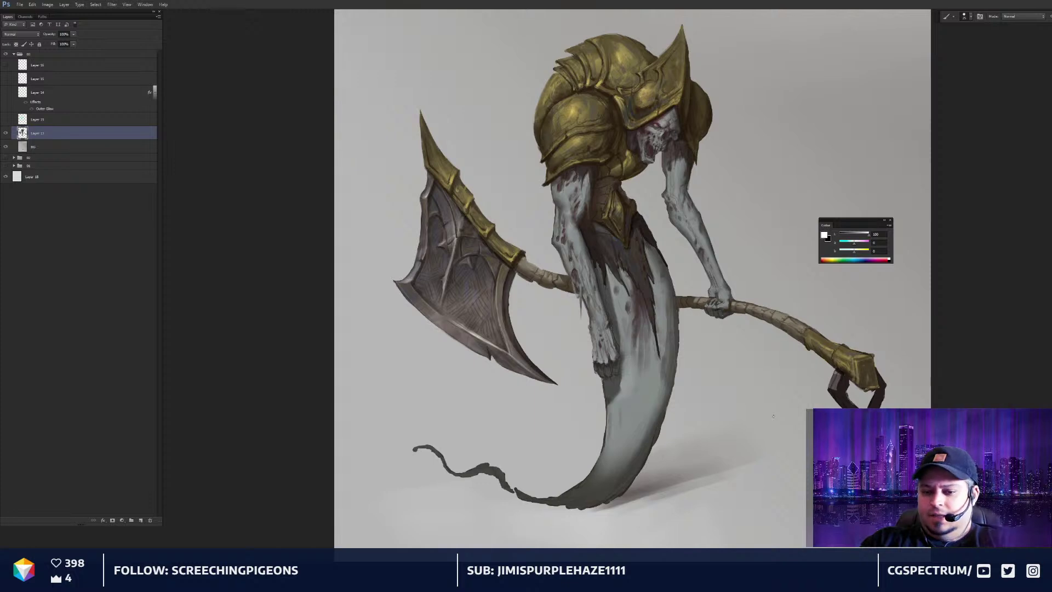
drag(595, 307, 599, 311)
key(ctrl+minus)
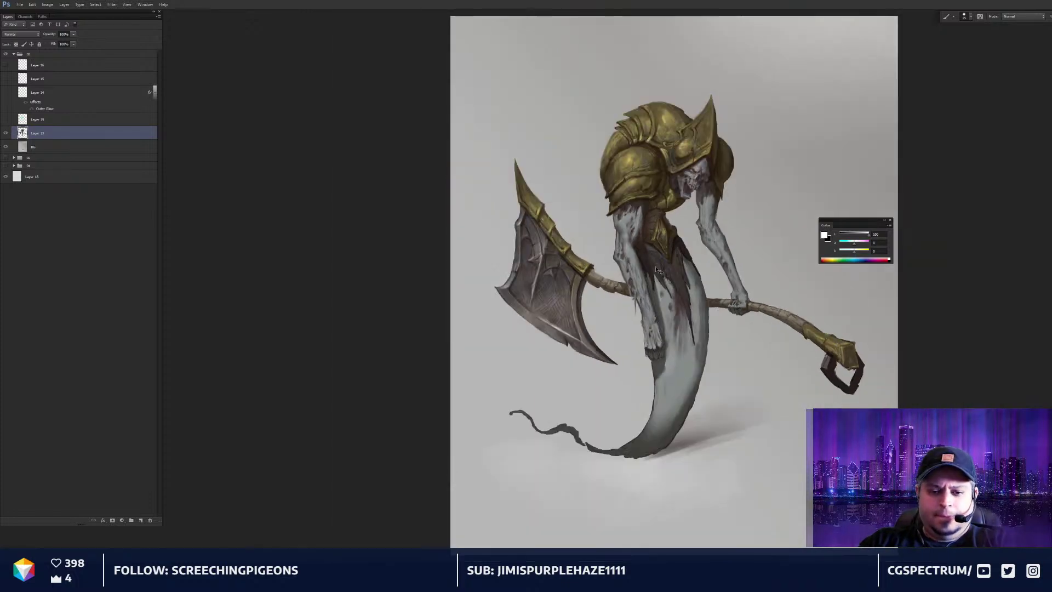
key(ctrl+minus)
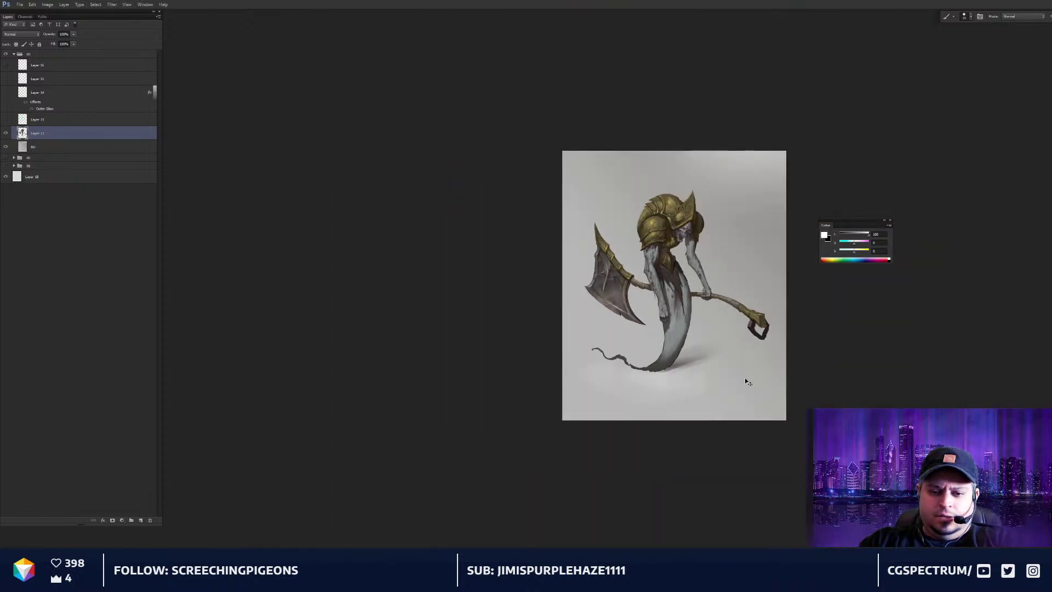
Sample a muted grey from the blade and paint over the bright ridge line along its lower bevel
key(ctrl+plus)
key(ctrl+plus)
key(ctrl+plus)
drag(642, 350, 697, 333)
key(ctrl+plus)
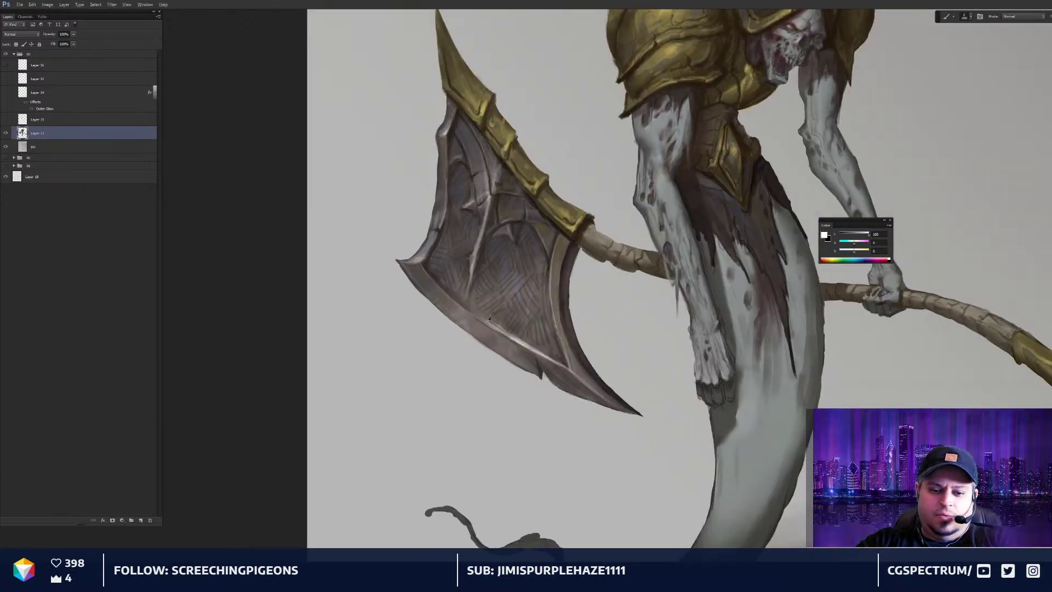
alt+click(511, 338)
drag(492, 325, 562, 366)
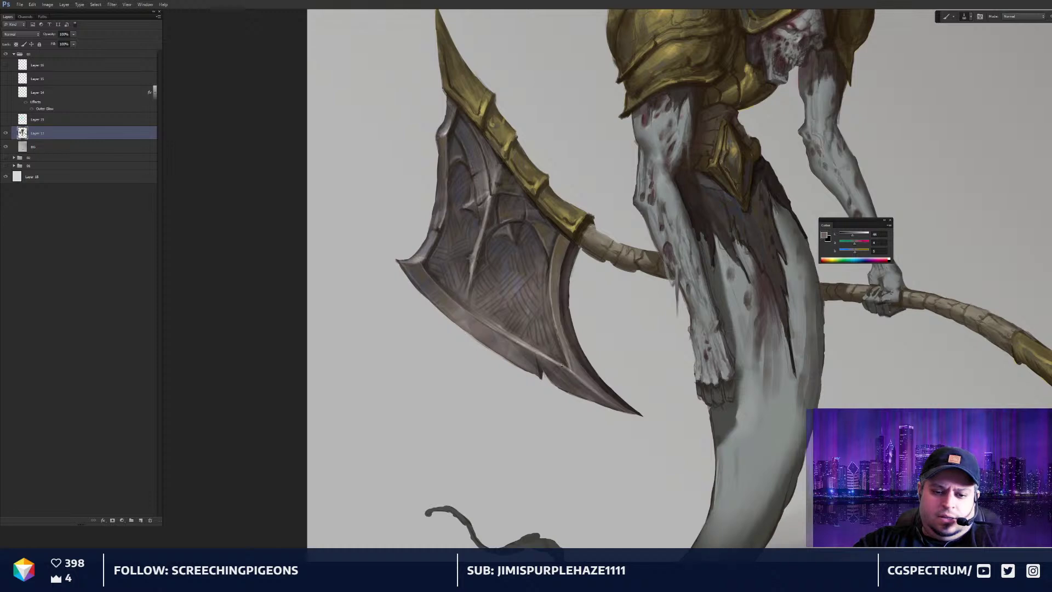
Darken the blade's lower bevel near the notch with sampled darker greys and a slightly larger brush
key(bracketright)
alt+click(549, 363)
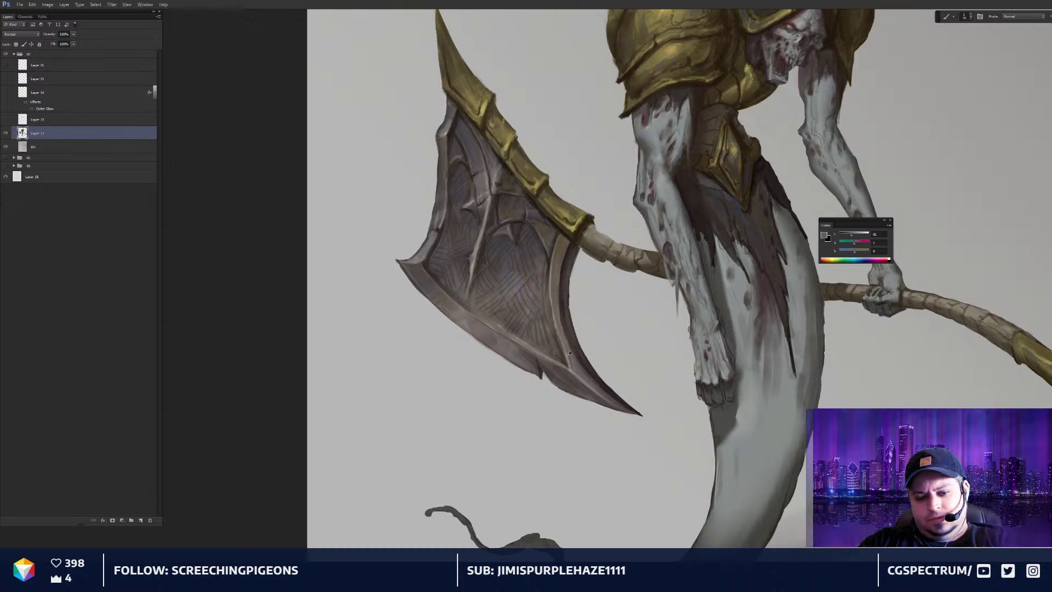
alt+click(543, 366)
key(bracketright)
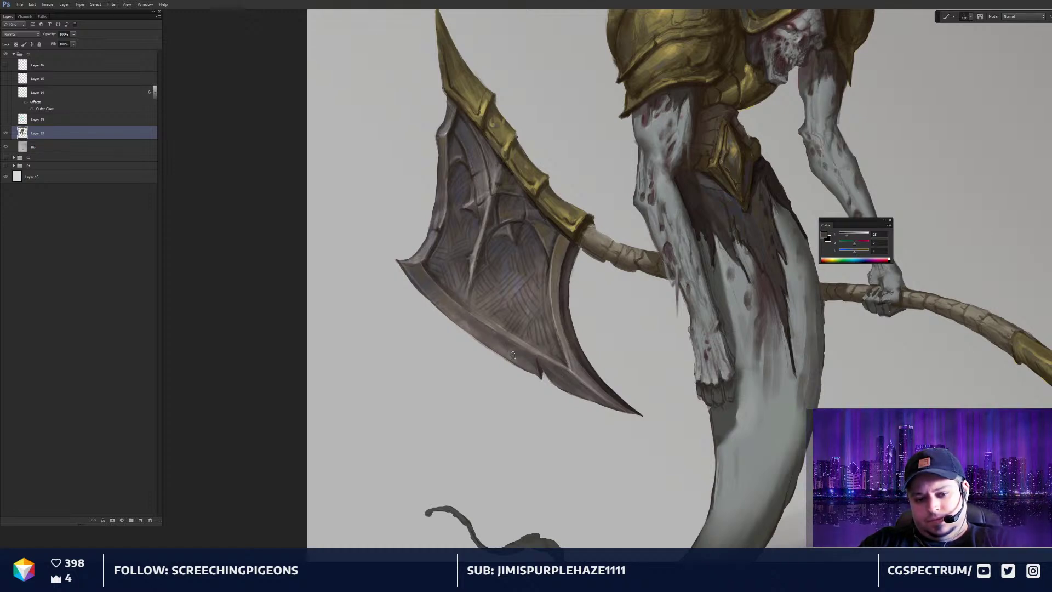
key(ctrl+0)
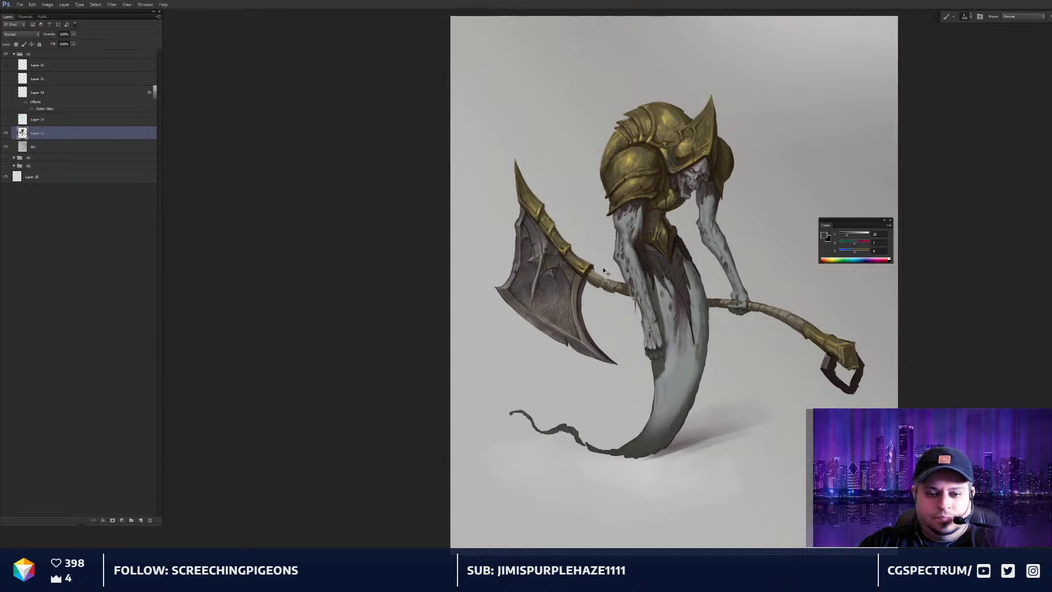
Sample a lighter grey and a darker grey from the blade and shade along its long central spike
key(ctrl+plus)
key(ctrl+plus)
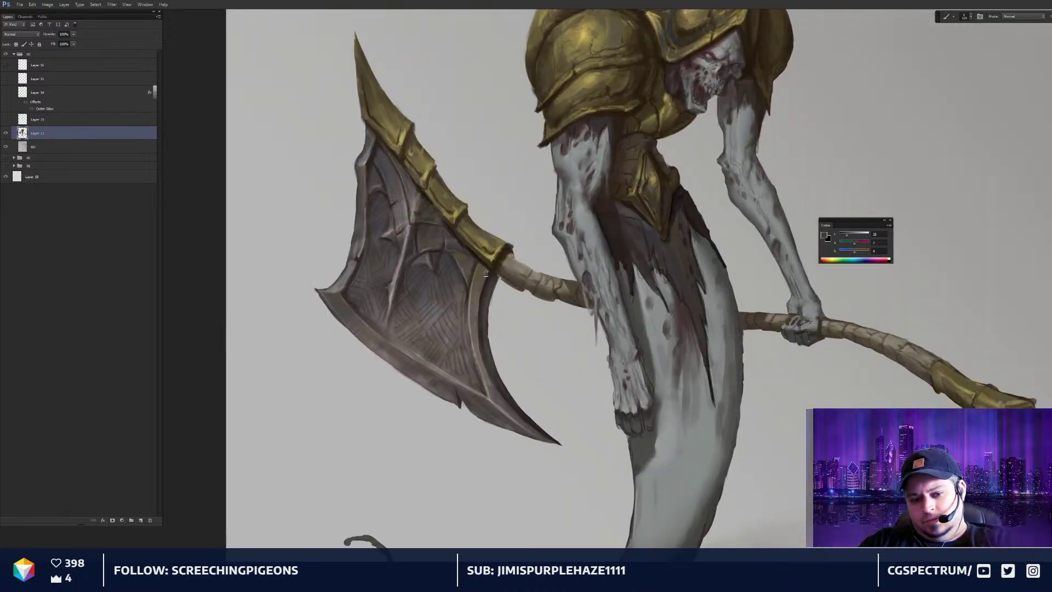
alt+click(482, 359)
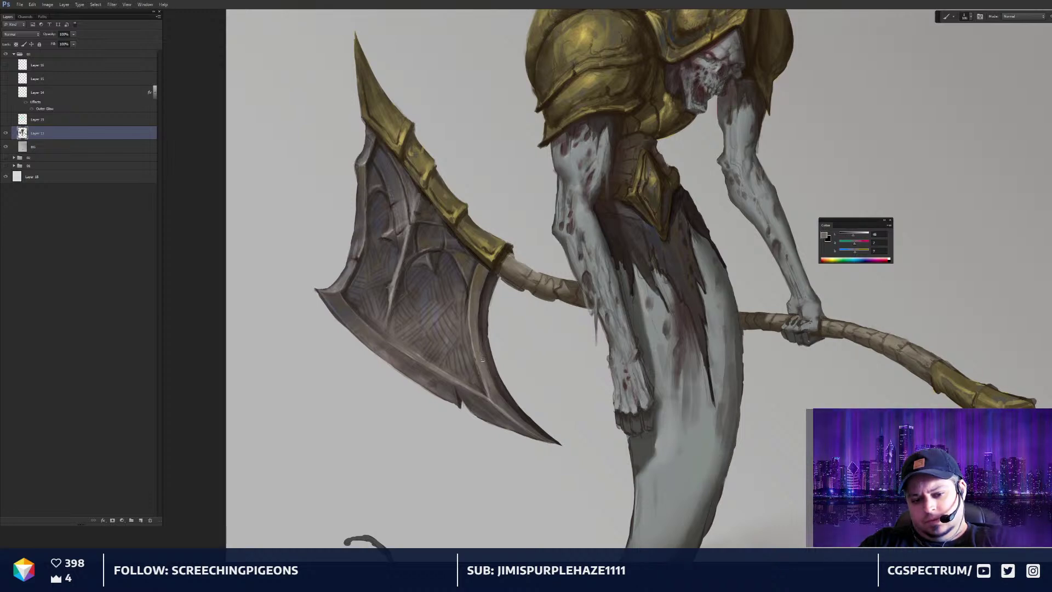
drag(481, 250, 496, 251)
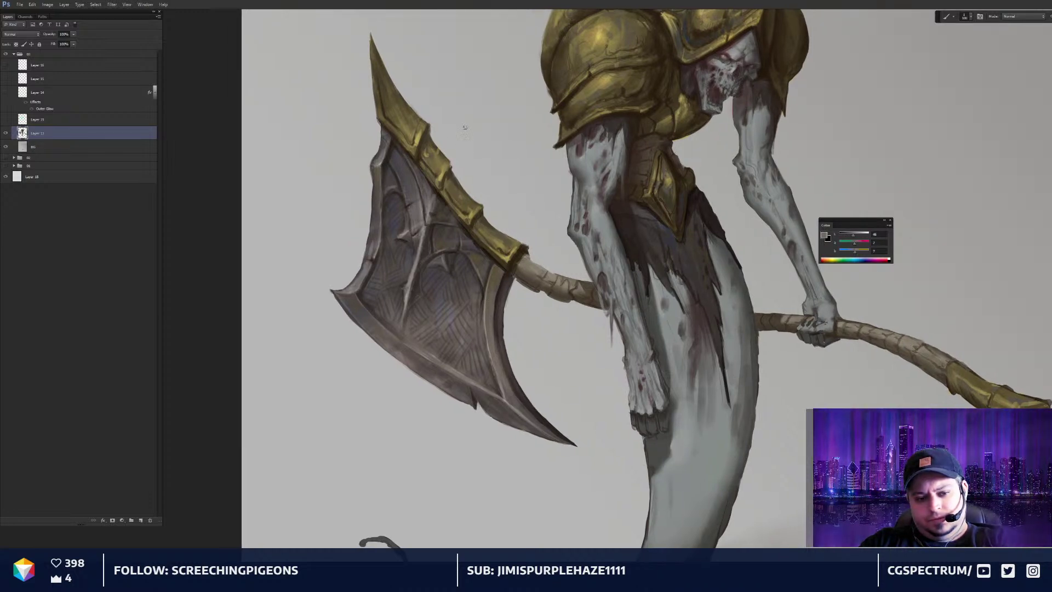
alt+click(424, 252)
drag(421, 254, 410, 287)
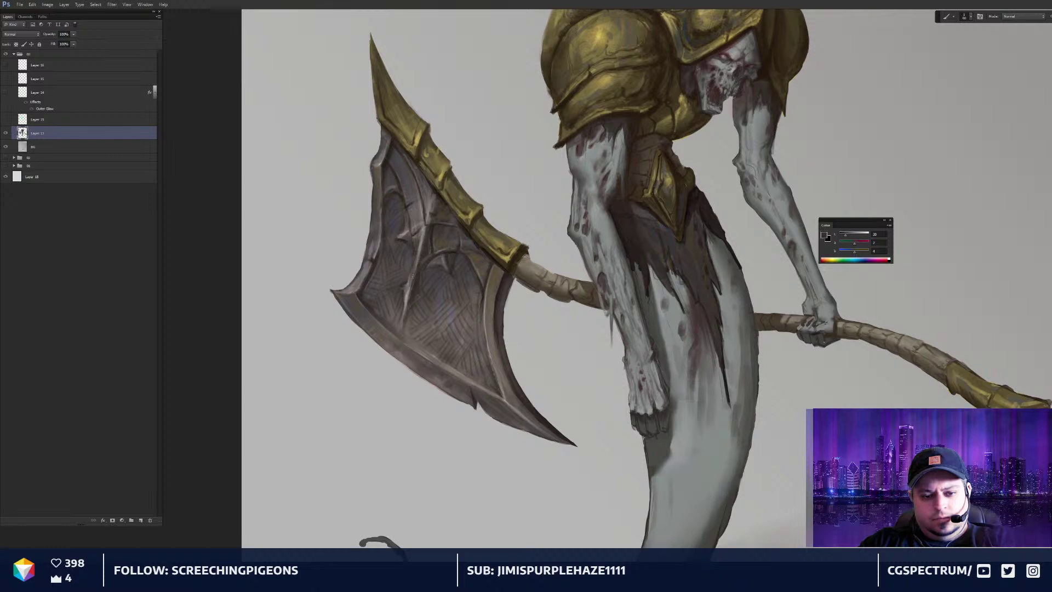
drag(422, 240, 405, 304)
key(ctrl+0)
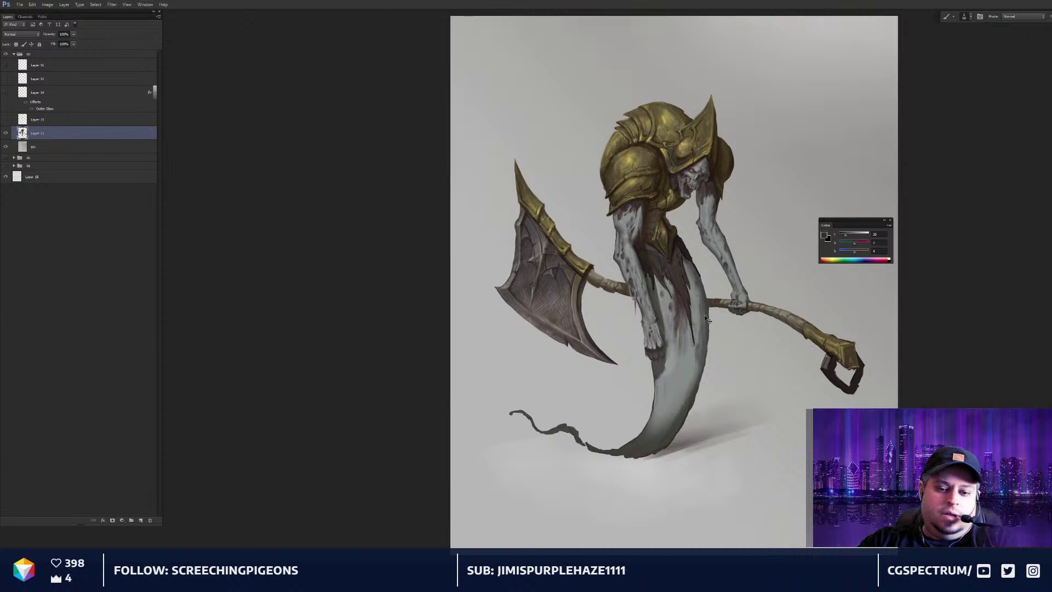
Circle the joint between the shaft and the gold trim with a temporary bright green mark and undo it
key(ctrl+plus)
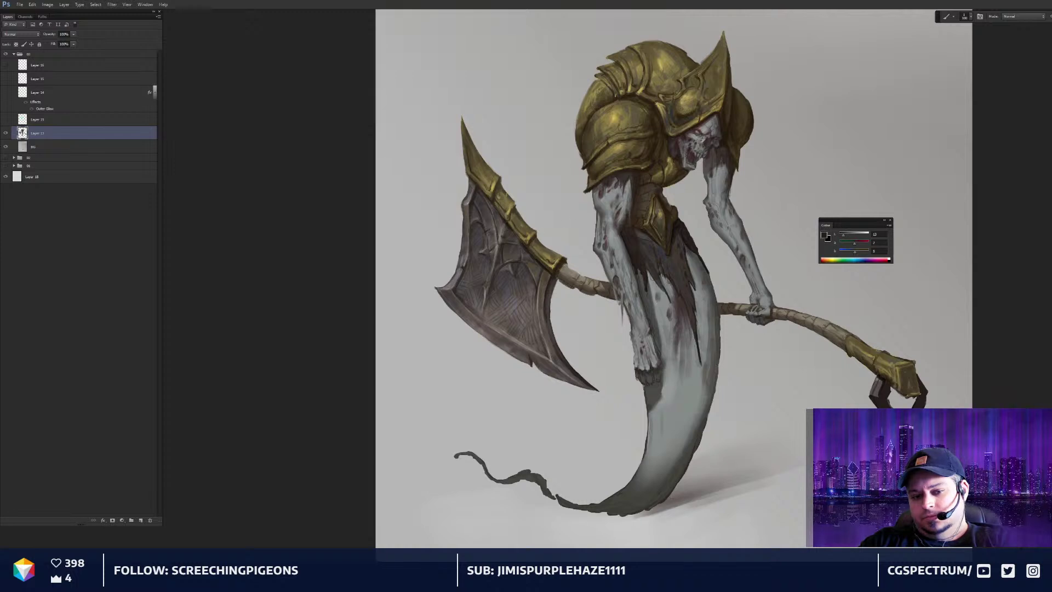
drag(747, 307, 744, 308)
key(ctrl+plus)
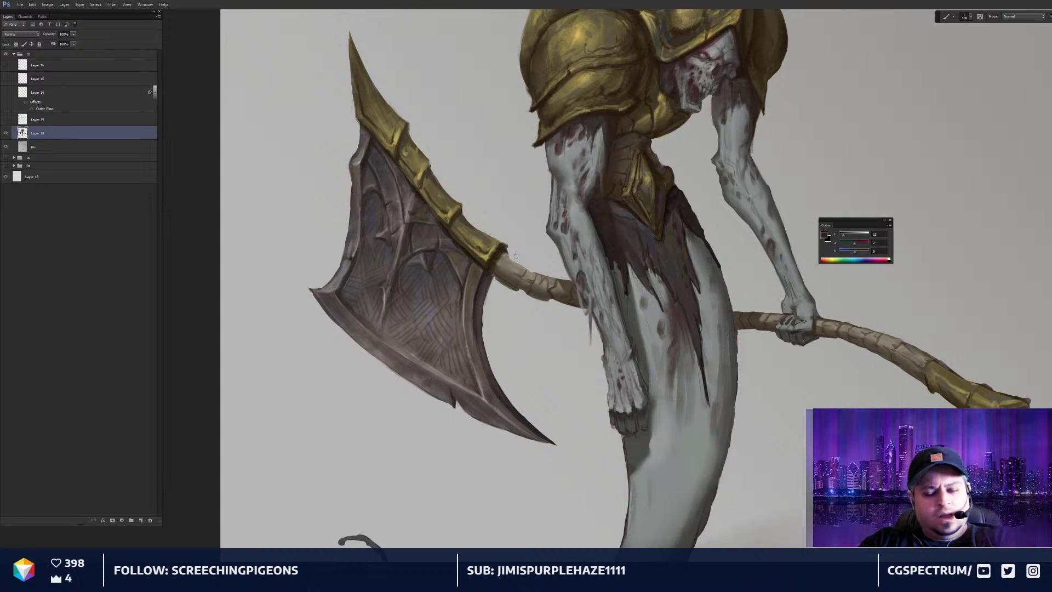
drag(516, 269, 515, 269)
scroll(514, 269, up, 1)
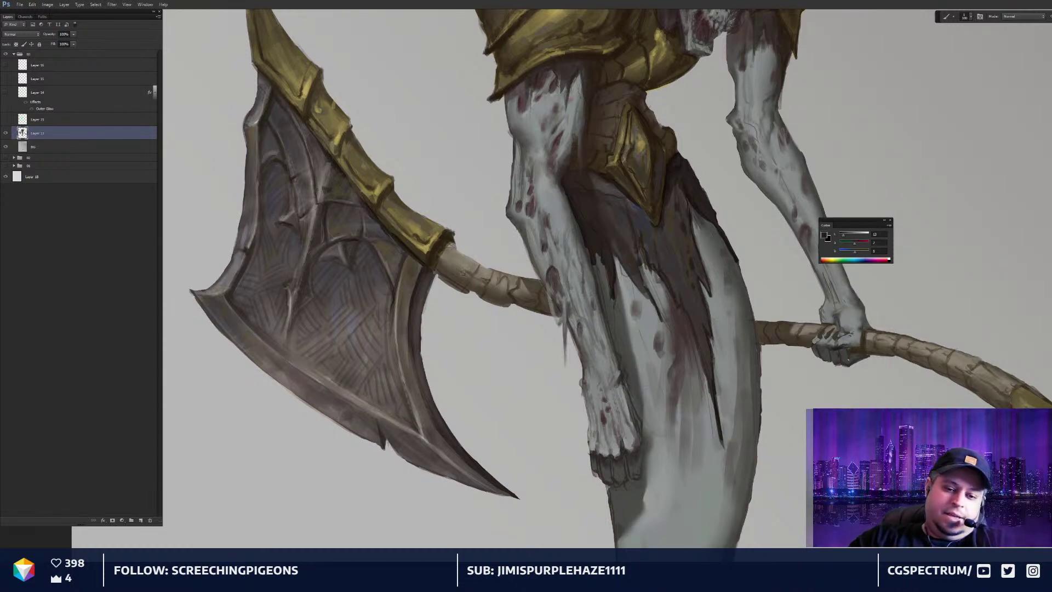
drag(508, 297, 469, 288)
key(F2)
key(ctrl+z)
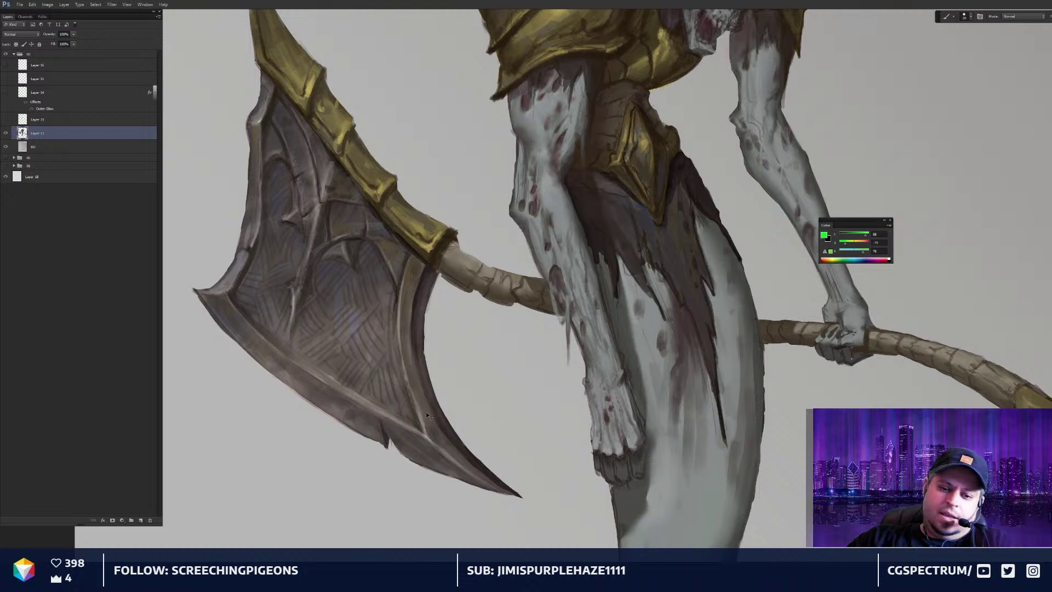
drag(474, 354, 580, 348)
mouse_move(564, 239)
mouse_down()
mouse_move(547, 242)
mouse_move(542, 269)
mouse_up()
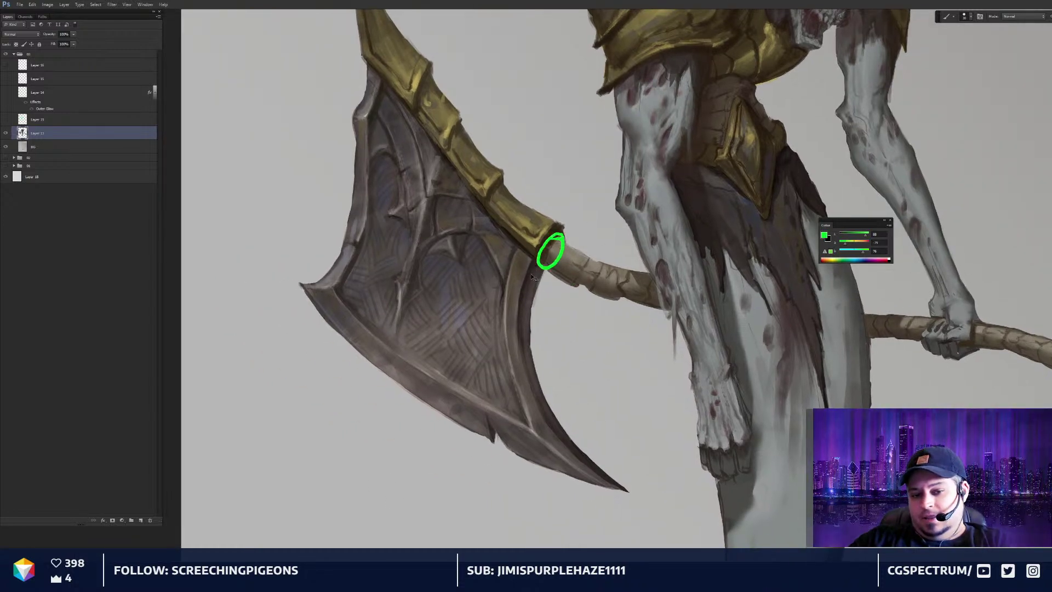
key(ctrl+z)
Draw temporary green curves across the shaft segments beside the blade and undo them
mouse_move(631, 271)
mouse_down()
mouse_move(624, 294)
mouse_move(596, 286)
mouse_up()
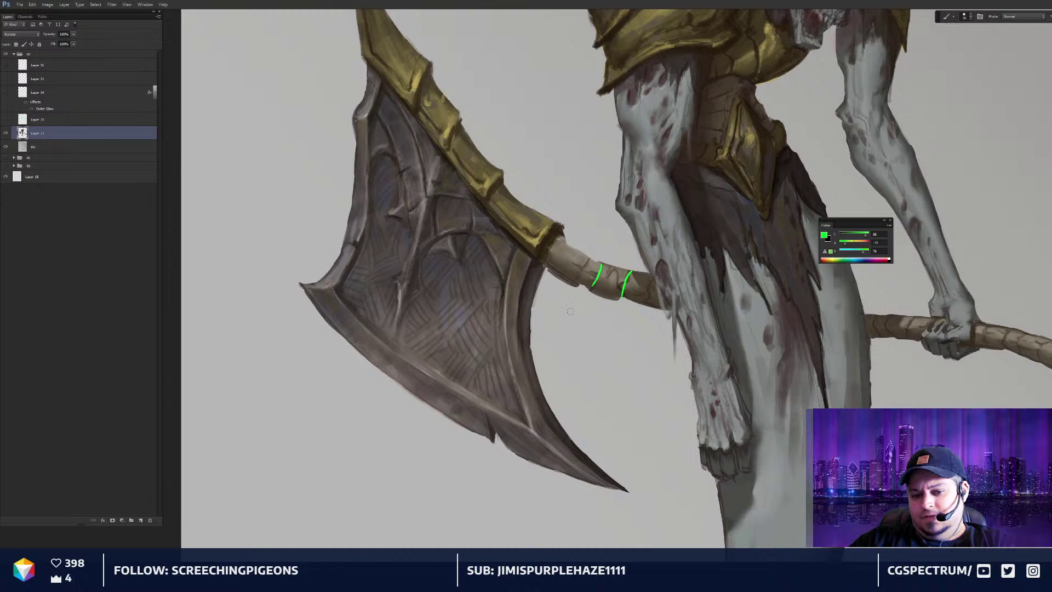
key(ctrl+z)
key(ctrl+z)
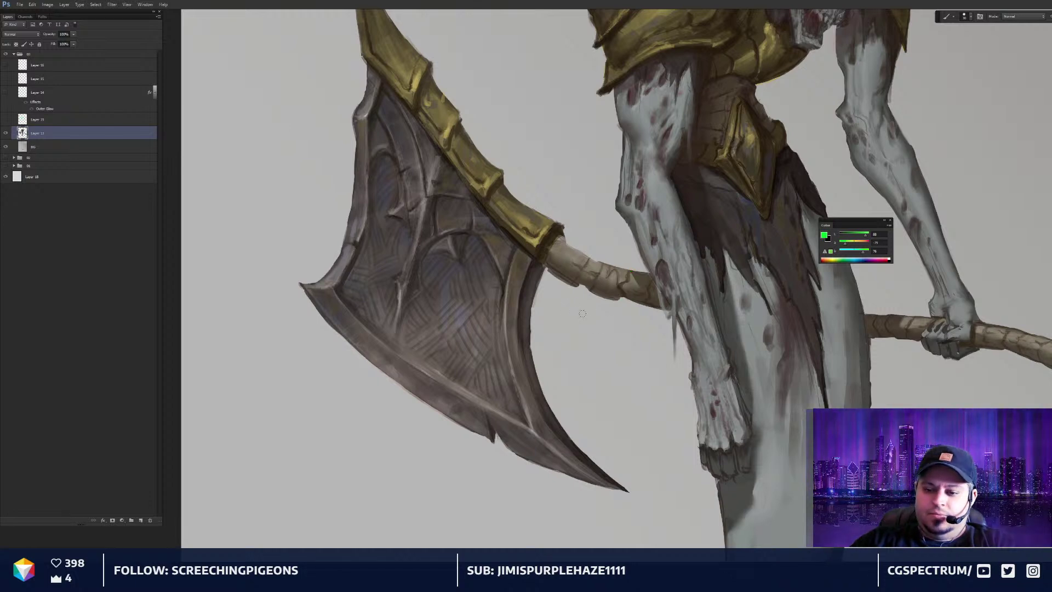
mouse_move(594, 258)
mouse_down()
mouse_move(587, 289)
mouse_move(558, 296)
mouse_up()
key(ctrl+z)
key(ctrl+z)
Select a rectangular area around the shaft section beside the gold trim and open it in Liquify
key(m)
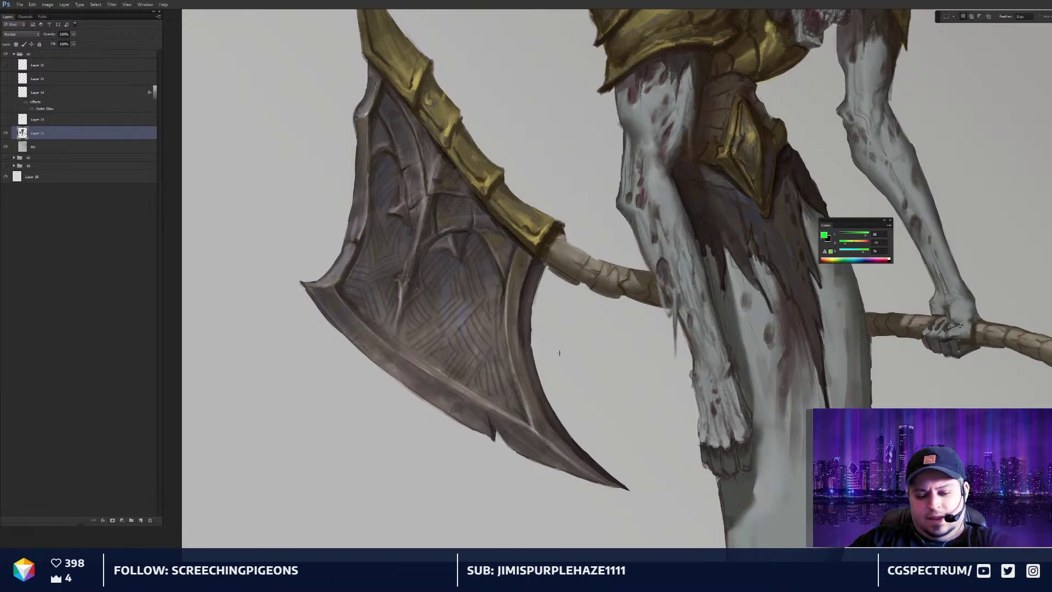
drag(565, 364, 563, 364)
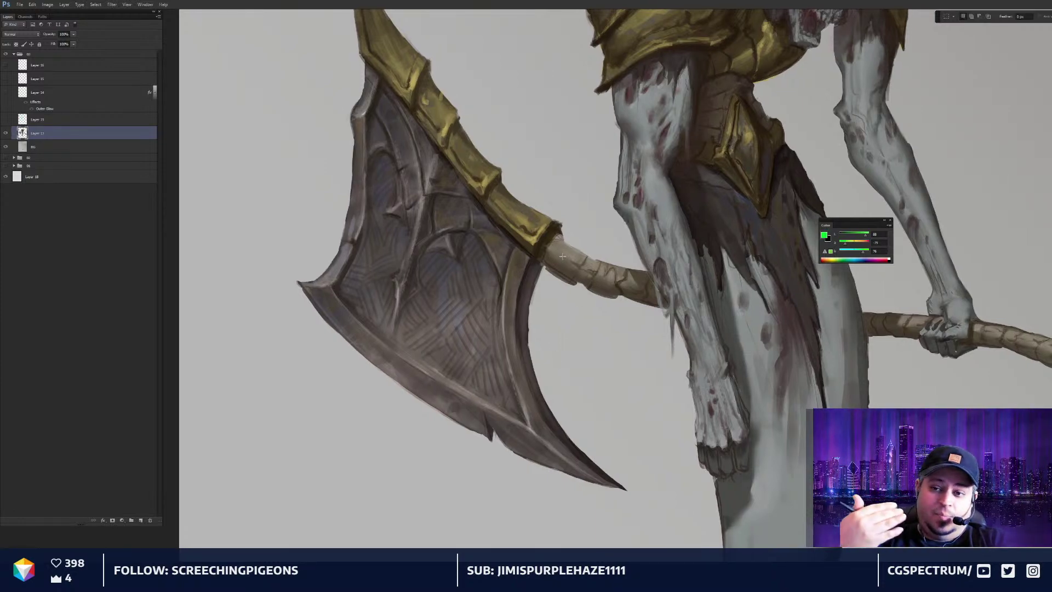
drag(508, 191, 625, 305)
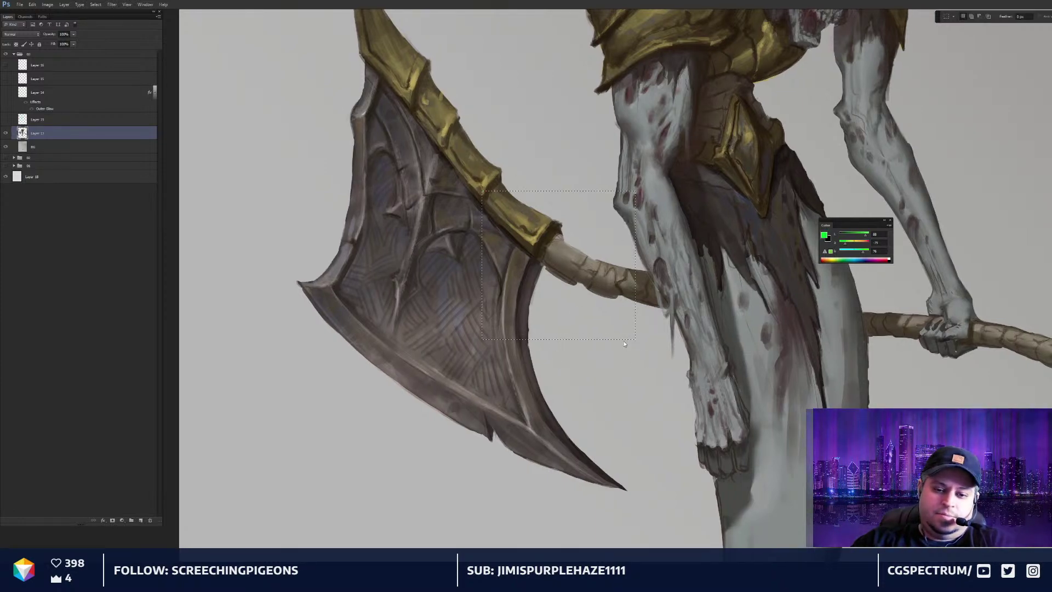
key(shift+ctrl+x)
Warp the edge of the shaft's first segment towards the blade, using a Liquify brush size of 175
key(bracketright)
key(bracketright)
key(bracketright)
key(bracketright)
key(bracketright)
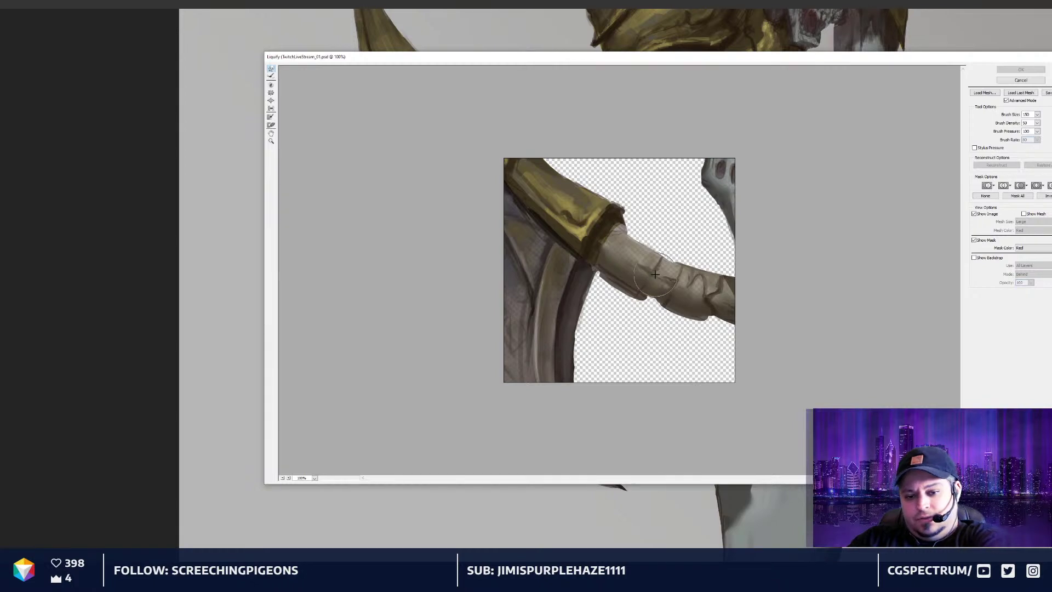
key(bracketleft)
drag(658, 277, 648, 272)
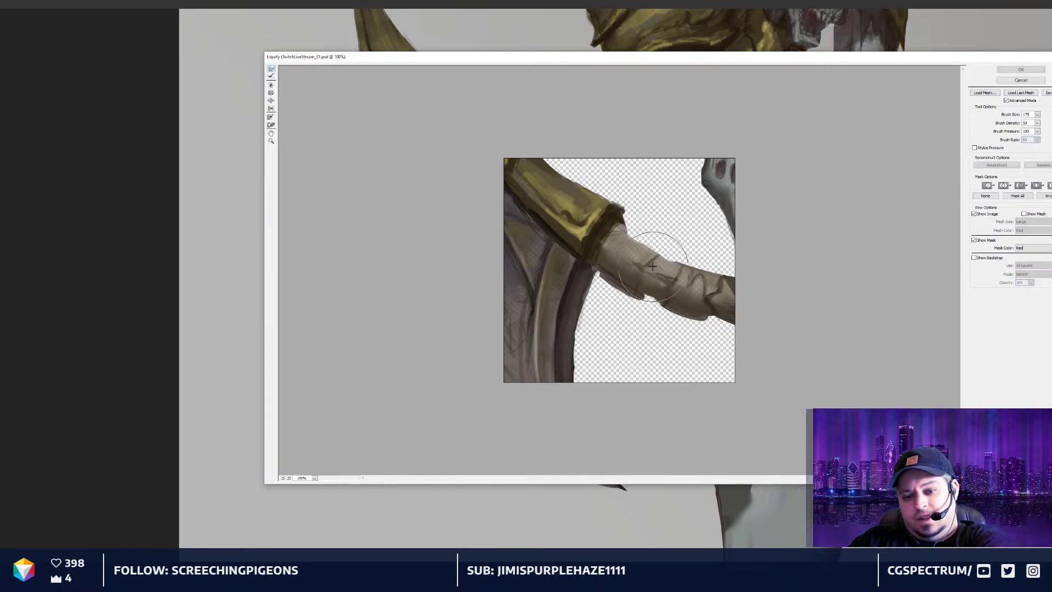
key(bracketleft)
key(bracketleft)
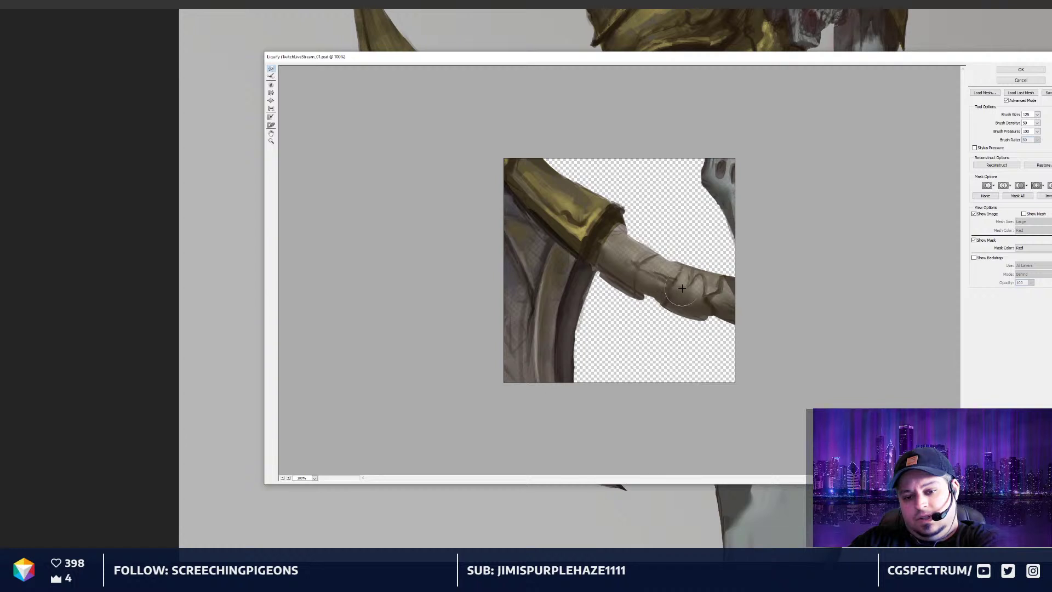
Refine the curve of the shaft's segment joint with a Liquify brush size of 125 and apply the distortion
key(bracketright)
key(bracketright)
key(bracketright)
key(bracketleft)
key(bracketleft)
key(bracketleft)
key(bracketleft)
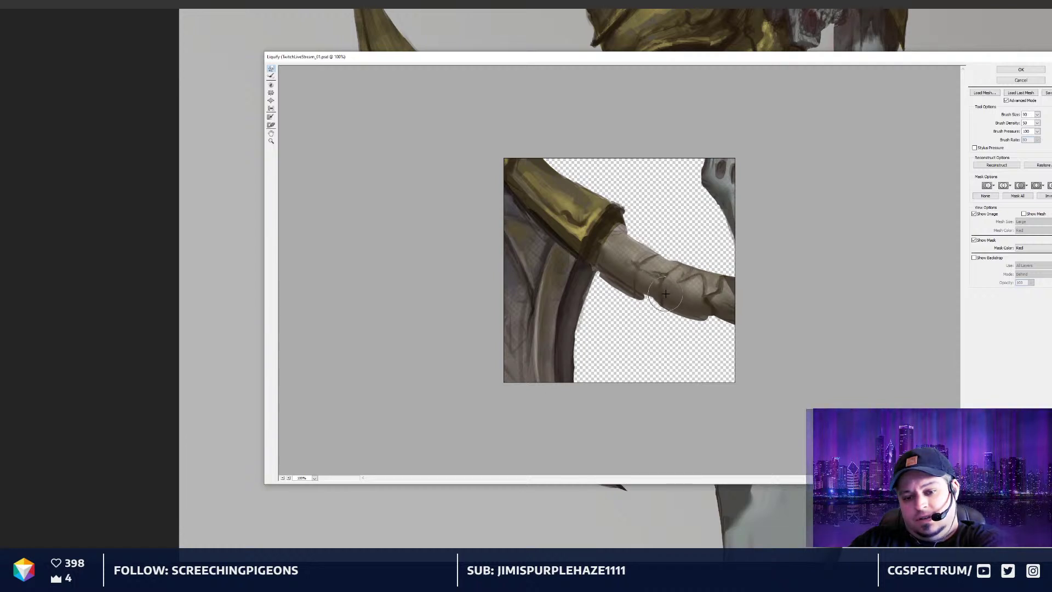
key(bracketright)
key(bracketright)
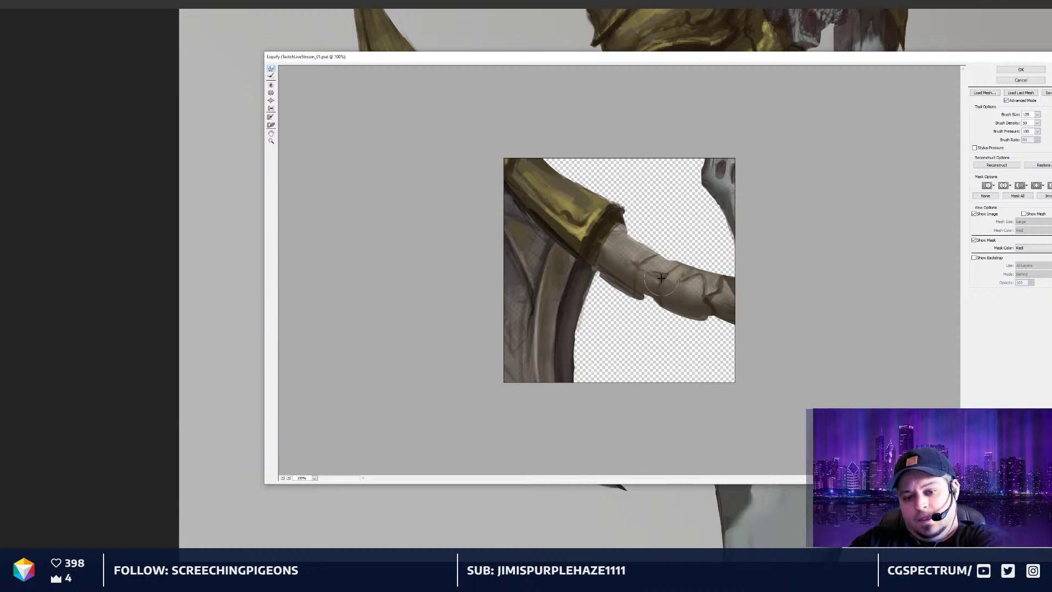
click(1021, 69)
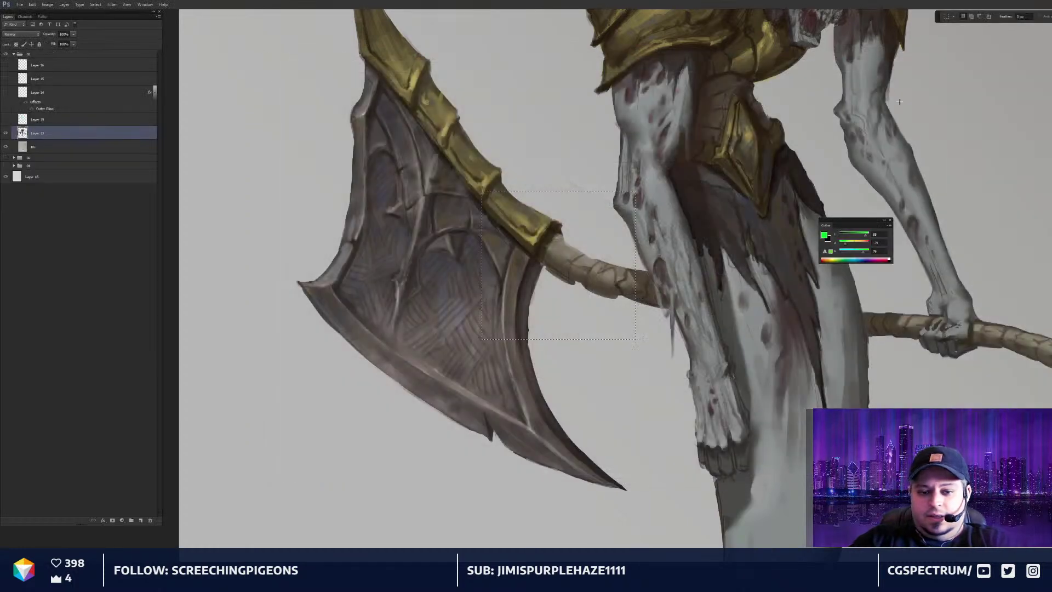
Examine the whole figure at full and closer view to judge the reshaped shaft against the character
key(ctrl+0)
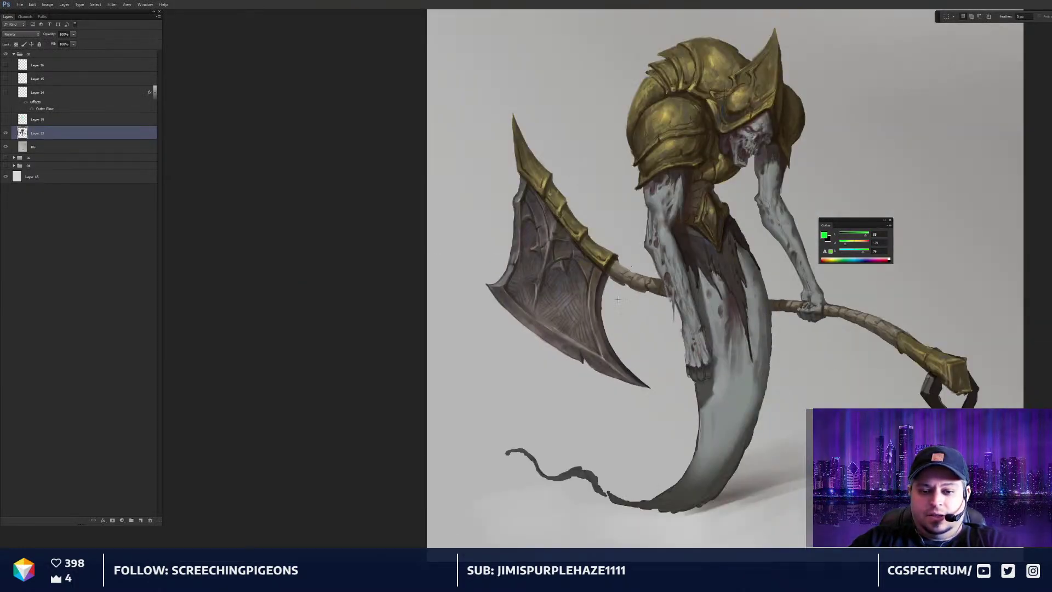
key(ctrl+plus)
key(ctrl+0)
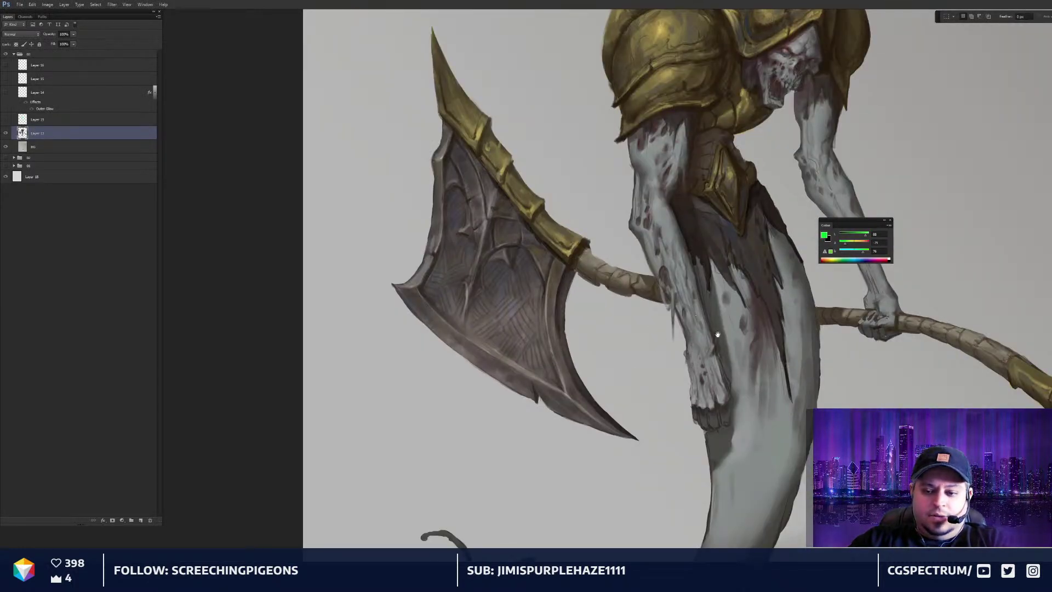
key(ctrl+plus)
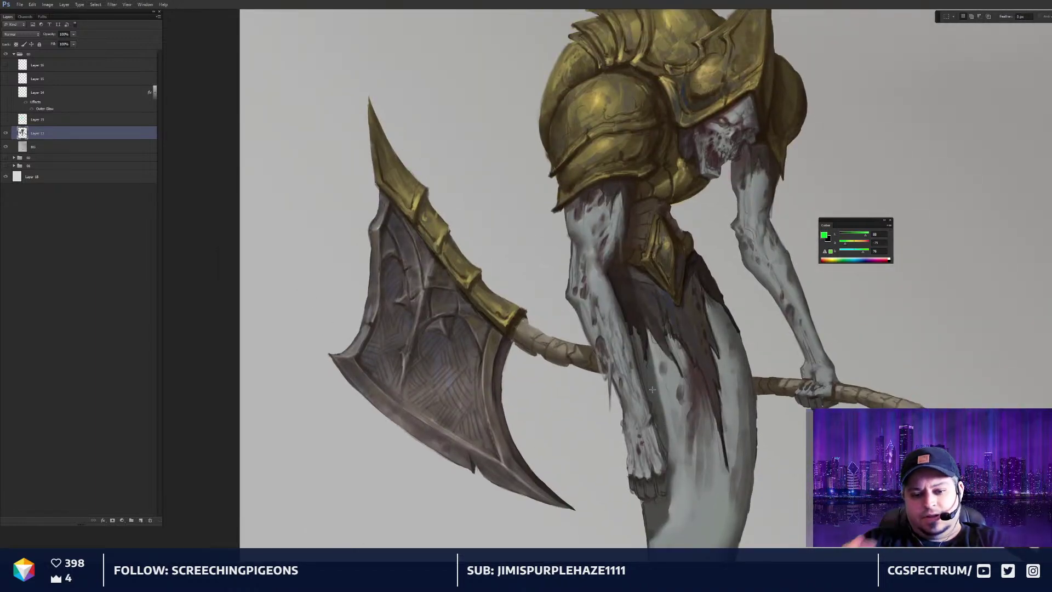
drag(657, 304, 658, 300)
key(ctrl+0)
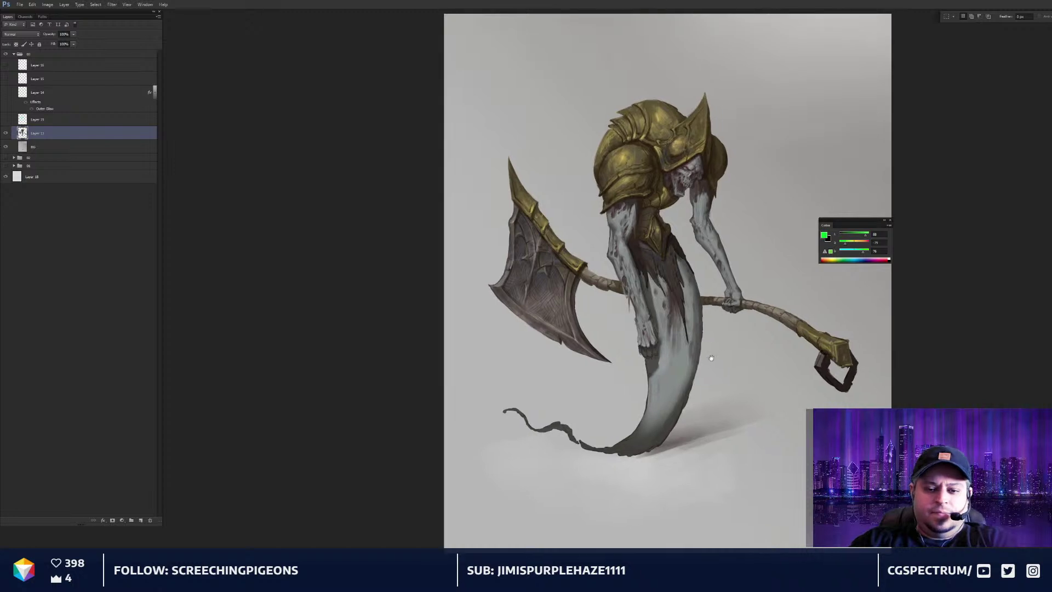
drag(707, 356, 699, 362)
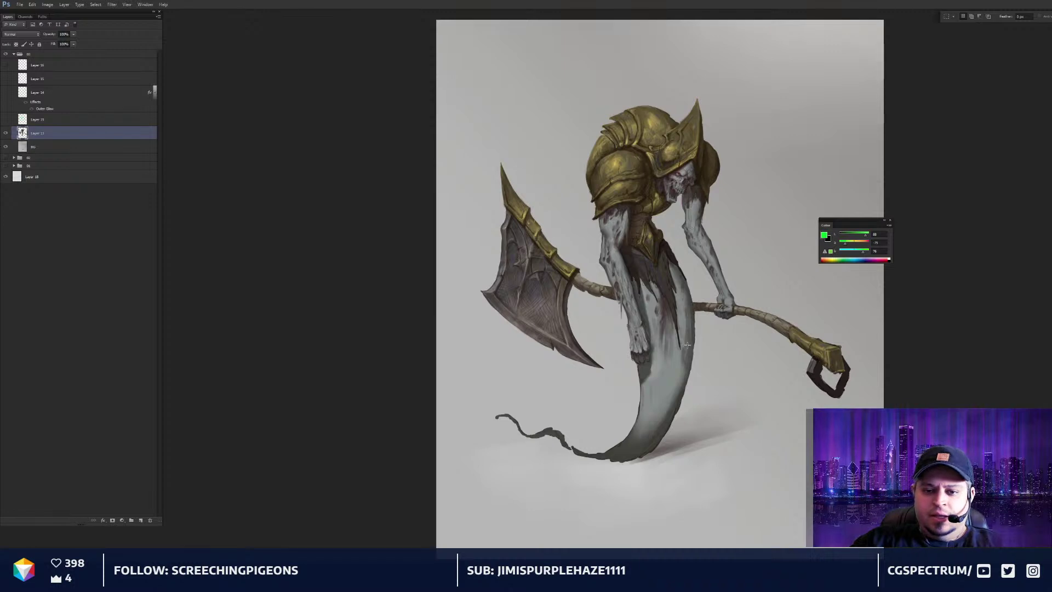
Paint curved plate lines around the rounded upper part of the shoulder armour with a dark brown sampled from the armour
drag(666, 217, 671, 310)
key(ctrl+plus)
key(ctrl+plus)
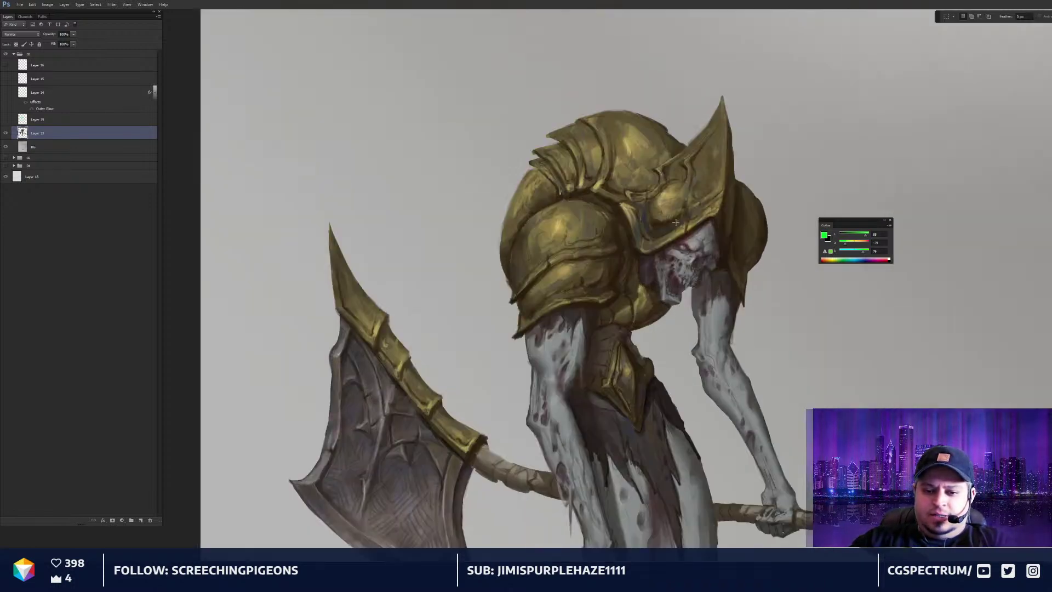
key(b)
drag(675, 222, 699, 224)
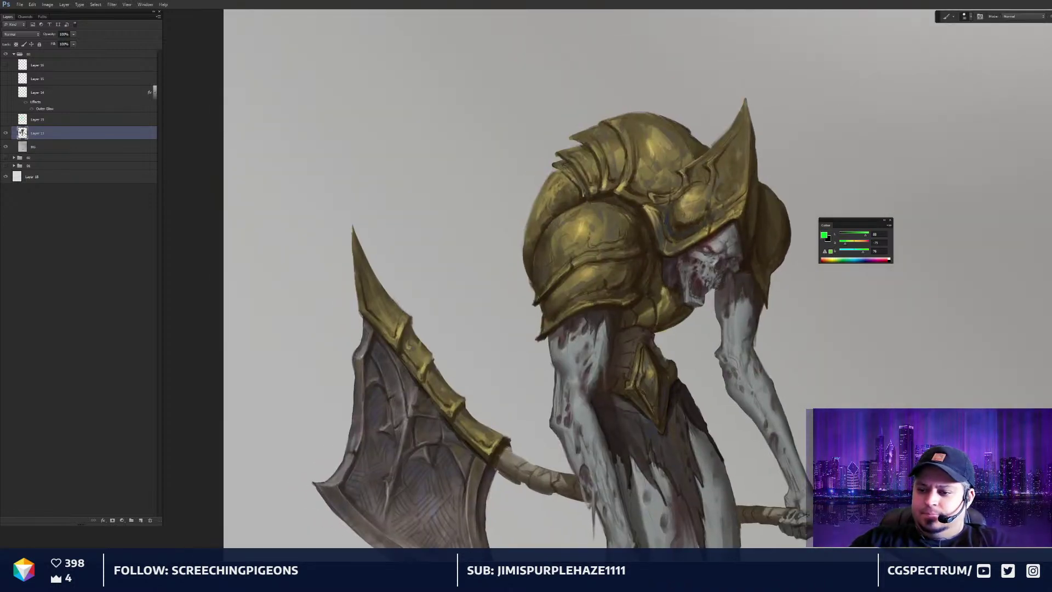
alt+click(682, 220)
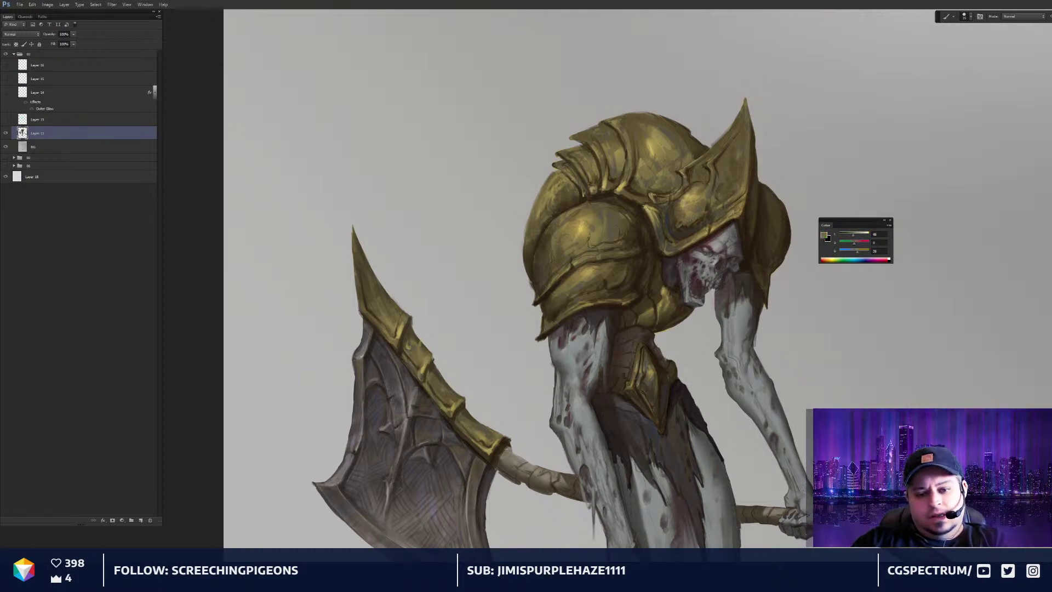
alt+click(636, 226)
key(ctrl+plus)
drag(494, 236, 559, 291)
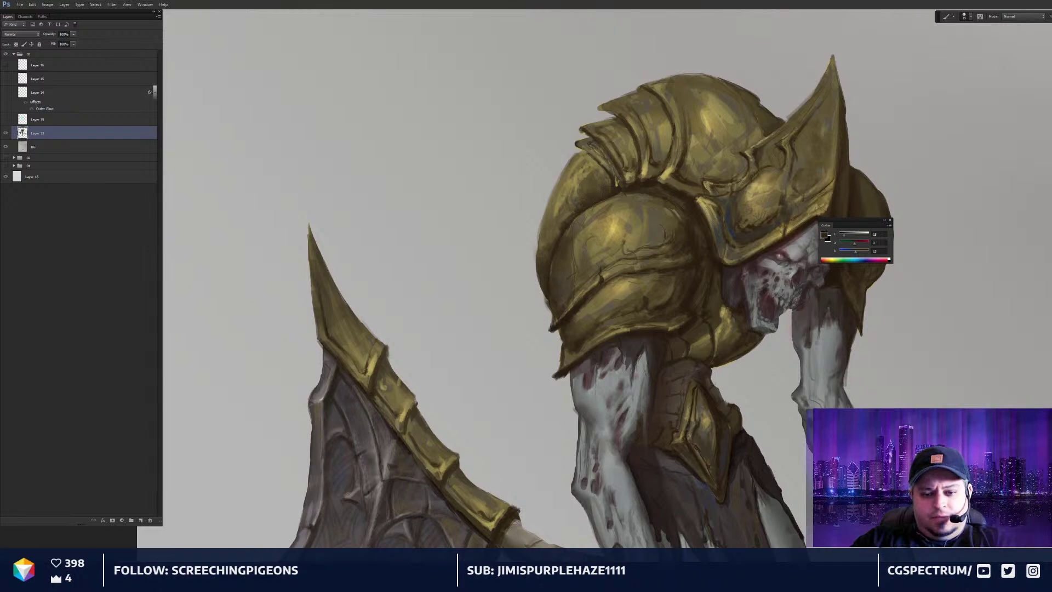
drag(579, 250, 584, 256)
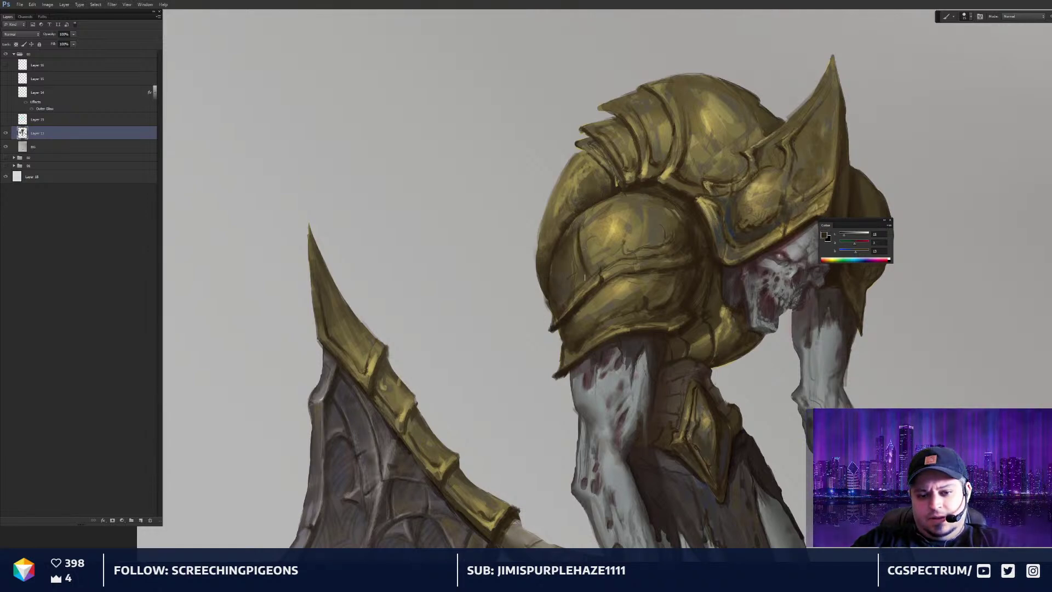
mouse_move(580, 231)
mouse_down()
mouse_move(595, 250)
mouse_move(608, 254)
mouse_move(579, 232)
mouse_move(634, 231)
mouse_up()
drag(635, 237, 652, 249)
mouse_move(635, 231)
mouse_down()
mouse_move(634, 243)
mouse_move(607, 257)
mouse_up()
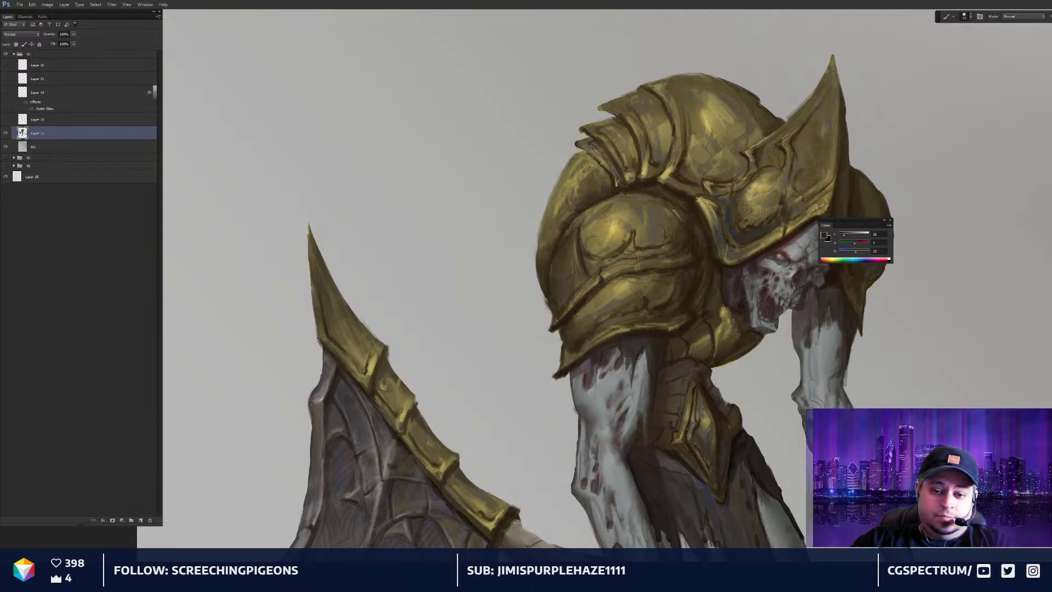
Compare the shoulder armour's new plate lines with the whole figure at reduced and close-up views
key(ctrl+minus)
key(ctrl+minus)
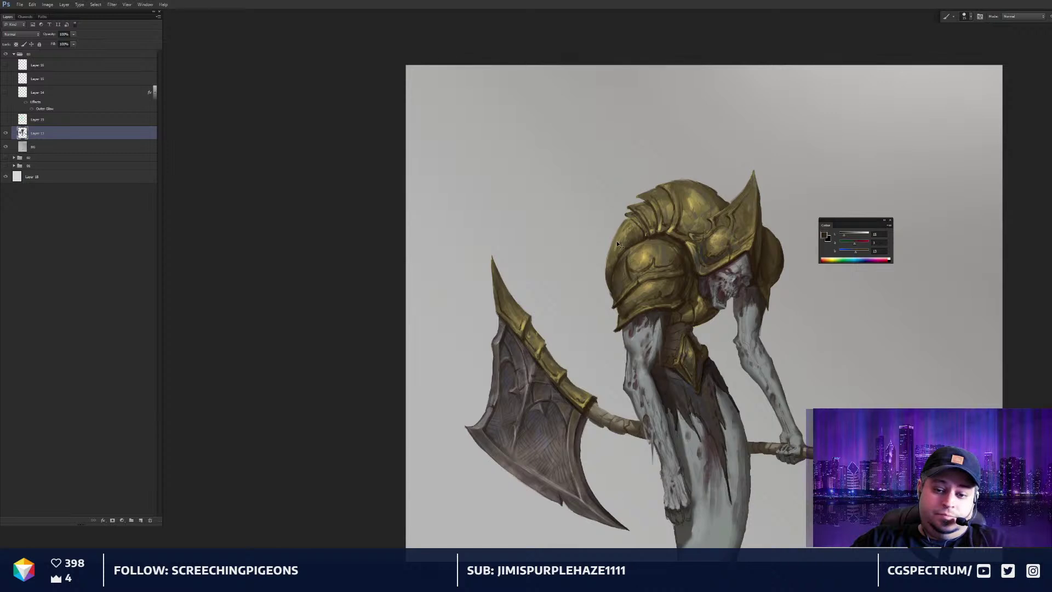
key(ctrl+plus)
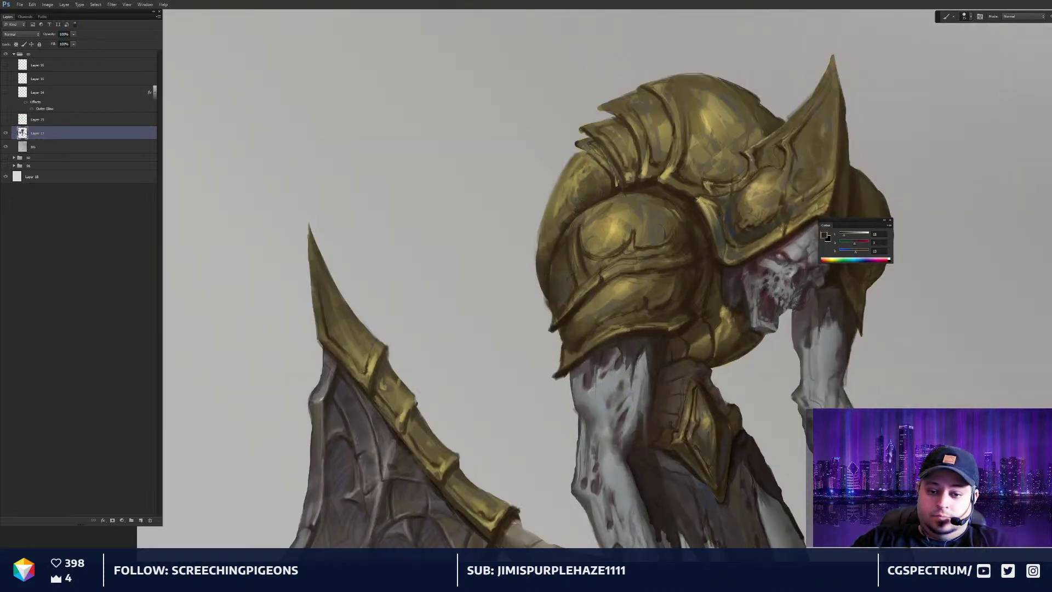
key(ctrl+minus)
key(ctrl+minus)
key(ctrl+minus)
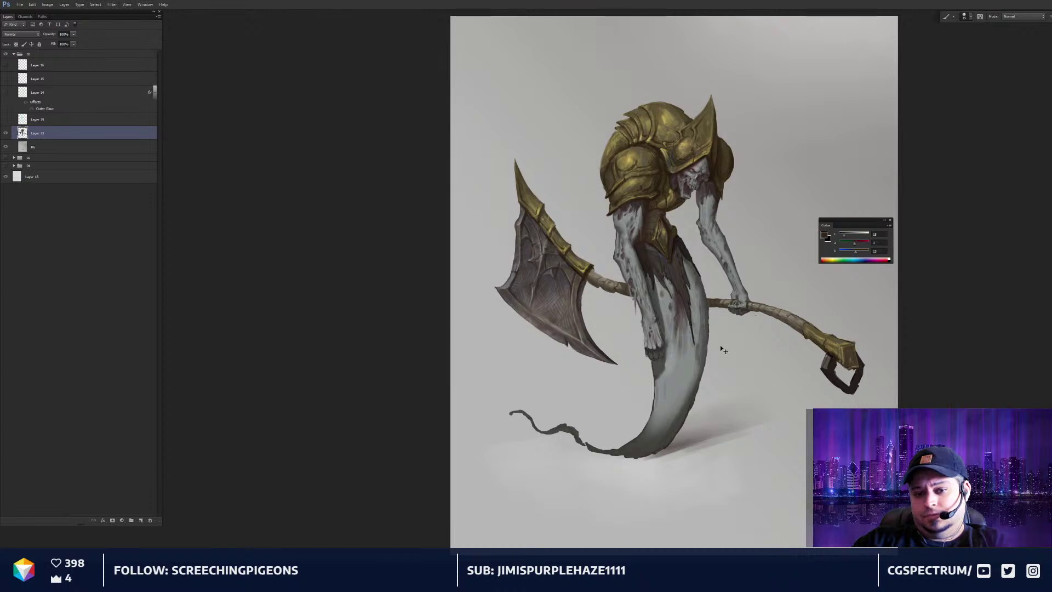
Refine the highlight and edges of the shoulder armour's rounded upper plate with sampled gold and dark brown tones
drag(655, 252, 666, 342)
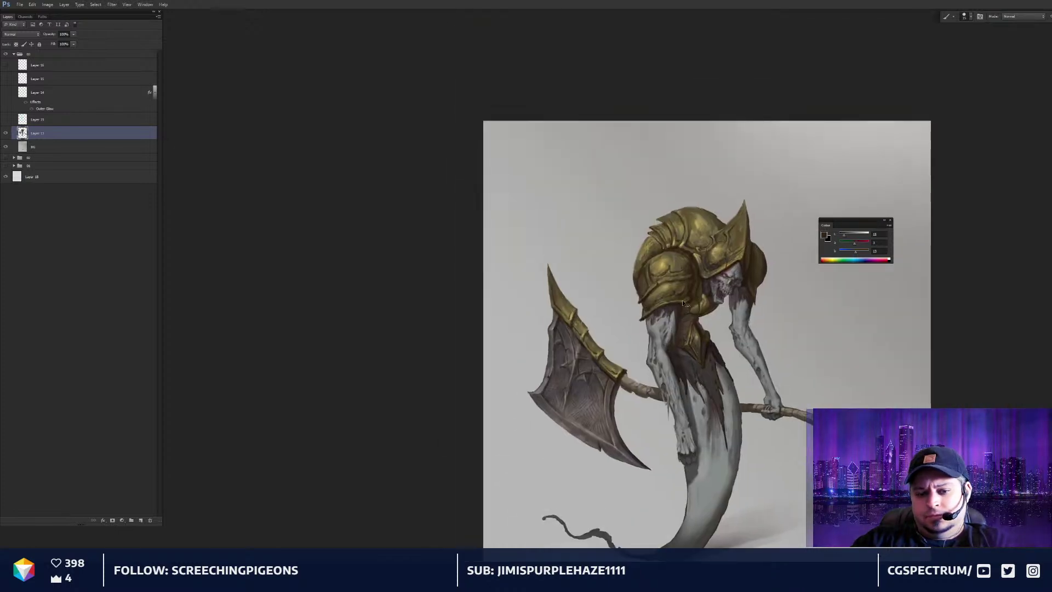
key(ctrl+plus)
key(ctrl+plus)
key(ctrl+plus)
key(ctrl+plus)
key(ctrl+plus)
key(ctrl+plus)
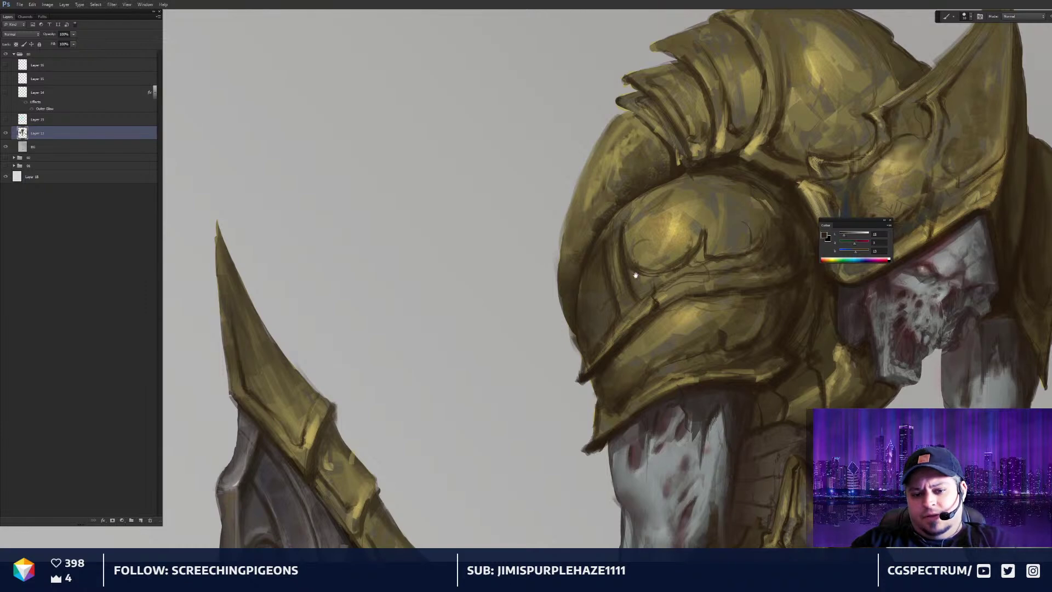
alt+click(675, 233)
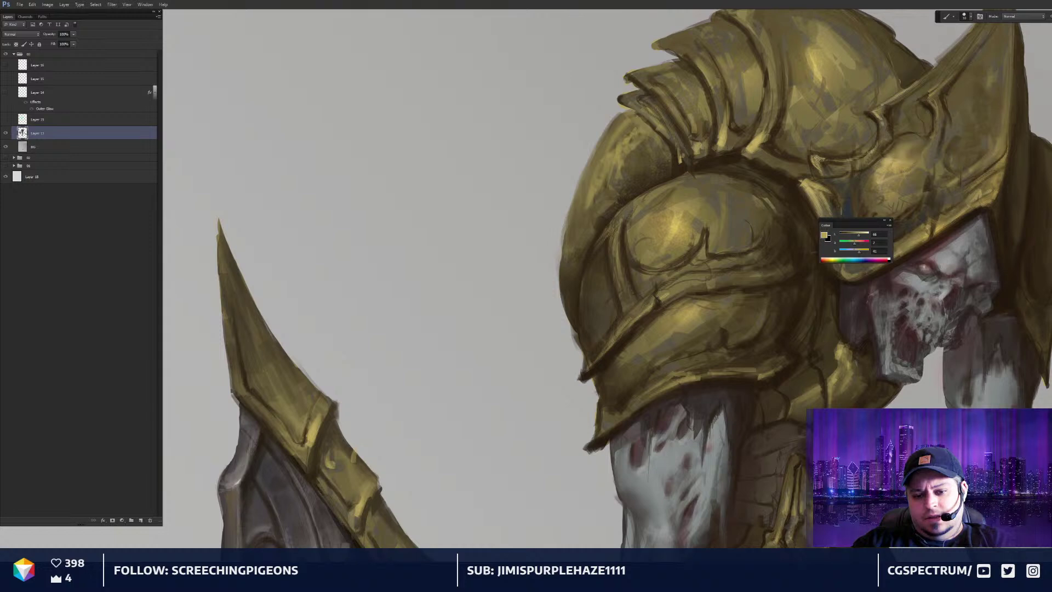
alt+click(629, 333)
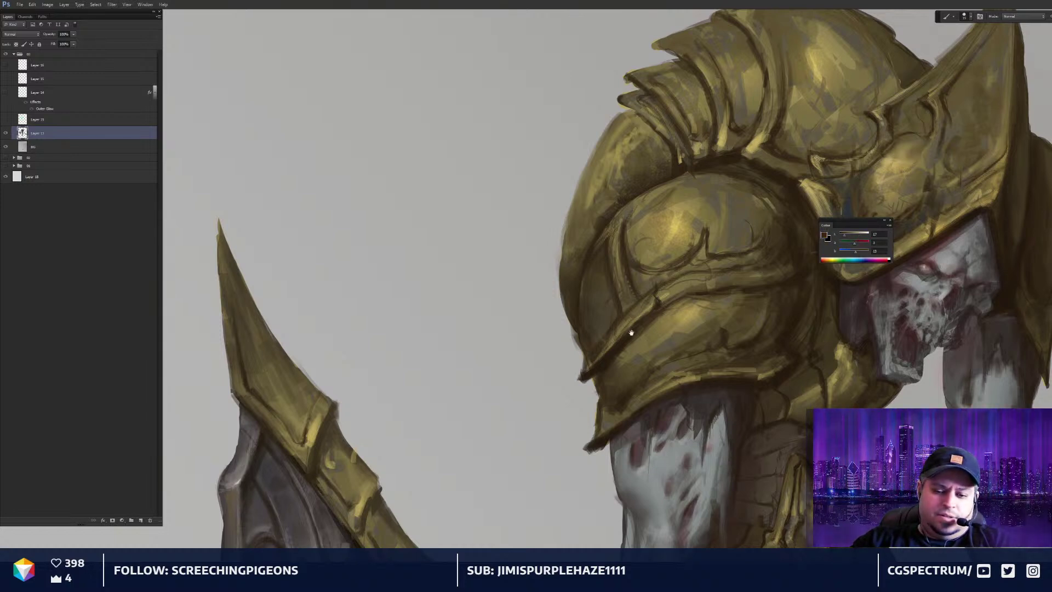
alt+click(677, 225)
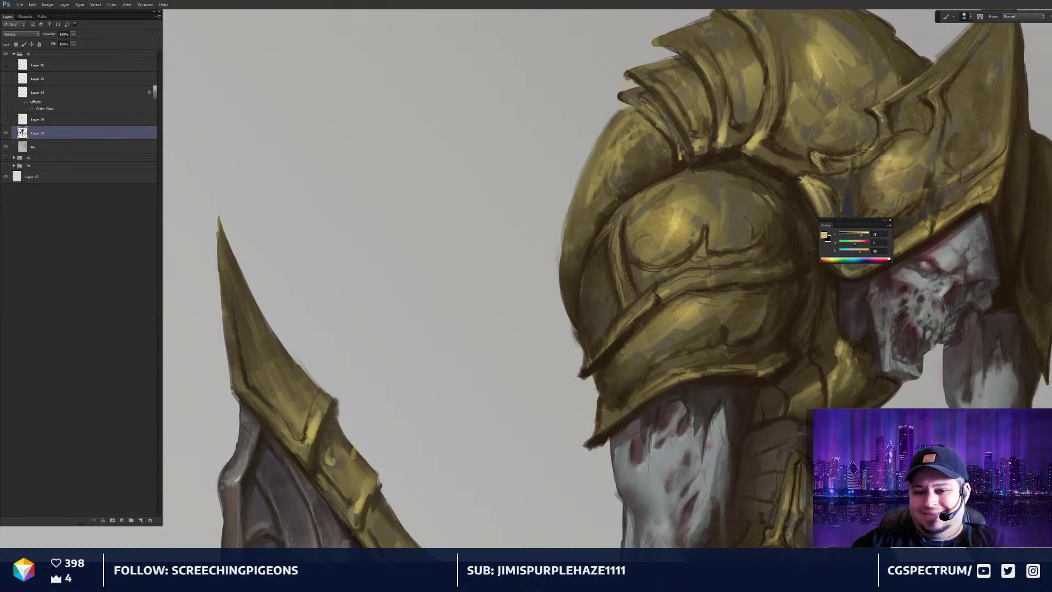
drag(670, 233, 675, 231)
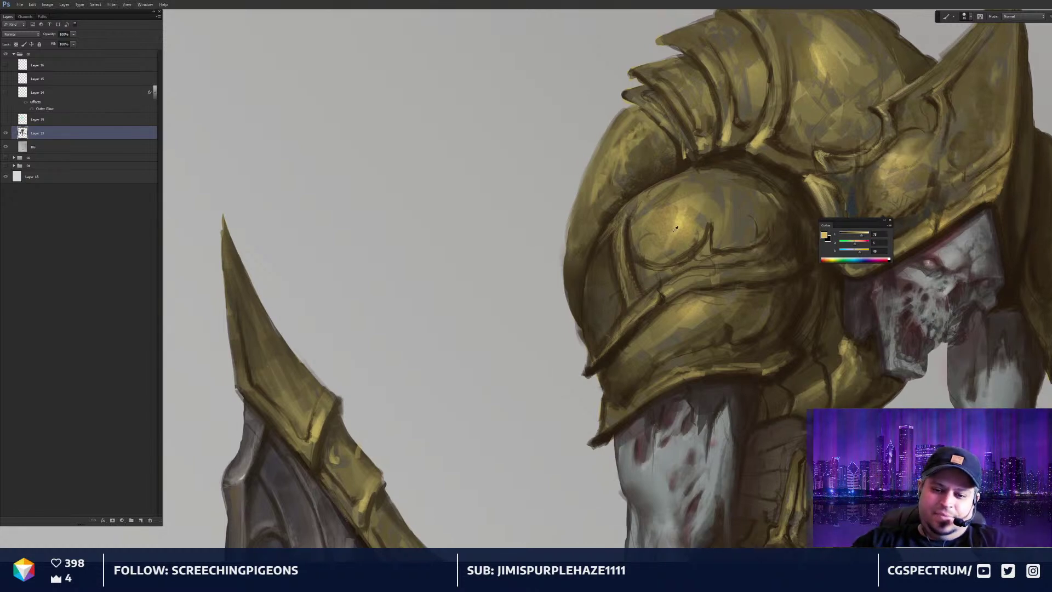
Paint gold highlight strokes on the outer side panel beside the upper plate's curved ridge and smudge them
alt+click(675, 231)
key(bracketright)
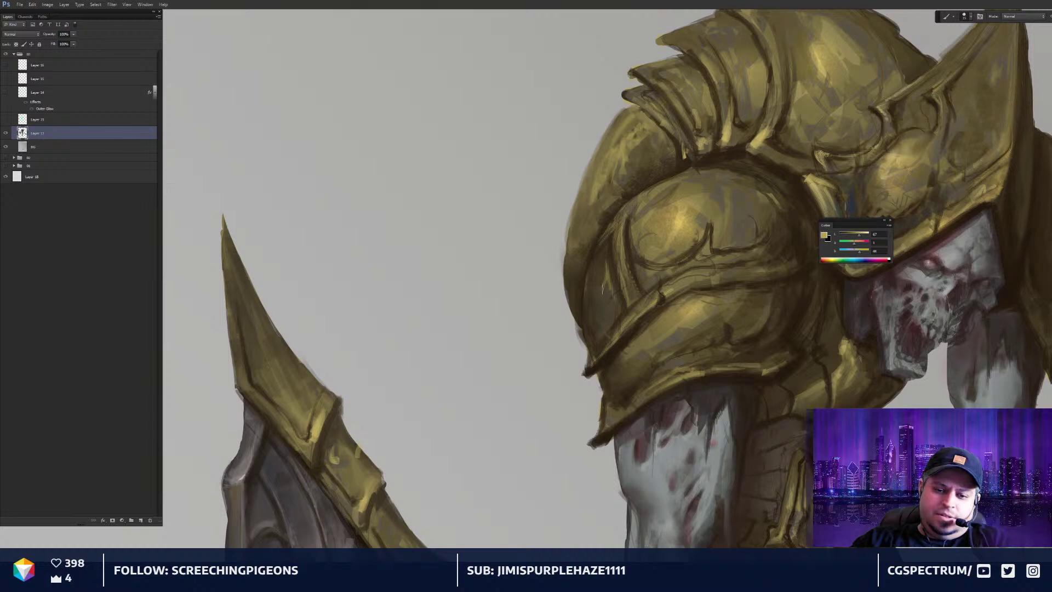
key(r)
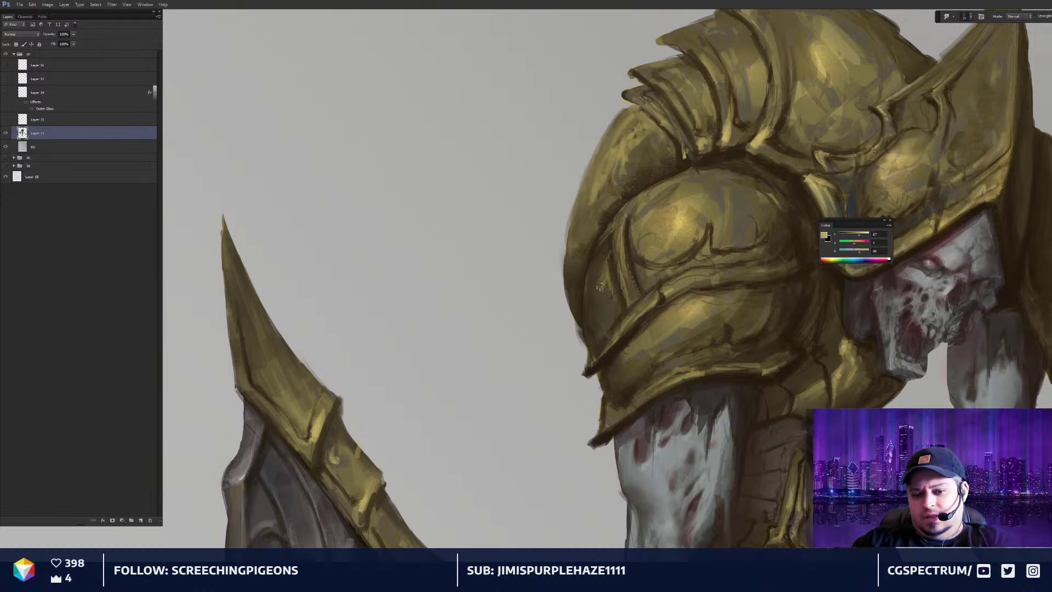
Define the curved ridge and seam around the upper shoulder plate with sampled dark and mid brown tones
key(b)
alt+click(629, 222)
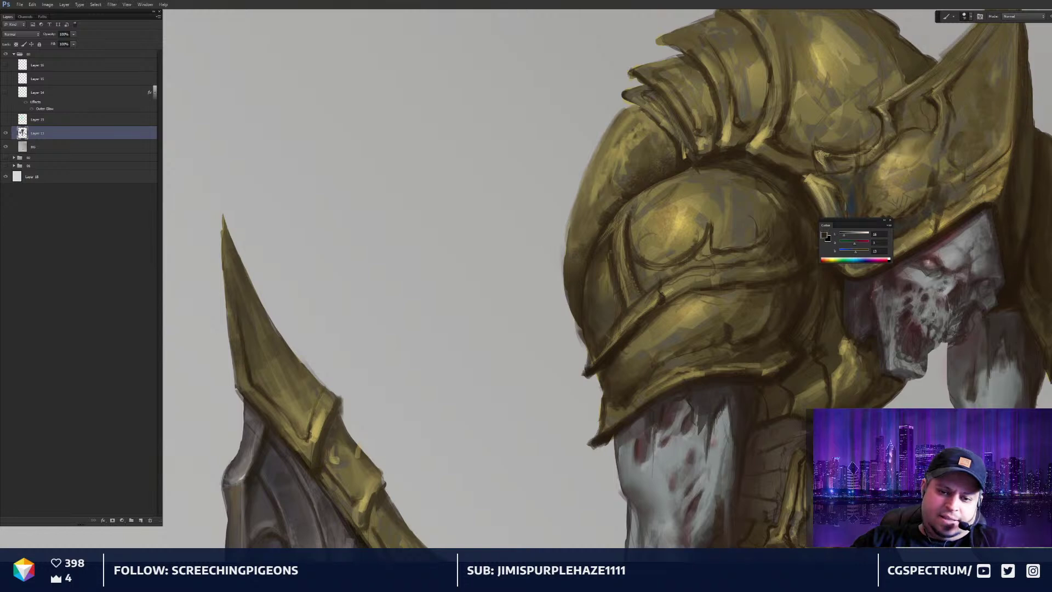
key(ctrl+minus)
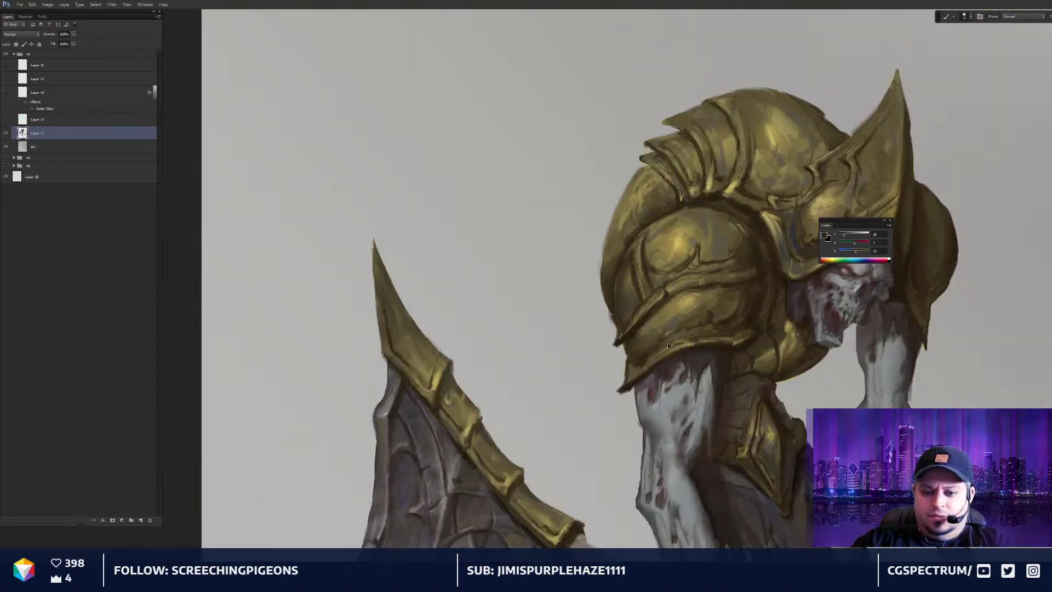
key(ctrl+equal)
alt+click(642, 268)
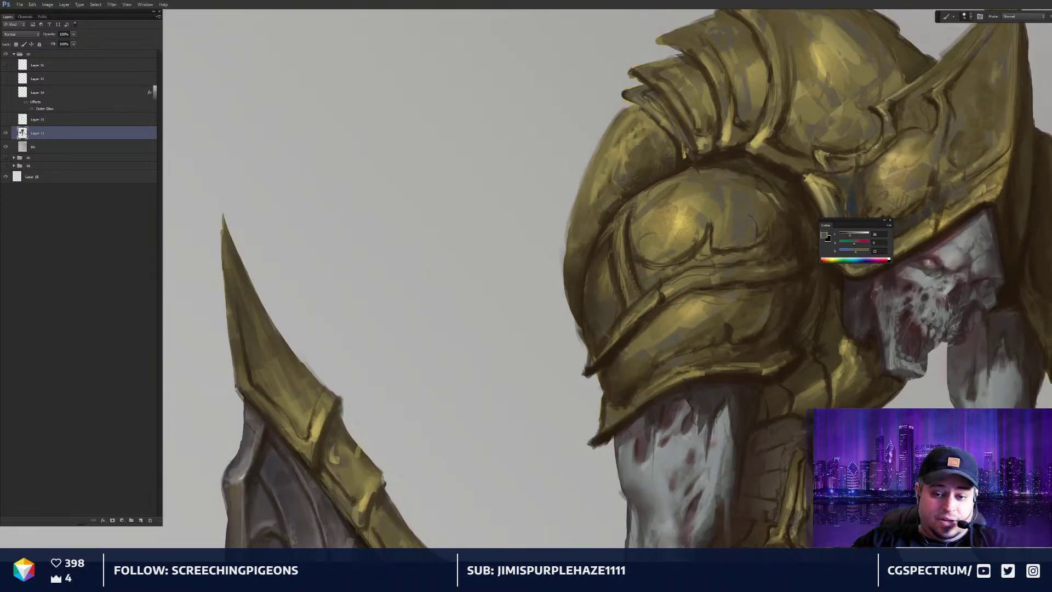
alt+click(653, 267)
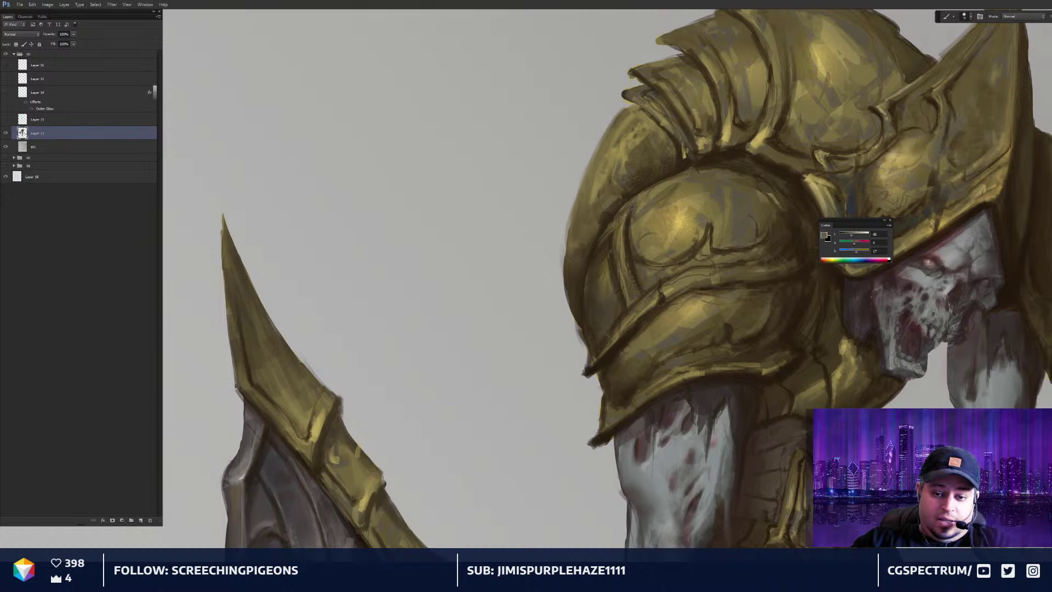
alt+click(699, 259)
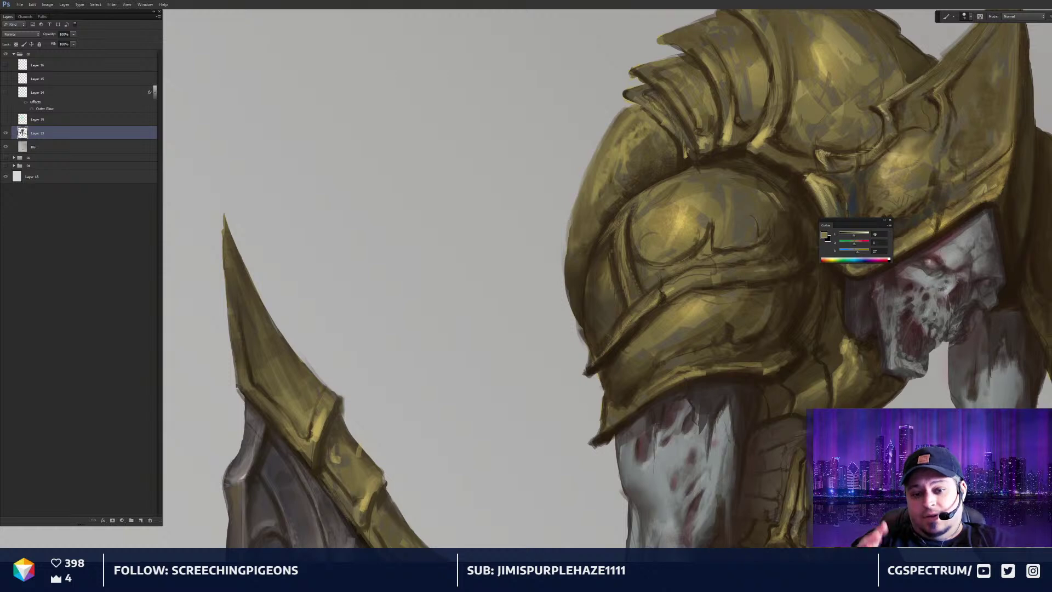
Paint a dark brown vertical dividing line across the outer end of the shoulder armour's lower plate
key(ctrl+minus)
key(ctrl+minus)
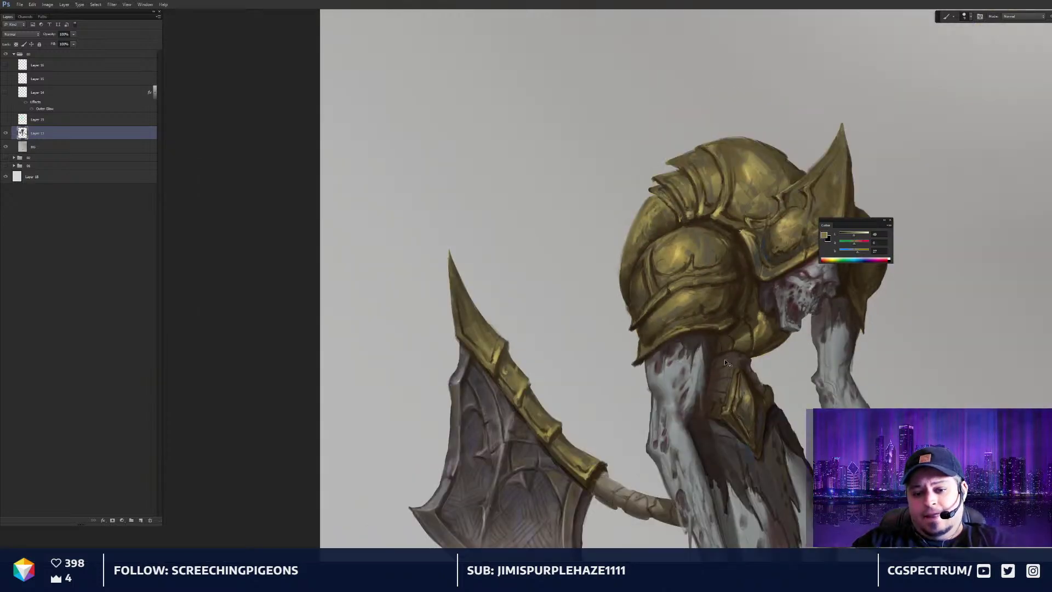
scroll(732, 327, up, 3)
alt+click(644, 277)
key(bracketright)
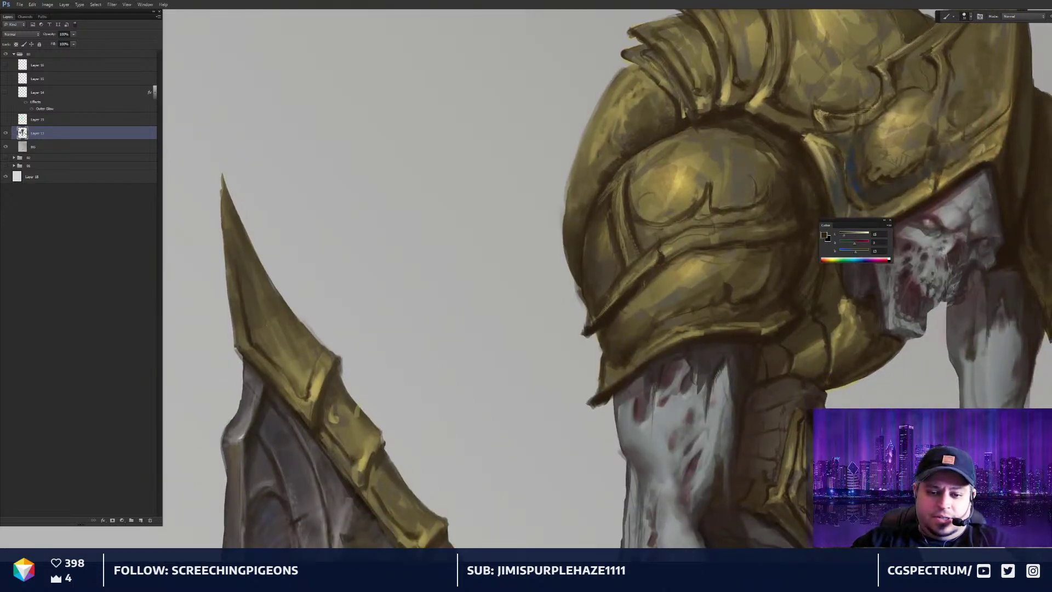
mouse_move(645, 285)
mouse_down()
mouse_move(646, 329)
mouse_move(631, 336)
mouse_up()
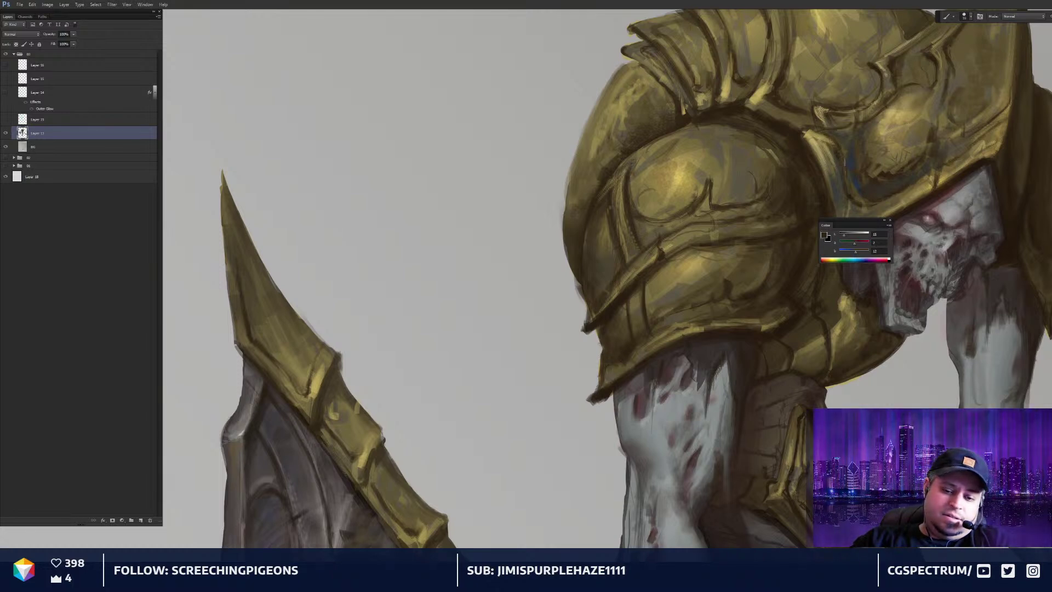
Shade and highlight the sides of the lower plate's dividing line with sampled brown and light gold
alt+click(628, 363)
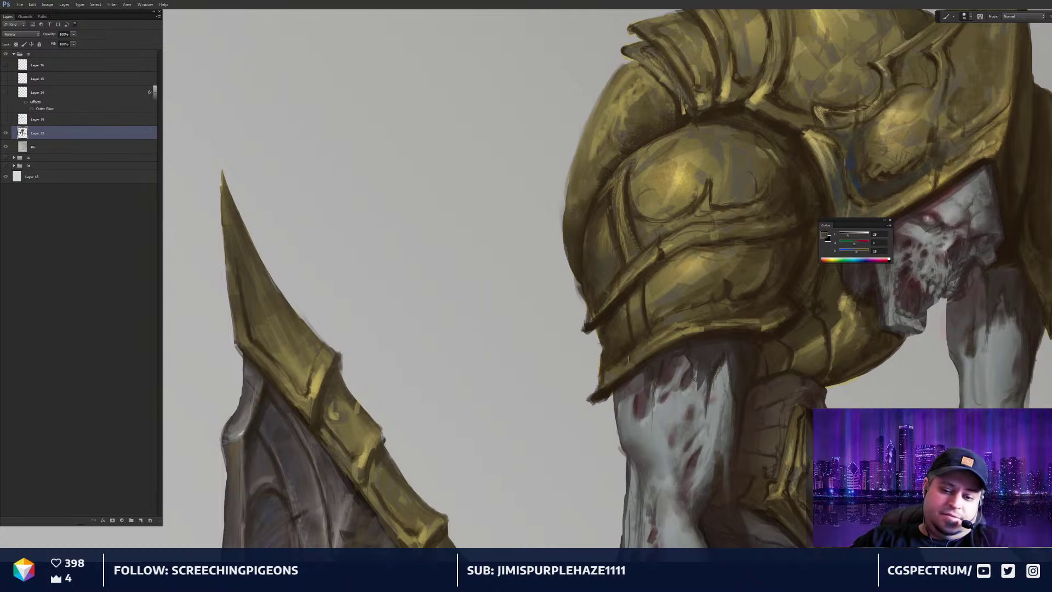
alt+click(632, 287)
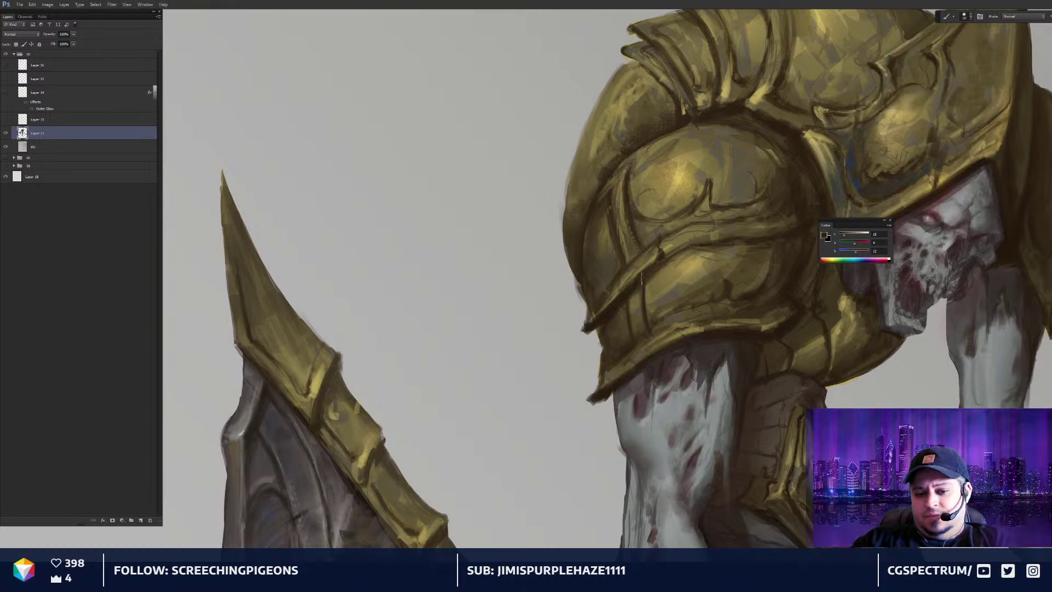
alt+click(644, 294)
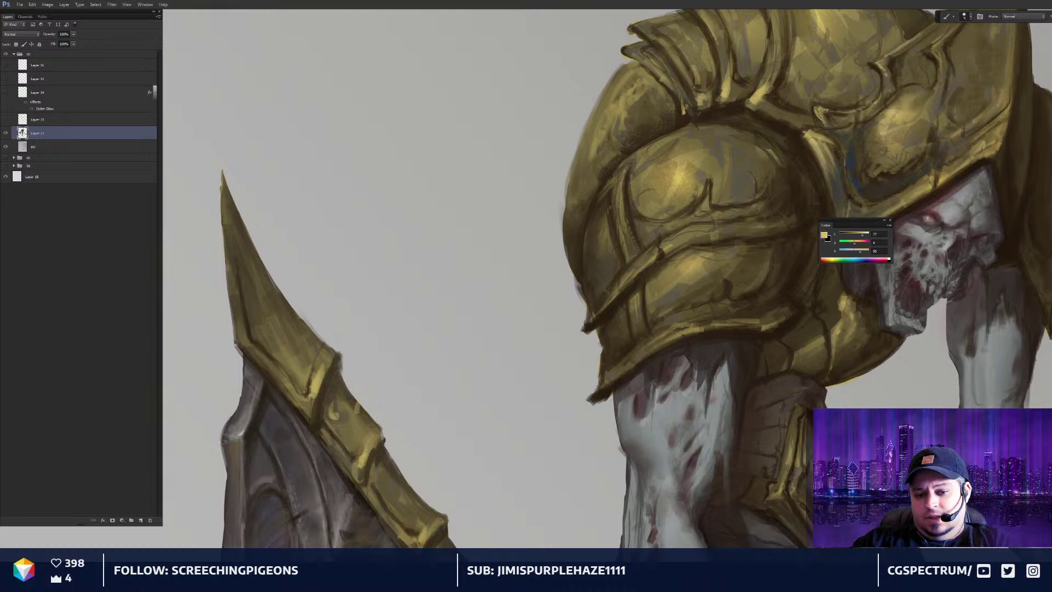
Sharpen the pointed corner of the raised band between the upper and lower shoulder plates with sampled gold tones
drag(659, 130, 665, 158)
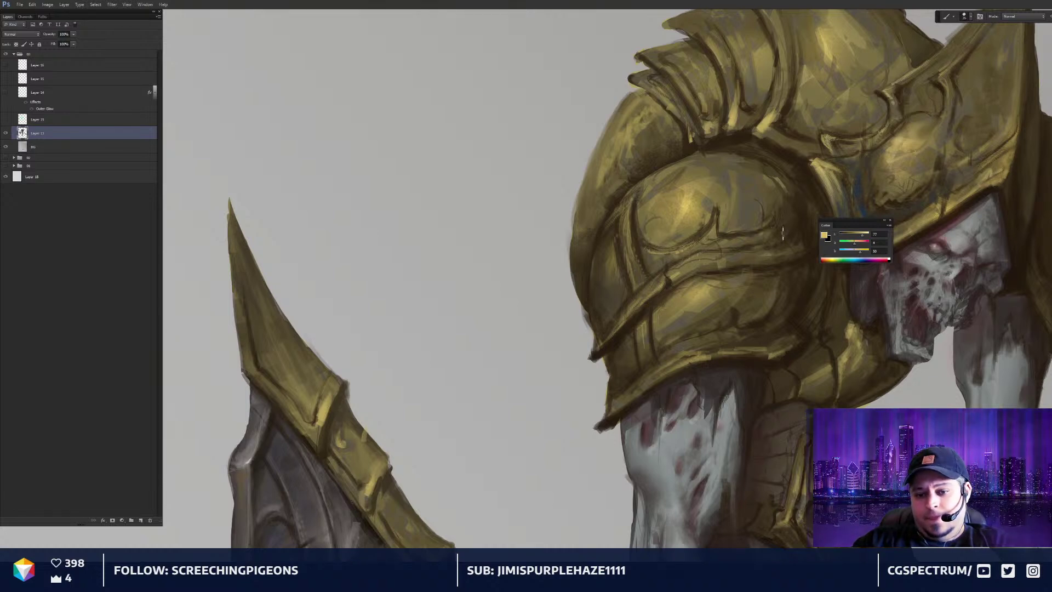
alt+click(701, 267)
mouse_move(700, 265)
mouse_down()
mouse_move(731, 263)
mouse_move(733, 173)
mouse_move(721, 312)
mouse_move(683, 357)
mouse_up()
key(ctrl+minus)
key(ctrl+plus)
key(bracketright)
key(h)
alt+click(698, 364)
key(bracketleft)
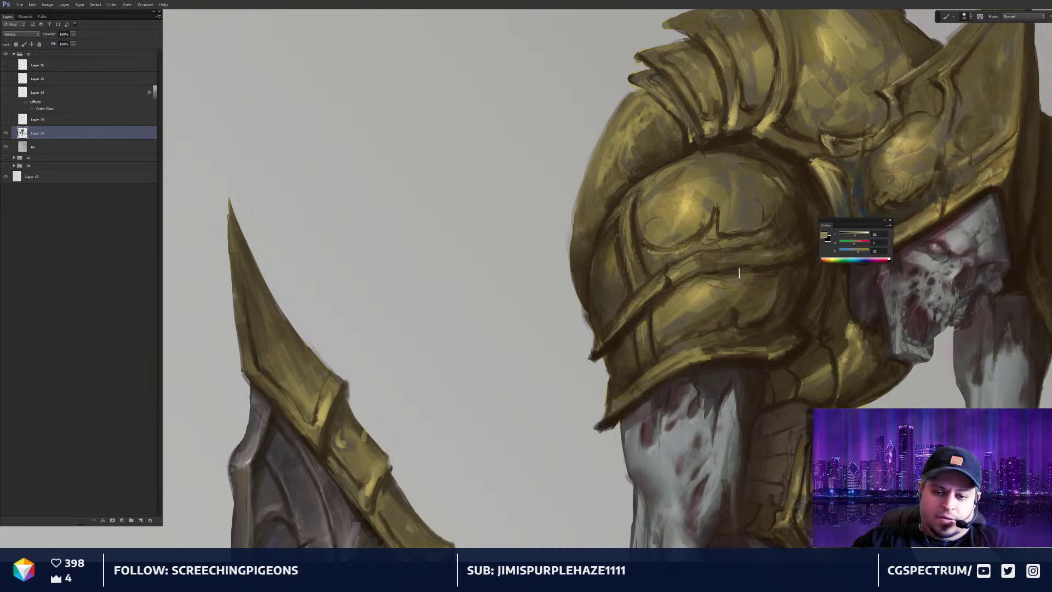
alt+click(703, 266)
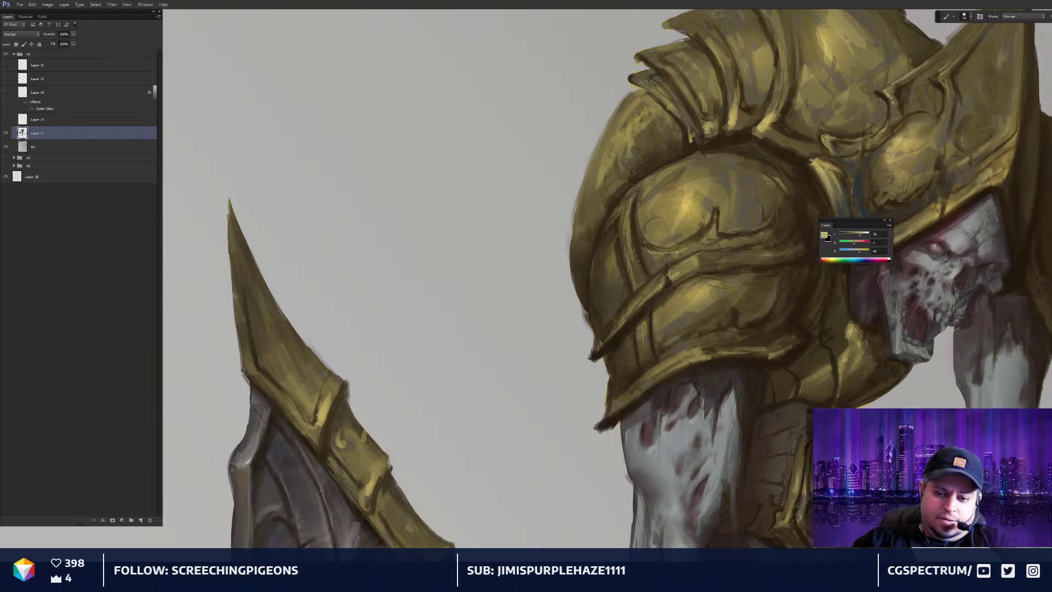
Refine the lower shoulder plate's bottom rim with sampled gold and brown tones, giving it a pointed corner
drag(673, 311, 660, 268)
key([)
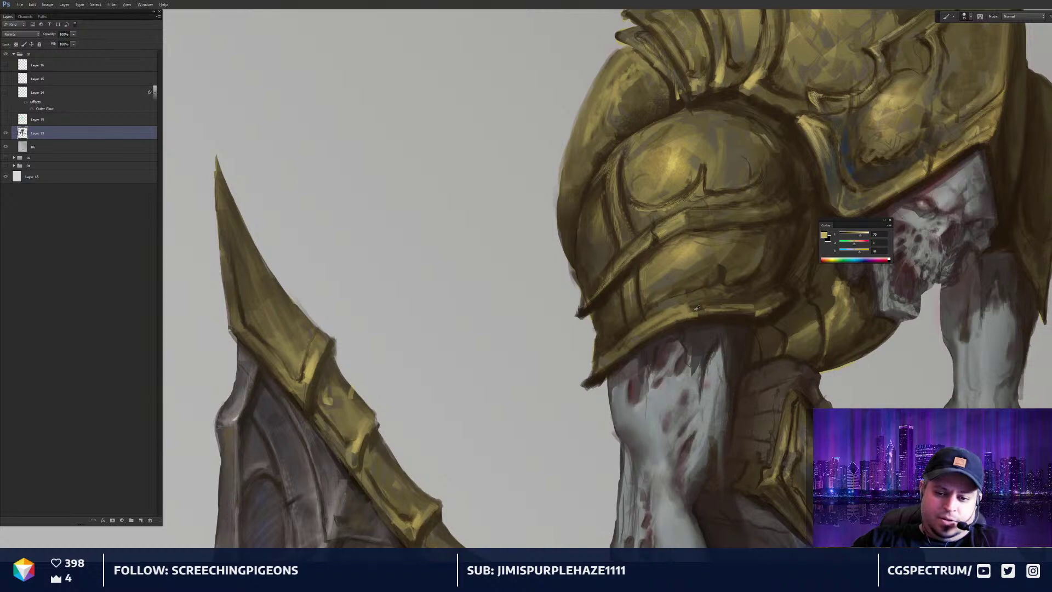
alt+click(696, 314)
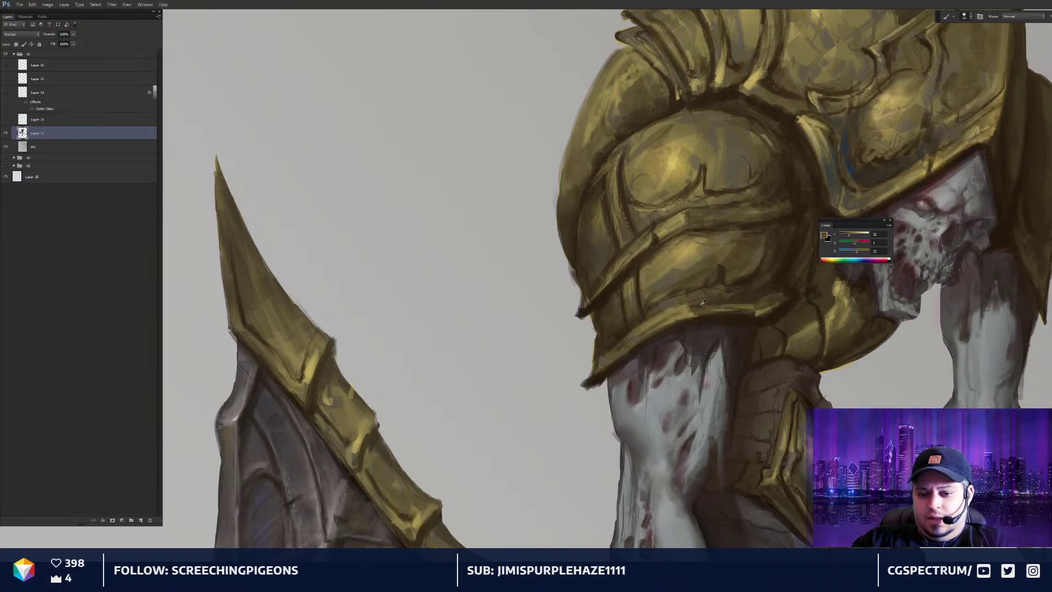
alt+click(704, 302)
key(ctrl+minus)
key(ctrl+minus)
key(ctrl+minus)
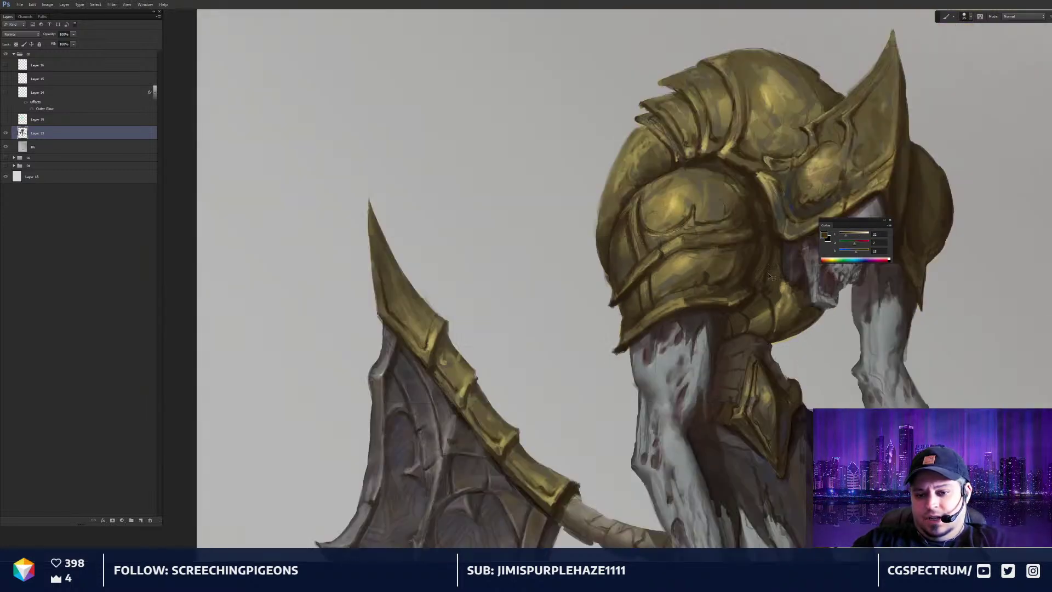
scroll(759, 181, up, 5)
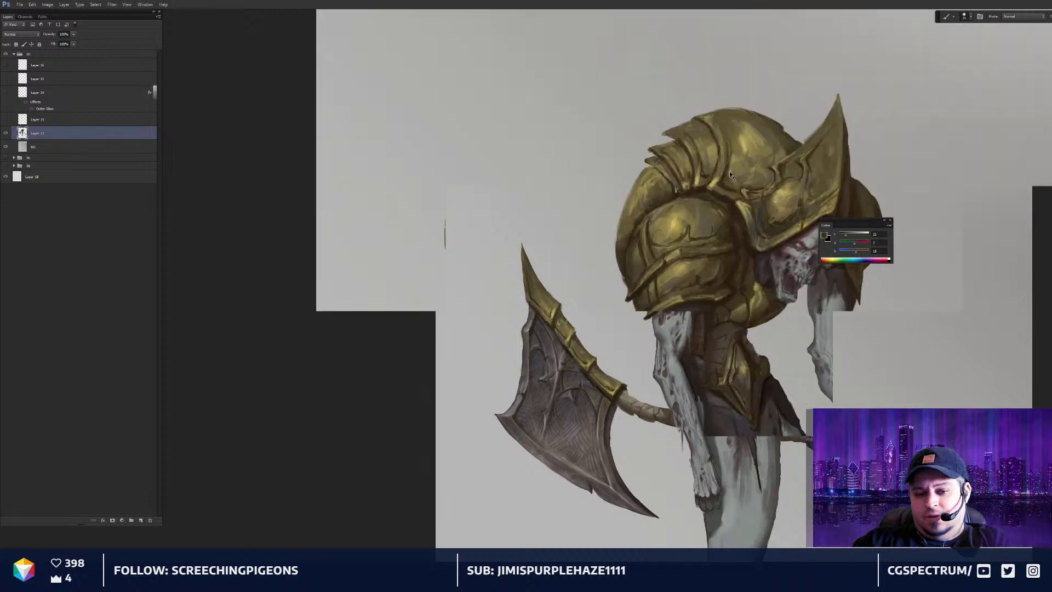
alt+click(690, 310)
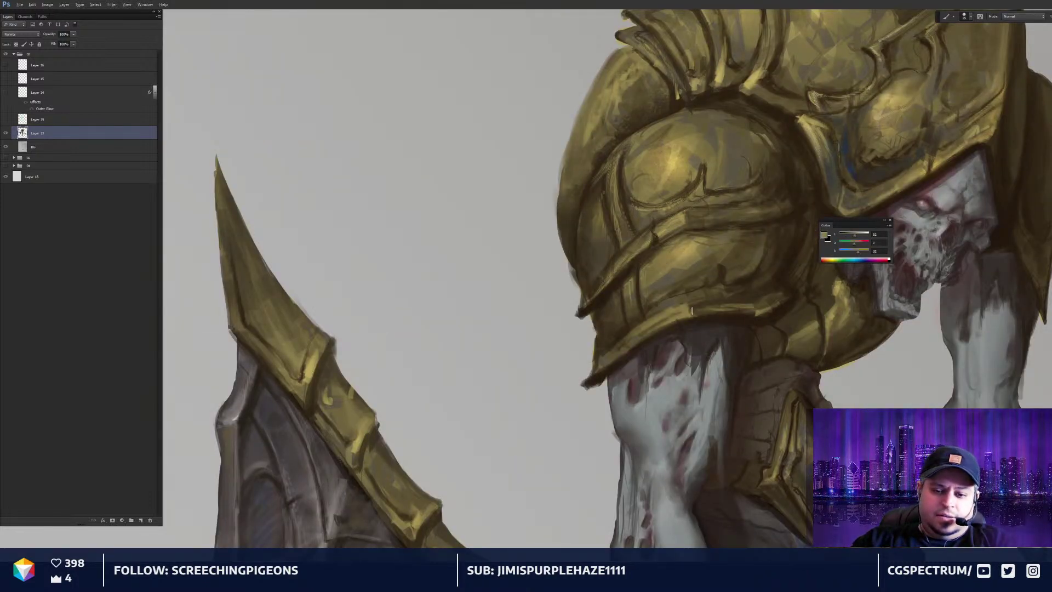
scroll(662, 163, up, 3)
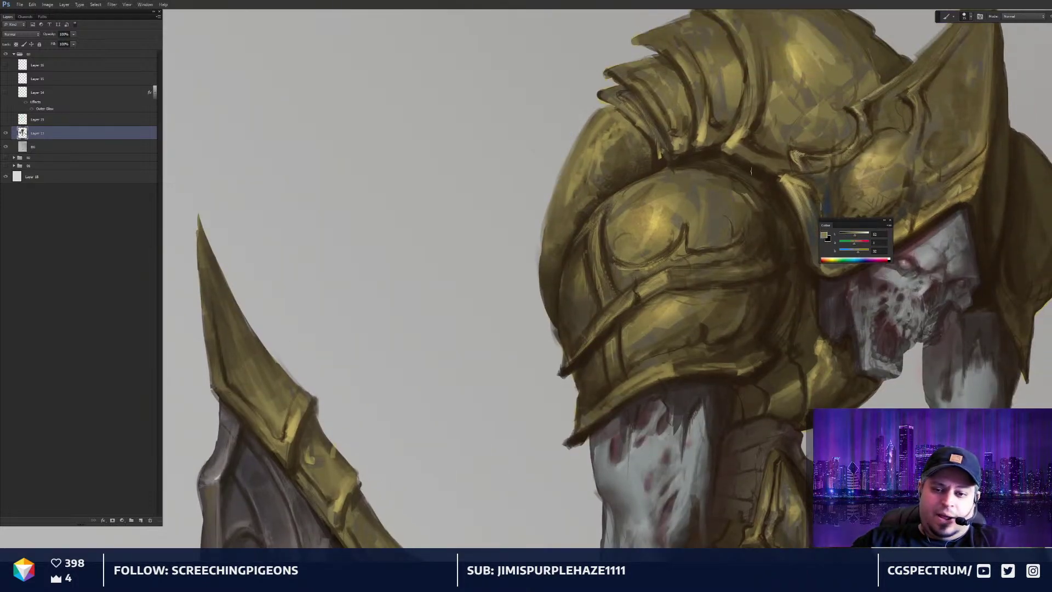
Examine the detailed shoulder armour against the whole figure at full and closer view
scroll(719, 281, down, 3)
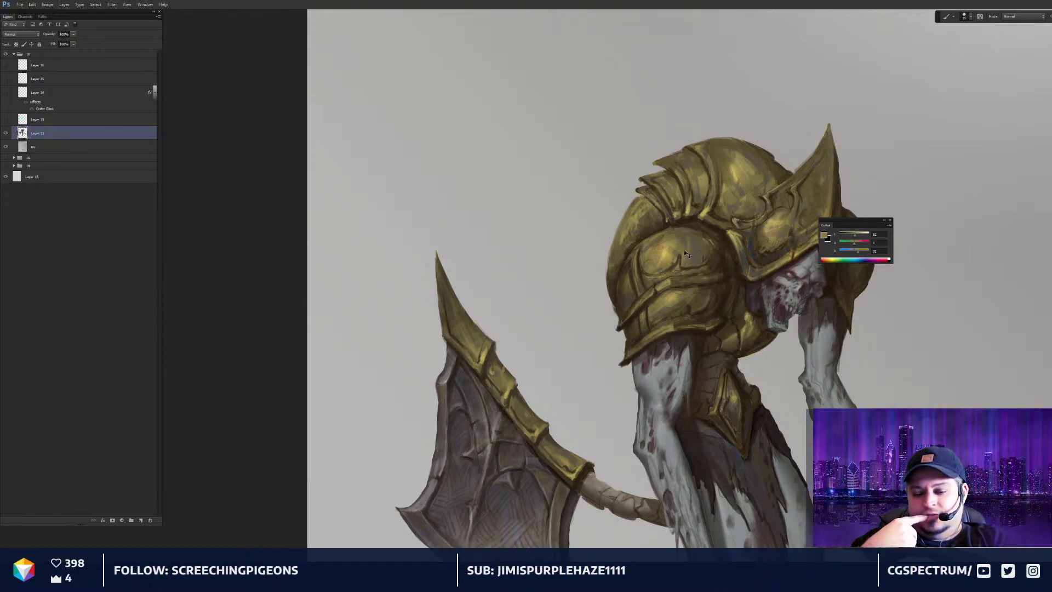
key(ctrl+0)
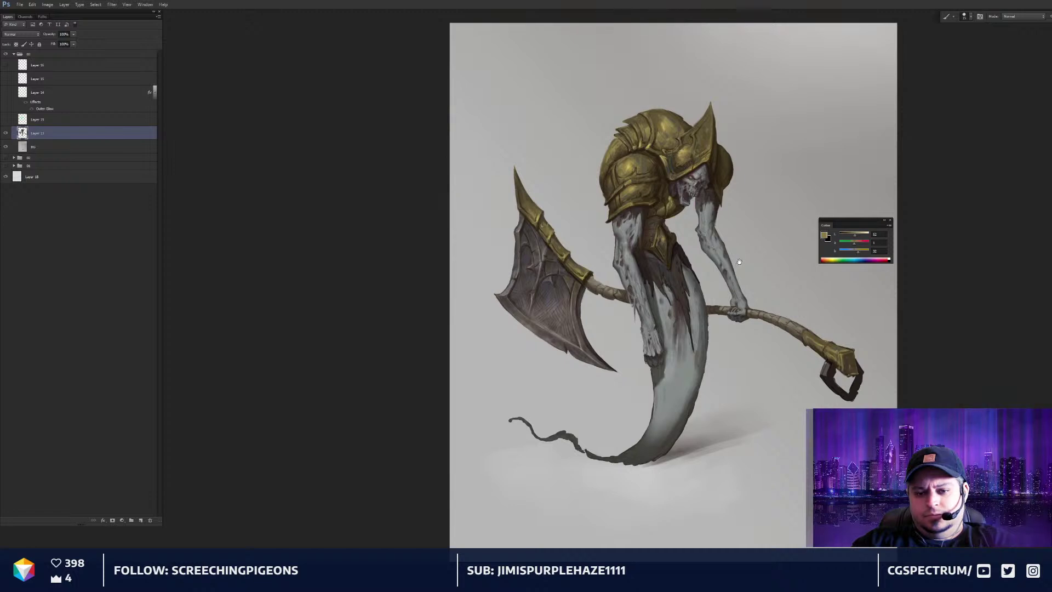
drag(739, 264, 736, 315)
key(ctrl+plus)
key(ctrl+plus)
key(ctrl+plus)
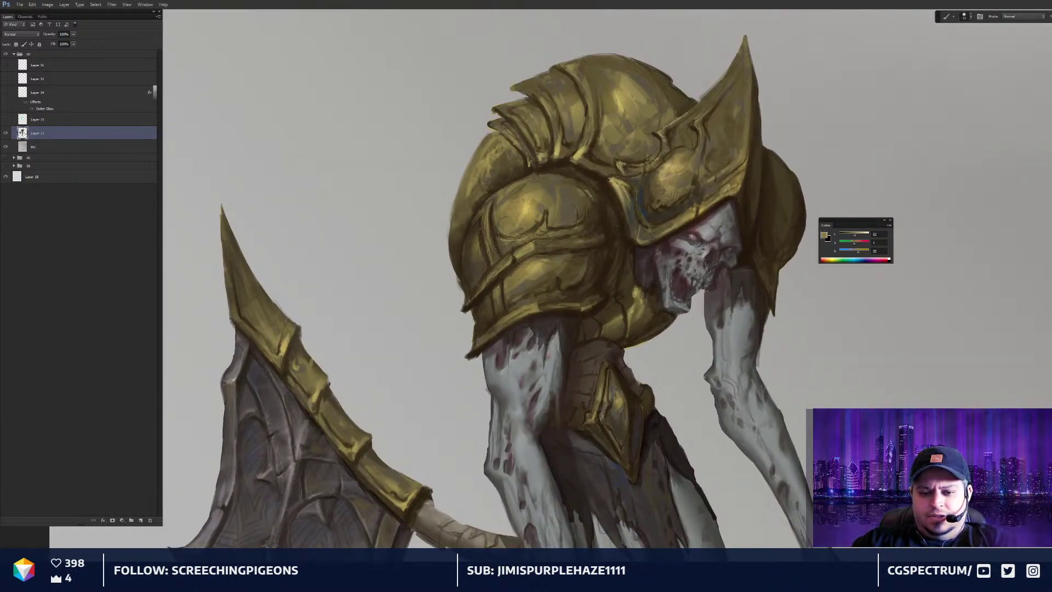
drag(729, 329, 724, 324)
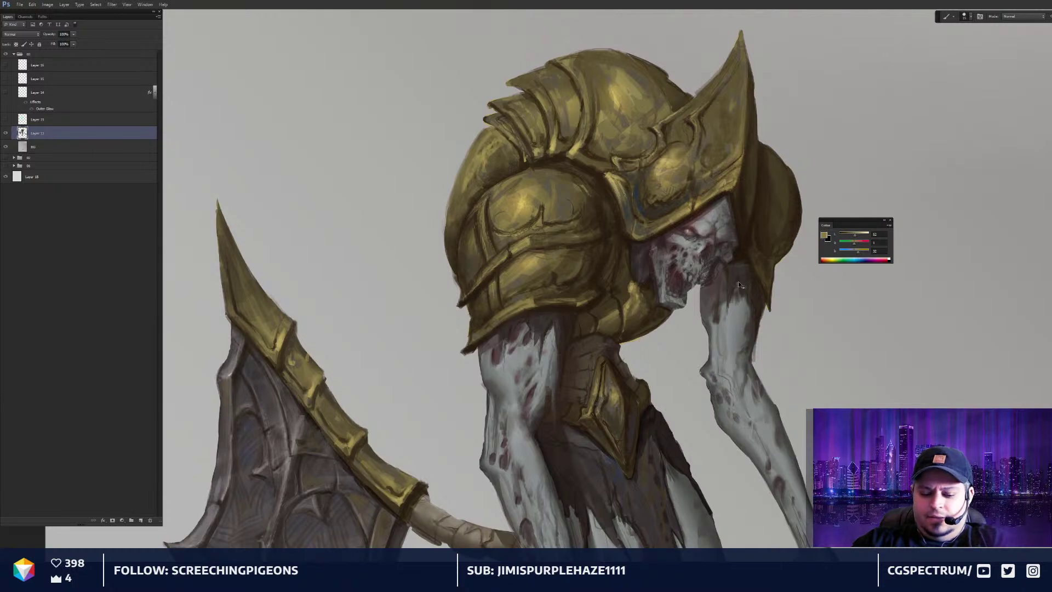
Create a new layer above the painted figure and move the floating colour panel clear of the armour
key(ctrl+shift+n)
key(Return)
scroll(690, 221, up, 2)
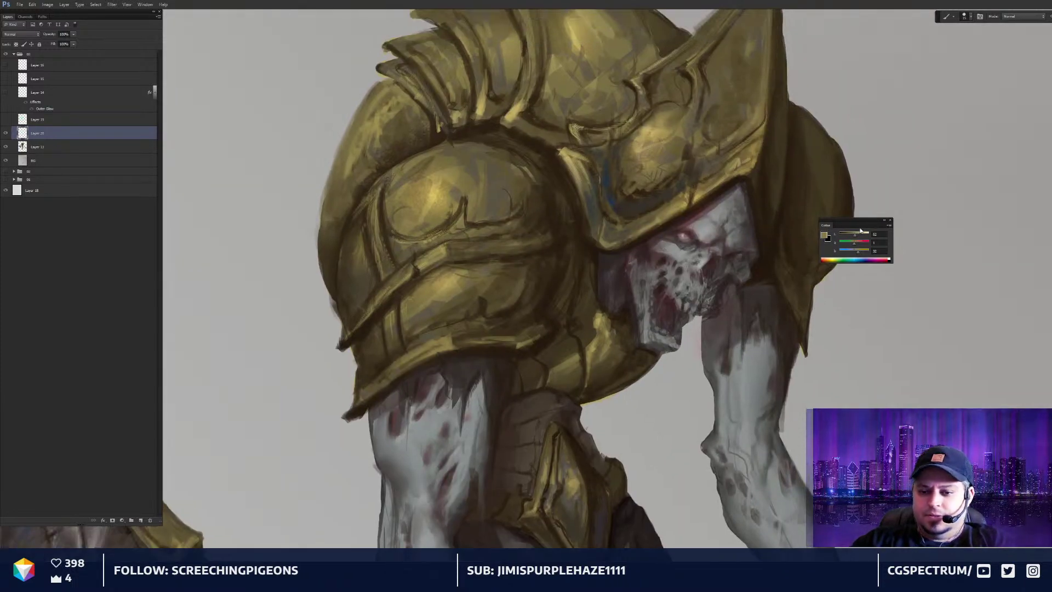
drag(860, 227, 907, 232)
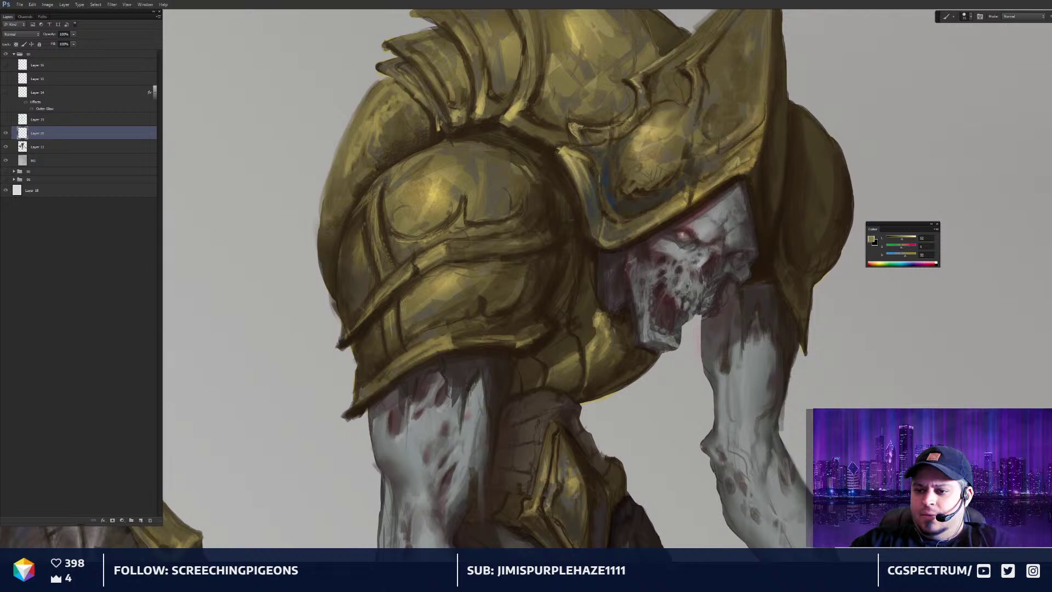
drag(970, 155, 968, 163)
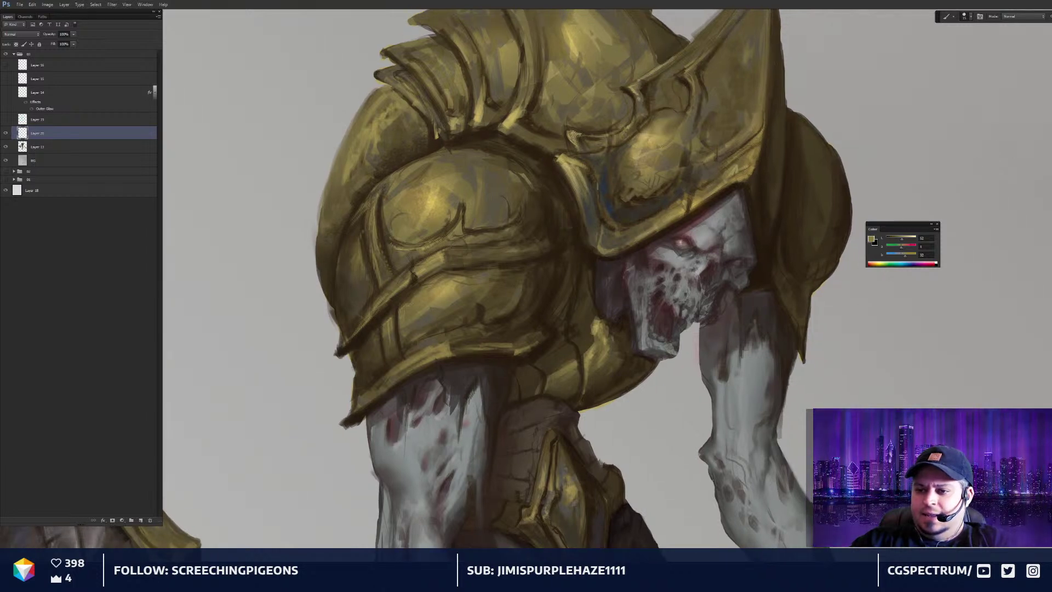
Set the foreground colour to a pale neutral grey for painting over the skull
key(d)
key(x)
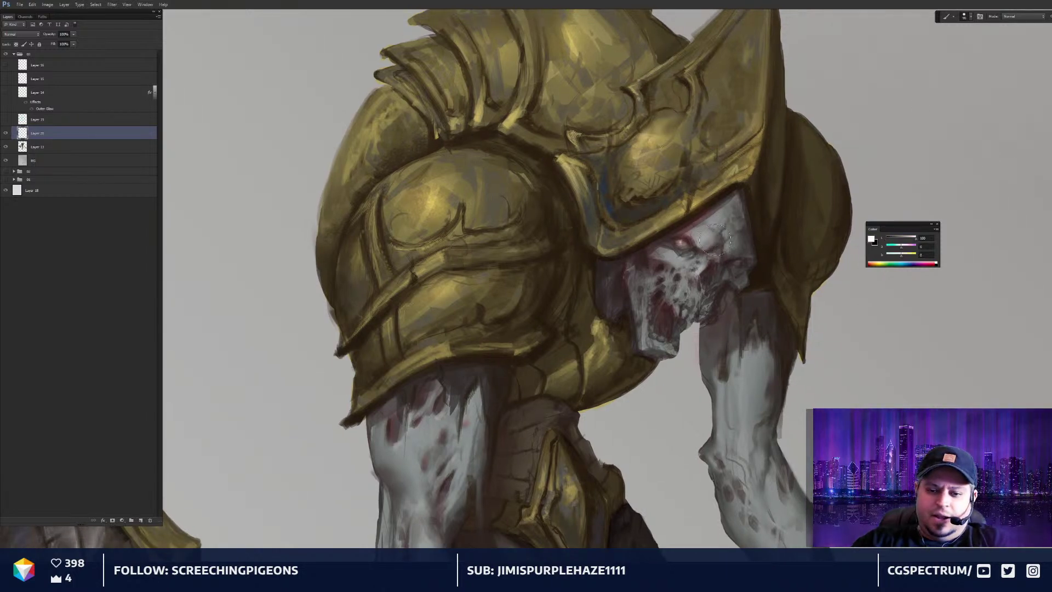
alt+click(713, 247)
drag(713, 248, 711, 248)
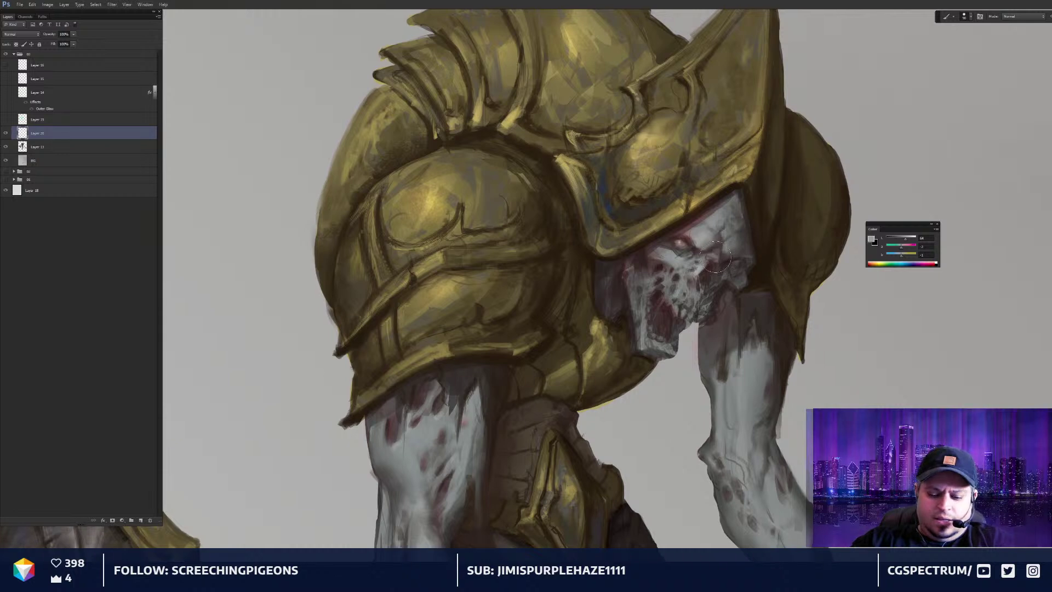
key(n)
click(722, 220)
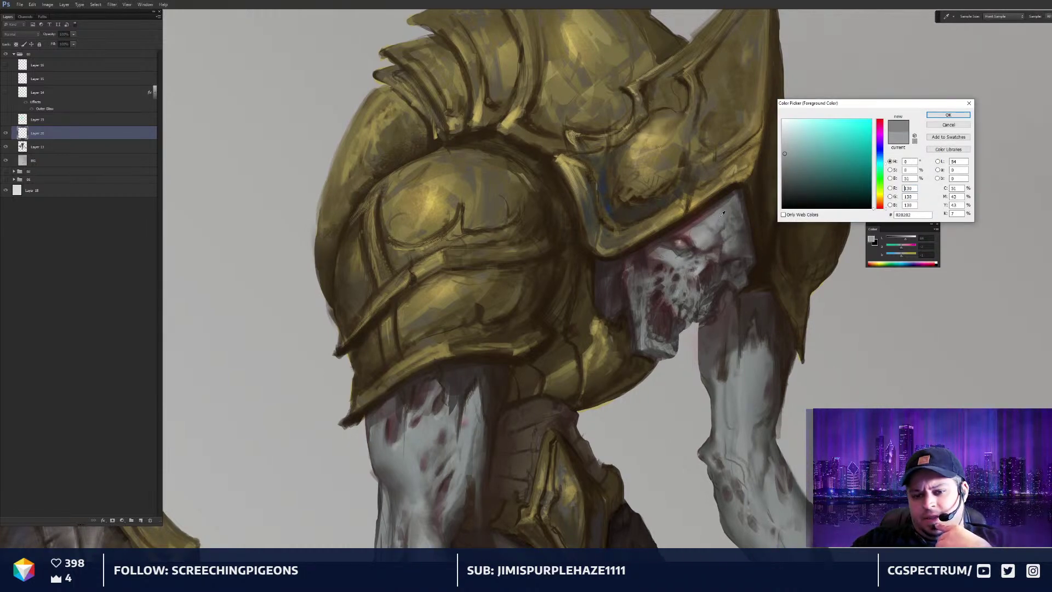
mouse_move(793, 157)
mouse_down()
mouse_move(791, 134)
mouse_move(780, 133)
mouse_up()
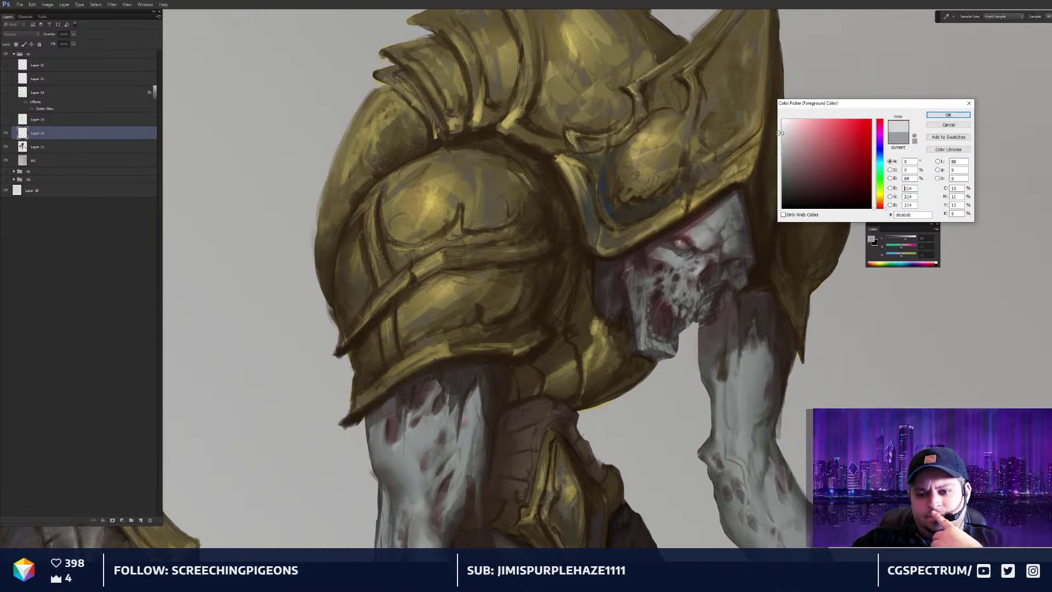
click(948, 115)
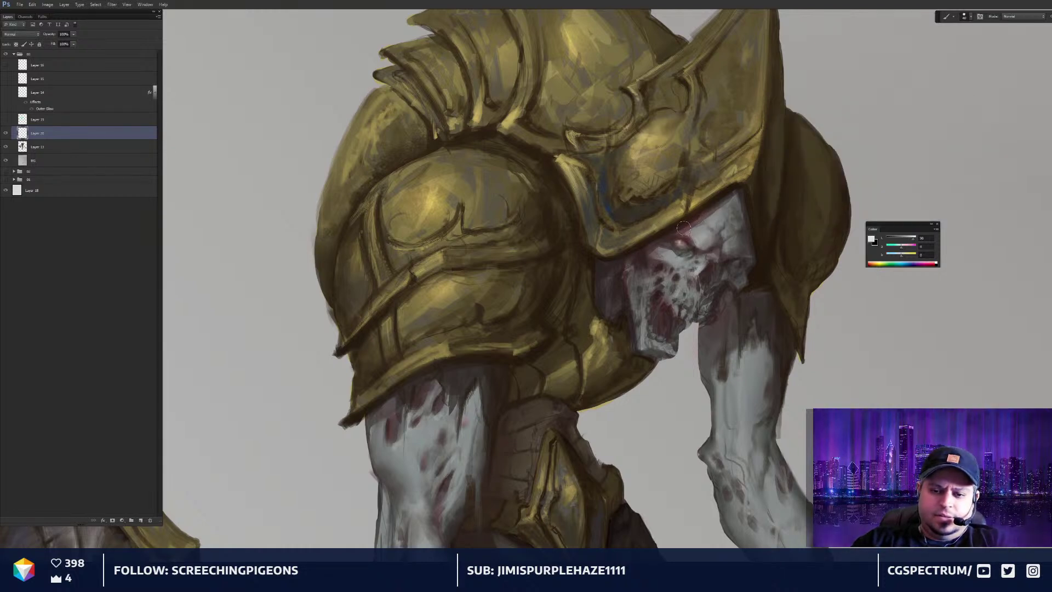
Paint thin pale hair strands with a smaller brush, hanging from the helmet's lower rim over the face and the dark neck area
key(bracketleft)
key(bracketleft)
key(bracketleft)
mouse_move(663, 237)
mouse_down()
mouse_move(653, 337)
mouse_move(650, 254)
mouse_up()
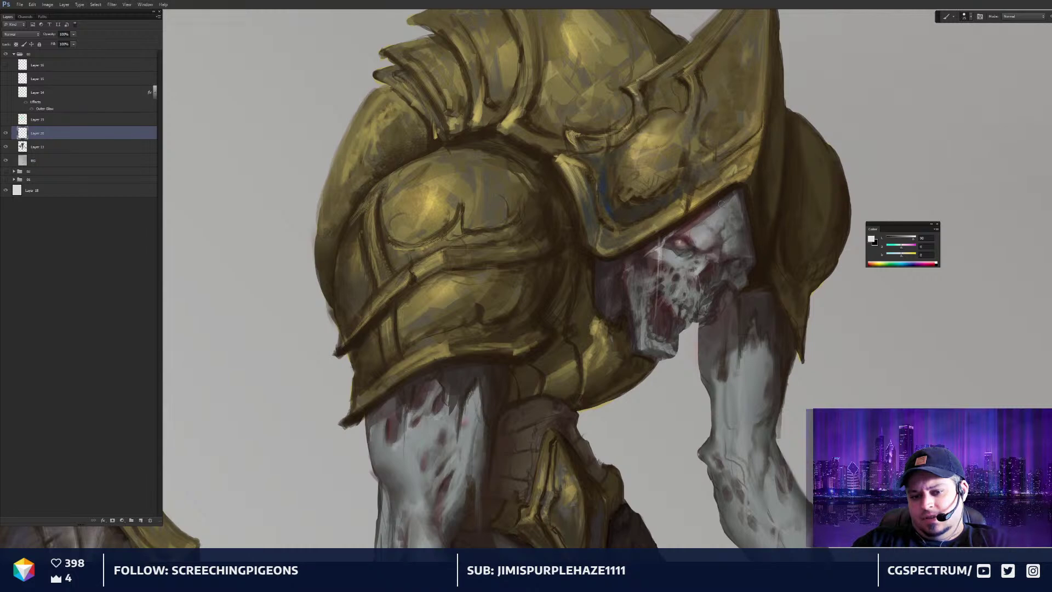
mouse_move(708, 216)
mouse_down()
mouse_move(703, 245)
mouse_move(692, 225)
mouse_move(663, 253)
mouse_move(661, 287)
mouse_up()
mouse_move(680, 231)
mouse_down()
mouse_move(673, 285)
mouse_move(643, 256)
mouse_move(622, 290)
mouse_move(631, 253)
mouse_move(640, 250)
mouse_move(626, 391)
mouse_up()
mouse_move(652, 243)
mouse_down()
mouse_move(640, 267)
mouse_move(644, 307)
mouse_up()
mouse_move(646, 261)
mouse_down()
mouse_move(674, 224)
mouse_move(647, 286)
mouse_move(631, 382)
mouse_move(615, 278)
mouse_move(605, 328)
mouse_up()
drag(608, 266, 597, 323)
Paint thin pale hair strands falling from the helmet along the far side of the skull onto the distant upper arm
mouse_move(760, 265)
mouse_down()
mouse_move(745, 346)
mouse_move(745, 301)
mouse_move(740, 348)
mouse_up()
drag(732, 290, 731, 309)
drag(744, 199, 747, 255)
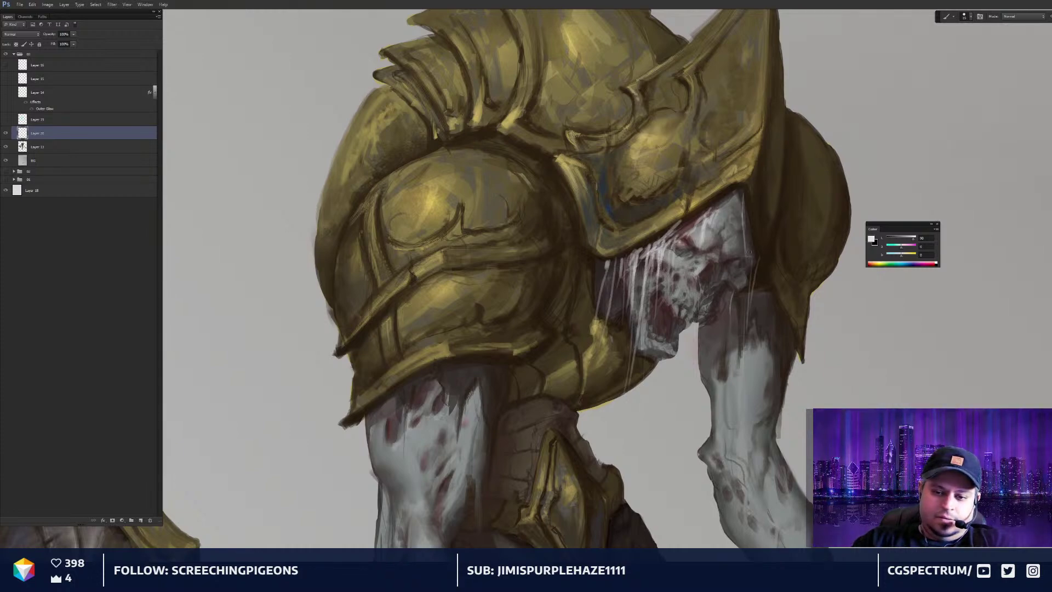
drag(746, 218, 755, 292)
drag(750, 242, 762, 310)
drag(747, 265, 742, 331)
drag(746, 289, 741, 365)
Thicken the hair beside the jaw and extend a long tapering lock well below the chin
key(ctrl+minus)
key(ctrl+minus)
key(ctrl+minus)
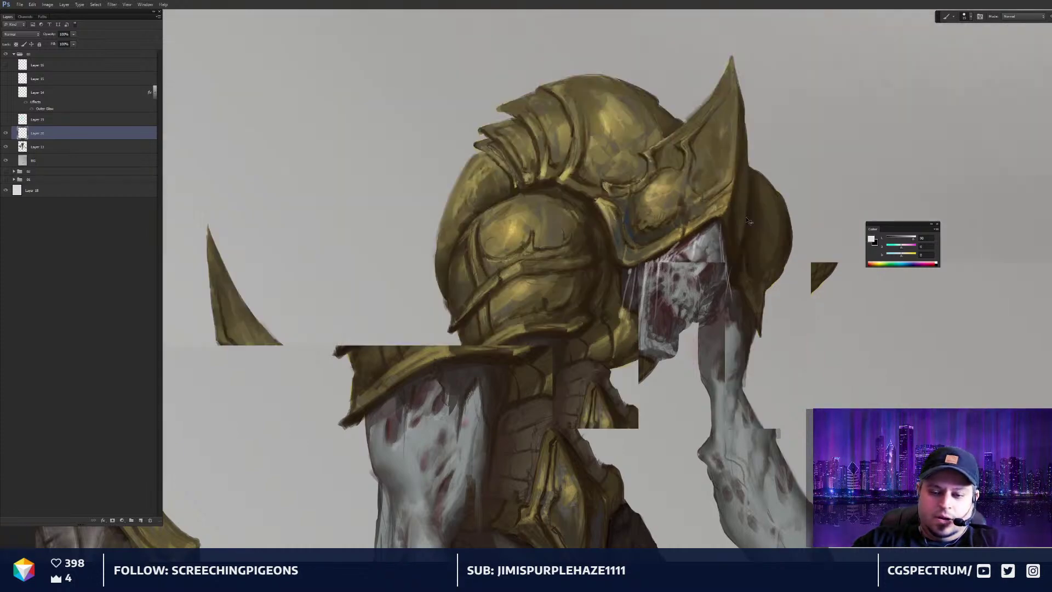
key(ctrl+plus)
key(ctrl+plus)
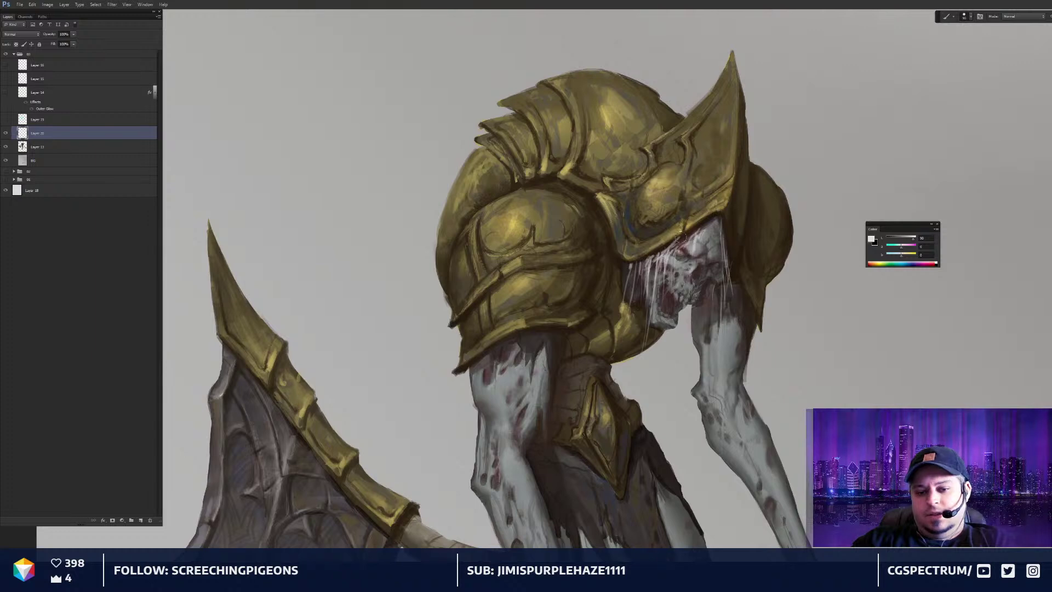
mouse_move(681, 237)
mouse_down()
mouse_move(653, 279)
mouse_move(646, 320)
mouse_up()
drag(657, 257, 647, 348)
drag(647, 285, 641, 351)
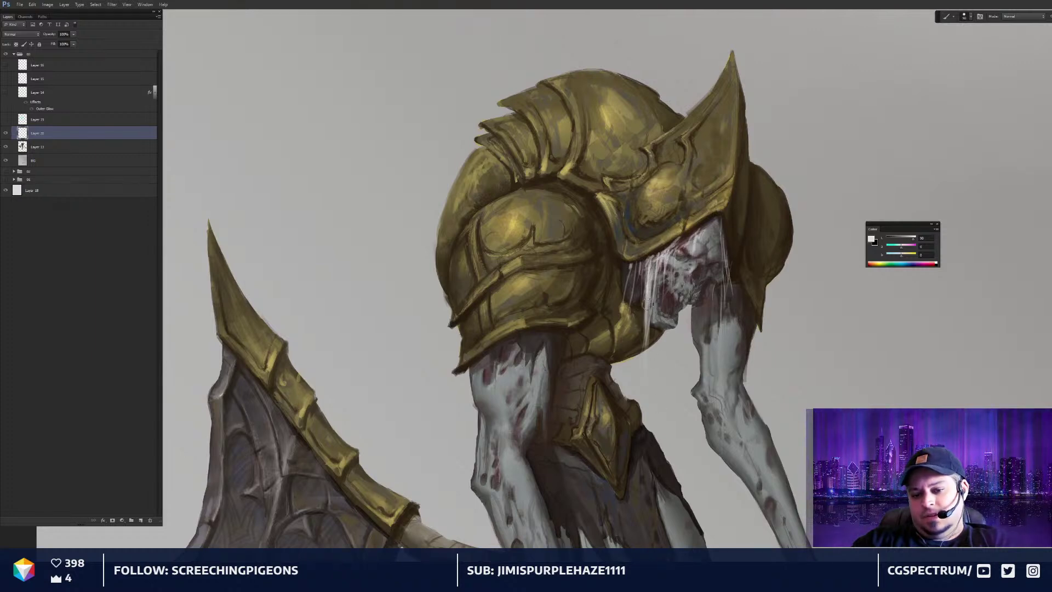
drag(648, 303, 655, 403)
drag(636, 264, 638, 281)
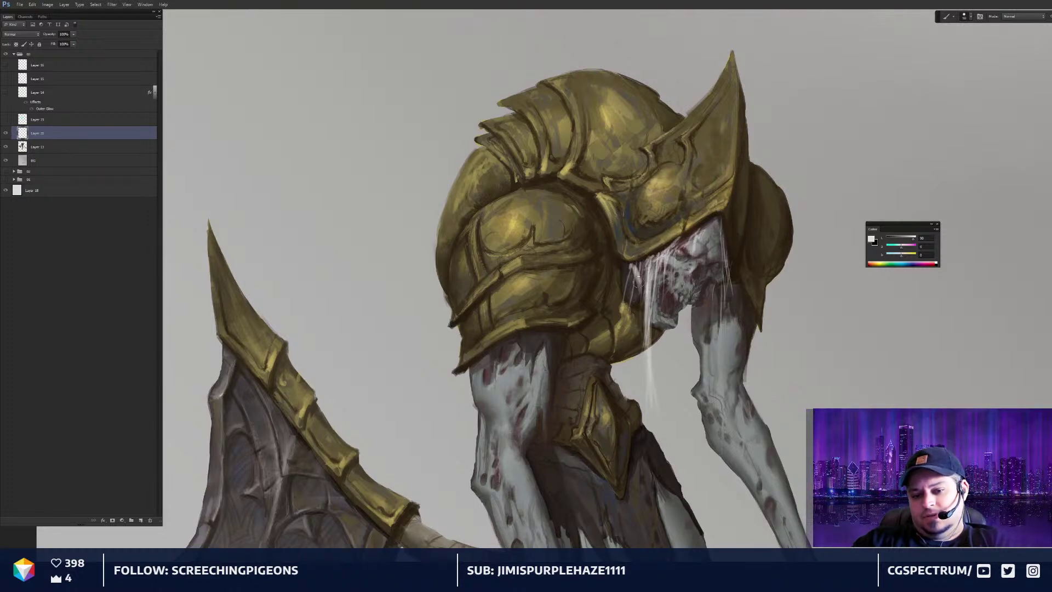
Fill in the hair beneath the helmet rim near the cheek with short, finer strands
key(ctrl+0)
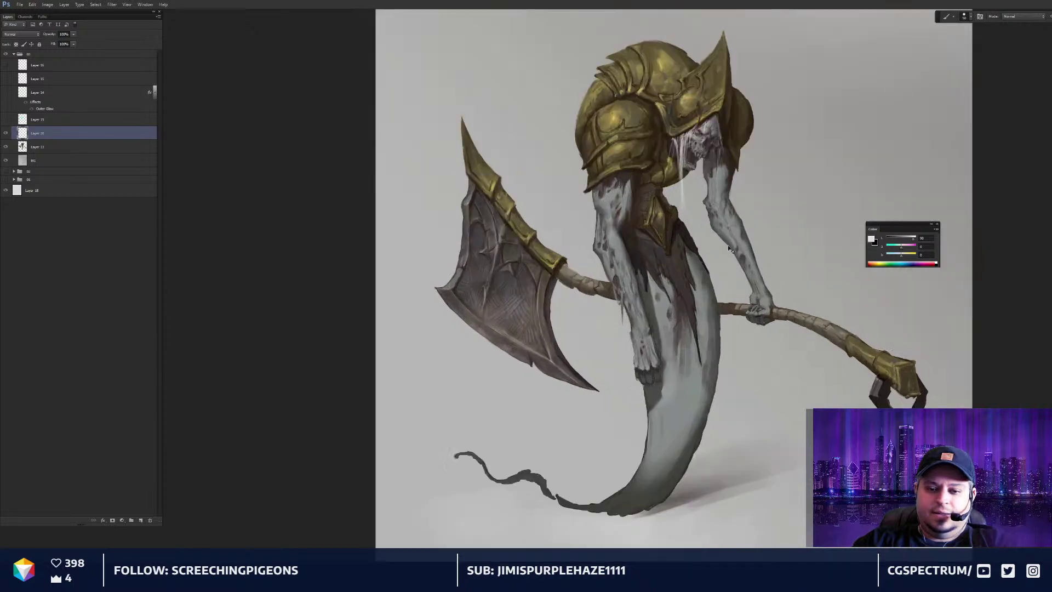
key(ctrl+plus)
drag(731, 249, 704, 473)
key(ctrl+plus)
key(bracketleft)
drag(652, 279, 657, 299)
drag(666, 259, 663, 277)
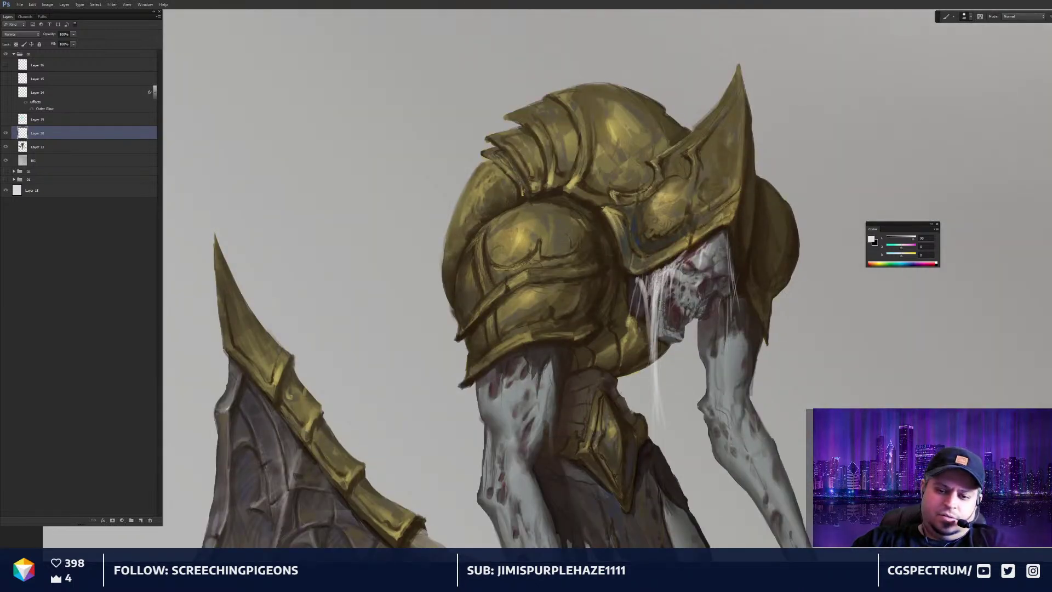
Lengthen the hair strands on the skull's far side so they drape over the distant arm and armour edge
key(e)
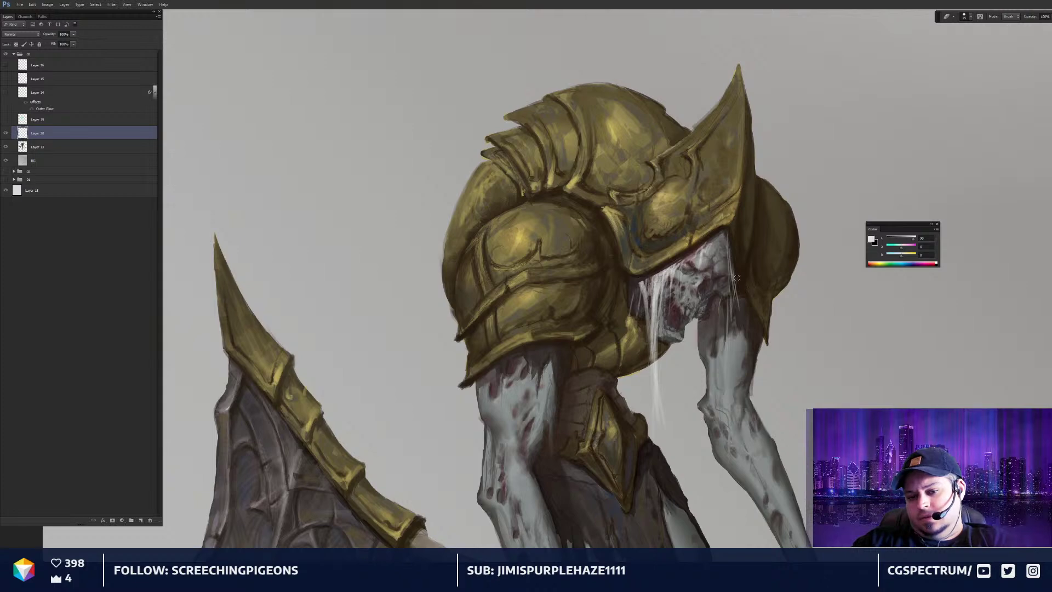
key(b)
drag(729, 263, 754, 378)
drag(736, 288, 763, 326)
Add fine strands beneath the helmet's lower corner and in front of the jaw to fill out the hair
key(ctrl+minus)
key(ctrl+minus)
key(ctrl+minus)
key(ctrl+minus)
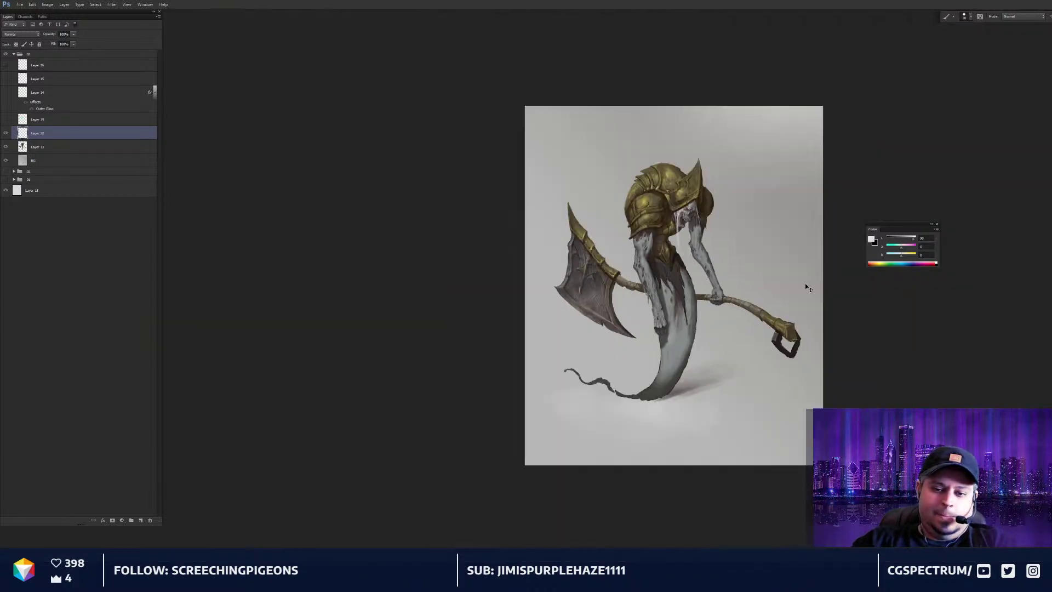
scroll(795, 277, up, 5)
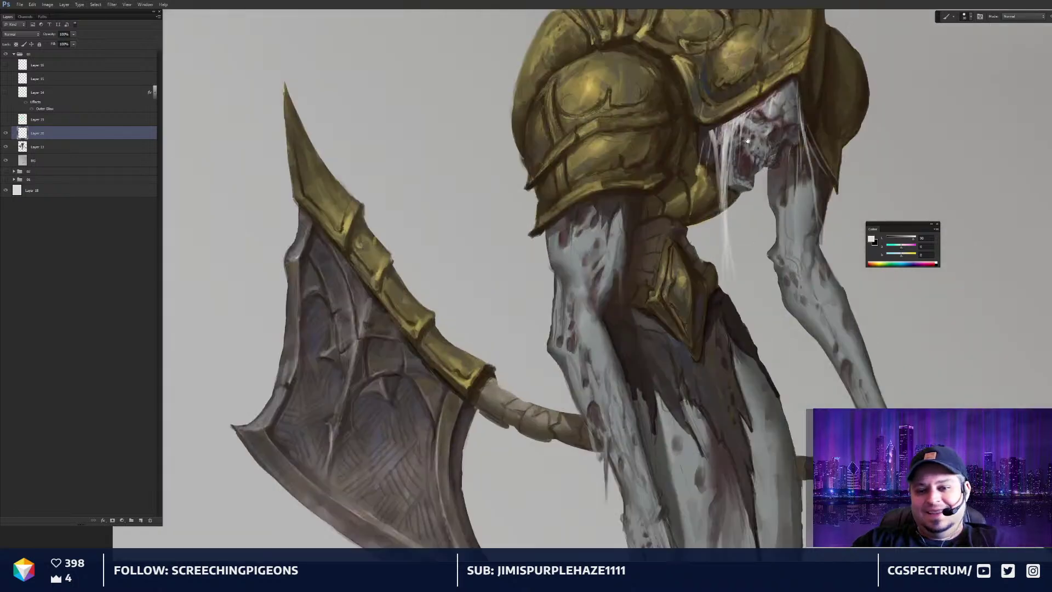
drag(748, 141, 744, 200)
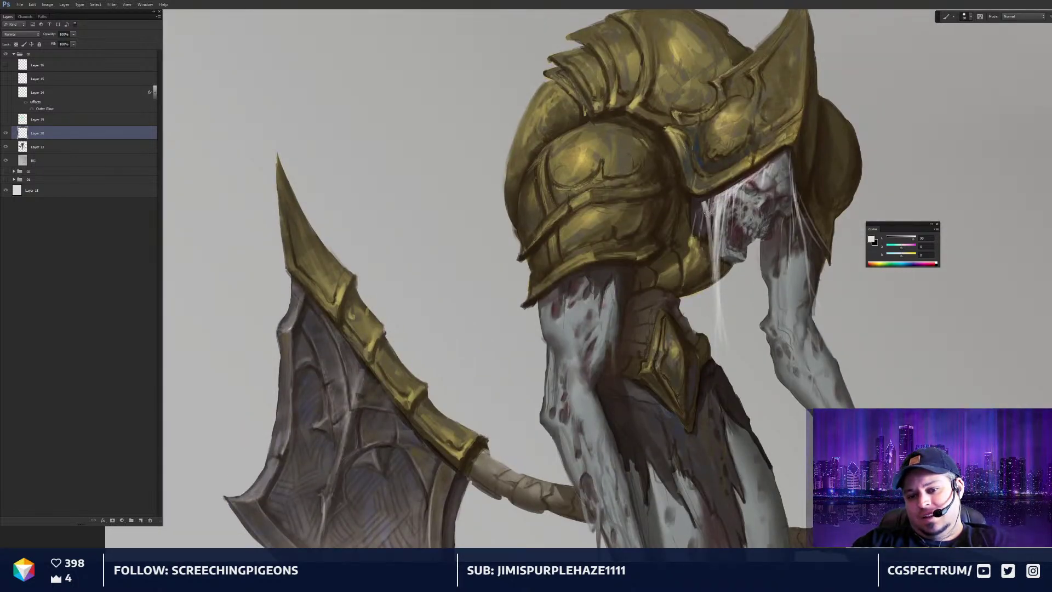
drag(706, 215, 708, 239)
drag(702, 196, 706, 274)
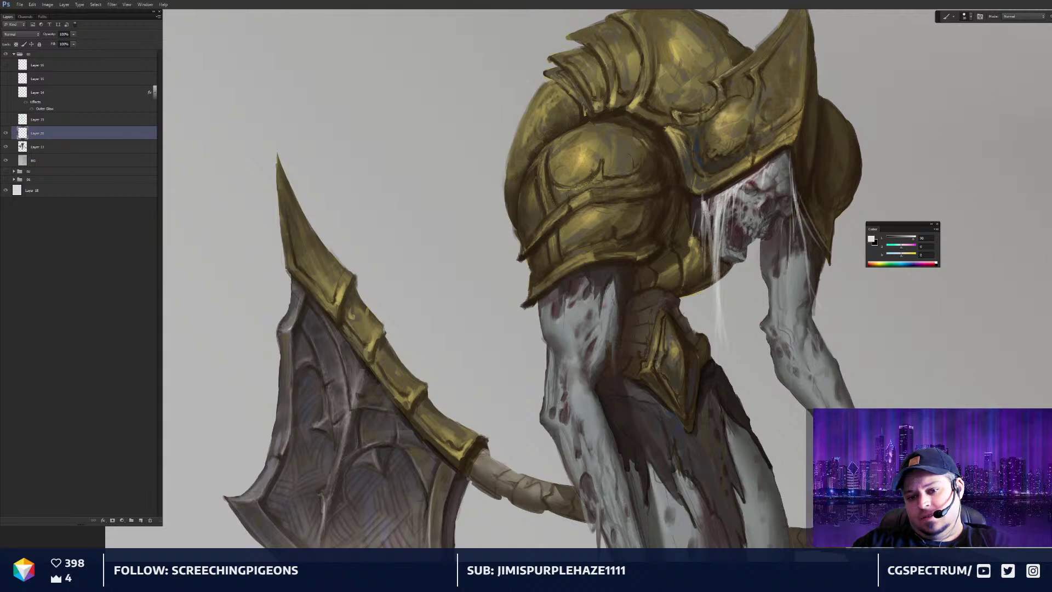
key([)
drag(738, 194, 731, 256)
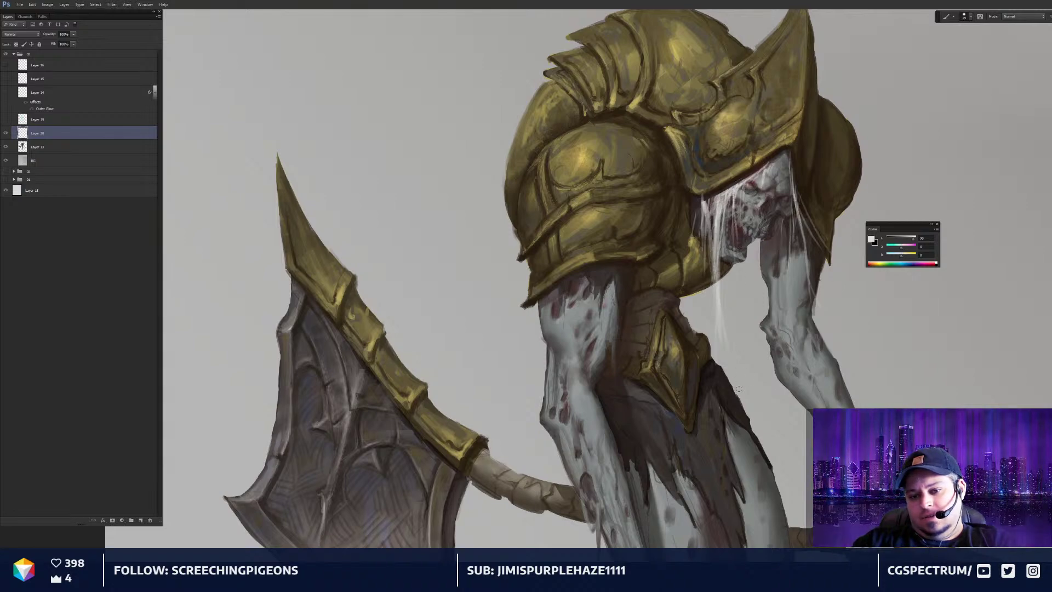
Check the hair against the whole figure and brush a few more thin strands over the cheek and jaw
scroll(788, 241, down, 2)
scroll(789, 219, up, 4)
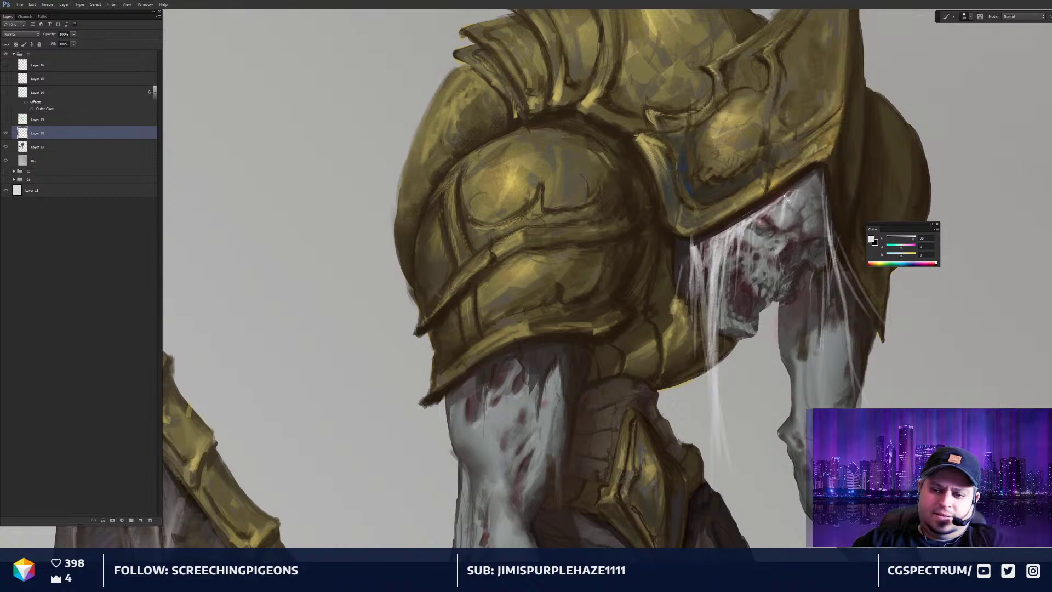
scroll(779, 233, down, 4)
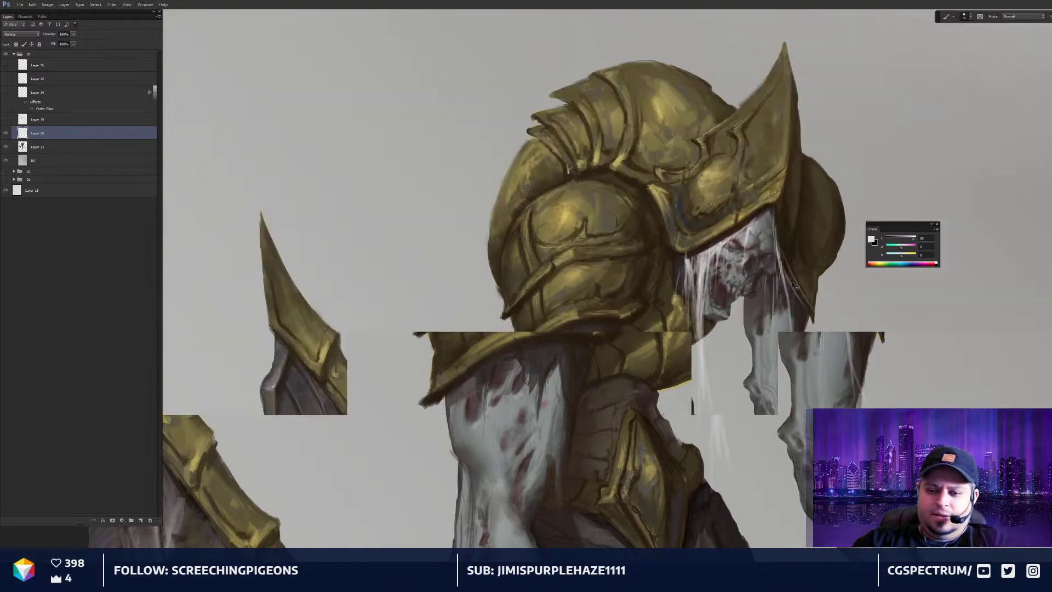
scroll(775, 171, down, 3)
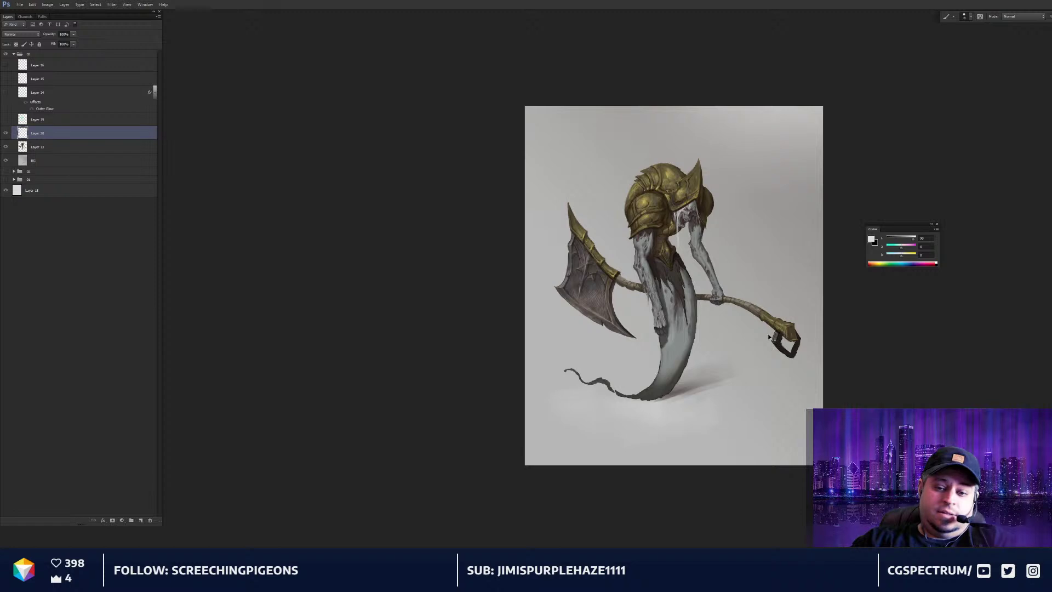
scroll(770, 338, up, 6)
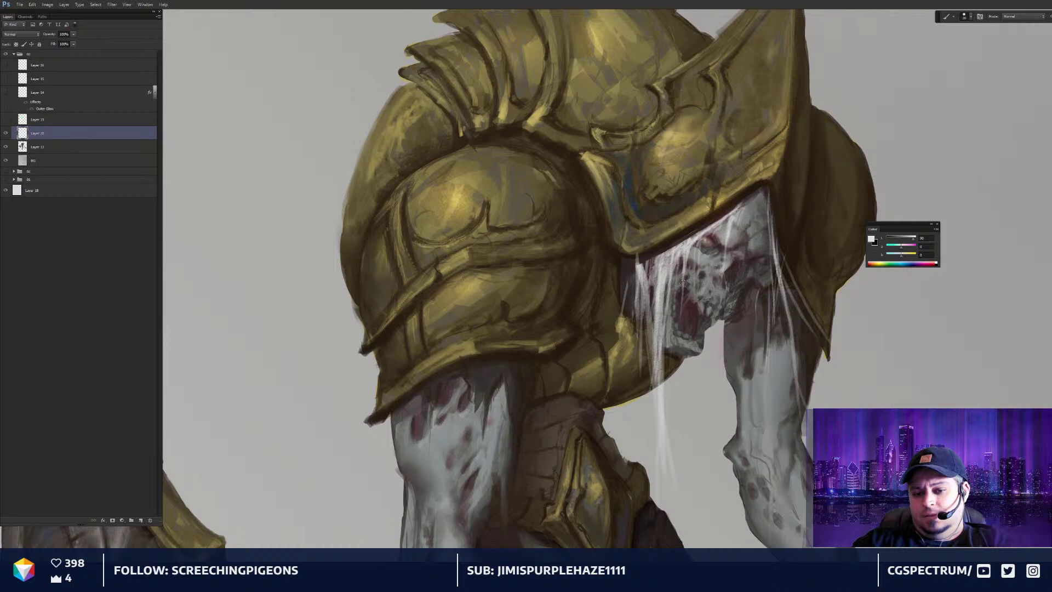
drag(686, 265, 681, 309)
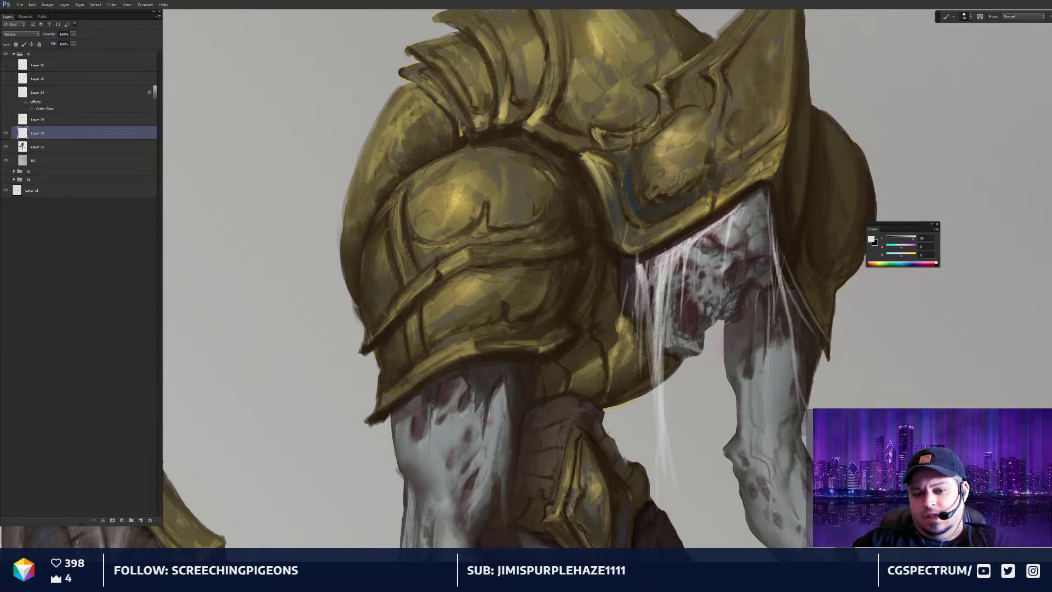
drag(664, 256, 651, 369)
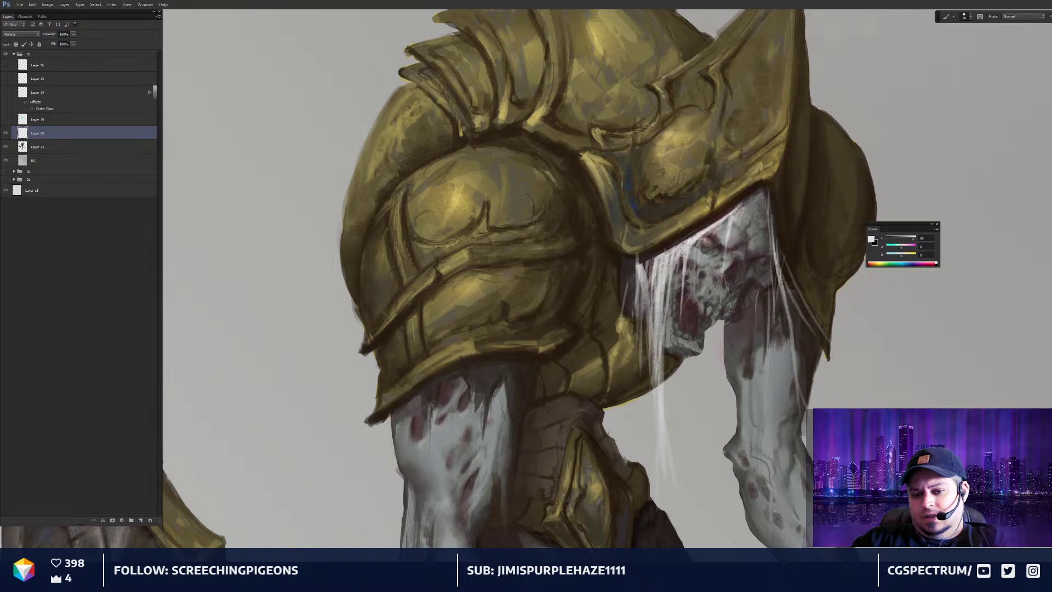
key(e)
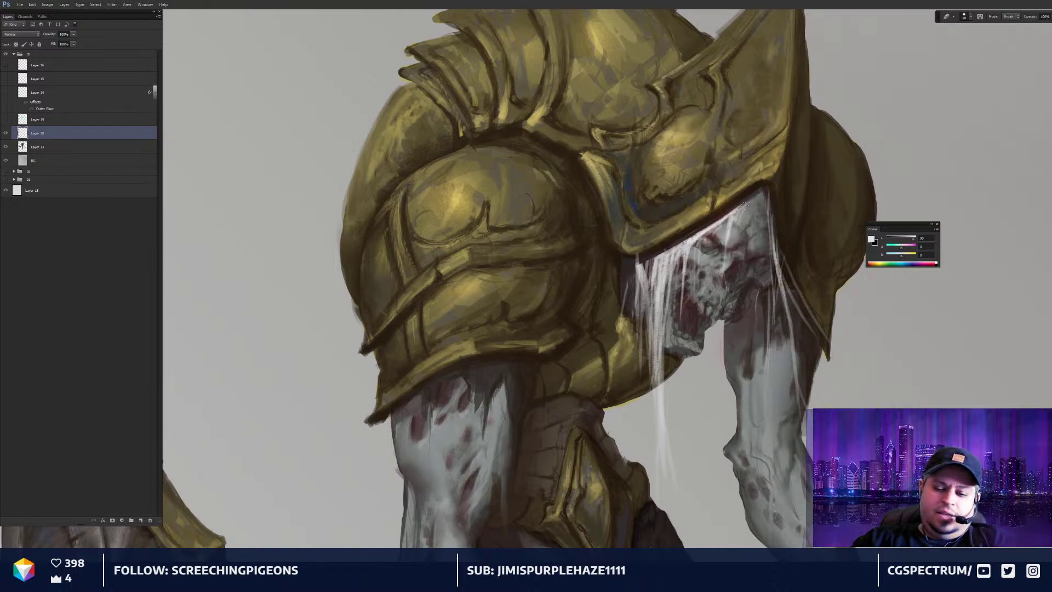
key(b)
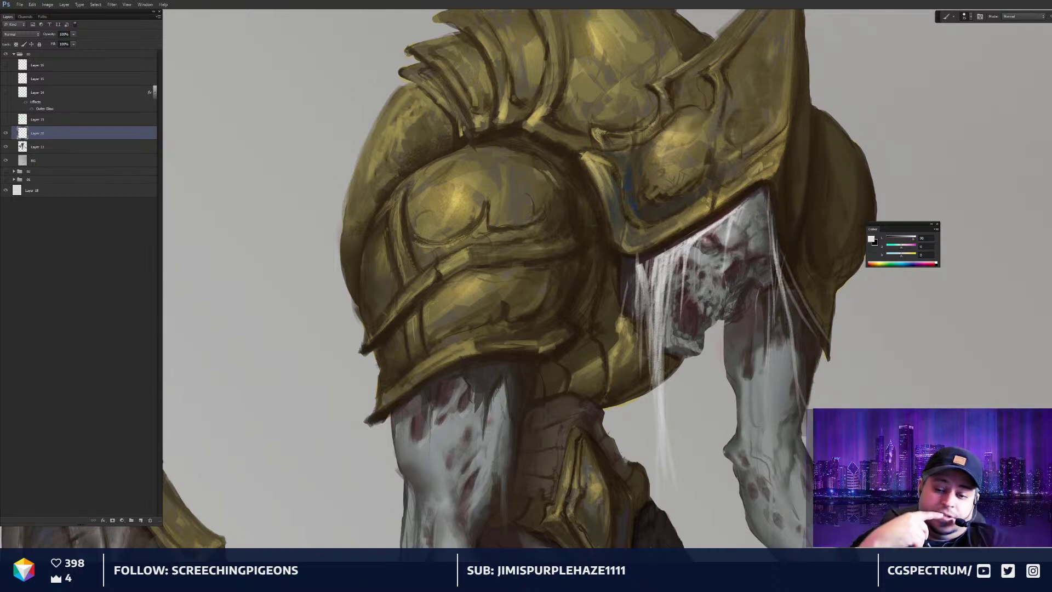
Soften the hair strands under the helmet's corner, at the rim and on the skull's far side with a much larger eraser
scroll(764, 152, down, 5)
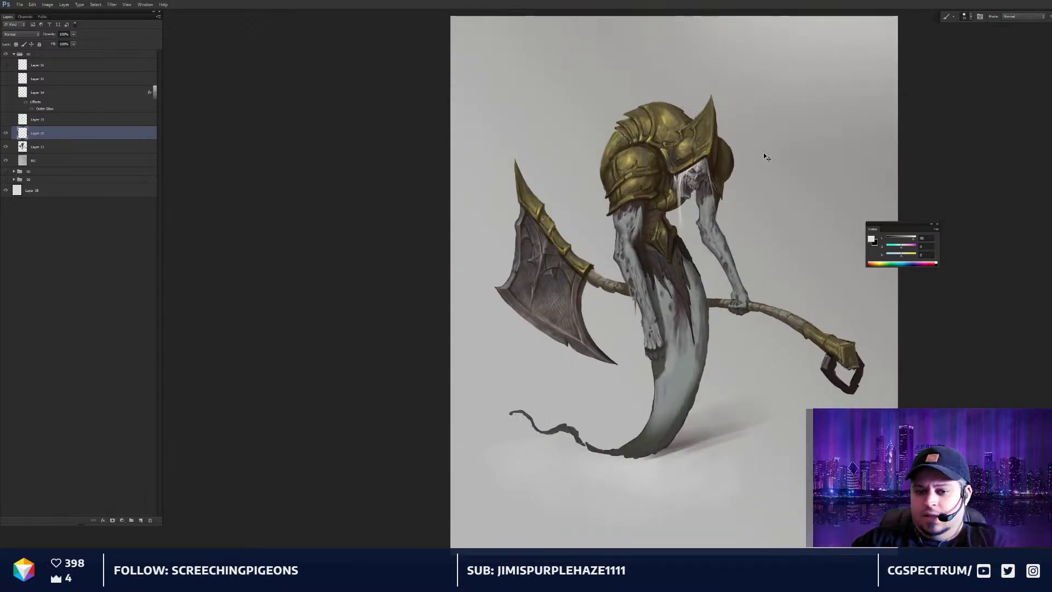
key(ctrl+plus)
key(ctrl+plus)
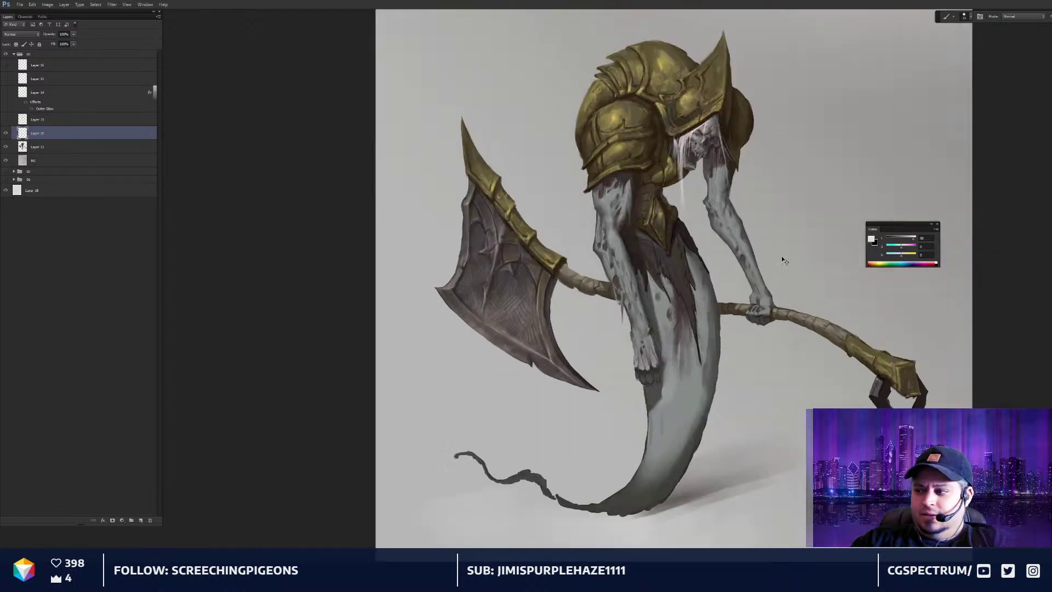
drag(757, 179, 728, 280)
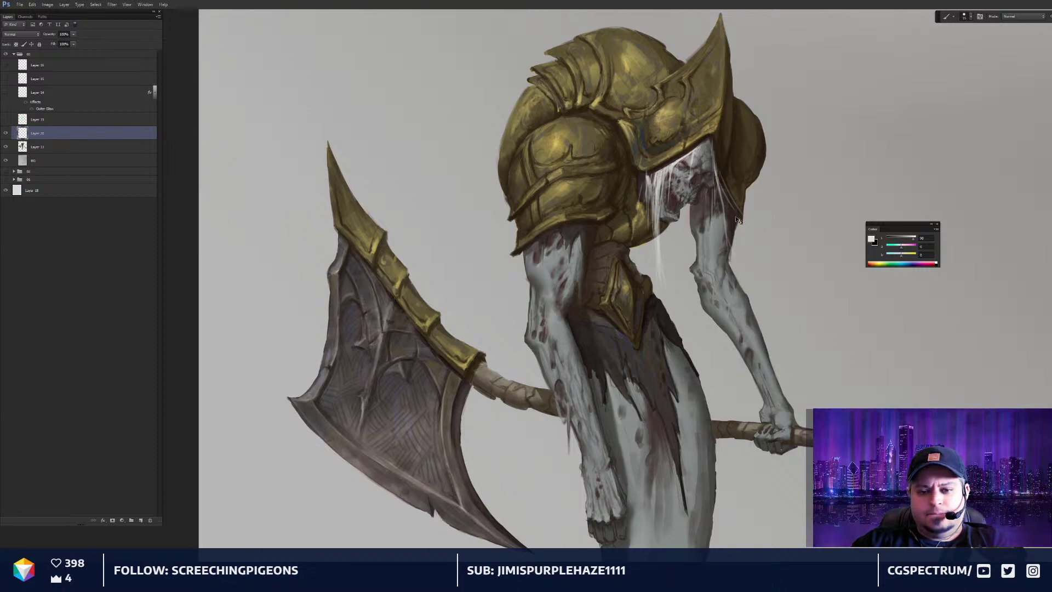
key(ctrl+plus)
drag(739, 219, 740, 331)
key(e)
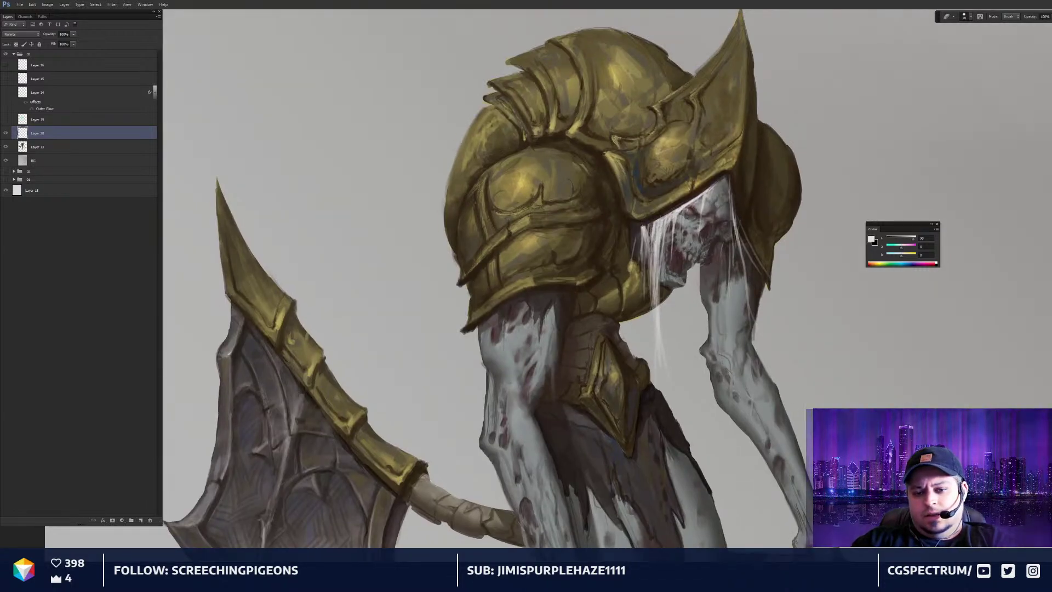
key(bracketright)
key(bracketright)
key(bracketright)
key(bracketright)
key(bracketright)
key(bracketright)
key(bracketright)
key(bracketright)
key(bracketright)
key(bracketright)
key(bracketright)
key(bracketright)
key(bracketright)
key(bracketright)
mouse_move(629, 232)
mouse_down()
mouse_move(636, 286)
mouse_move(632, 224)
mouse_move(647, 325)
mouse_move(632, 238)
mouse_move(642, 302)
mouse_up()
drag(640, 252, 642, 296)
mouse_move(658, 220)
mouse_down()
mouse_move(672, 298)
mouse_move(653, 247)
mouse_up()
drag(756, 212, 743, 253)
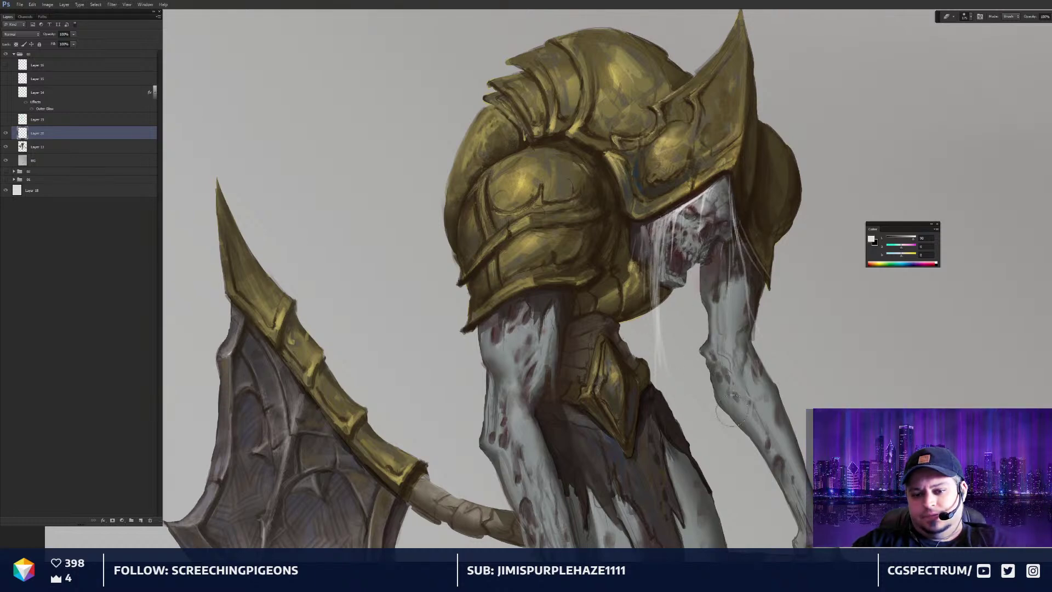
Merge the hair layer with the painted figure layer below it and return to the Brush tool
key(ctrl+minus)
key(ctrl+minus)
key(ctrl+minus)
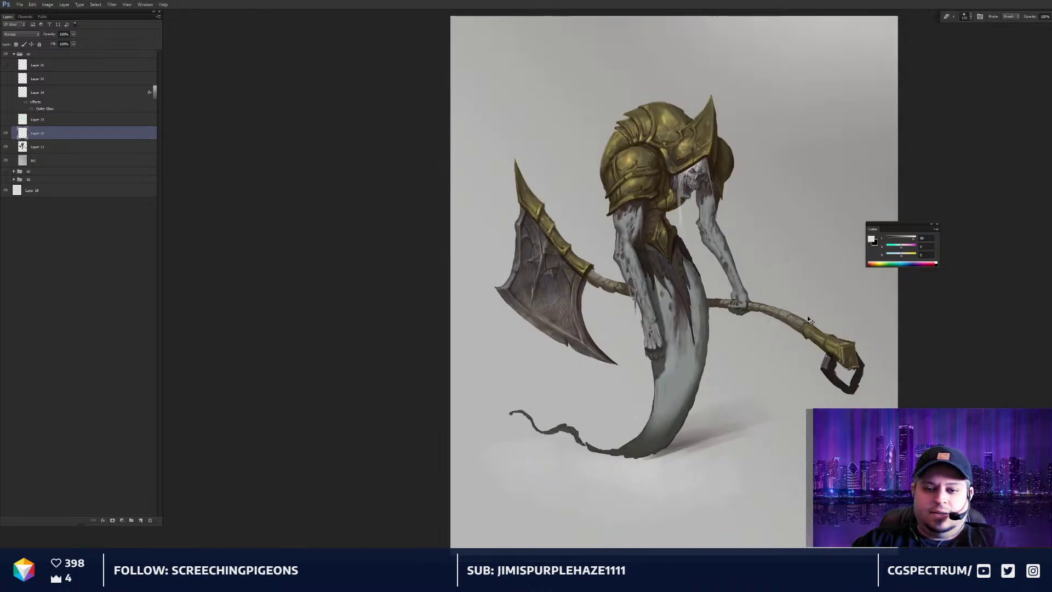
shift+click(97, 146)
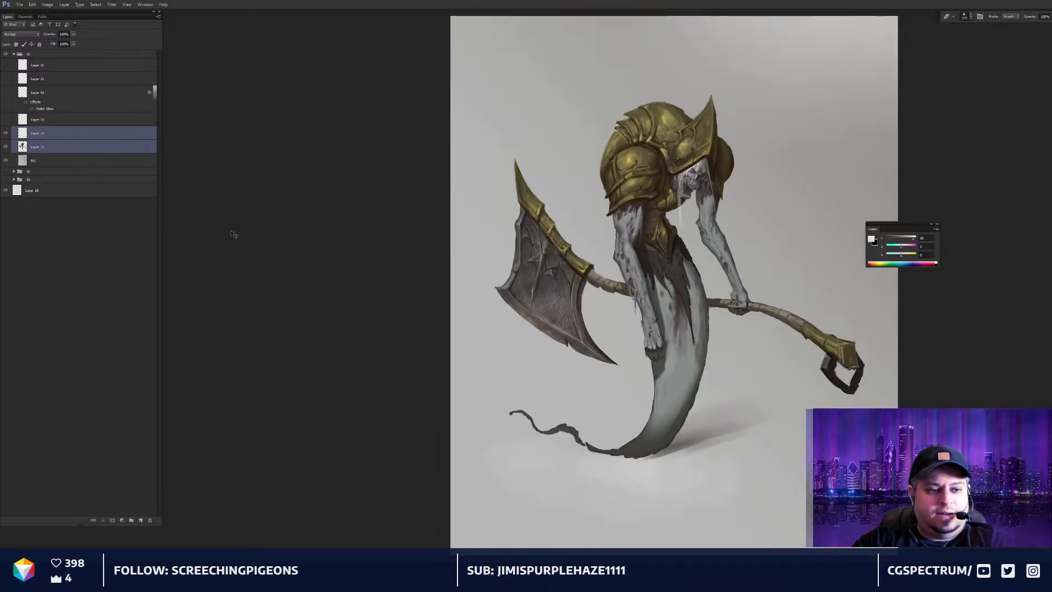
key(ctrl+e)
key(ctrl+plus)
key(b)
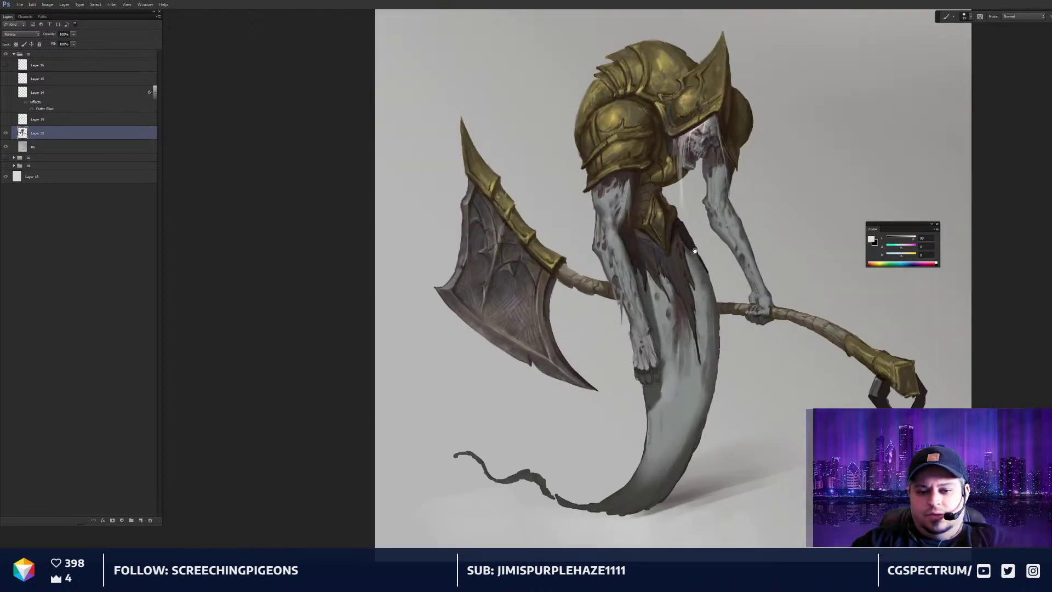
Load the figure layer's outline as a selection and prepare the brush in Soft Light mode with black
drag(691, 213, 698, 256)
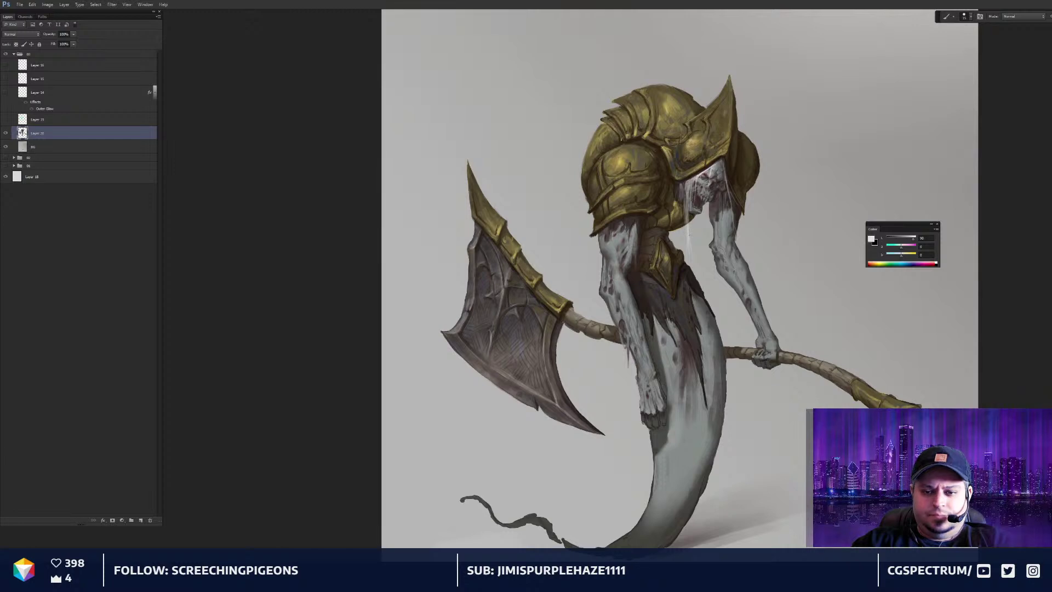
ctrl+click(22, 133)
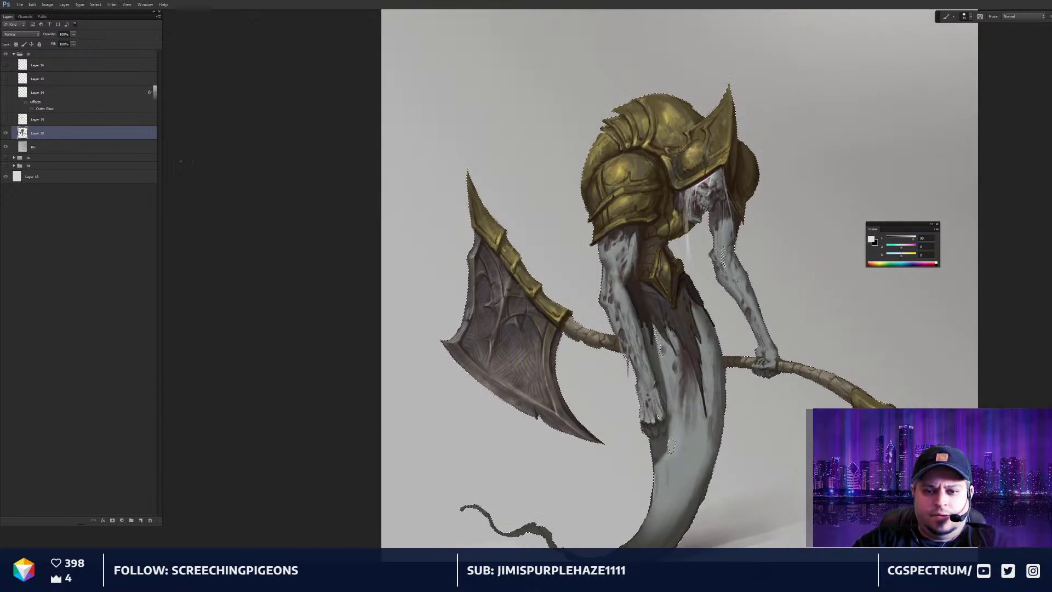
key(shift+alt+f)
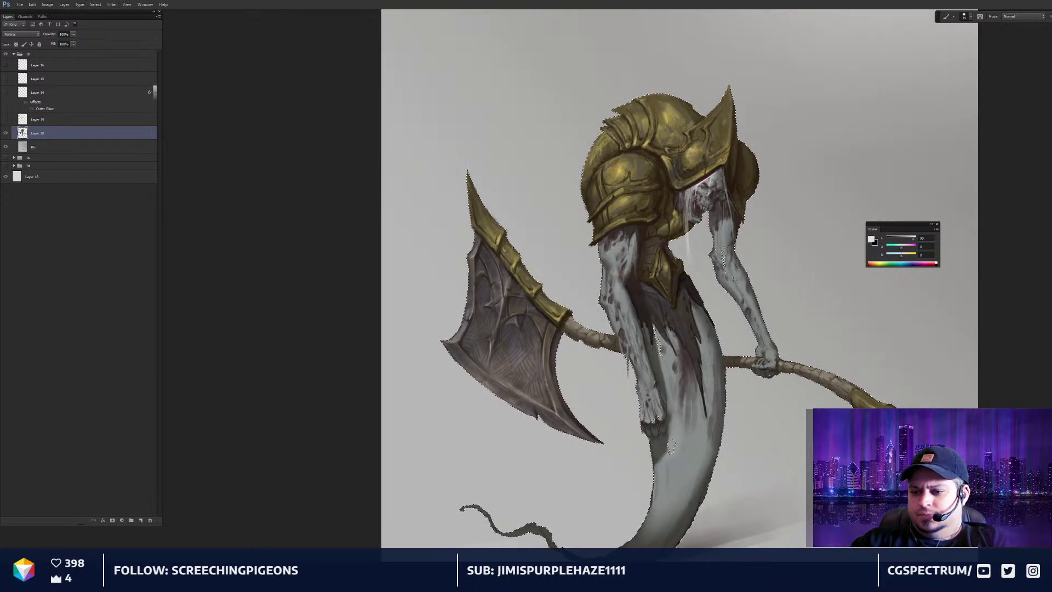
key(x)
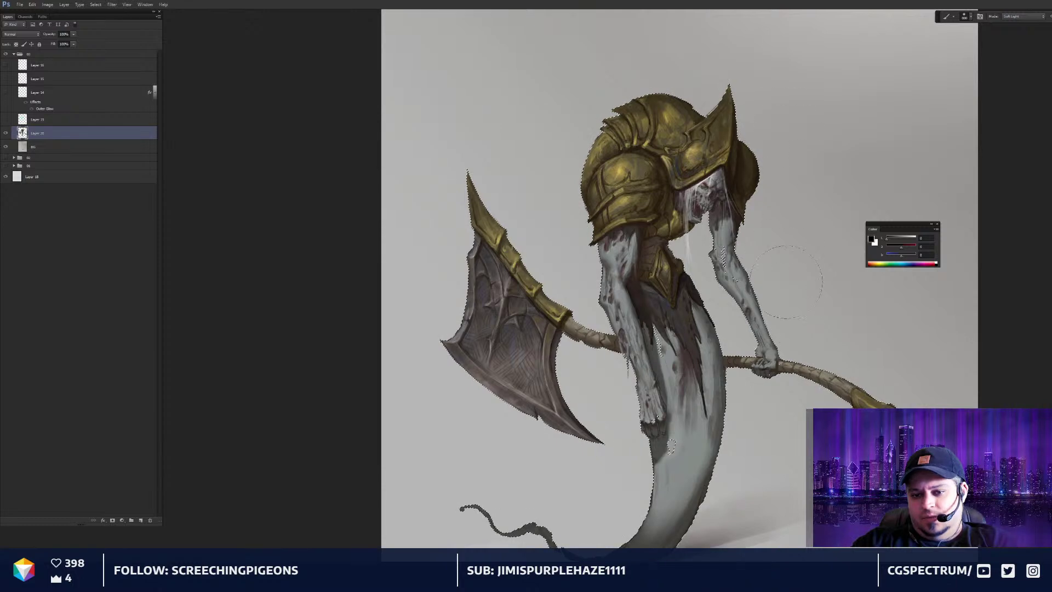
Examine the figure's overall shading, comparing the full silhouette with the helmet, shoulder armour and axe
key(ctrl+minus)
key(ctrl+minus)
key(ctrl+minus)
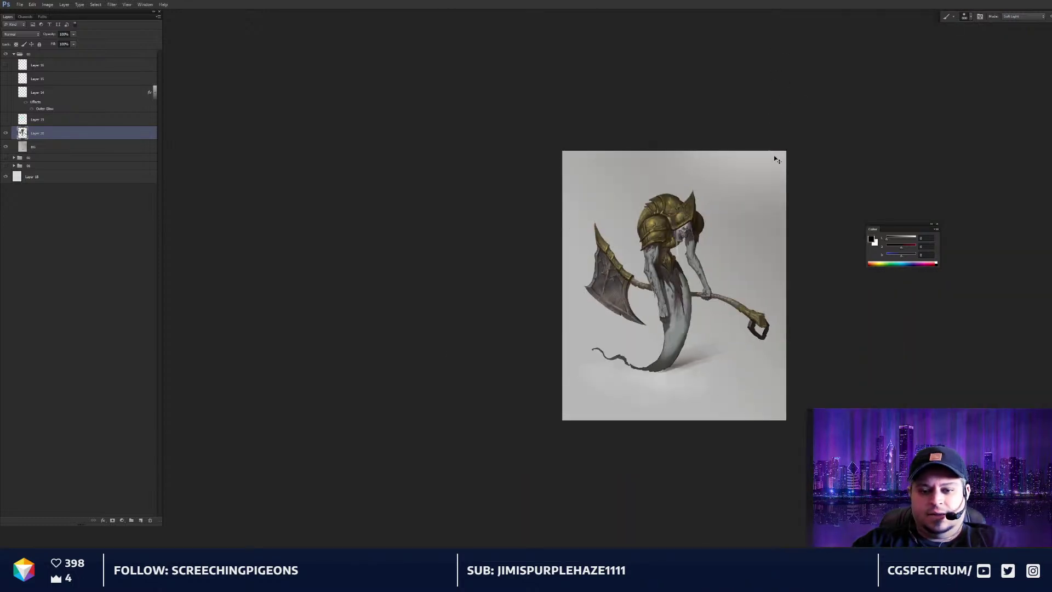
key(ctrl+plus)
key(ctrl+plus)
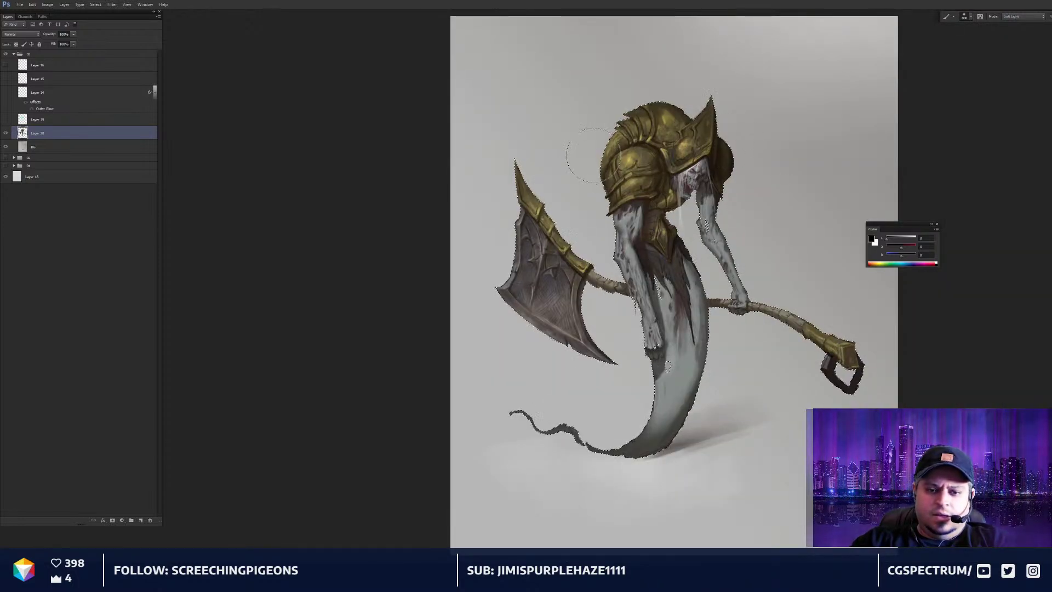
key(ctrl+minus)
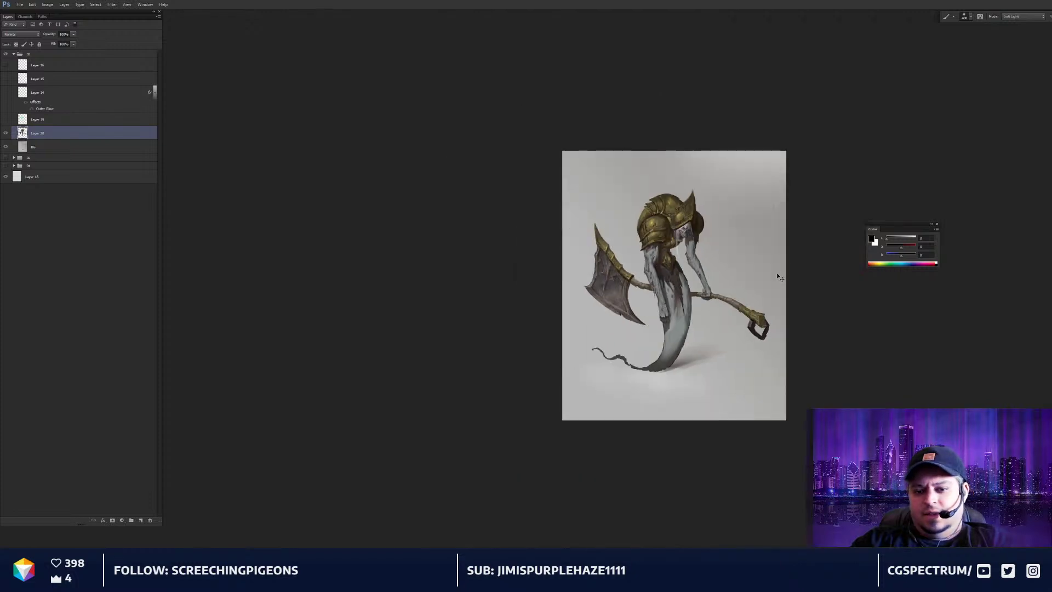
key(ctrl+plus)
key(ctrl+plus)
key(ctrl+plus)
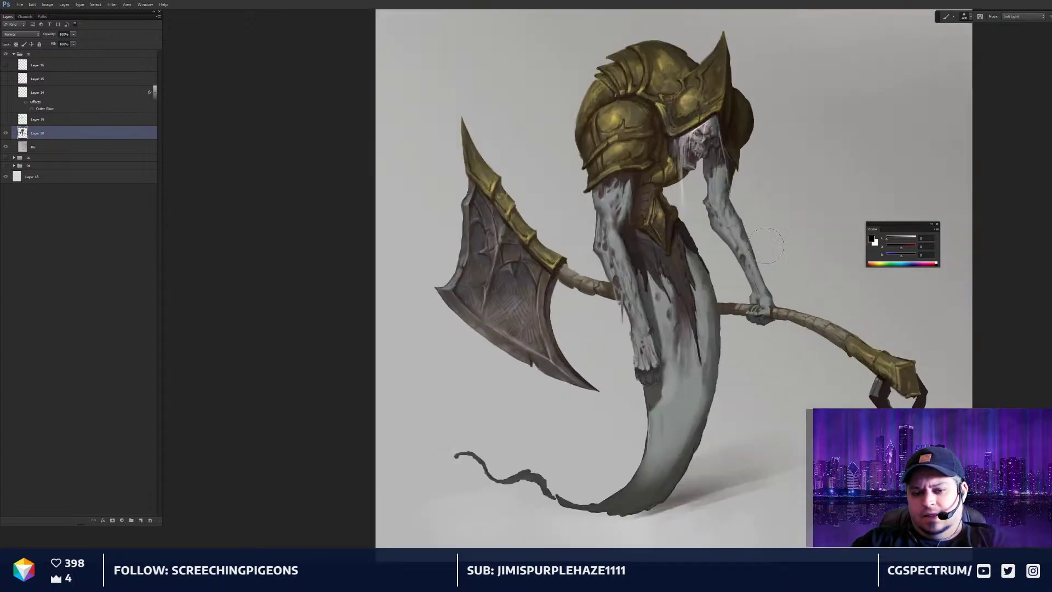
key(ctrl+plus)
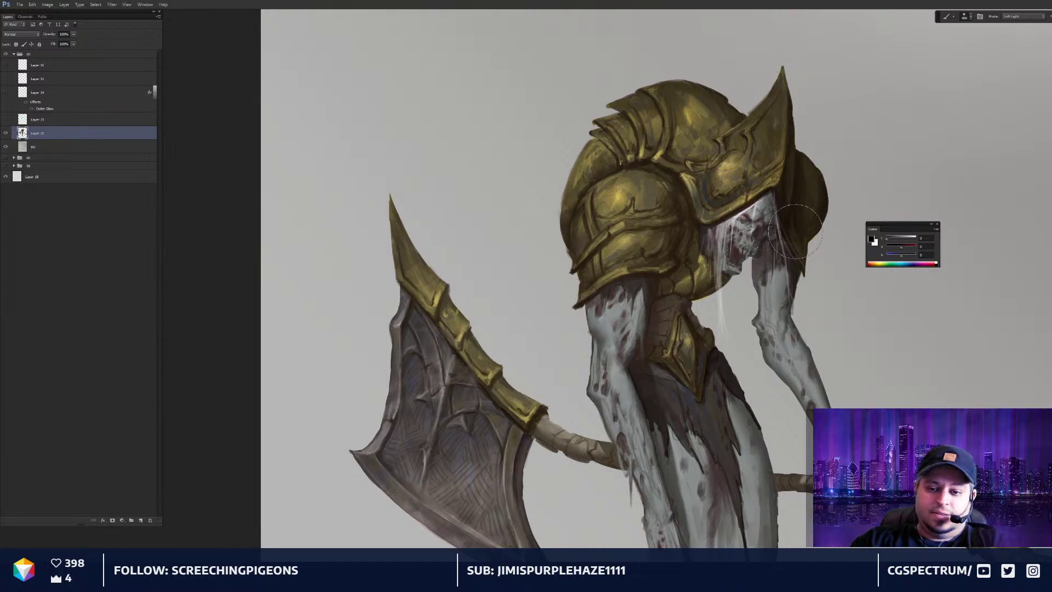
key(ctrl+minus)
key(ctrl+minus)
key(ctrl+minus)
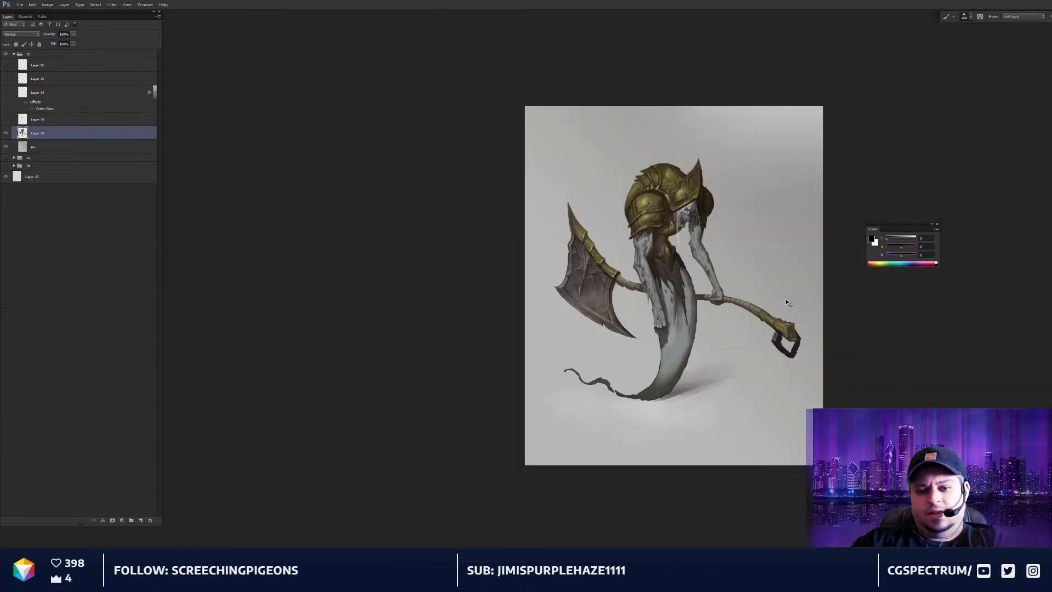
key(ctrl+plus)
key(ctrl+plus)
drag(698, 220, 703, 278)
key(ctrl+plus)
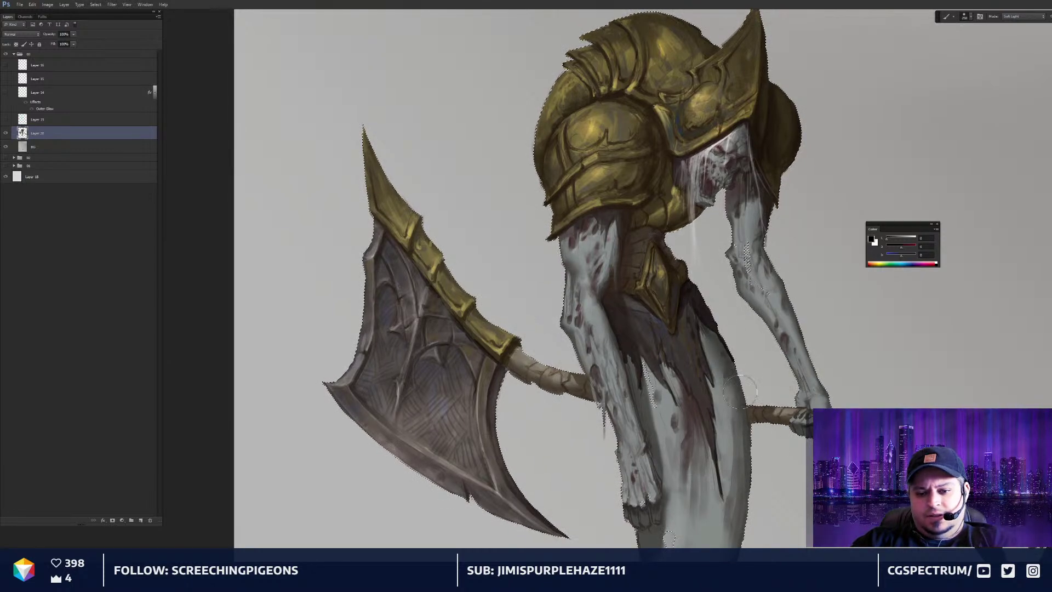
drag(718, 283, 737, 371)
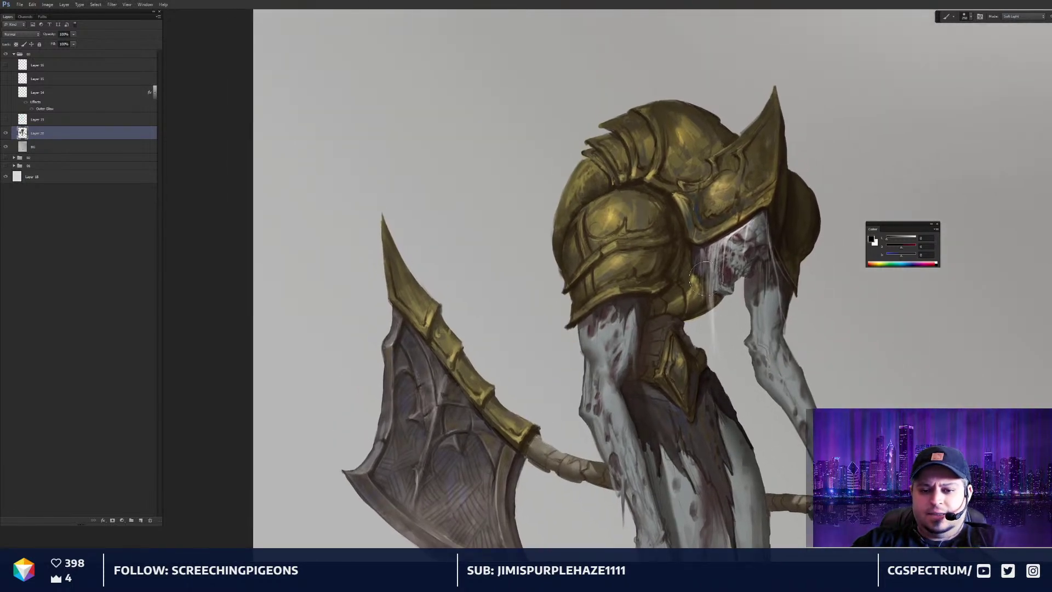
drag(609, 241, 611, 243)
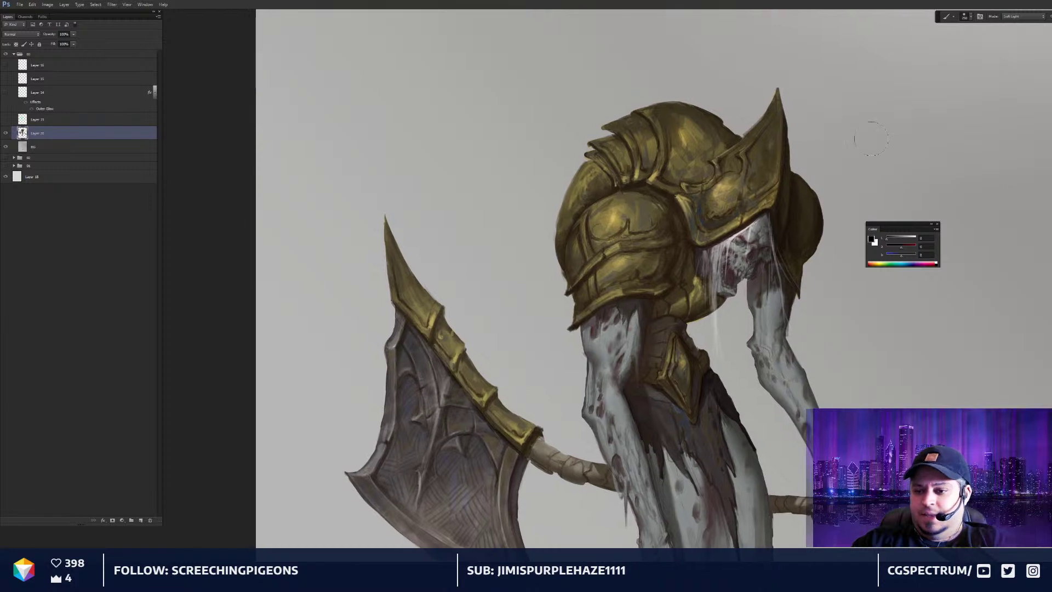
drag(711, 235, 707, 235)
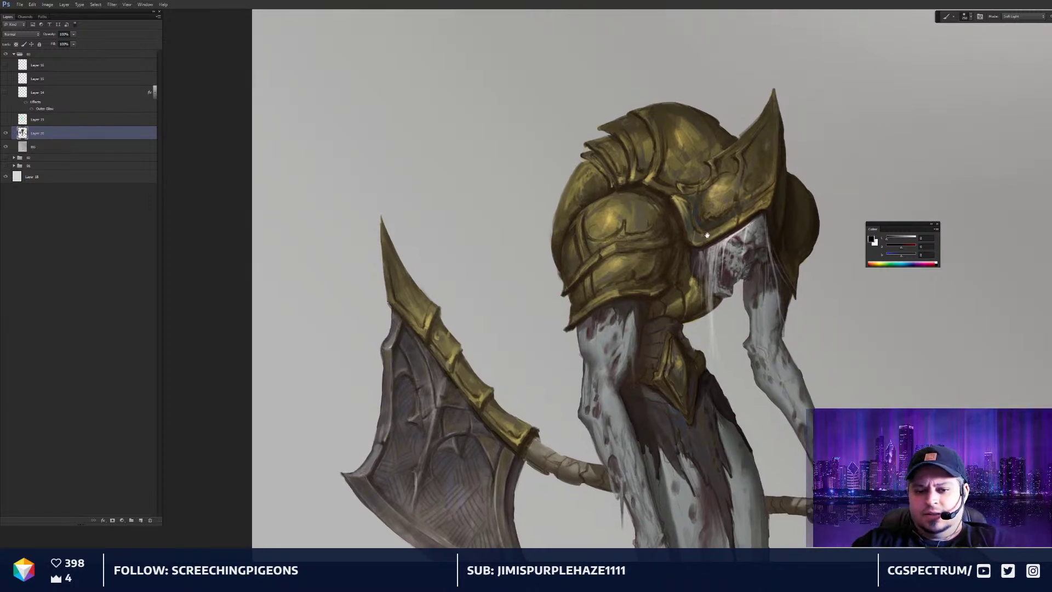
Touch up the domed plate behind the helmet's crest with sampled dark and gold tones and switch to the Smudge tool
alt+click(617, 182)
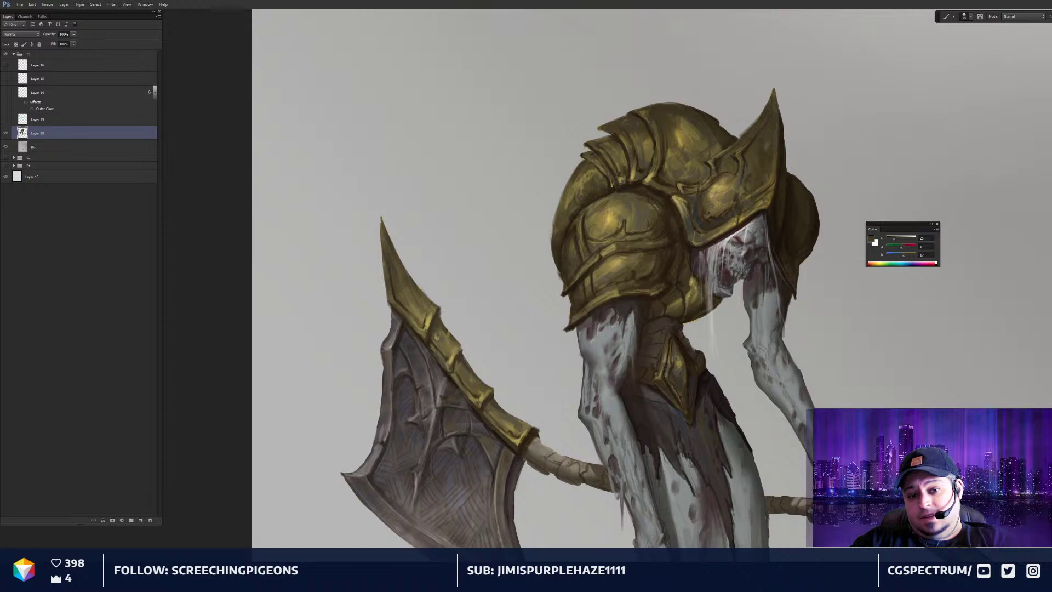
alt+click(689, 143)
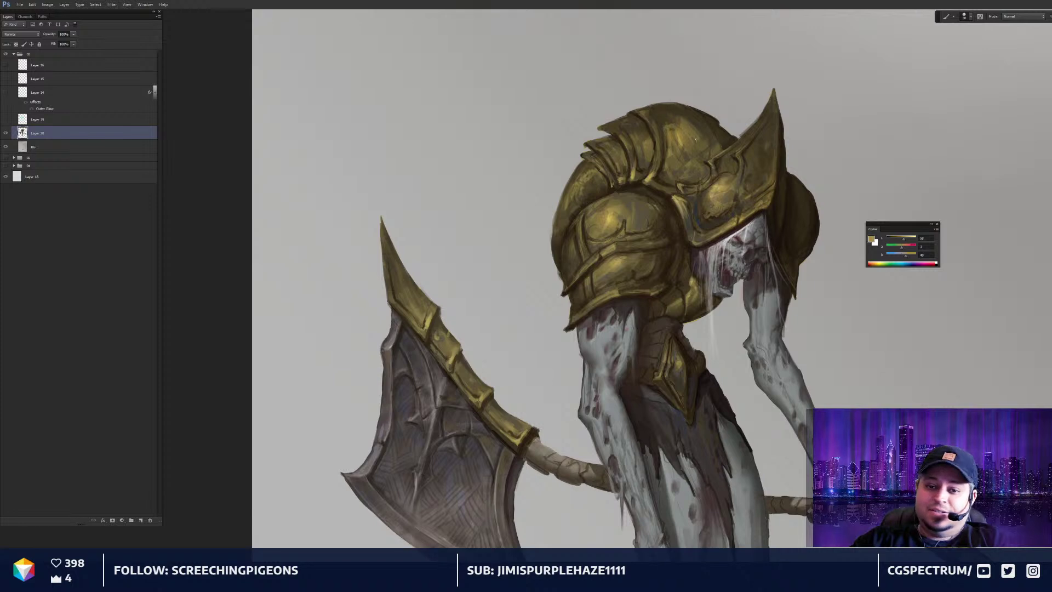
alt+click(669, 128)
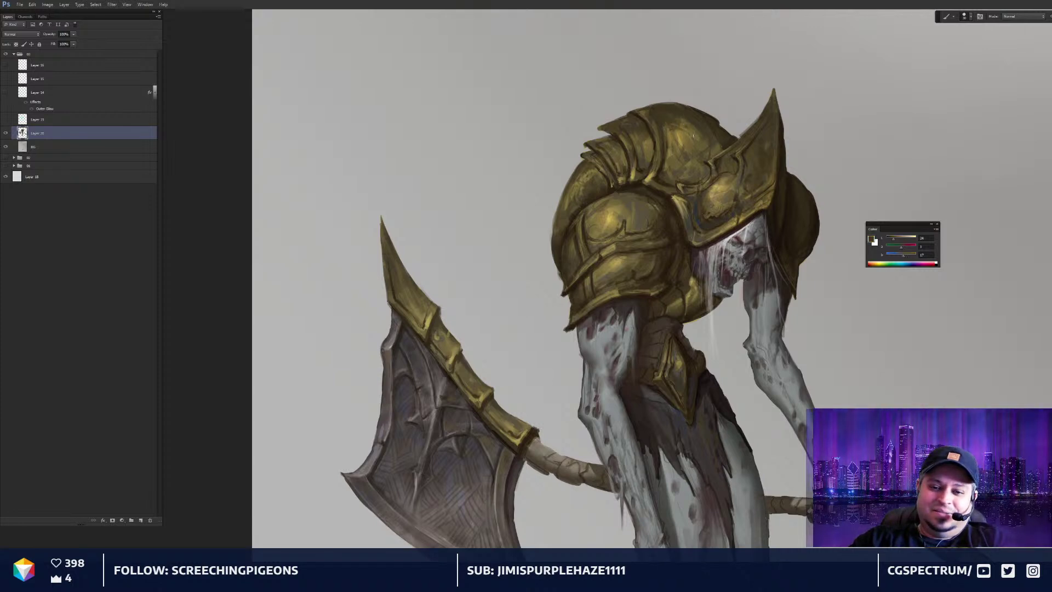
alt+click(699, 142)
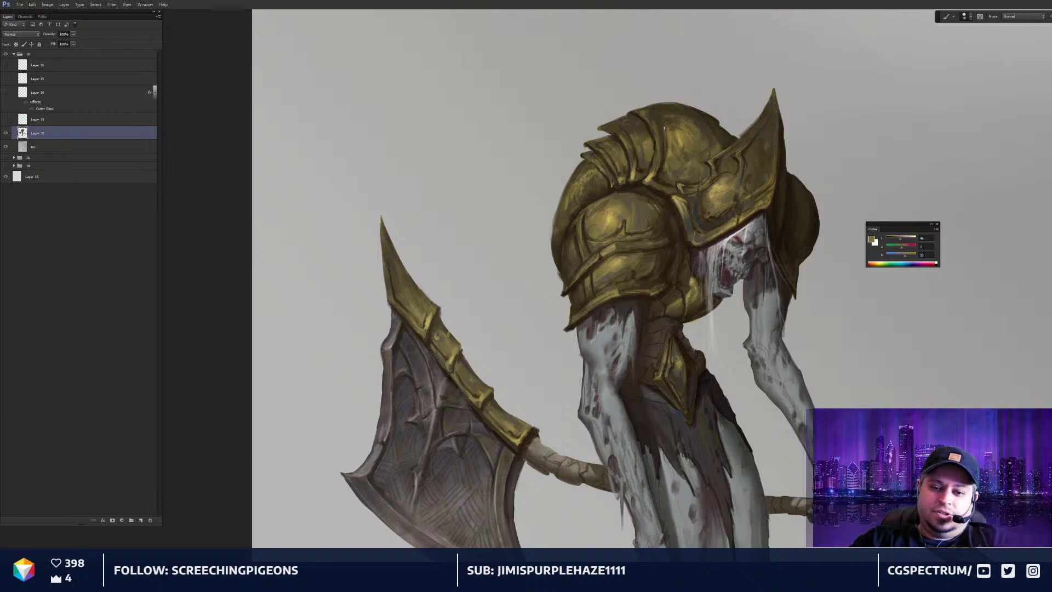
key(r)
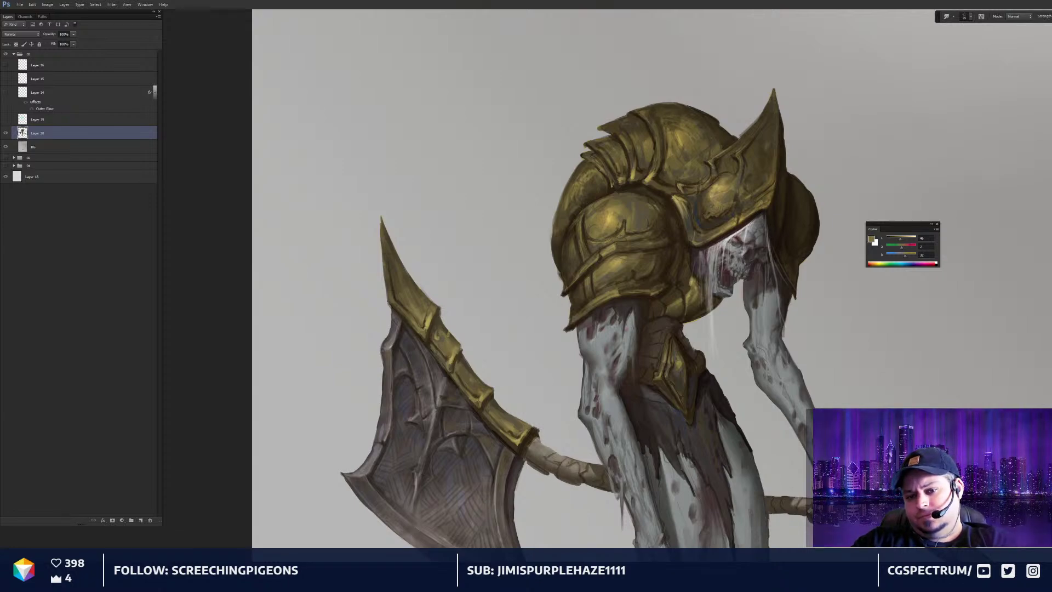
Return to the Brush tool and refine the outer shoulder armour and the base of the ridged back plates with sampled browns and golds
key(ctrl+0)
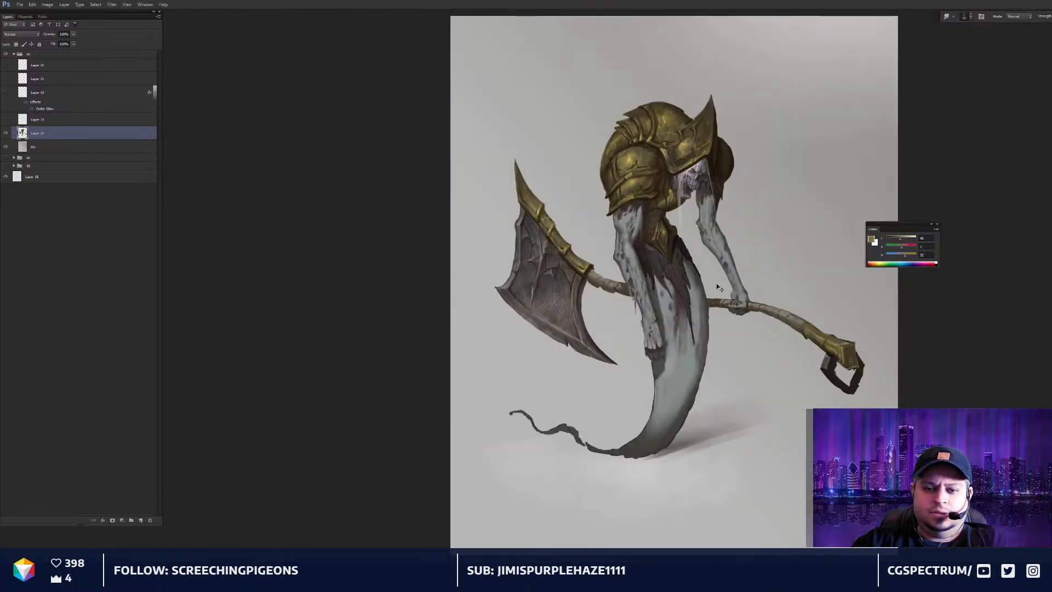
key(ctrl+plus)
key(ctrl+plus)
drag(658, 132, 739, 343)
key(ctrl+plus)
key(b)
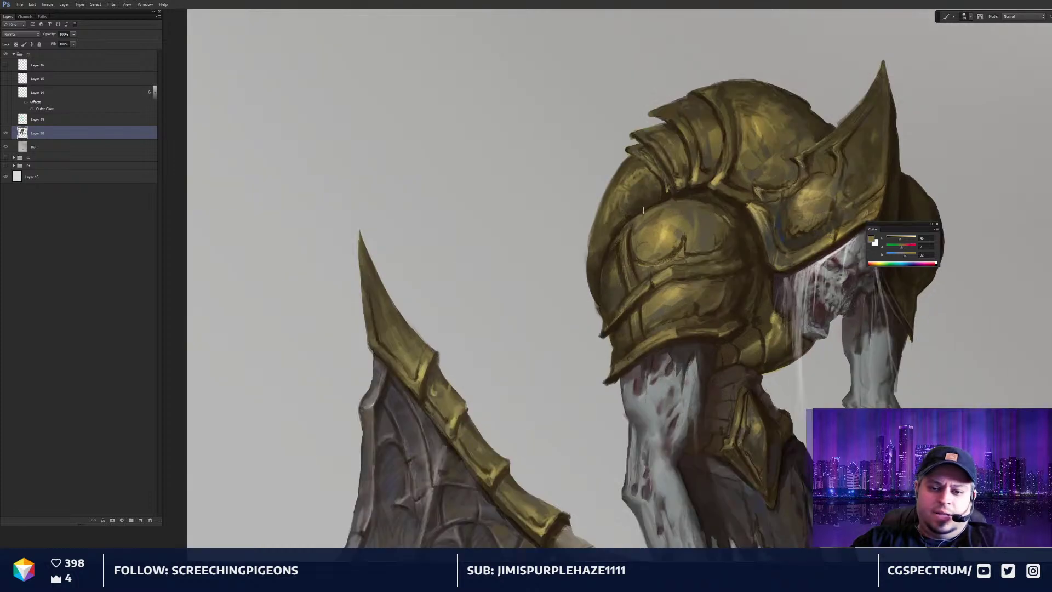
alt+click(686, 190)
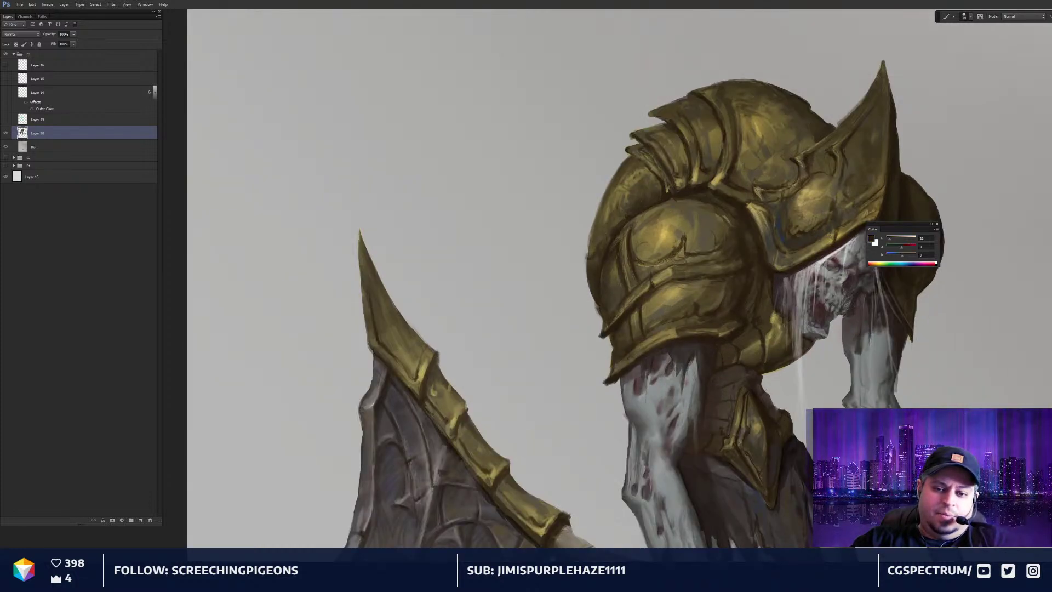
alt+click(624, 196)
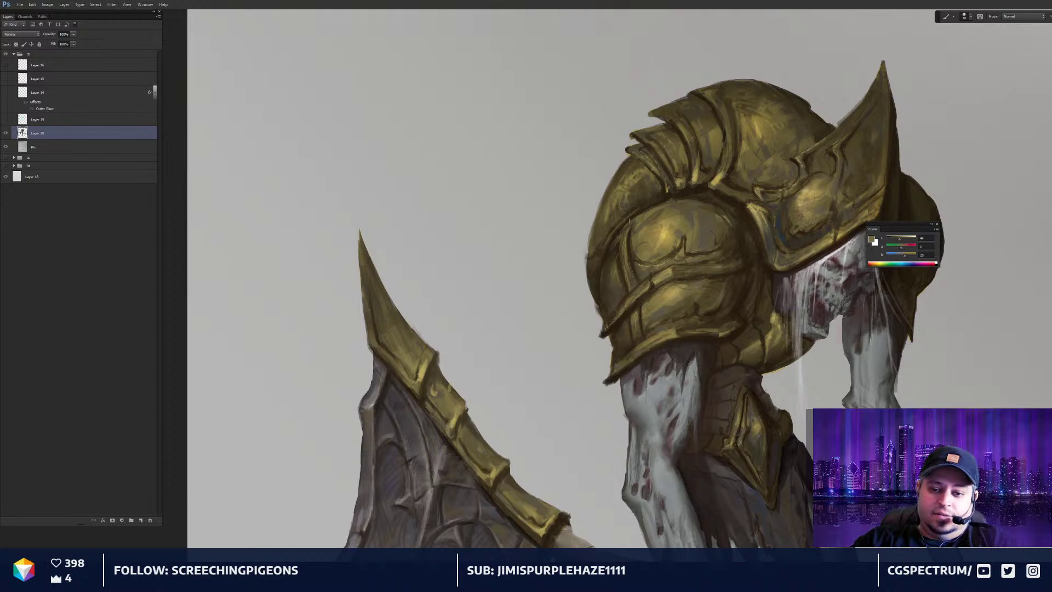
alt+click(664, 183)
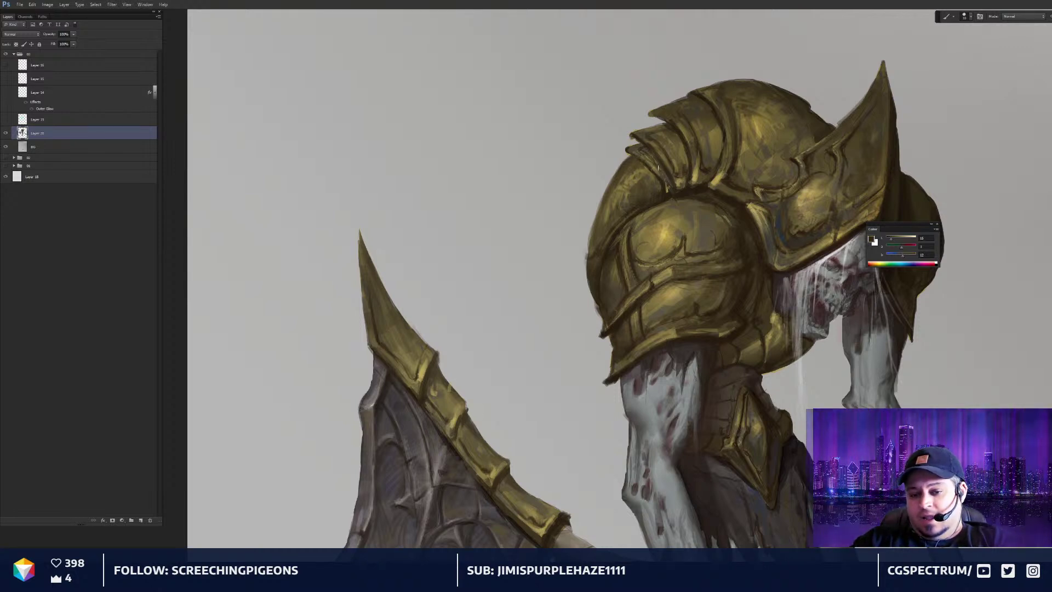
Paint small gold highlights along the lower ends of the ridged back plates with a sampled lighter gold
drag(692, 202, 656, 245)
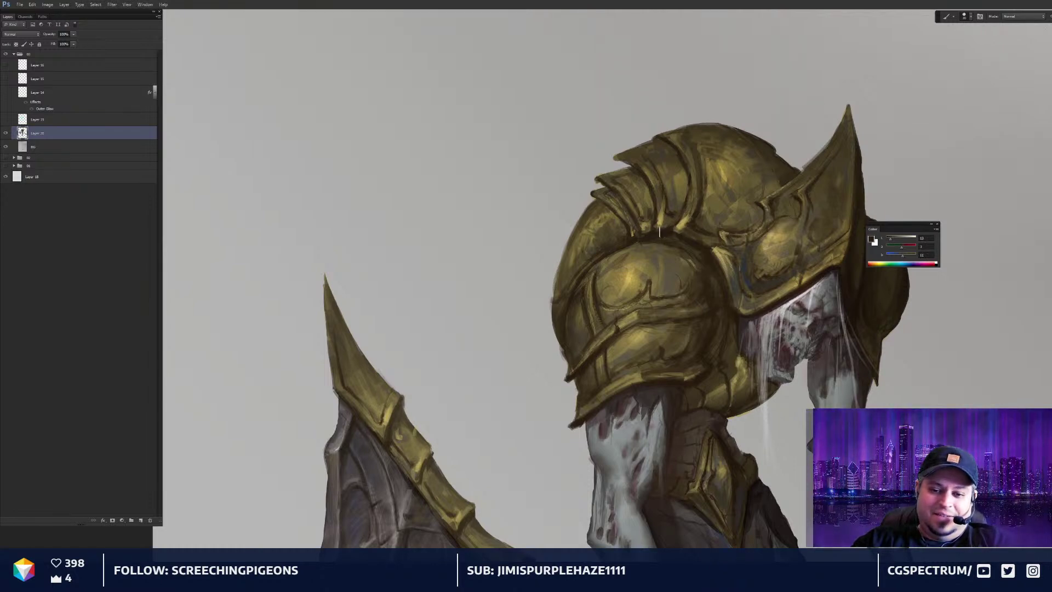
alt+click(687, 216)
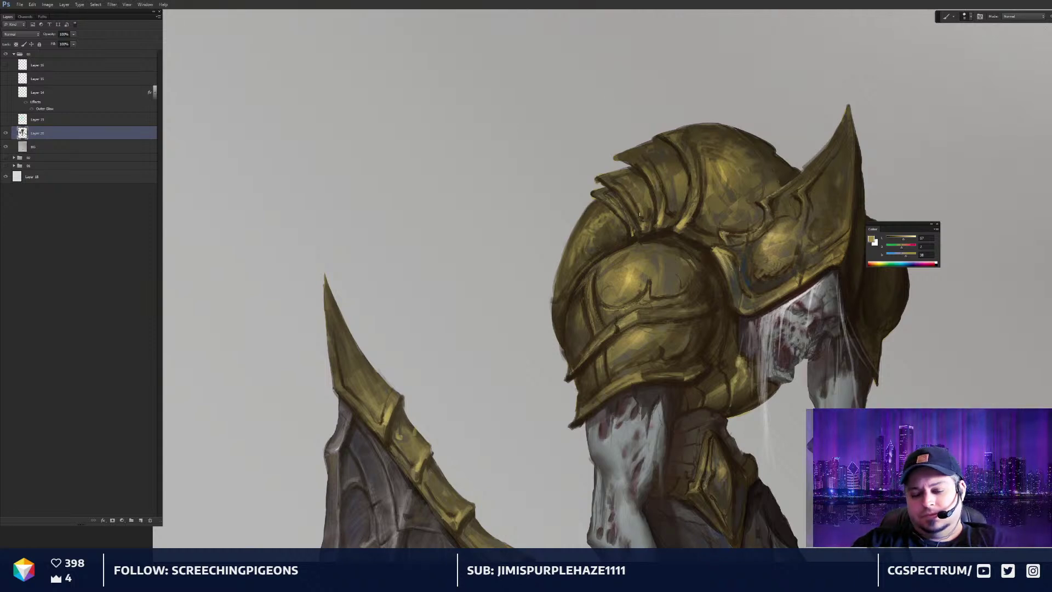
drag(662, 293, 675, 249)
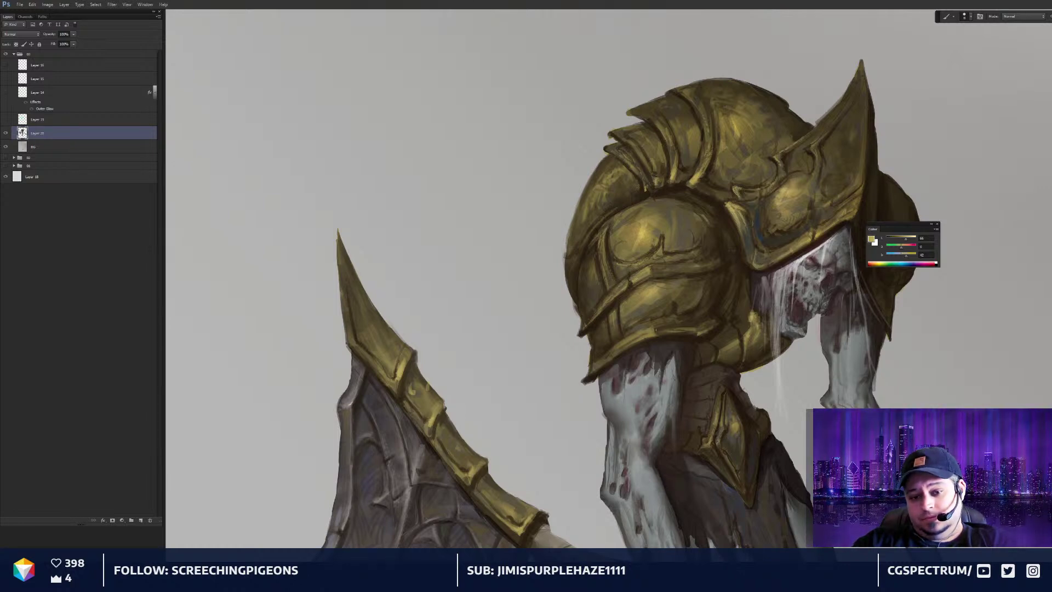
Deepen the dark details on the round shoulder plate with sampled browns, adjusting the brush size
alt+click(624, 335)
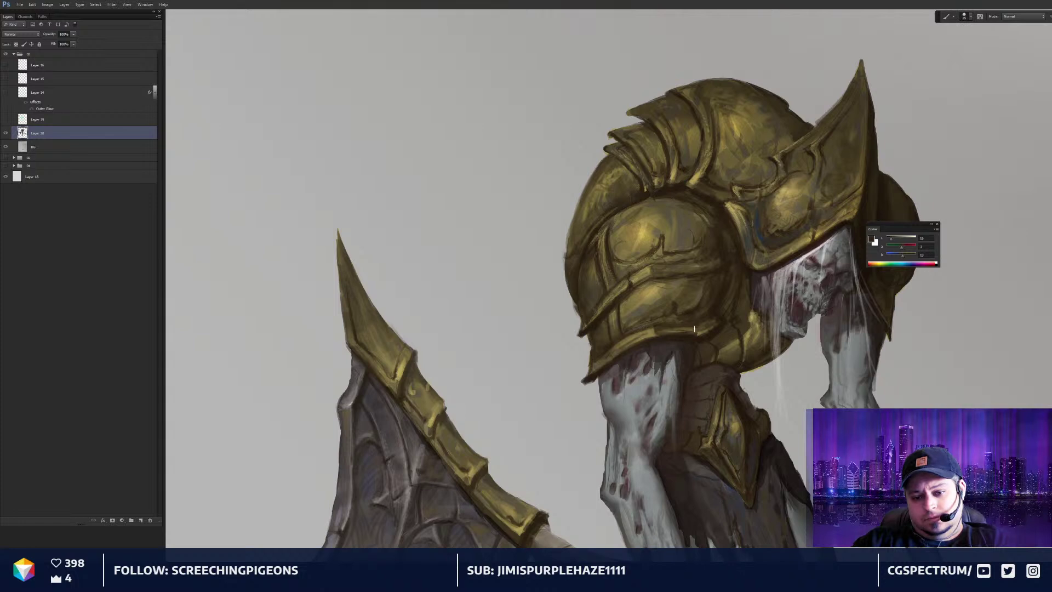
drag(655, 269, 696, 266)
key(ctrl+minus)
key(ctrl+plus)
key(bracketright)
key(bracketright)
key(bracketright)
key(bracketright)
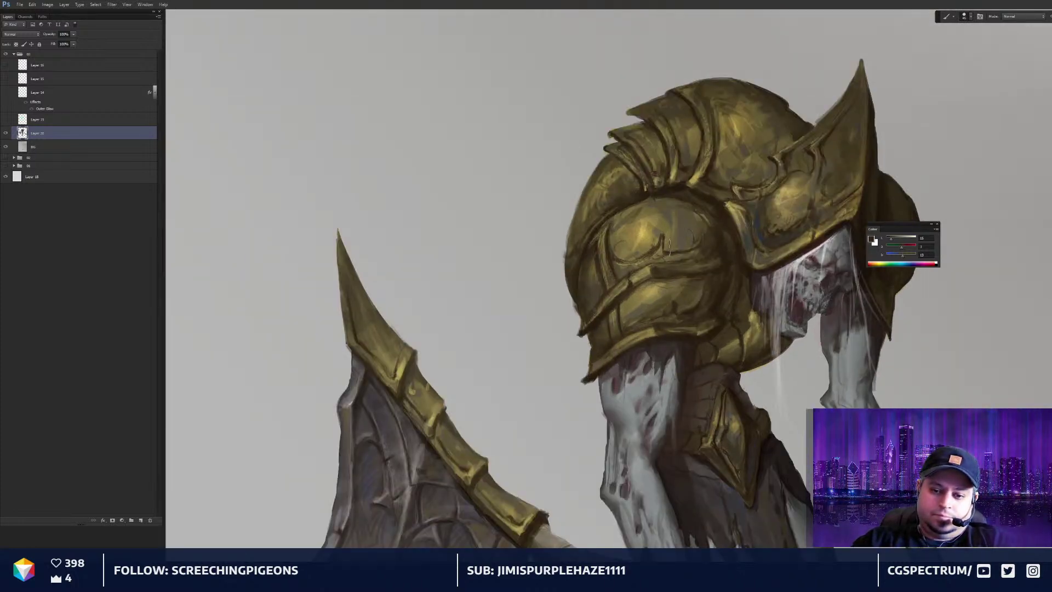
key(bracketleft)
key(bracketleft)
key(bracketleft)
key(bracketleft)
key(bracketleft)
alt+click(659, 246)
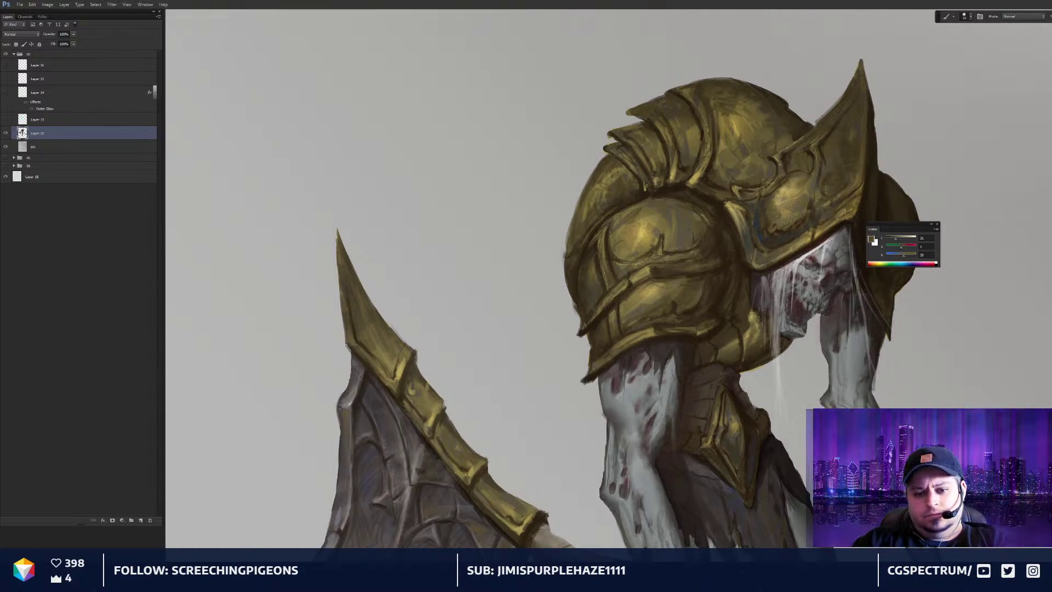
Tint the highlights on the shoulder plate and helmet with a warm orange-brown and check them against the whole figure
alt+click(636, 224)
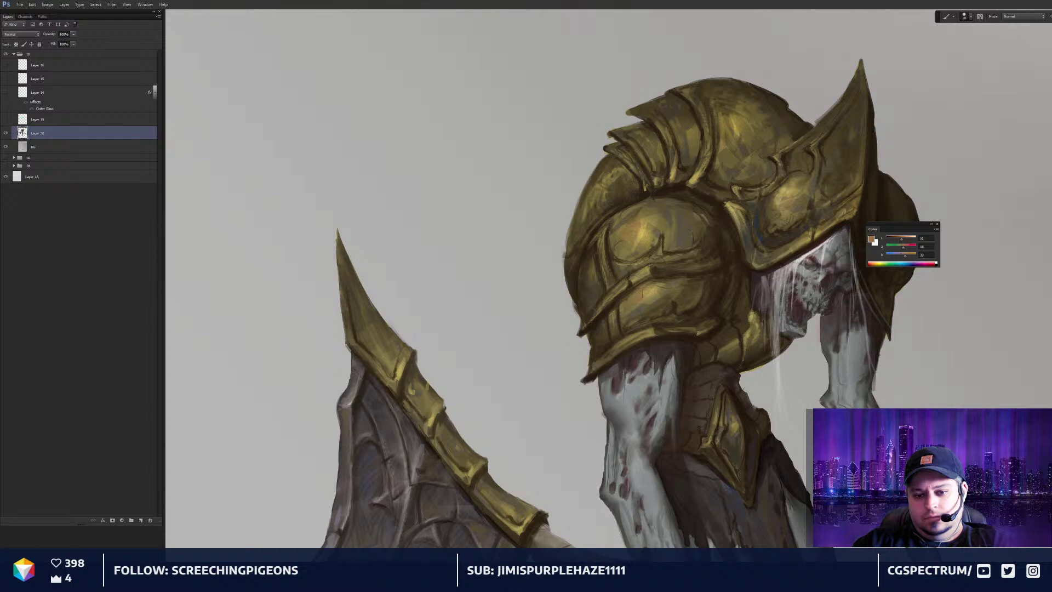
key(ctrl+minus)
key(ctrl+minus)
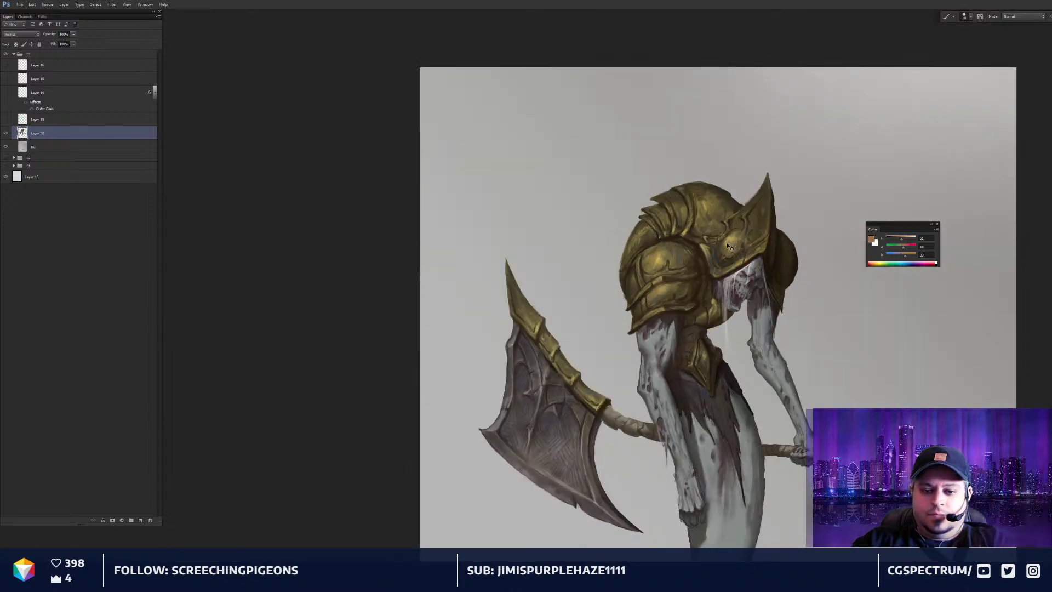
key(ctrl+plus)
key(ctrl+plus)
drag(754, 245, 750, 245)
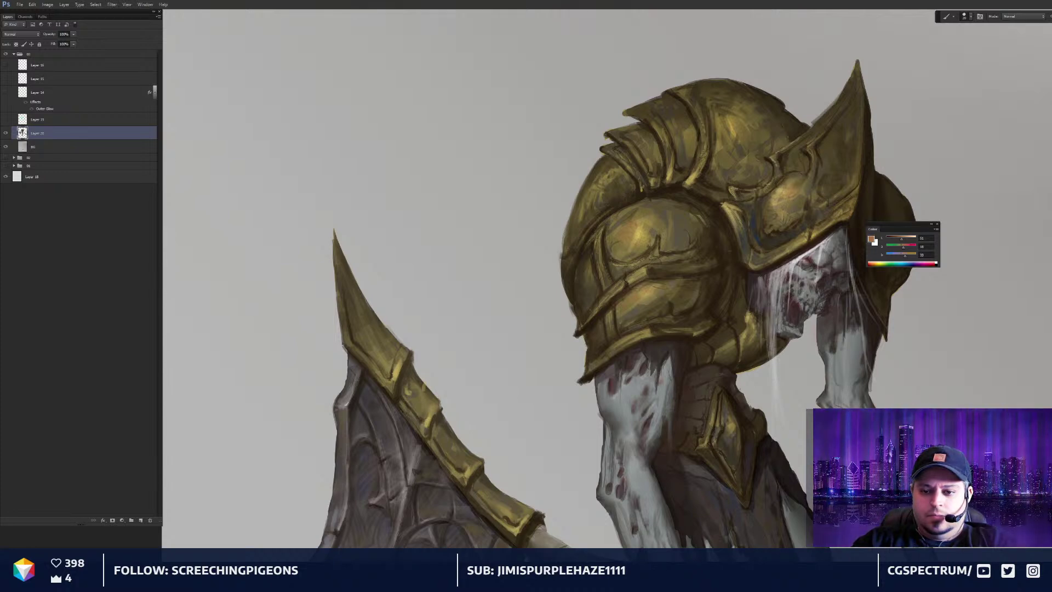
key(ctrl+minus)
key(ctrl+minus)
key(ctrl+minus)
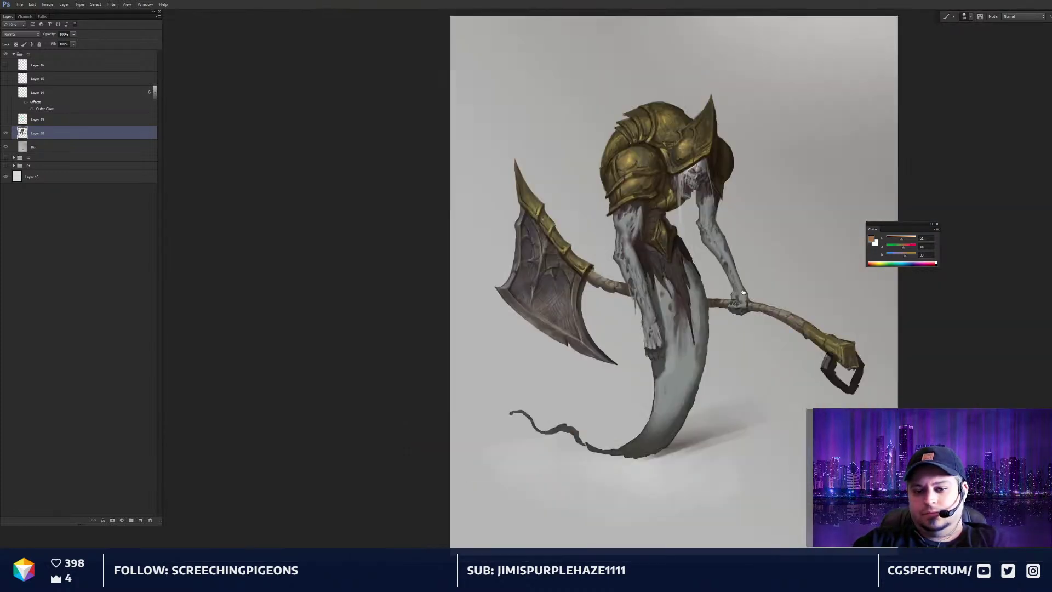
drag(748, 262, 752, 269)
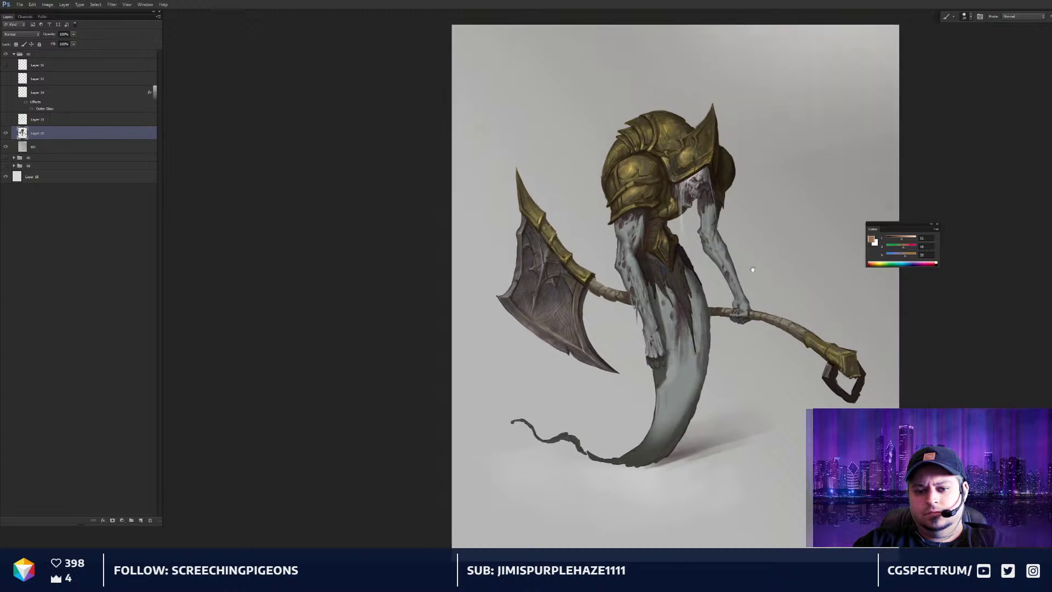
Load the creature layer's outline as a selection and create a new layer above it in Multiply mode
scroll(693, 182, up, 5)
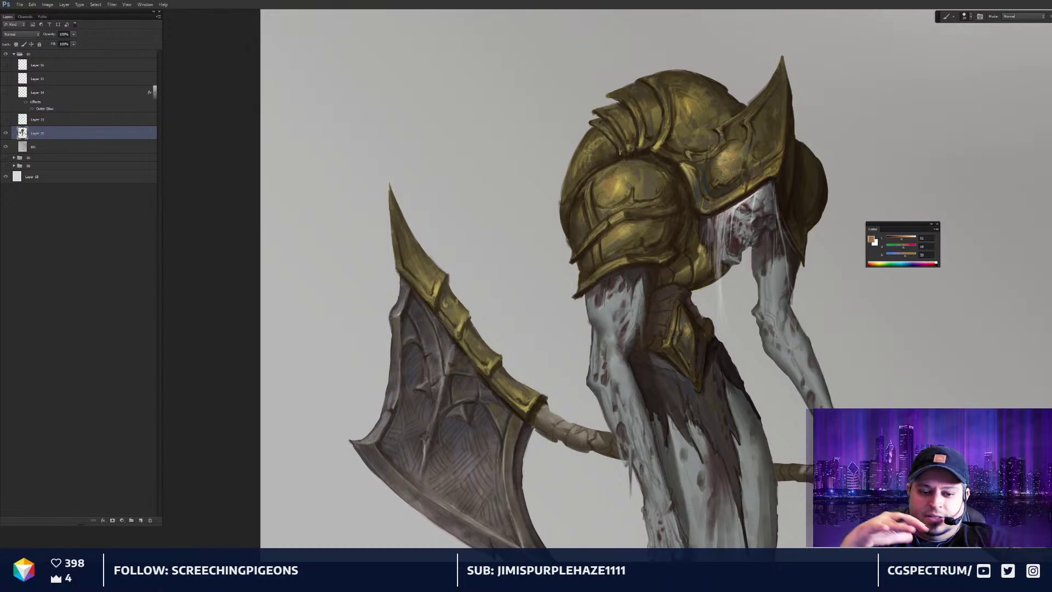
key(ctrl+0)
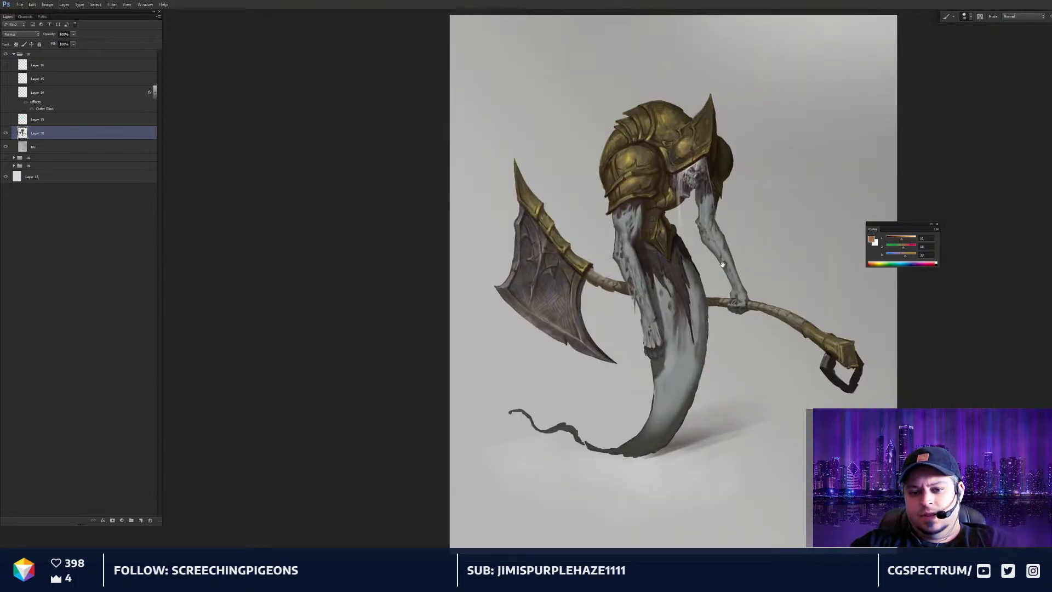
ctrl+click(23, 133)
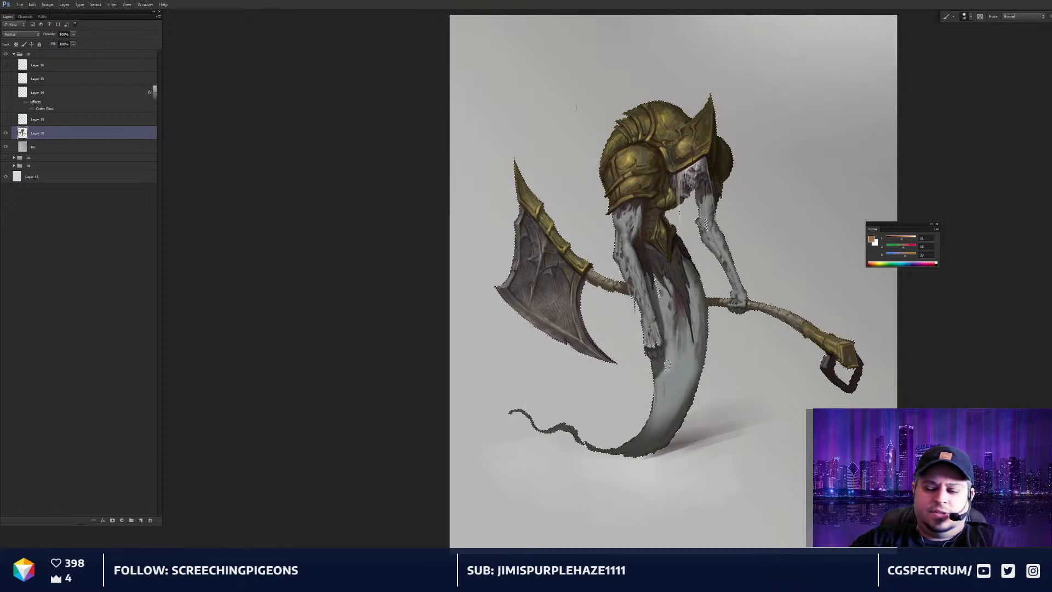
key(ctrl+shift+n)
click(769, 200)
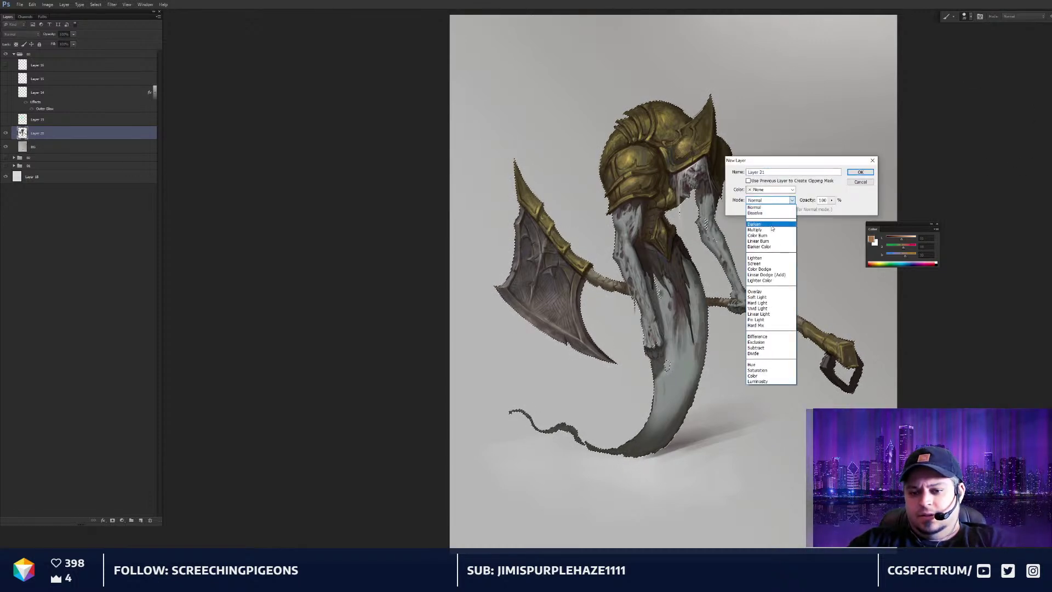
click(755, 230)
key(Return)
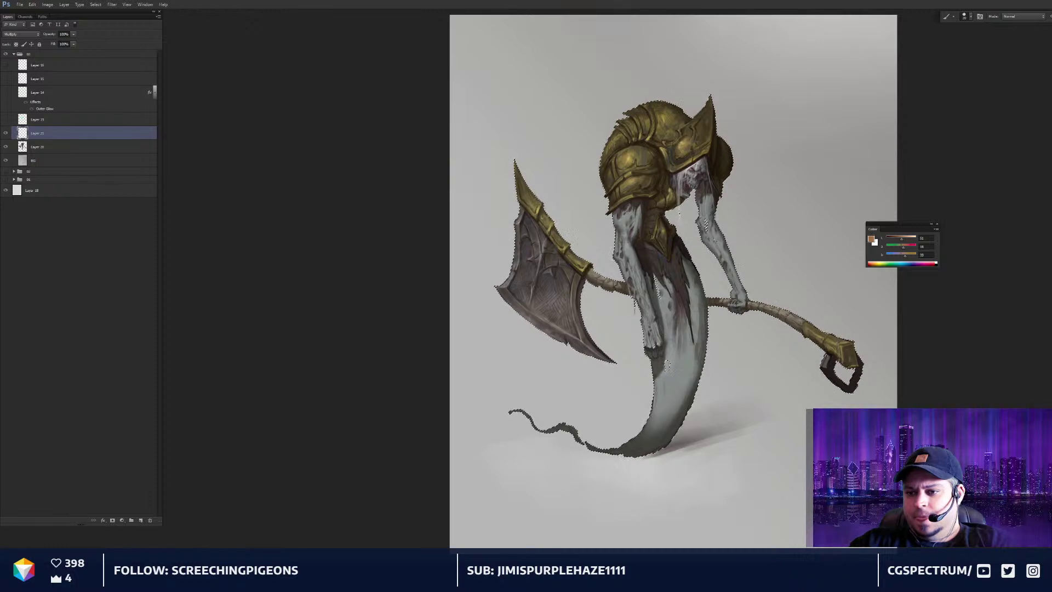
Reset the colours to default black and softly darken the upper part of the axe blade, undoing the last stroke
key(d)
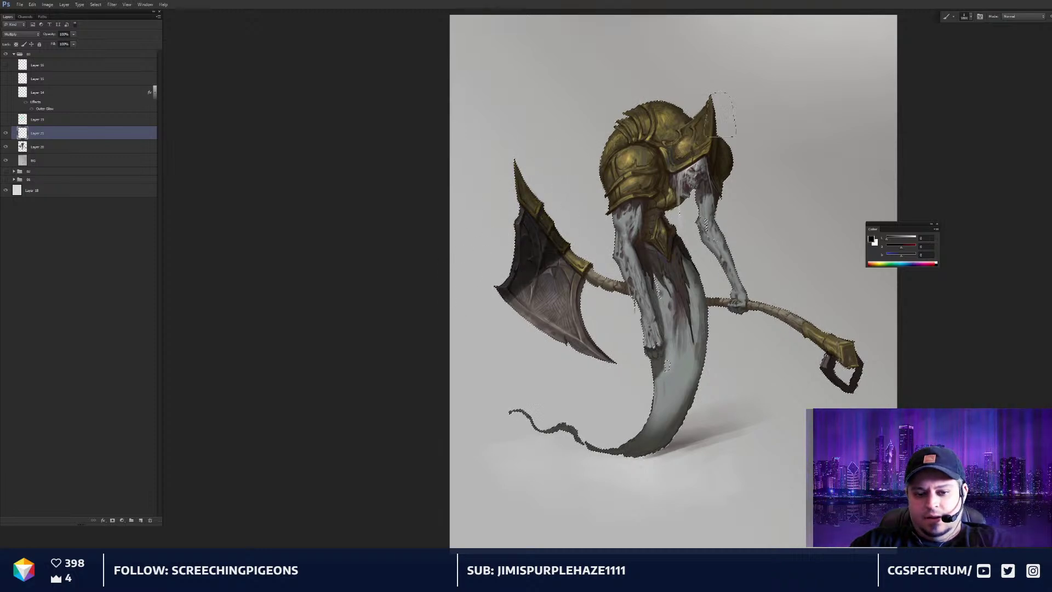
key(ctrl+minus)
key(ctrl+minus)
key(ctrl+plus)
key(ctrl+plus)
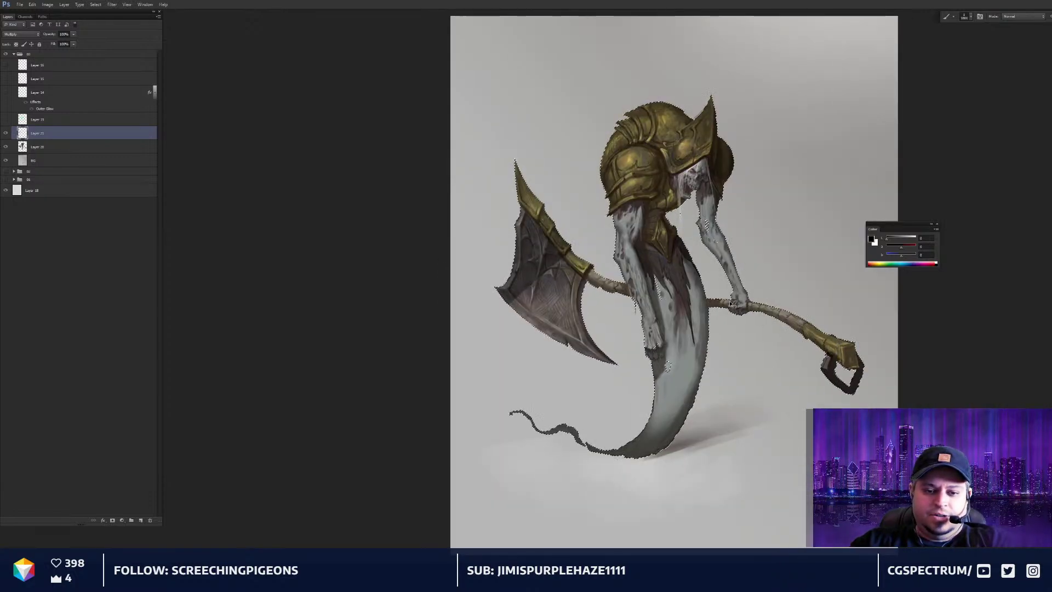
key(ctrl+z)
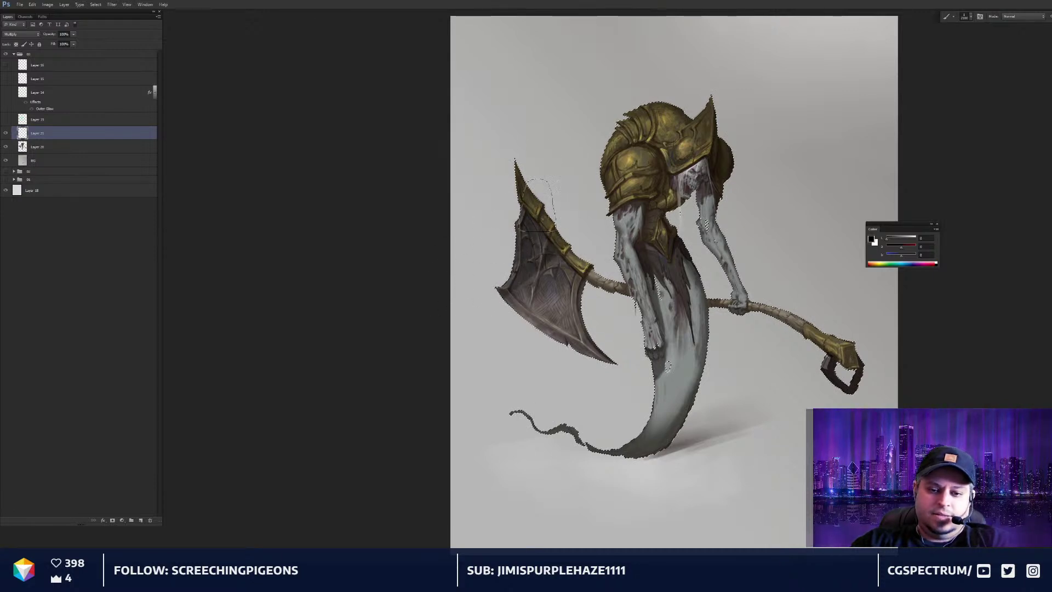
key(ctrl+minus)
key(ctrl+plus)
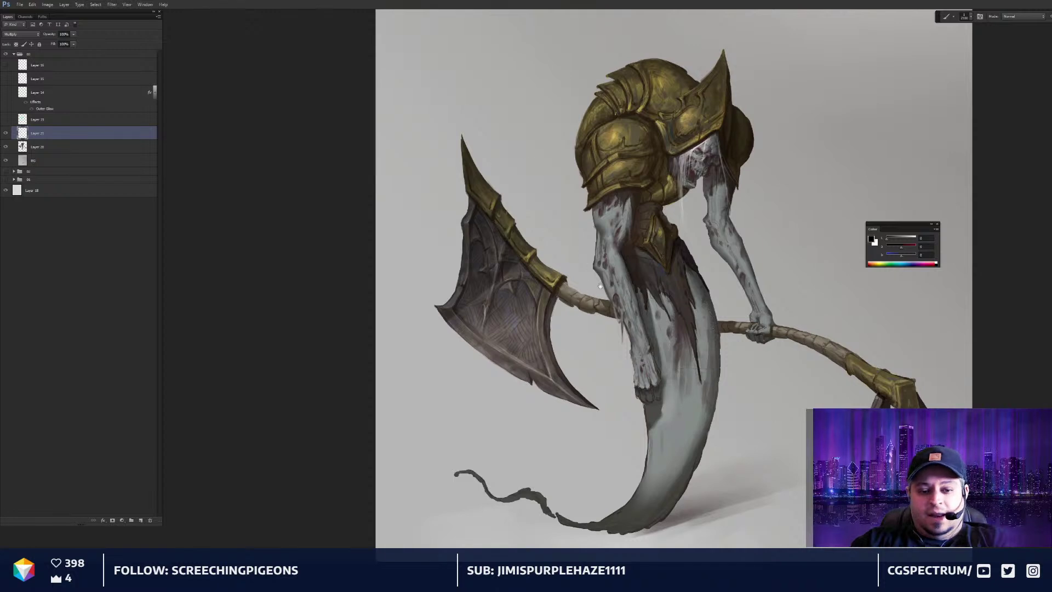
Reduce the brush size, shade the upper inner area of the axe blade in black, and check it against the whole figure
drag(607, 351, 609, 350)
key(bracketleft)
key(bracketleft)
key(bracketleft)
key(bracketleft)
key(bracketleft)
key(bracketleft)
key(bracketleft)
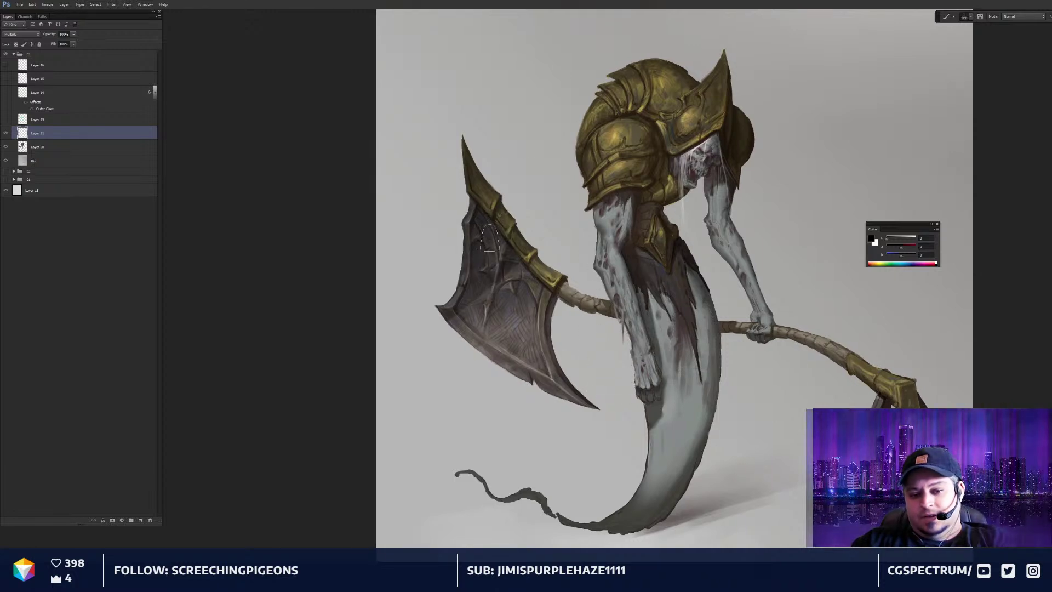
key(ctrl+minus)
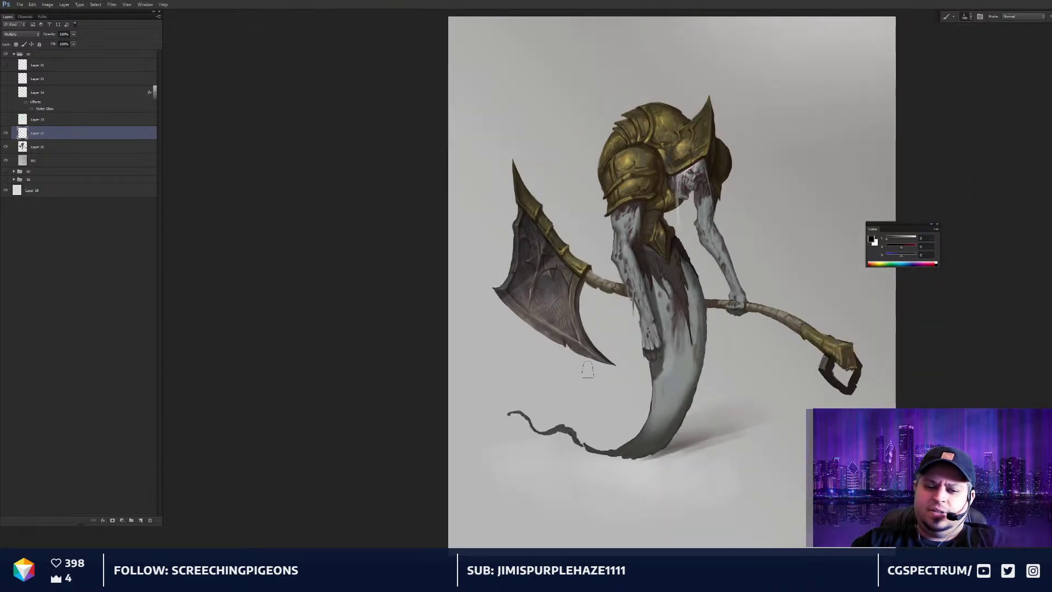
key(ctrl+minus)
key(ctrl+minus)
key(ctrl+plus)
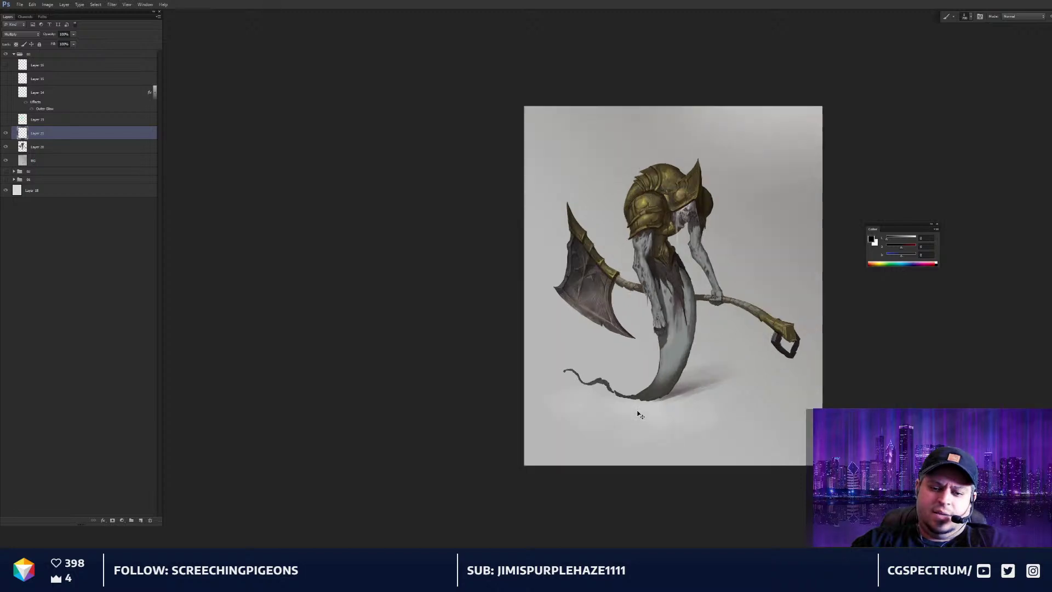
key(ctrl+plus)
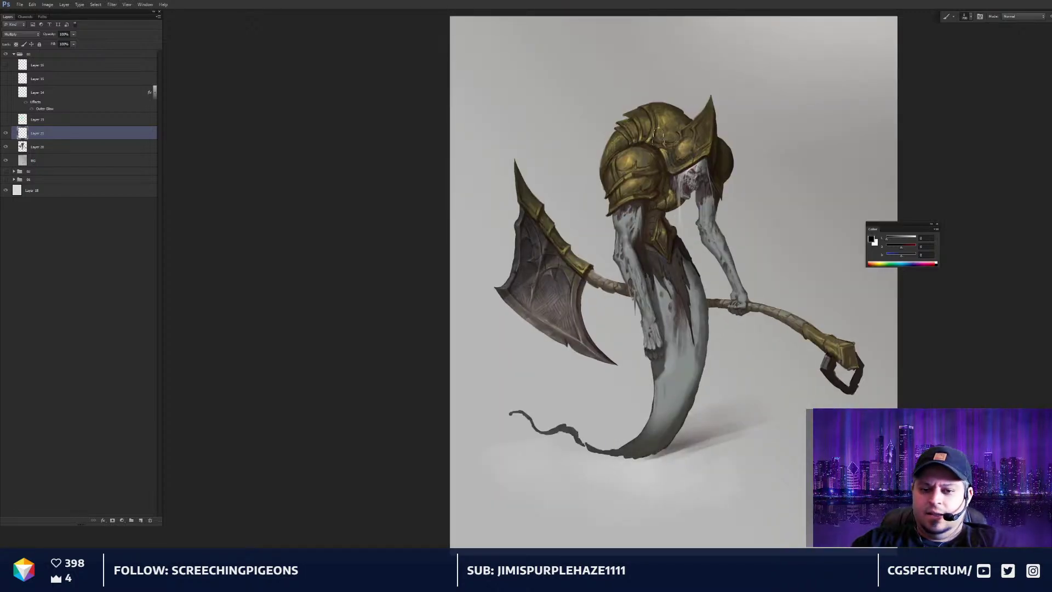
key(ctrl+plus)
Clear the figure's selection outline and merge the Multiply shading layer with the creature layer below it
ctrl+click(23, 148)
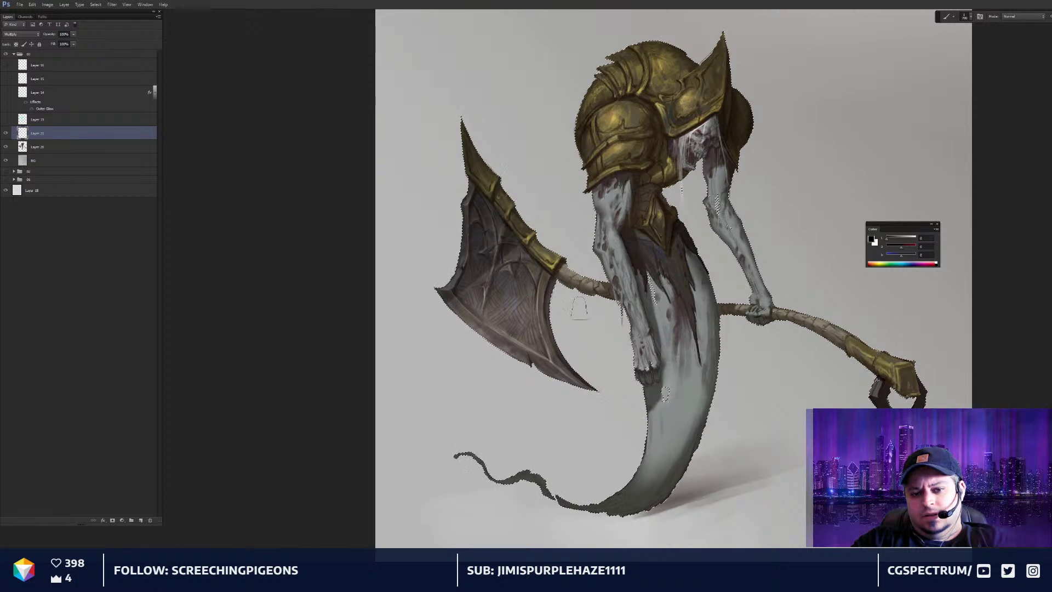
key(ctrl+d)
key(ctrl+minus)
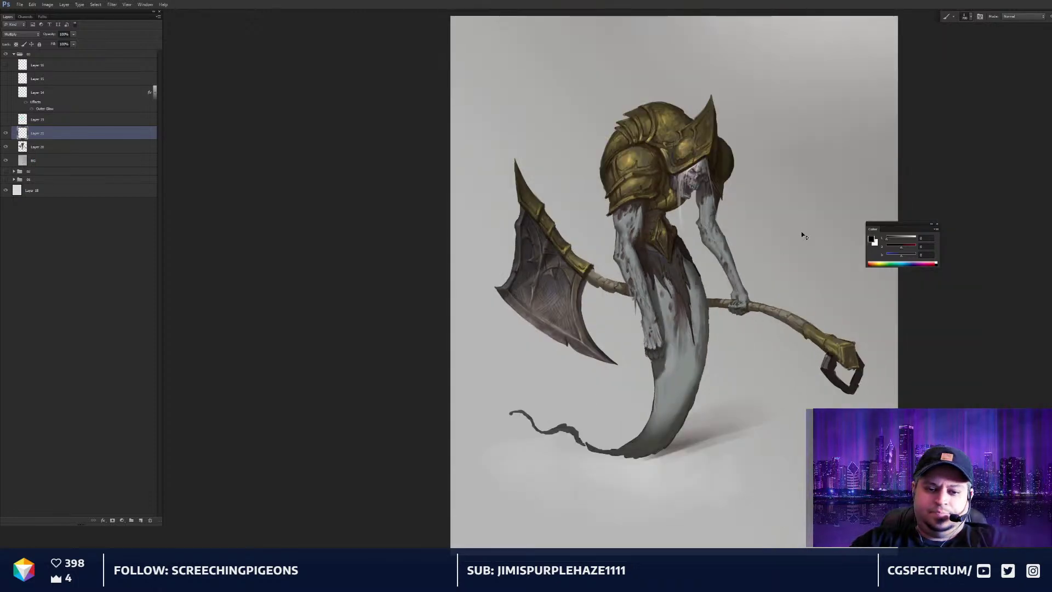
shift+click(76, 146)
key(ctrl+e)
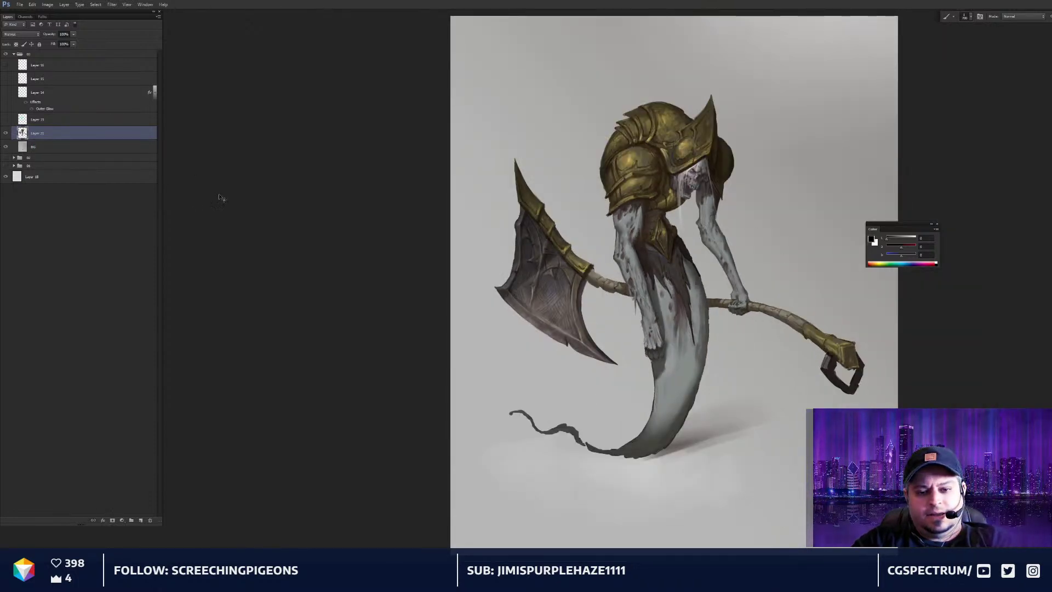
Brush soft black strokes around the tip and the outer lower edge of the axe blade
key(ctrl+minus)
key(ctrl+minus)
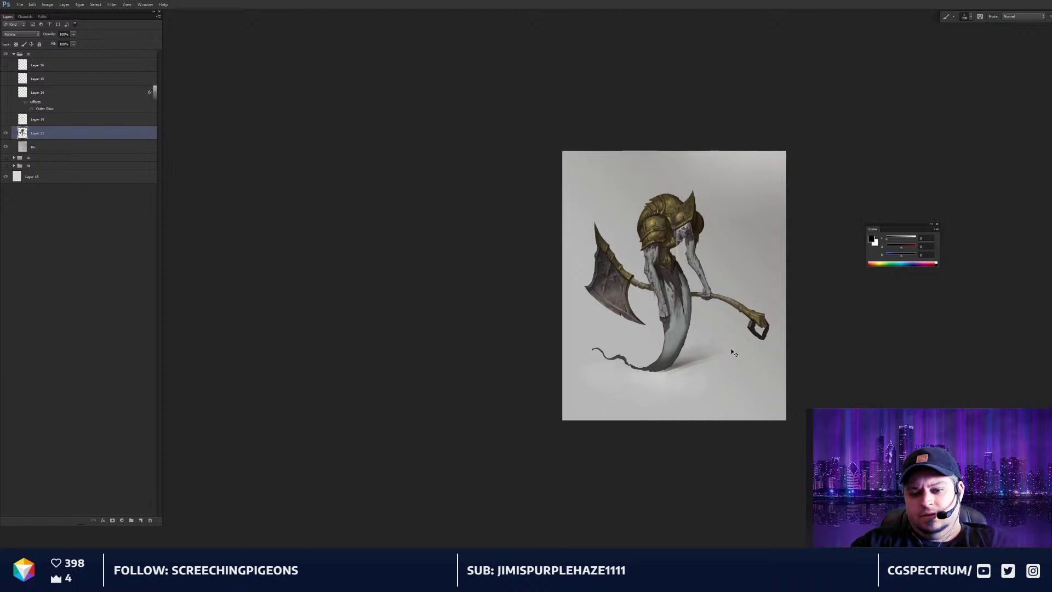
key(ctrl+plus)
key(ctrl+plus)
drag(563, 390, 554, 396)
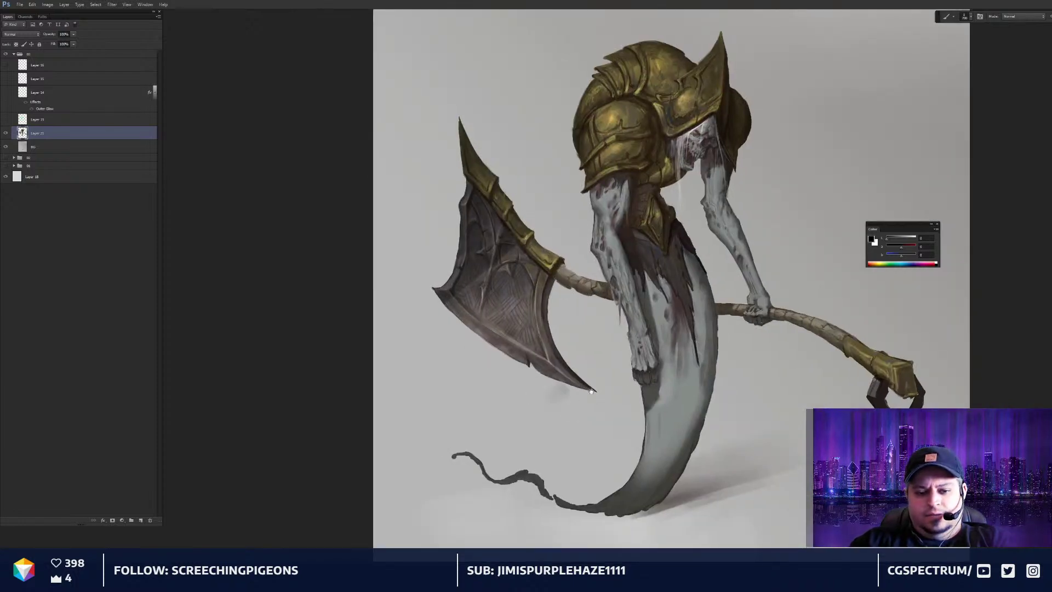
drag(467, 313, 463, 311)
mouse_move(712, 393)
mouse_down()
mouse_move(697, 400)
mouse_move(720, 433)
mouse_move(712, 437)
mouse_move(727, 419)
mouse_up()
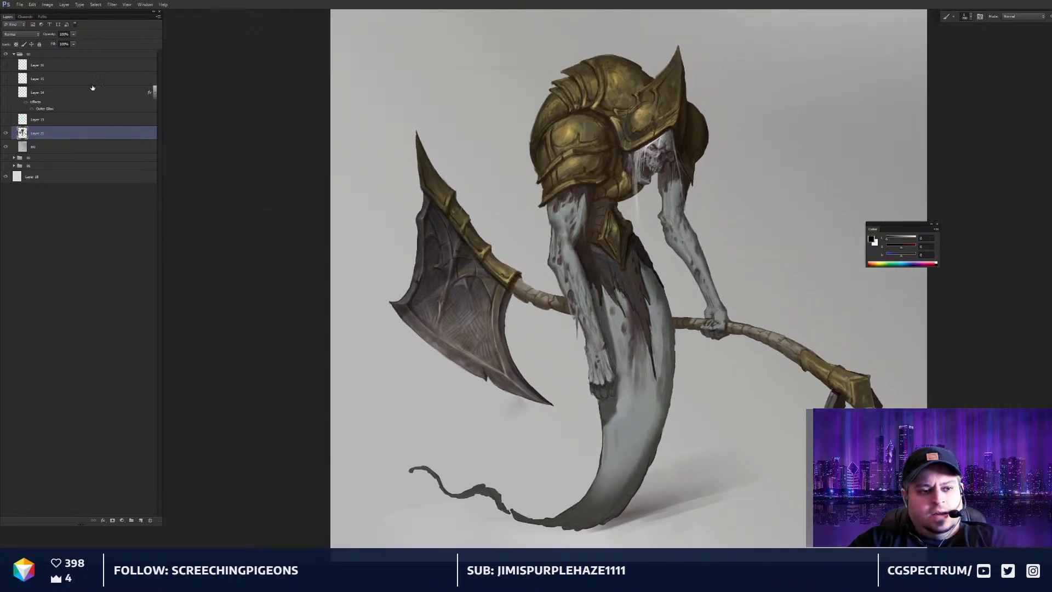
Compare the detailed painting with the earlier flat-coloured version by switching the visibility of their layer groups
click(5, 53)
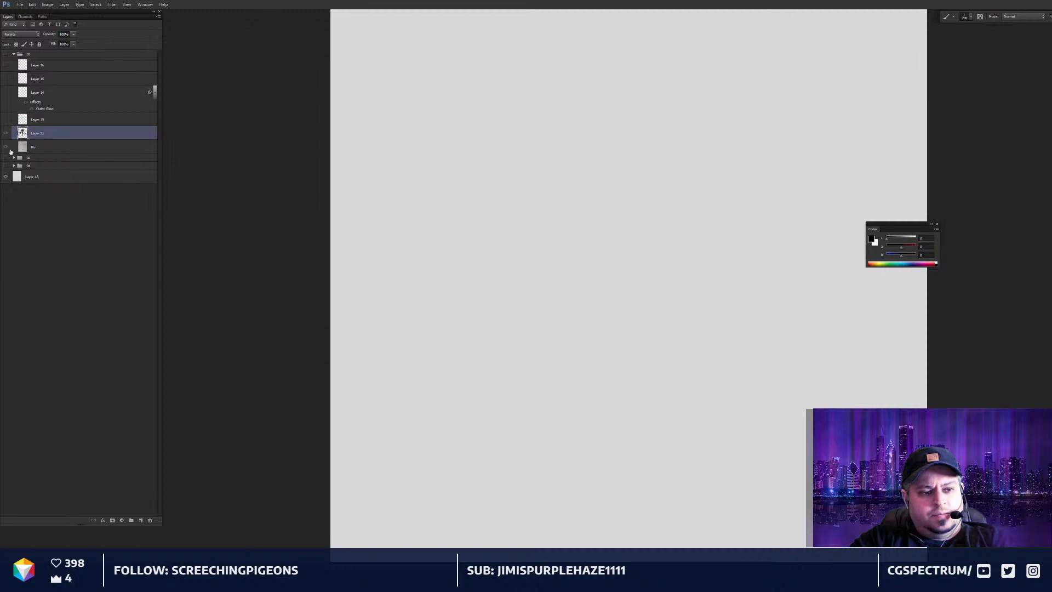
click(6, 157)
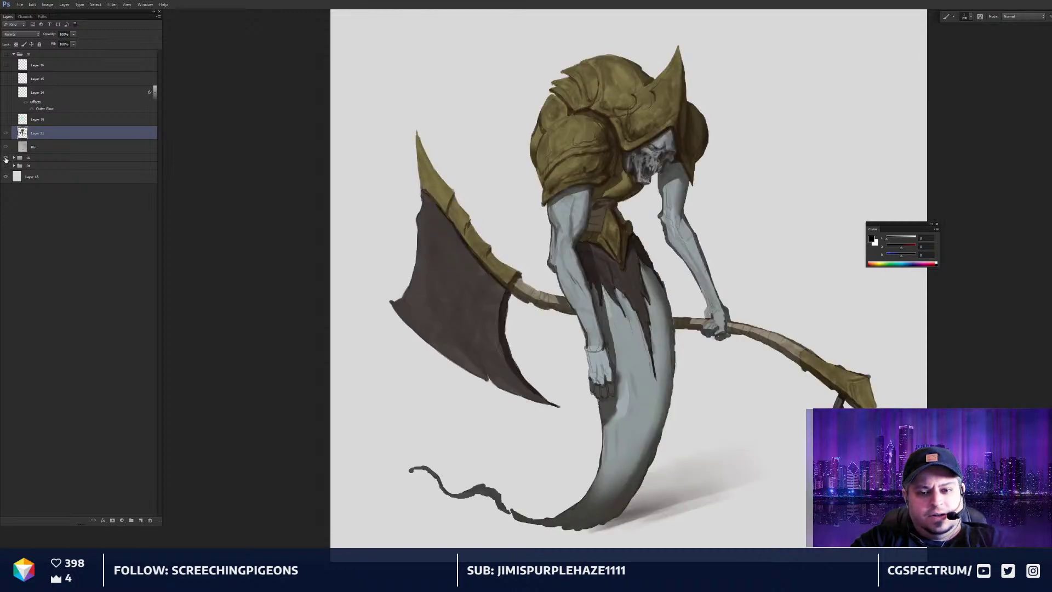
click(5, 158)
click(6, 53)
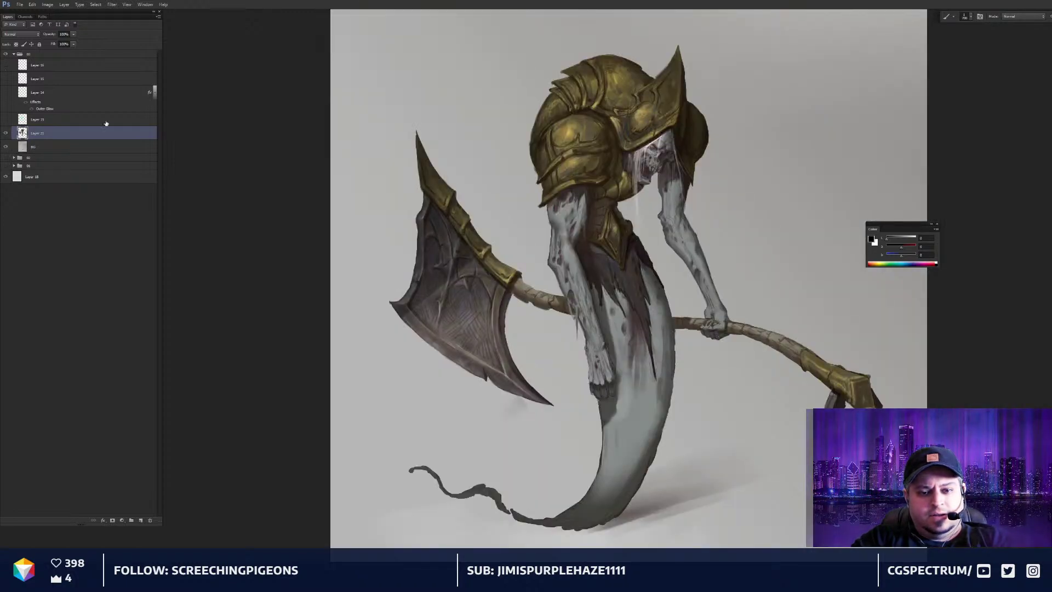
drag(347, 193, 335, 205)
key(ctrl+minus)
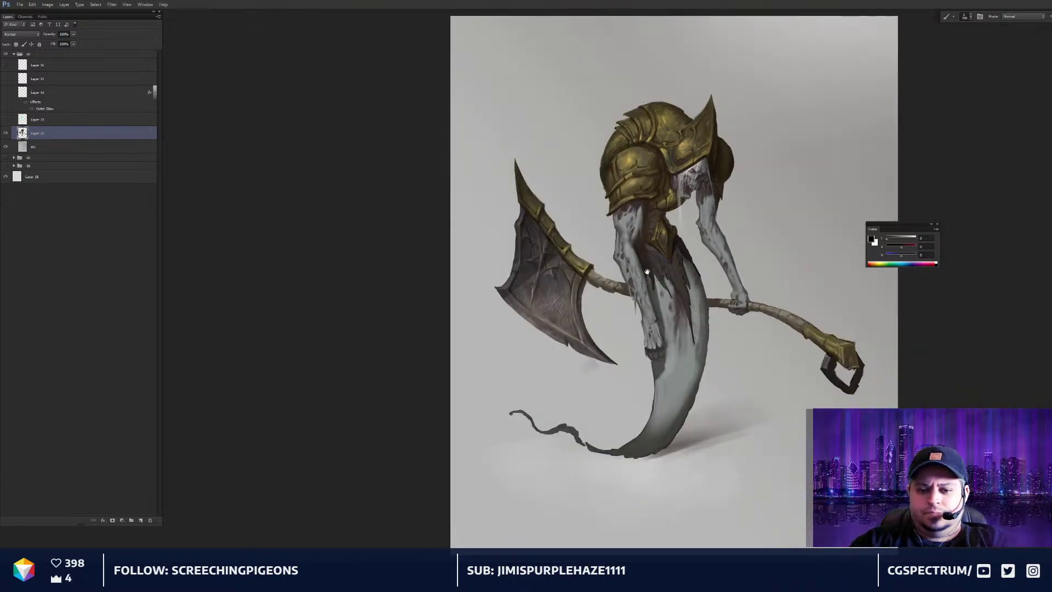
drag(647, 272, 617, 283)
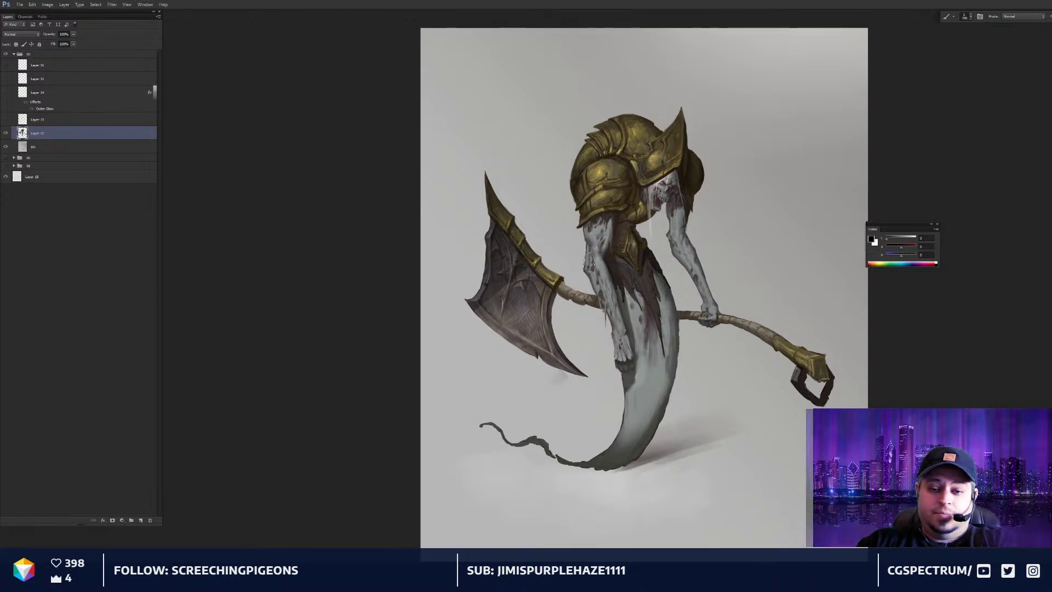
drag(706, 308, 700, 302)
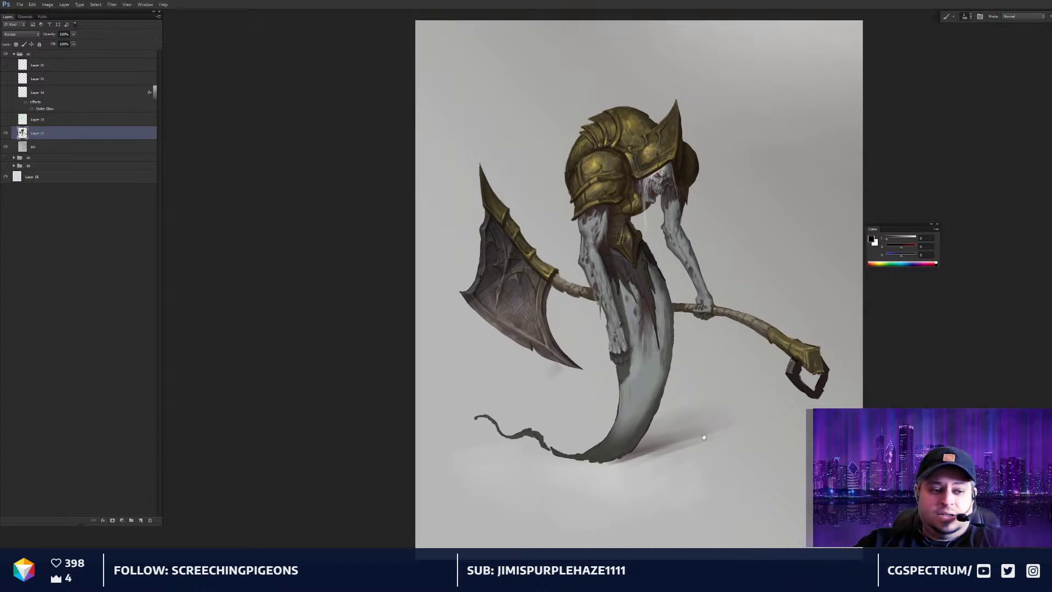
Close the gap in the creature's thin tail with a dark grey sampled from the tail
drag(692, 429, 775, 293)
key(ctrl+plus)
key(ctrl+plus)
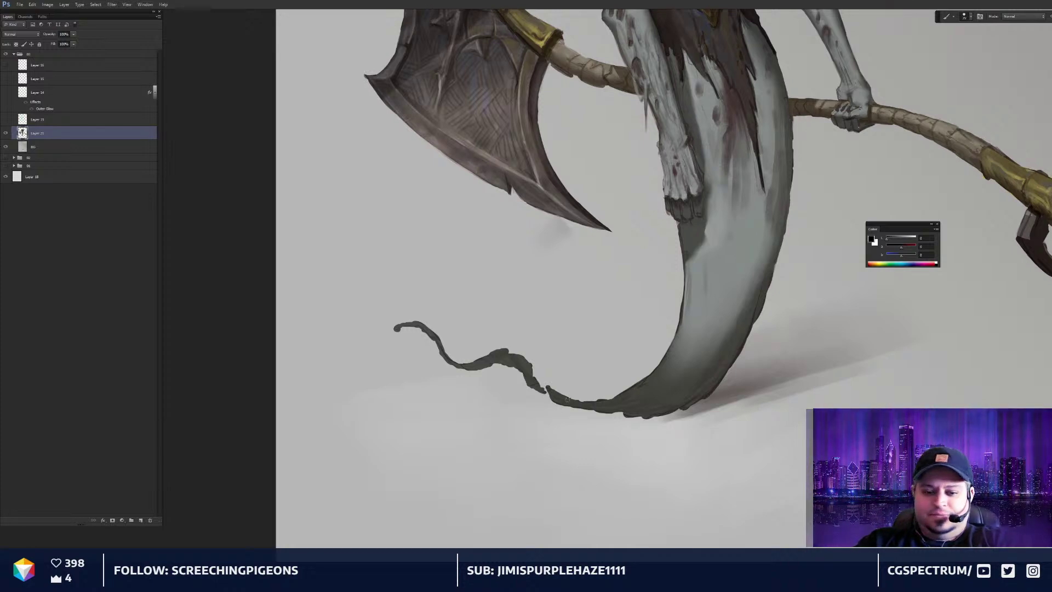
alt+click(564, 397)
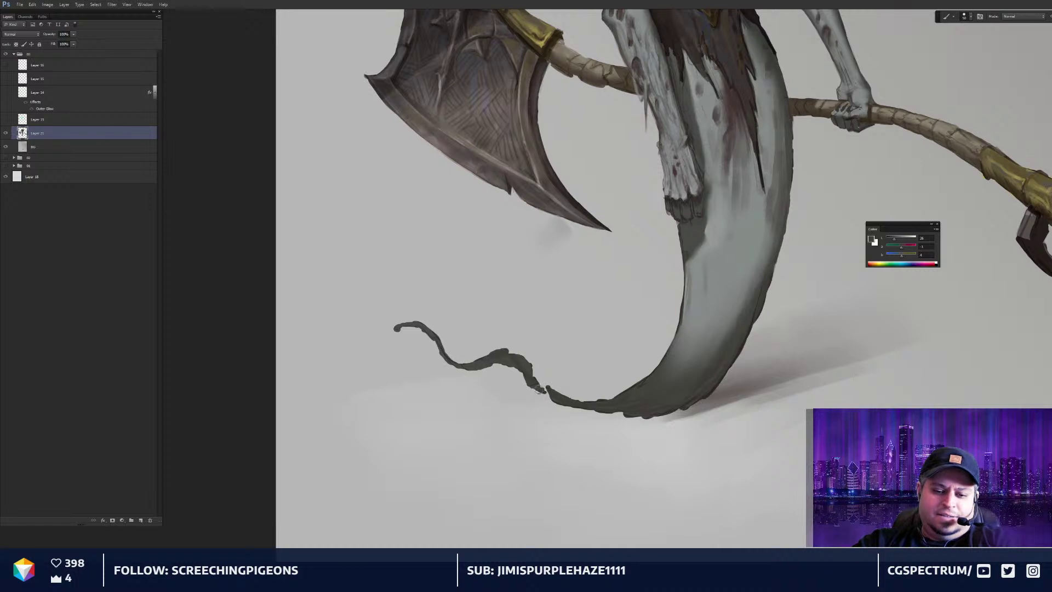
drag(541, 391, 552, 393)
Fill out the upper edge of the tail towards the body and its wavy bend with sampled dark greys
alt+click(540, 388)
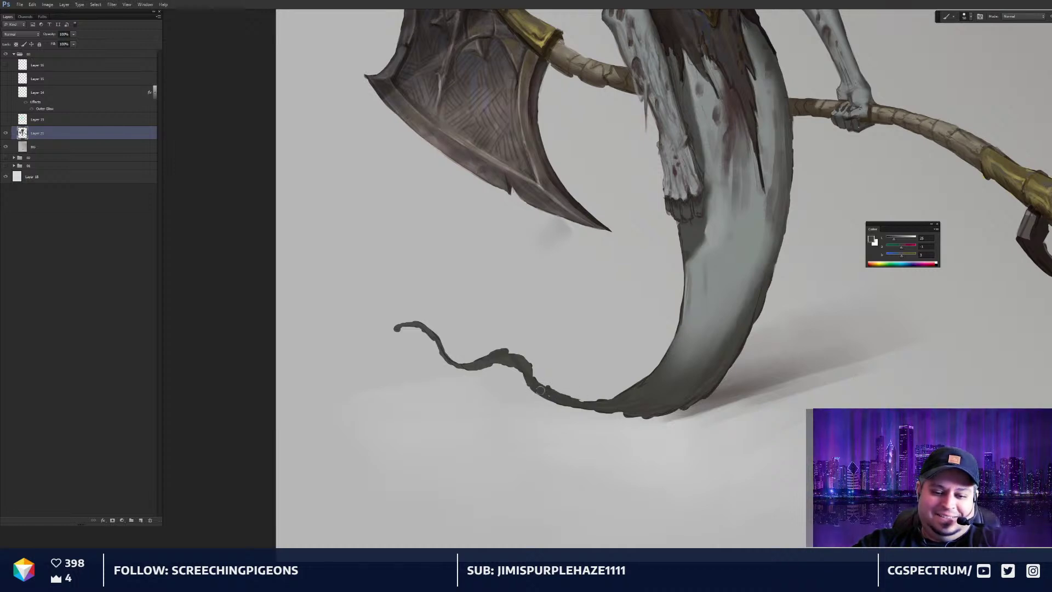
drag(572, 398, 618, 393)
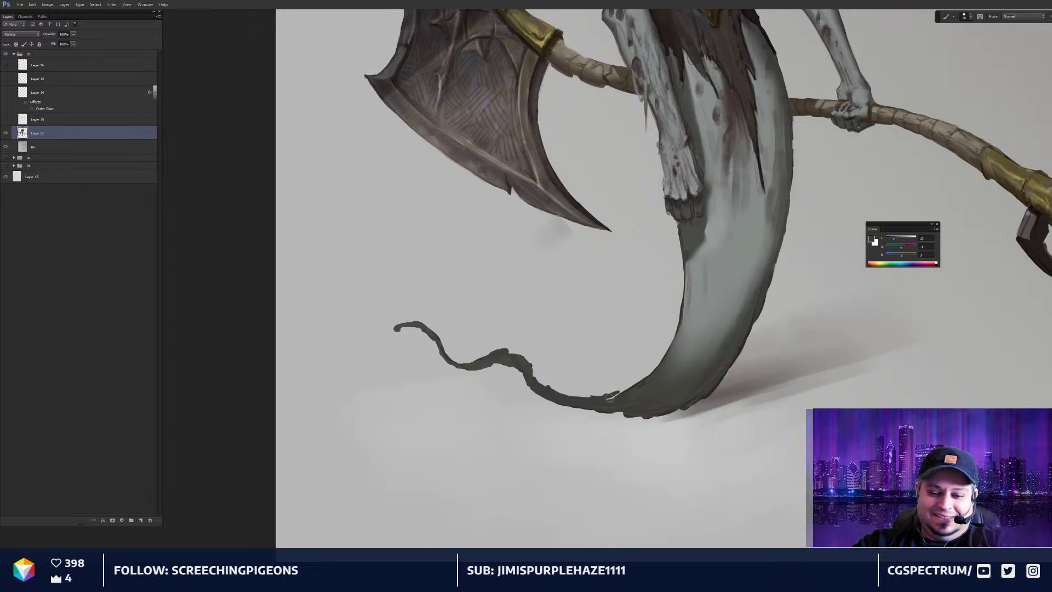
alt+click(529, 372)
mouse_move(531, 367)
mouse_down()
mouse_move(542, 382)
mouse_move(503, 351)
mouse_move(514, 355)
mouse_up()
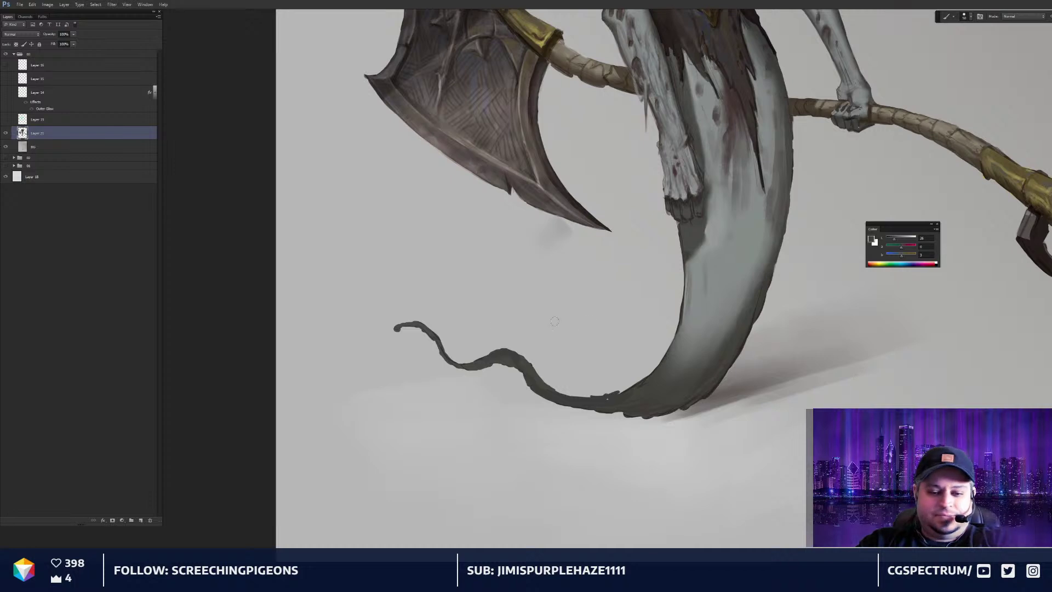
Clean up the rough upper edge where the thin tail meets the body with the Eraser and return to the Brush tool
alt+click(623, 395)
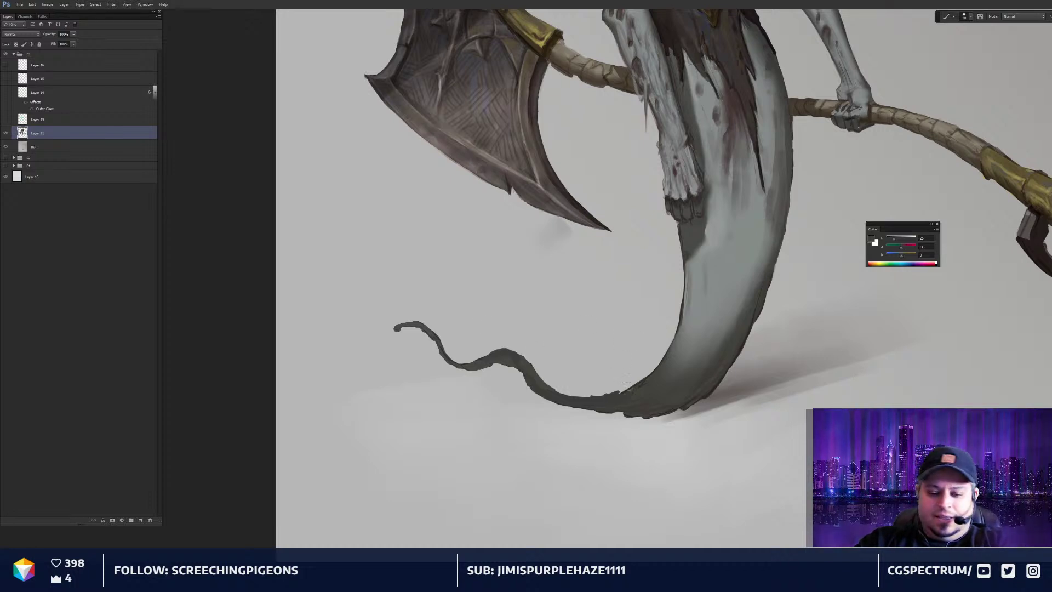
key(r)
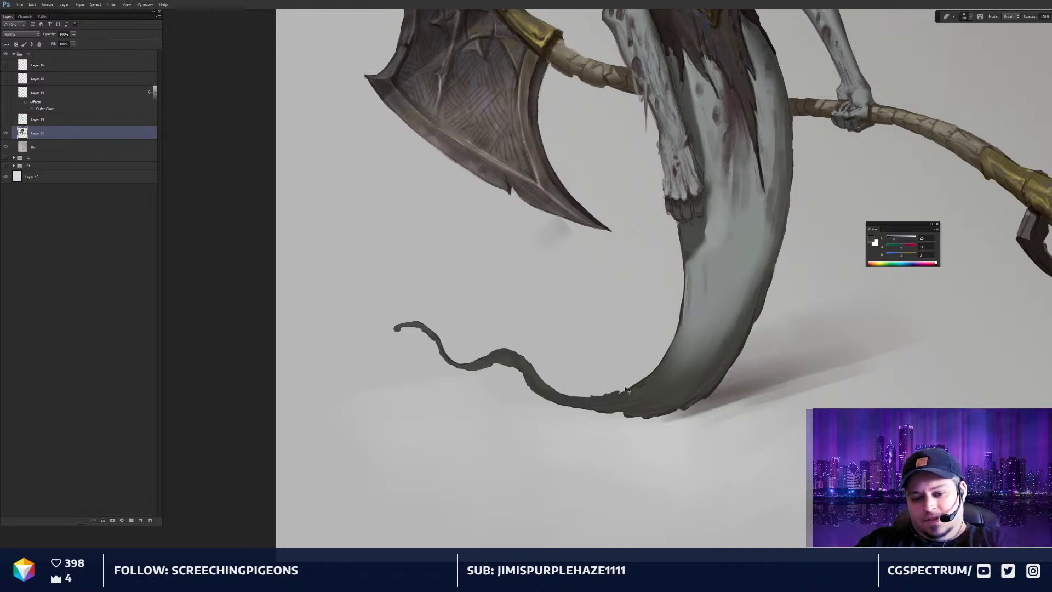
drag(626, 387, 627, 387)
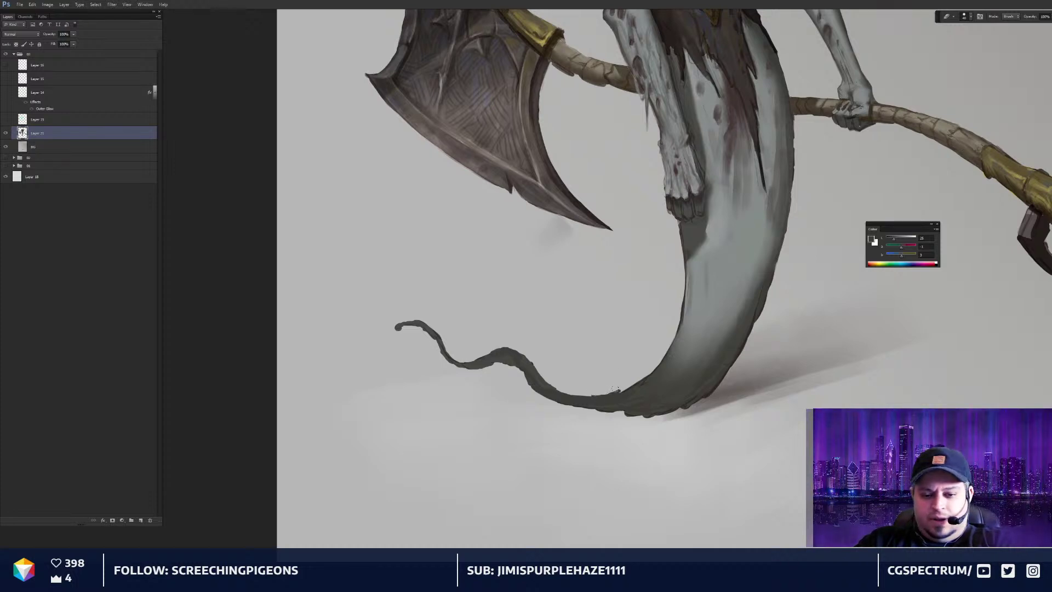
drag(620, 387, 606, 391)
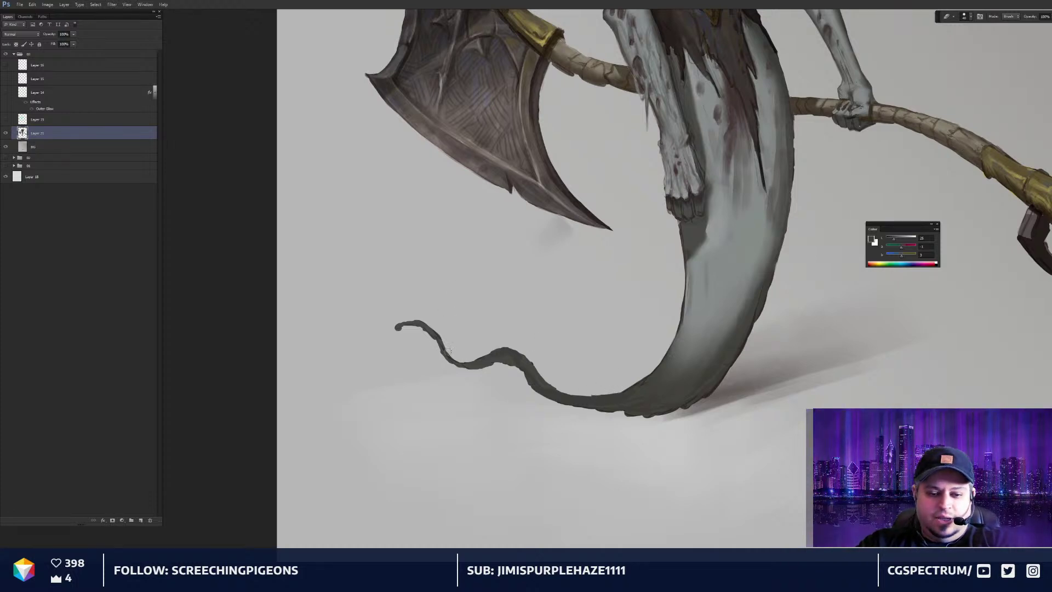
key(b)
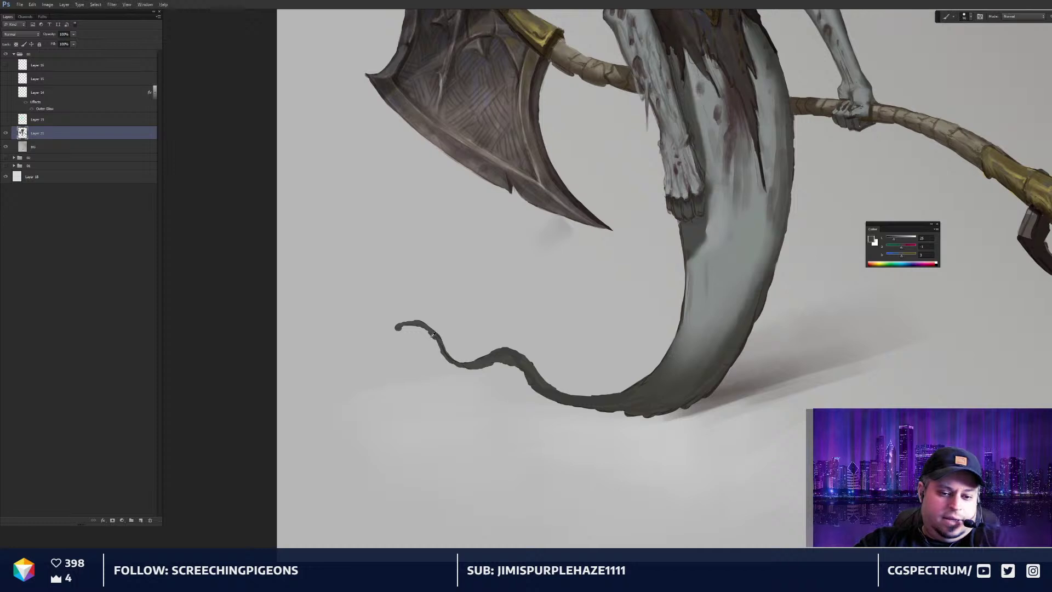
Thicken the narrow bend near the tail's tip and blend a sampled dark grey along the tail where it meets the body
mouse_move(443, 349)
mouse_down()
mouse_move(433, 337)
mouse_move(449, 364)
mouse_move(469, 370)
mouse_up()
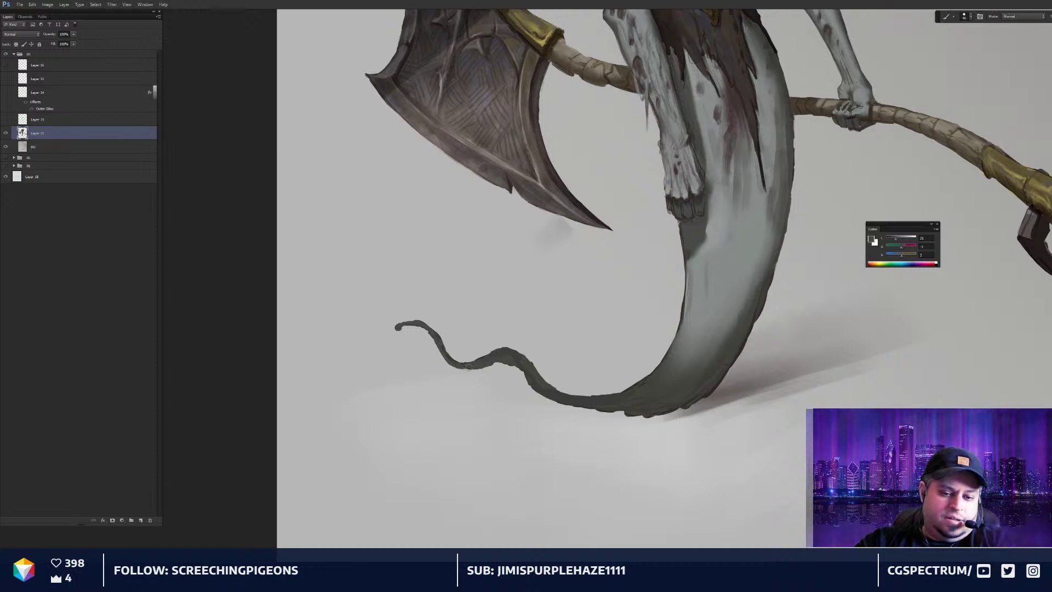
alt+click(623, 407)
mouse_move(615, 408)
mouse_down()
mouse_move(683, 406)
mouse_move(670, 413)
mouse_move(712, 391)
mouse_up()
Paint a lighter grey facet on the raised end of the dark metal ring under the axe handle's gold end cap
mouse_move(749, 84)
mouse_down()
mouse_move(725, 141)
mouse_move(737, 351)
mouse_up()
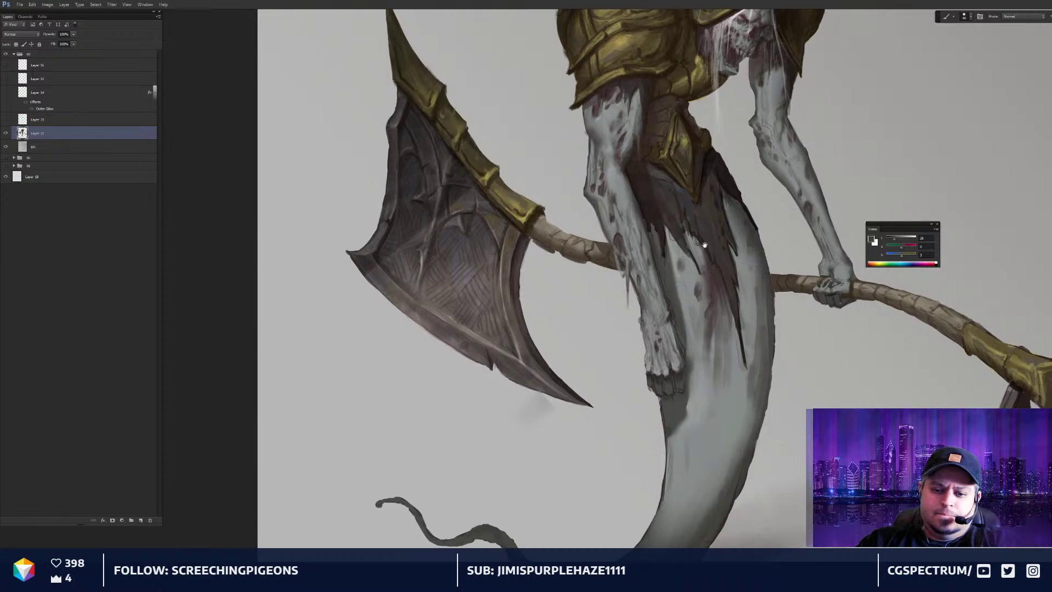
drag(705, 245, 598, 280)
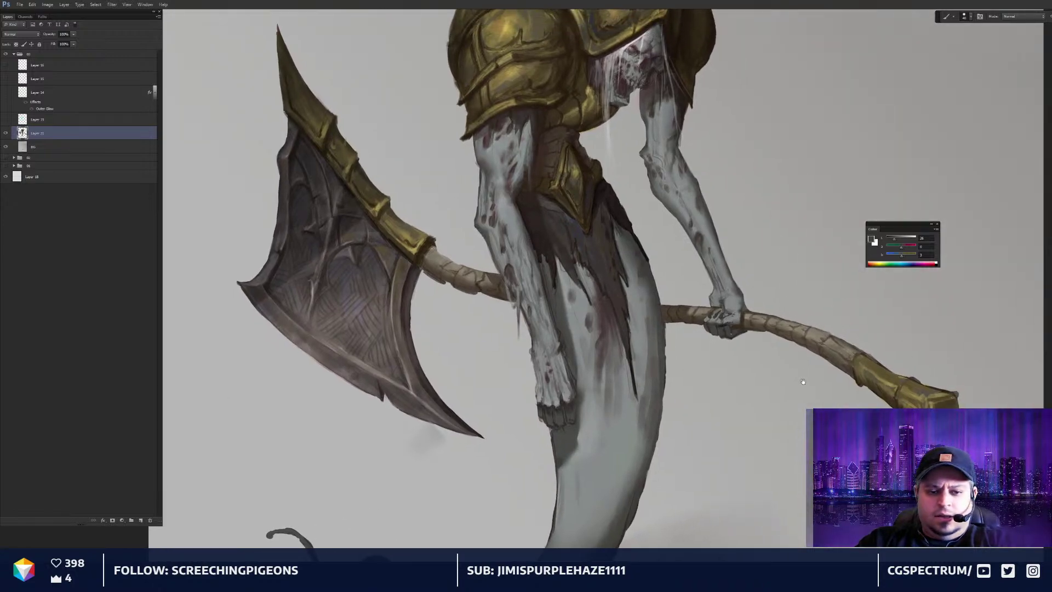
drag(763, 328, 767, 439)
mouse_move(822, 488)
mouse_down()
mouse_move(712, 345)
mouse_move(583, 291)
mouse_up()
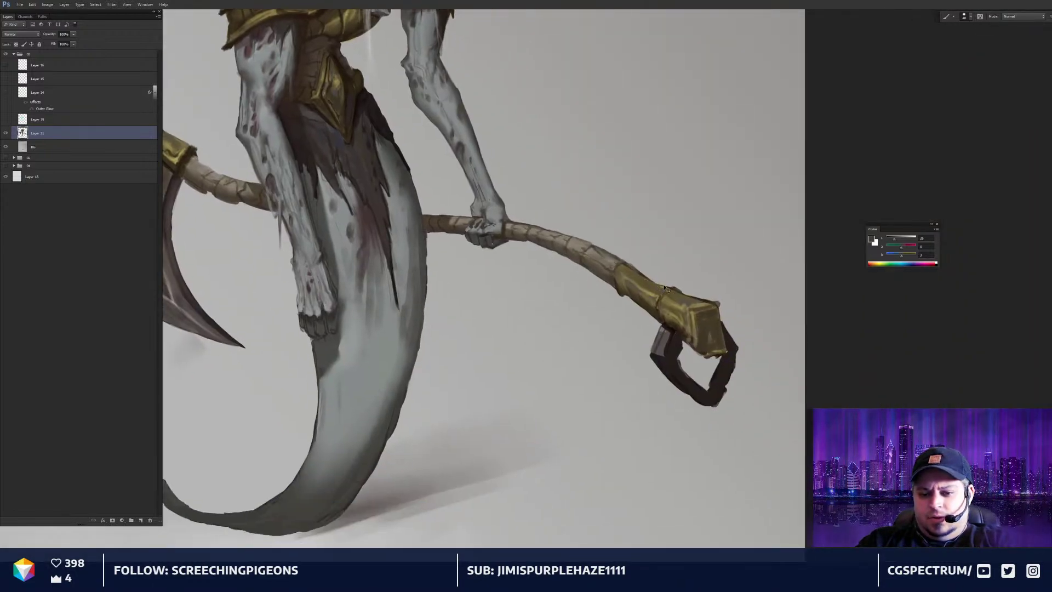
key(ctrl+plus)
drag(717, 318, 702, 282)
drag(705, 365, 704, 360)
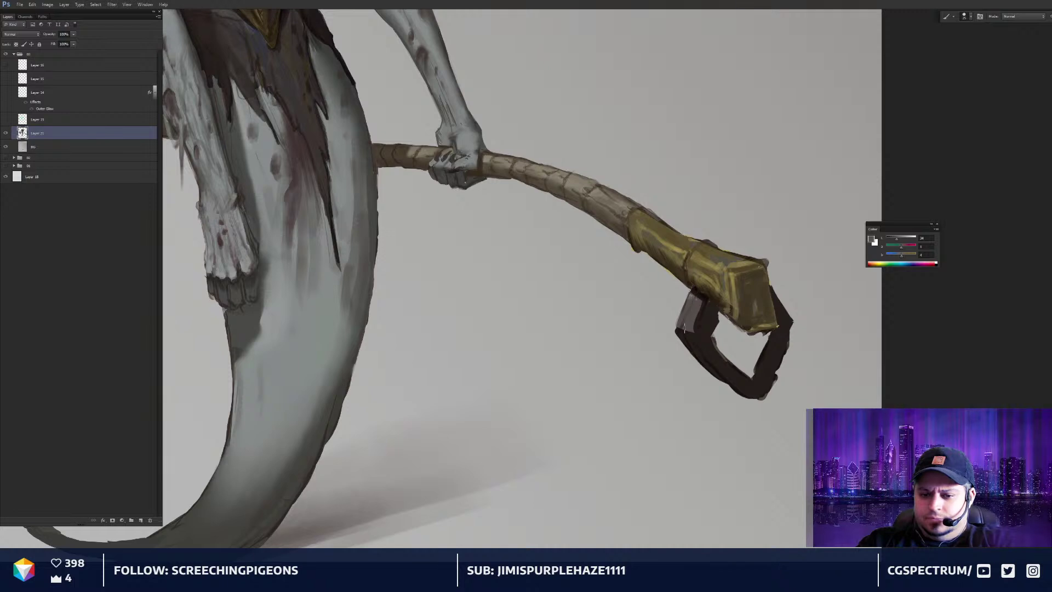
drag(693, 305, 694, 300)
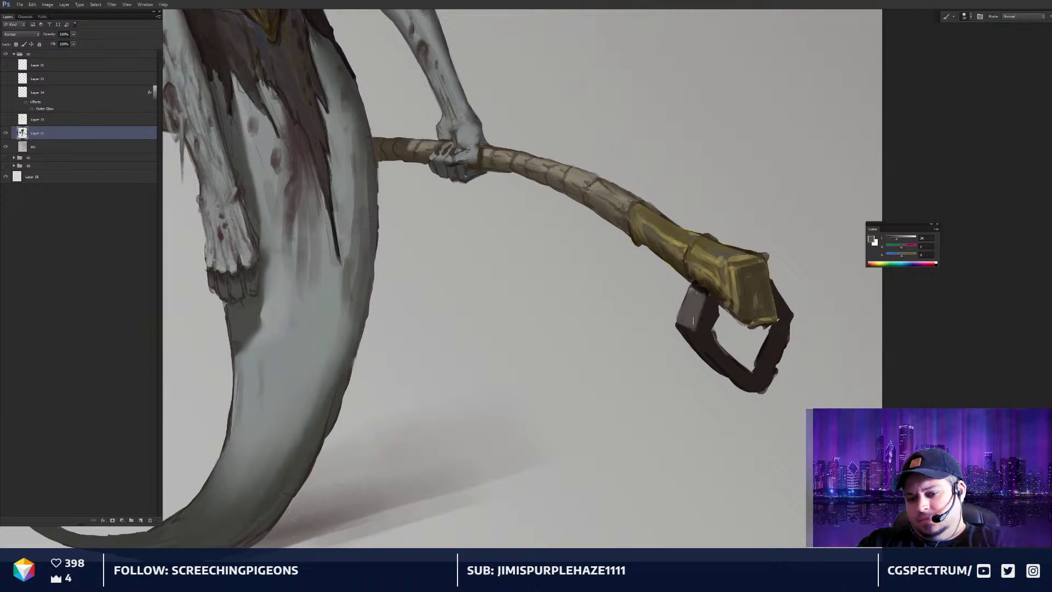
drag(697, 293, 744, 370)
Clean up the dark ring's inner edge and paint a lighter grey plane on the inside of its far arm
alt+click(707, 335)
key(])
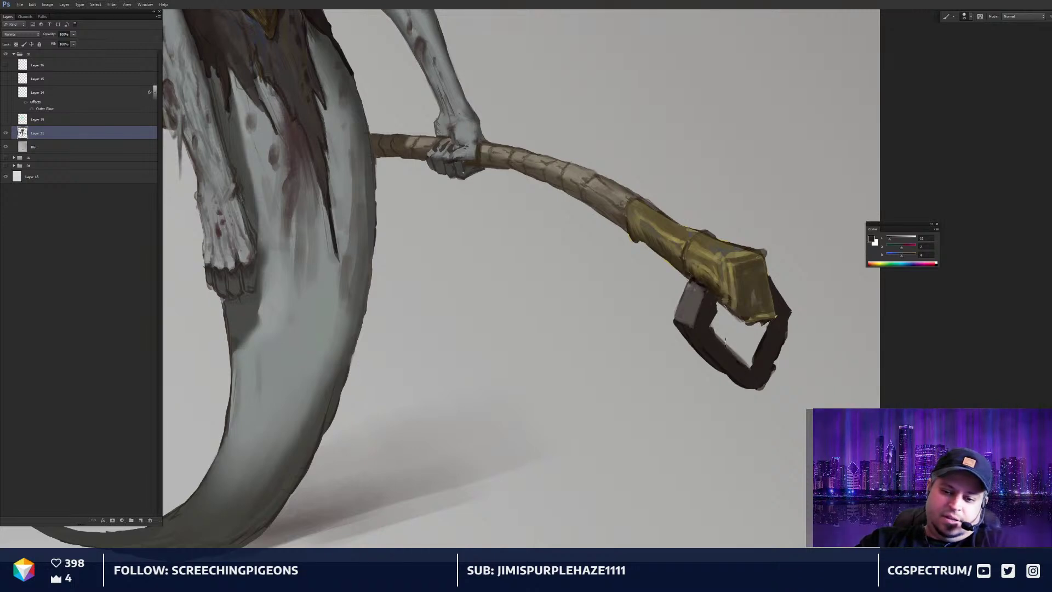
key(e)
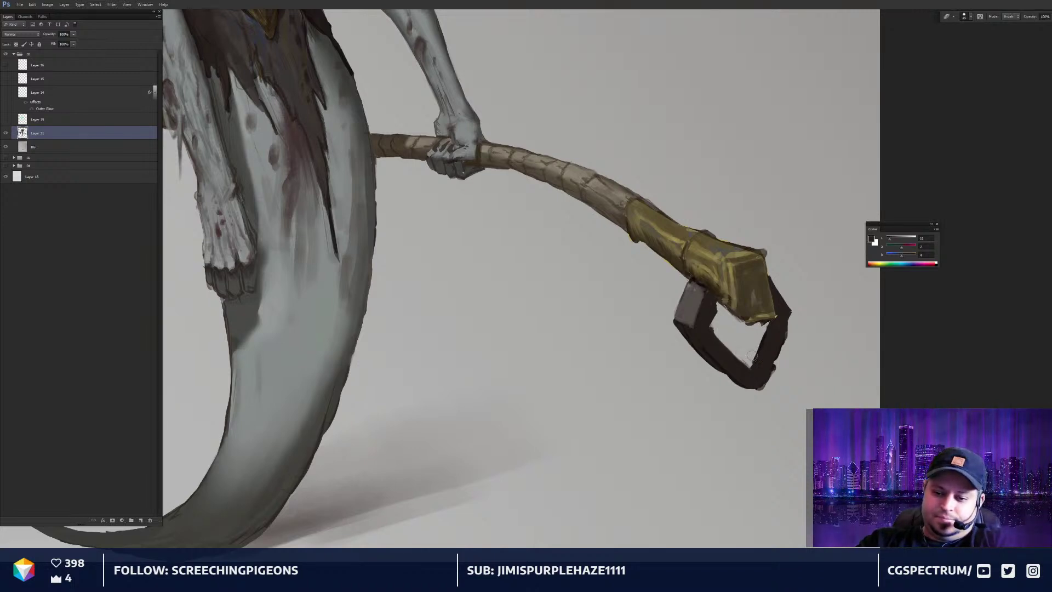
key(b)
alt+click(758, 355)
mouse_move(764, 344)
mouse_down()
mouse_move(754, 369)
mouse_move(762, 348)
mouse_up()
alt+click(761, 360)
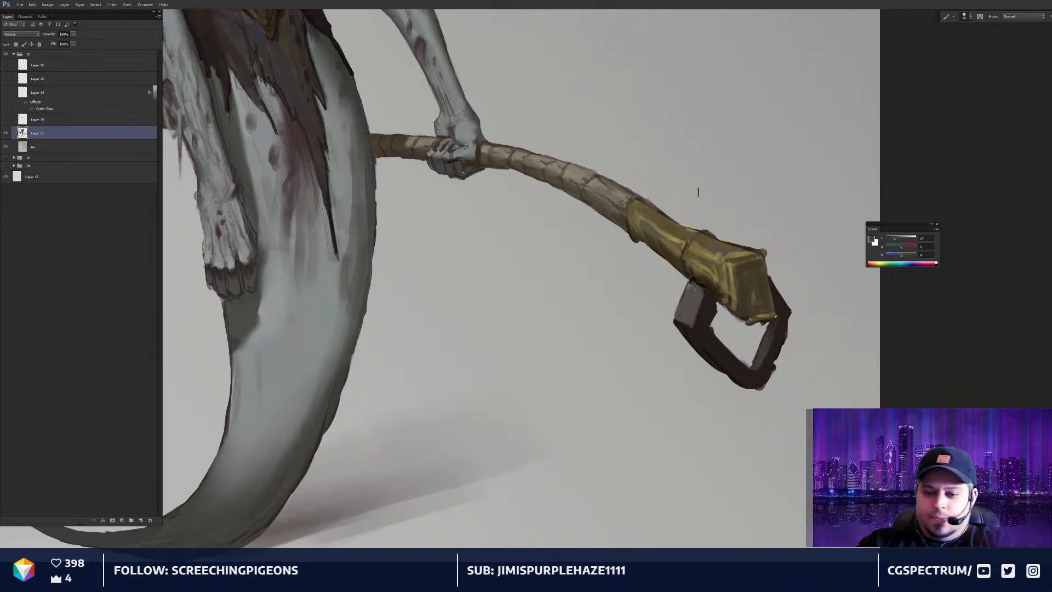
Sharpen the ring's lower corner and the outer edge of its far arm with a sampled near-black brown
alt+click(720, 367)
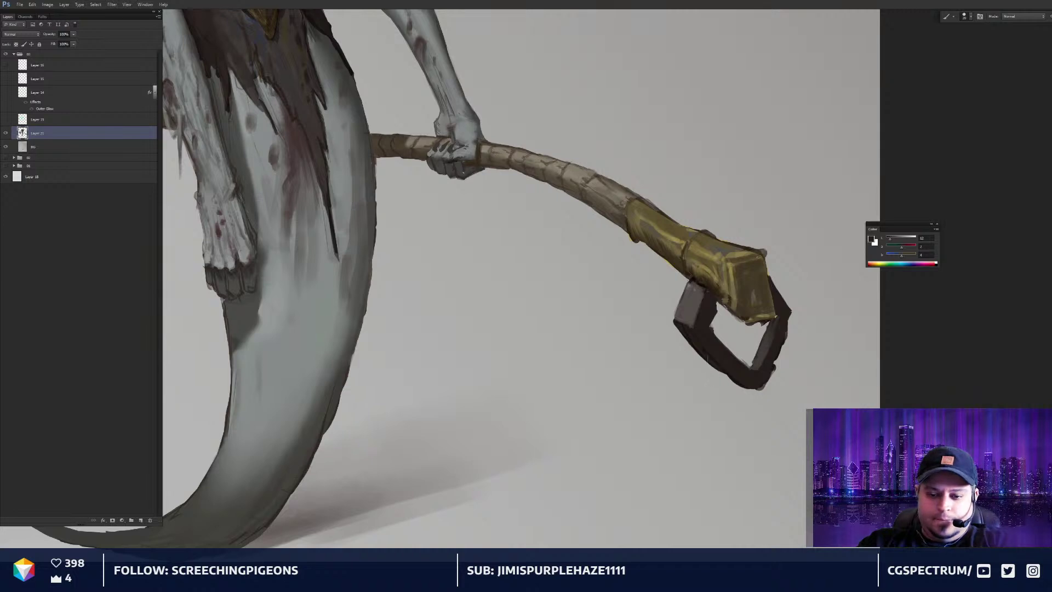
mouse_move(722, 373)
mouse_down()
mouse_move(748, 392)
mouse_move(784, 352)
mouse_move(754, 396)
mouse_move(761, 393)
mouse_up()
key(e)
key(b)
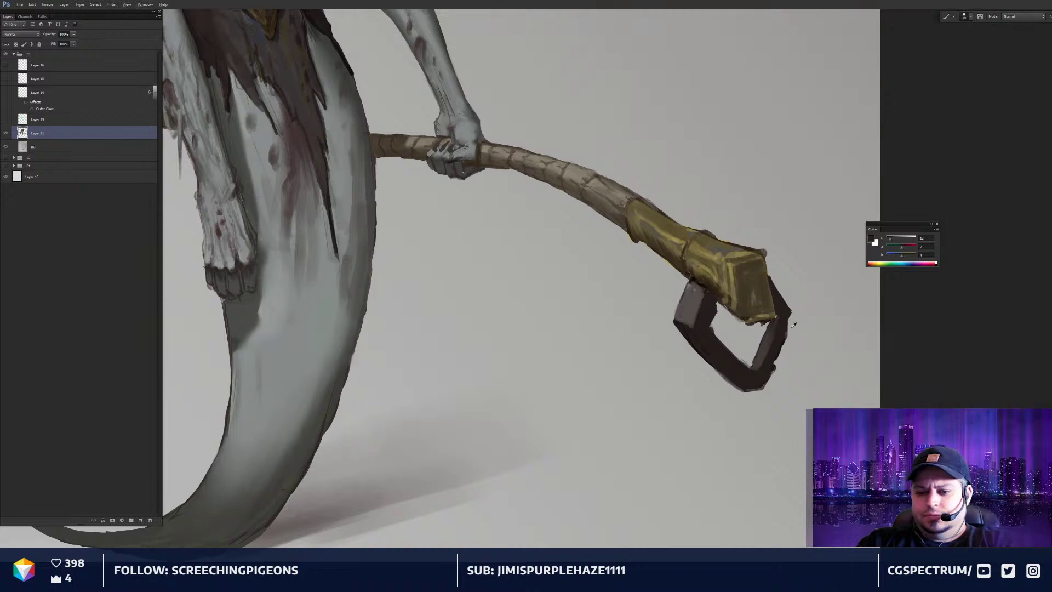
drag(769, 379, 792, 311)
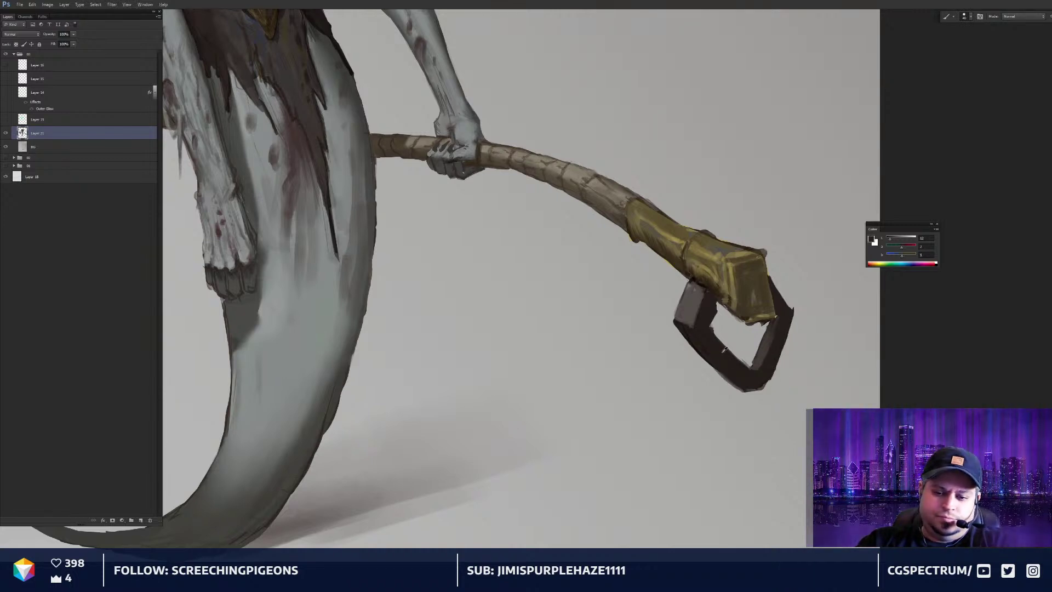
Add a small dark bump to the ring's lower outer edge and trim its outer outline with the Eraser
alt+click(701, 350)
drag(701, 353, 711, 361)
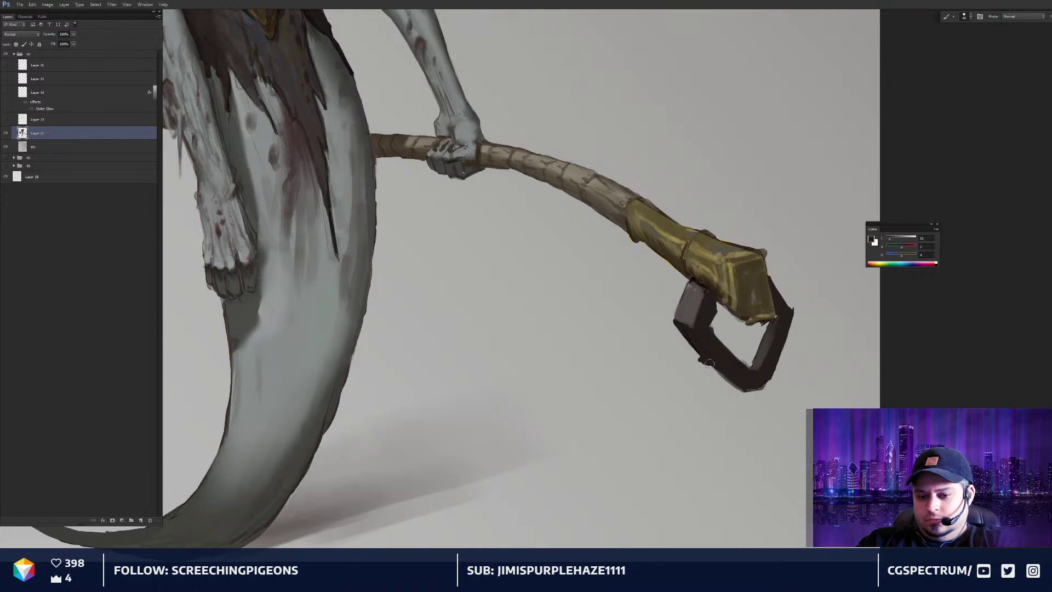
key(e)
key(b)
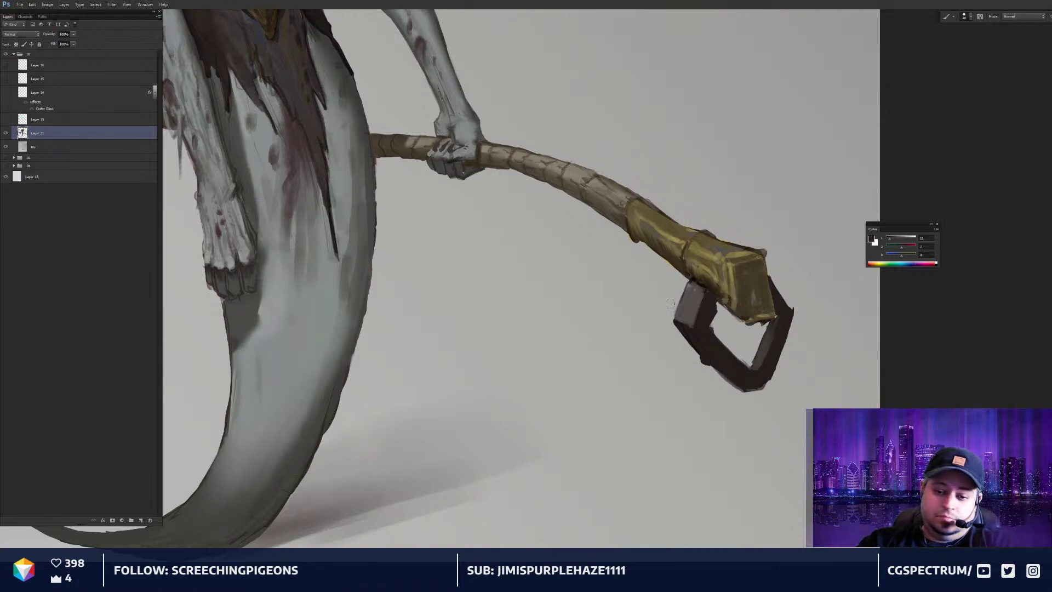
key(e)
mouse_move(682, 285)
mouse_down()
mouse_move(669, 322)
mouse_move(641, 326)
mouse_move(678, 348)
mouse_move(671, 331)
mouse_move(697, 358)
mouse_move(683, 338)
mouse_move(733, 394)
mouse_up()
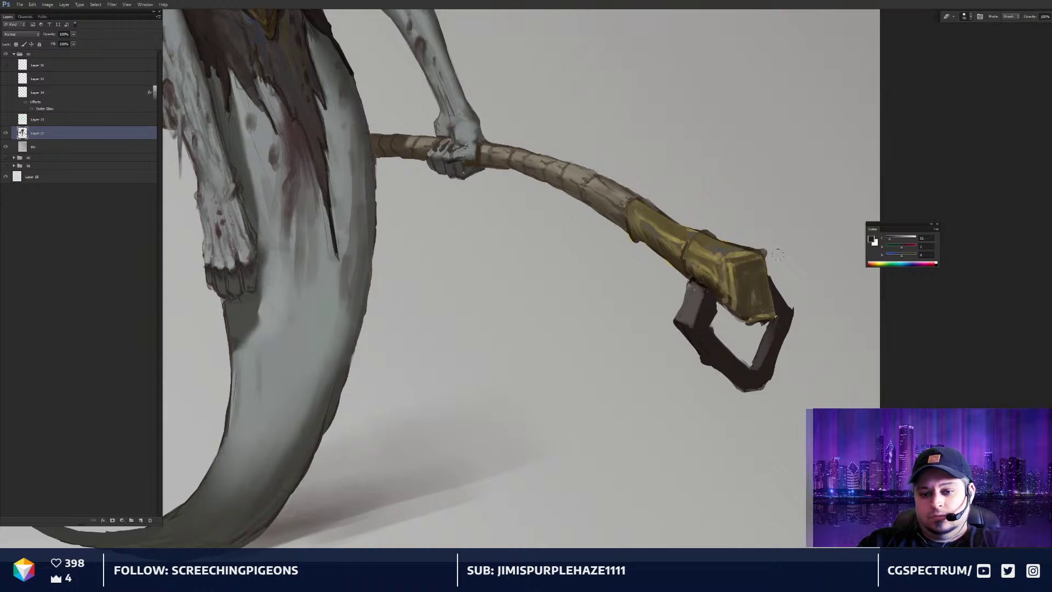
key(b)
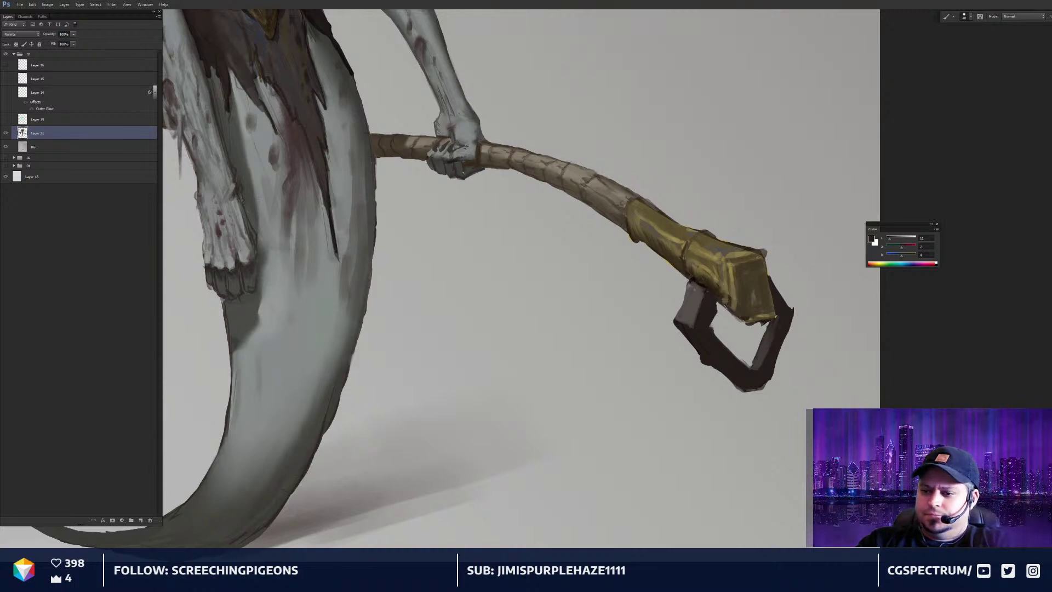
Deepen the end face of the handle's gold cap with sampled dark brown and brighten its bevelled rim with sampled gold
mouse_move(744, 253)
mouse_down()
mouse_move(729, 252)
mouse_move(733, 278)
mouse_up()
alt+click(746, 243)
alt+click(743, 245)
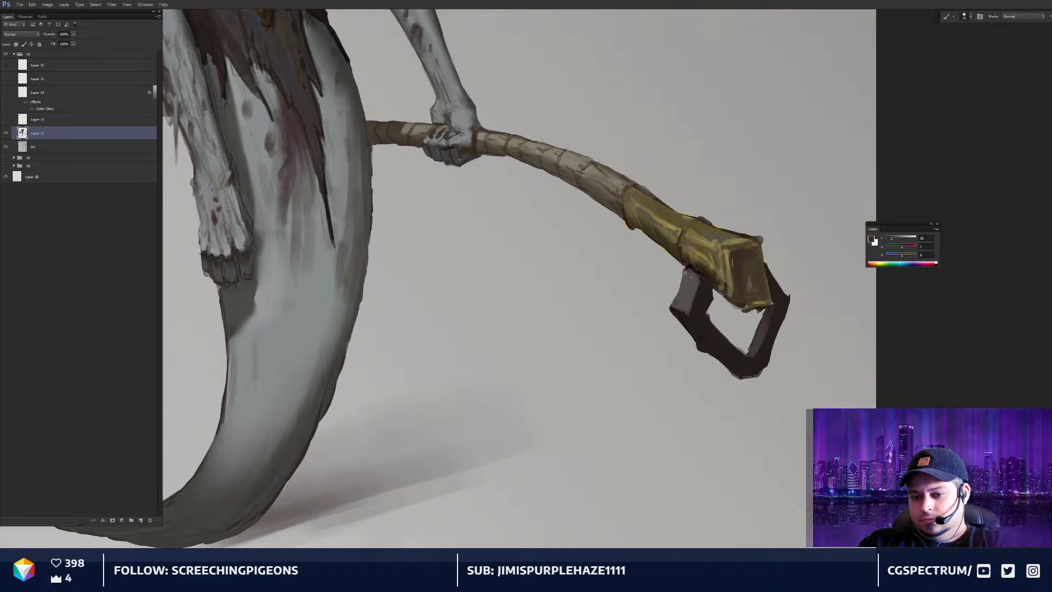
drag(727, 229, 728, 235)
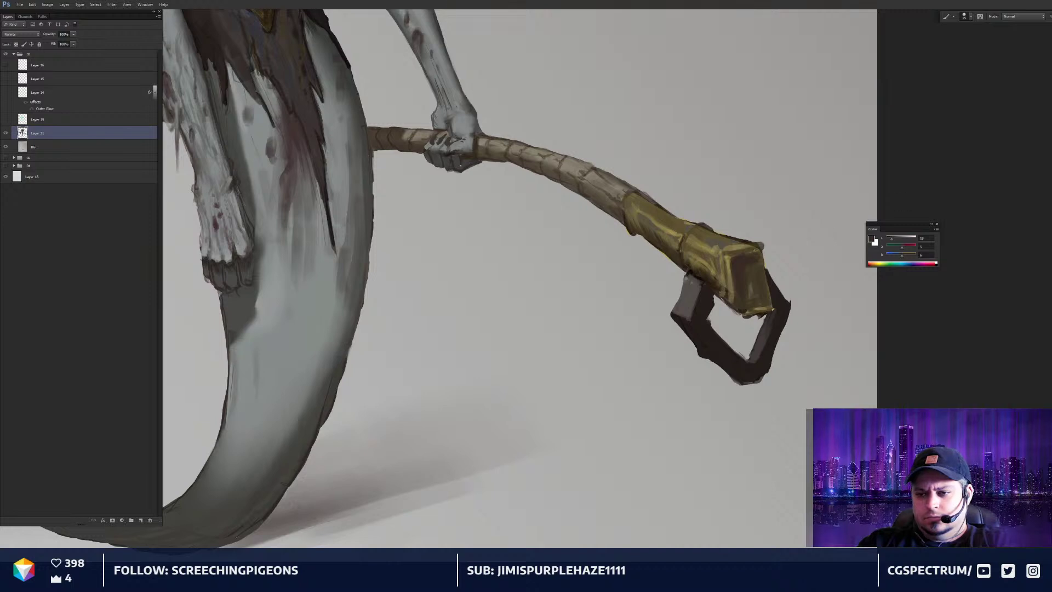
alt+click(691, 272)
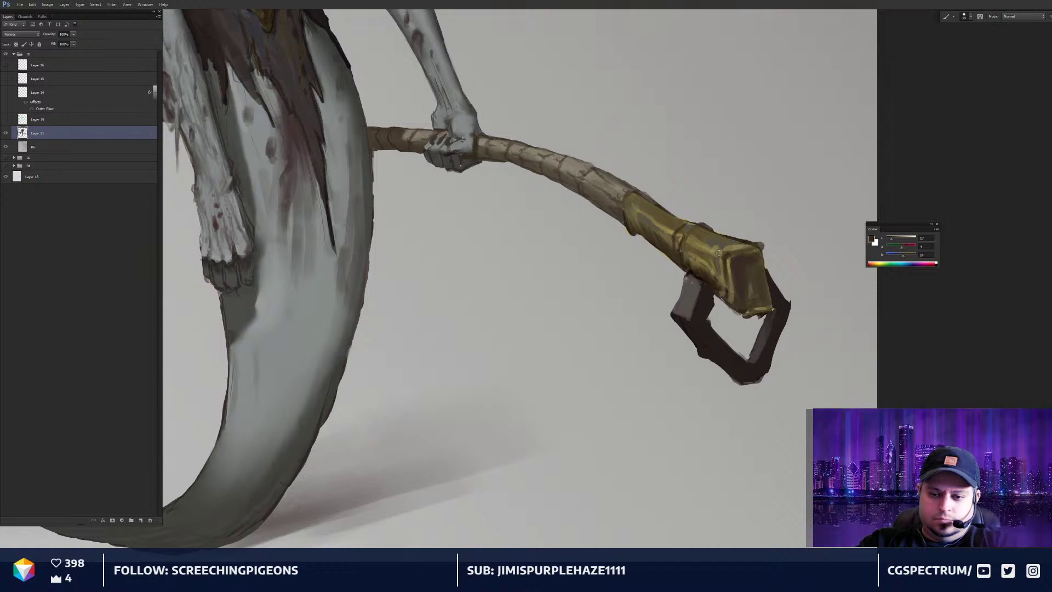
alt+click(675, 234)
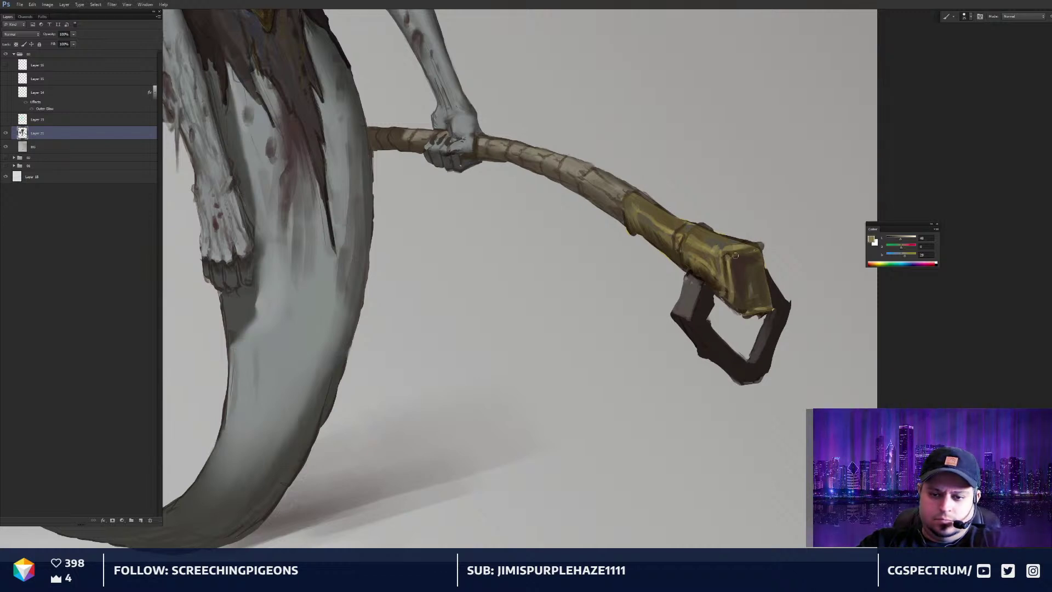
drag(731, 254, 750, 250)
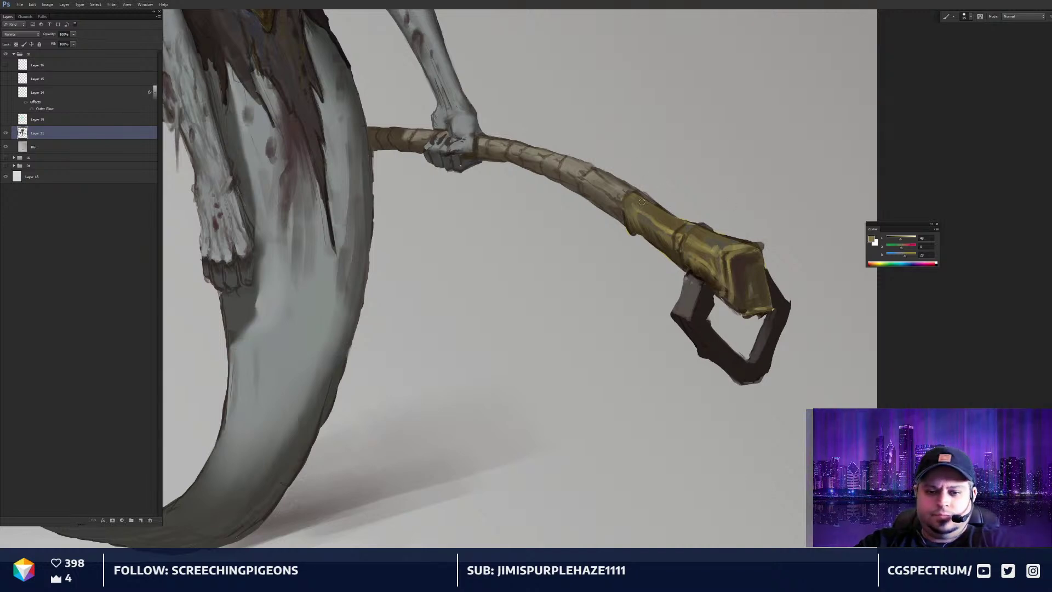
Erase the stray dark paint along the upper edge of the gold collar on the handle and return to the Brush tool
key(r)
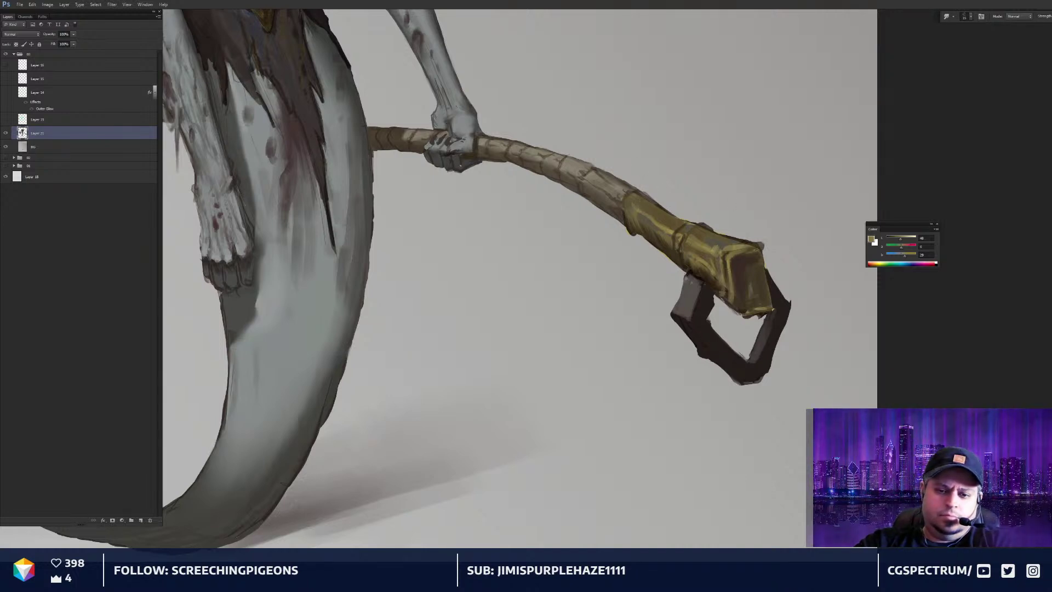
key(e)
drag(645, 189, 657, 197)
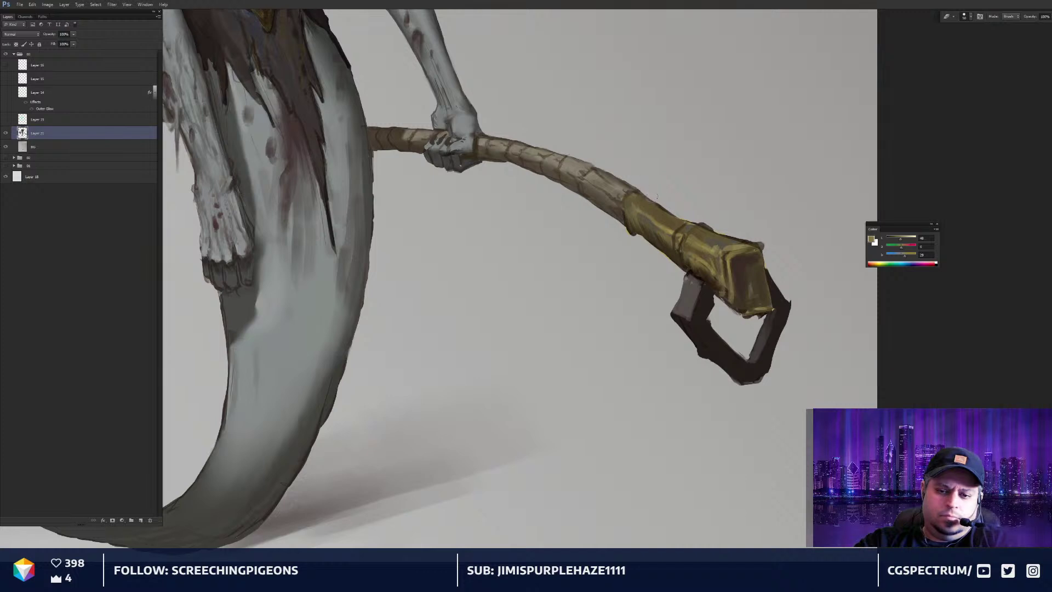
key(r)
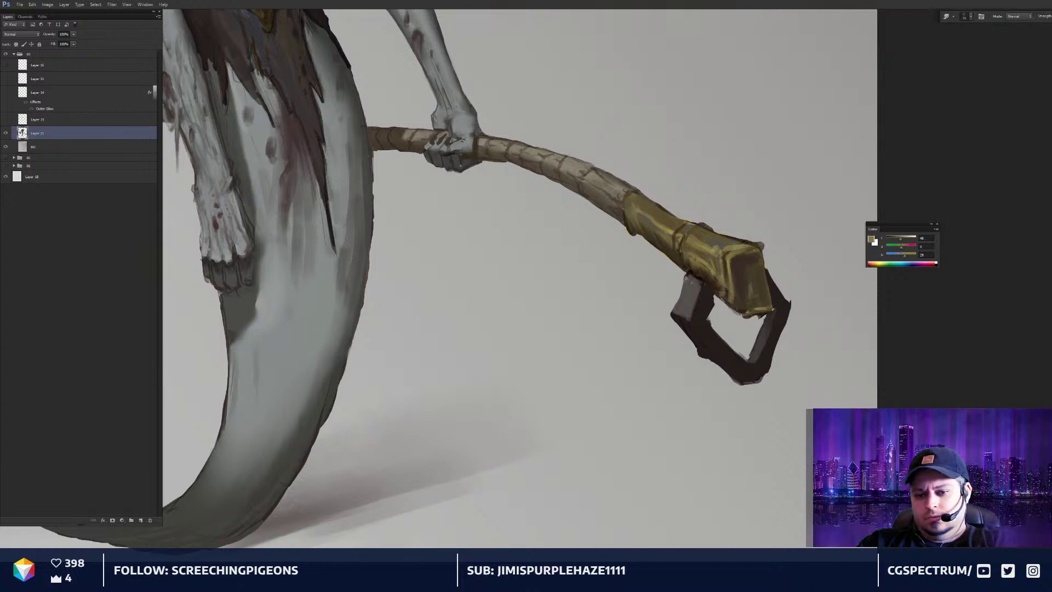
key(b)
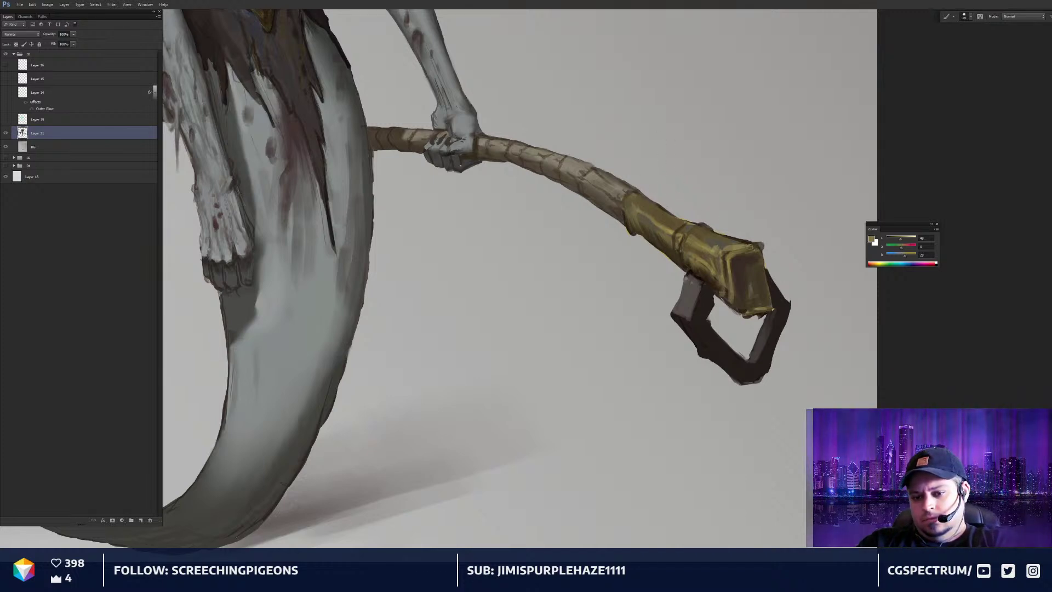
Refine the upper corner and top edge of the gold end cap using browns, greys and golds sampled around it
alt+click(758, 247)
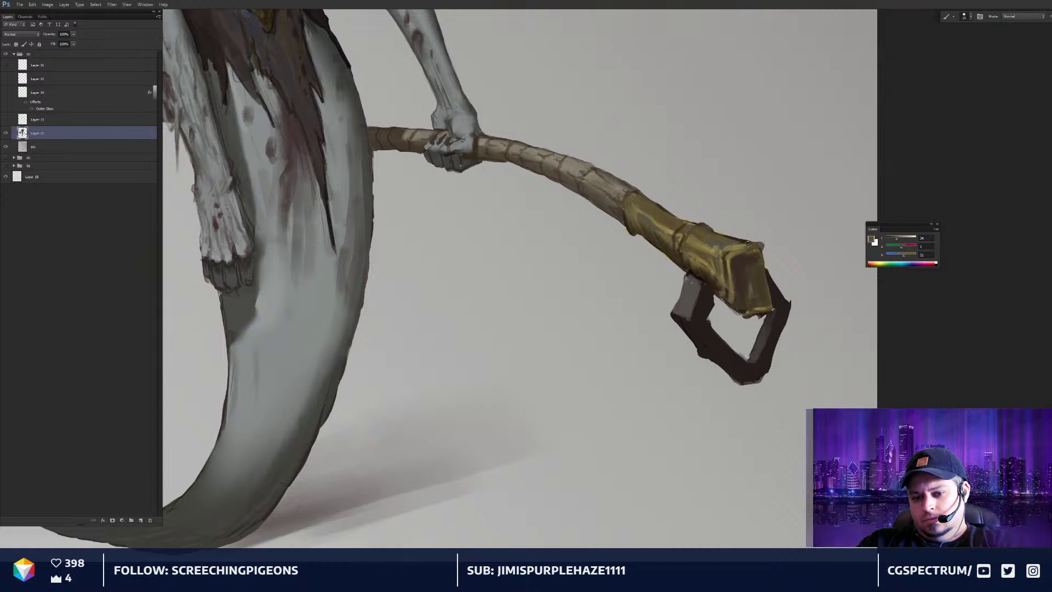
alt+click(735, 243)
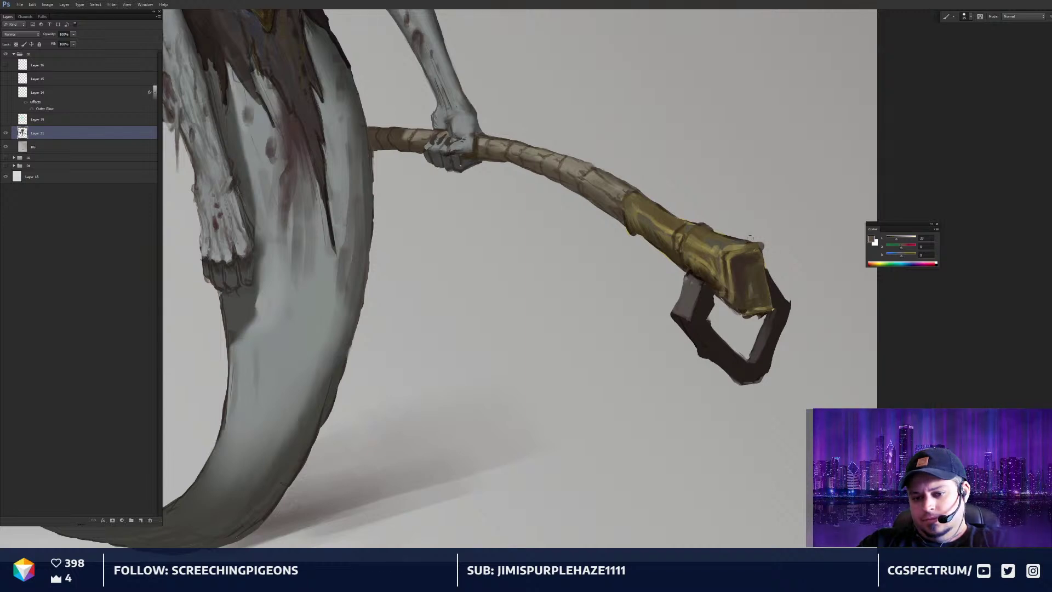
alt+click(758, 238)
drag(762, 243, 761, 253)
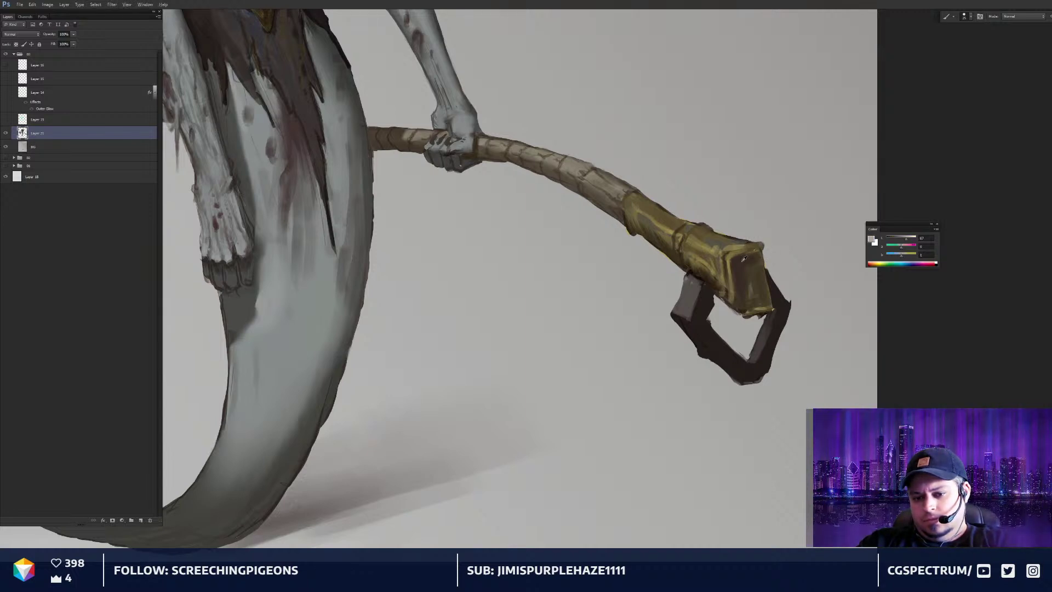
alt+click(760, 249)
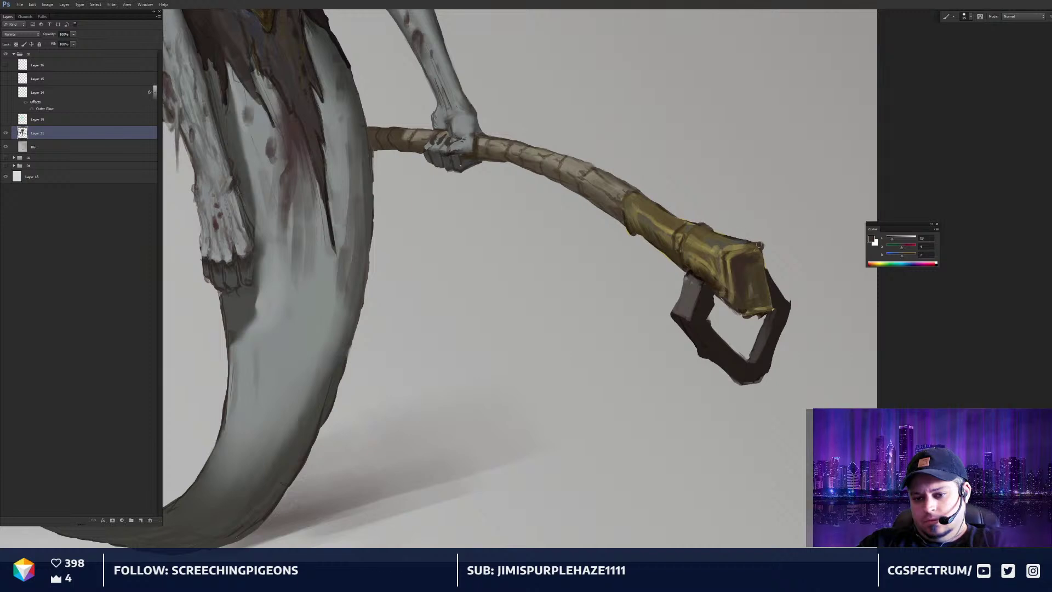
drag(758, 248, 745, 250)
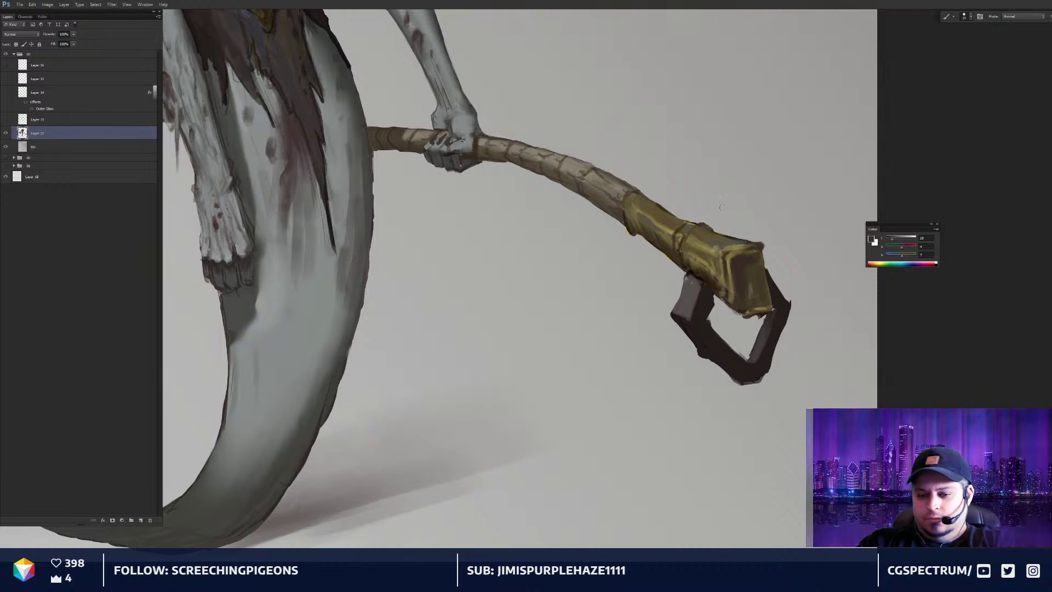
alt+click(728, 254)
alt+click(747, 244)
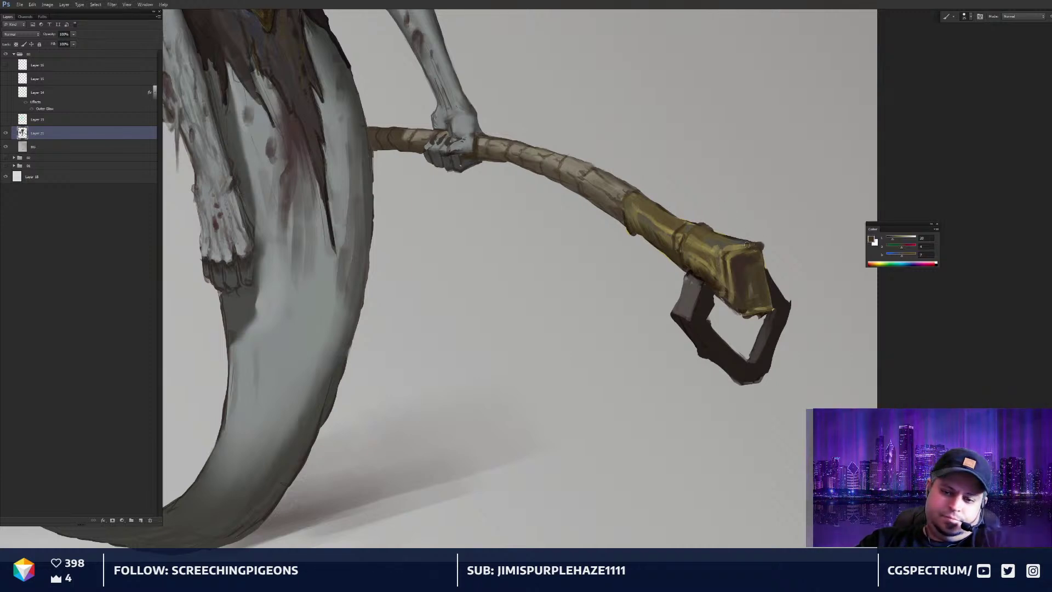
drag(733, 252, 754, 244)
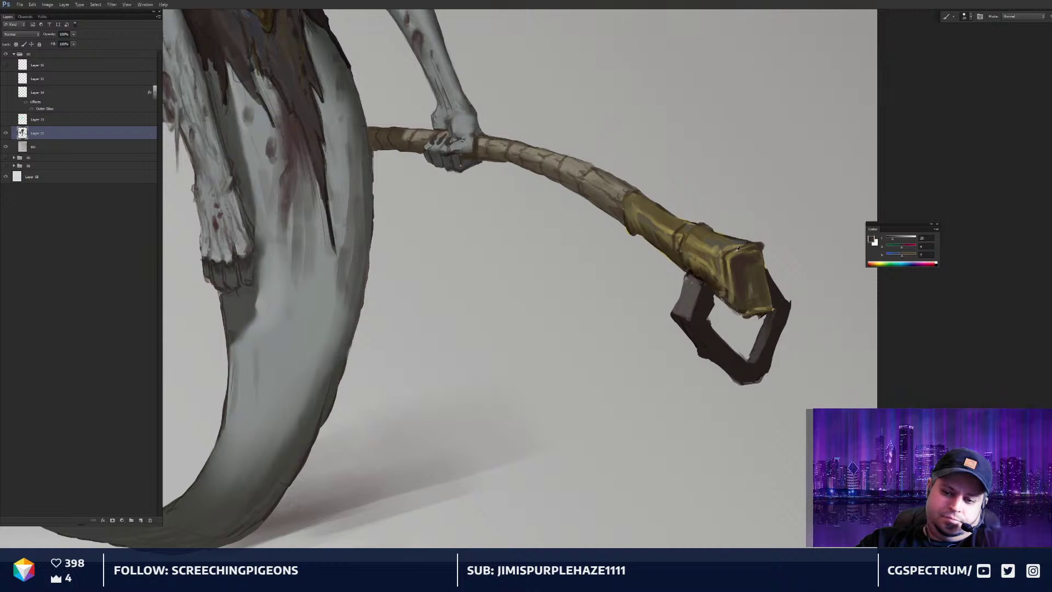
alt+click(690, 281)
alt+click(739, 242)
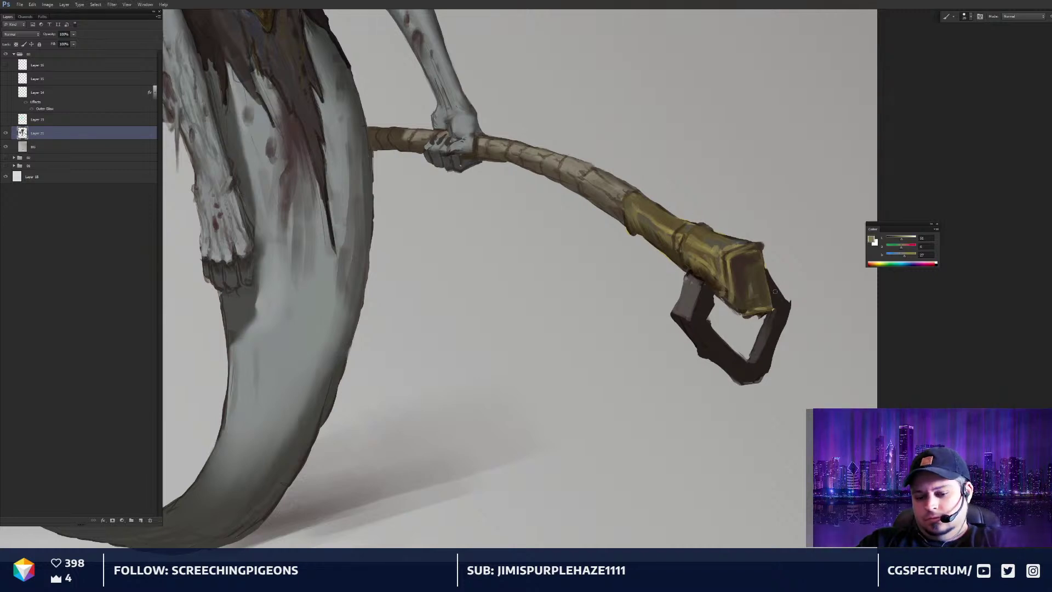
Nudge the lower corner of the handle's gold end cap inward using Liquify with a larger brush
key(ctrl+shift+x)
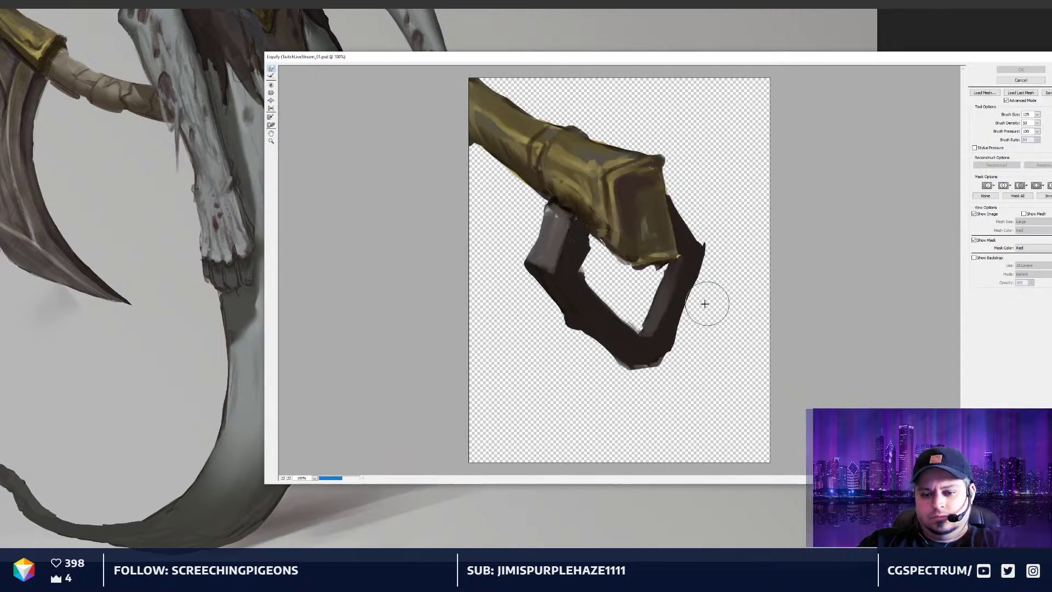
key(bracketright)
key(bracketright)
key(bracketright)
key(bracketright)
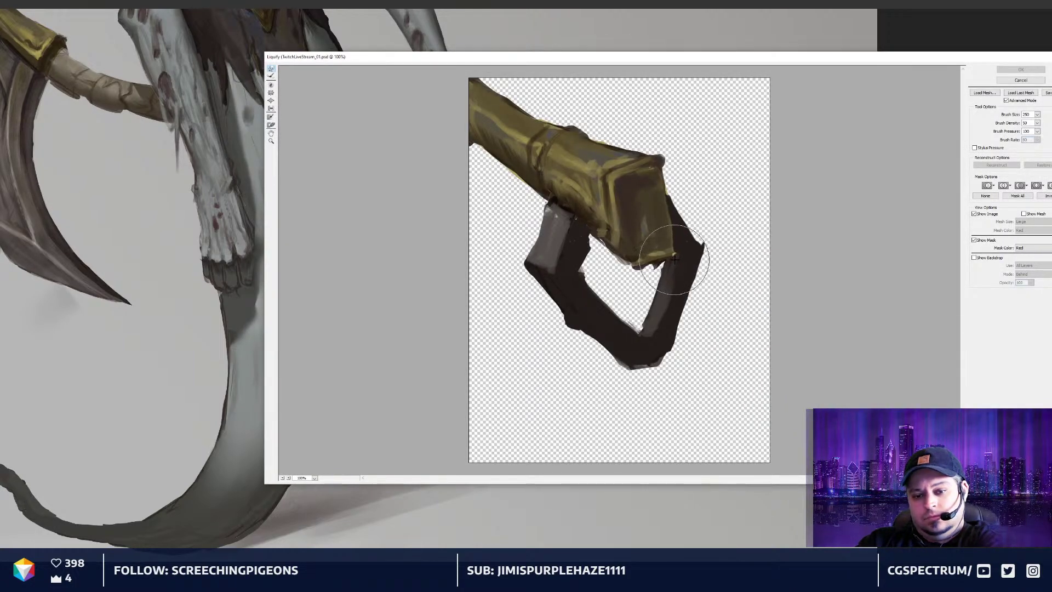
drag(674, 259, 688, 222)
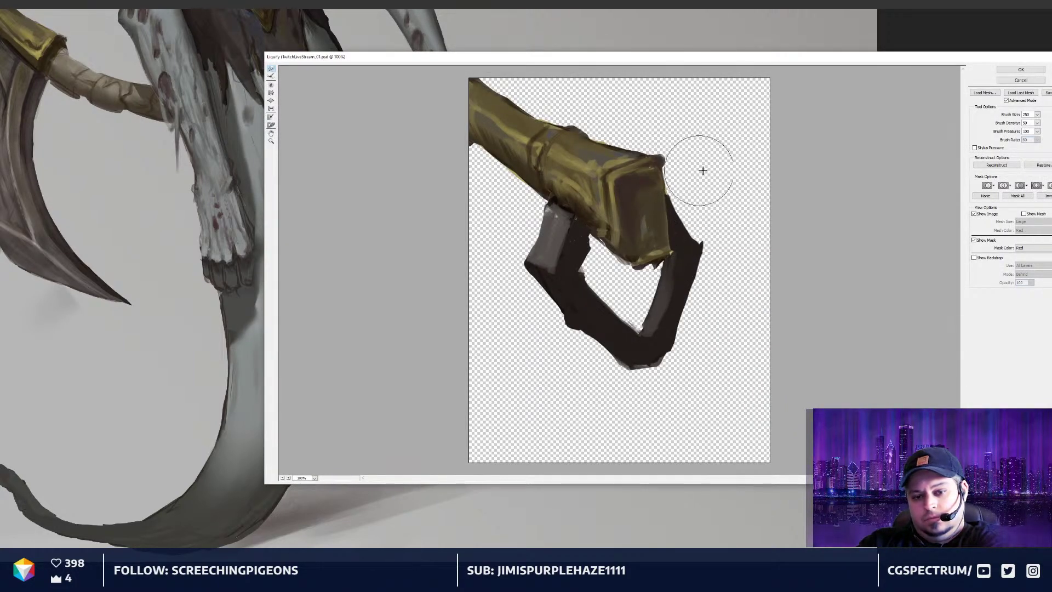
click(1021, 70)
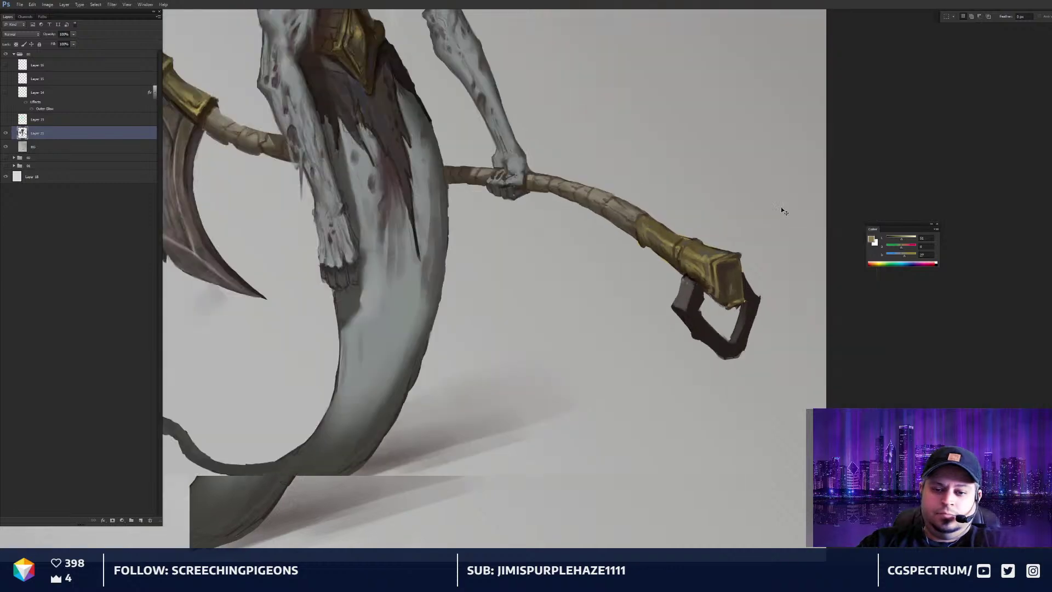
Examine the whole figure from a distance and up close, from the armour to the axe handle's end
key(ctrl+minus)
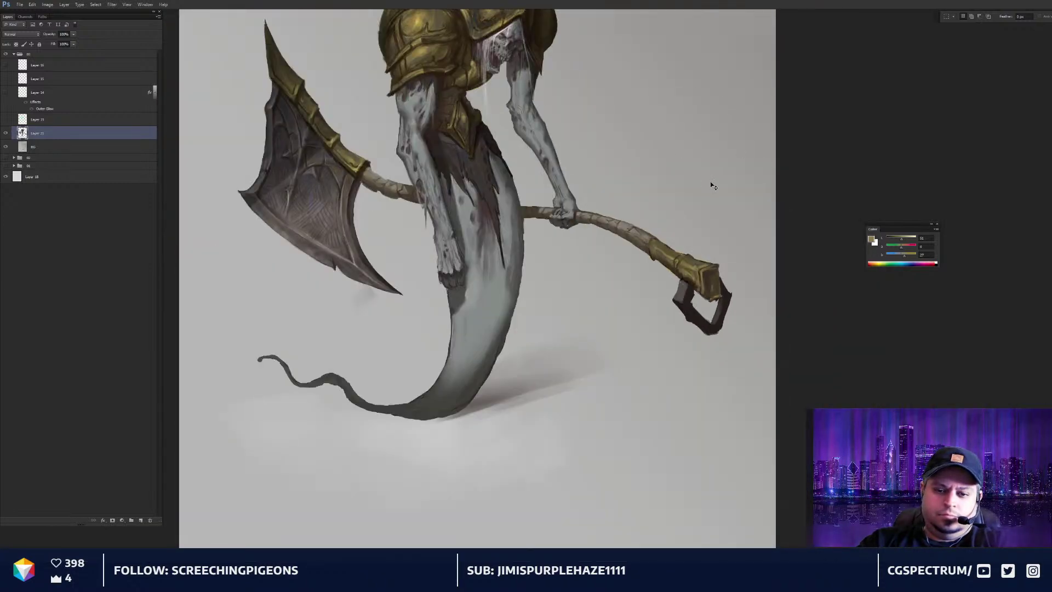
key(ctrl+minus)
key(ctrl+minus)
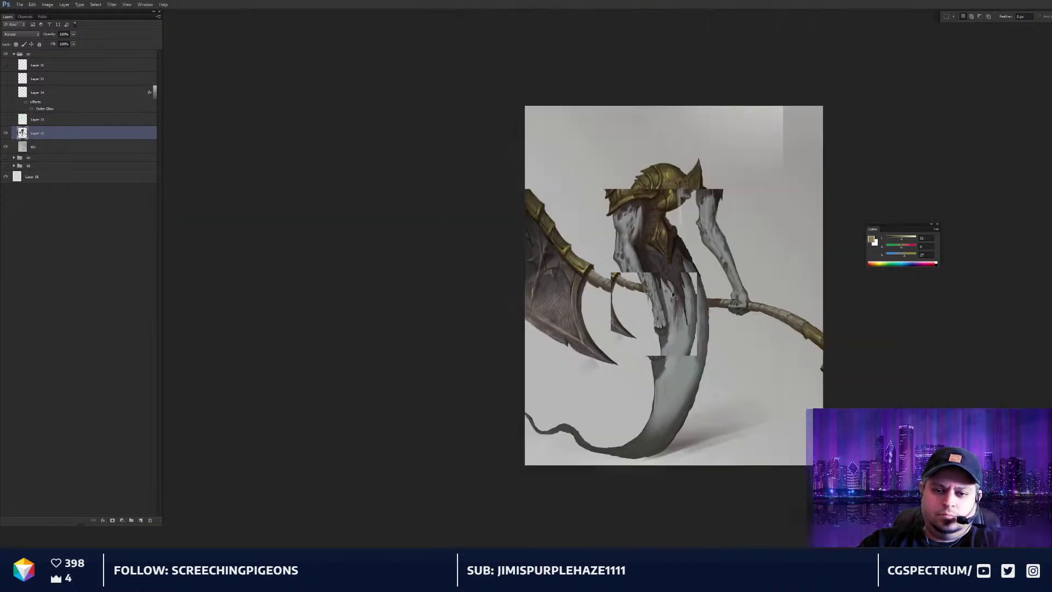
key(ctrl+plus)
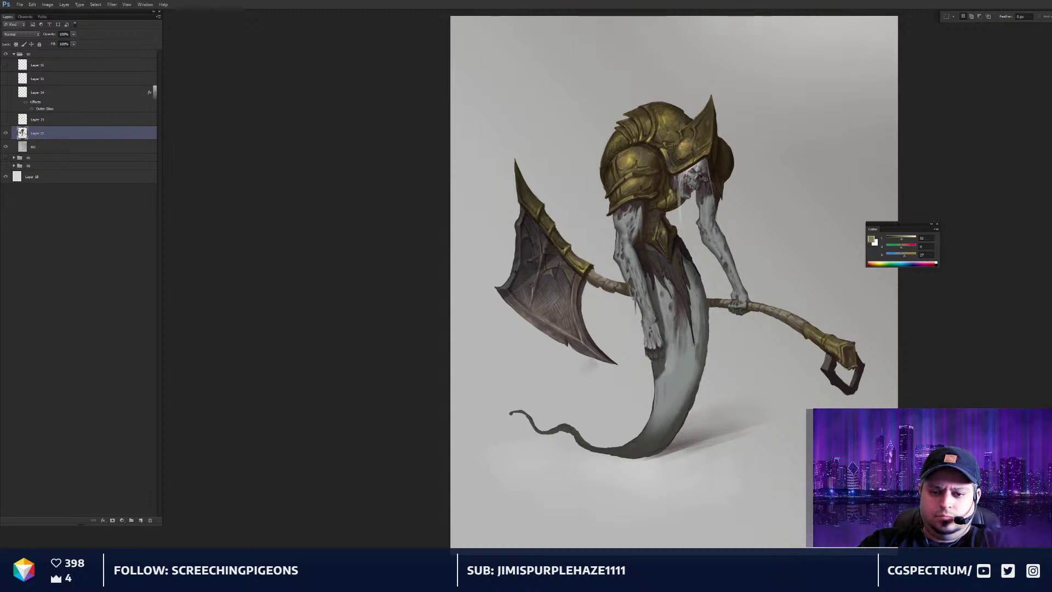
key(ctrl+plus)
key(ctrl+plus)
key(b)
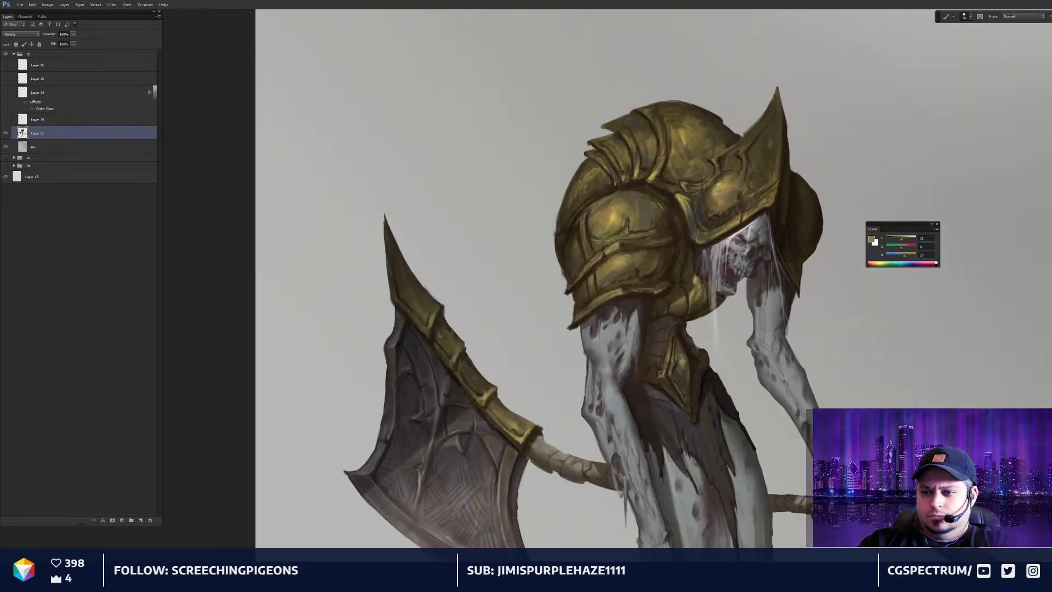
key(ctrl+minus)
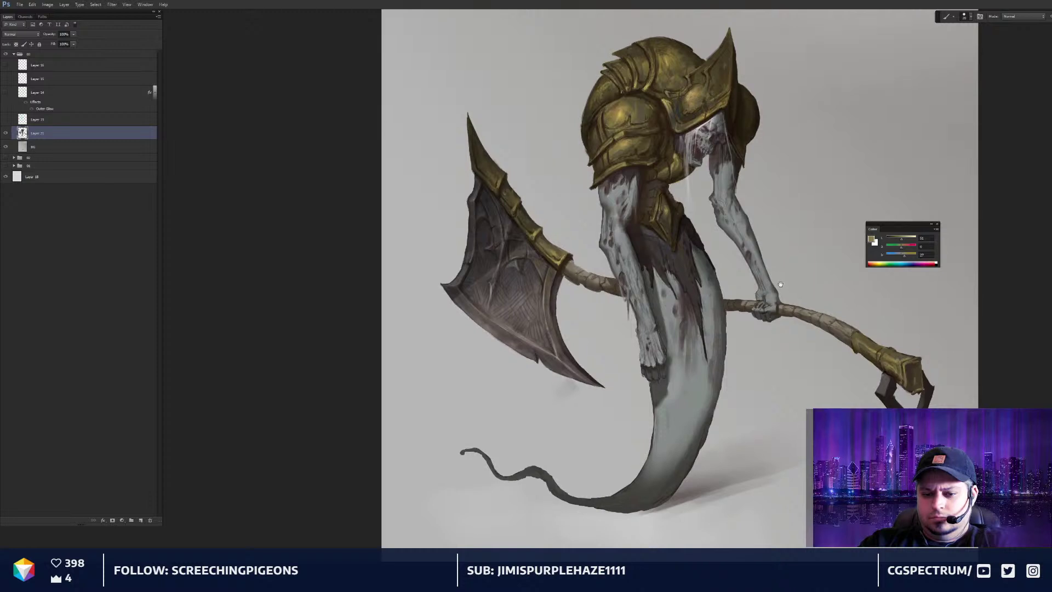
Refine the wrist and fingers of the hand gripping the axe handle with dark greys sampled around it
scroll(798, 333, up, 3)
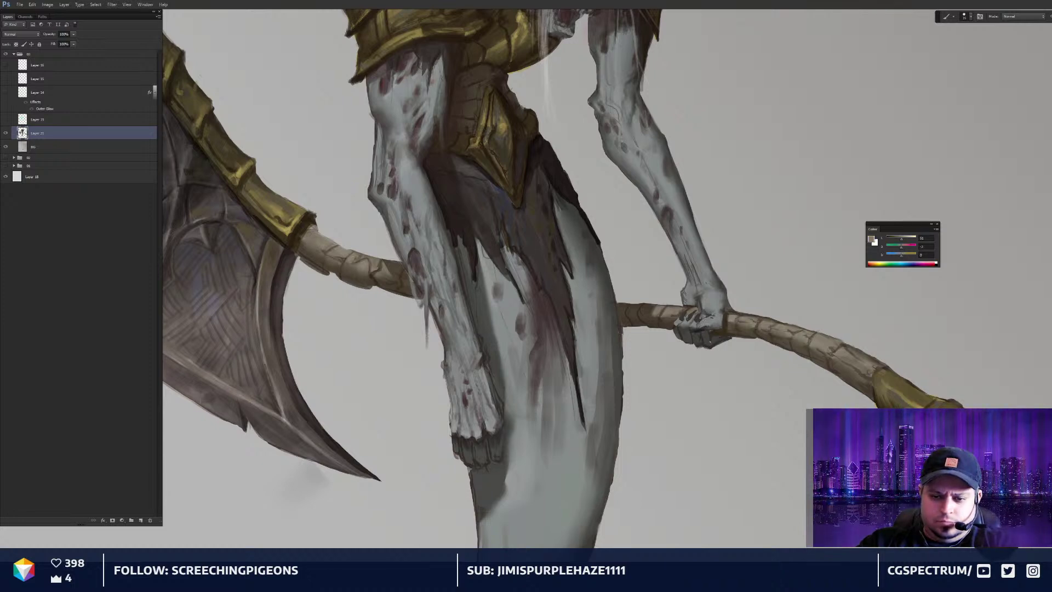
alt+click(727, 317)
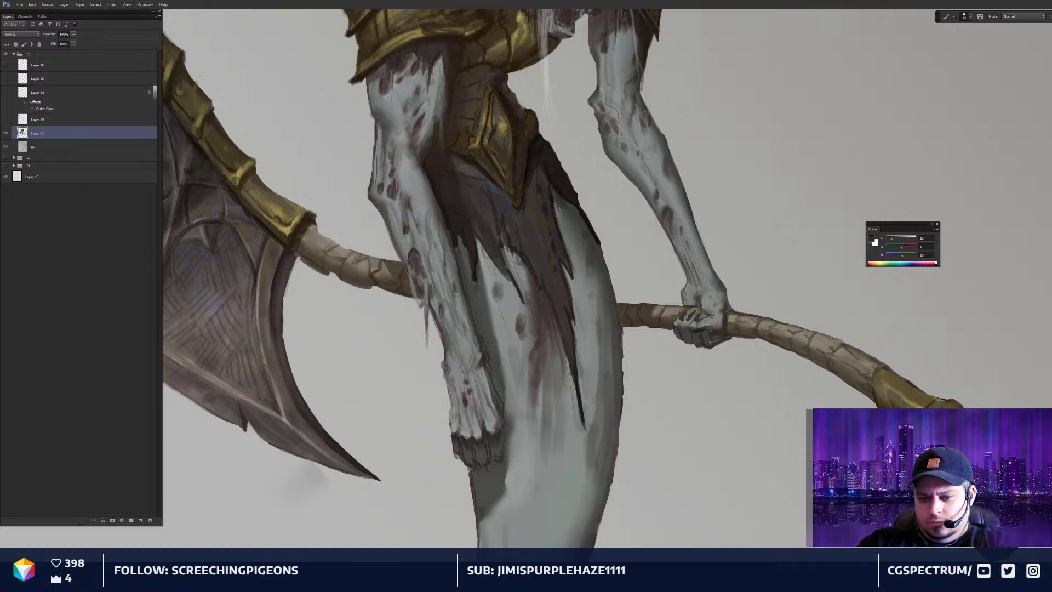
alt+click(698, 340)
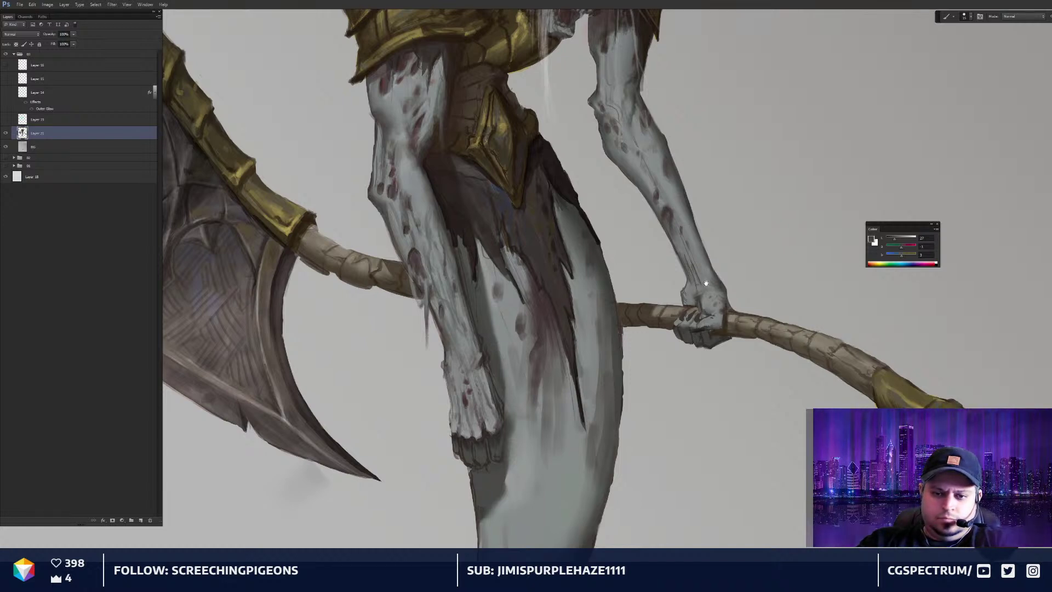
drag(707, 283, 713, 303)
drag(698, 257, 722, 310)
drag(710, 250, 712, 256)
drag(683, 326, 702, 332)
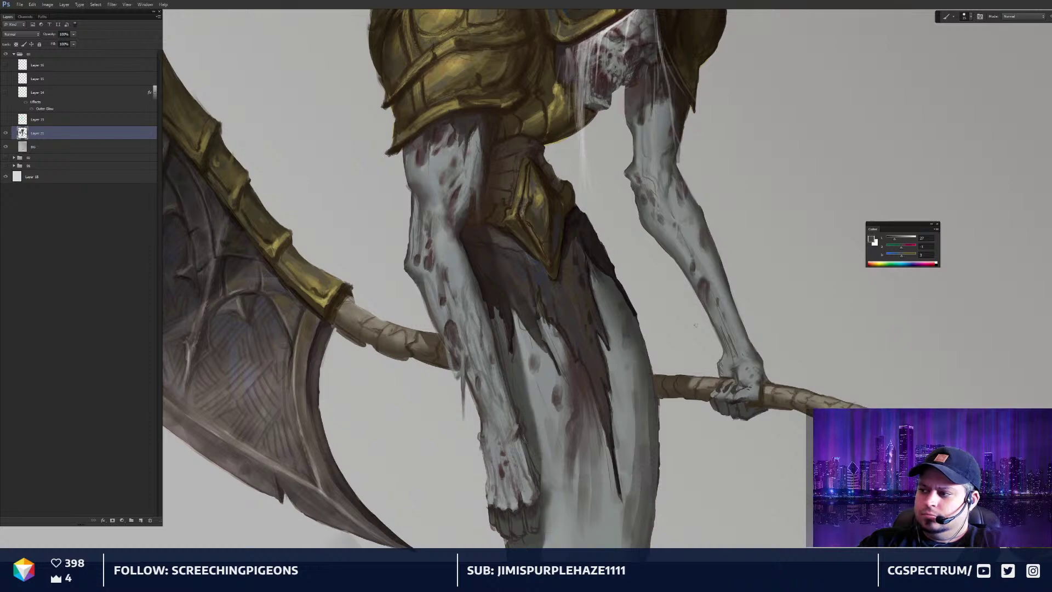
Define the edges and inner panel of the helmet's pointed crest with gold and dark brown sampled from the armour
scroll(696, 314, down, 4)
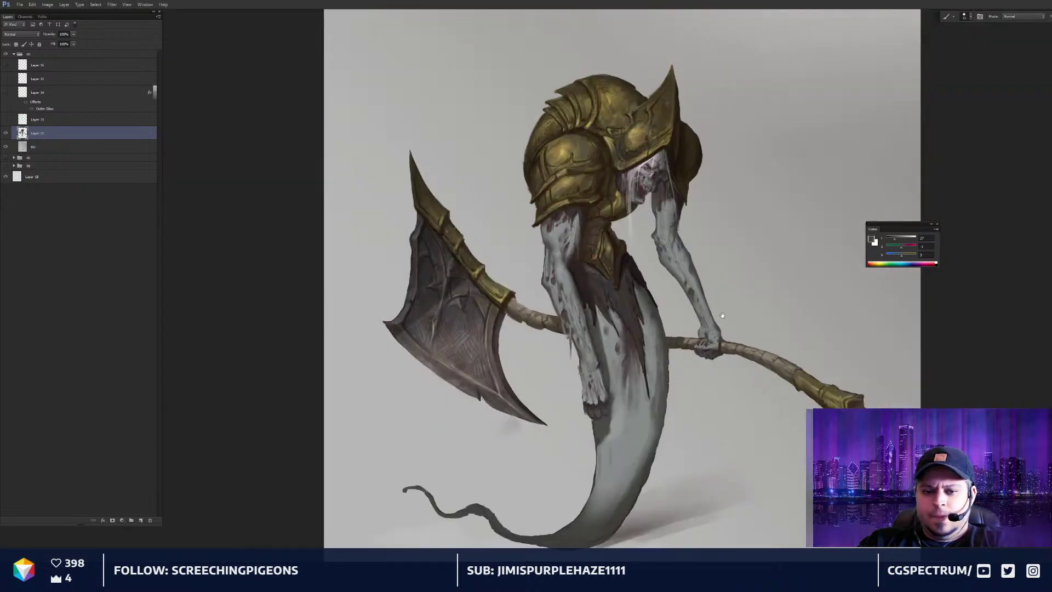
scroll(721, 265, up, 5)
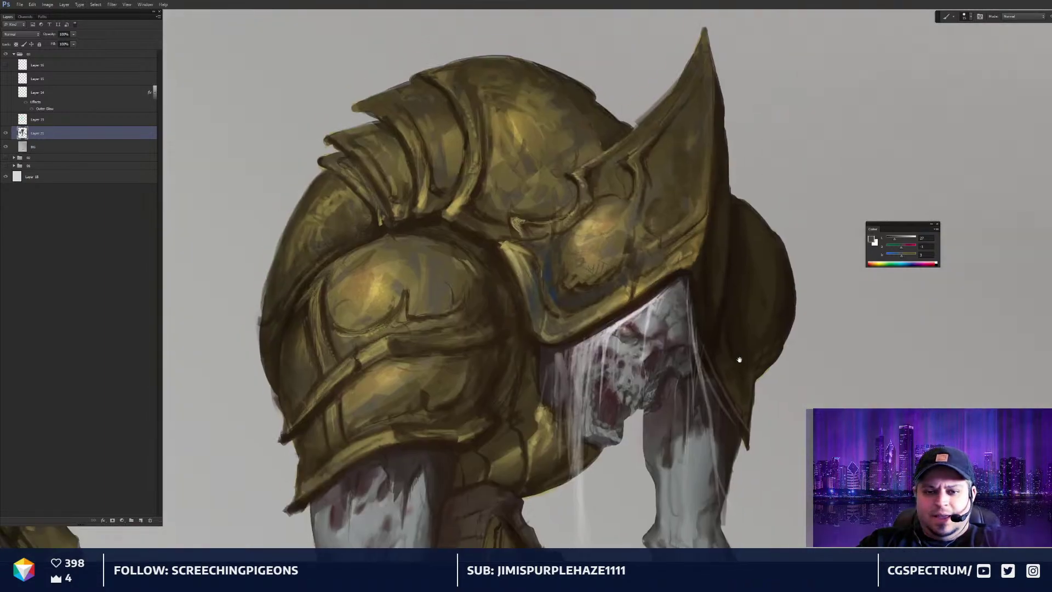
alt+click(610, 271)
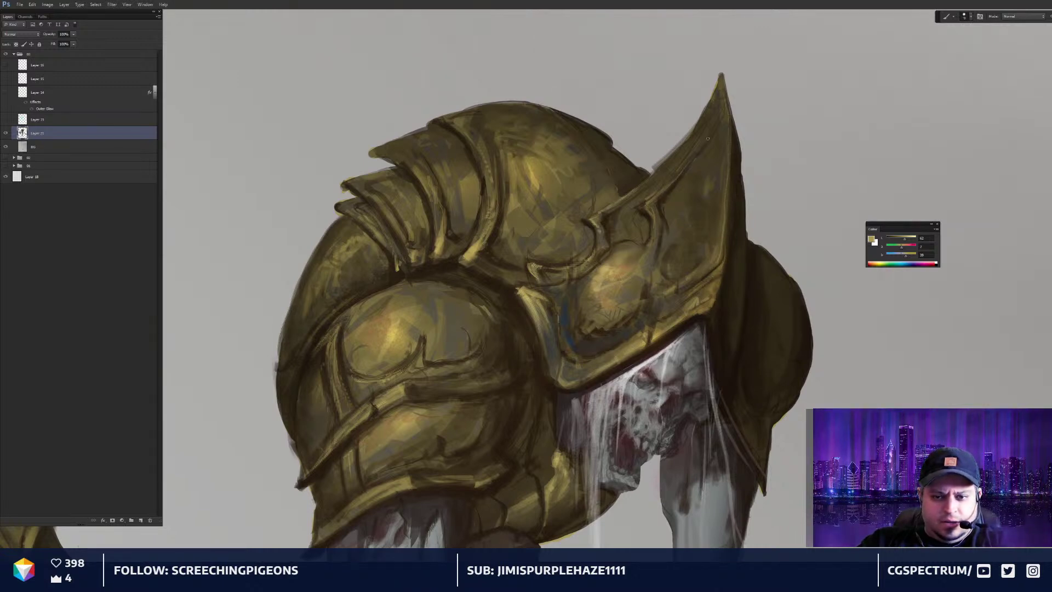
alt+click(660, 205)
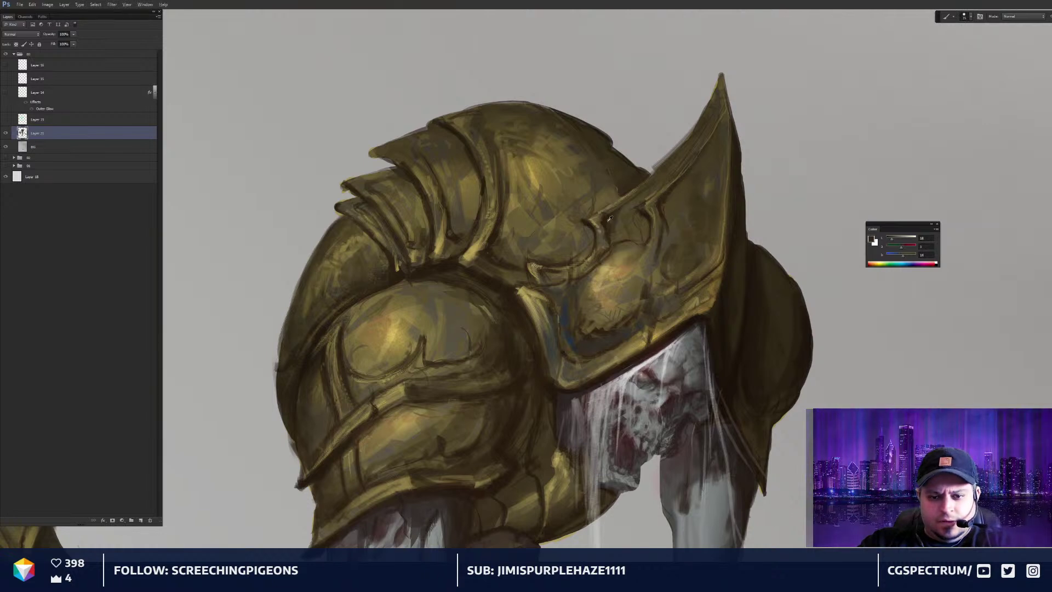
alt+click(626, 203)
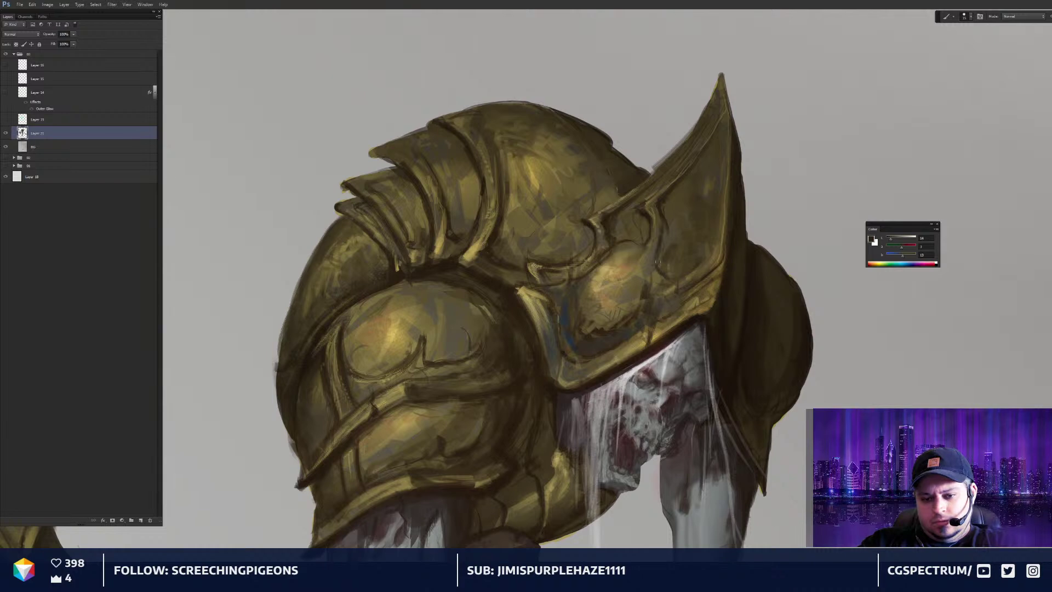
mouse_move(717, 248)
mouse_down()
mouse_move(708, 260)
mouse_move(720, 217)
mouse_up()
mouse_move(710, 151)
mouse_down()
mouse_move(714, 186)
mouse_move(717, 230)
mouse_move(694, 208)
mouse_up()
key(ctrl+minus)
key(ctrl+minus)
key(ctrl+minus)
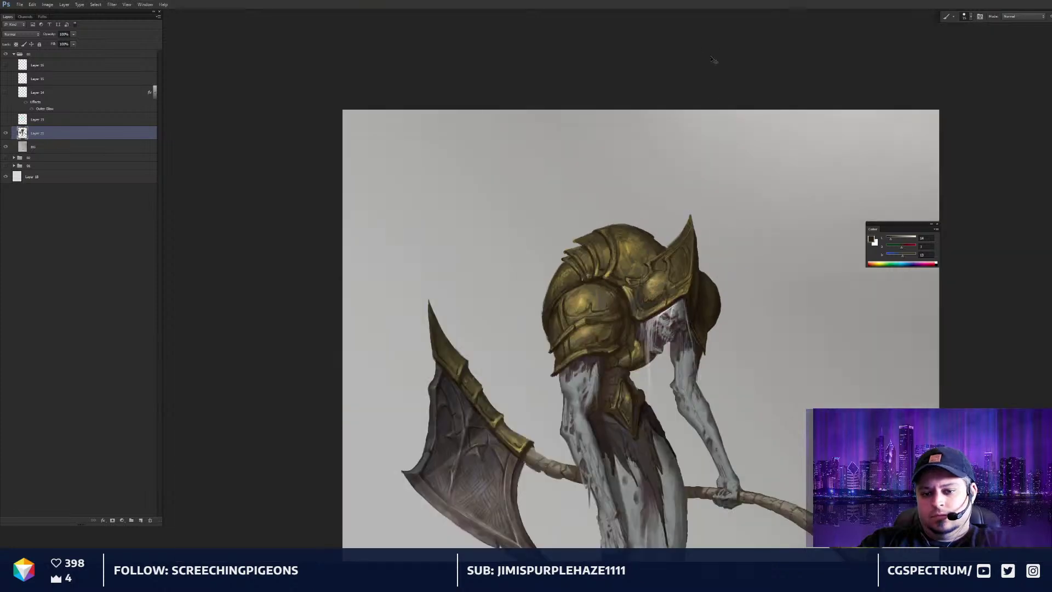
key(ctrl+minus)
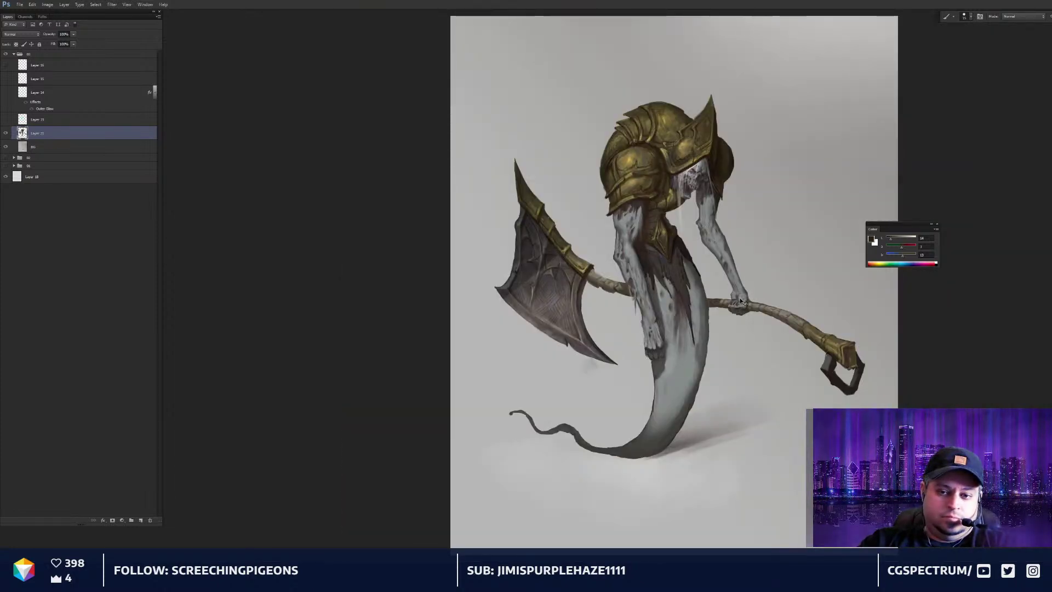
Sketch bright green guide lines around the helmet's visor planes with a divider between them, and undo the strokes
key(ctrl+plus)
drag(739, 143, 721, 318)
drag(728, 238, 724, 272)
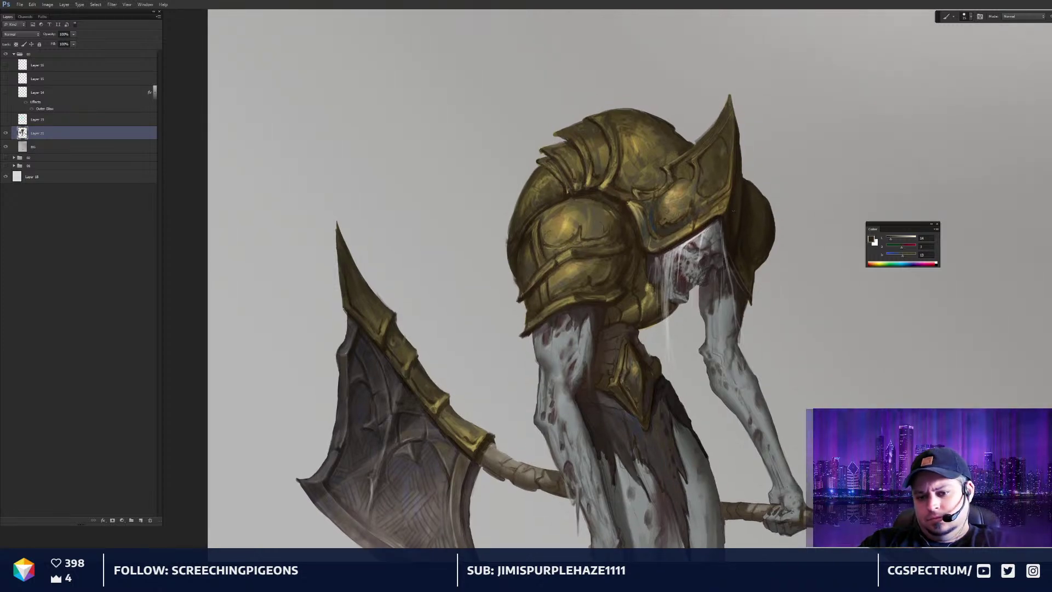
key(ctrl+plus)
drag(730, 320, 722, 395)
key(ctrl+plus)
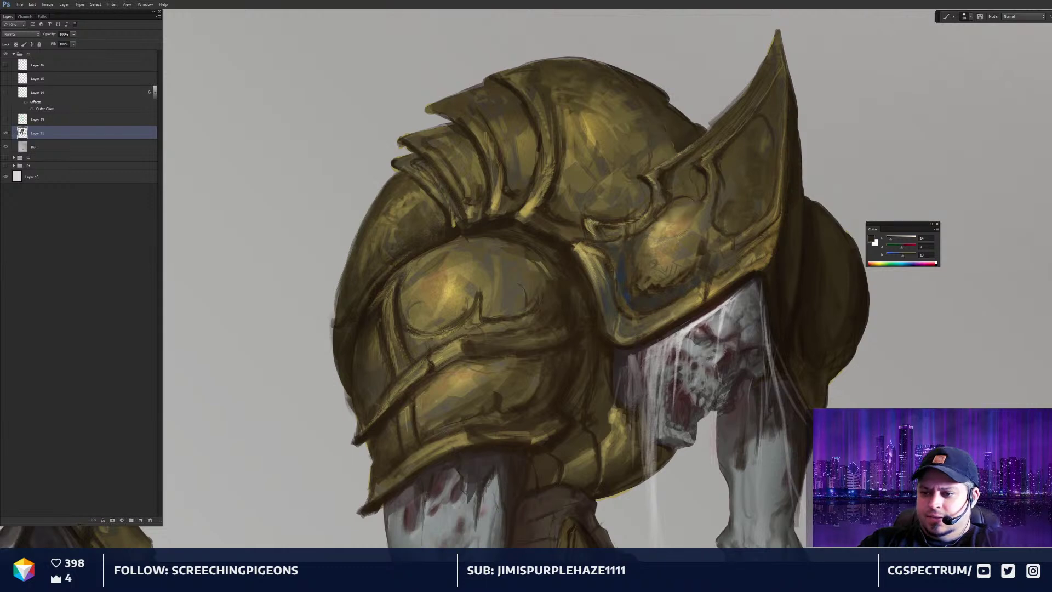
mouse_move(767, 52)
mouse_down()
mouse_move(603, 222)
mouse_move(702, 298)
mouse_move(794, 99)
mouse_move(784, 52)
mouse_up()
drag(681, 167, 725, 307)
drag(680, 204, 640, 241)
key(ctrl+alt+z)
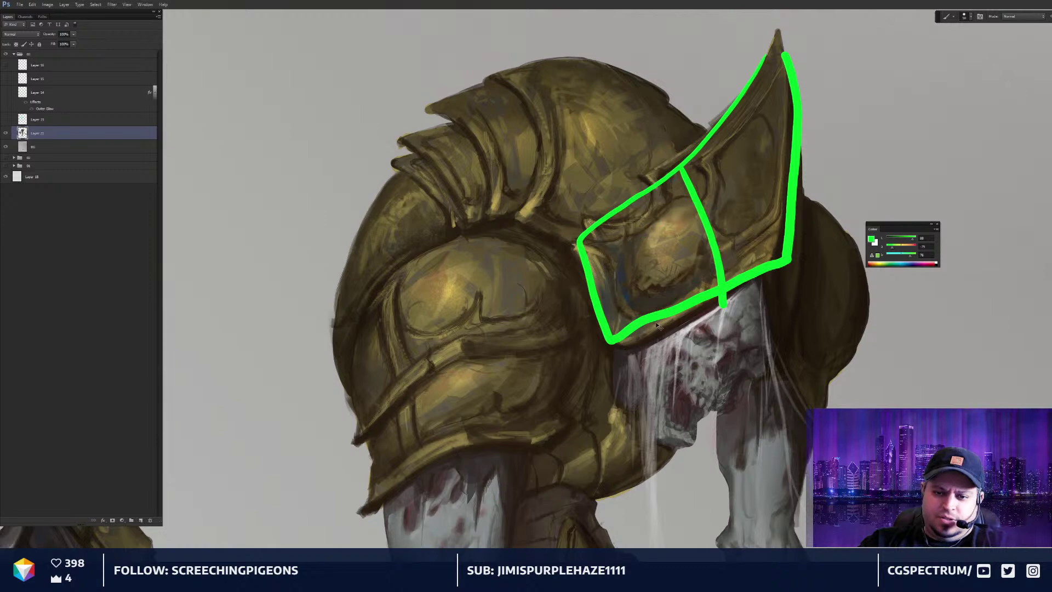
key(ctrl+alt+z)
key(ctrl+alt+z)
scroll(680, 296, down, 2)
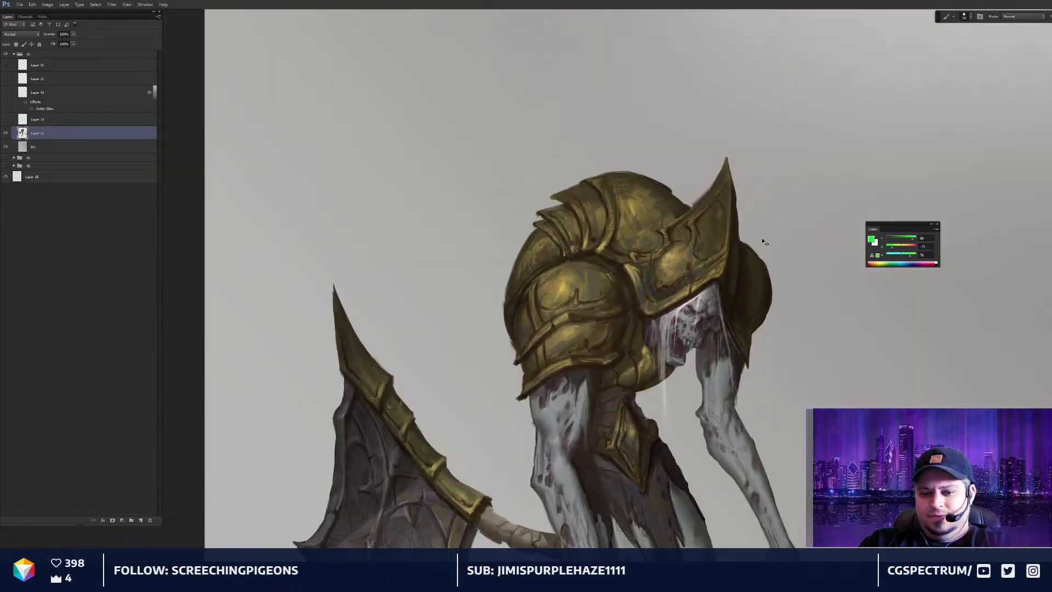
Try selecting the helmet area and flattening the visor's rounded bump downward with Liquify
key(m)
drag(618, 126, 784, 355)
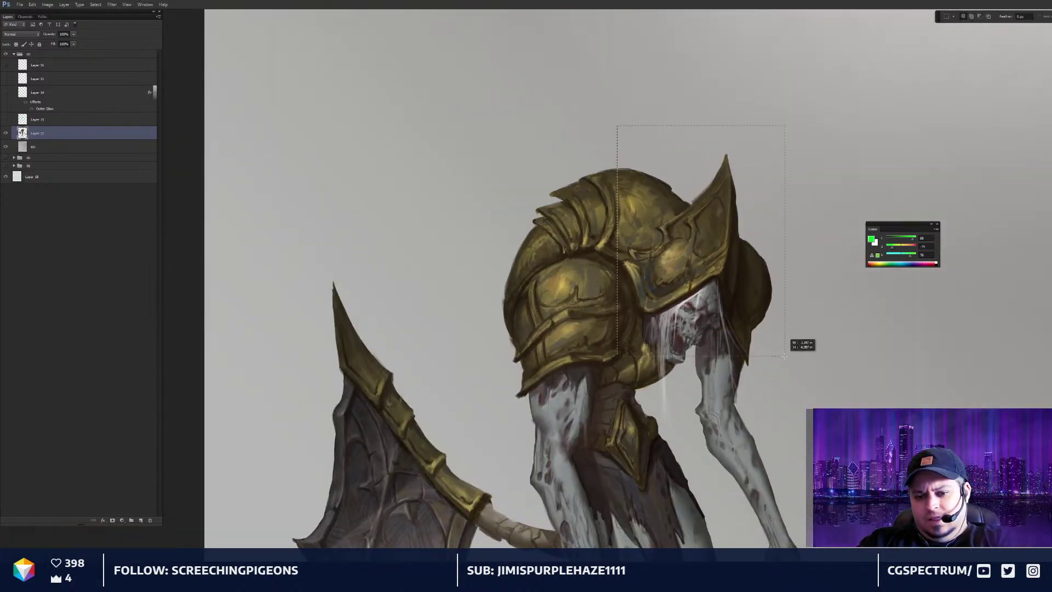
key(ctrl+shift+x)
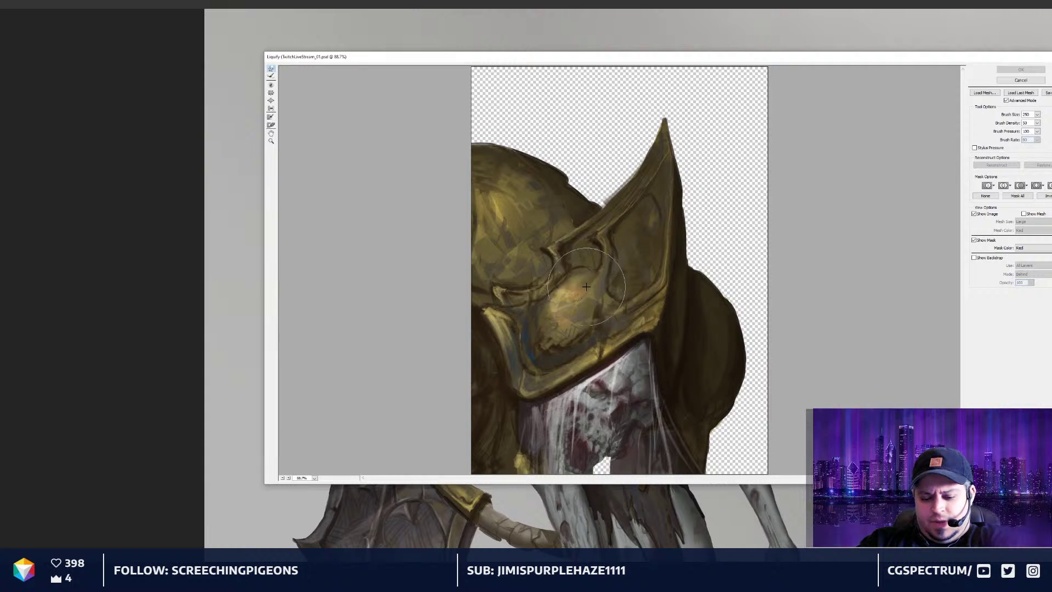
key(bracketright)
mouse_move(593, 278)
mouse_down()
mouse_move(572, 302)
mouse_move(589, 300)
mouse_move(577, 344)
mouse_up()
key(bracketleft)
key(bracketleft)
drag(567, 296, 558, 290)
mouse_move(603, 263)
mouse_down()
mouse_move(580, 286)
mouse_move(594, 260)
mouse_up()
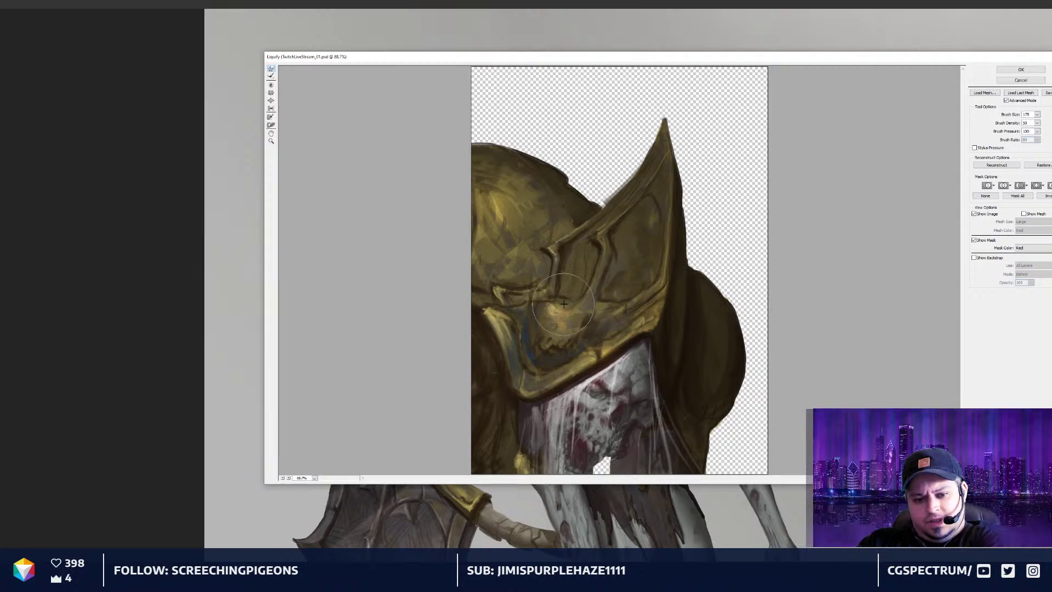
mouse_move(563, 304)
mouse_down()
mouse_move(577, 311)
mouse_move(543, 299)
mouse_move(531, 345)
mouse_move(551, 346)
mouse_up()
click(1020, 70)
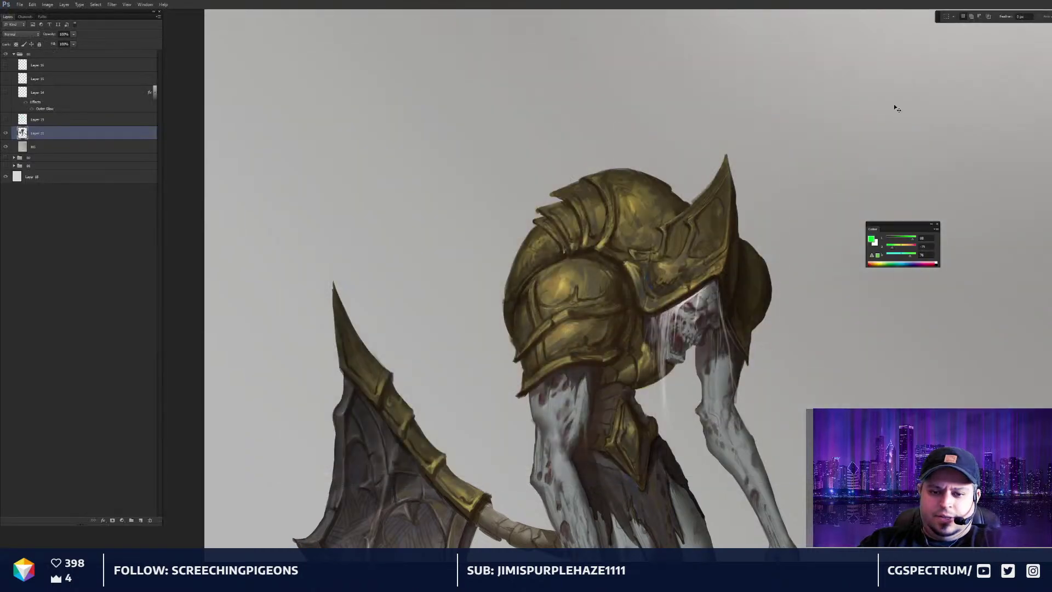
key(ctrl+minus)
key(ctrl+minus)
key(ctrl+minus)
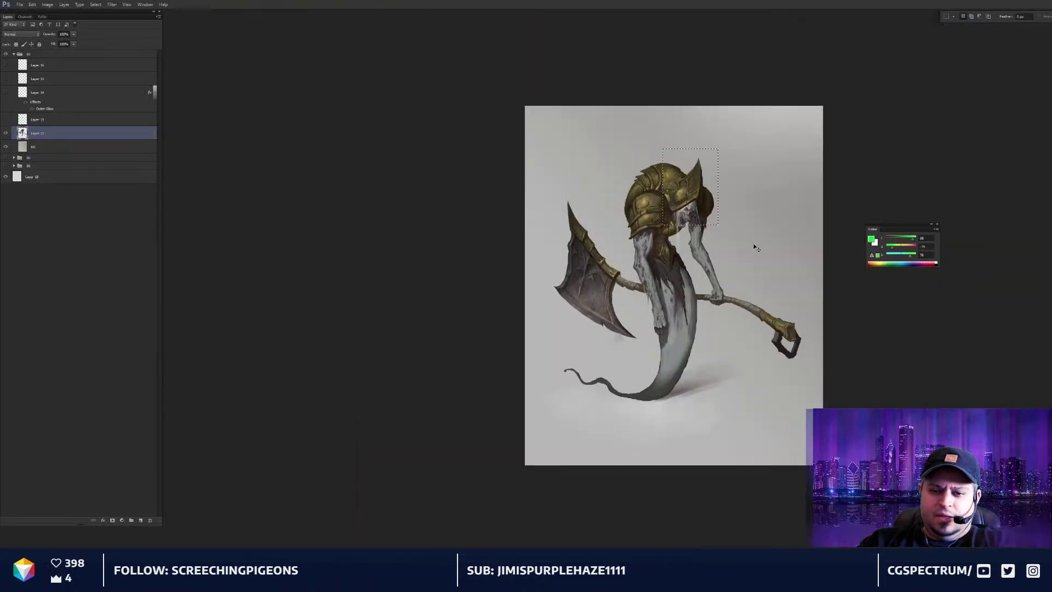
Reselect the helmet area and adjust the shape of the visor's rounded bump with Liquify
key(ctrl+plus)
drag(723, 198, 660, 289)
key(ctrl+plus)
key(ctrl+plus)
key(ctrl+shift+x)
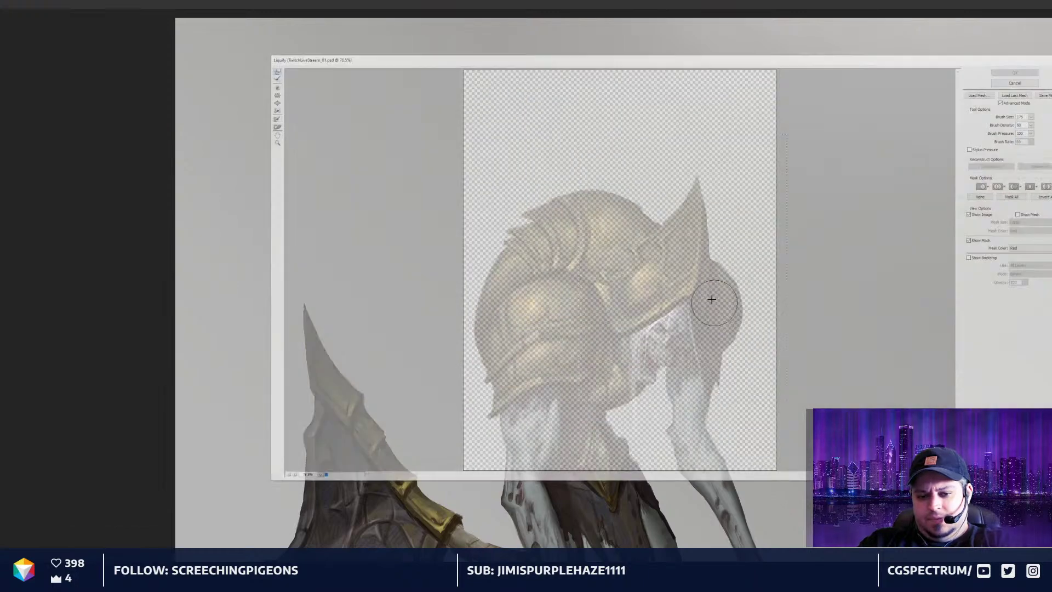
scroll(709, 298, up, 2)
mouse_move(544, 278)
mouse_down()
mouse_move(567, 260)
mouse_move(591, 262)
mouse_move(584, 273)
mouse_up()
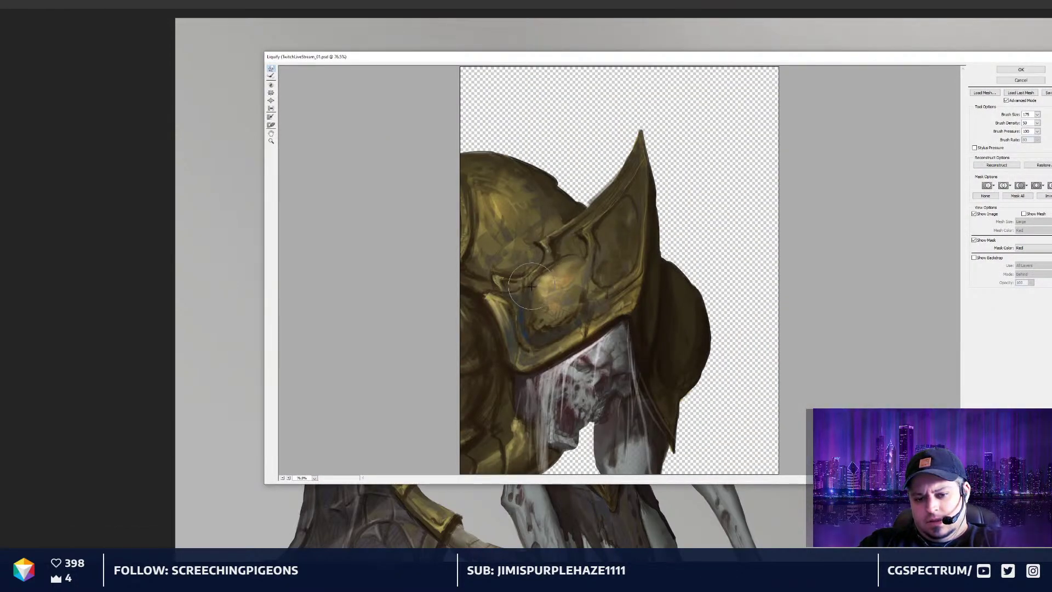
click(1002, 71)
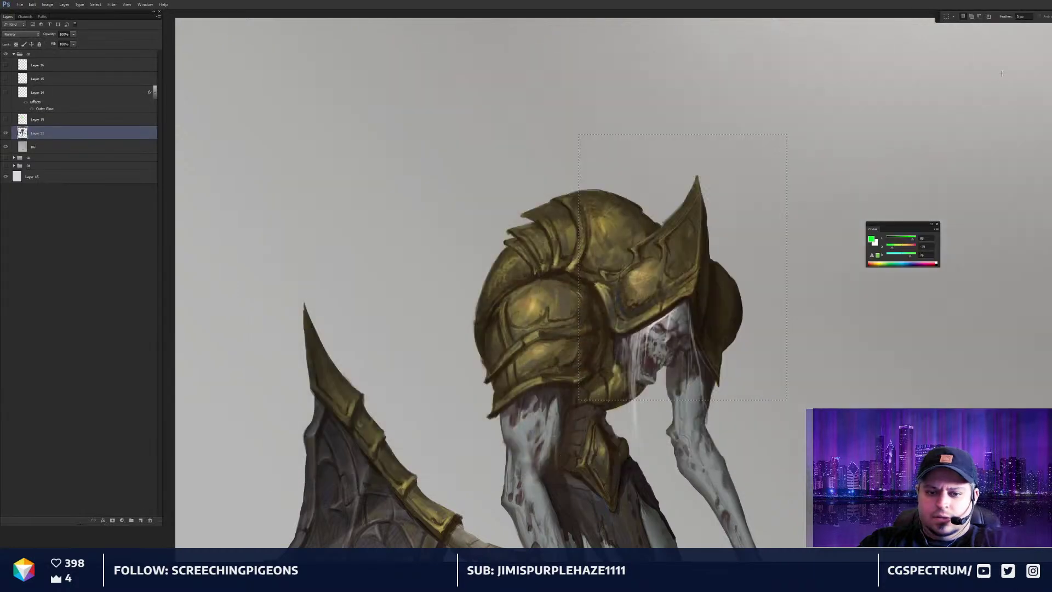
Paint near-black contour strokes along the inner panel of the helmet's pointed crest with the Brush tool
key(b)
scroll(689, 293, up, 3)
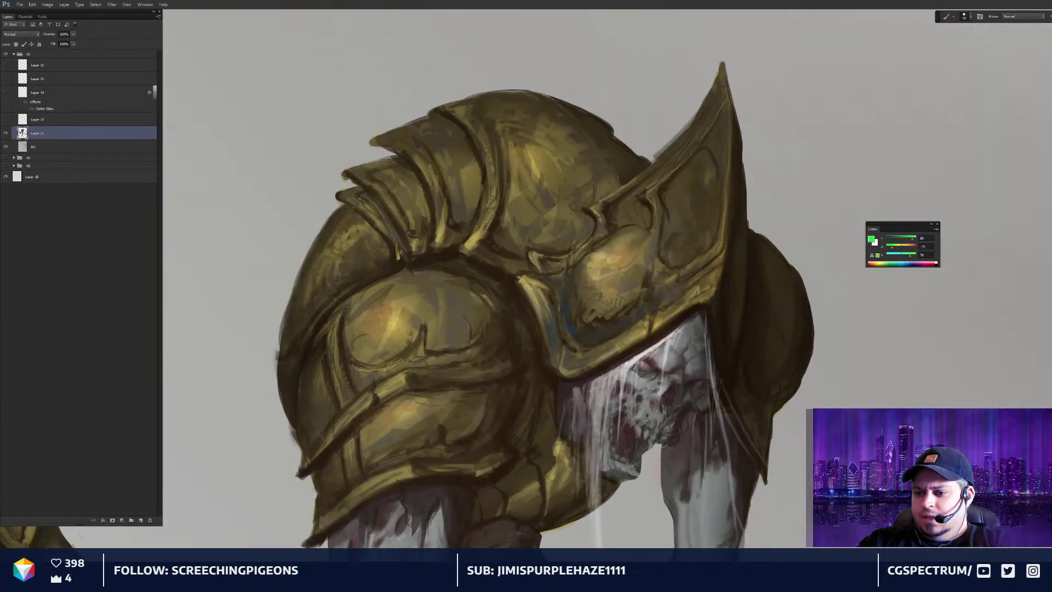
key(d)
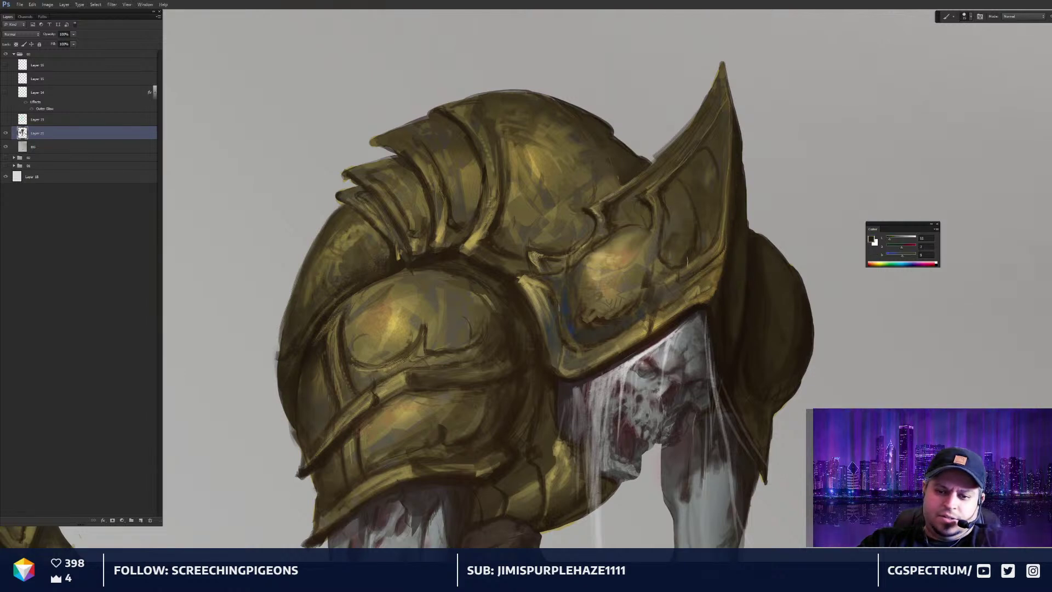
mouse_move(700, 150)
mouse_down()
mouse_move(718, 198)
mouse_move(713, 258)
mouse_up()
key(ctrl+minus)
key(ctrl+minus)
key(ctrl+minus)
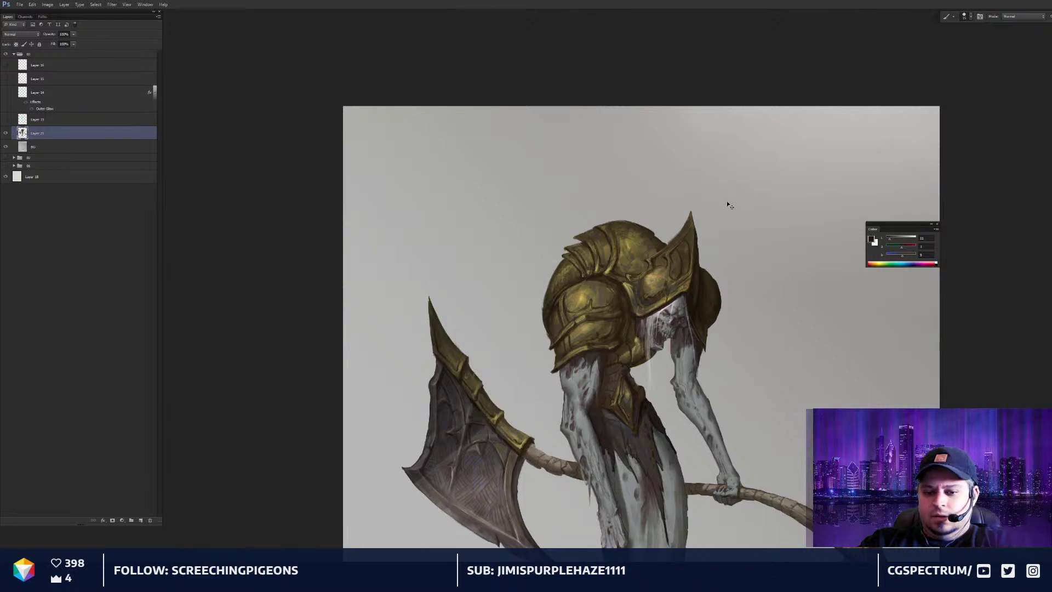
Refine the inner panel and rim of the helmet's pointed crest with Brush strokes in sampled gold and darker brown tones
key(ctrl+minus)
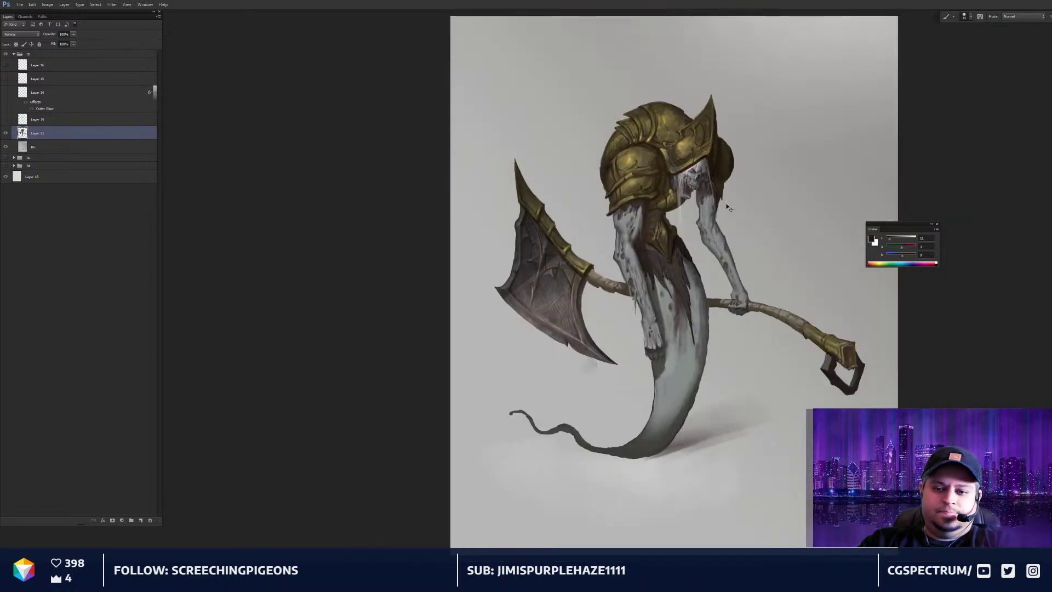
key(ctrl+plus)
key(ctrl+plus)
alt+click(705, 312)
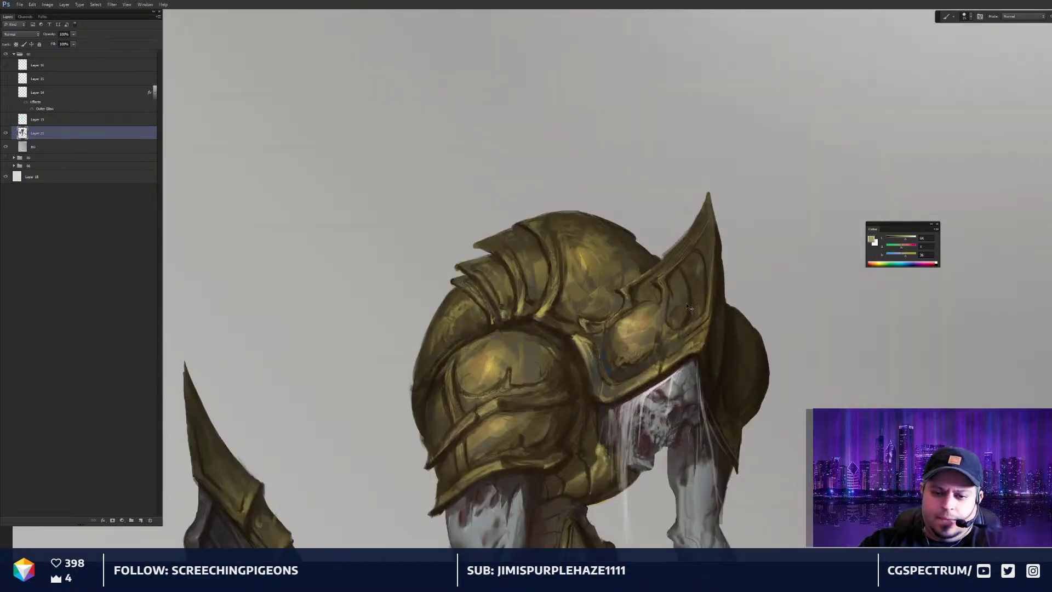
key(ctrl+plus)
key(ctrl+plus)
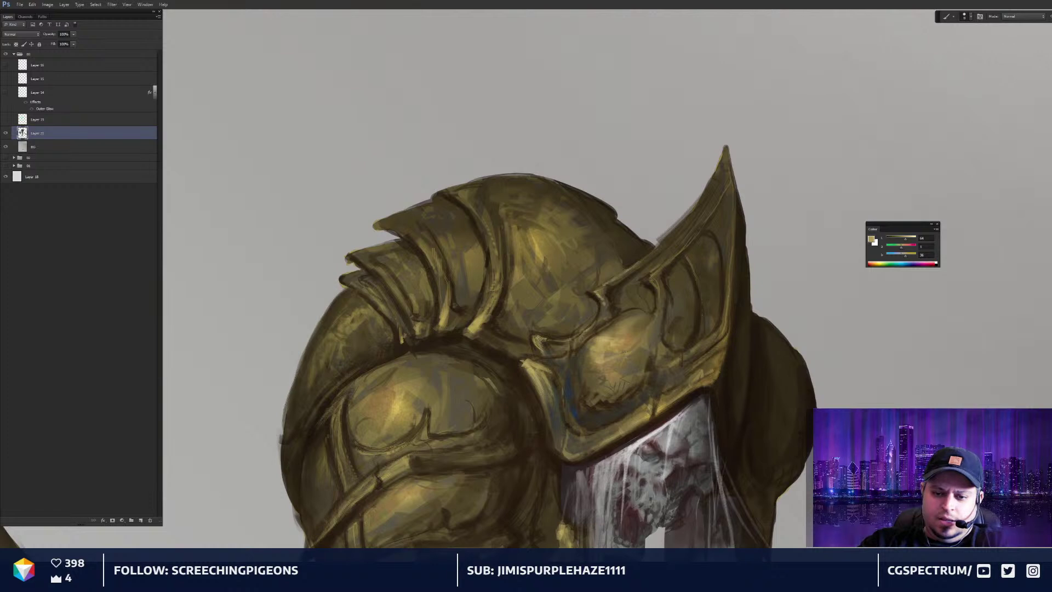
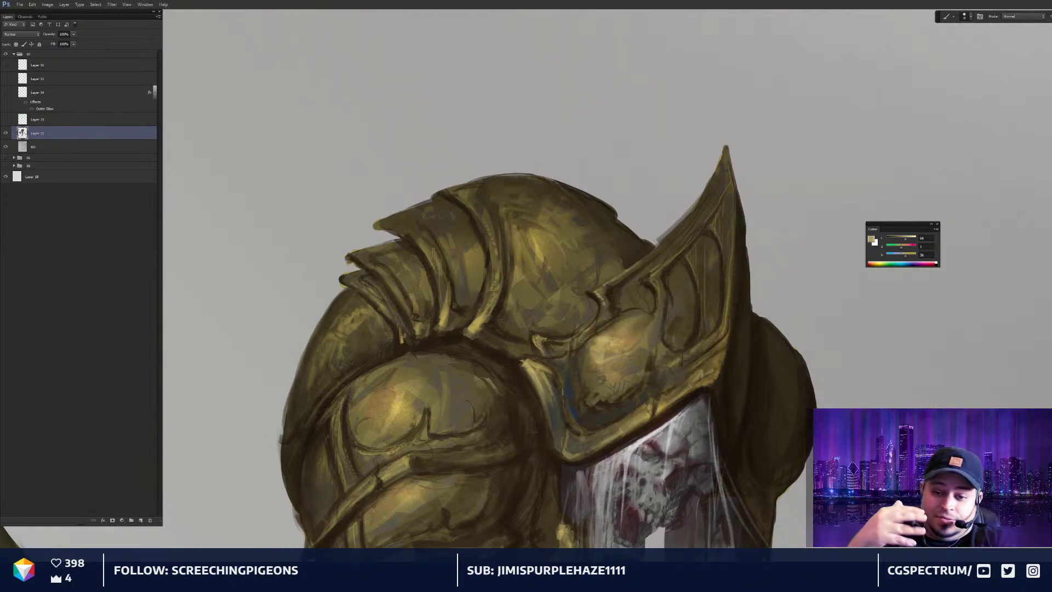
alt+click(729, 304)
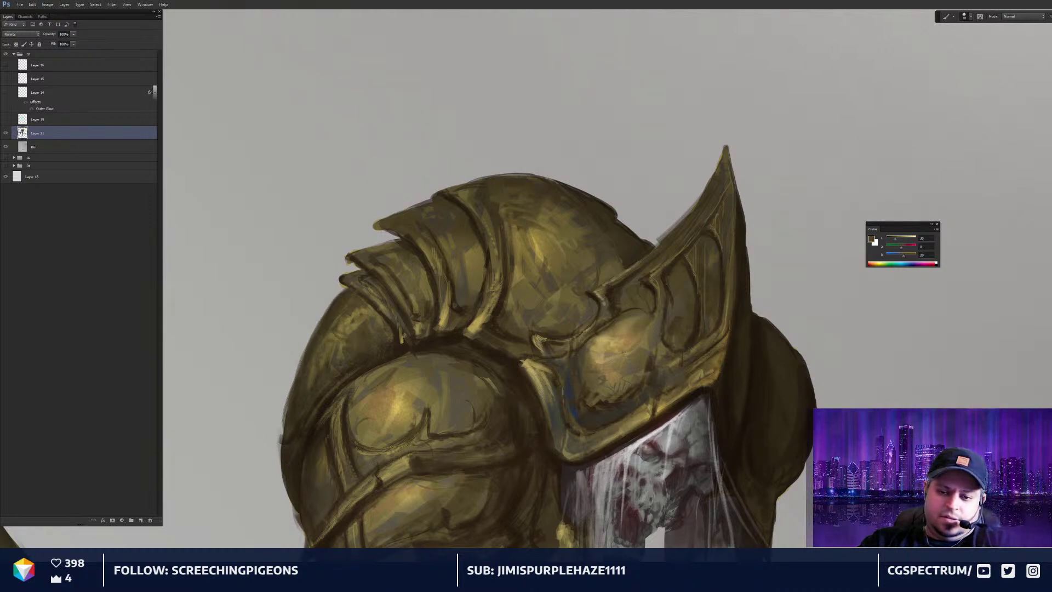
alt+click(658, 368)
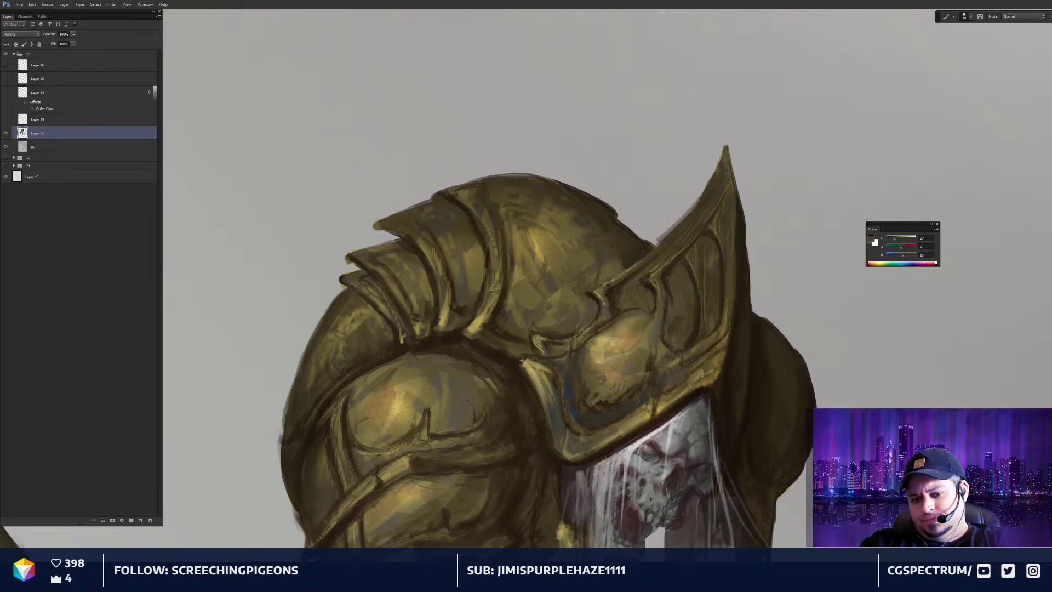
Sample dark and gold tones from the armour and touch up the overlapping neck plates and their raised edges
scroll(691, 305, down, 3)
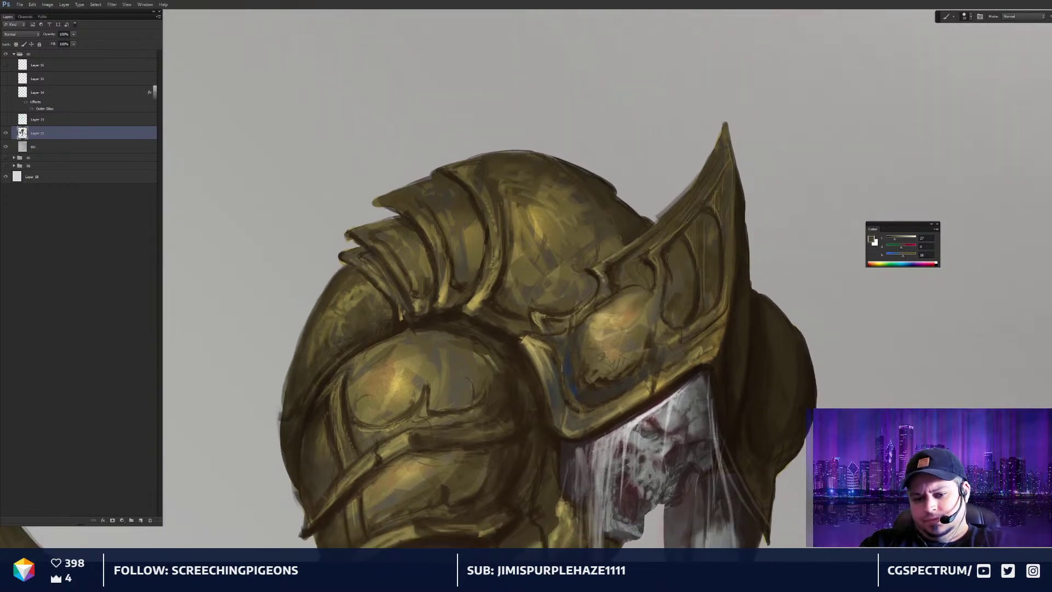
drag(703, 328, 728, 265)
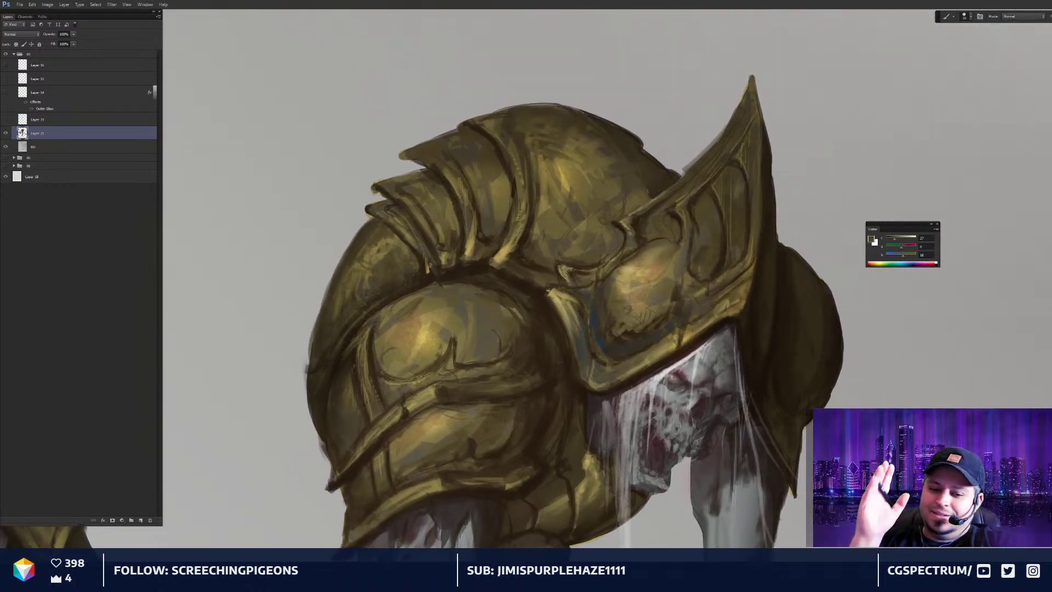
drag(727, 266, 726, 262)
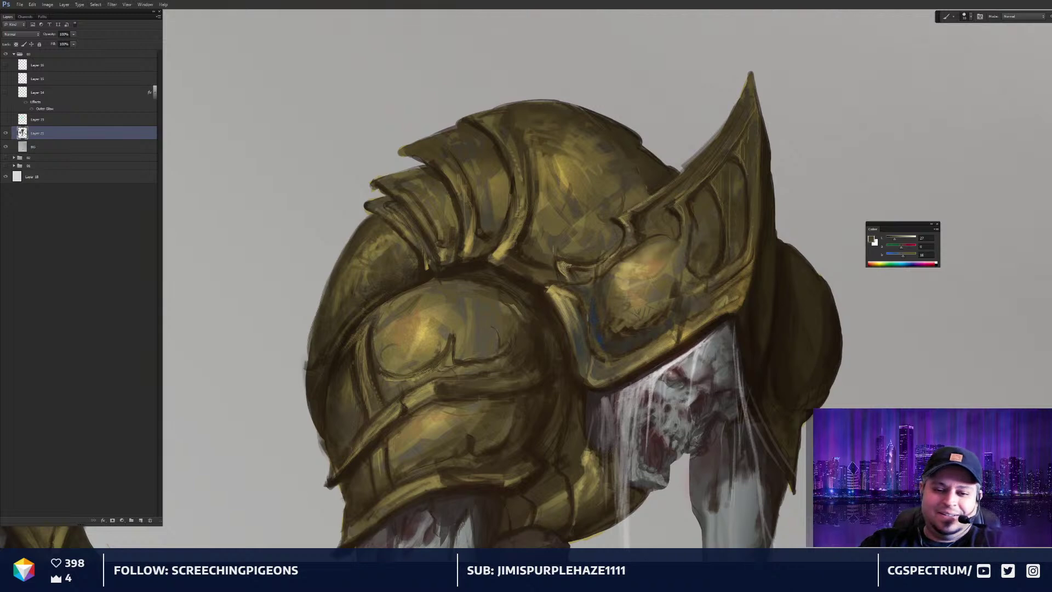
drag(520, 293, 565, 297)
alt+click(575, 307)
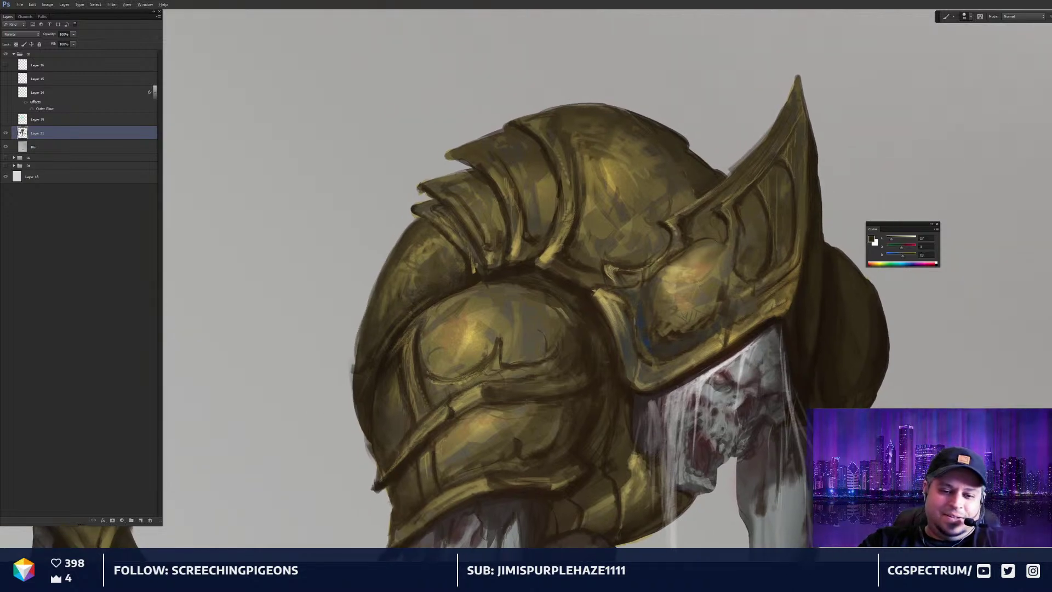
alt+click(491, 253)
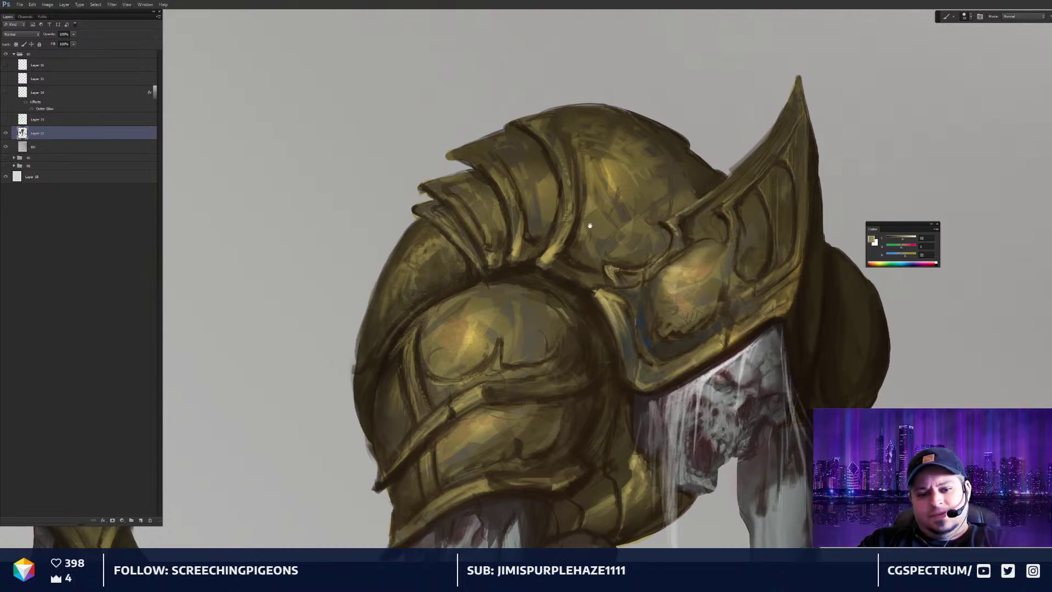
alt+click(574, 236)
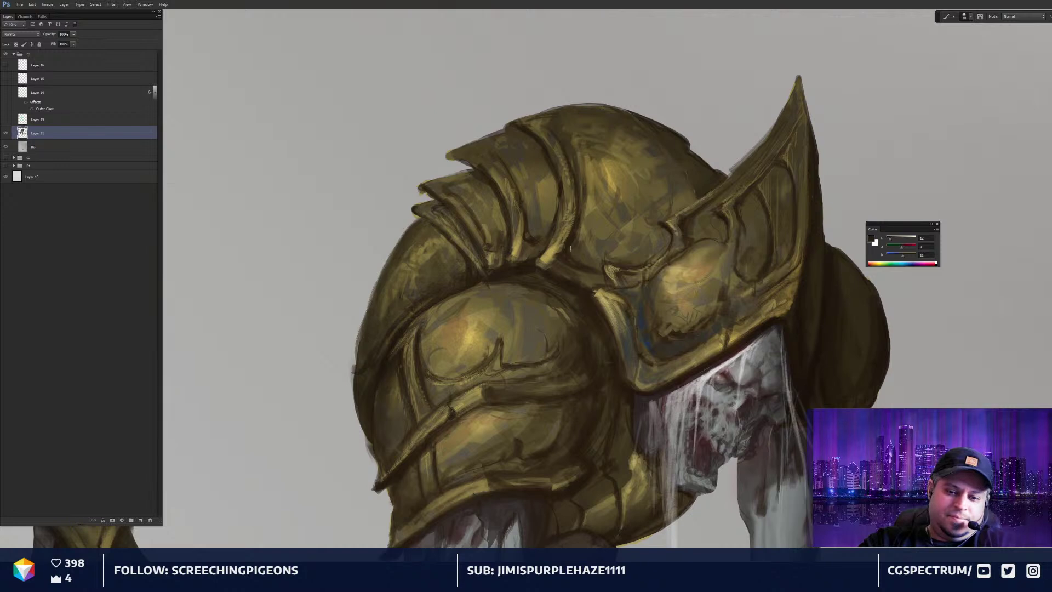
Erase rough paint along the crest's outer edge and helmet dome, and redraw the dome's outline down to the crest in near-black
key(ctrl+minus)
key(ctrl+minus)
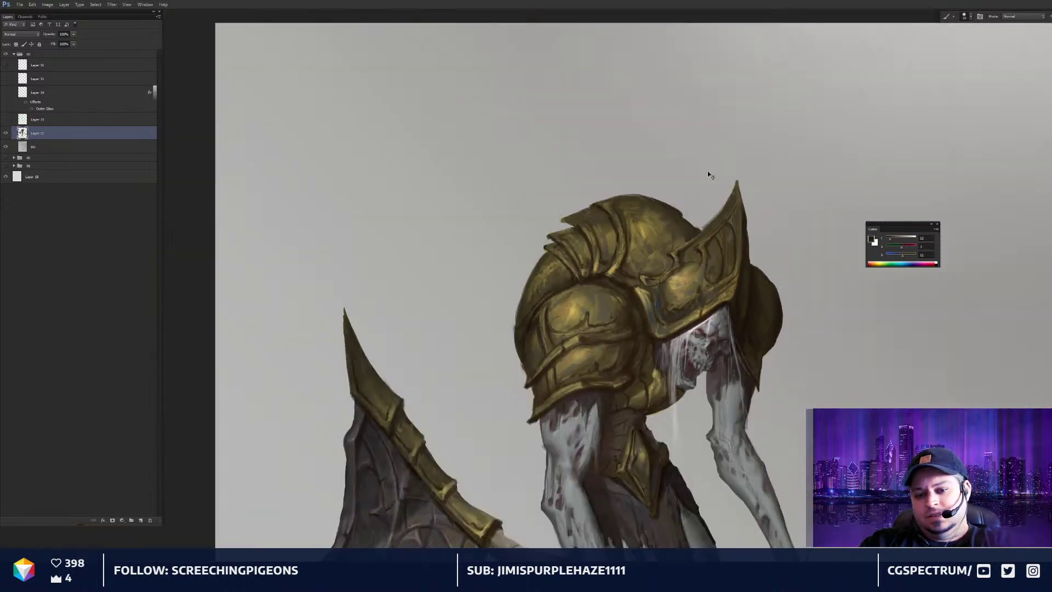
scroll(748, 218, up, 3)
key(e)
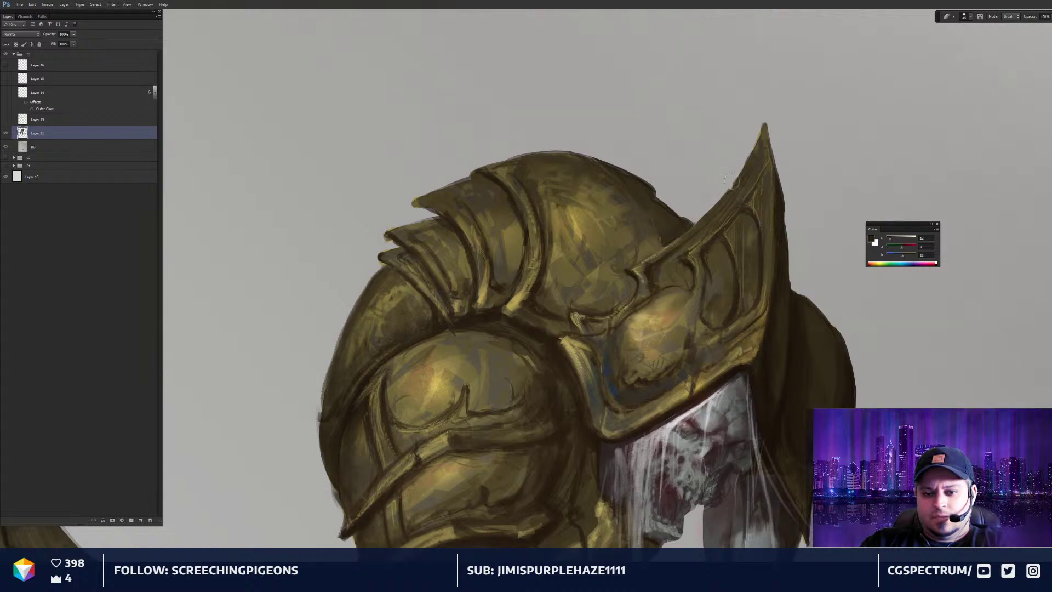
drag(757, 129, 753, 144)
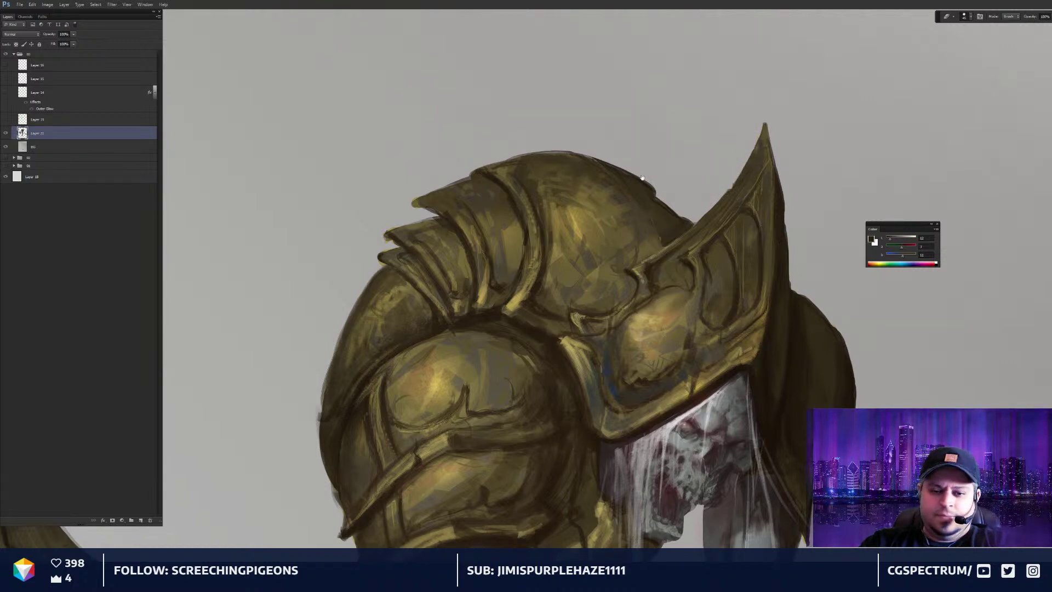
drag(649, 182, 636, 206)
key(b)
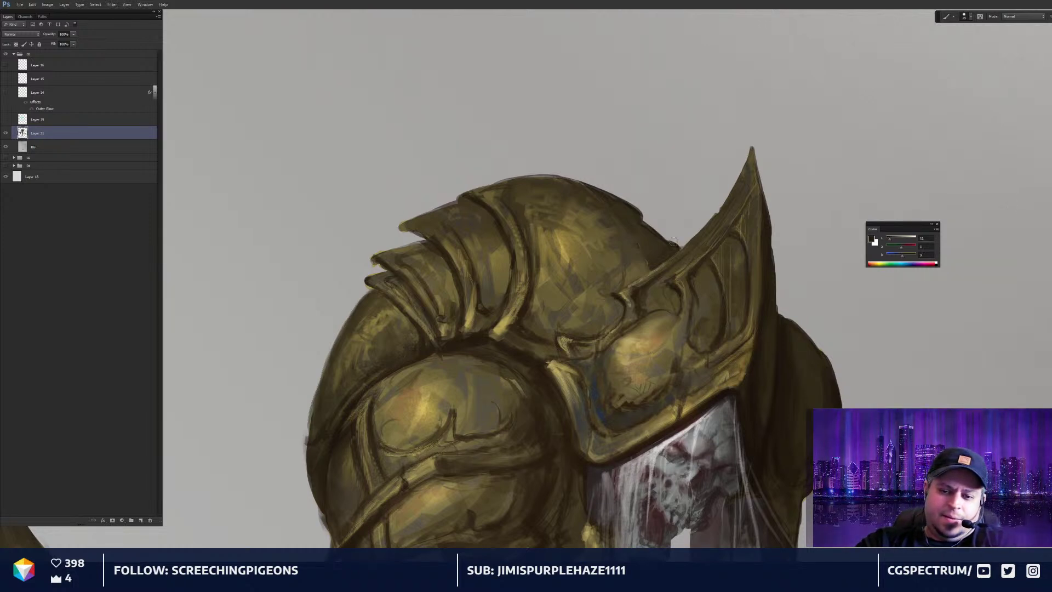
drag(642, 215, 683, 254)
key(ctrl+minus)
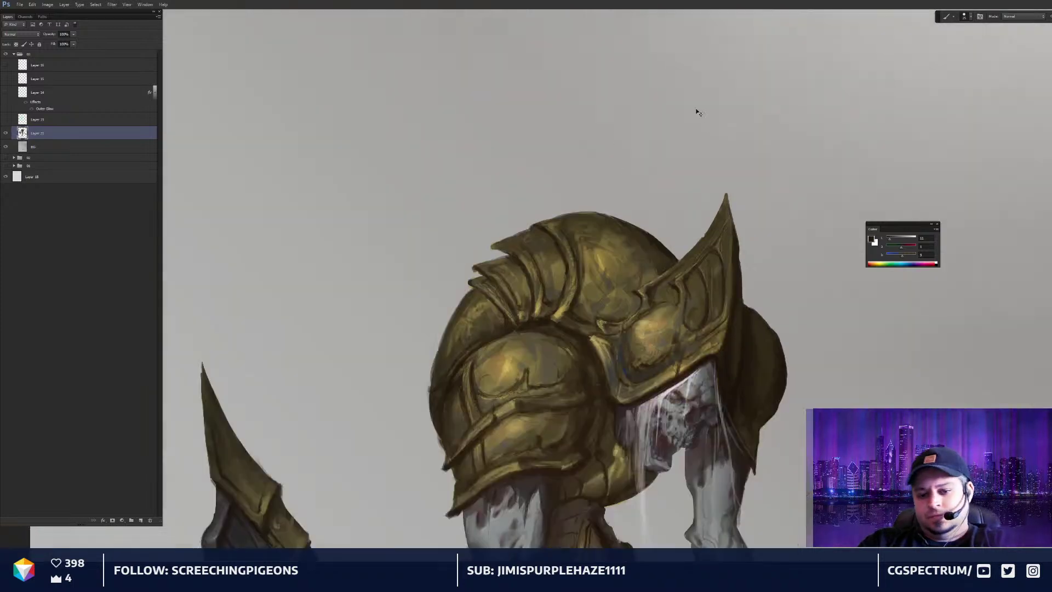
Sharpen the upper neck plate's pointed tip with the Eraser and repaint its top edge in a sampled dark tone
key(ctrl+plus)
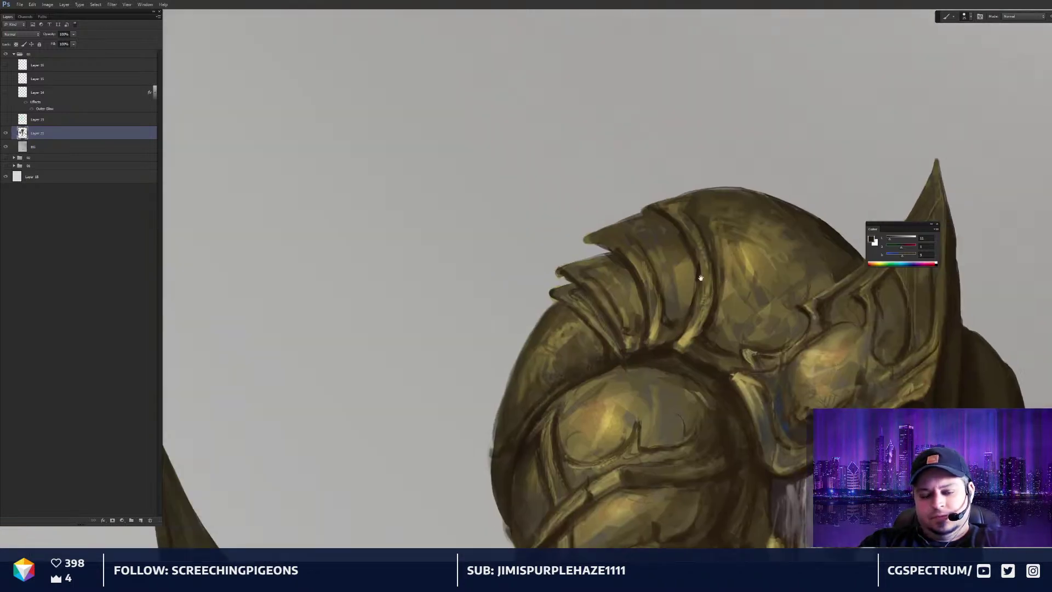
alt+click(603, 237)
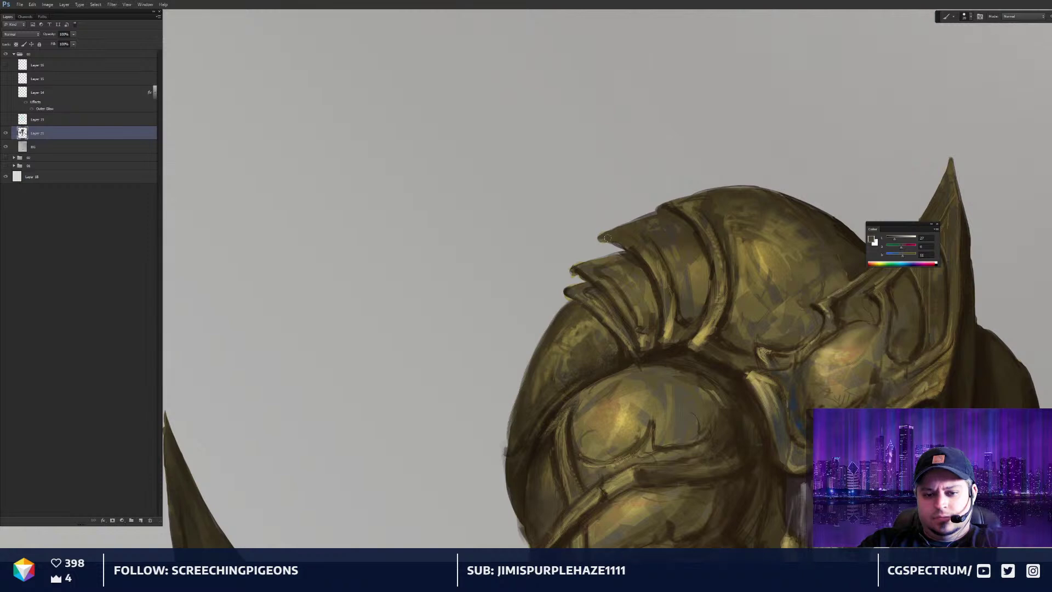
key(e)
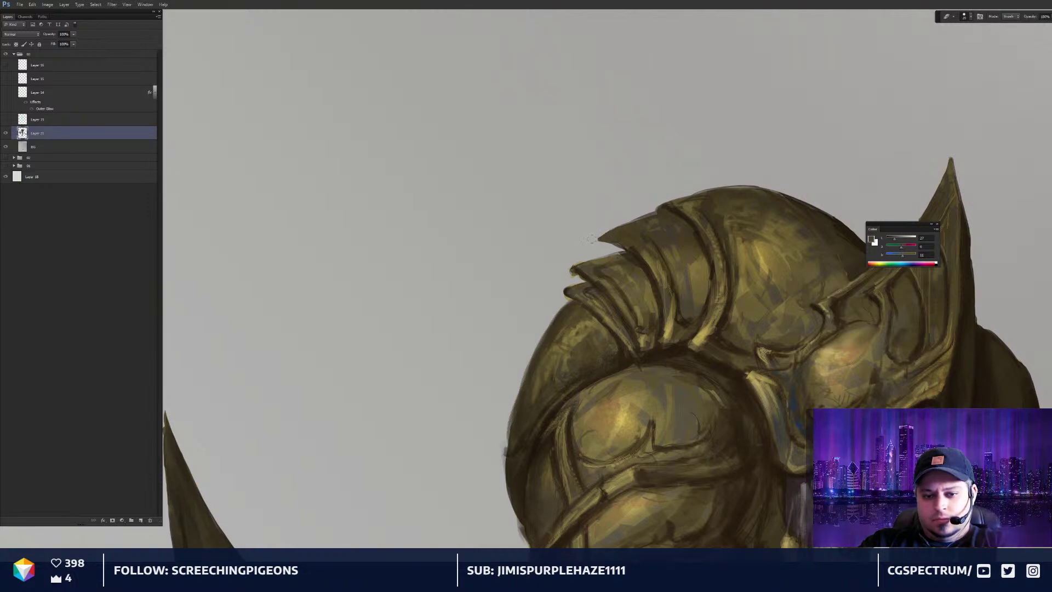
key(b)
alt+click(660, 213)
drag(661, 213, 614, 230)
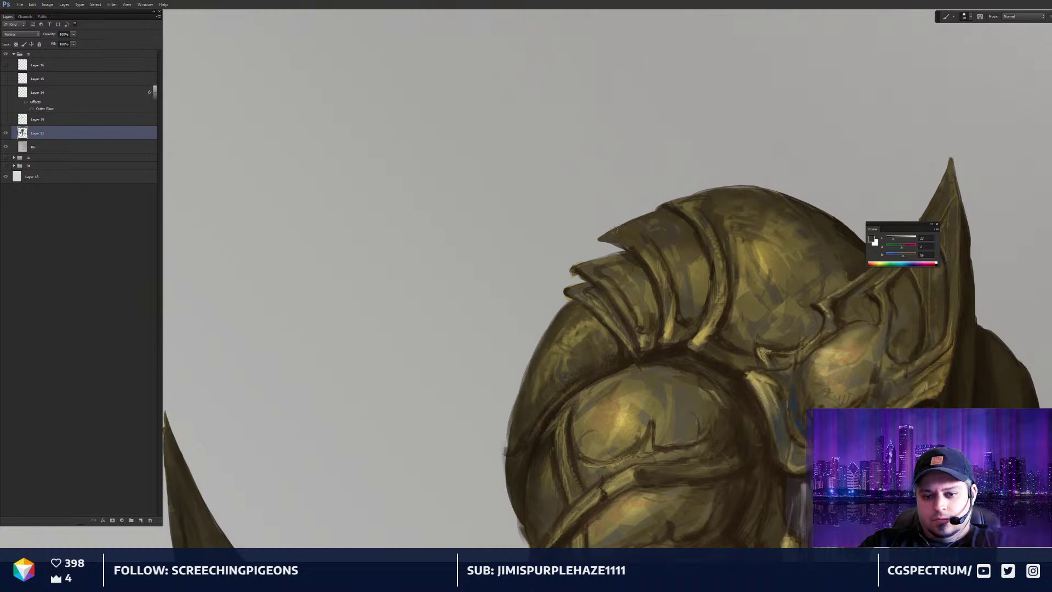
Clean up the outer silhouette of the helmet dome, back plate and shoulder armour with the Eraser and dark brush touches
key(e)
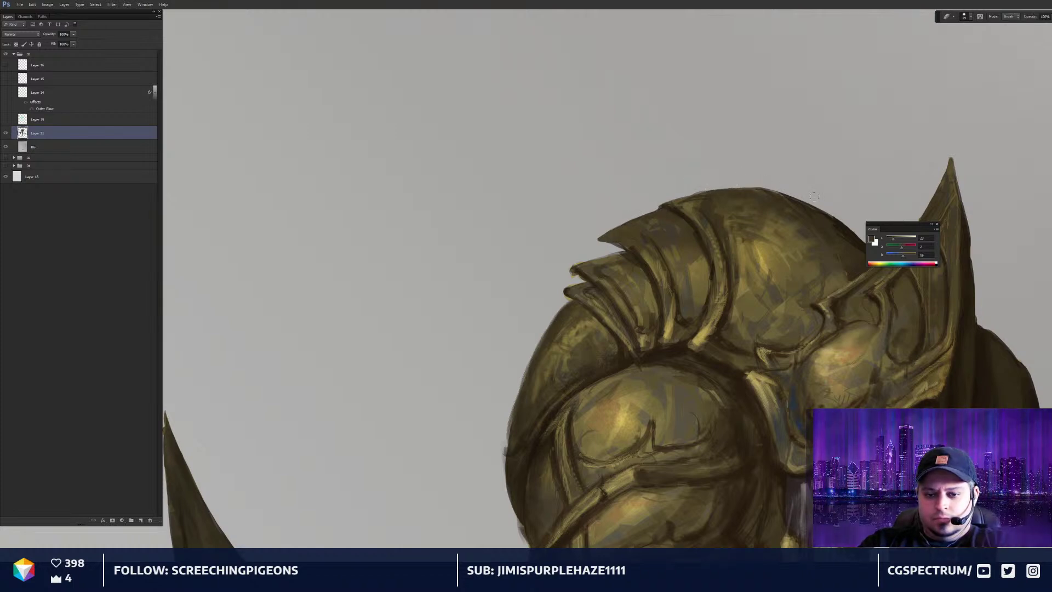
mouse_move(493, 429)
mouse_down()
mouse_move(485, 327)
mouse_move(536, 314)
mouse_up()
key(b)
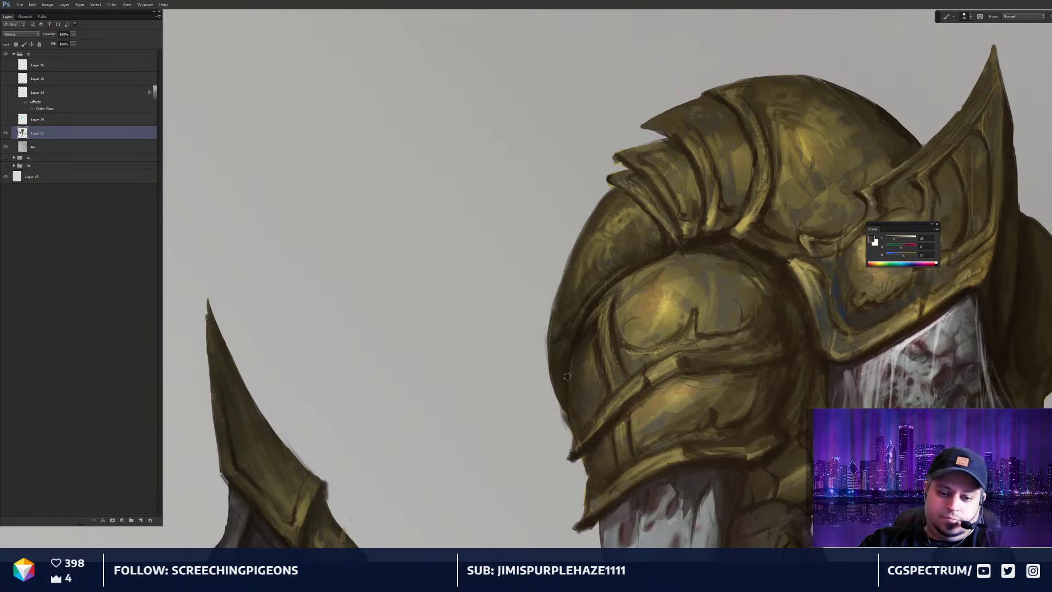
key(e)
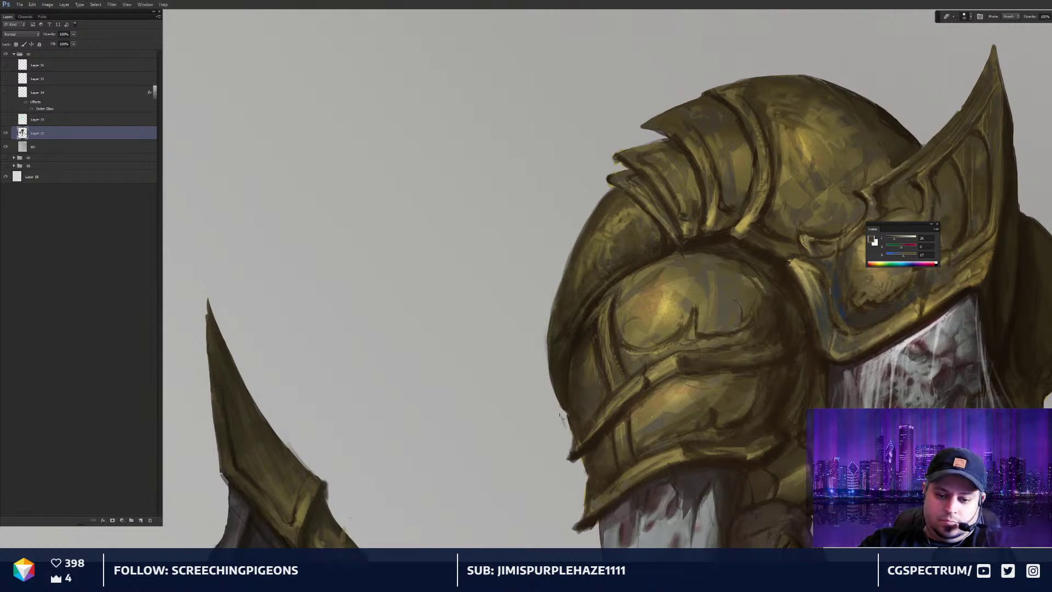
drag(570, 466, 537, 361)
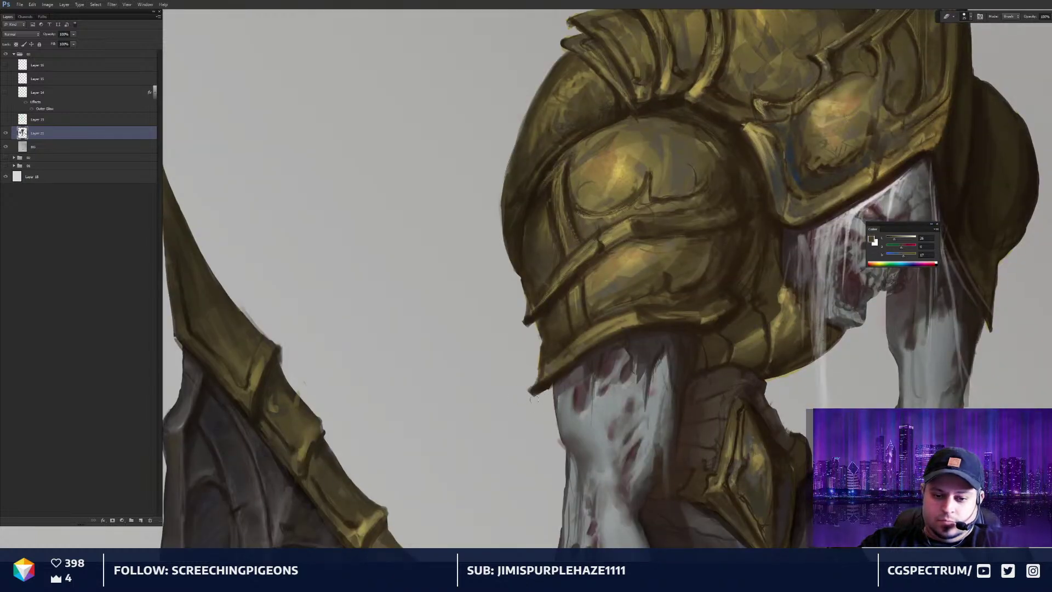
Set up a larger white brush in Color Dodge mode for highlights on the gold armour
scroll(700, 387, down, 4)
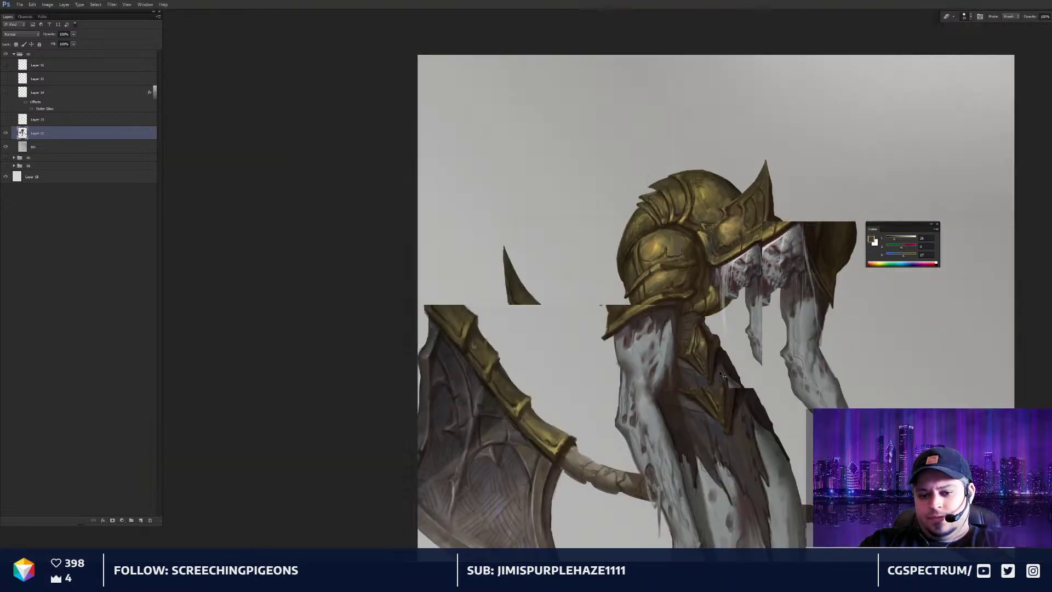
mouse_move(702, 374)
mouse_down()
mouse_move(669, 330)
mouse_move(699, 318)
mouse_up()
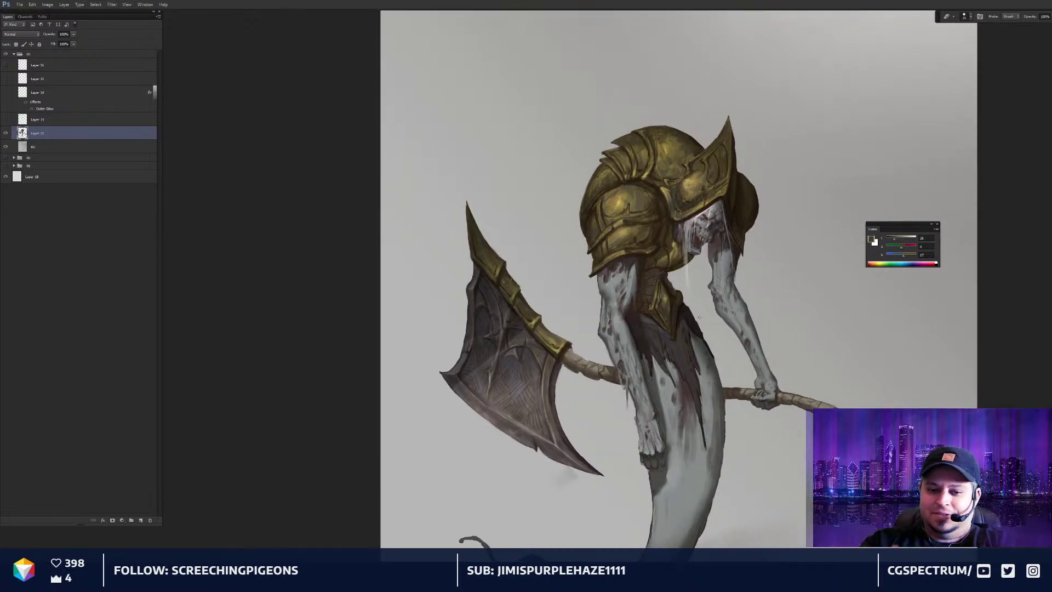
drag(613, 215, 647, 190)
scroll(647, 190, up, 2)
key(b)
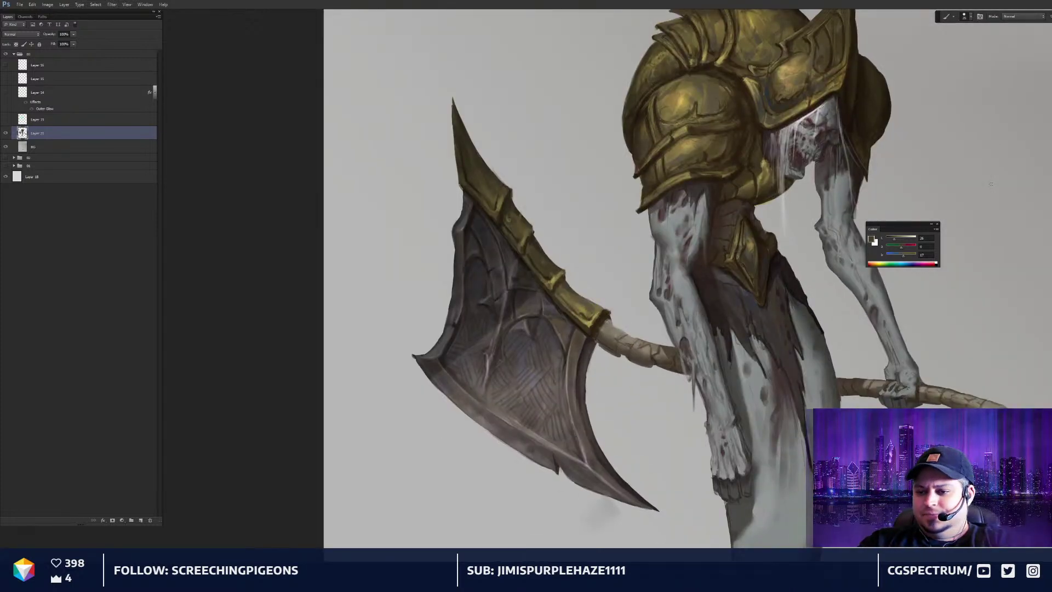
key(F2)
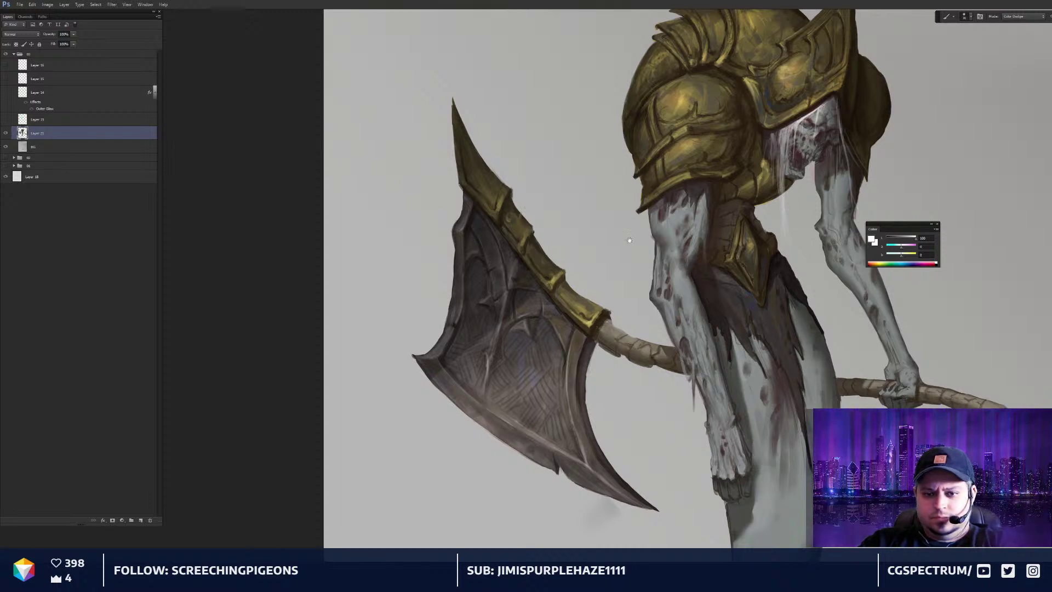
drag(629, 240, 609, 301)
drag(729, 215, 707, 254)
key(bracketright)
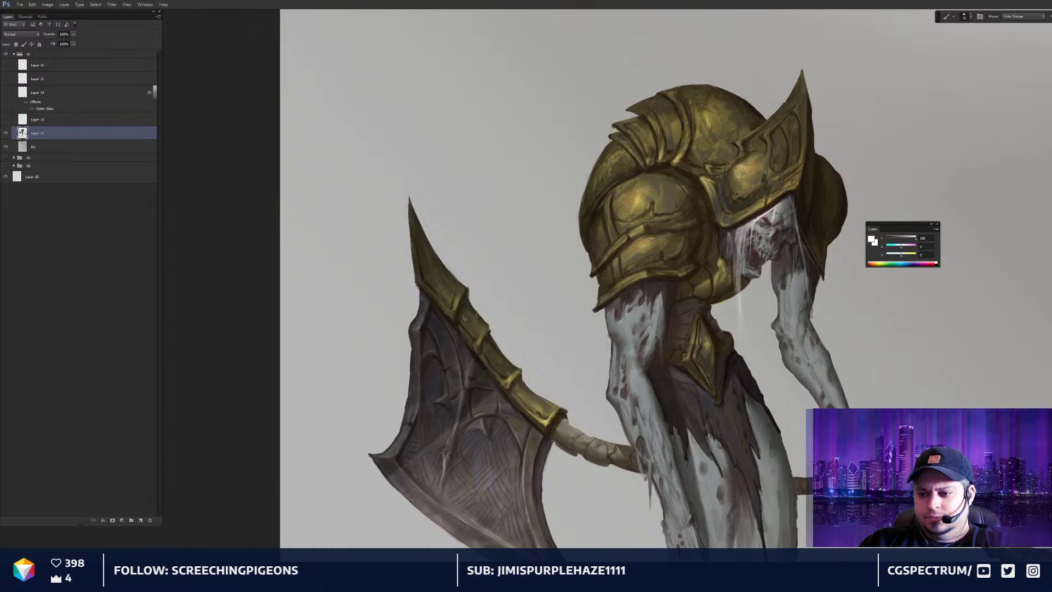
key(bracketright)
click(1021, 17)
click(1018, 97)
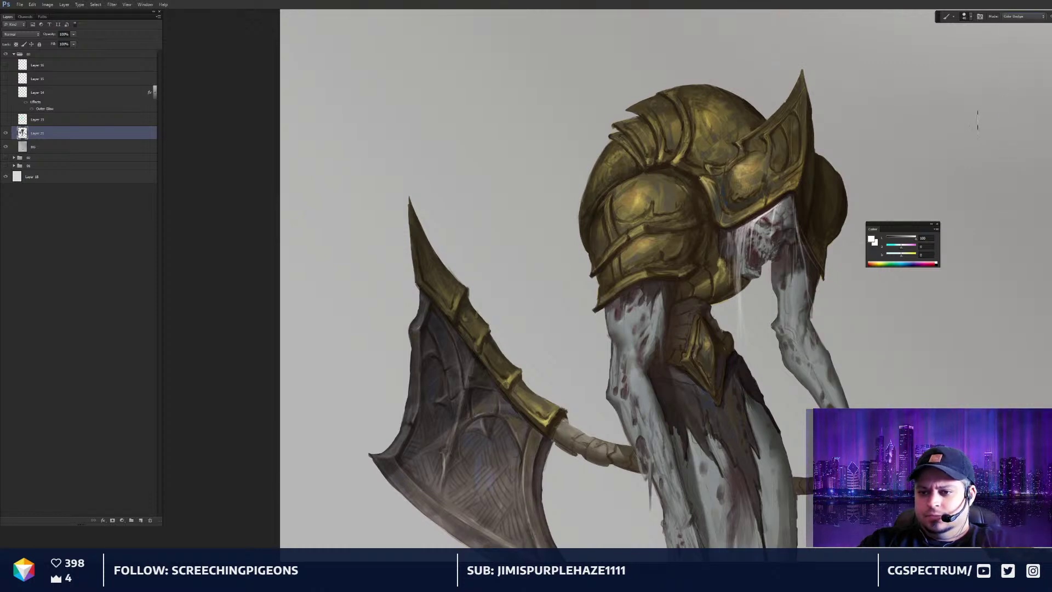
Brighten the highlight on the rounded upper shoulder plate with the white dodge brush and check it against the whole figure
drag(626, 204, 649, 195)
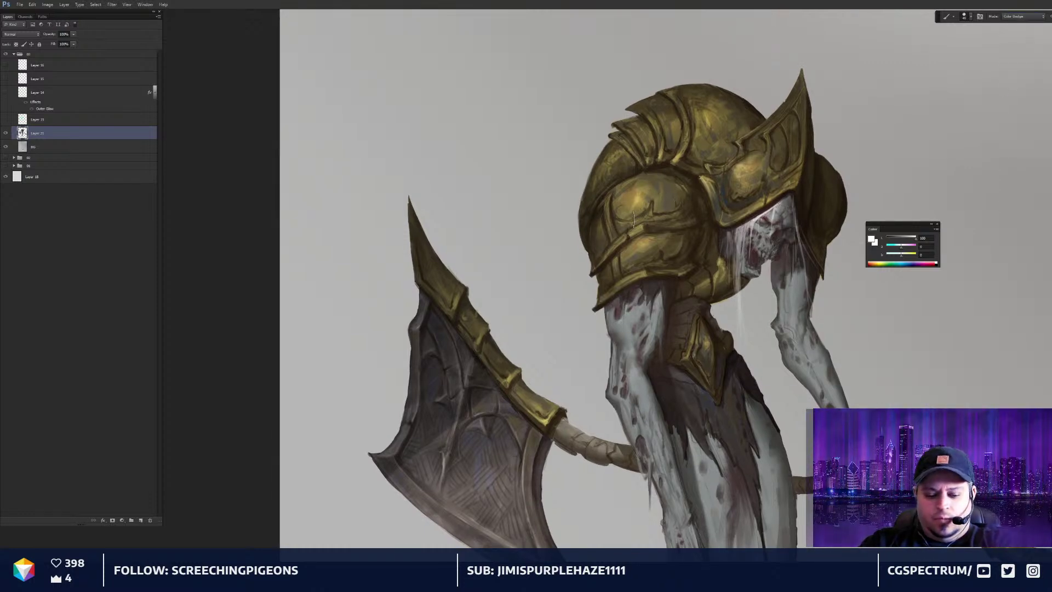
key(bracketright)
drag(639, 197, 633, 201)
key(ctrl+minus)
key(ctrl+minus)
key(ctrl+minus)
key(ctrl+minus)
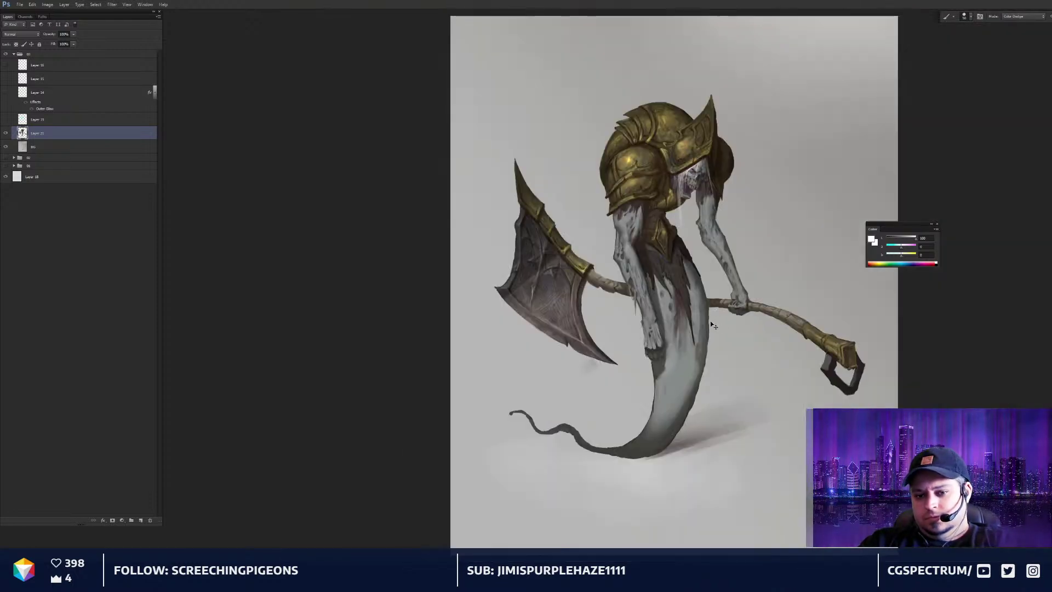
key(ctrl+plus)
key(ctrl+plus)
key(ctrl+plus)
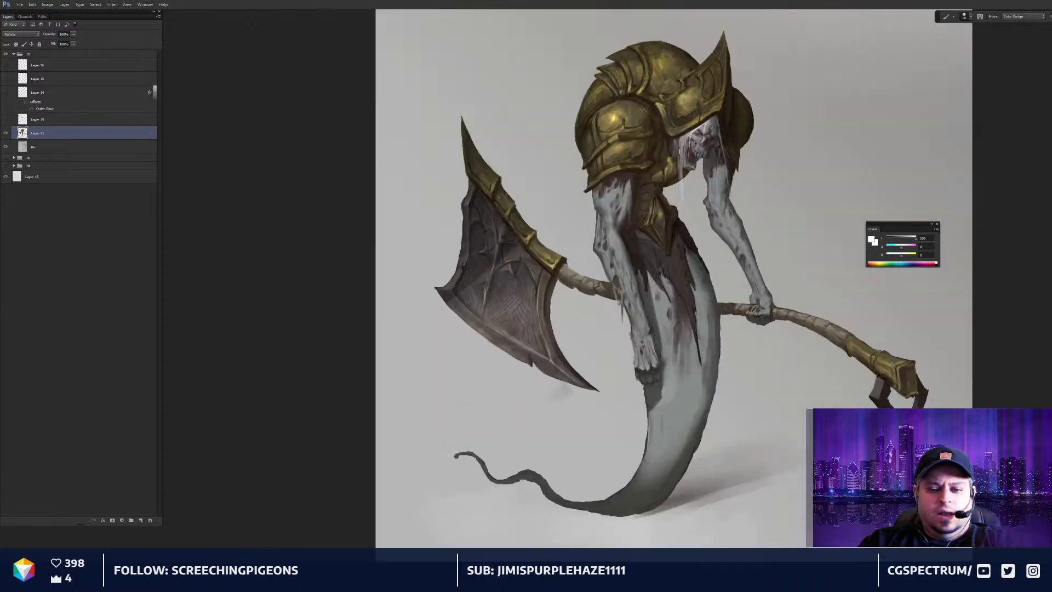
drag(729, 118, 741, 275)
key(ctrl+plus)
scroll(685, 266, up, 2)
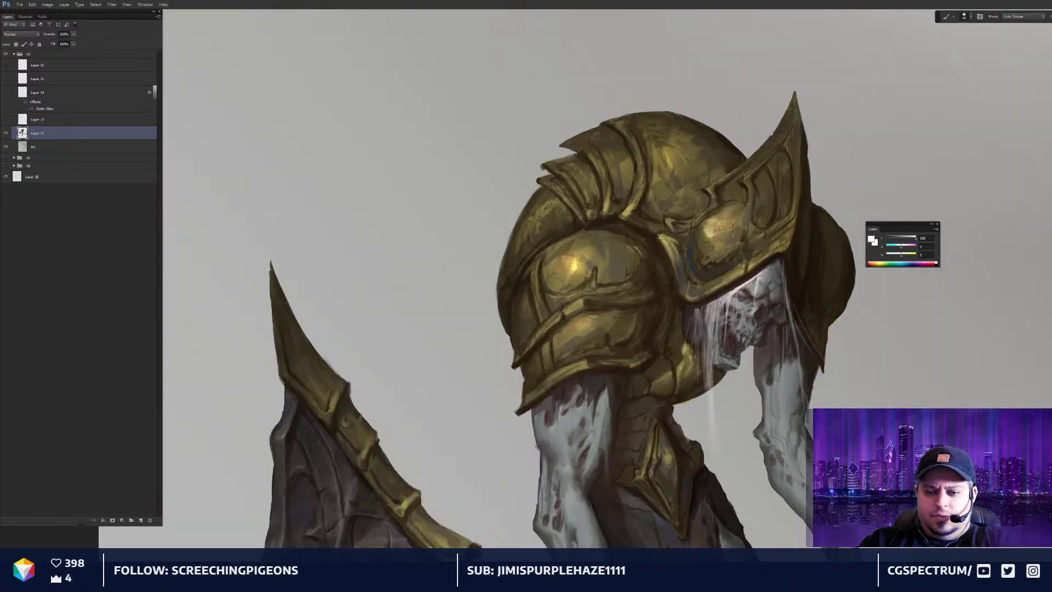
Turn on the white rim-light layer above the figure and judge the armour against the whole composition
scroll(781, 296, down, 4)
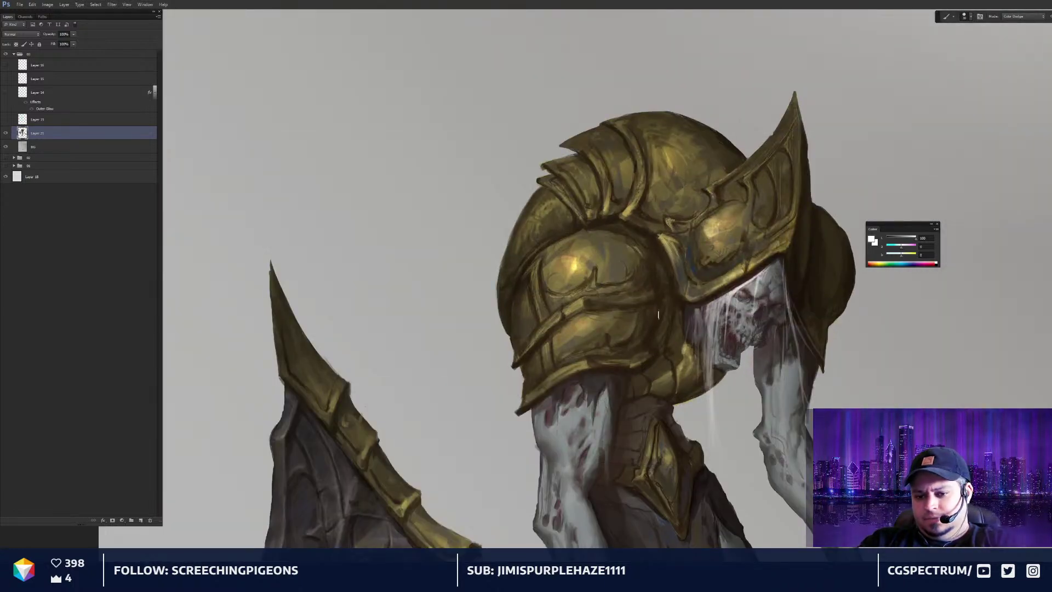
scroll(772, 296, down, 4)
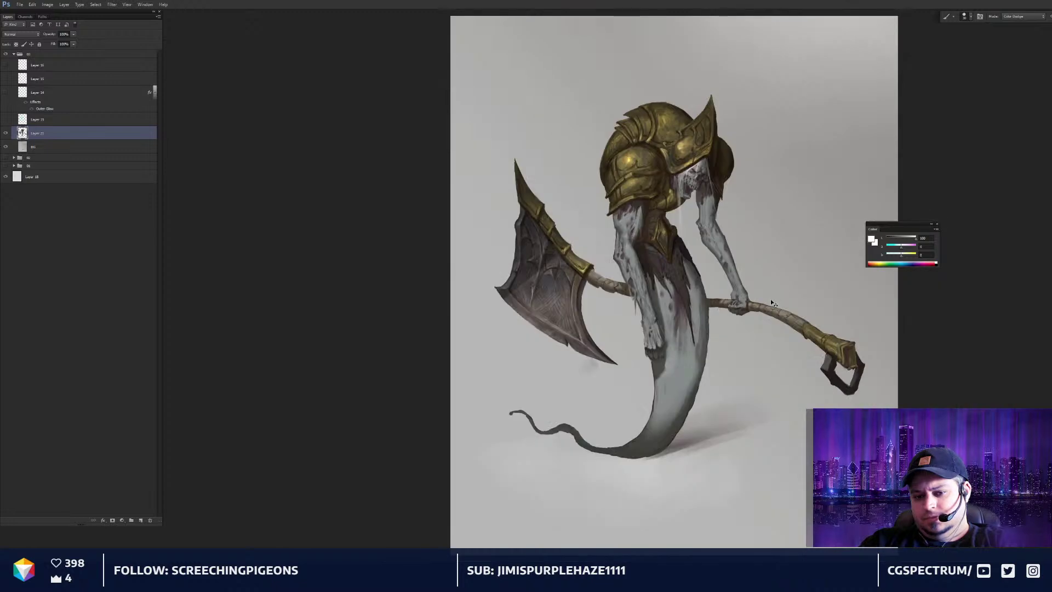
key(ctrl+0)
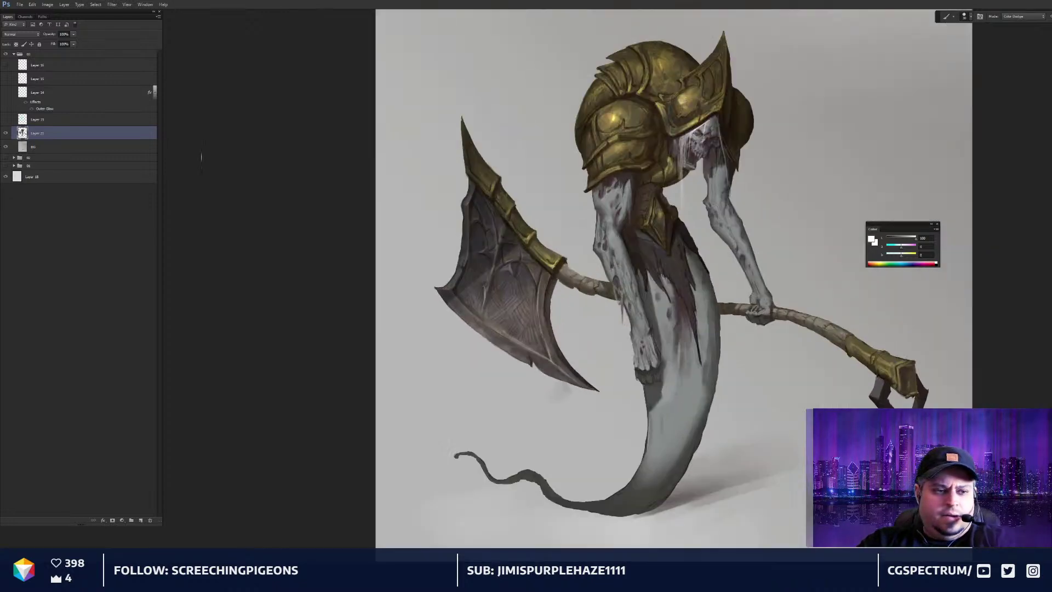
click(6, 92)
click(5, 92)
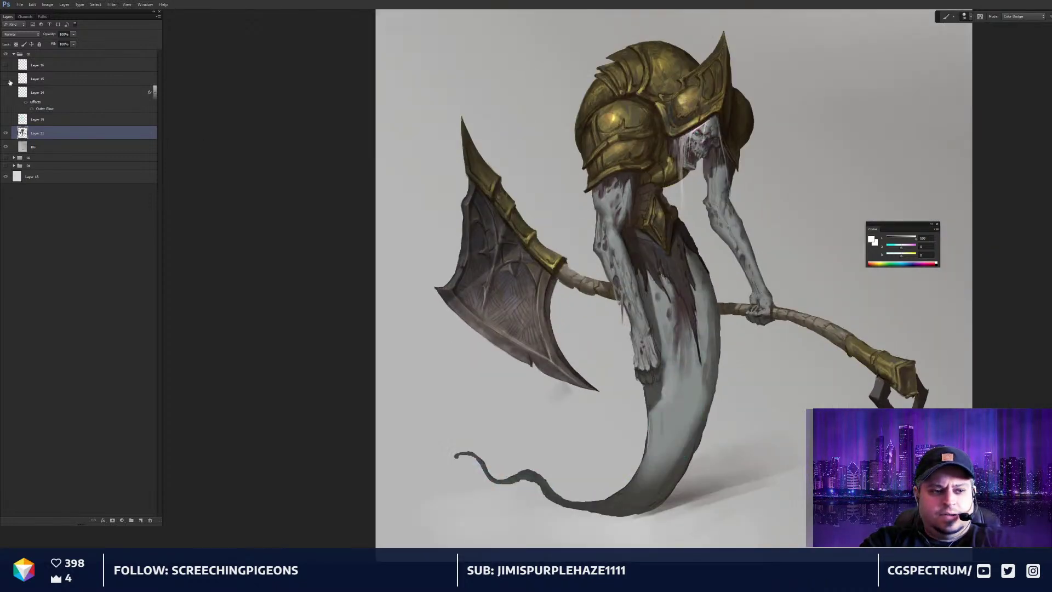
click(6, 78)
mouse_move(399, 149)
mouse_down()
mouse_move(402, 305)
mouse_move(419, 275)
mouse_up()
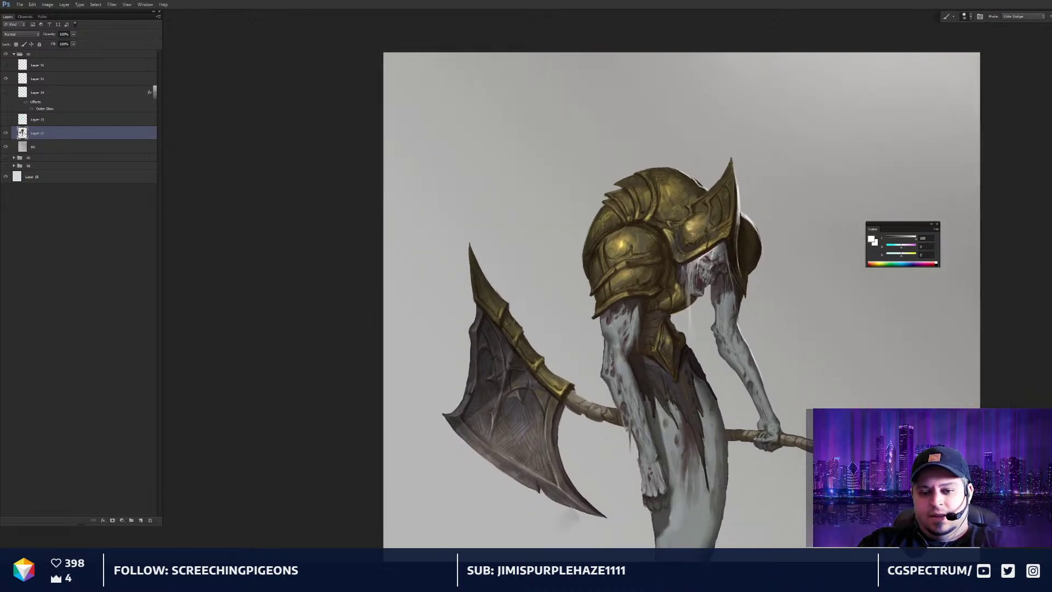
scroll(592, 286, down, 2)
drag(592, 286, 592, 264)
key(ctrl+minus)
key(ctrl+minus)
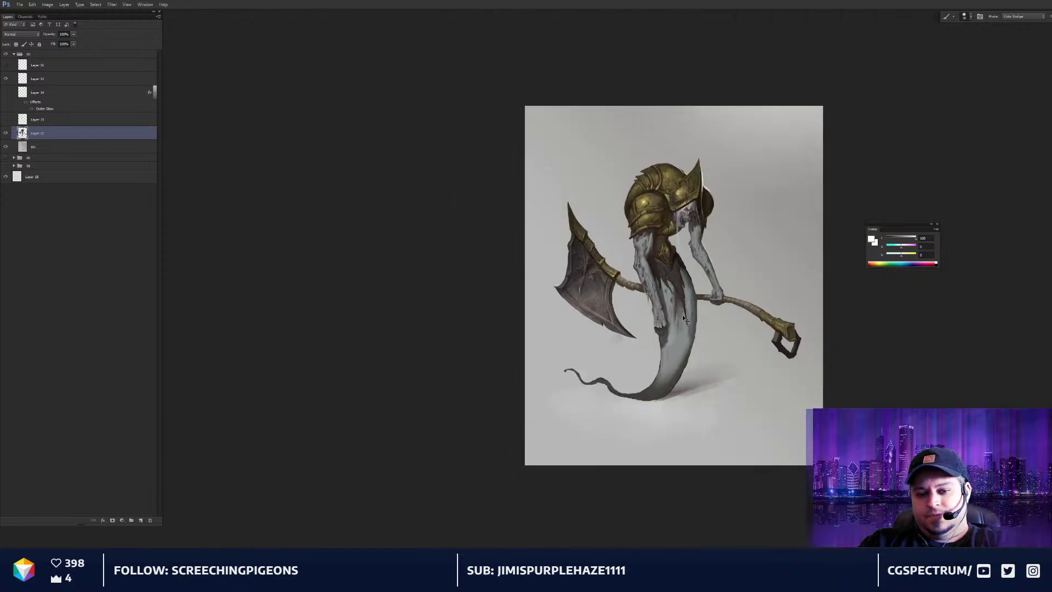
Touch up the highlight on the lower shoulder plate with a smaller white Color Dodge brush
scroll(683, 321, up, 5)
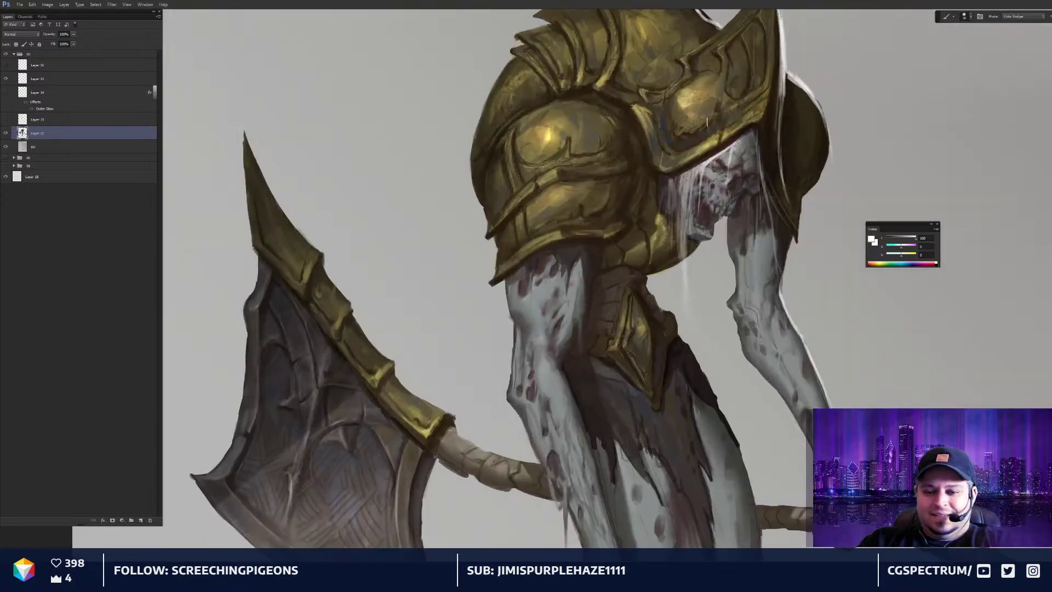
drag(707, 121, 674, 243)
key(bracketleft)
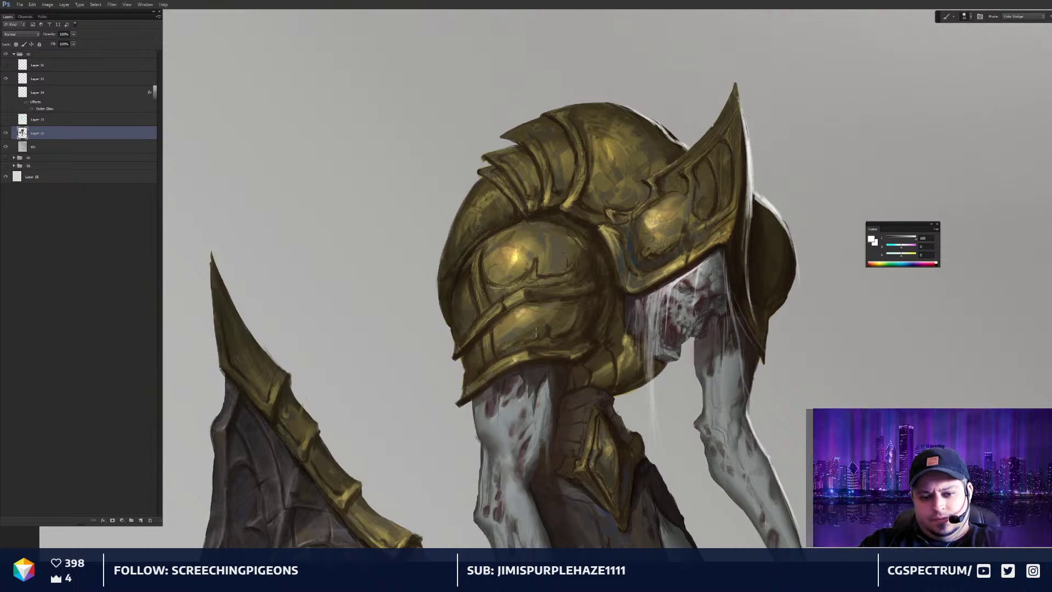
drag(520, 295, 510, 301)
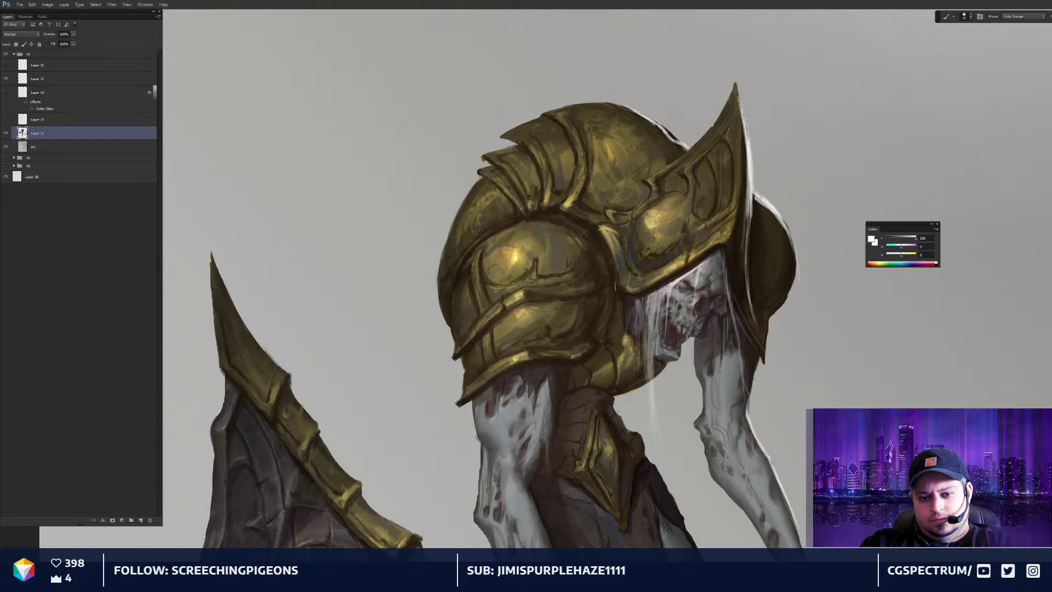
drag(632, 351, 620, 300)
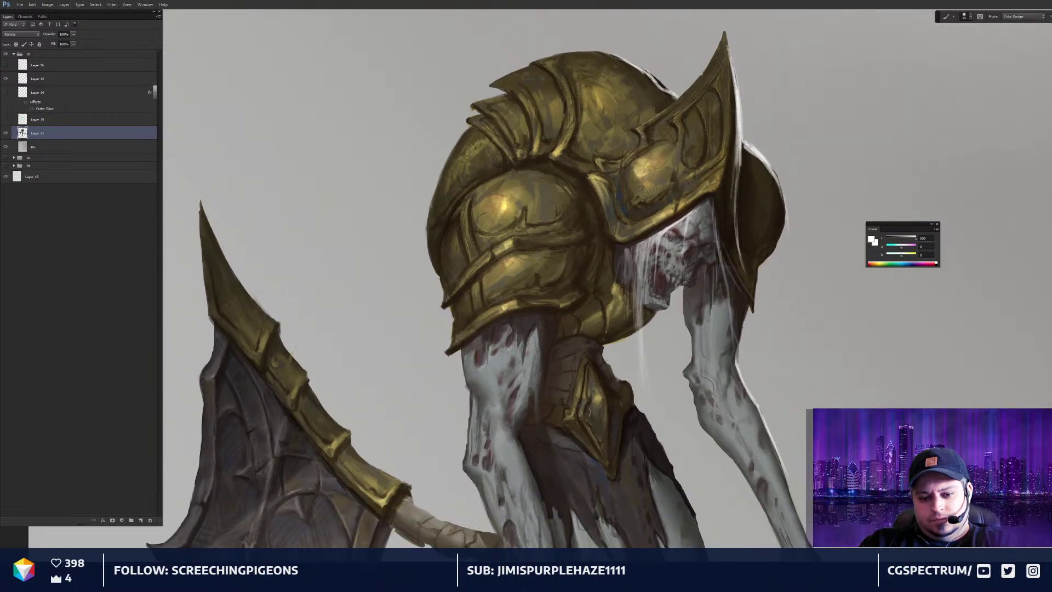
Examine the gold armour's highlights and the white rim light in close-up and on the whole figure
key(ctrl+minus)
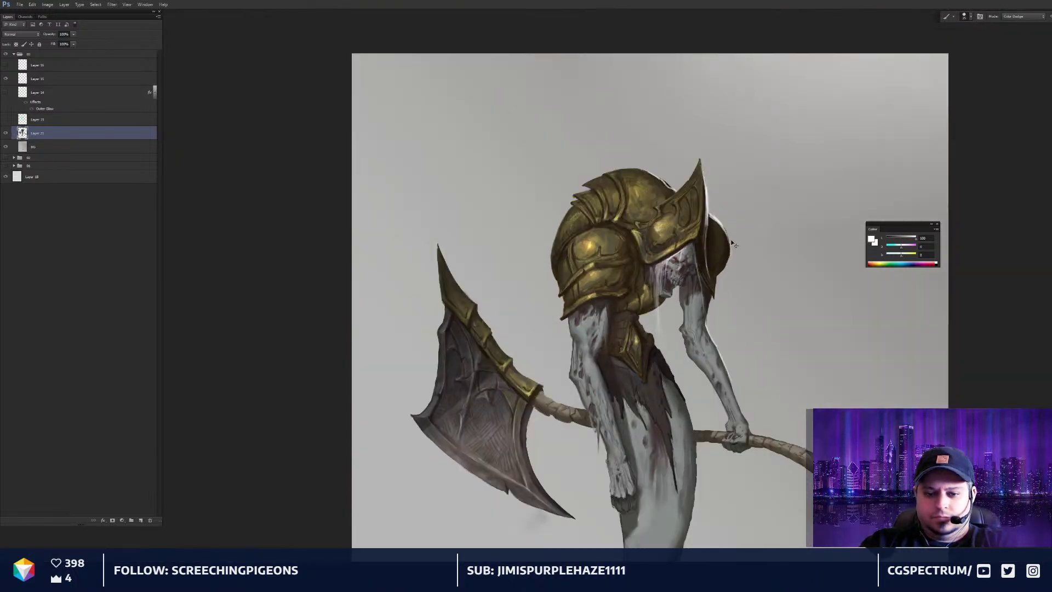
key(ctrl+minus)
key(ctrl+plus)
key(ctrl+plus)
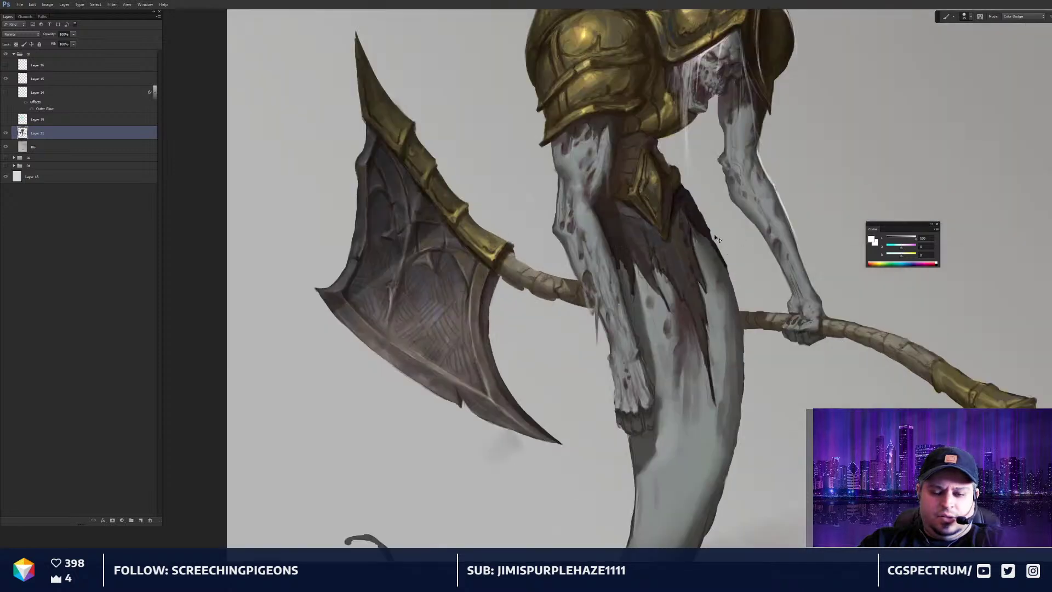
drag(603, 139, 615, 257)
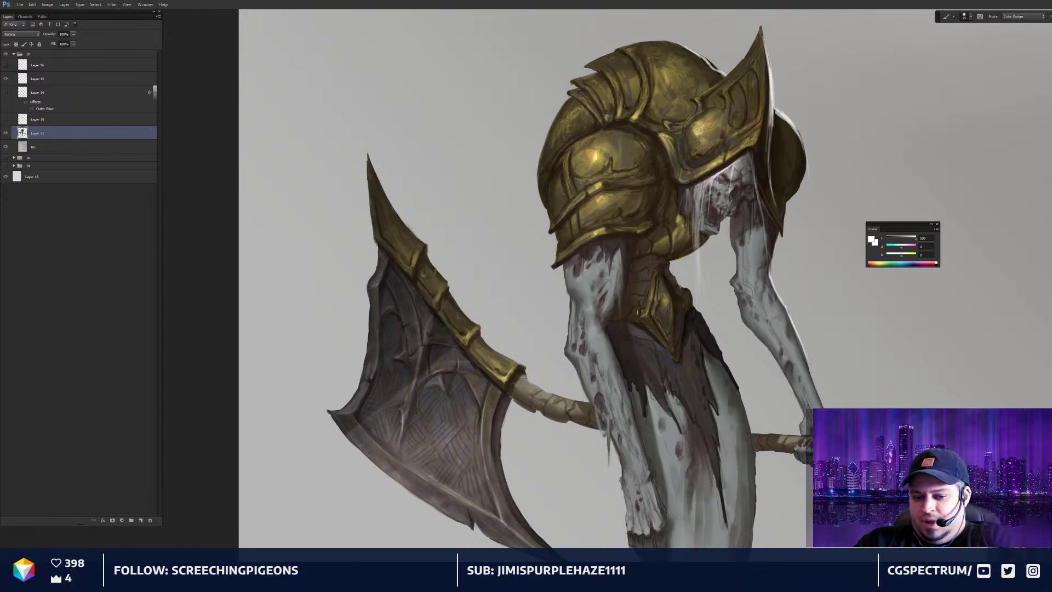
drag(631, 303, 598, 311)
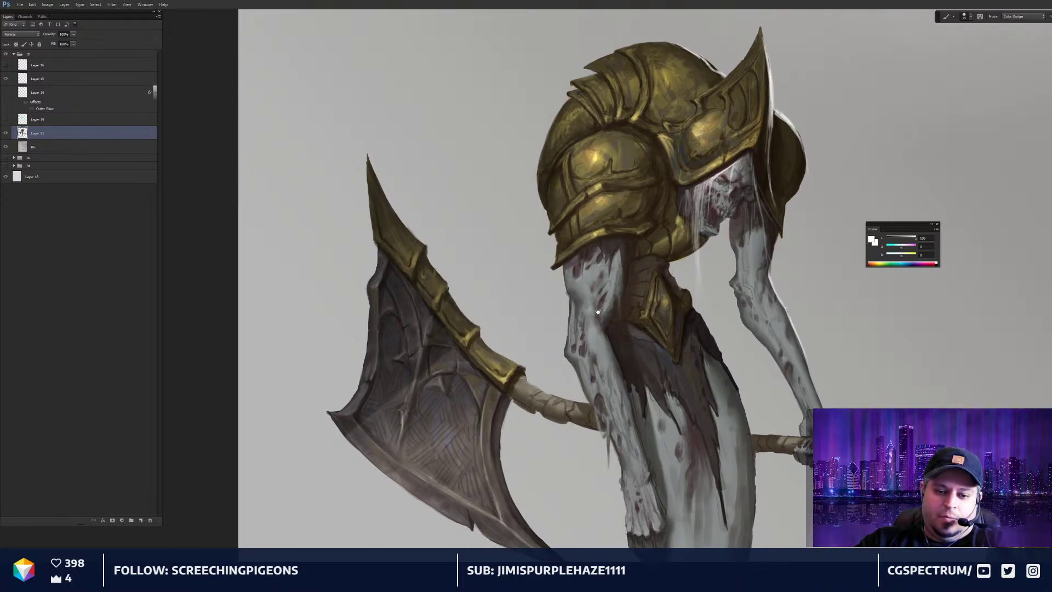
drag(605, 257, 602, 284)
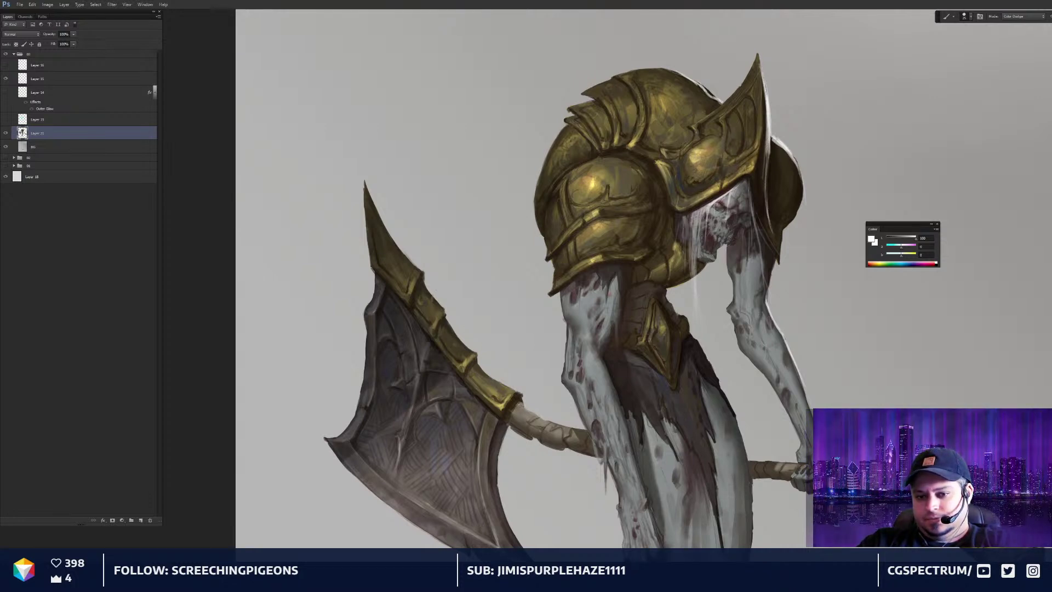
drag(759, 89, 763, 154)
key(ctrl+minus)
key(ctrl+minus)
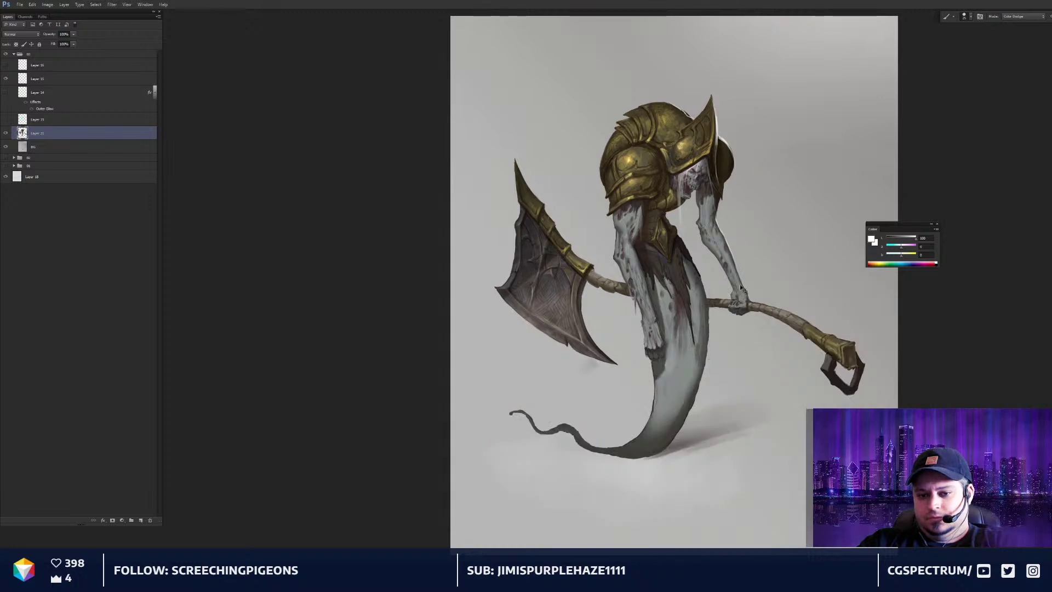
key(ctrl+plus)
key(ctrl+plus)
drag(748, 24, 712, 220)
mouse_move(714, 182)
mouse_down()
mouse_move(697, 227)
mouse_move(677, 240)
mouse_move(695, 234)
mouse_up()
key(ctrl+0)
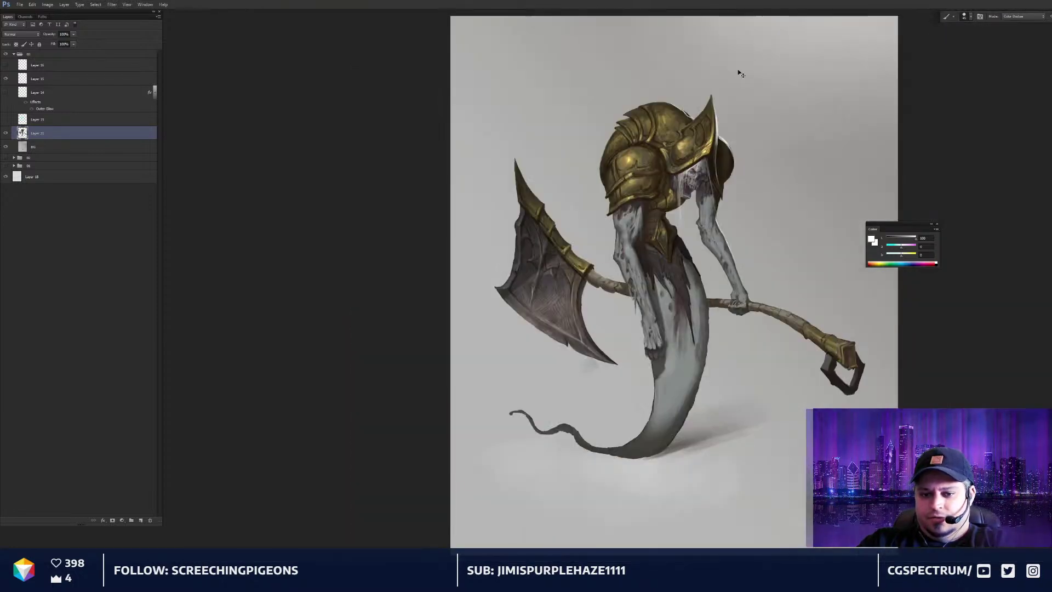
key(ctrl+minus)
scroll(696, 198, up, 5)
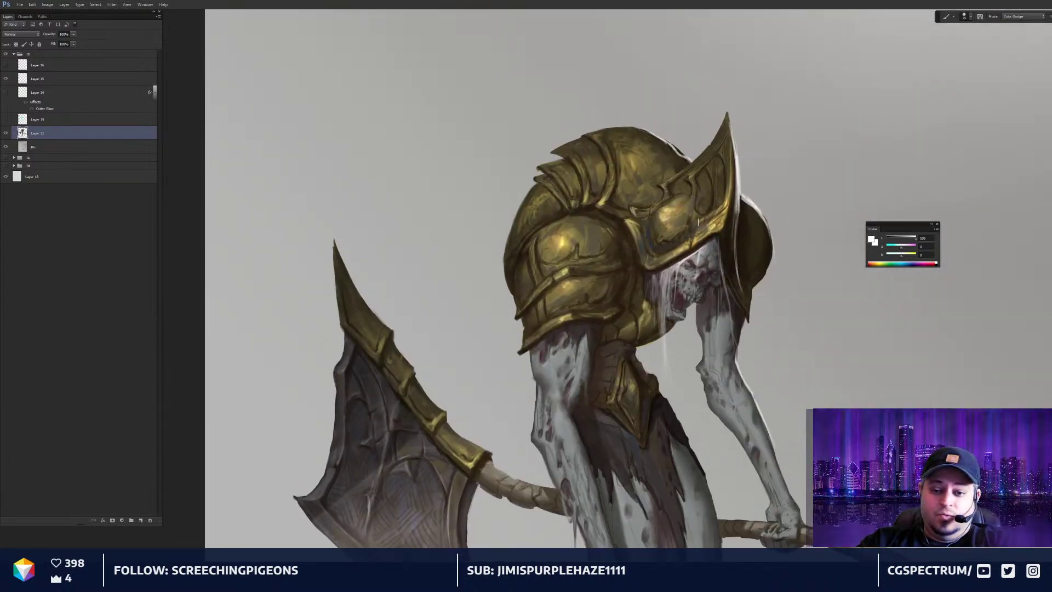
scroll(698, 221, up, 1)
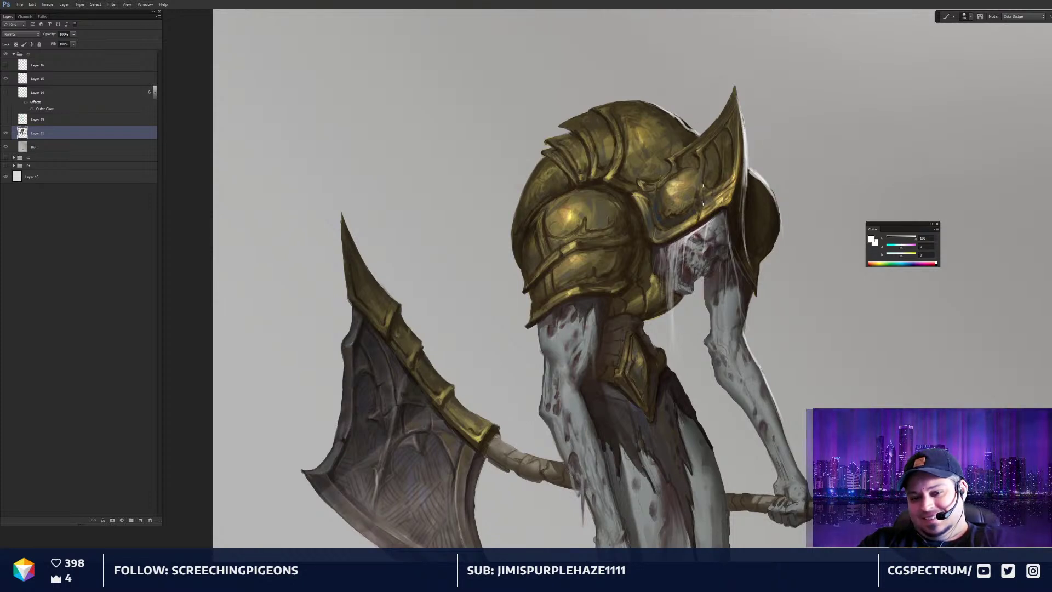
key(ctrl+minus)
key(ctrl+minus)
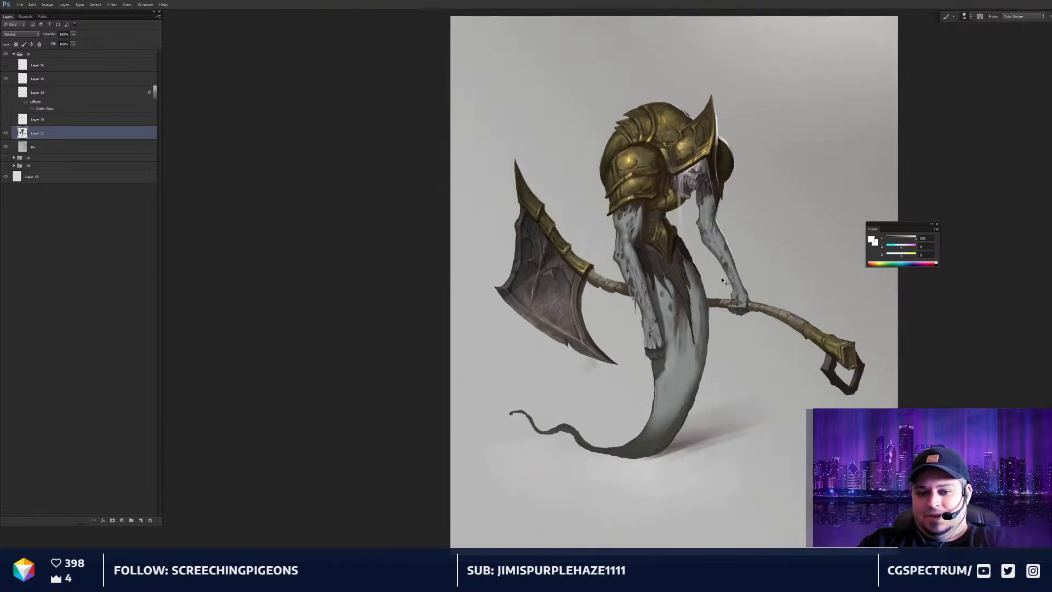
scroll(710, 296, down, 1)
scroll(724, 294, up, 5)
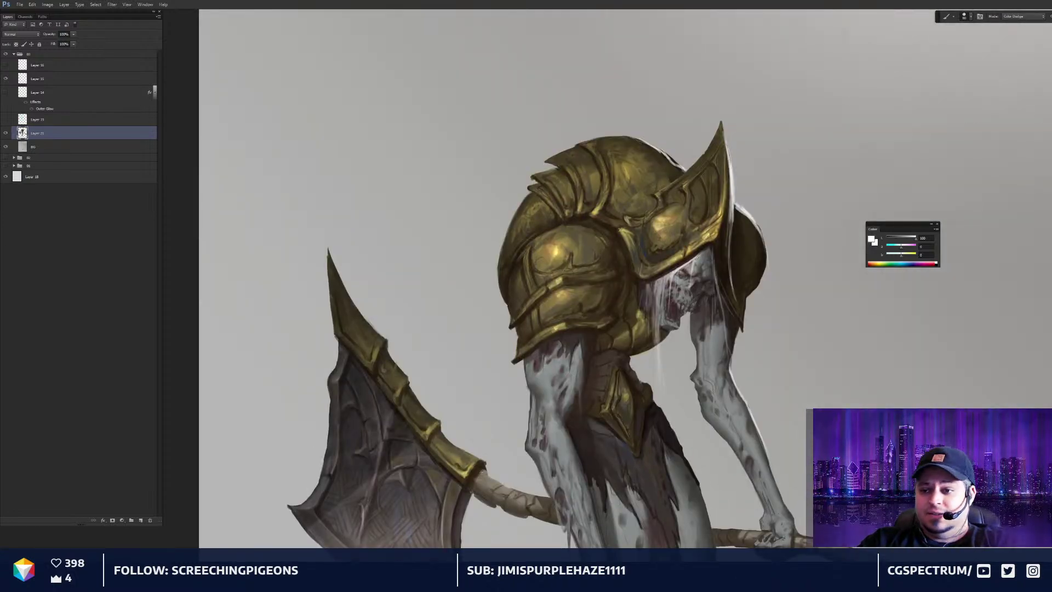
Switch to a Normal-mode brush, sample an olive tone from the helmet's visor and check the whole figure
click(1049, 145)
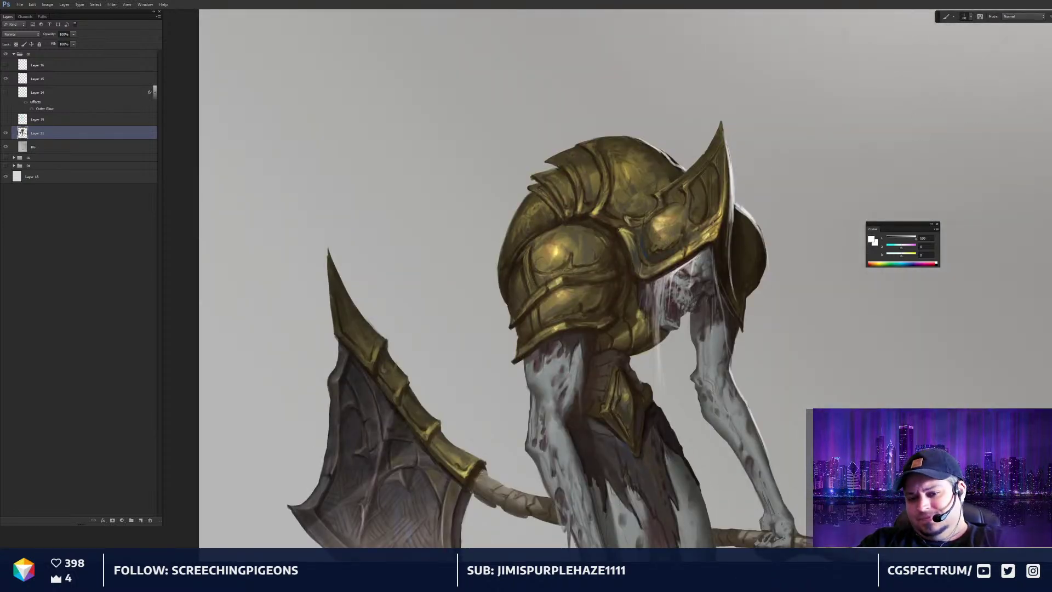
alt+click(718, 210)
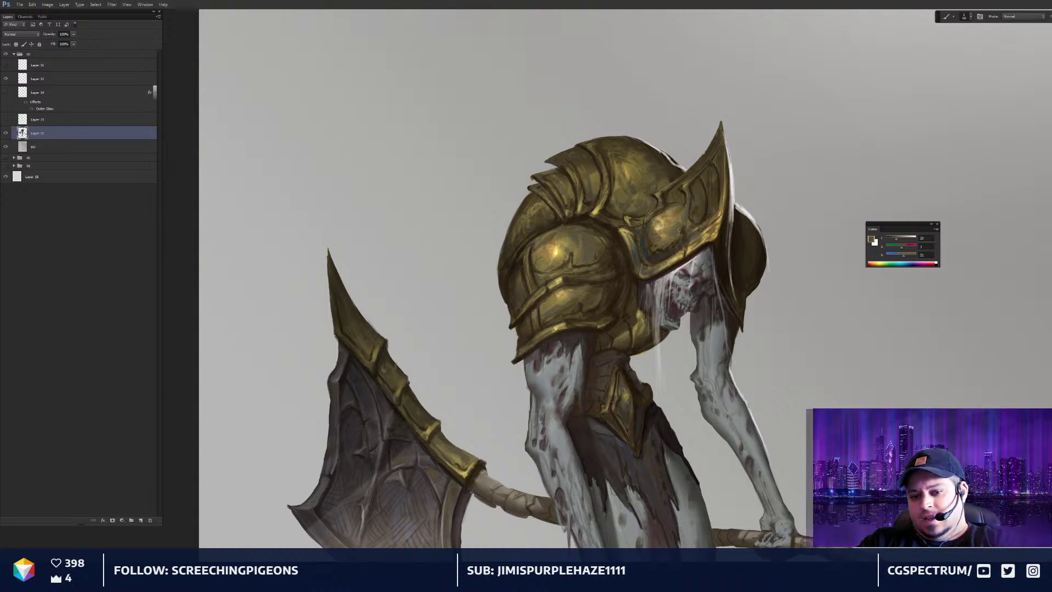
key(ctrl+minus)
key(ctrl+minus)
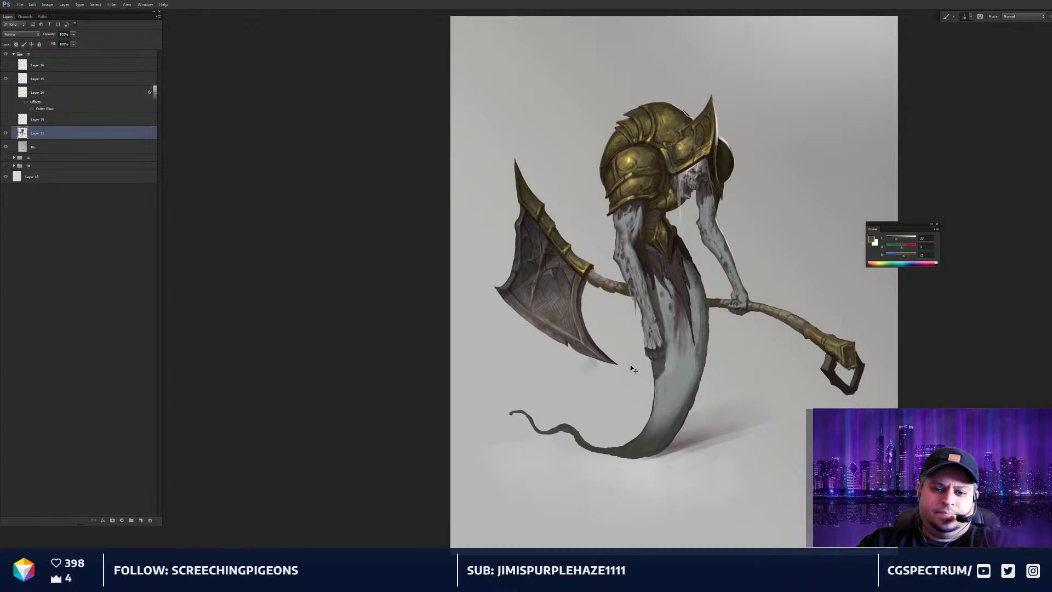
key(ctrl+plus)
scroll(647, 262, up, 2)
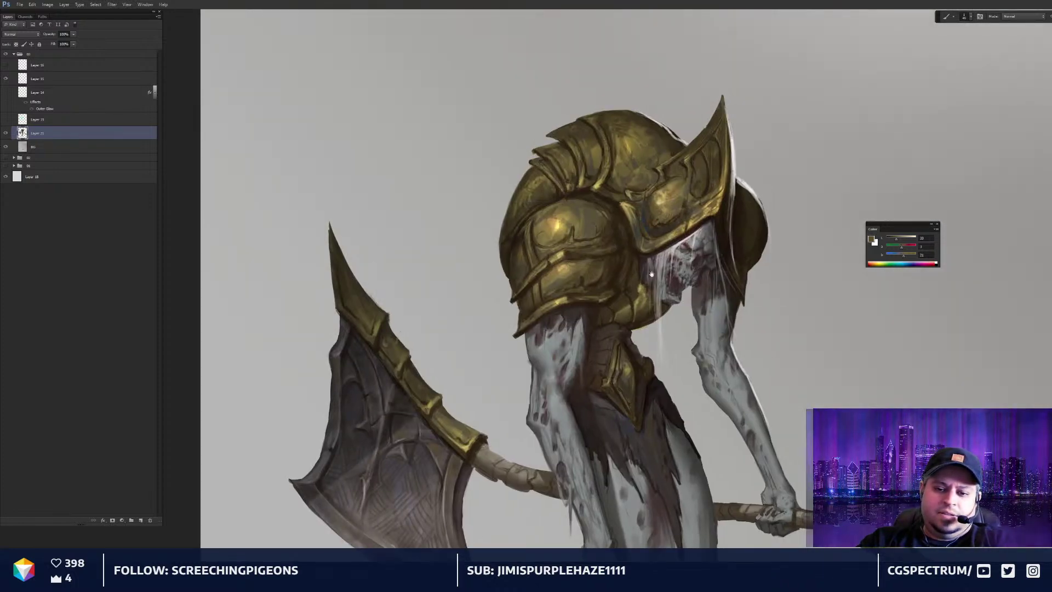
scroll(651, 274, down, 2)
scroll(640, 135, up, 3)
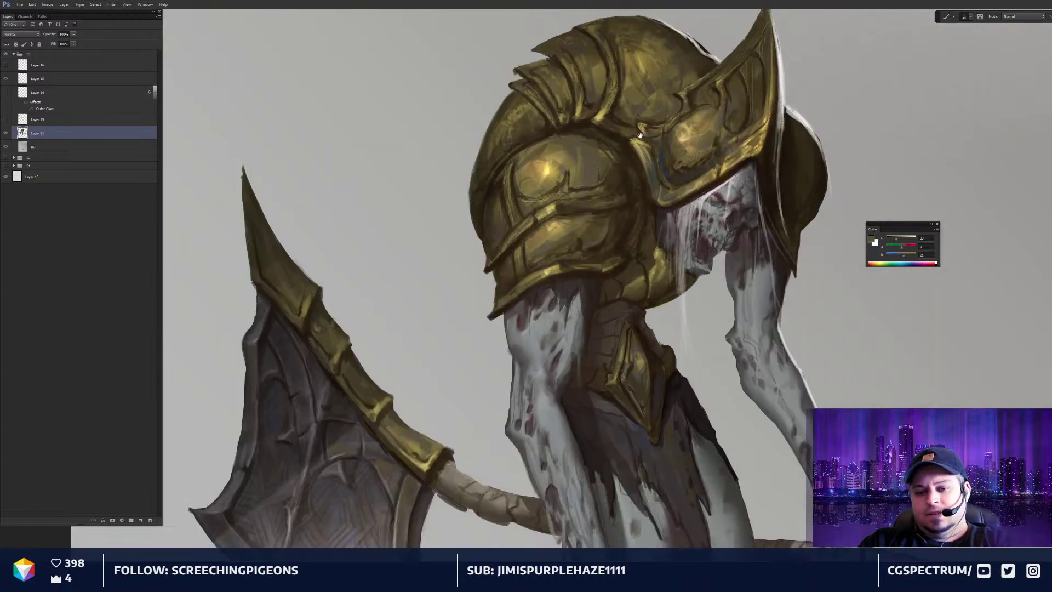
Paint small worn marks on the helmet dome in sampled light gold and dark tones, reducing the brush size
drag(639, 135, 661, 224)
alt+click(698, 218)
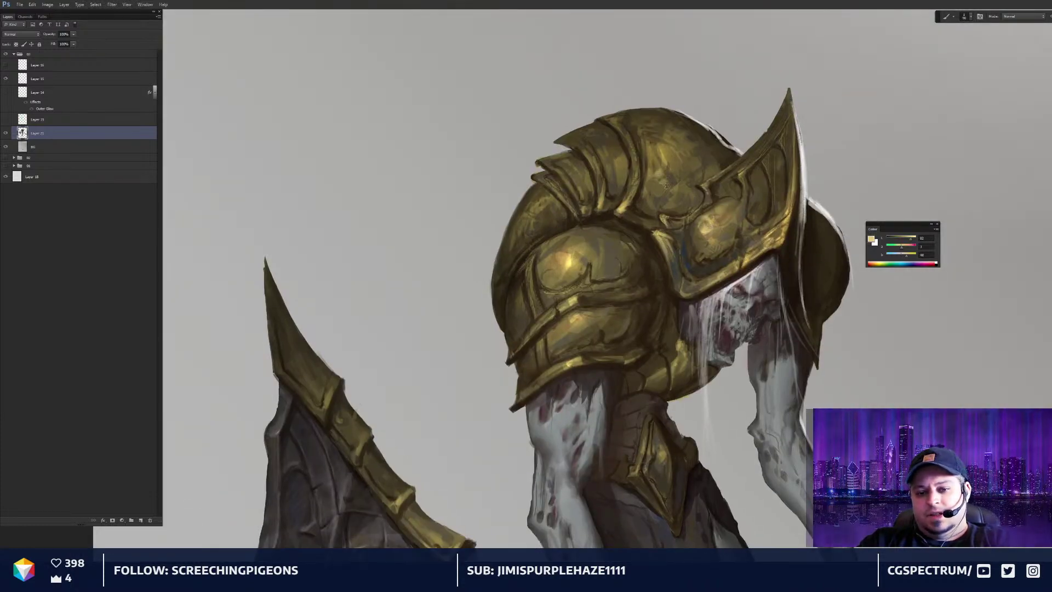
mouse_move(680, 190)
mouse_down()
mouse_move(727, 164)
mouse_move(726, 154)
mouse_move(669, 190)
mouse_up()
alt+click(665, 212)
key(bracketleft)
key(bracketleft)
key(bracketleft)
key(bracketleft)
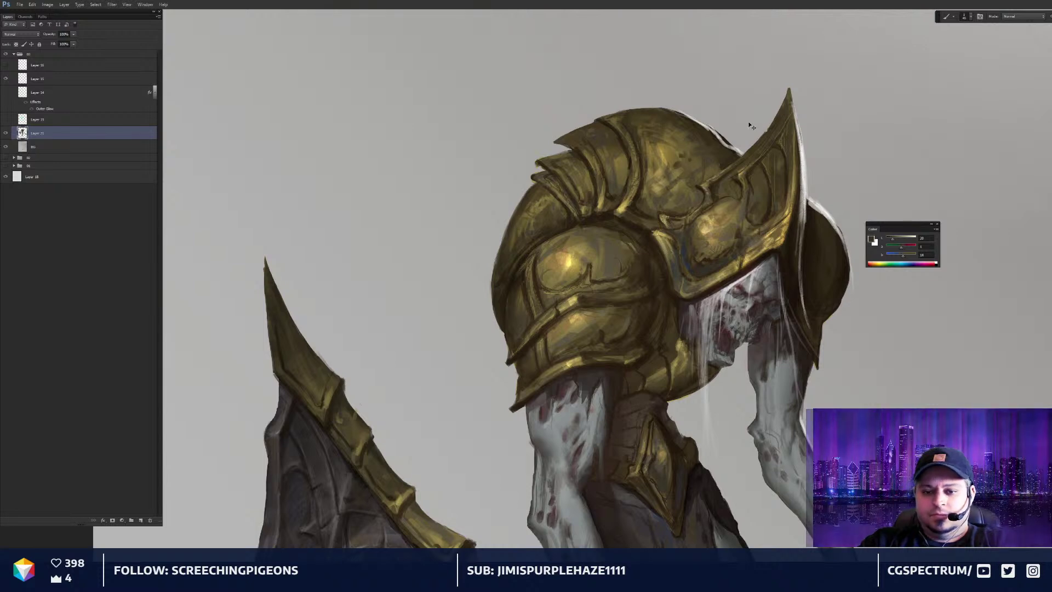
key(ctrl+minus)
key(ctrl+minus)
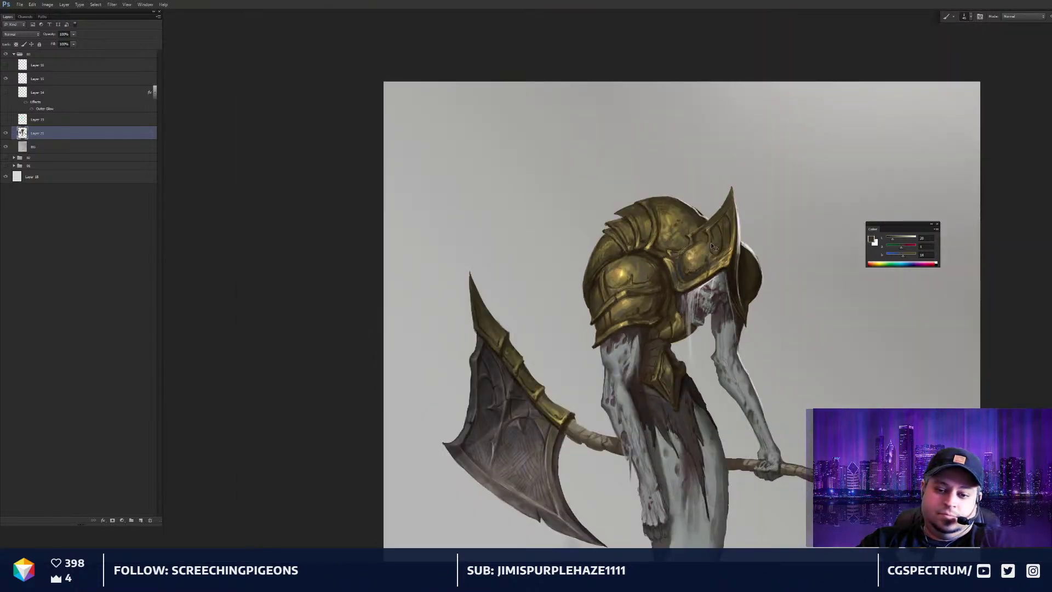
key(ctrl+minus)
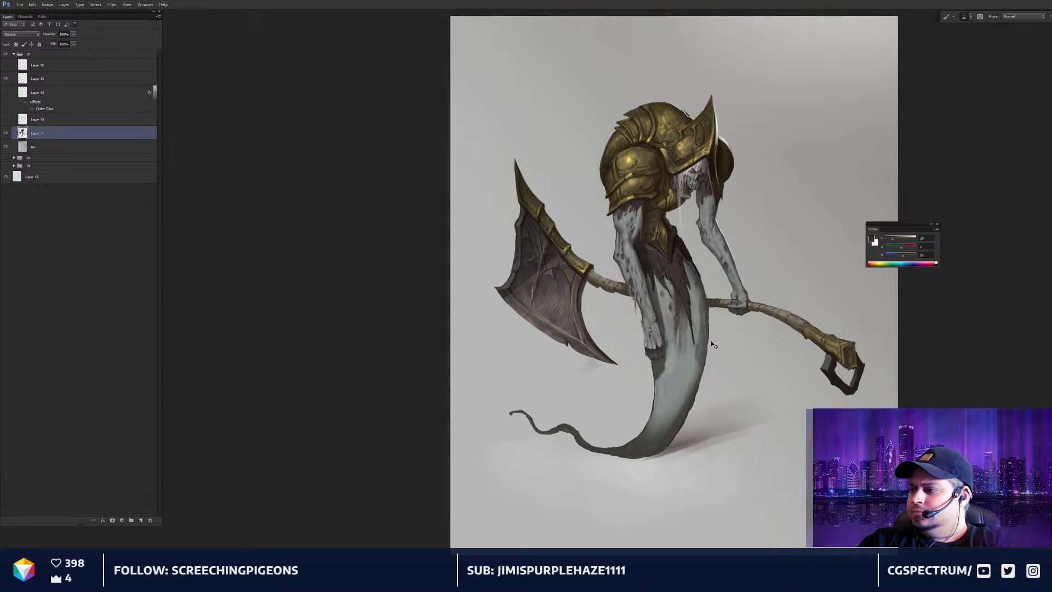
Examine the helmet, shoulder armour and skull face in close-up and against the full figure
key(ctrl+plus)
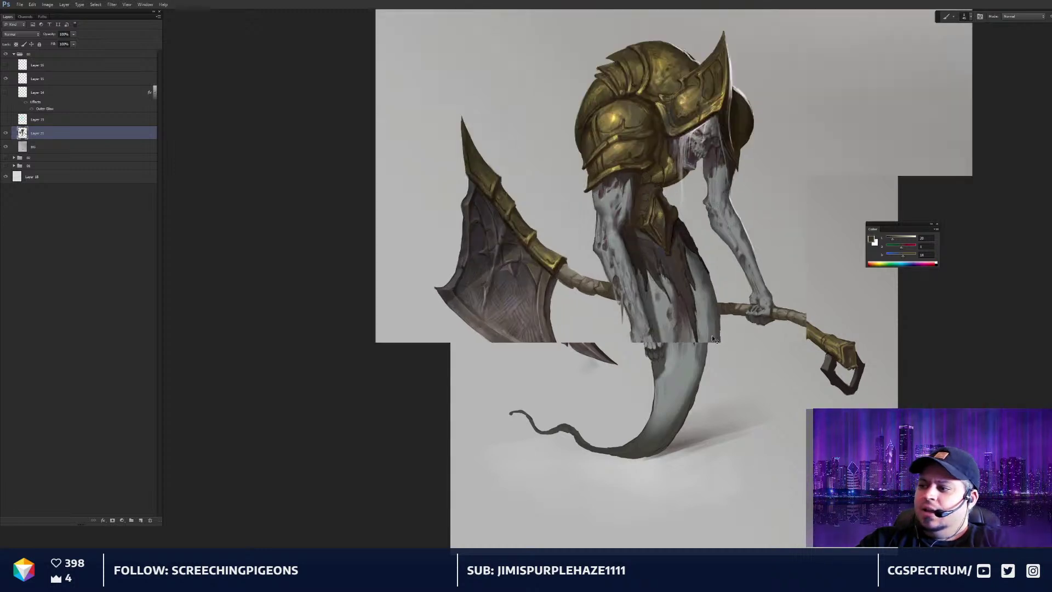
drag(691, 232, 668, 304)
key(ctrl+plus)
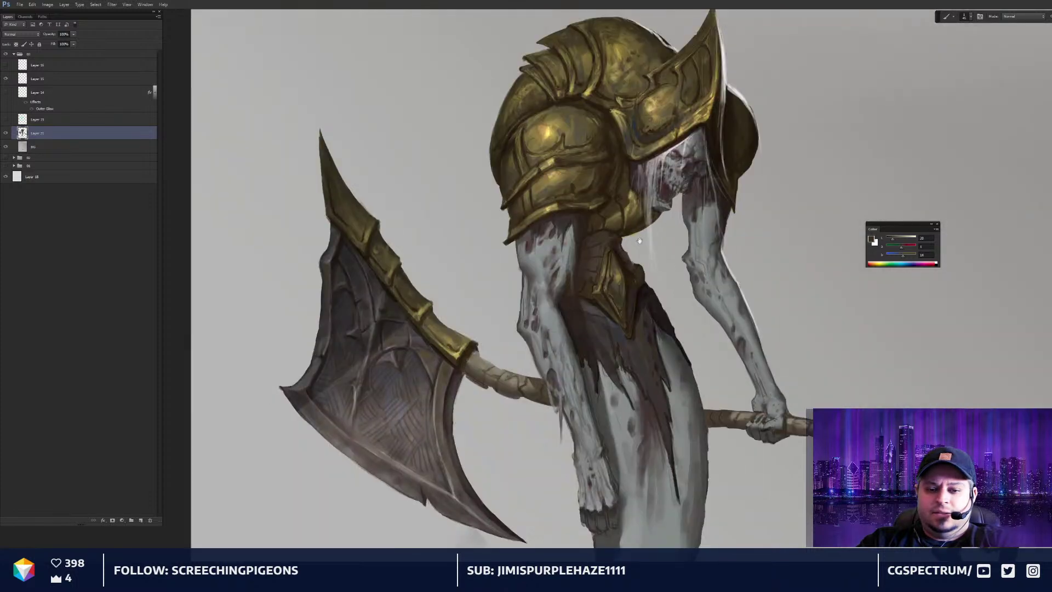
drag(652, 211, 673, 280)
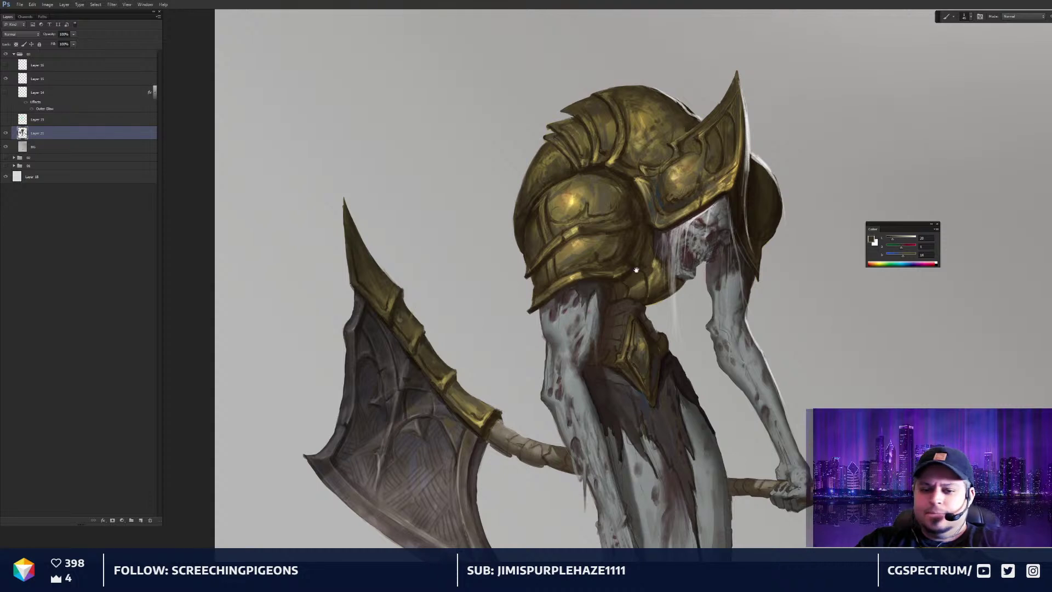
drag(633, 288, 604, 344)
key(ctrl+minus)
key(ctrl+minus)
key(ctrl+plus)
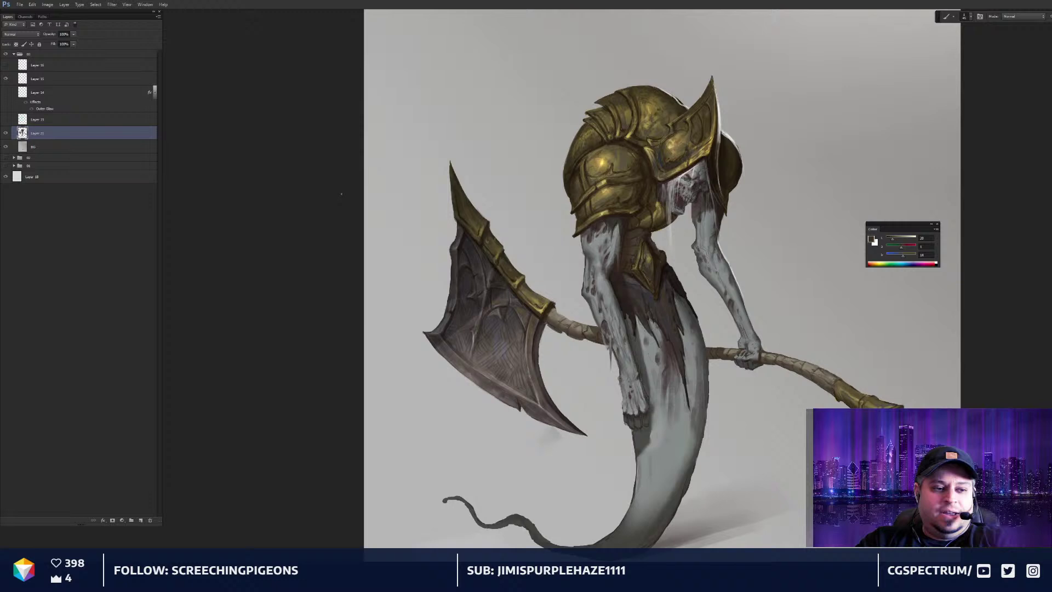
Hide the rim-light layer and show the layer with the cyan Outer Glow effect on the tail
click(6, 79)
click(6, 93)
click(6, 92)
click(6, 92)
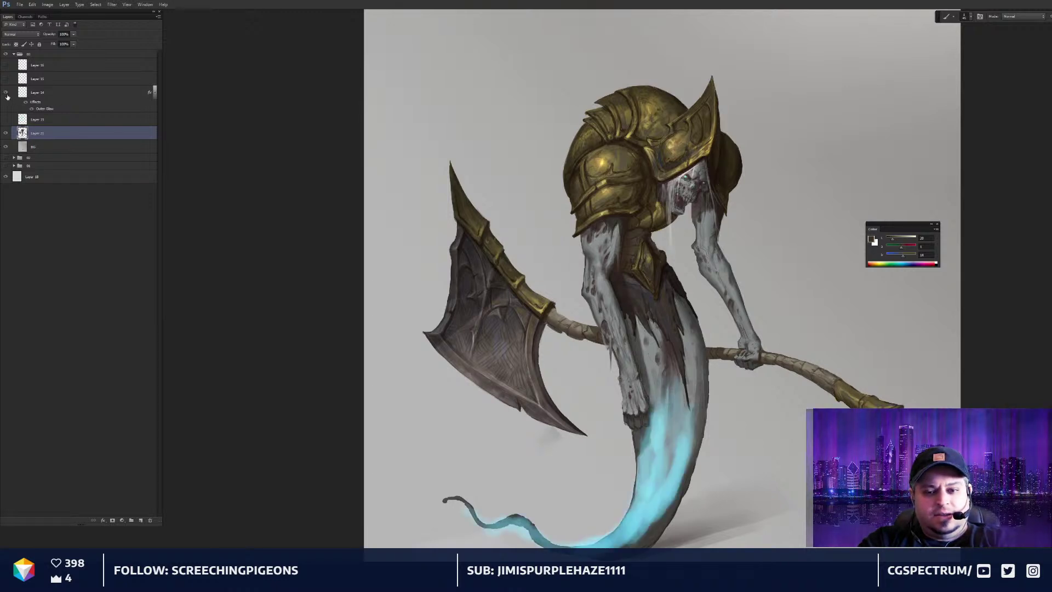
Compare the figure with the cyan glow layer and the upper overlay layers switched on and off
click(6, 93)
click(6, 92)
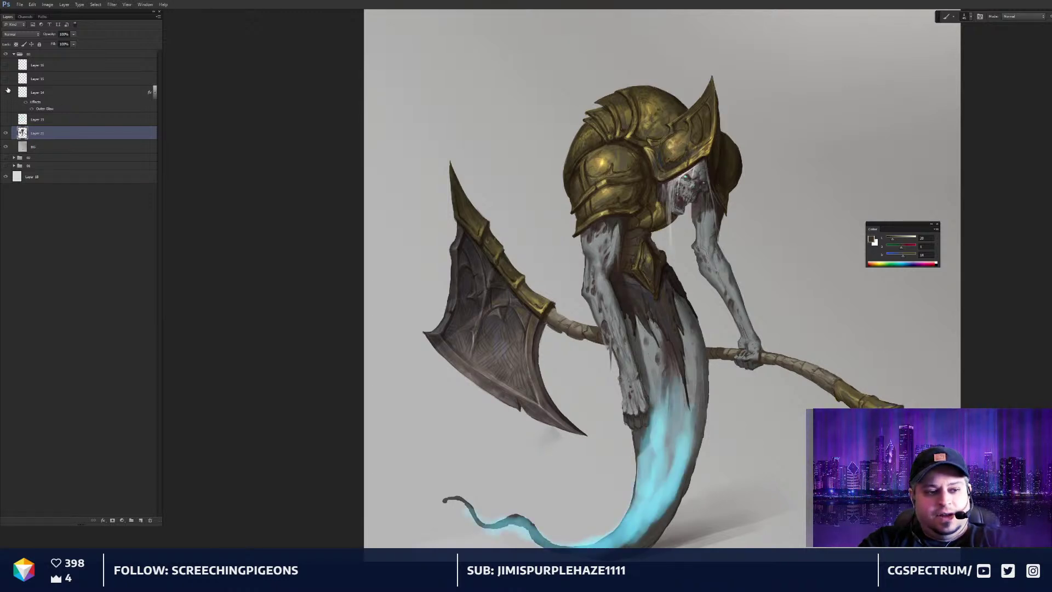
click(6, 93)
click(5, 79)
click(5, 80)
click(6, 66)
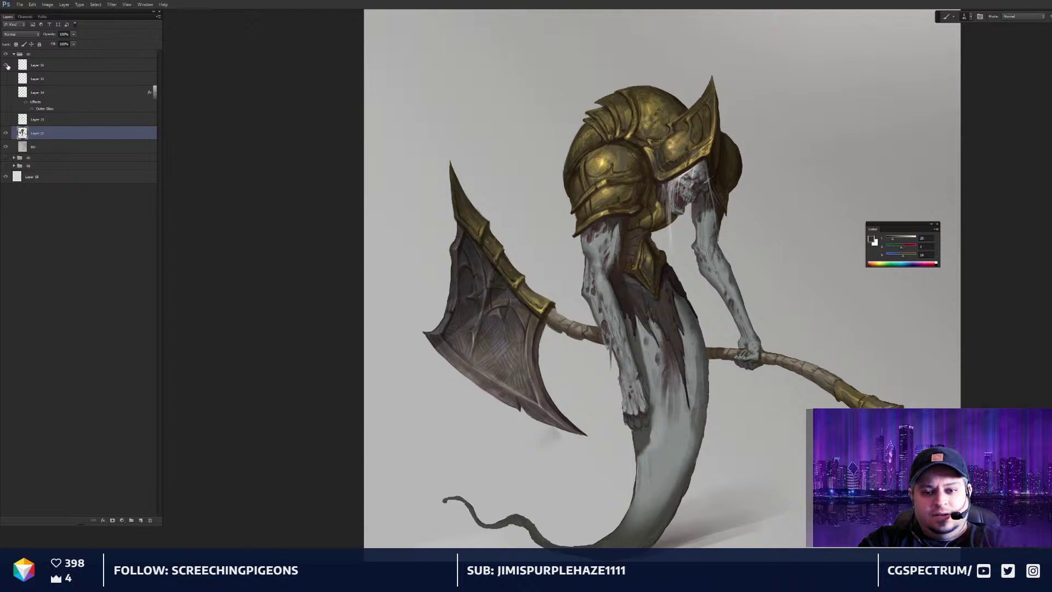
click(7, 67)
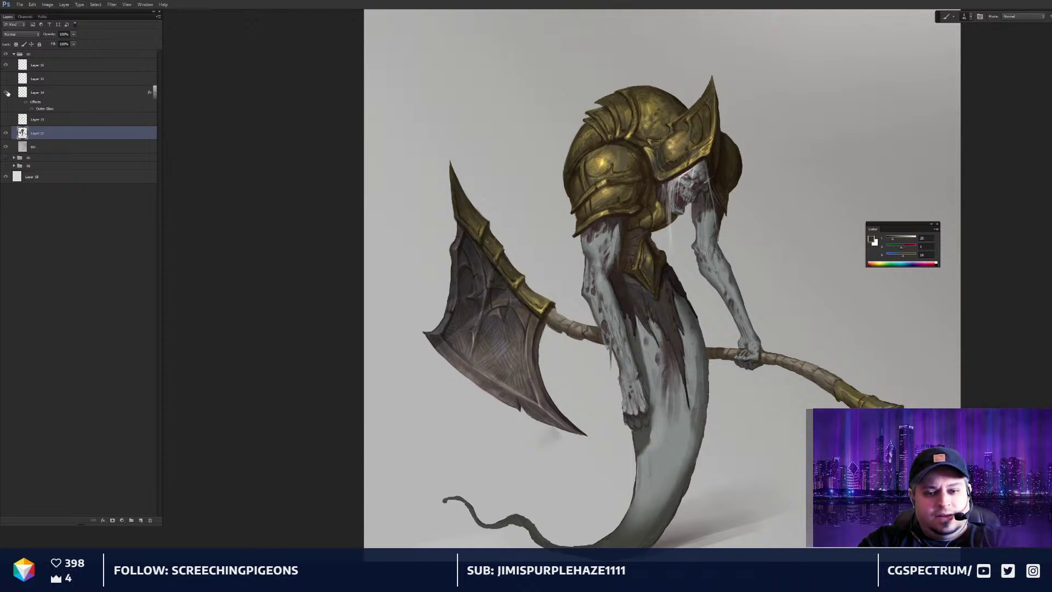
click(6, 92)
click(6, 92)
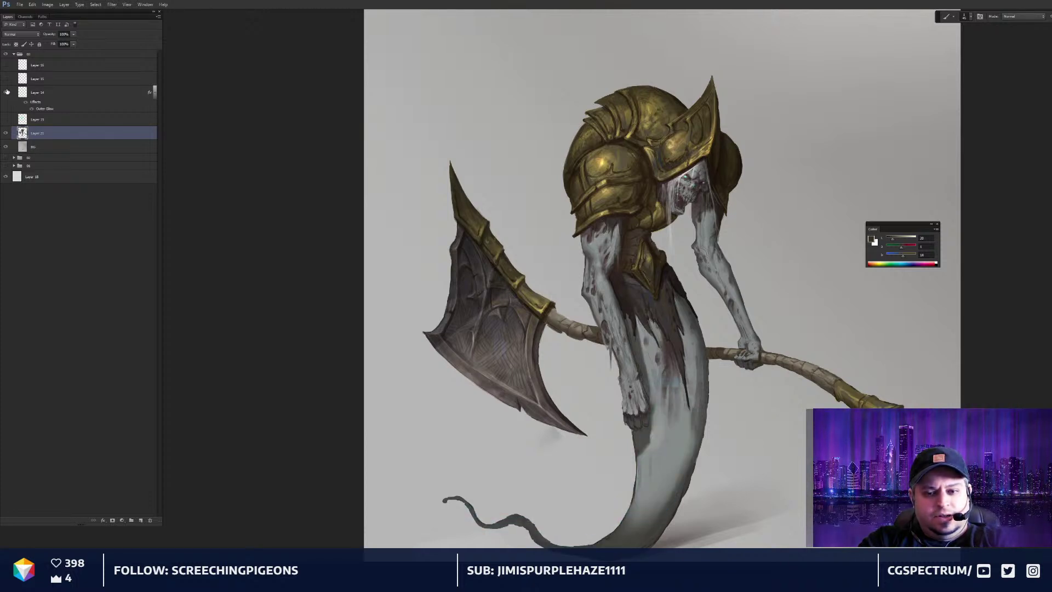
click(6, 93)
click(6, 92)
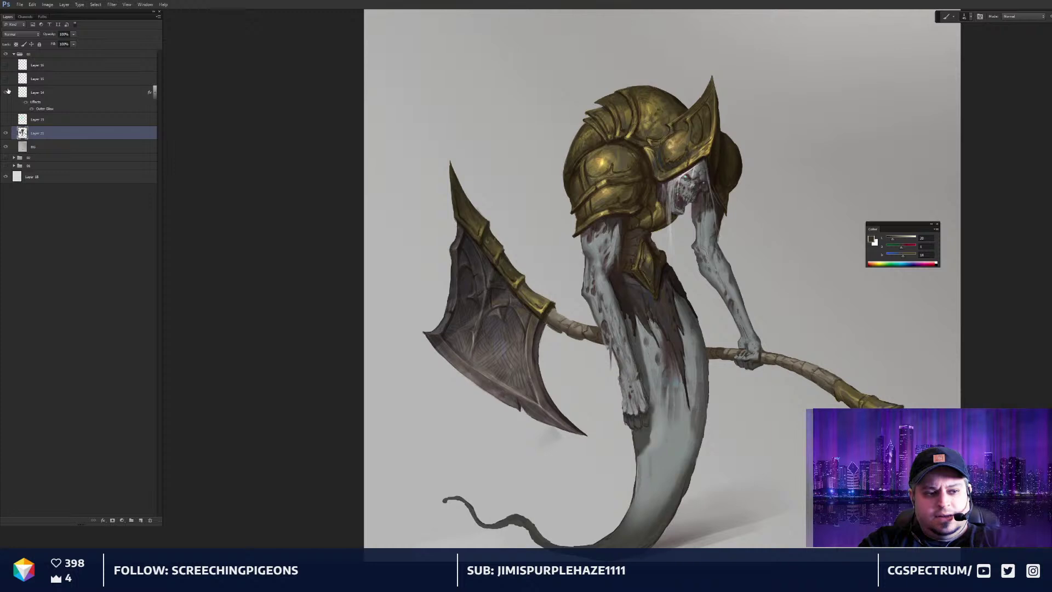
click(6, 92)
Delete the unneeded topmost layer and the green light-study sketch layer, keeping the glow and rim-light layers hidden
click(25, 65)
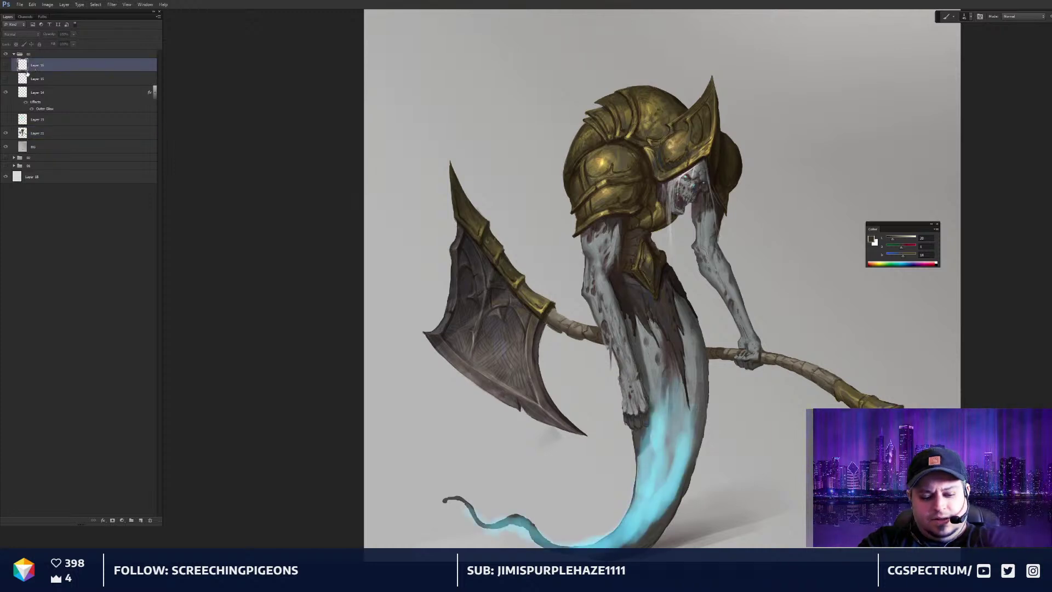
key(Delete)
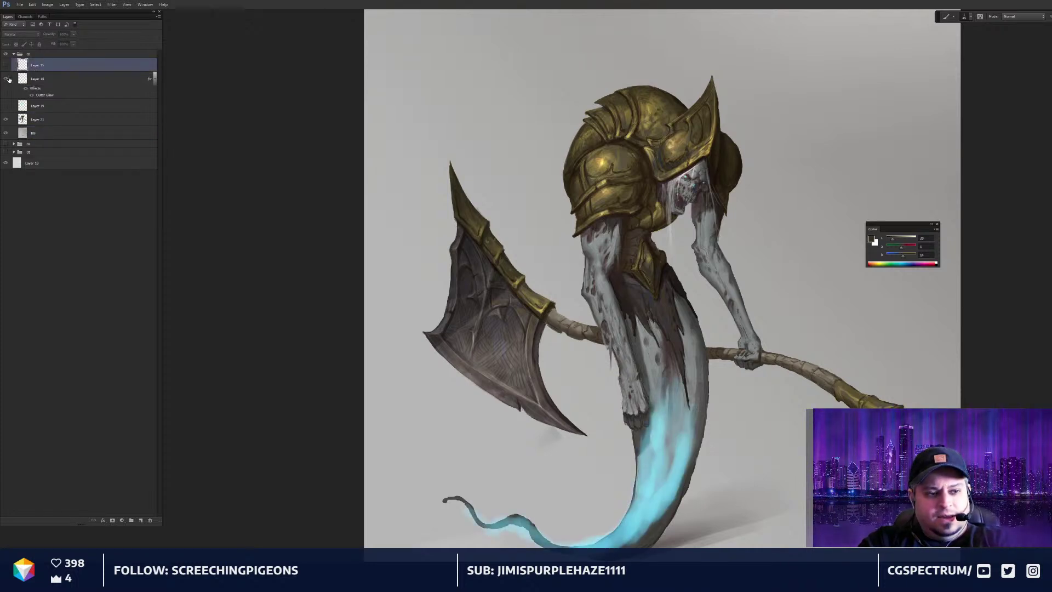
click(7, 78)
click(6, 64)
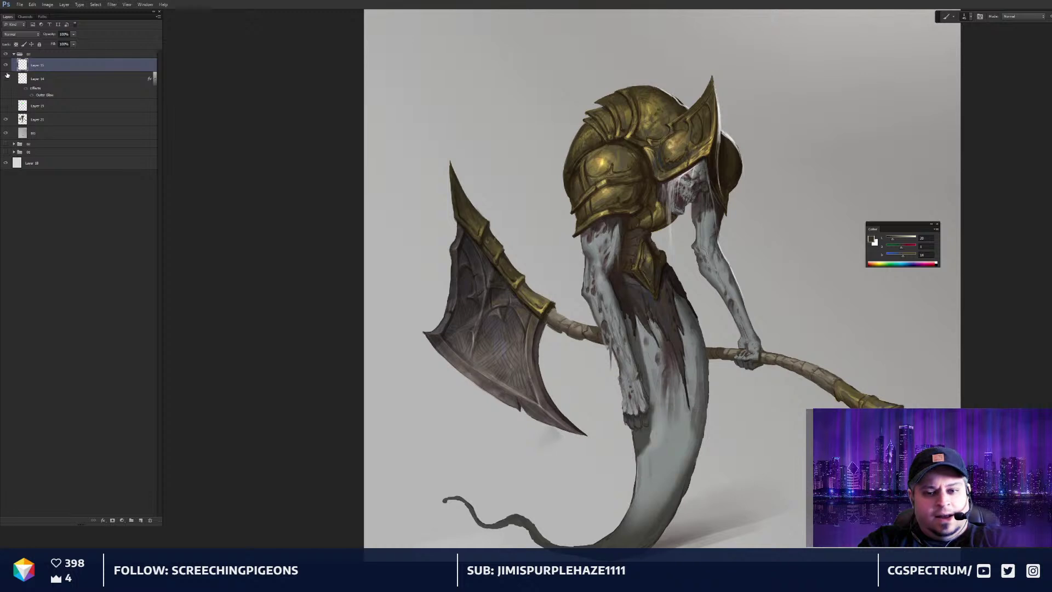
click(6, 64)
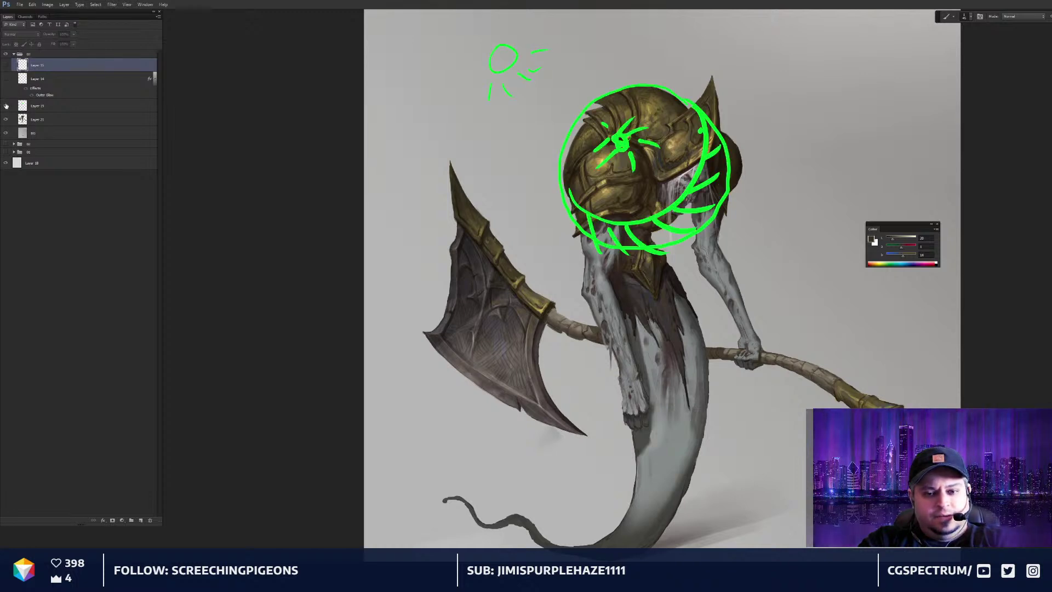
click(39, 107)
key(Delete)
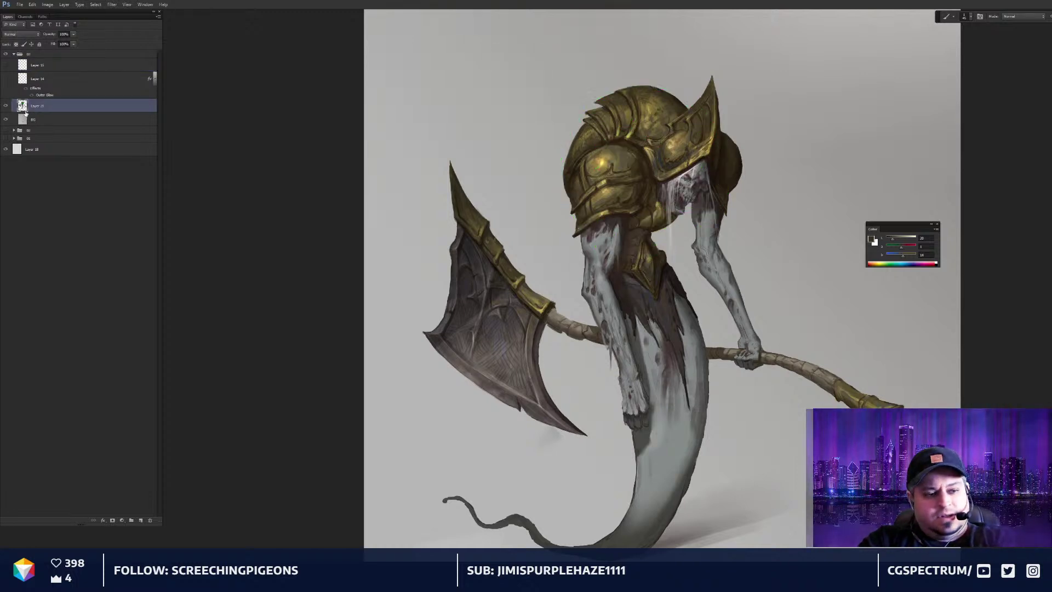
Sample a muted tone from the axe blade's engraved surface and check it against the full figure
drag(355, 169, 352, 163)
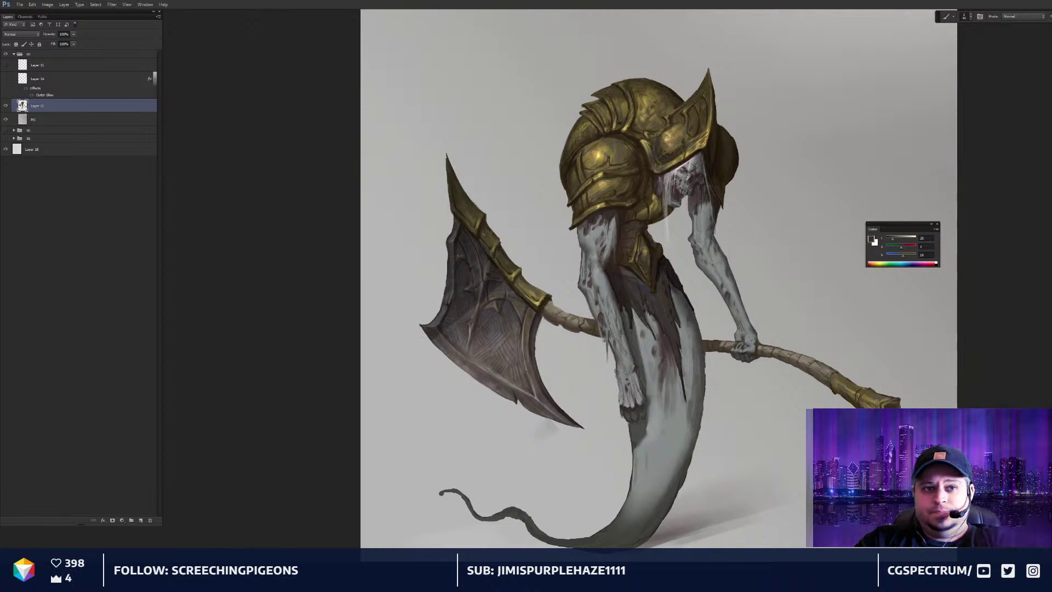
drag(630, 242, 622, 250)
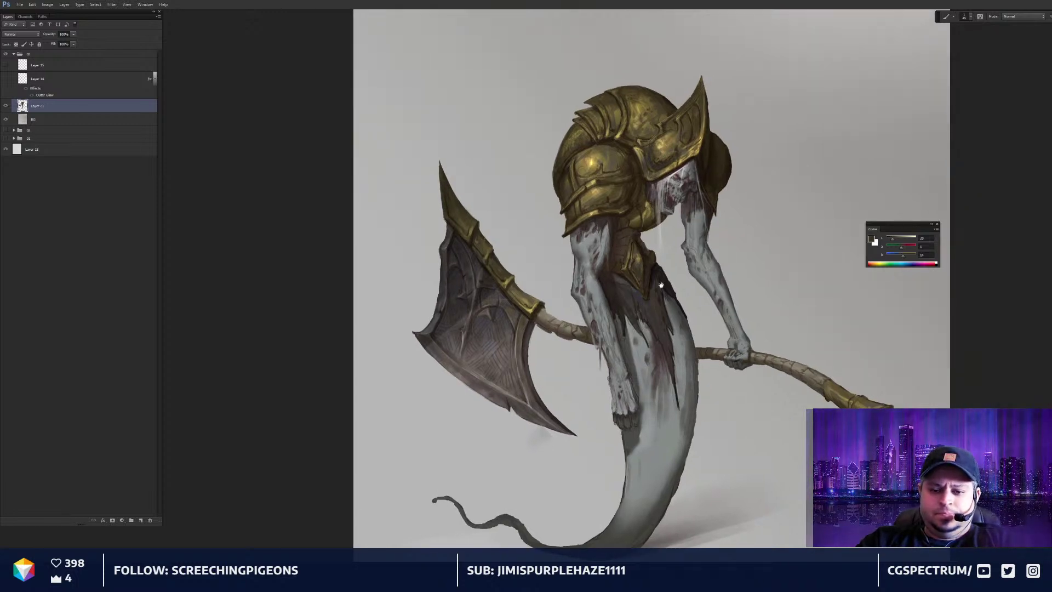
drag(666, 295, 672, 316)
key(ctrl+0)
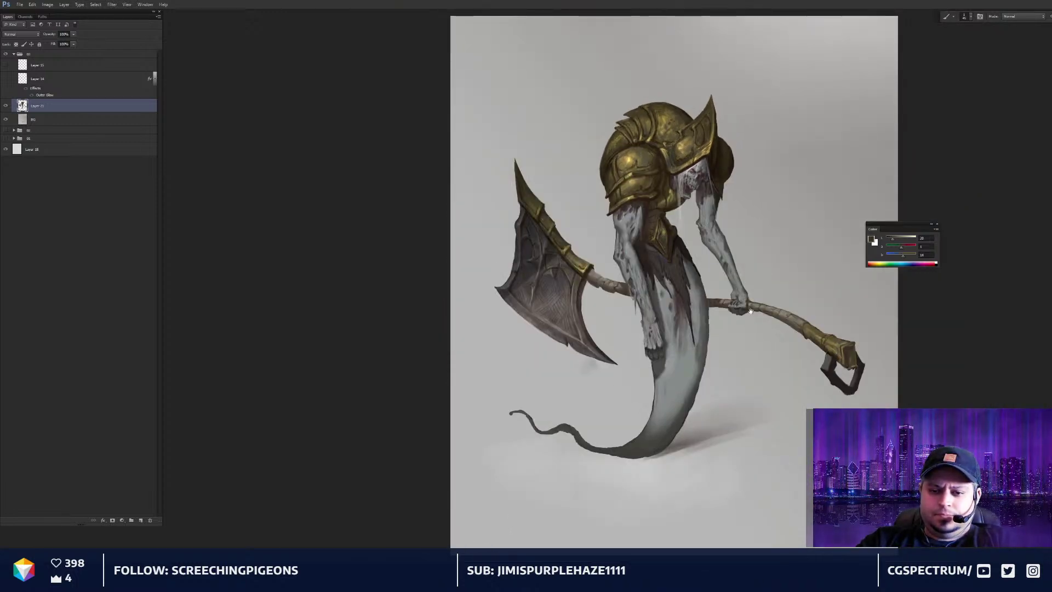
drag(744, 311, 718, 308)
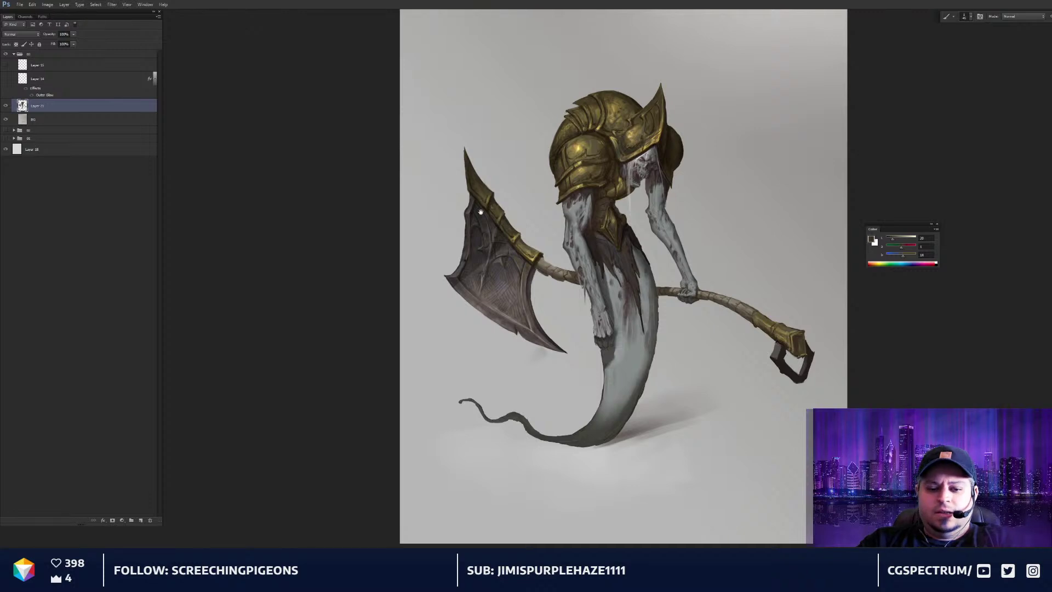
drag(480, 212, 641, 221)
key(ctrl+plus)
key(ctrl+plus)
drag(648, 274, 625, 263)
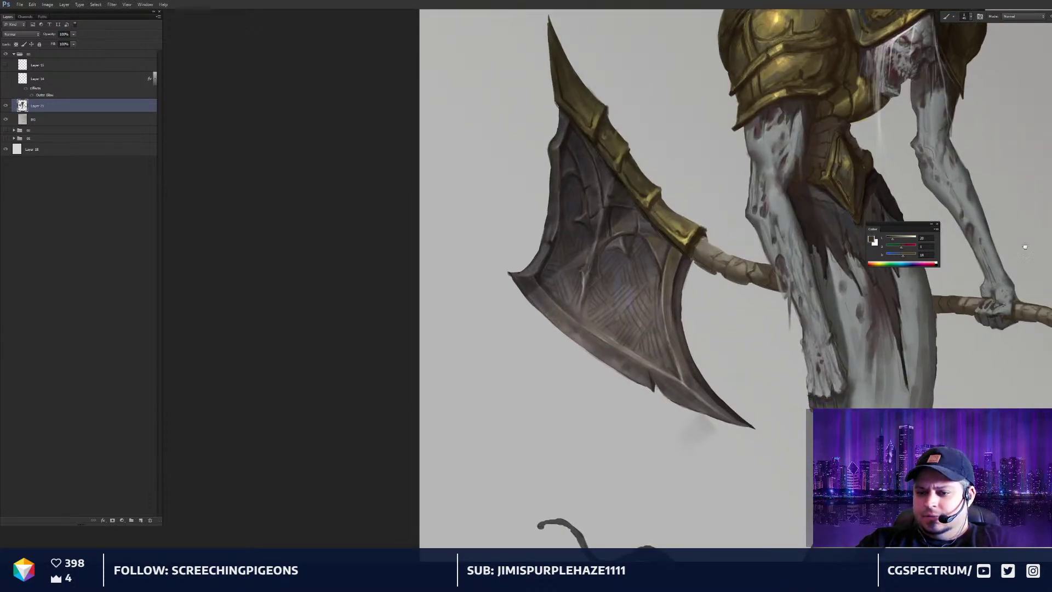
alt+click(663, 279)
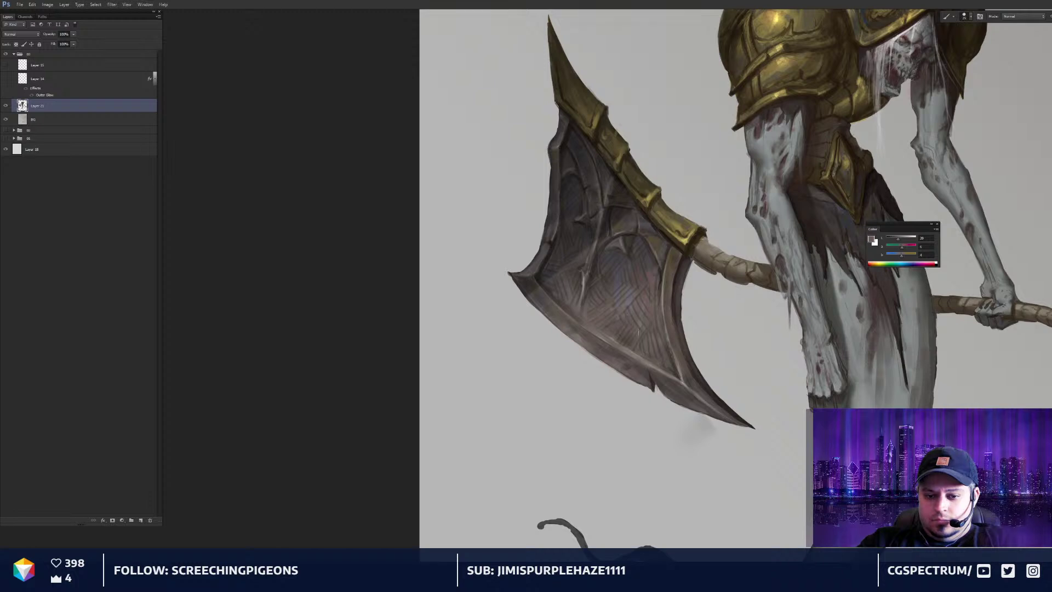
key(ctrl+0)
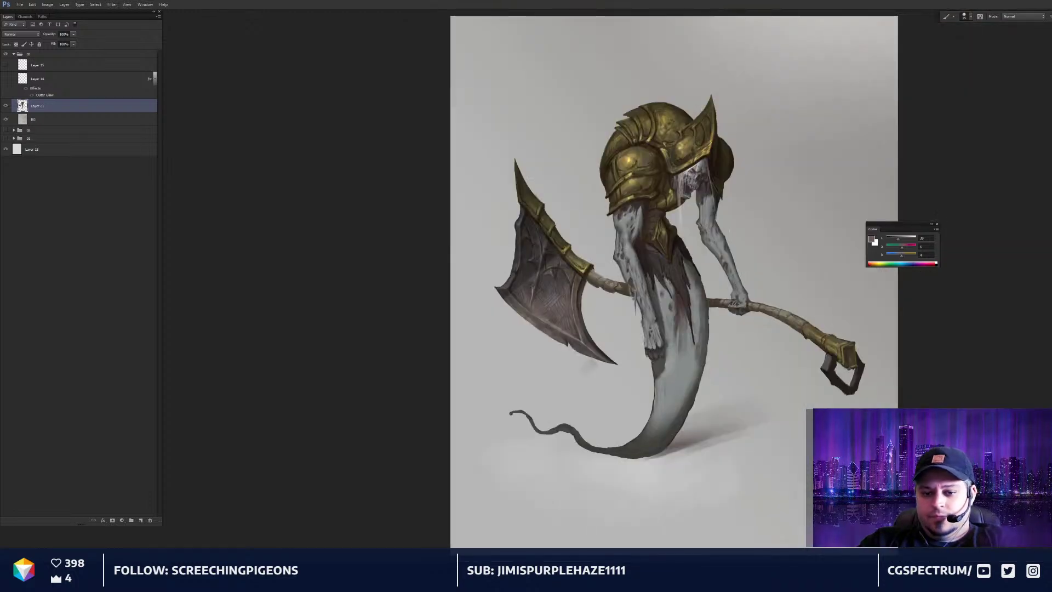
key(ctrl+minus)
key(ctrl+plus)
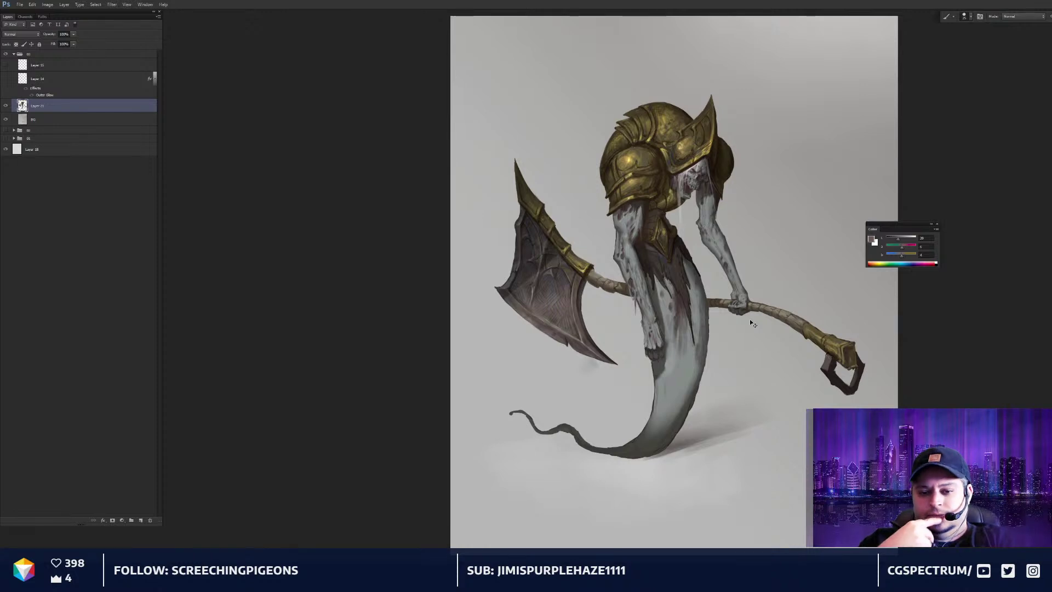
Sample a dark tone beside the gold waist ornament, adjust its colour and tint the ornament's shadowed side
key(ctrl+plus)
key(ctrl+plus)
drag(685, 215, 692, 273)
key(ctrl+plus)
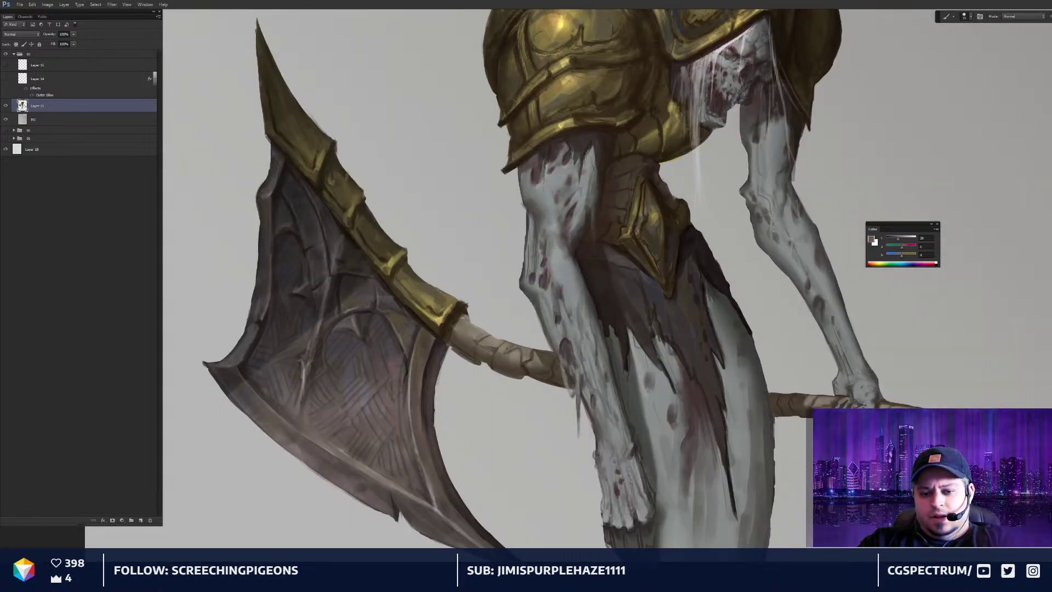
key(ctrl+plus)
alt+click(690, 264)
drag(901, 248, 903, 249)
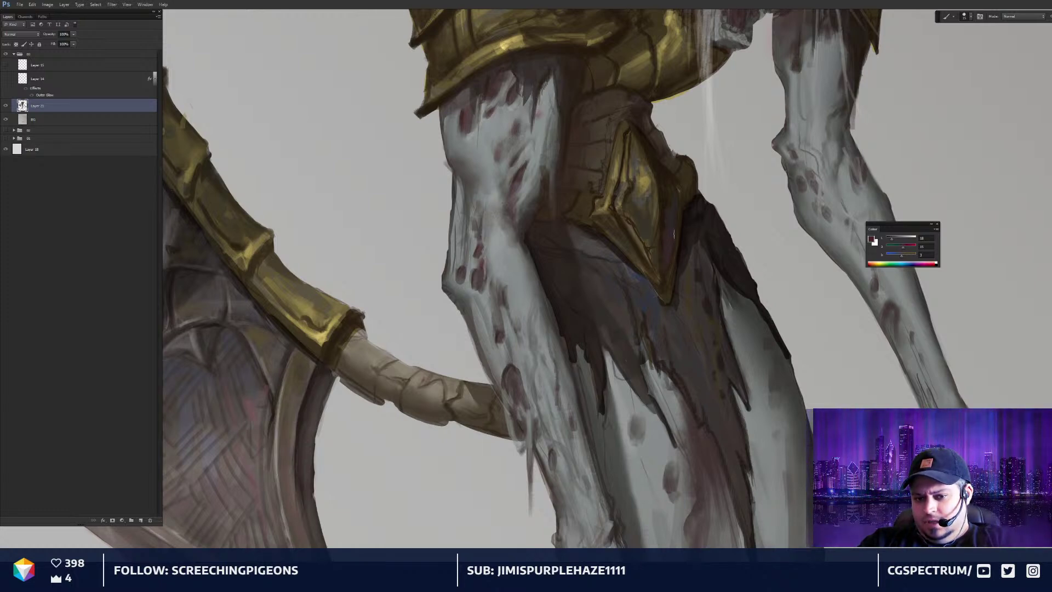
key(ctrl+plus)
drag(694, 209, 706, 319)
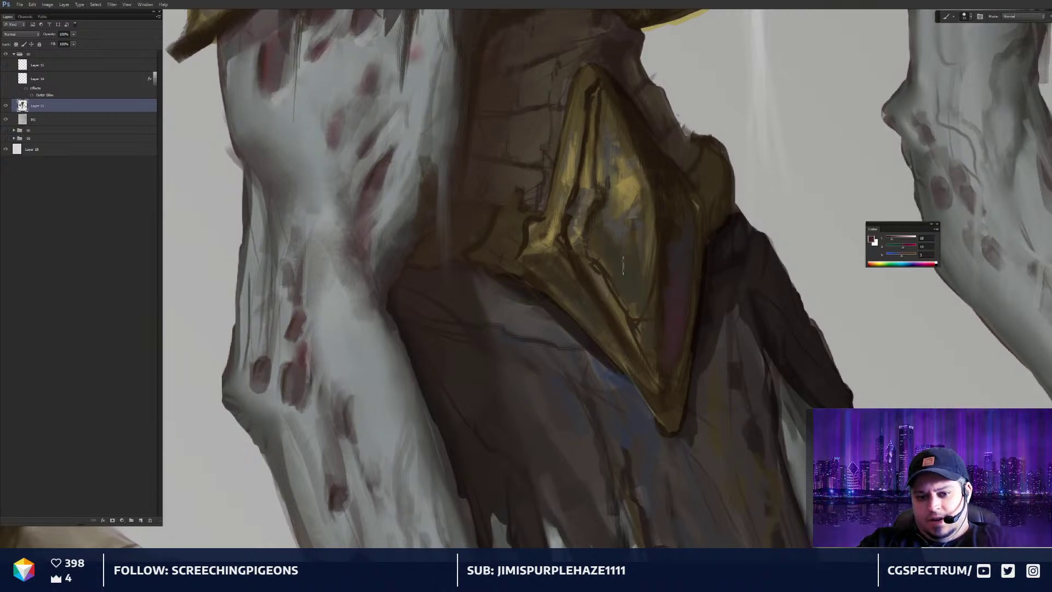
scroll(666, 285, down, 4)
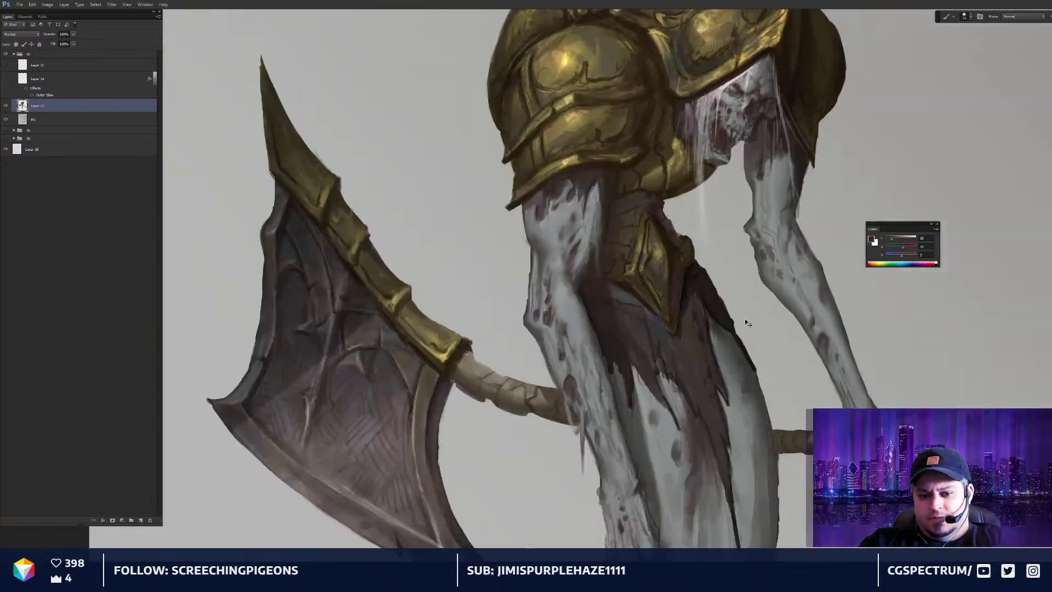
Dab a dark accent beneath the shoulder armour's lower rim and sample plate shadow tones with a smaller brush
scroll(702, 280, up, 3)
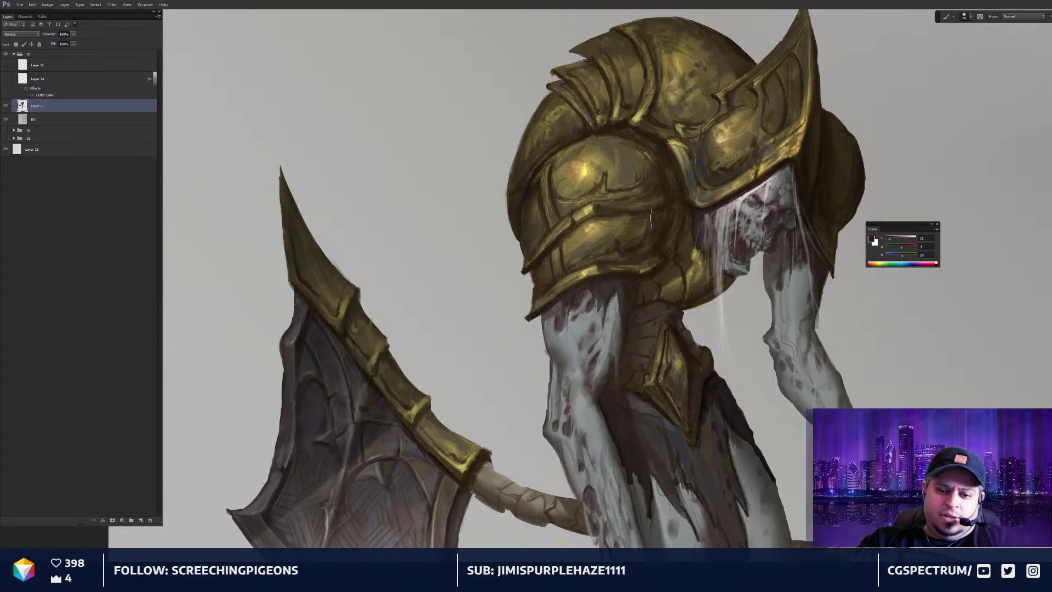
drag(632, 302, 631, 302)
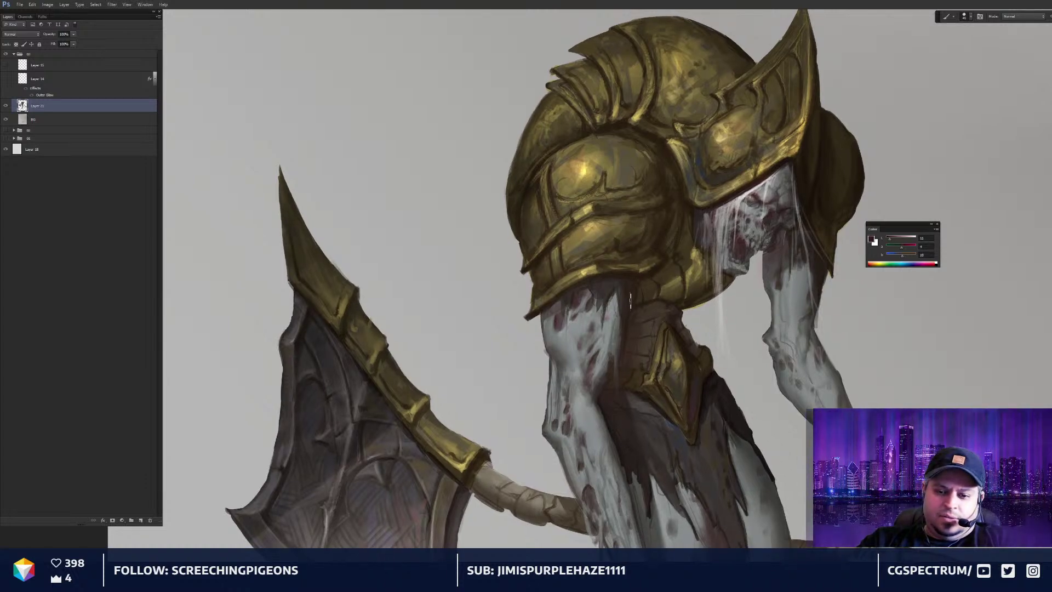
alt+click(633, 239)
key(bracketleft)
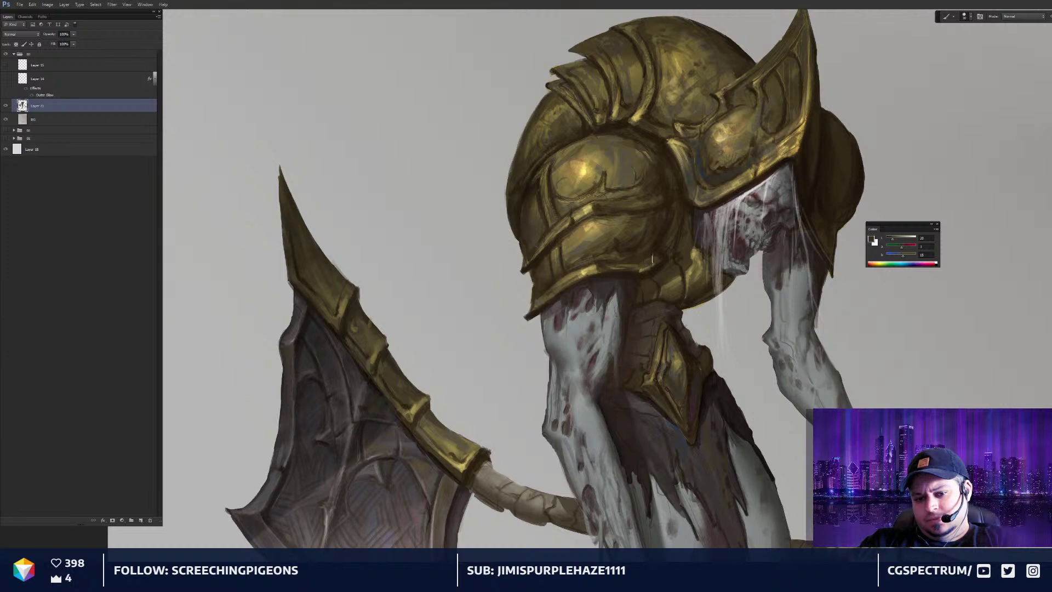
alt+click(652, 252)
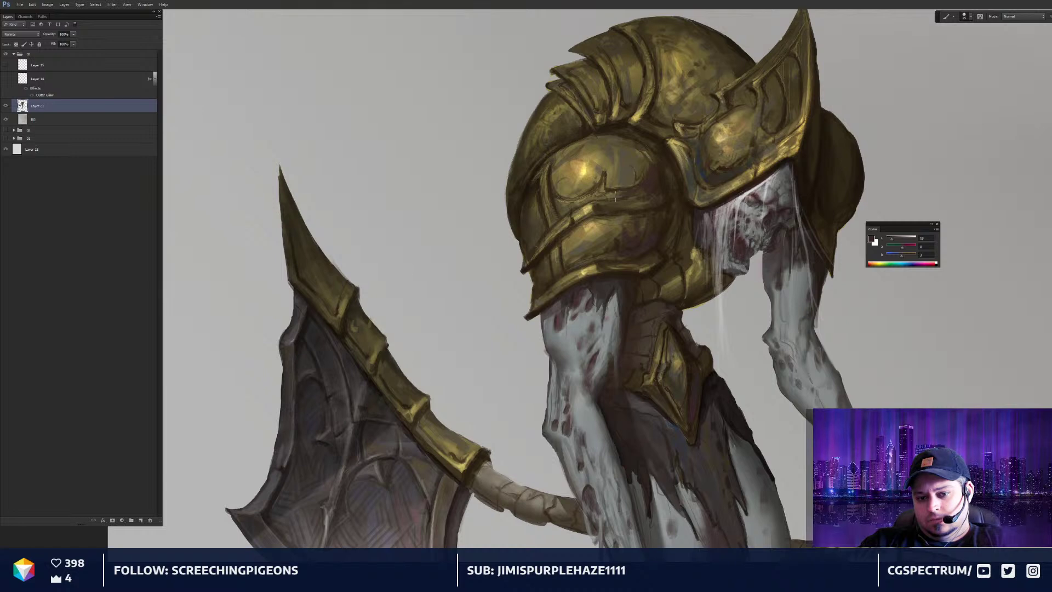
Paint a short stroke on the upper shoulder plate in sampled tones, reduce the brush size and check the whole figure
alt+click(640, 176)
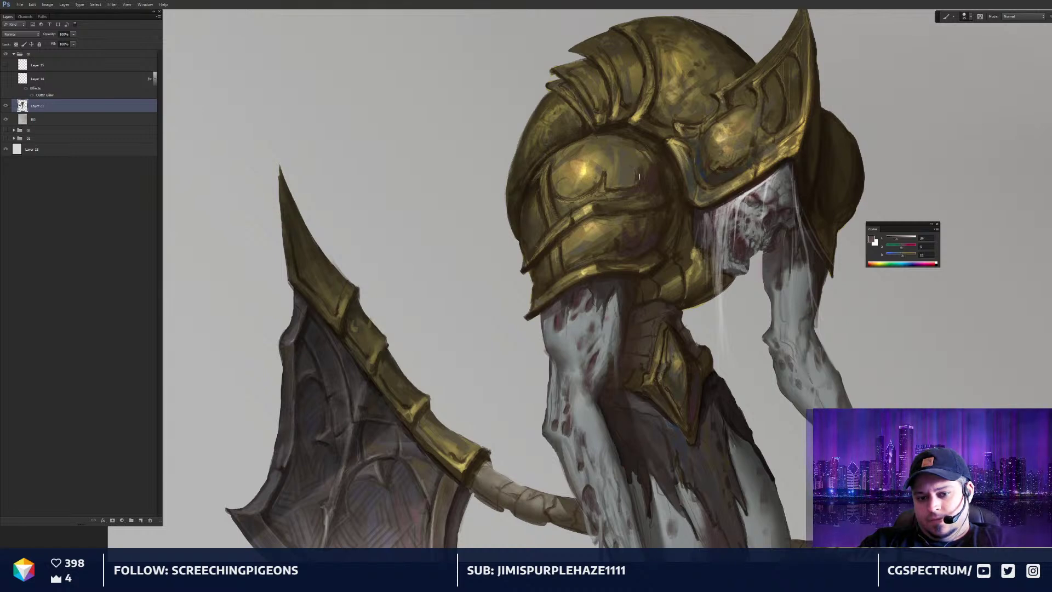
mouse_move(639, 176)
mouse_down()
mouse_move(638, 168)
mouse_move(652, 183)
mouse_up()
alt+click(632, 167)
key([)
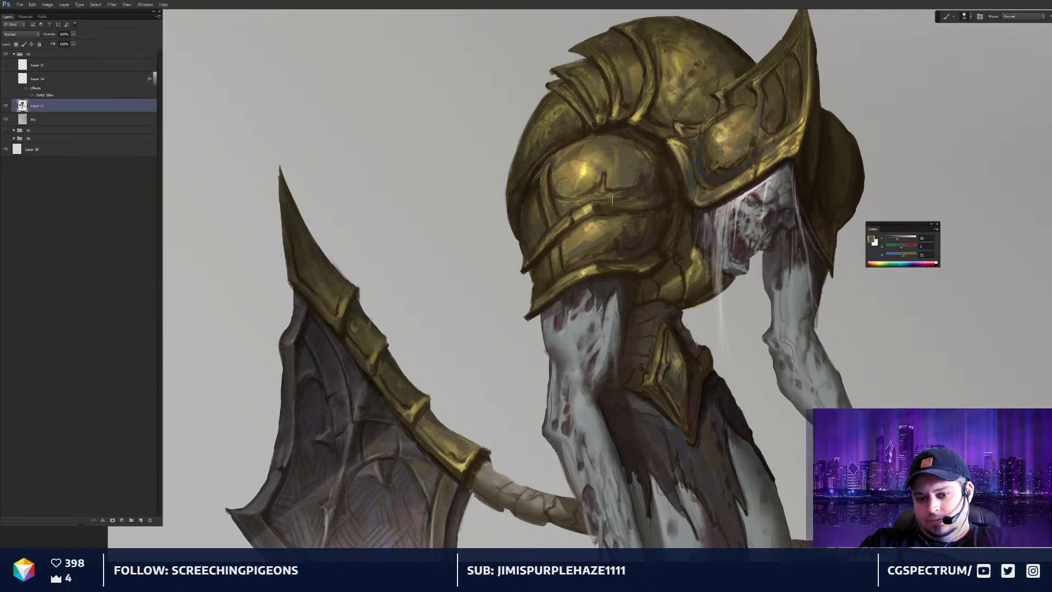
key(ctrl+minus)
key(ctrl+minus)
scroll(744, 219, up, 3)
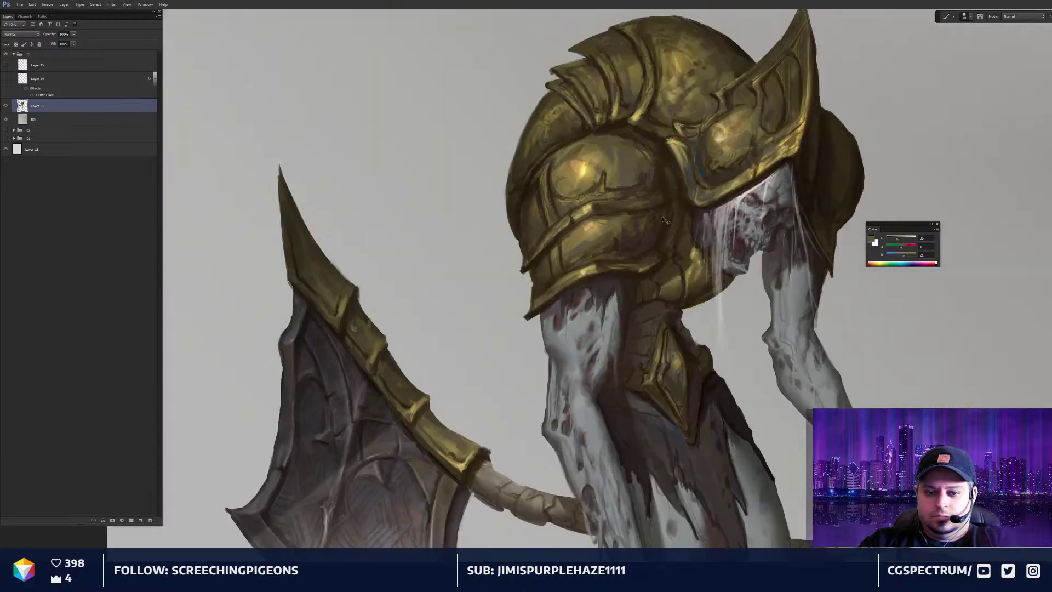
scroll(749, 183, down, 3)
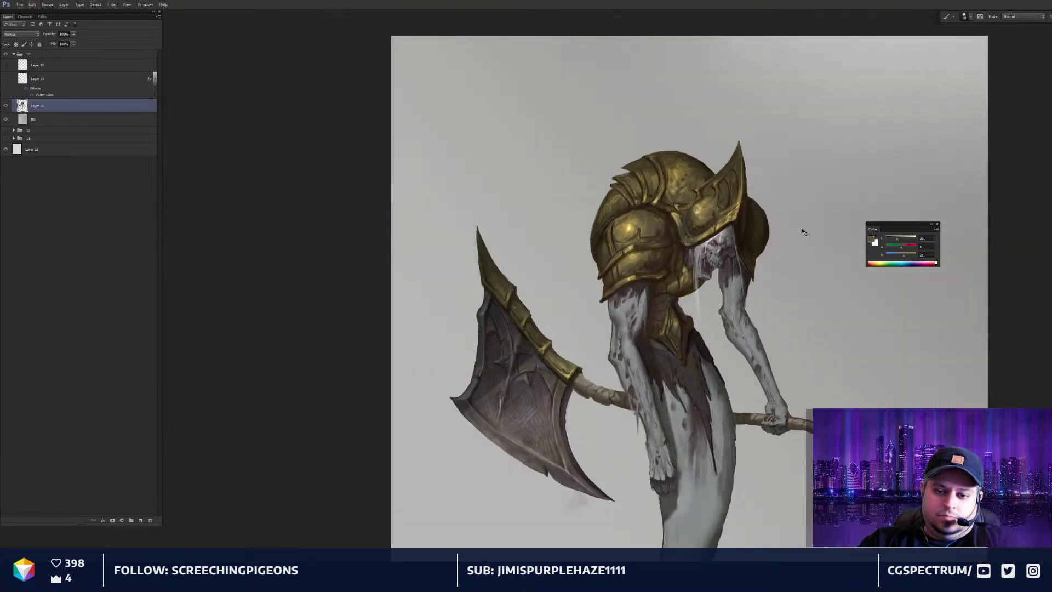
Refine the shading of the gold shoulder and helmet armour with a dark tone sampled beneath the chest plate
scroll(801, 230, up, 4)
drag(620, 256, 641, 245)
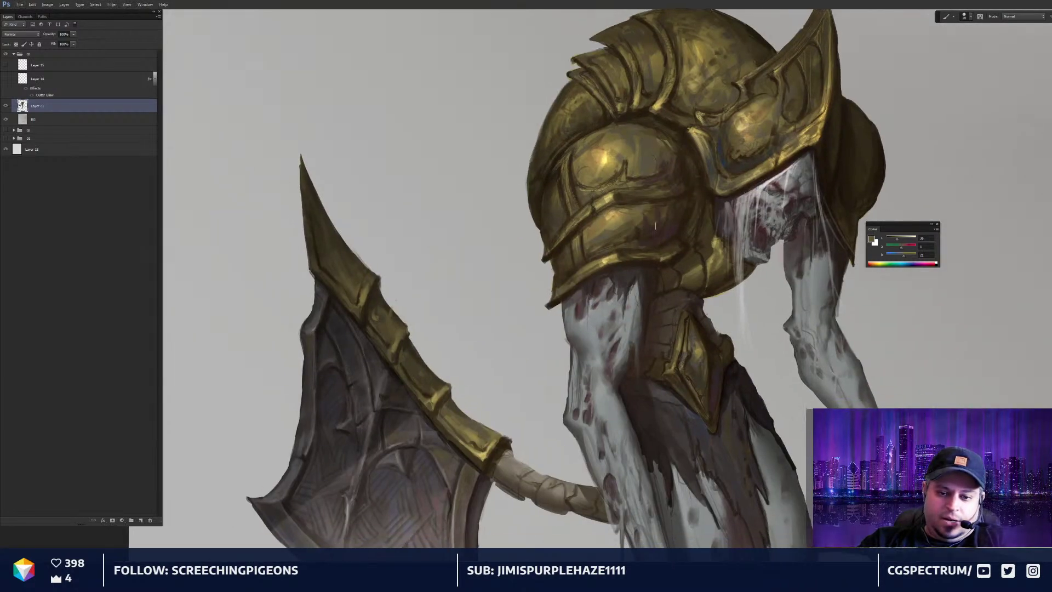
alt+click(708, 264)
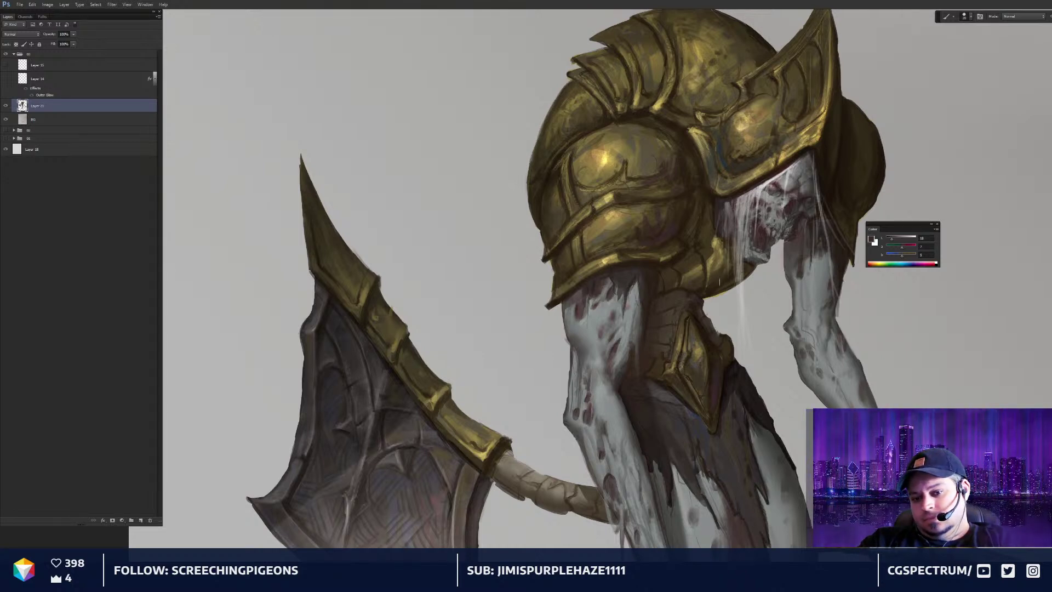
drag(737, 205, 715, 265)
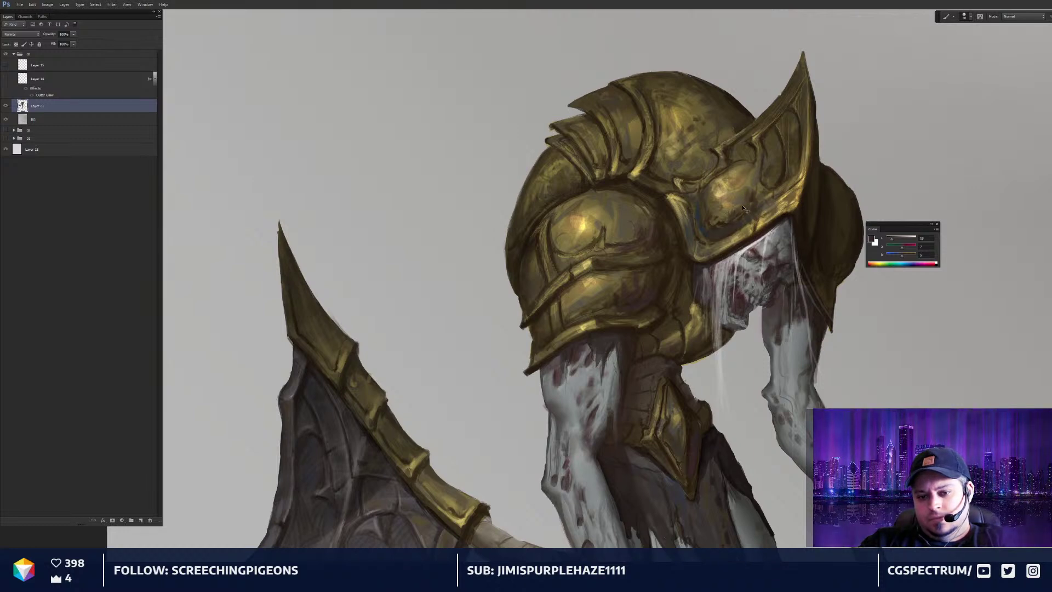
Sample the helmet's brown-gold, shift it toward a muted red, and paint it into the shaded areas of the helmet and shoulder armour
alt+click(747, 208)
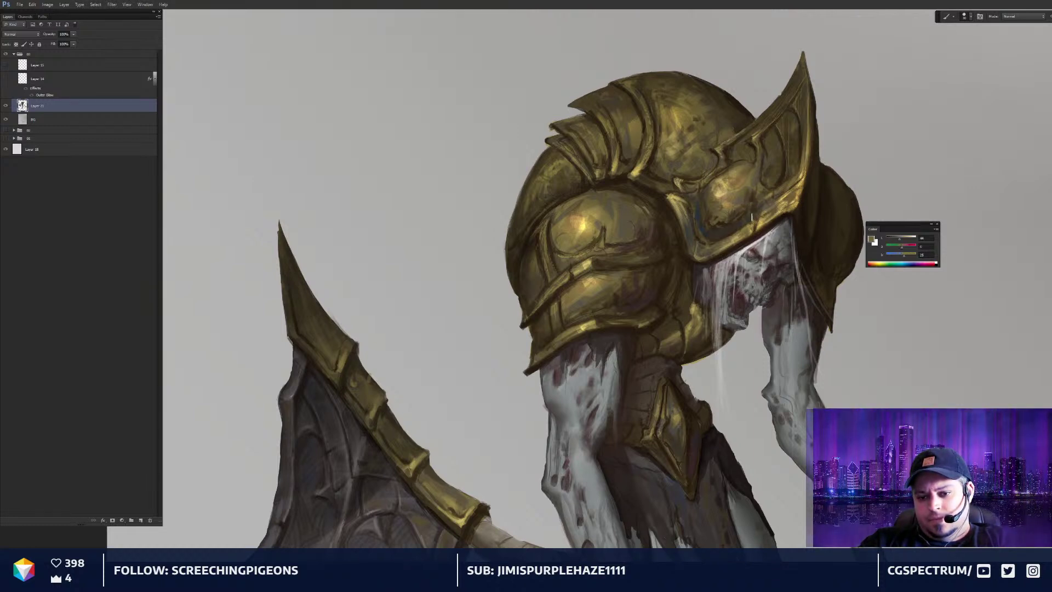
alt+click(744, 211)
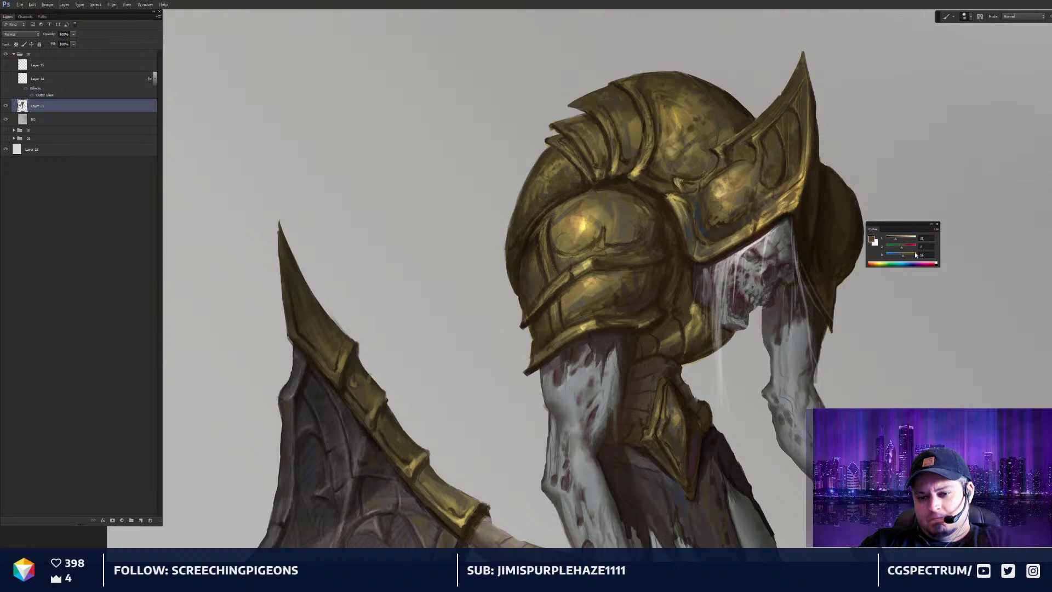
drag(902, 250, 902, 253)
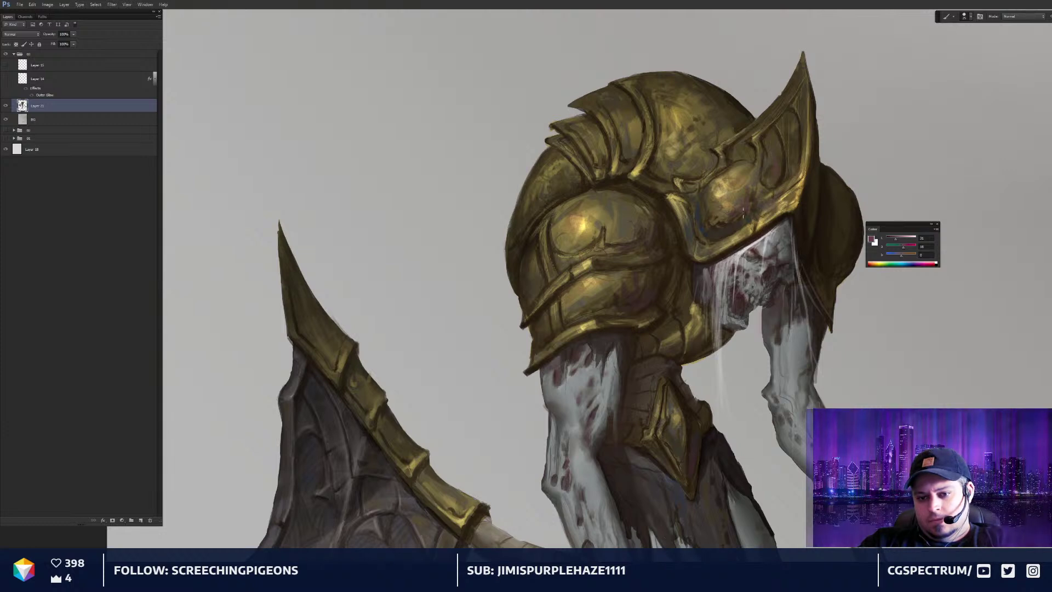
key(ctrl+minus)
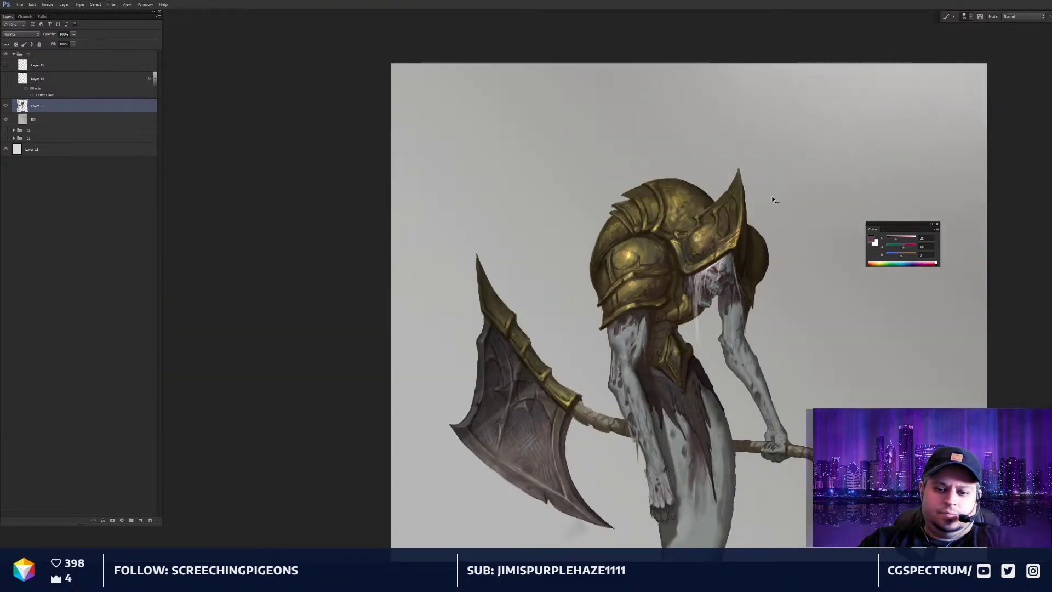
key(ctrl+plus)
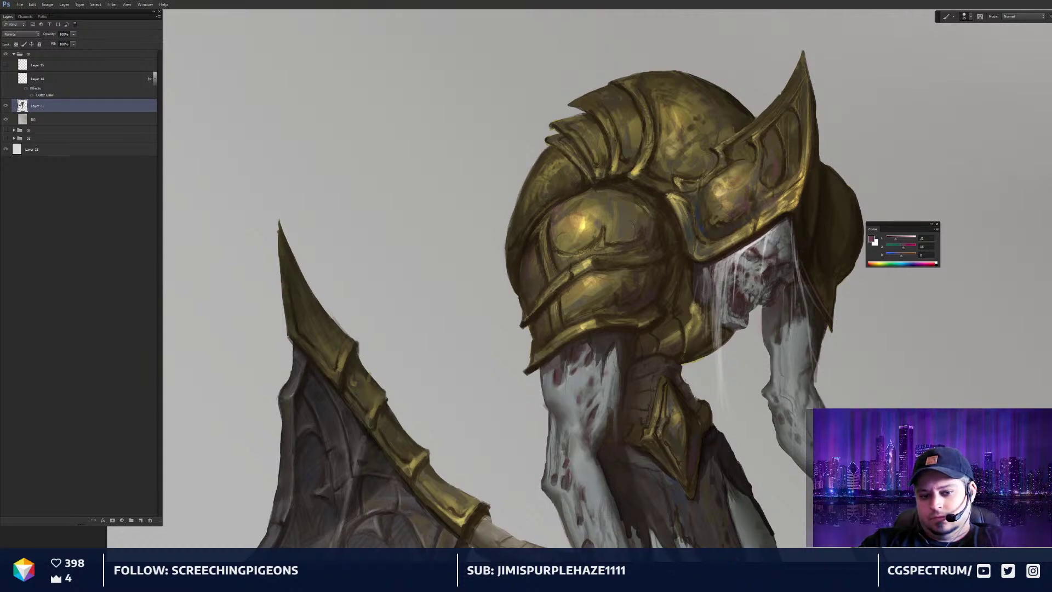
key(ctrl+minus)
key(ctrl+minus)
drag(772, 357, 751, 267)
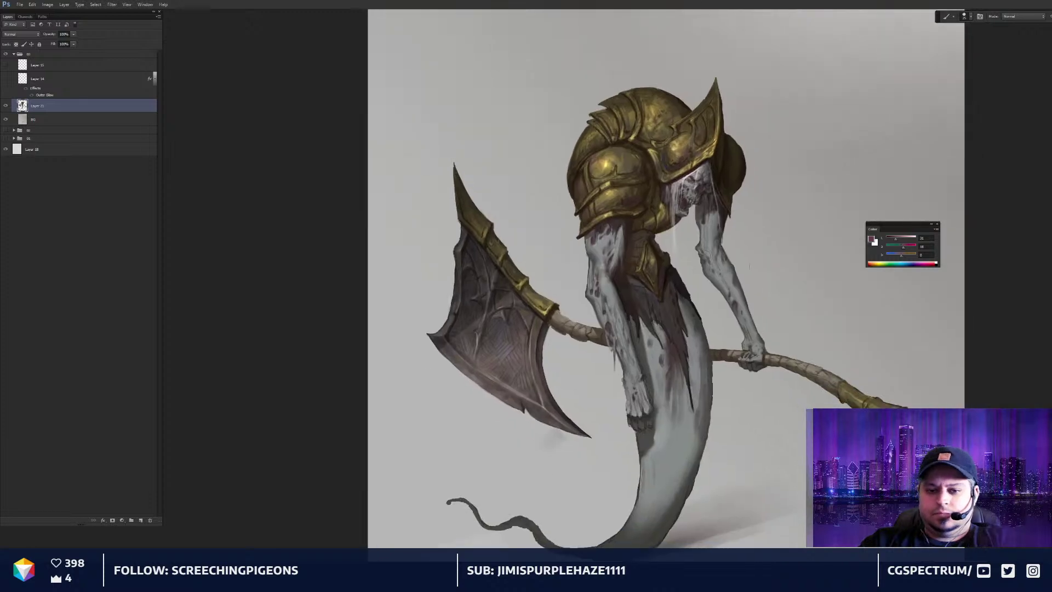
key(ctrl+0)
key(ctrl+plus)
key(ctrl+plus)
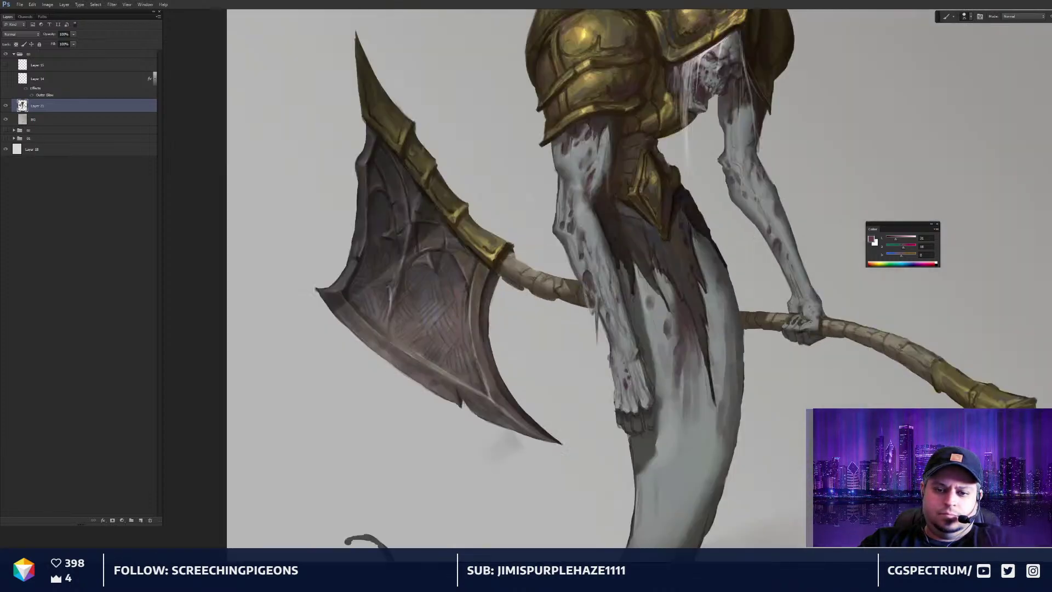
Paint muted red tints onto the lowest gold segment of the axe head, next to the shaft
mouse_move(659, 171)
mouse_down()
mouse_move(688, 287)
mouse_move(689, 276)
mouse_move(679, 284)
mouse_up()
key(ctrl+plus)
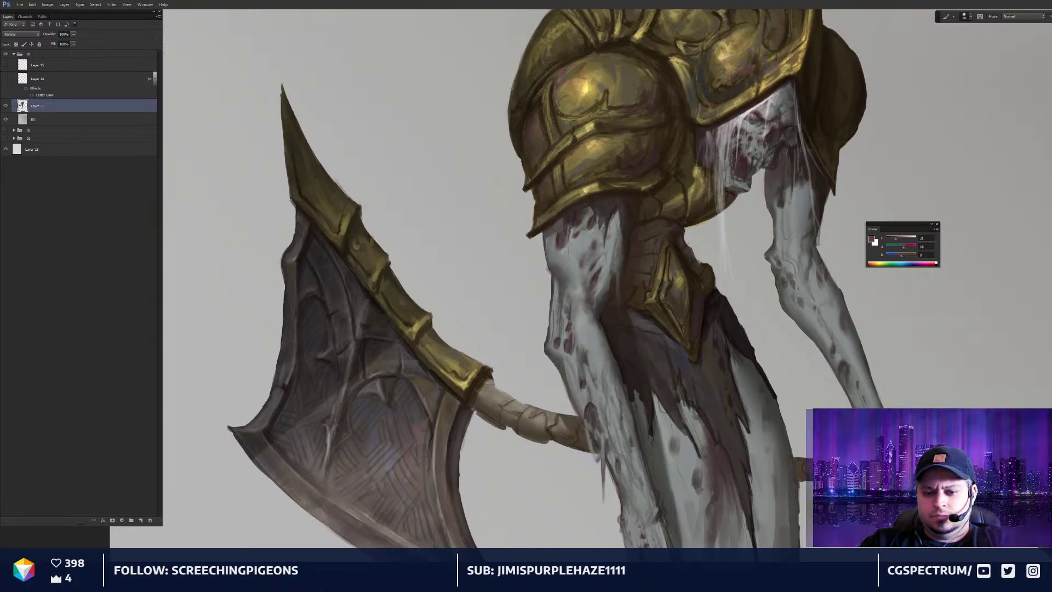
drag(592, 358, 594, 355)
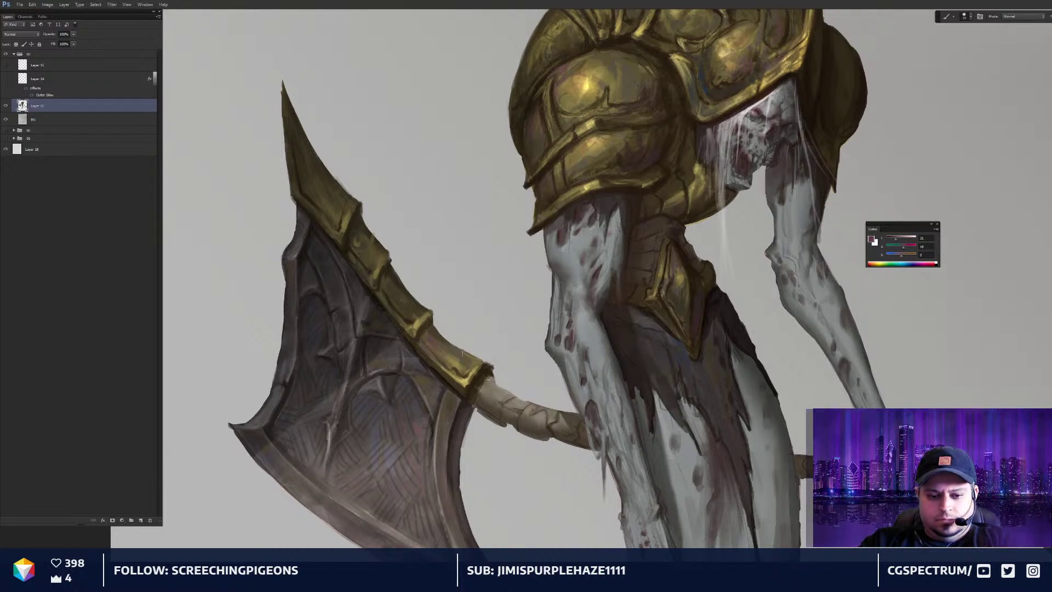
key(ctrl+minus)
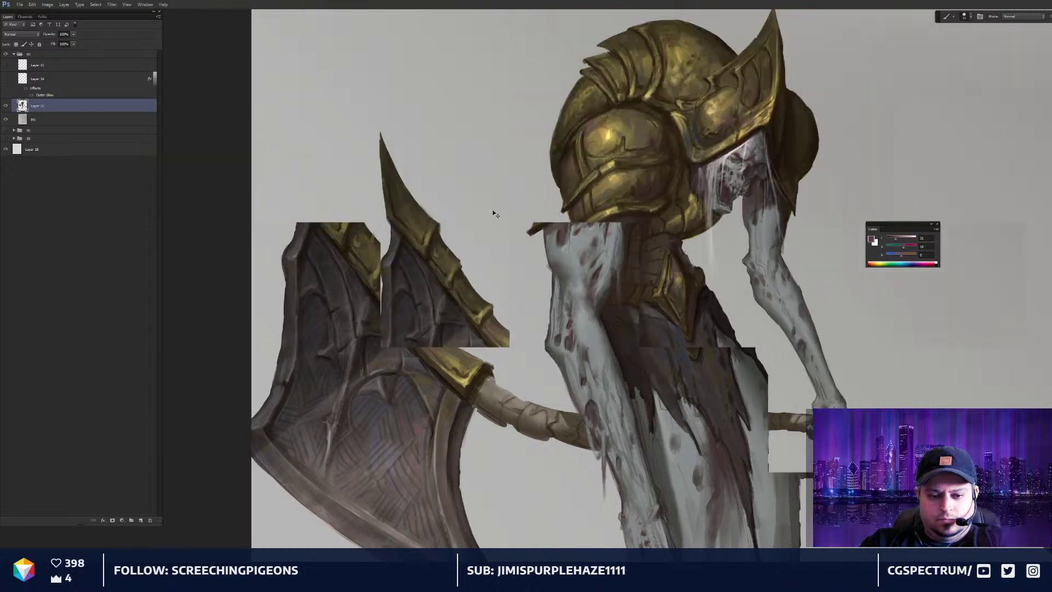
Add muted red variation to the gold plates on the shoulder, upper back and helmet
key(ctrl+plus)
drag(626, 225, 637, 291)
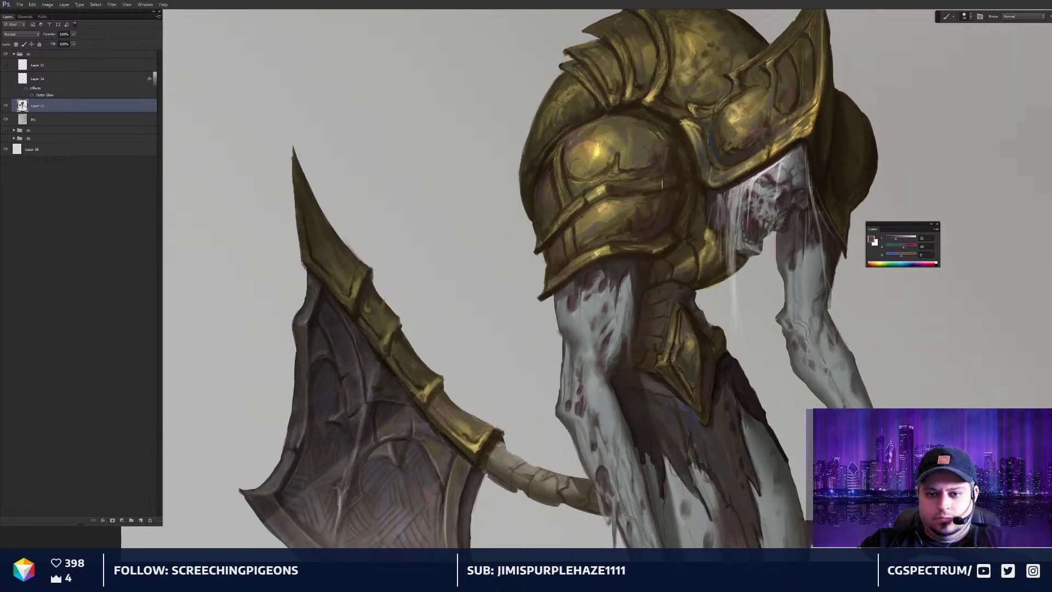
drag(754, 31, 727, 164)
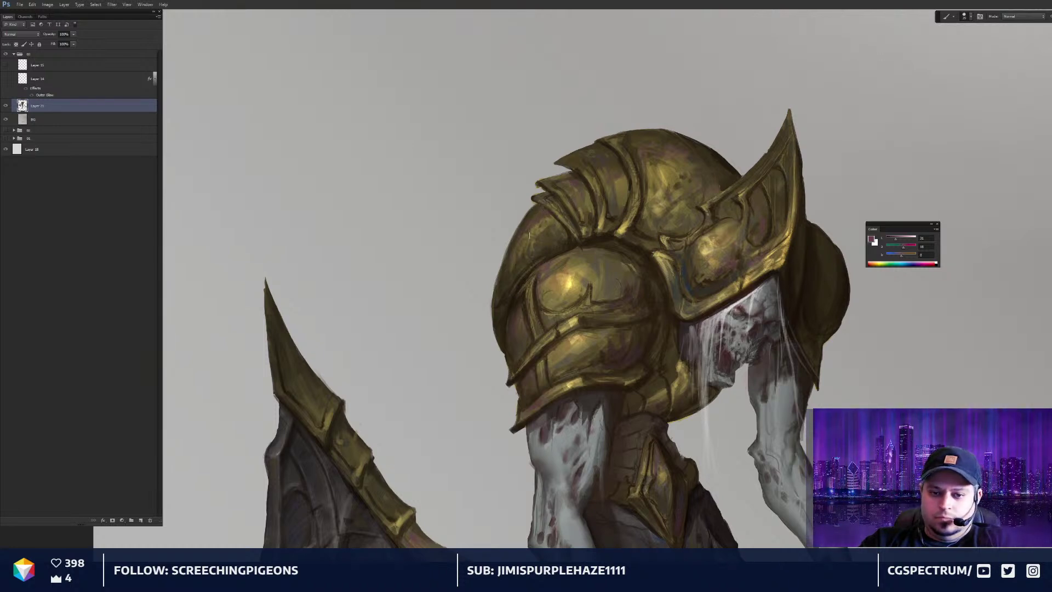
scroll(630, 167, down, 4)
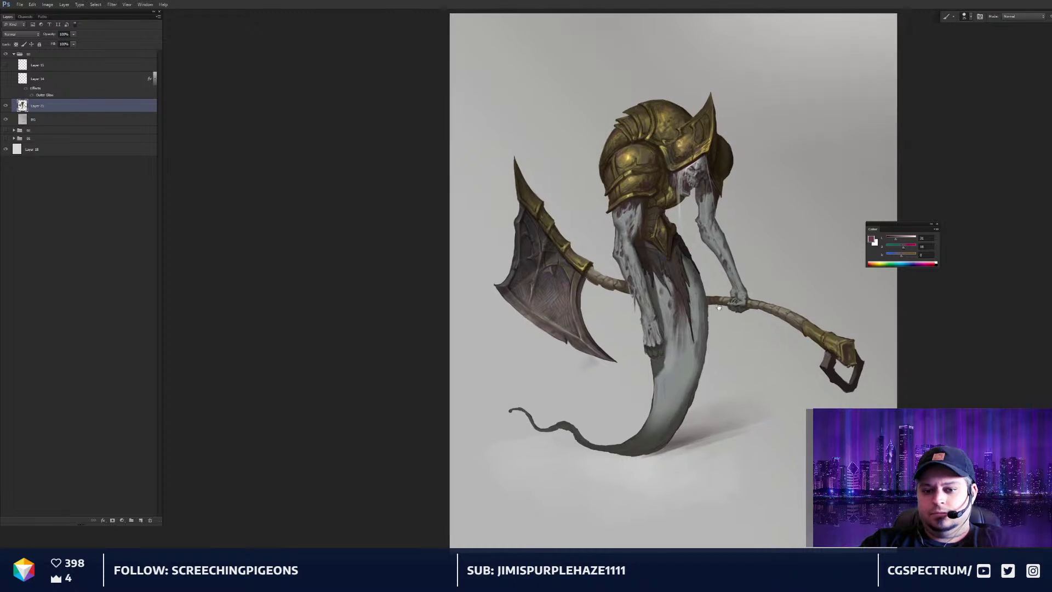
drag(710, 298, 712, 305)
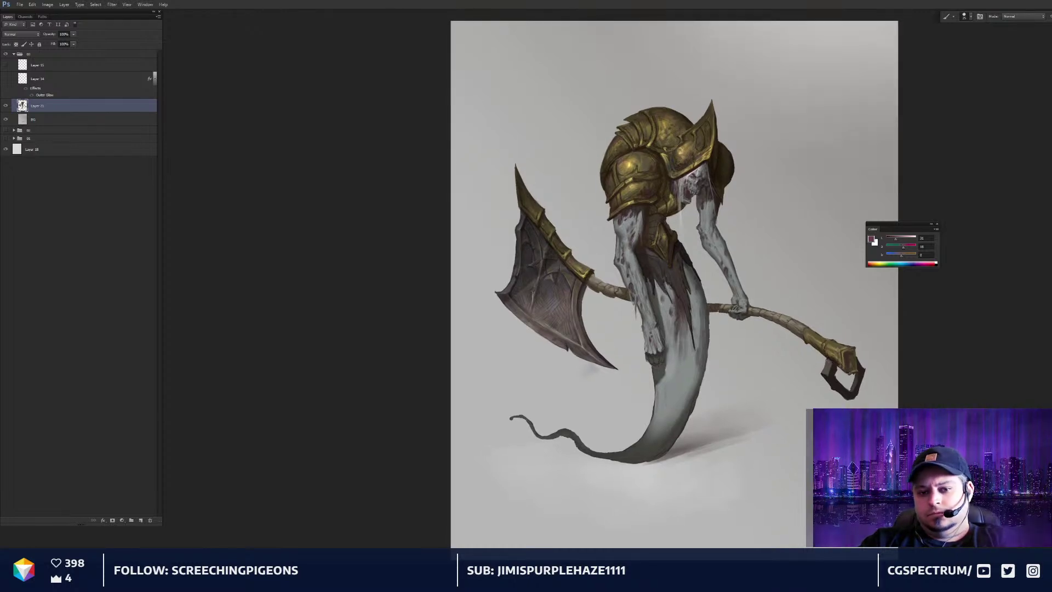
Paint muted red tints onto the gold pommel at the butt end of the axe shaft
drag(753, 345, 583, 289)
key(ctrl+plus)
key(ctrl+plus)
key(ctrl+plus)
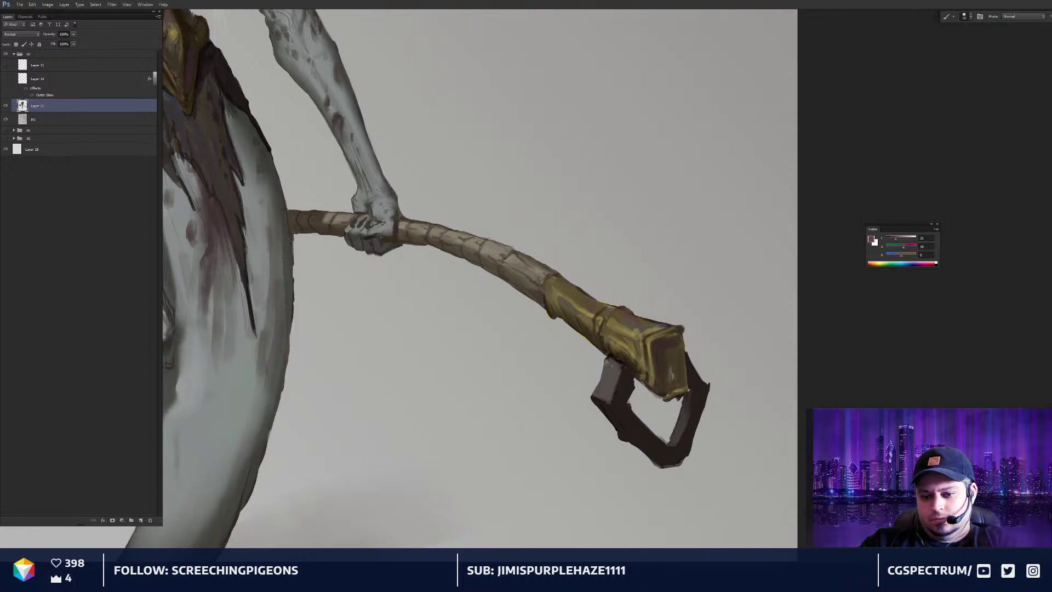
scroll(685, 258, down, 5)
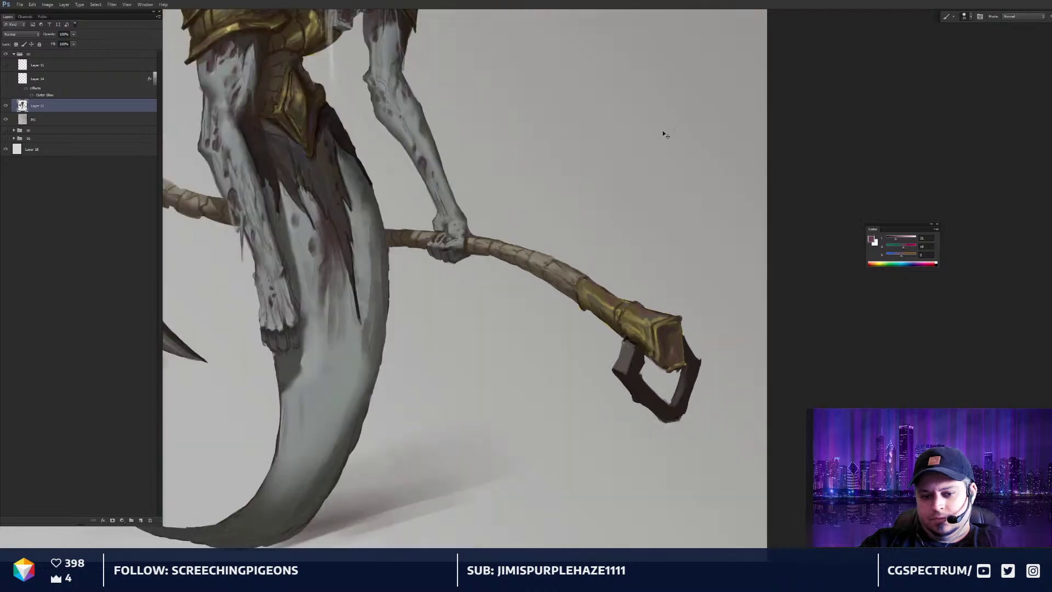
scroll(685, 258, up, 3)
drag(689, 267, 691, 263)
drag(808, 250, 959, 216)
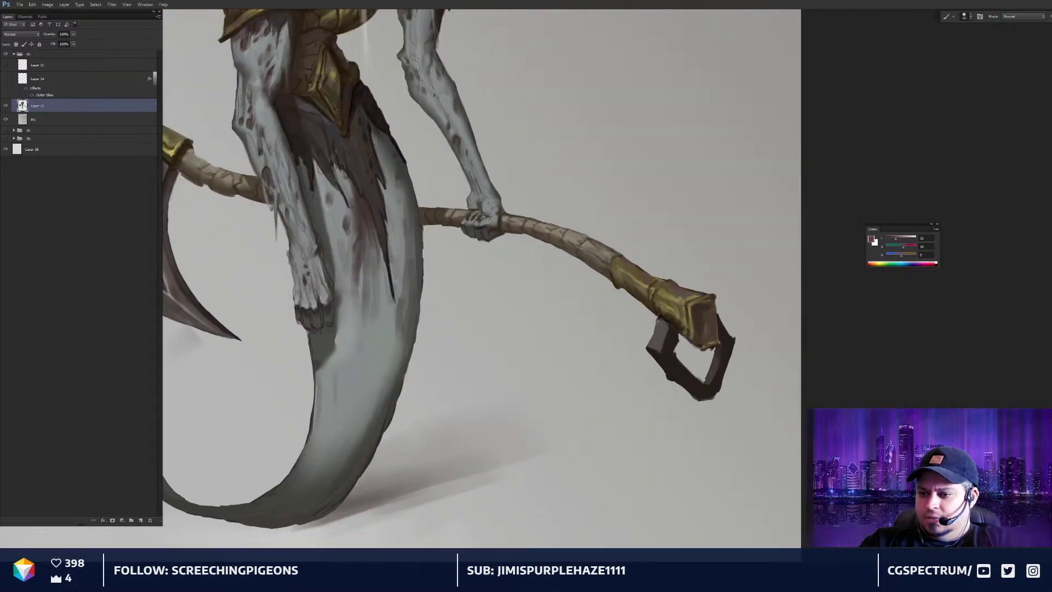
Touch up the gold pommel's highlights with a white Color Dodge brush, and return to the normal brush
key(F2)
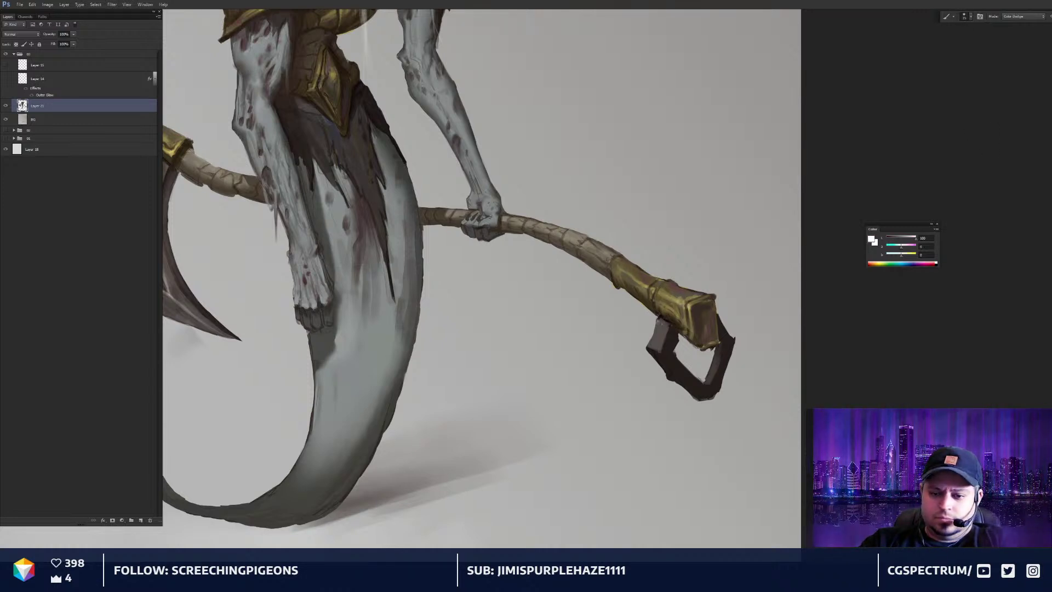
drag(631, 278, 640, 278)
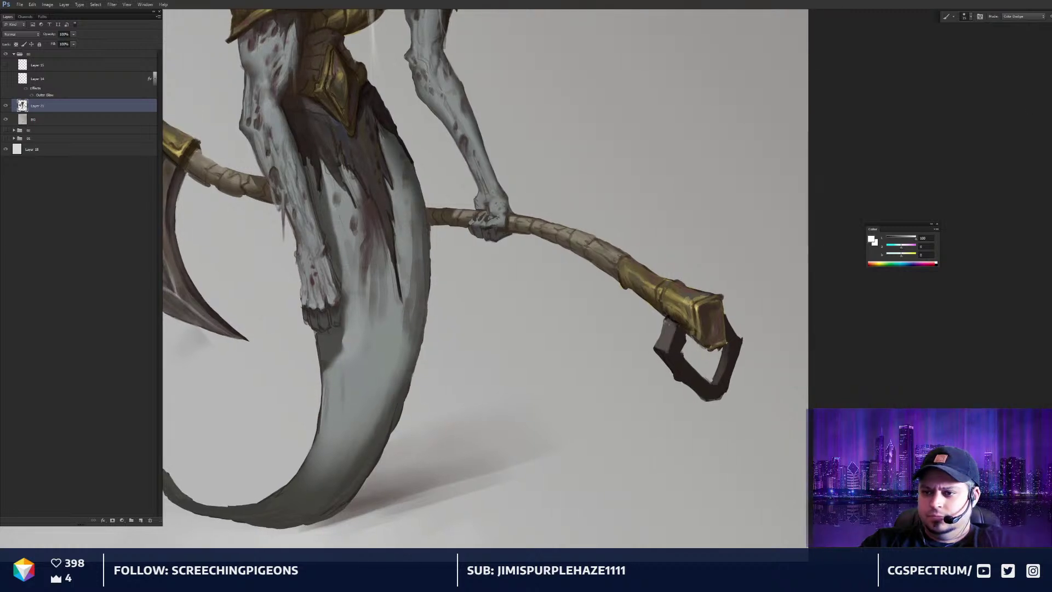
key(b)
Sample a light grey from the axe blade's edge and paint it with a smaller brush onto the dark metal ring below the pommel
mouse_move(591, 322)
mouse_down()
mouse_move(669, 313)
mouse_move(727, 337)
mouse_up()
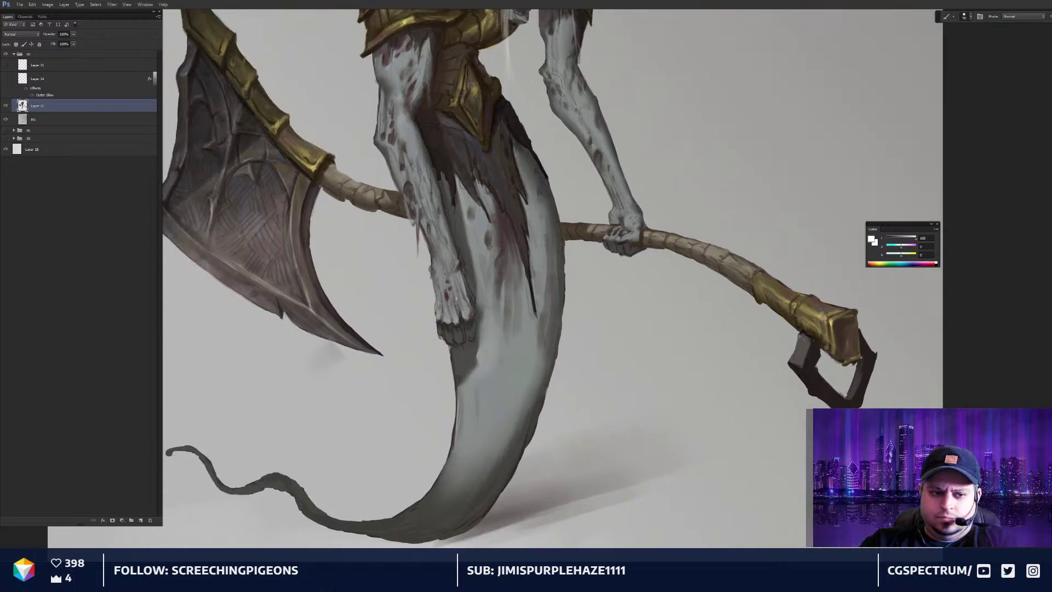
alt+click(316, 308)
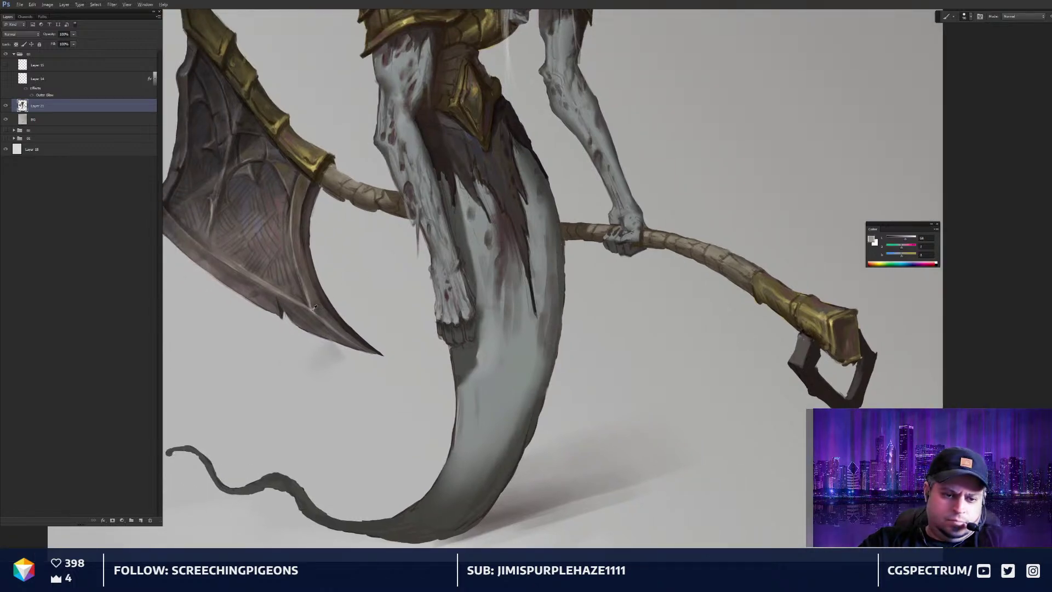
drag(723, 353, 695, 341)
key(bracketleft)
key(bracketleft)
key(bracketleft)
key(bracketleft)
key(bracketleft)
key(bracketleft)
key(bracketleft)
key(bracketleft)
key(bracketleft)
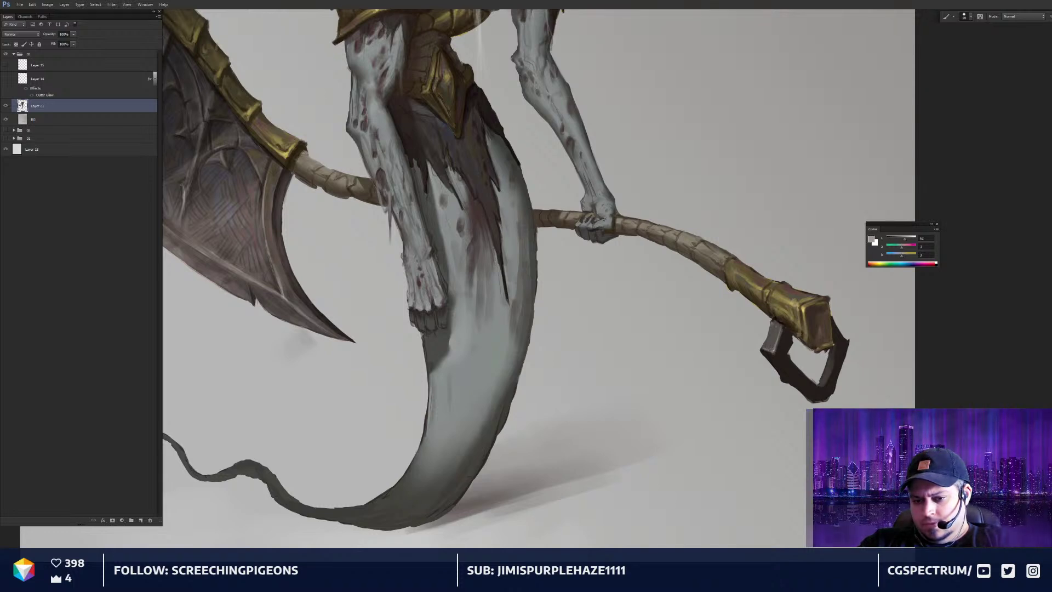
Build up grey edge highlights and plane changes on the metal ring's upper block and lower arm
drag(778, 317, 822, 317)
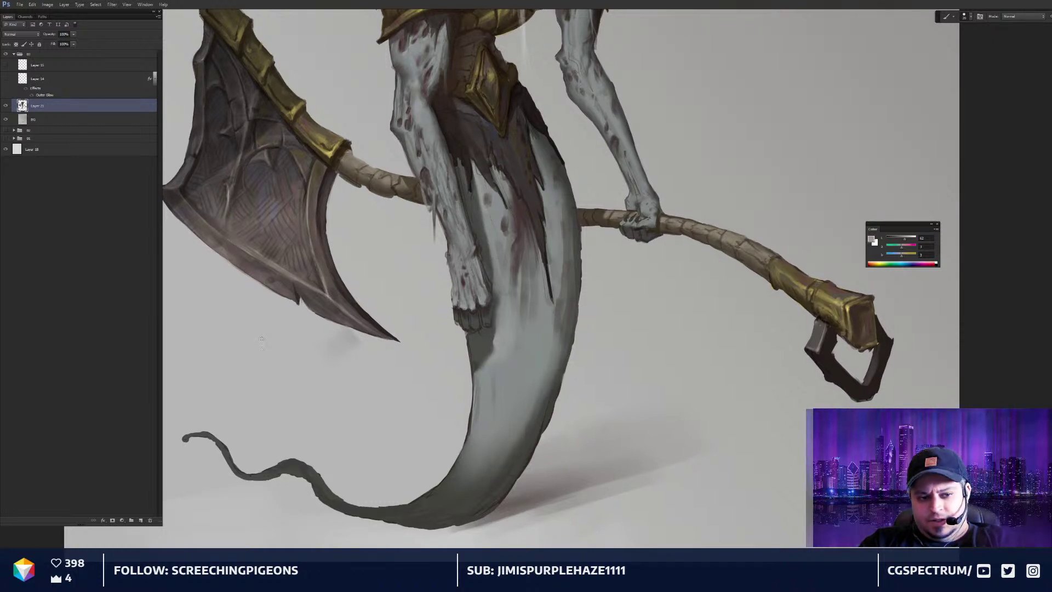
drag(366, 285, 372, 282)
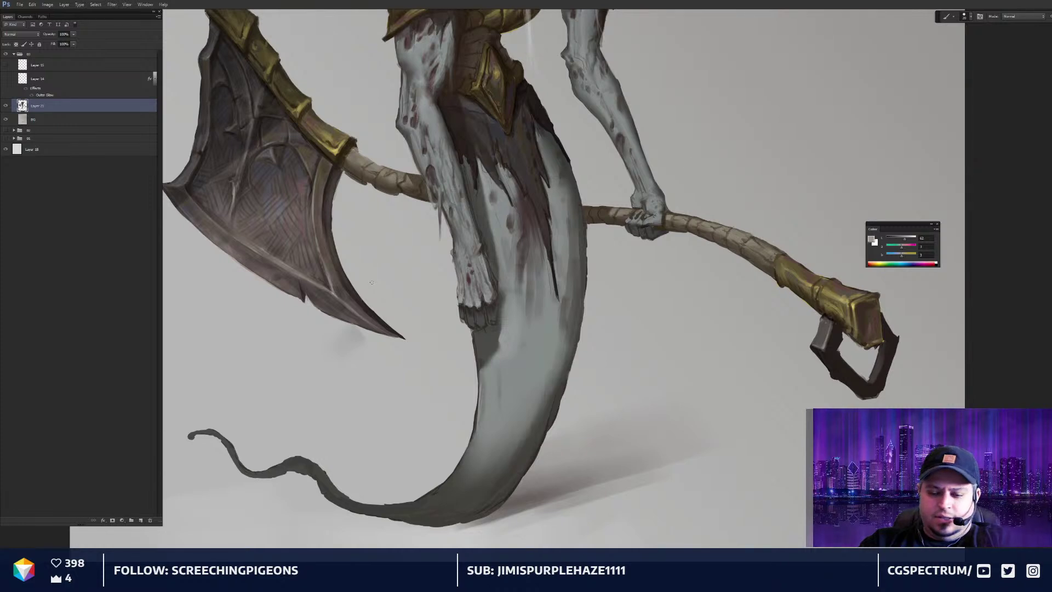
drag(790, 307, 788, 305)
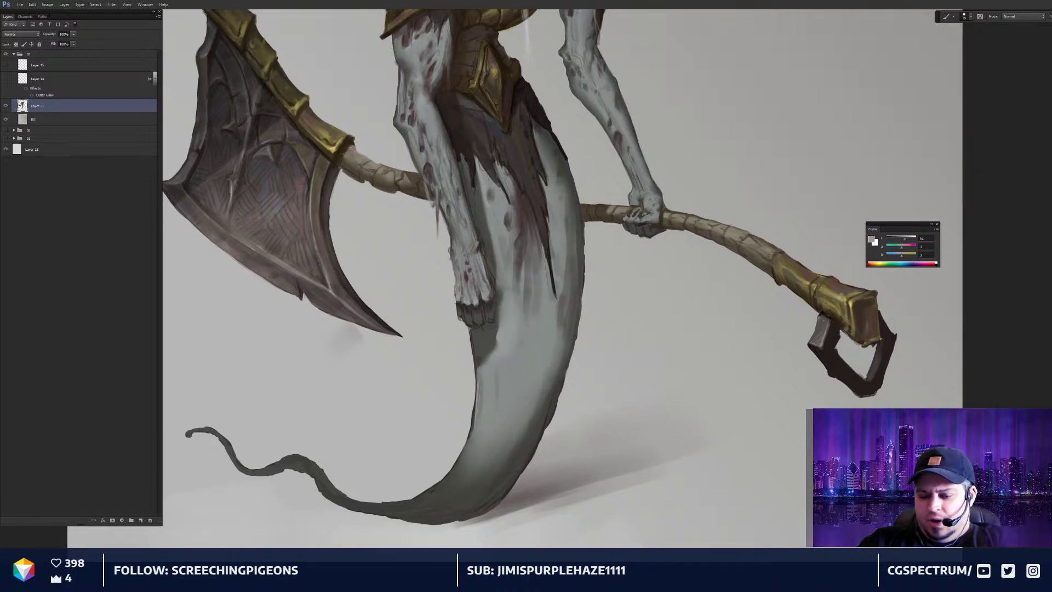
drag(833, 361, 828, 357)
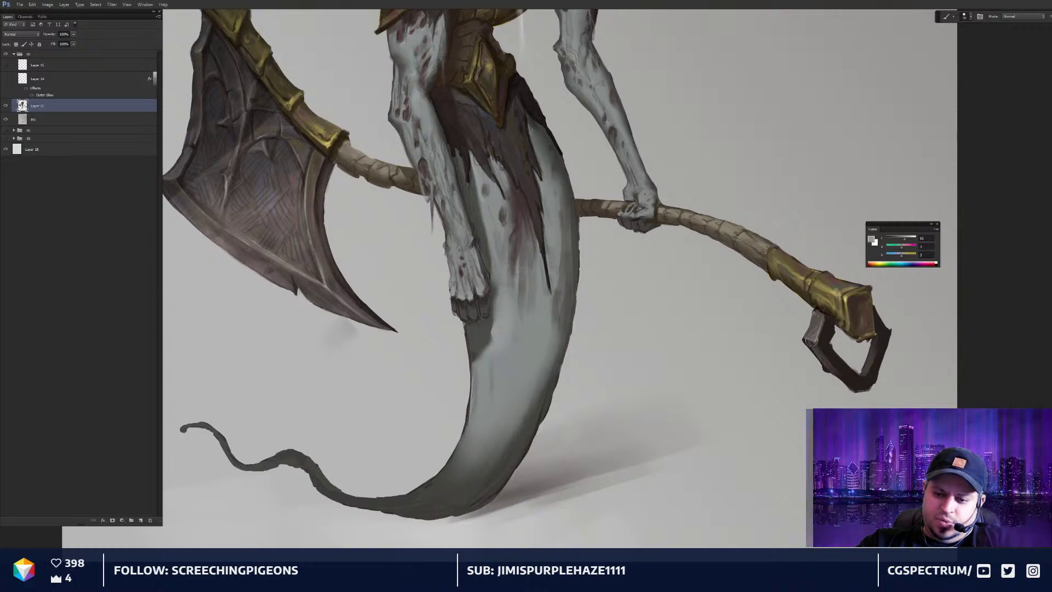
Sample the metal ring's near-black shadow tone and deepen its darker planes
alt+click(833, 372)
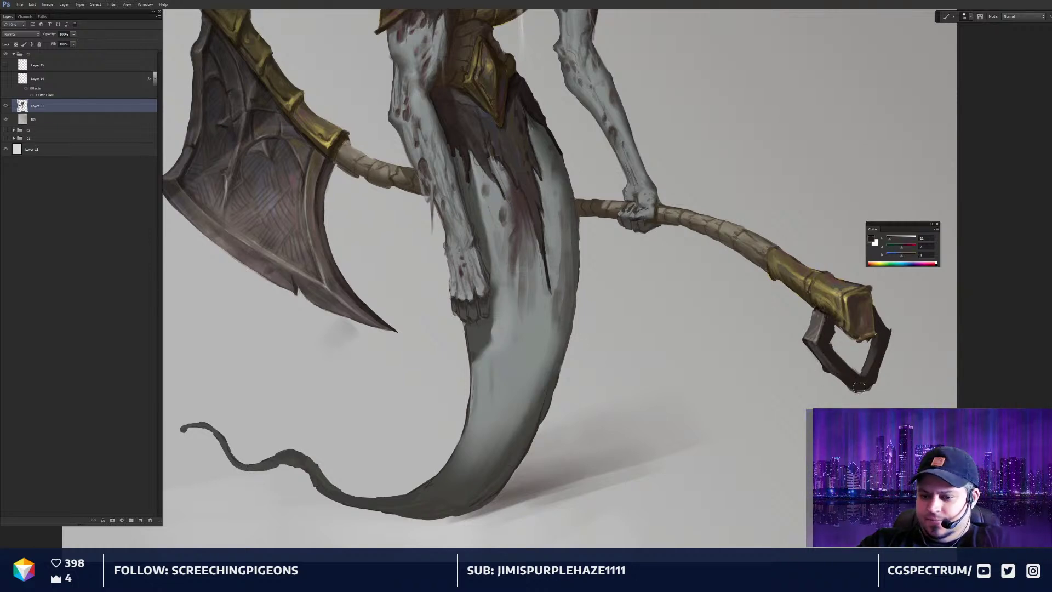
key(ctrl+minus)
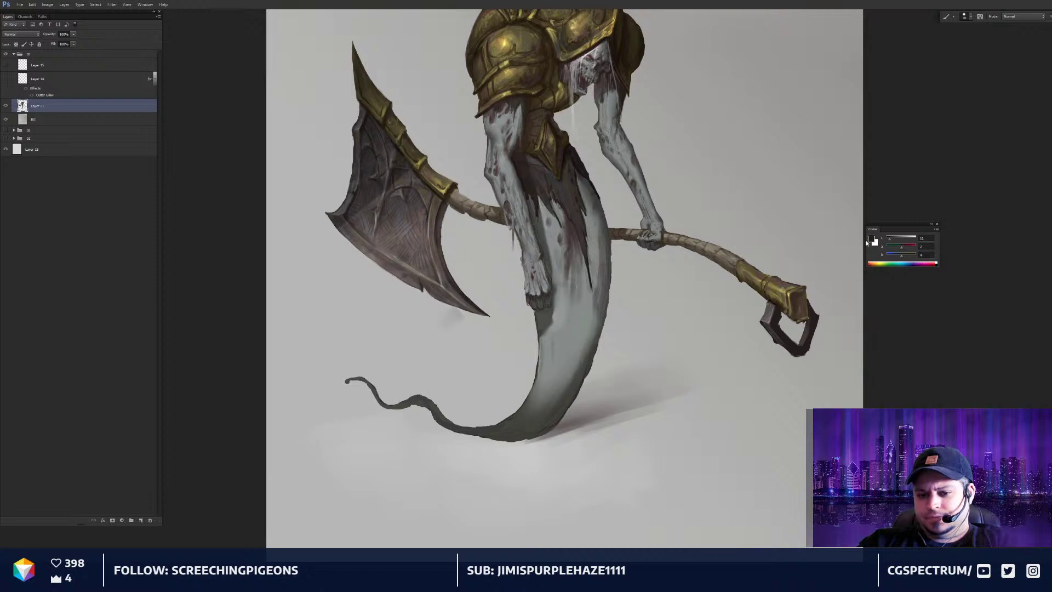
scroll(752, 285, up, 3)
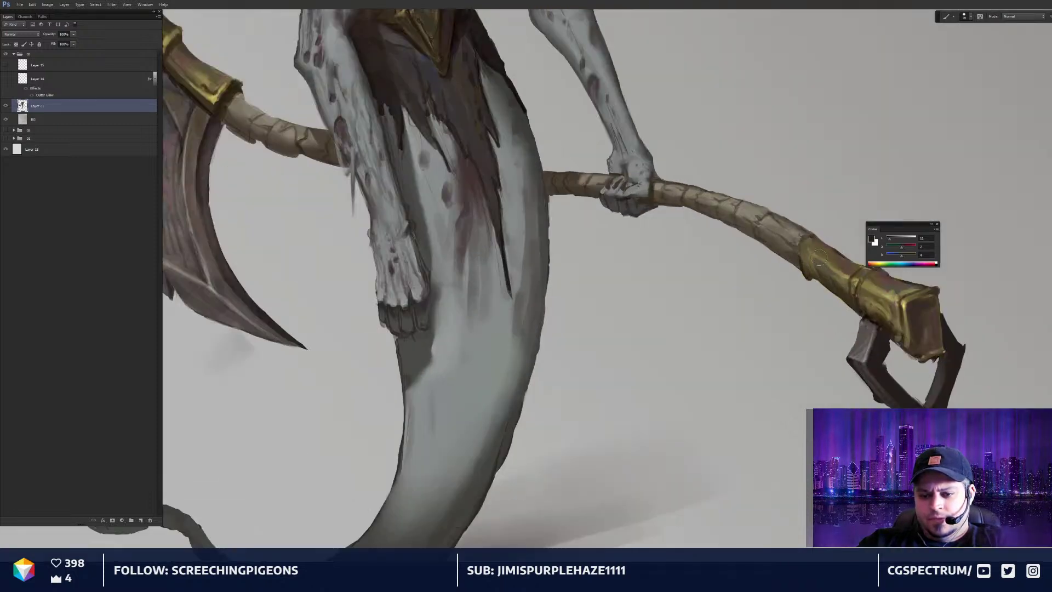
Sample a muted tone near the pommel, shift it toward blue, and paint it onto the metal ring's upper block with a smaller brush
alt+click(855, 301)
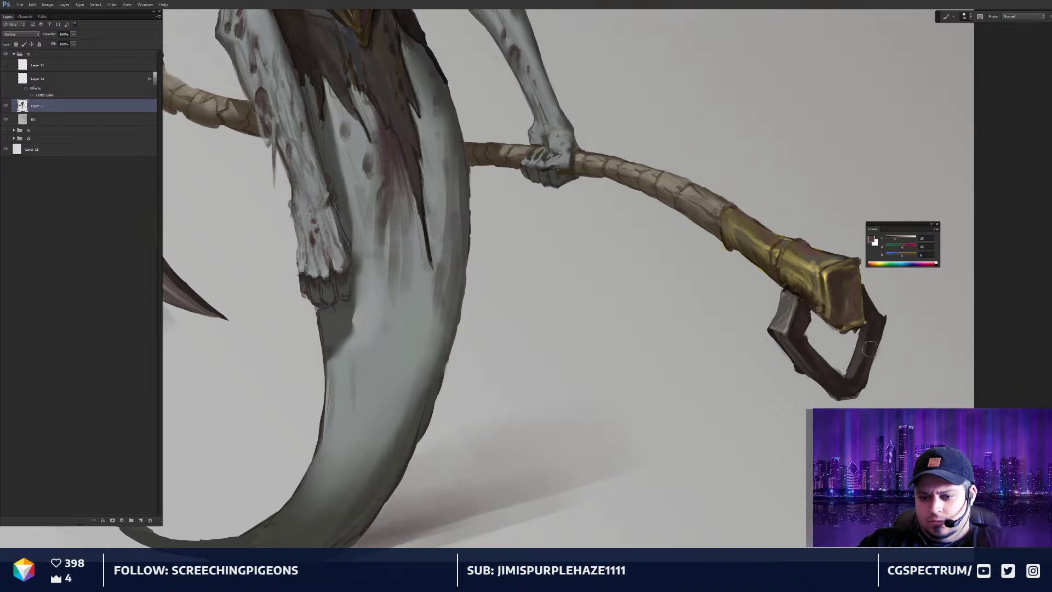
drag(902, 255, 899, 255)
key(bracketleft)
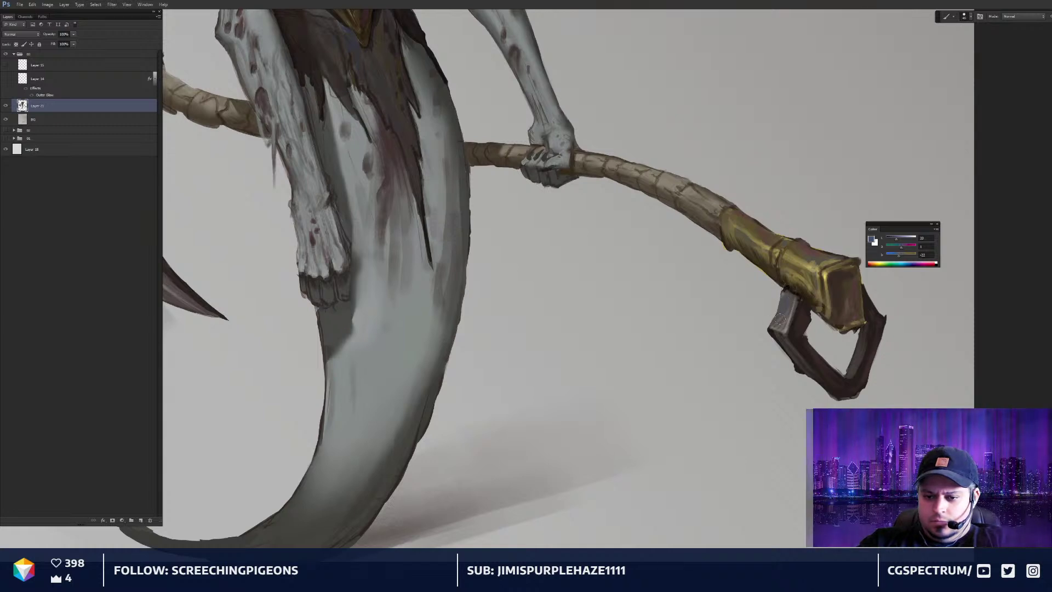
drag(760, 321, 763, 321)
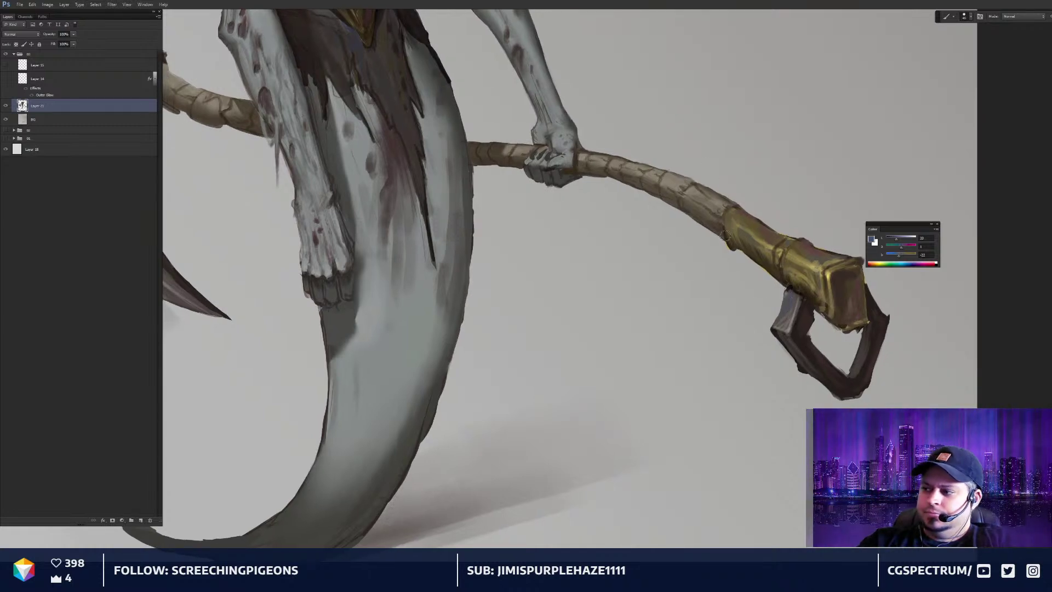
Shift the sampled grey foreground colour to a muted, low-saturation blue-grey for the undead figure's skin
drag(726, 289, 736, 295)
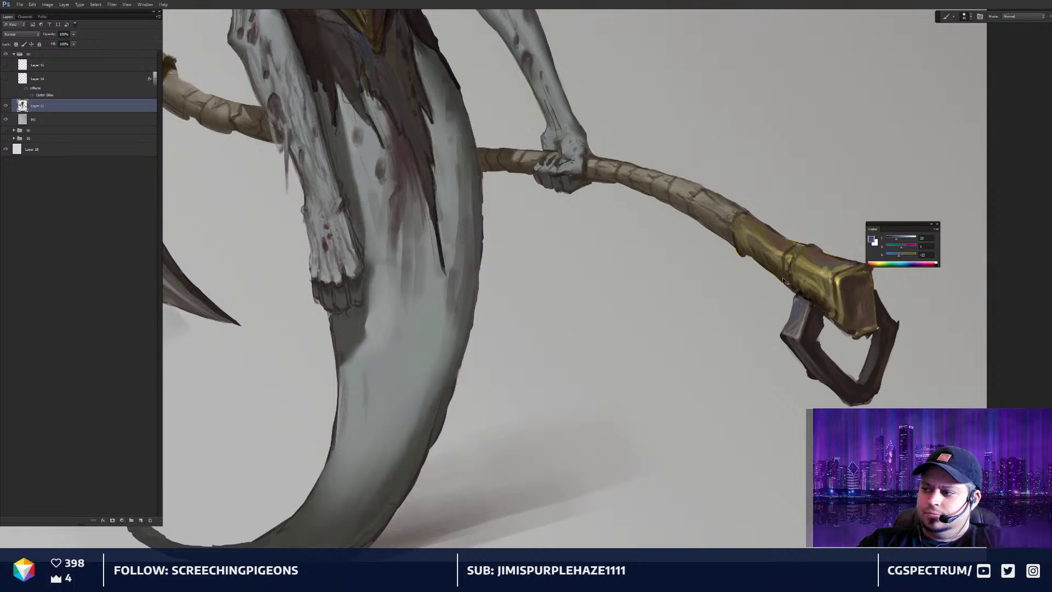
scroll(784, 281, down, 2)
scroll(770, 277, down, 2)
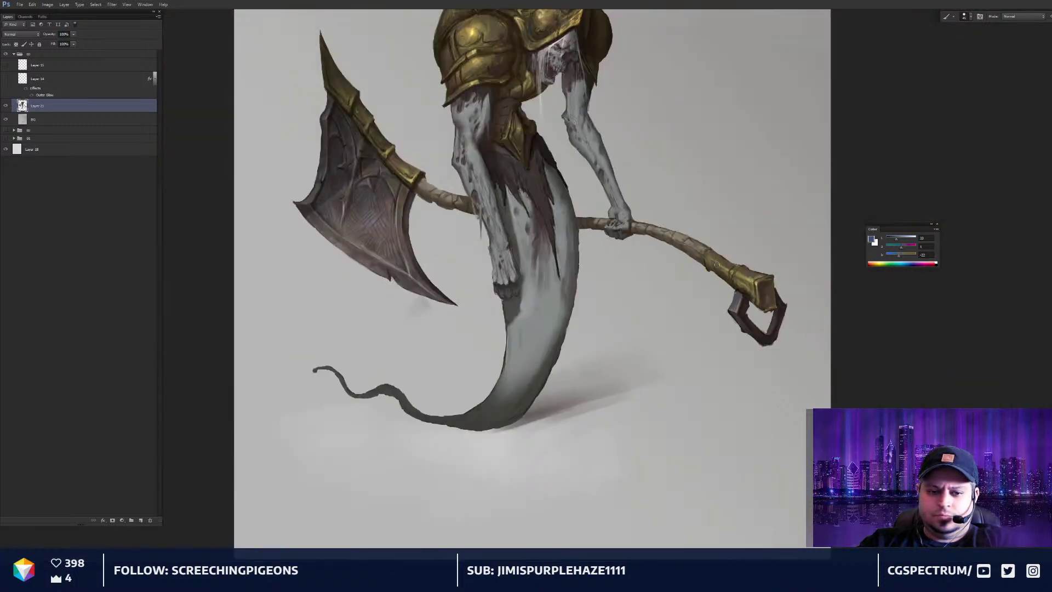
scroll(730, 322, up, 2)
scroll(730, 322, up, 3)
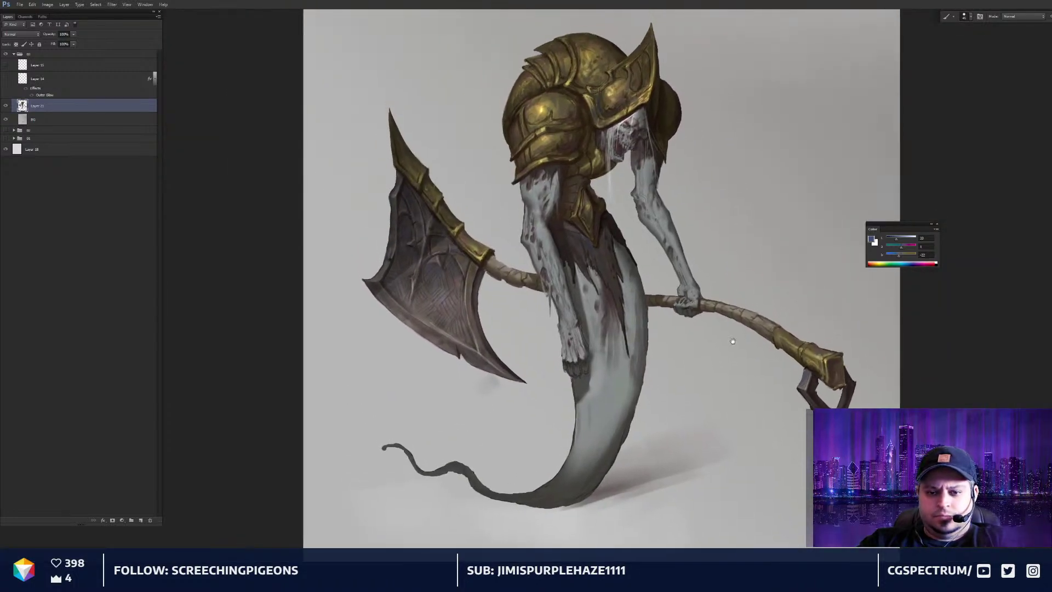
scroll(746, 416, up, 3)
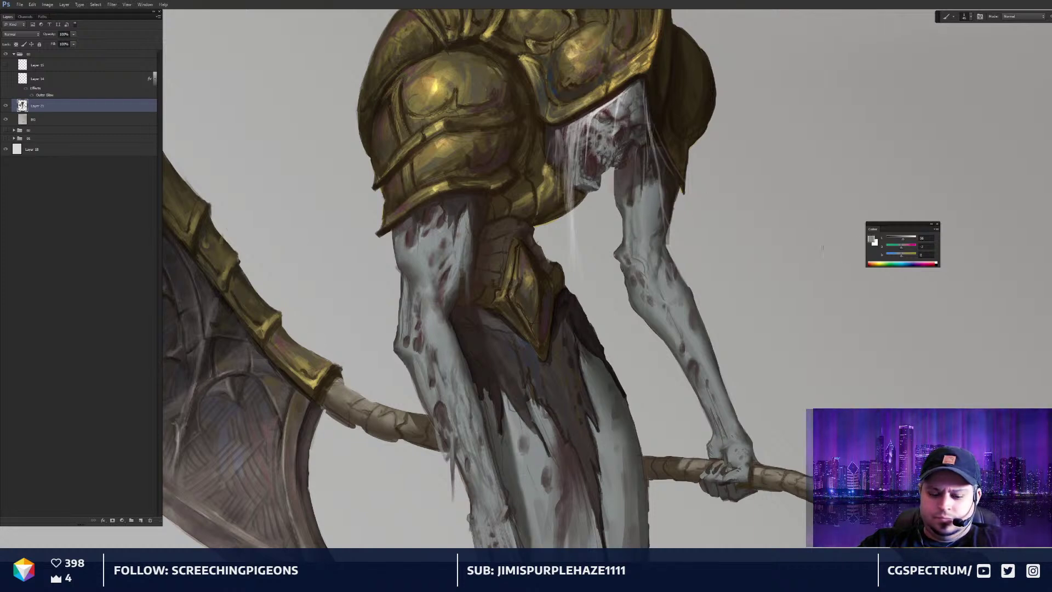
click(872, 240)
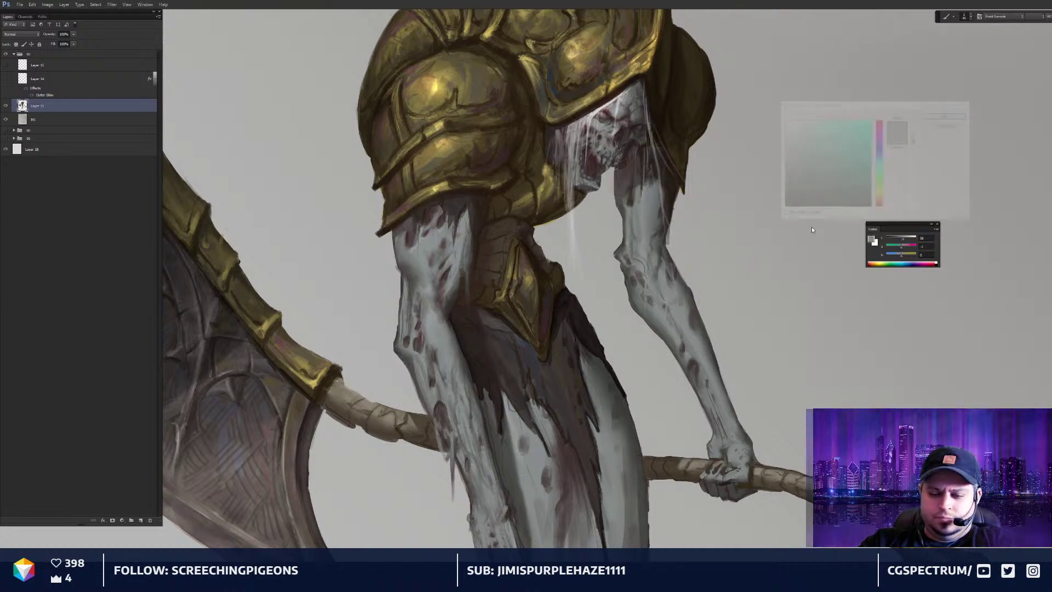
click(788, 155)
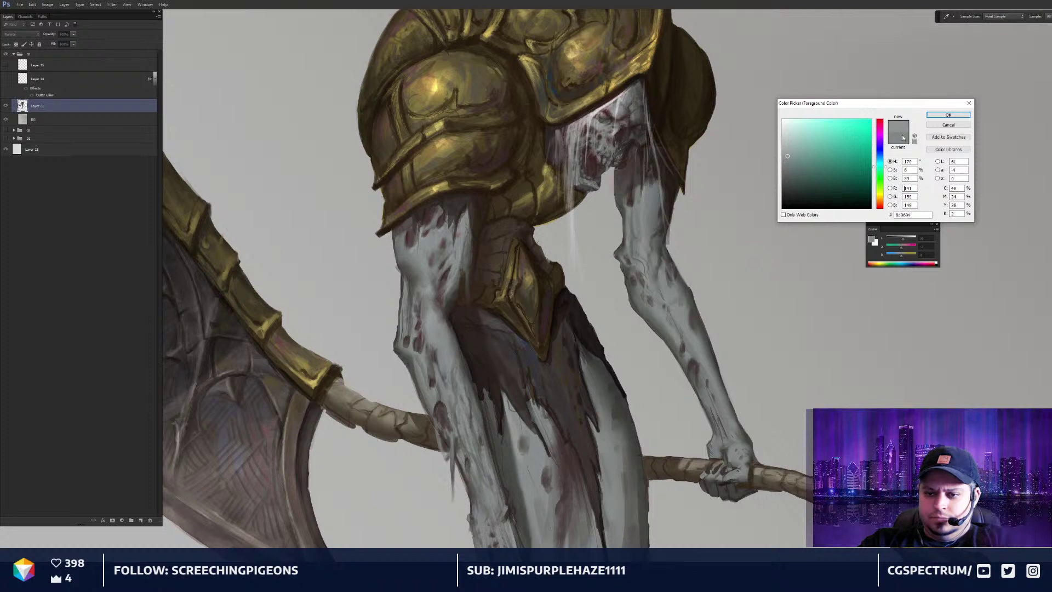
click(880, 156)
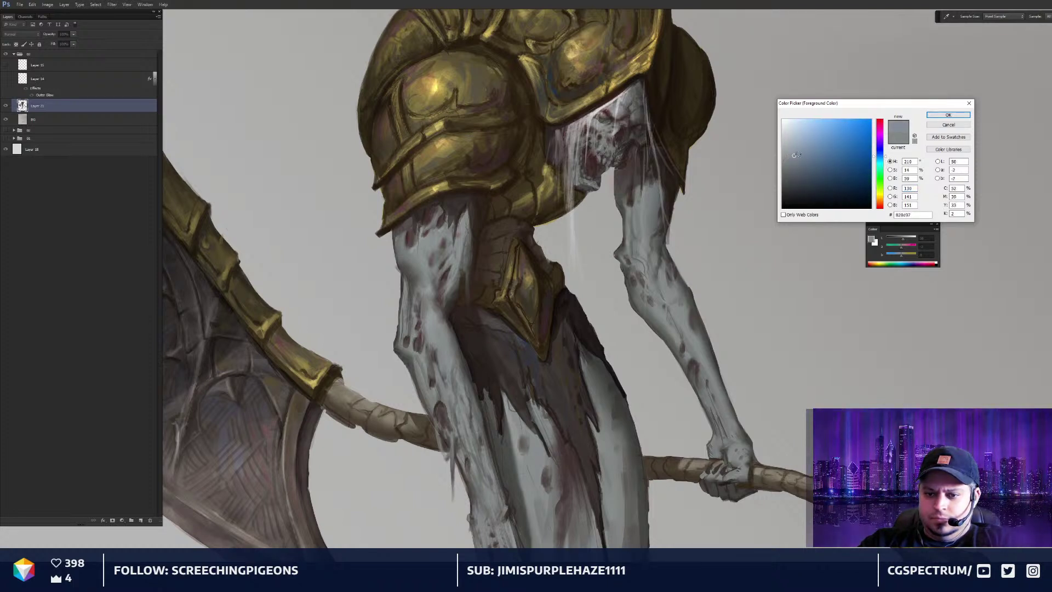
click(932, 116)
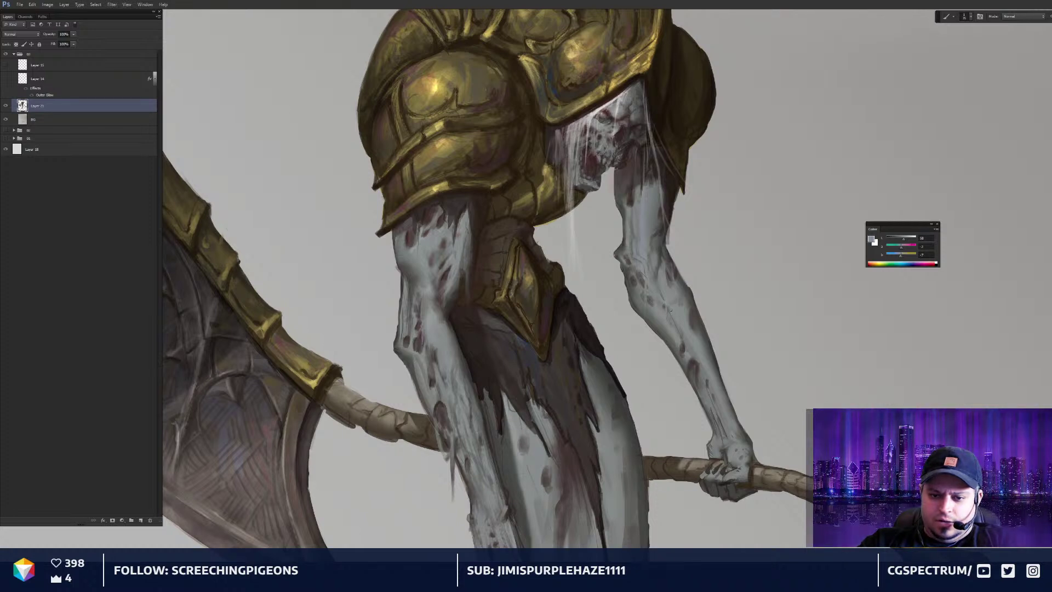
Paint muted blue-grey accents onto the pale skin of the arm in front of the torn cloth
drag(445, 308, 481, 294)
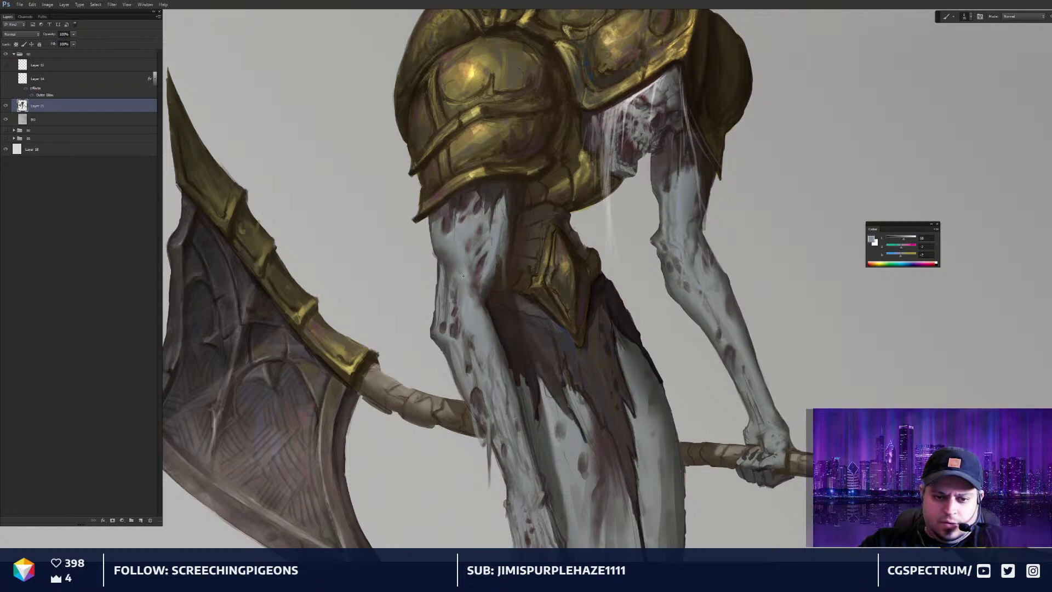
drag(490, 360, 485, 291)
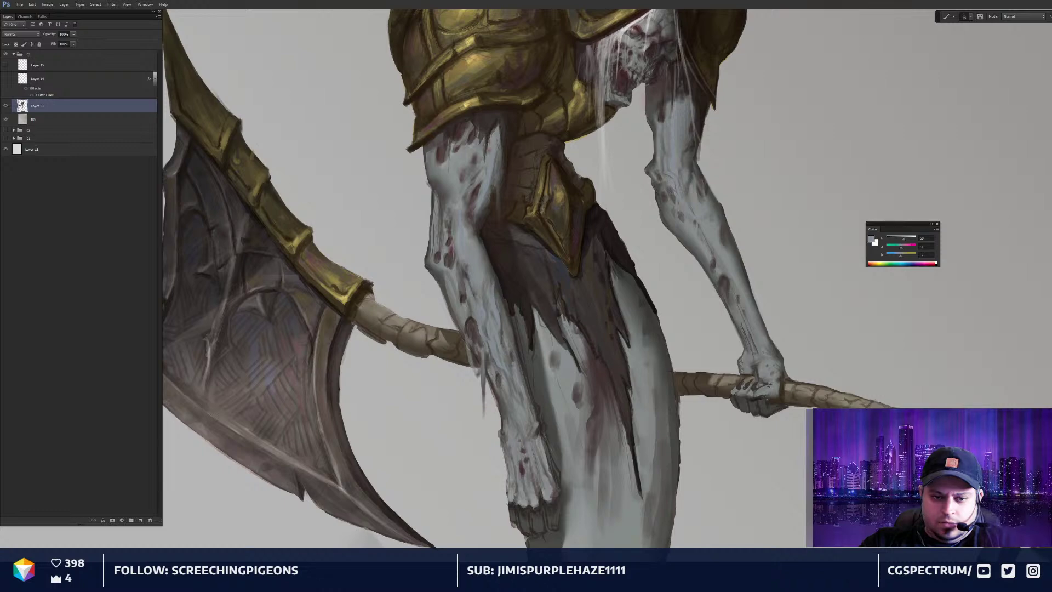
key(ctrl+0)
key(ctrl+plus)
key(ctrl+plus)
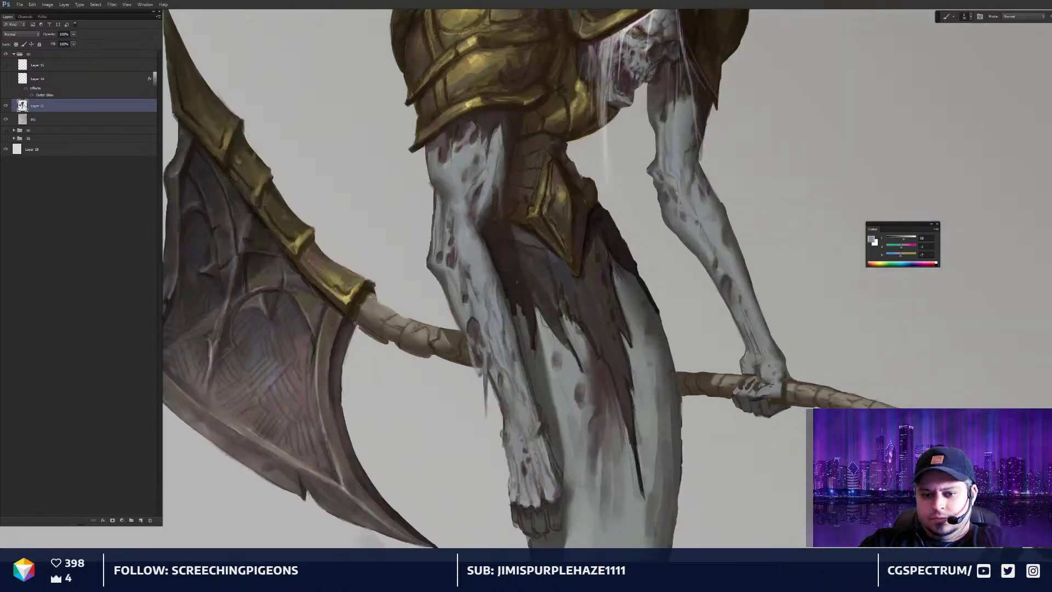
Shift the paint colour toward teal for cool accents on the front arm, and sample a darker grey from that arm
drag(511, 307, 559, 258)
drag(902, 250, 899, 252)
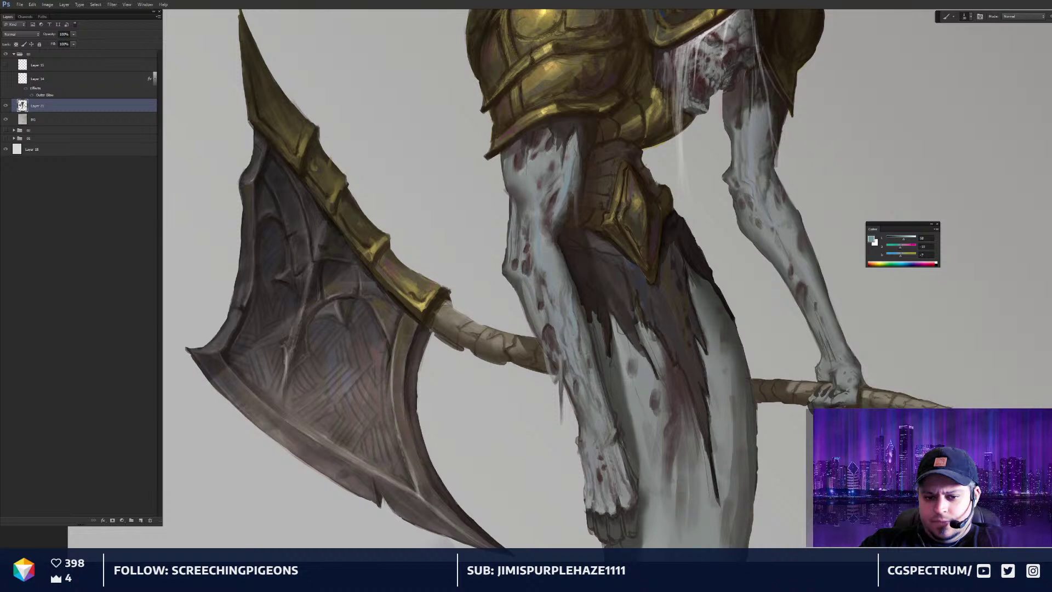
alt+click(547, 231)
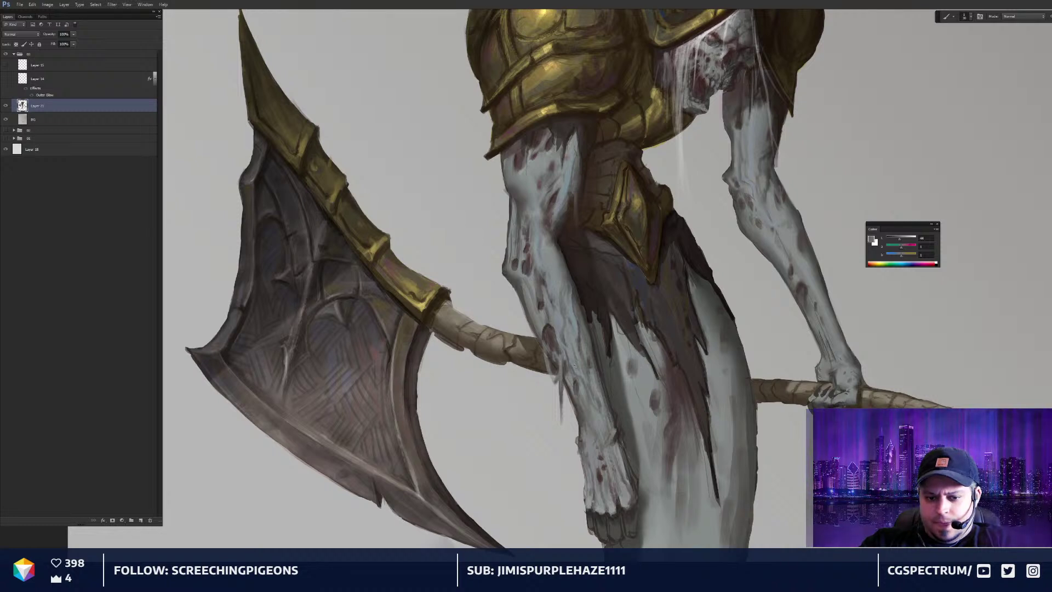
Review the whole figure and move the floating colour panel away from the canvas
key(ctrl+0)
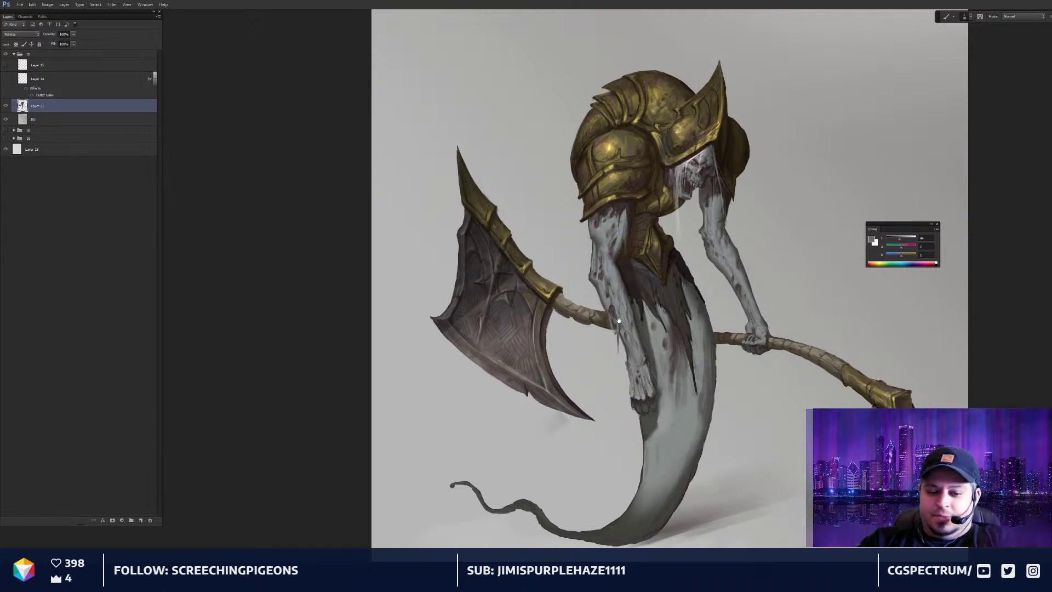
key(ctrl+minus)
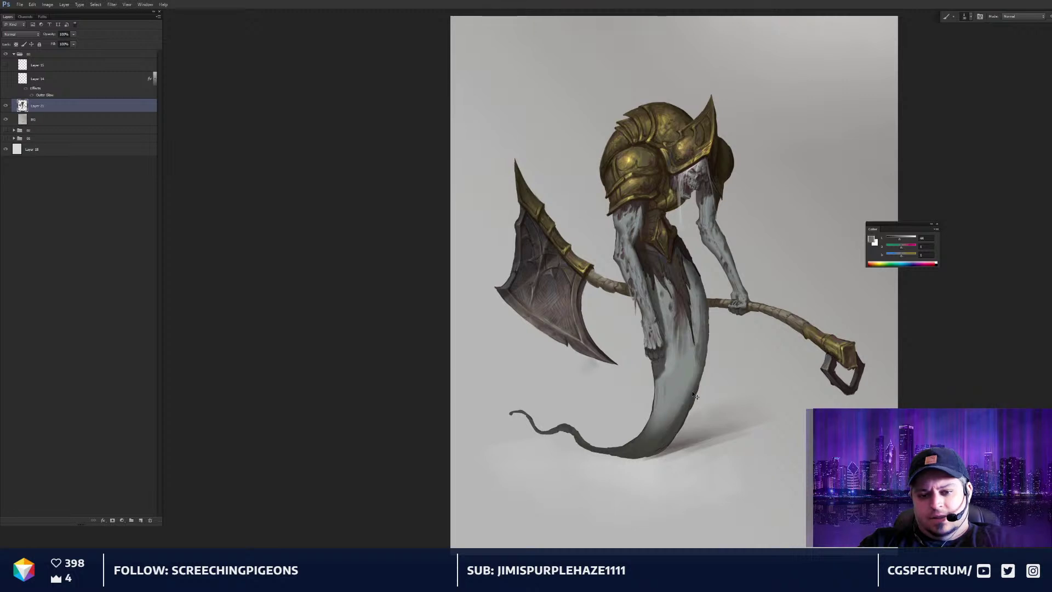
key(ctrl+minus)
key(ctrl+plus)
key(ctrl+plus)
drag(717, 330, 690, 289)
key(ctrl+minus)
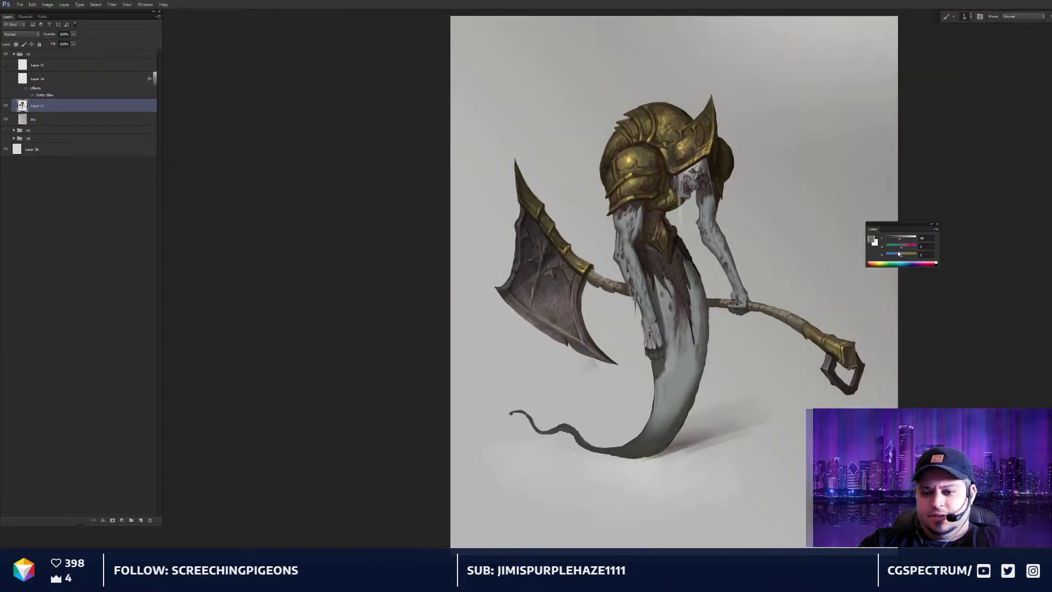
drag(914, 224, 961, 228)
drag(804, 253, 789, 268)
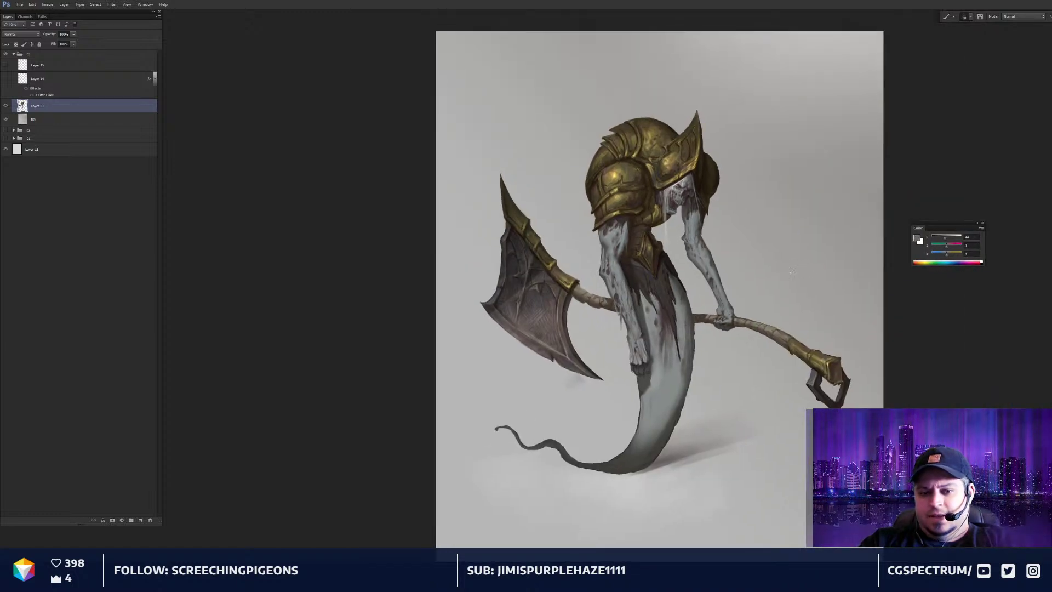
Sample dark and olive-gold tones from the armour and refine the overlapping spiked back plates with a larger brush
drag(710, 184, 727, 286)
key(ctrl+plus)
key(ctrl+plus)
key(ctrl+plus)
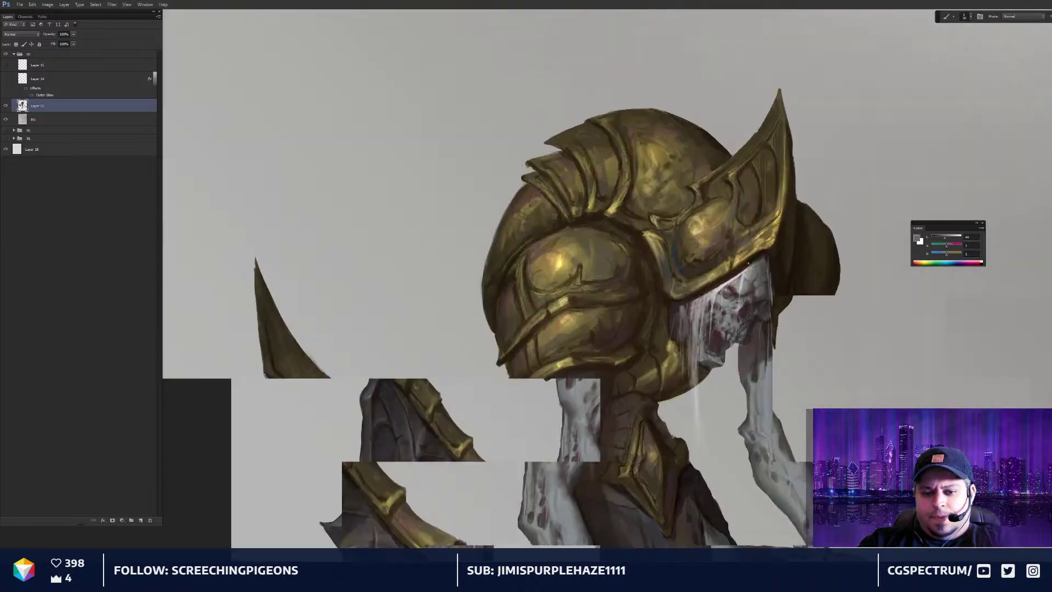
drag(573, 202, 589, 235)
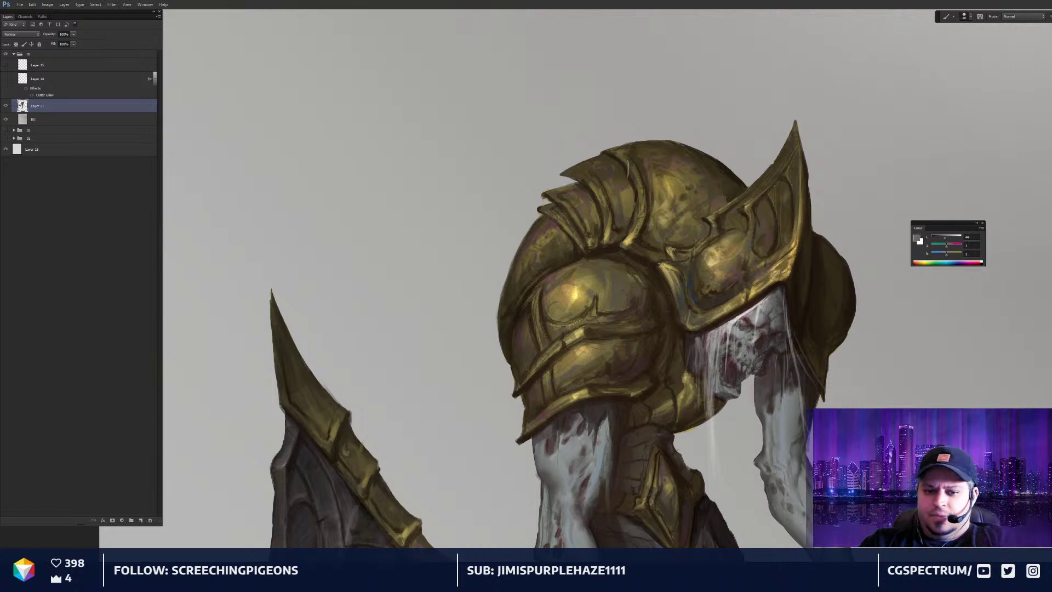
alt+click(612, 250)
key(bracketright)
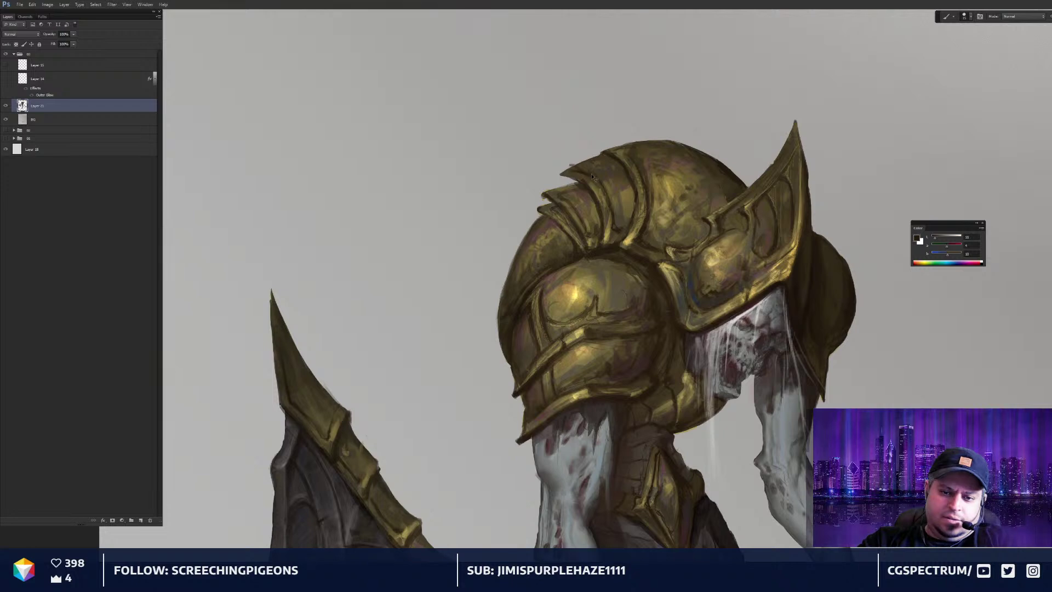
alt+click(599, 181)
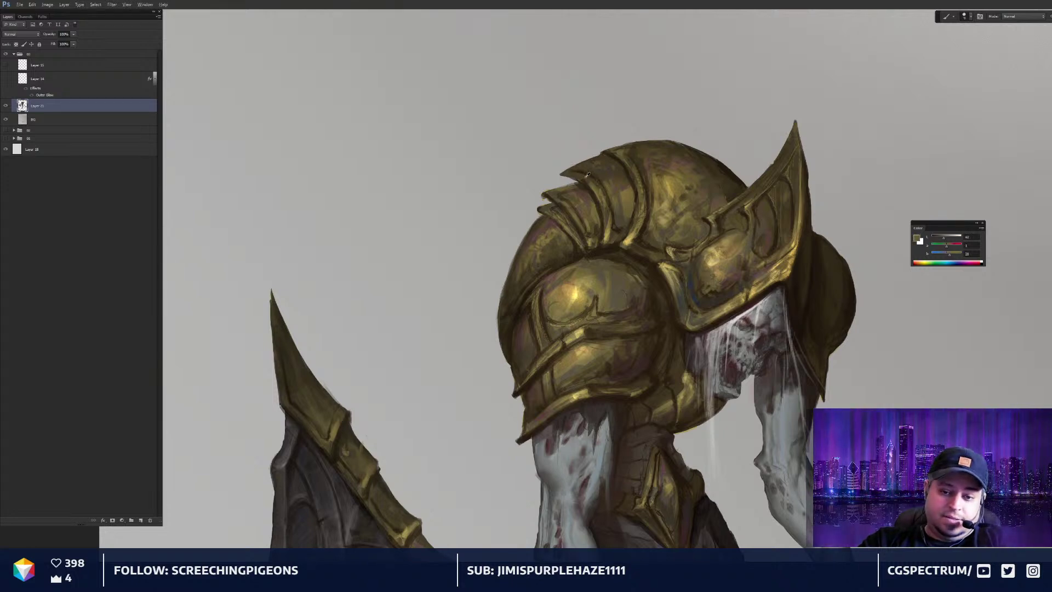
alt+click(618, 154)
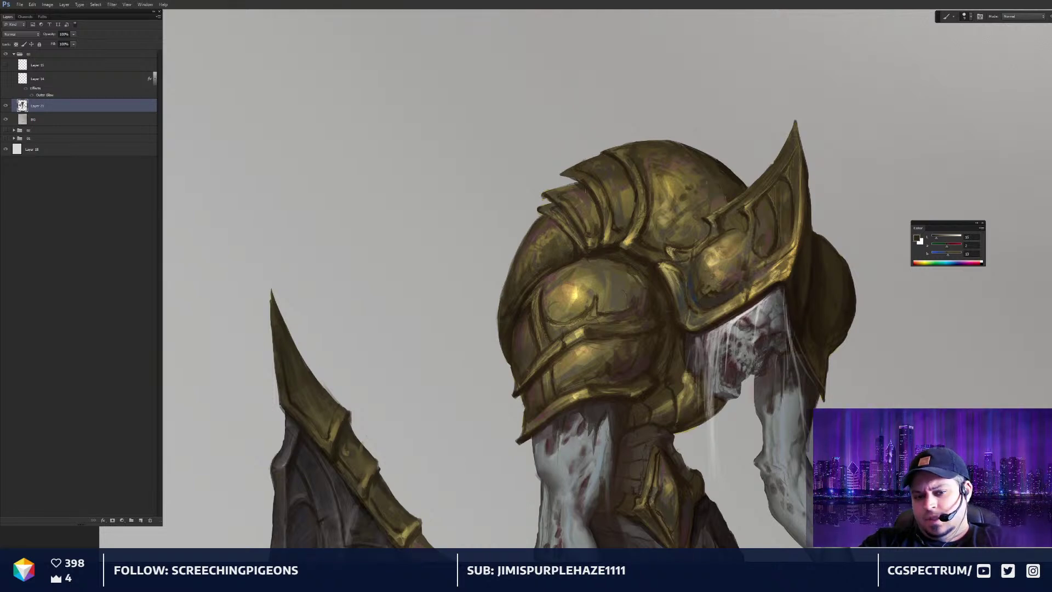
Sample a gold and a near-black tone and touch up the lower ends of the overlapping back plates above the shoulder
key(r)
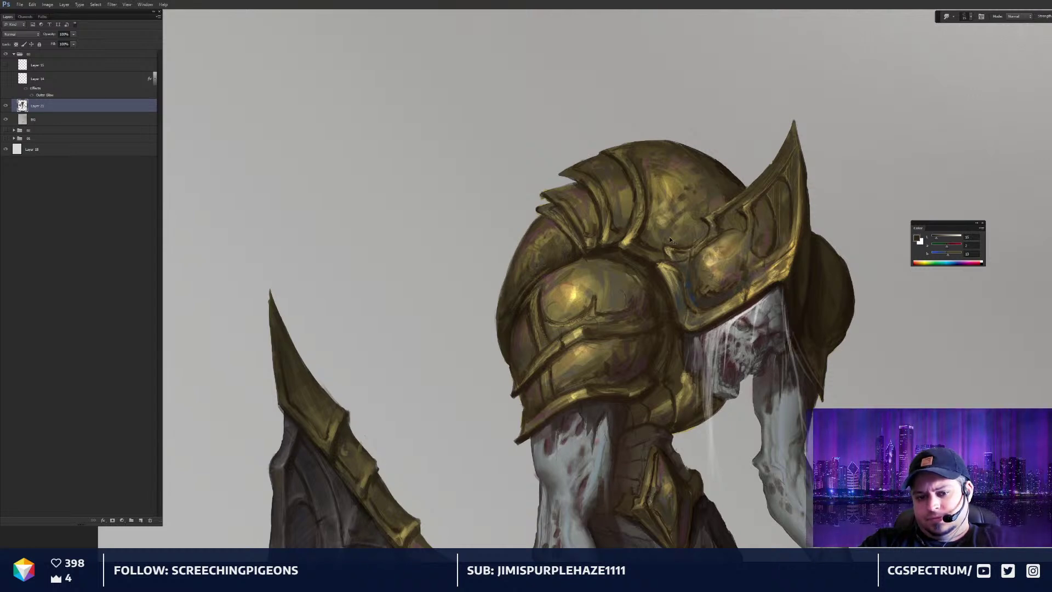
key(b)
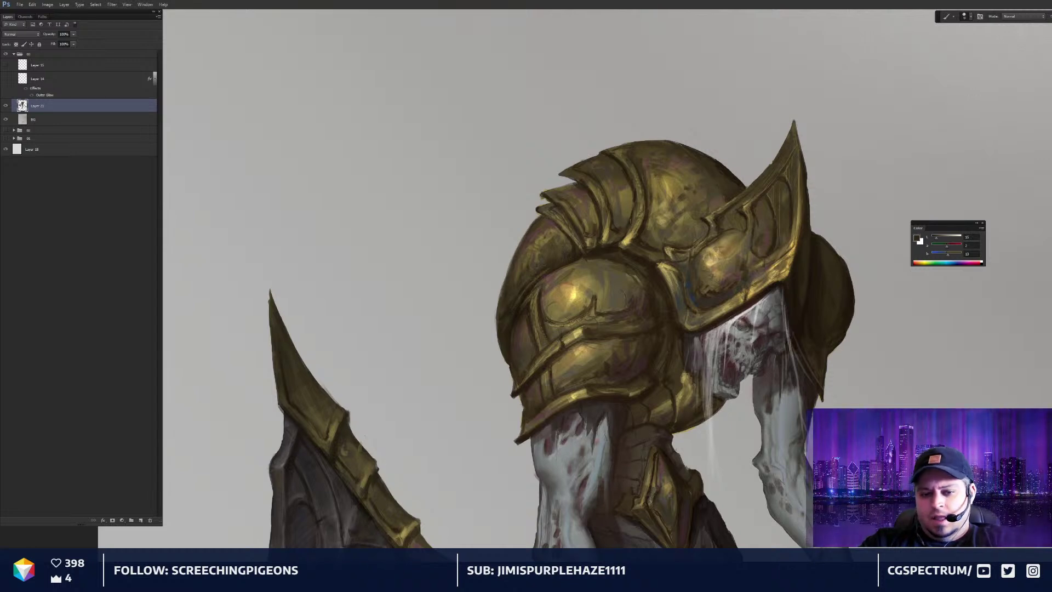
alt+click(589, 232)
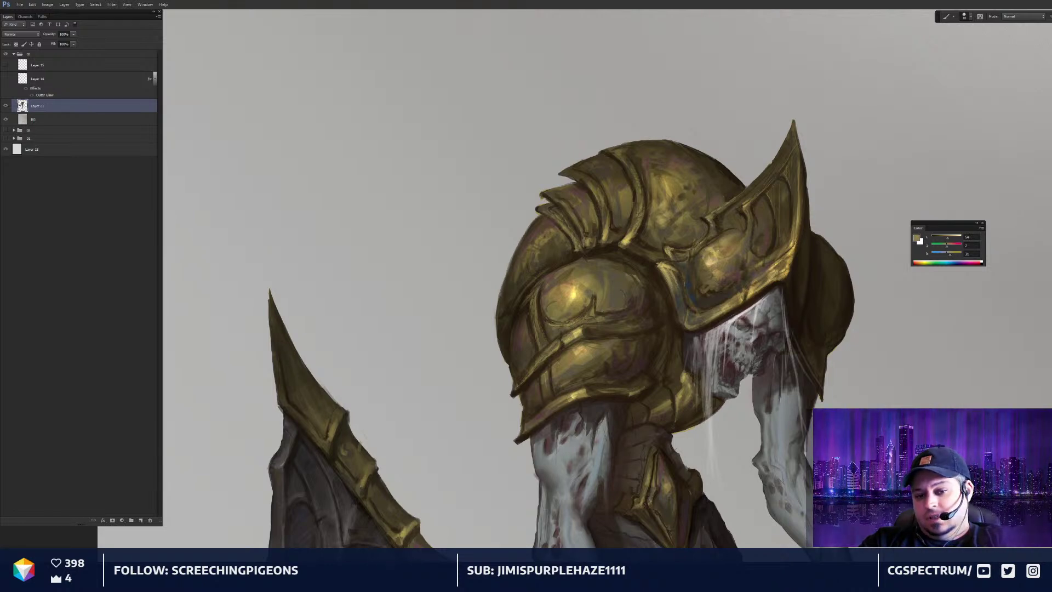
alt+click(605, 247)
drag(581, 235, 584, 248)
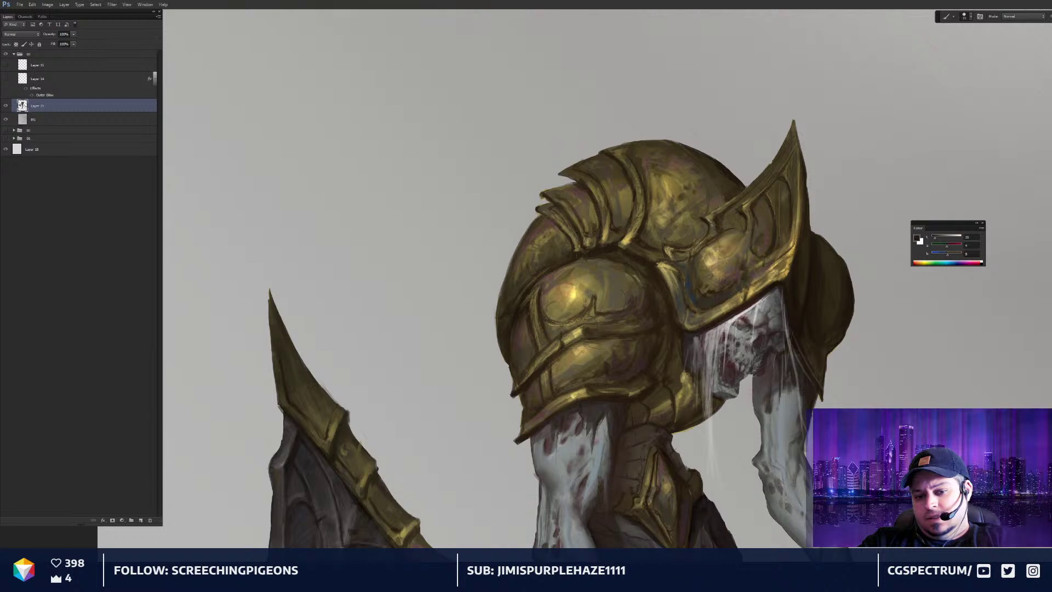
Try a dark curved groove across the rounded gold back plate with a larger brush, comparing it at full-figure view
key(ctrl+minus)
key(ctrl+minus)
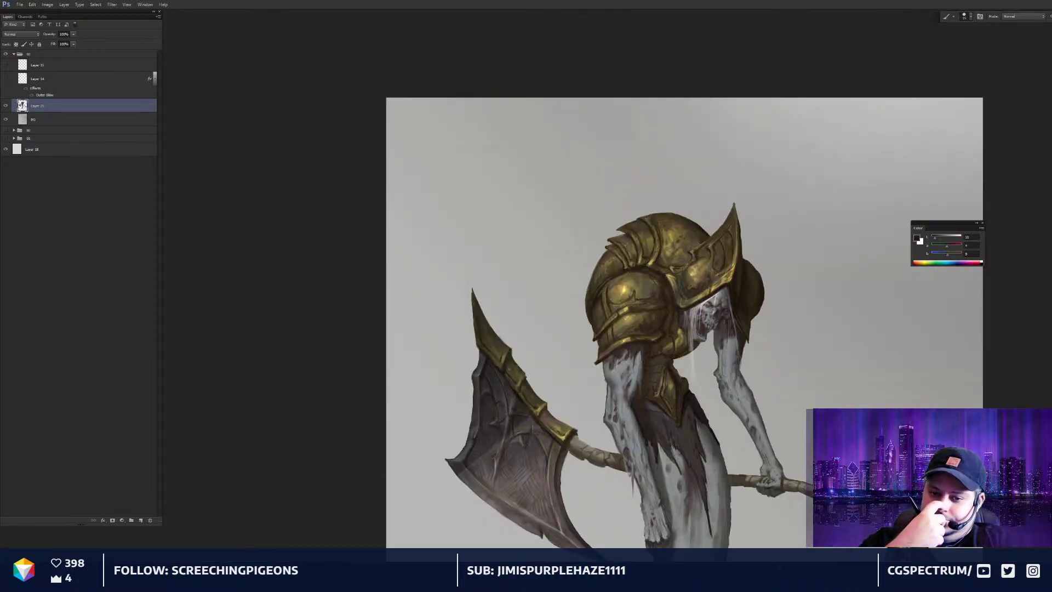
key(ctrl+plus)
key(ctrl+plus)
key(bracketright)
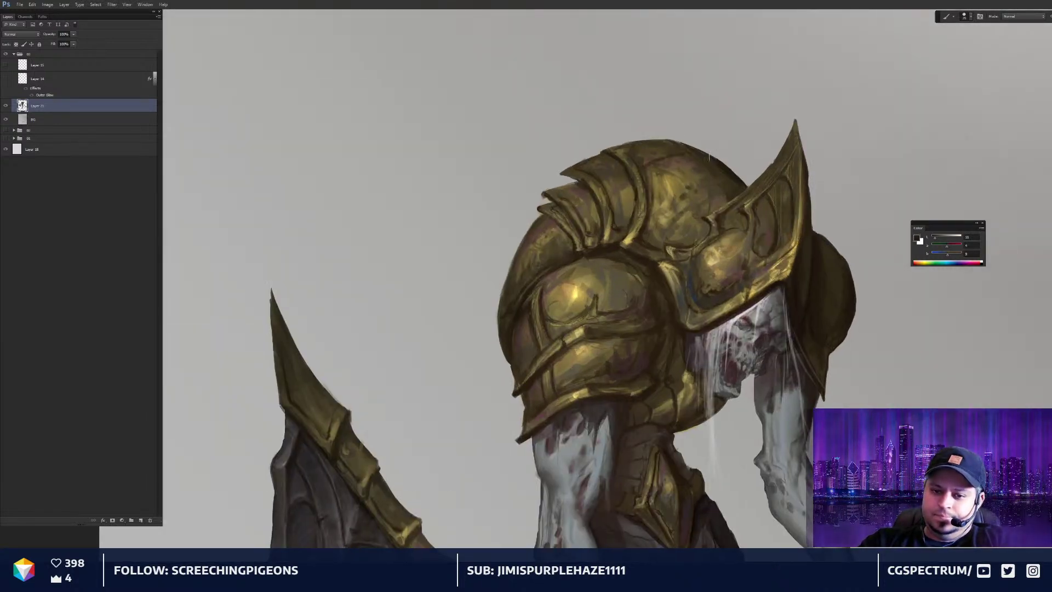
key(ctrl+minus)
key(ctrl+minus)
key(ctrl+plus)
key(ctrl+plus)
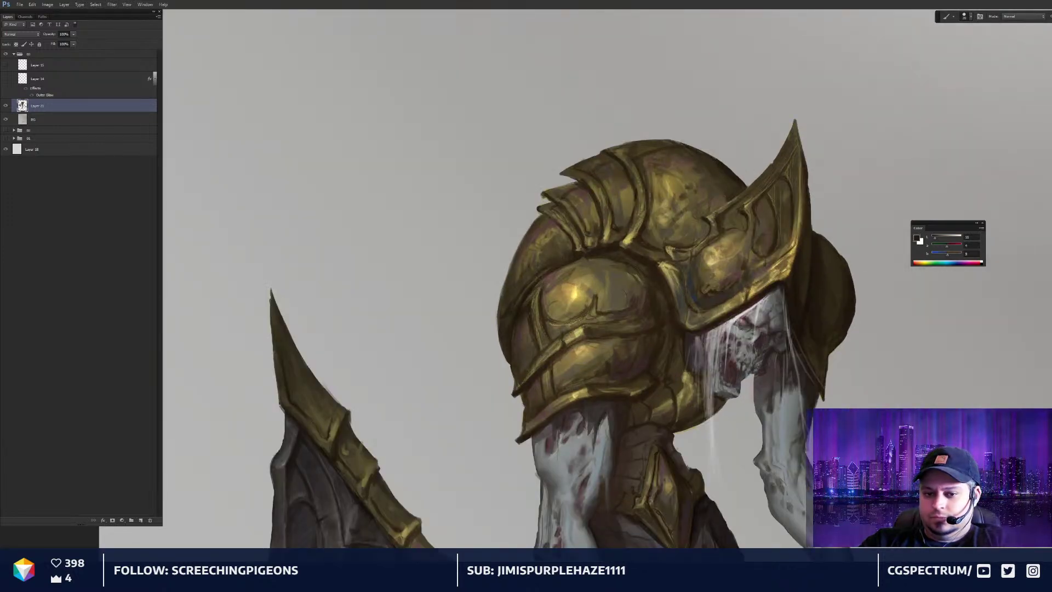
mouse_move(651, 213)
mouse_down()
mouse_move(672, 241)
mouse_move(699, 232)
mouse_move(683, 230)
mouse_move(700, 218)
mouse_up()
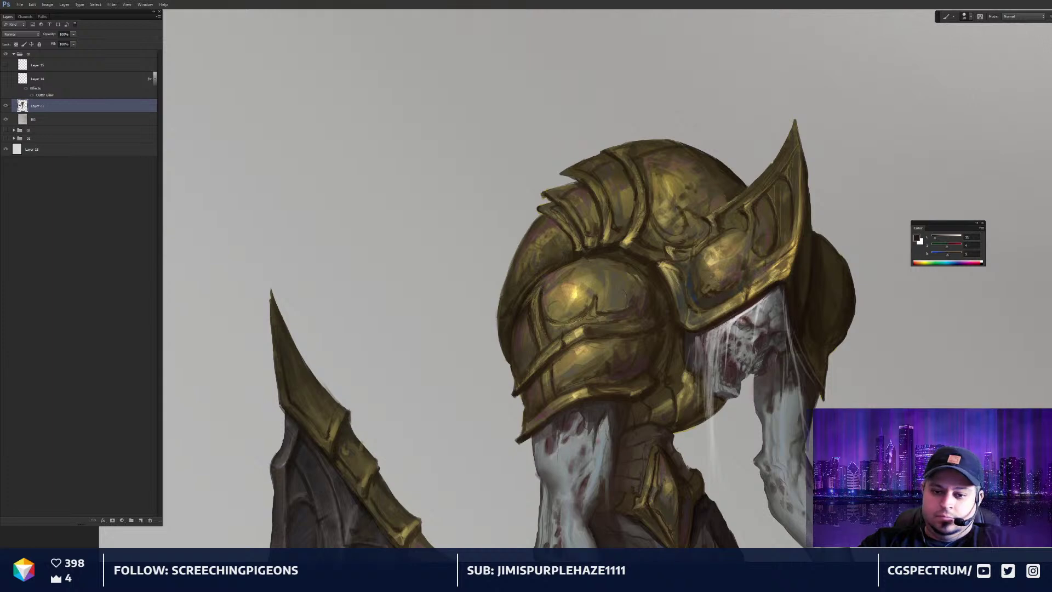
key(ctrl+minus)
key(ctrl+minus)
key(ctrl+z)
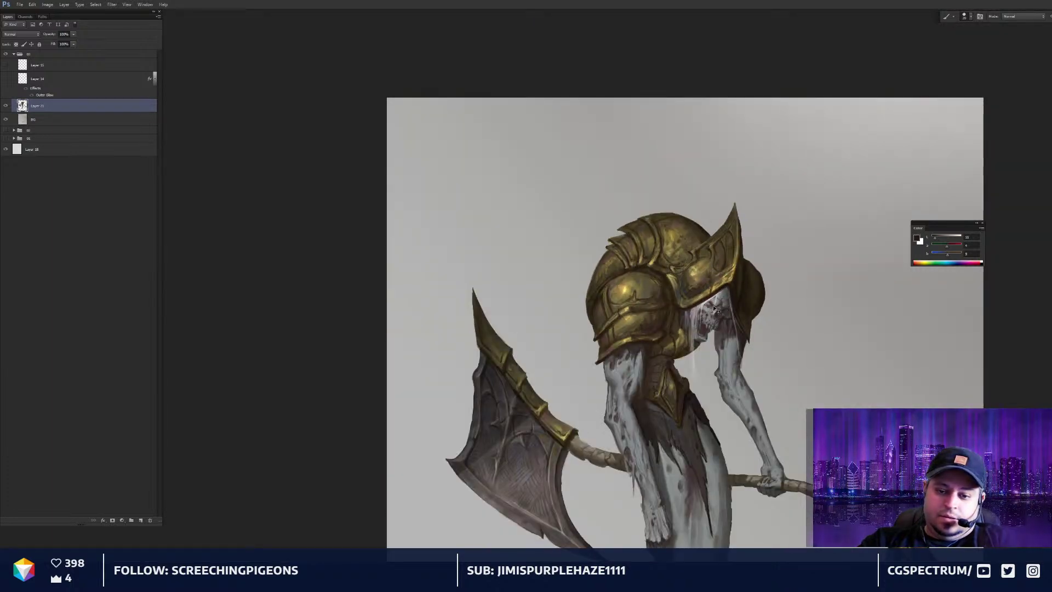
Create a new empty layer directly above the background layer and beneath the character's painted layer
key(ctrl+0)
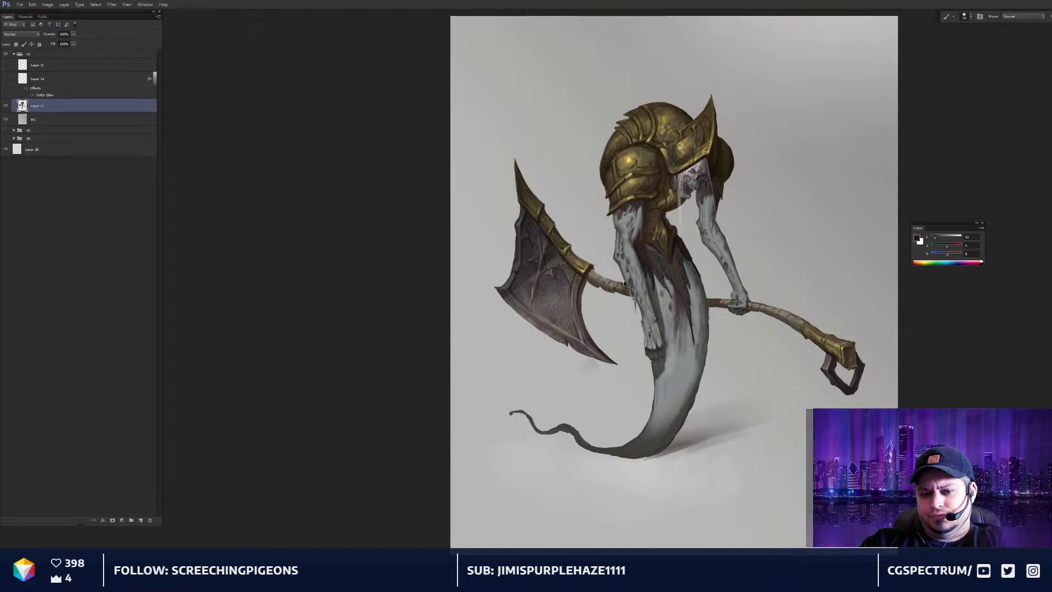
key(ctrl+minus)
key(ctrl+minus)
key(ctrl+plus)
key(ctrl+plus)
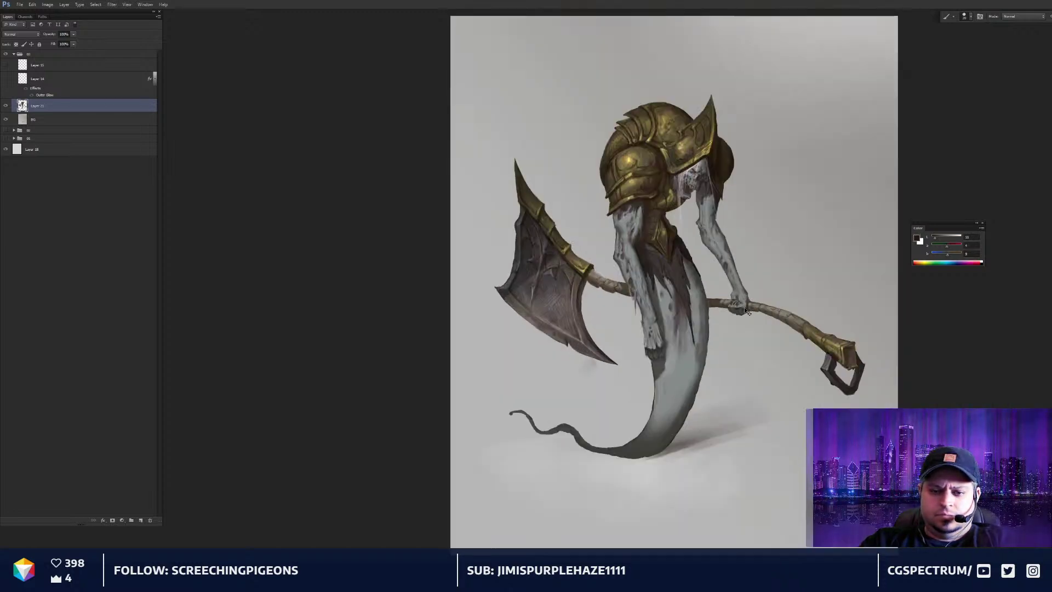
drag(673, 265, 665, 268)
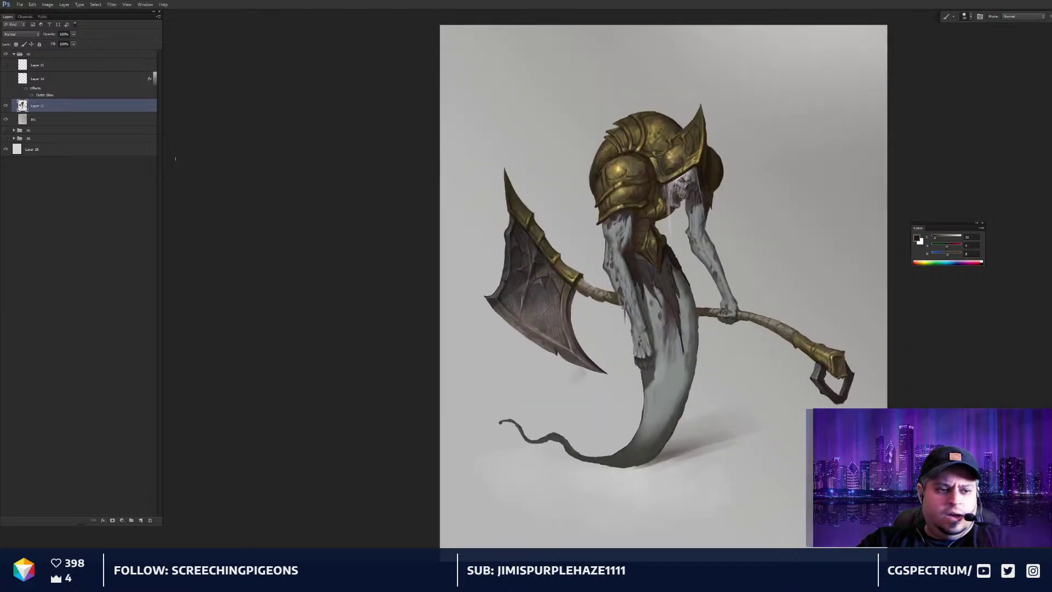
click(82, 119)
key(ctrl+shift+n)
click(860, 171)
drag(775, 239, 772, 240)
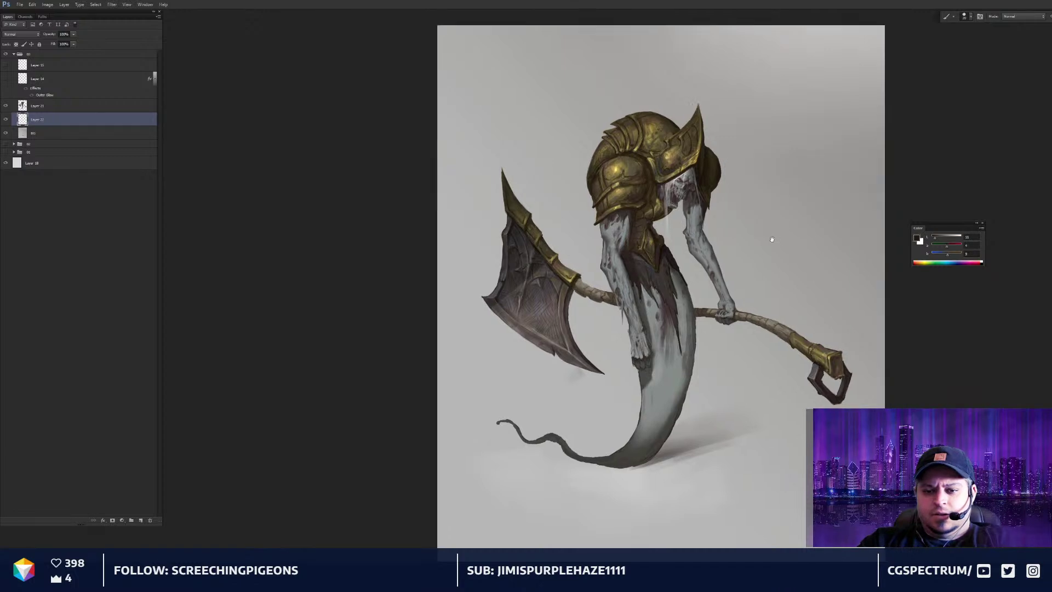
Choose the Clouds 09 brush preset for painting on the empty layer behind the character
right_click(772, 240)
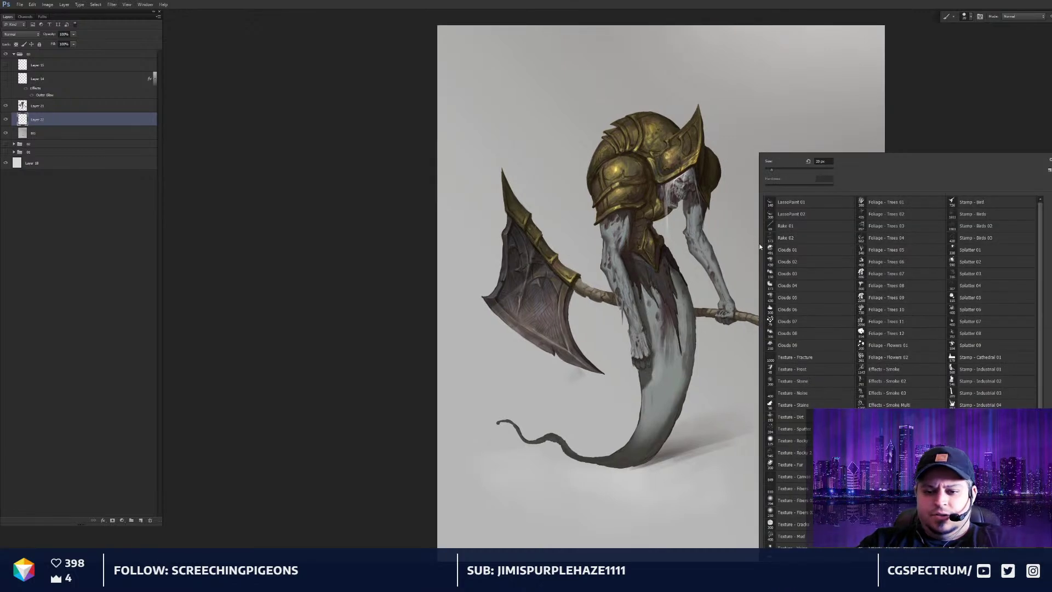
click(827, 335)
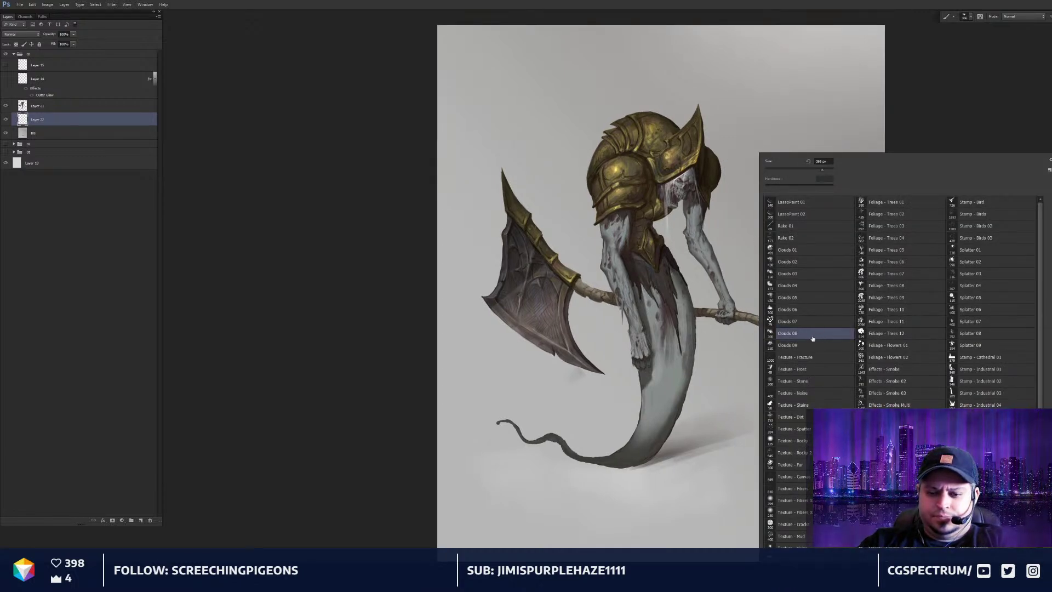
click(817, 345)
key(Return)
drag(846, 181, 846, 179)
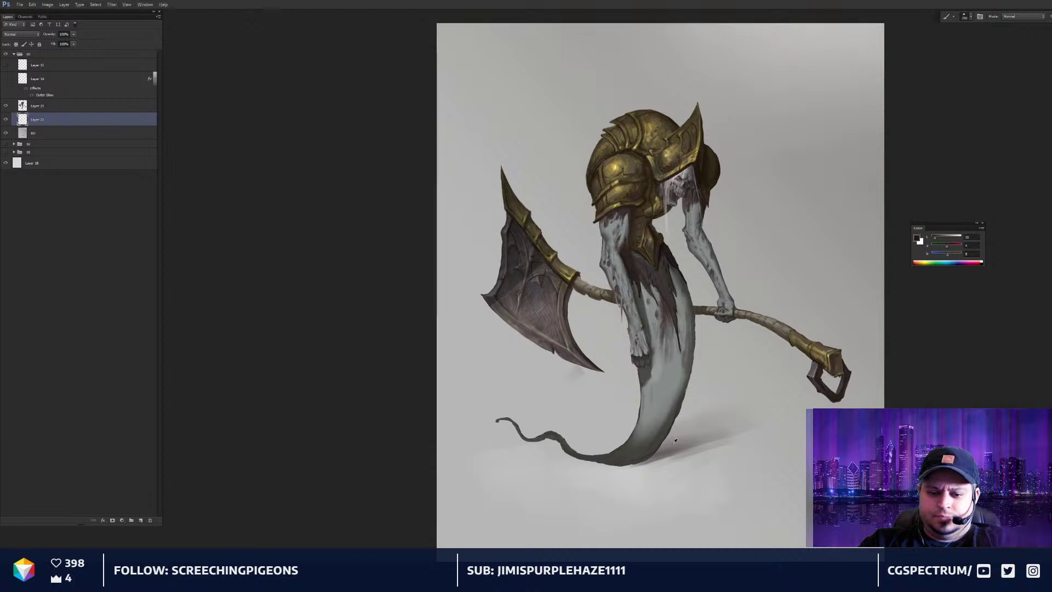
Sample a dark grey from the tail's base and paint large, soft smoky clouds behind the character with a much larger brush
alt+click(646, 458)
key(])
key(])
key(])
key(])
key(])
key(])
key(])
key(])
key(])
key(])
key(])
key(])
key(])
key(])
key(])
key(])
key(])
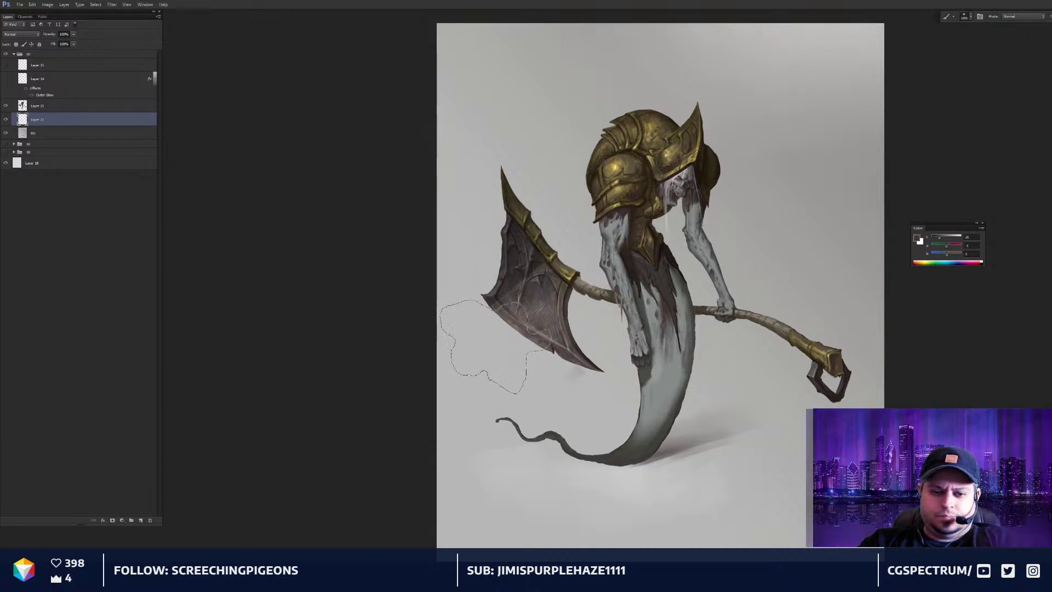
mouse_move(467, 258)
mouse_down()
mouse_move(468, 356)
mouse_move(508, 305)
mouse_move(592, 362)
mouse_up()
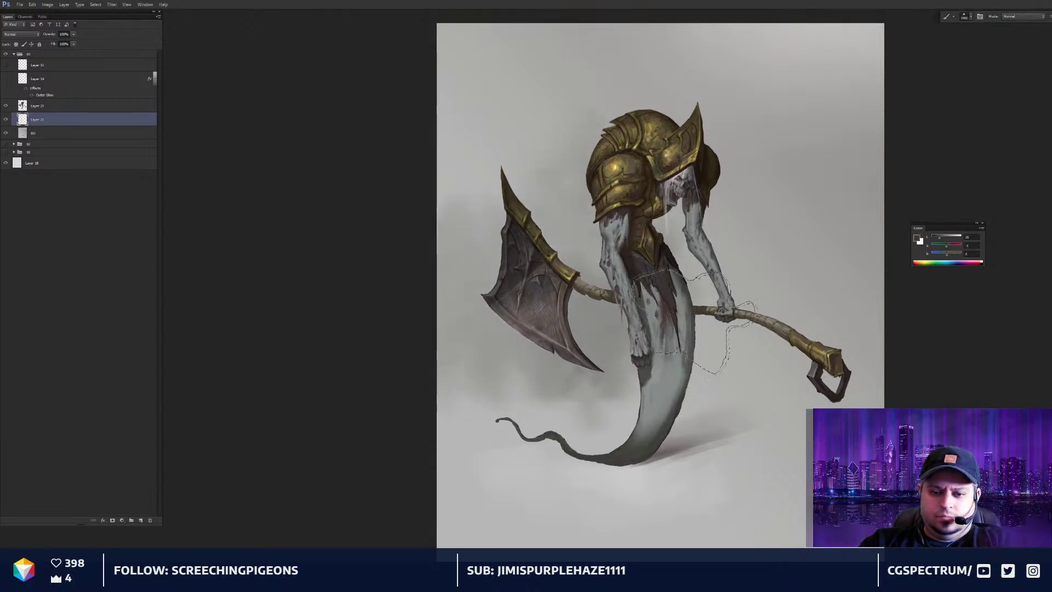
mouse_move(753, 368)
mouse_down()
mouse_move(666, 378)
mouse_move(636, 342)
mouse_move(693, 176)
mouse_move(753, 280)
mouse_move(627, 192)
mouse_move(685, 175)
mouse_move(721, 137)
mouse_move(606, 164)
mouse_move(551, 170)
mouse_up()
mouse_move(759, 202)
mouse_down()
mouse_move(855, 274)
mouse_move(797, 389)
mouse_up()
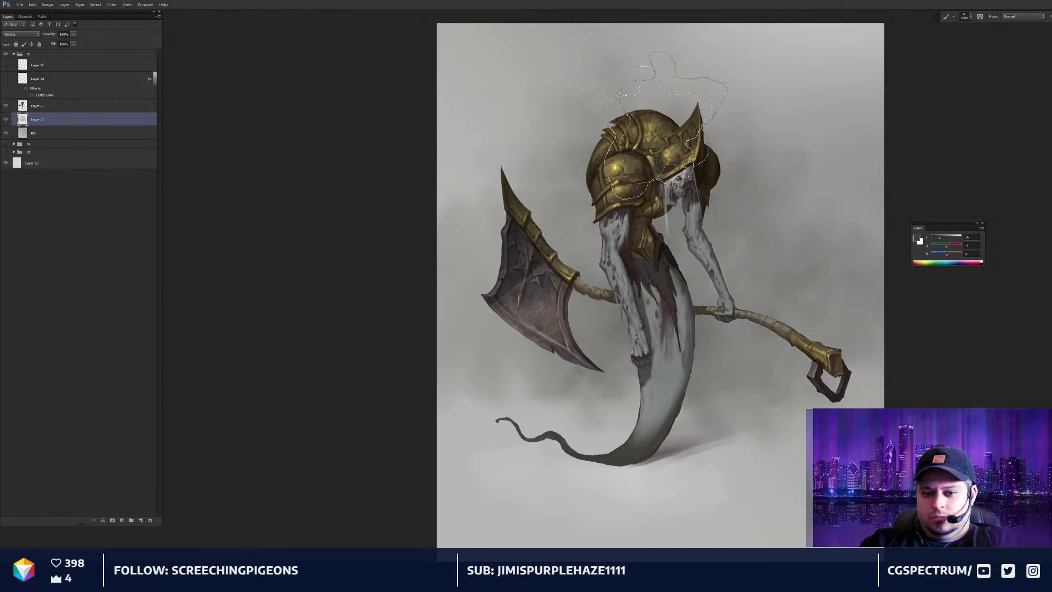
mouse_move(769, 284)
mouse_down()
mouse_move(740, 269)
mouse_move(743, 297)
mouse_up()
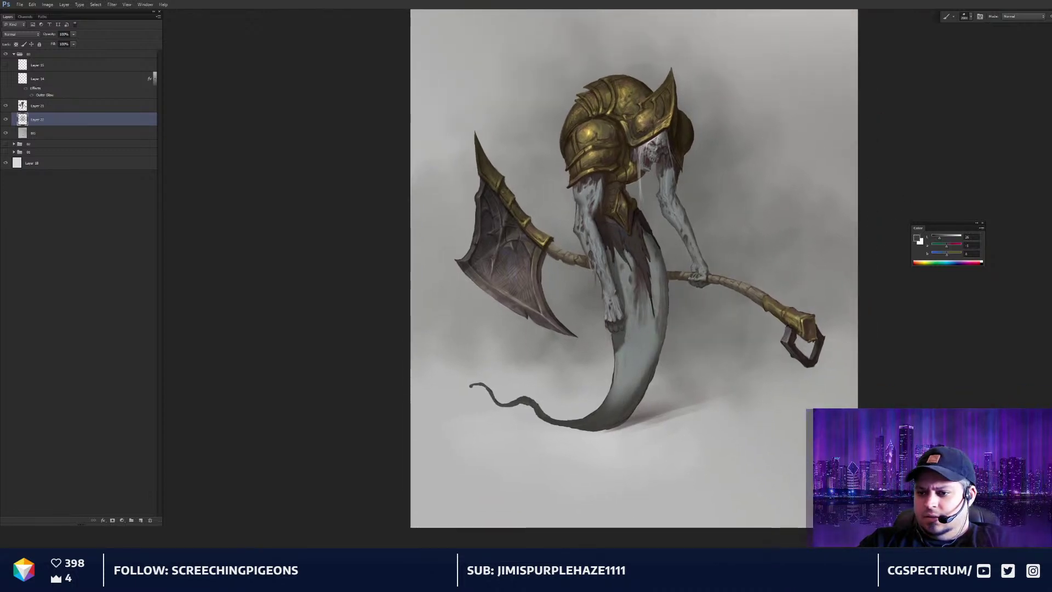
Sample background greys and paint faint textured streaks in the haze between the helmet and the canvas's right edge
mouse_move(769, 191)
mouse_down()
mouse_move(770, 269)
mouse_move(804, 267)
mouse_move(834, 191)
mouse_up()
alt+click(712, 227)
alt+click(836, 183)
drag(811, 263, 783, 242)
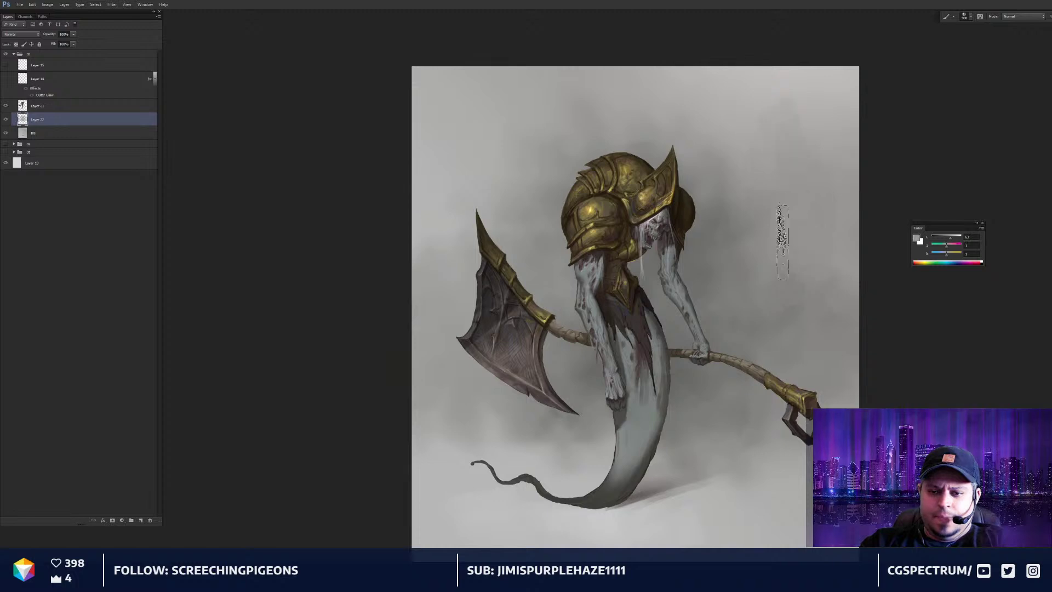
alt+click(749, 232)
mouse_move(771, 193)
mouse_down()
mouse_move(795, 164)
mouse_move(779, 102)
mouse_move(801, 170)
mouse_up()
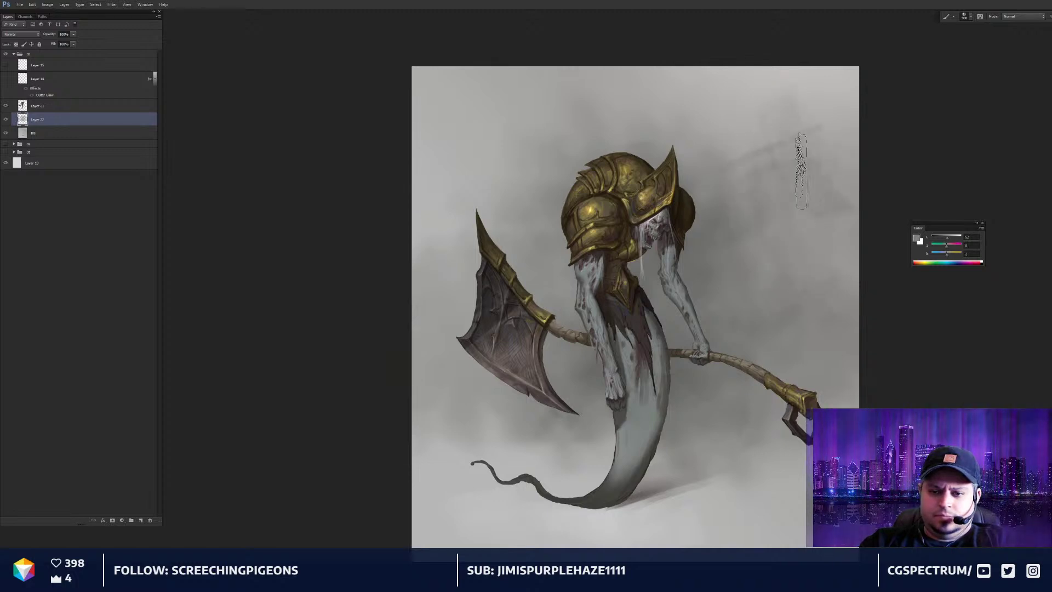
Sample pale ground greys and paint broad horizontal textured strokes across the floor below and beside the tail
scroll(694, 298, down, 3)
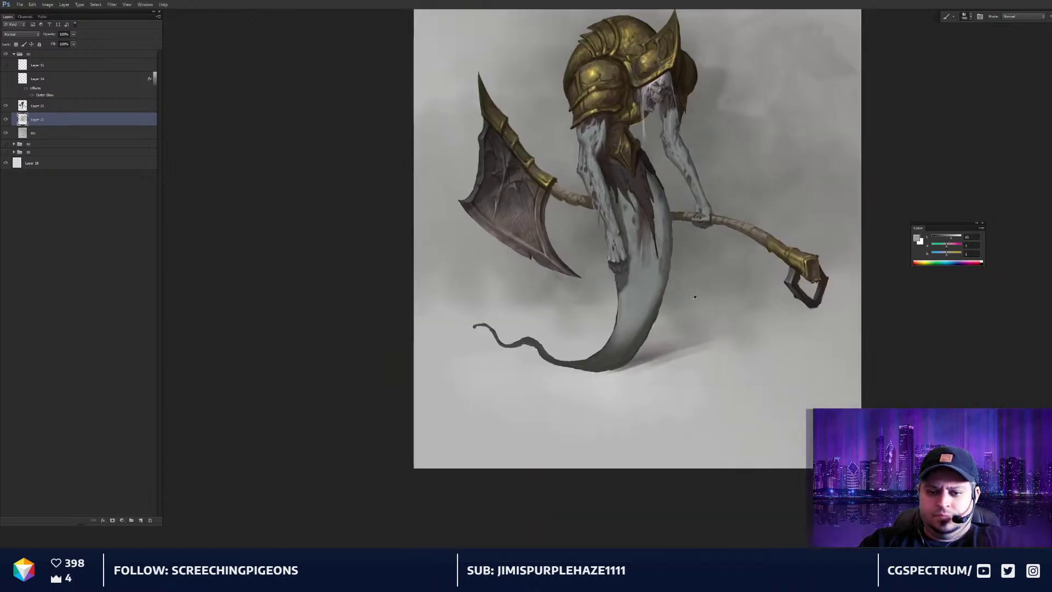
mouse_move(647, 382)
mouse_down()
mouse_move(746, 359)
mouse_move(639, 398)
mouse_move(751, 390)
mouse_move(715, 334)
mouse_move(647, 375)
mouse_move(554, 384)
mouse_up()
alt+click(693, 407)
alt+click(495, 355)
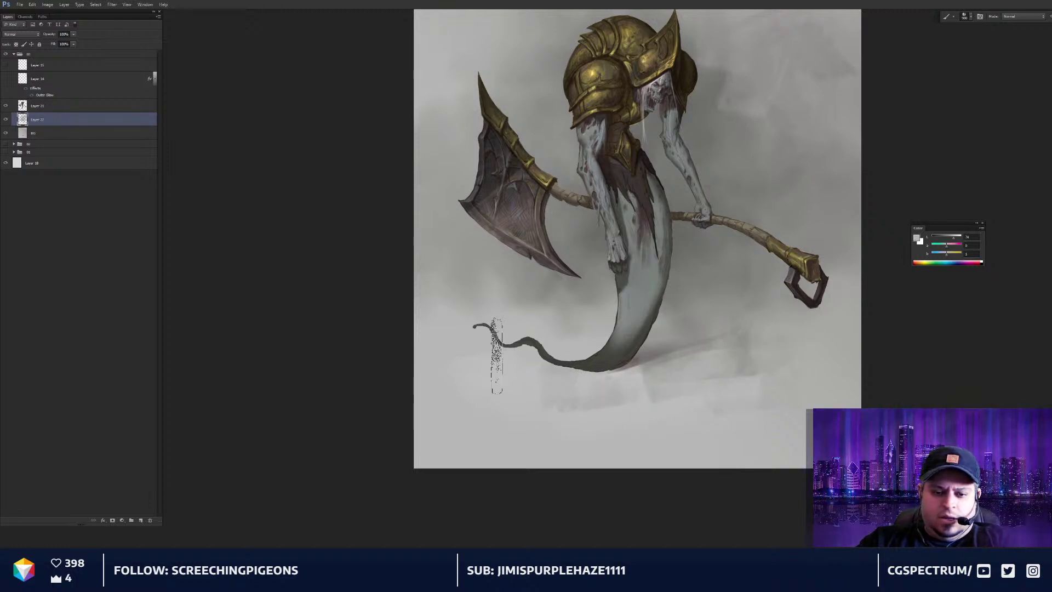
mouse_move(445, 349)
mouse_down()
mouse_move(577, 389)
mouse_move(427, 344)
mouse_up()
alt+click(523, 291)
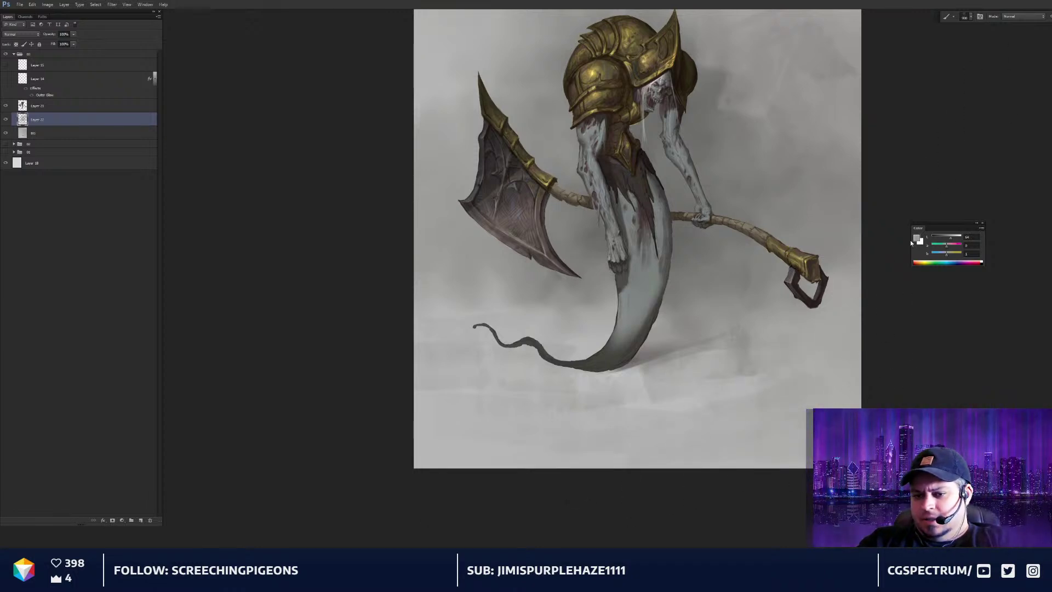
Enlarge the brush and blend sampled greys over the ground and cast shadow to the right of the tail
key(bracketright)
key(bracketright)
key(bracketright)
key(bracketright)
key(bracketright)
key(bracketright)
mouse_move(699, 405)
mouse_down()
mouse_move(816, 387)
mouse_move(693, 418)
mouse_move(820, 386)
mouse_move(793, 372)
mouse_move(840, 377)
mouse_move(709, 381)
mouse_move(789, 409)
mouse_move(660, 413)
mouse_up()
alt+click(825, 371)
alt+click(717, 352)
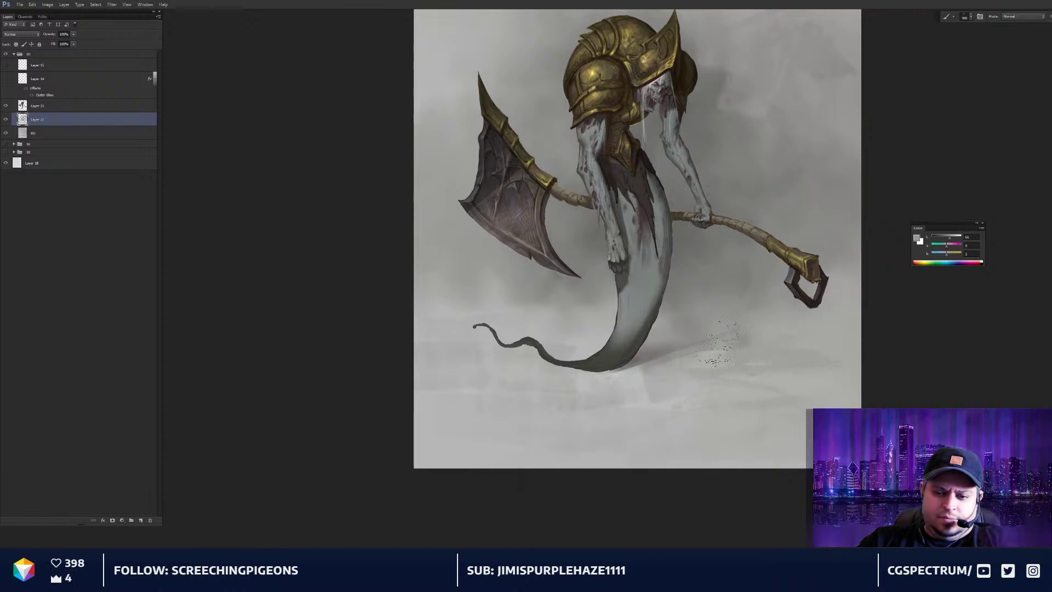
drag(764, 337, 681, 344)
Sample lighter greys and soften the ground around the thin curling end of the tail
key(ctrl+minus)
key(ctrl+plus)
alt+click(704, 328)
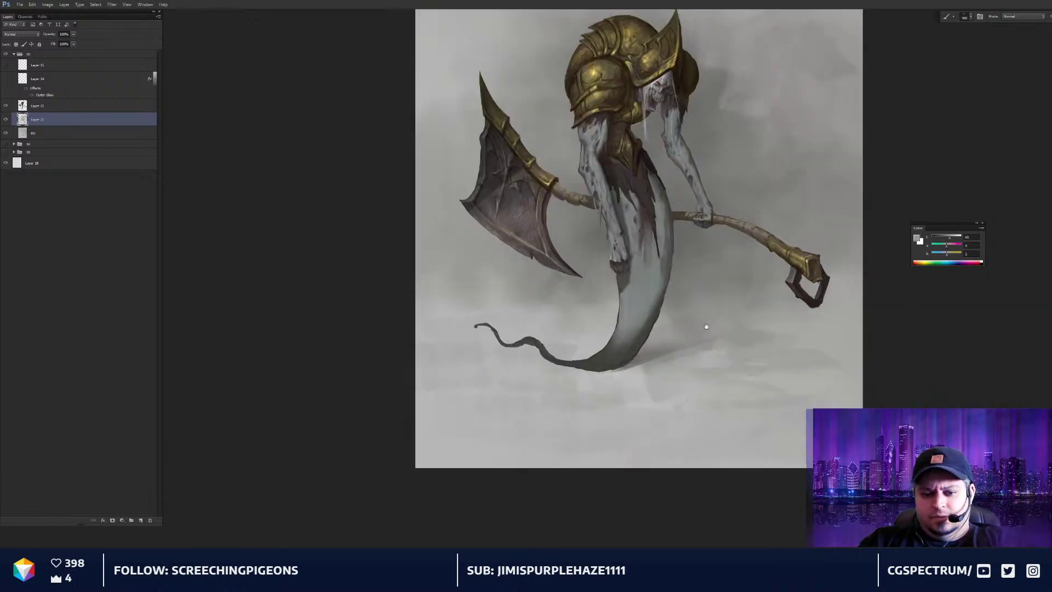
mouse_move(576, 338)
mouse_down()
mouse_move(517, 371)
mouse_move(521, 354)
mouse_move(548, 343)
mouse_up()
alt+click(533, 377)
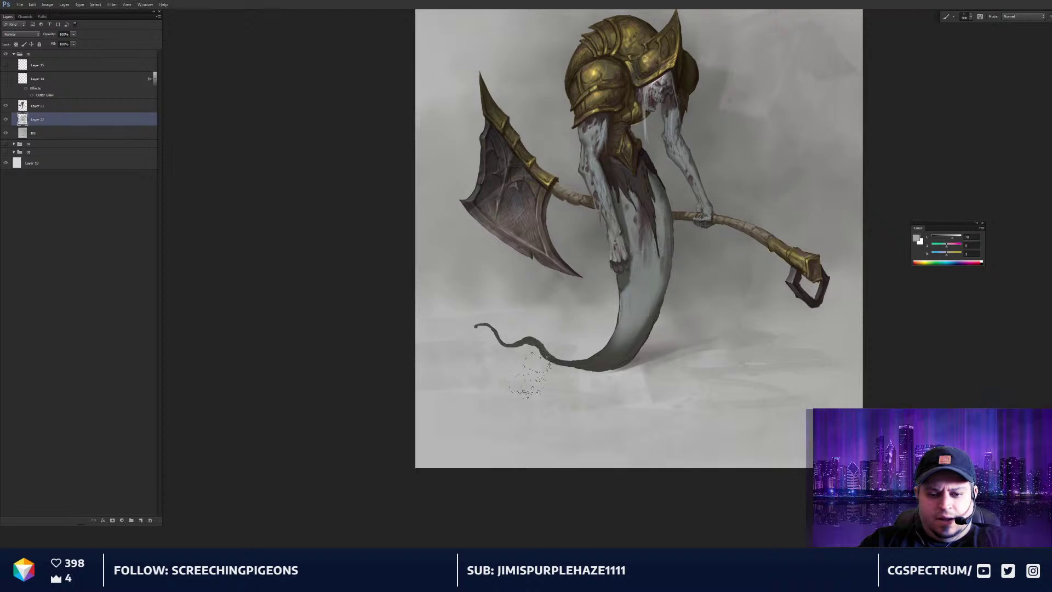
drag(527, 380, 503, 398)
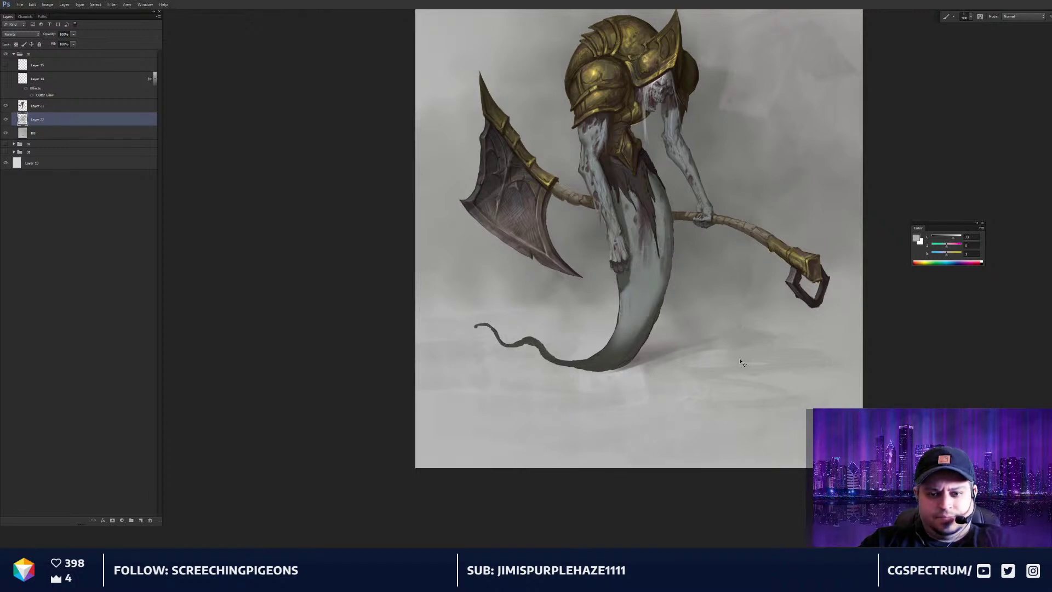
Merge the painted haze layer with the background layer beneath it
scroll(737, 362, down, 1)
key(ctrl+plus)
drag(723, 350, 725, 387)
shift+click(91, 134)
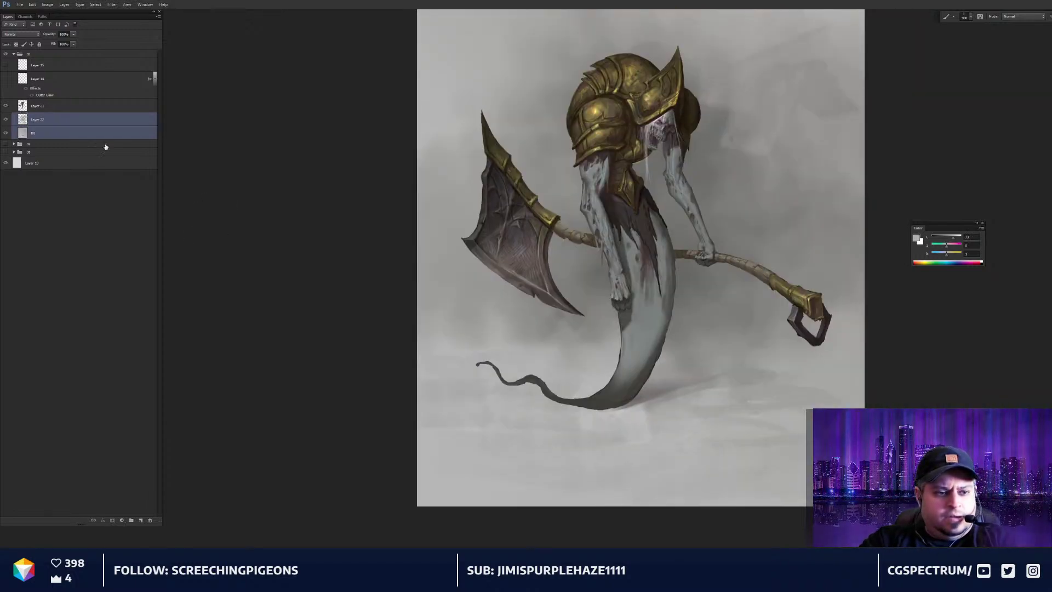
key(ctrl+e)
Sample a light grey and paint textured dabs on the ground beneath the tail and over the shadow's start
drag(510, 326, 509, 325)
alt+click(615, 430)
mouse_move(615, 430)
mouse_down()
mouse_move(560, 425)
mouse_move(547, 446)
mouse_up()
drag(692, 433, 675, 420)
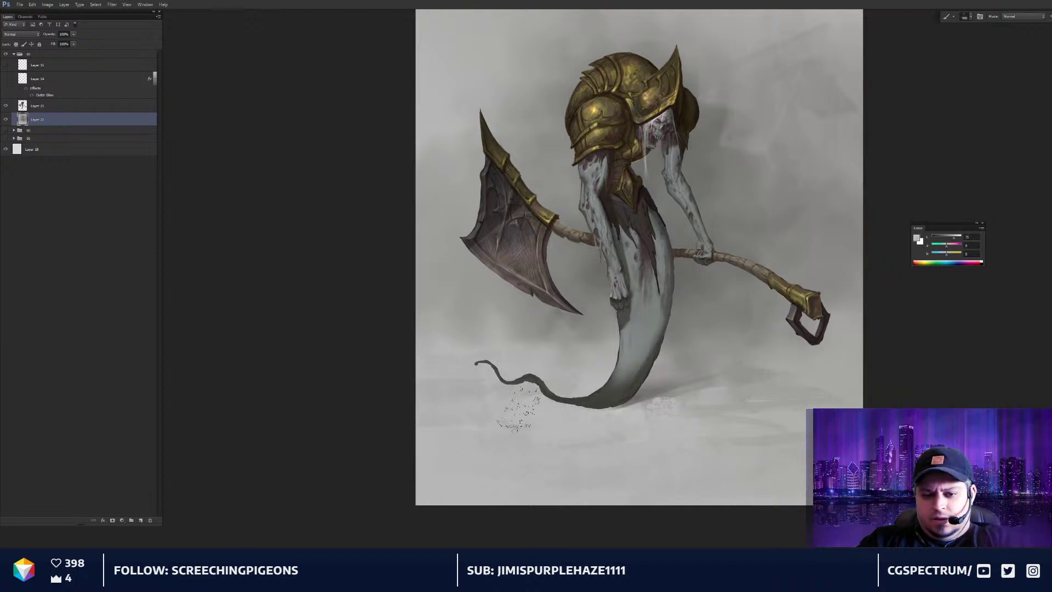
Sample a darker grey, dab smoky texture beside the far shoulder plate, and switch to the Smudge tool
key(ctrl+minus)
key(ctrl+plus)
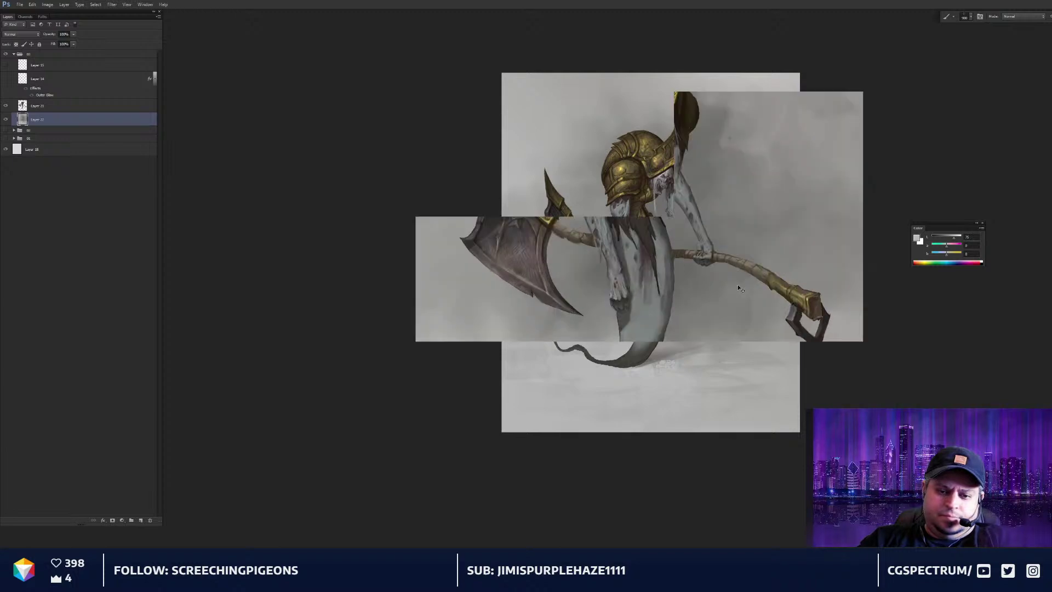
drag(724, 280, 725, 305)
alt+click(715, 155)
drag(725, 148, 733, 164)
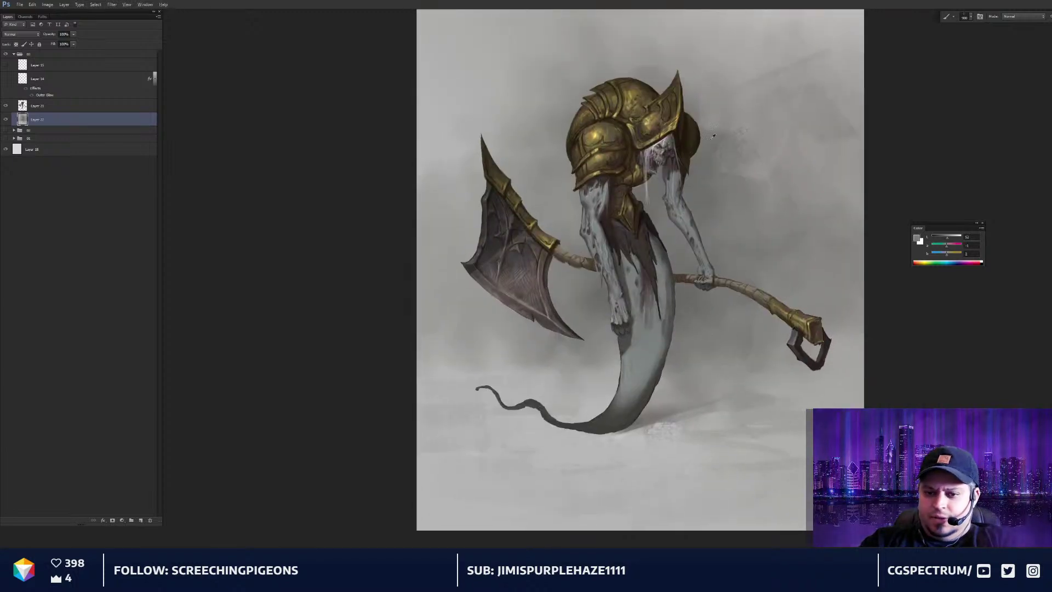
key(r)
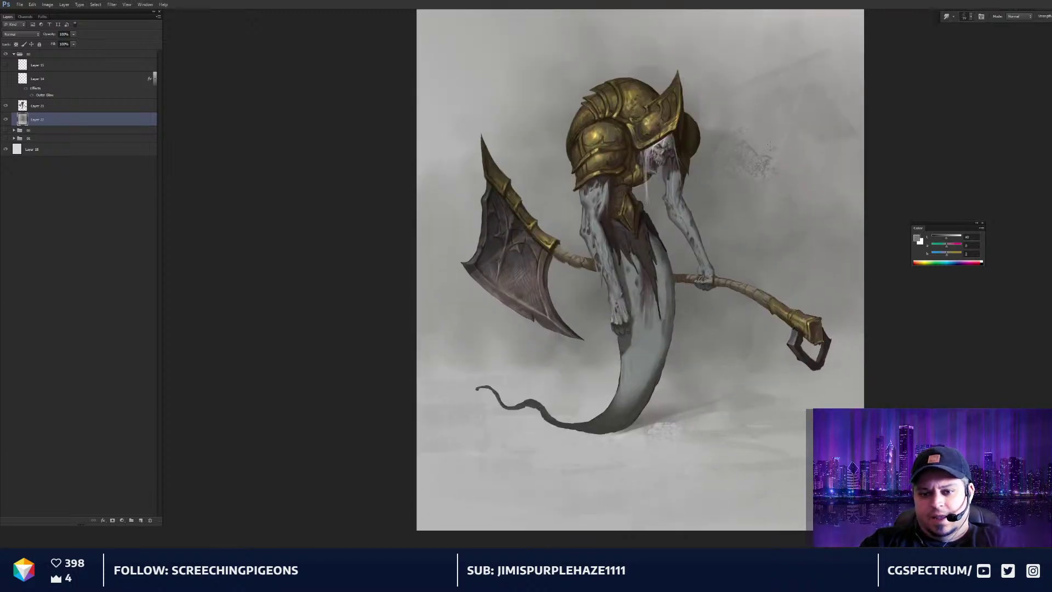
Darken the merged background layer by lowering its brightness with a Brightness/Contrast adjustment
key(ctrl+minus)
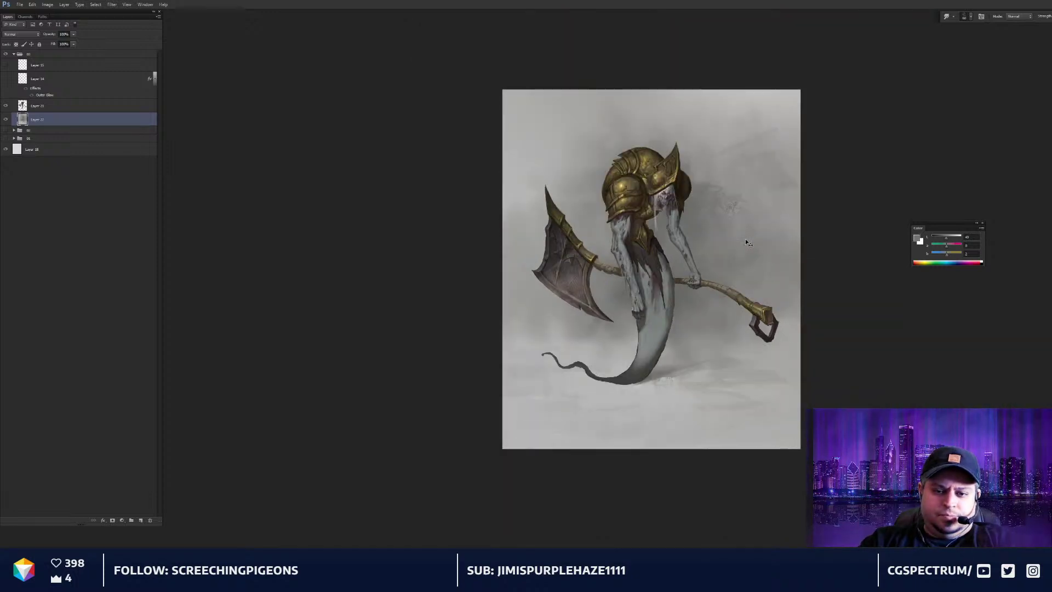
key(ctrl+minus)
key(ctrl+minus)
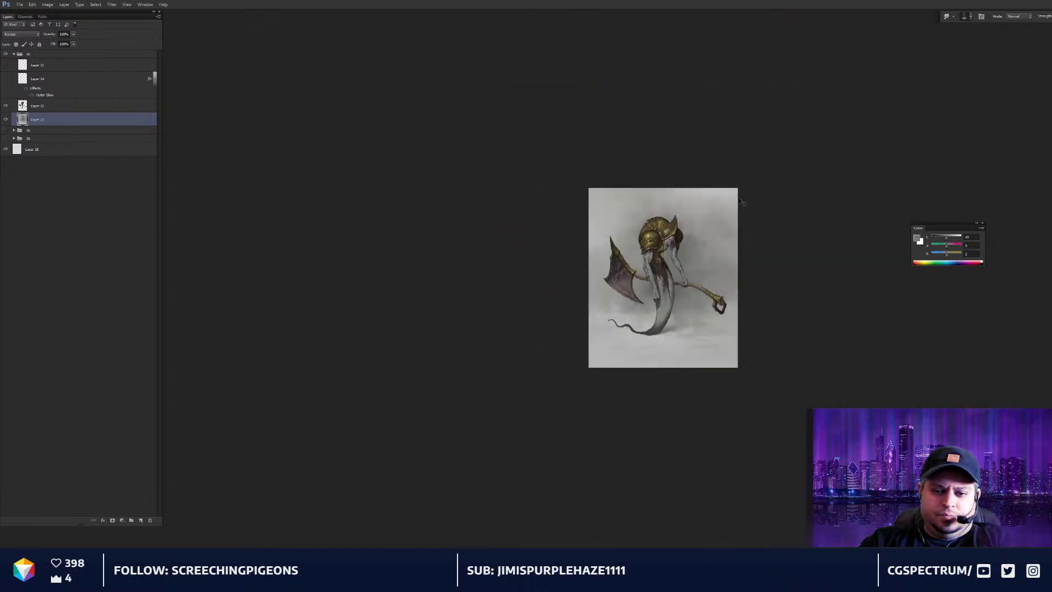
key(ctrl+plus)
key(ctrl+plus)
key(ctrl+plus)
key(ctrl+minus)
key(alt+i)
key(a)
key(c)
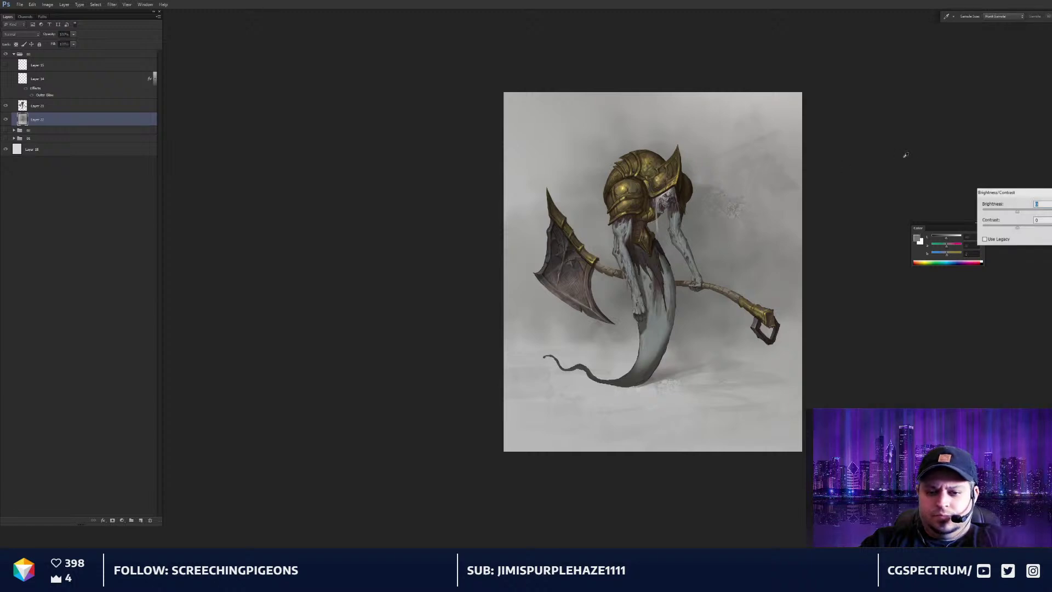
drag(1017, 214, 1007, 221)
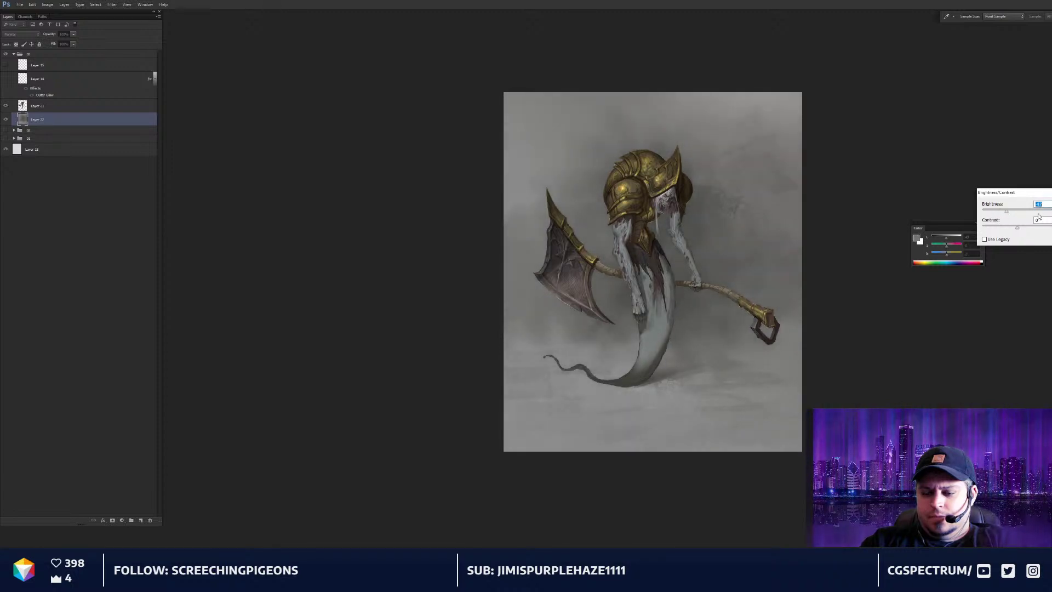
key(Return)
Paint a soft white Color Dodge glow on the ground beneath the tail with a large round brush
key(ctrl+plus)
drag(792, 301, 798, 311)
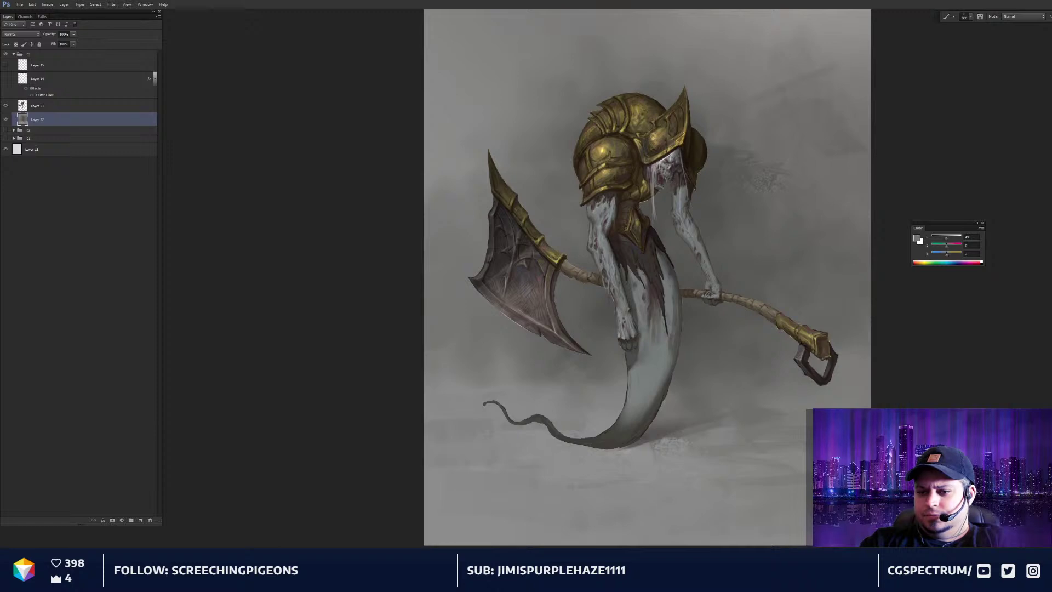
mouse_move(601, 465)
mouse_down()
mouse_move(648, 467)
mouse_move(507, 454)
mouse_up()
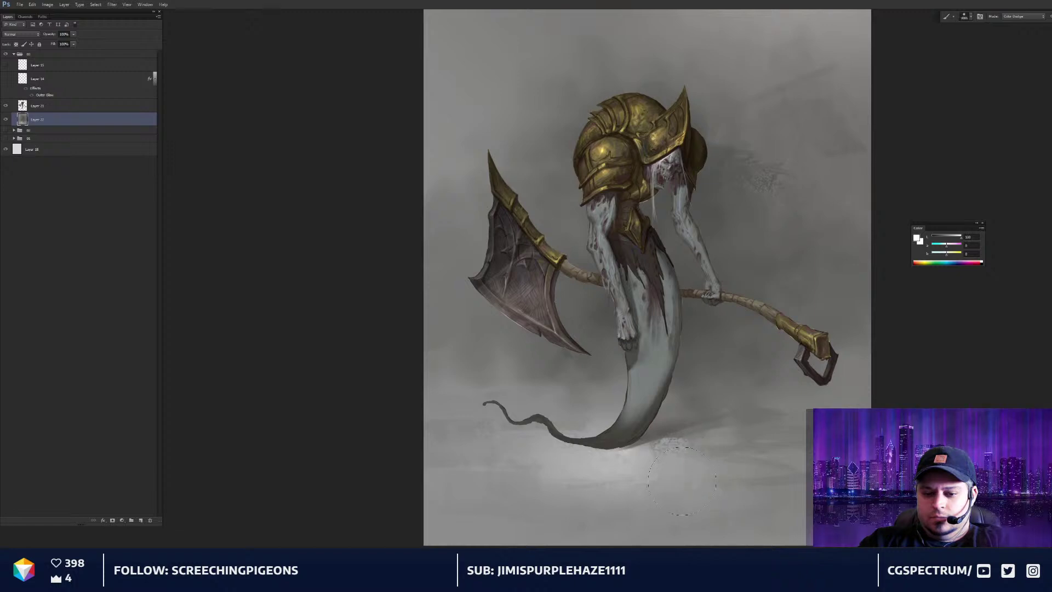
key(bracketright)
key(bracketright)
key(bracketright)
key(bracketright)
key(bracketright)
drag(595, 375, 593, 390)
Enlarge the Color Dodge brush further and brighten the background's upper right area with a soft white glow
drag(810, 28, 788, 28)
drag(780, 71, 779, 123)
key(])
key(])
key(])
key(])
key(])
key(])
key(])
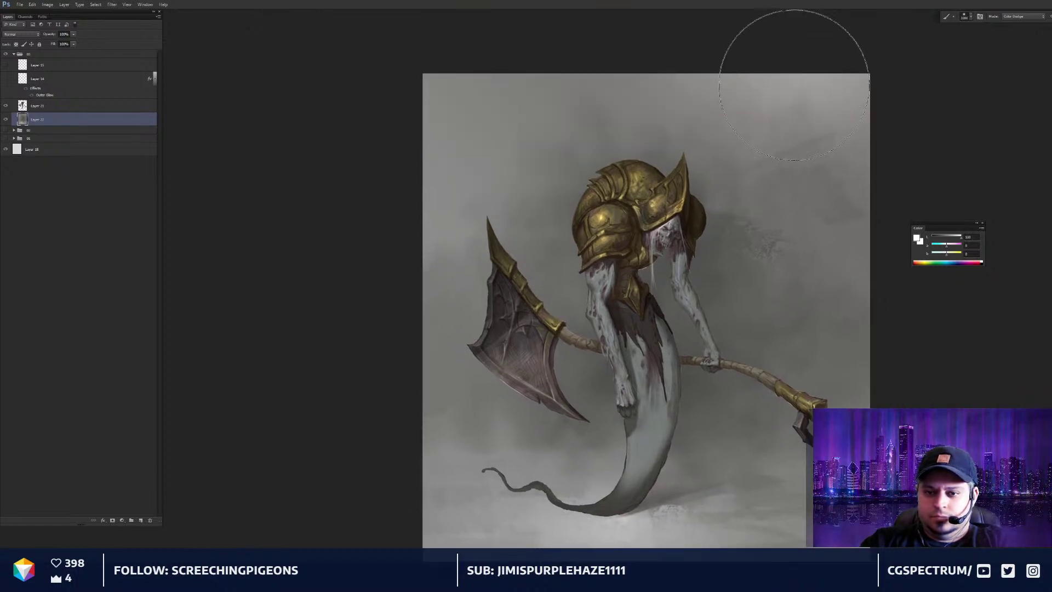
key(bracketright)
key(bracketright)
key(bracketright)
drag(699, 61, 738, 91)
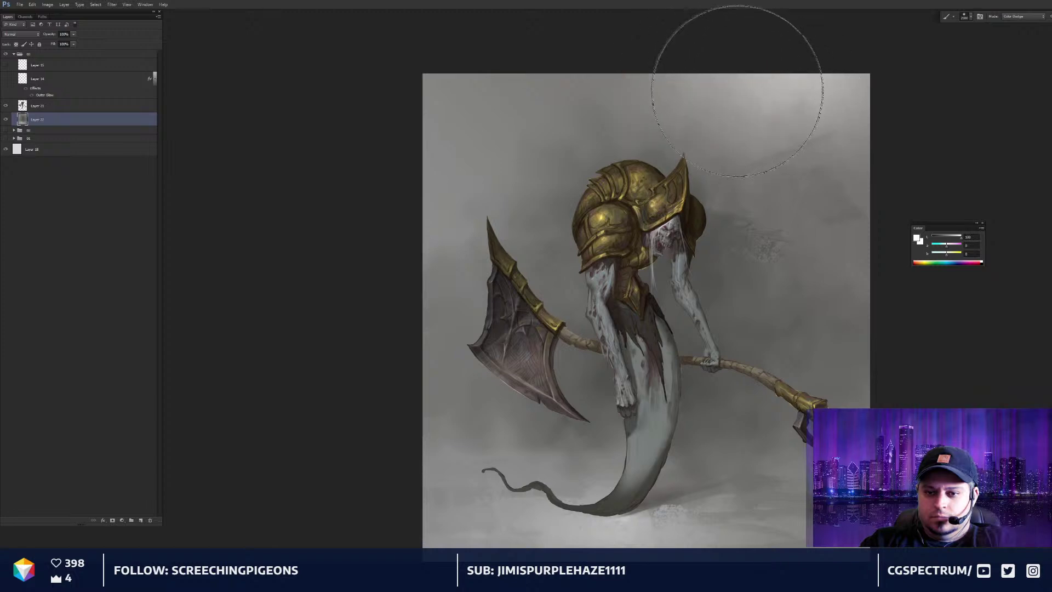
key(ctrl+minus)
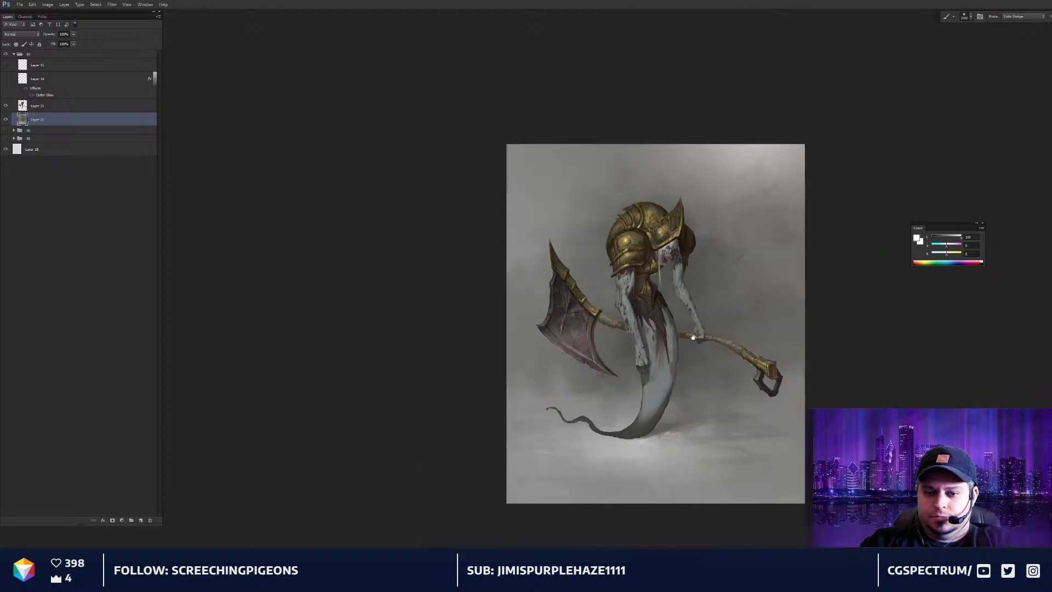
drag(694, 337, 726, 302)
key(ctrl+plus)
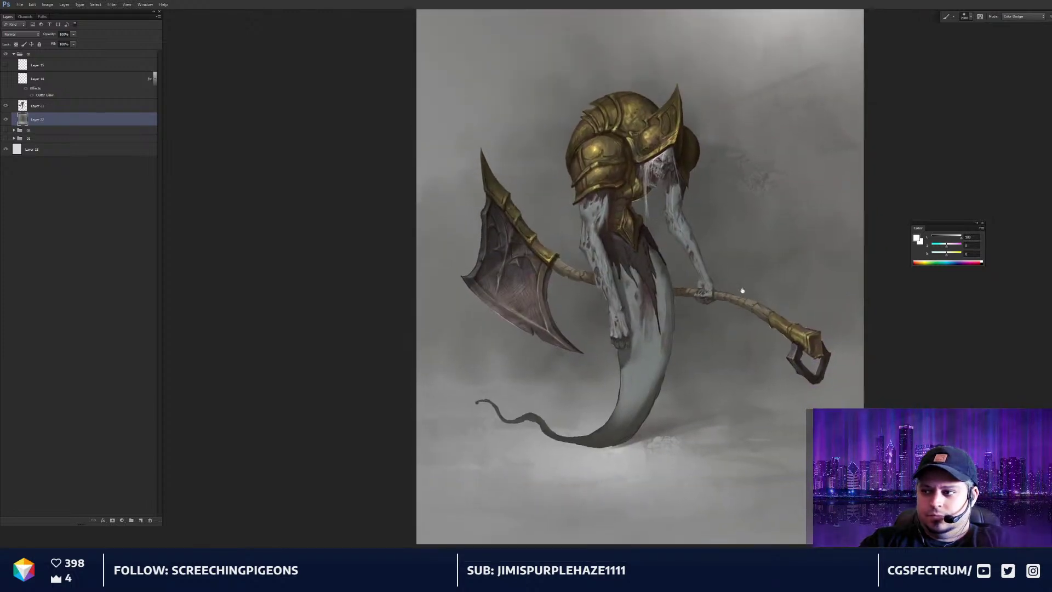
drag(728, 345, 737, 317)
drag(760, 256, 755, 259)
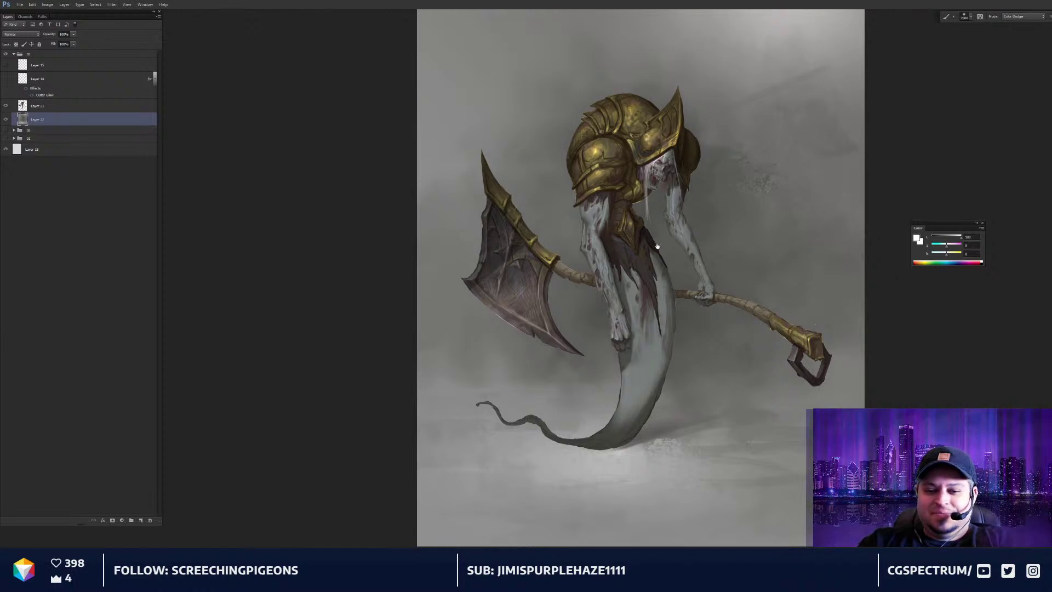
drag(654, 241, 657, 241)
key(bracketleft)
key(bracketleft)
key(bracketleft)
key(bracketleft)
key(bracketleft)
key(bracketleft)
key(bracketleft)
key(bracketleft)
key(bracketleft)
key(bracketleft)
key(bracketleft)
drag(651, 328, 645, 324)
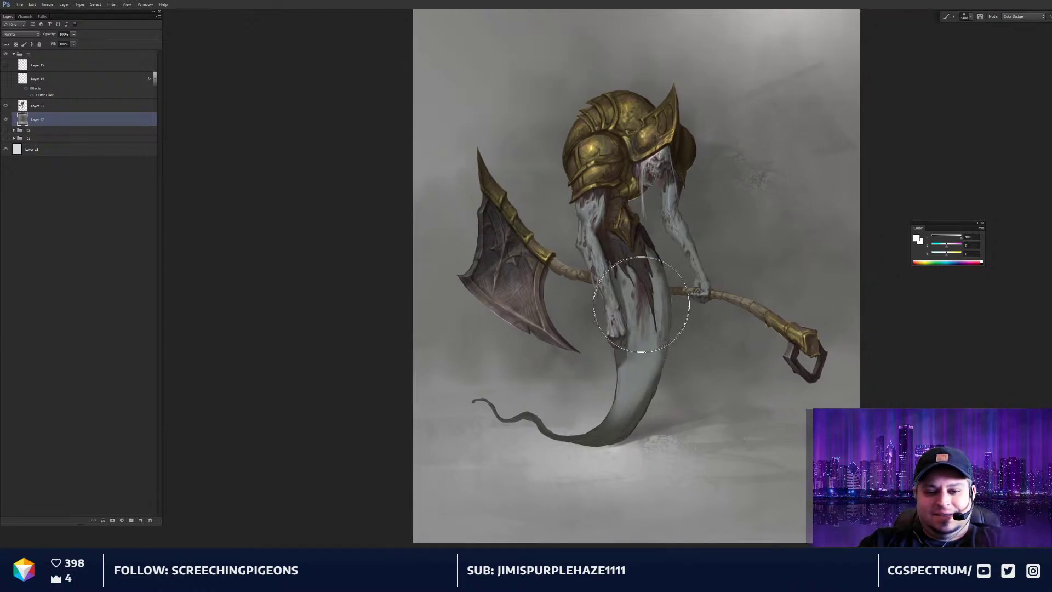
Select the character's painted layer and show the hidden rim-light layer at the top of the group
click(82, 106)
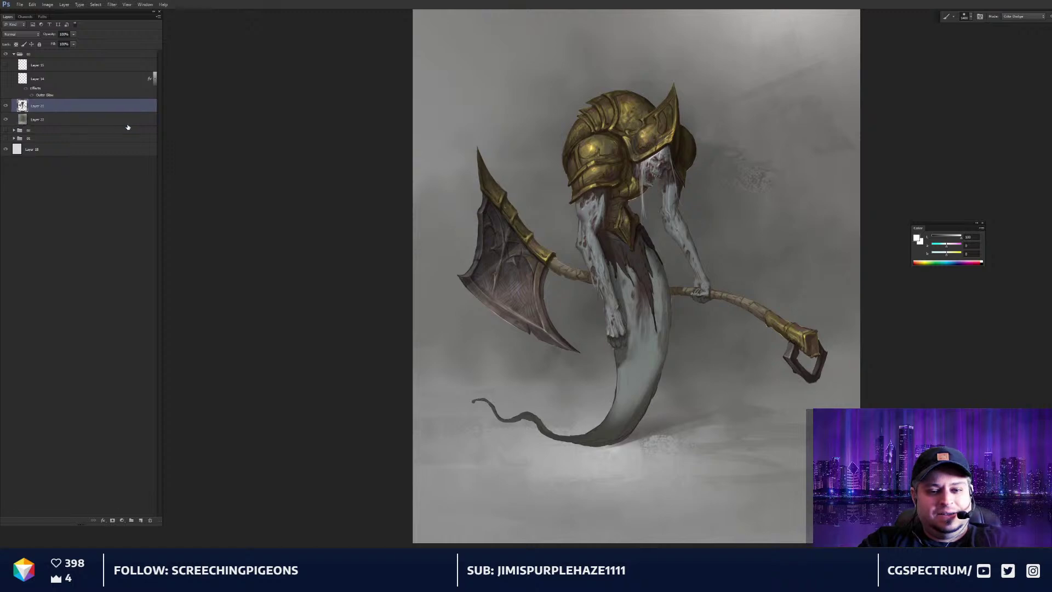
click(6, 65)
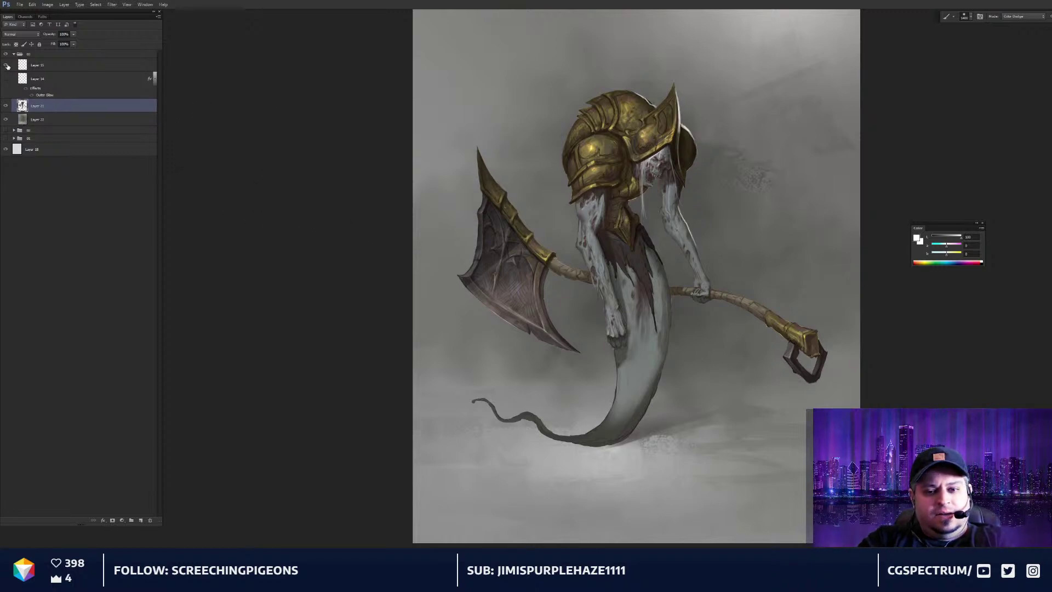
Select the rim-light layer and erase its white highlight along the top of the back armour
key(ctrl+minus)
key(ctrl+plus)
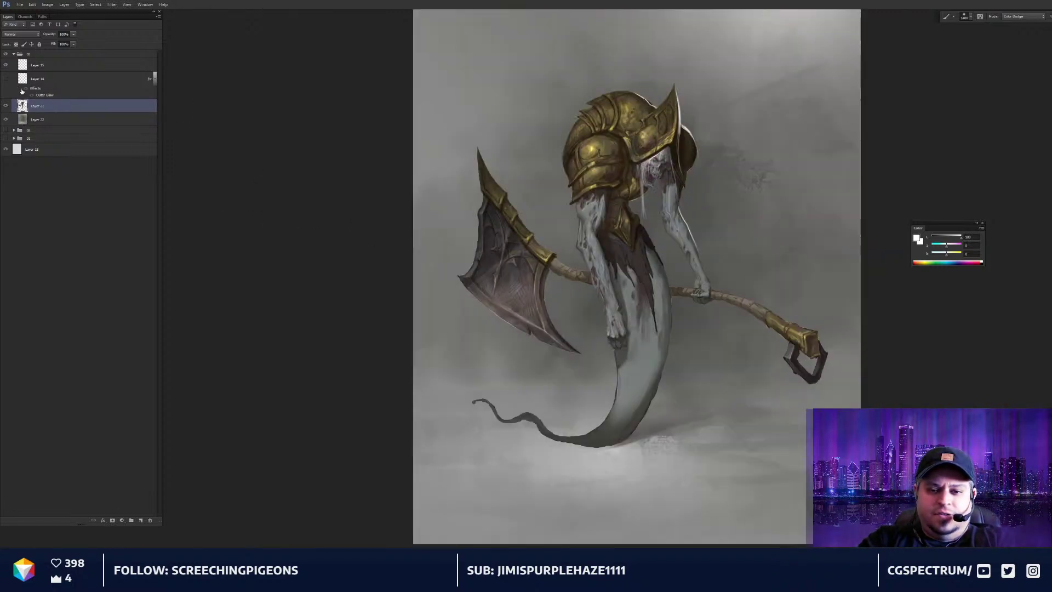
drag(414, 226, 428, 252)
click(51, 65)
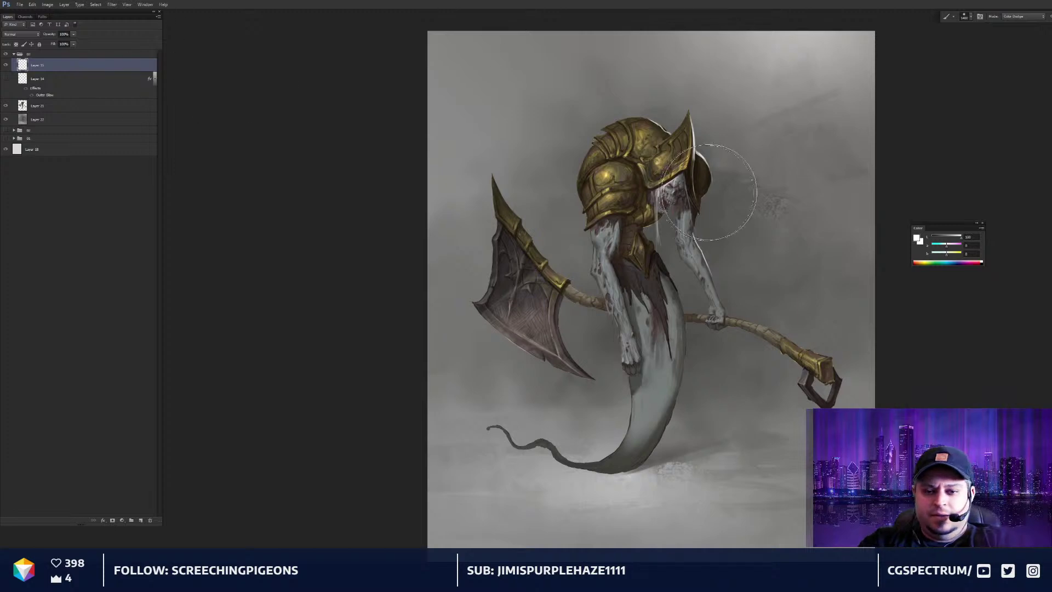
drag(709, 192, 709, 331)
key(ctrl+plus)
key(ctrl+plus)
key(ctrl+plus)
key(e)
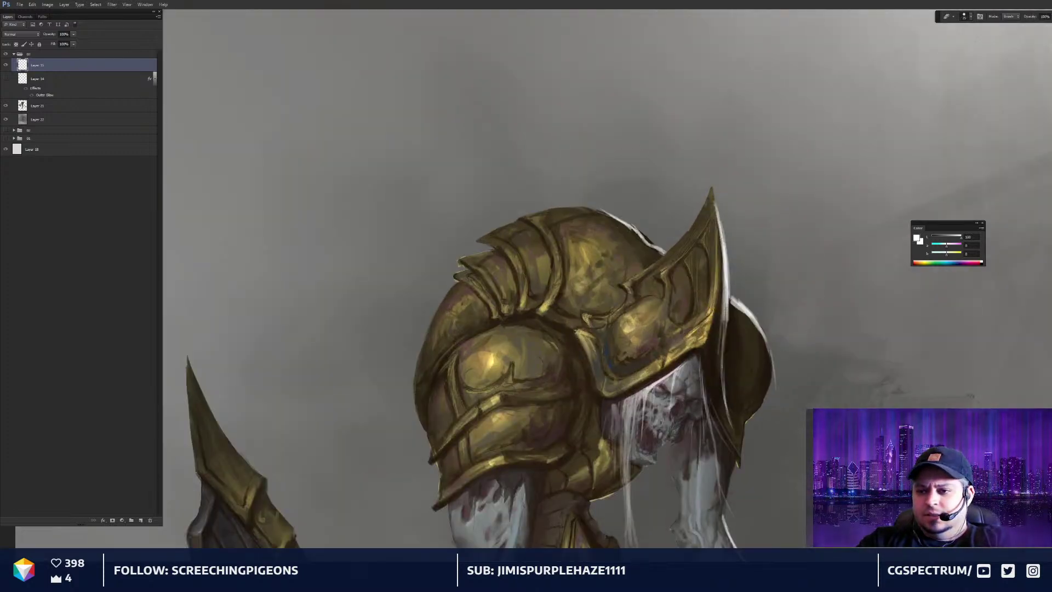
key(b)
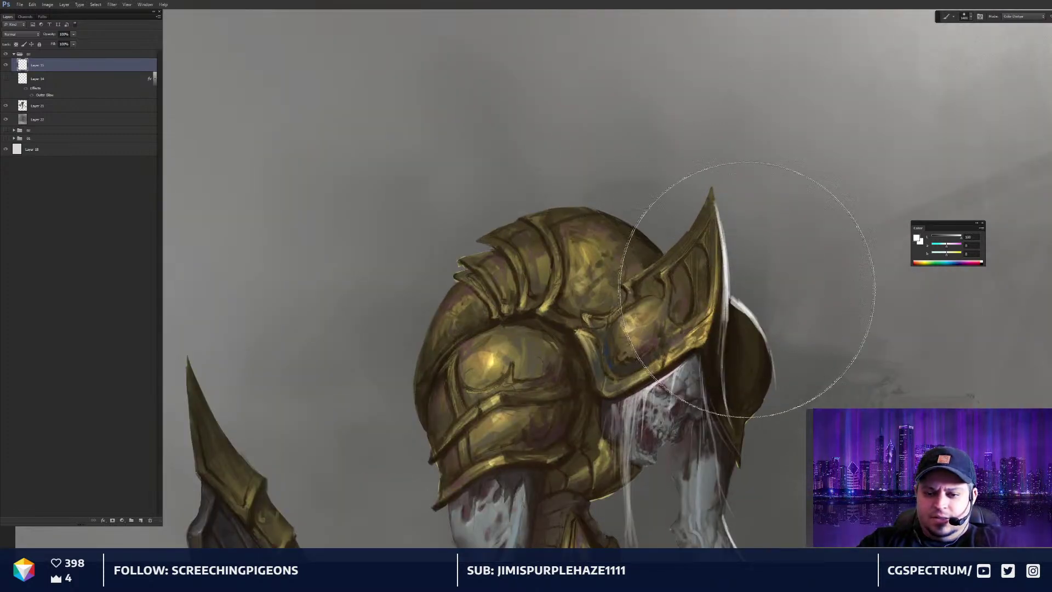
key(e)
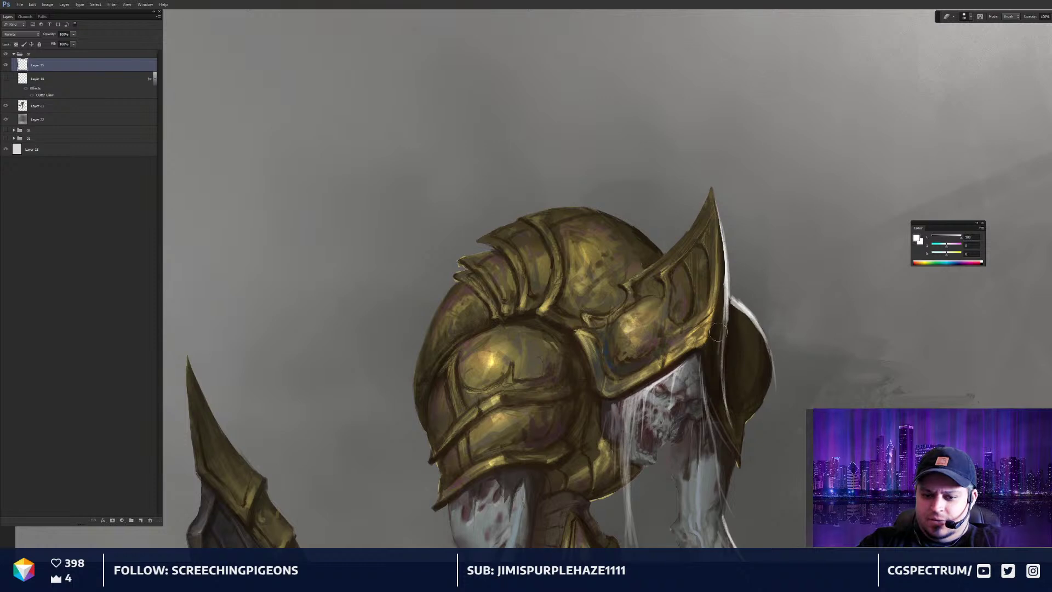
key(ctrl+minus)
key(ctrl+minus)
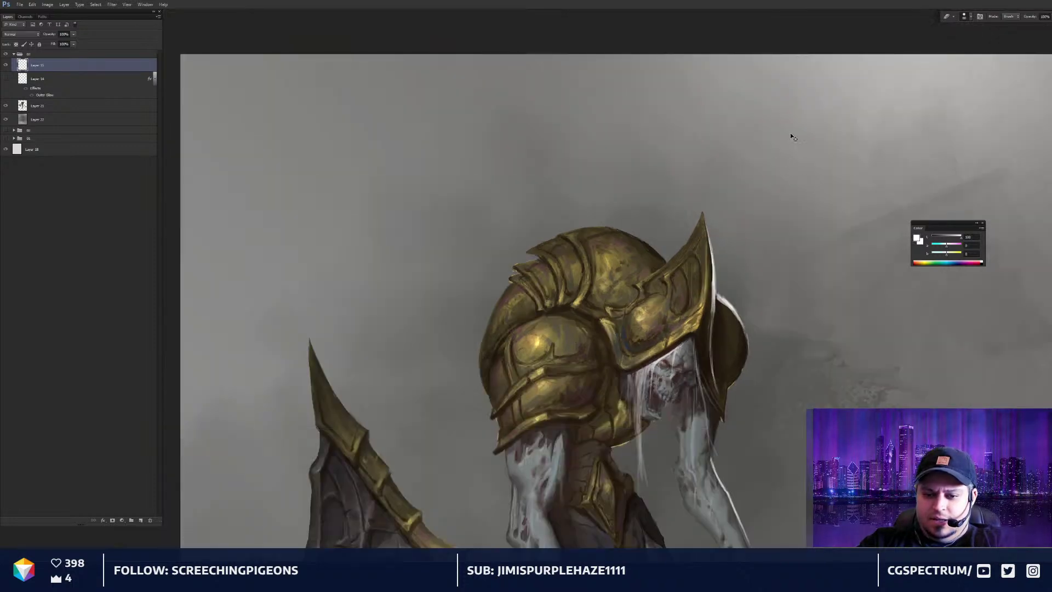
key(ctrl+minus)
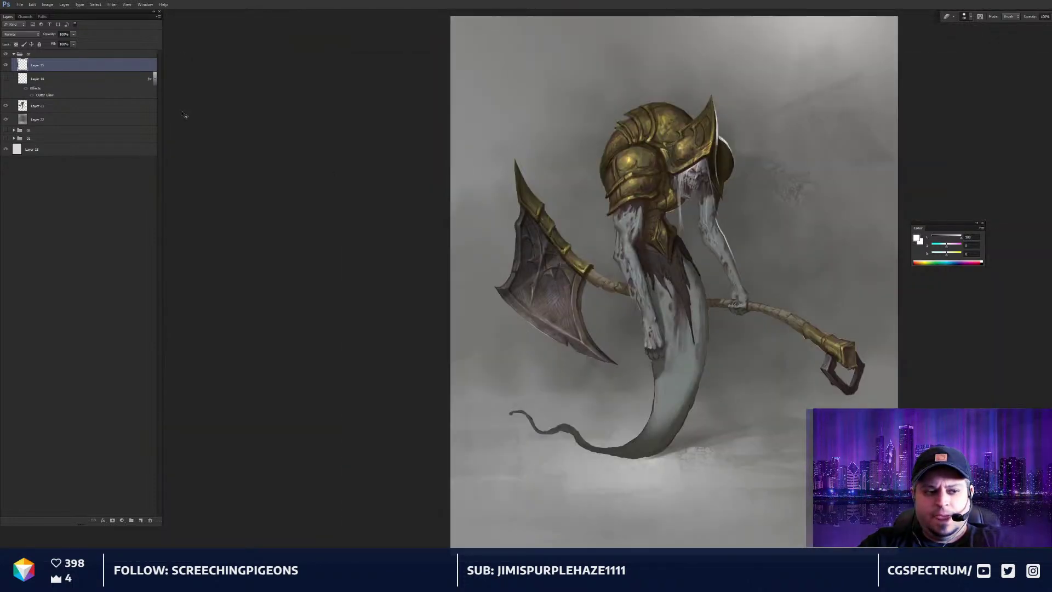
Move the rim-light layer below the Outer Glow layer and merge it with the character's painted layer
click(6, 79)
click(7, 80)
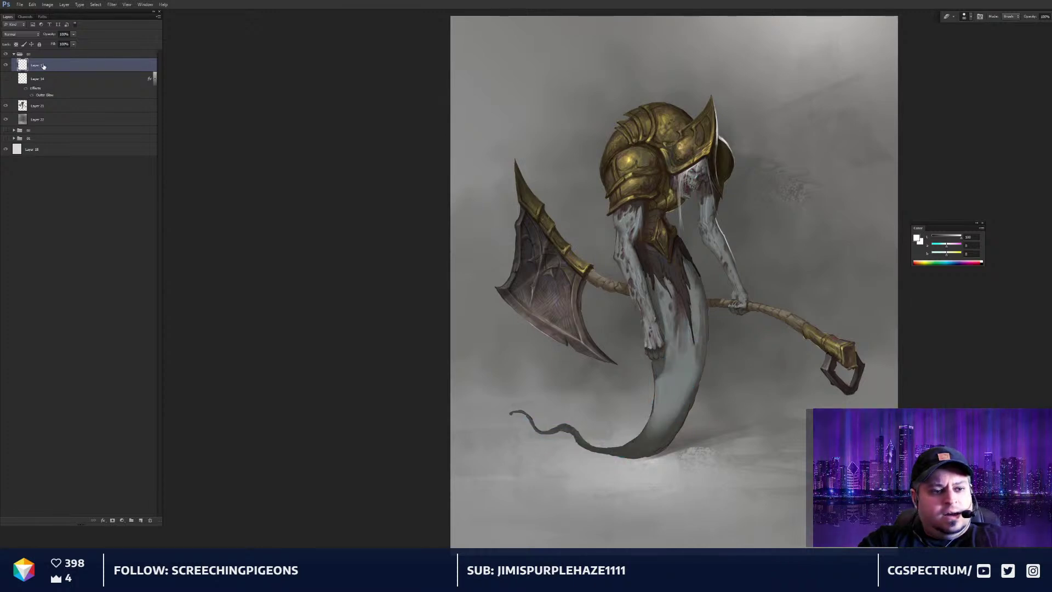
drag(43, 66, 52, 99)
click(54, 108)
ctrl+click(61, 95)
key(ctrl+e)
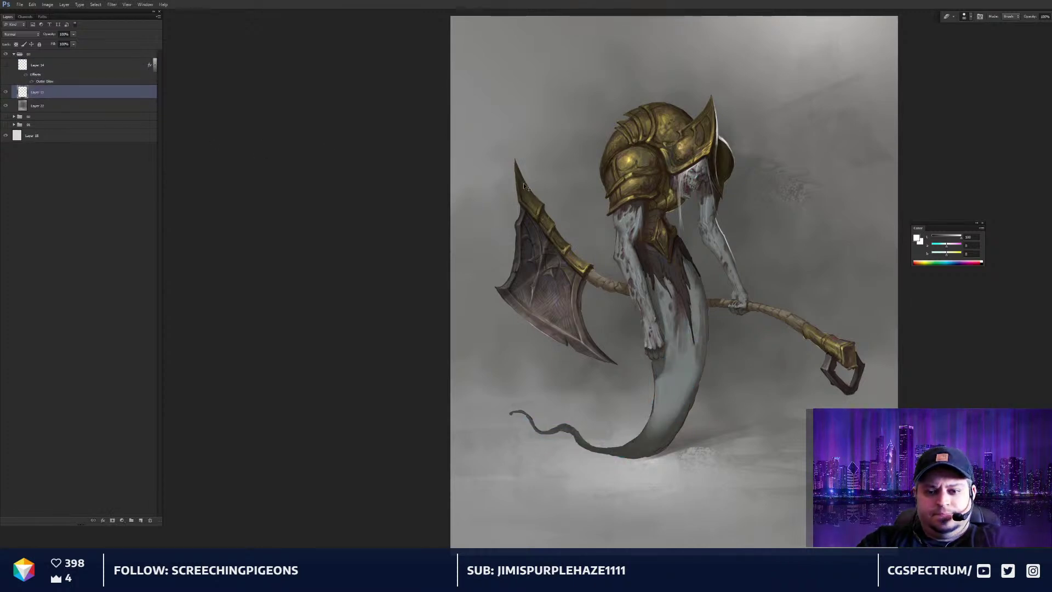
Paint a thin white rim light along the upper curve of the back armour with a small Normal-mode brush
drag(524, 186, 510, 326)
key(ctrl+plus)
key(ctrl+plus)
key(b)
drag(773, 272, 771, 241)
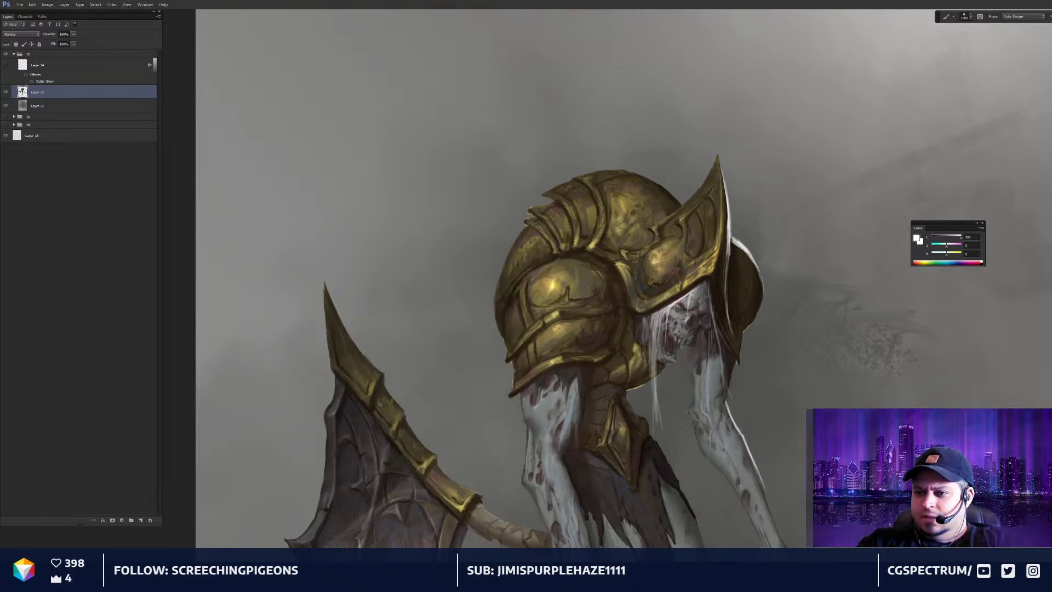
key(ctrl+plus)
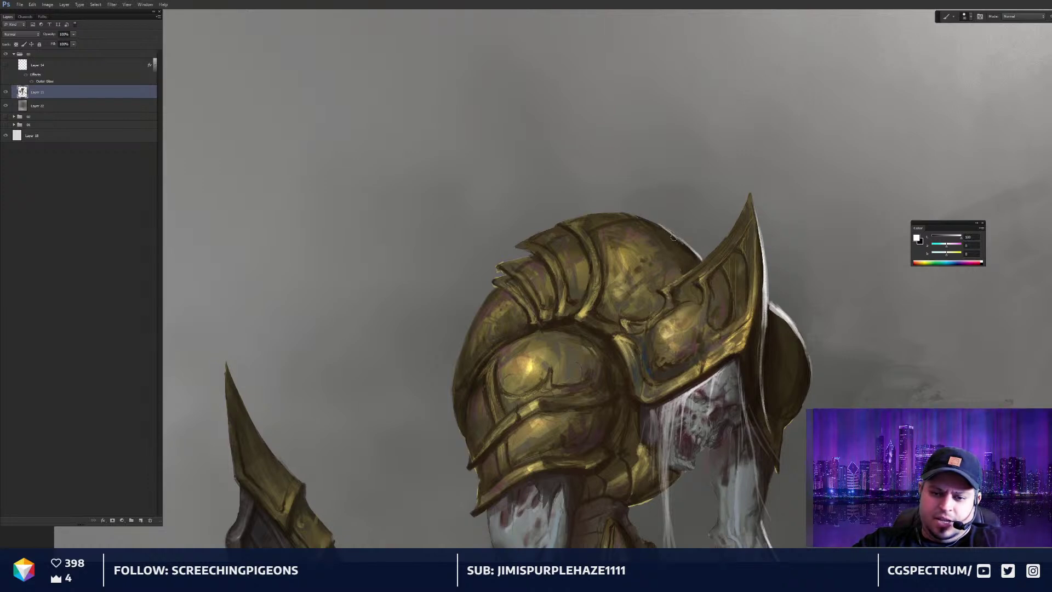
drag(633, 192, 712, 171)
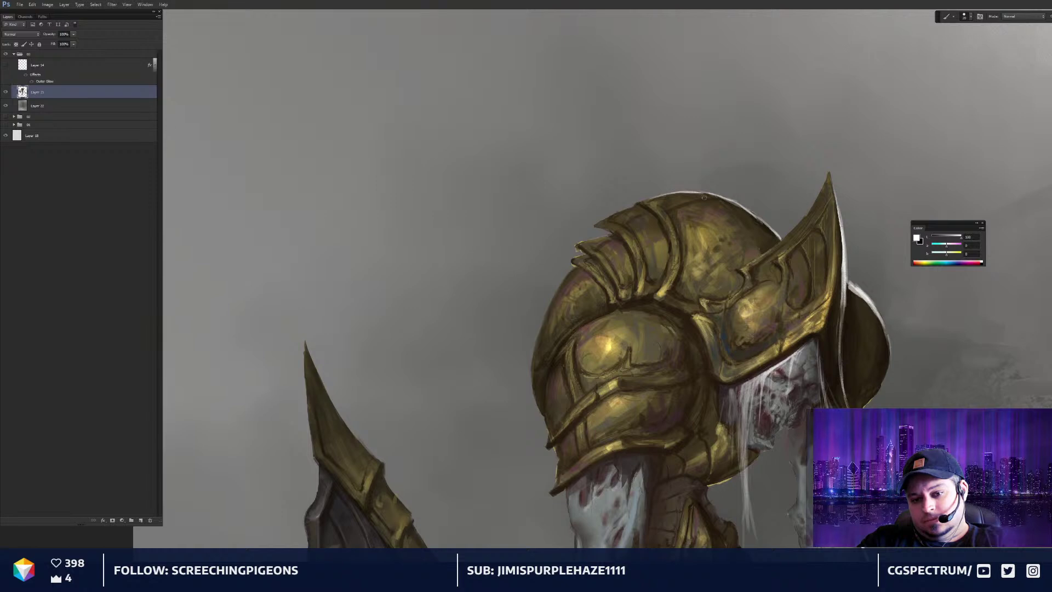
drag(764, 245, 607, 134)
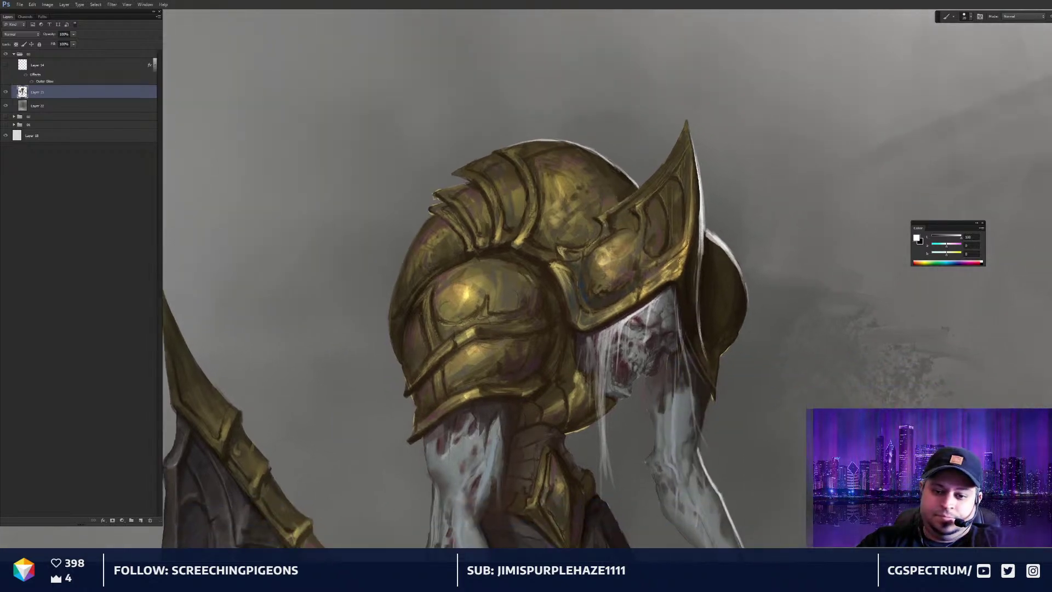
Touch up the thin white rim light along the helmet's front edge with short brush strokes
drag(677, 345, 672, 340)
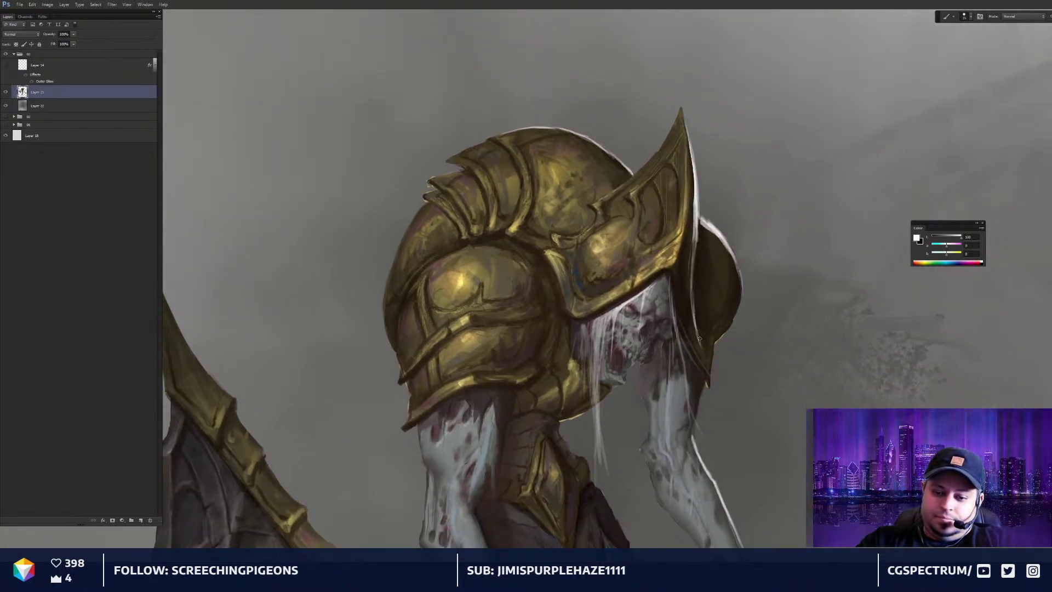
mouse_move(697, 335)
mouse_down()
mouse_move(712, 368)
mouse_move(690, 302)
mouse_up()
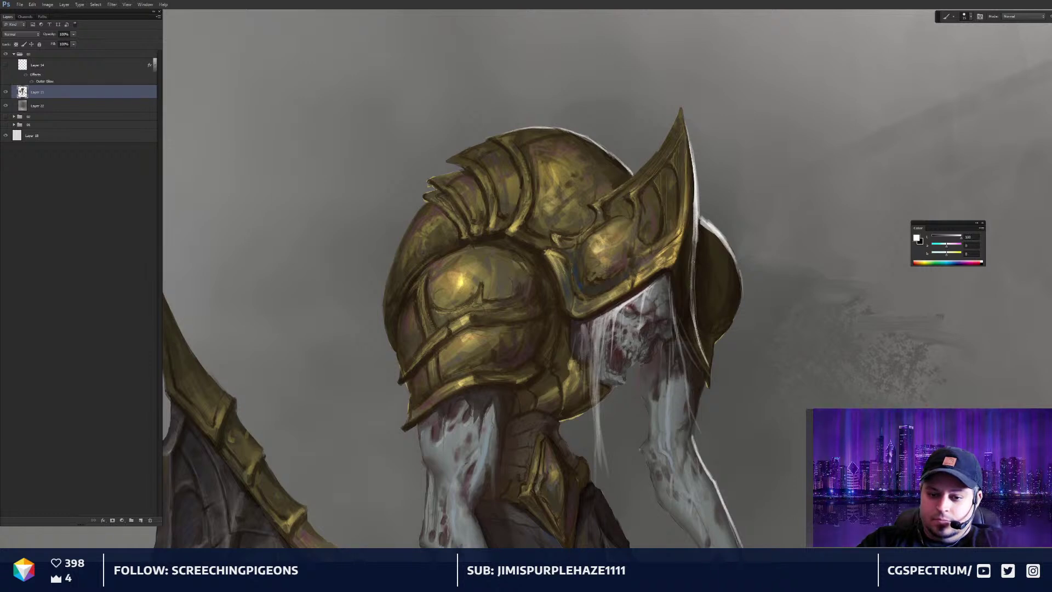
drag(696, 244, 691, 301)
key(ctrl+minus)
key(ctrl+minus)
key(ctrl+plus)
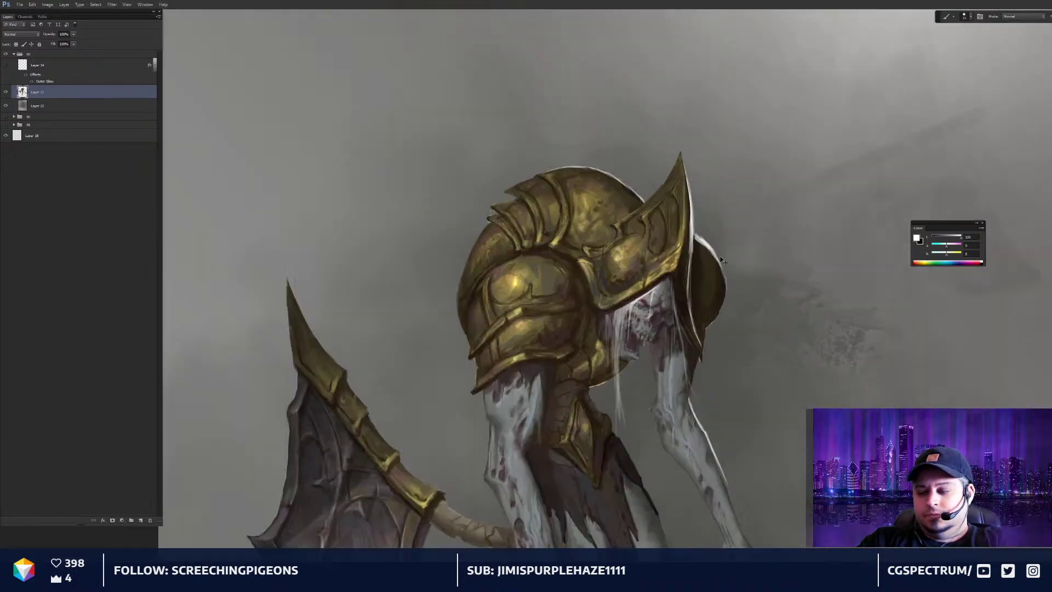
Paint the white rim light along the outer elbow of the axe-holding arm and smudge it into the skin
scroll(722, 261, up, 3)
drag(681, 238, 661, 212)
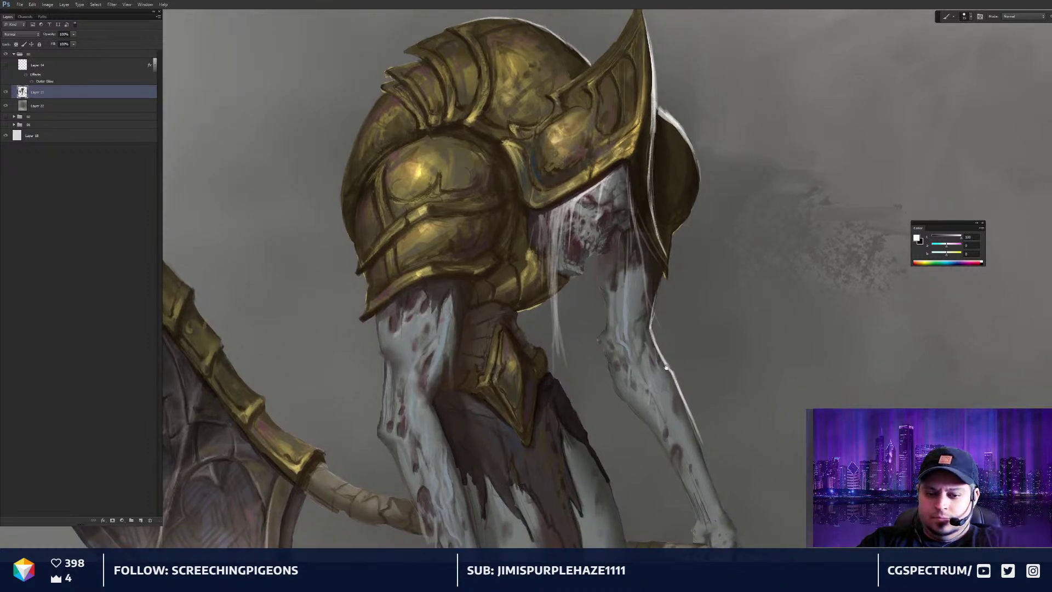
mouse_move(666, 366)
mouse_down()
mouse_move(642, 254)
mouse_move(665, 322)
mouse_up()
key(r)
drag(653, 261, 685, 373)
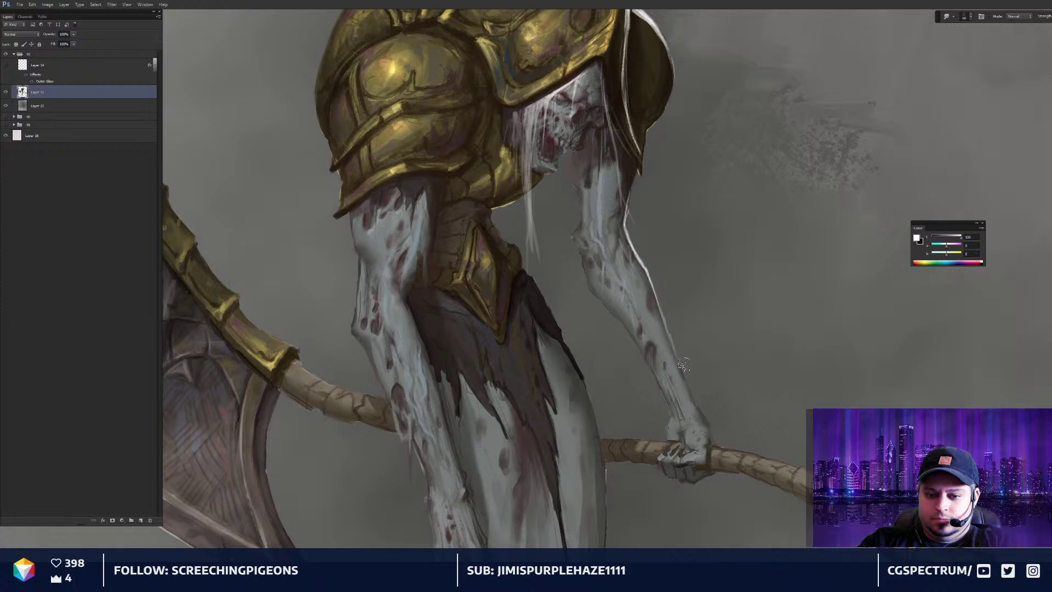
key([)
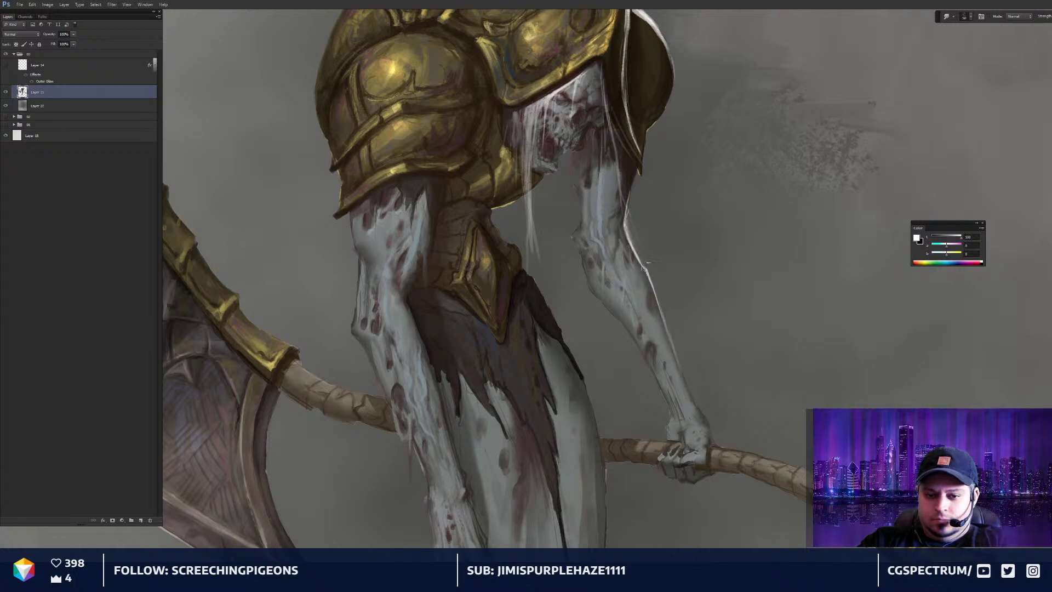
drag(630, 245, 648, 280)
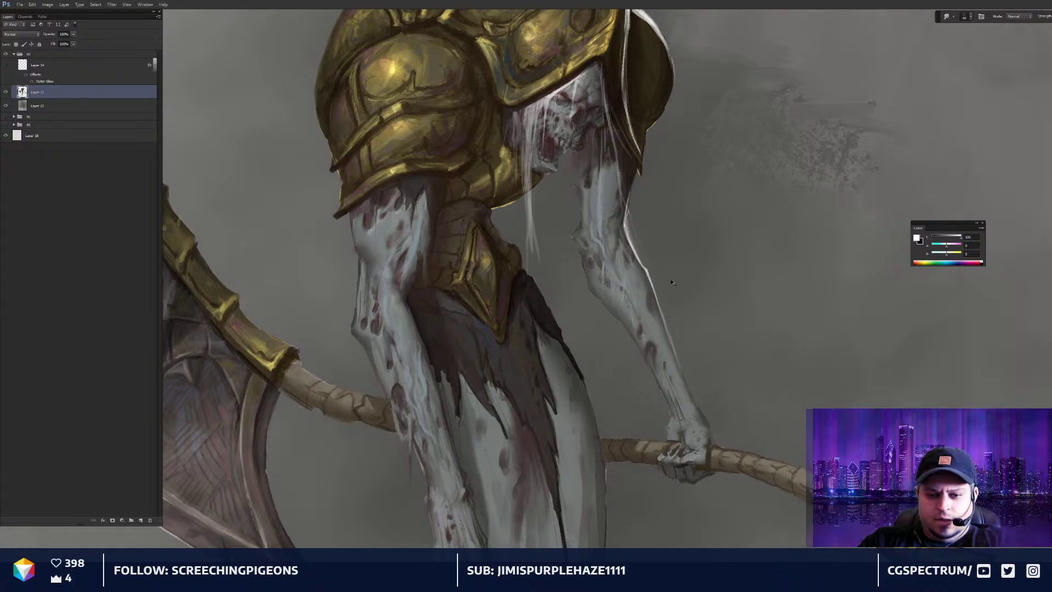
key(ctrl+minus)
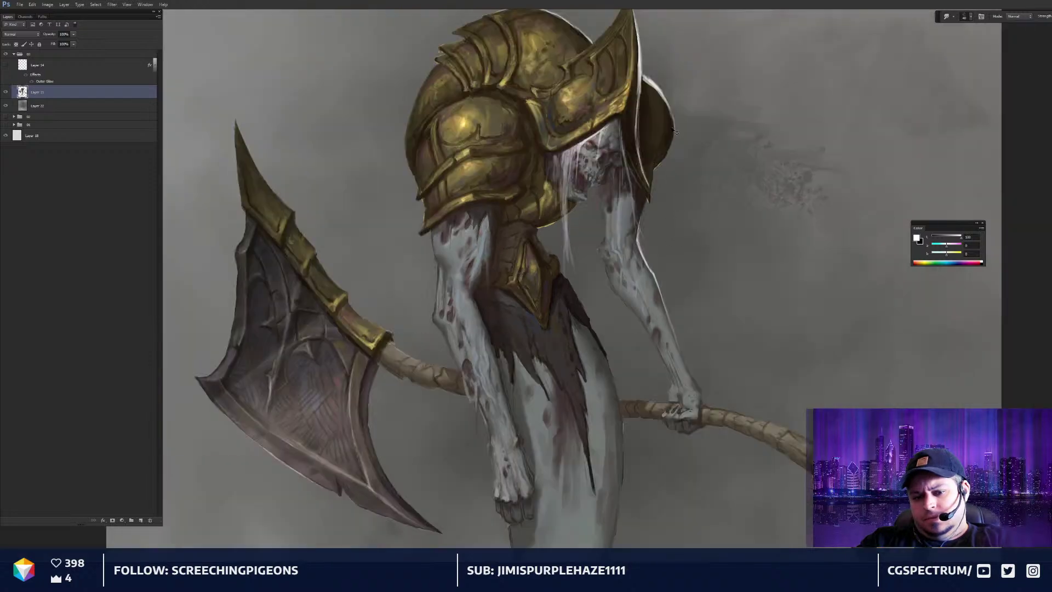
Extend the thin white rim light down the forearm toward the hand gripping the axe handle
key(ctrl+plus)
drag(688, 255, 687, 242)
key(b)
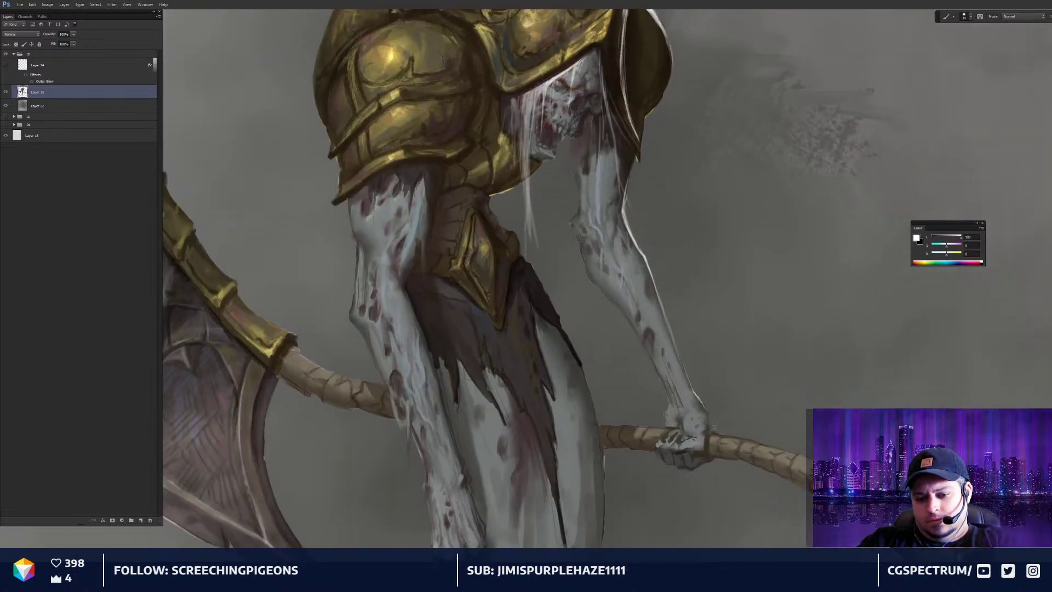
key(ctrl+minus)
key(ctrl+minus)
key([)
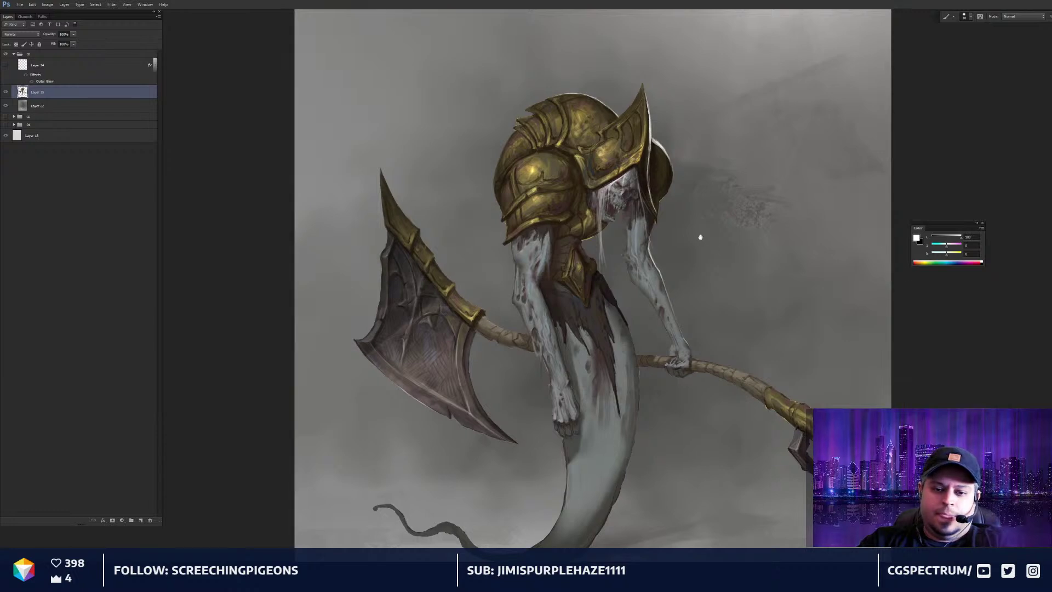
Erase the bright edge along the underside of the chest armour below the skull
drag(688, 231, 733, 287)
key(ctrl+plus)
key(ctrl+plus)
key(ctrl+plus)
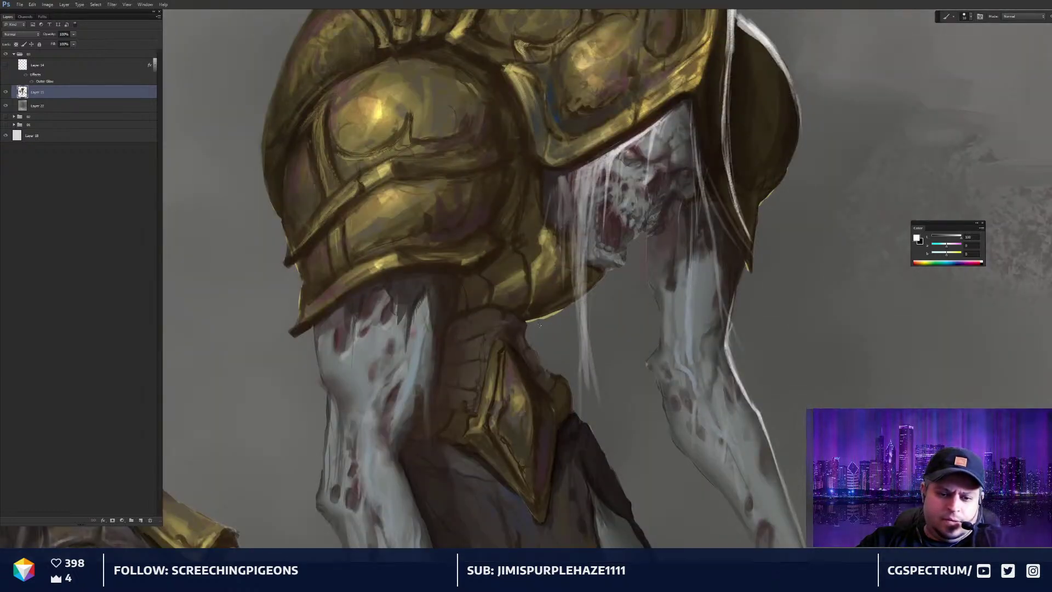
key(e)
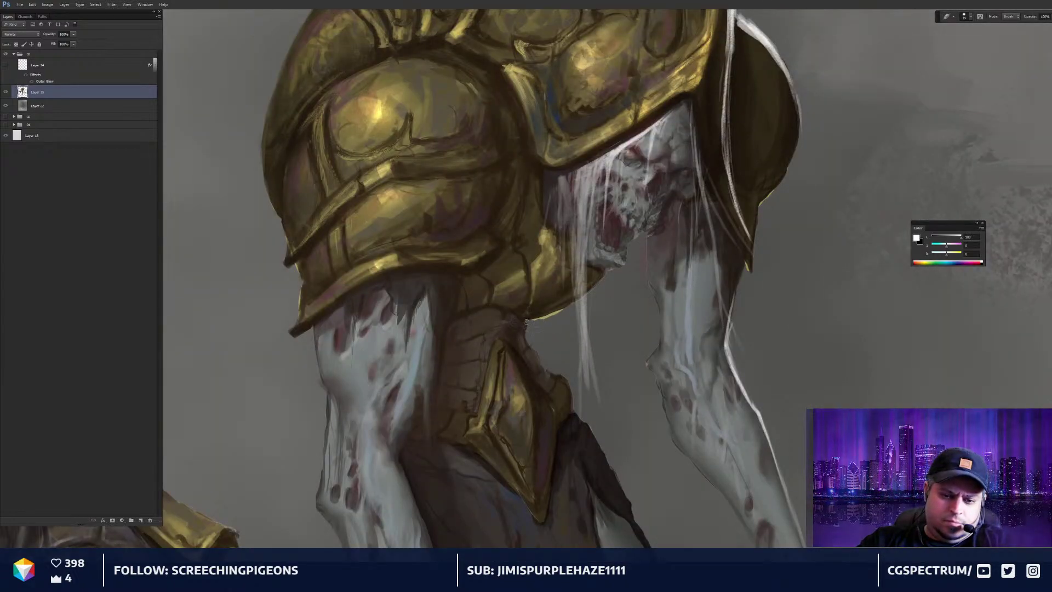
drag(527, 322, 554, 318)
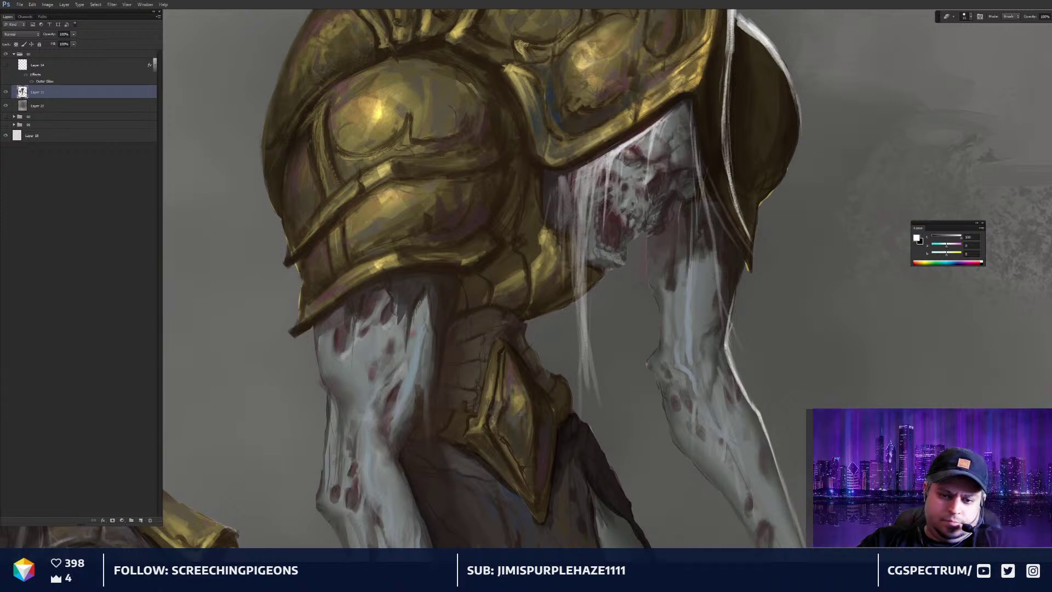
drag(613, 287, 618, 289)
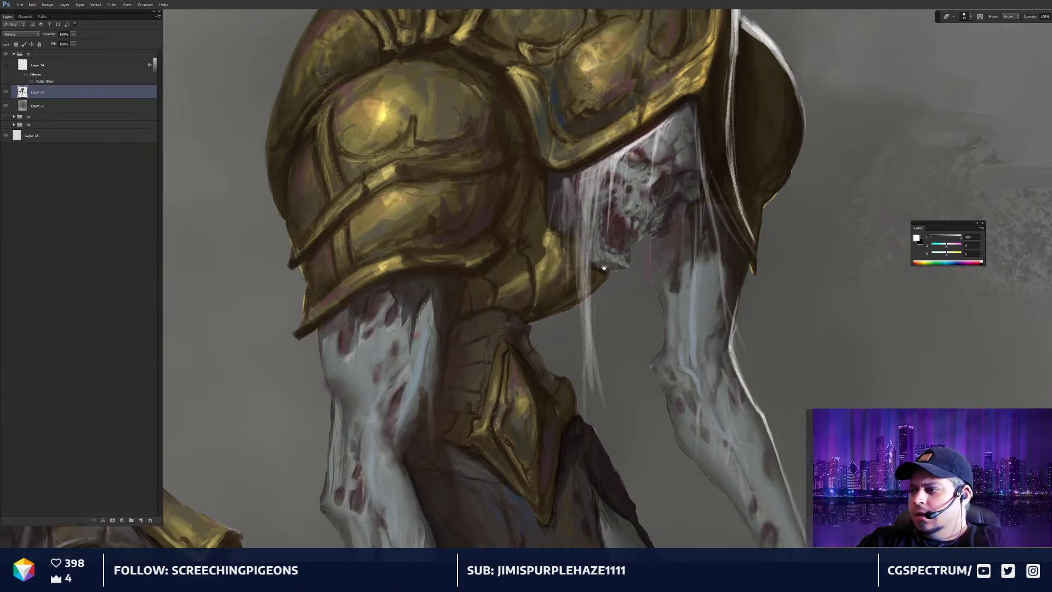
key(ctrl+minus)
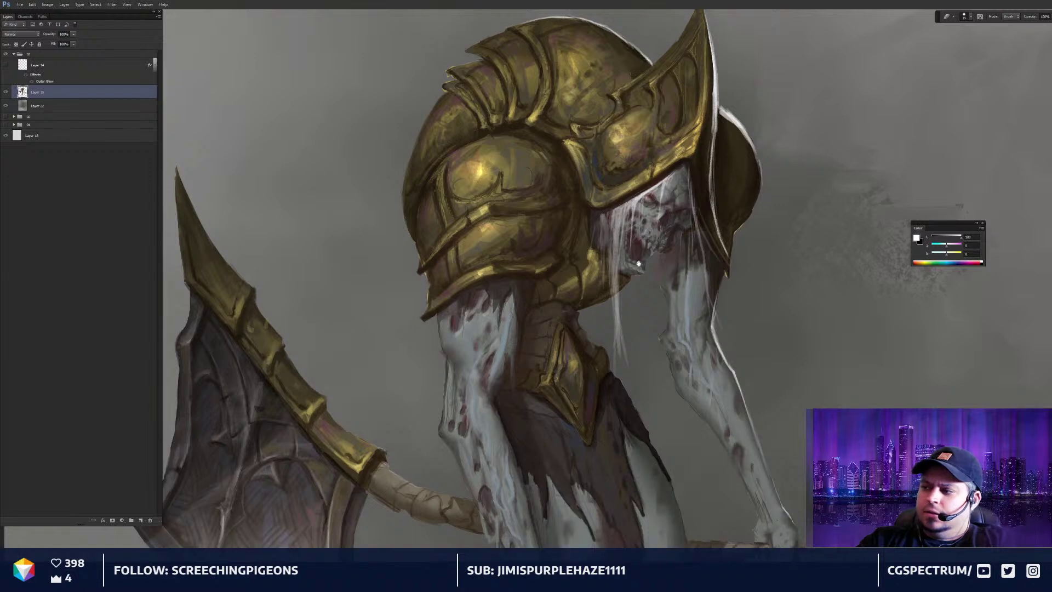
scroll(647, 262, down, 3)
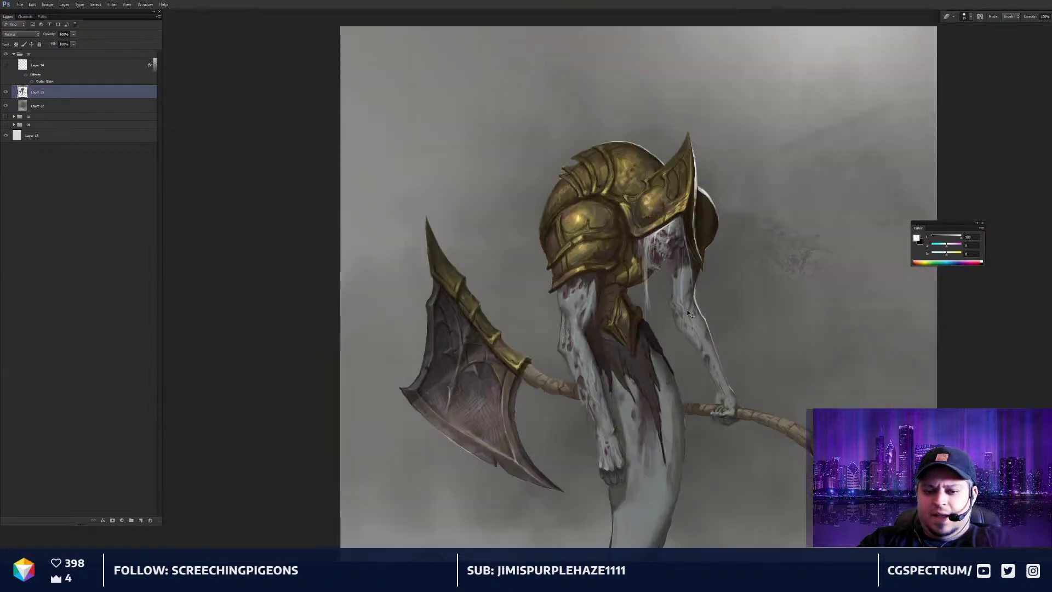
Sample a dark armour tone and paint over the white rim near the helmet's lower tip with a smaller brush
scroll(685, 302, up, 4)
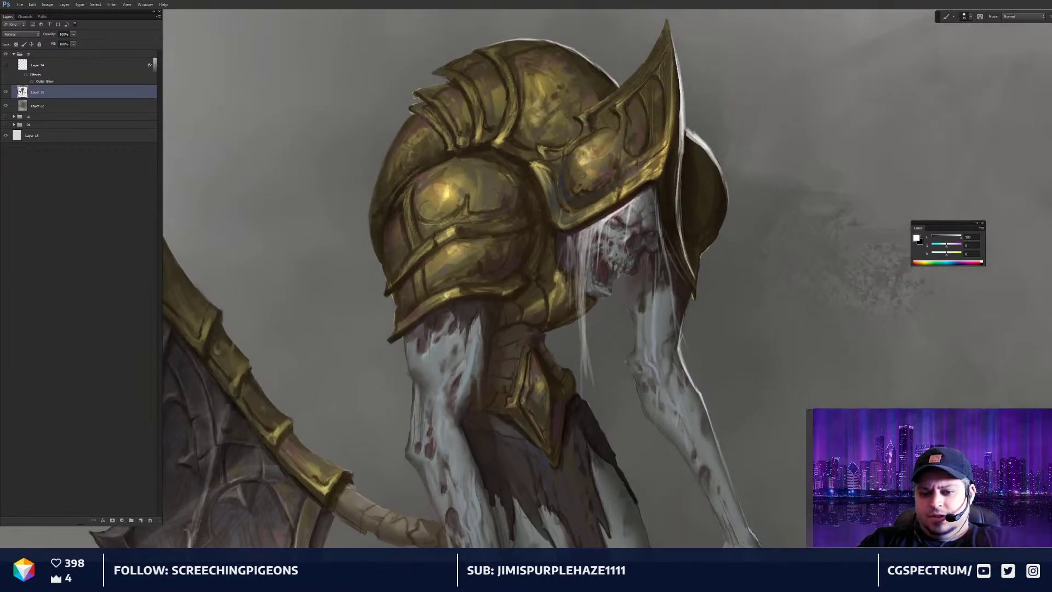
alt+click(696, 258)
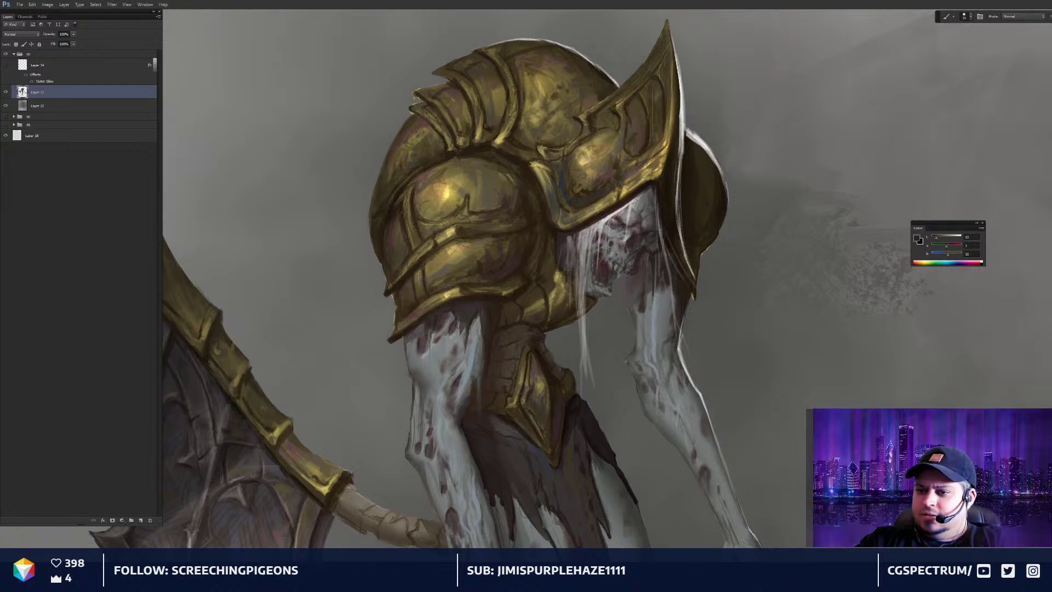
alt+click(698, 266)
key([)
key([)
key([)
key([)
key([)
mouse_move(688, 264)
mouse_down()
mouse_move(690, 277)
mouse_move(689, 247)
mouse_up()
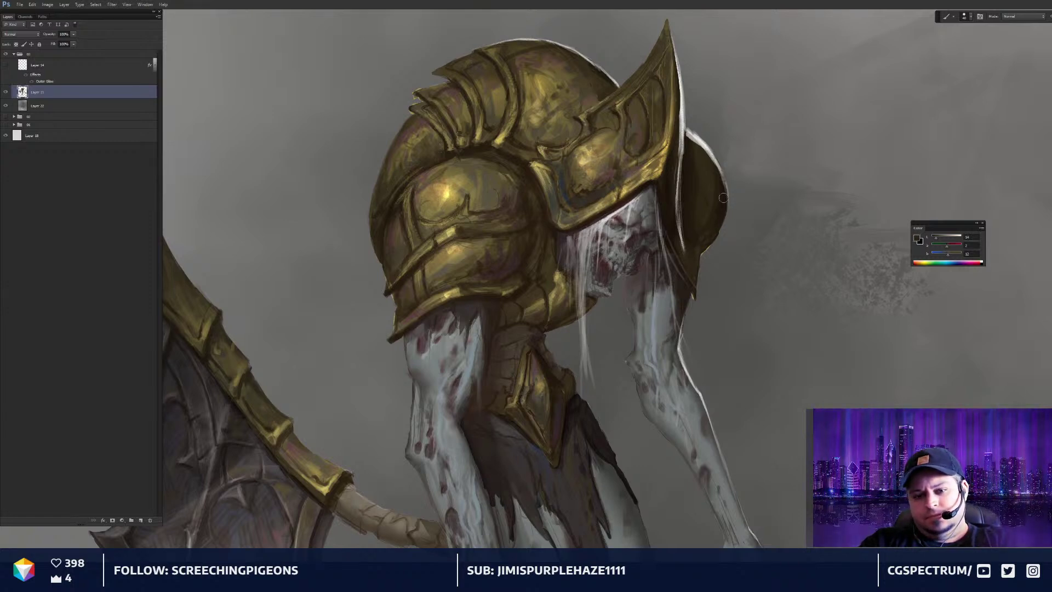
Thin the white rim on the helmet's rounded side plate with a sampled dark tone and clean its outer edge with the eraser
alt+click(688, 147)
key(bracketleft)
drag(687, 136, 706, 154)
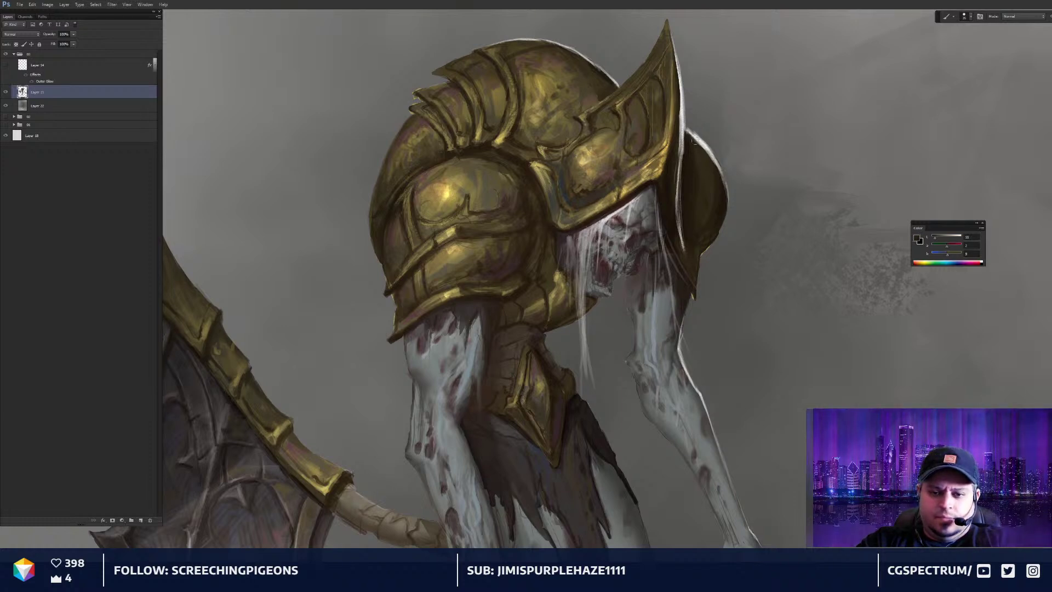
key(e)
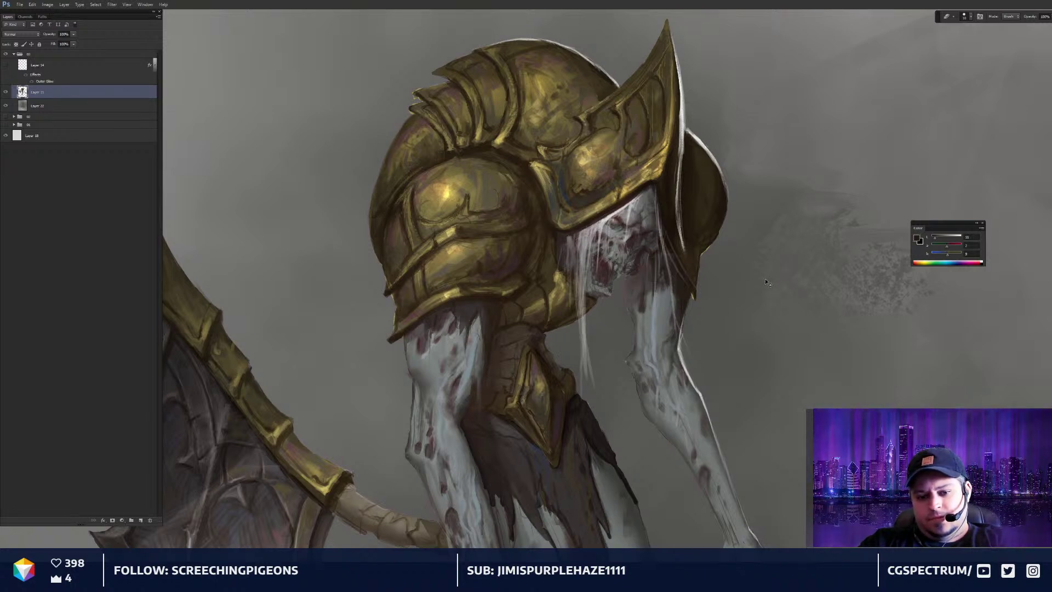
key(ctrl+minus)
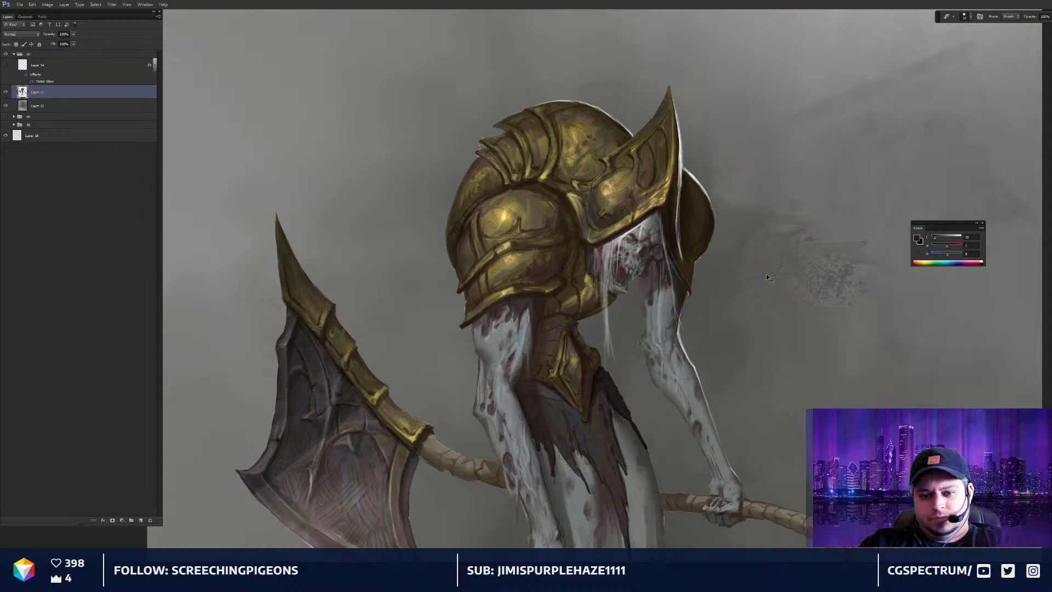
Thin the white rim along the helmet crest's outer edge with a smaller brush in the dark armour tone
key(ctrl+plus)
drag(697, 163, 705, 222)
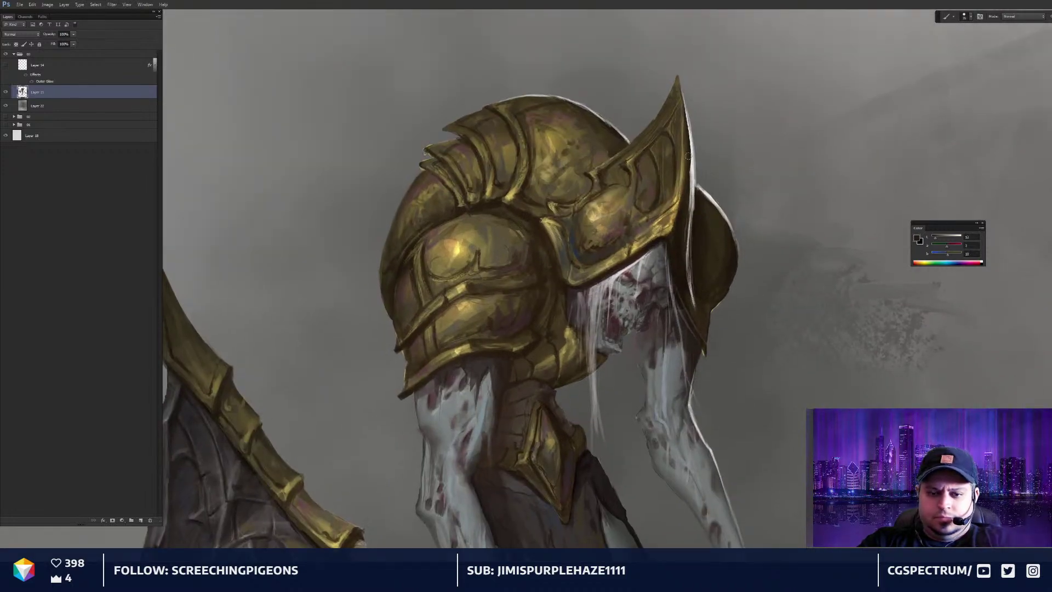
key([)
mouse_move(692, 162)
mouse_down()
mouse_move(689, 211)
mouse_move(688, 117)
mouse_move(692, 227)
mouse_move(687, 114)
mouse_move(694, 169)
mouse_up()
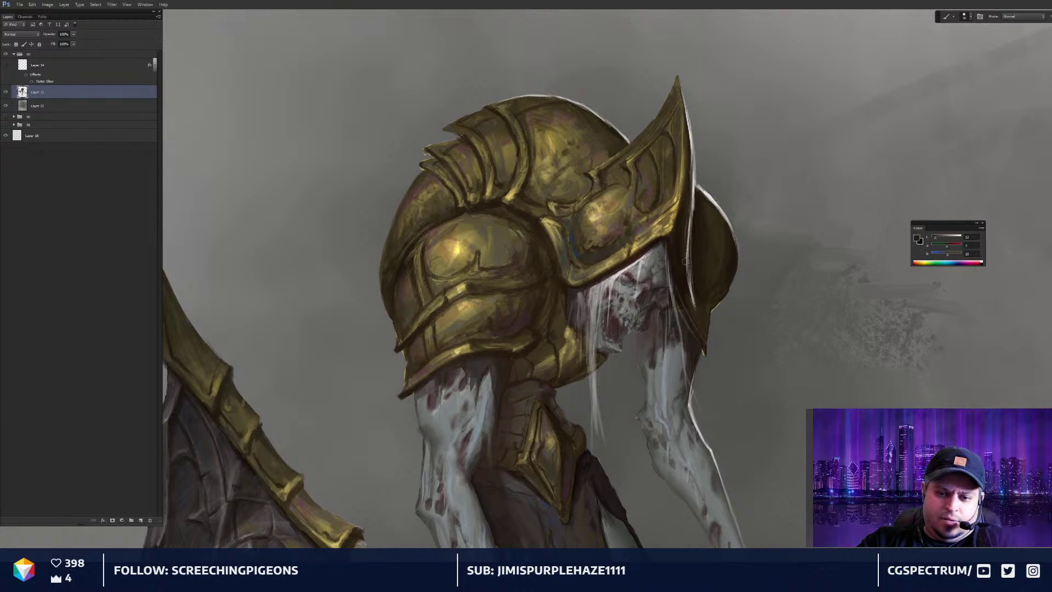
drag(685, 261, 682, 252)
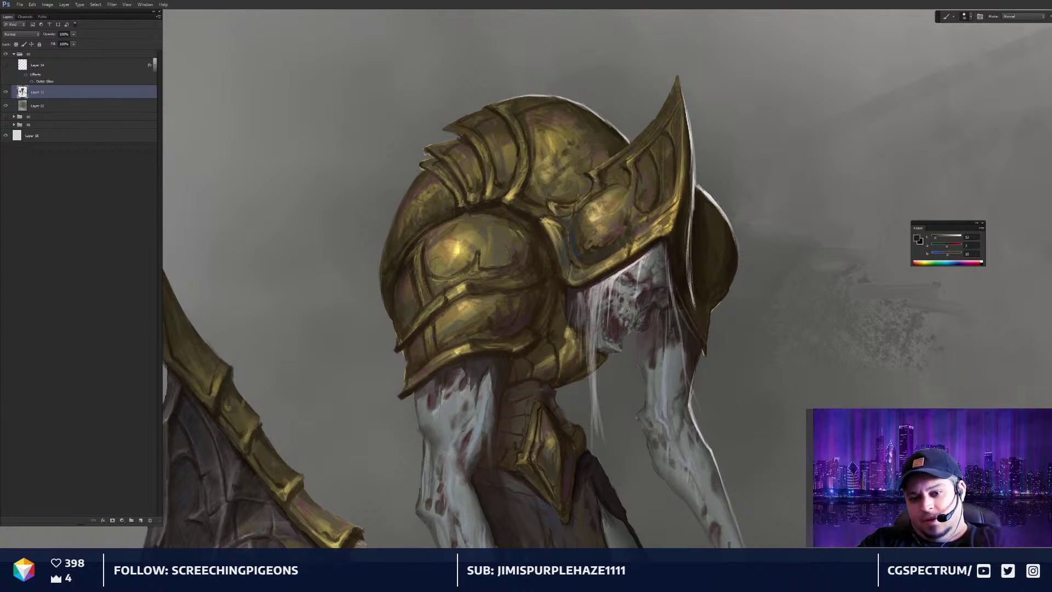
key(ctrl+minus)
key(ctrl+minus)
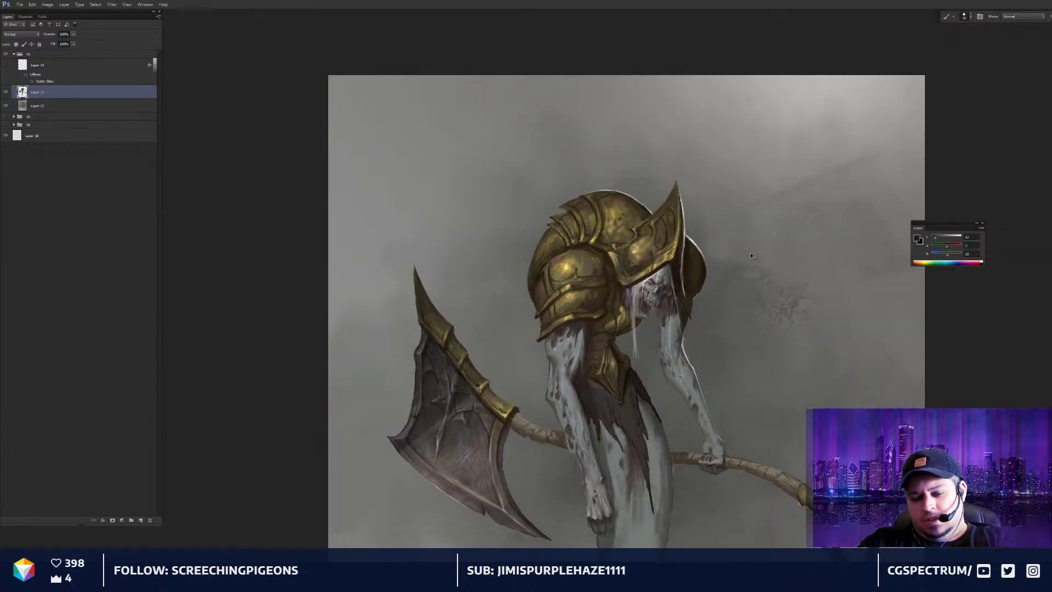
key(ctrl+0)
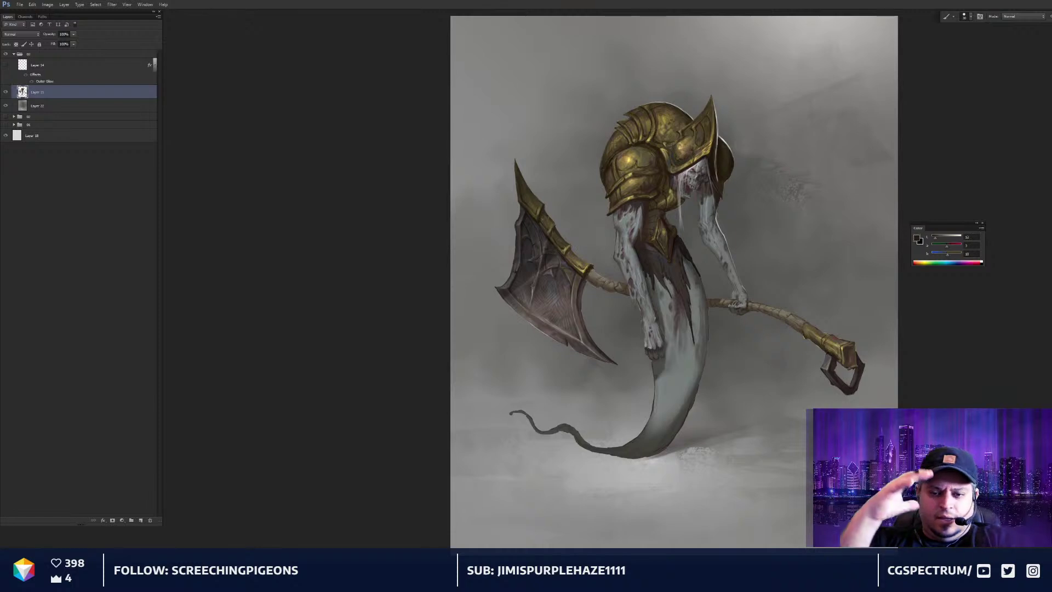
Paint thin white rim light along the waist ornament and the upper edge of the torn cloth
scroll(679, 203, up, 3)
key(x)
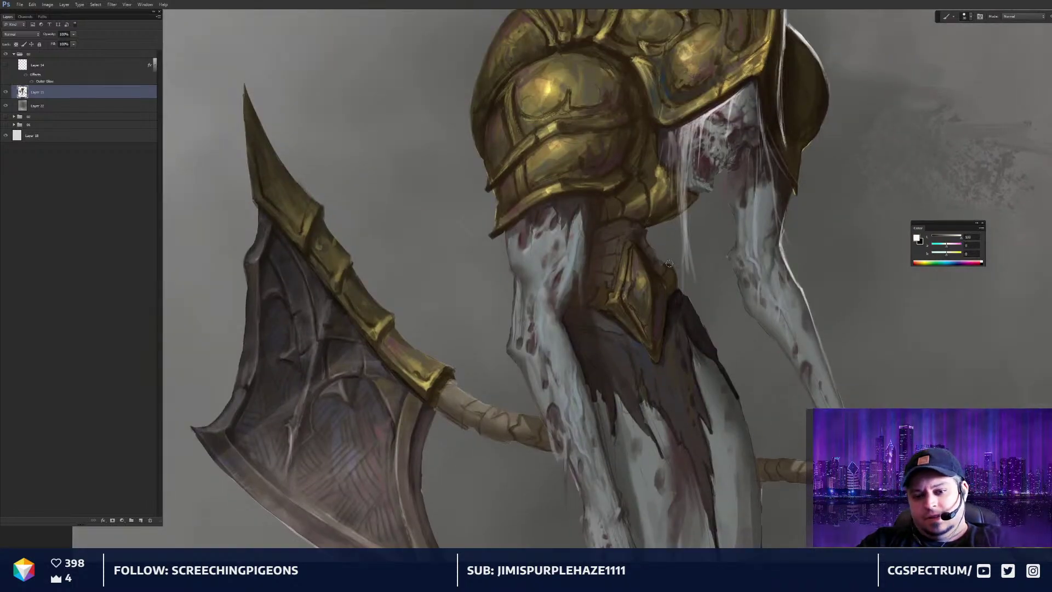
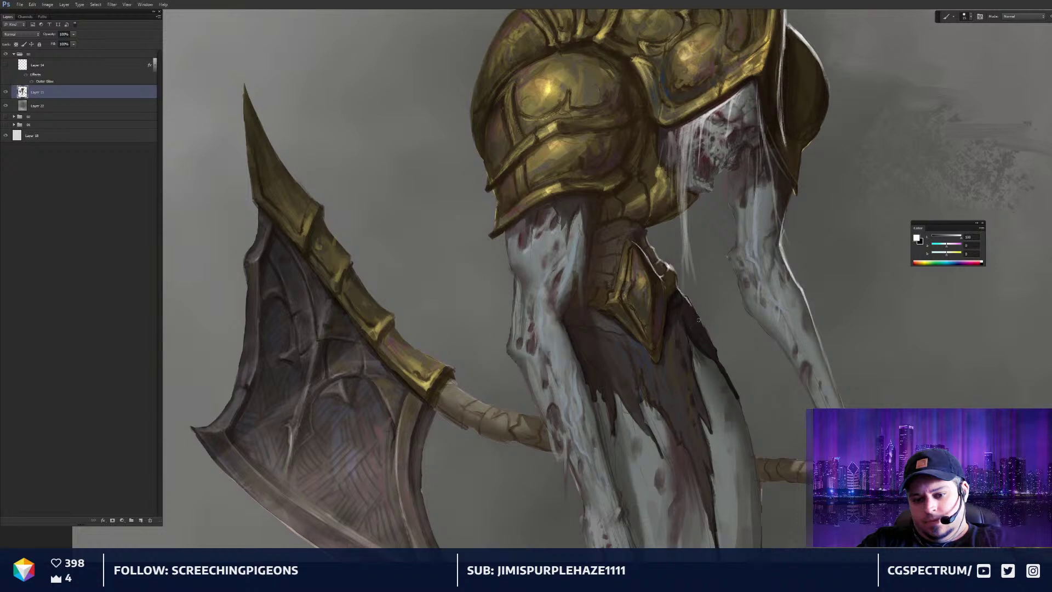
key(ctrl+0)
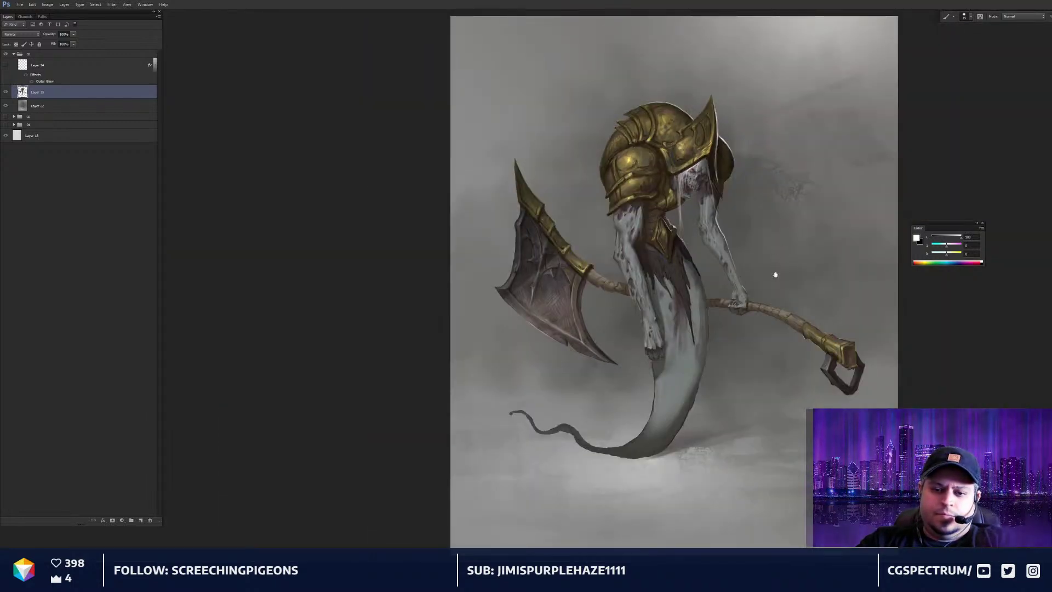
drag(781, 240, 784, 294)
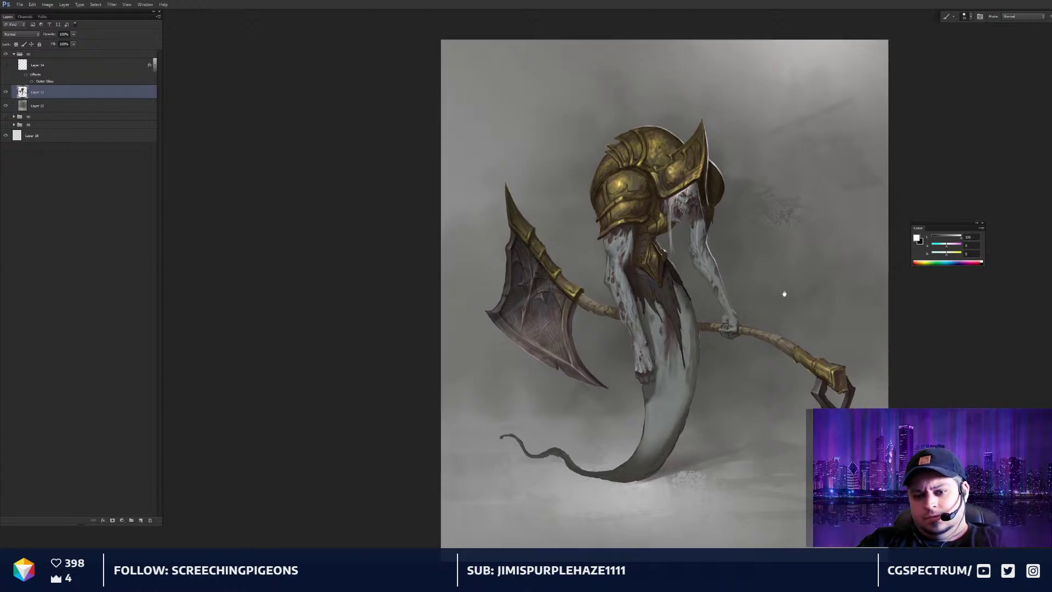
Erase the stray outline along the inner edge of the far upper arm below the skull with a smaller eraser
key(ctrl+plus)
key(ctrl+plus)
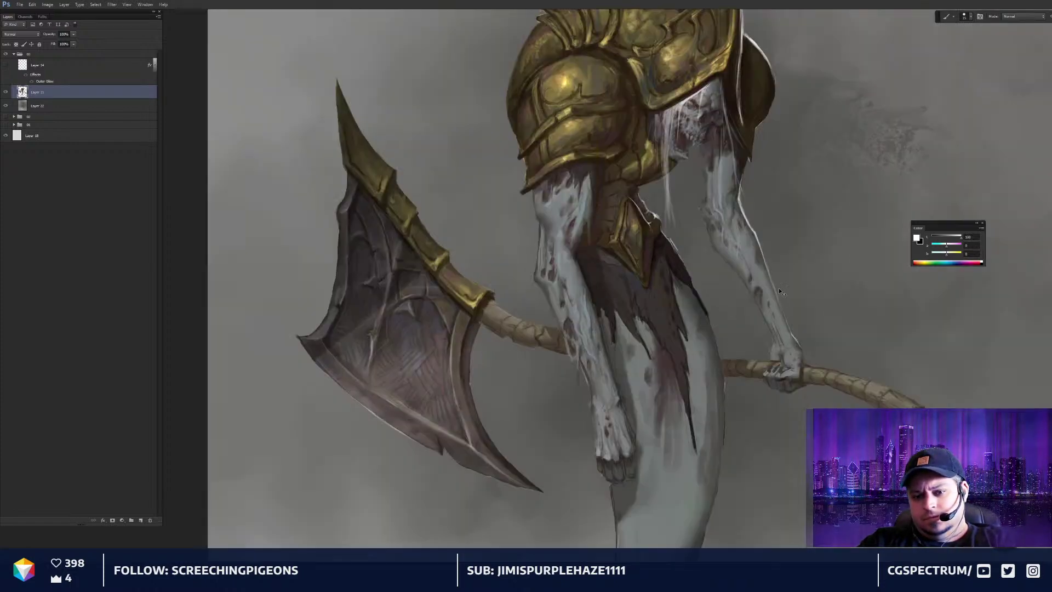
drag(768, 310, 748, 426)
scroll(761, 374, up, 8)
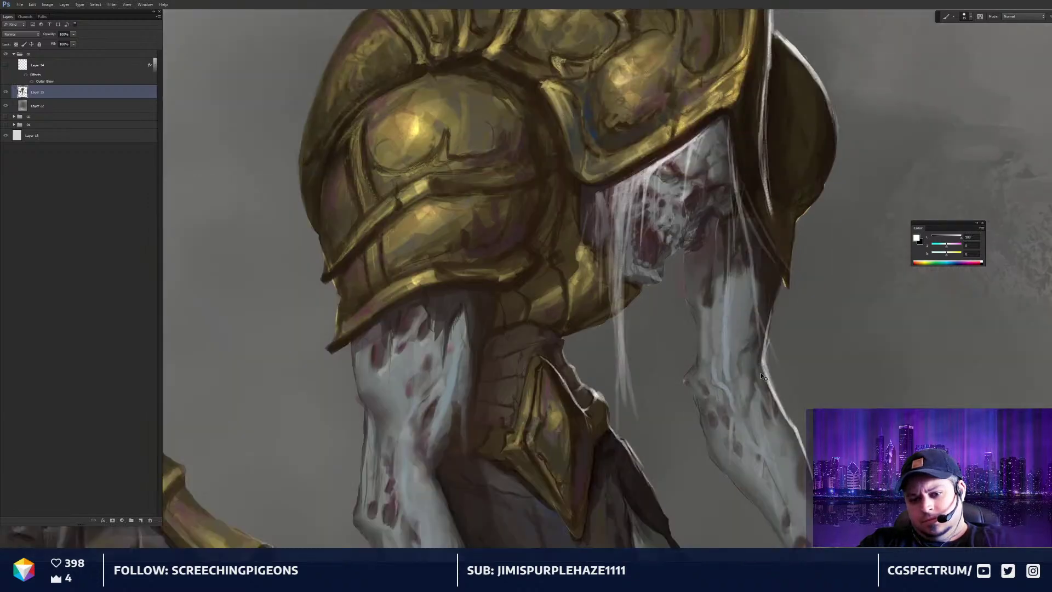
scroll(763, 374, down, 3)
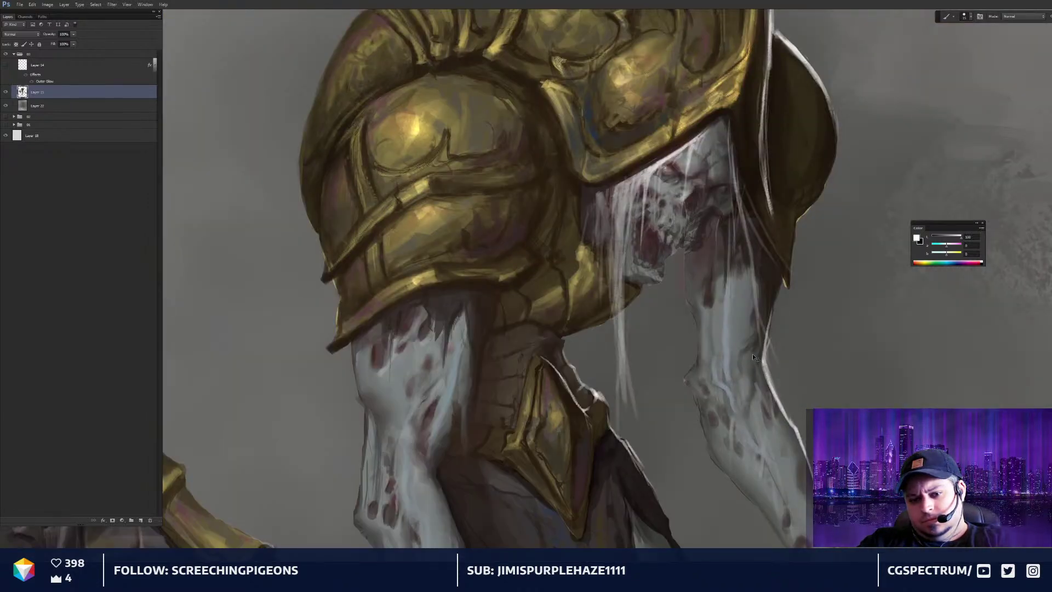
scroll(755, 349, down, 3)
scroll(755, 344, up, 6)
key(e)
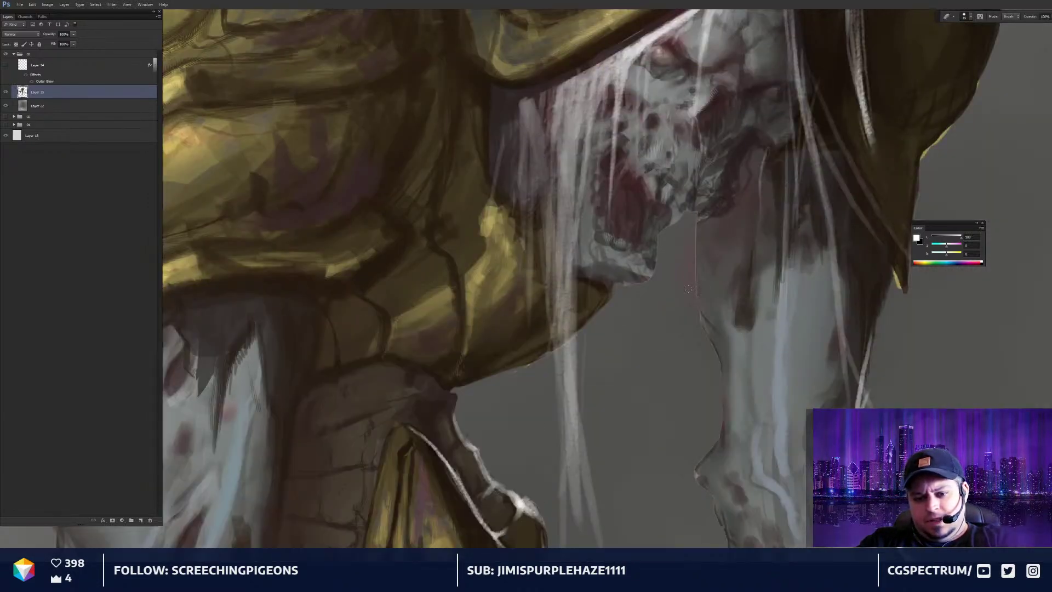
key(bracketleft)
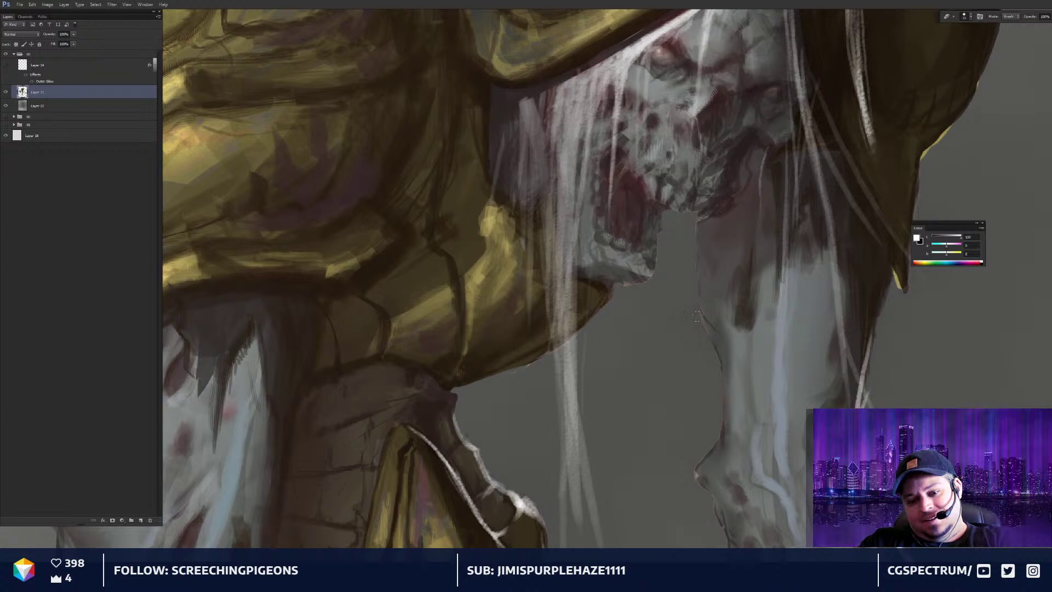
Repaint the lower edge of the skull's upper jaw and its teeth with sampled dark and light grey tones
key(b)
alt+click(701, 204)
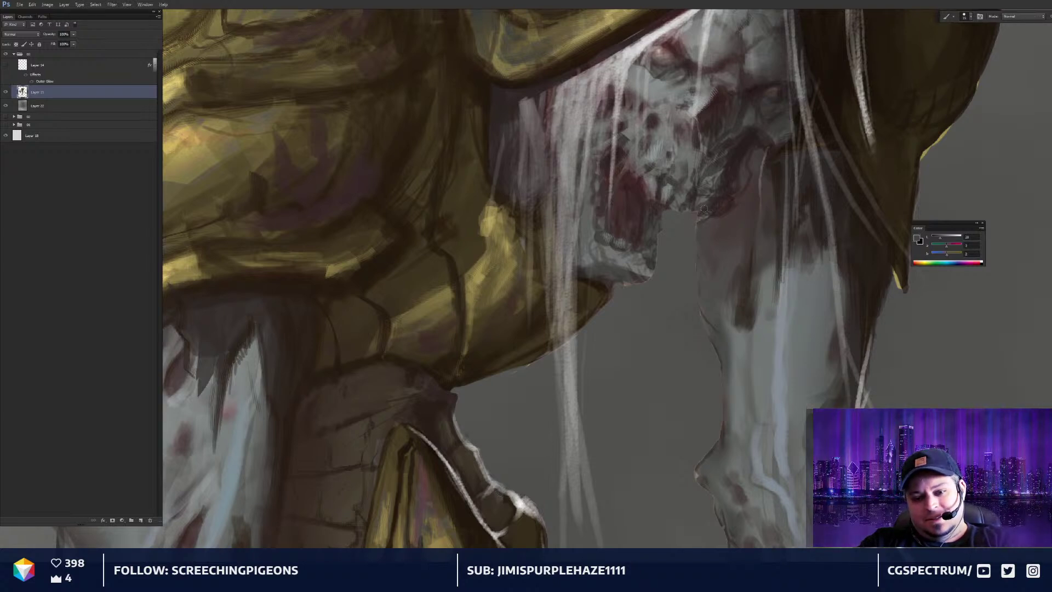
alt+click(702, 214)
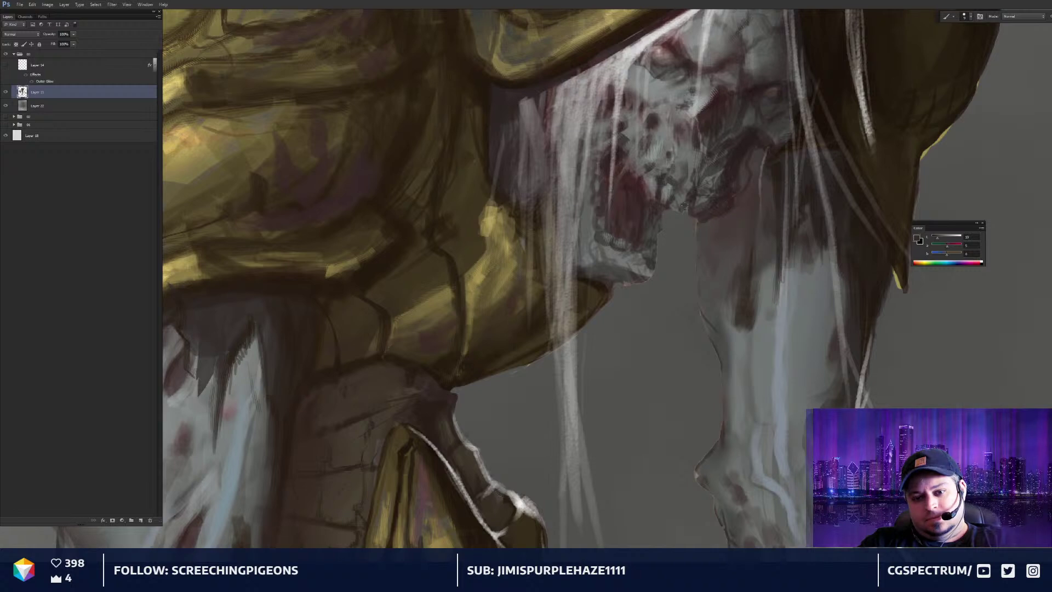
drag(694, 200, 670, 208)
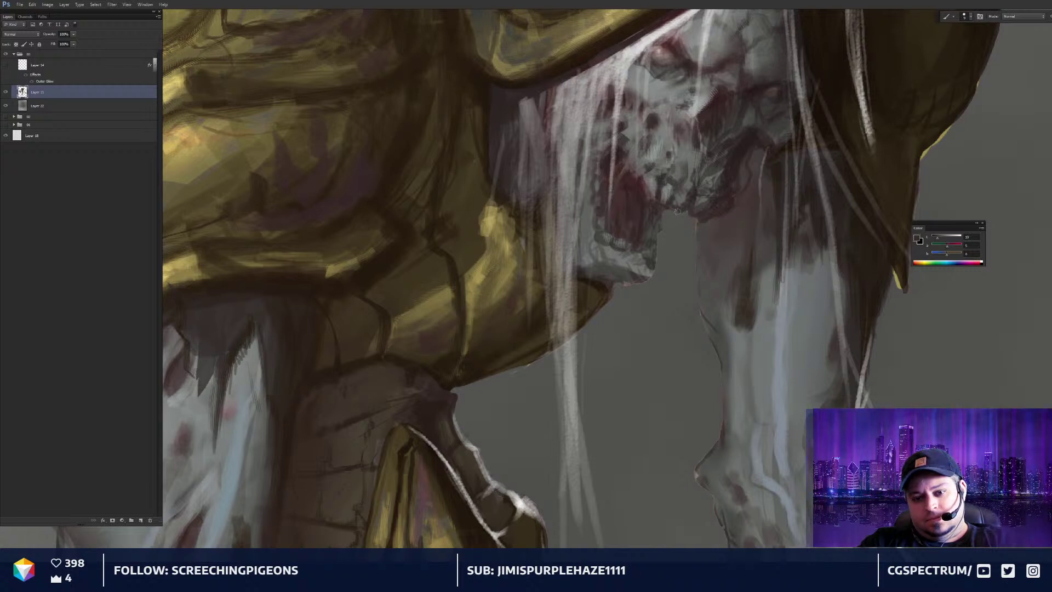
alt+click(707, 102)
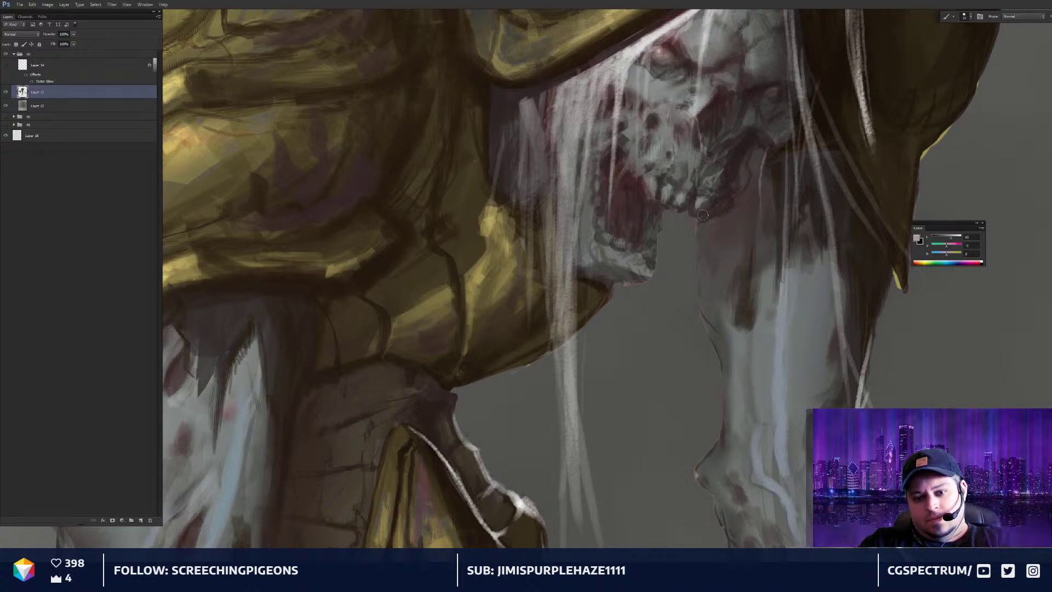
Refine the skull's lower jaw and its underside with sampled dark grey tones
drag(681, 238, 702, 322)
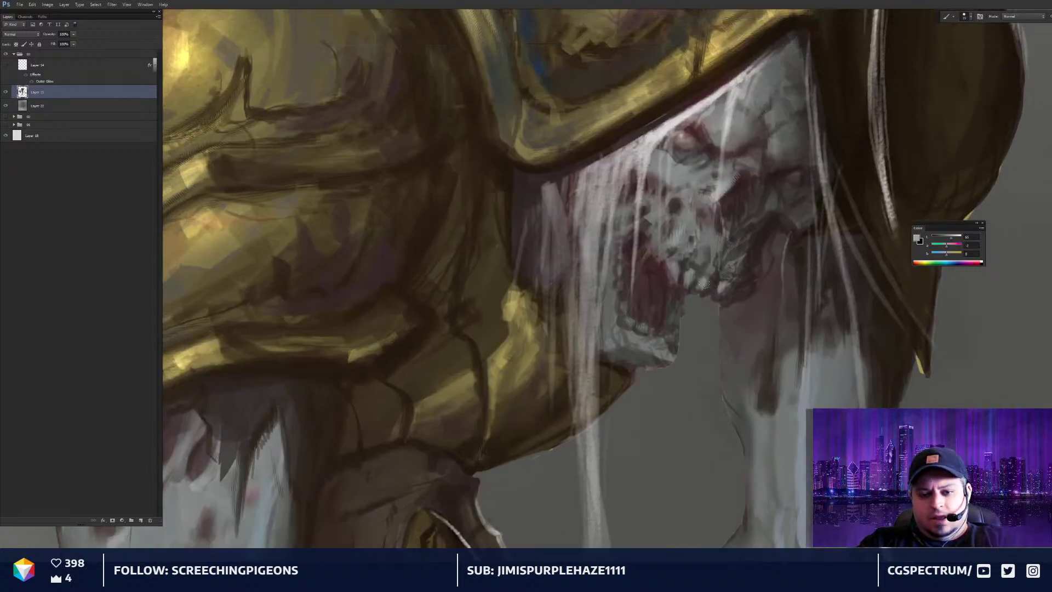
alt+click(642, 362)
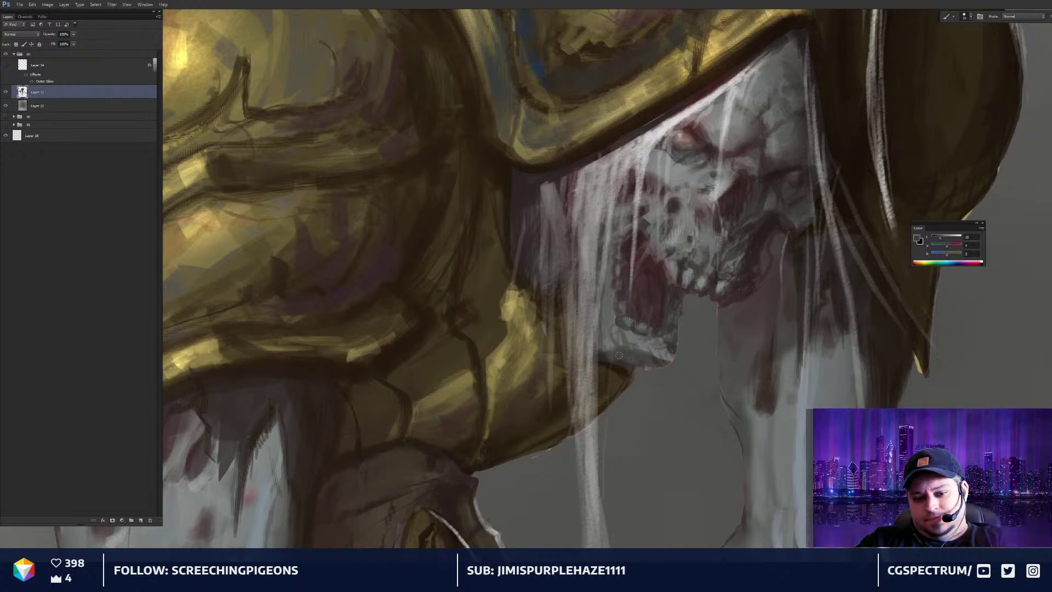
alt+click(775, 224)
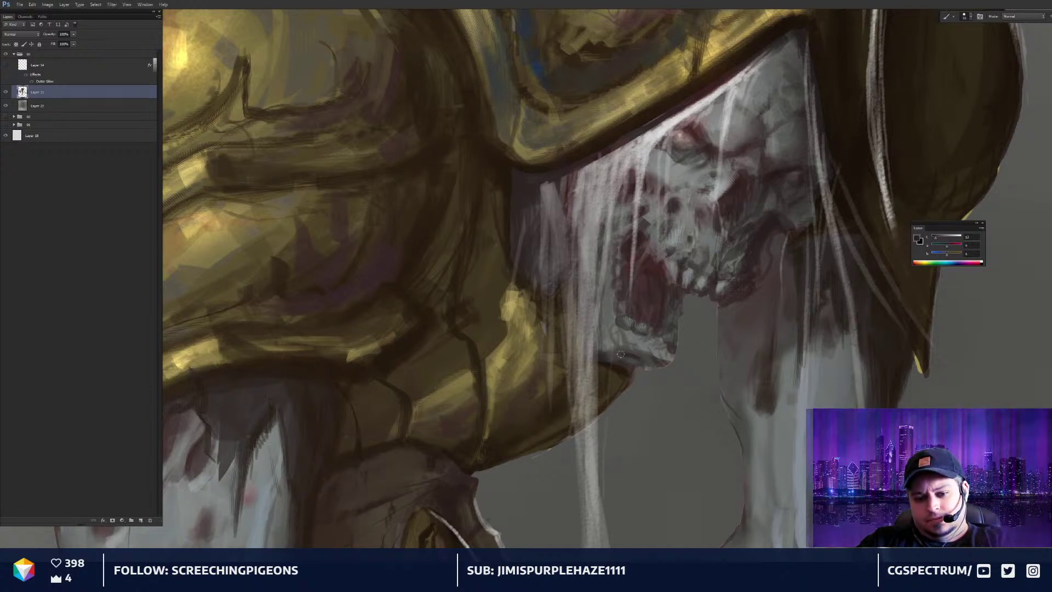
drag(832, 118, 835, 124)
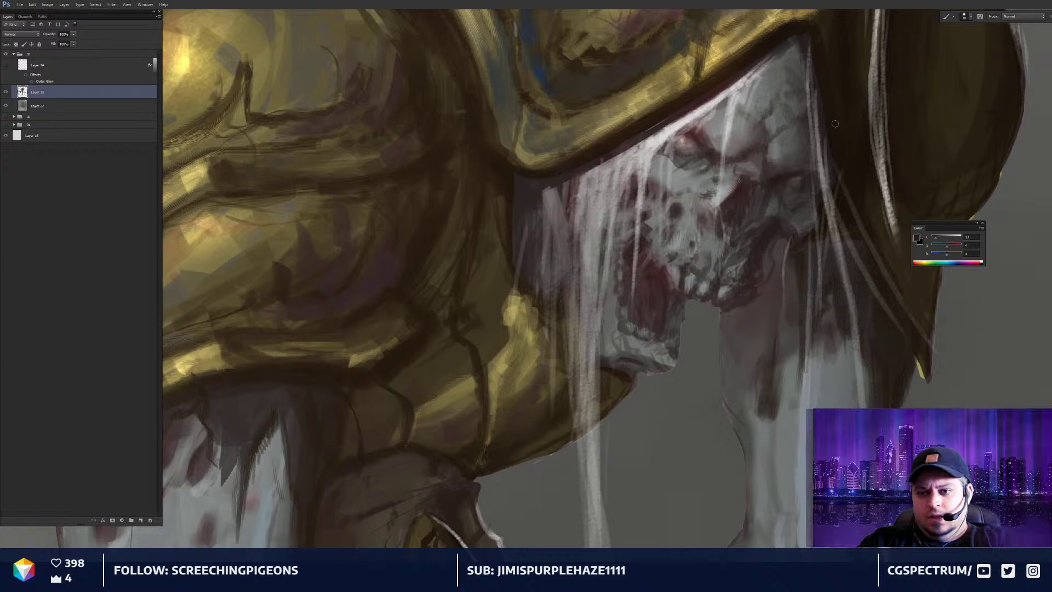
Set the brush blending mode to Color and tint the skull's upper teeth with a sampled grey
click(1022, 16)
click(1020, 203)
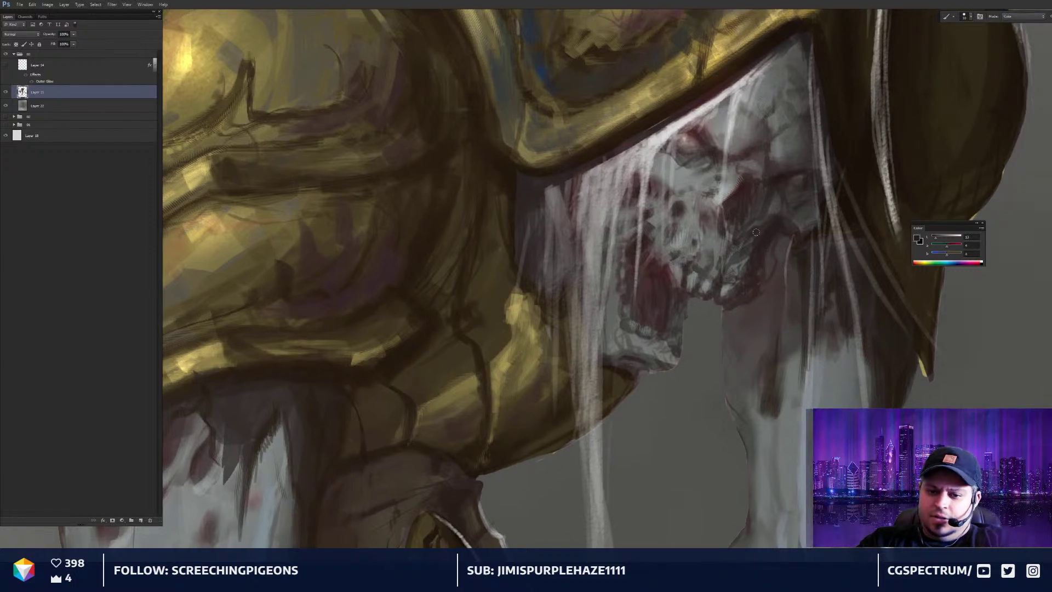
alt+click(706, 239)
drag(705, 258, 703, 256)
Return the brush to Normal mode and highlight the upper front teeth with a lighter neutral grey
click(917, 238)
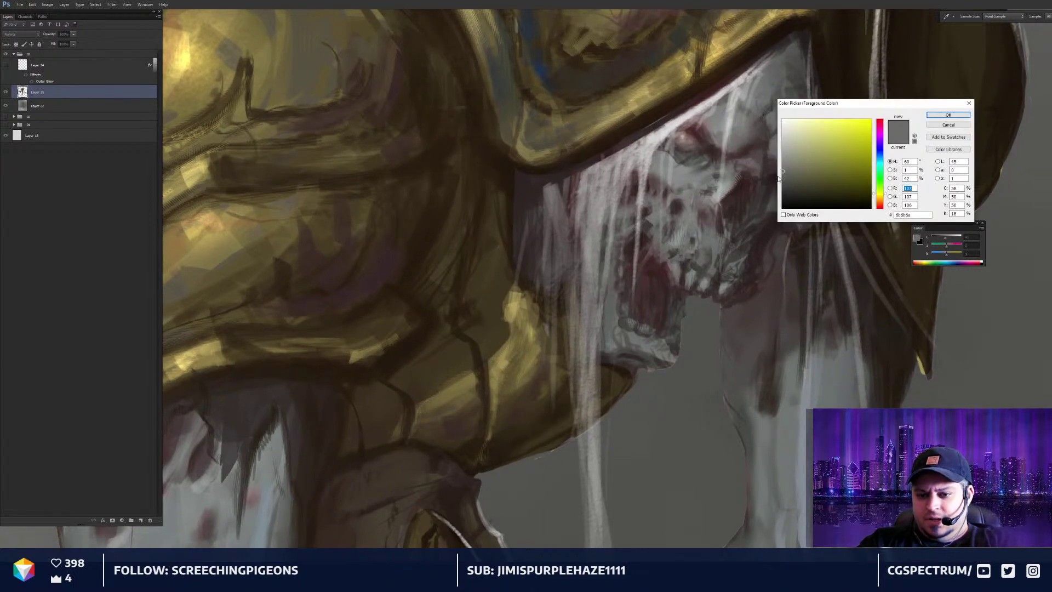
click(757, 172)
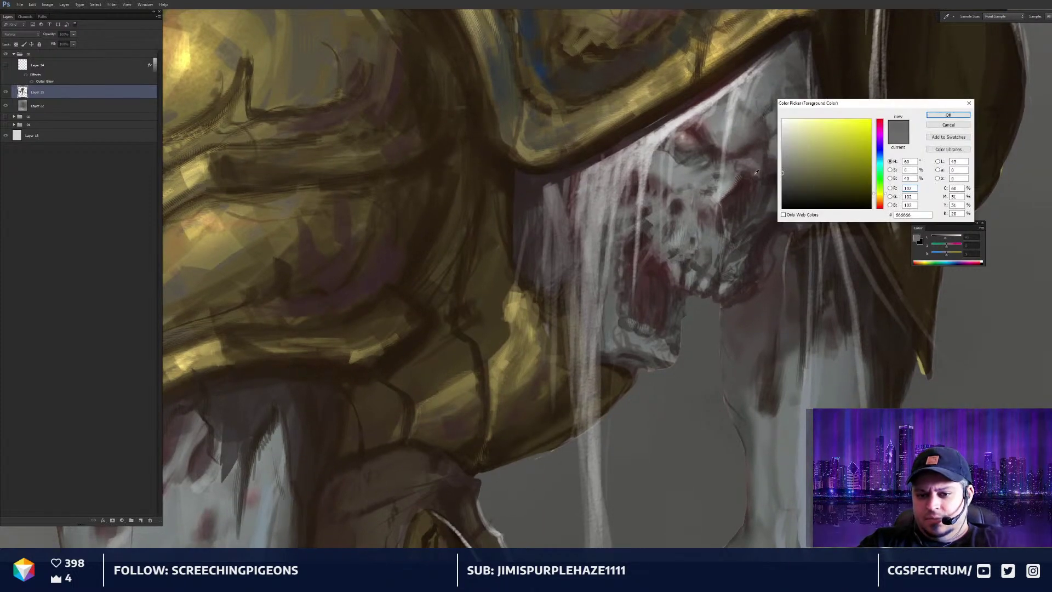
click(692, 270)
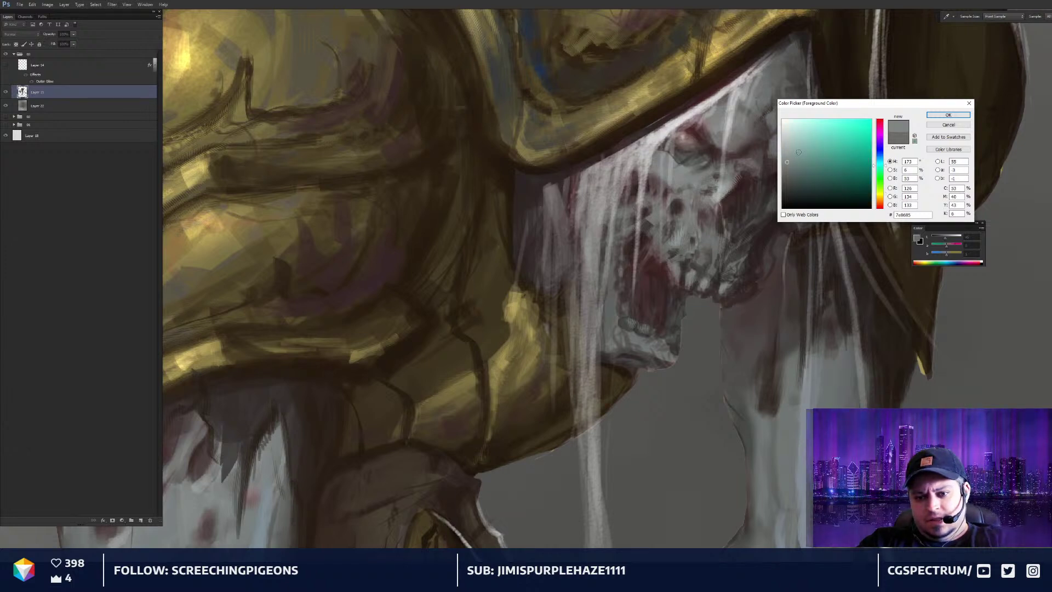
click(727, 180)
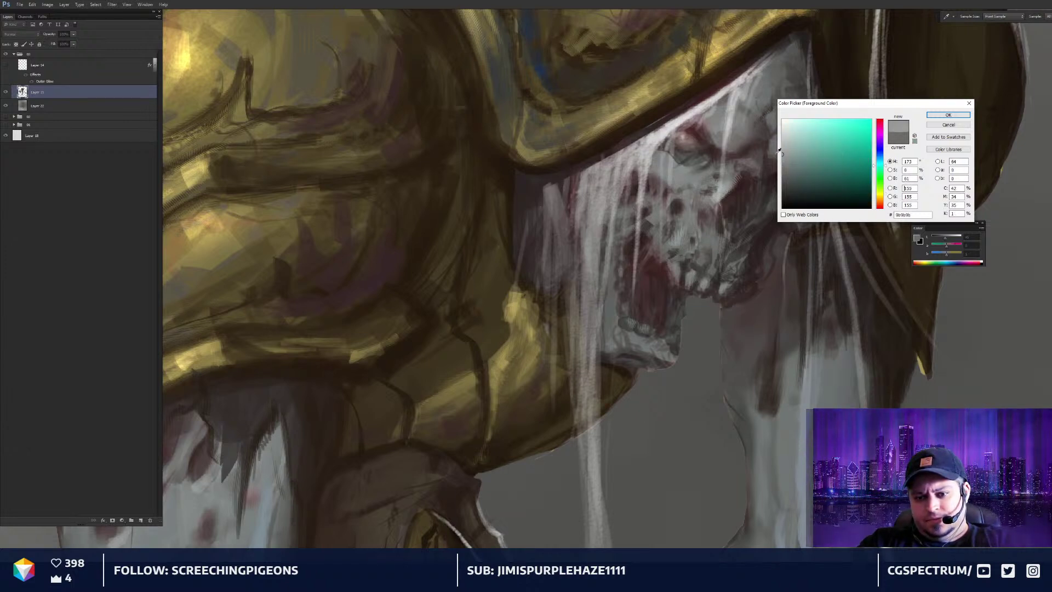
click(948, 115)
click(1028, 16)
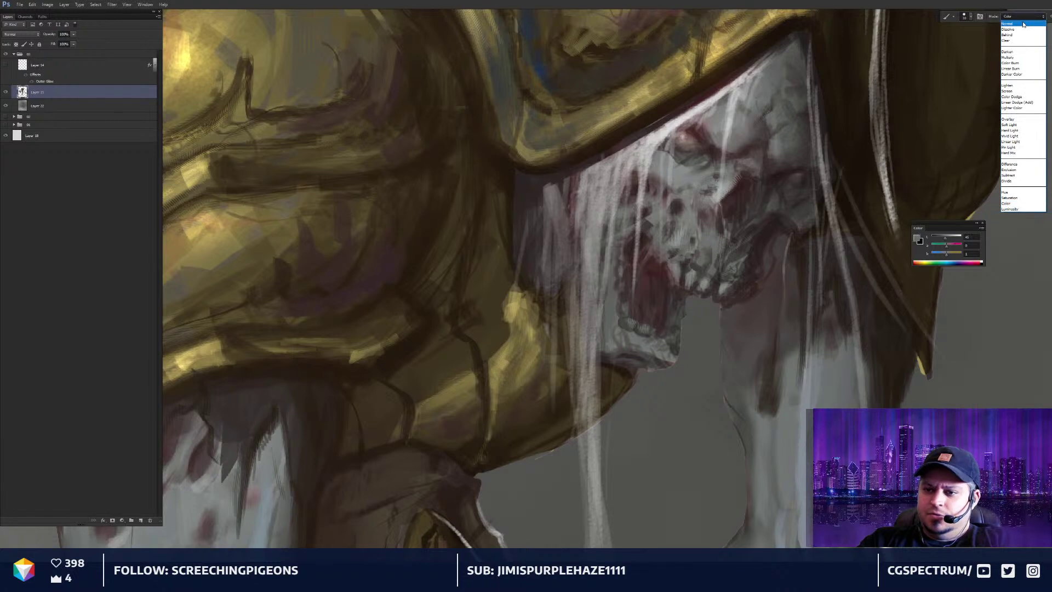
click(1013, 18)
click(917, 238)
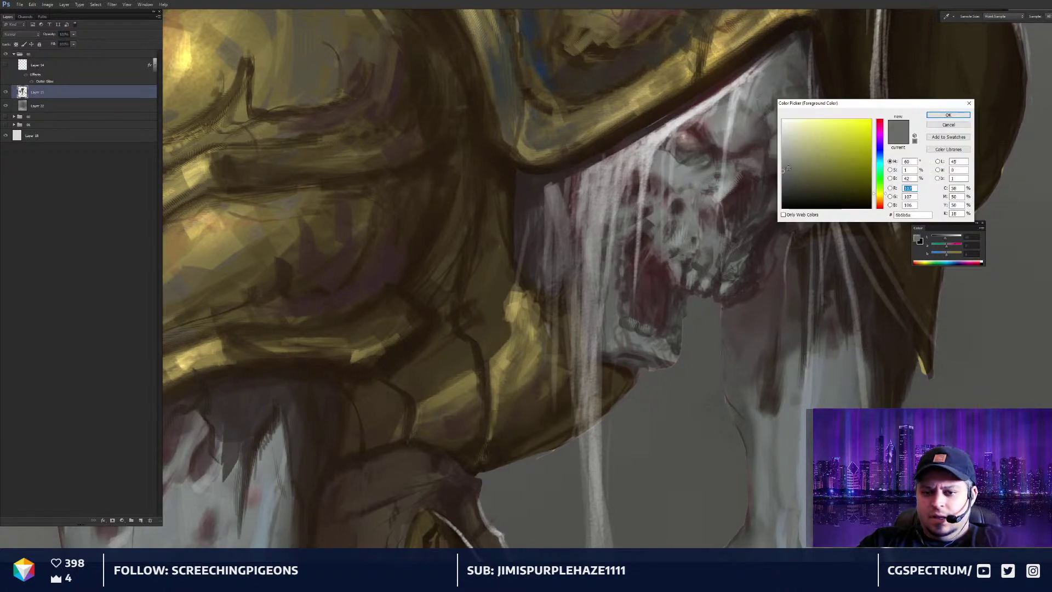
click(933, 116)
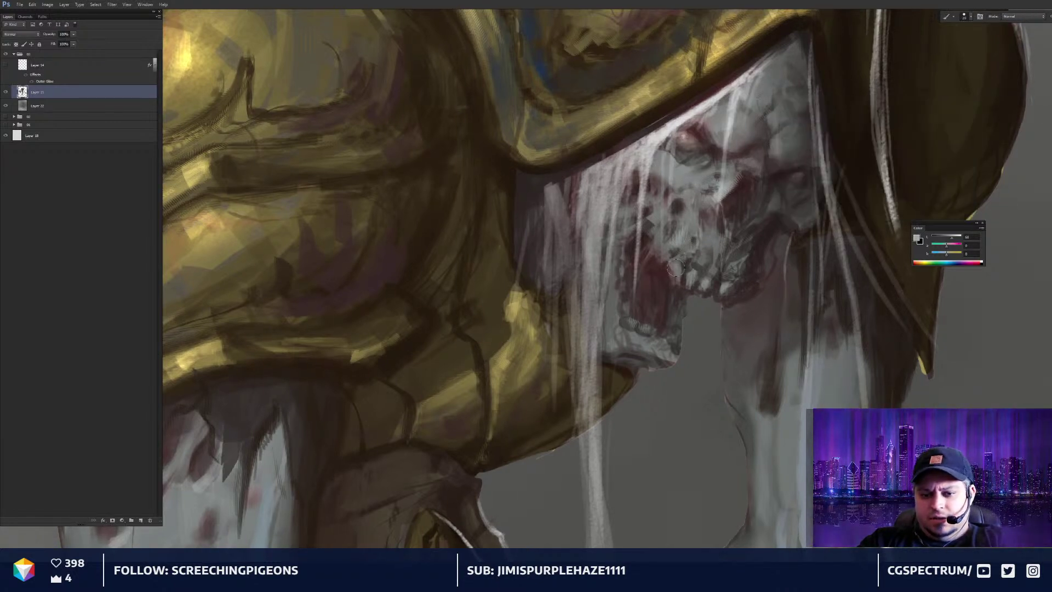
drag(677, 269, 703, 283)
key(bracketleft)
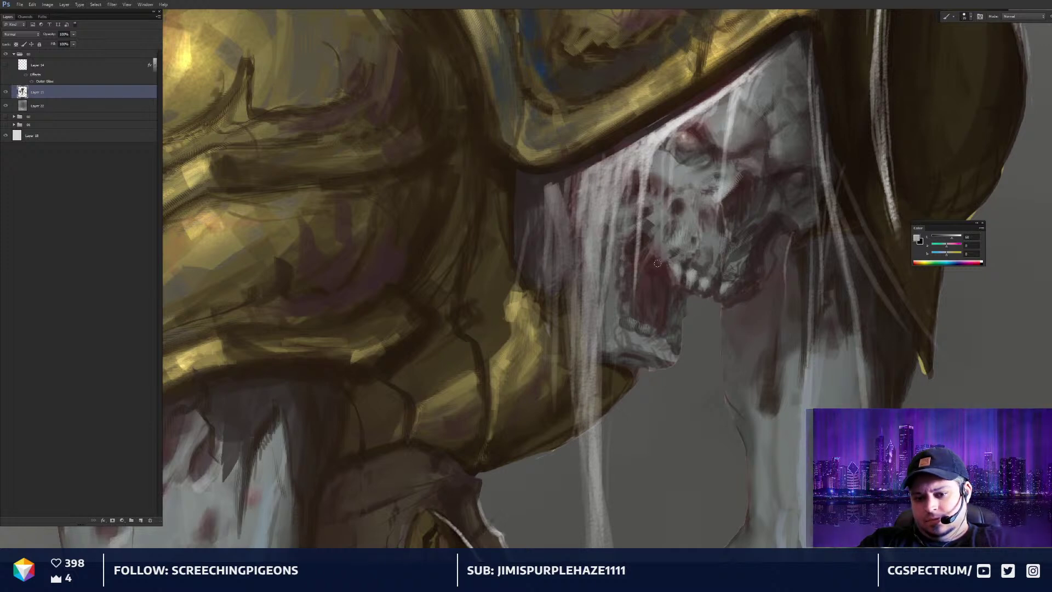
Add small light grey highlights to the upper back tooth and the lower jaw's teeth with a smaller brush
drag(659, 264, 657, 266)
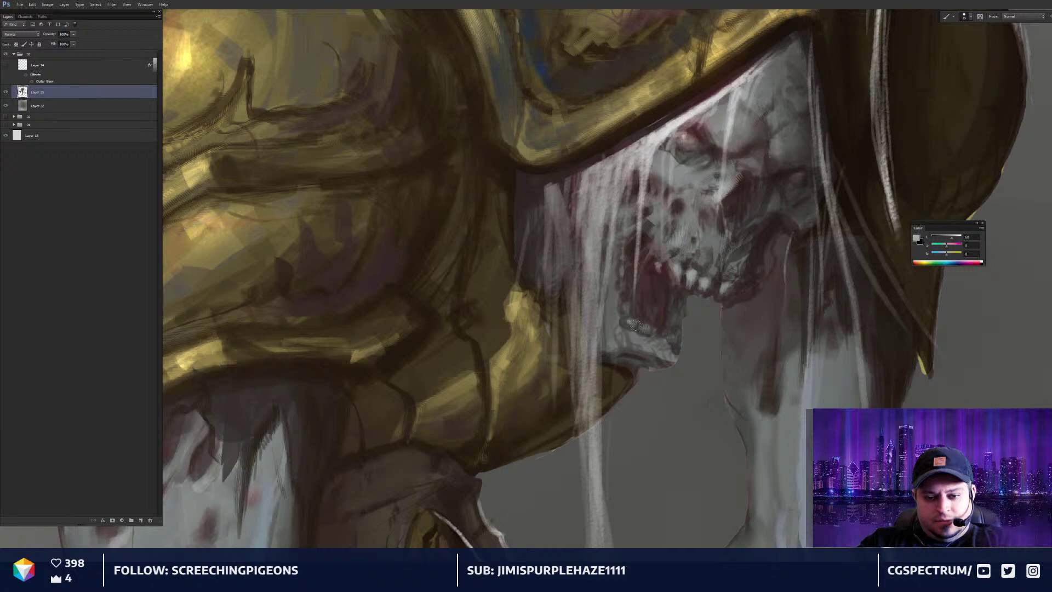
mouse_move(627, 320)
mouse_down()
mouse_move(647, 329)
mouse_move(626, 309)
mouse_up()
key(bracketleft)
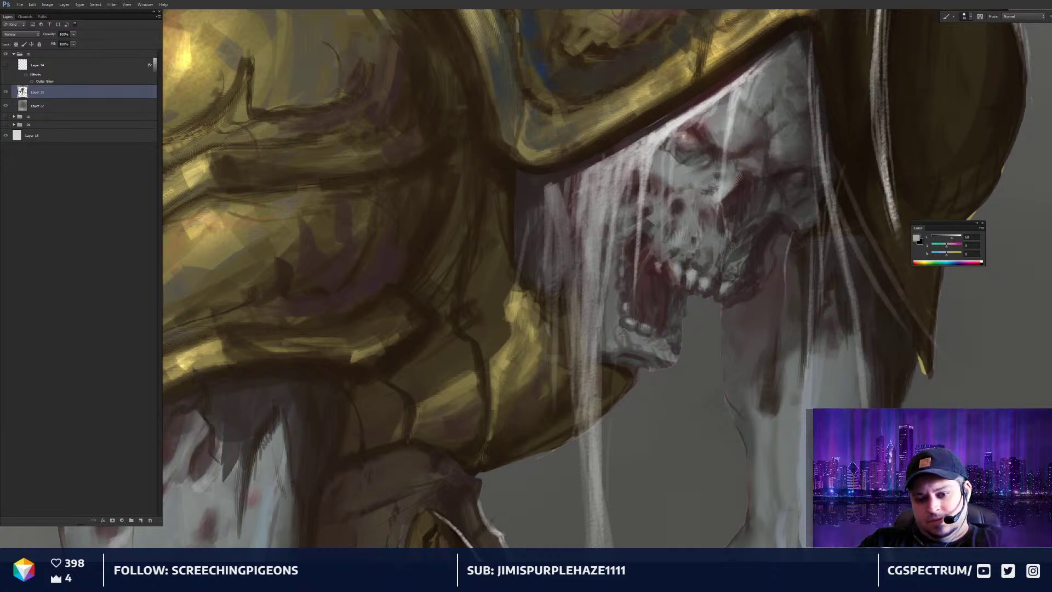
key(ctrl+minus)
key(ctrl+minus)
key(ctrl+minus)
key(ctrl+minus)
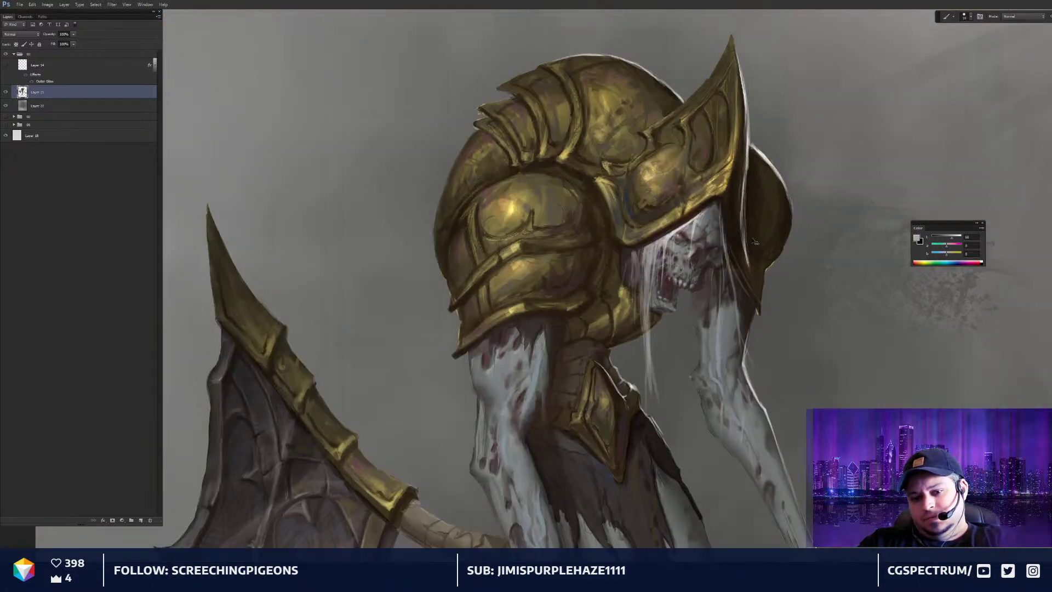
key(ctrl+minus)
key(ctrl+minus)
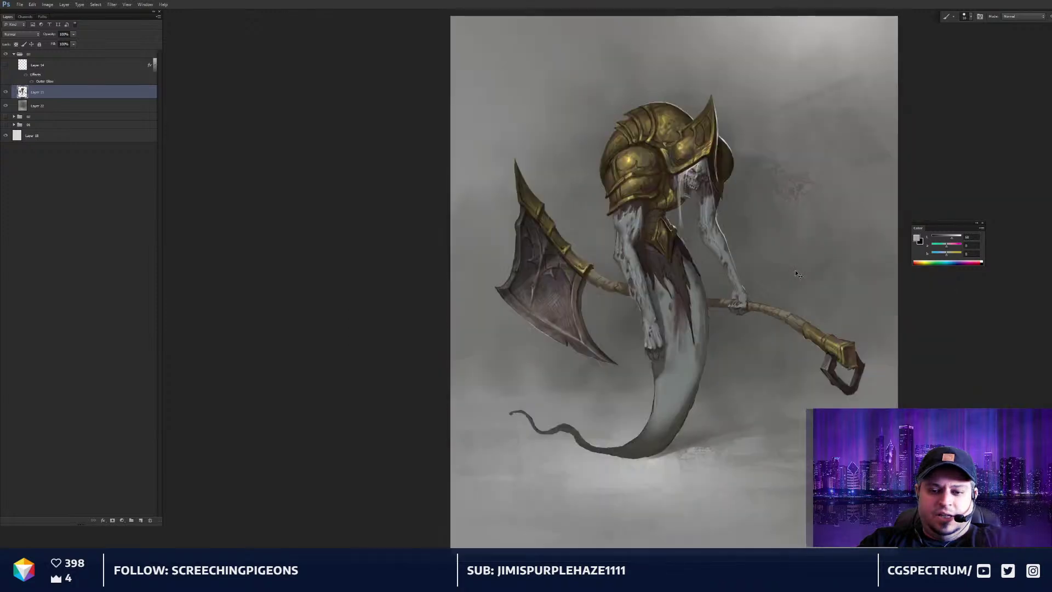
Erase the pale rim along the lower cutting edge of the axe blade
key(ctrl+plus)
drag(731, 230, 727, 245)
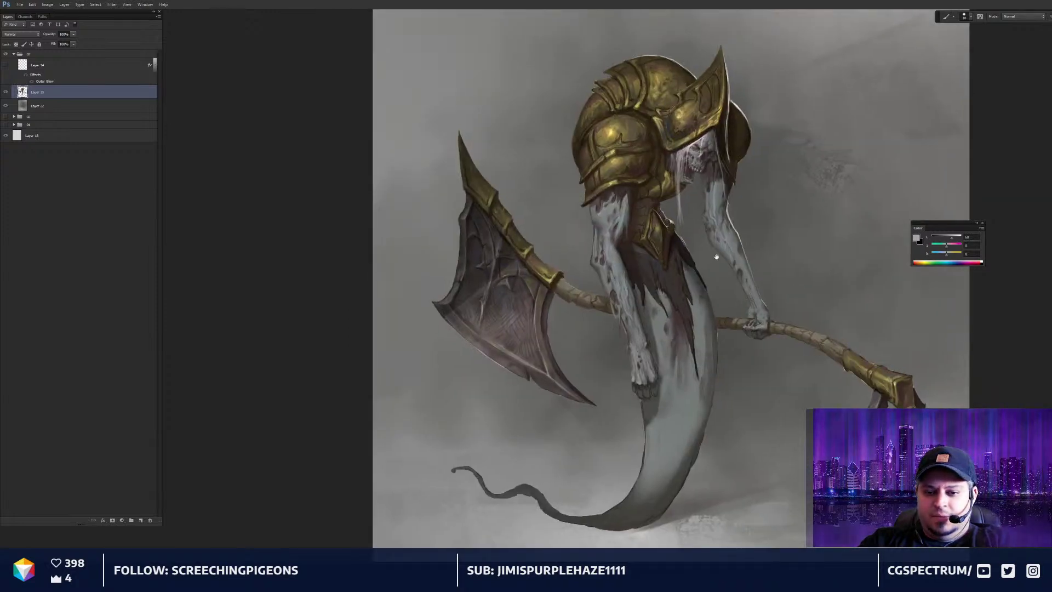
drag(723, 355, 766, 367)
drag(632, 345, 762, 288)
key(ctrl+plus)
key(ctrl+plus)
key(ctrl+plus)
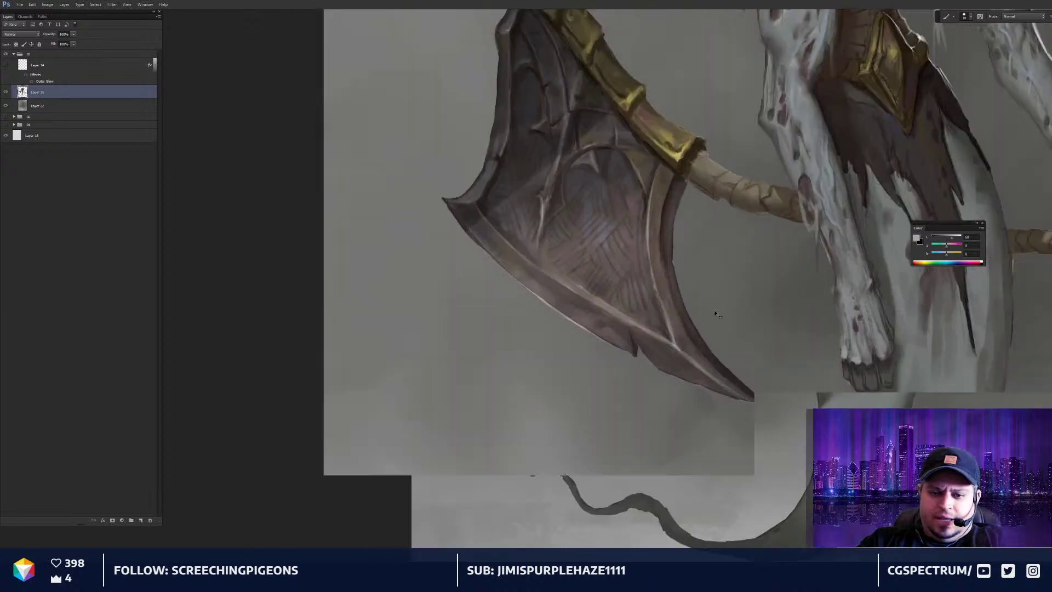
key(e)
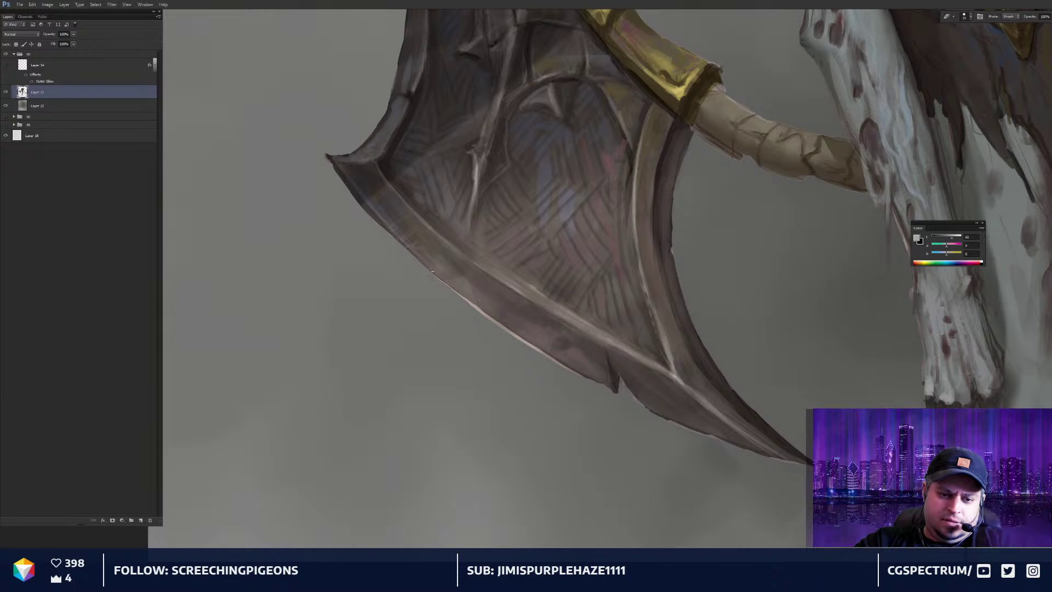
drag(482, 313, 447, 286)
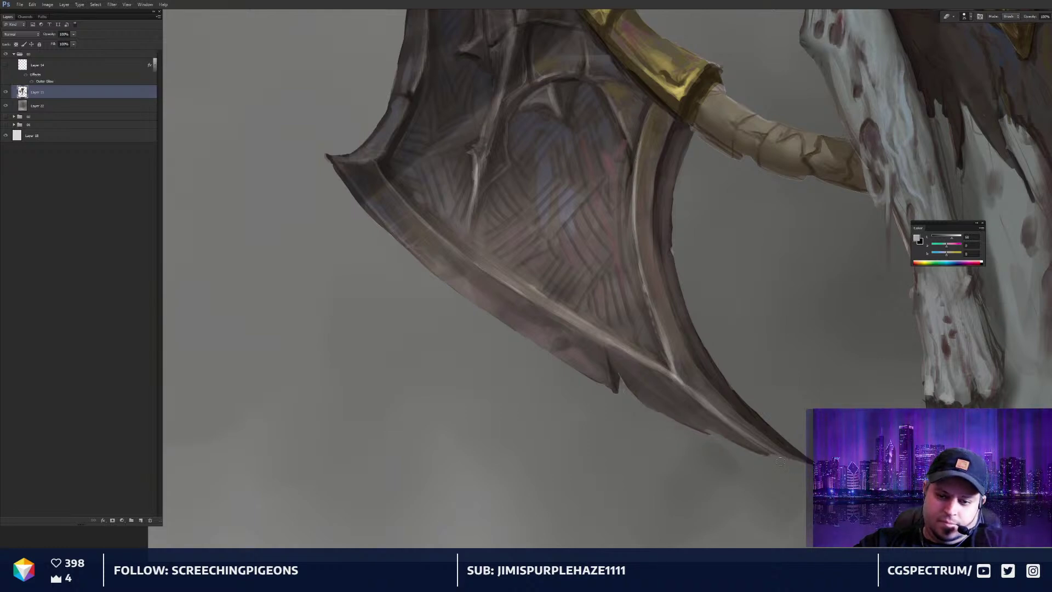
Clean up the outline around the tail and just below the hanging hand with the Eraser
key(ctrl+minus)
key(ctrl+minus)
drag(886, 328, 592, 294)
scroll(677, 321, up, 3)
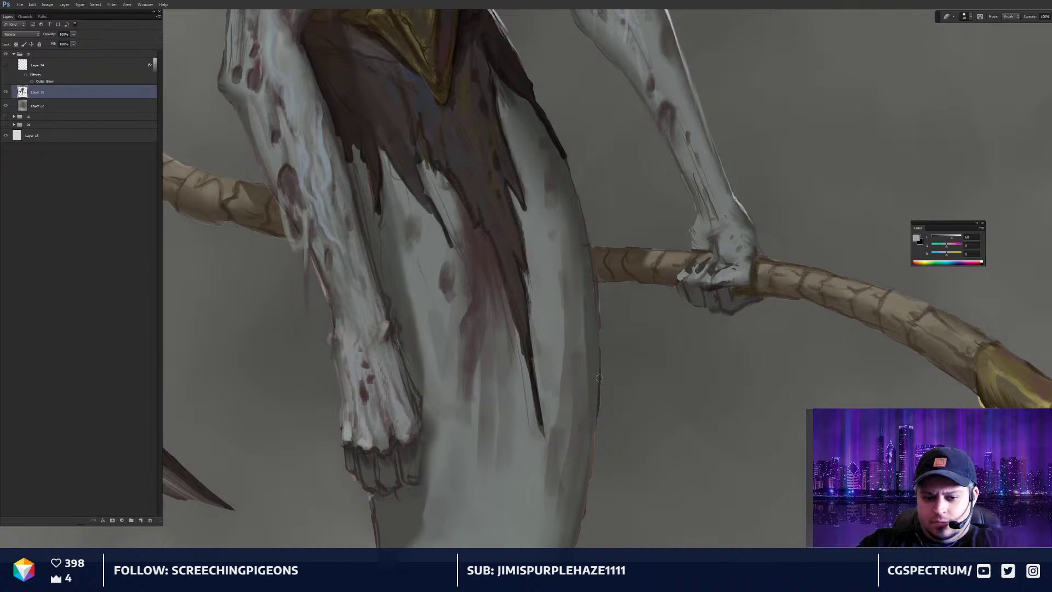
mouse_move(627, 428)
mouse_down()
mouse_move(634, 418)
mouse_move(837, 439)
mouse_up()
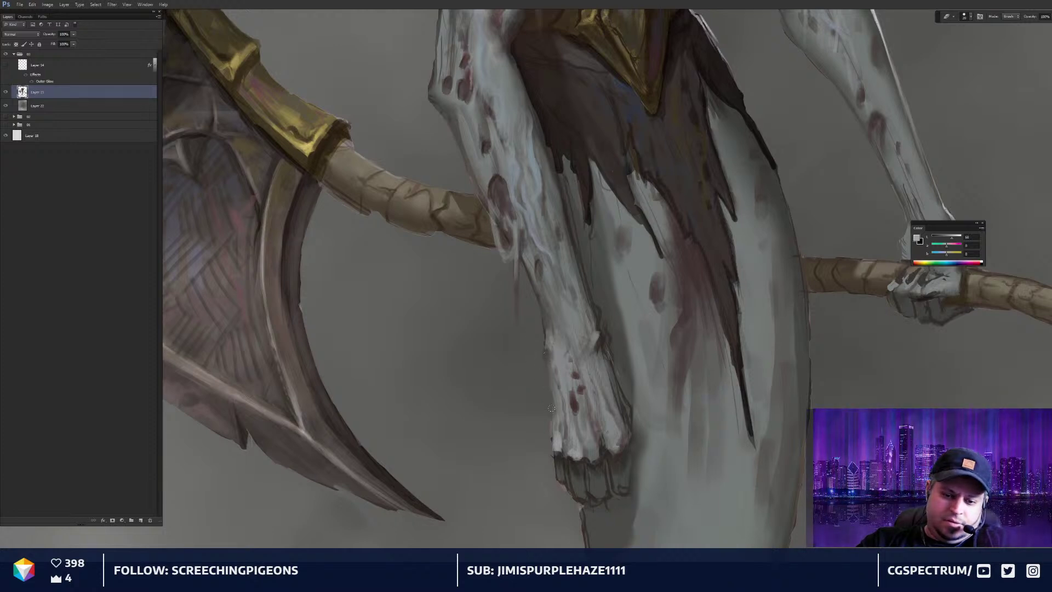
drag(548, 429, 561, 348)
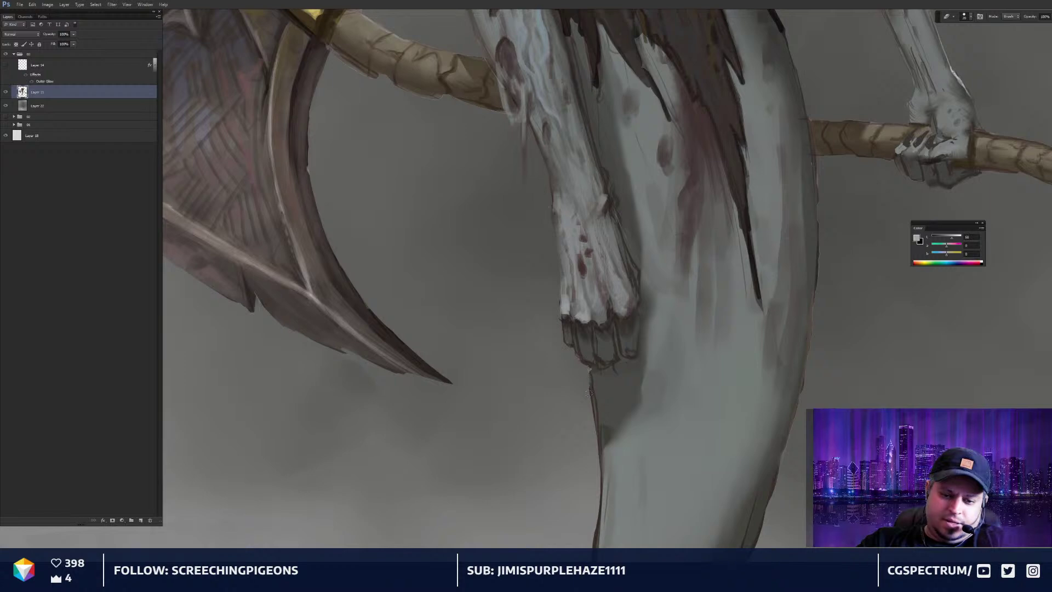
drag(590, 394, 592, 426)
drag(612, 311, 619, 324)
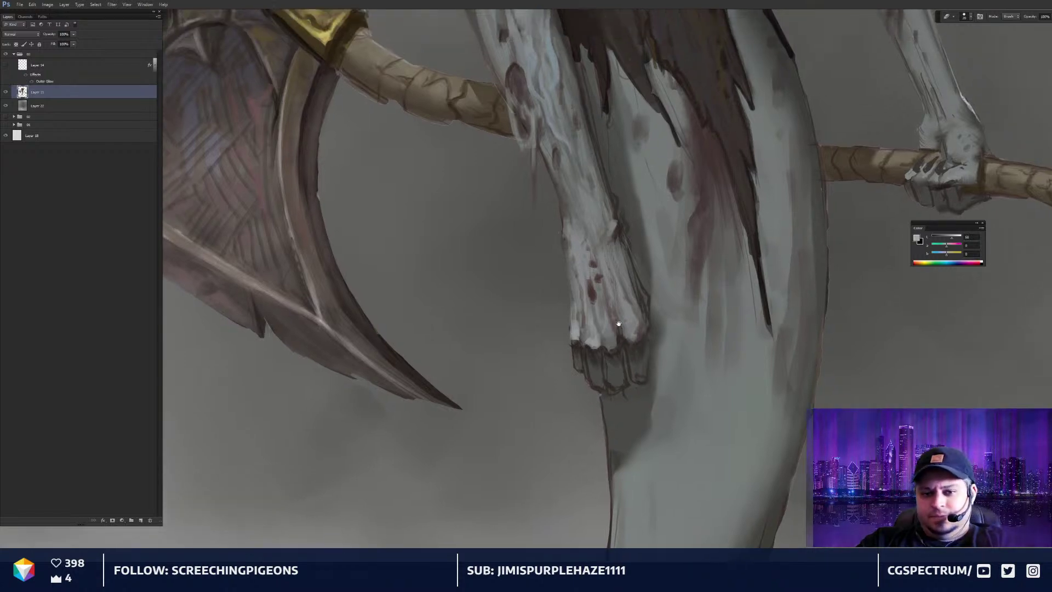
drag(577, 437, 660, 226)
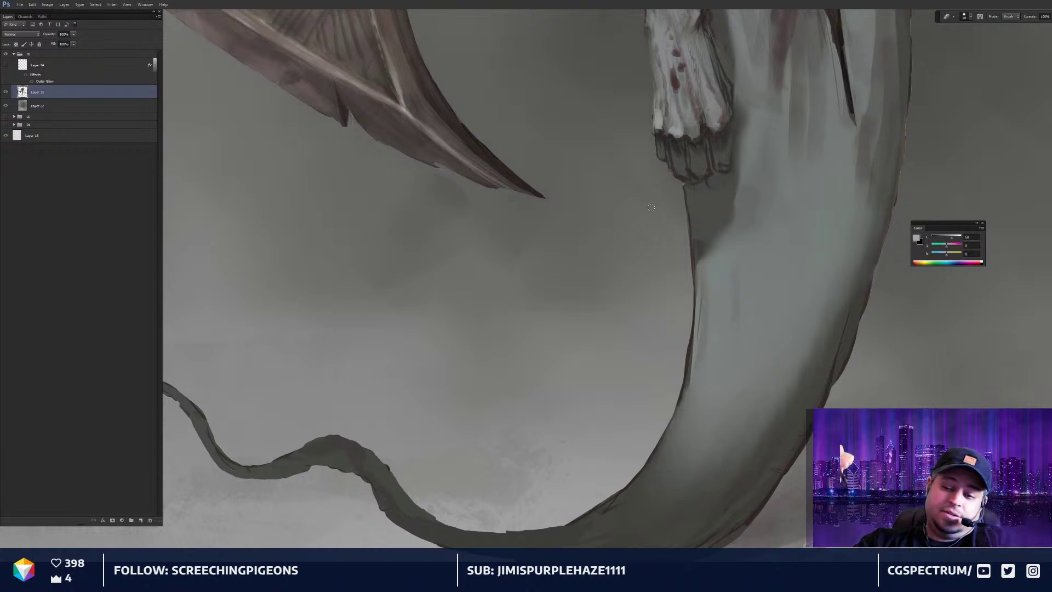
key(ctrl+minus)
key(ctrl+minus)
key(ctrl+minus)
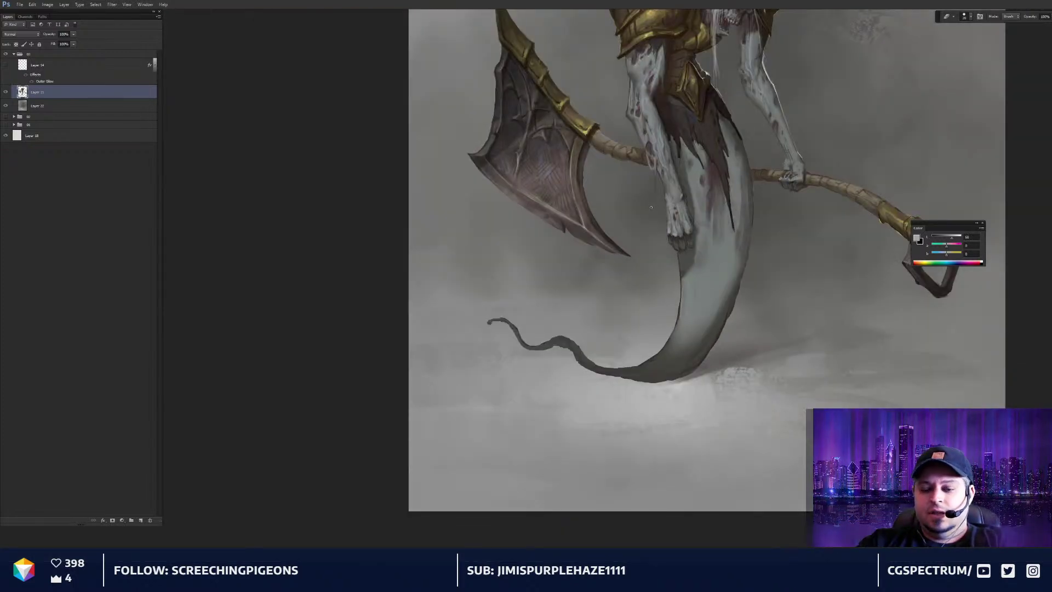
Examine the axe handle's outline up close and the whole figure's silhouette
drag(865, 198, 639, 265)
key(ctrl+plus)
key(ctrl+plus)
key(ctrl+plus)
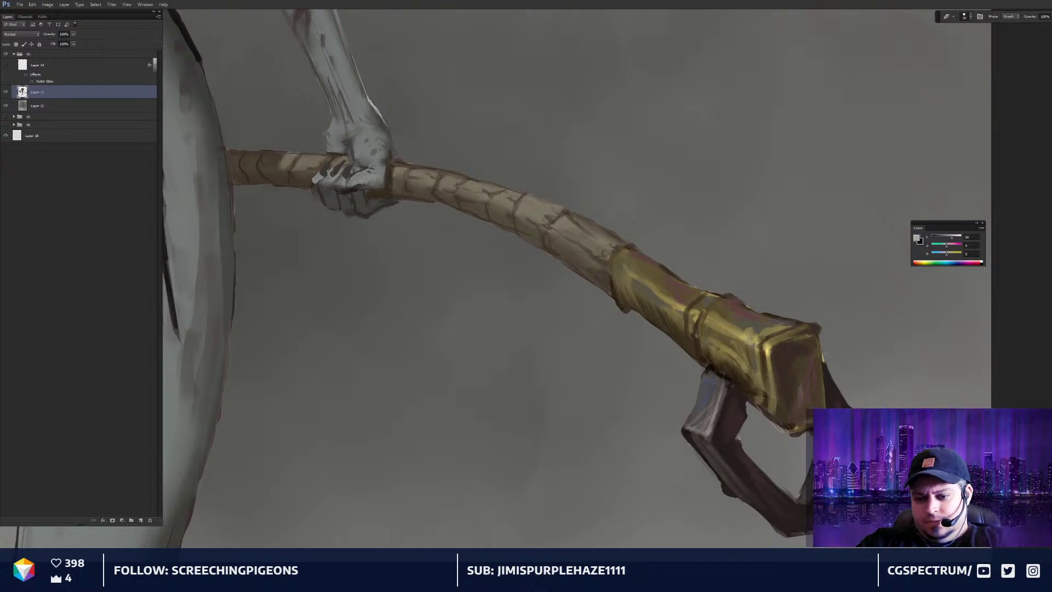
key(ctrl+minus)
key(ctrl+minus)
key(ctrl+minus)
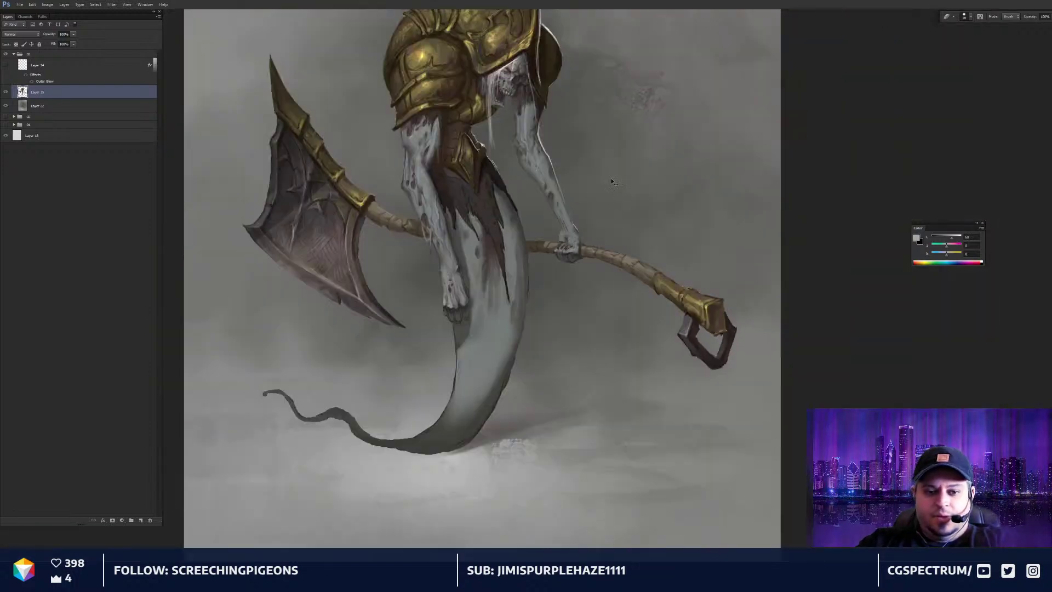
drag(587, 217, 661, 329)
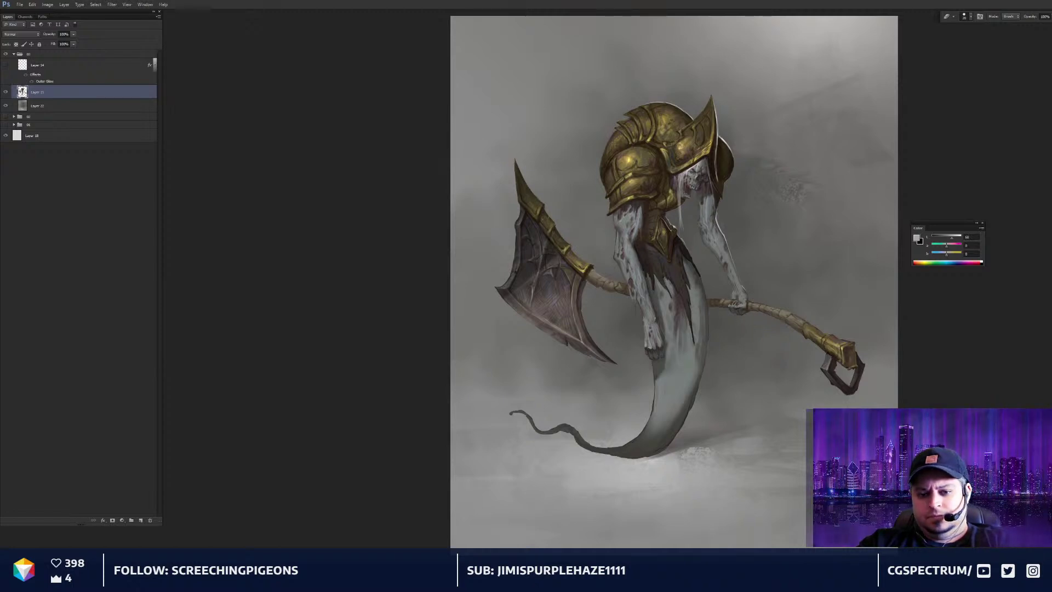
key(ctrl+minus)
key(ctrl+plus)
drag(739, 379, 729, 381)
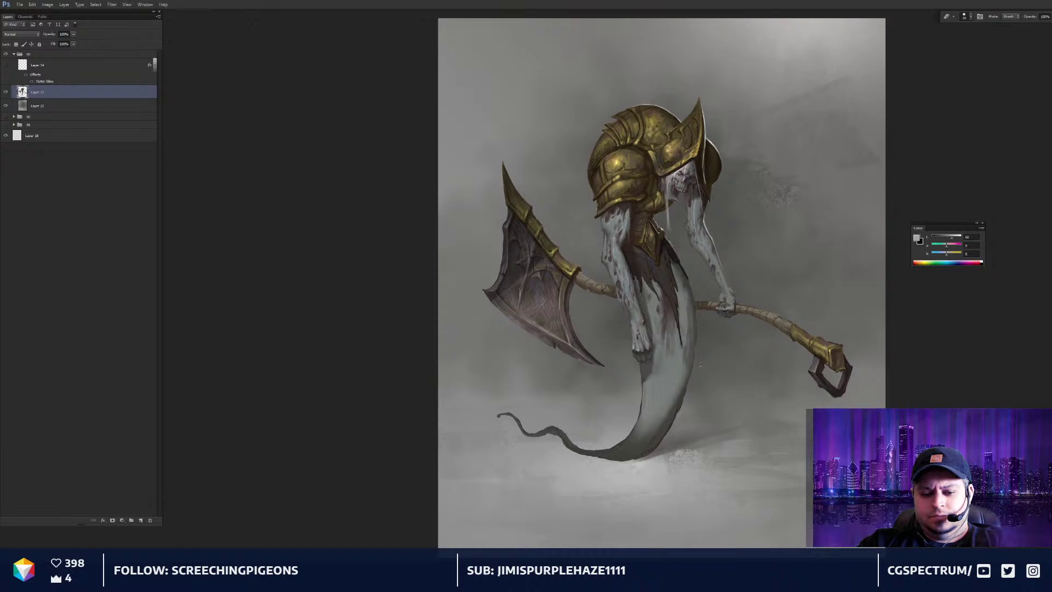
Paint a thin white rim light down the torn waist cloth and outer hip with an enlarged brush
drag(721, 262, 665, 260)
key(ctrl+plus)
key(ctrl+plus)
key(b)
key(ctrl+plus)
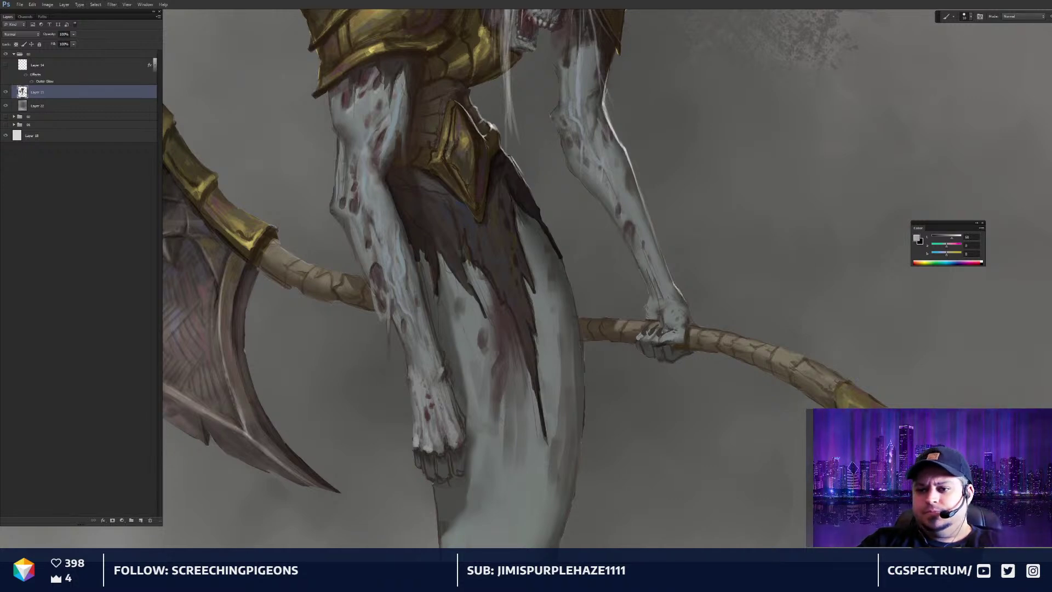
mouse_move(757, 263)
mouse_down()
mouse_move(775, 258)
mouse_move(787, 229)
mouse_up()
key(ctrl+plus)
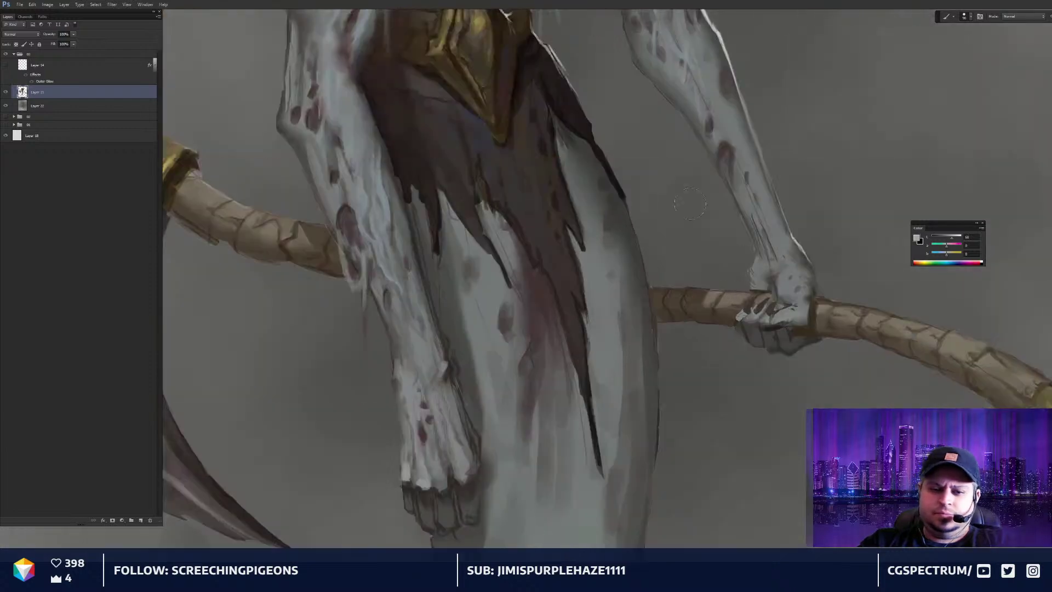
key(d)
key(x)
key(bracketright)
key(bracketright)
key(bracketright)
key(bracketright)
key(bracketright)
key(bracketright)
key(bracketright)
mouse_move(571, 134)
mouse_down()
mouse_move(607, 241)
mouse_move(639, 266)
mouse_move(661, 311)
mouse_move(660, 234)
mouse_up()
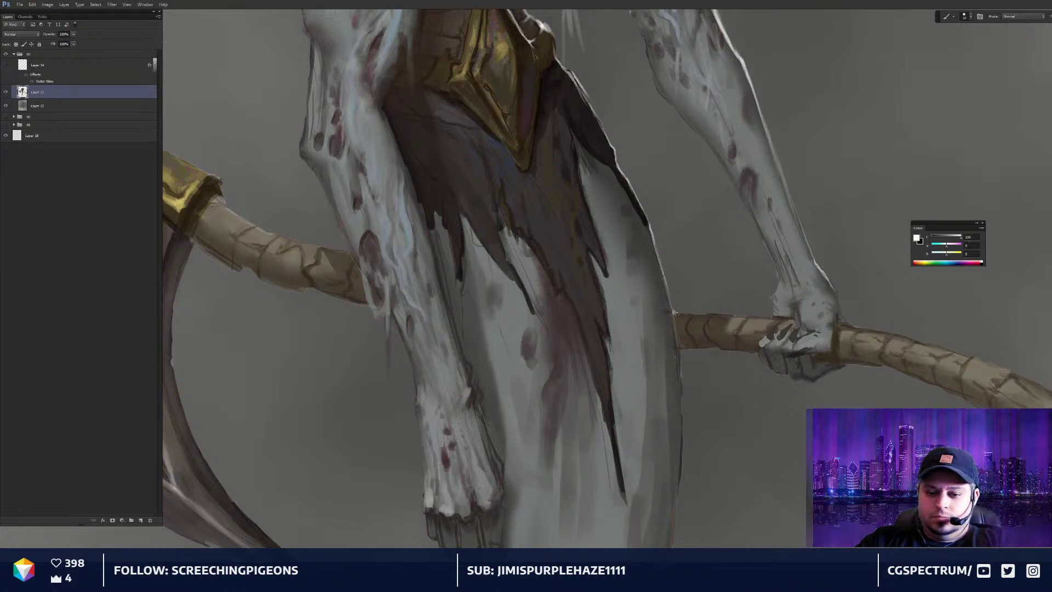
Paint white rim light along the upper edge of the wrapped axe handle on both sides of the gripping hand
drag(697, 314, 774, 317)
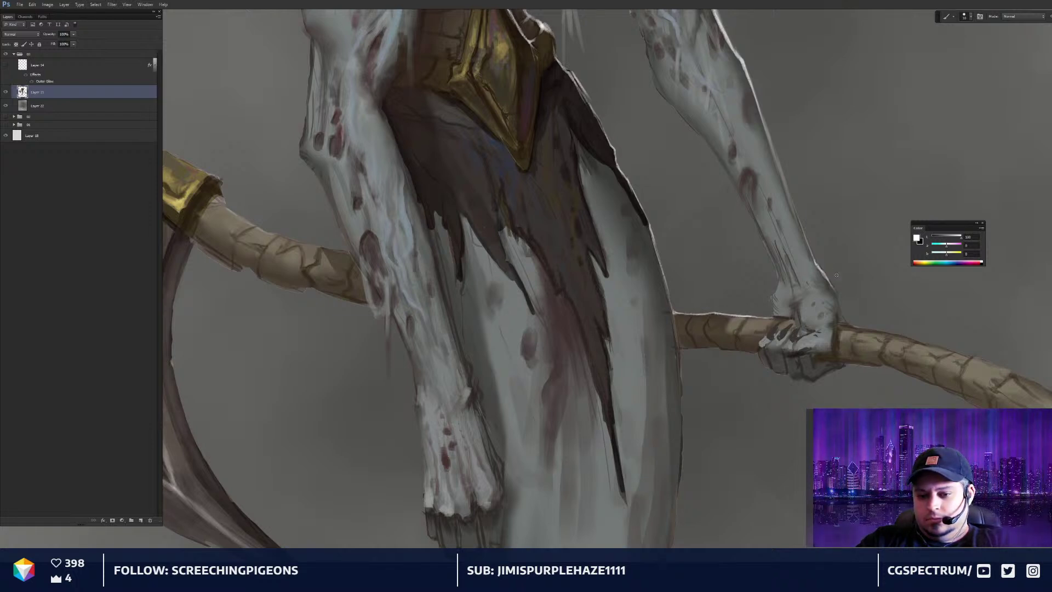
mouse_move(851, 303)
mouse_down()
mouse_move(649, 293)
mouse_move(545, 251)
mouse_move(587, 283)
mouse_up()
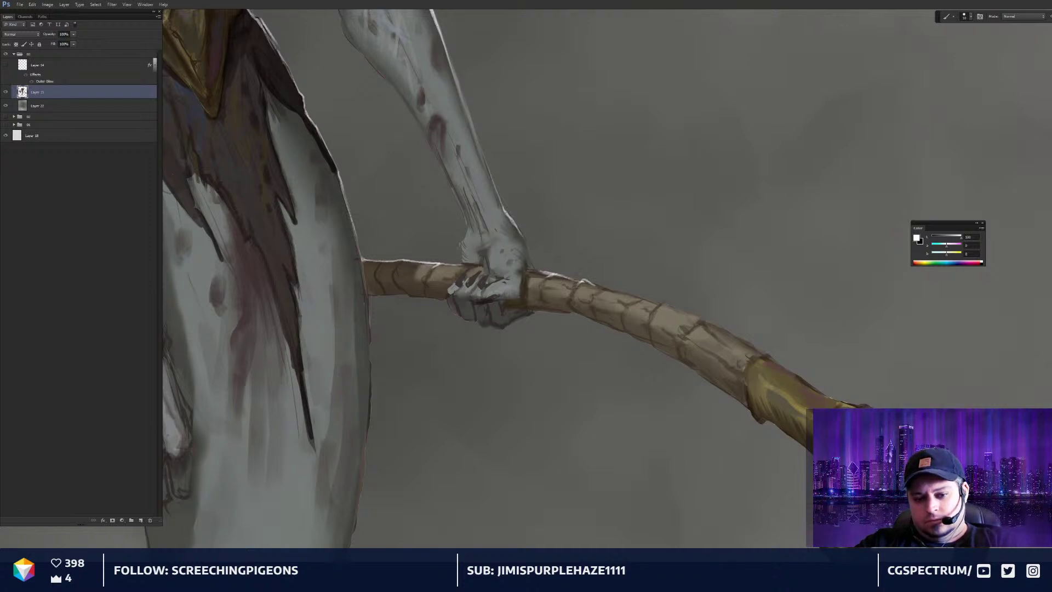
mouse_move(586, 282)
mouse_down()
mouse_move(657, 307)
mouse_move(668, 305)
mouse_move(667, 290)
mouse_move(670, 306)
mouse_move(690, 303)
mouse_move(740, 332)
mouse_up()
key(ctrl+0)
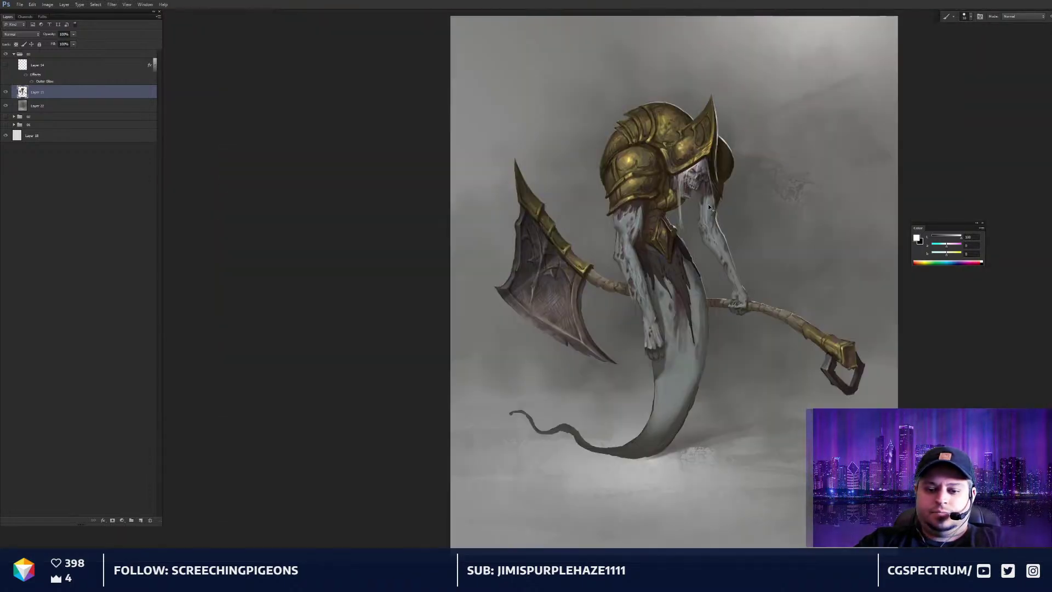
Refine the helmet trim where the brow plate meets the dome, using sampled gold and dark brown tones
drag(751, 338, 751, 314)
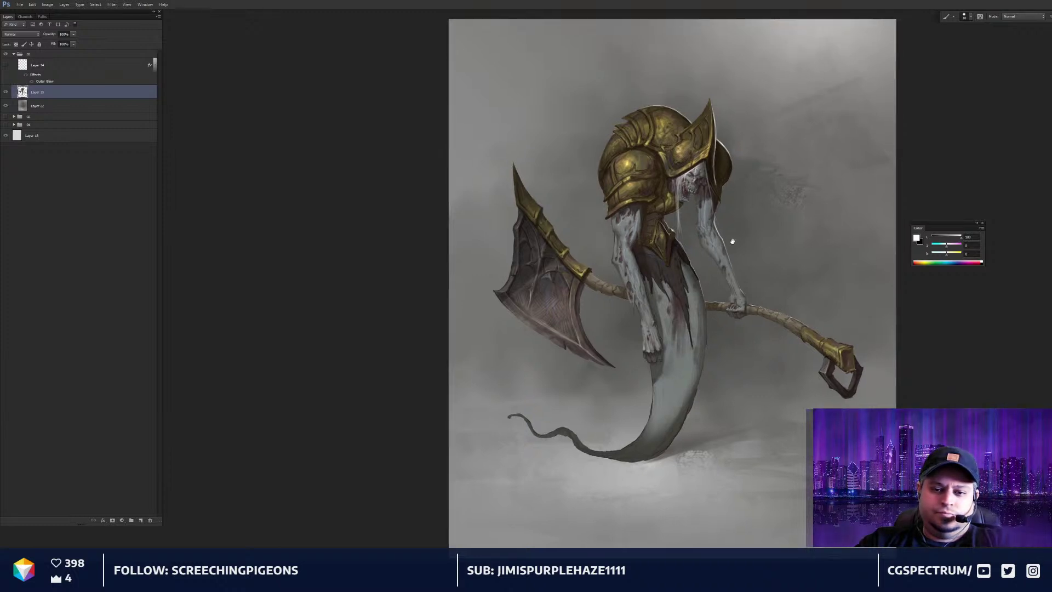
drag(732, 229, 728, 350)
key(ctrl+plus)
key(ctrl+plus)
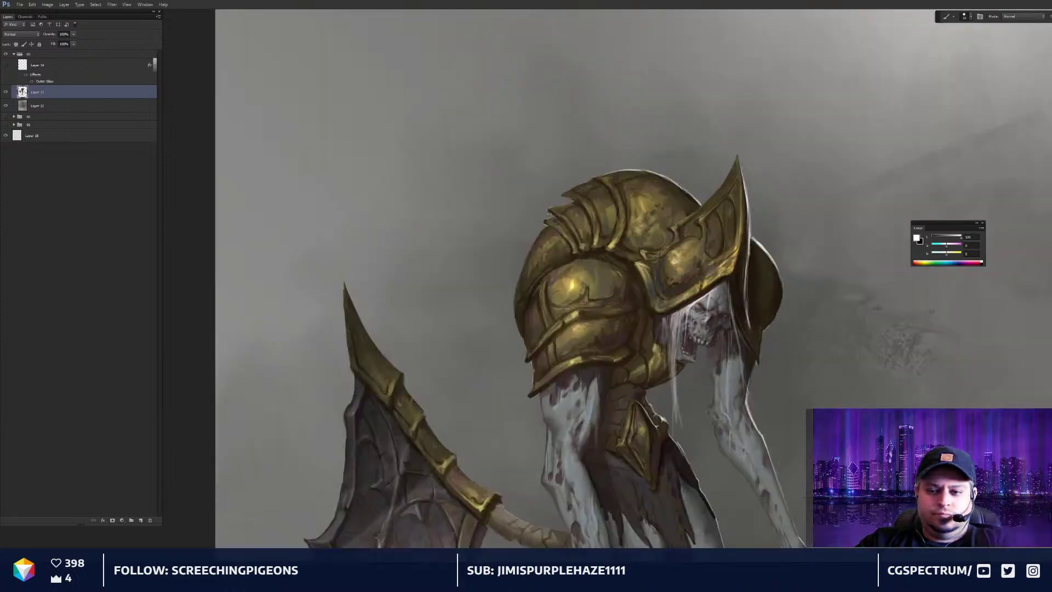
alt+click(645, 264)
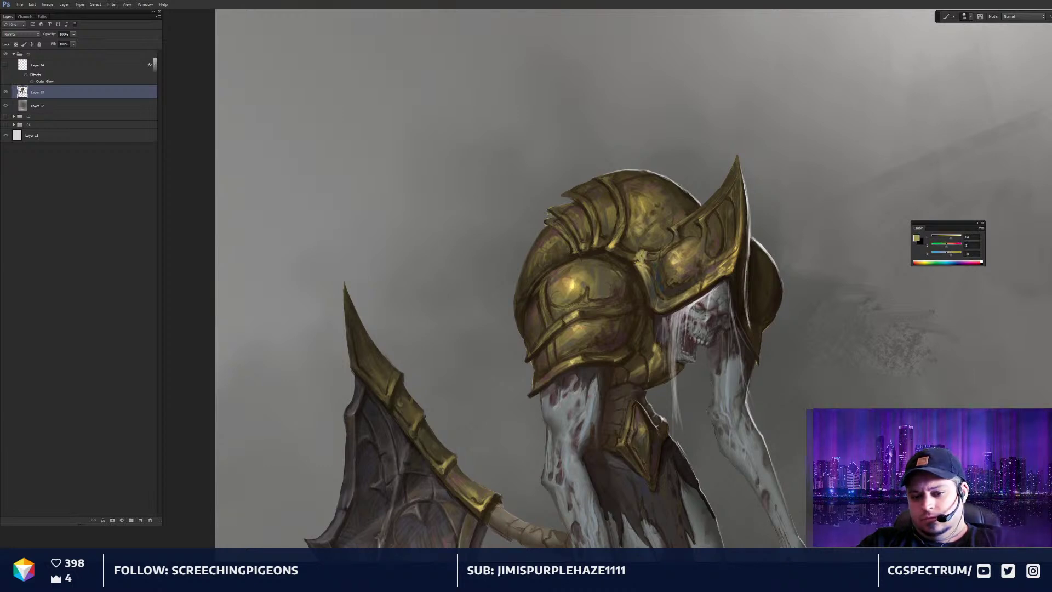
alt+click(650, 262)
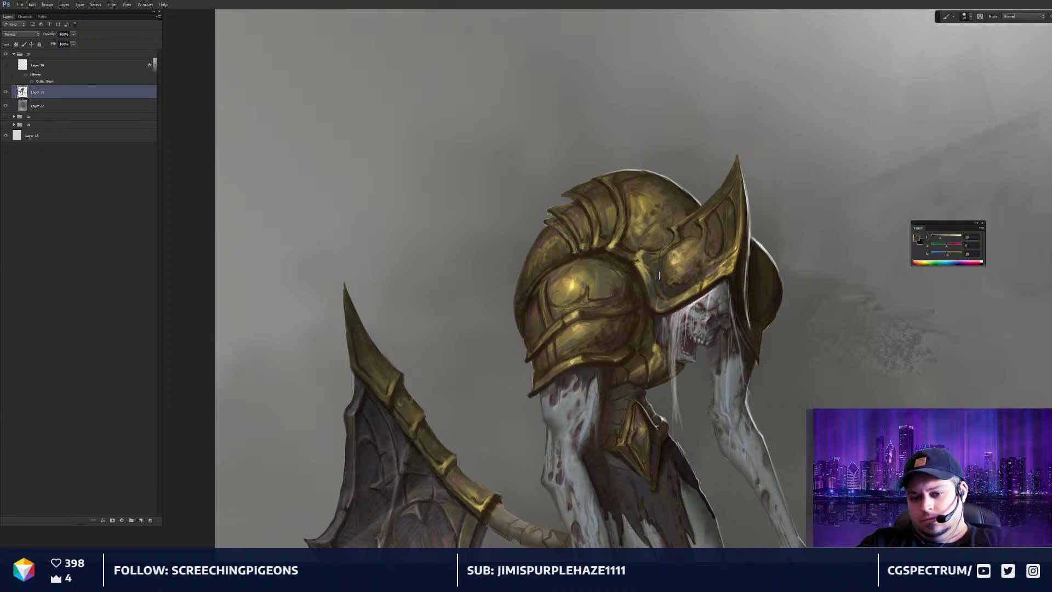
alt+click(655, 250)
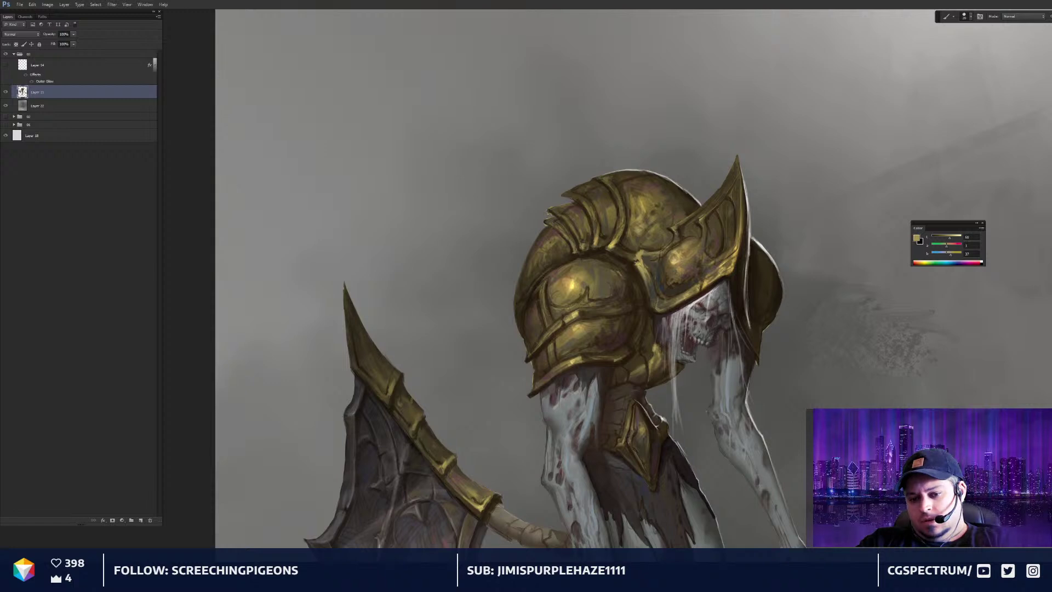
alt+click(674, 249)
key([)
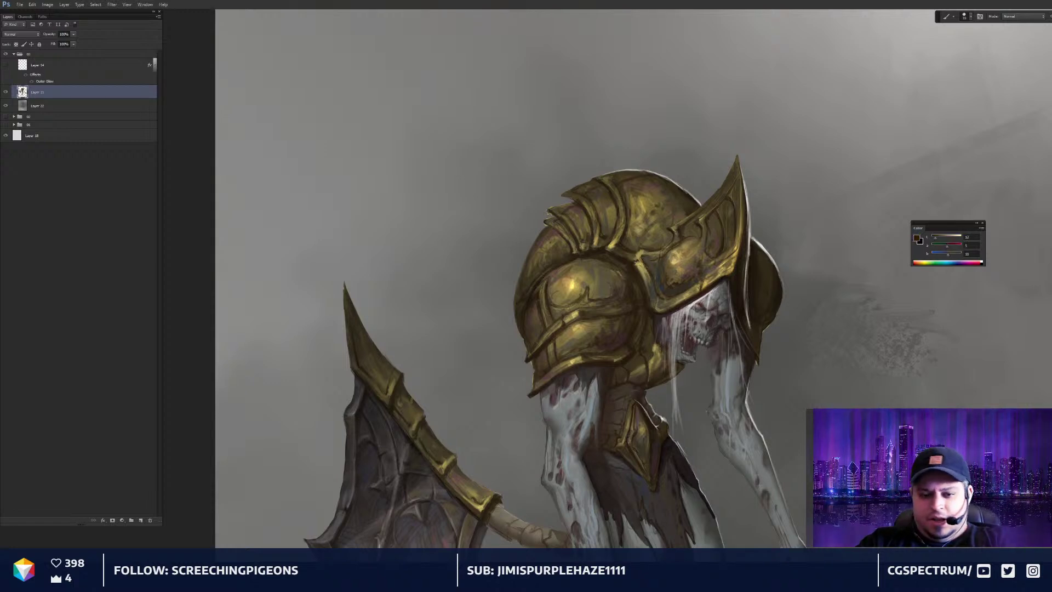
alt+click(642, 259)
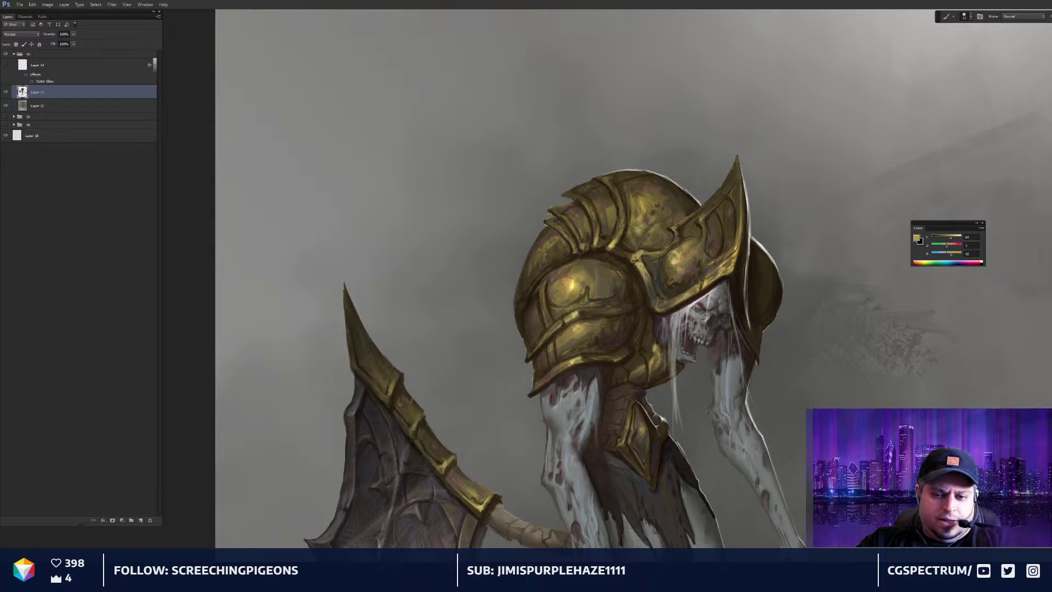
alt+click(652, 240)
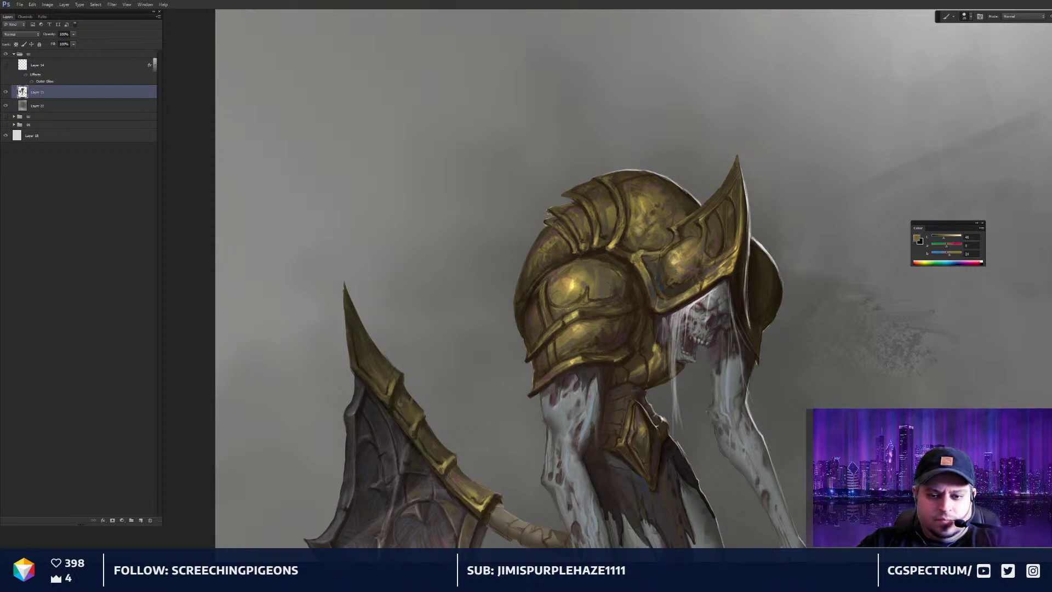
key(ctrl+0)
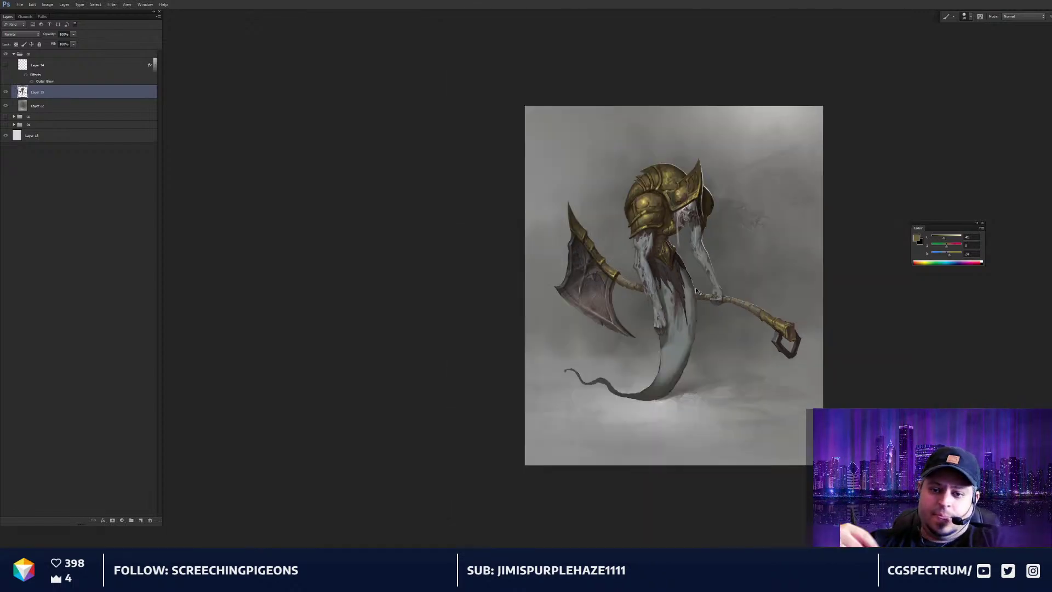
key(ctrl+minus)
key(ctrl+plus)
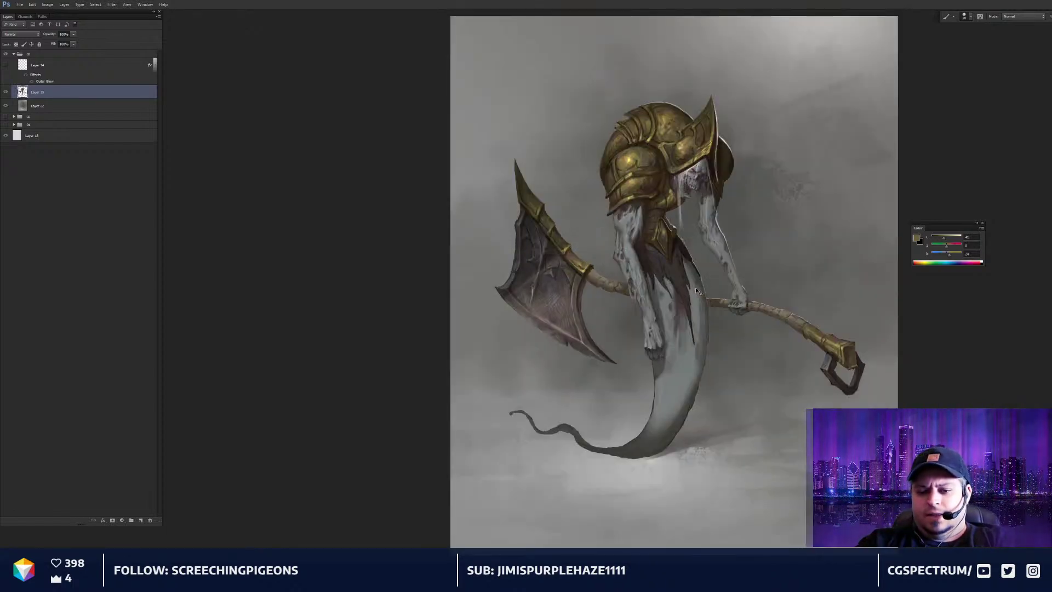
drag(765, 301, 758, 316)
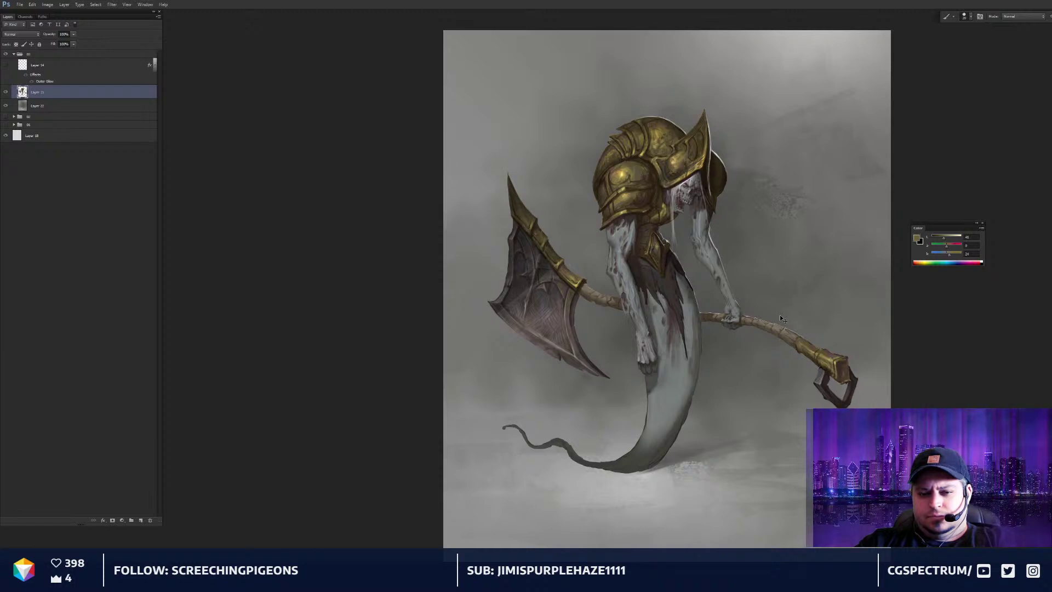
Load the figure layer's silhouette as a selection and exclude the helmet's front plate from it with the Lasso tool
key(ctrl+plus)
drag(775, 299, 768, 496)
key(ctrl+plus)
key(ctrl+plus)
drag(686, 304, 674, 176)
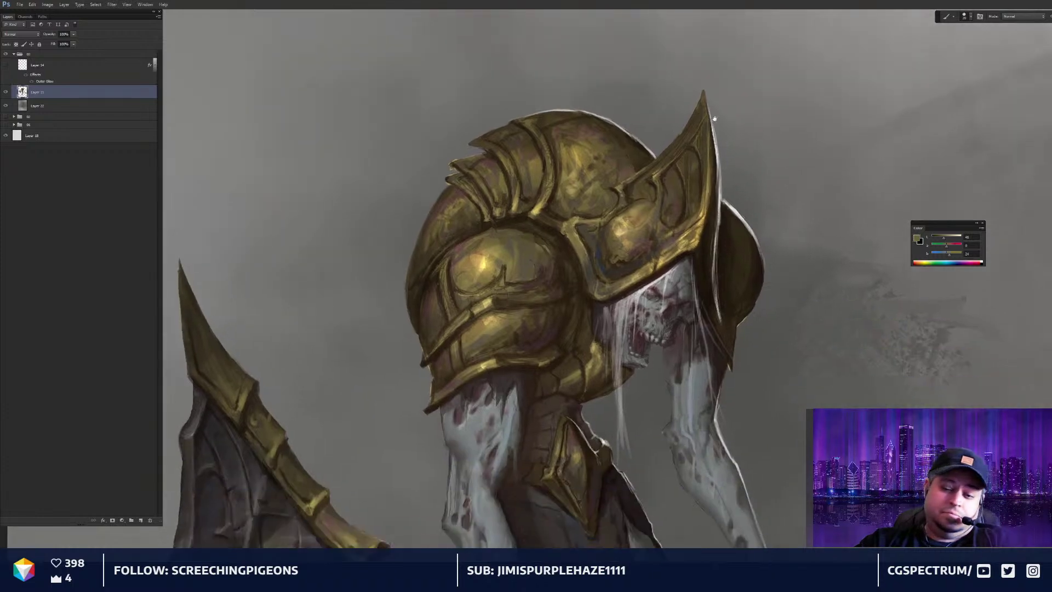
key(l)
scroll(724, 258, up, 2)
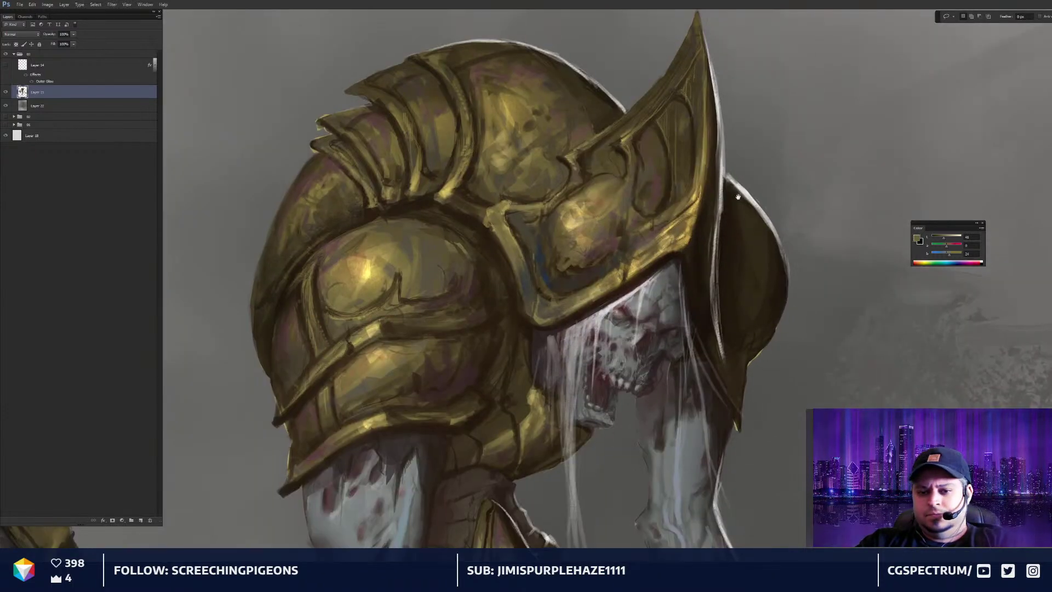
mouse_move(727, 166)
mouse_down()
mouse_move(719, 240)
mouse_move(735, 92)
mouse_up()
drag(738, 227, 745, 249)
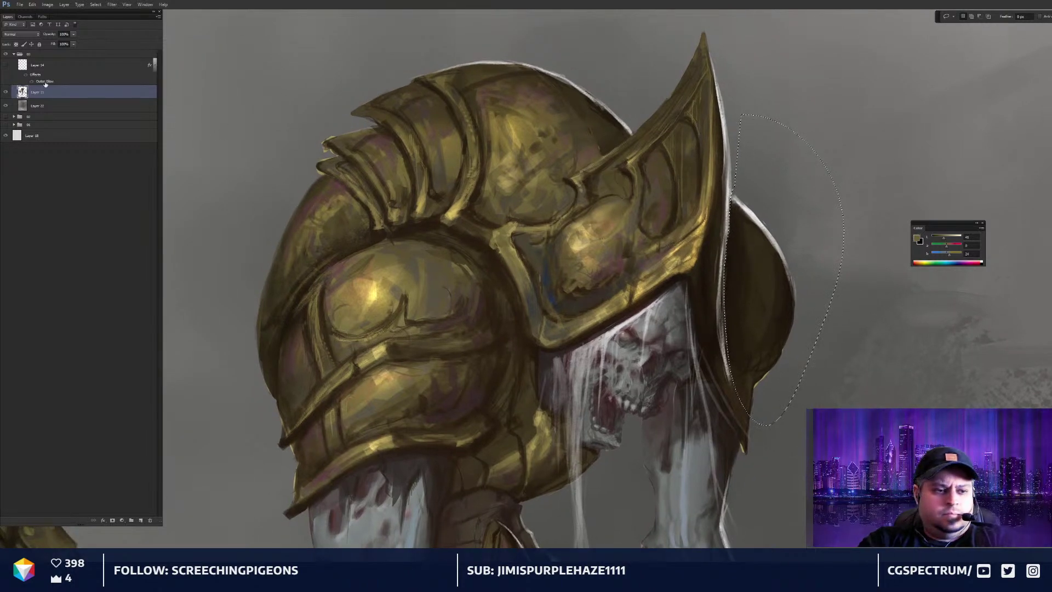
ctrl+click(24, 94)
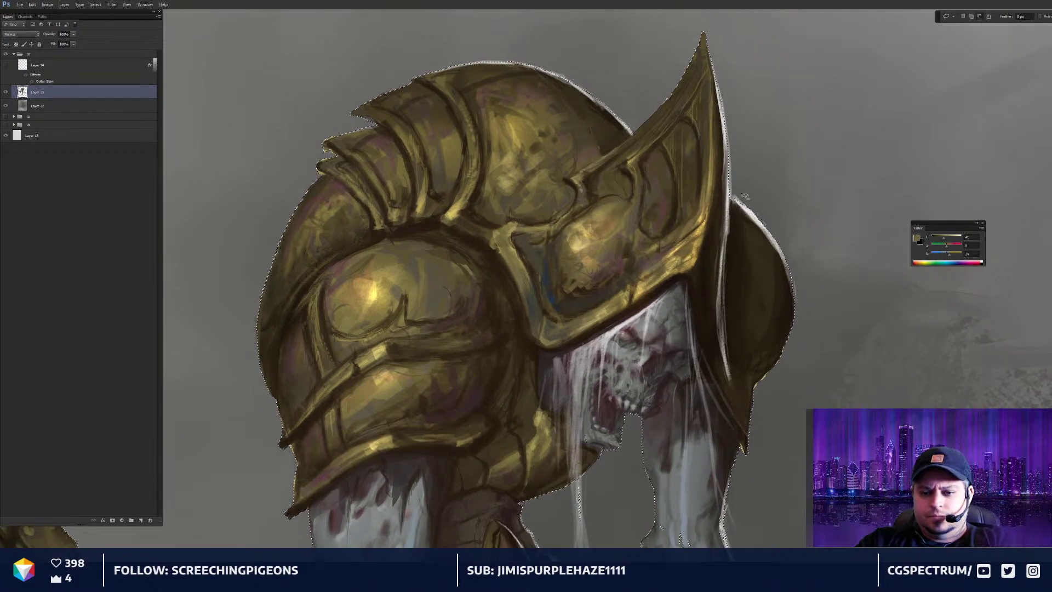
key(b)
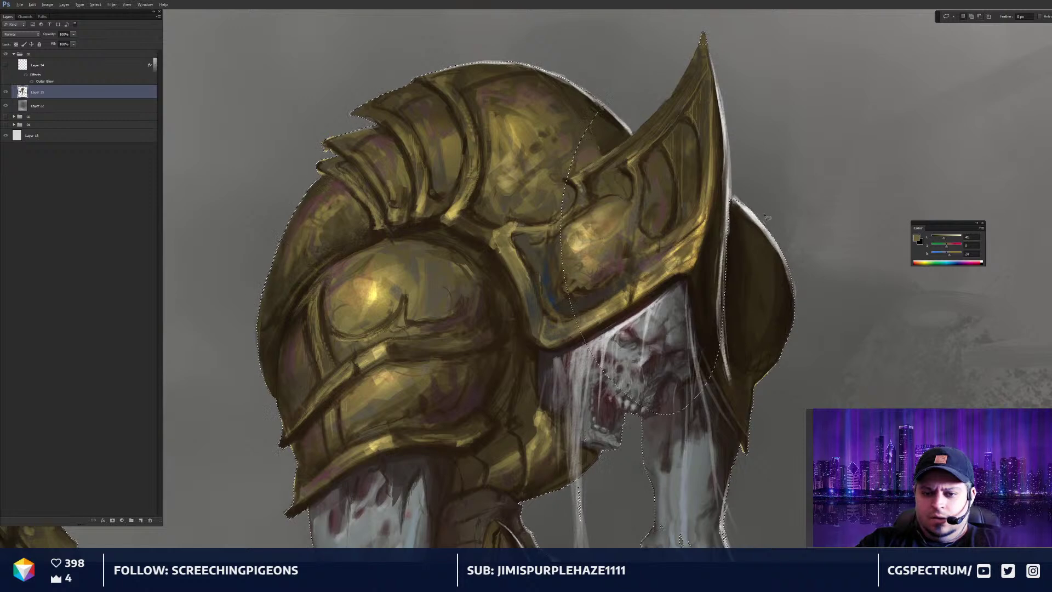
Add a new layer and brush sampled background grey over the far helmet plate inside the selection, then deselect
key(ctrl+shift+n)
key(Return)
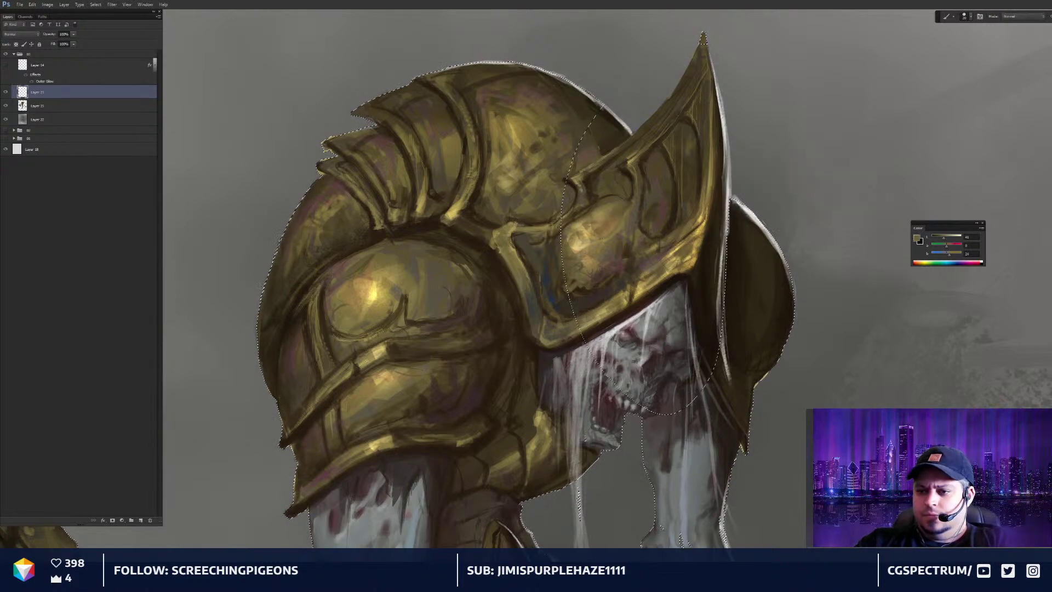
alt+click(758, 171)
key(ctrl+d)
key(ctrl+minus)
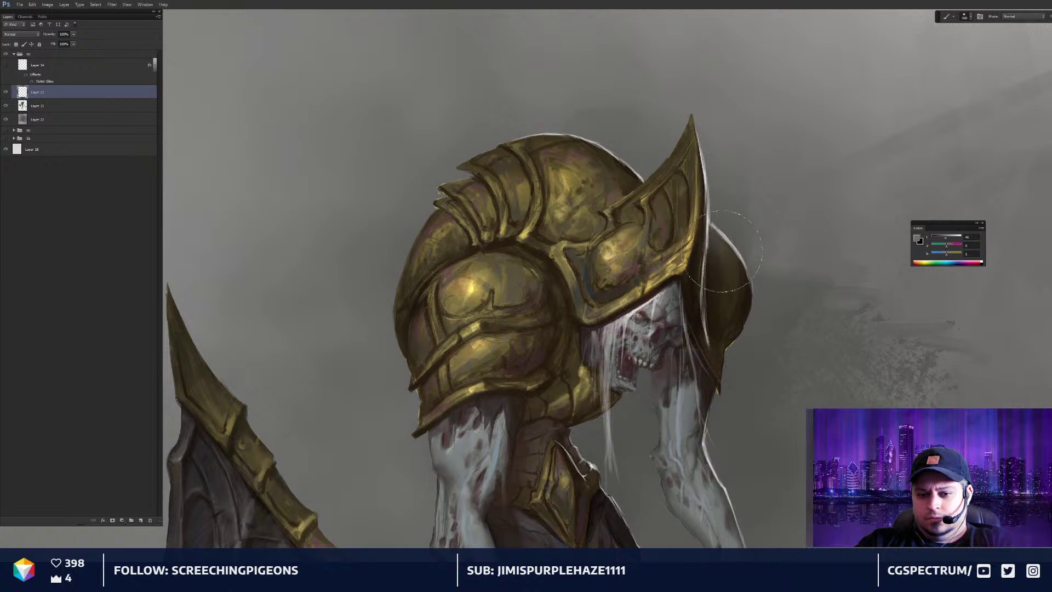
key(ctrl+minus)
key(ctrl+minus)
key(ctrl+minus)
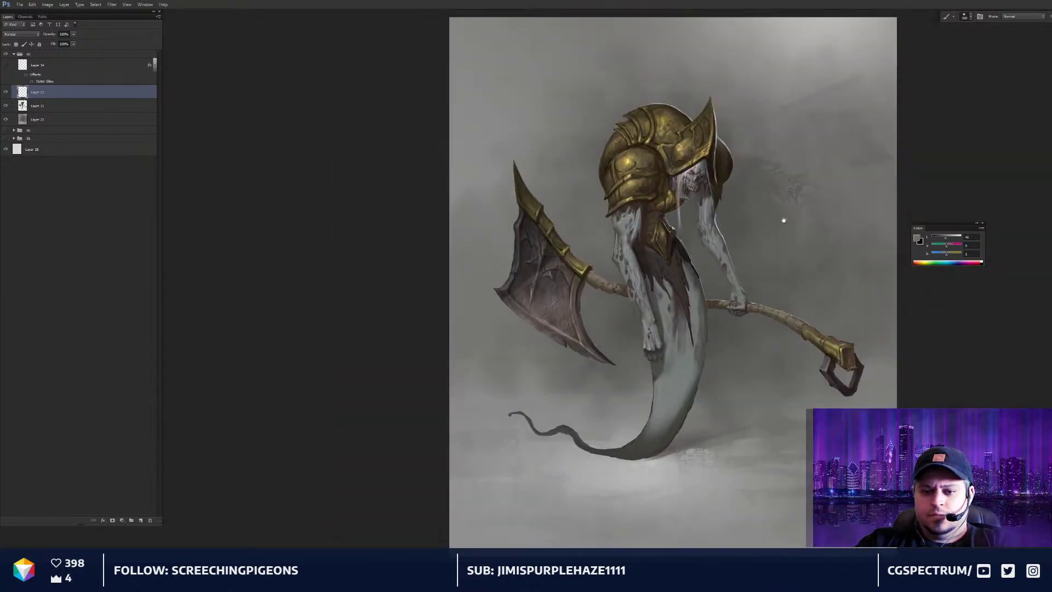
Touch up the far helmet plate's upper edge with a smaller brush and merge the new layer into the figure layer
drag(783, 221, 728, 393)
key(ctrl+minus)
key(ctrl+plus)
key(ctrl+plus)
key(ctrl+plus)
key(bracketleft)
key(bracketleft)
key(bracketleft)
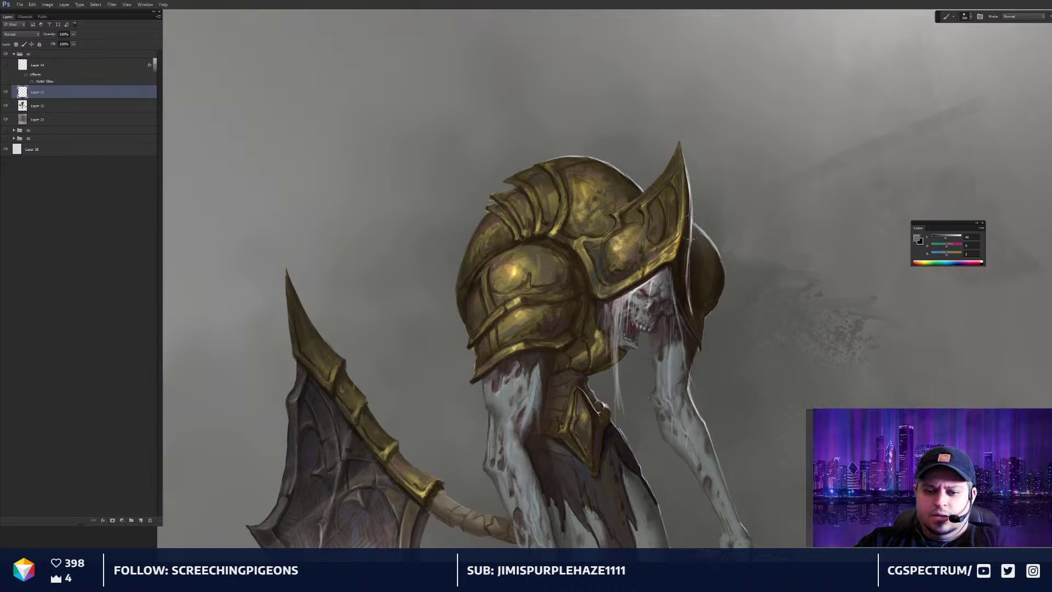
drag(710, 240, 712, 230)
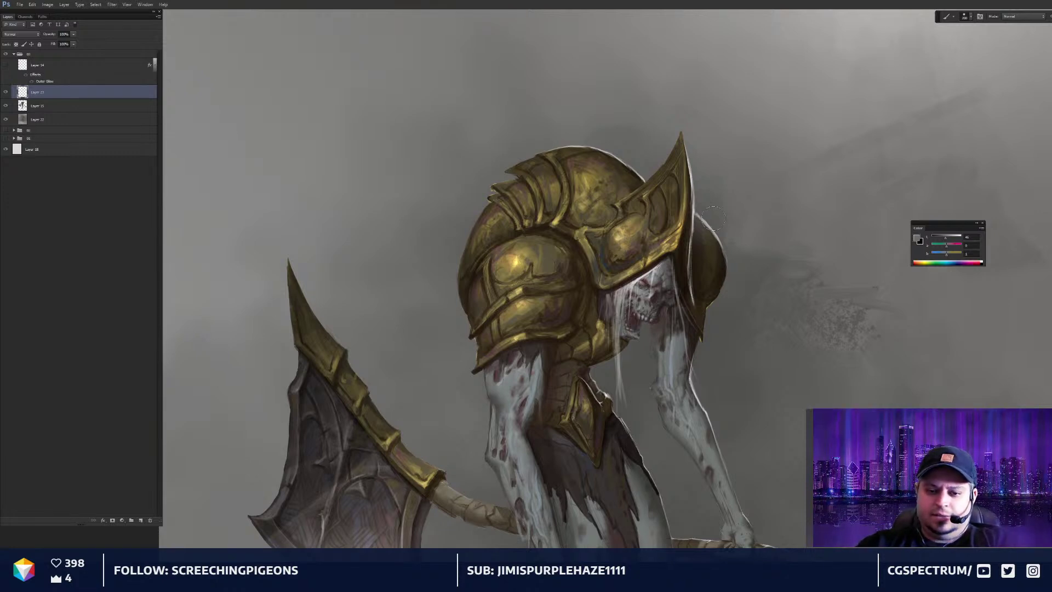
key(bracketleft)
key(bracketleft)
key(bracketleft)
key(bracketleft)
key(bracketleft)
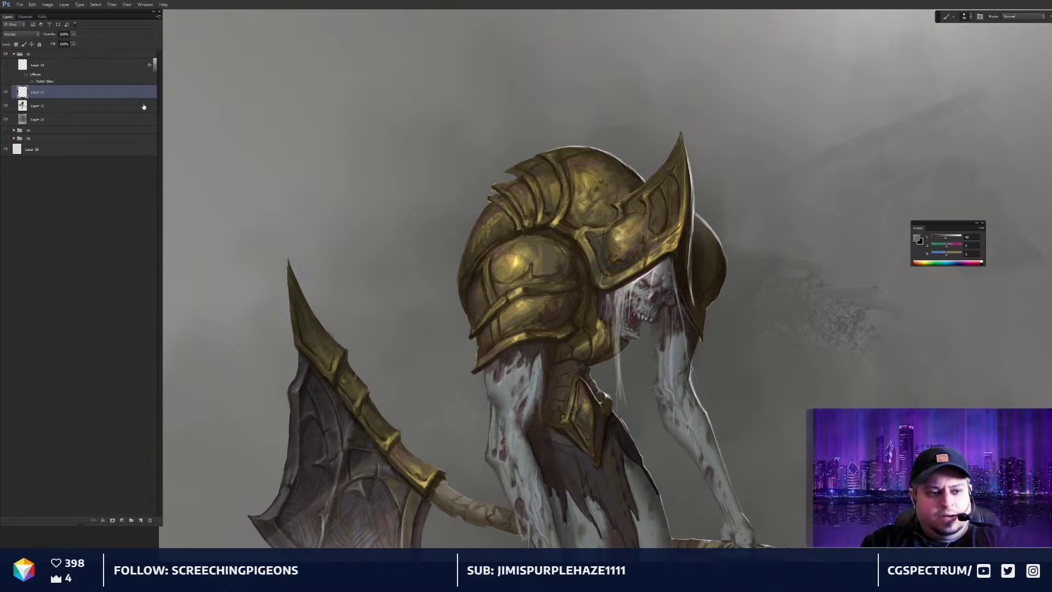
key(ctrl+e)
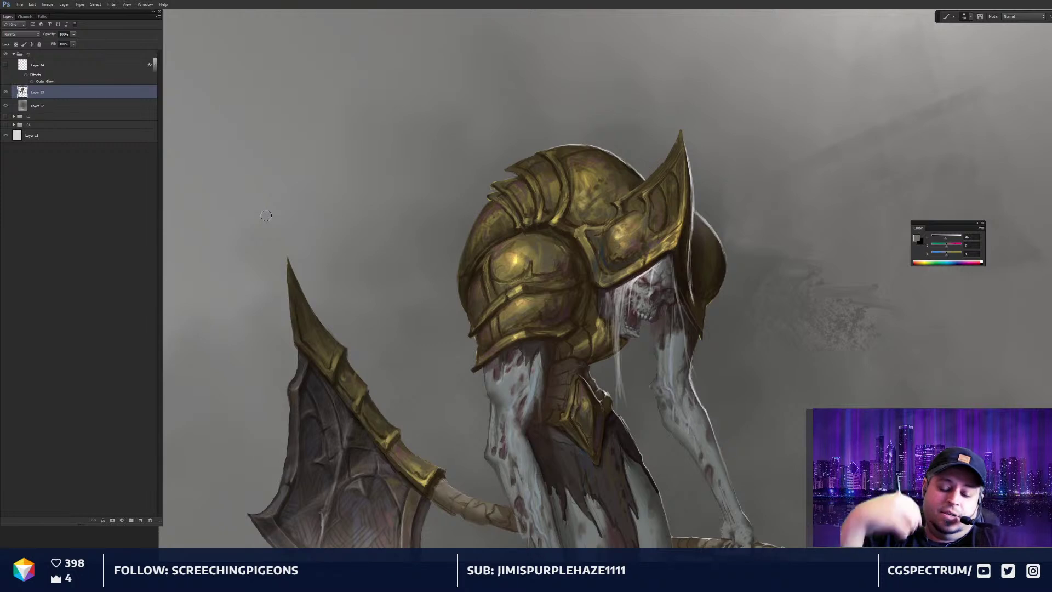
Darken the inner edge of the far upper arm with a sampled dark tone and a much smaller brush
drag(620, 261, 613, 227)
key(ctrl+minus)
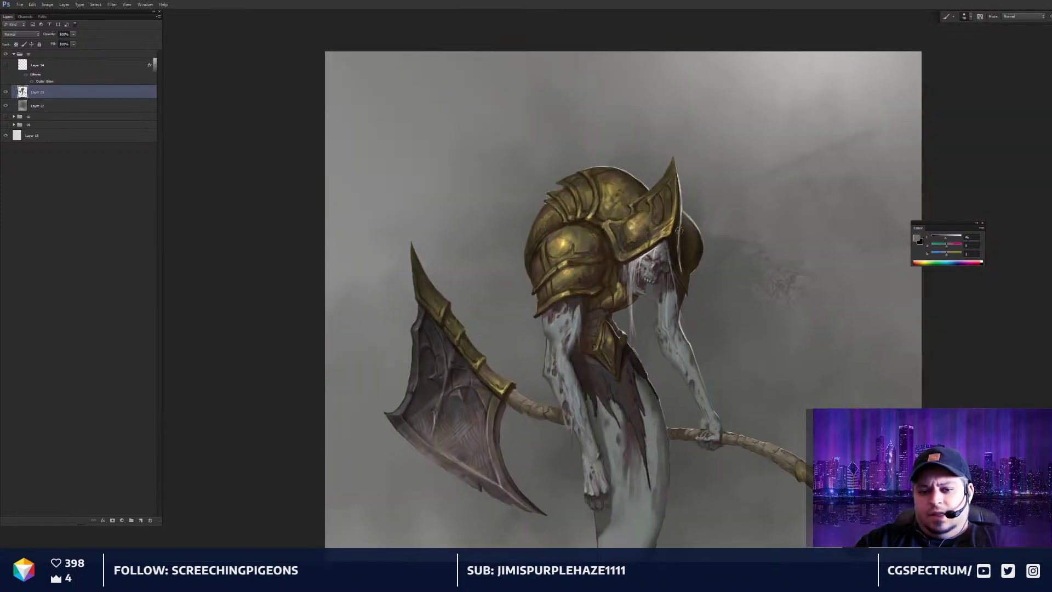
drag(671, 285, 656, 246)
scroll(669, 305, down, 1)
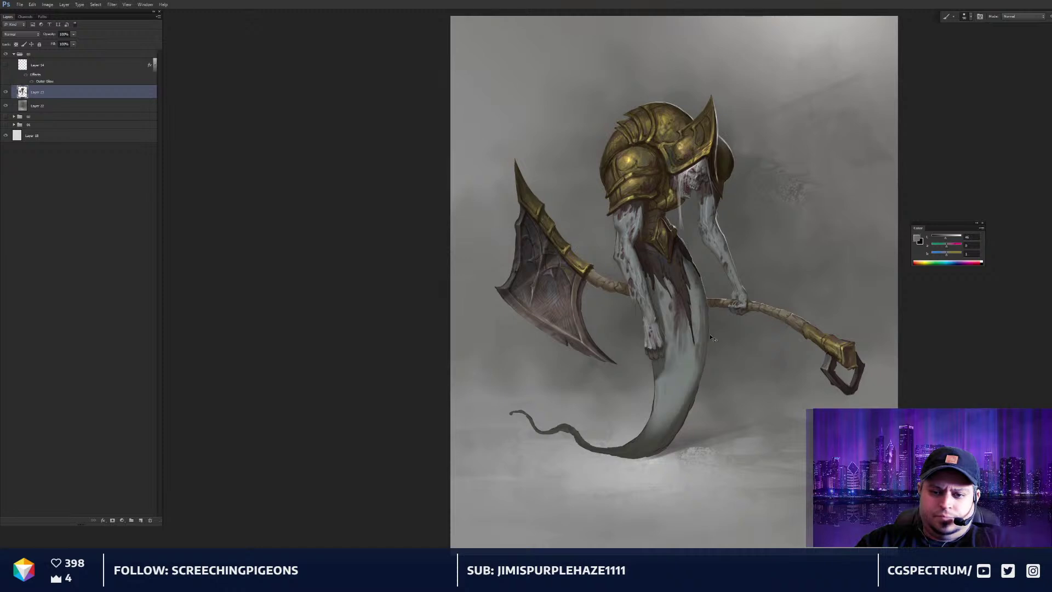
scroll(718, 315, up, 4)
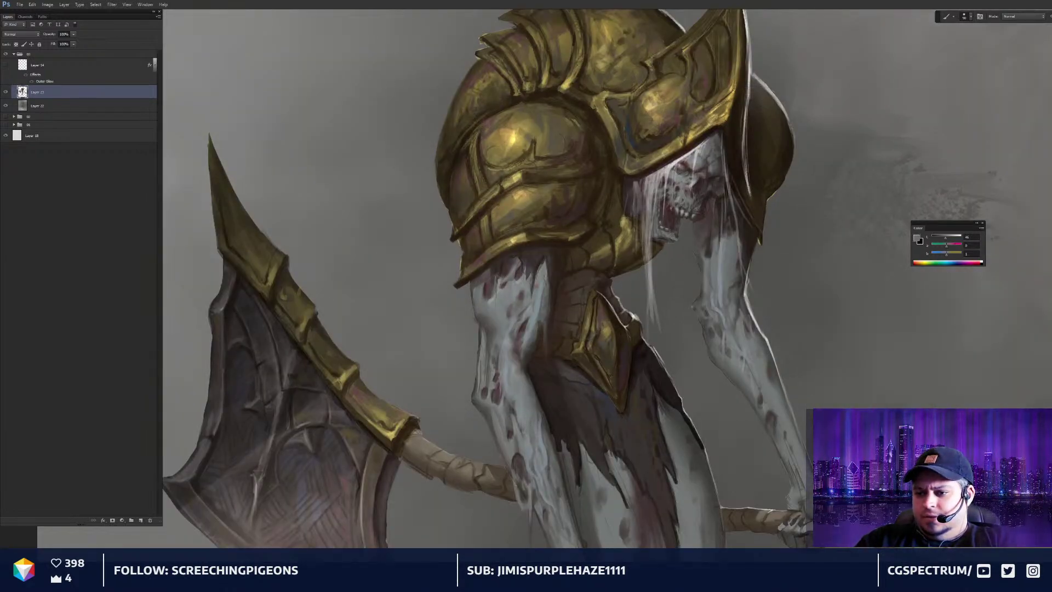
alt+click(744, 235)
key(bracketleft)
key(bracketleft)
key(bracketleft)
key(bracketleft)
key(bracketleft)
key(bracketleft)
key(bracketleft)
key(bracketleft)
key(bracketleft)
key(bracketleft)
mouse_move(708, 230)
mouse_down()
mouse_move(708, 251)
mouse_move(696, 234)
mouse_move(705, 291)
mouse_move(704, 251)
mouse_move(707, 269)
mouse_move(697, 310)
mouse_up()
key(bracketright)
key(bracketright)
key(bracketright)
key(bracketleft)
key(bracketleft)
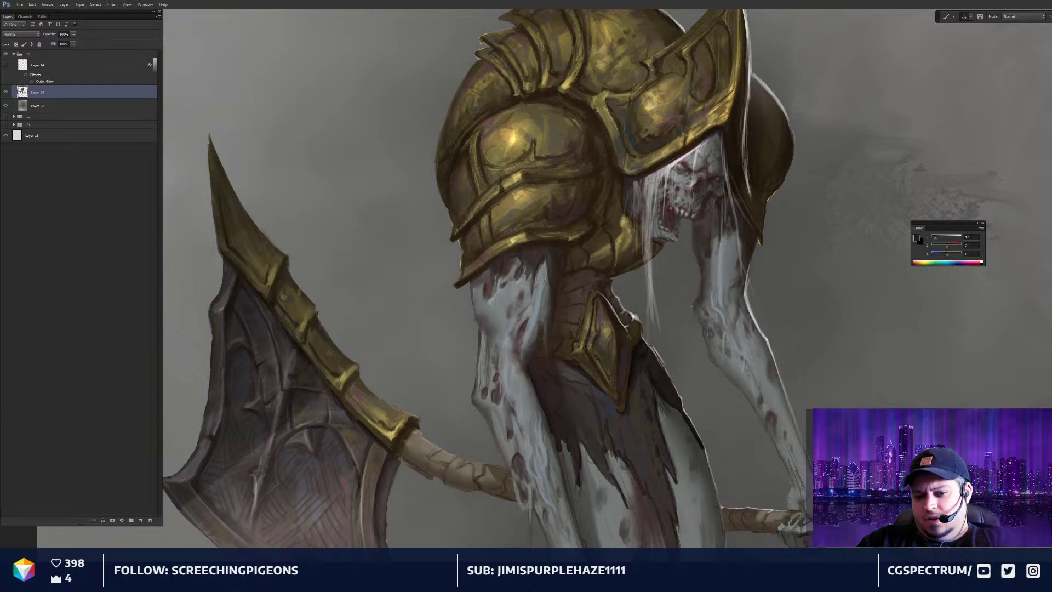
Refine the far arm's inner contour from below the helmet to the elbow with sampled grey and dark tones
key(ctrl+0)
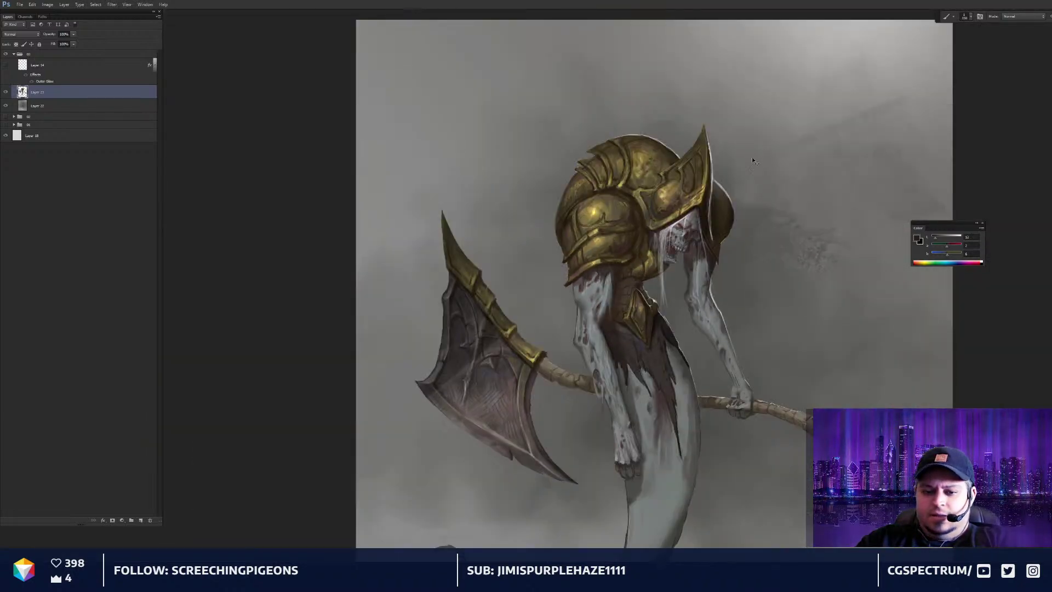
key(ctrl+plus)
key(ctrl+plus)
key(ctrl+minus)
key(ctrl+minus)
key(ctrl+plus)
key(ctrl+plus)
alt+click(717, 267)
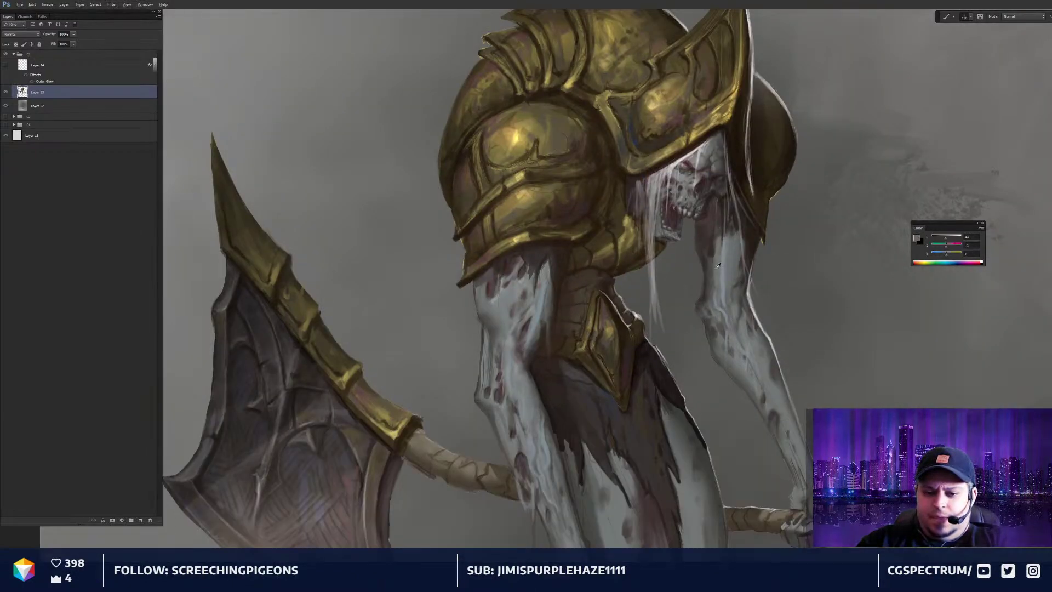
key(bracketleft)
drag(706, 253, 705, 272)
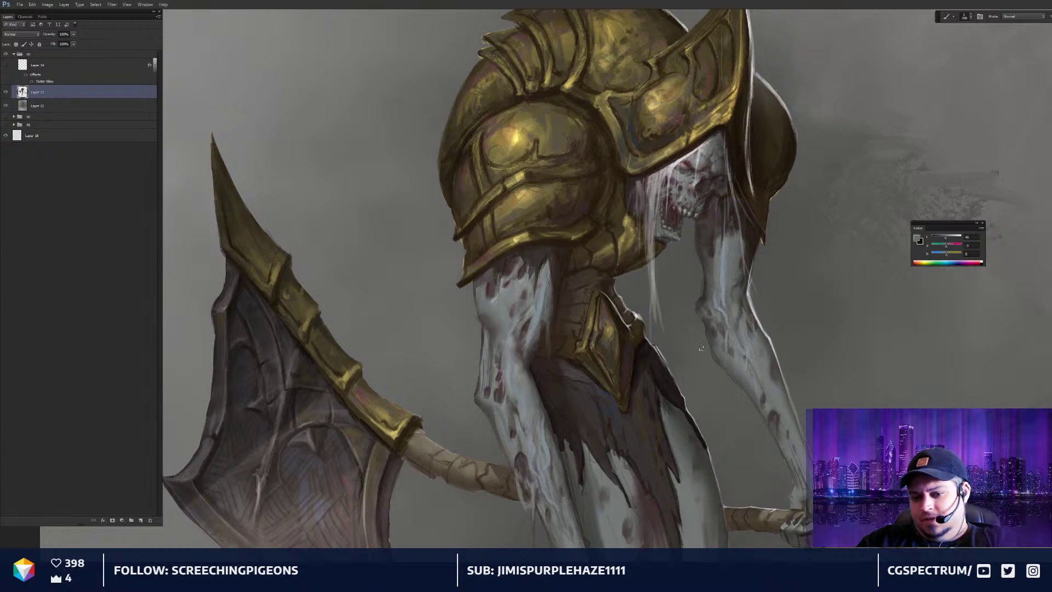
alt+click(706, 313)
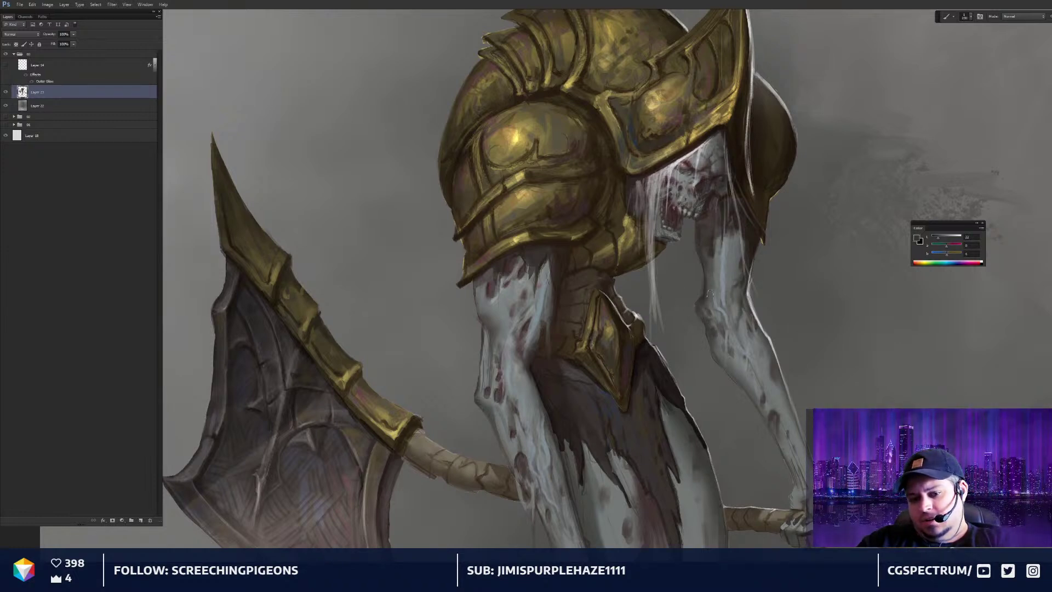
Examine the whole figure, followed by the torso, helmet and axe head up close
key(ctrl+0)
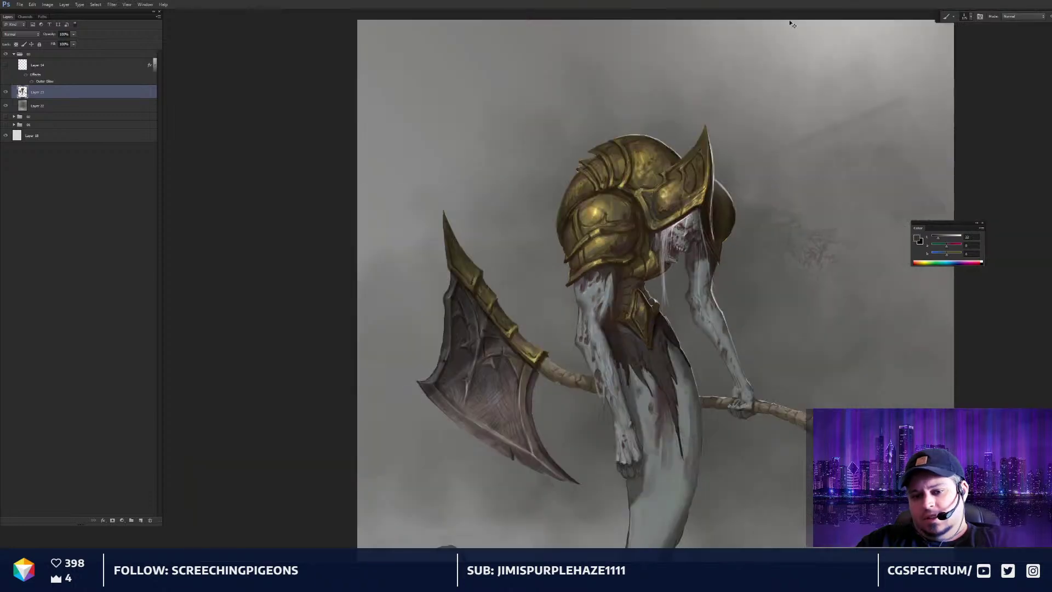
key(ctrl+minus)
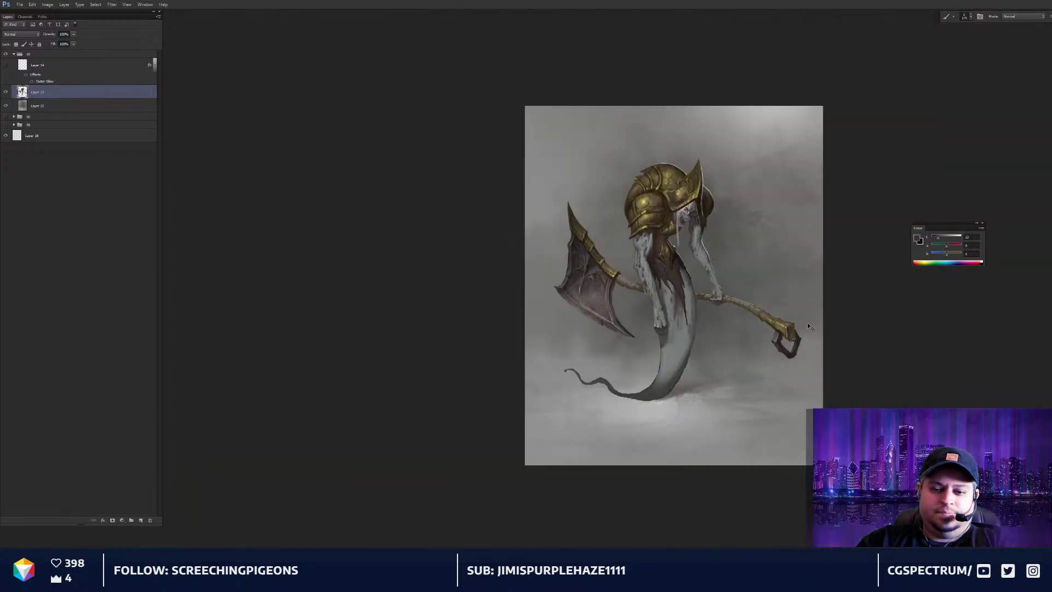
key(ctrl+plus)
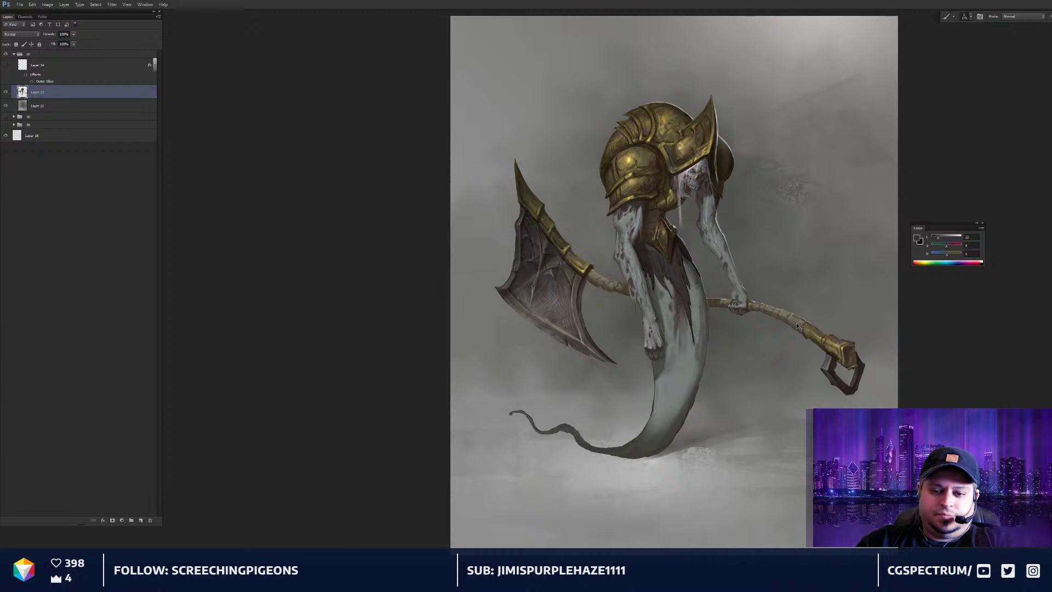
key(ctrl+plus)
key(ctrl+plus)
drag(674, 221, 690, 325)
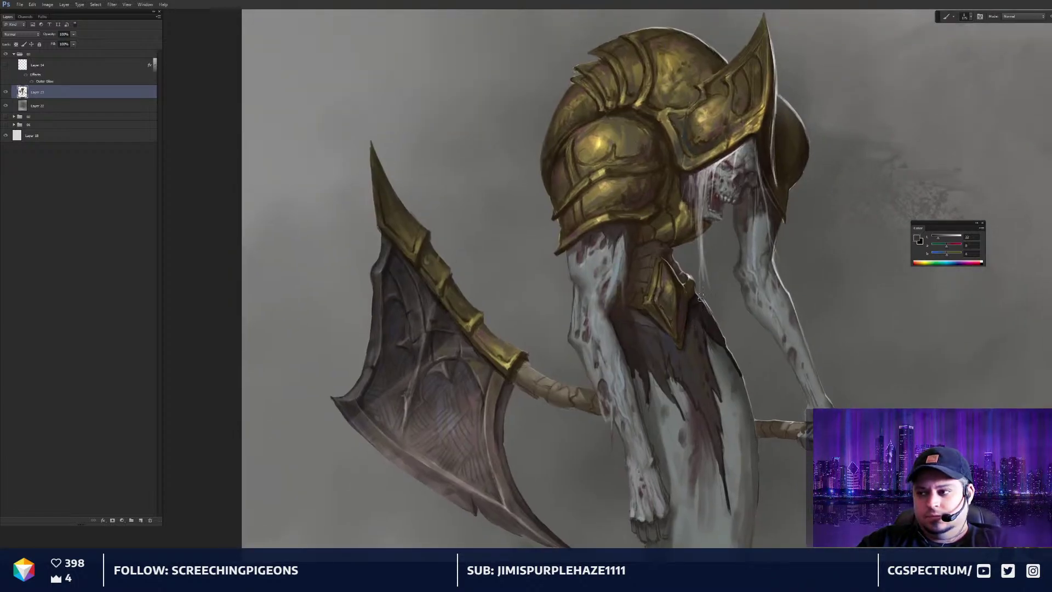
drag(704, 286, 706, 263)
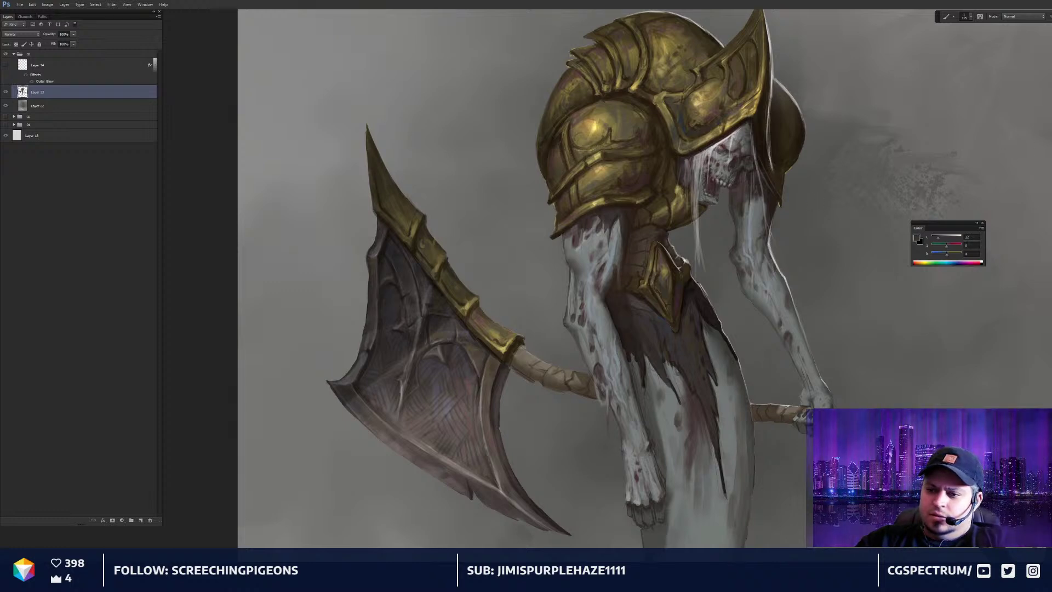
Paint a thin white rim light along the upper edge of the axe's gold spine and the wrapped handle beside it
key(ctrl+plus)
key(d)
mouse_move(450, 357)
mouse_down()
mouse_move(540, 288)
mouse_move(538, 310)
mouse_move(640, 338)
mouse_up()
key(ctrl+plus)
key(x)
key(bracketleft)
key(bracketleft)
drag(496, 251, 581, 353)
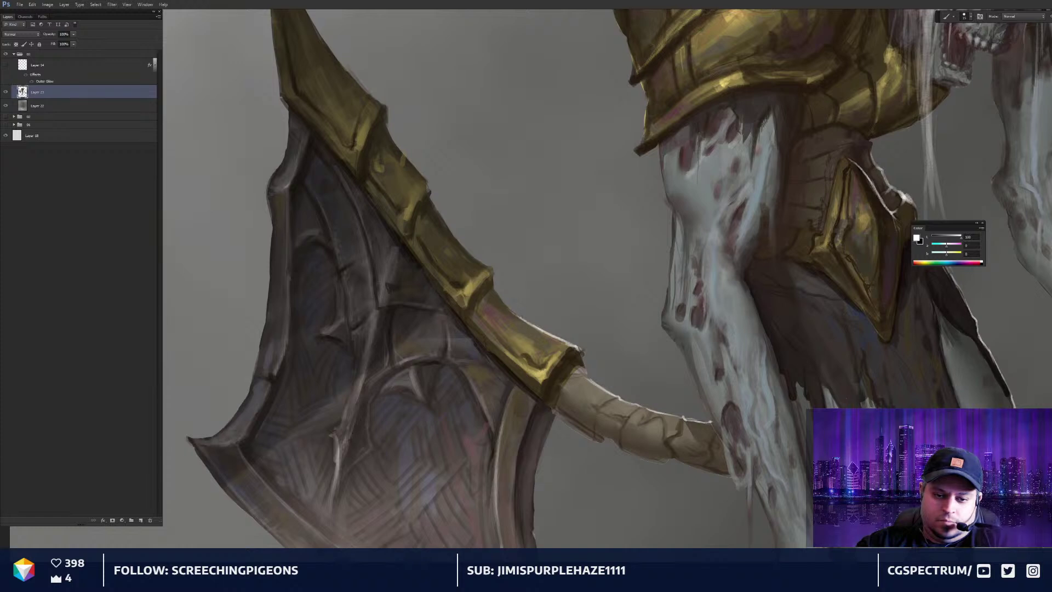
mouse_move(469, 273)
mouse_down()
mouse_move(526, 327)
mouse_move(486, 256)
mouse_up()
Examine the rim lighting on the axe and armour at several zoom levels and across the whole figure
key(ctrl+minus)
key(ctrl+minus)
key(ctrl+minus)
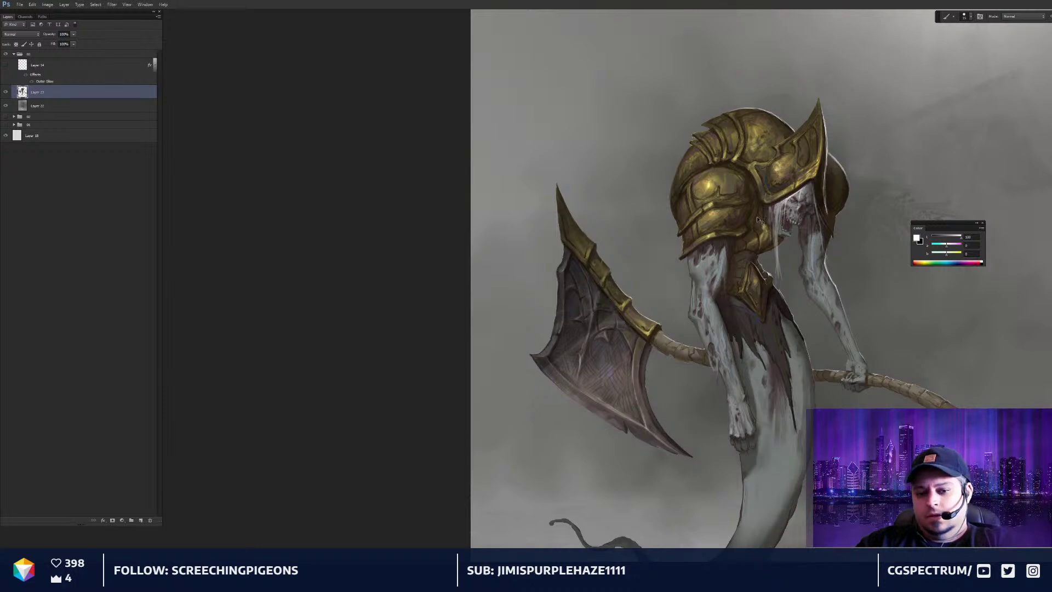
key(ctrl+0)
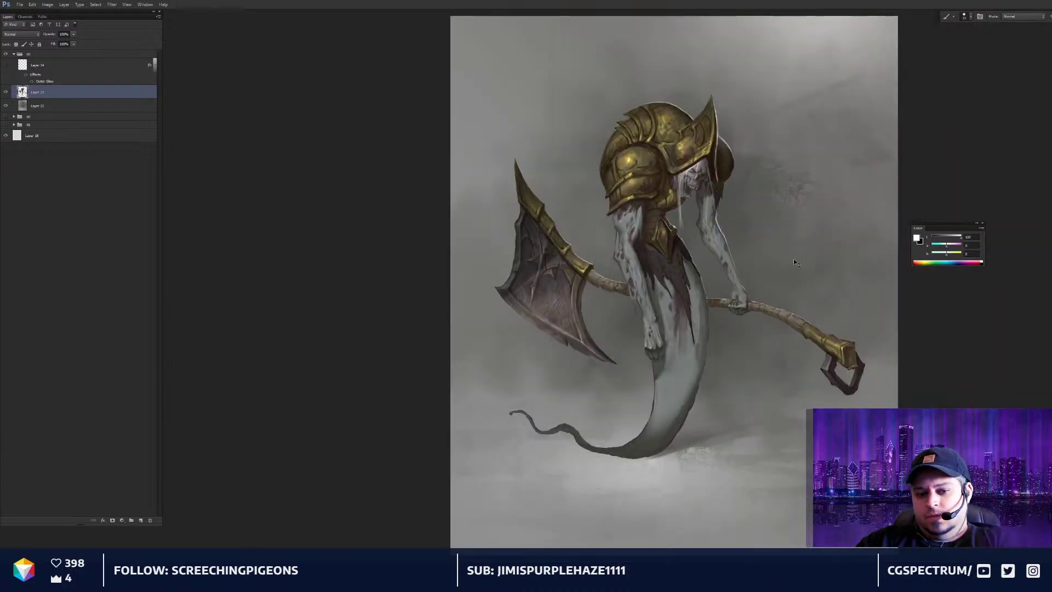
key(ctrl+plus)
key(ctrl+plus)
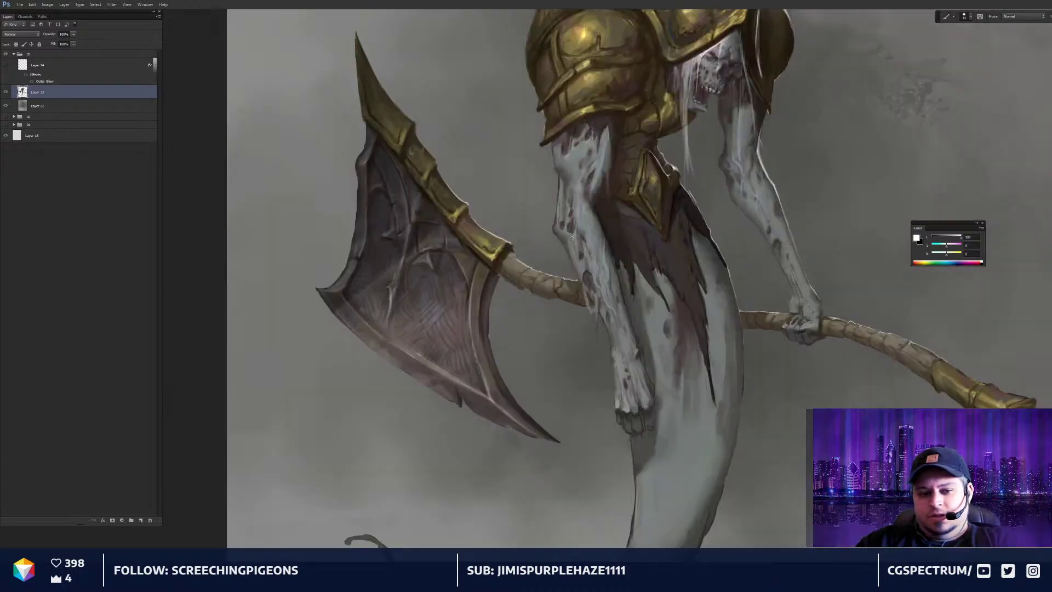
drag(792, 265, 876, 359)
key(])
key(])
key(ctrl+0)
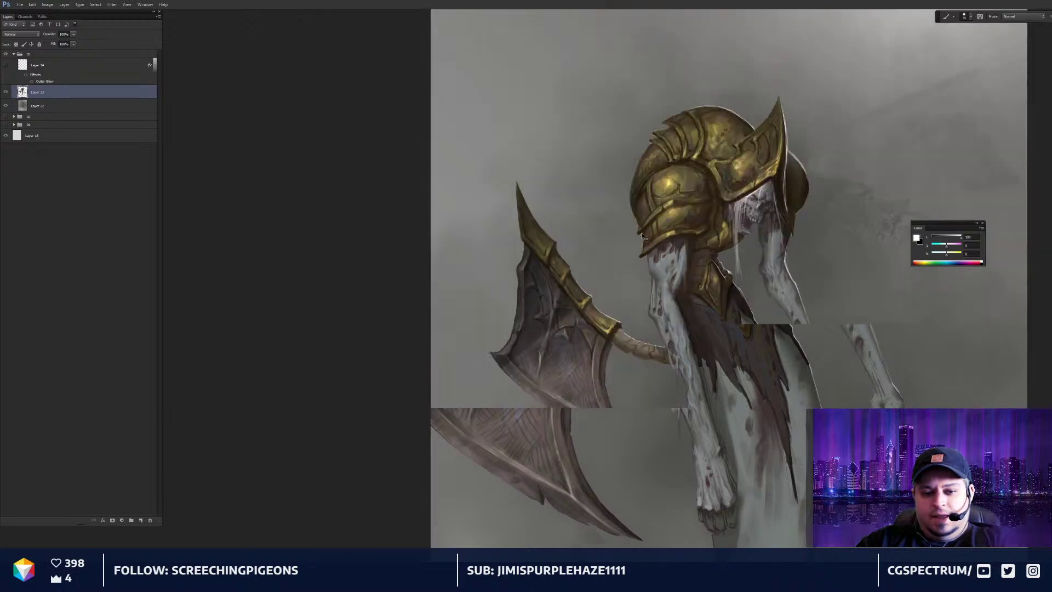
key(ctrl+minus)
key(ctrl+plus)
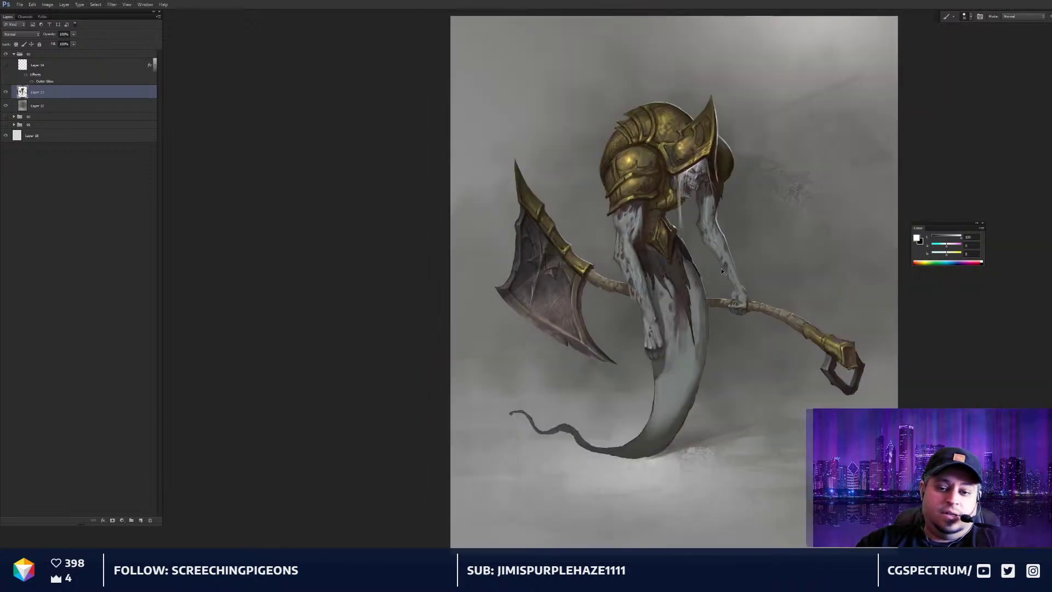
key(ctrl+plus)
key(ctrl+plus)
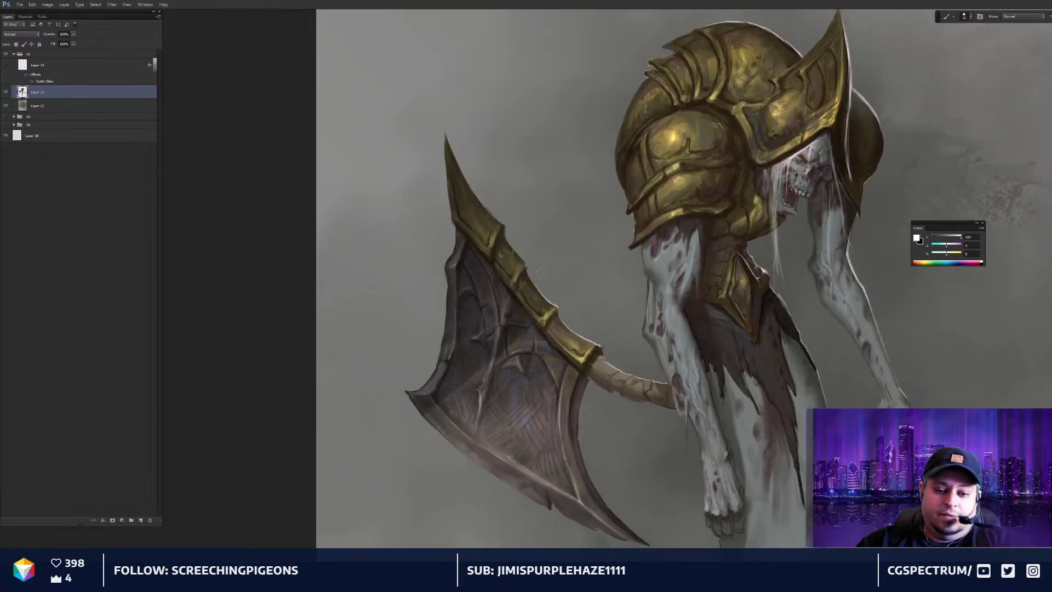
drag(629, 227, 628, 226)
key(ctrl+minus)
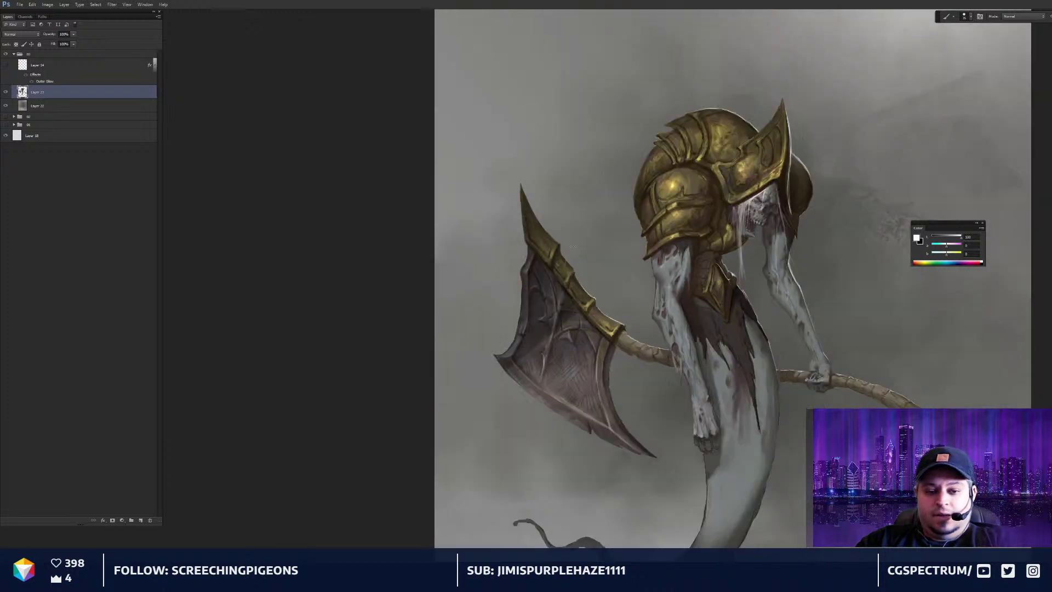
Toggle the last brush change off and on to compare it within the whole figure
mouse_move(539, 171)
mouse_down()
mouse_move(607, 242)
mouse_move(521, 188)
mouse_move(495, 263)
mouse_move(588, 327)
mouse_move(538, 178)
mouse_up()
key(ctrl+z)
key(ctrl+z)
drag(575, 213, 573, 208)
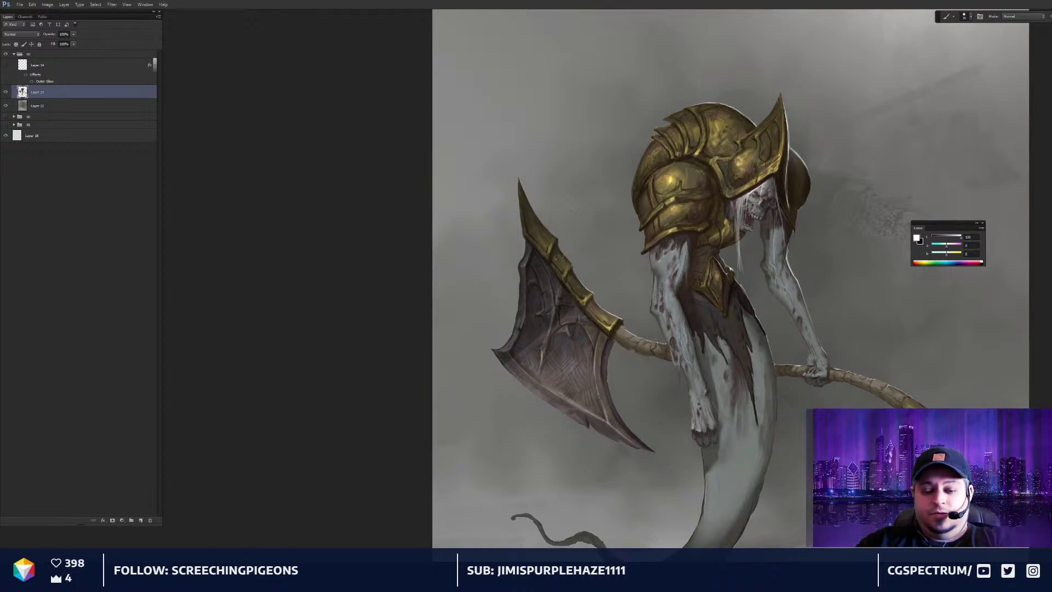
key(ctrl+minus)
key(ctrl+plus)
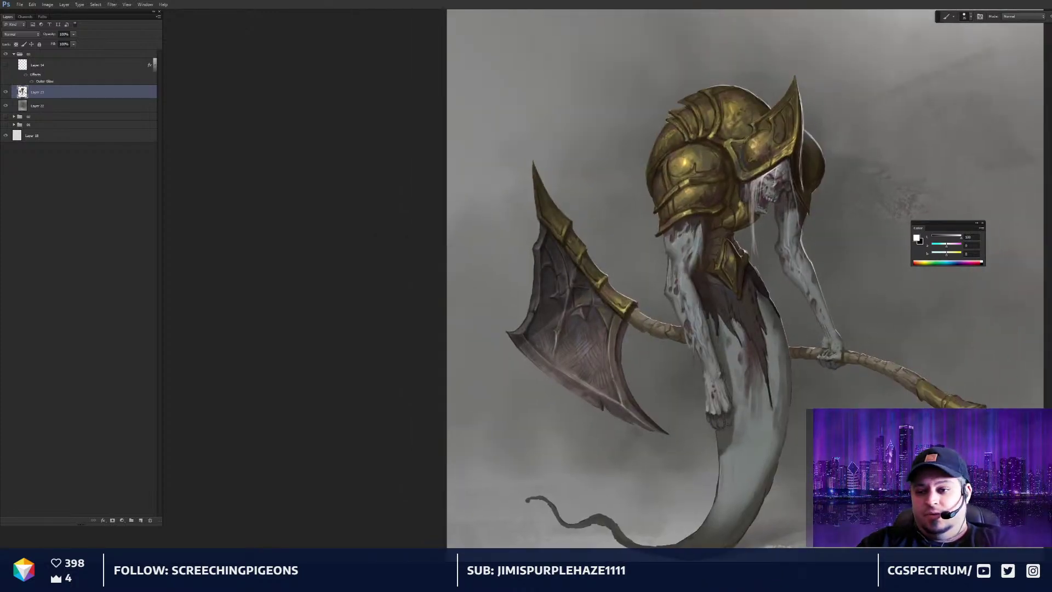
Try to fade the axe's upper tip into the background with a large brush in the sampled background grey
alt+click(592, 225)
key(bracketright)
key(bracketright)
key(bracketright)
key(bracketright)
key(bracketright)
key(bracketright)
key(bracketright)
key(bracketright)
key(bracketright)
key(bracketright)
key(bracketright)
key(bracketright)
key(bracketright)
key(bracketright)
key(bracketright)
key(bracketright)
key(bracketright)
key(bracketright)
key(bracketright)
key(bracketright)
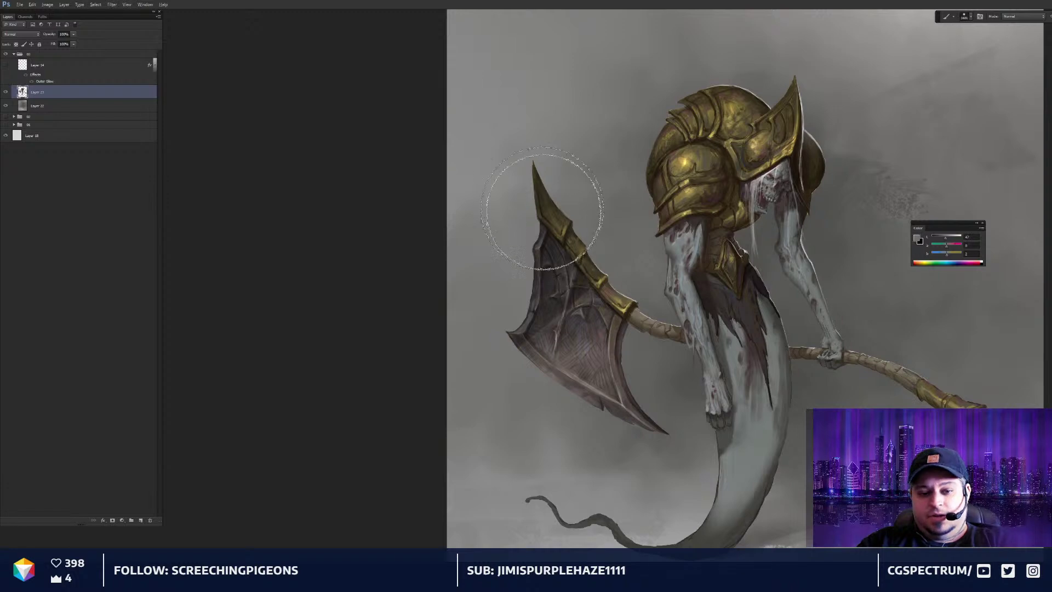
drag(531, 197, 545, 232)
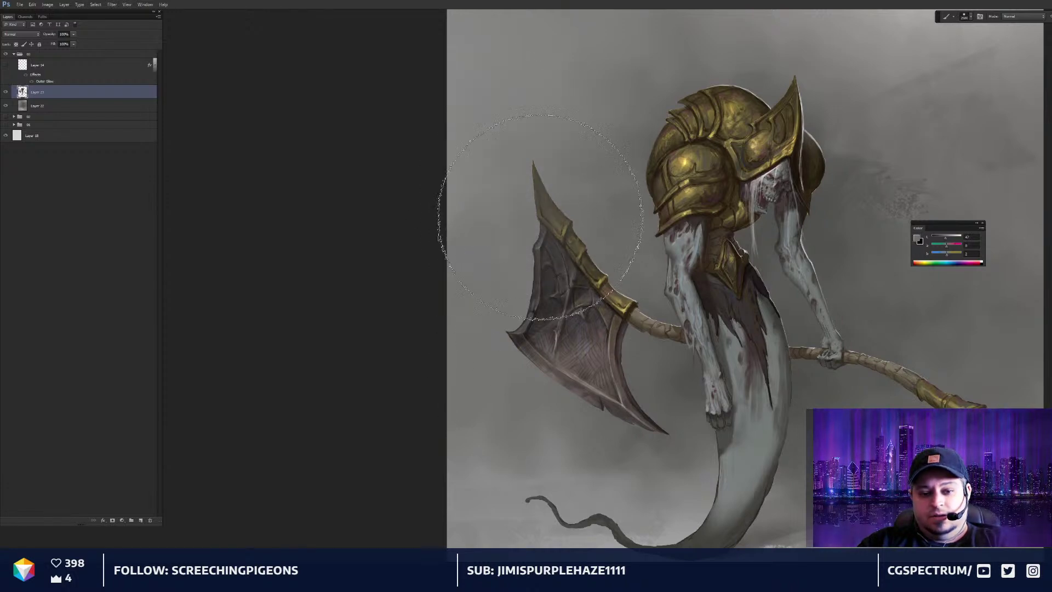
key(ctrl+minus)
key(ctrl+minus)
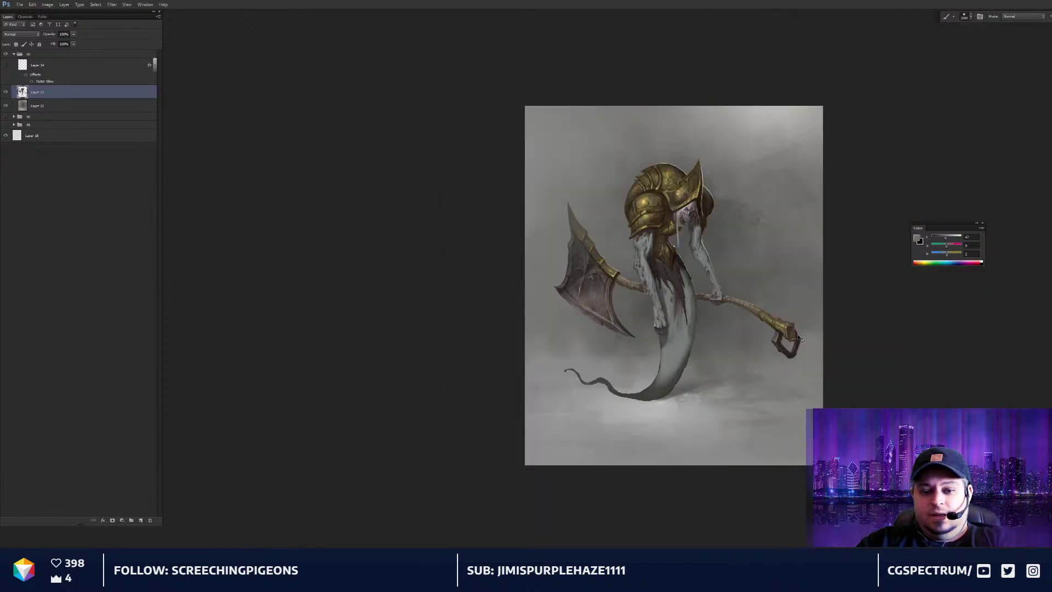
key(ctrl+plus)
key(ctrl+plus)
key(ctrl+z)
key(ctrl+minus)
key(ctrl+minus)
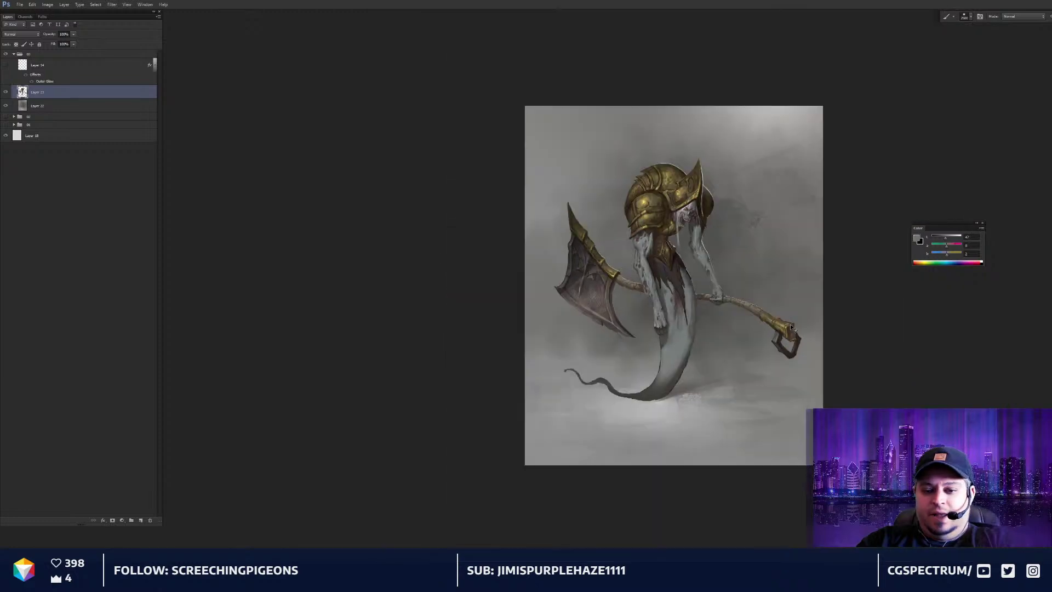
key(ctrl+minus)
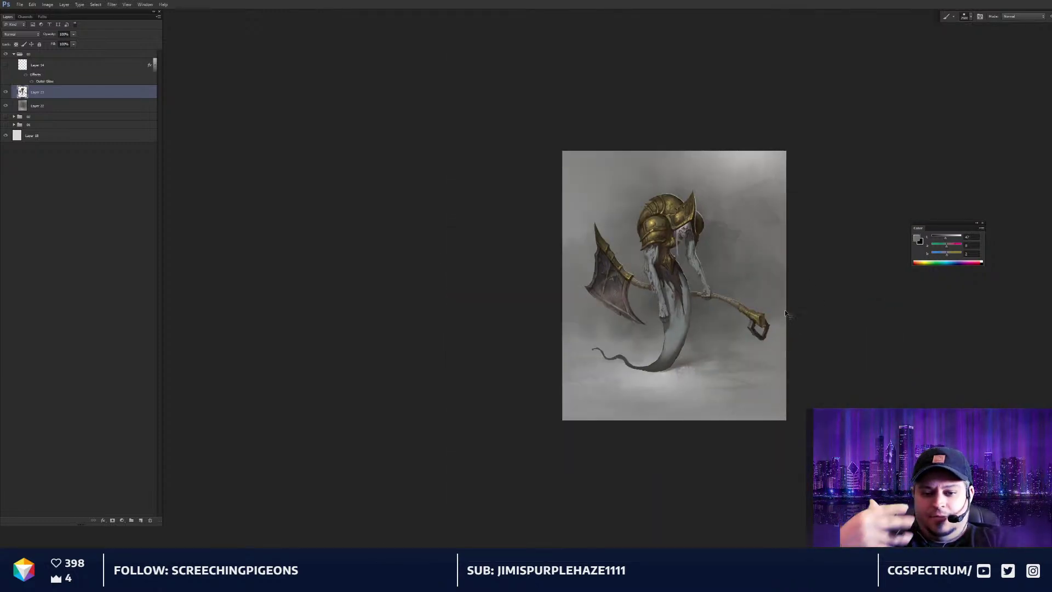
Paint a thin white rim light along the upper edge of the gold cap at the handle's butt end
key(ctrl+equal)
key(ctrl+equal)
key(ctrl+equal)
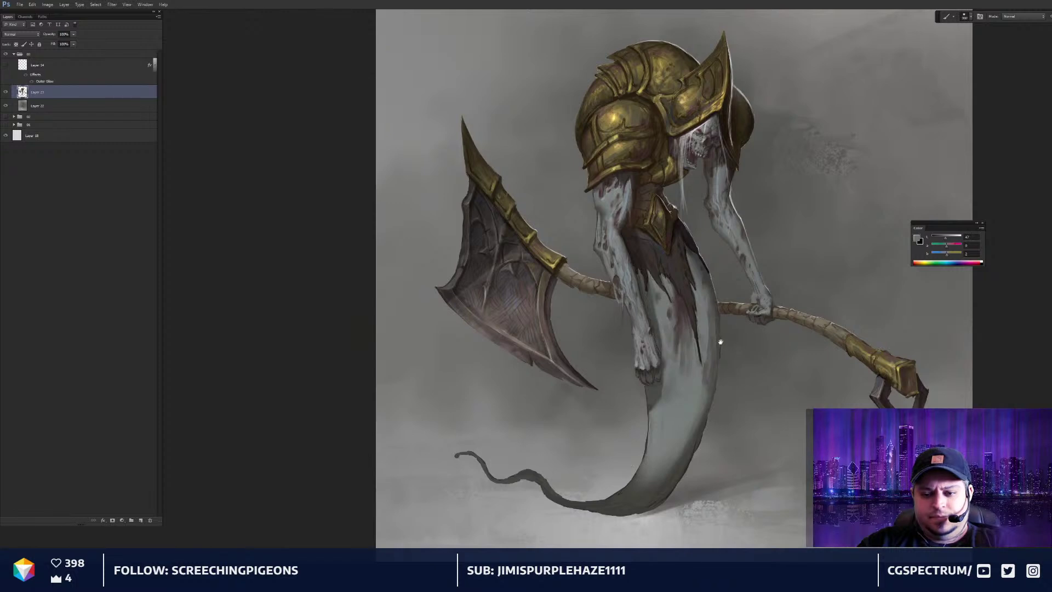
drag(721, 346, 578, 335)
key(ctrl+equal)
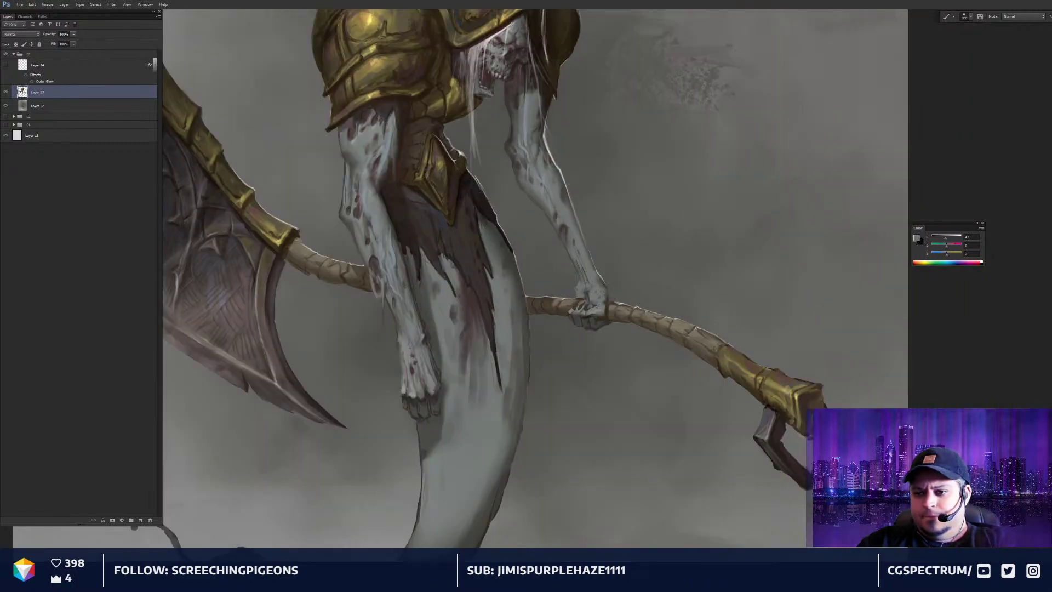
key(d)
mouse_move(729, 269)
mouse_down()
mouse_move(737, 240)
mouse_move(608, 253)
mouse_up()
key(x)
key(ctrl+equal)
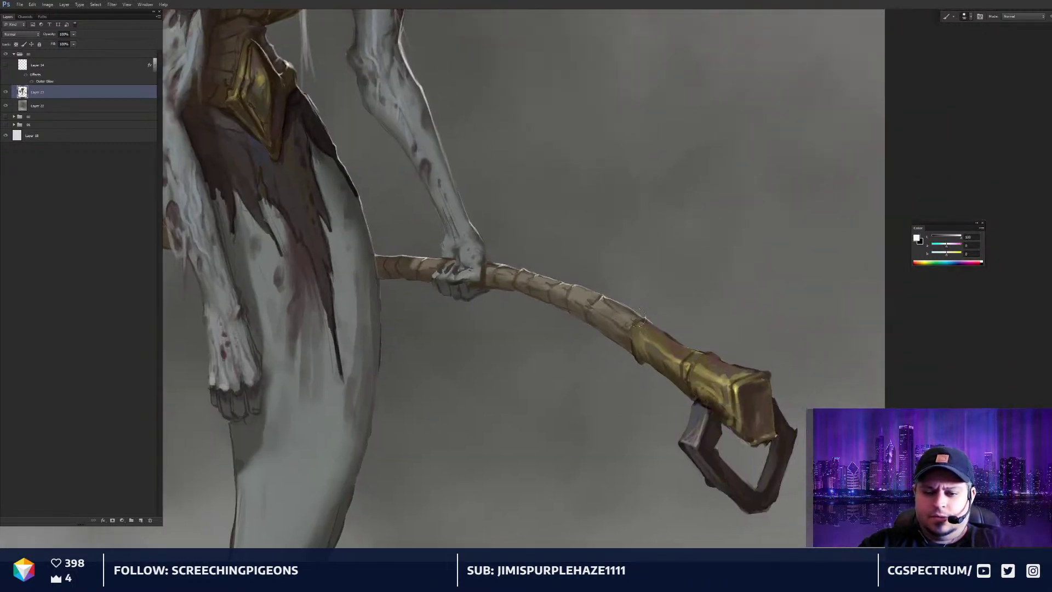
key(bracketleft)
key(bracketleft)
key(bracketleft)
key(bracketleft)
key(bracketleft)
key(bracketleft)
mouse_move(656, 329)
mouse_down()
mouse_move(729, 363)
mouse_move(718, 359)
mouse_move(768, 371)
mouse_up()
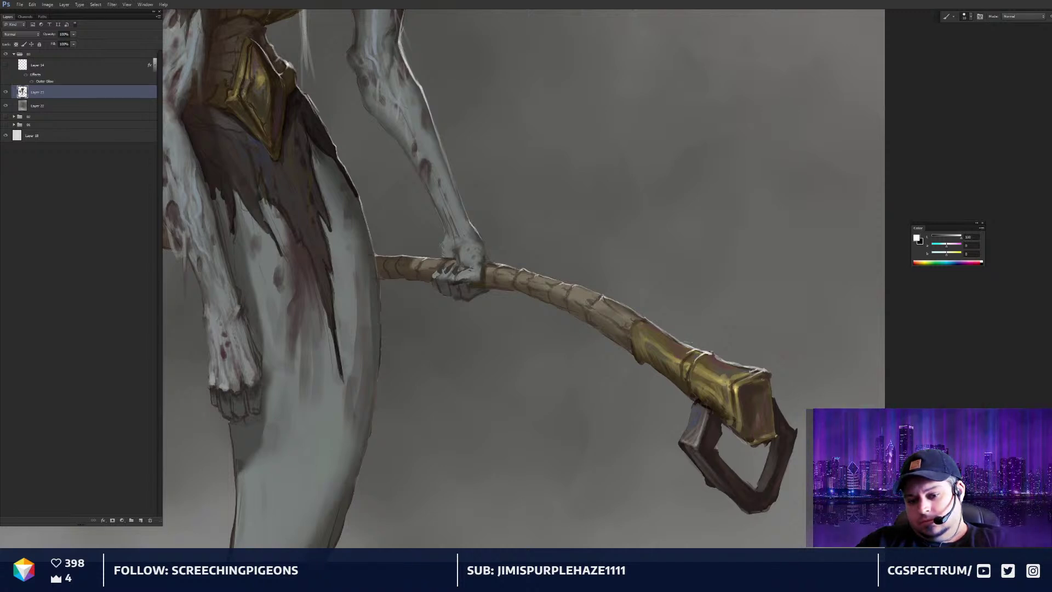
Paint a thin white rim light along the inner edge of the dark metal loop below the handle's gold cap
drag(692, 343, 689, 327)
key(])
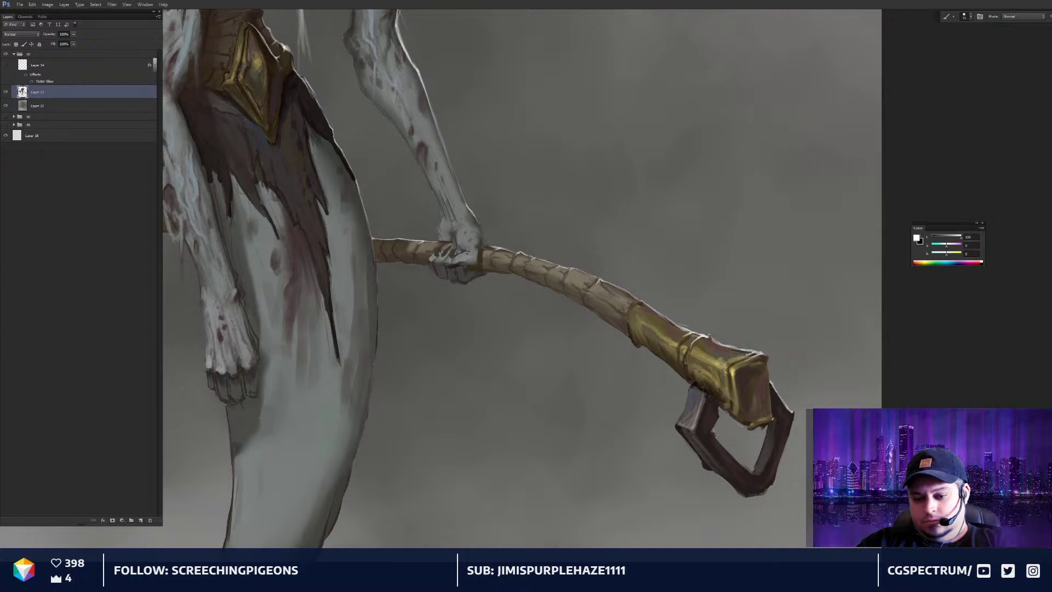
drag(715, 437, 756, 473)
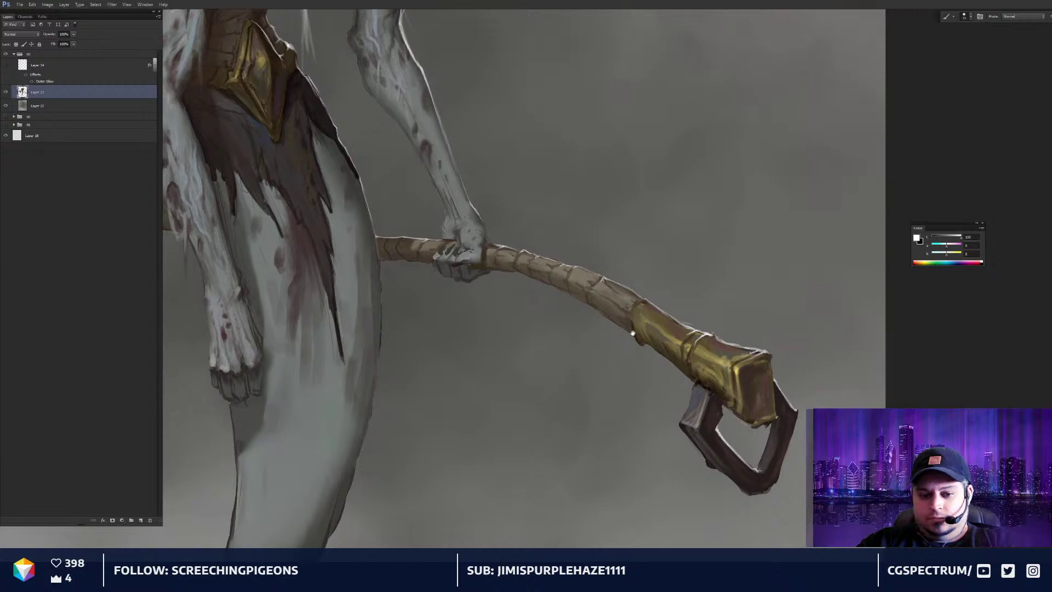
Add a thin white rim light down the outer edge of the pale tail and smudge it to soften the line
mouse_move(413, 294)
mouse_down()
mouse_move(669, 320)
mouse_move(653, 476)
mouse_move(691, 292)
mouse_move(677, 368)
mouse_up()
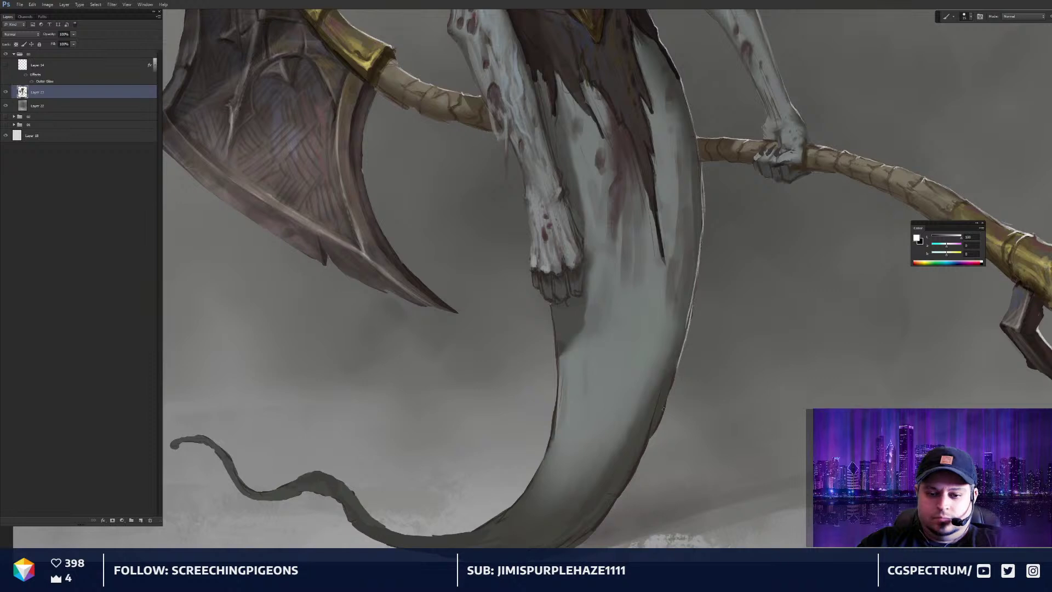
key(r)
key(bracketleft)
key(bracketleft)
key(bracketleft)
drag(685, 332, 704, 195)
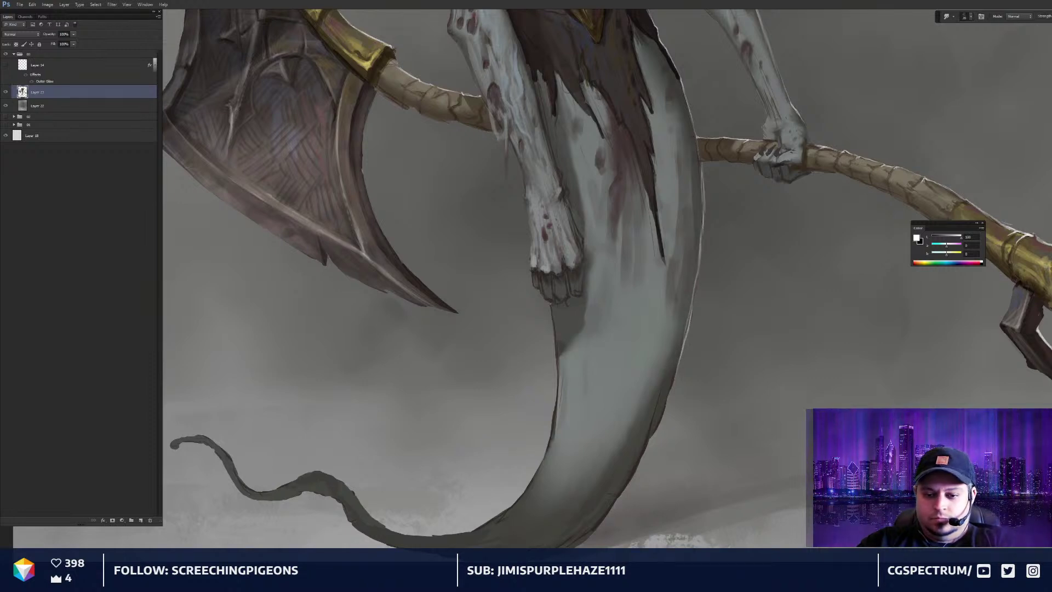
key(ctrl+0)
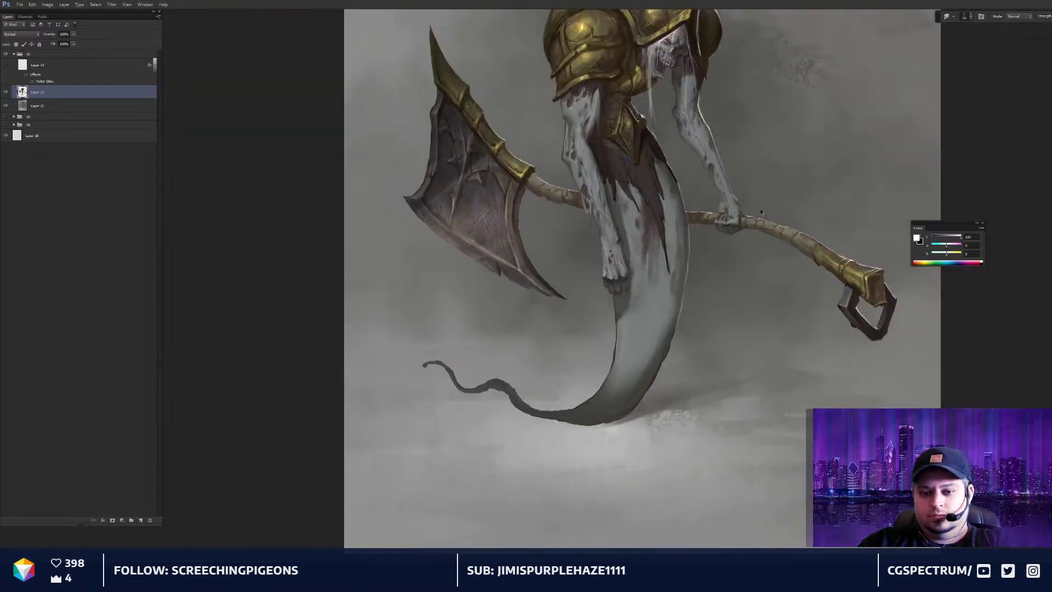
drag(664, 139, 689, 214)
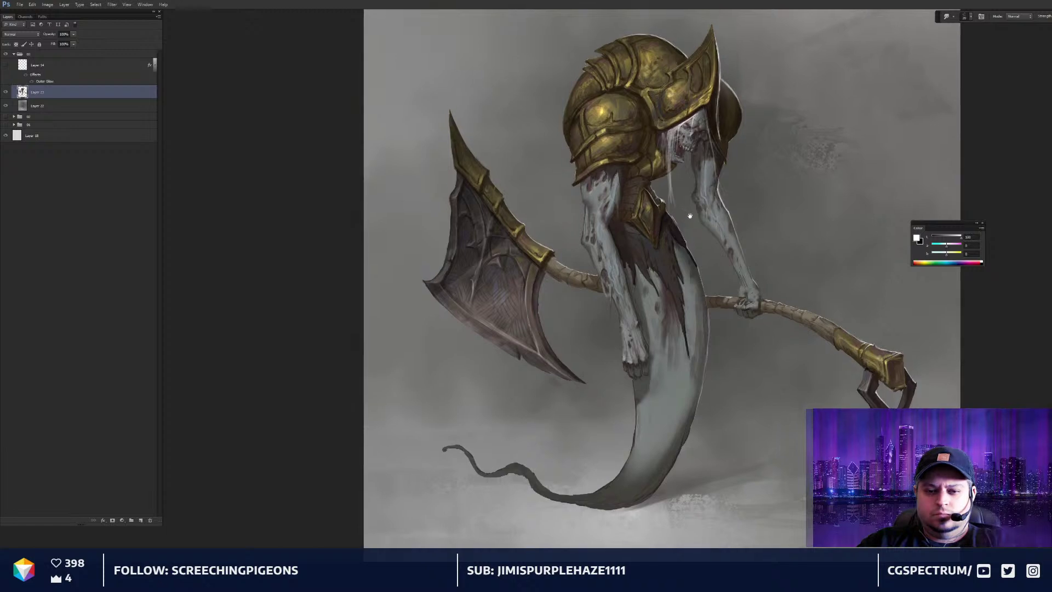
Paint dark wrap creases and edge shading on the handle section between the axe head and the hanging arm, using sampled dark tones
mouse_move(703, 269)
mouse_down()
mouse_move(697, 293)
mouse_move(665, 287)
mouse_move(793, 241)
mouse_up()
key(ctrl+plus)
key(ctrl+plus)
key(ctrl+plus)
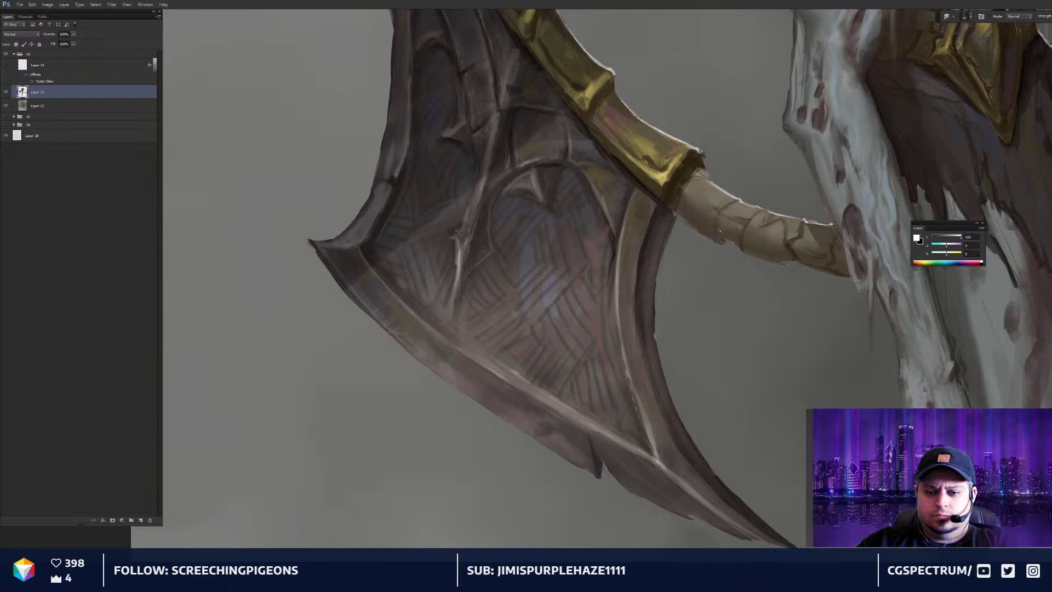
key(b)
drag(769, 221, 735, 252)
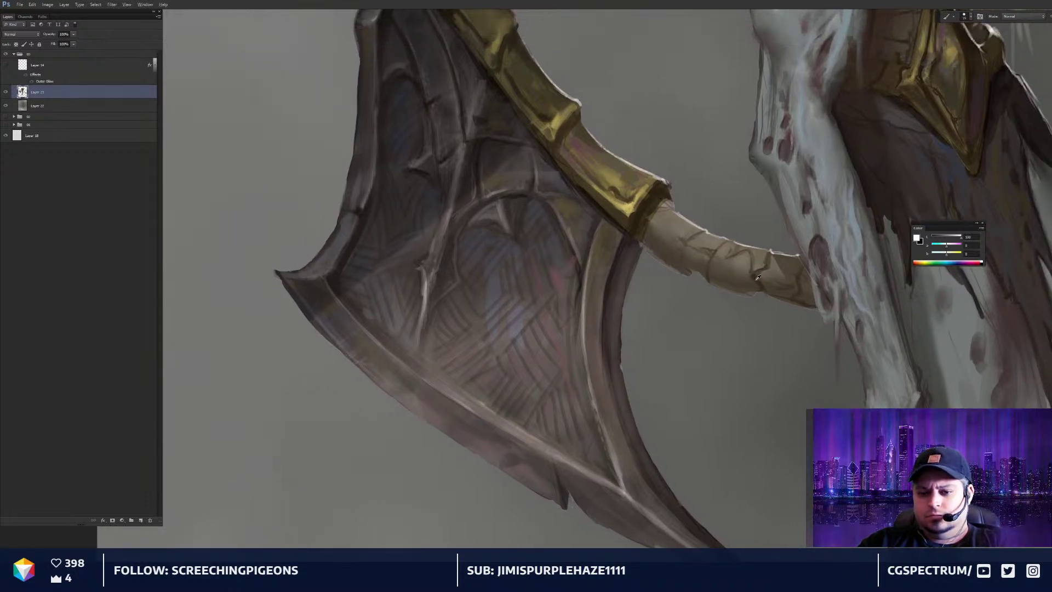
alt+click(757, 280)
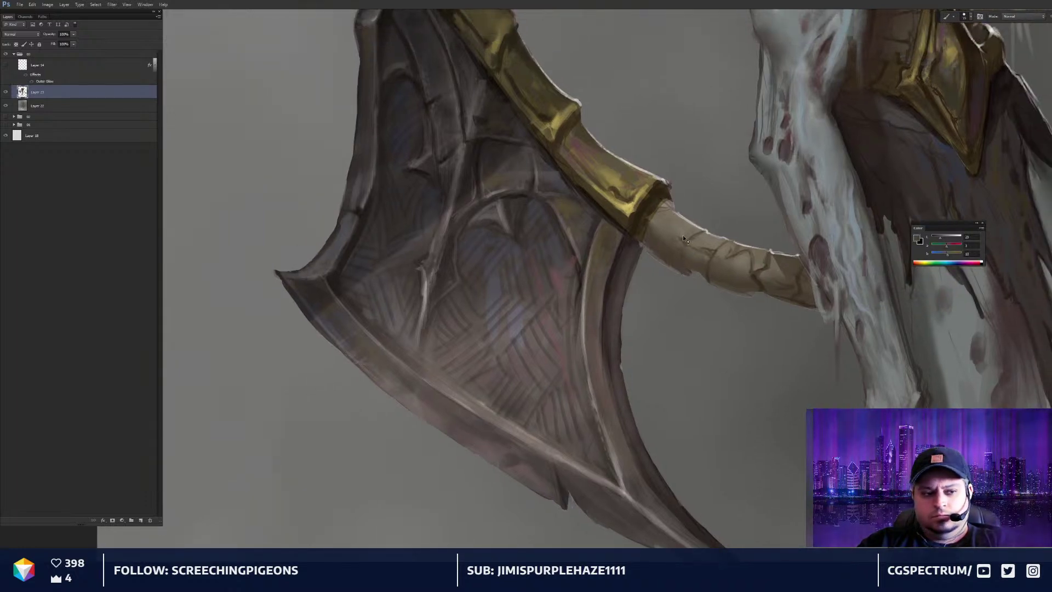
alt+click(650, 202)
drag(688, 272, 683, 259)
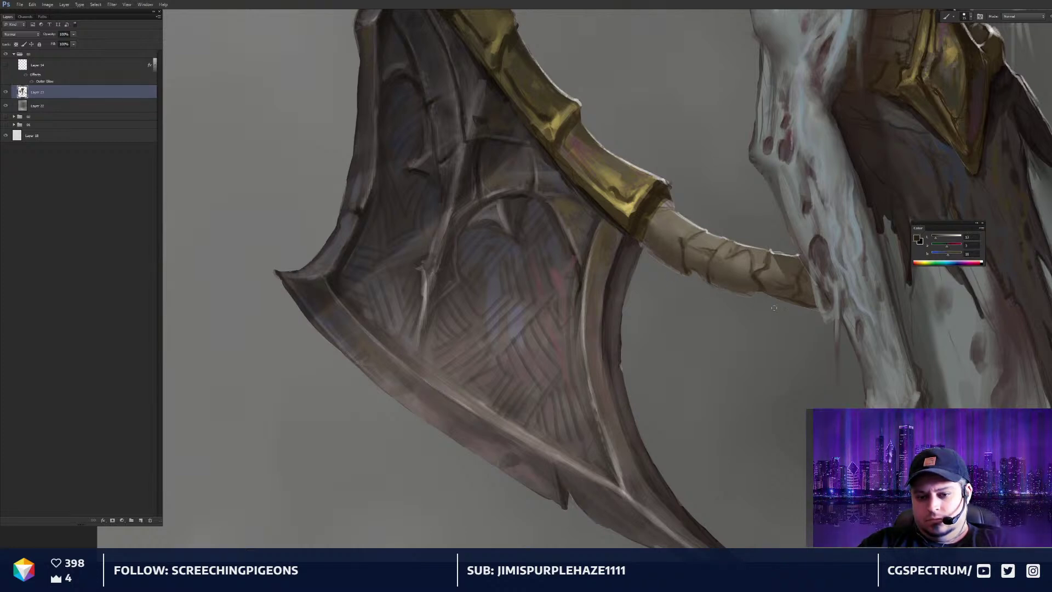
drag(785, 310, 725, 313)
key(bracketright)
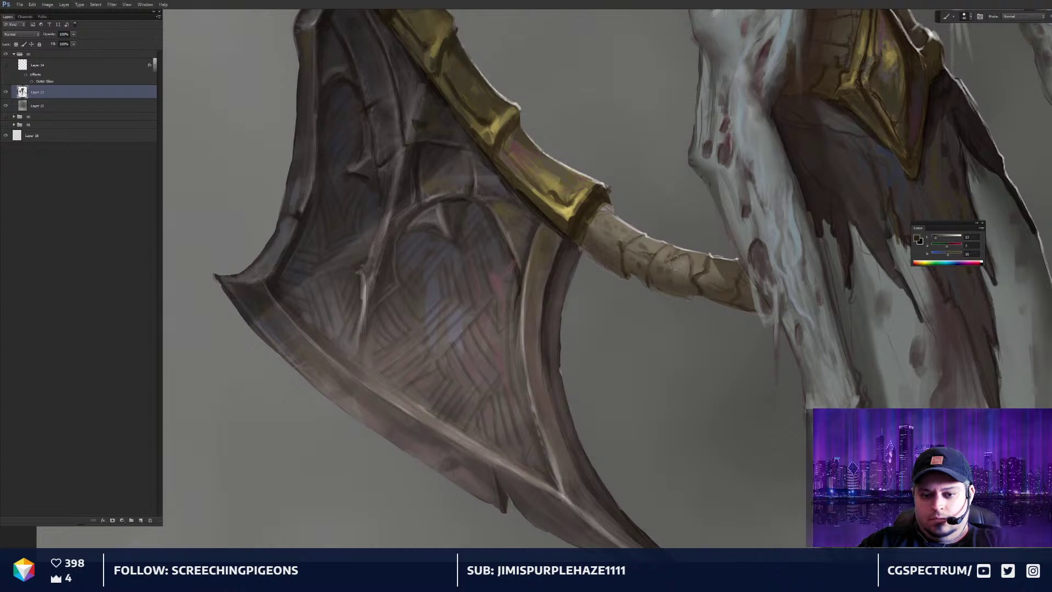
Paint dark wrap creases on the handle section around the gripping hand, up to the gold cap
key(ctrl+minus)
key(ctrl+minus)
mouse_move(811, 294)
mouse_down()
mouse_move(748, 295)
mouse_move(767, 297)
mouse_up()
scroll(770, 301, right, 1)
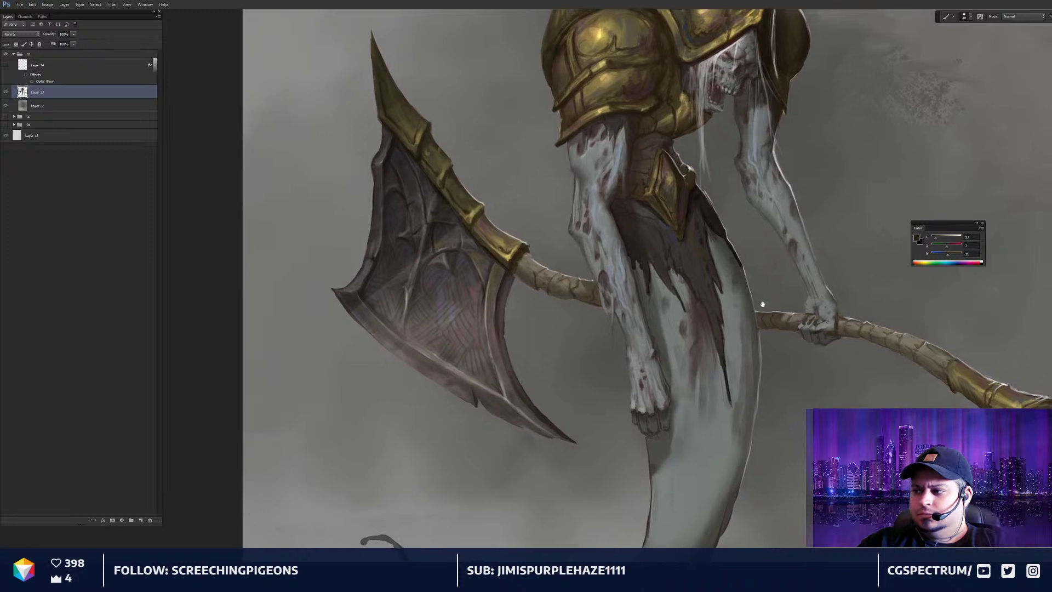
scroll(769, 295, up, 3)
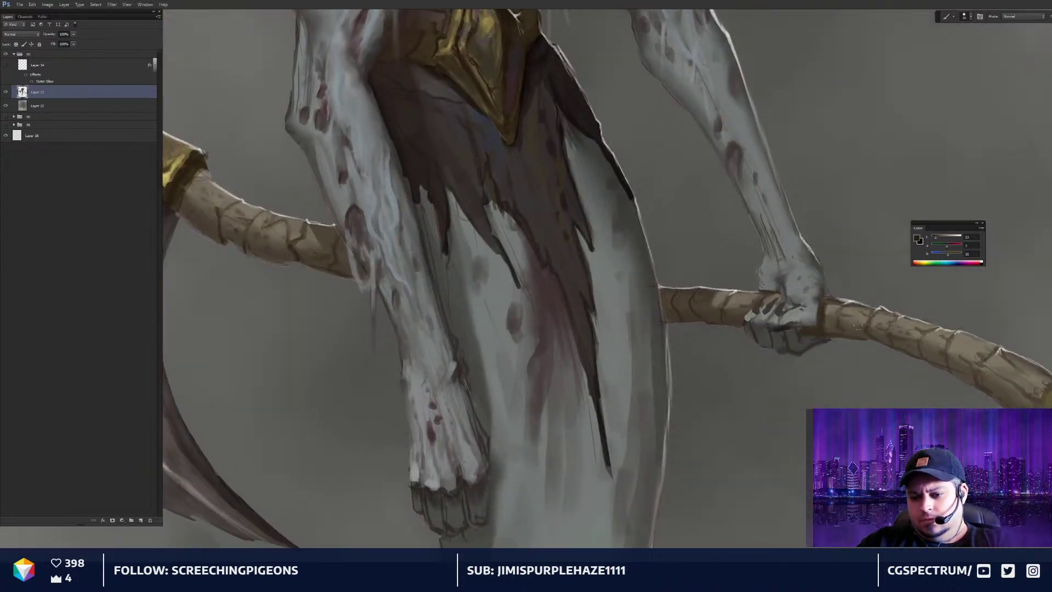
scroll(847, 313, right, 2)
scroll(847, 312, down, 1)
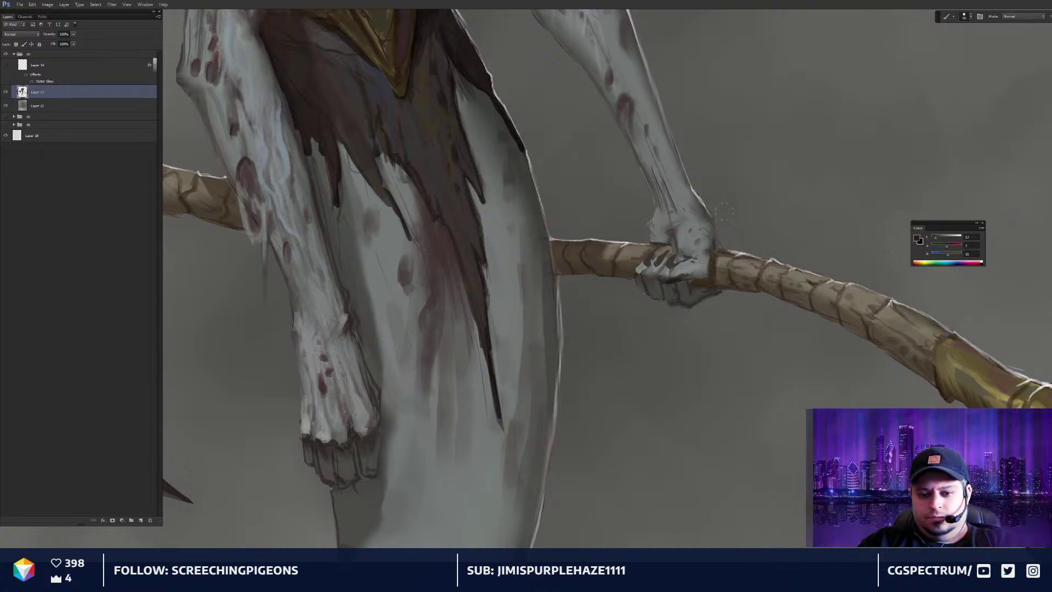
drag(909, 340, 901, 339)
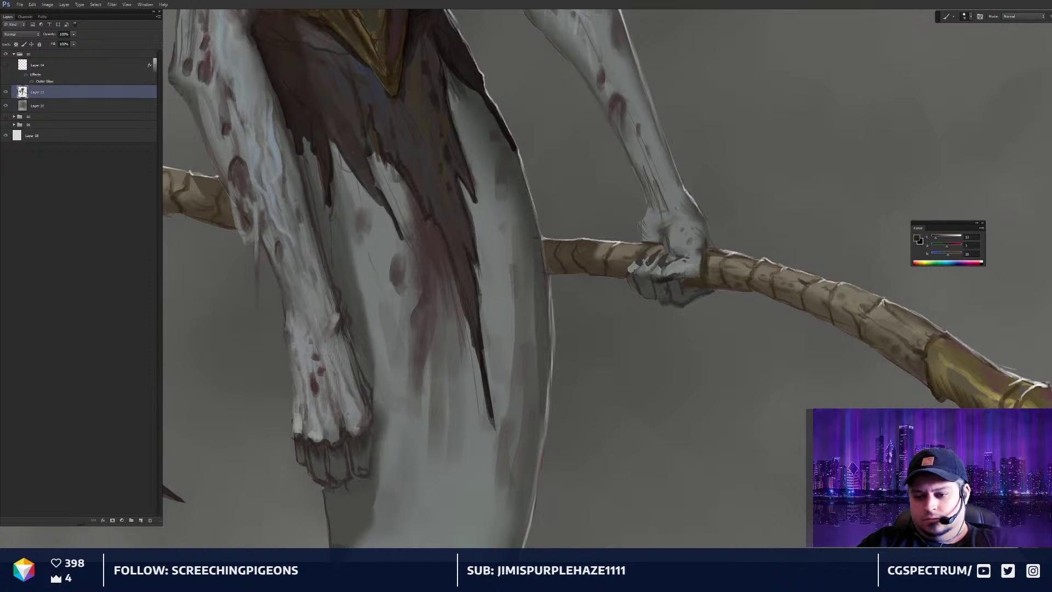
key(ctrl+minus)
key(ctrl+minus)
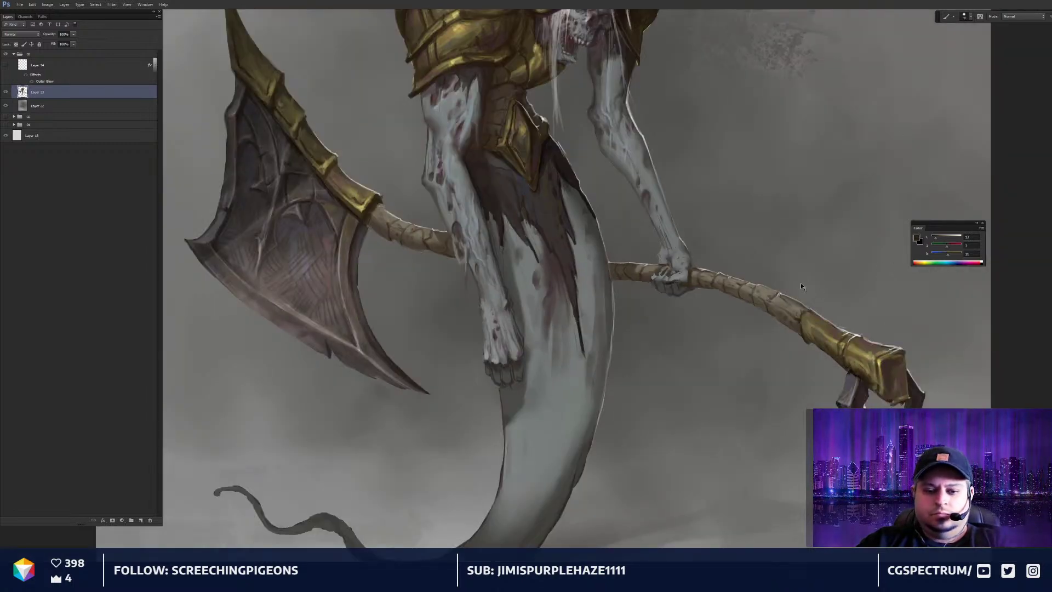
Darken the end face of the axe's gold collar where it meets the wrapped handle, using a sampled dark brown
drag(634, 284, 906, 343)
key(ctrl+plus)
key(ctrl+plus)
key(e)
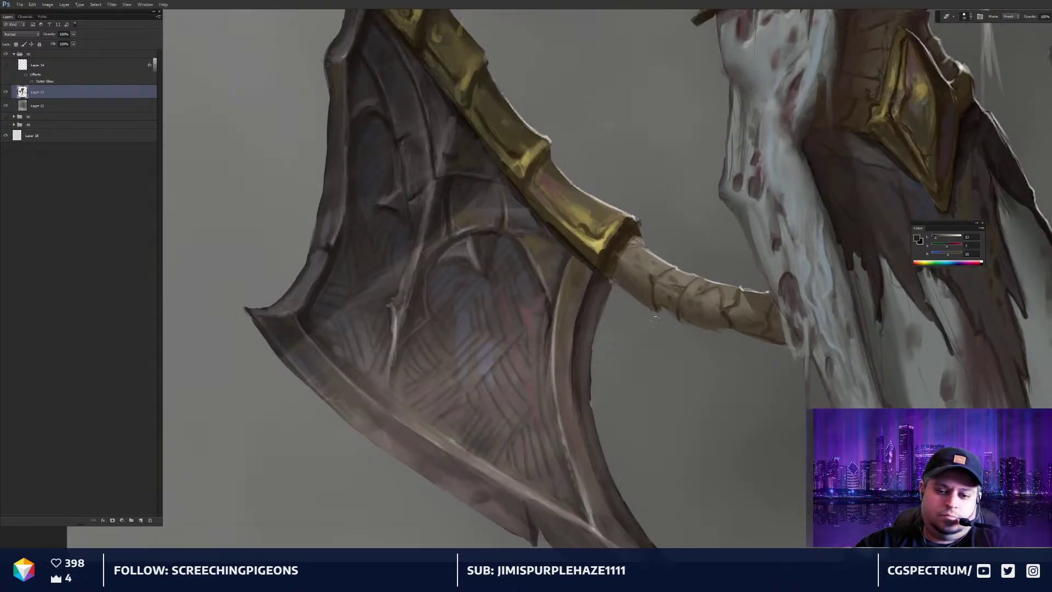
key(b)
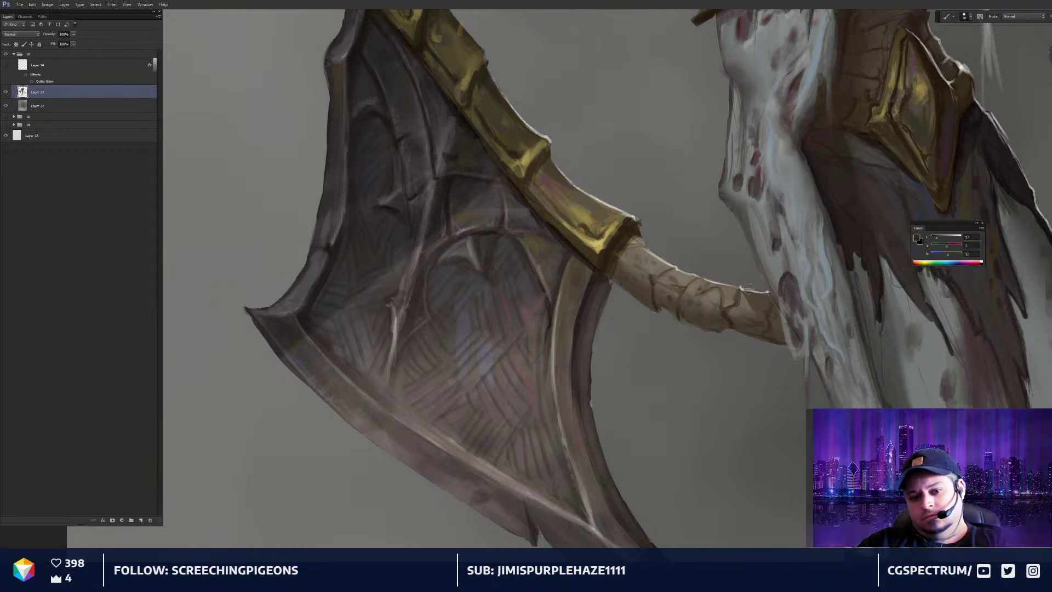
alt+click(619, 246)
drag(622, 241, 610, 271)
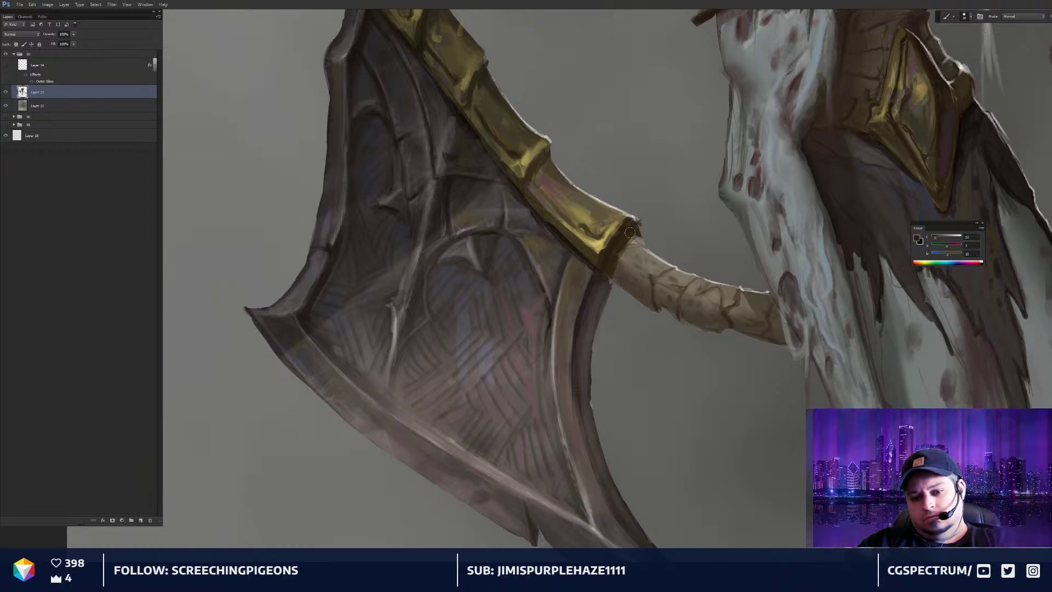
Paint a bright gold highlight along the collar's end rim and a dark accent at the seam of the axe's gold spine
alt+click(609, 244)
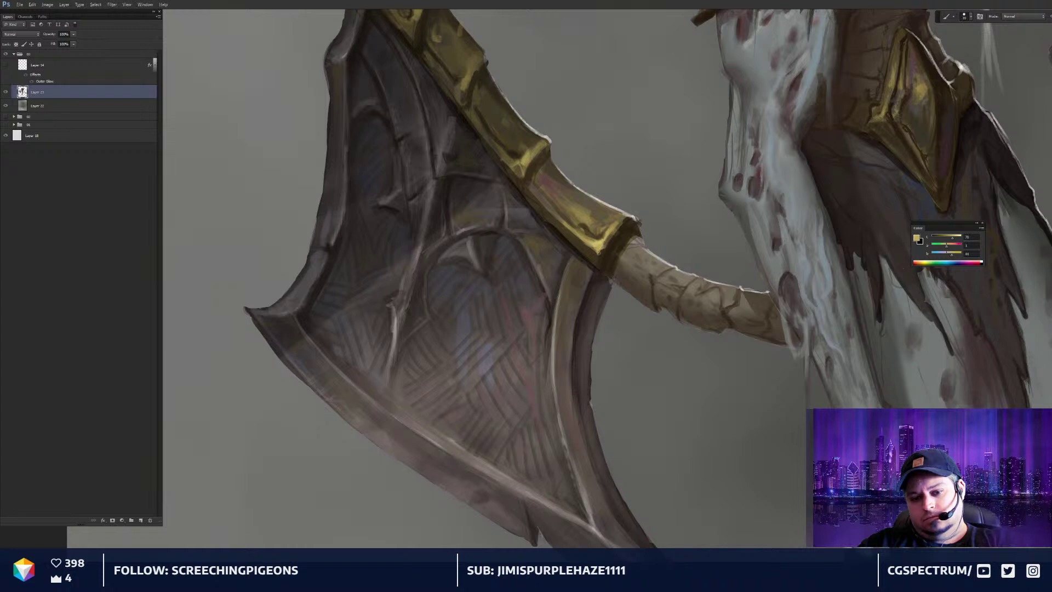
drag(607, 248, 617, 220)
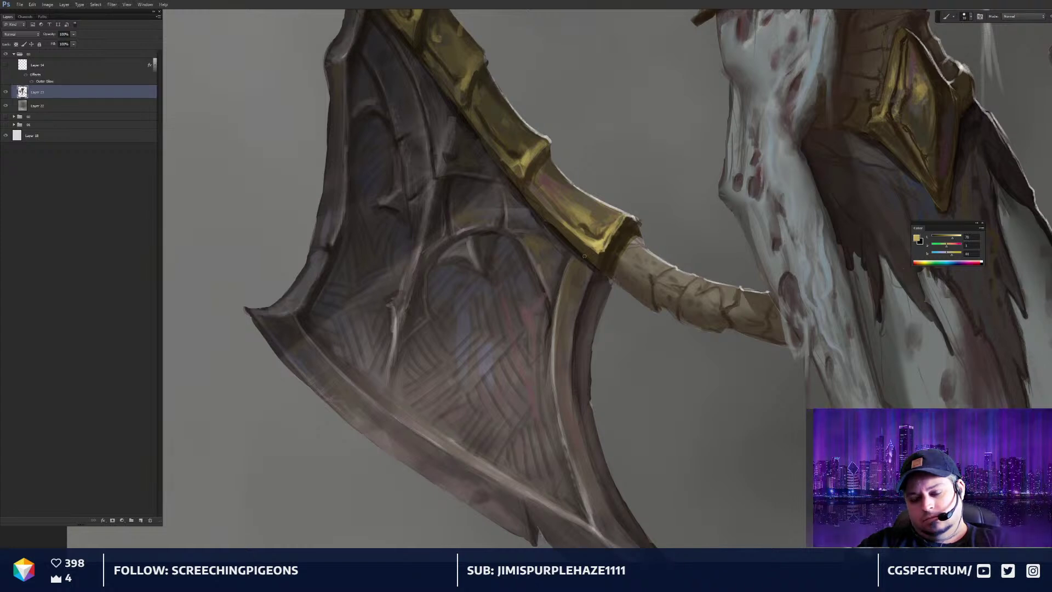
alt+click(618, 233)
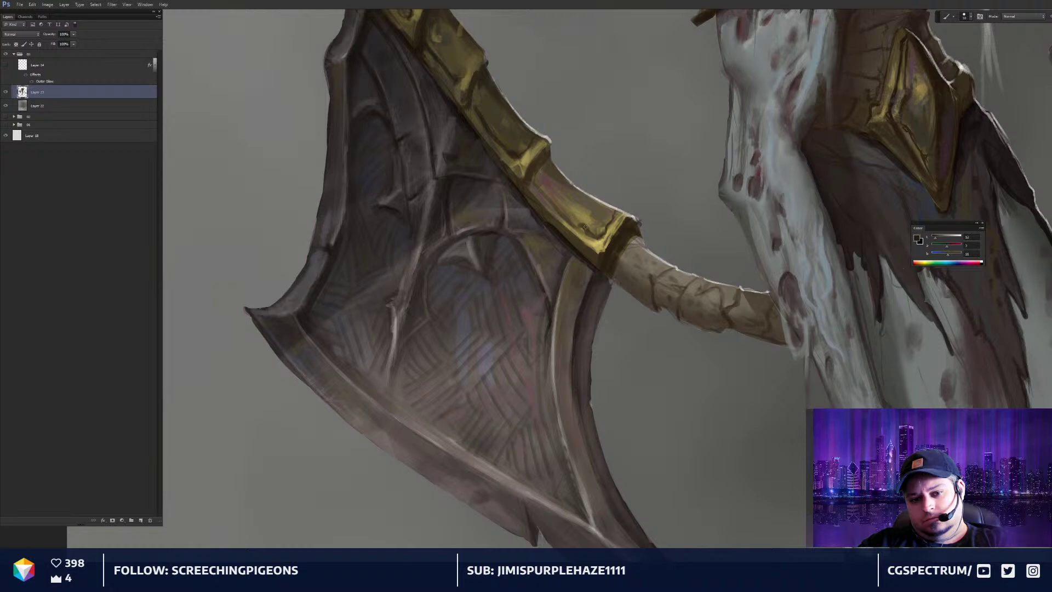
drag(533, 184, 546, 197)
key(ctrl+minus)
key(ctrl+minus)
key(ctrl+minus)
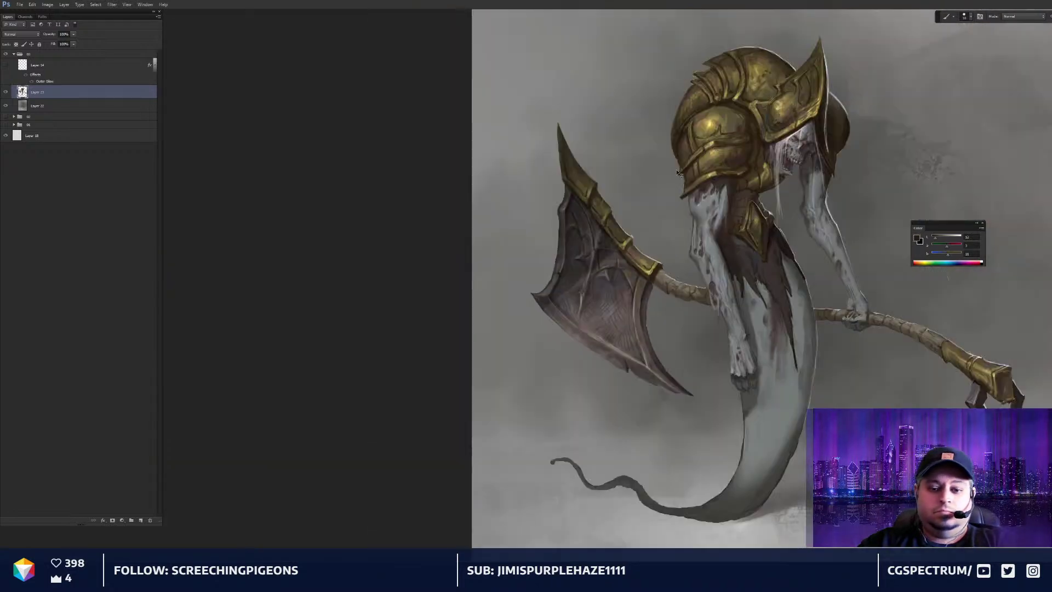
Paint a thin white highlight stroke along the outer edge of the far upper arm, just below the helmet's rear point
scroll(698, 222, down, 3)
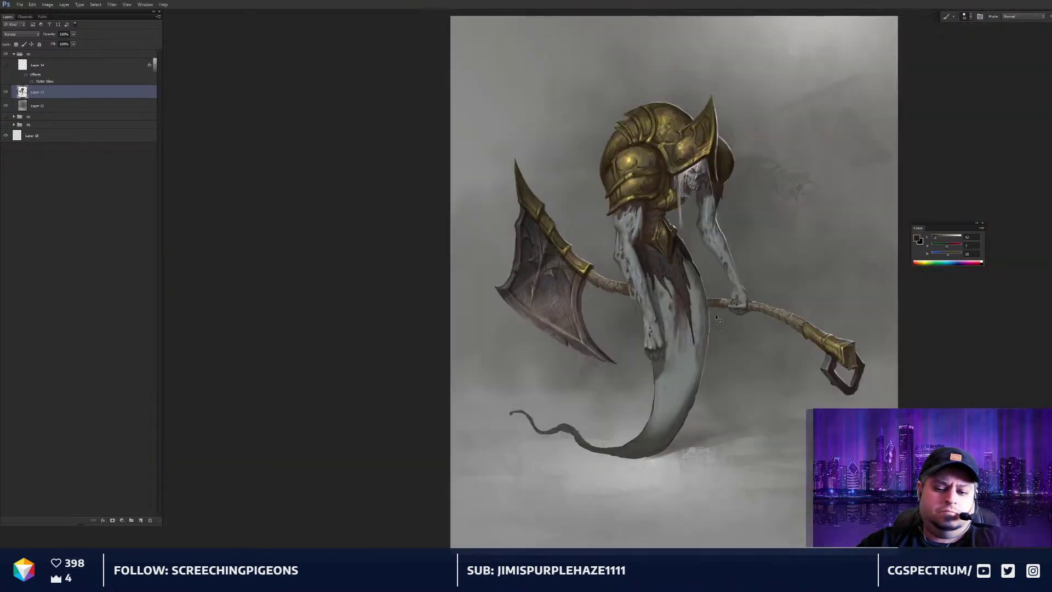
scroll(741, 241, up, 5)
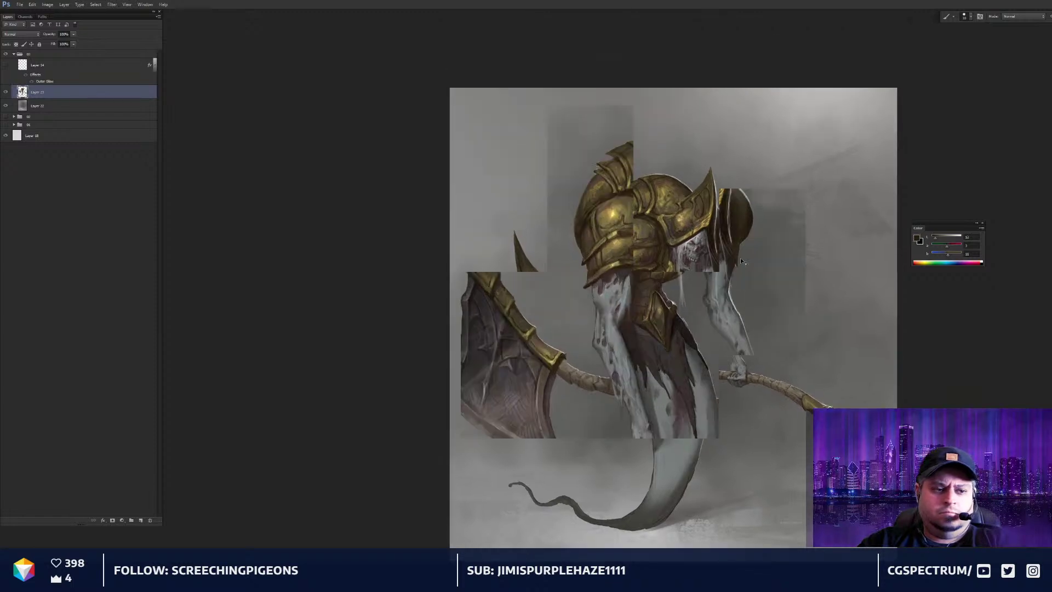
key(x)
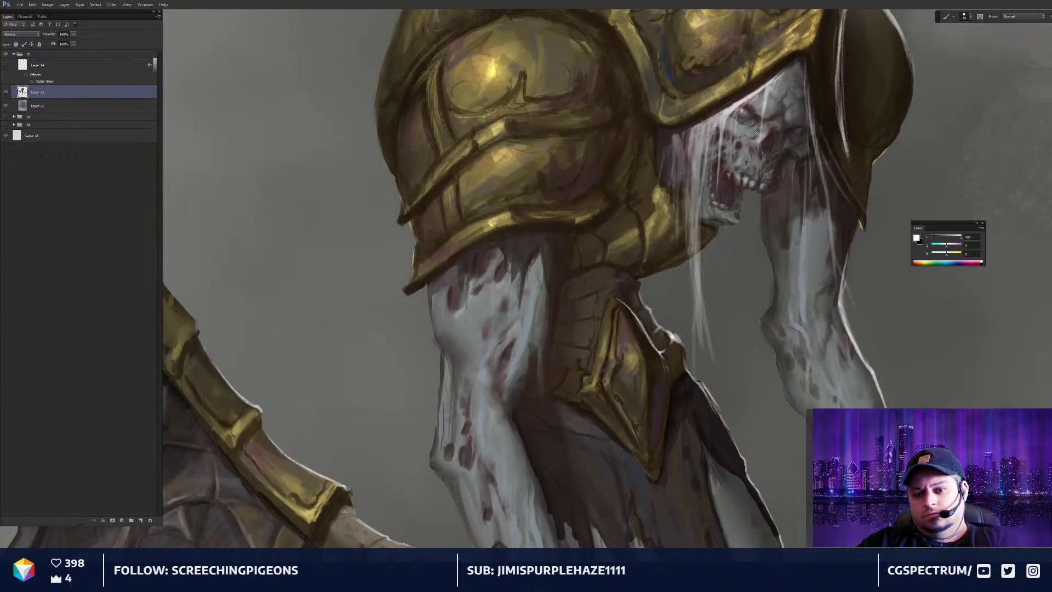
scroll(778, 204, down, 3)
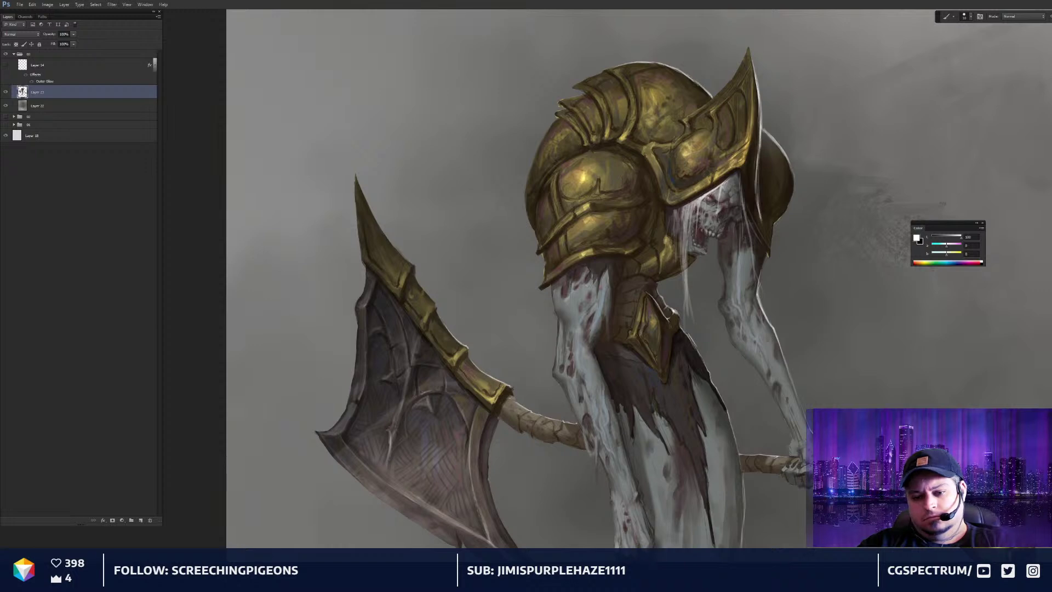
drag(768, 373, 766, 335)
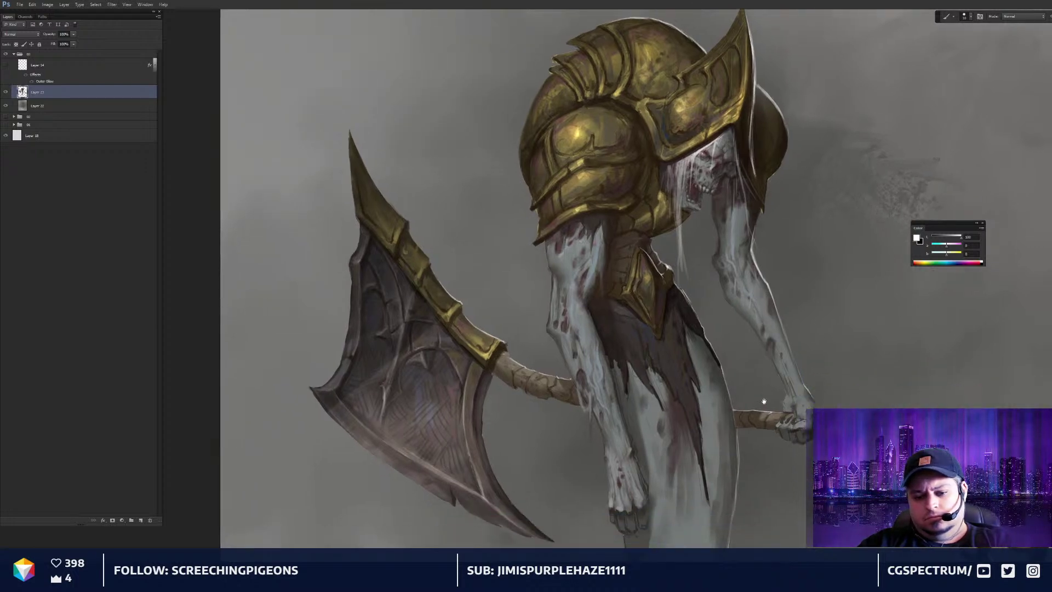
drag(764, 407, 700, 359)
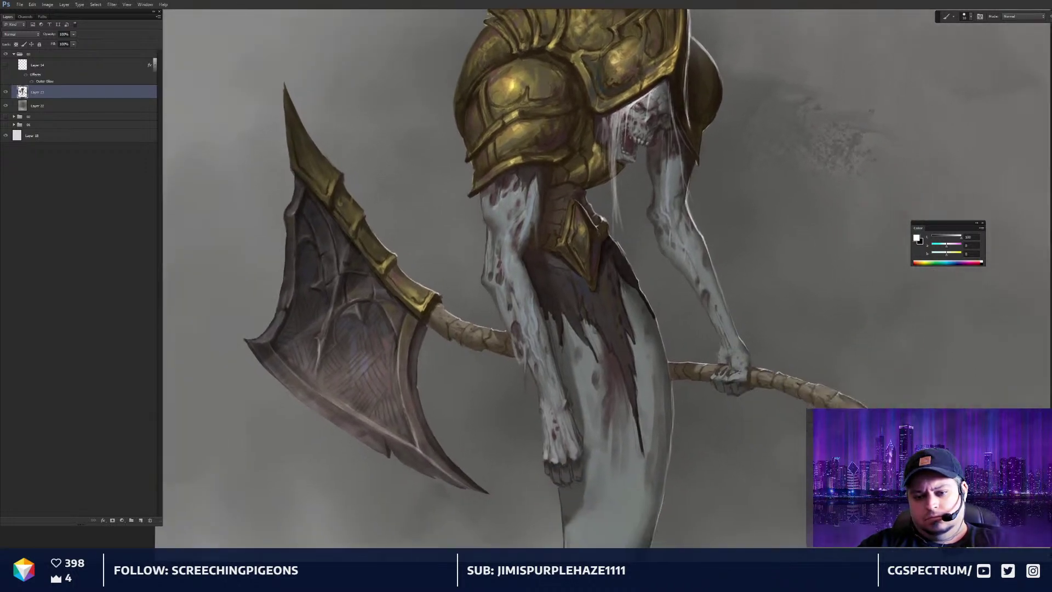
scroll(685, 300, up, 3)
drag(696, 135, 703, 161)
Paint grey shading and a thin strip of hanging flesh on the underside of the far forearm, using sampled tones
alt+click(709, 148)
key(bracketright)
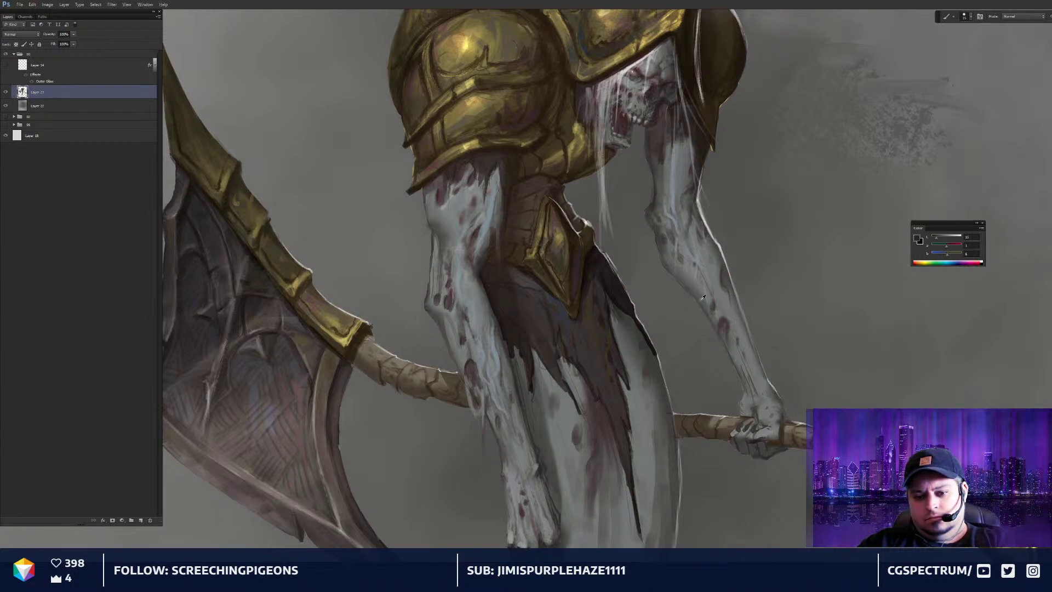
alt+click(705, 329)
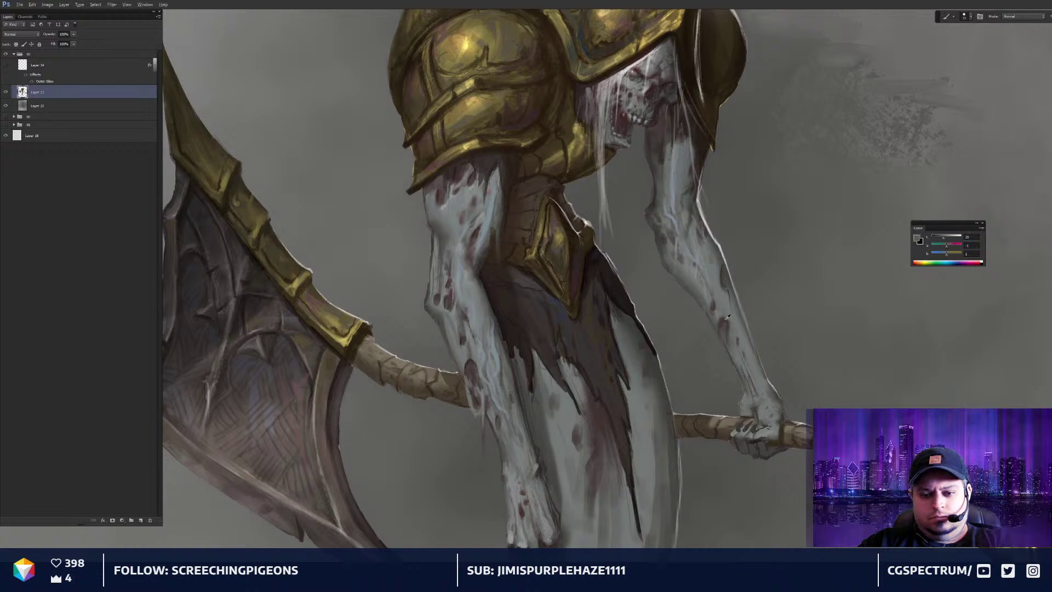
alt+click(654, 210)
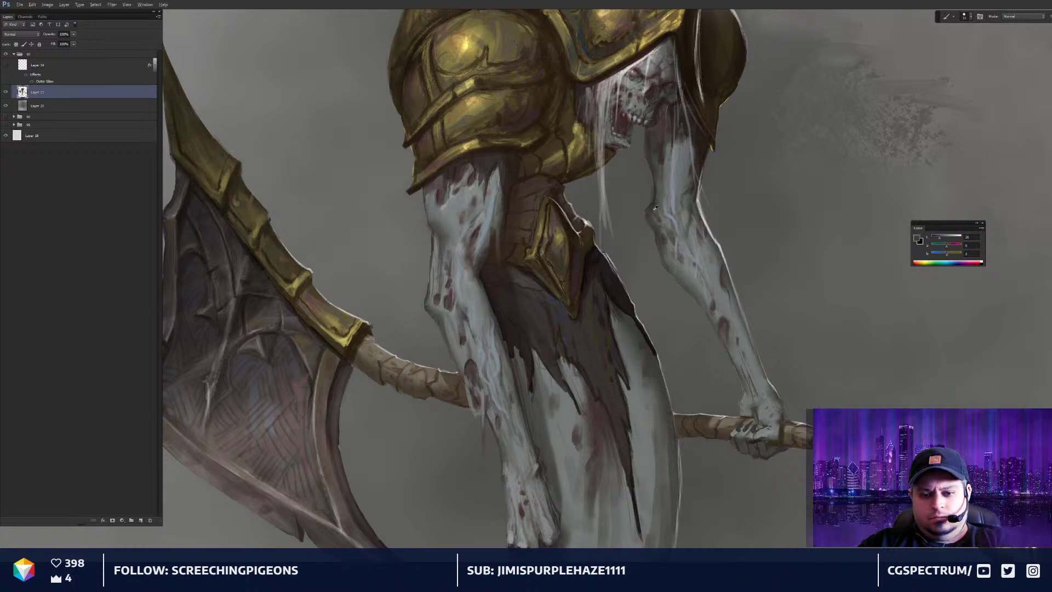
alt+click(706, 309)
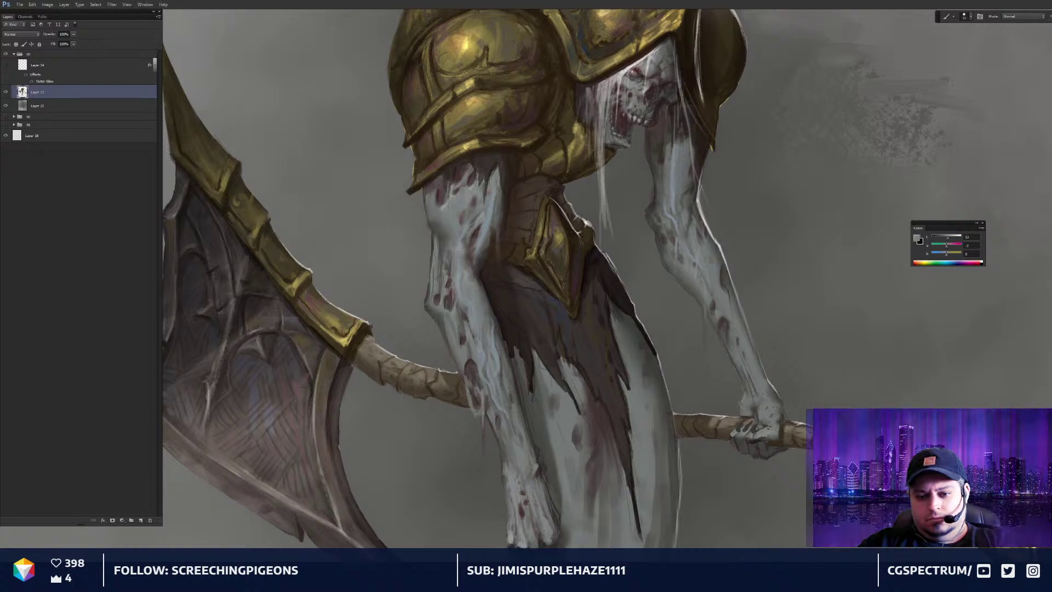
alt+click(707, 314)
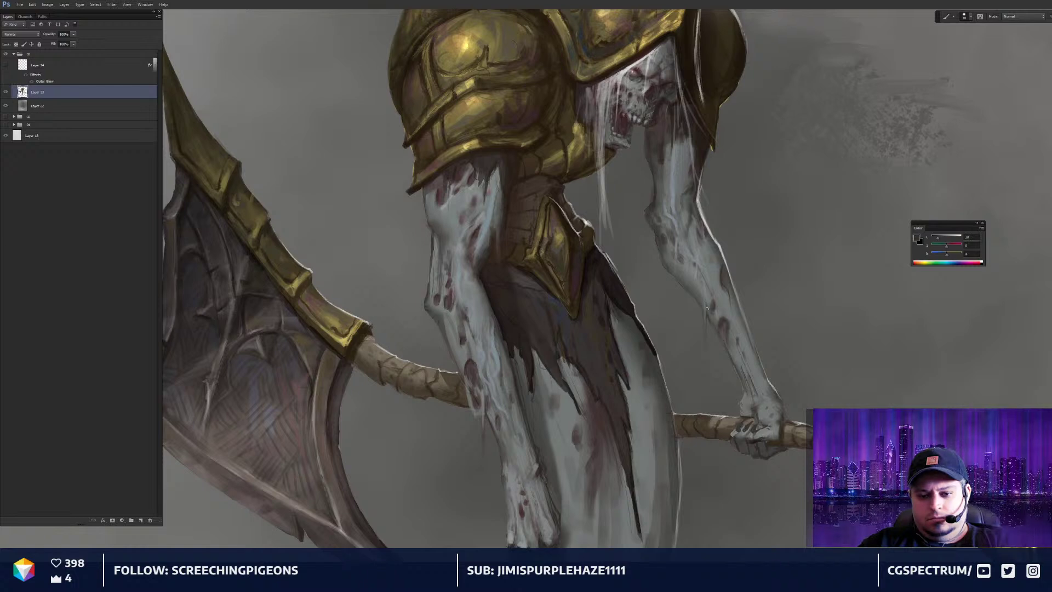
Liquify a rectangular selection around the far forearm, pushing its underside and the hanging flesh strip slightly away from the arm, and deselect
scroll(685, 269, down, 1)
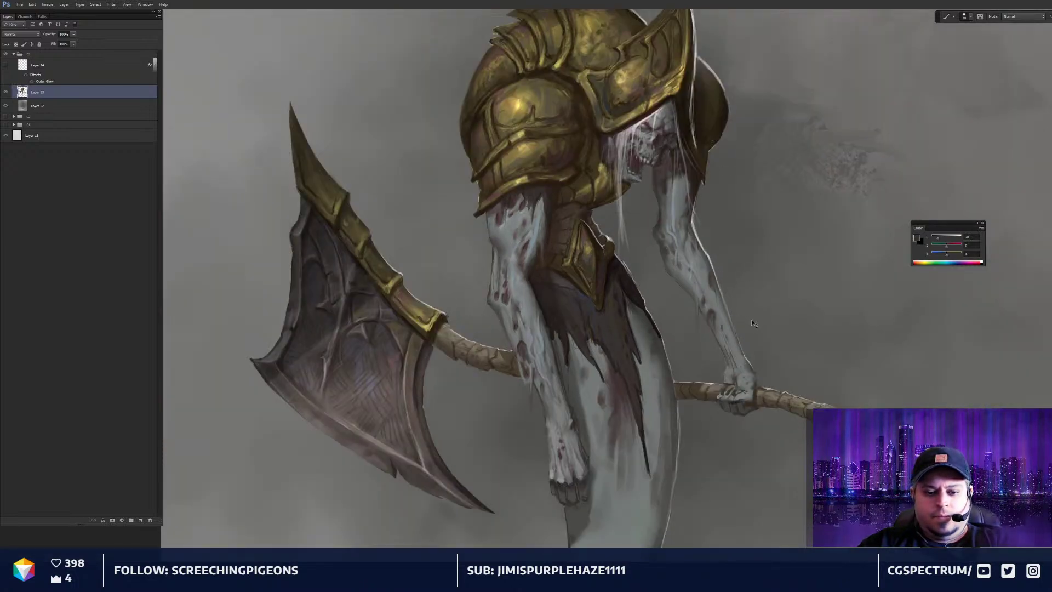
drag(741, 323, 730, 303)
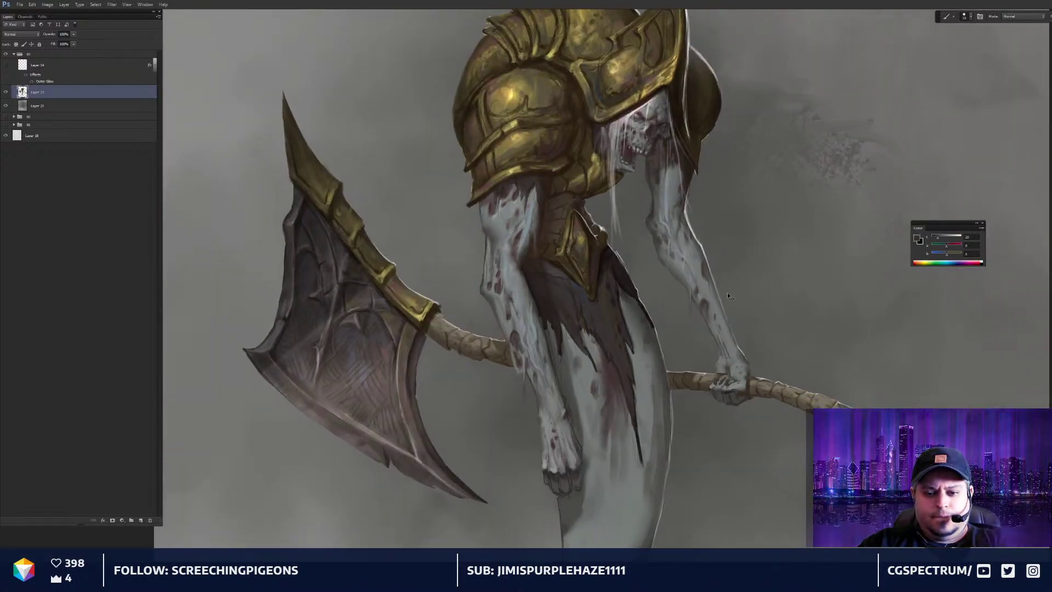
scroll(728, 296, up, 1)
key(m)
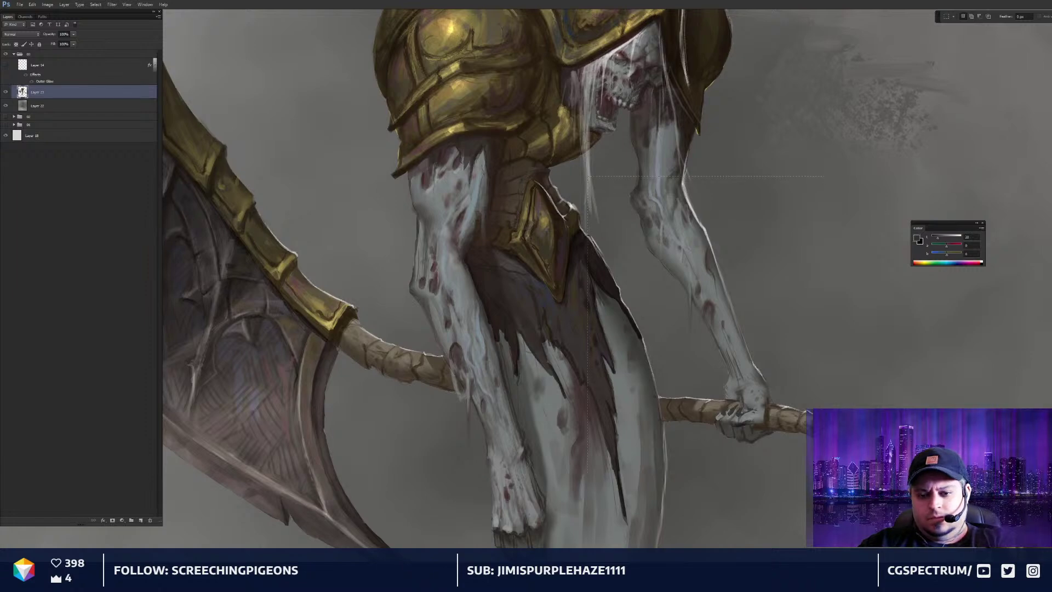
key(ctrl+shift+x)
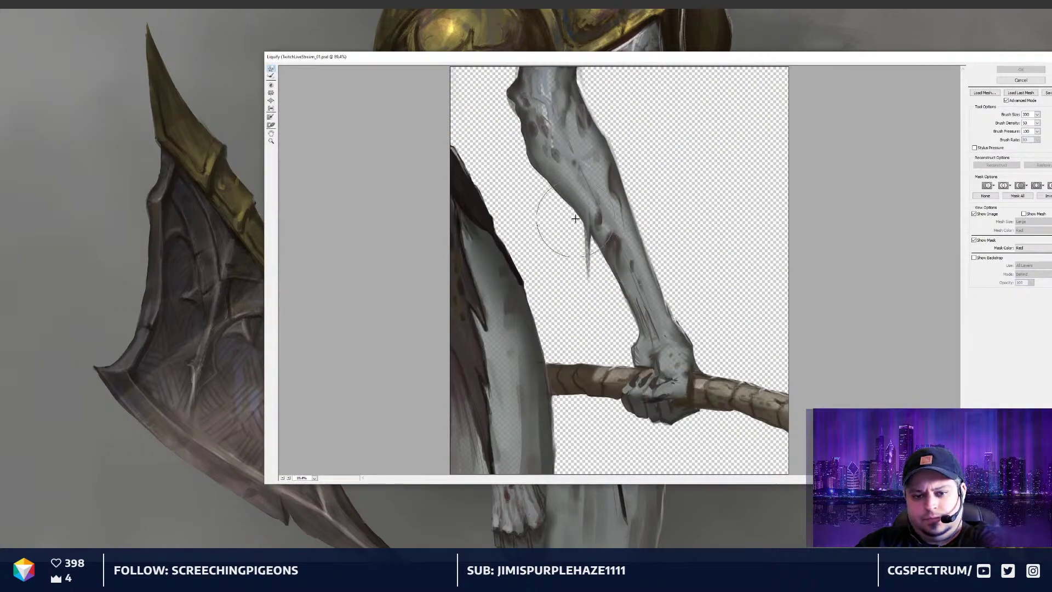
key(])
mouse_move(584, 220)
mouse_down()
mouse_move(584, 250)
mouse_move(625, 335)
mouse_move(586, 254)
mouse_up()
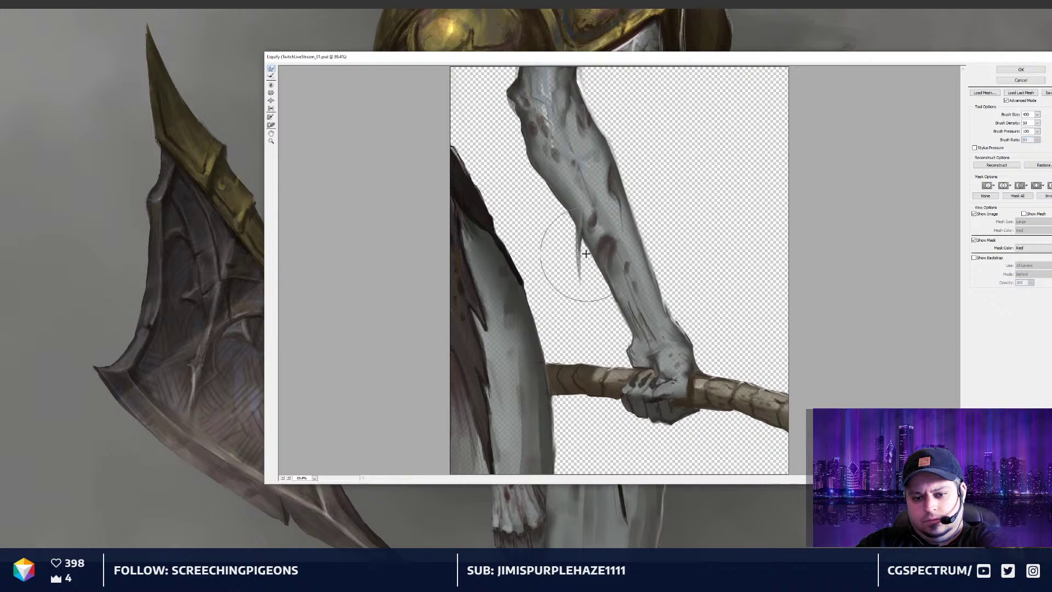
key(bracketleft)
key(bracketleft)
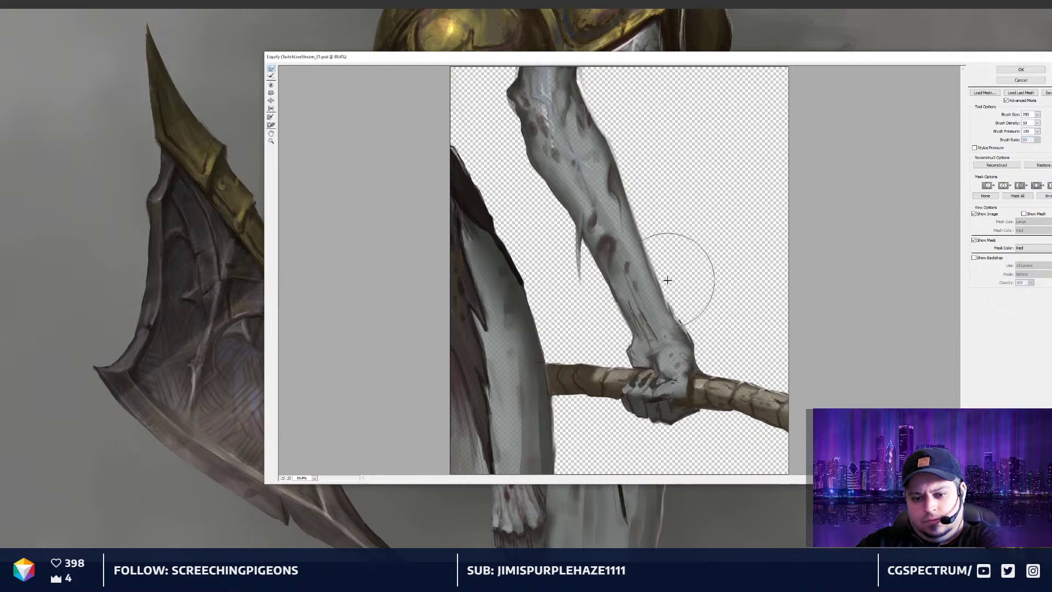
key(bracketleft)
key(bracketleft)
key(bracketleft)
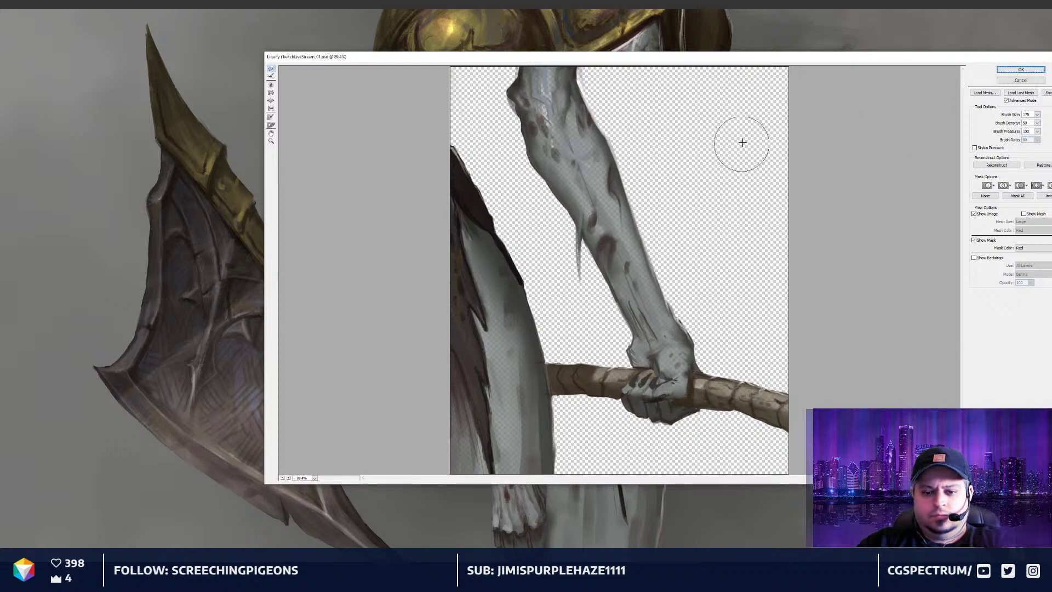
click(1027, 73)
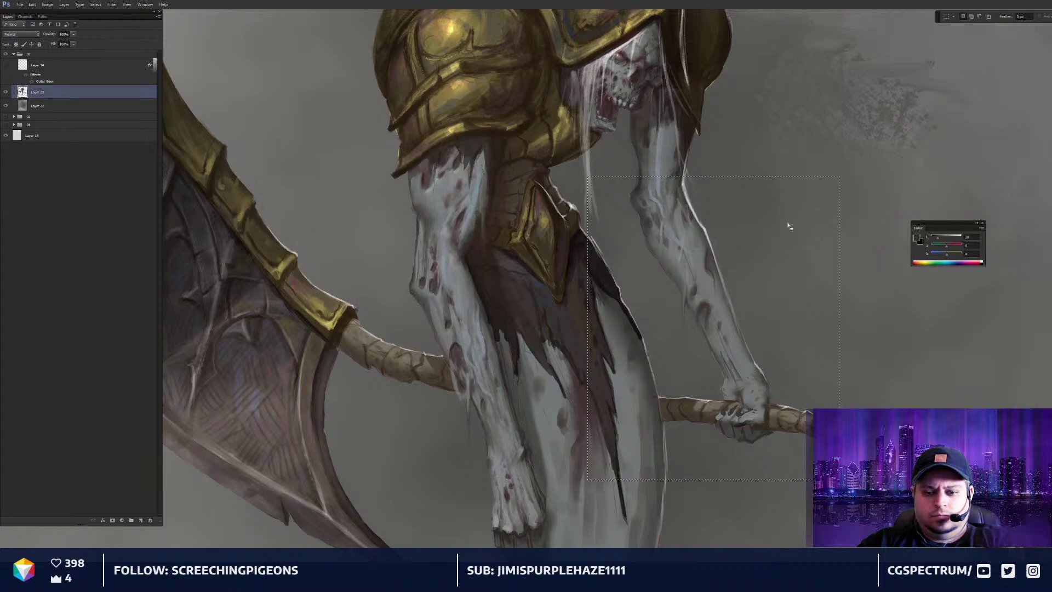
key(ctrl+d)
Load the character layer's silhouette as a selection, hide its edges and retouch the far forearm's underside with a sampled dark grey
key(ctrl+0)
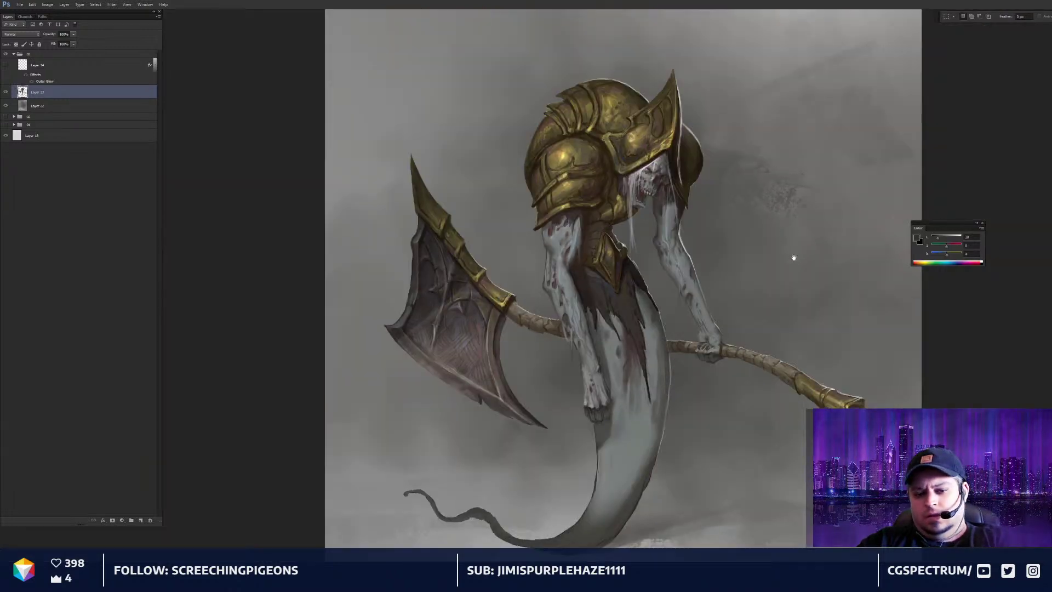
scroll(789, 274, down, 2)
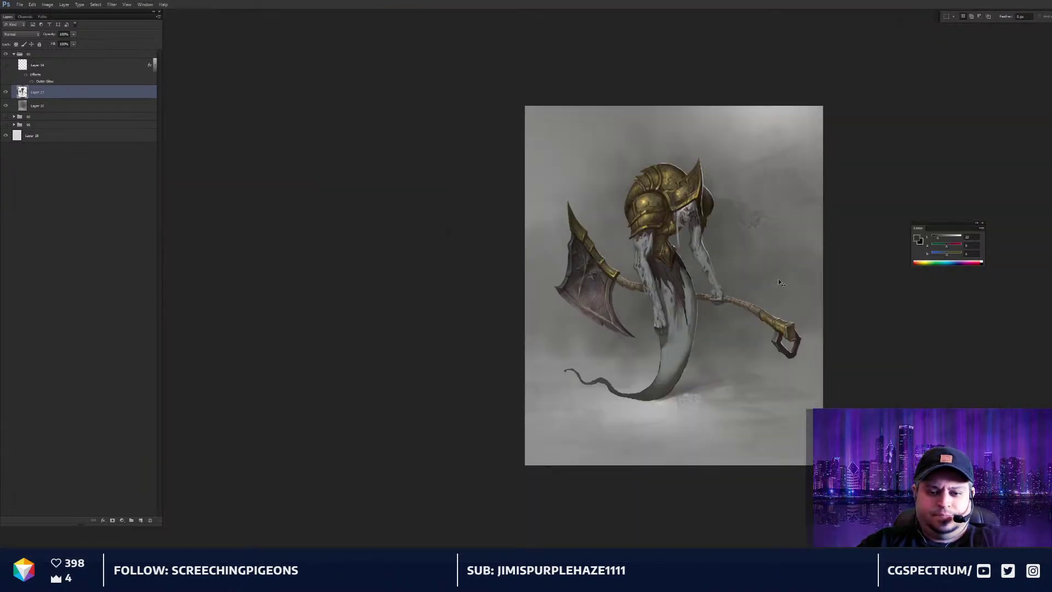
scroll(780, 282, up, 2)
key(b)
scroll(779, 346, up, 2)
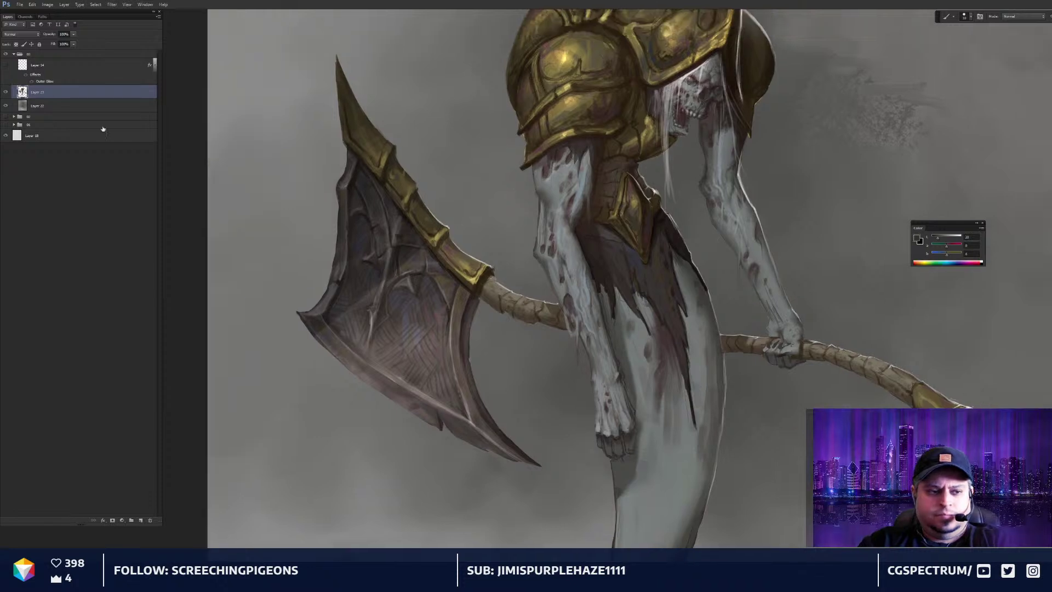
ctrl+click(22, 92)
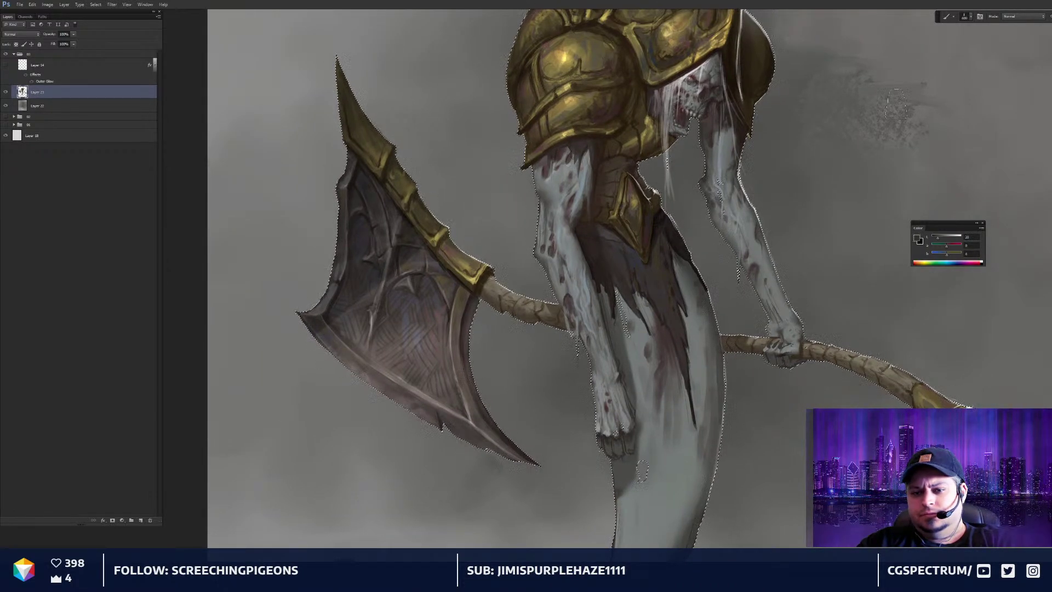
key(bracketleft)
key(bracketleft)
alt+click(748, 283)
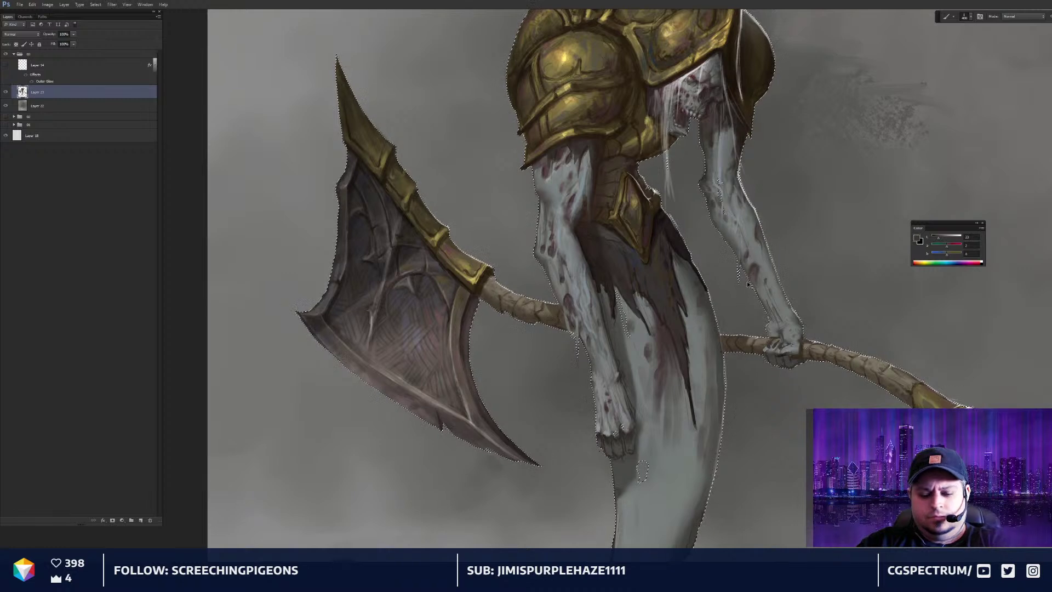
key(ctrl+h)
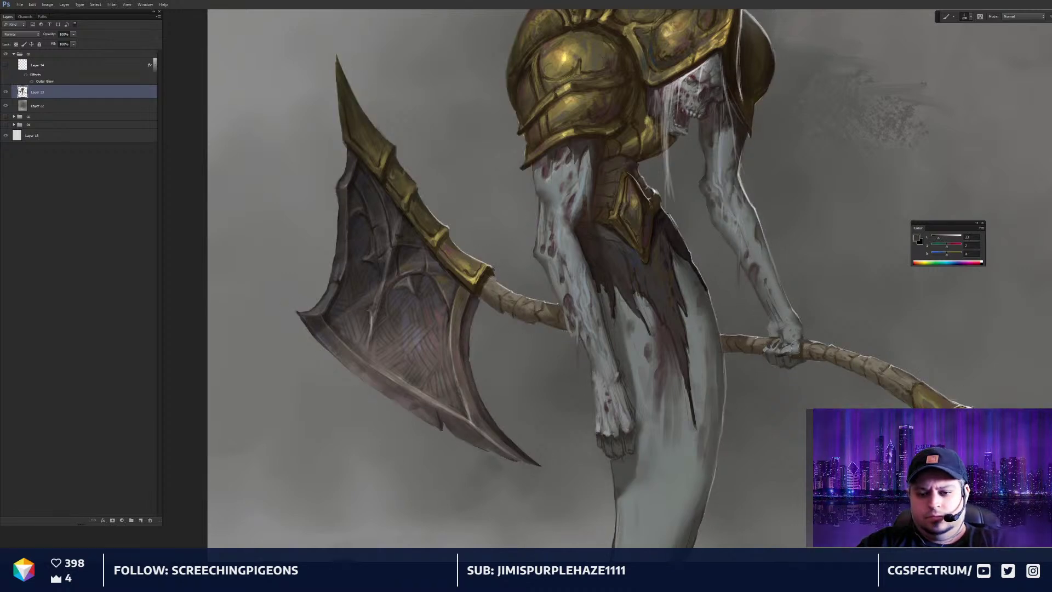
key(ctrl+0)
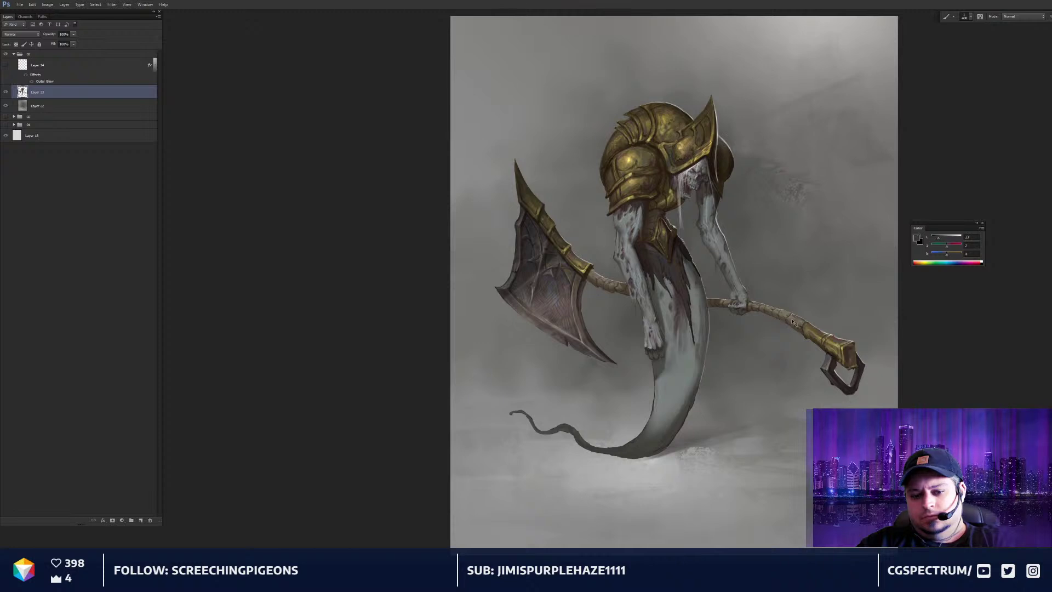
Paint dark accents beneath the shoulder armour on the near upper arm, using a sampled dark tone
drag(762, 263, 765, 296)
key(ctrl+plus)
key(ctrl+plus)
drag(737, 226, 735, 288)
scroll(735, 288, up, 2)
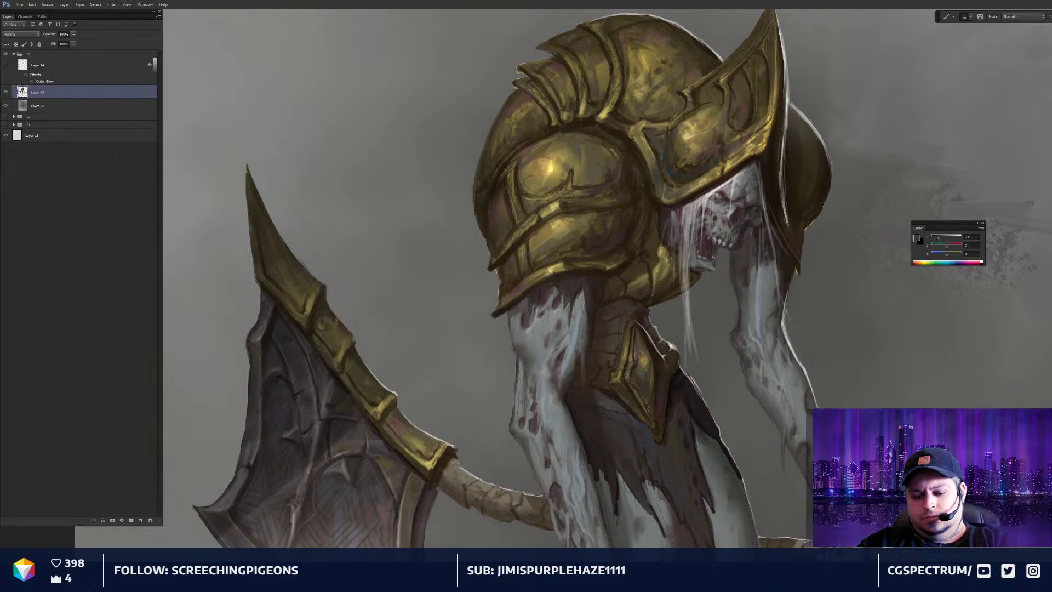
alt+click(560, 292)
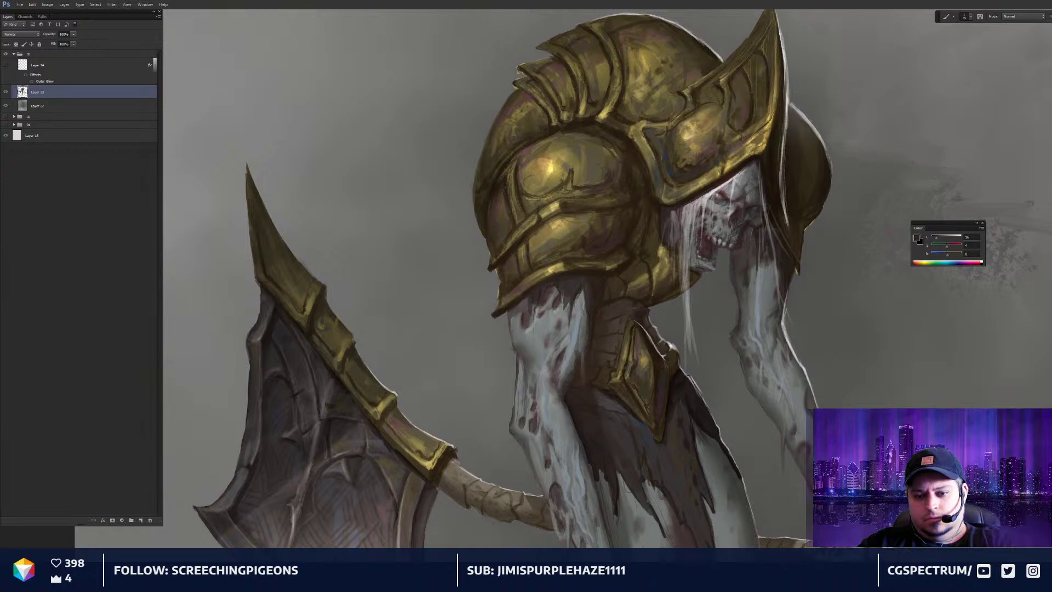
drag(691, 231, 689, 231)
drag(678, 293, 671, 314)
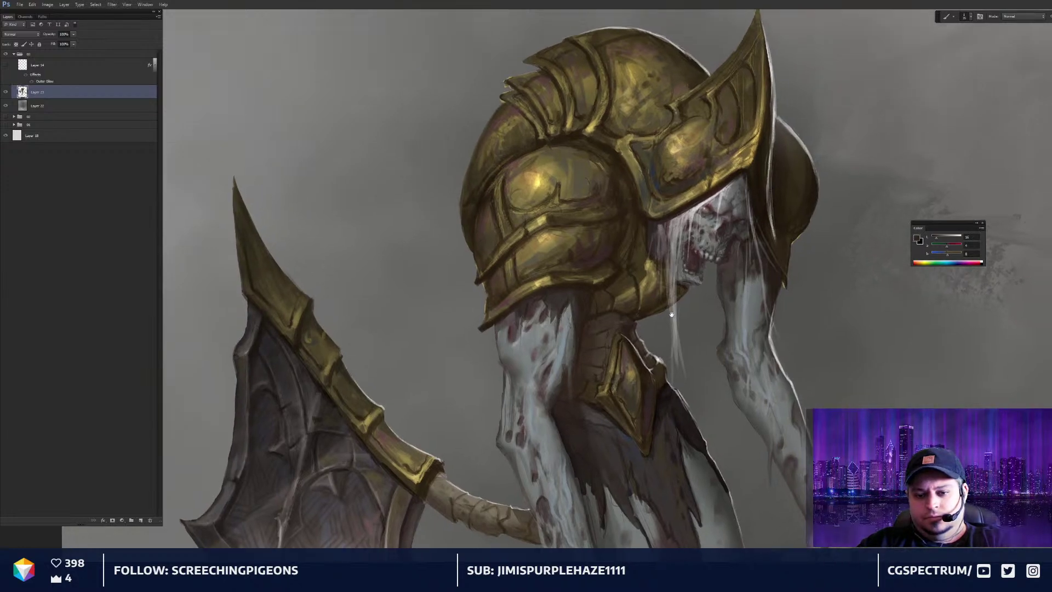
scroll(722, 270, up, 2)
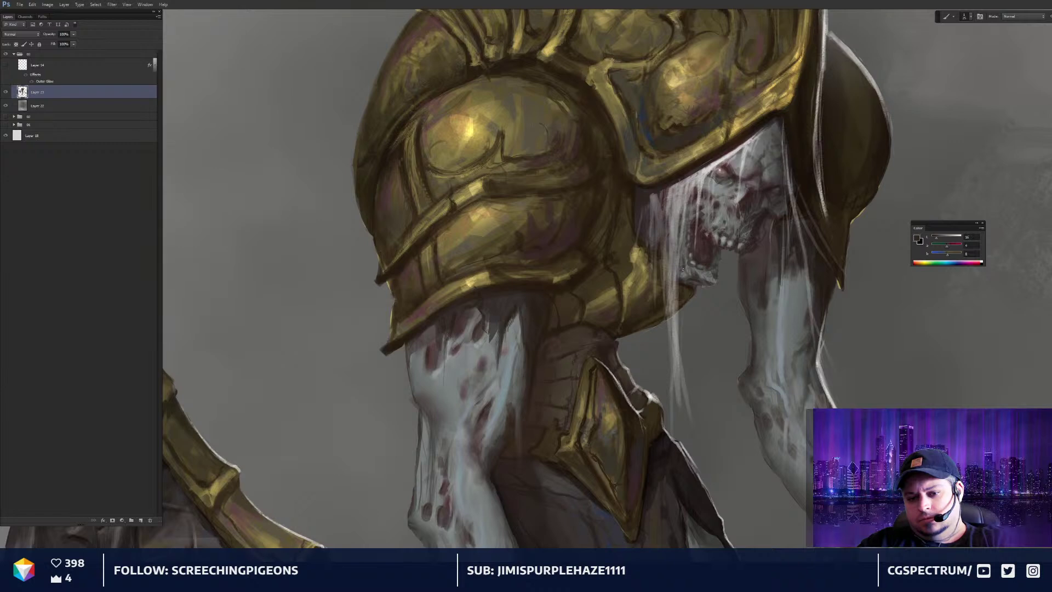
drag(738, 319, 721, 329)
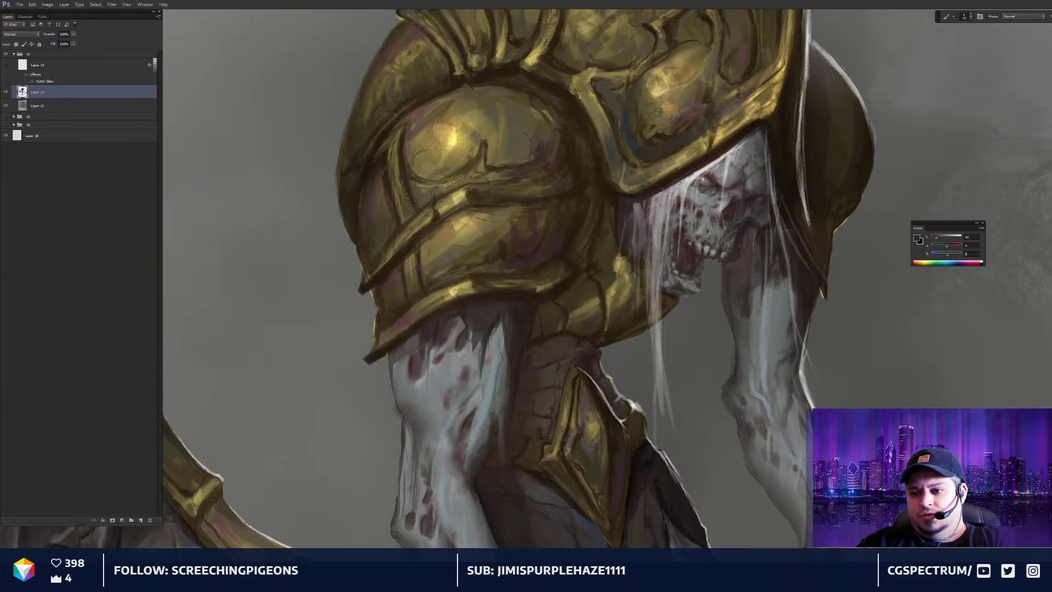
Paint thin drips hanging from the skull's jaw and nearby flesh, using a light grey sampled from the face
alt+click(720, 190)
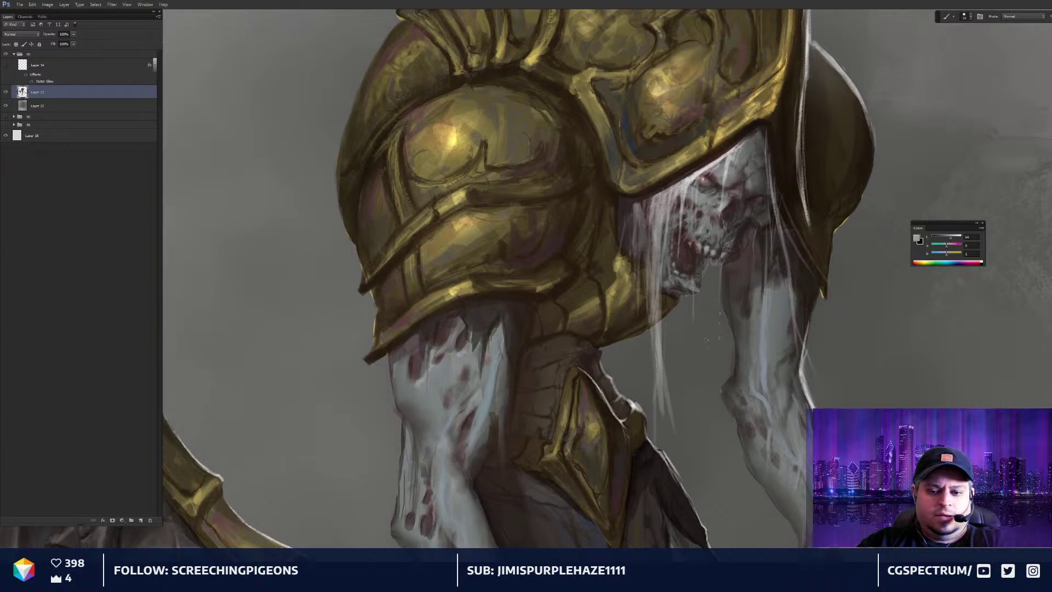
key(ctrl+minus)
key(ctrl+minus)
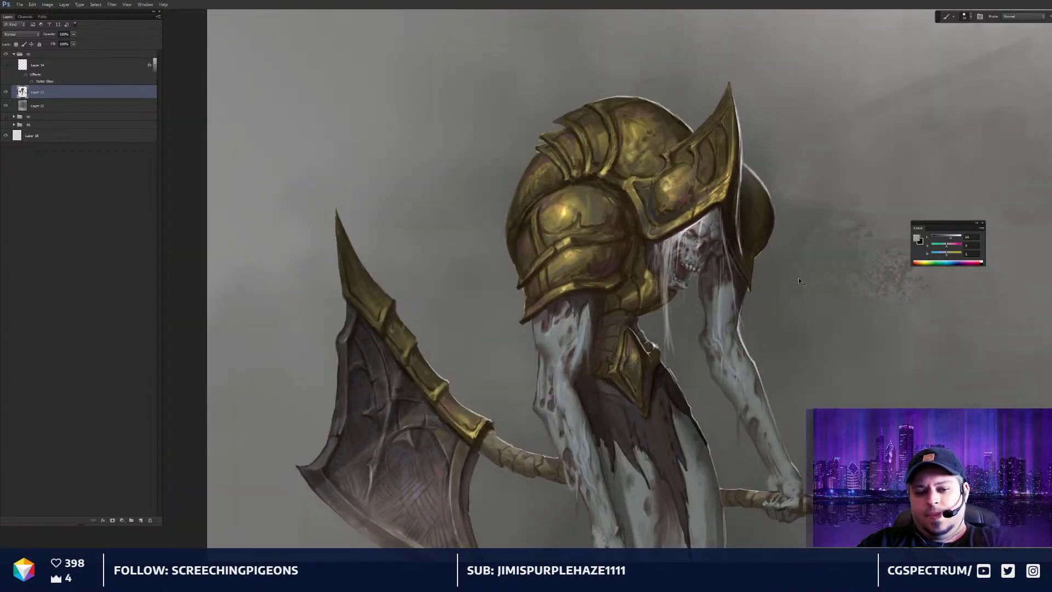
key(ctrl+minus)
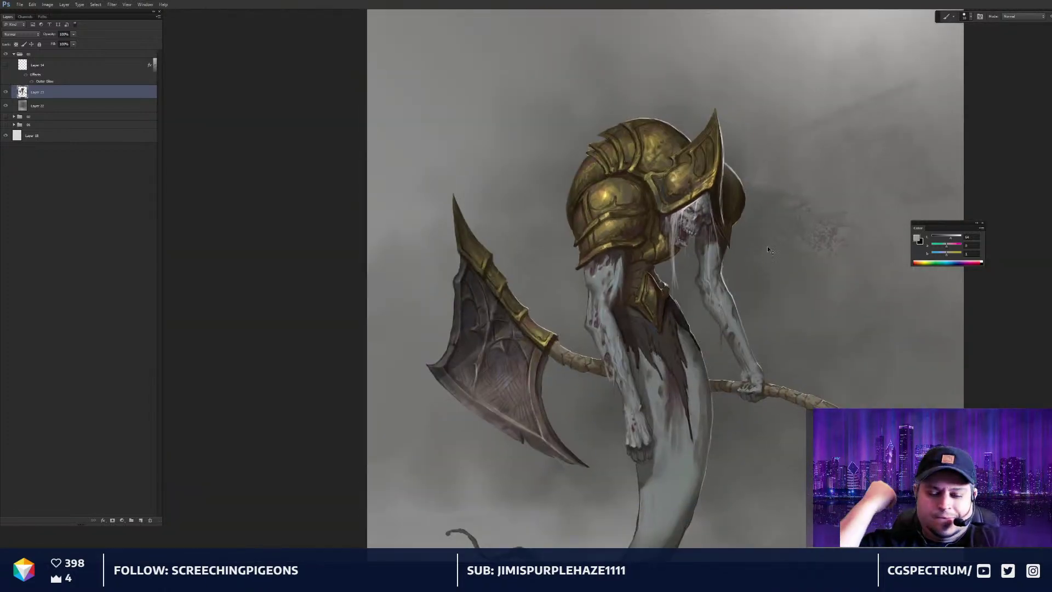
Examine the gold armour, face, arms and axe up close and at full-figure scale
key(ctrl+plus)
key(ctrl+plus)
key(ctrl+plus)
key(e)
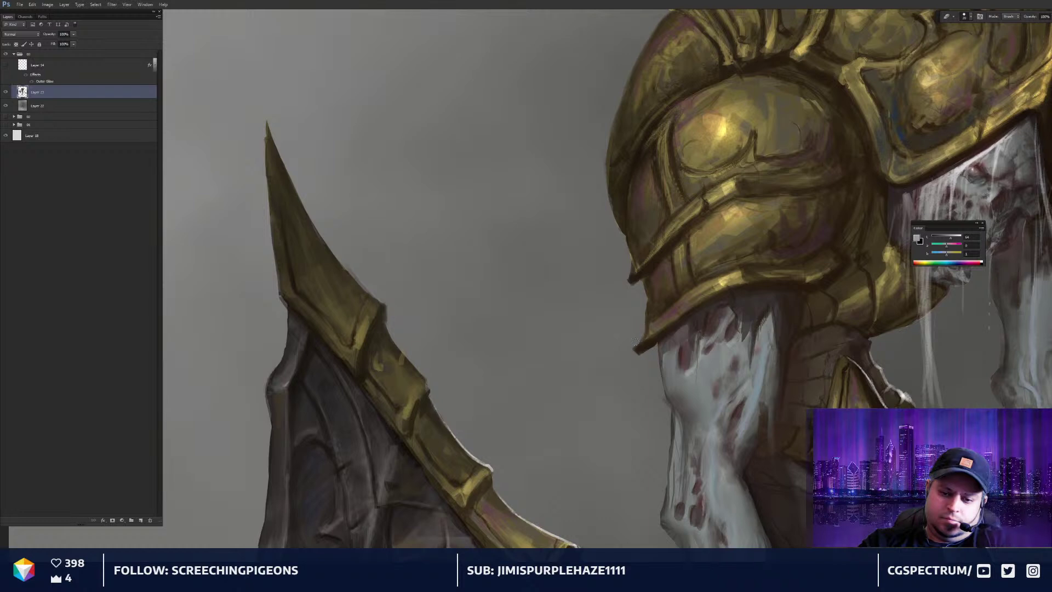
key(ctrl+minus)
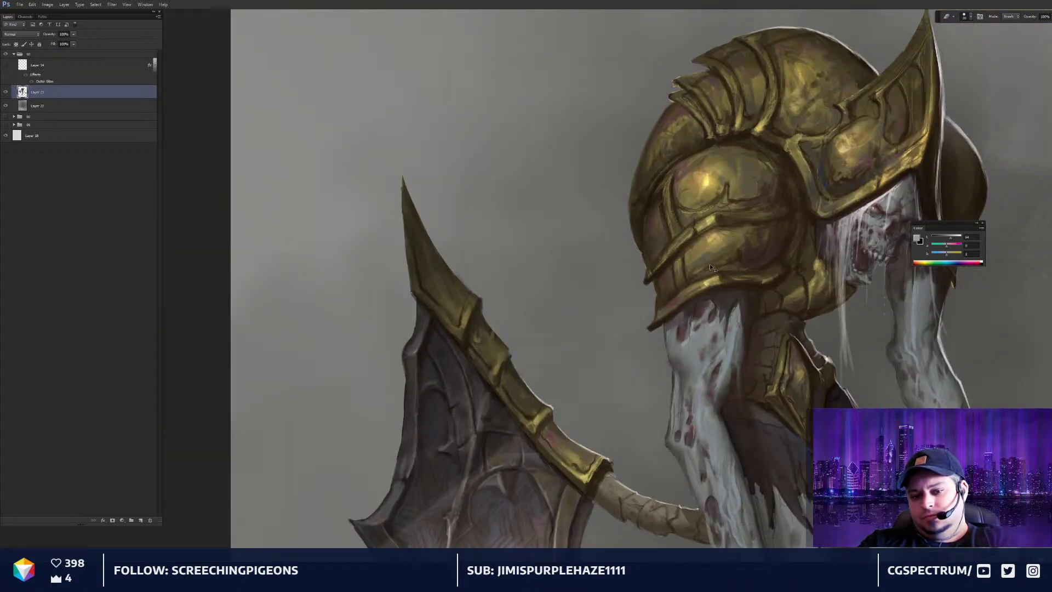
key(ctrl+minus)
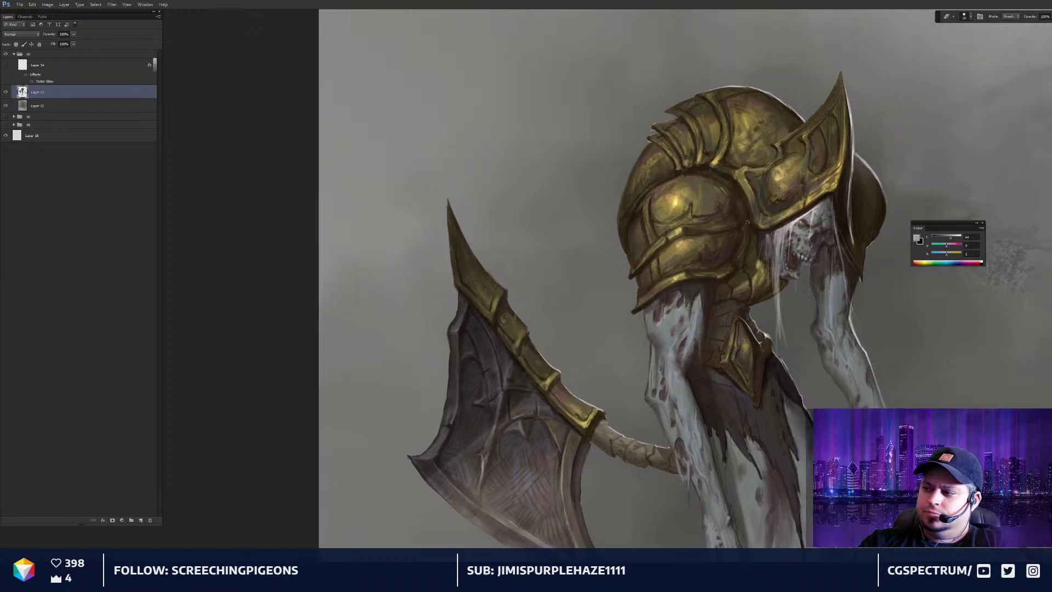
key(ctrl+minus)
drag(763, 231, 740, 218)
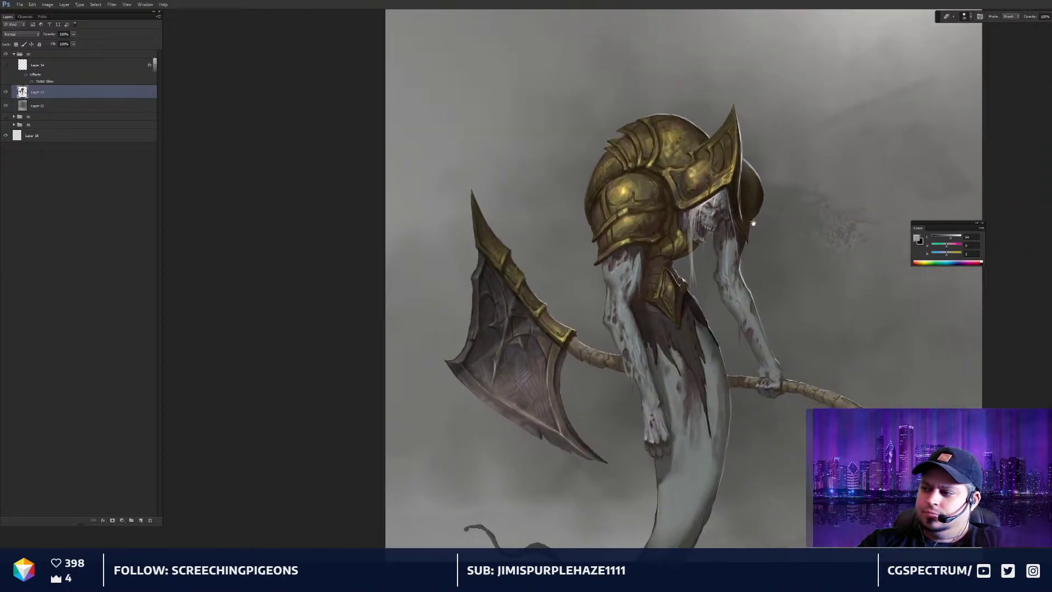
drag(774, 256, 729, 216)
key(ctrl+plus)
key(ctrl+plus)
Retouch the edge where the axe's gold collar meets the wrapped handle, using sampled dark olive and handle-brown tones
drag(426, 247, 624, 216)
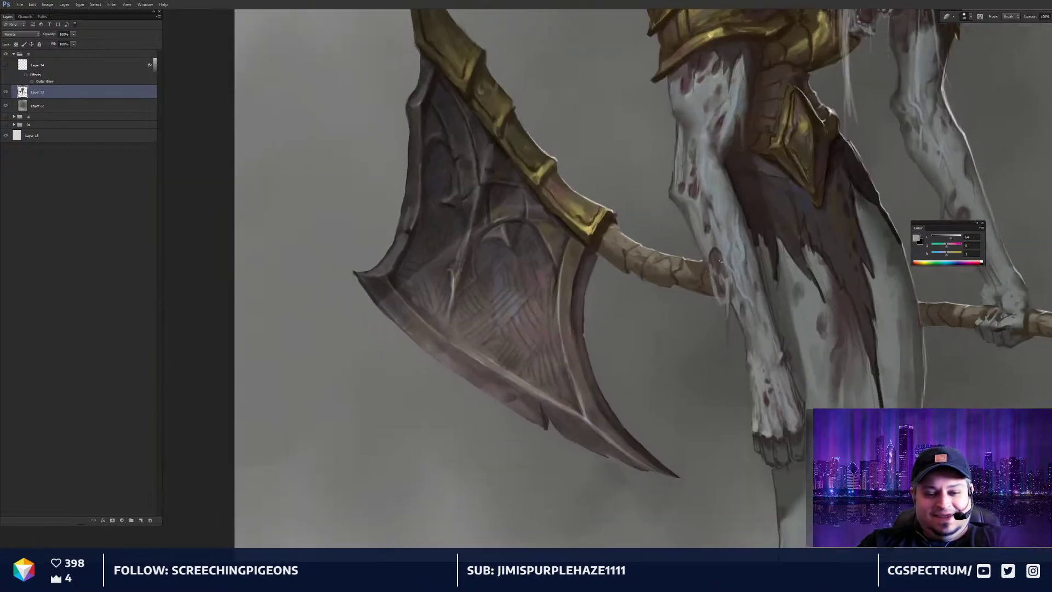
key(b)
alt+click(613, 210)
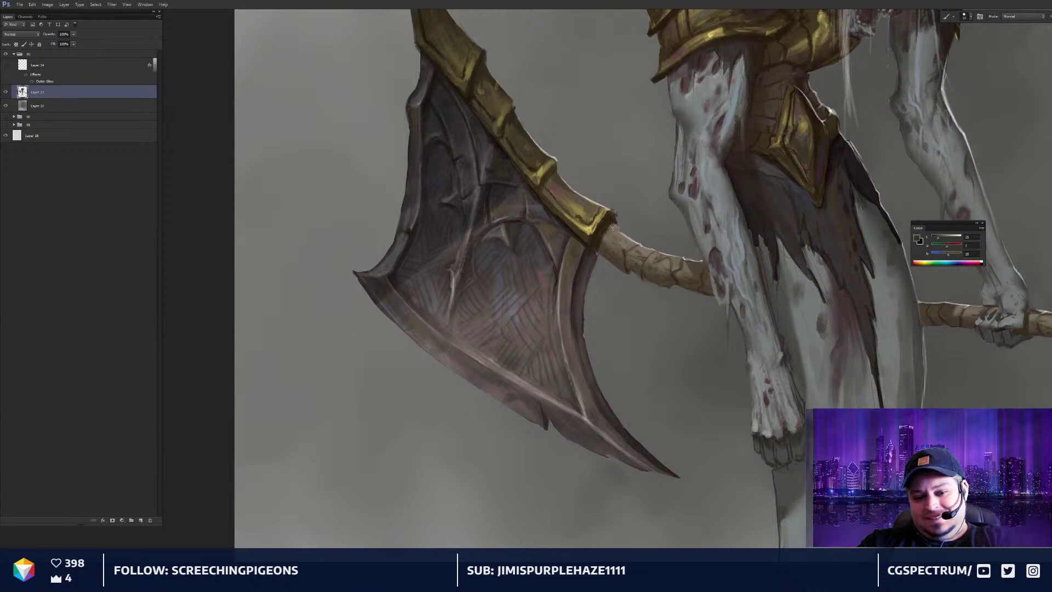
alt+click(618, 227)
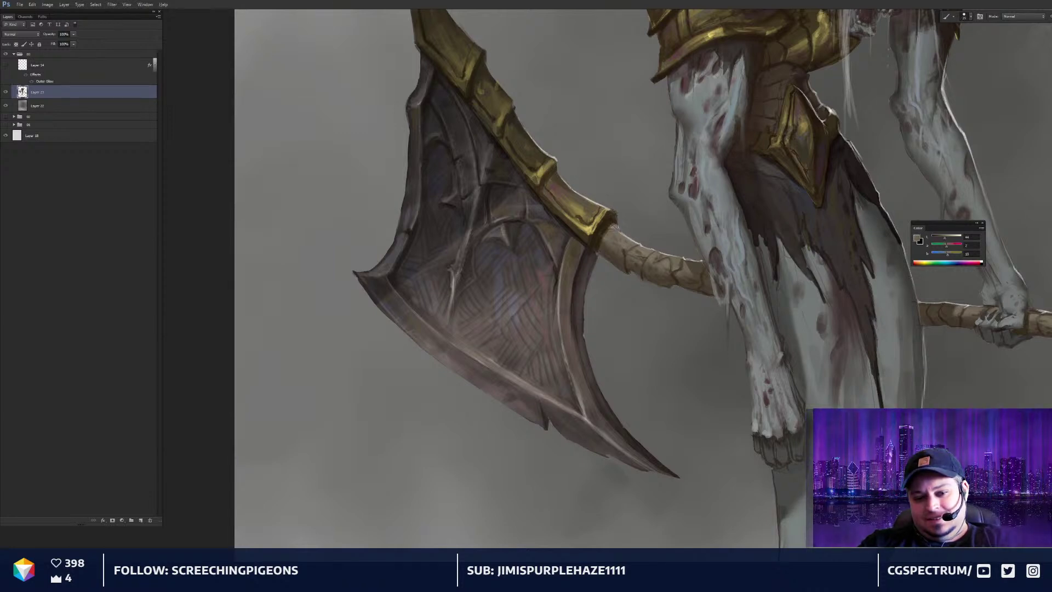
scroll(639, 212, up, 2)
alt+click(601, 212)
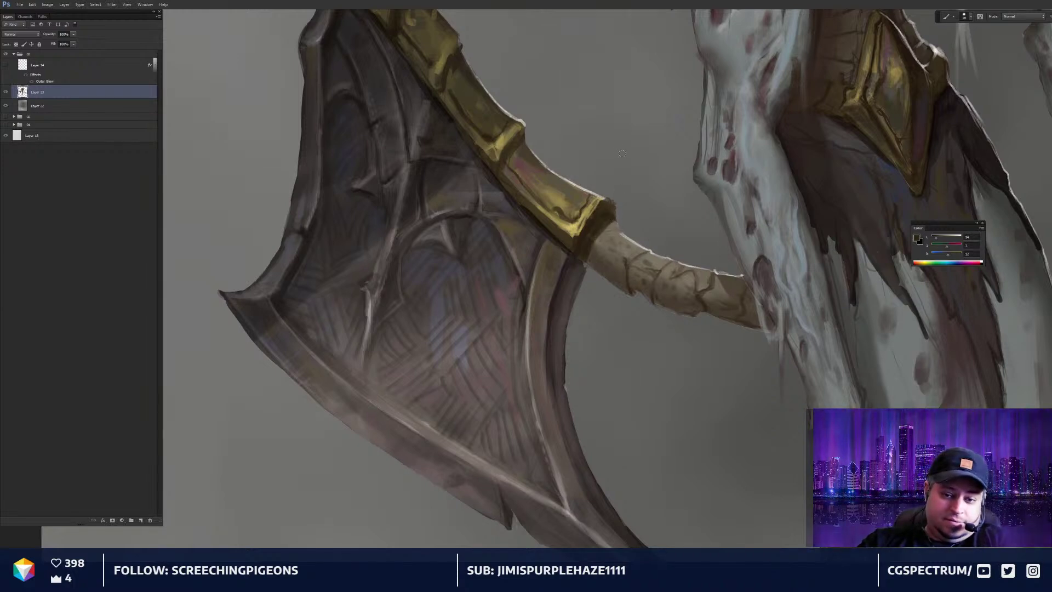
key(e)
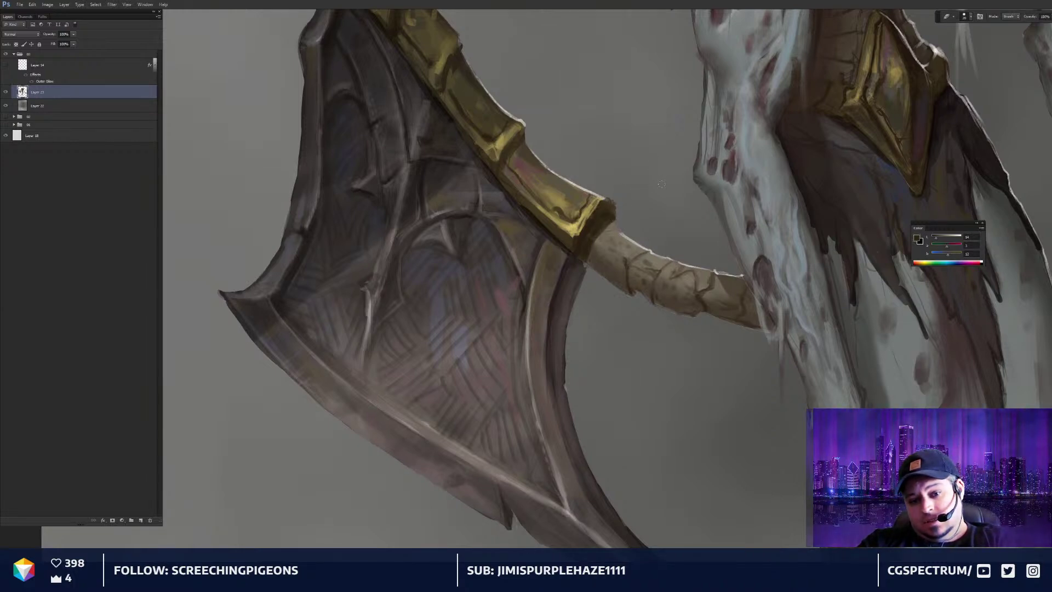
key(b)
alt+click(613, 229)
drag(610, 224, 592, 252)
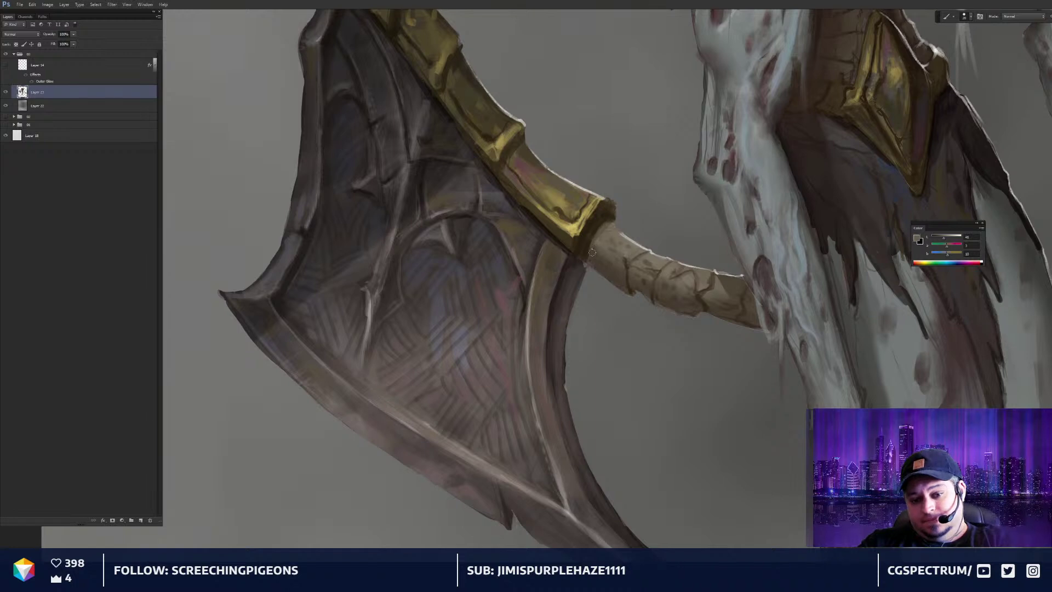
Paint a thin white rim highlight along the end edge of the axe's gold collar
alt+click(612, 219)
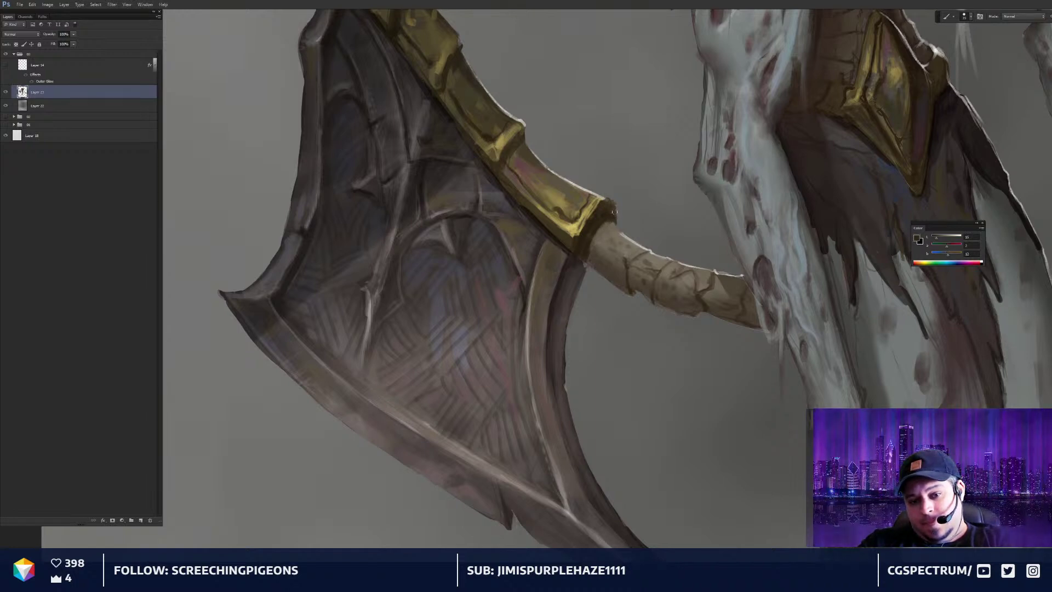
key(x)
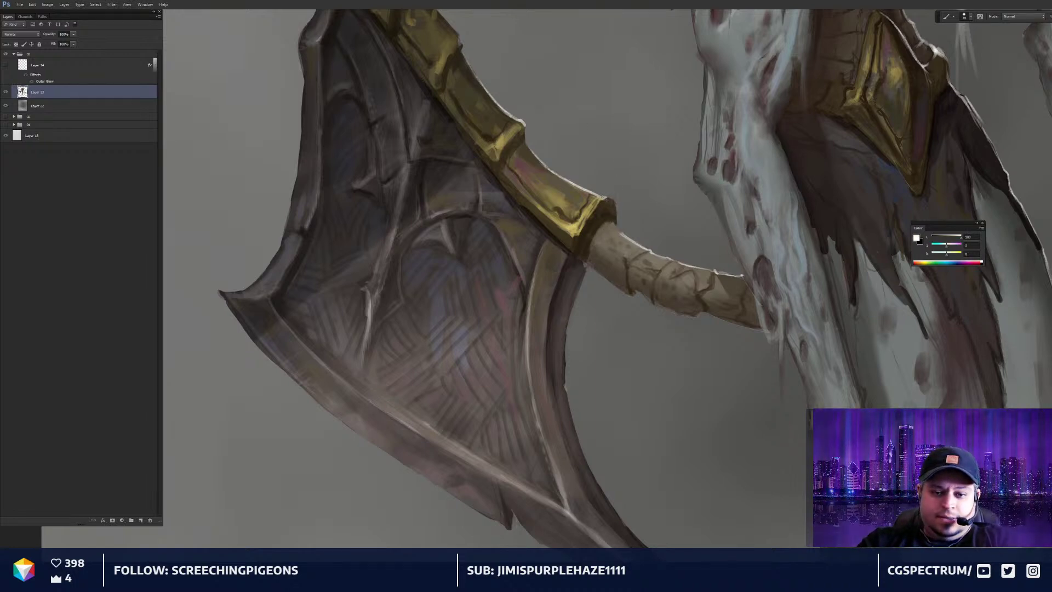
drag(613, 203, 617, 221)
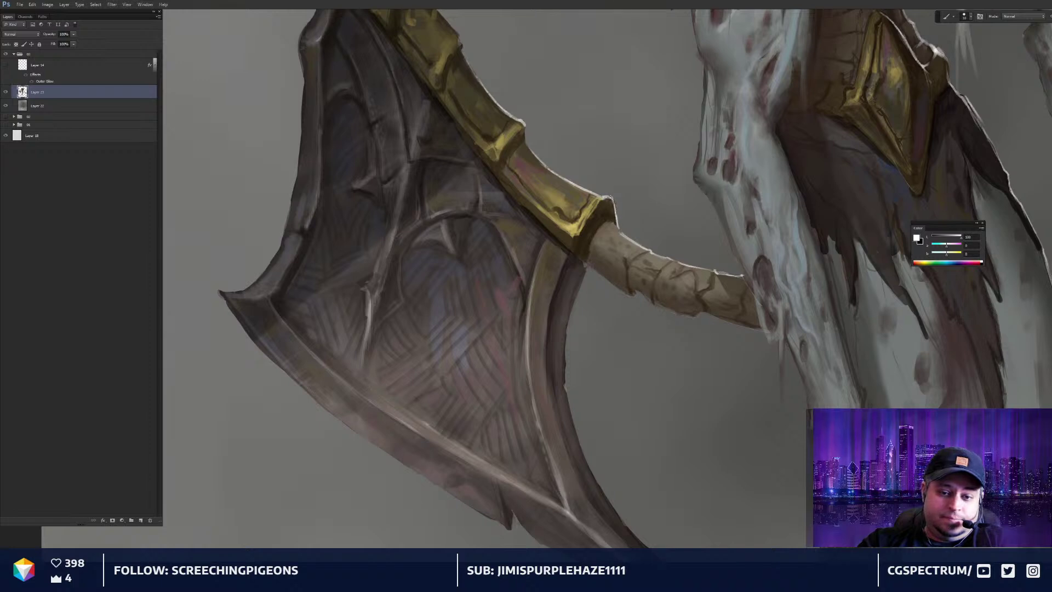
alt+click(598, 201)
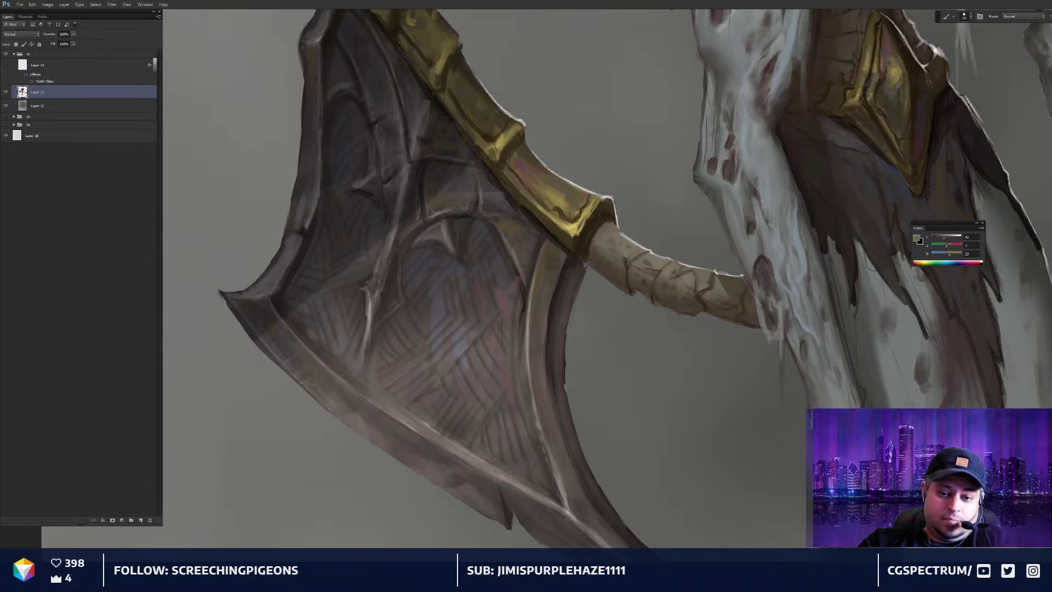
alt+click(618, 230)
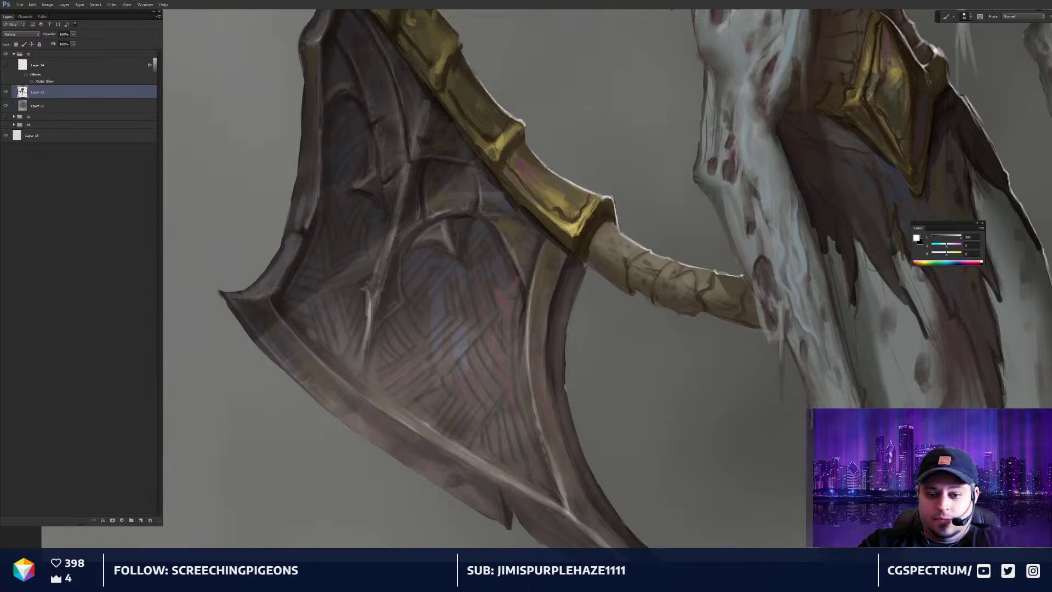
Load the character layer's silhouette as a selection and subtract the near forearm and hand from it with the Lasso
key(ctrl+0)
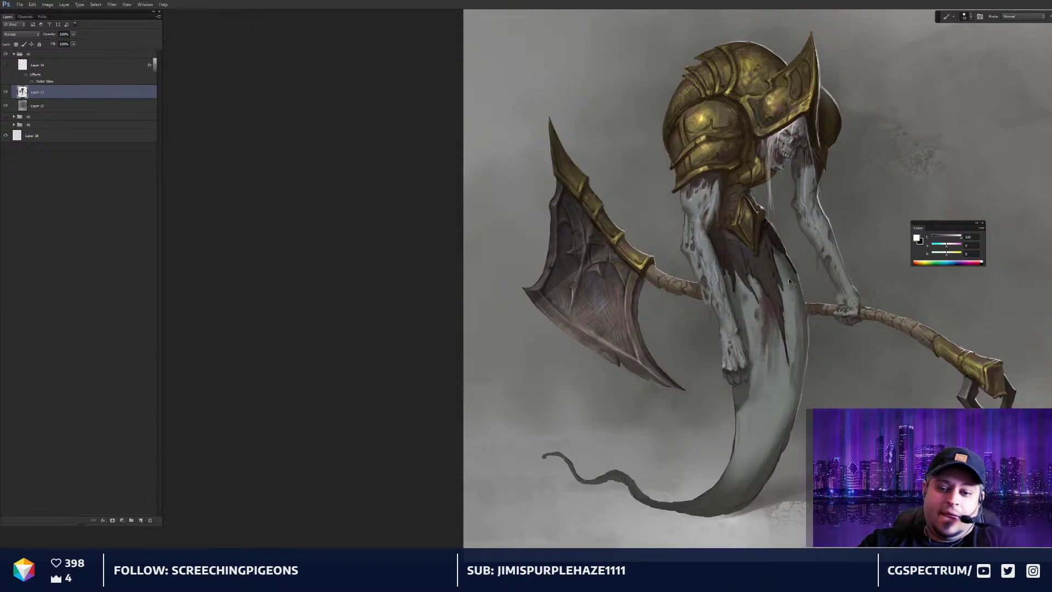
drag(709, 247, 706, 251)
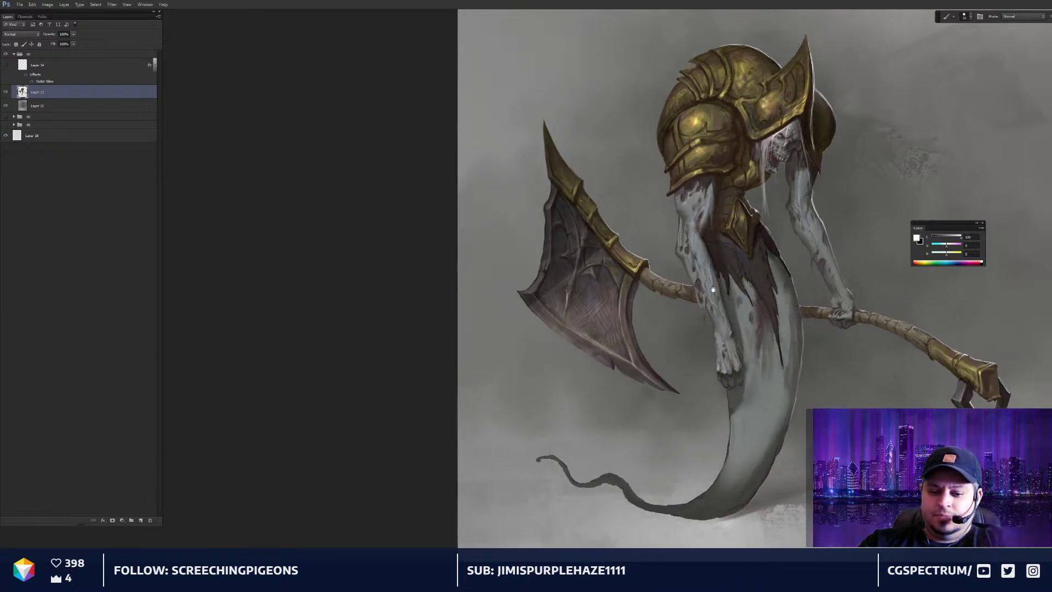
drag(710, 289, 687, 291)
key(ctrl+0)
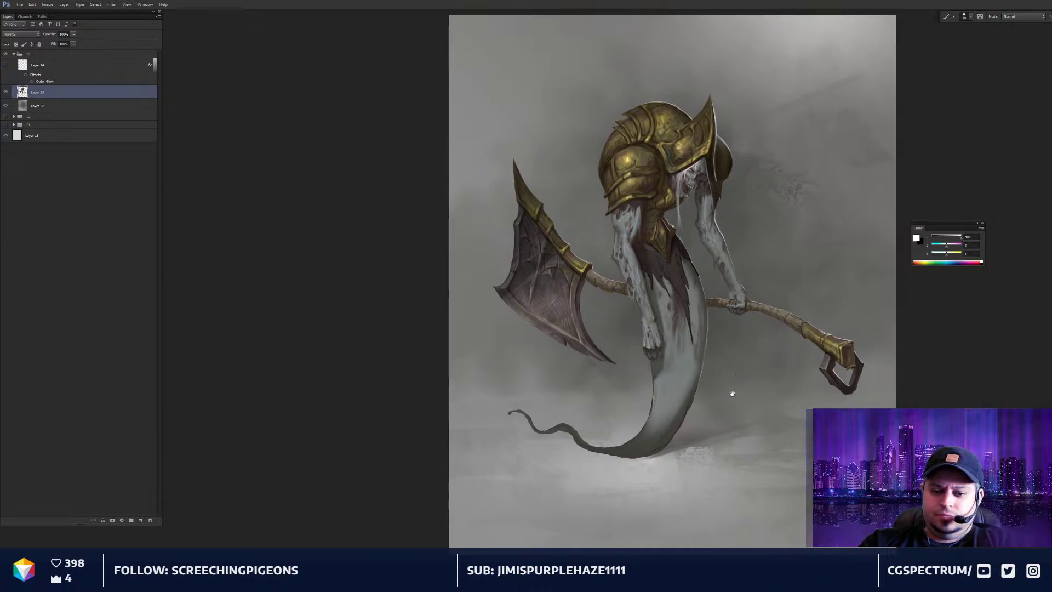
mouse_move(731, 394)
mouse_down()
mouse_move(707, 383)
mouse_move(754, 378)
mouse_up()
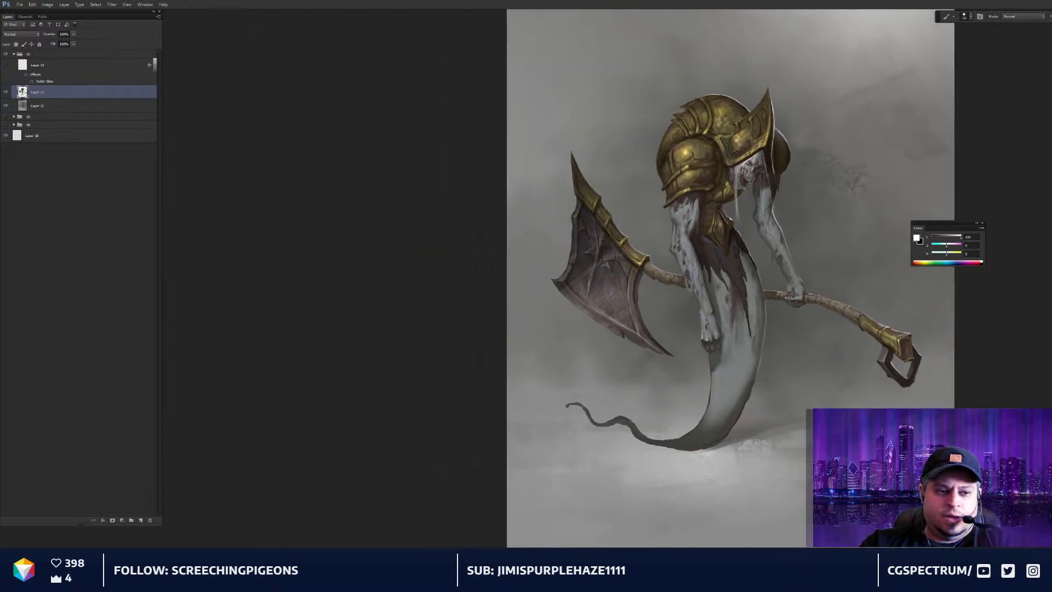
key(ctrl+plus)
key(ctrl+plus)
key(ctrl+plus)
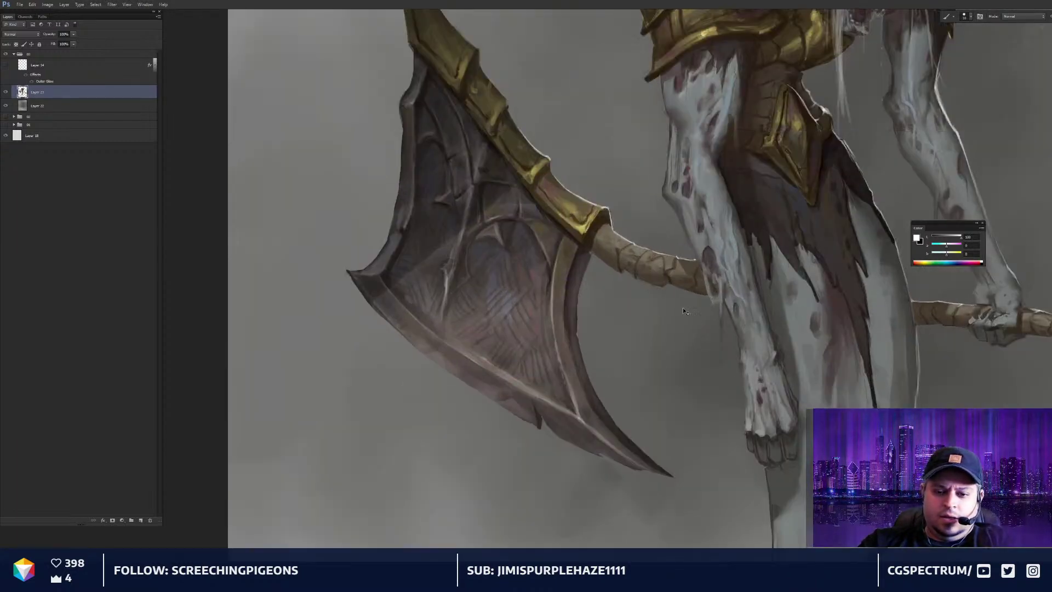
ctrl+click(23, 93)
key(l)
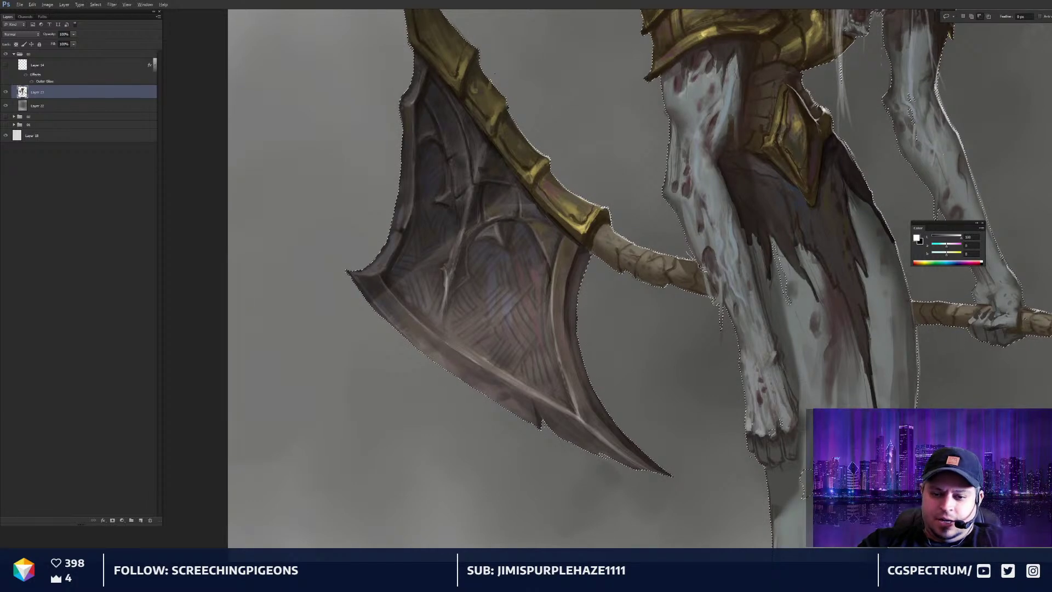
mouse_move(712, 300)
mouse_down()
mouse_move(710, 370)
mouse_move(548, 250)
mouse_move(709, 254)
mouse_move(695, 260)
mouse_move(716, 306)
mouse_move(725, 382)
mouse_move(806, 221)
mouse_move(691, 252)
mouse_up()
key(ctrl+z)
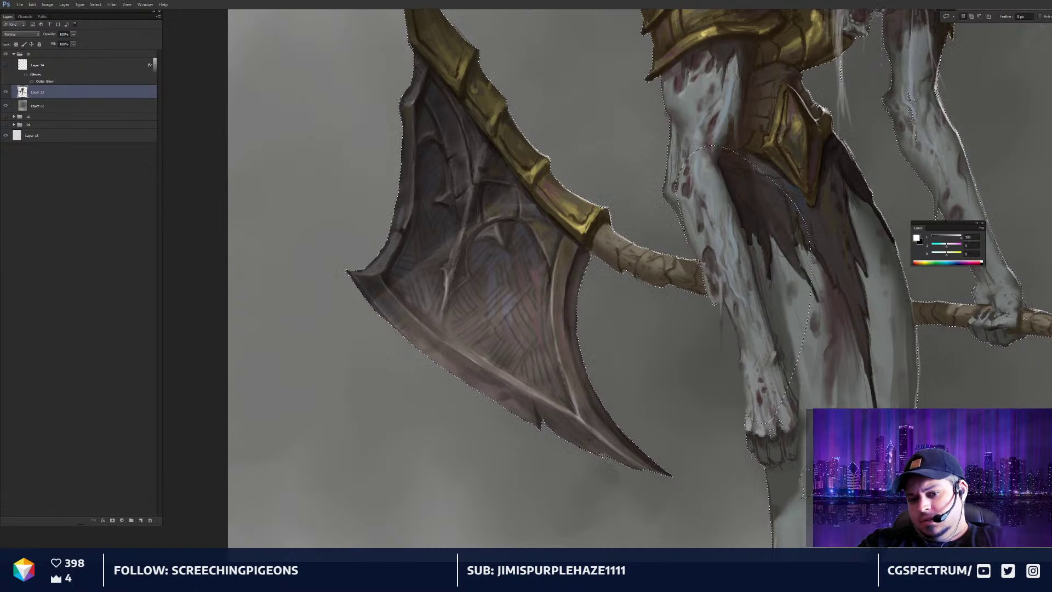
Shade the axe handle dark where it passes behind the near forearm, using an enlarged brush
key(b)
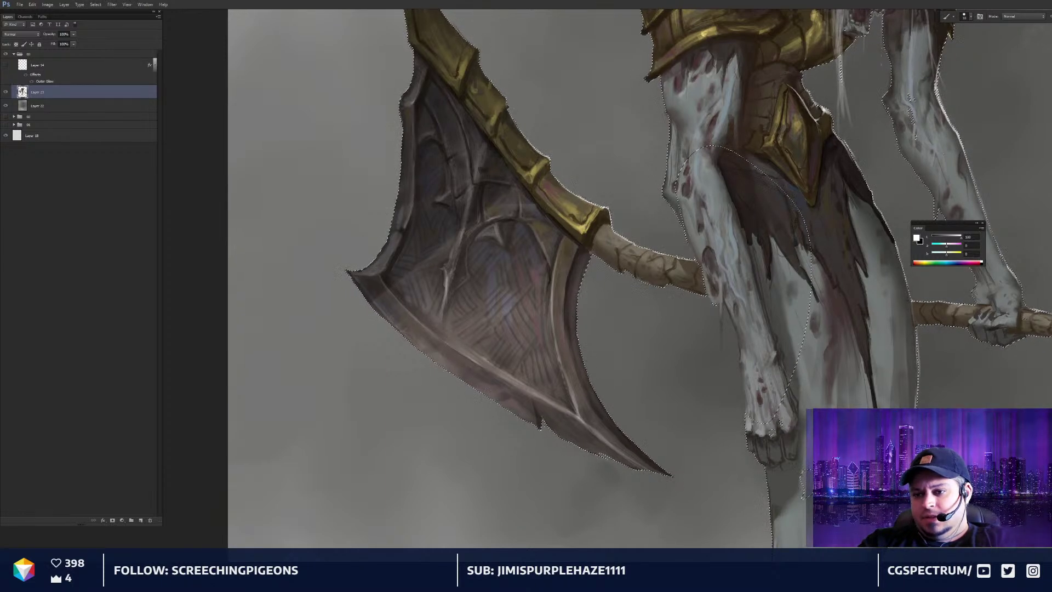
key(x)
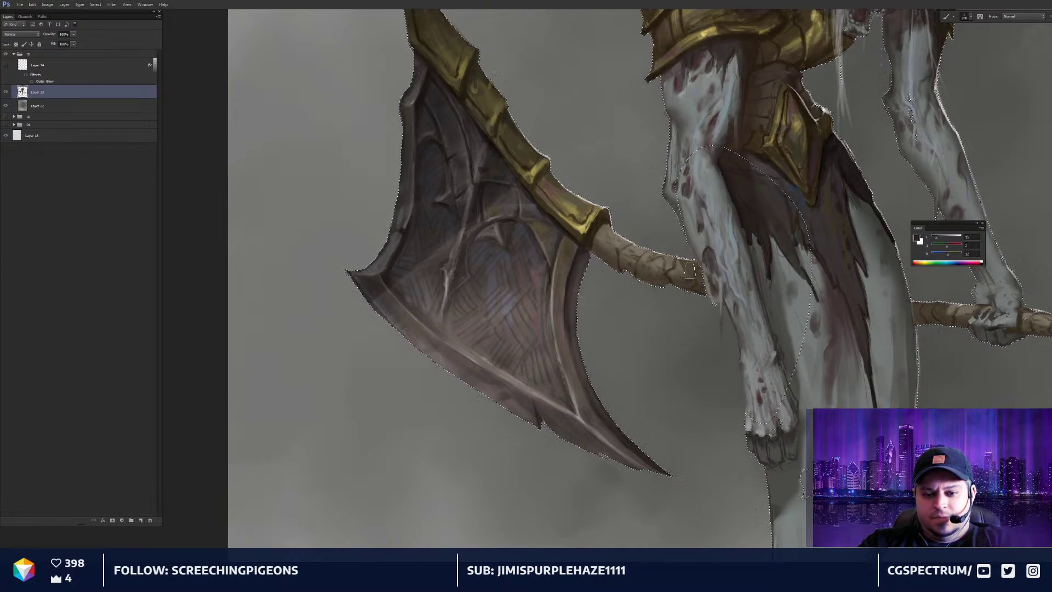
key(bracketright)
key(bracketright)
key(bracketright)
drag(701, 265, 699, 288)
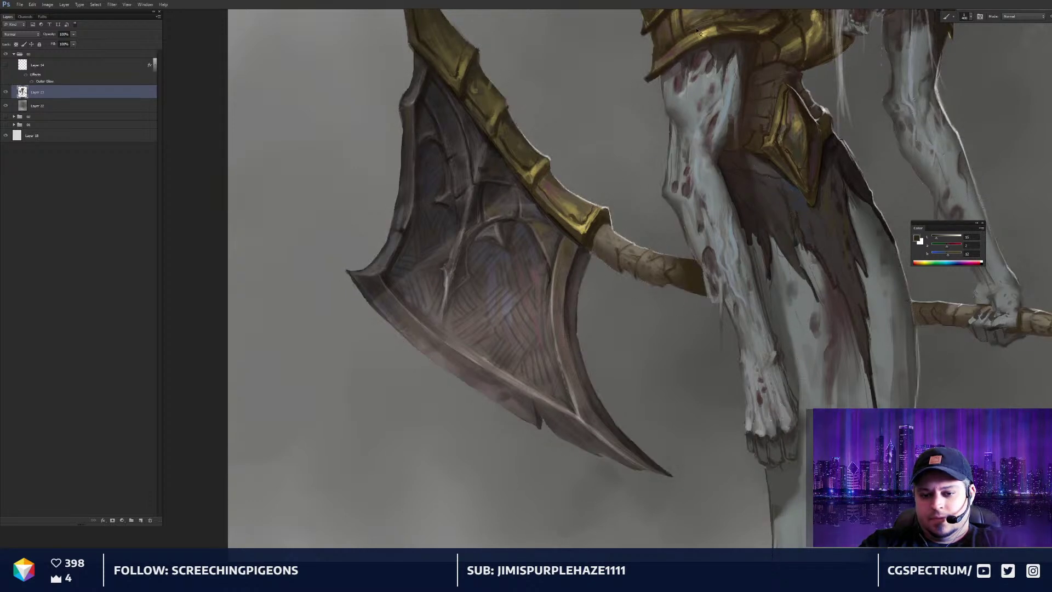
Shade the handle dark where it emerges from behind the ghostly body on the far side, and deselect
key(ctrl+0)
key(ctrl+minus)
key(ctrl+minus)
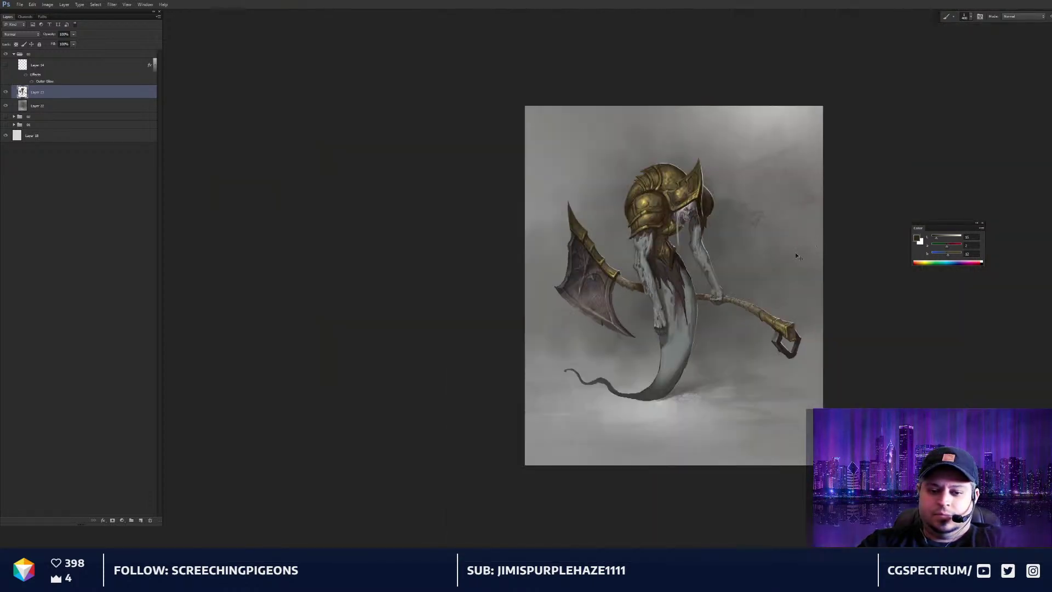
key(ctrl+plus)
key(ctrl+plus)
key(ctrl+plus)
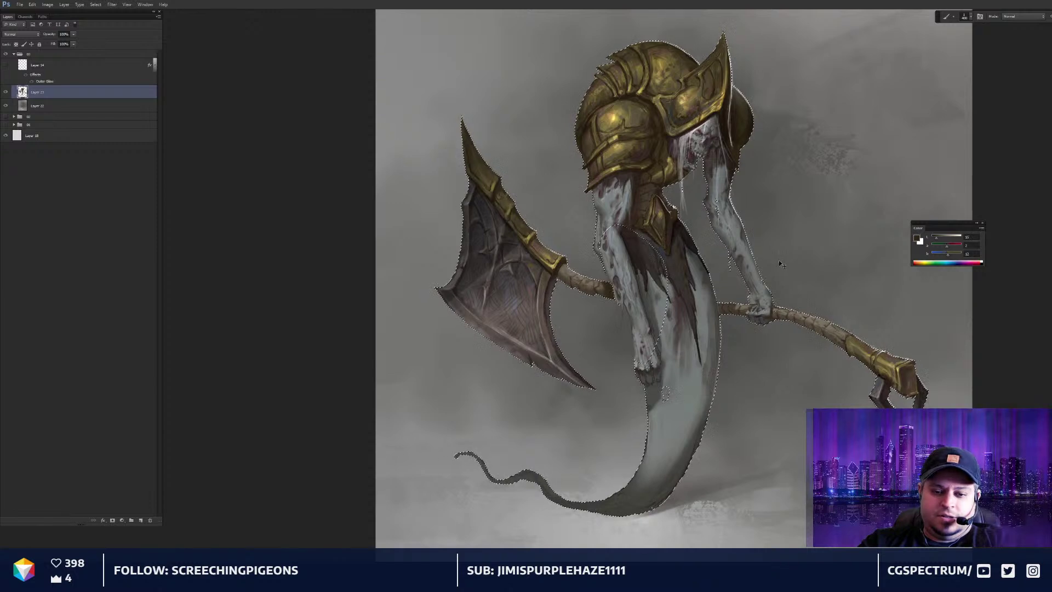
key(ctrl+plus)
key(ctrl+h)
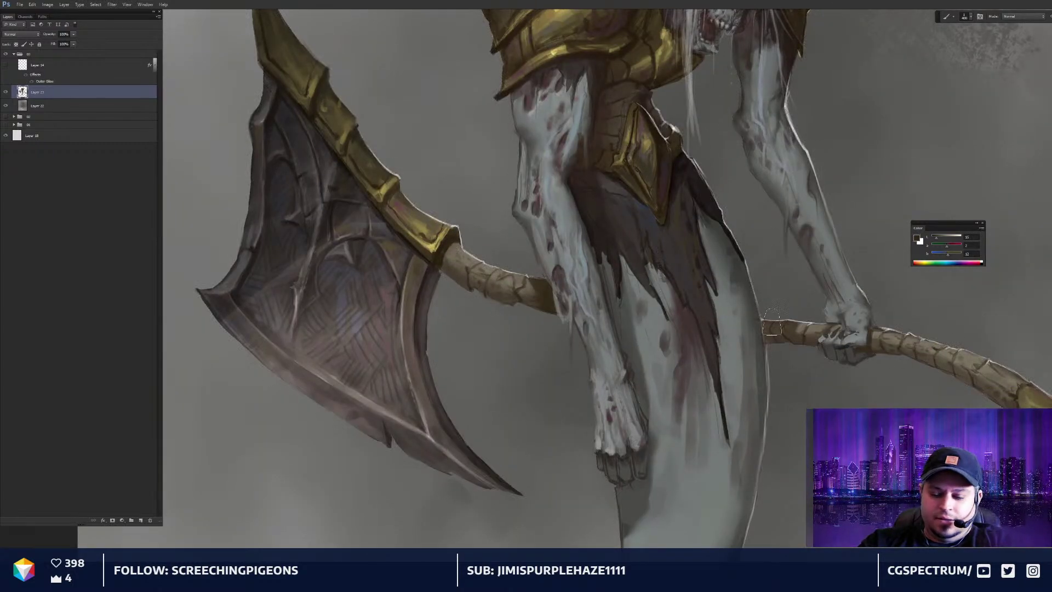
key(ctrl+plus)
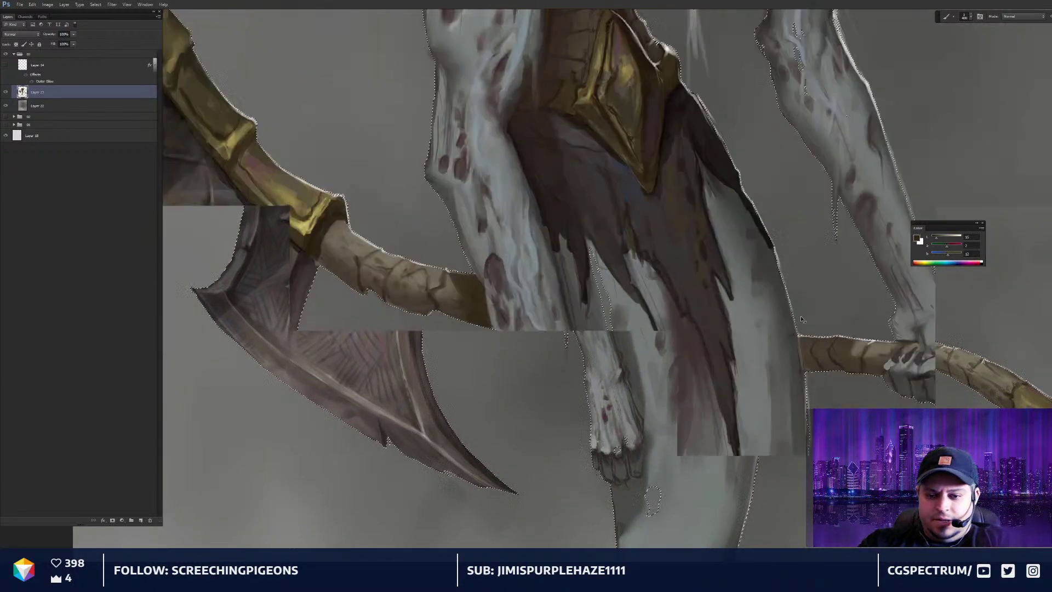
key(ctrl+shift+d)
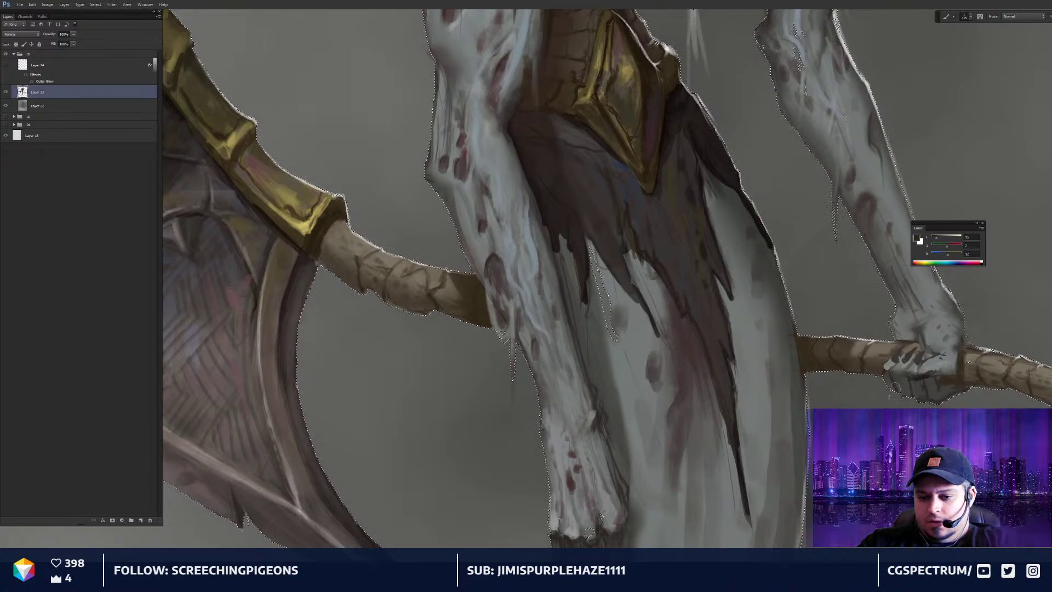
key(ctrl+minus)
key(ctrl+d)
Refine the handle's wrapping beside the near forearm with sampled brown and dark tones, and review the whole figure
key(ctrl+minus)
key(ctrl+minus)
key(ctrl+minus)
key(ctrl+minus)
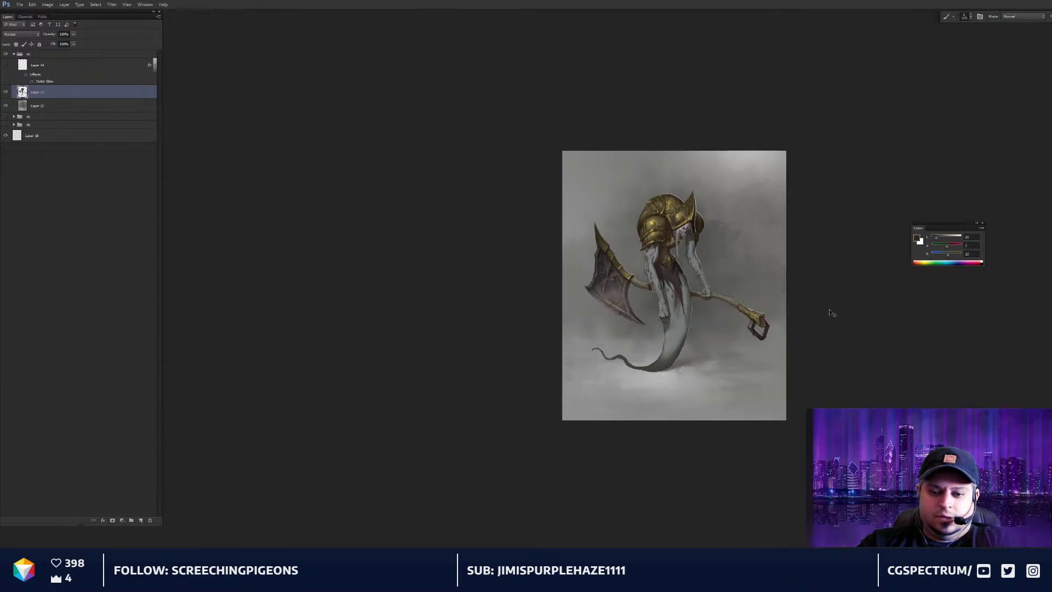
key(ctrl+0)
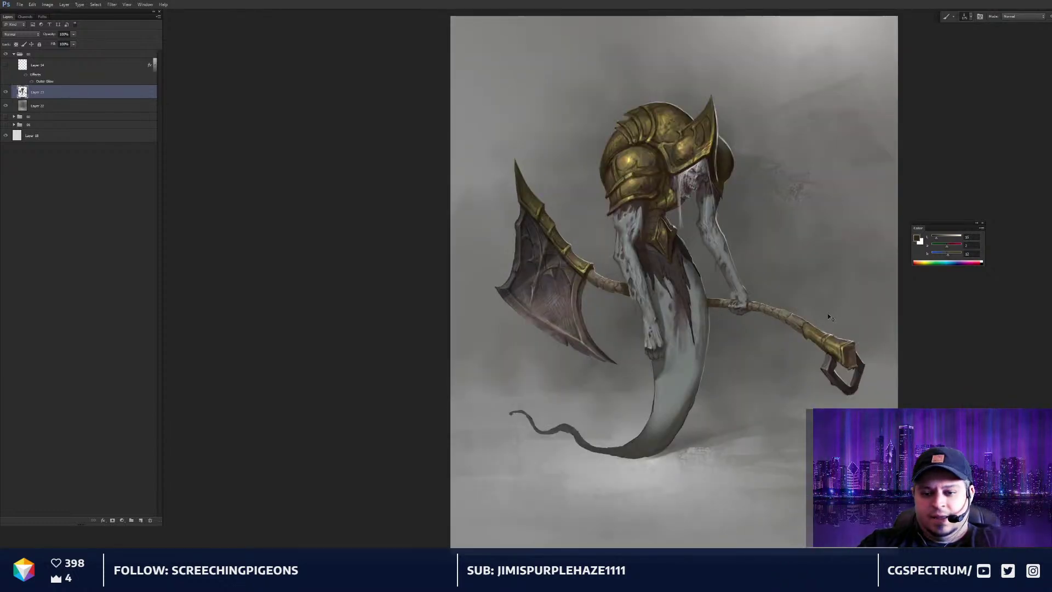
key(ctrl+plus)
alt+click(568, 279)
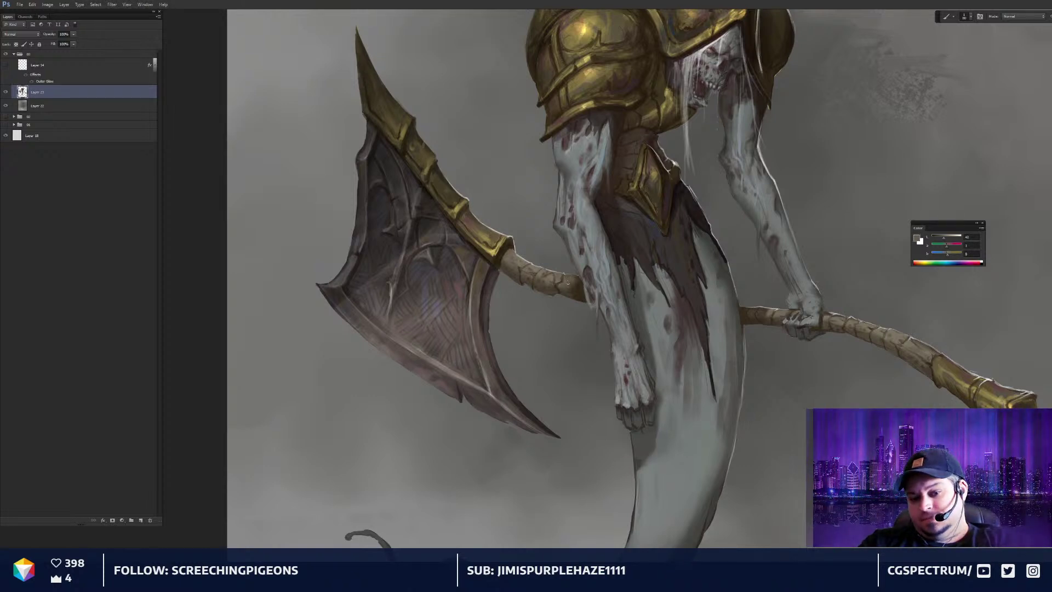
alt+click(579, 291)
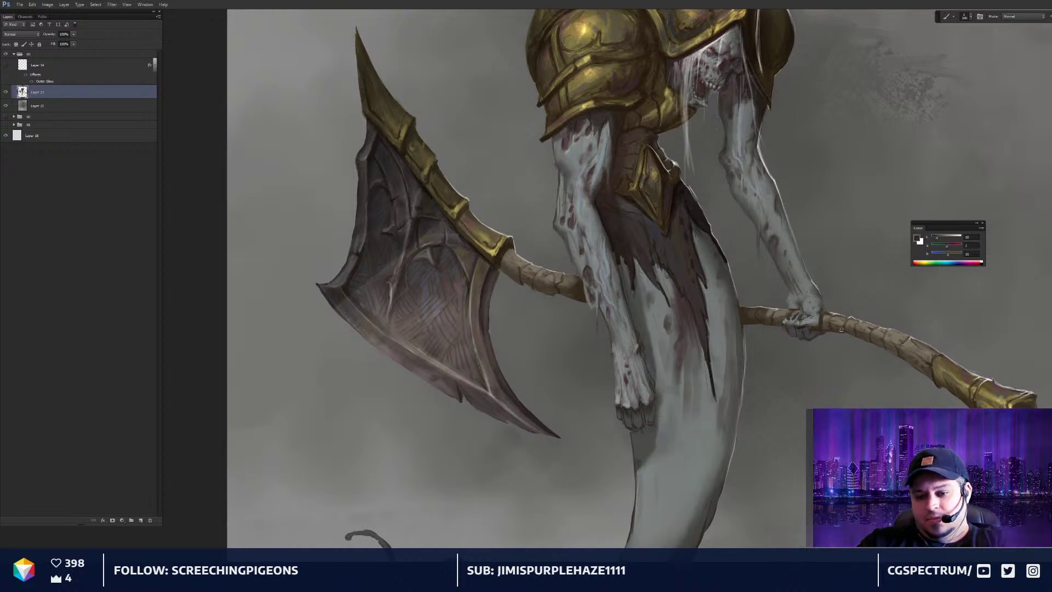
key(ctrl+minus)
key(ctrl+minus)
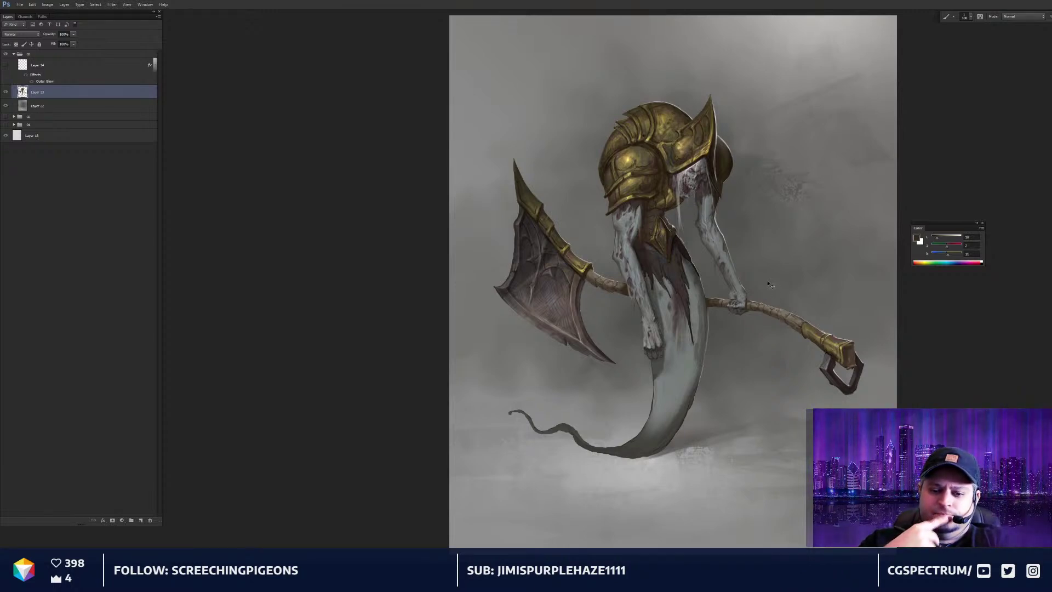
Examine the axe, arms, helmet and armour up close and compare them with the whole figure
key(ctrl+plus)
key(ctrl+plus)
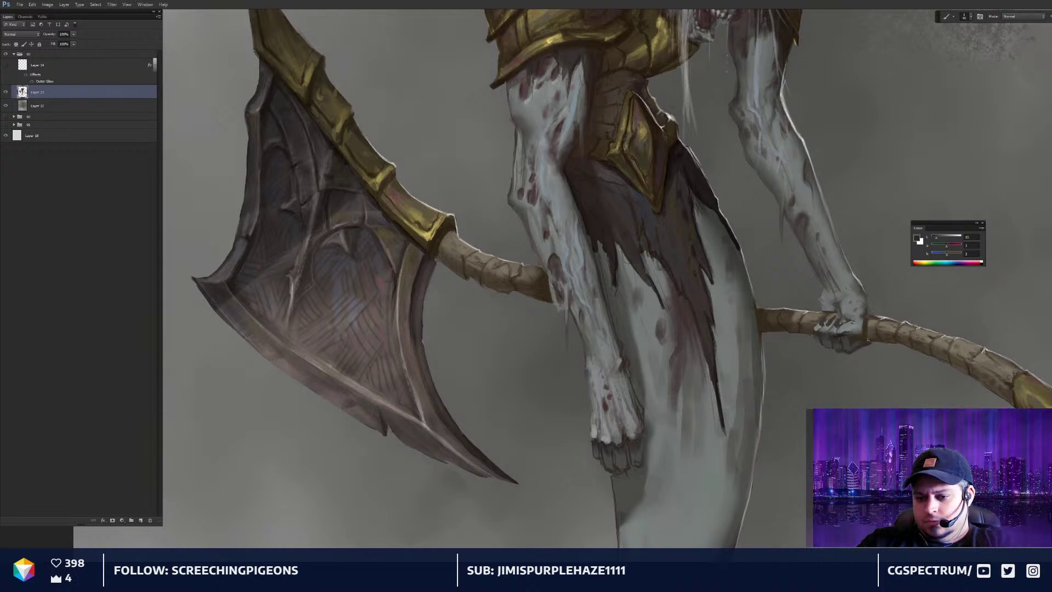
key(e)
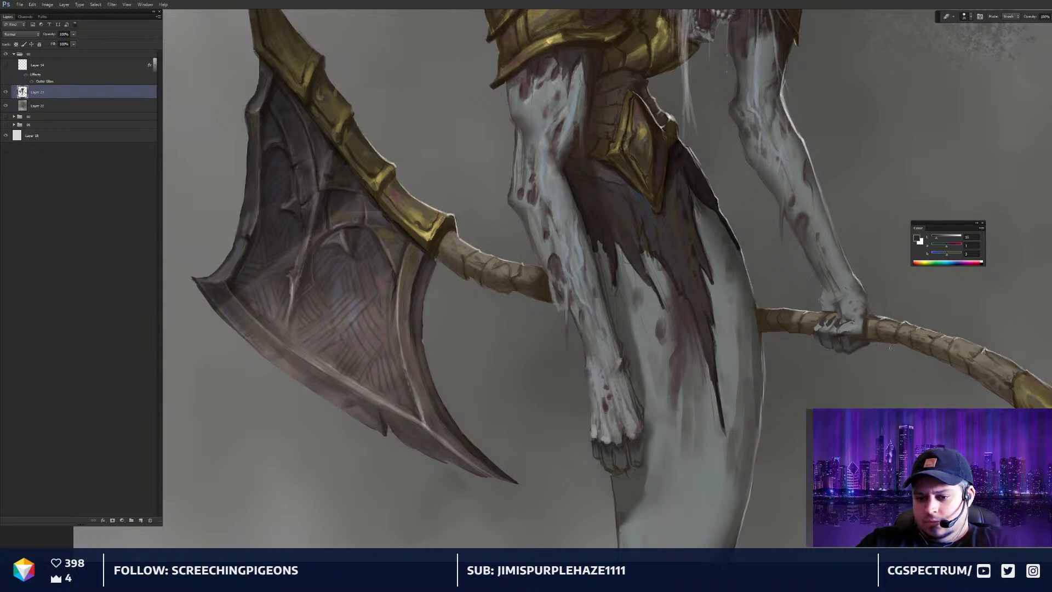
key(ctrl+minus)
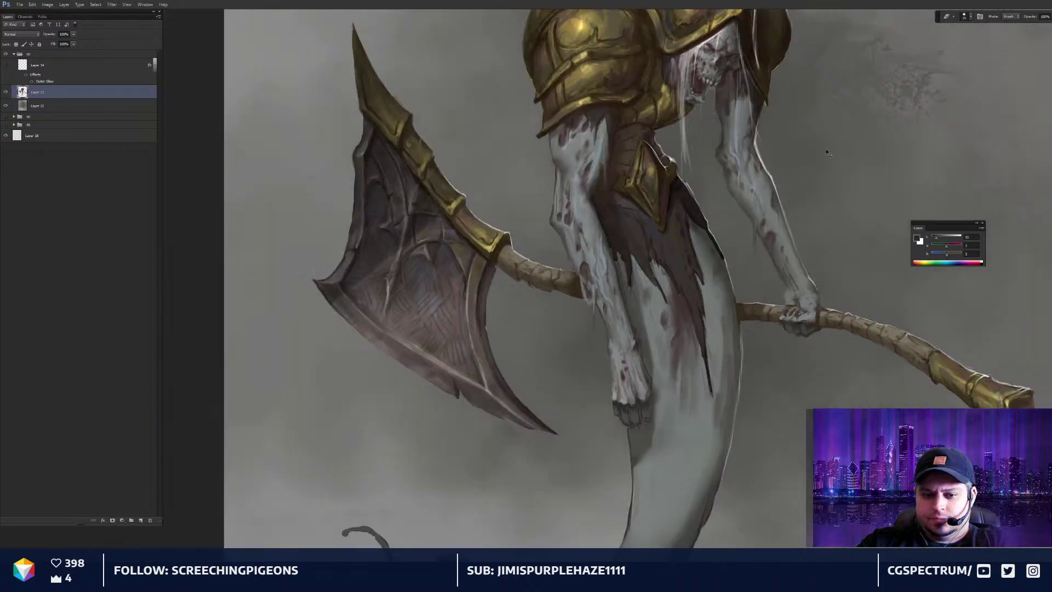
key(ctrl+minus)
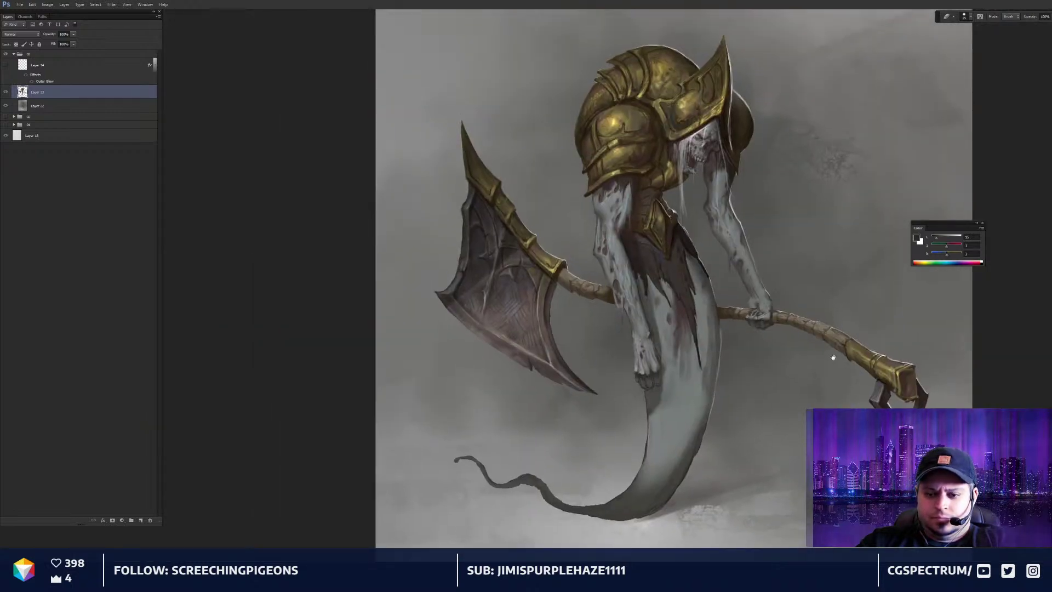
key(ctrl+minus)
drag(805, 314, 804, 330)
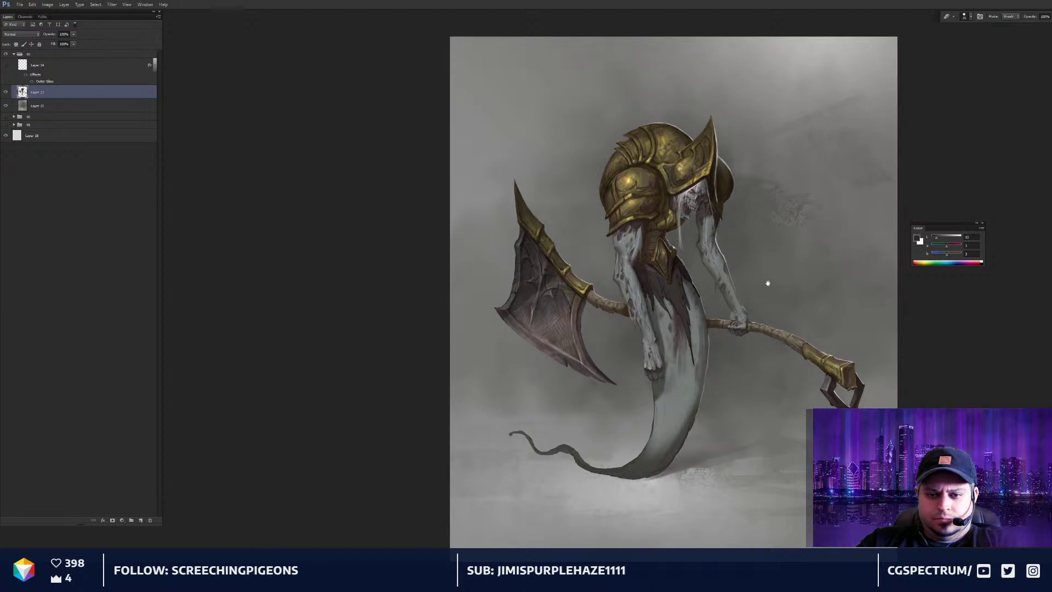
drag(748, 223, 789, 372)
key(ctrl+plus)
key(ctrl+plus)
key(b)
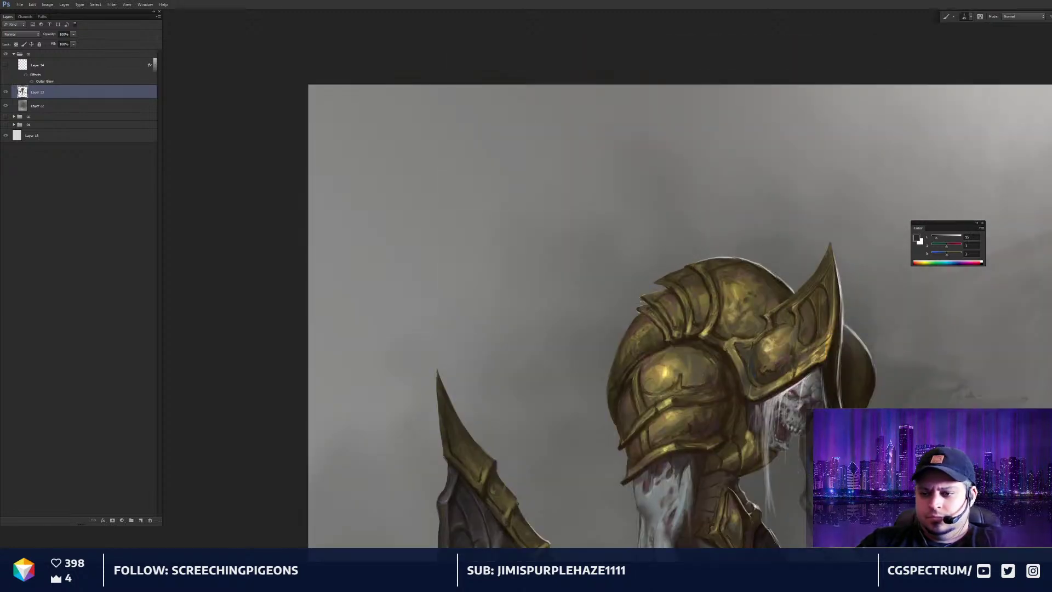
key(ctrl+plus)
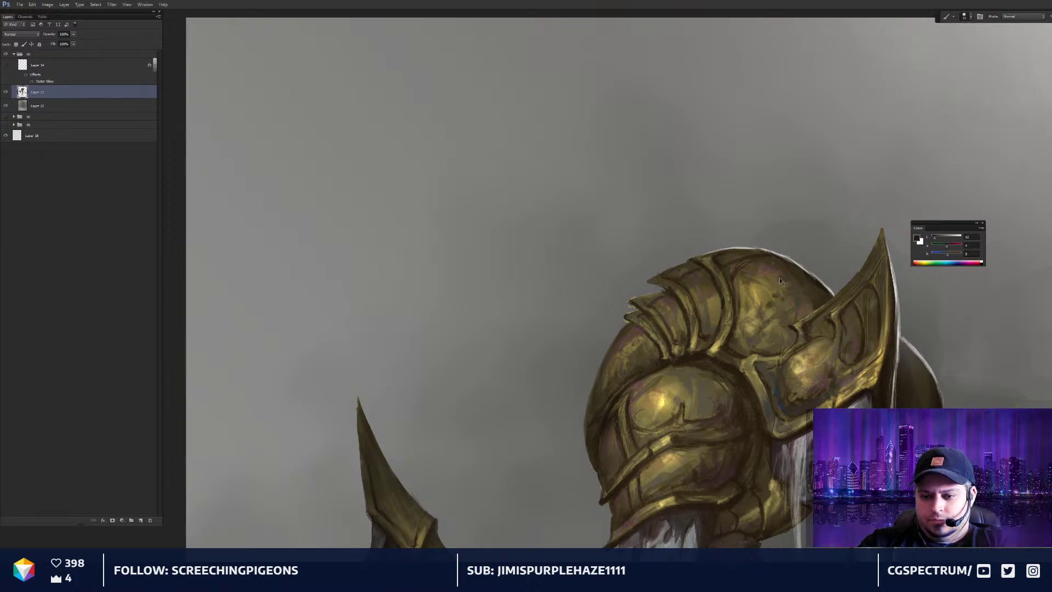
key(ctrl+minus)
key(ctrl+minus)
scroll(797, 409, down, 5)
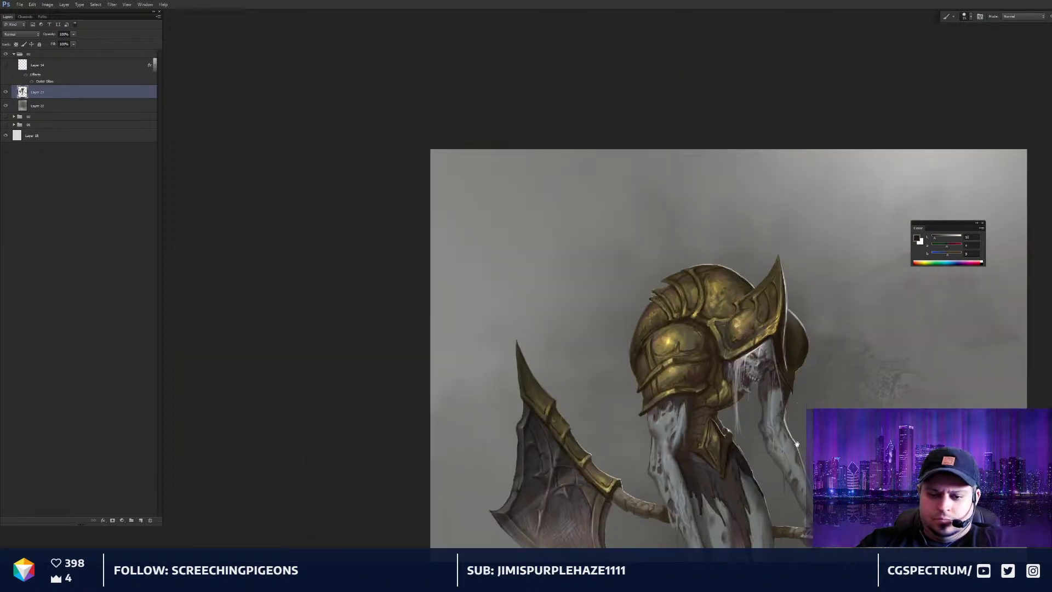
scroll(800, 314, down, 1)
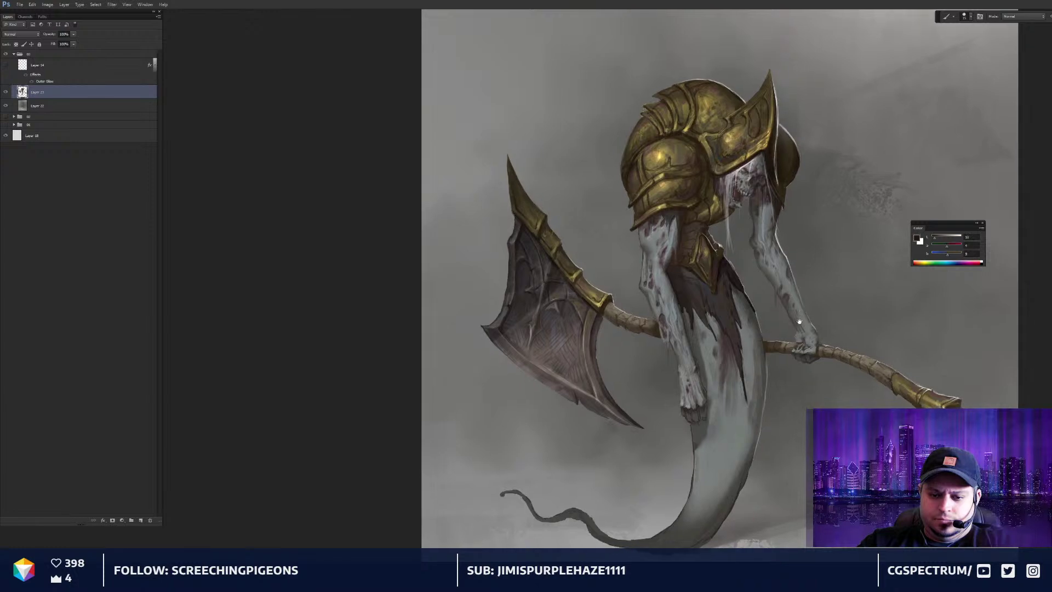
scroll(784, 399, down, 2)
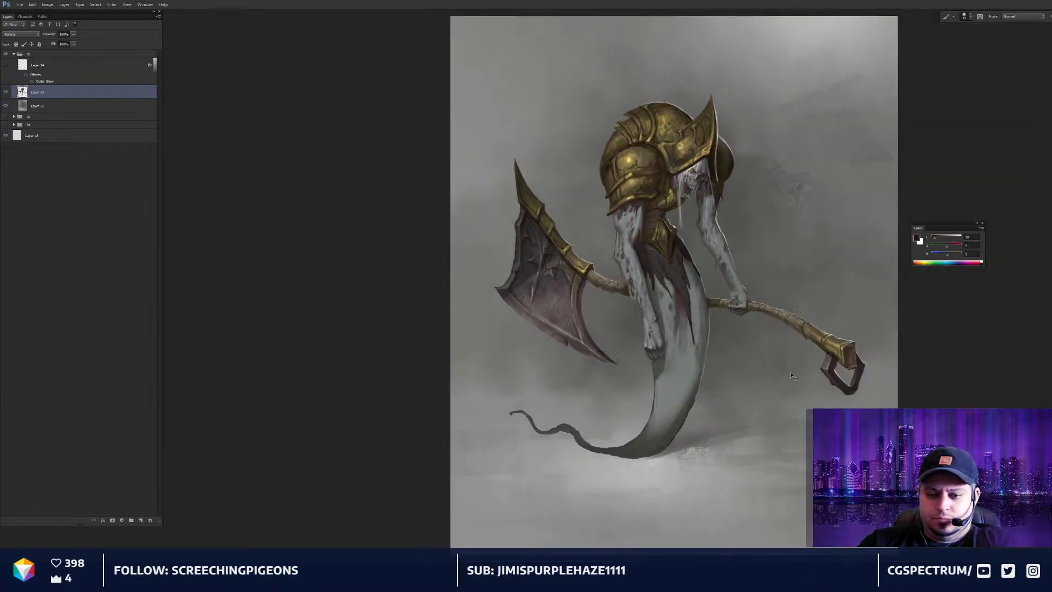
key(ctrl+minus)
key(ctrl+plus)
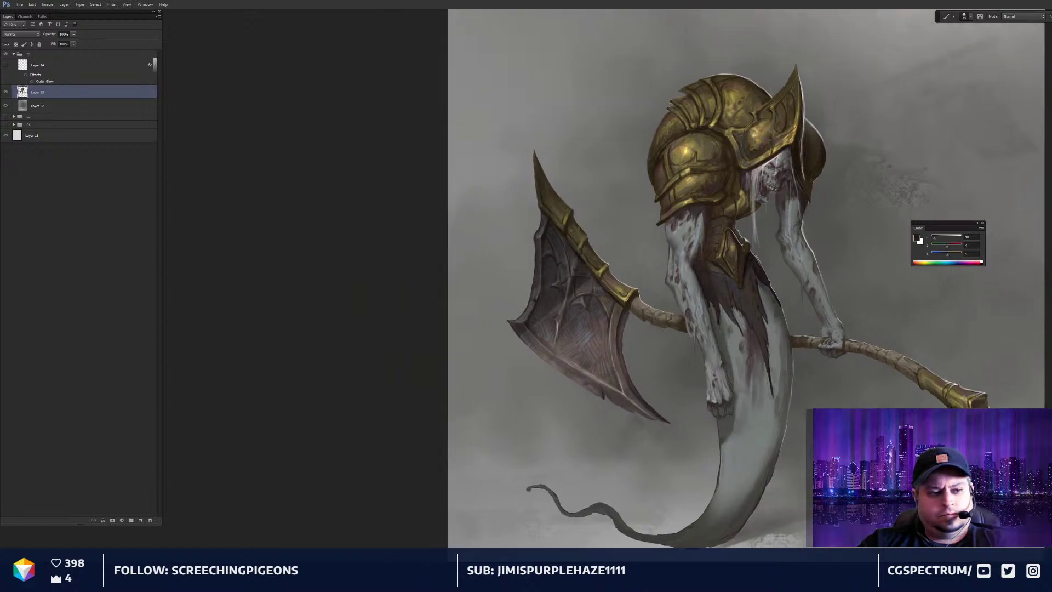
On a new layer, paint the upper part of the axe head solid black within the character layer's silhouette, and deselect
ctrl+click(23, 92)
key(ctrl+shift+alt+n)
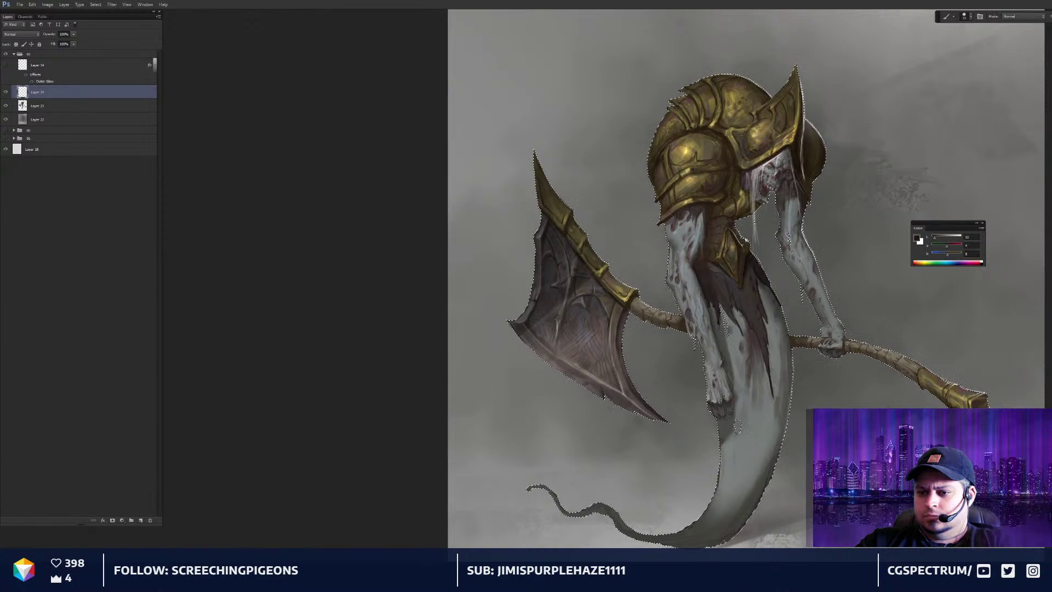
key(d)
key(bracketright)
key(bracketright)
key(bracketright)
key(bracketright)
key(bracketright)
key(bracketright)
key(bracketright)
key(bracketright)
key(bracketright)
key(bracketright)
key(bracketright)
key(bracketright)
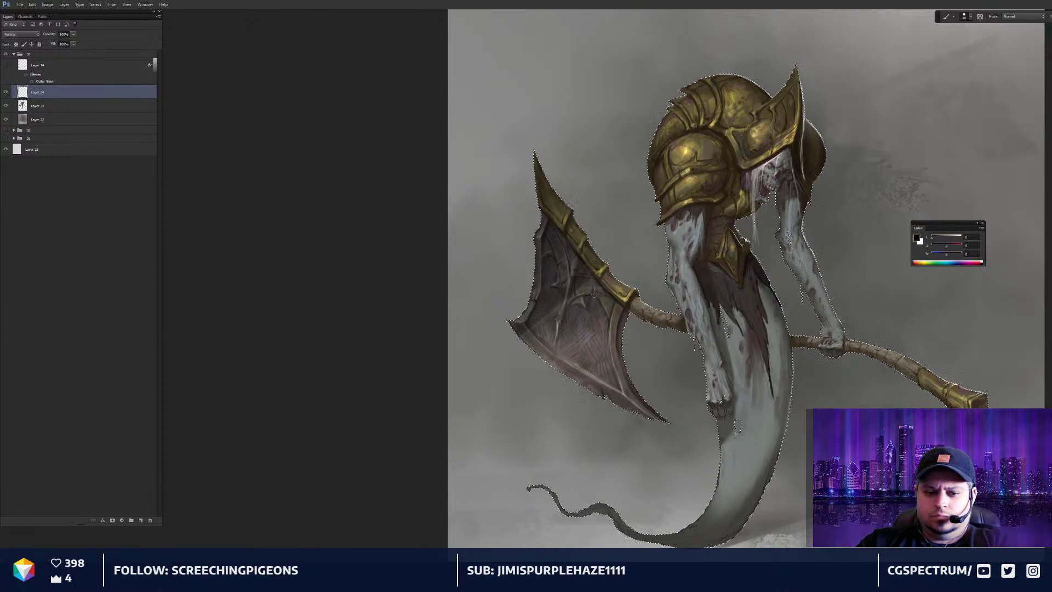
mouse_move(517, 324)
mouse_down()
mouse_move(603, 277)
mouse_move(553, 230)
mouse_move(540, 159)
mouse_up()
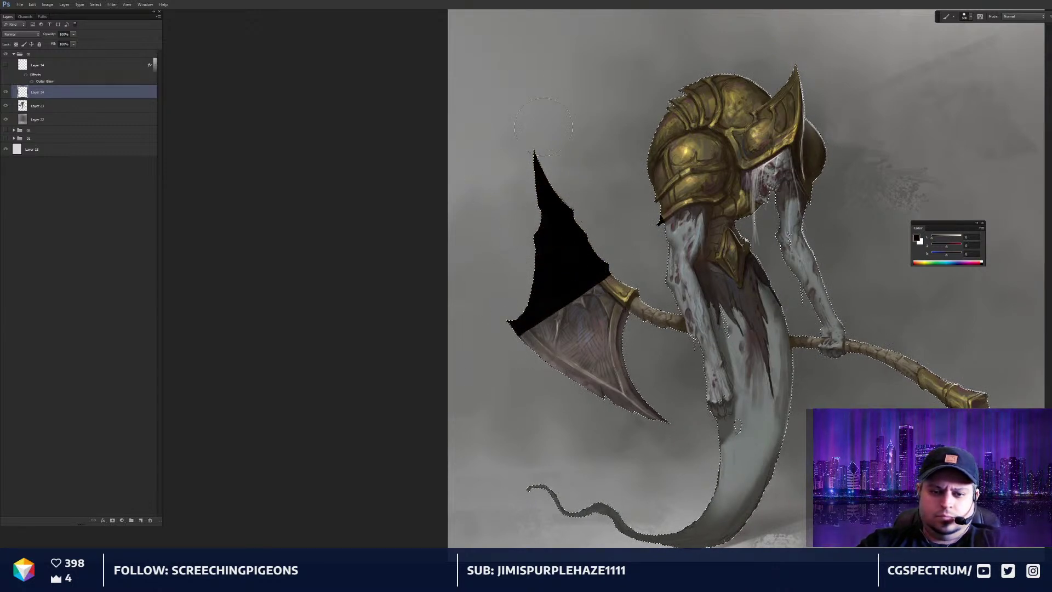
key(ctrl+d)
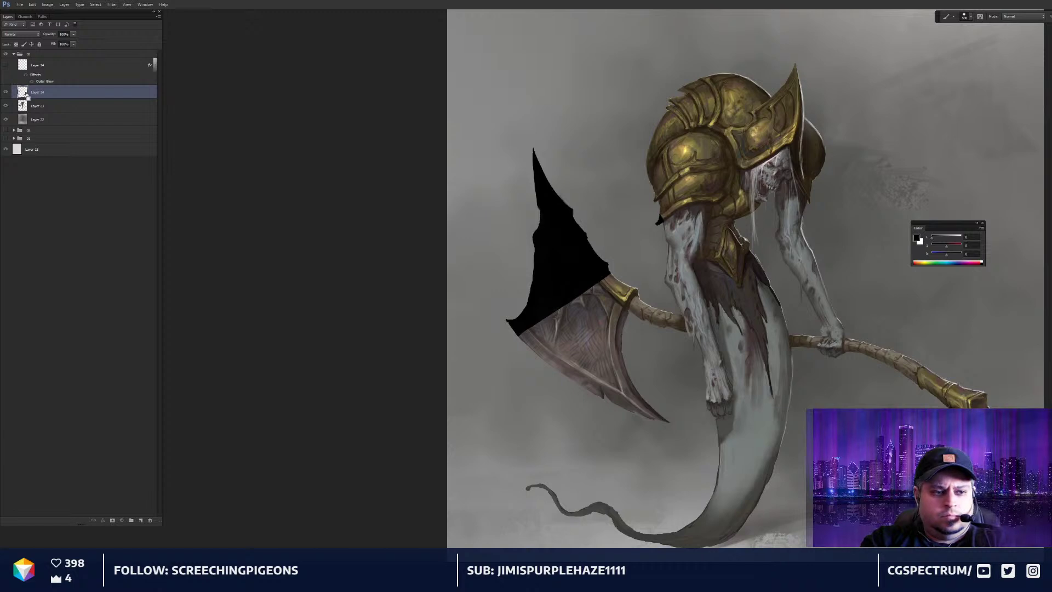
Load the black shape as a selection, hide its layer, and add a masked Levels adjustment above the character layer
ctrl+click(22, 92)
click(6, 93)
click(37, 106)
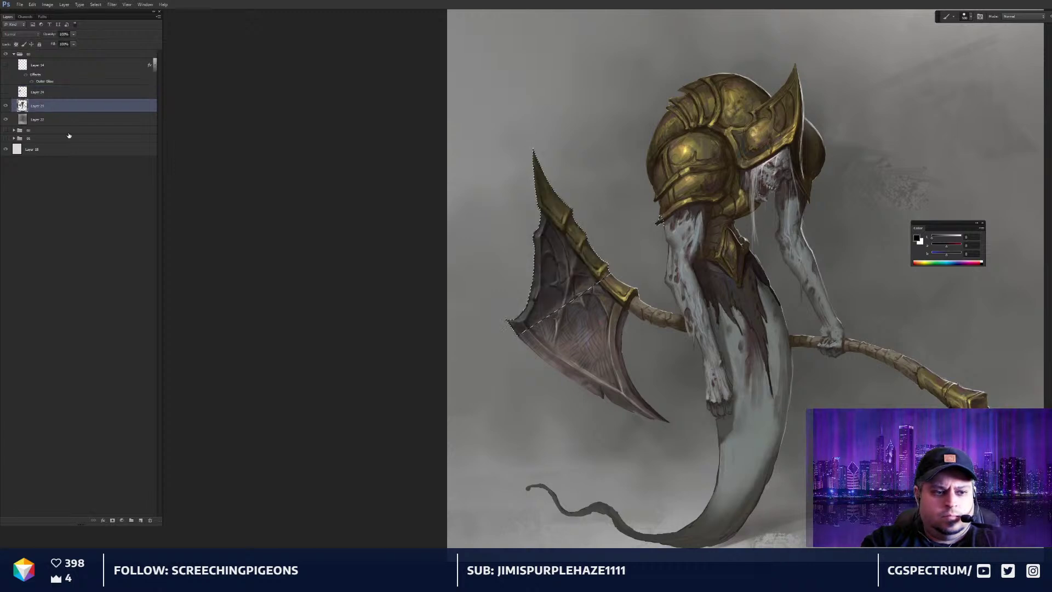
click(122, 520)
click(136, 400)
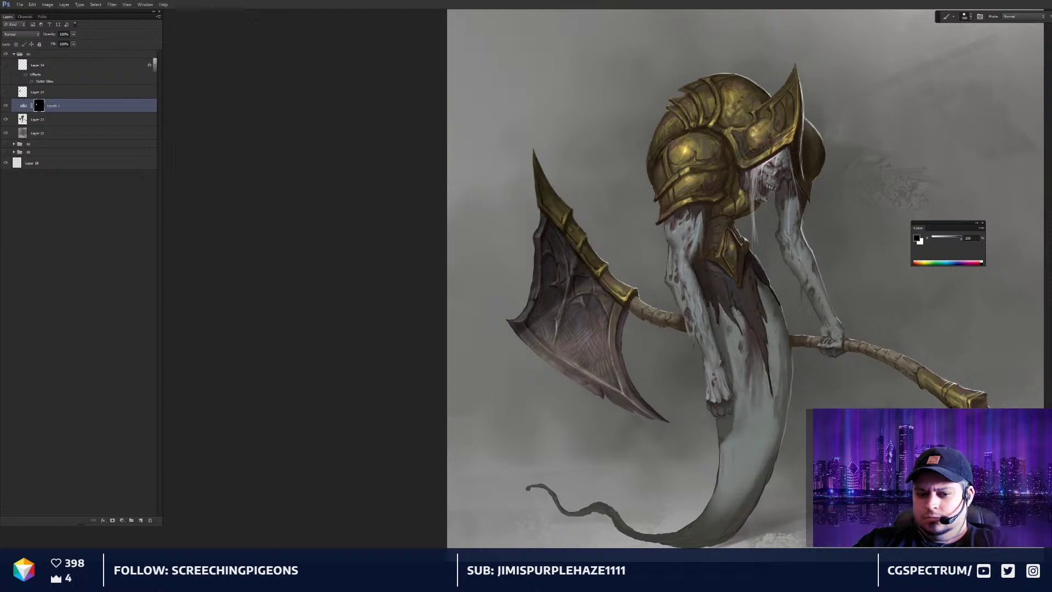
Review the axe head's values at thumbnail size and merge the Levels adjustment into the character layer
key(ctrl+minus)
key(ctrl+minus)
key(ctrl+minus)
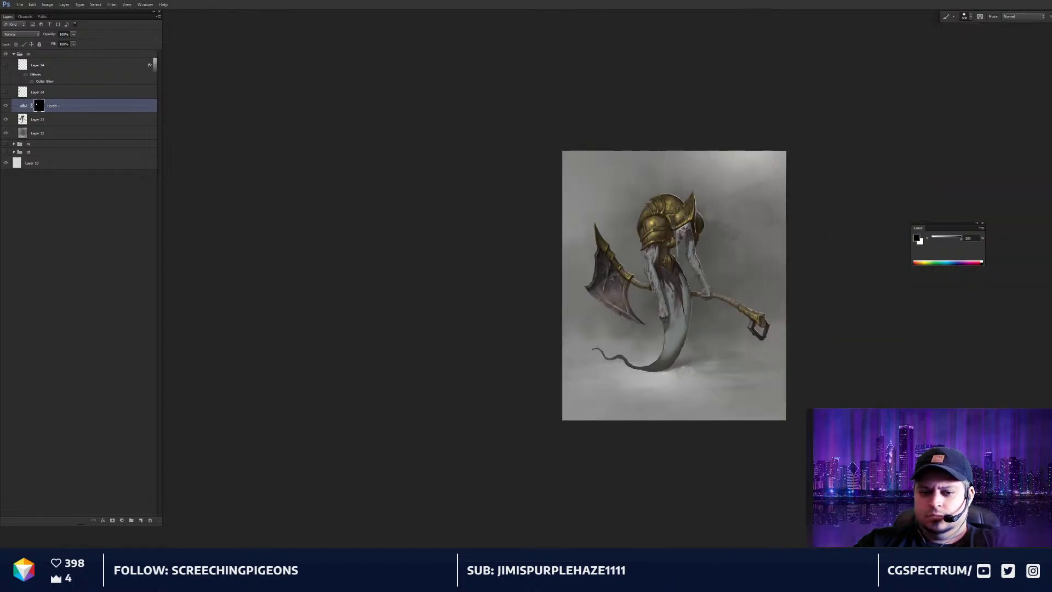
key(ctrl+minus)
key(ctrl+minus)
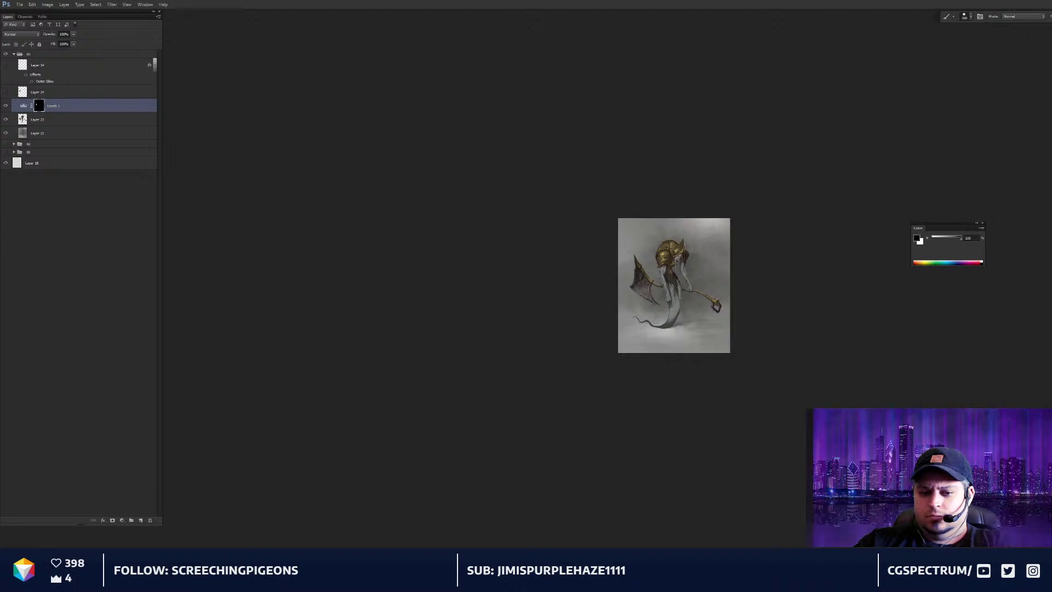
key(ctrl+plus)
key(ctrl+plus)
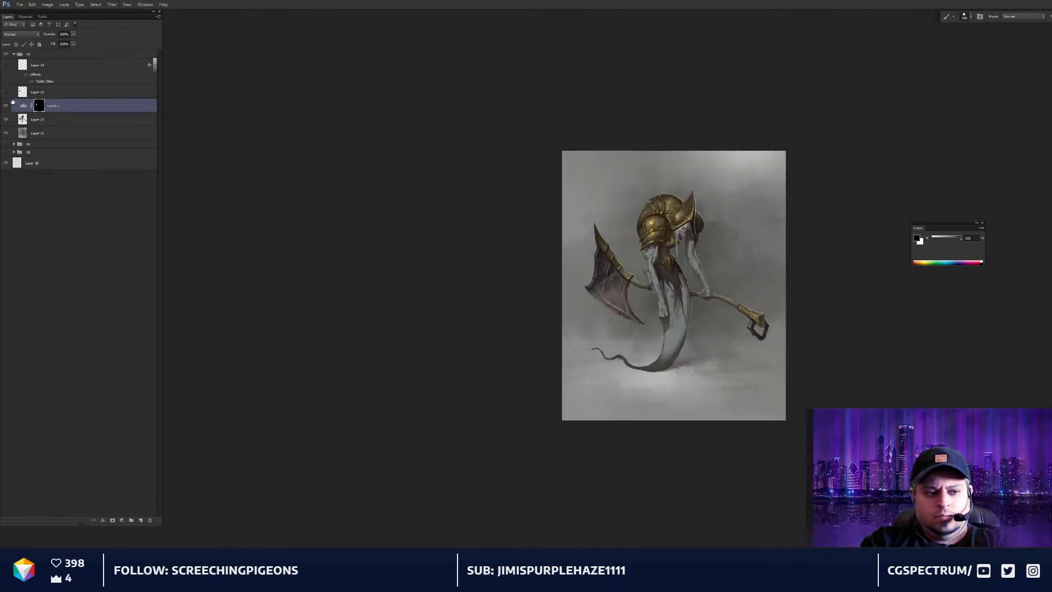
key(ctrl+e)
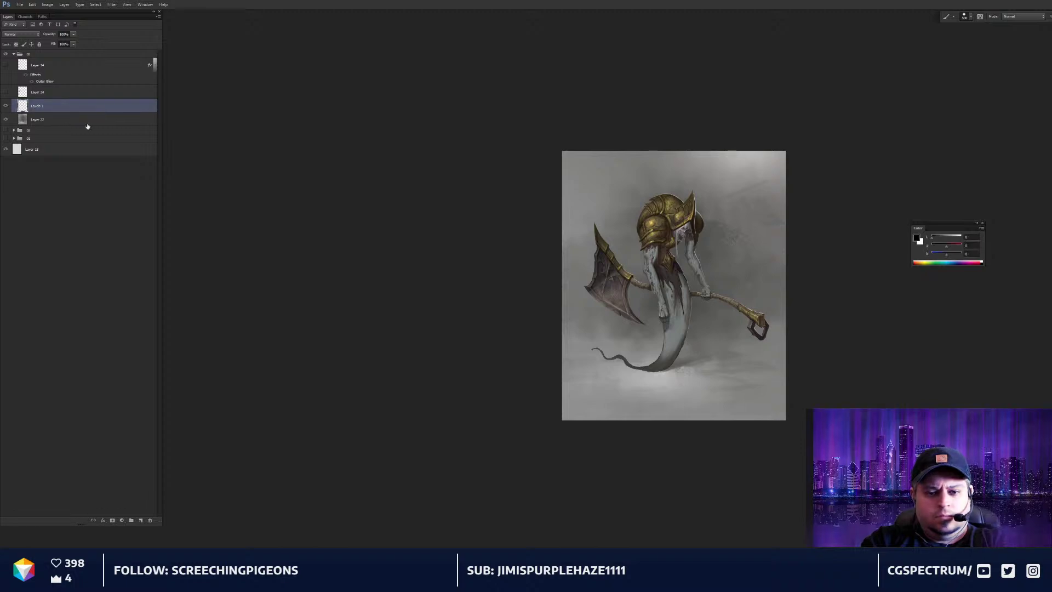
Delete the temporary black shape layer used for masking the axe head
key(ctrl+plus)
key(ctrl+plus)
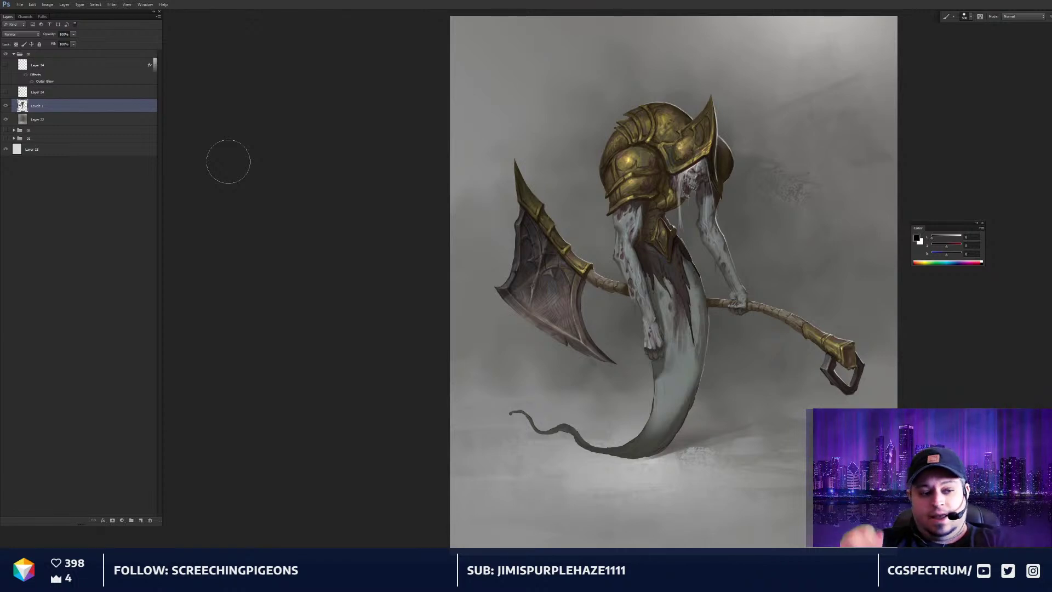
drag(751, 286, 750, 299)
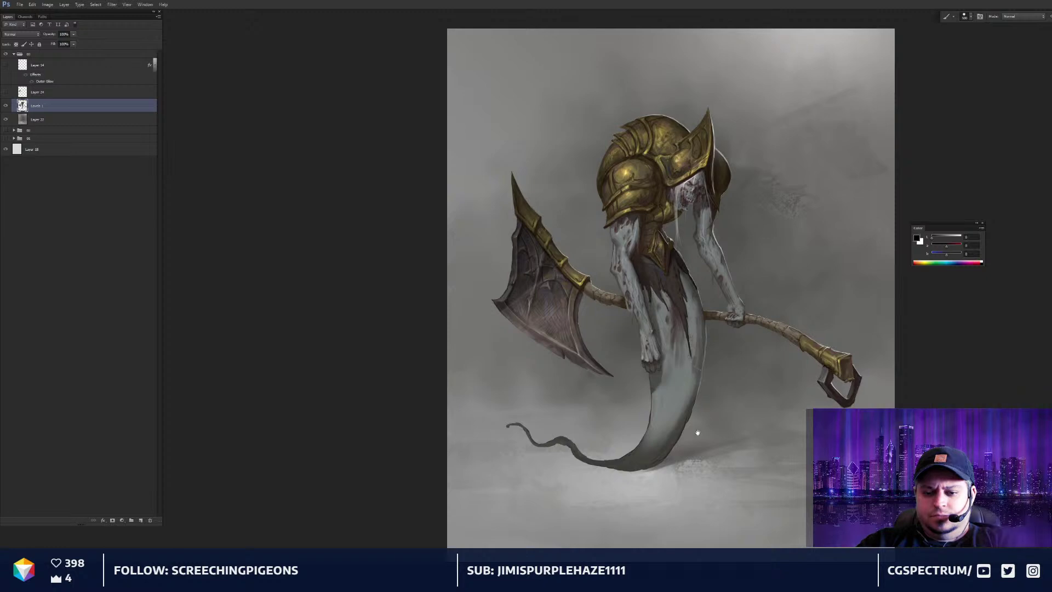
drag(698, 433, 695, 432)
click(5, 91)
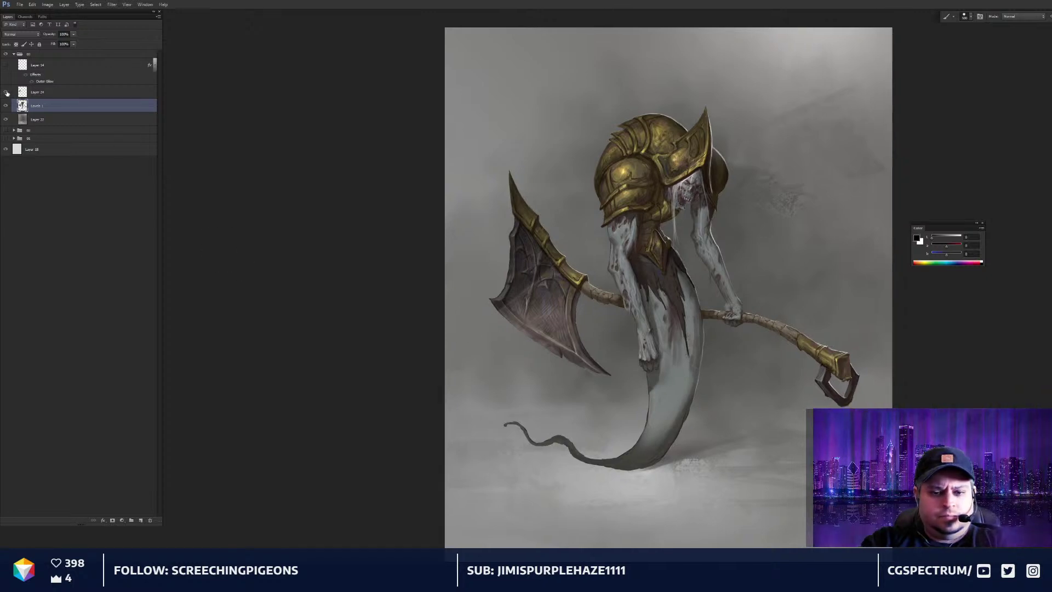
click(36, 93)
key(Delete)
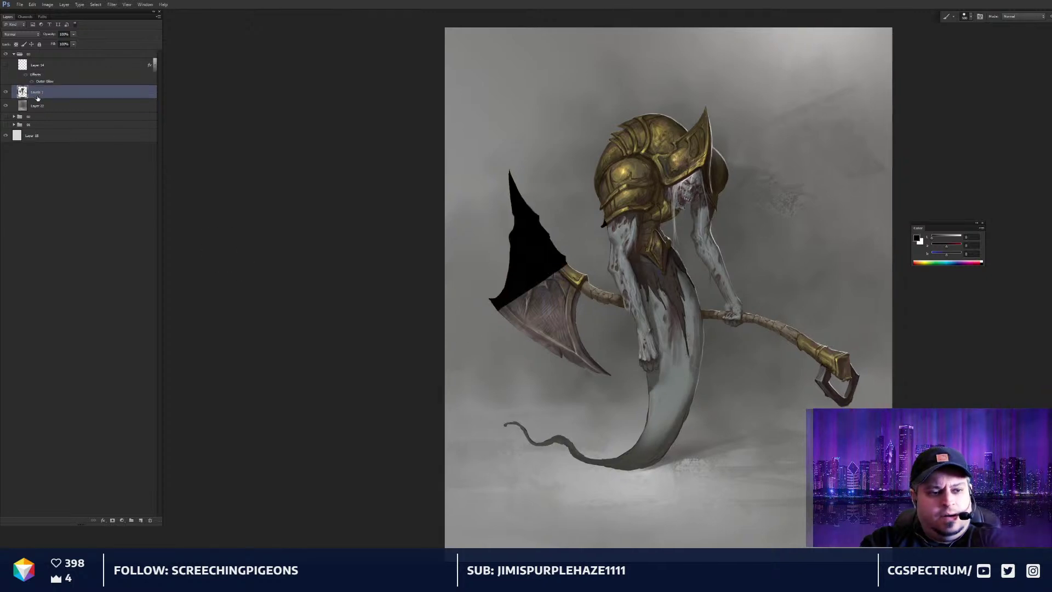
Show the cyan glow layer and erase its glow from the ghostly tail with an enlarged eraser
click(6, 65)
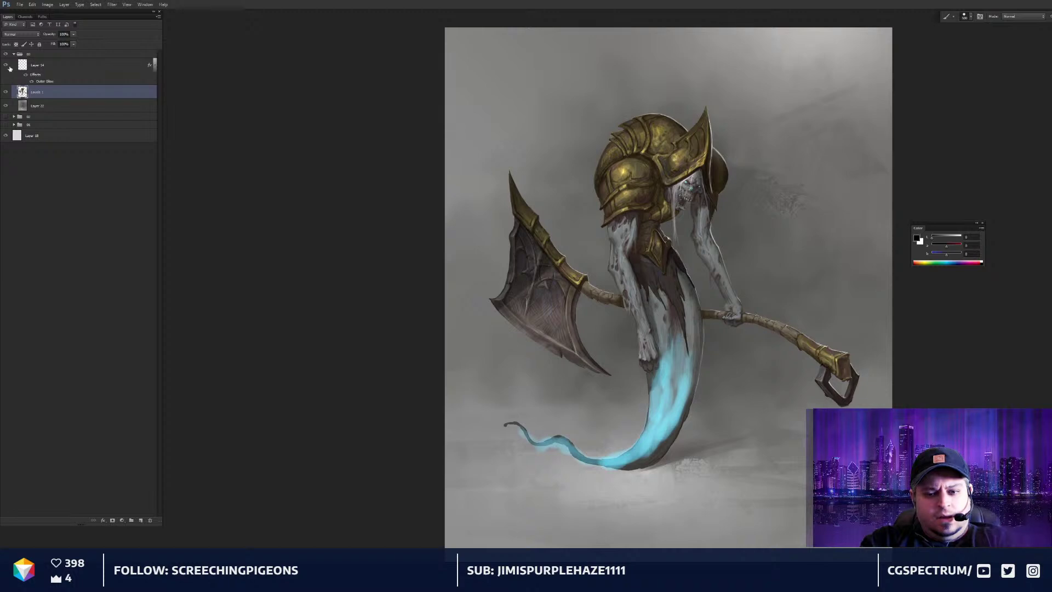
click(14, 67)
key(r)
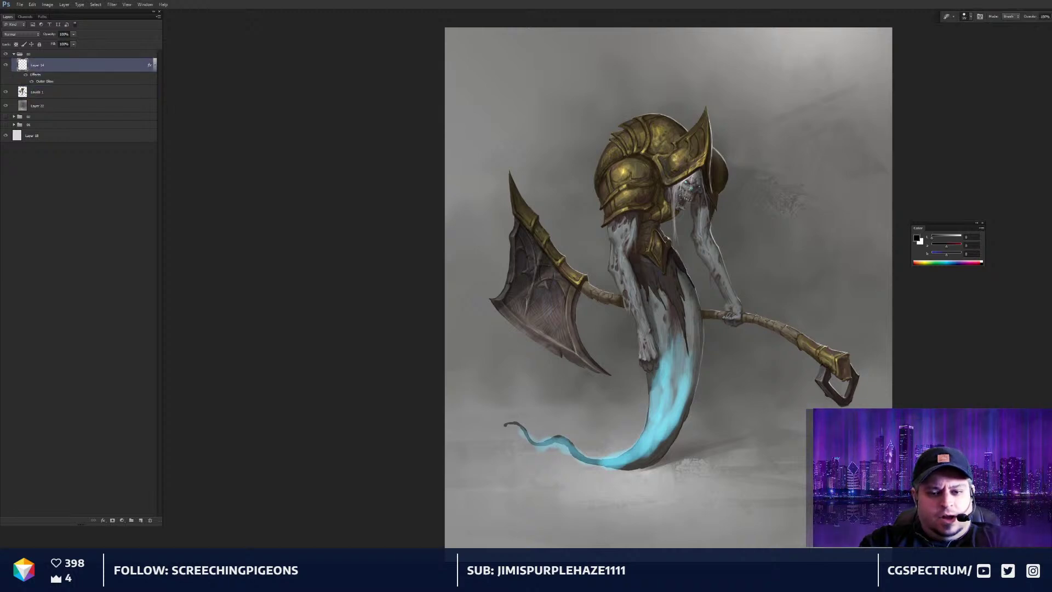
key(bracketright)
key(bracketright)
key(bracketright)
key(bracketright)
key(bracketright)
key(bracketright)
key(bracketright)
mouse_move(519, 428)
mouse_down()
mouse_move(595, 457)
mouse_move(673, 413)
mouse_move(698, 345)
mouse_move(689, 336)
mouse_move(556, 437)
mouse_up()
drag(704, 362, 707, 398)
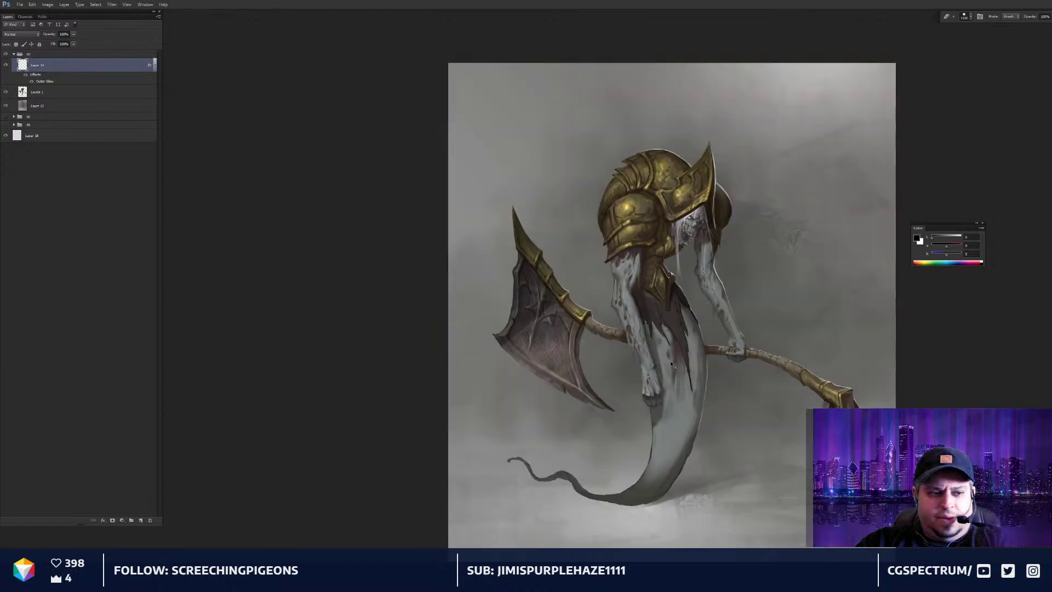
Paint thin glowing wisps trailing up from the skull's eyes with the sampled cyan, and review the whole figure
key(ctrl+plus)
key(ctrl+plus)
key(ctrl+plus)
key(b)
scroll(727, 193, up, 4)
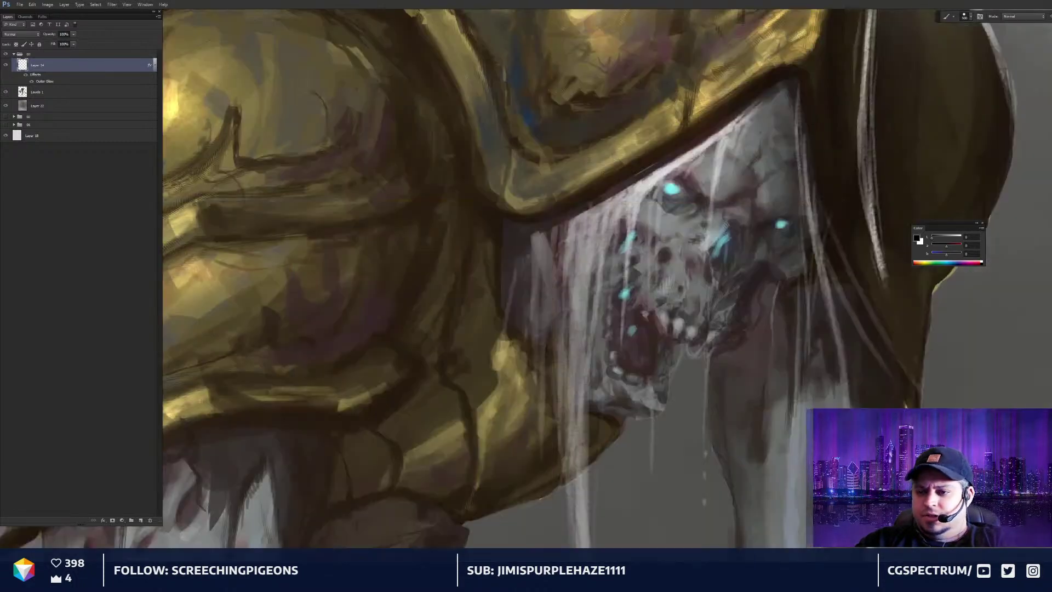
drag(710, 198, 713, 248)
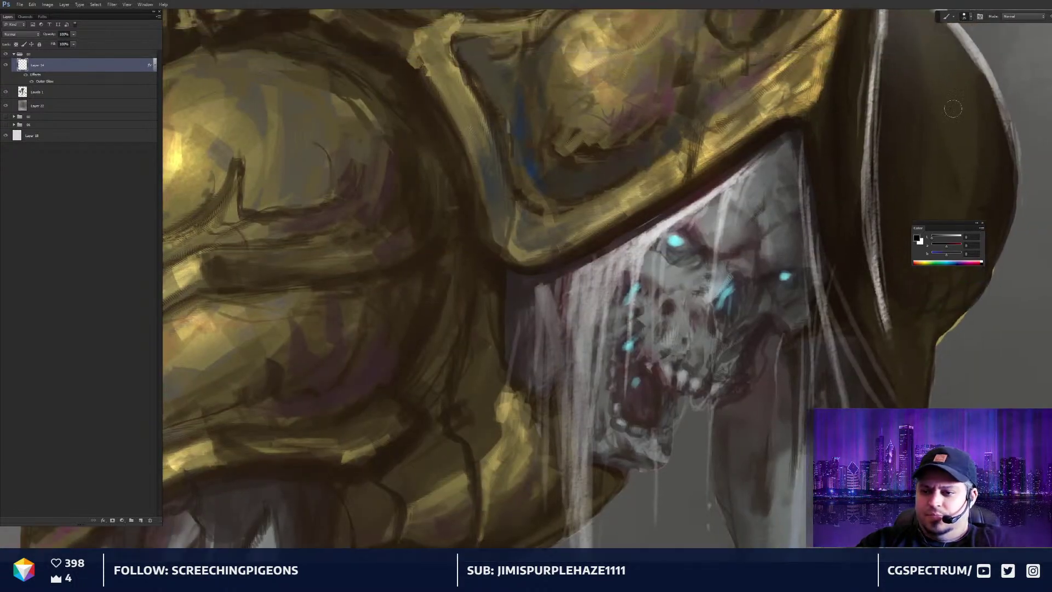
alt+click(676, 240)
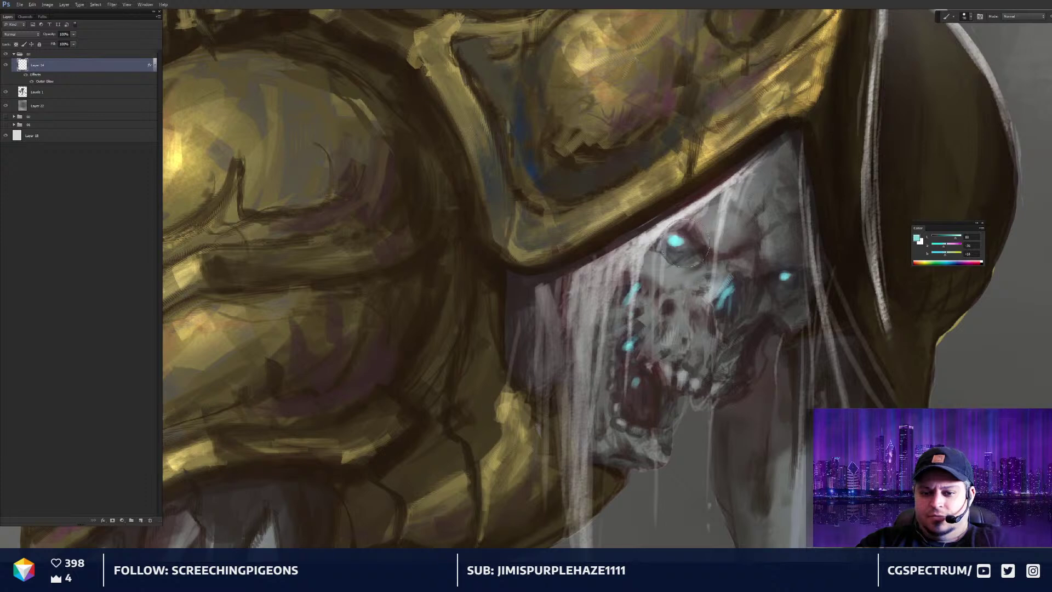
key(bracketleft)
drag(698, 233, 729, 185)
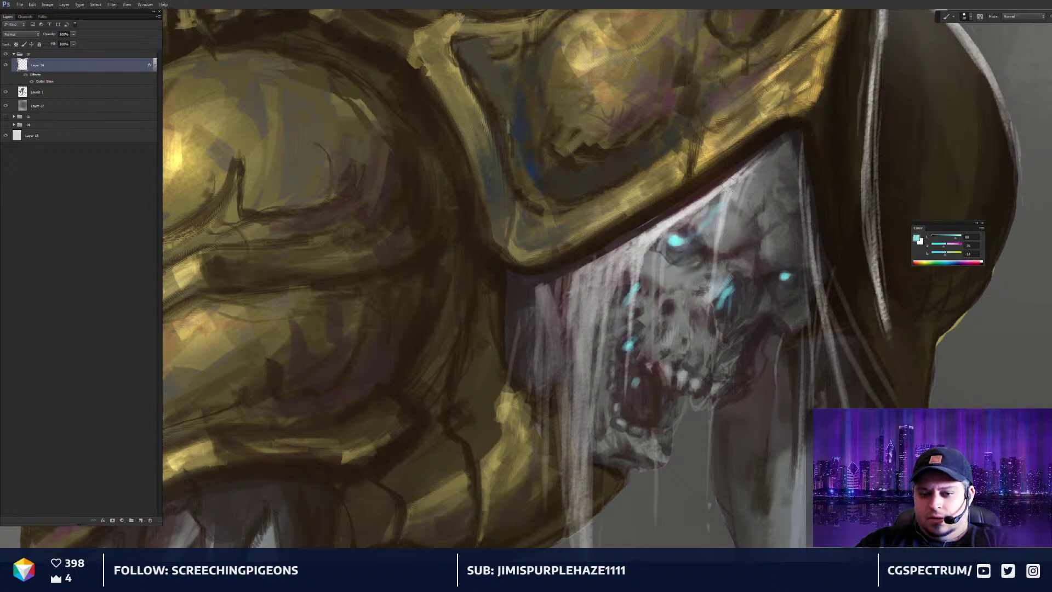
drag(683, 240, 698, 232)
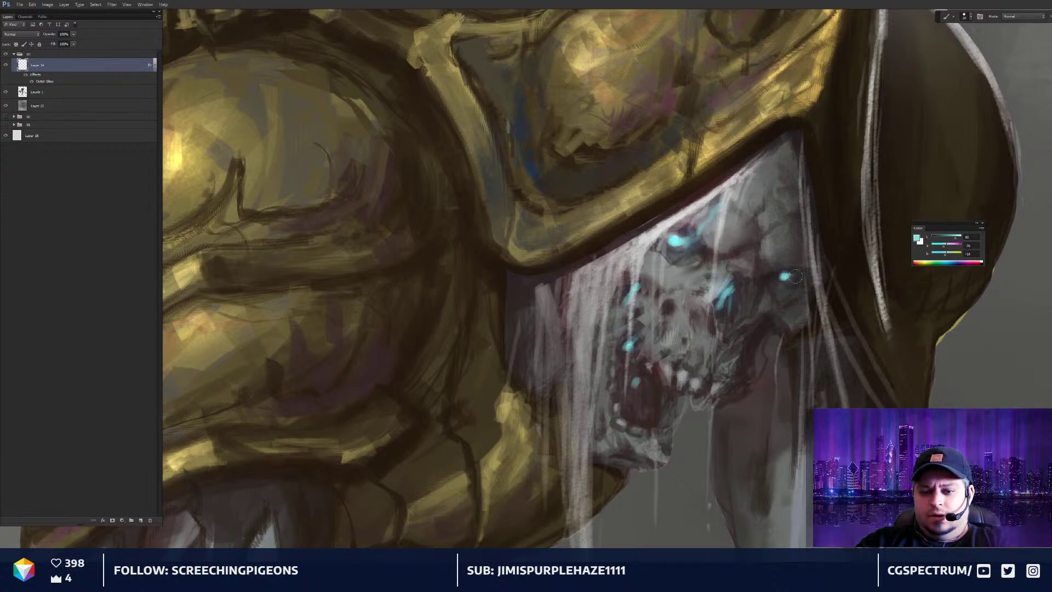
drag(794, 277, 847, 203)
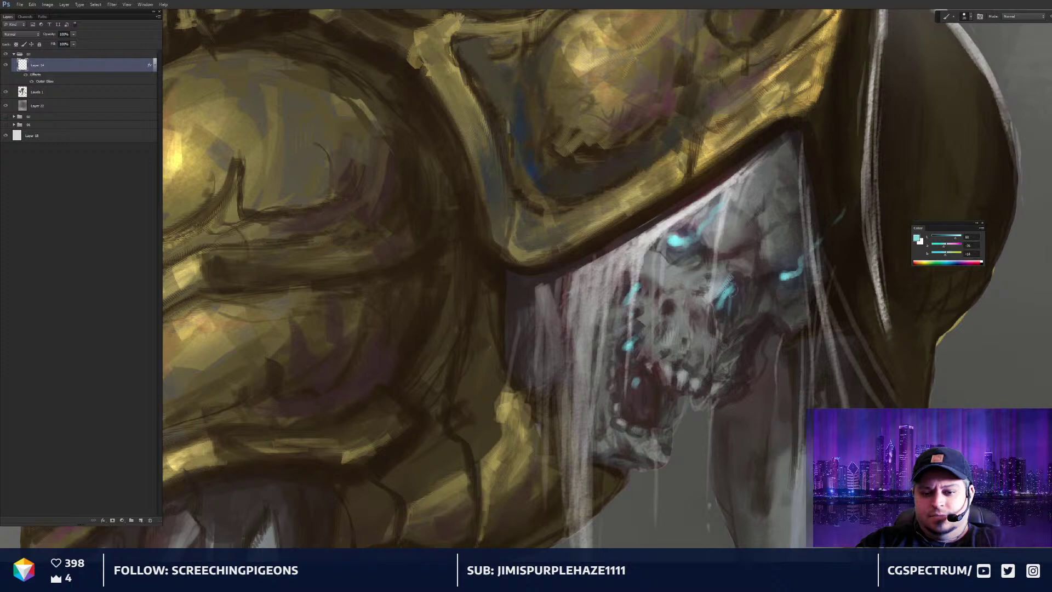
key(ctrl+0)
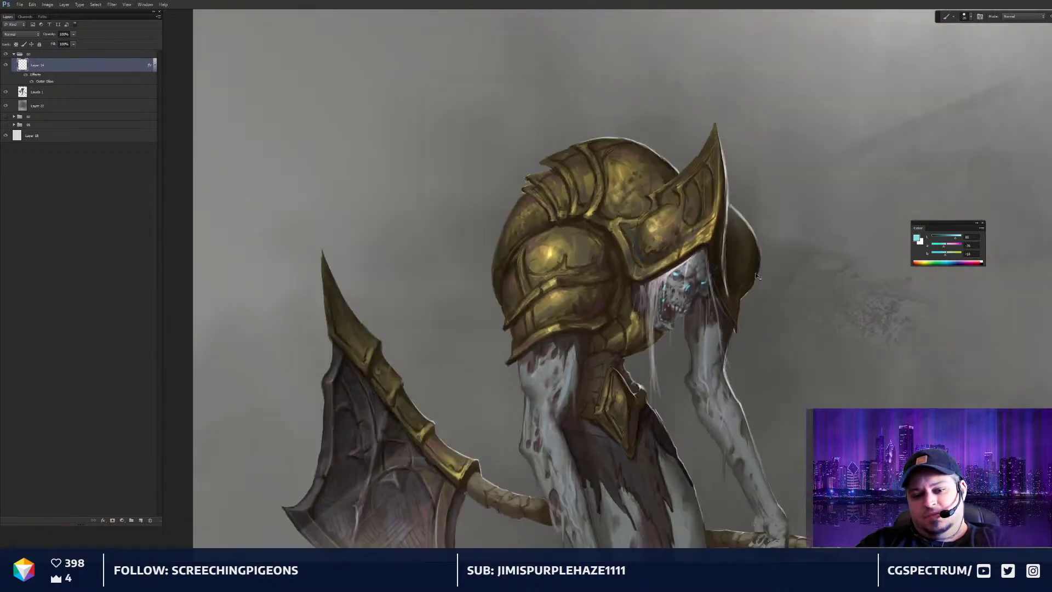
key(ctrl+0)
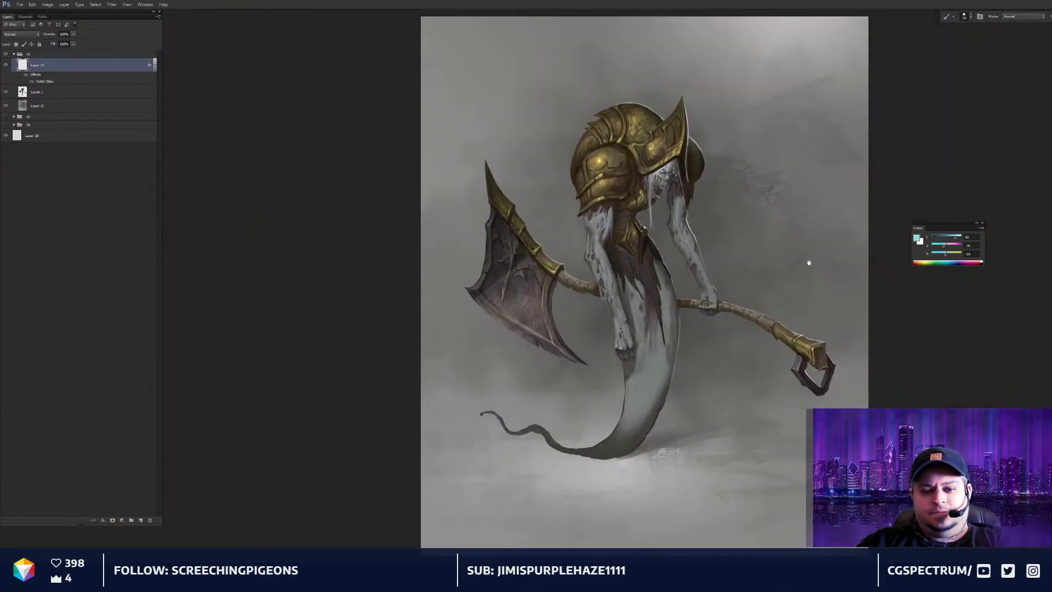